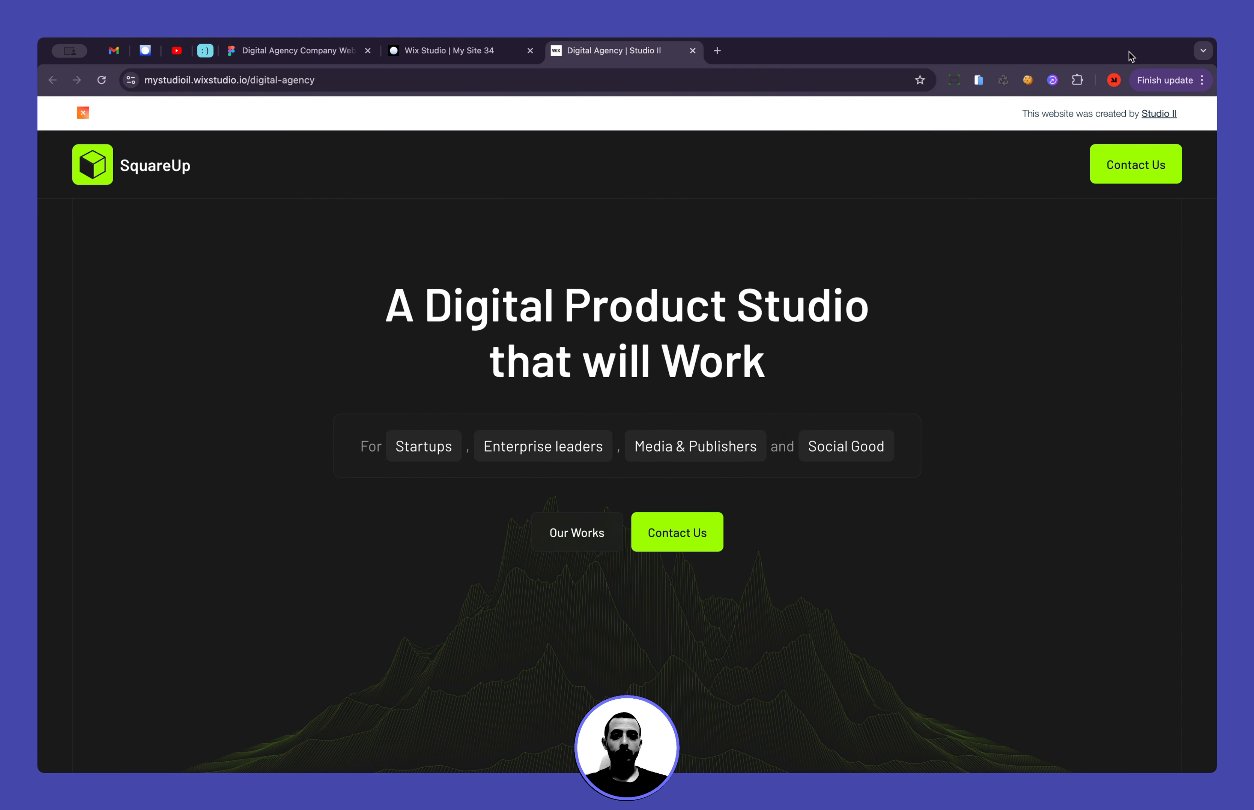
# Switch to the Figma design and examine the small box pattern behind the home page's hero section
pyautogui.click(443, 52)
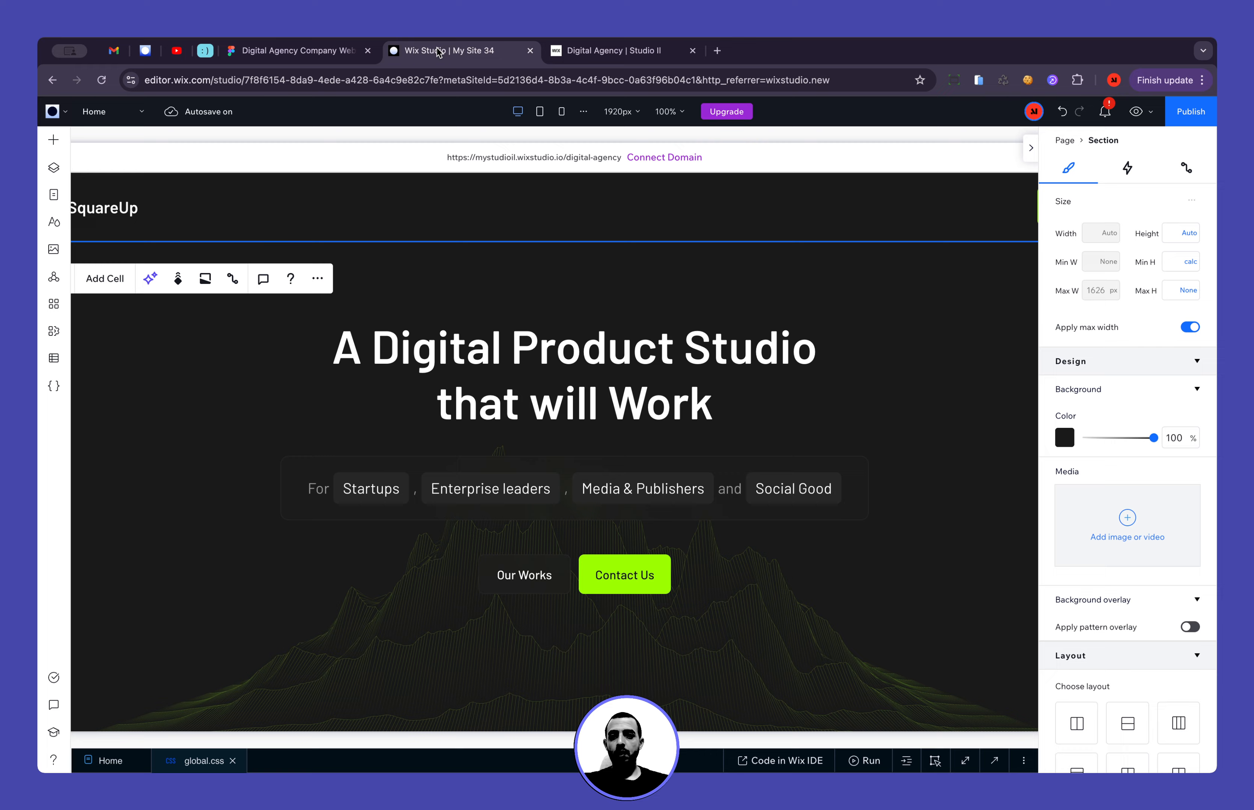
pyautogui.click(334, 52)
pyautogui.scroll(5, 345, 221)
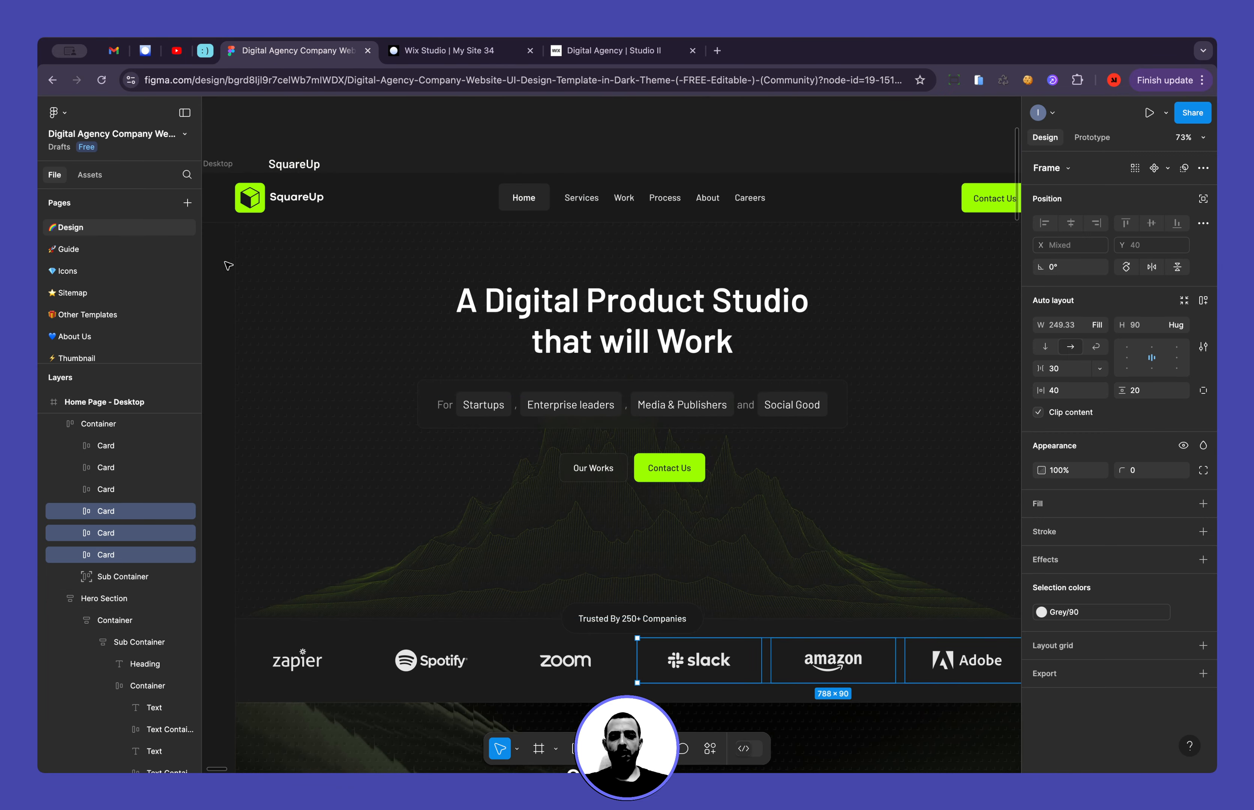
pyautogui.scroll(10, 232, 270)
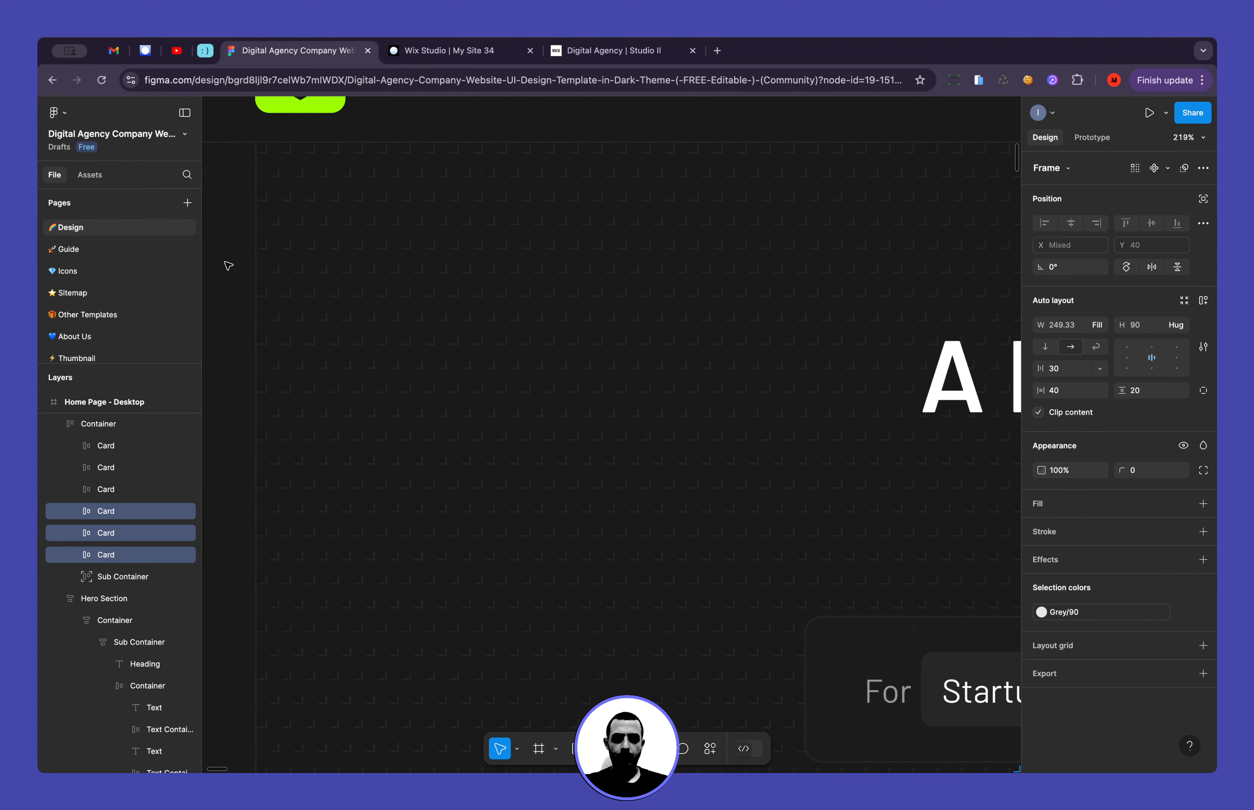
pyautogui.scroll(-2, 227, 264)
pyautogui.hscroll(-5, 228, 264)
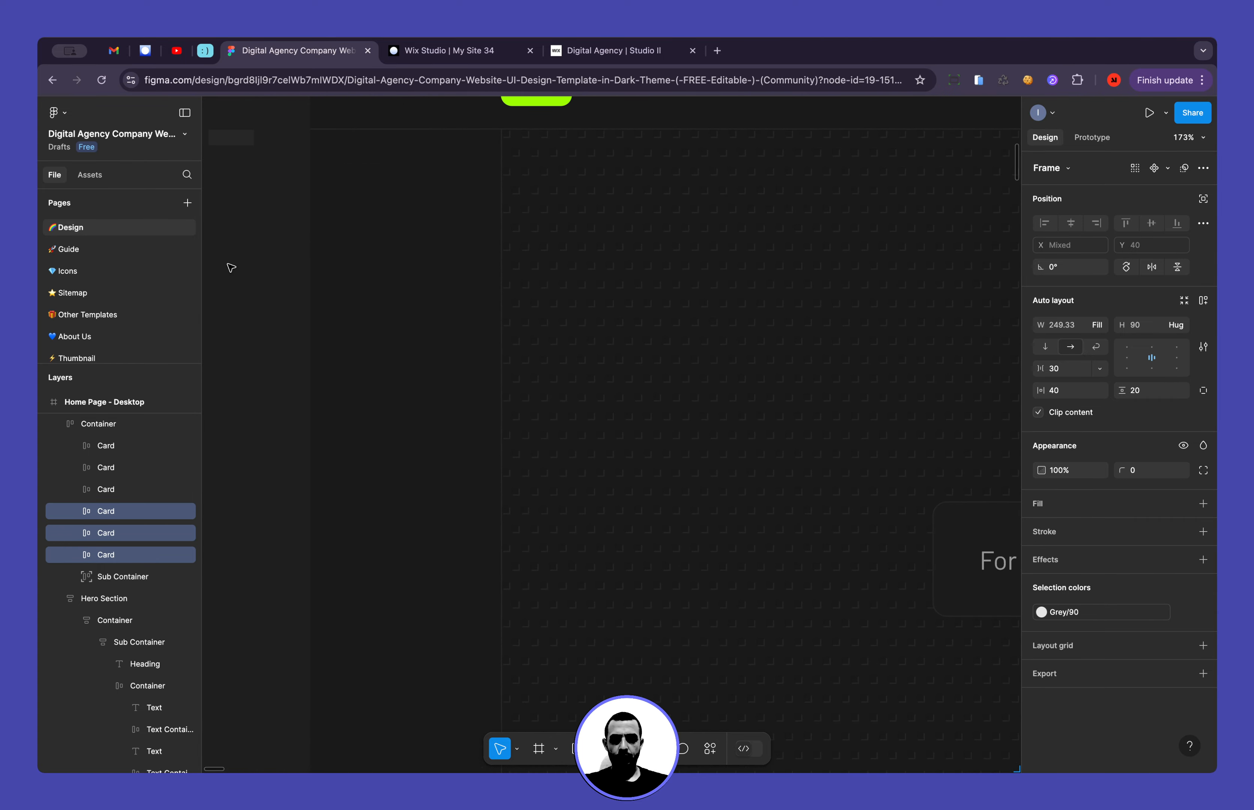
pyautogui.scroll(3, 231, 267)
pyautogui.scroll(-2, 231, 268)
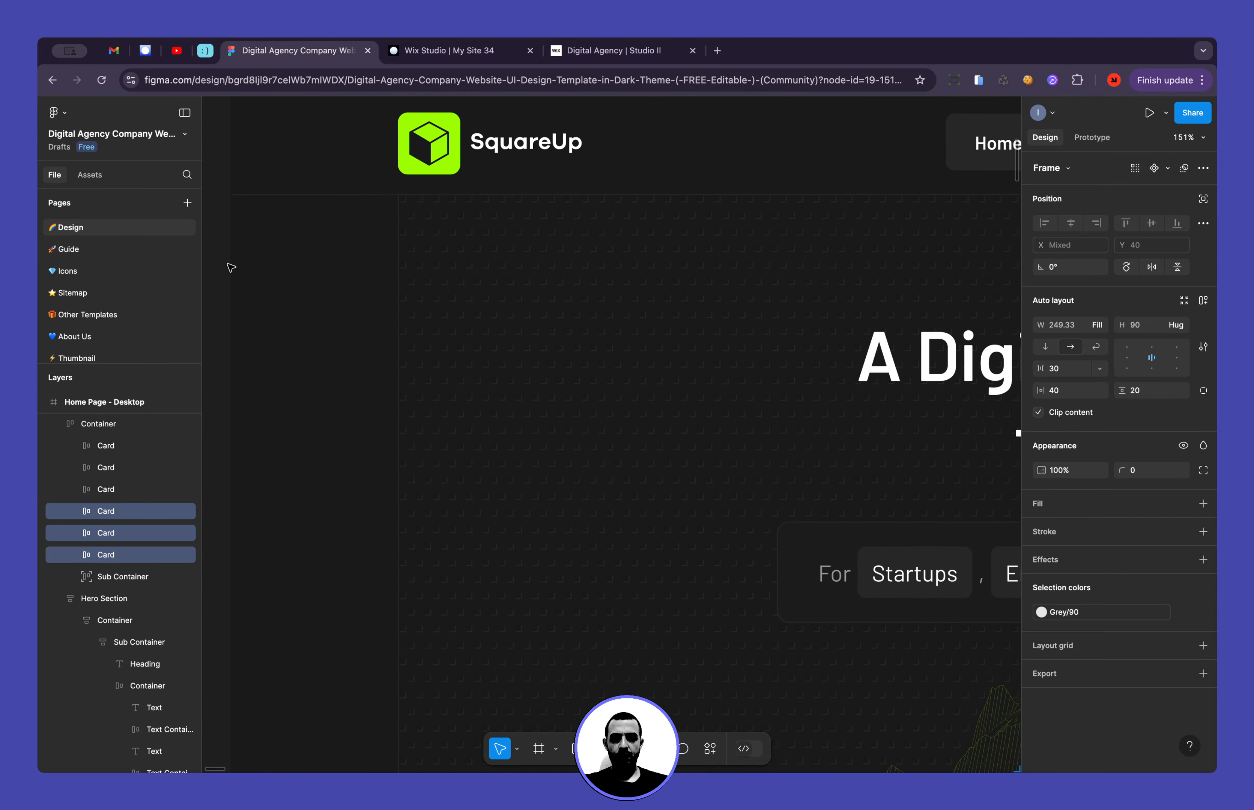
pyautogui.scroll(-1, 282, 285)
pyautogui.hscroll(-2, 281, 285)
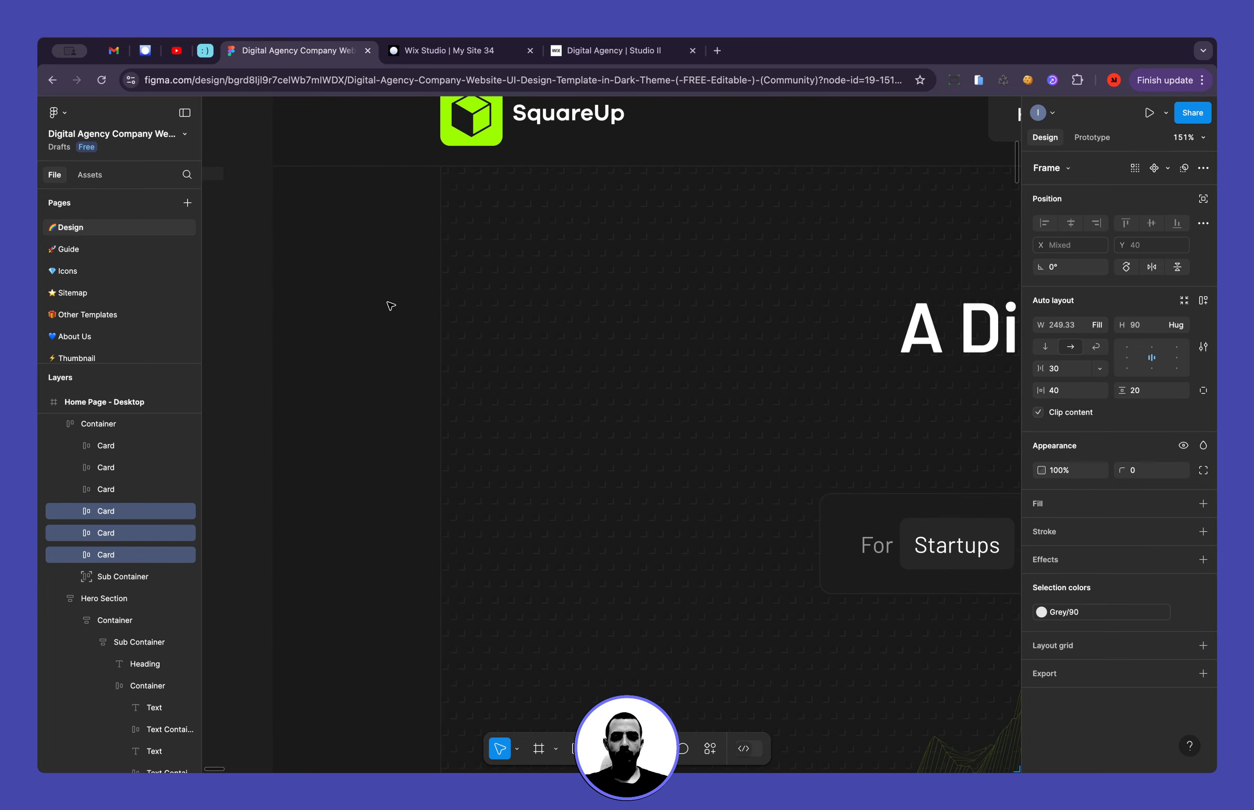
pyautogui.hscroll(3, 359, 247)
pyautogui.scroll(1, 359, 247)
pyautogui.scroll(-5, 359, 247)
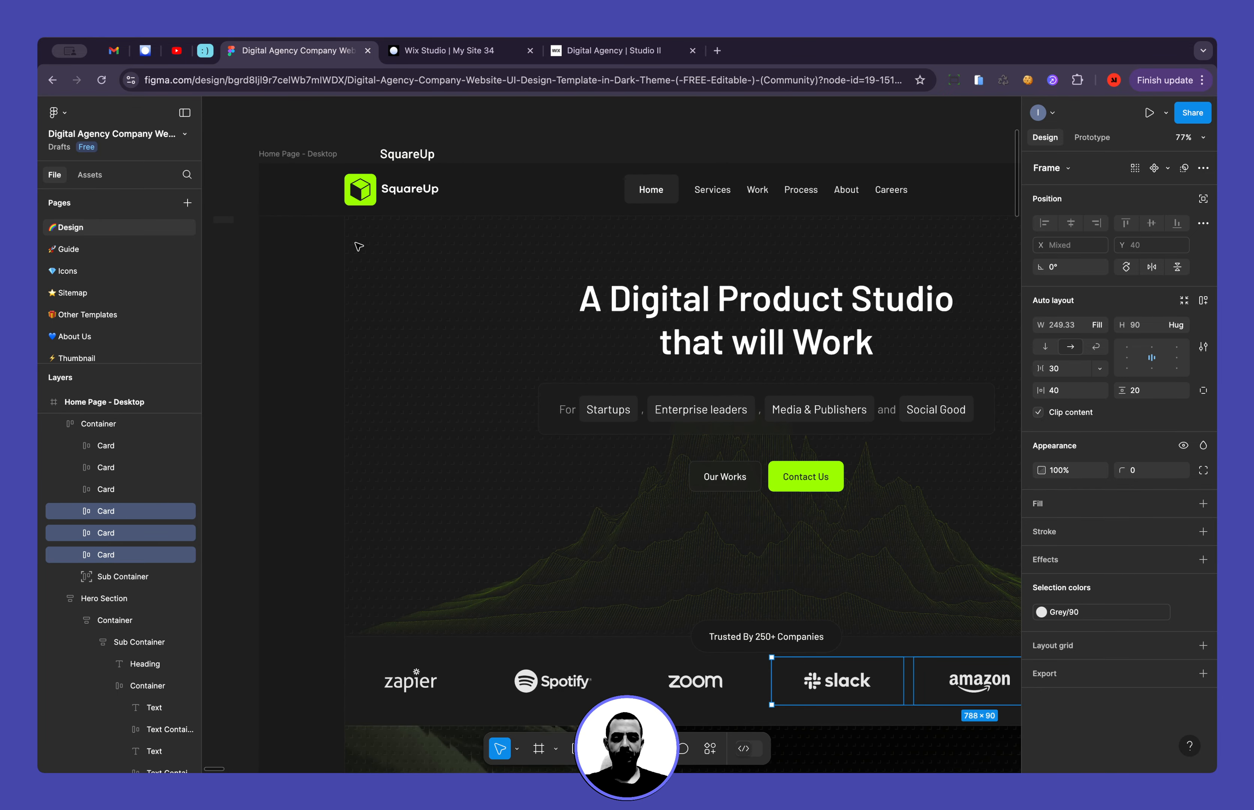
pyautogui.hscroll(5, 827, 392)
pyautogui.scroll(-1, 827, 393)
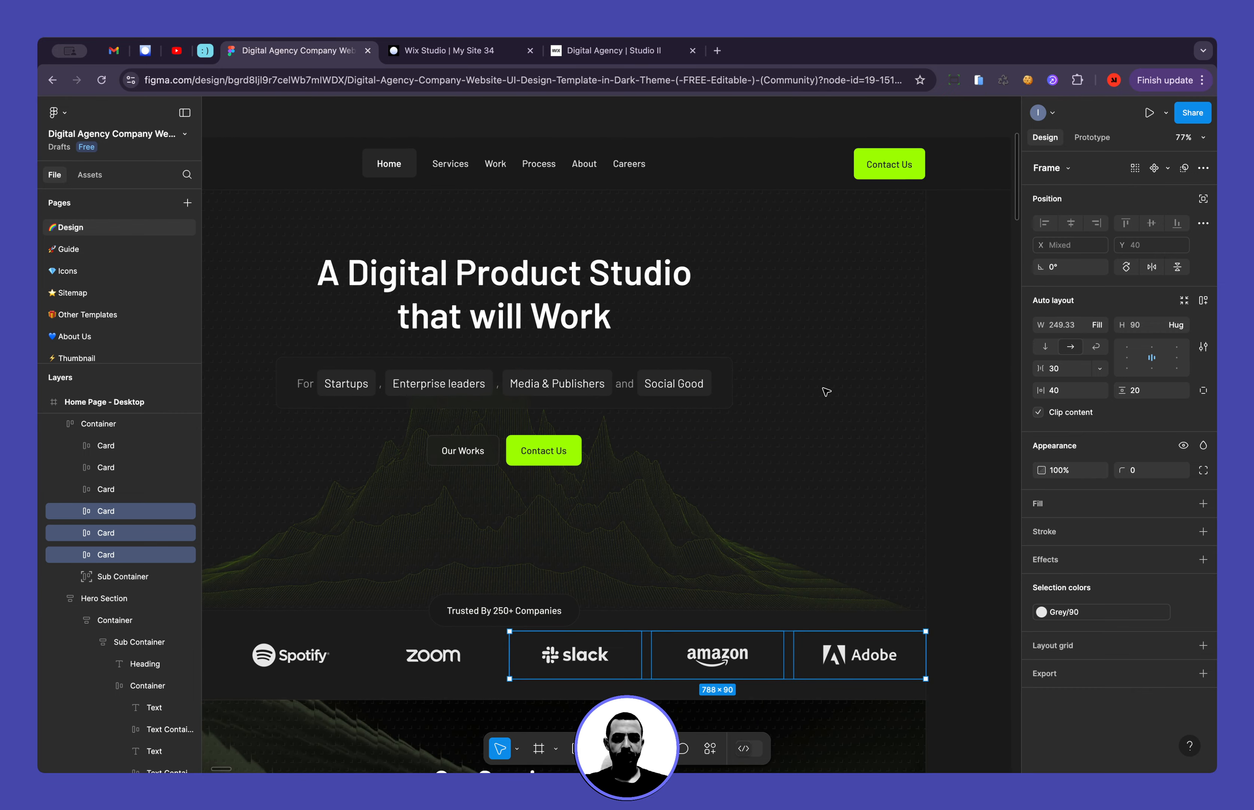
pyautogui.hscroll(-4, 846, 448)
pyautogui.scroll(-1, 846, 448)
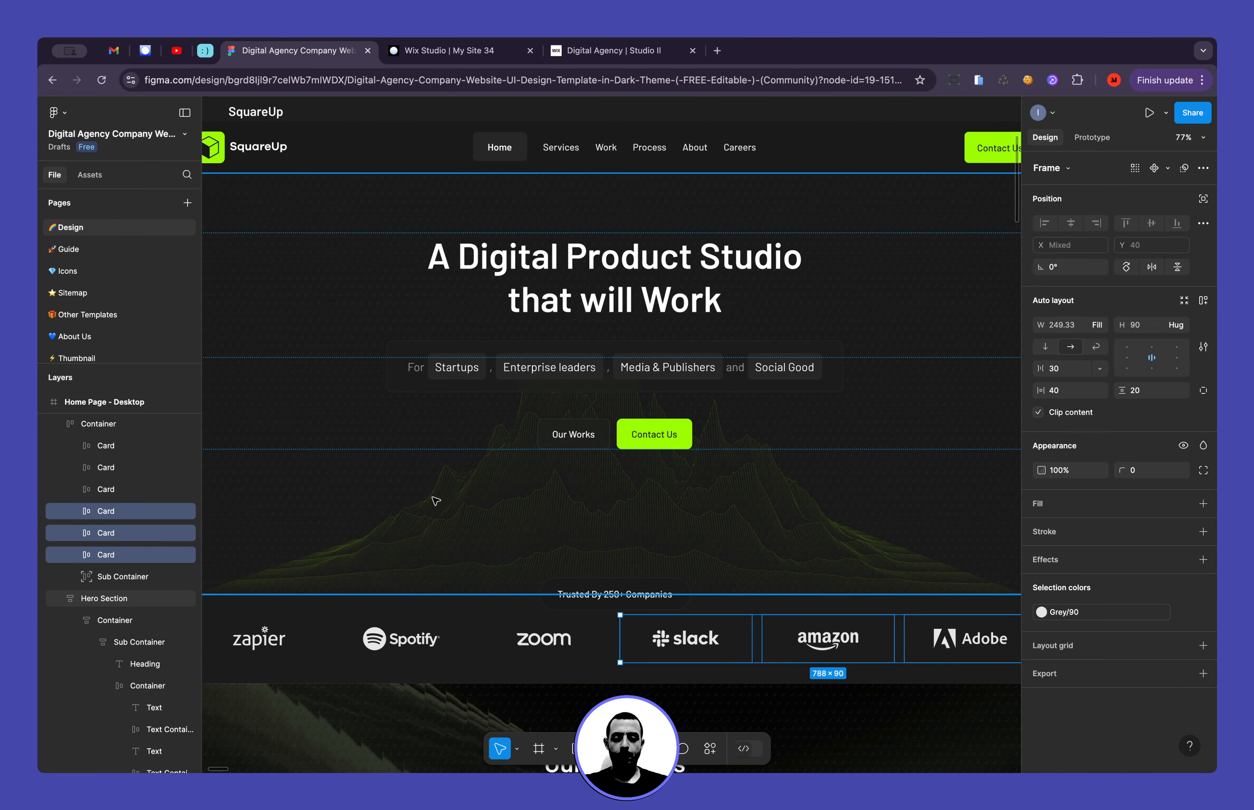
pyautogui.hscroll(-2, 439, 516)
pyautogui.scroll(-1, 439, 516)
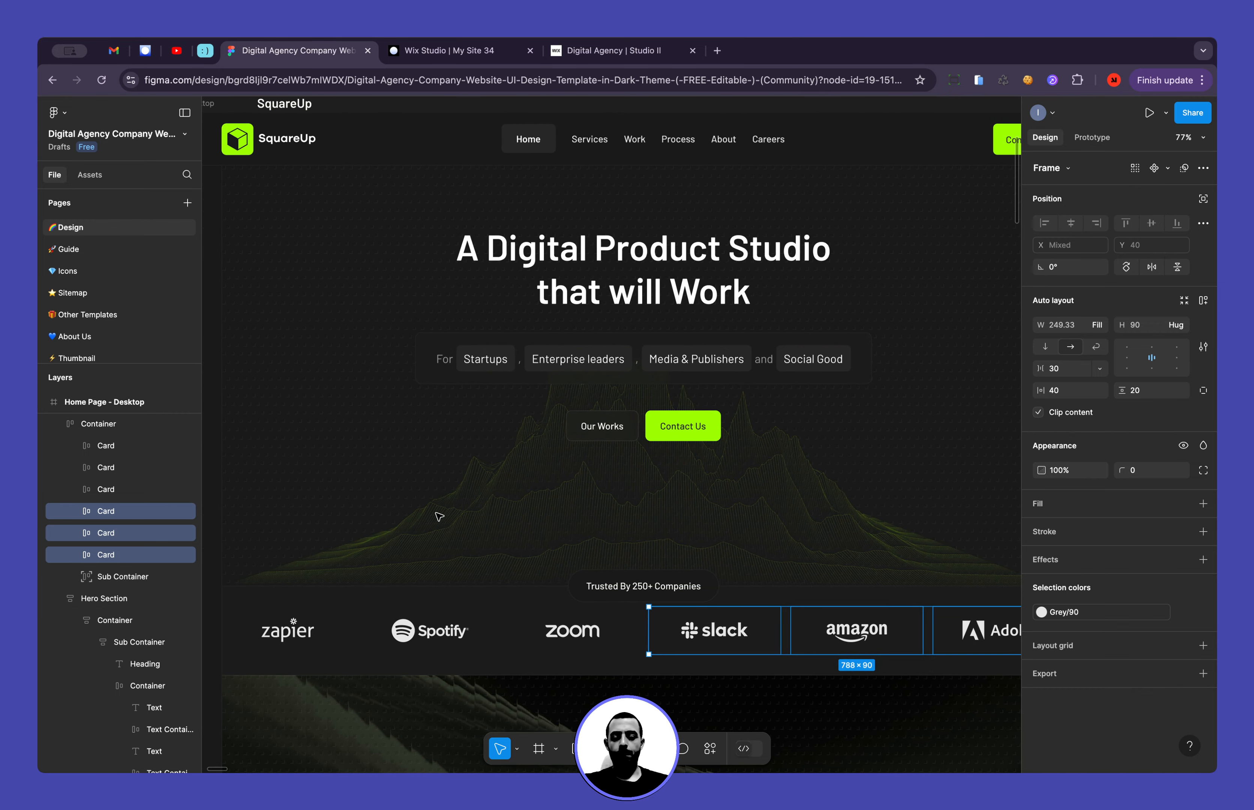
# Select the Hero Section frame in the Figma design and inspect its tiled image fill and pattern up close
pyautogui.click(439, 517)
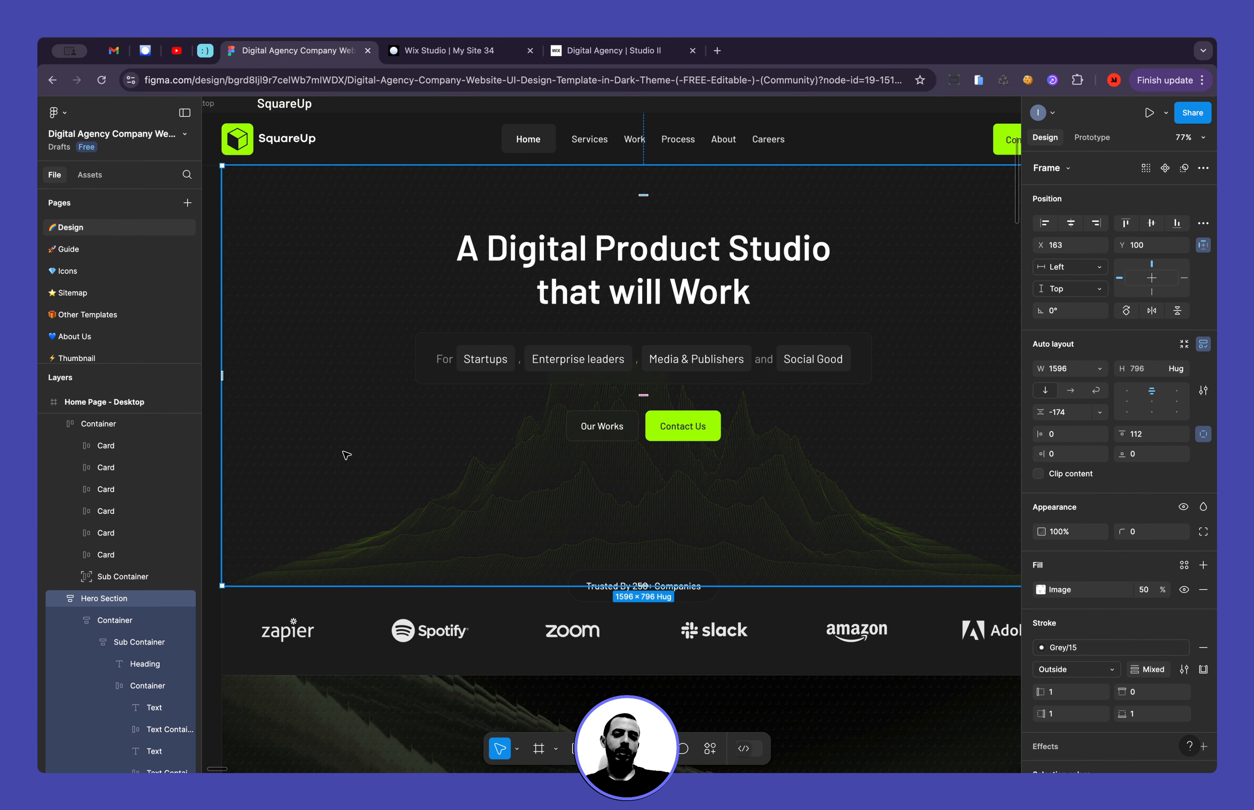
pyautogui.click(431, 54)
pyautogui.click(343, 52)
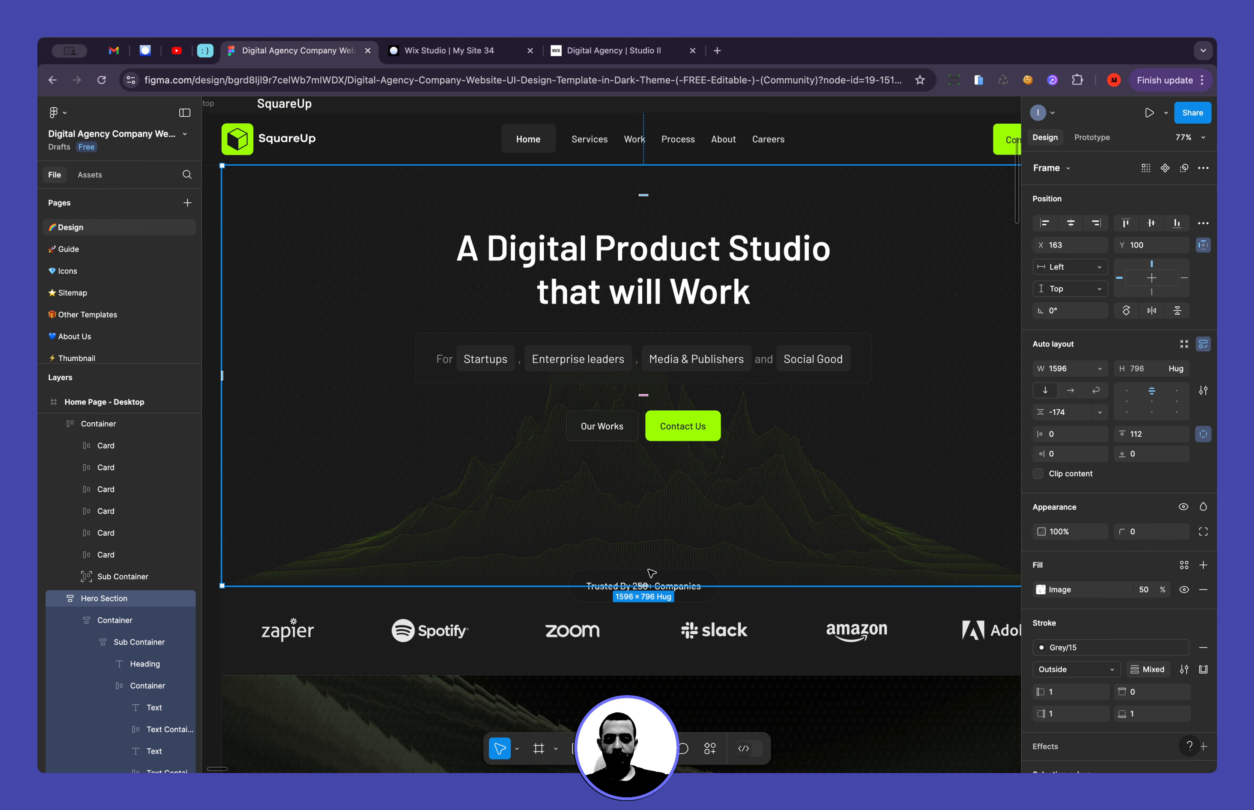
pyautogui.click(1040, 591)
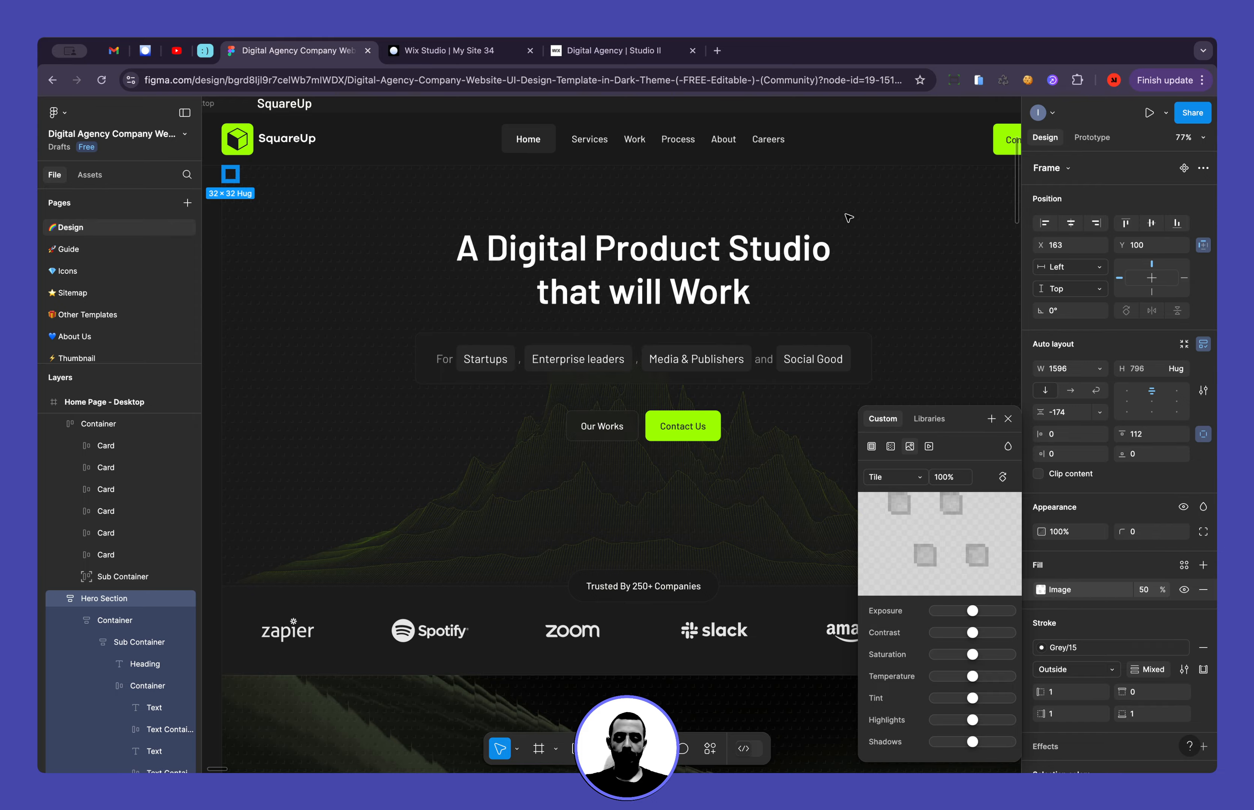
pyautogui.scroll(15, 222, 211)
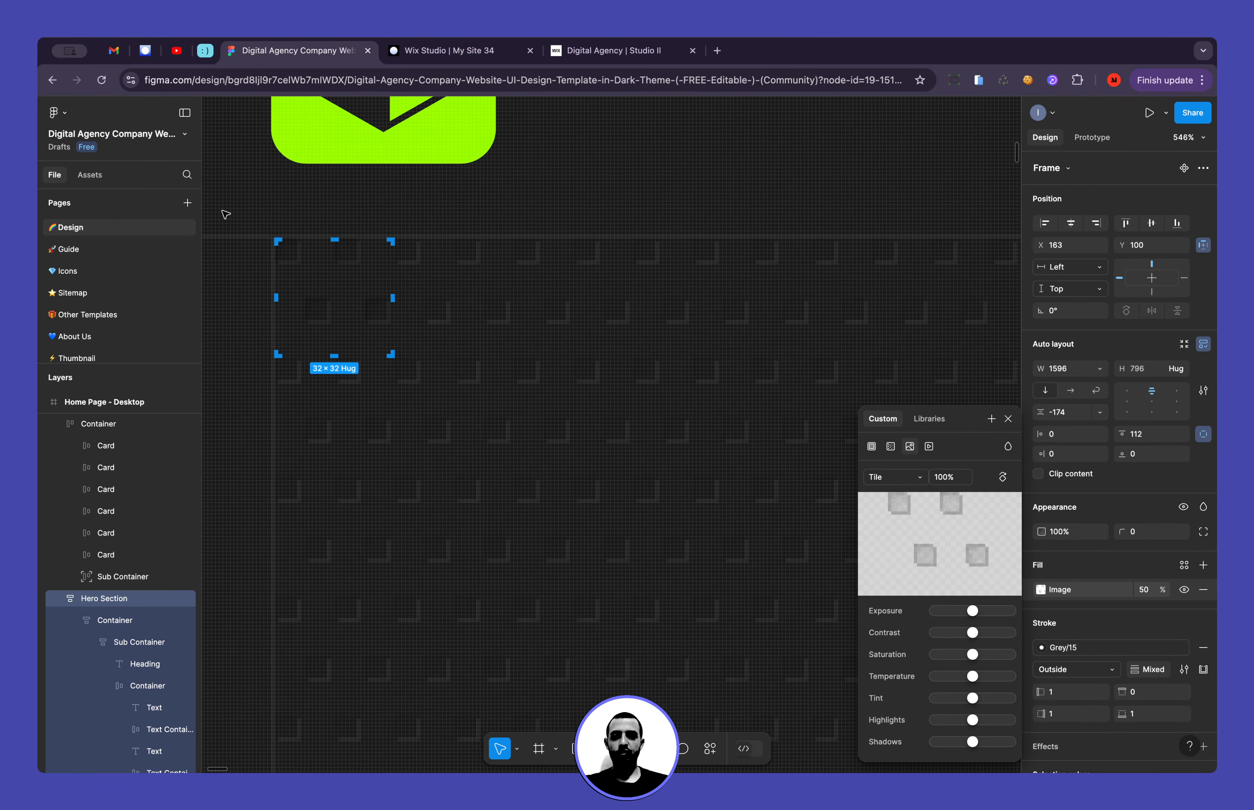
pyautogui.scroll(-10, 758, 279)
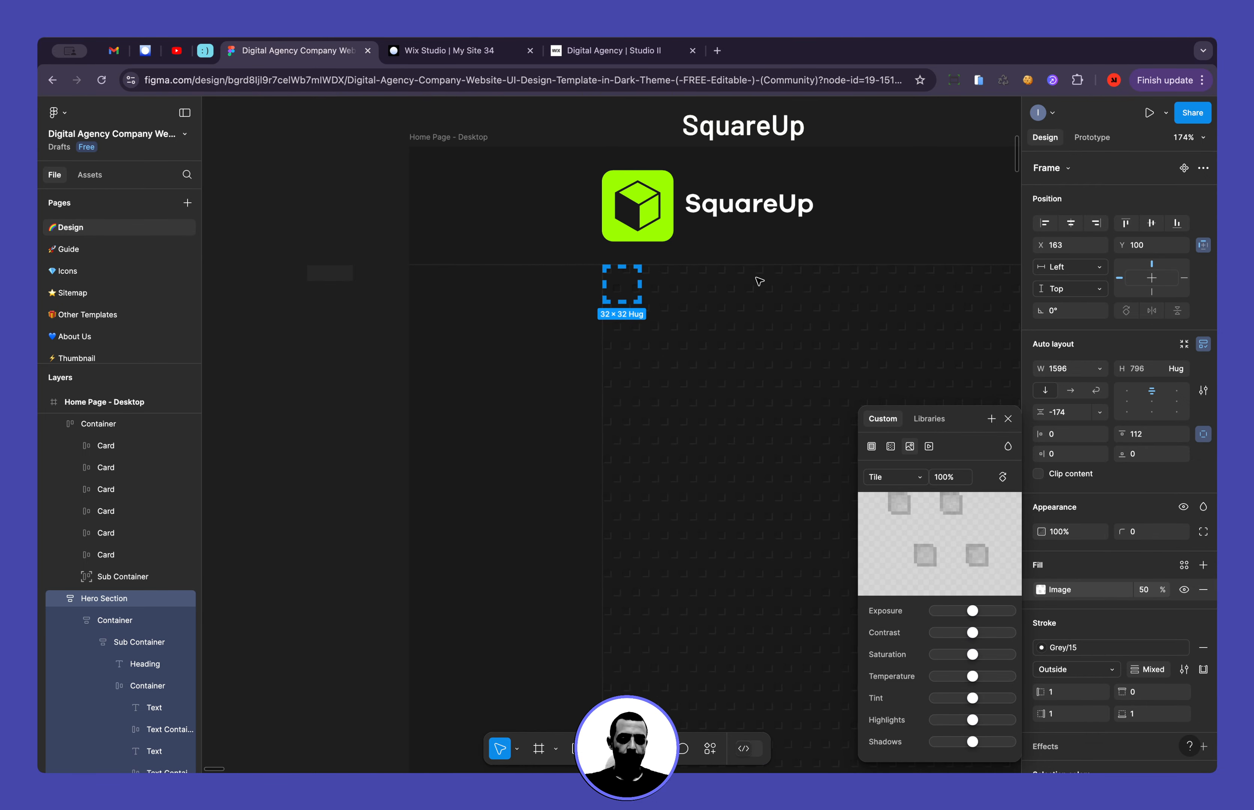
pyautogui.hscroll(-1, 759, 282)
pyautogui.scroll(-2, 759, 282)
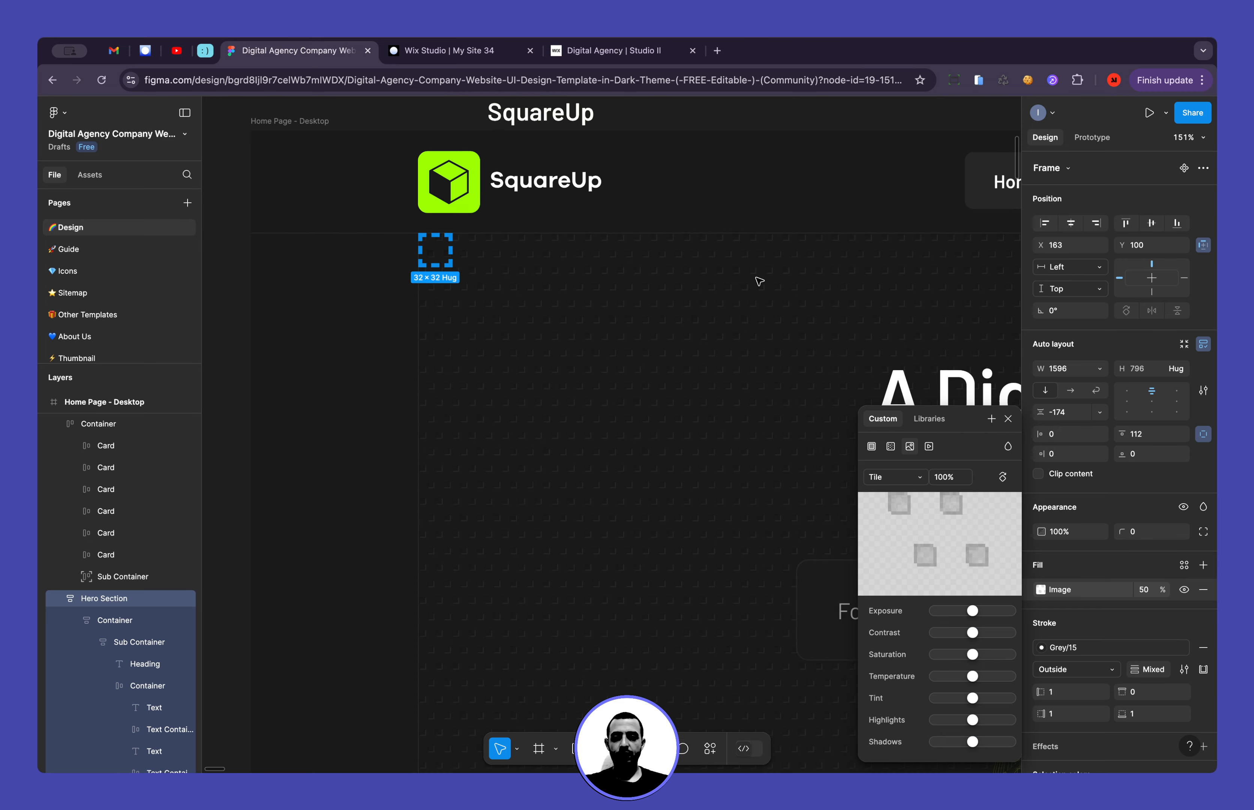
pyautogui.hscroll(3, 759, 282)
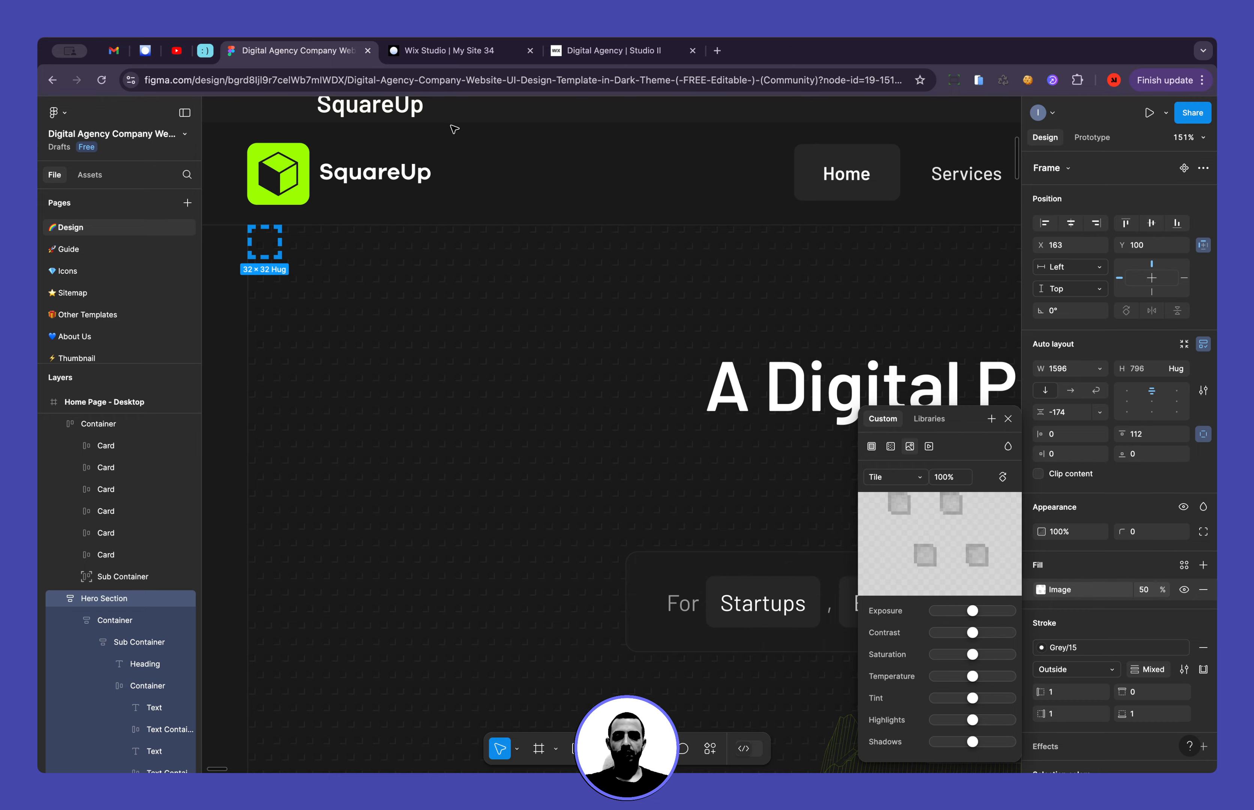
# Compare the Wix Studio hero with the Figma design and check the background pattern across the page's other sections
pyautogui.click(443, 51)
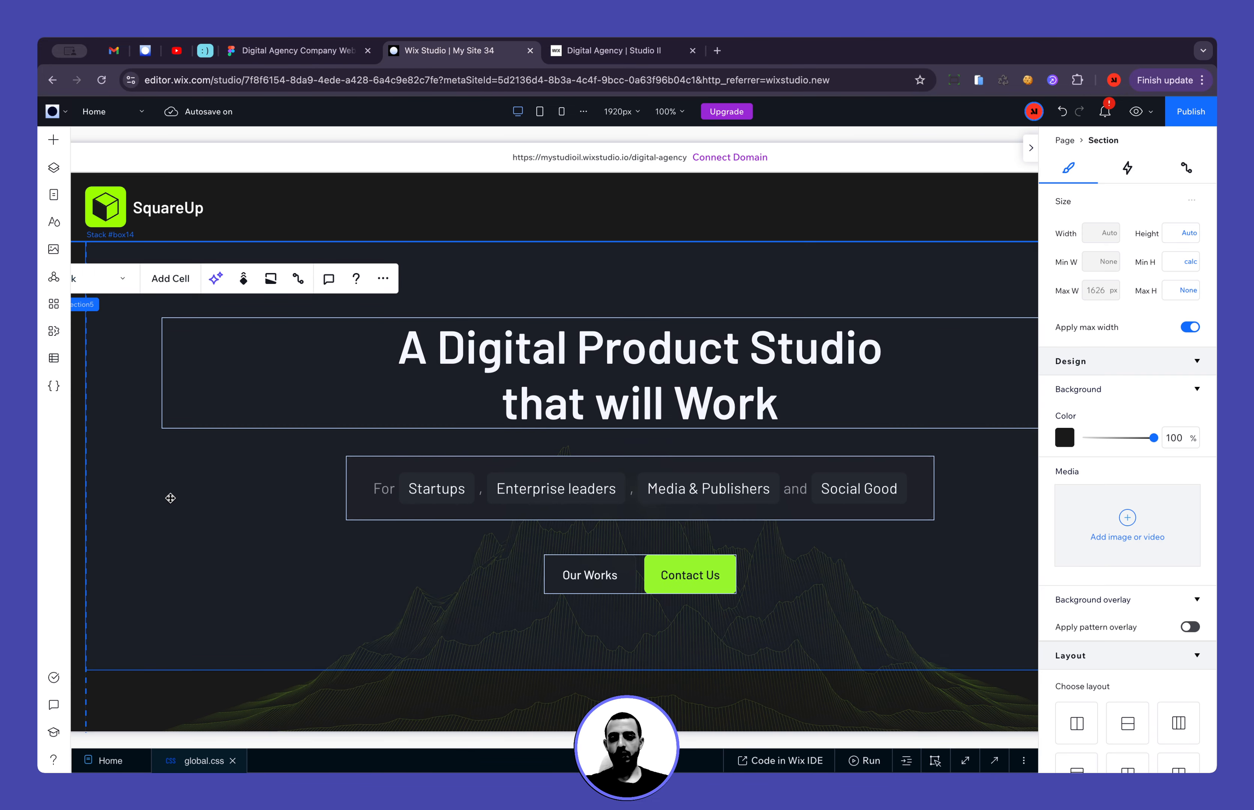
pyautogui.hscroll(-3, 201, 582)
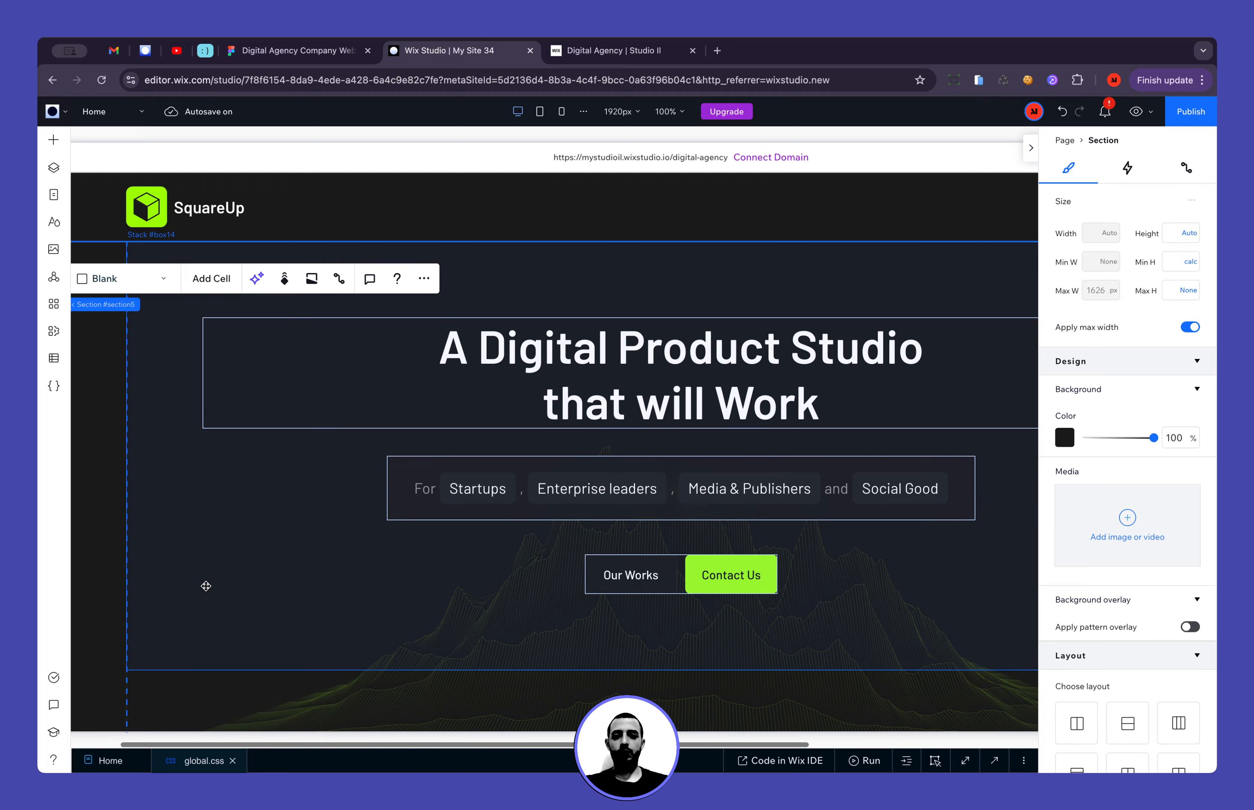
pyautogui.click(325, 60)
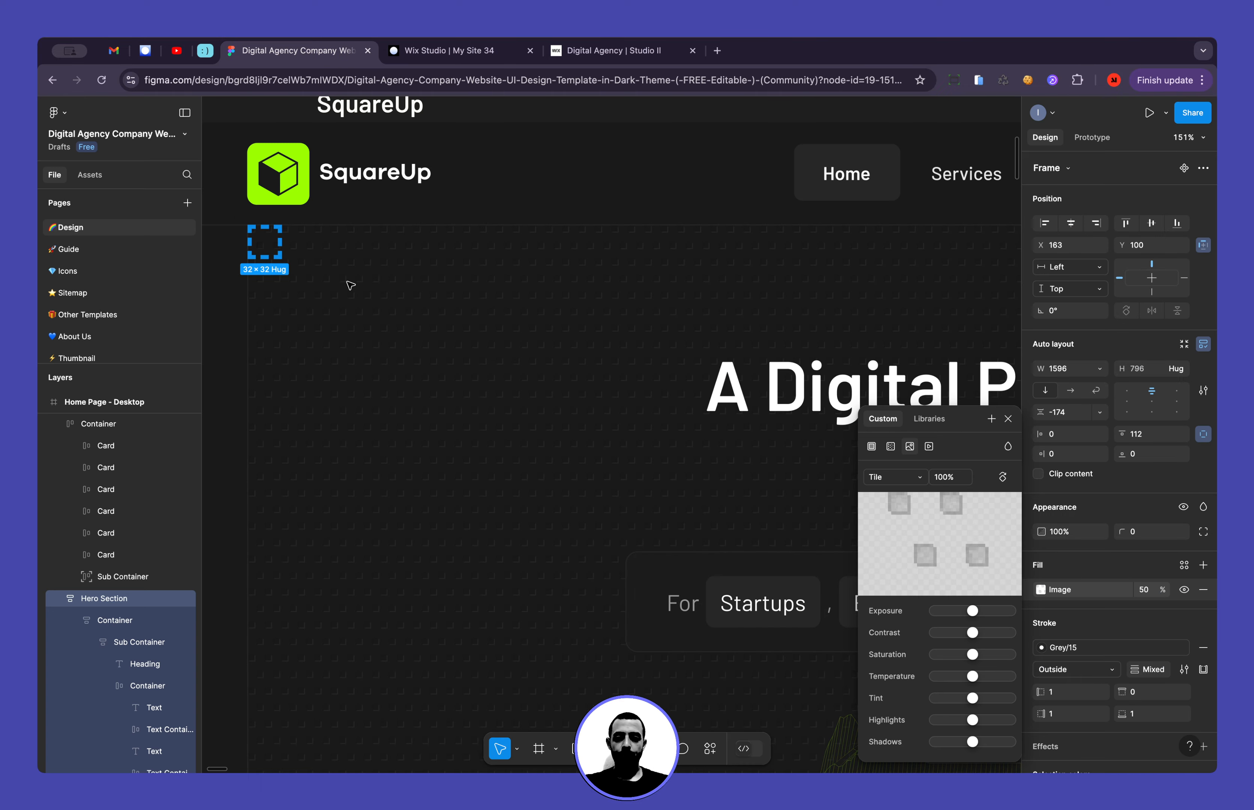
pyautogui.scroll(-5, 364, 422)
pyautogui.scroll(-8, 365, 421)
pyautogui.scroll(-2, 365, 422)
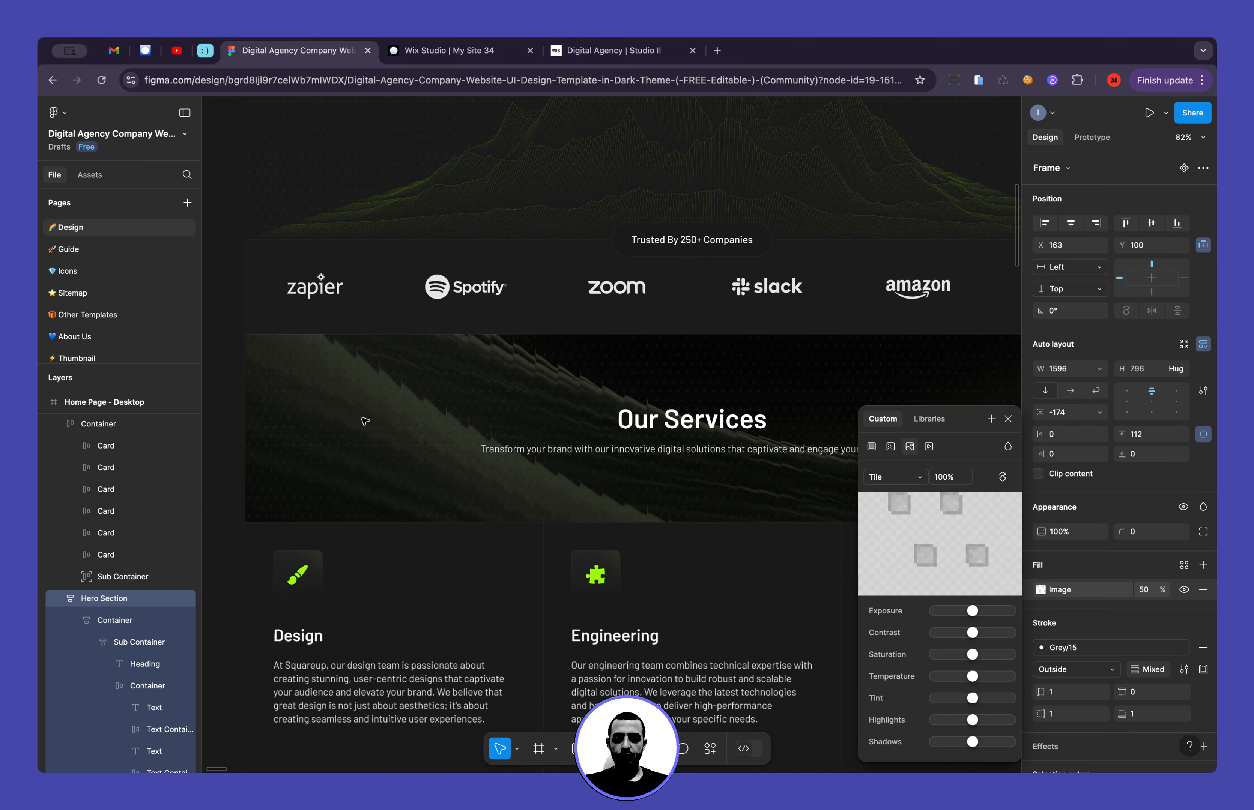
pyautogui.scroll(5, 365, 421)
pyautogui.scroll(-6, 365, 422)
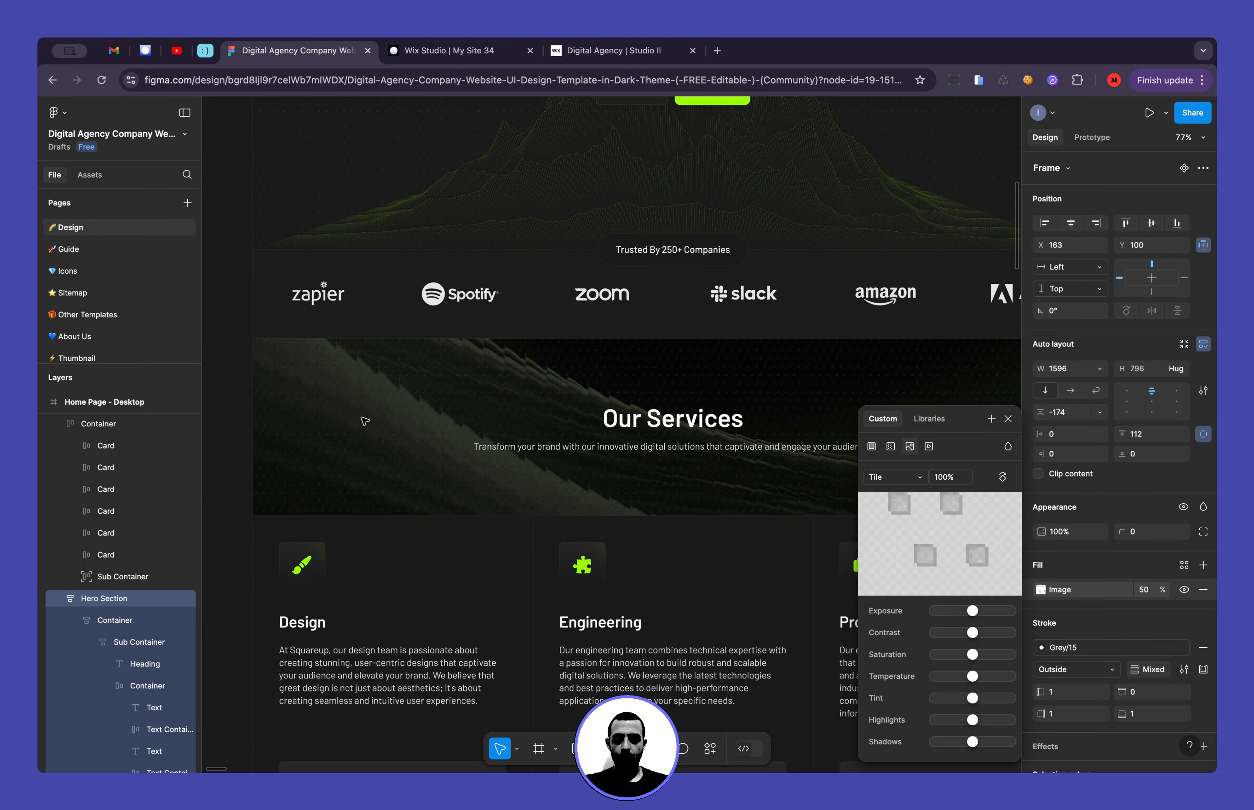
pyautogui.scroll(-8, 365, 421)
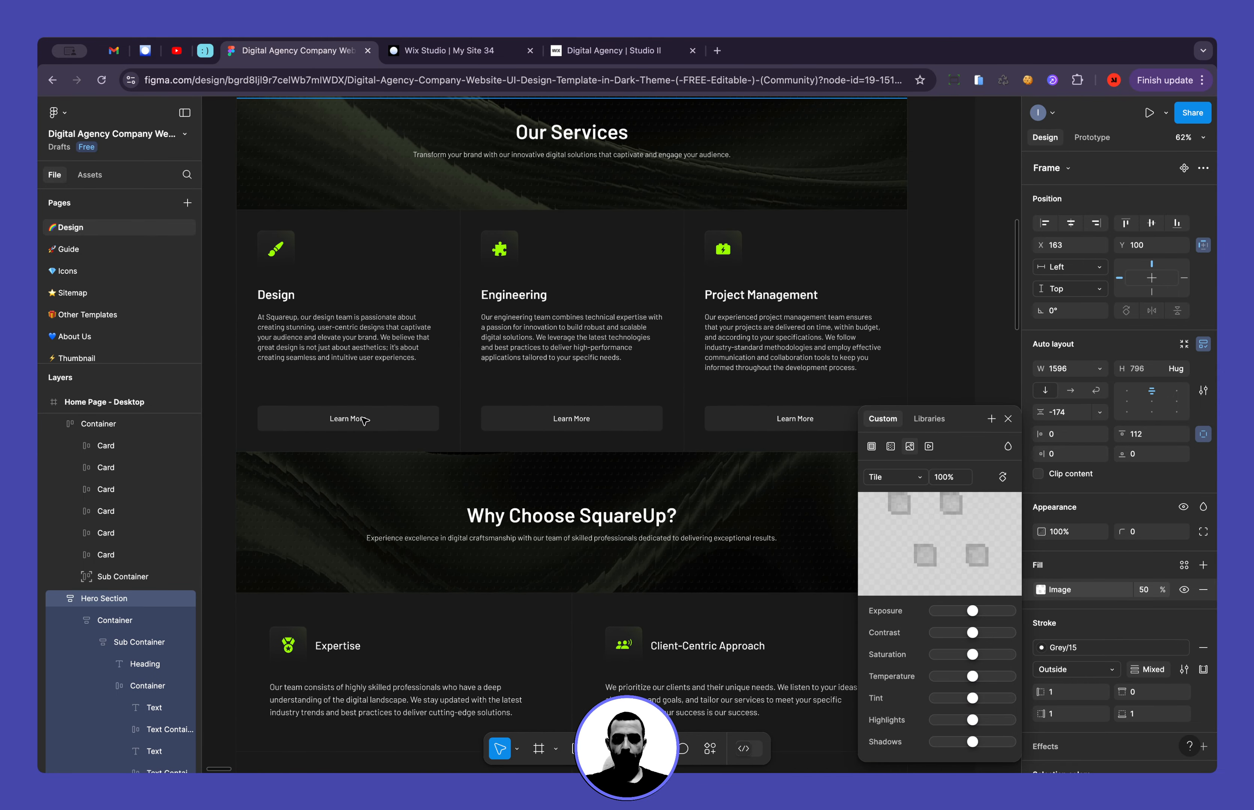
pyautogui.scroll(8, 364, 421)
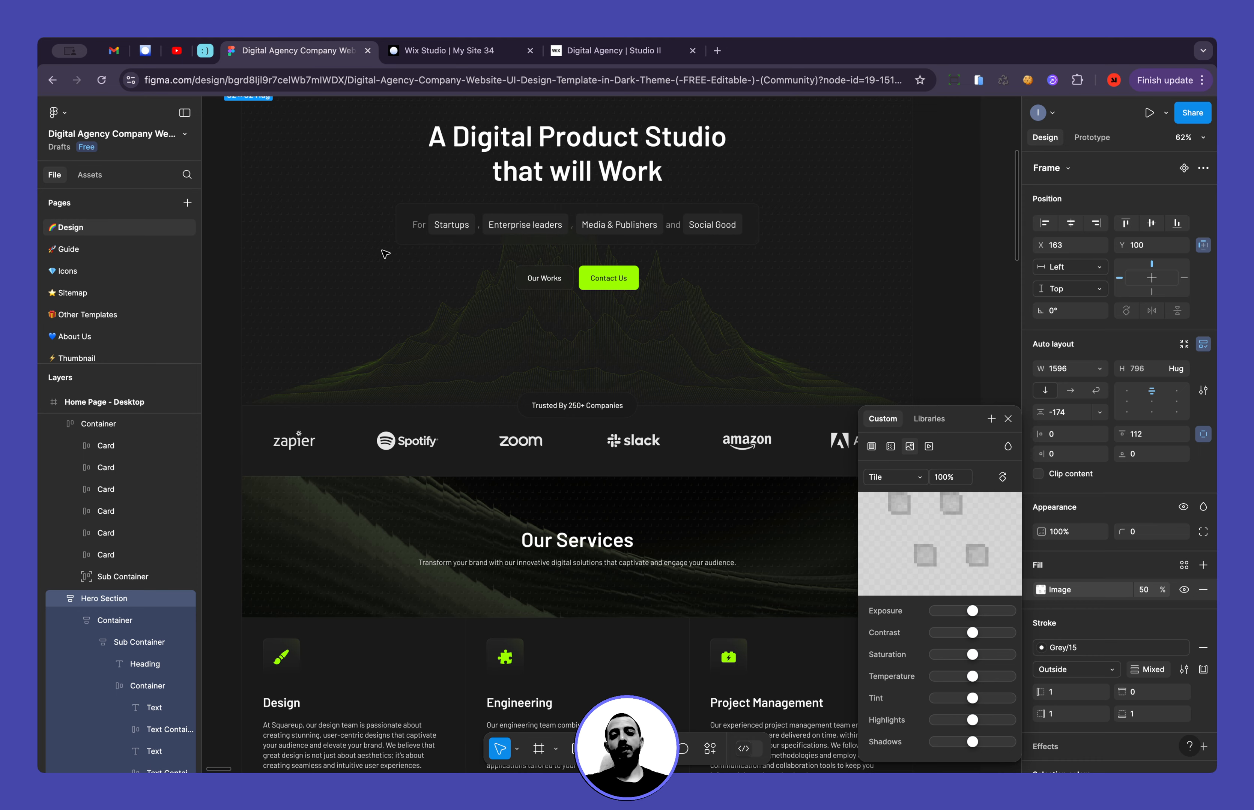
# Switch to Wix Studio, add a container to the hero section and stretch it to fill the section
pyautogui.click(444, 52)
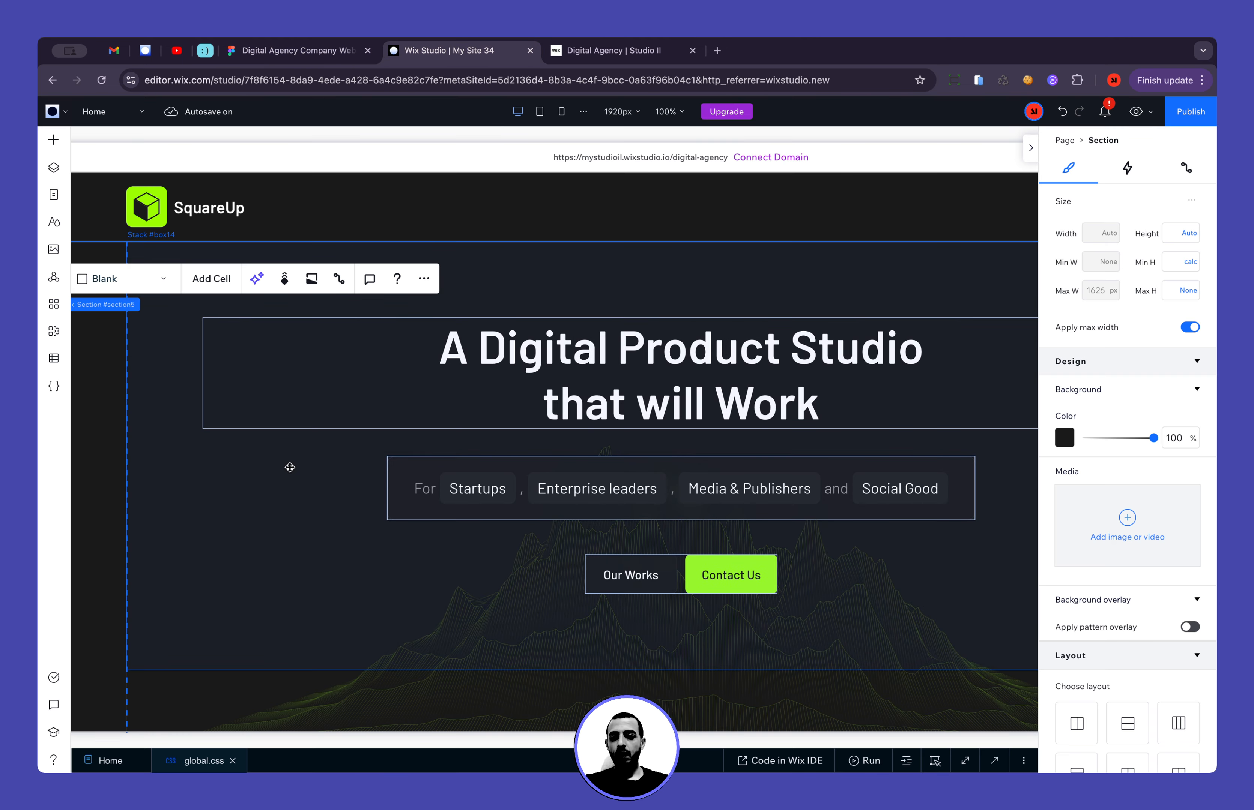
pyautogui.scroll(-2, 290, 467)
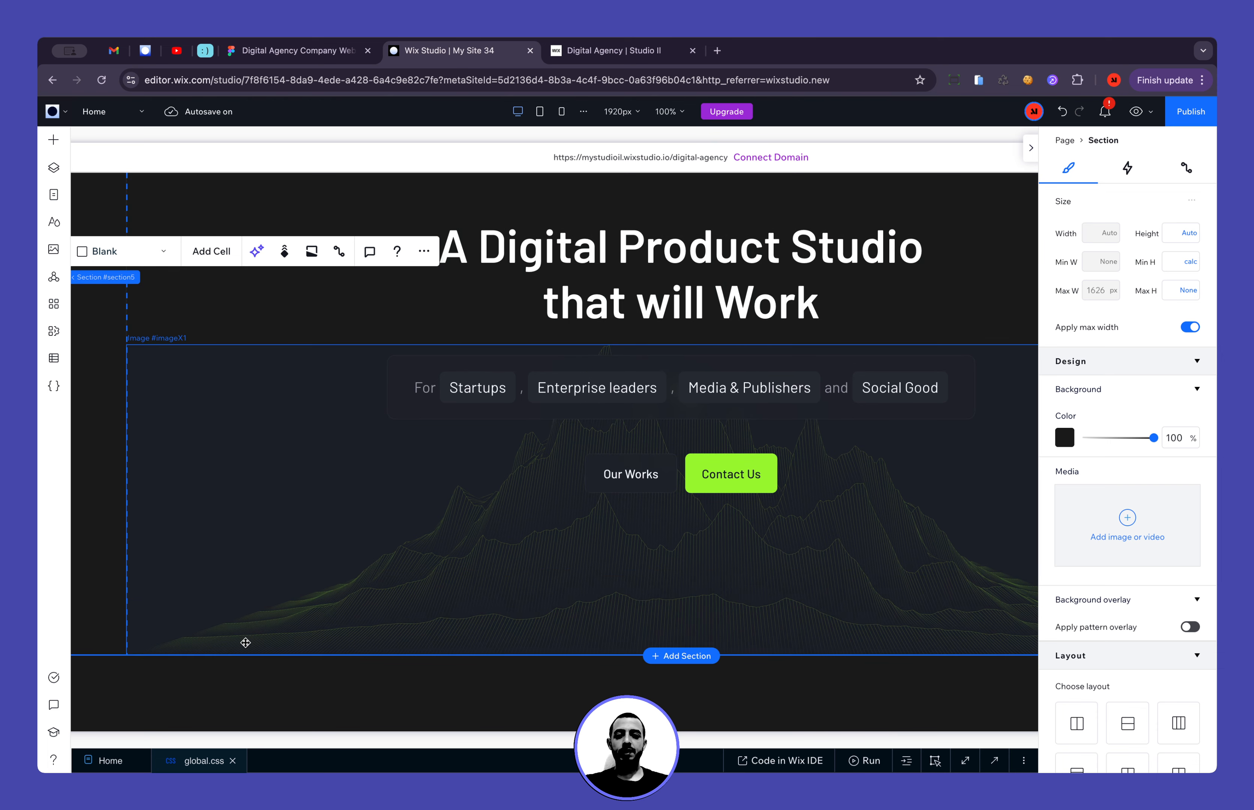
pyautogui.click(404, 601)
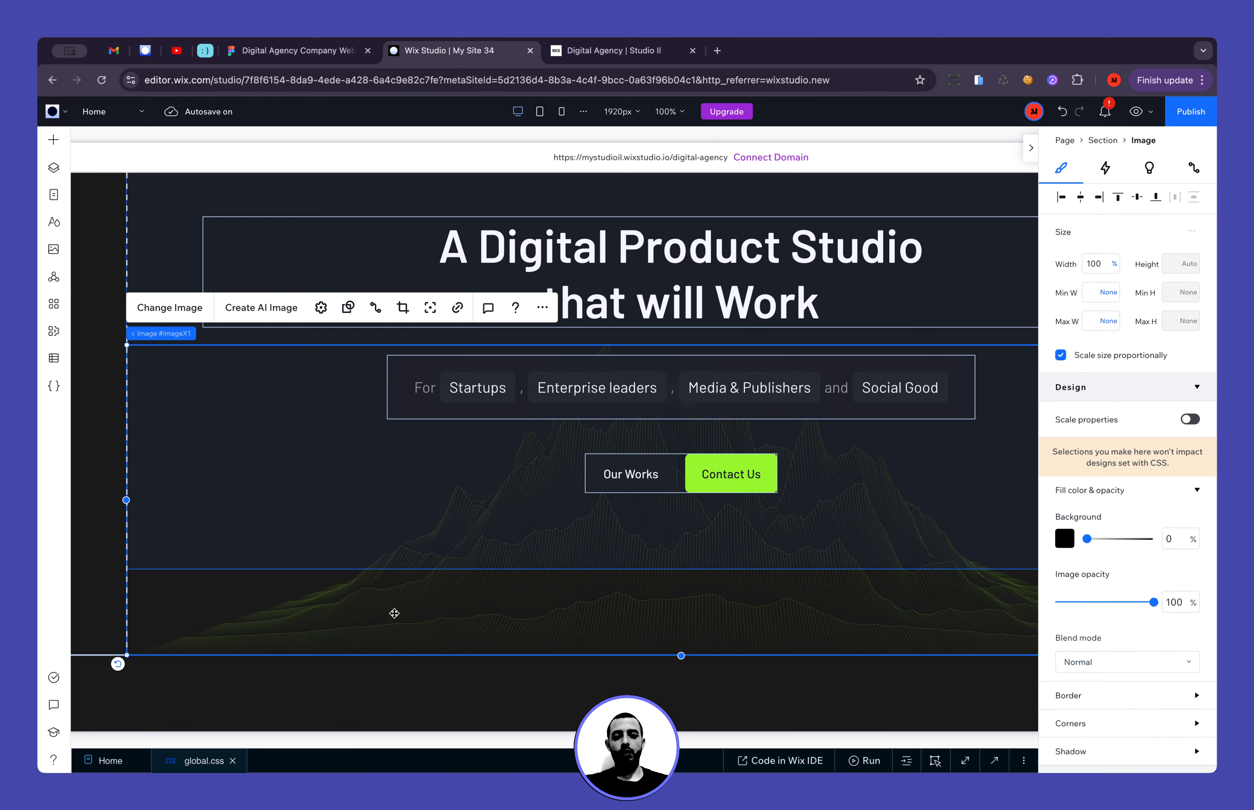
pyautogui.scroll(2, 101, 495)
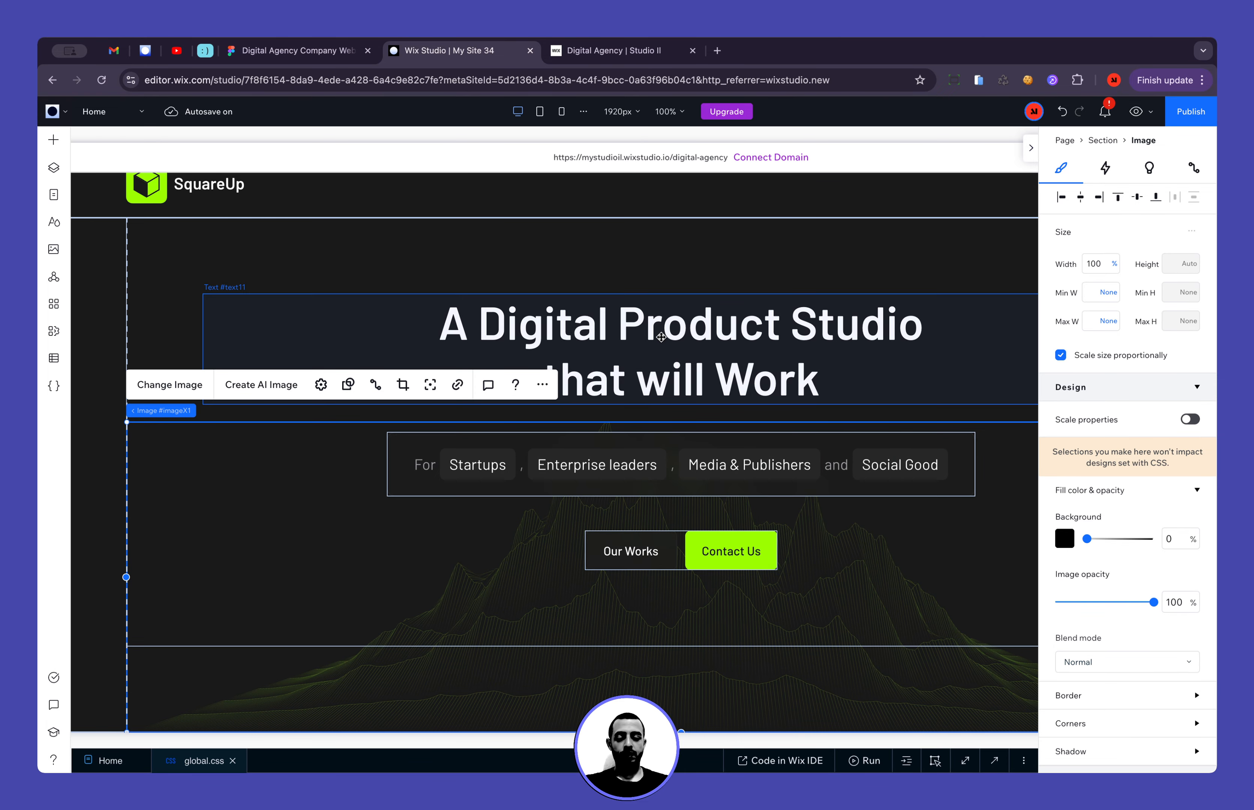
pyautogui.click(53, 140)
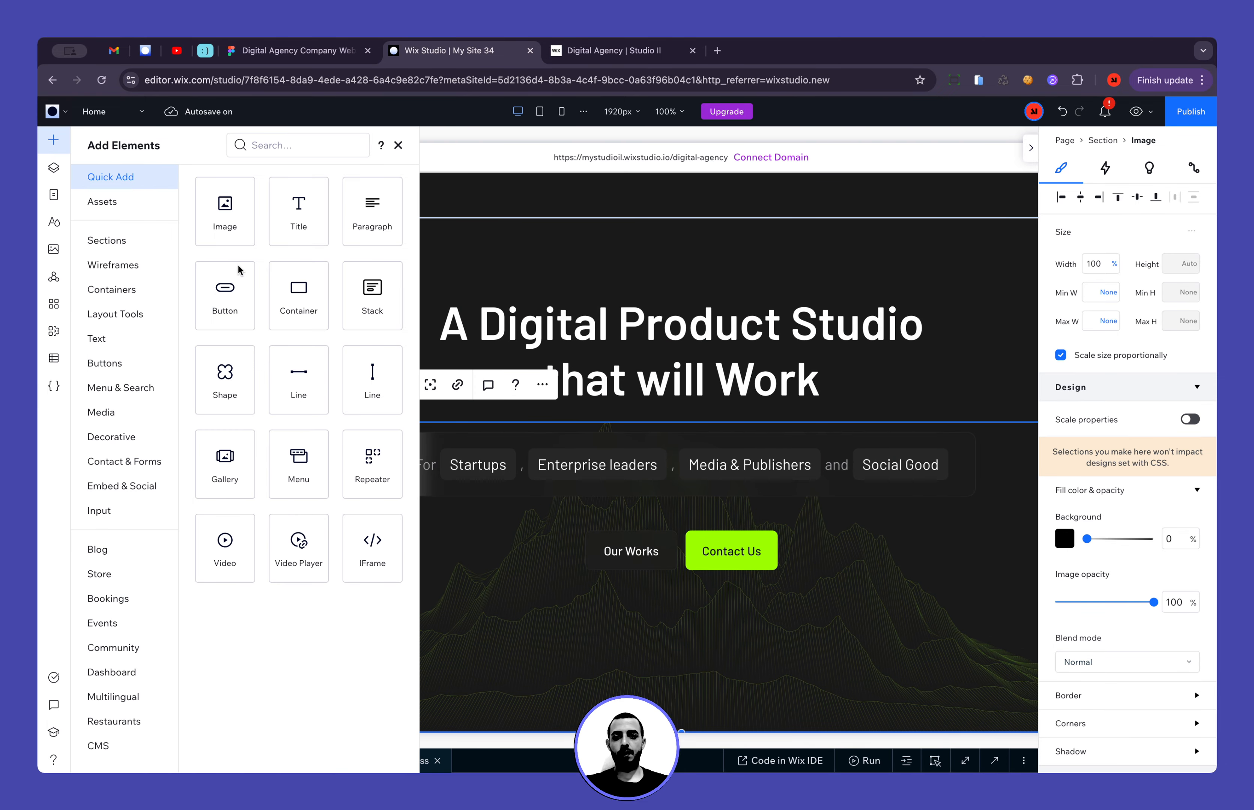
pyautogui.click(294, 309)
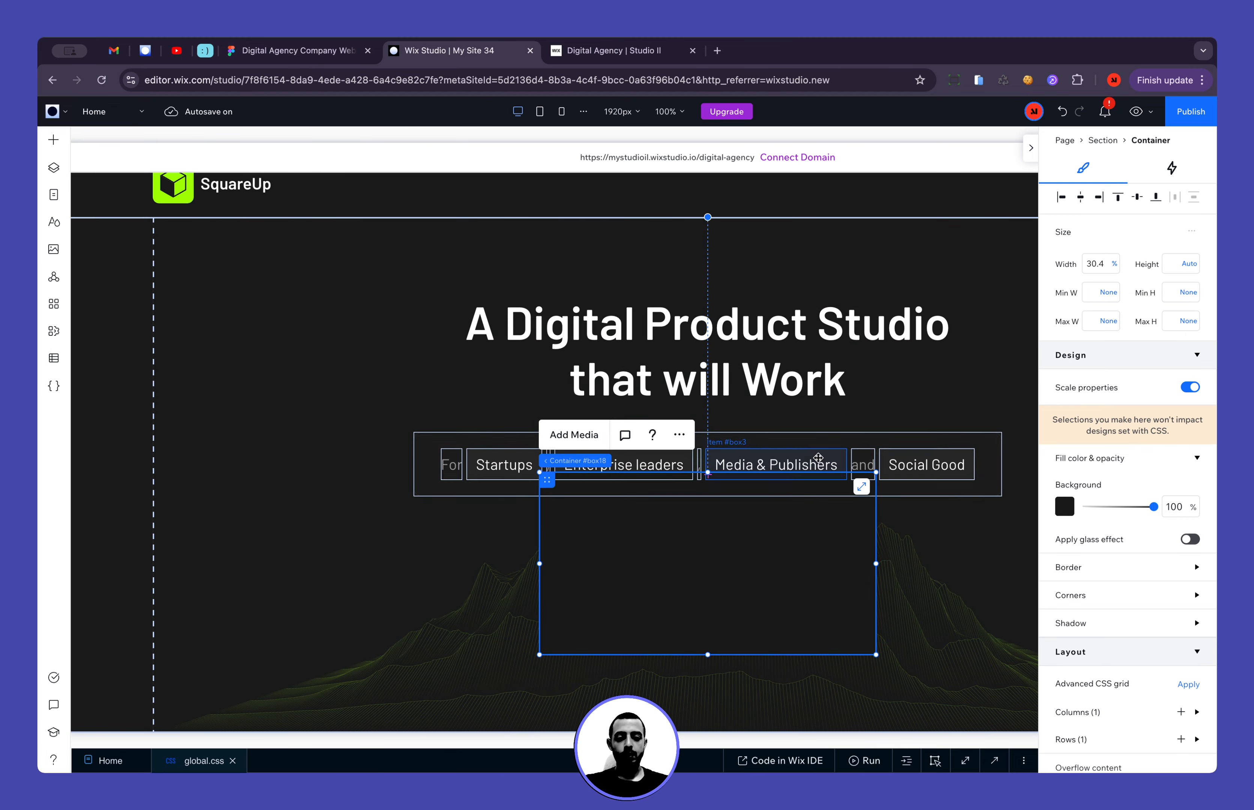
pyautogui.click(862, 490)
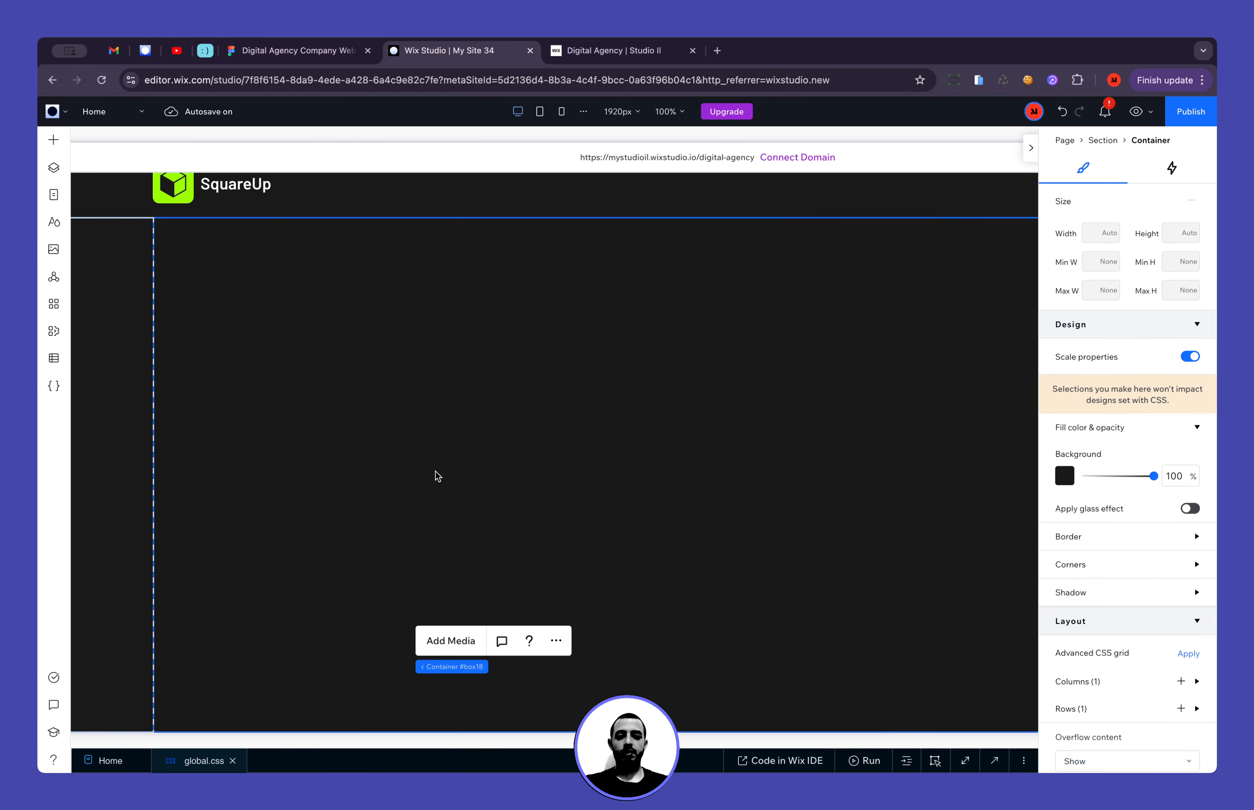
# Switch the layer list from IDs to names and rename the hero section's new container as Brand Boxes Pattern
pyautogui.click(54, 167)
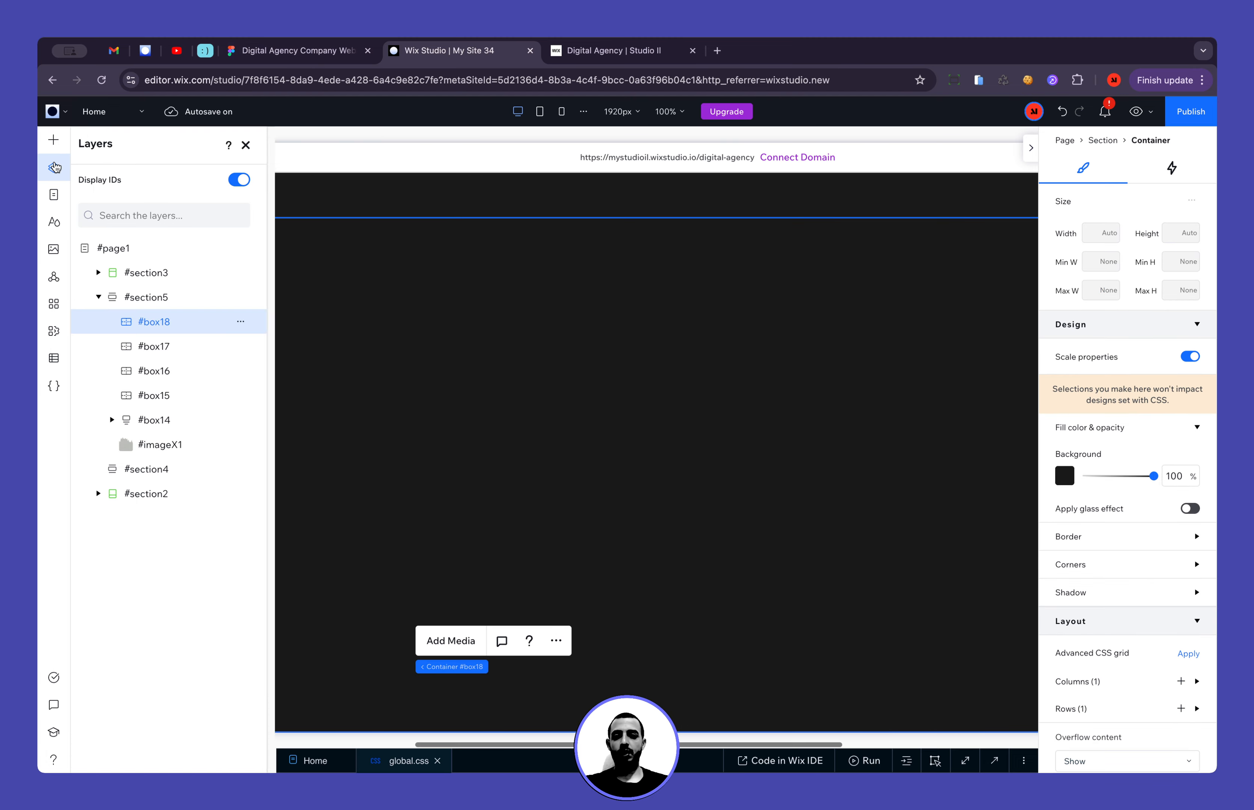
pyautogui.click(247, 179)
pyautogui.doubleClick(176, 323)
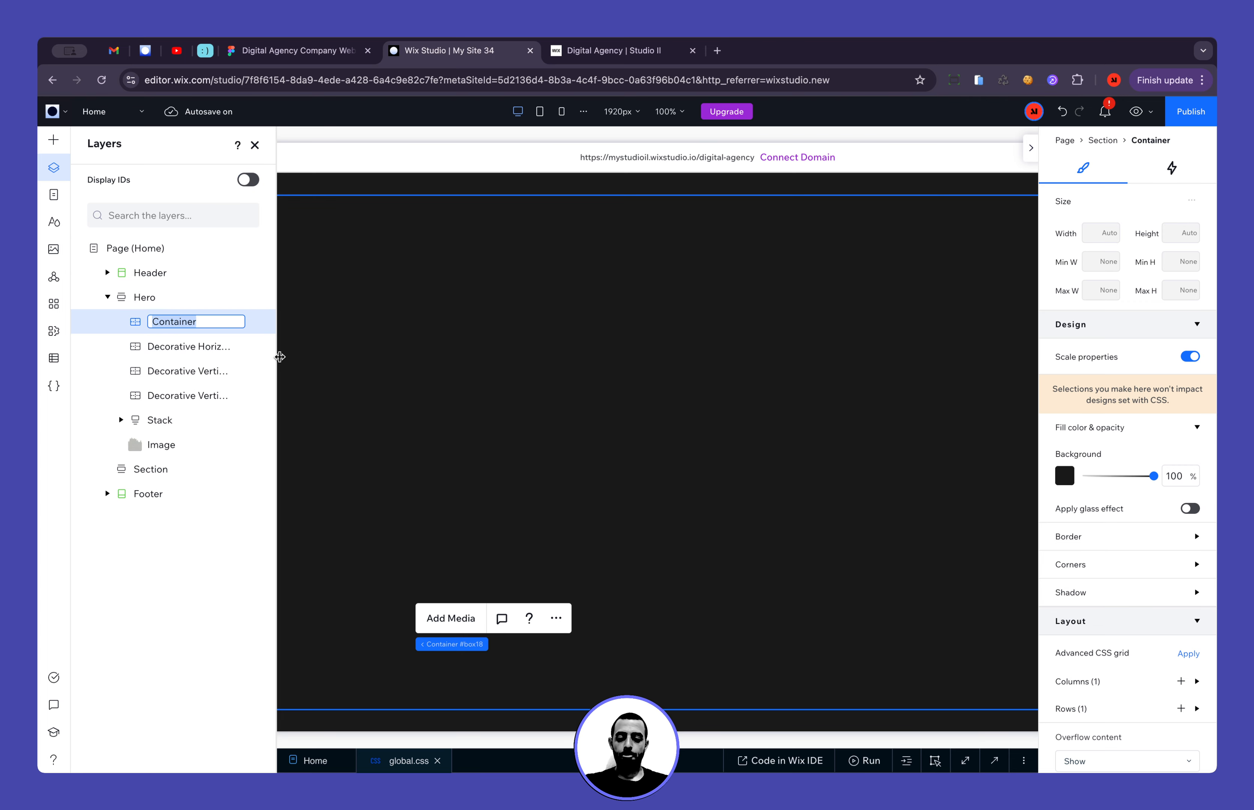
pyautogui.write('Brand Boxes Pa')
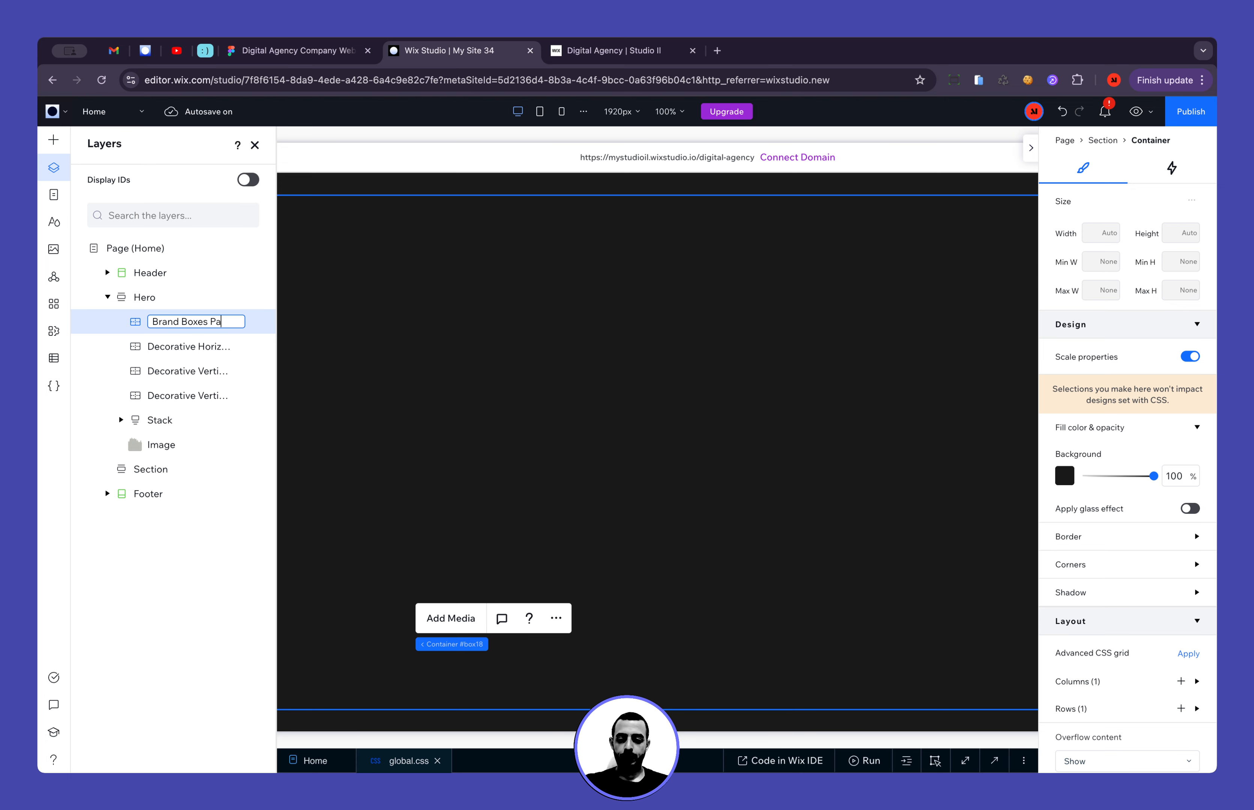
pyautogui.write('ttern')
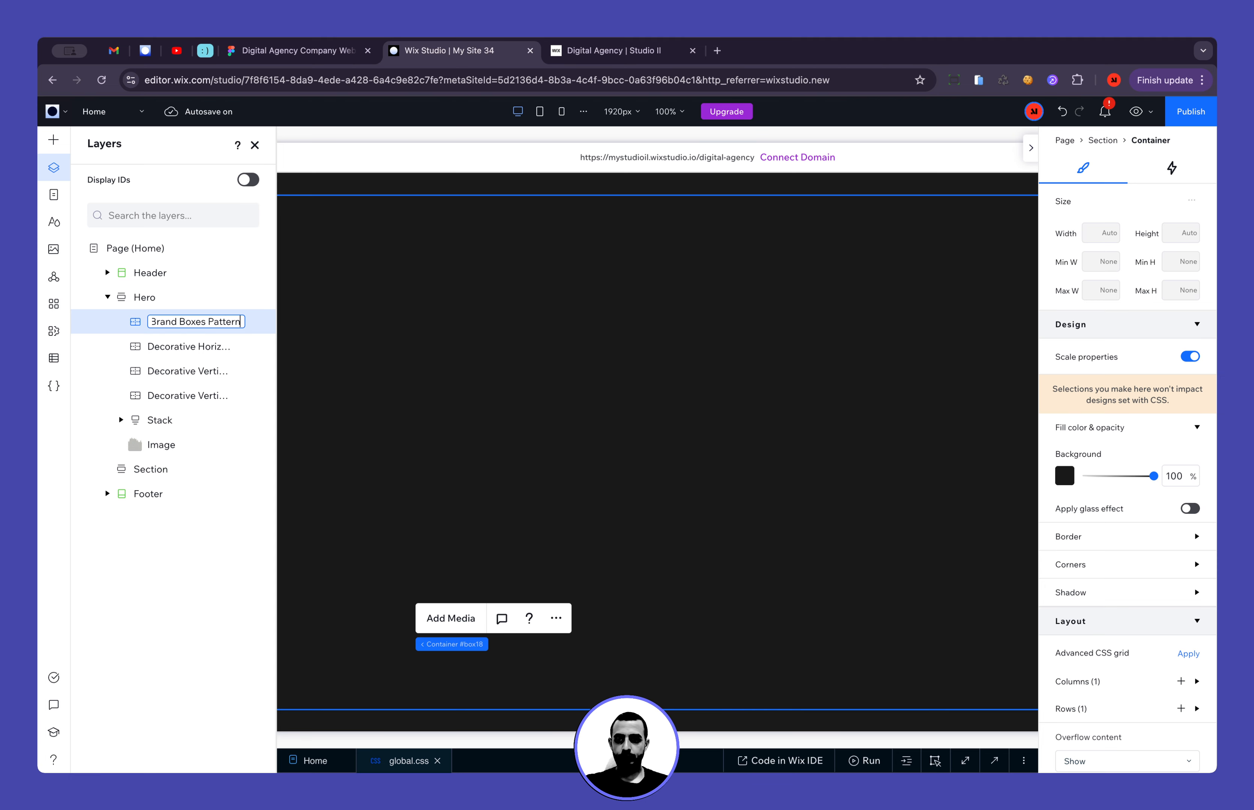
pyautogui.press('Return')
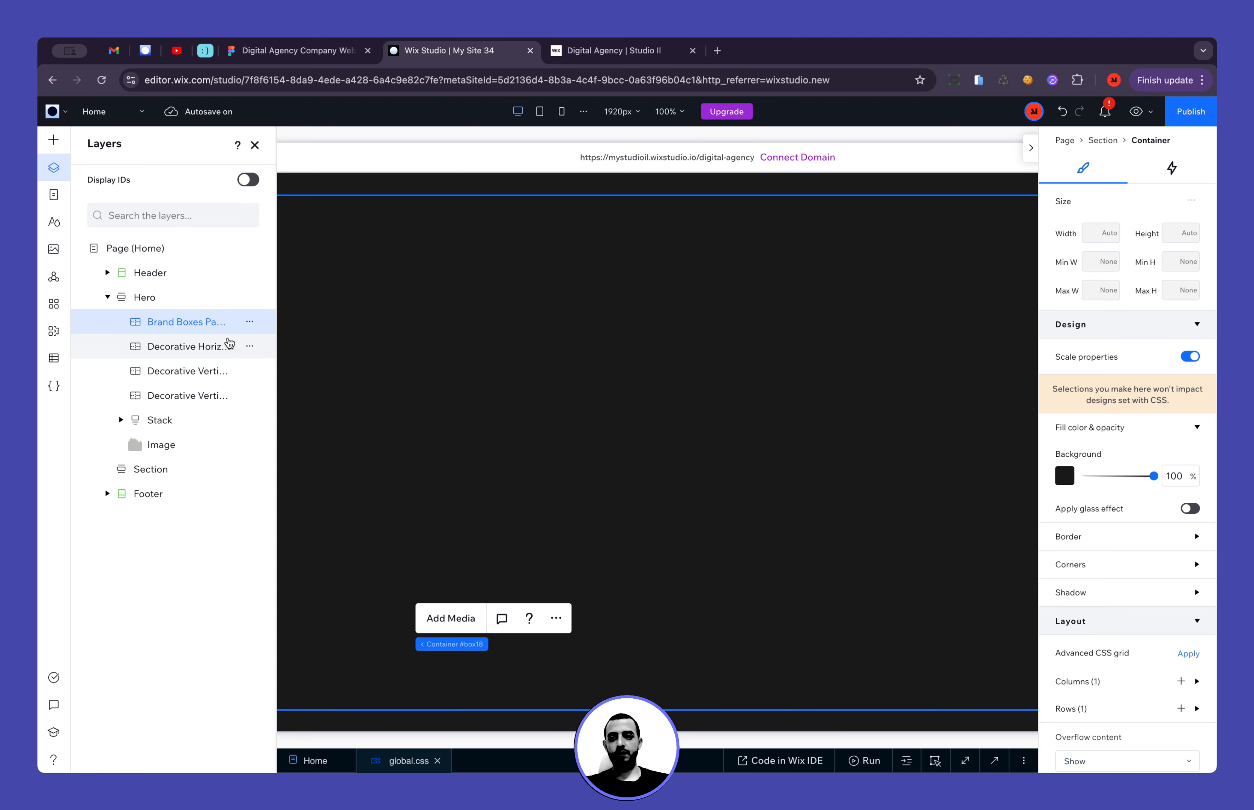
# Widen the layer list, rename the pattern container as Decorative Brand Boxes Pattern, and close the list
pyautogui.moveTo(278, 301); pyautogui.dragTo(319, 332)
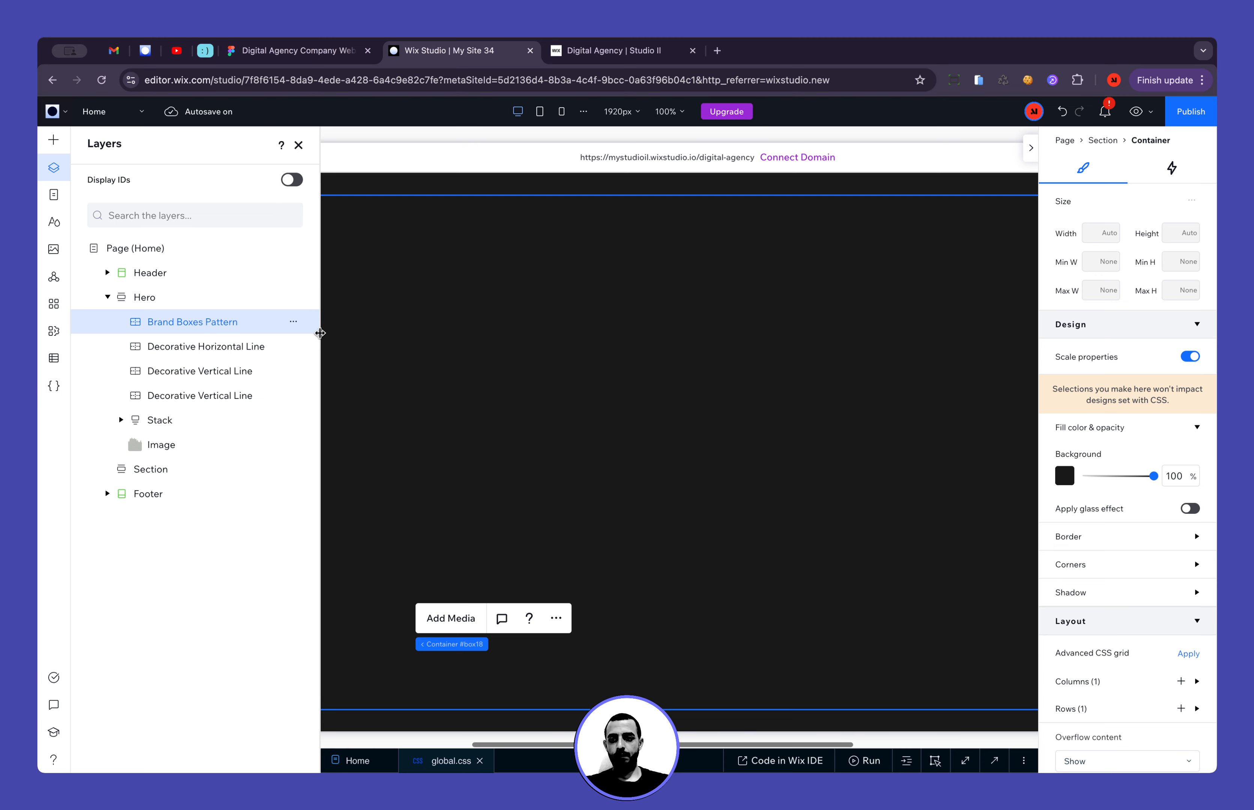
pyautogui.doubleClick(230, 325)
pyautogui.press('Left')
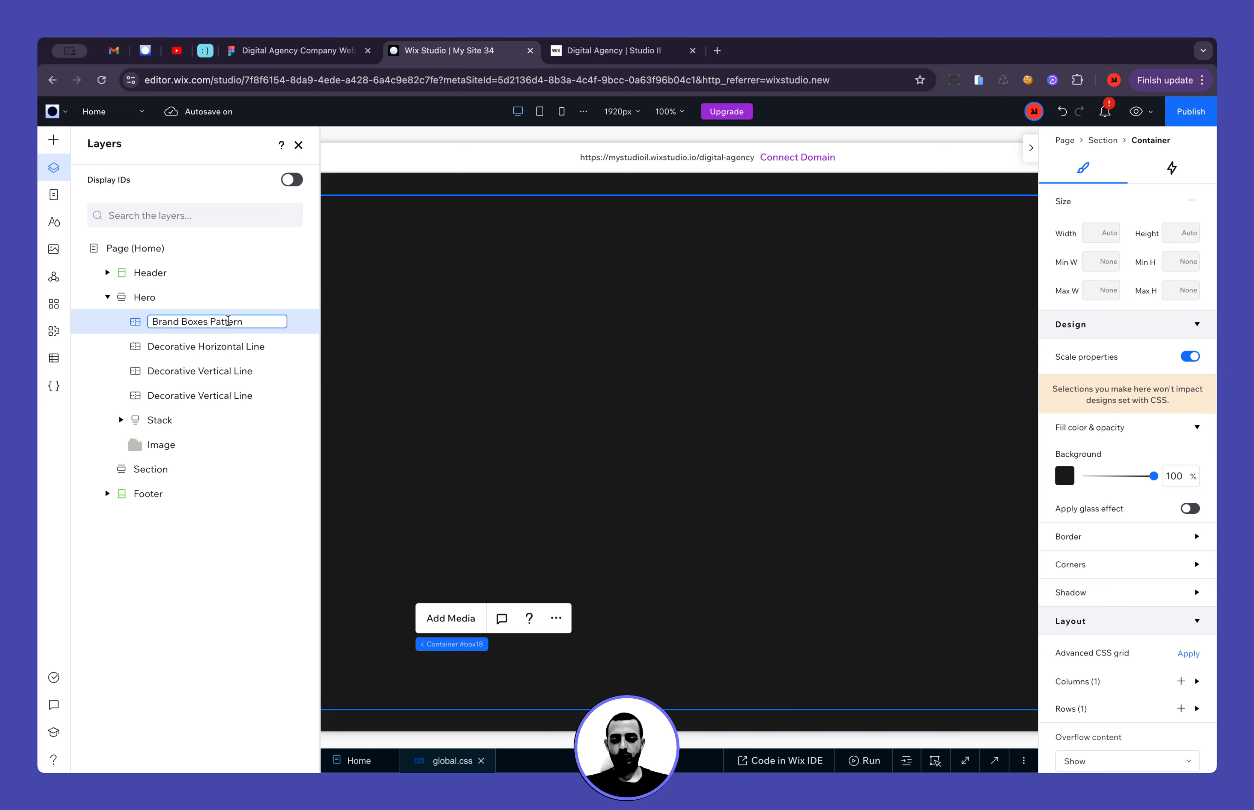
pyautogui.write('Decorative')
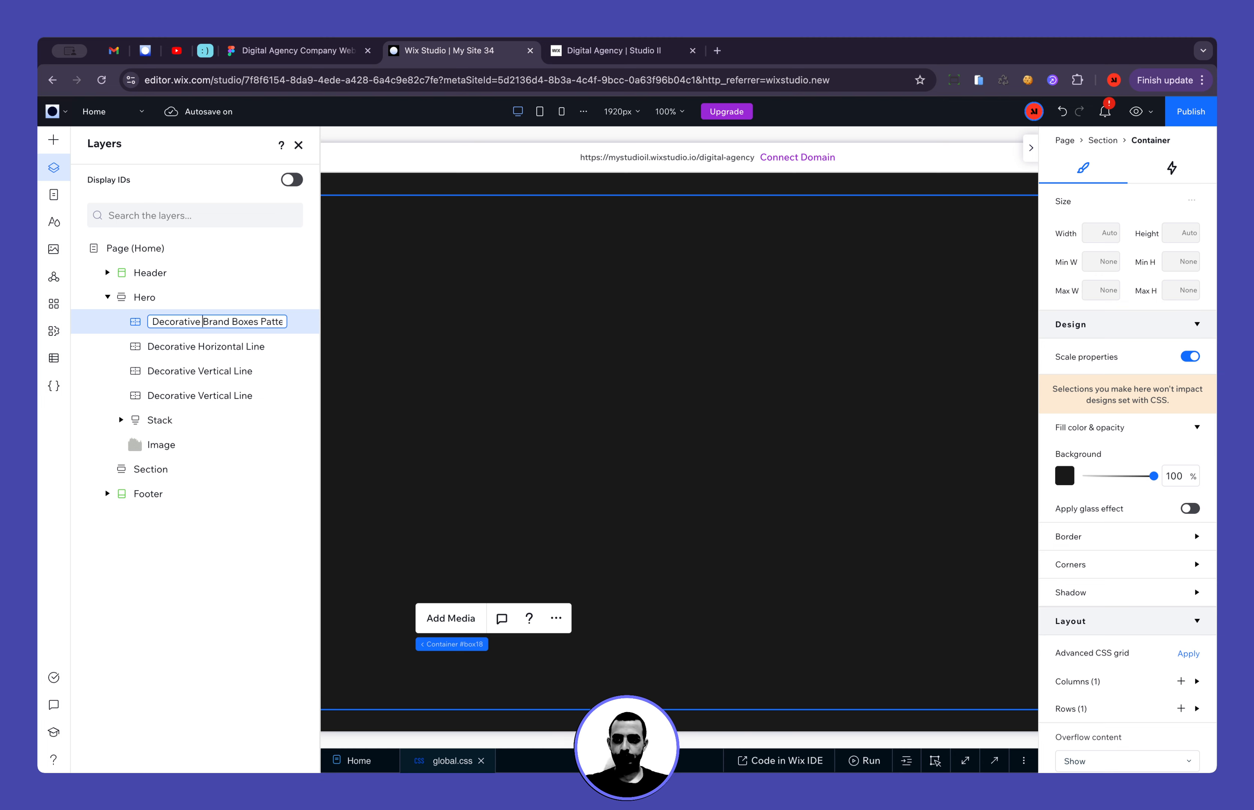
pyautogui.press('Return')
pyautogui.click(298, 145)
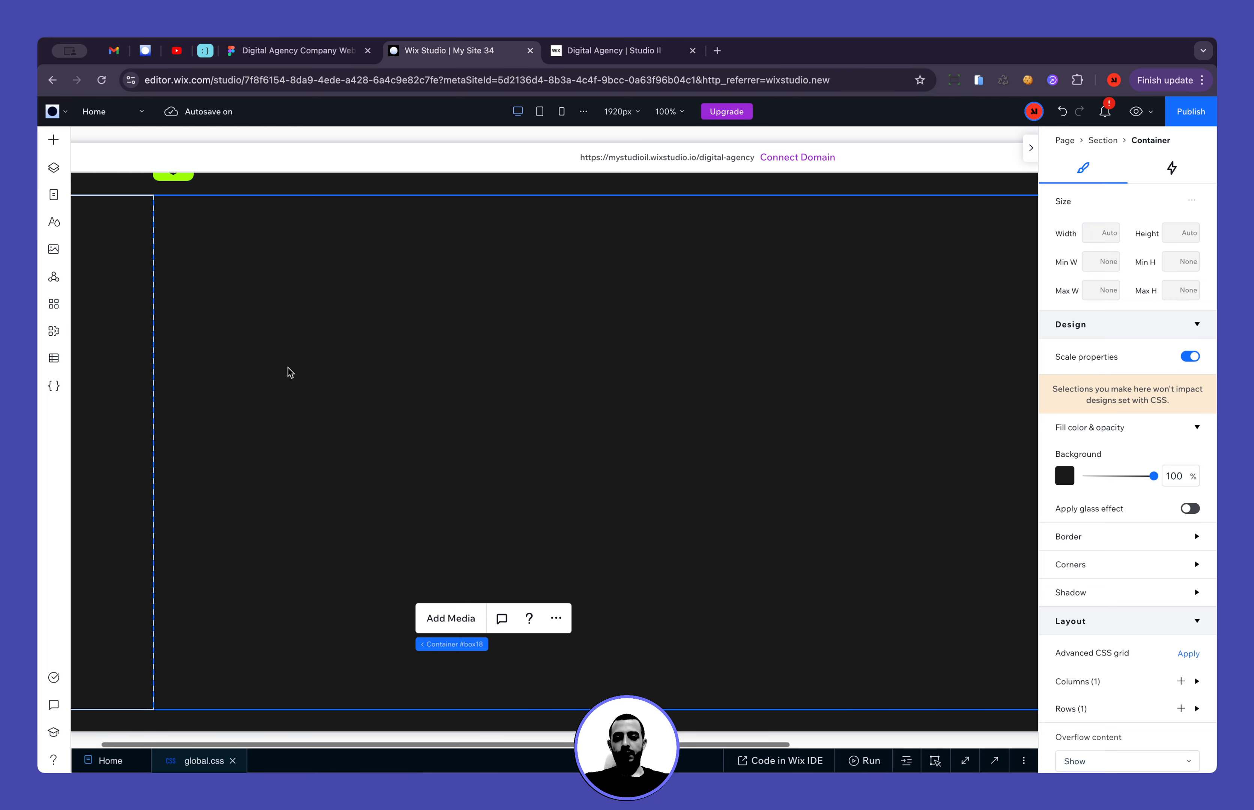
# Open the code area and assign the custom CSS class brand-boxes-pattern to the hero's pattern container
pyautogui.hscroll(3, 497, 427)
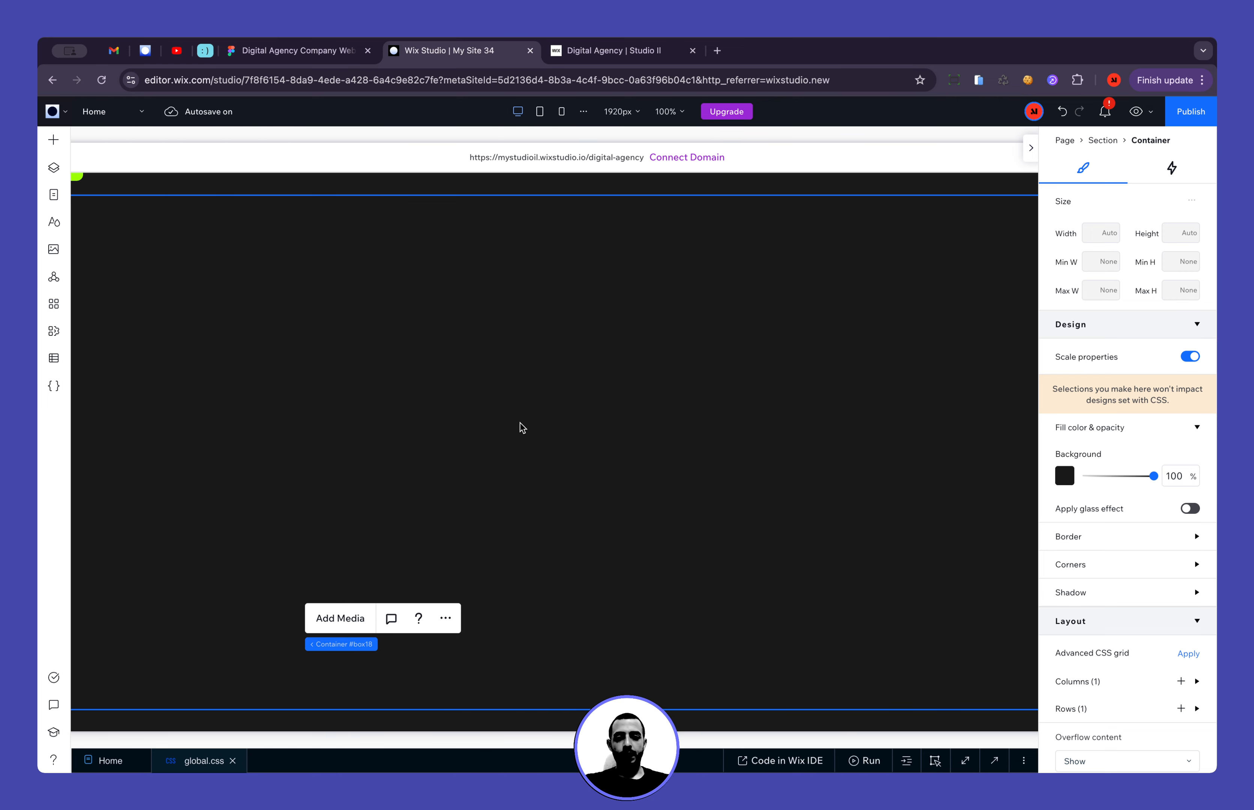
pyautogui.click(994, 761)
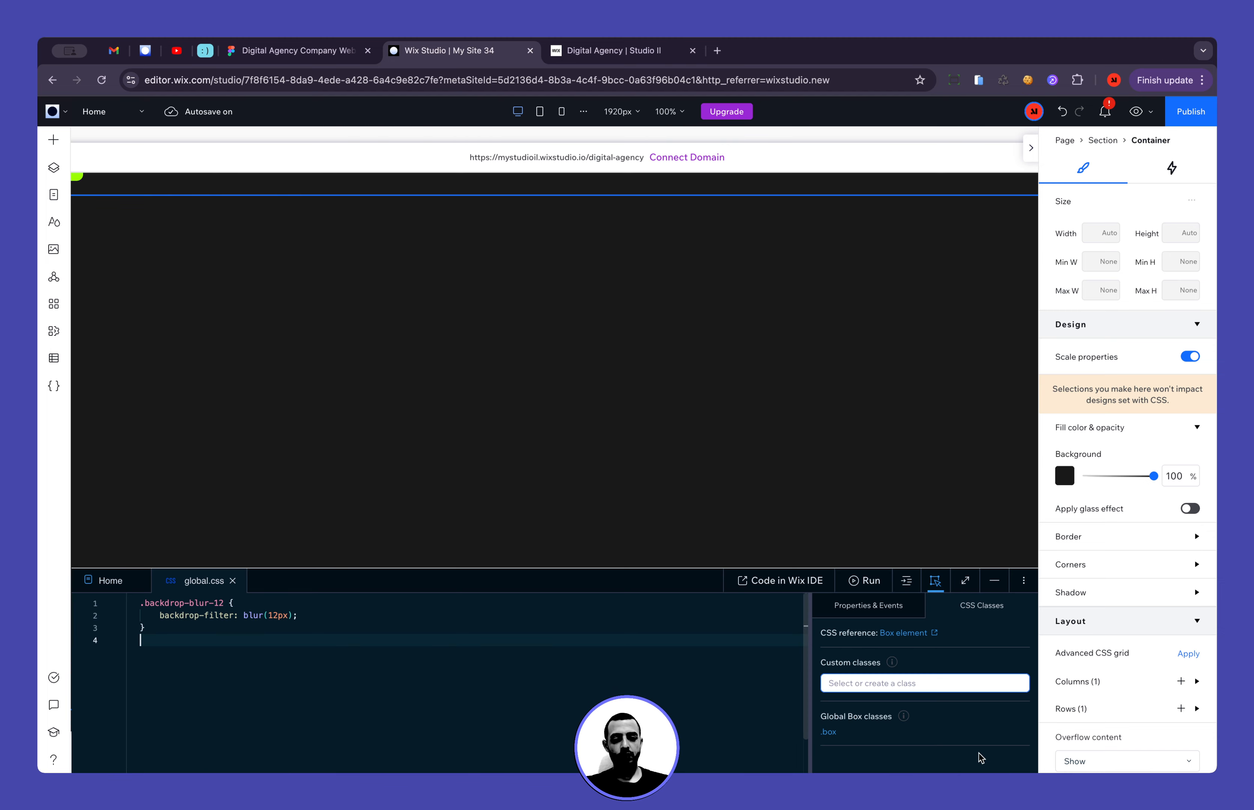
pyautogui.click(872, 684)
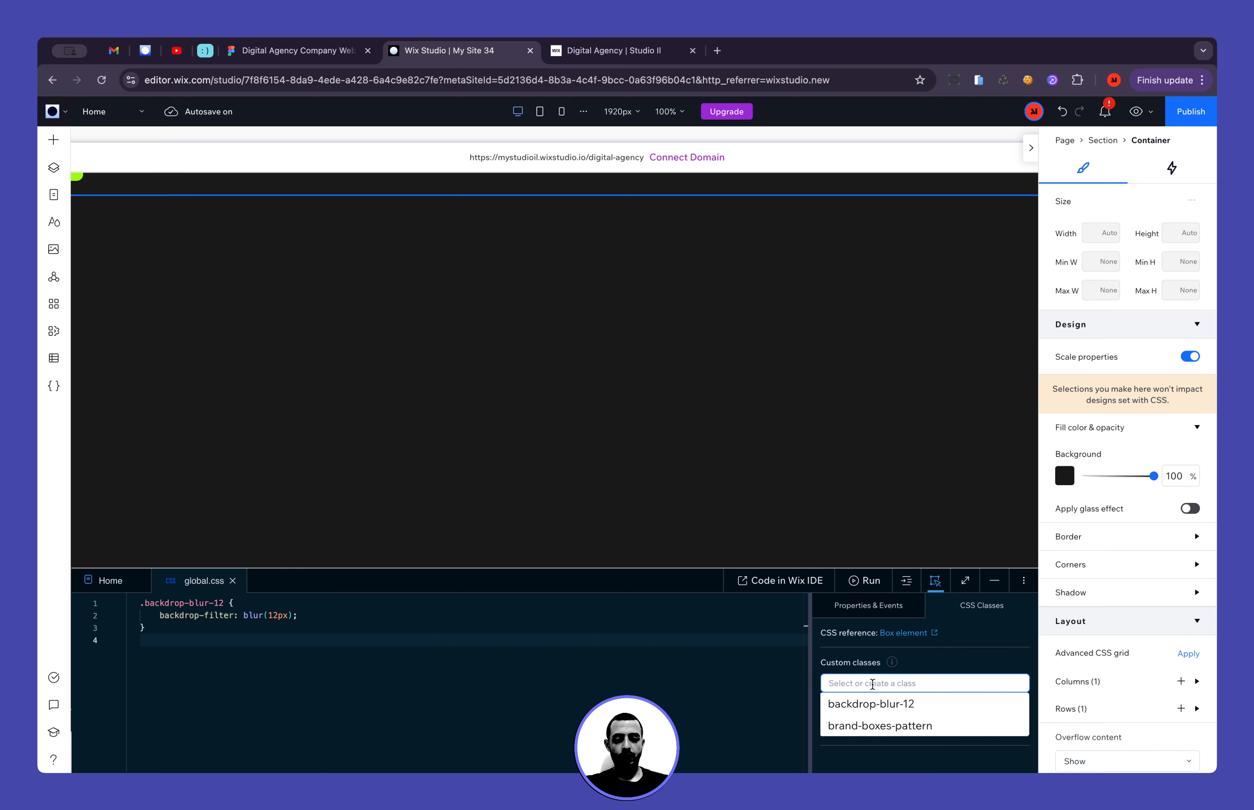
pyautogui.click(848, 730)
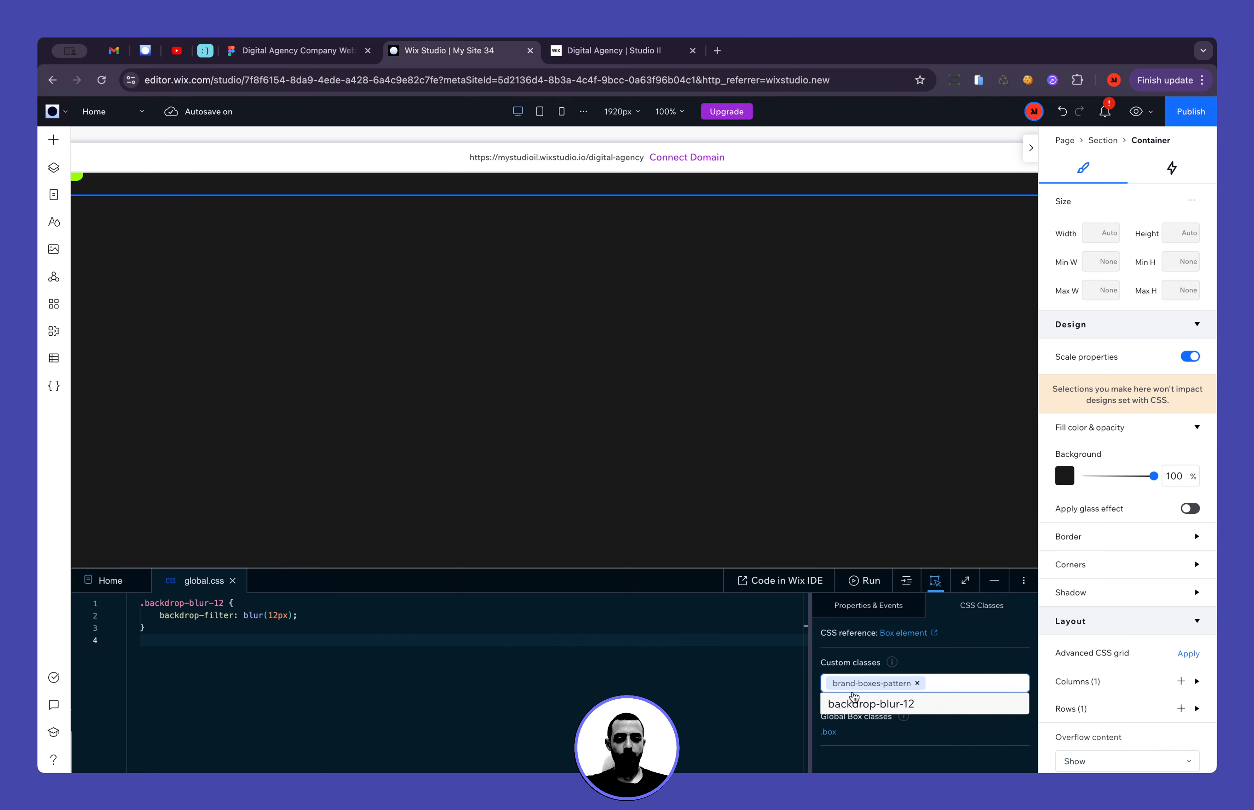
# Add an empty .brand-boxes-pattern rule below the .backdrop-blur-12 rule in global.css
pyautogui.click(316, 665)
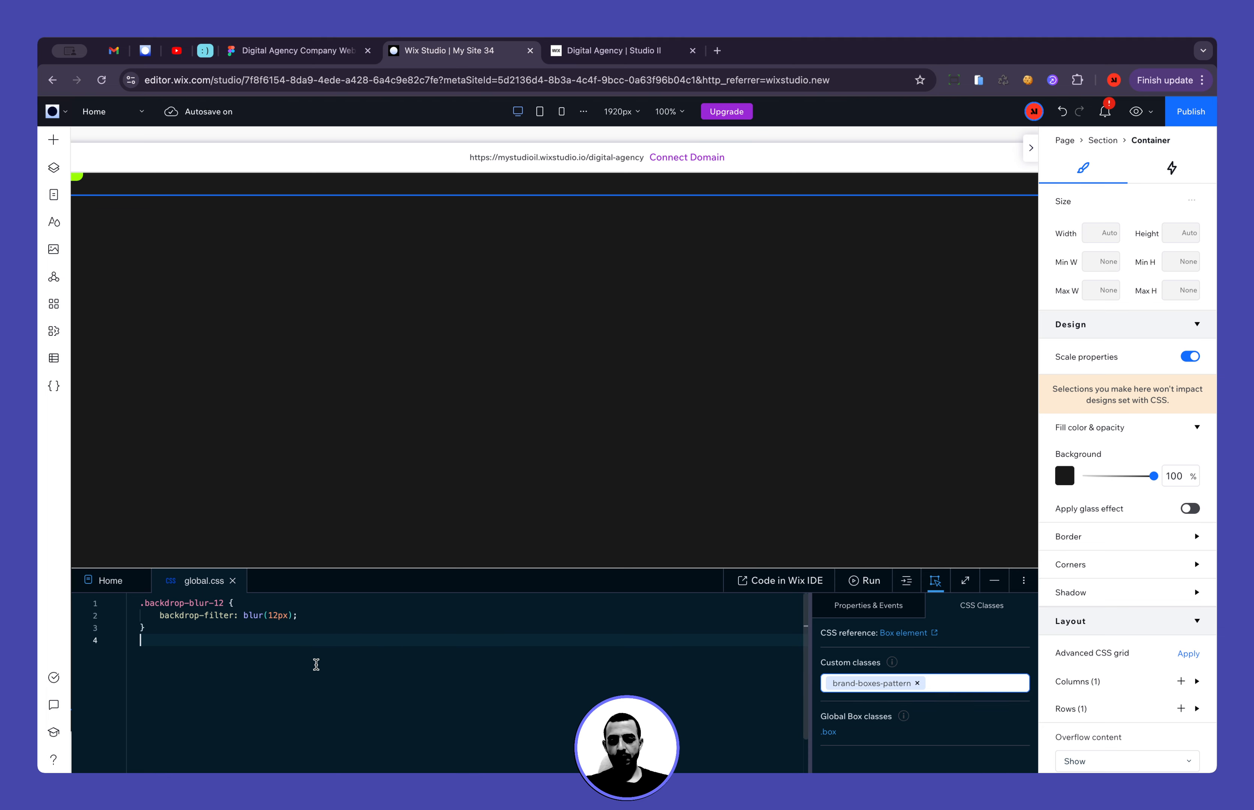
pyautogui.press('Return')
pyautogui.write('.b')
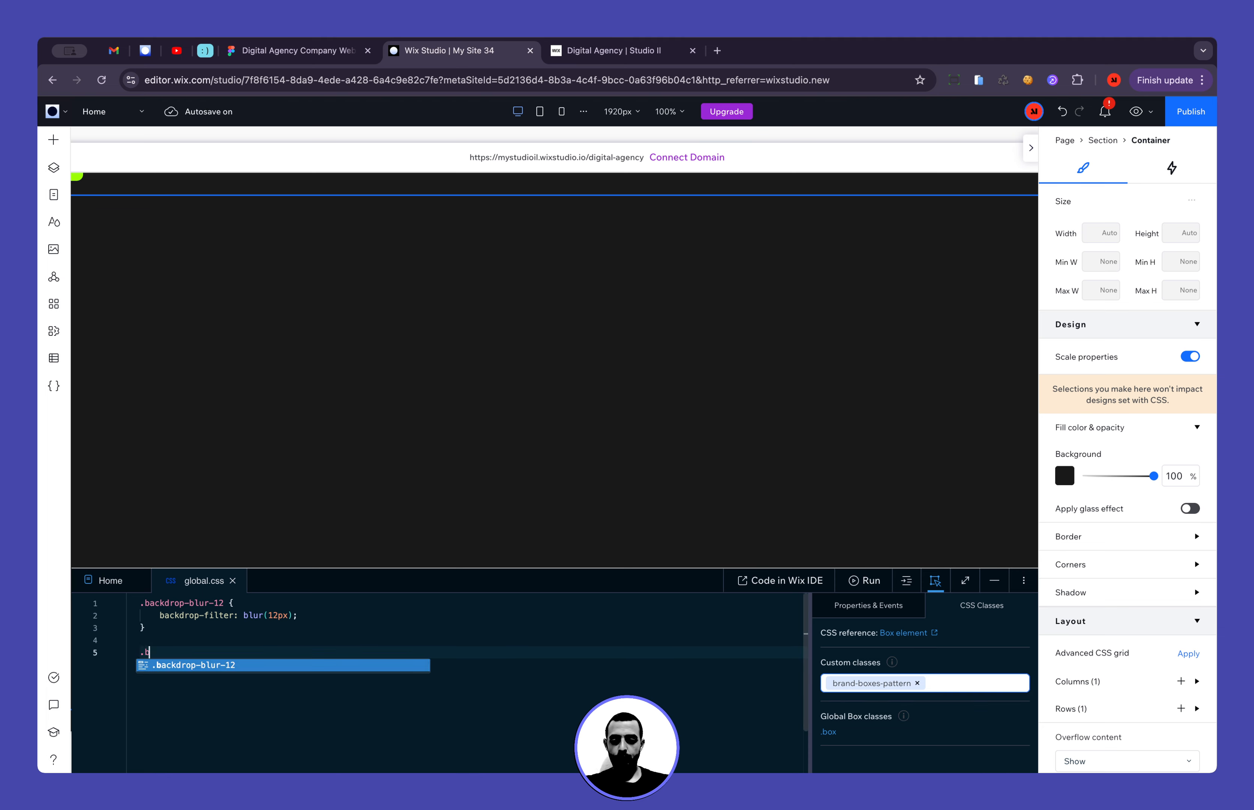
pyautogui.write('rand-boxes-pattern {')
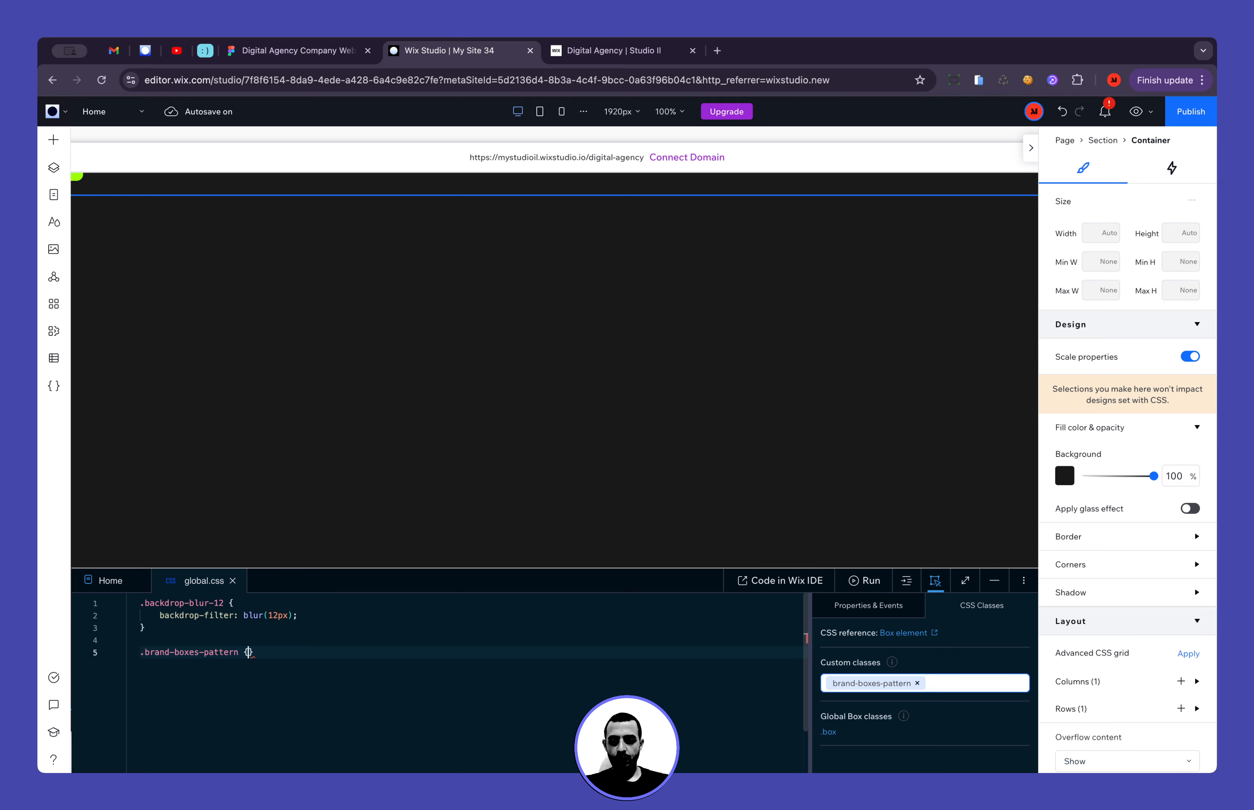
pyautogui.press('Return')
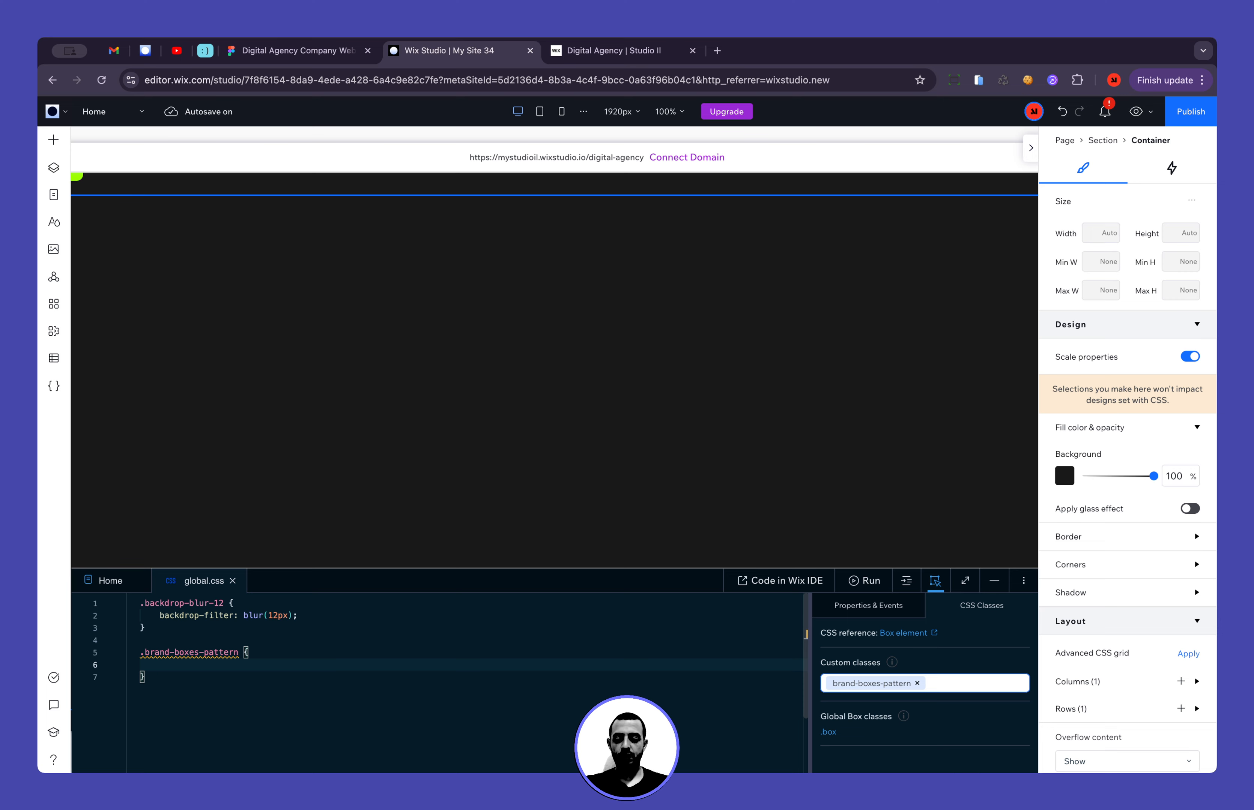
# Add a background-image declaration with an empty url() to the .brand-boxes-pattern rule
pyautogui.write('ba')
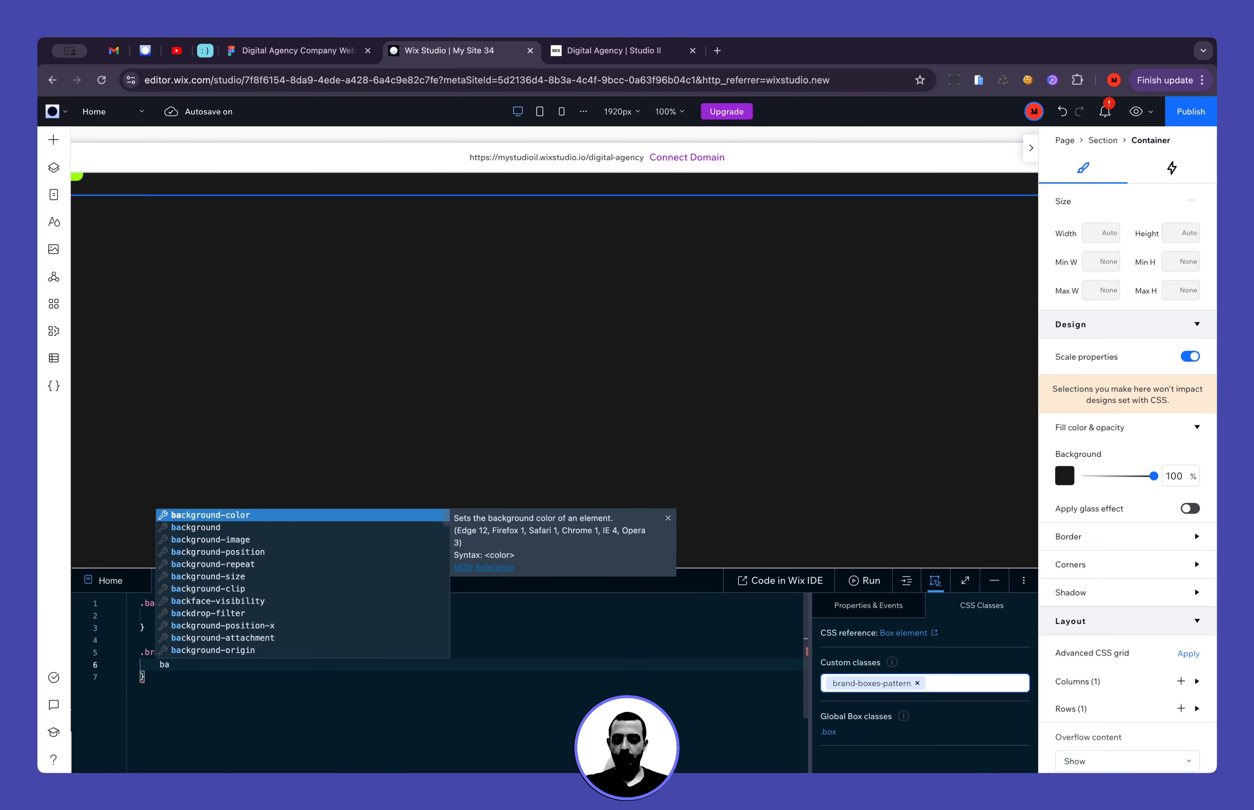
pyautogui.press('Down')
pyautogui.press('Down')
pyautogui.press('Return')
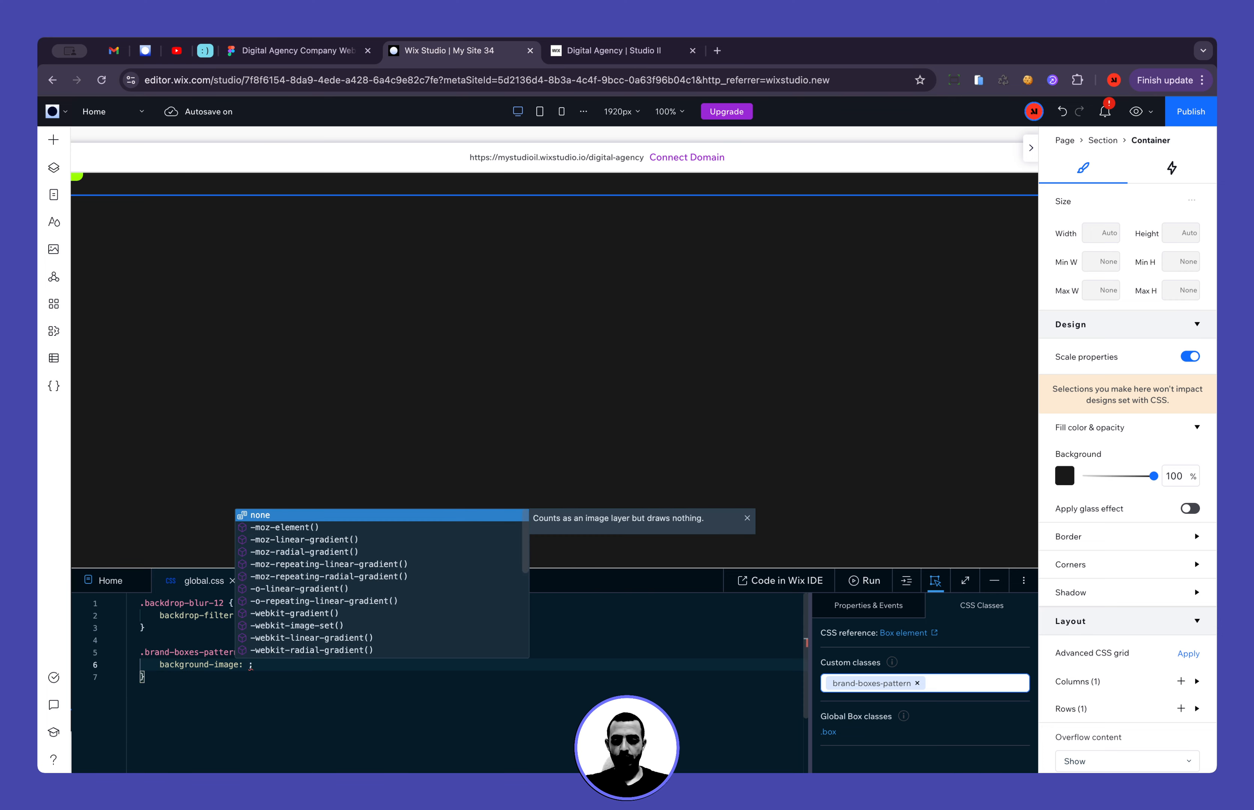
pyautogui.write('url')
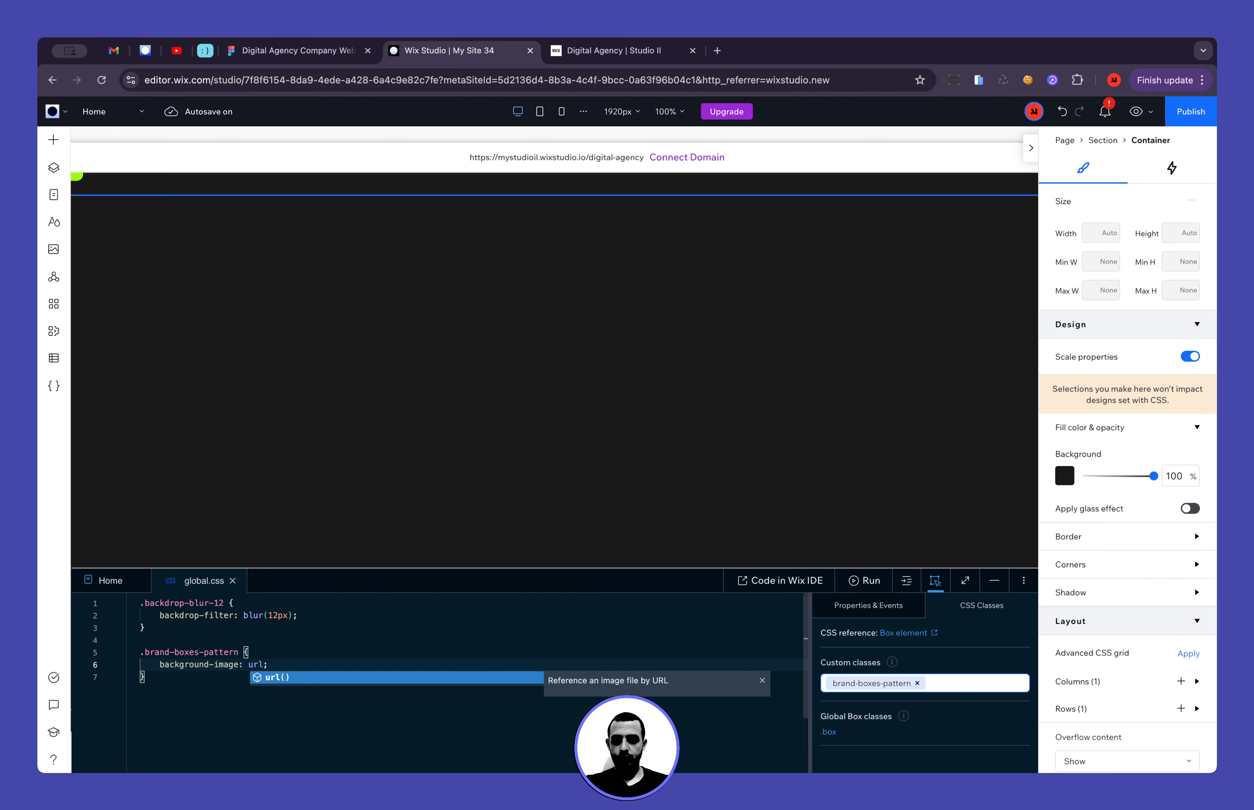
pyautogui.press('Return')
pyautogui.click(293, 665)
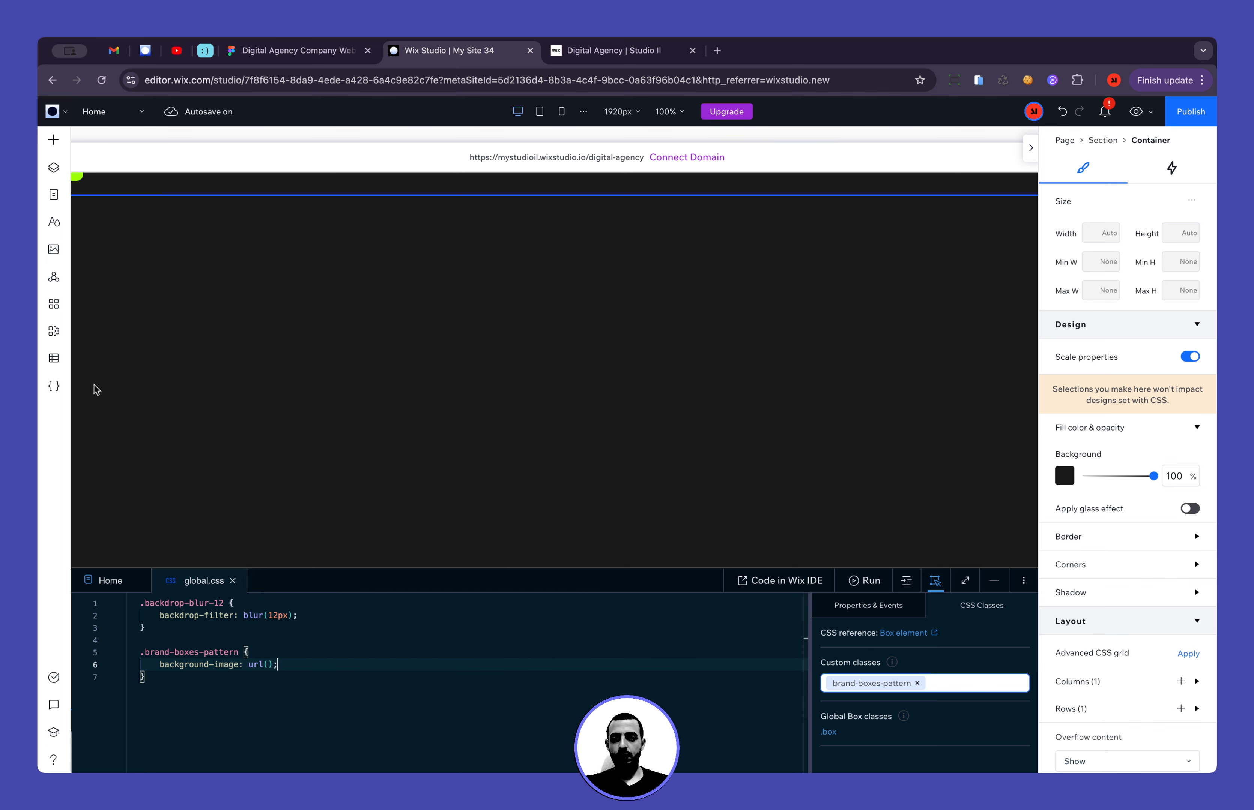
# Copy the URL of Hero Section.png from the Brand folder in the site files and close the media manager
pyautogui.click(53, 249)
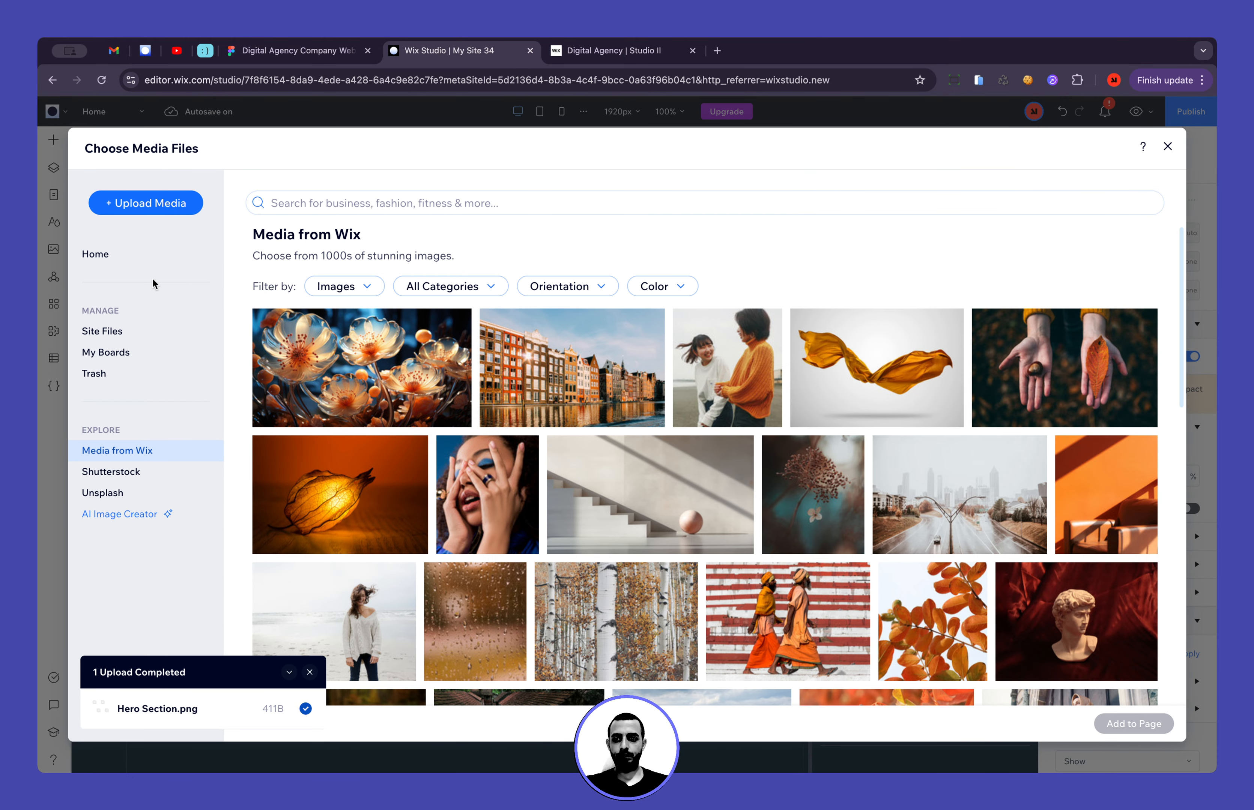
pyautogui.click(103, 331)
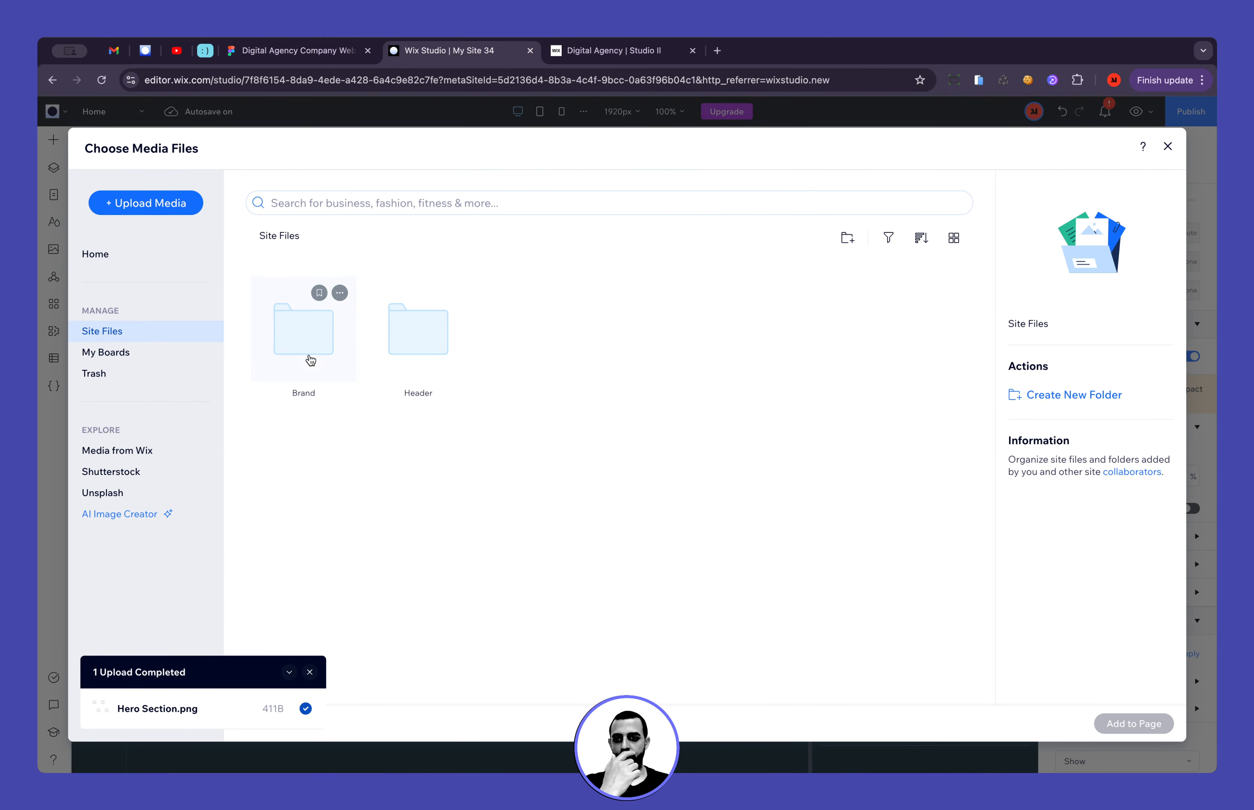
pyautogui.doubleClick(319, 360)
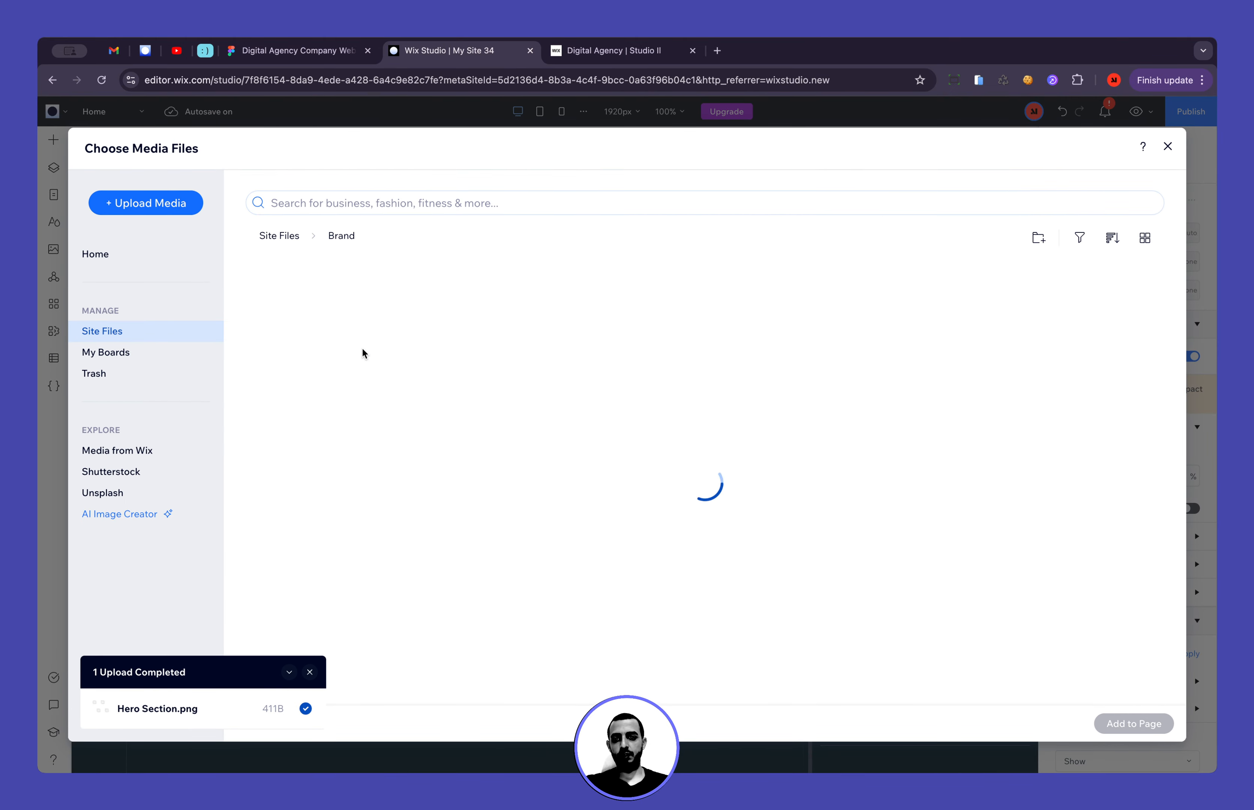
pyautogui.click(338, 294)
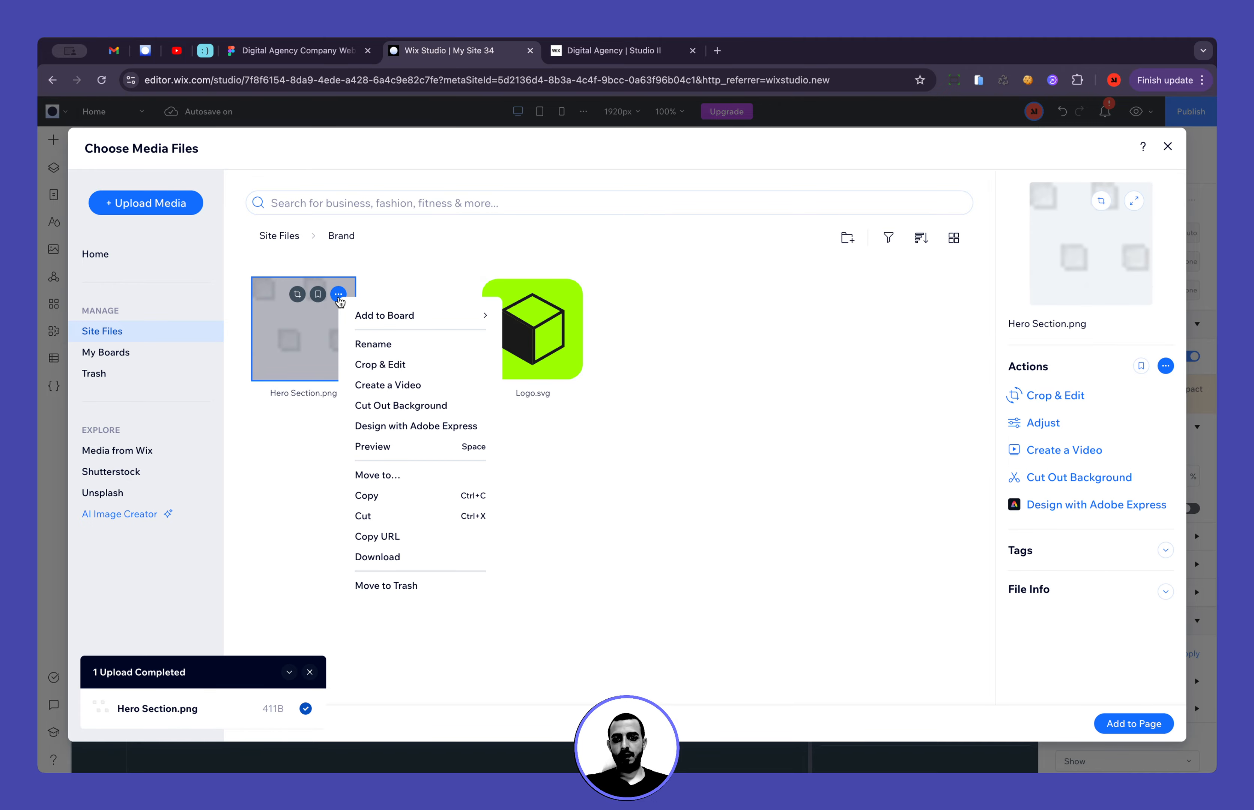
pyautogui.click(393, 537)
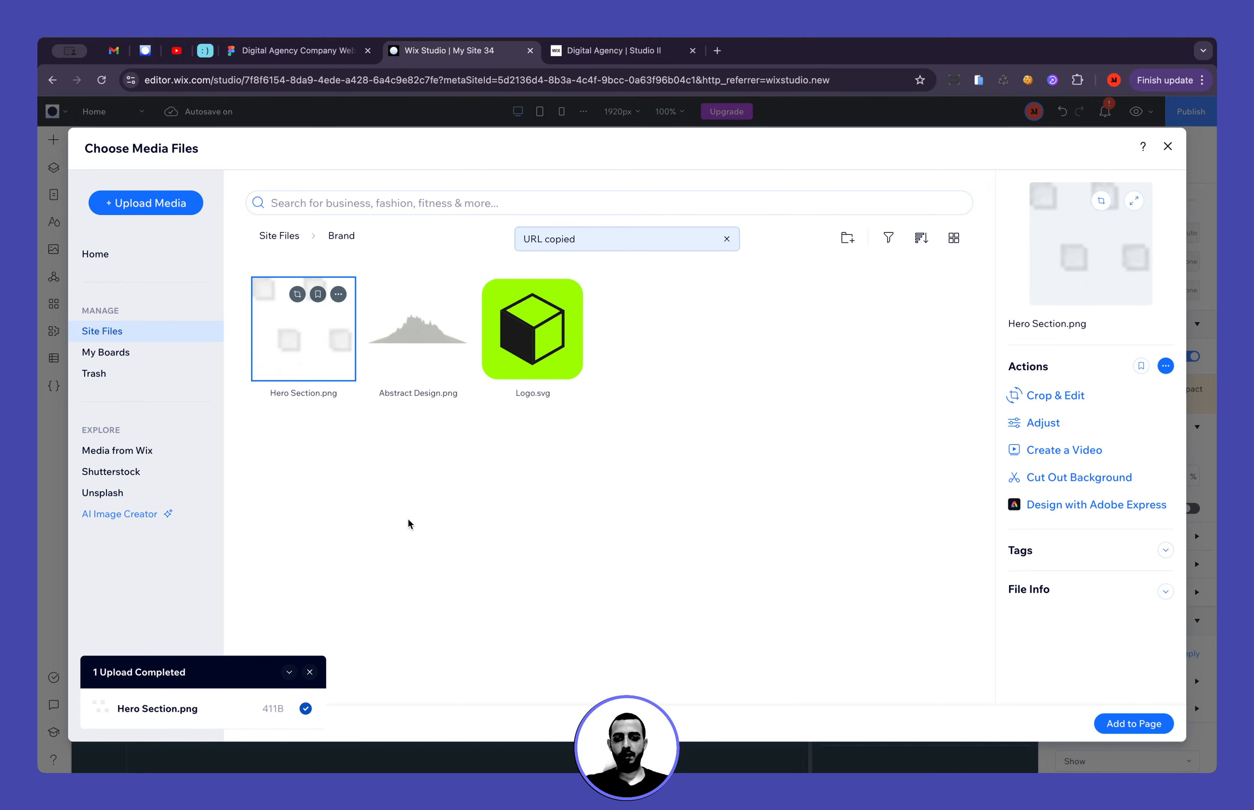
pyautogui.click(1169, 147)
# Paste the copied image URL into the background-image url() and preview the hero section's pattern
pyautogui.click(268, 664)
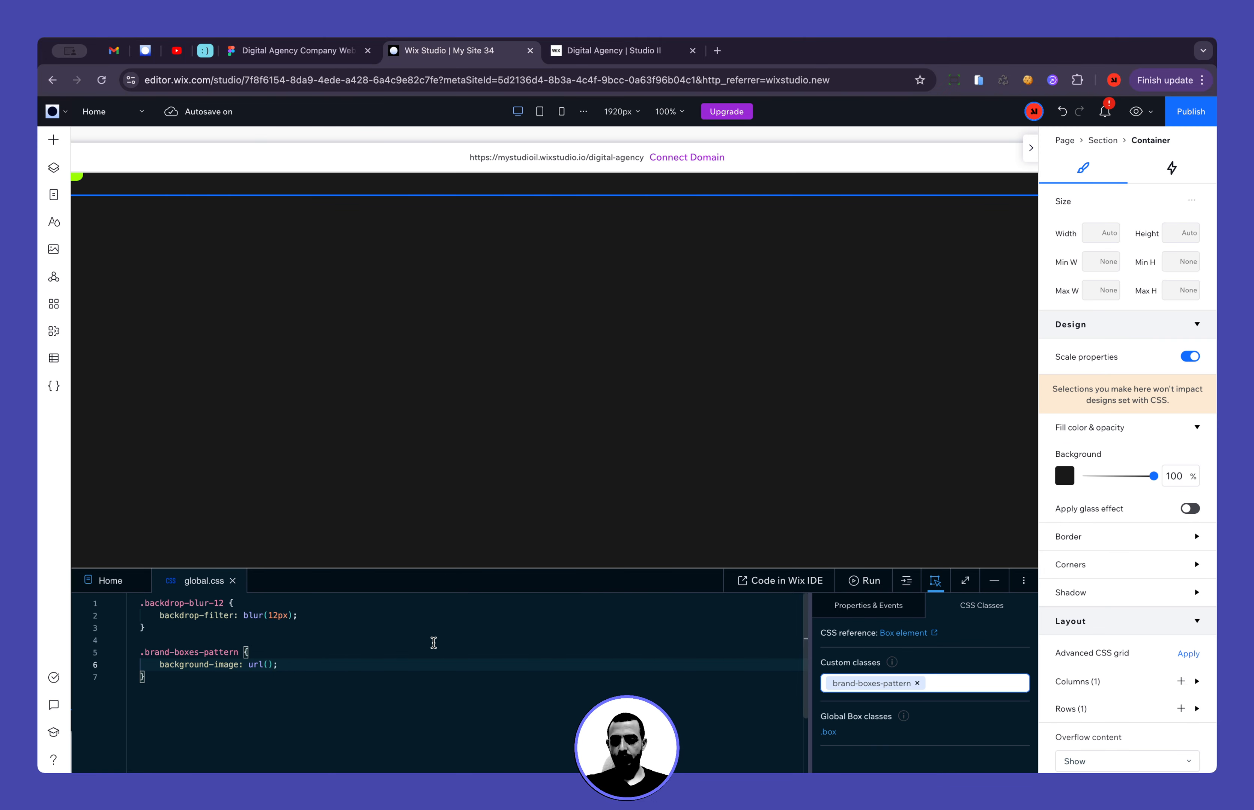
pyautogui.hotkey('ctrl', 'v')
pyautogui.click(496, 617)
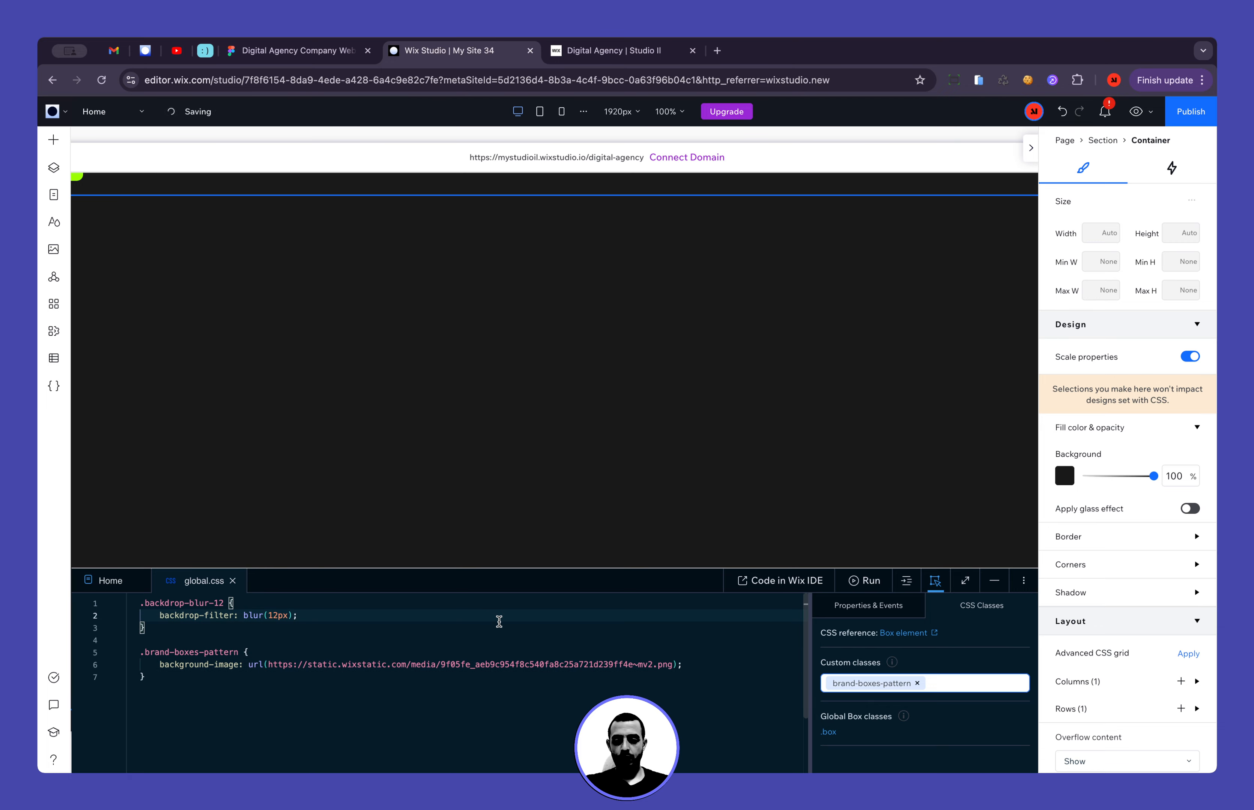
pyautogui.scroll(-1, 495, 626)
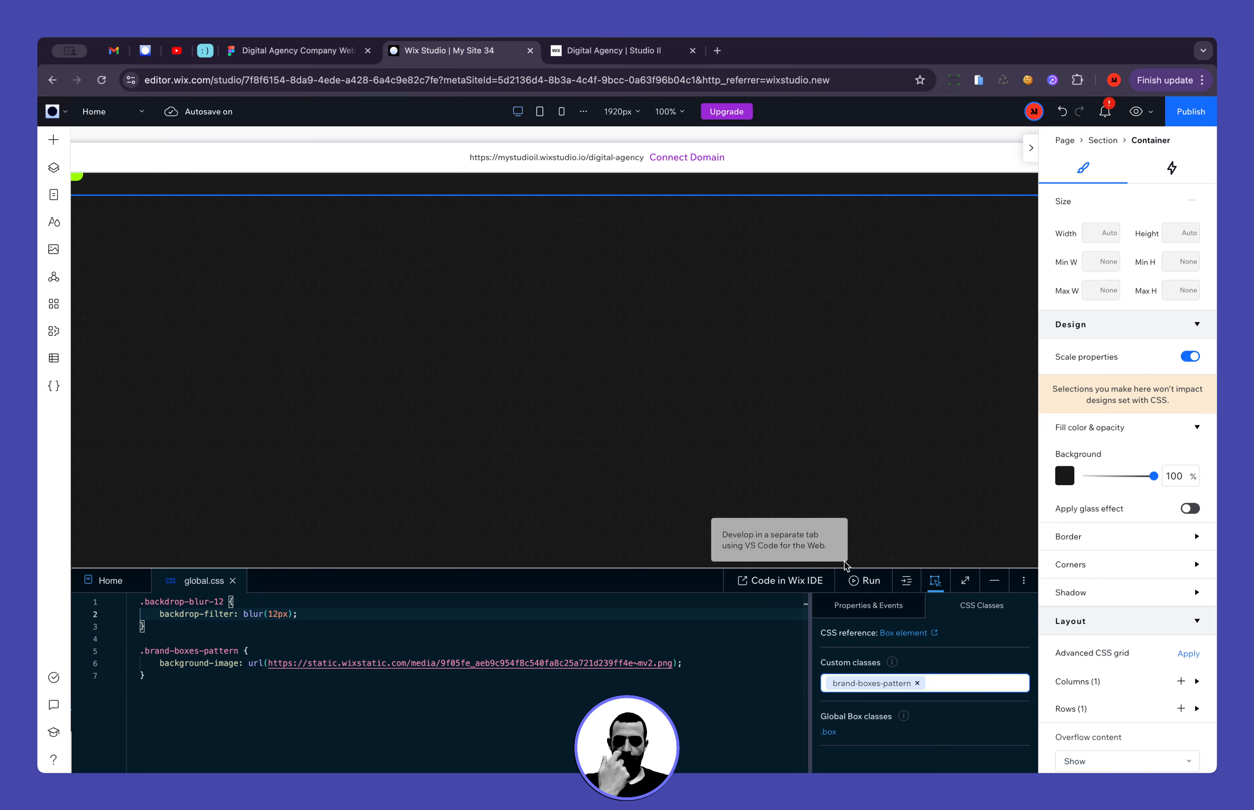
pyautogui.press('super+shift+p')
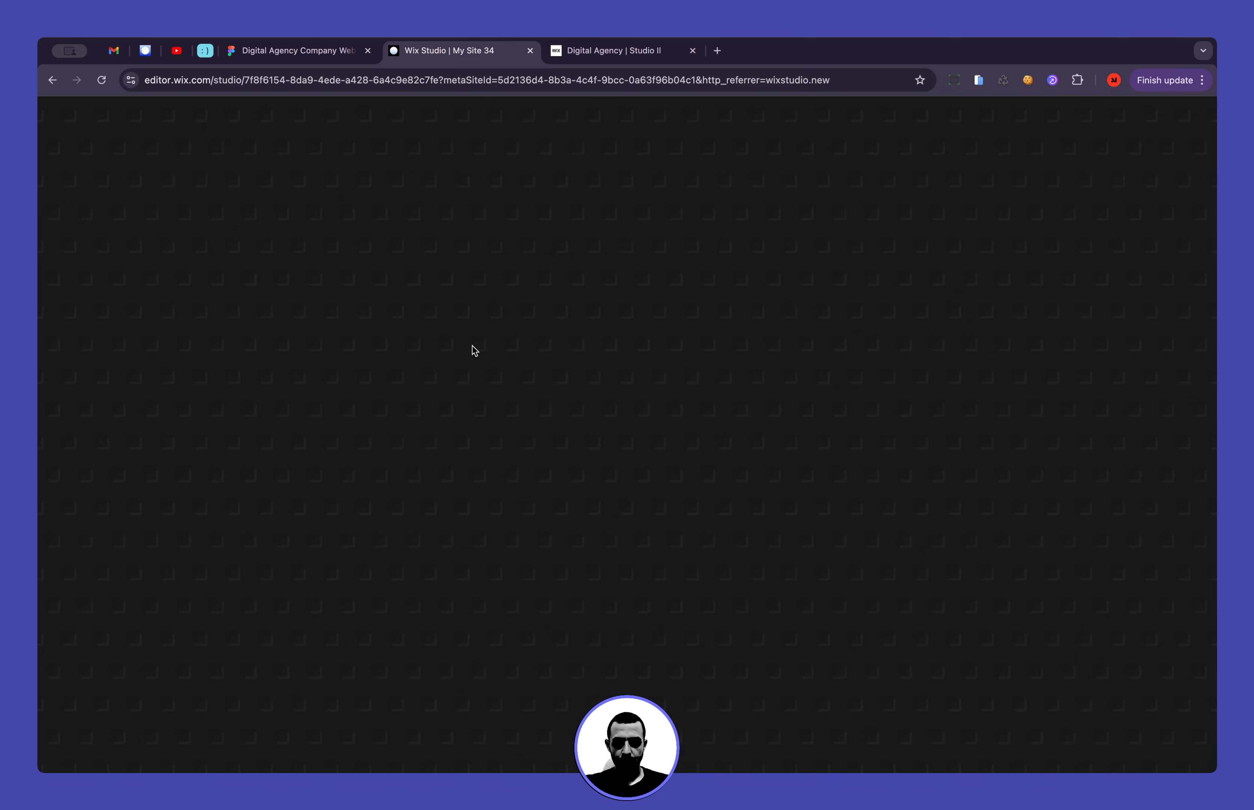
pyautogui.press('super+shift+p')
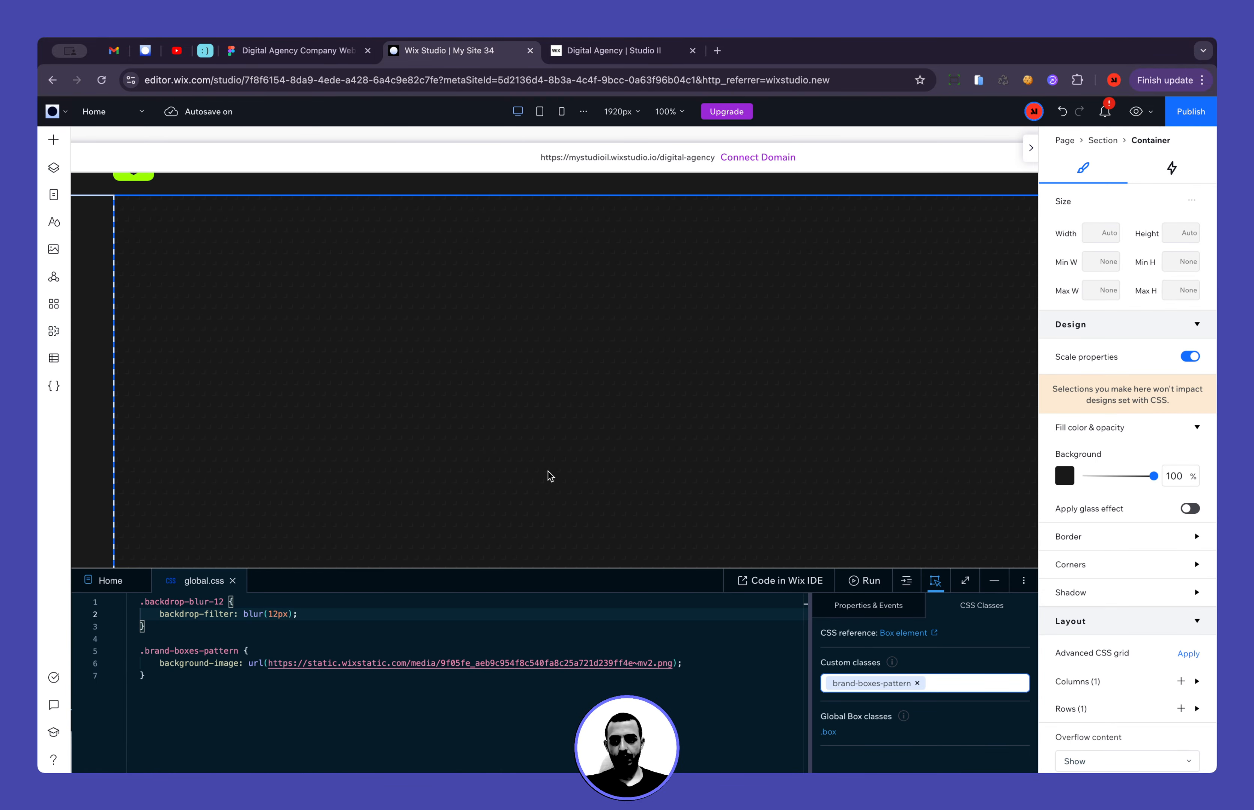
# Add a background-repeat: repeat declaration below the background-image line in the .brand-boxes-pattern rule
pyautogui.click(732, 663)
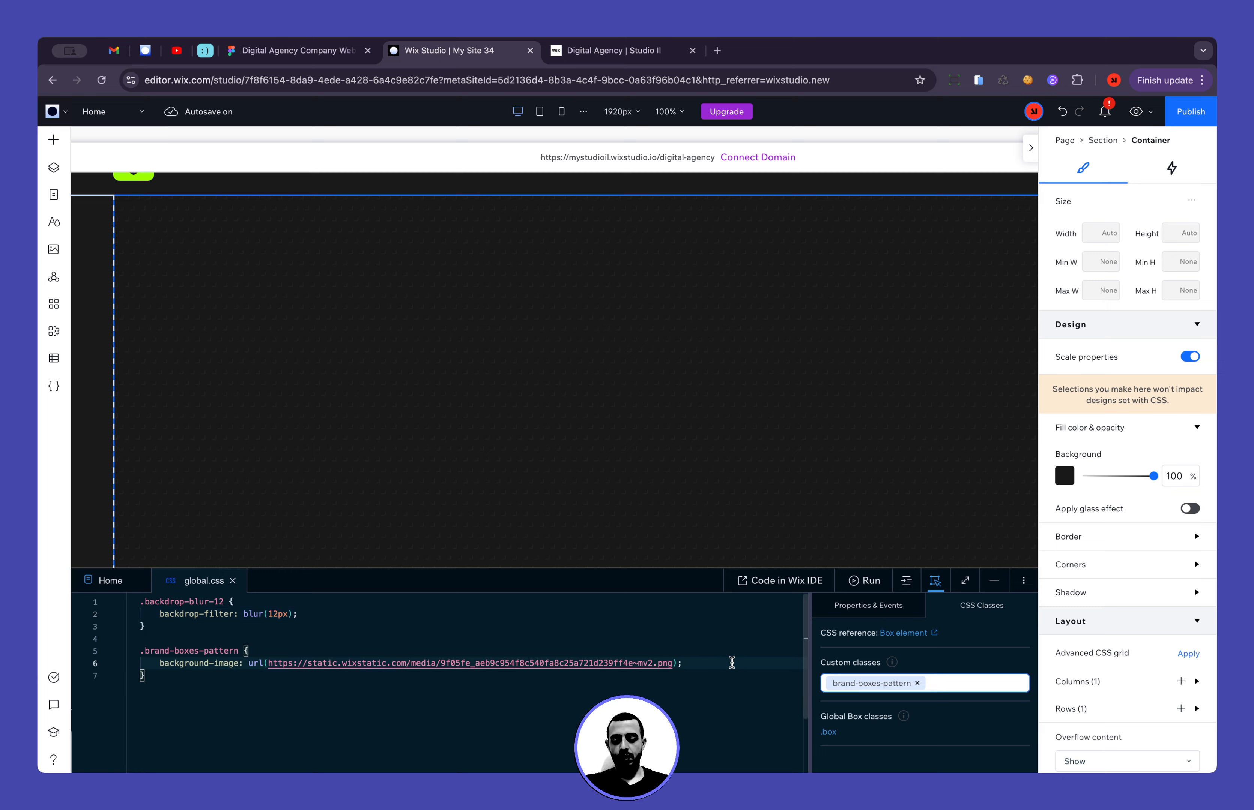
pyautogui.press('Return')
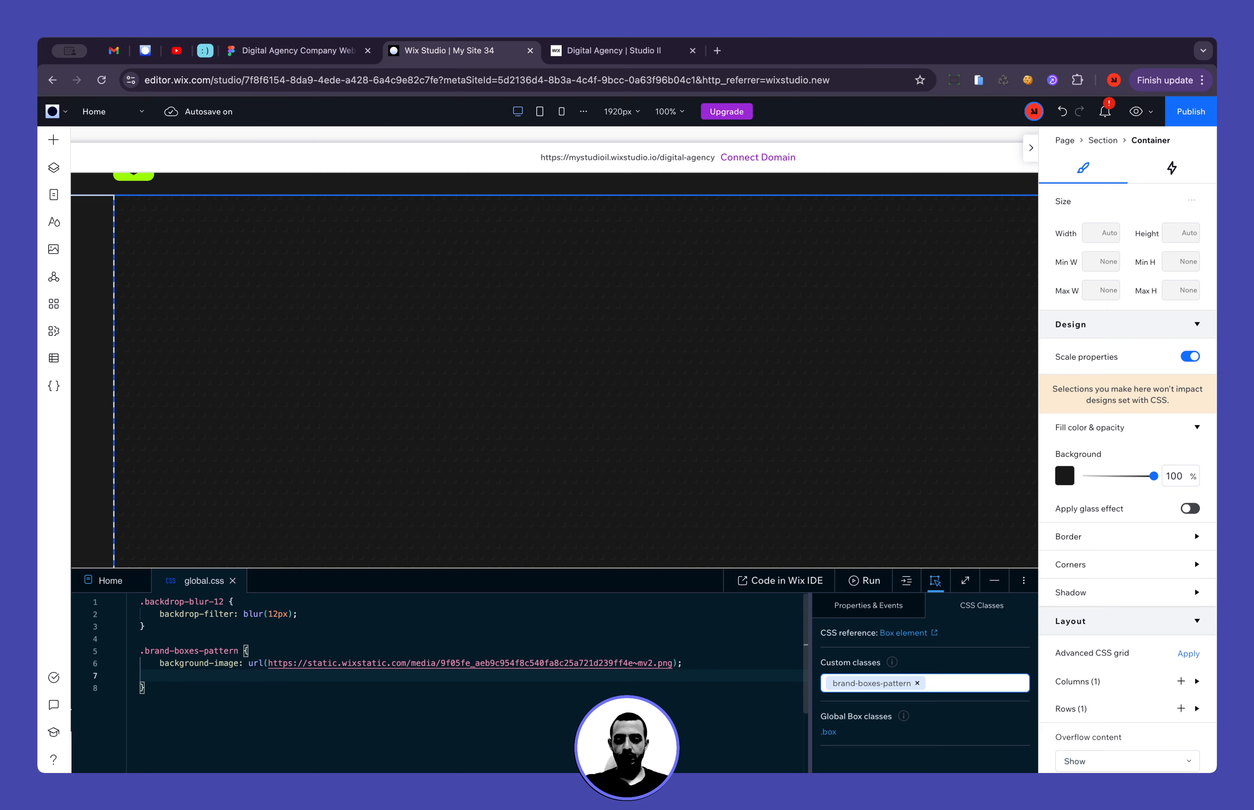
pyautogui.write('ba')
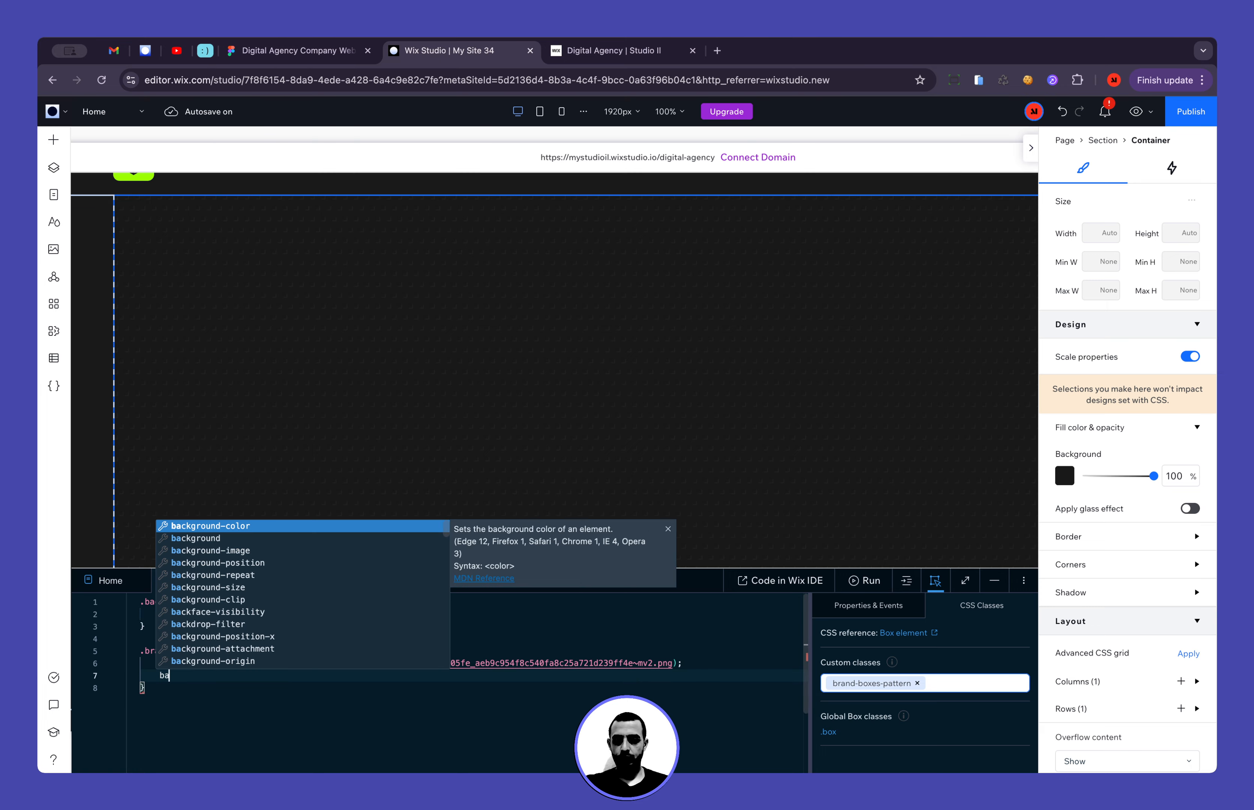
pyautogui.press('Down')
pyautogui.press('Down')
pyautogui.press('Down')
pyautogui.press('Down')
pyautogui.press('Return')
pyautogui.write('repeat: re;')
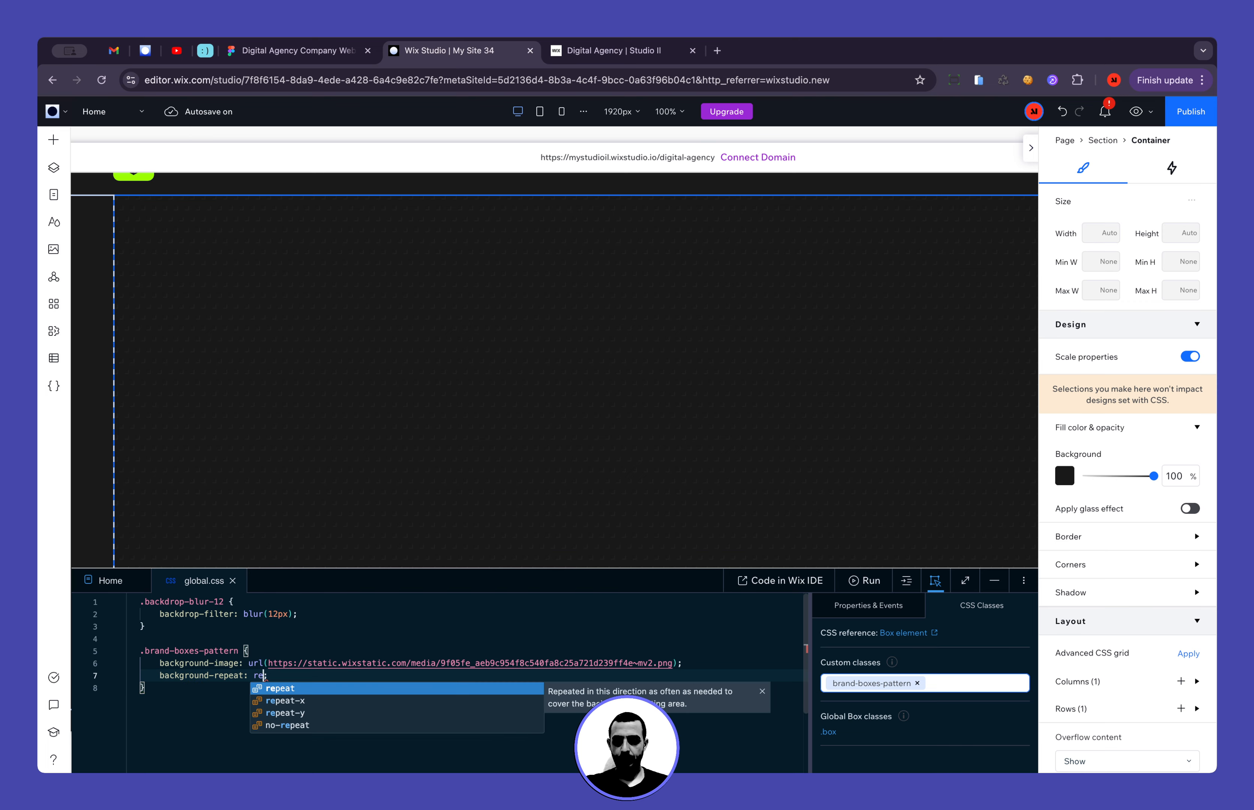
pyautogui.press('Return')
pyautogui.press('Return')
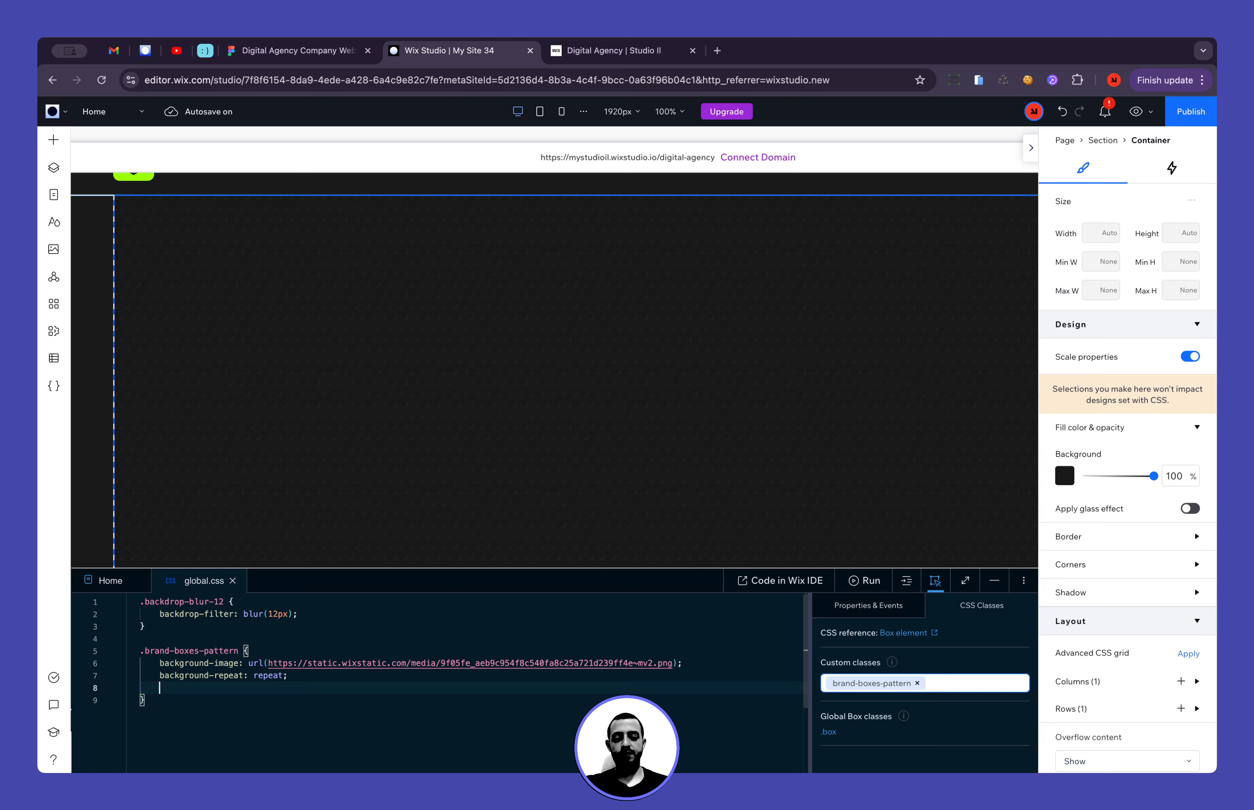
# Add a background-size: 100px 100px declaration to the .brand-boxes-pattern rule and inspect the pattern on the canvas
pyautogui.write('ba')
pyautogui.press('Down')
pyautogui.press('Down')
pyautogui.press('Down')
pyautogui.press('Down')
pyautogui.press('Down')
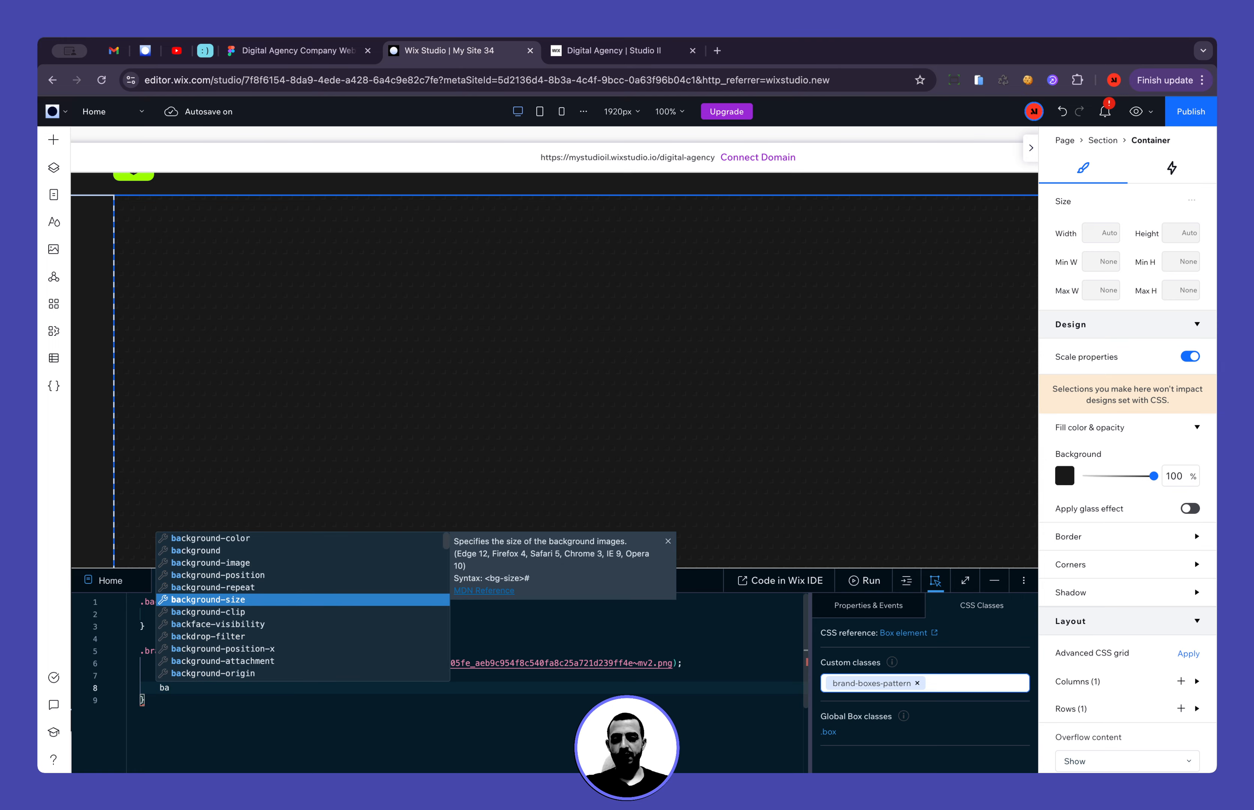
pyautogui.press('Return')
pyautogui.write('10px')
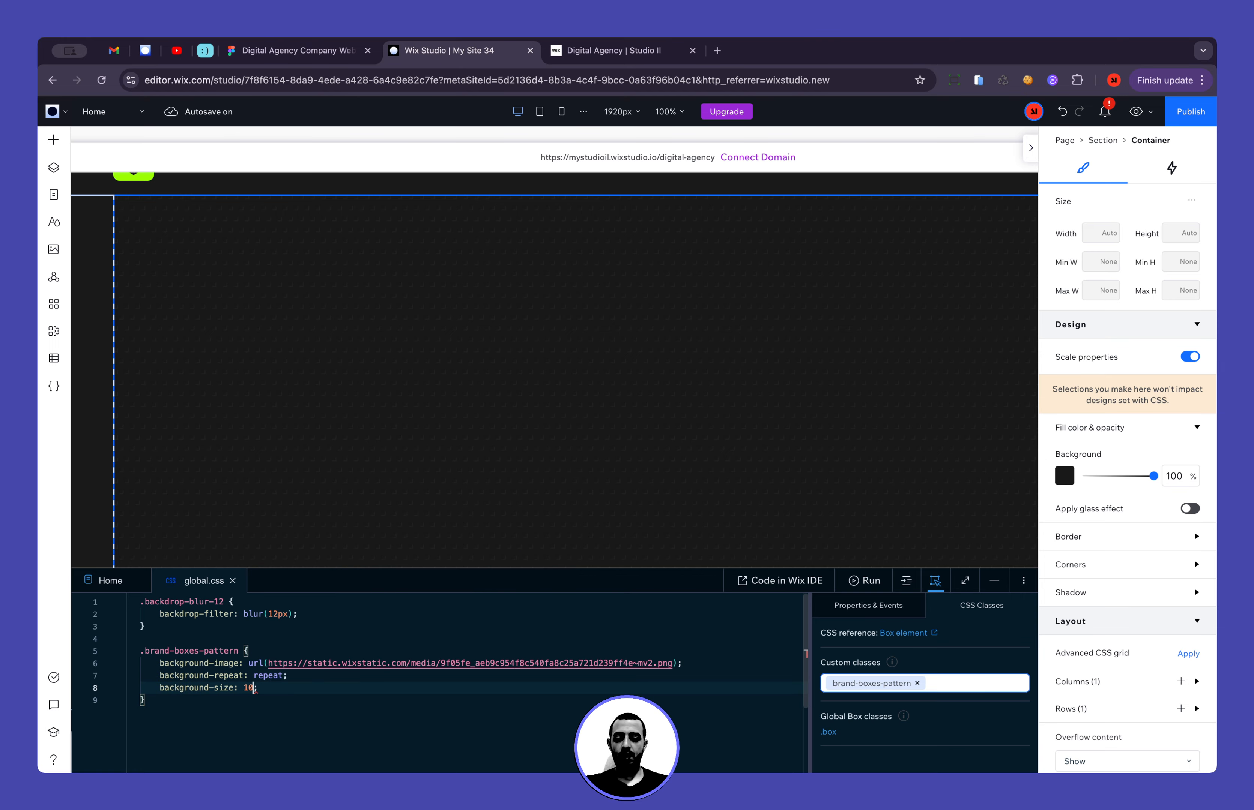
pyautogui.press('BackSpace')
pyautogui.press('BackSpace')
pyautogui.press('BackSpace')
pyautogui.press('BackSpace')
pyautogui.write('100px ')
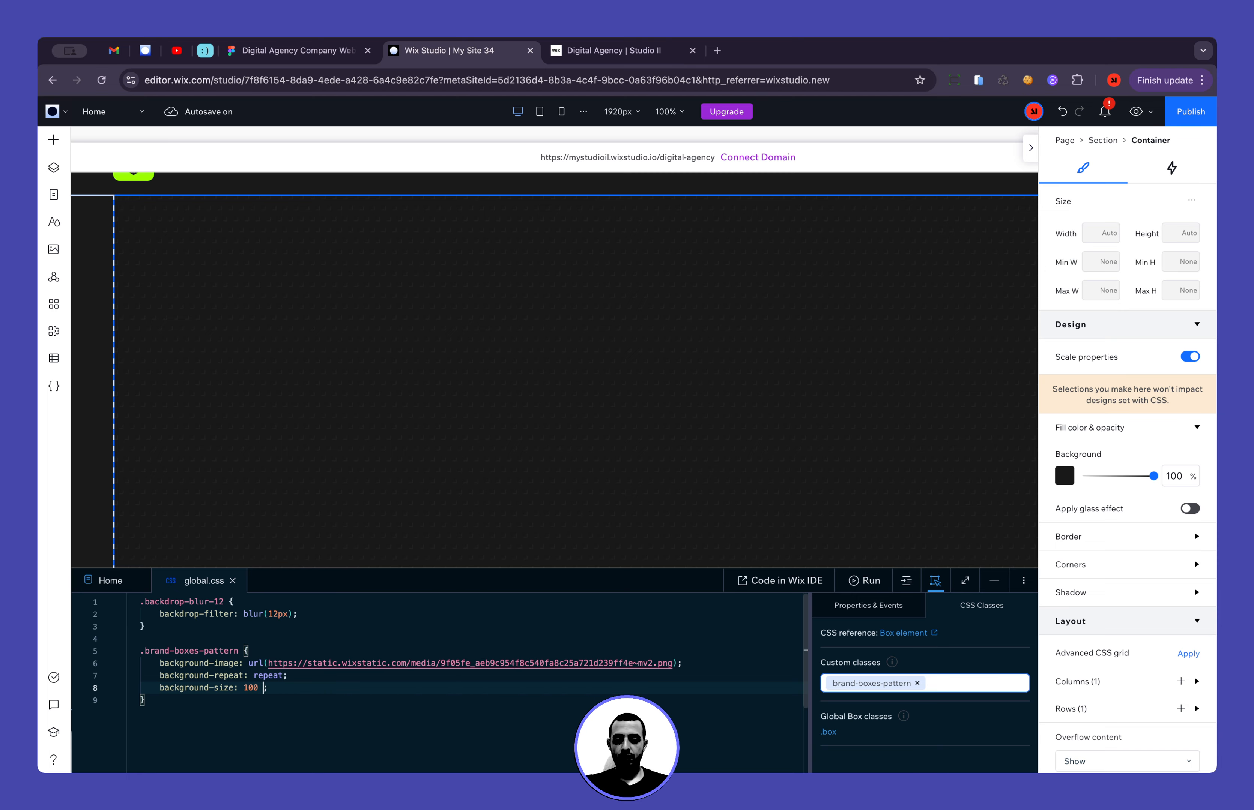
pyautogui.write('100')
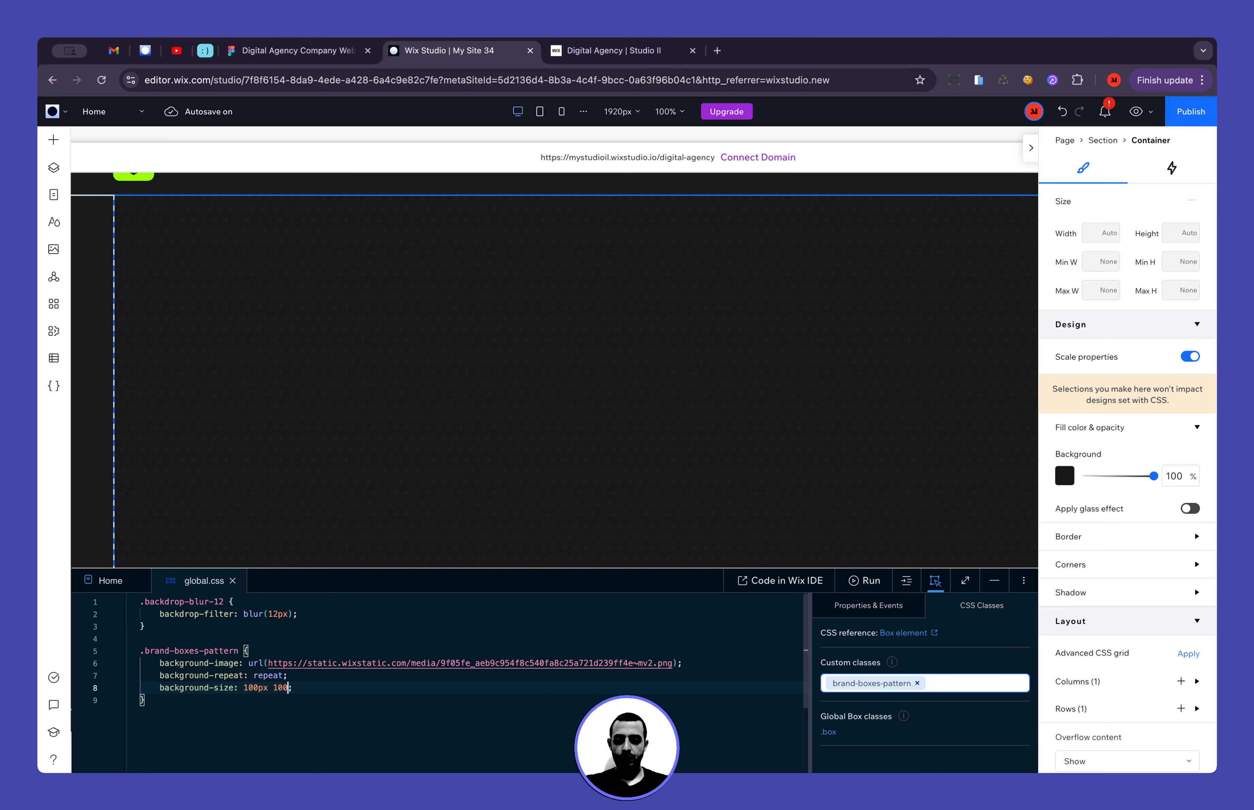
pyautogui.write('px')
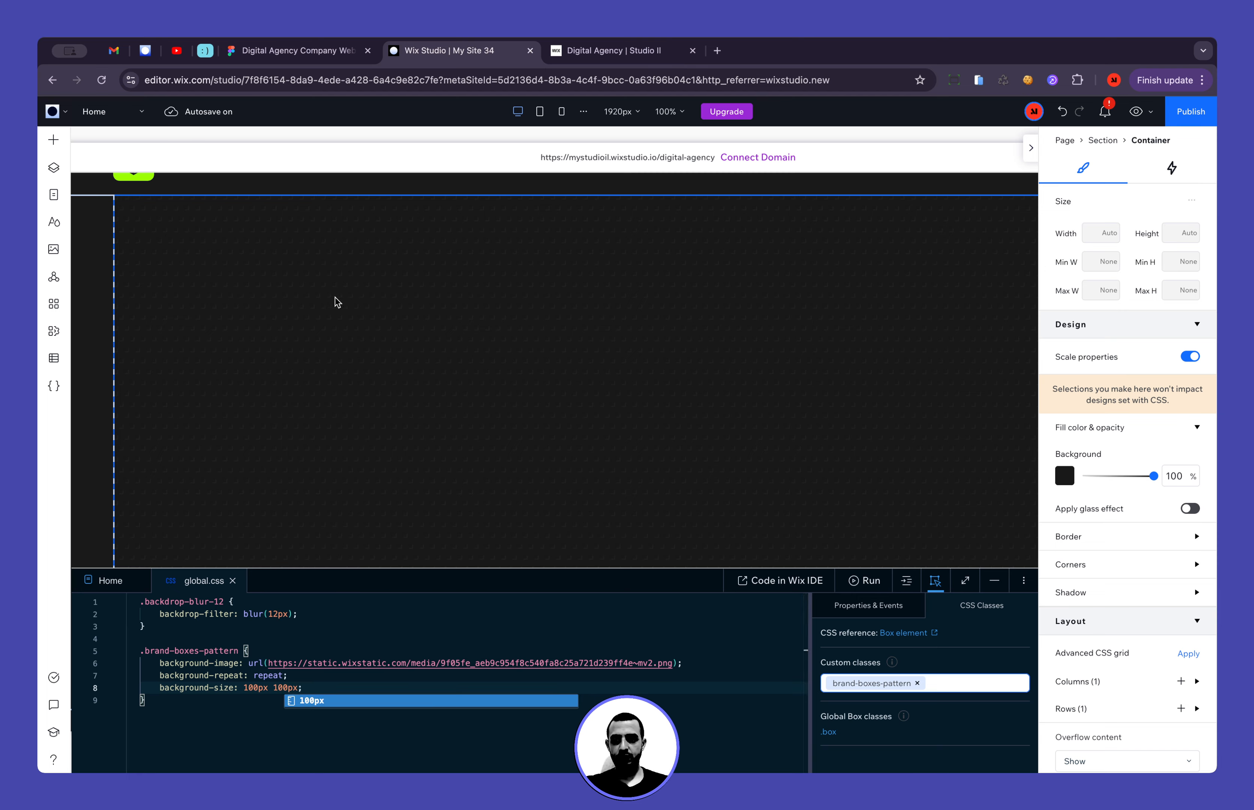
pyautogui.click(251, 722)
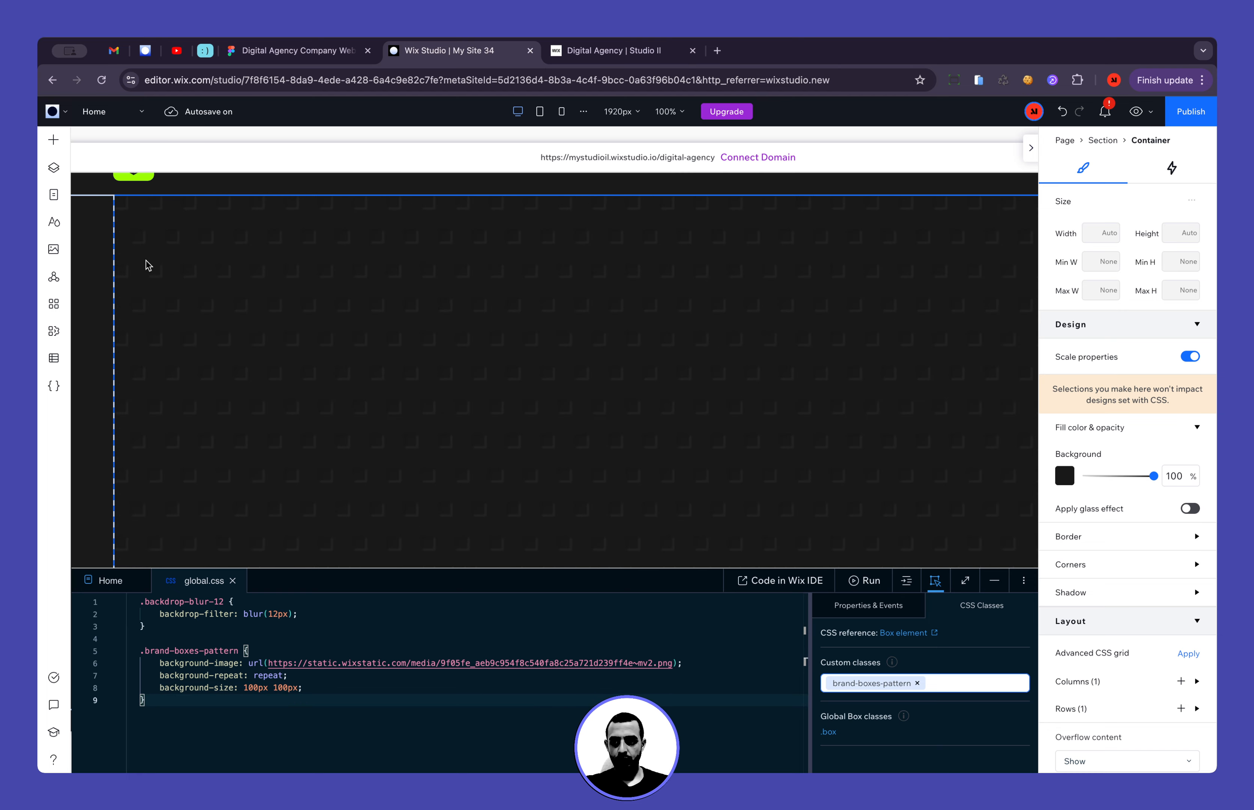
pyautogui.scroll(5, 182, 330)
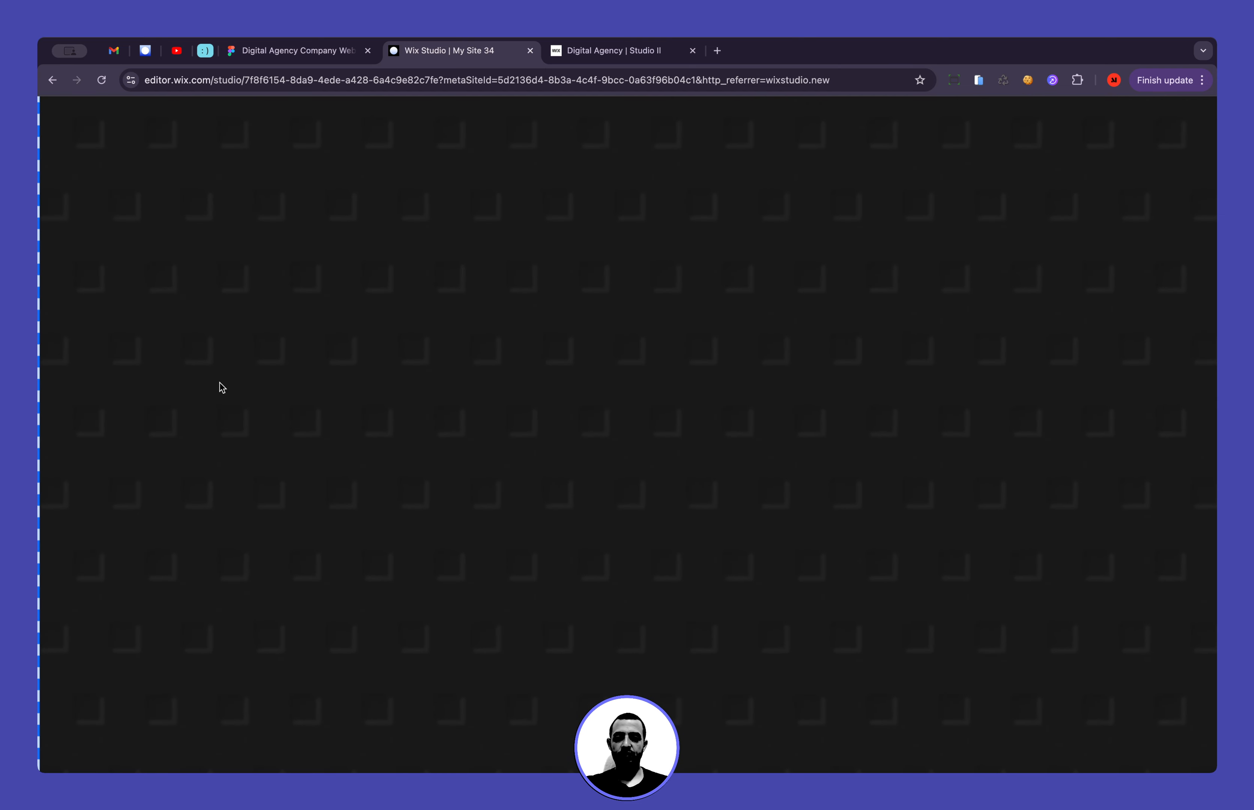
pyautogui.scroll(-5, 220, 382)
# Change both background-size values in the .brand-boxes-pattern rule to 32px
pyautogui.doubleClick(254, 687)
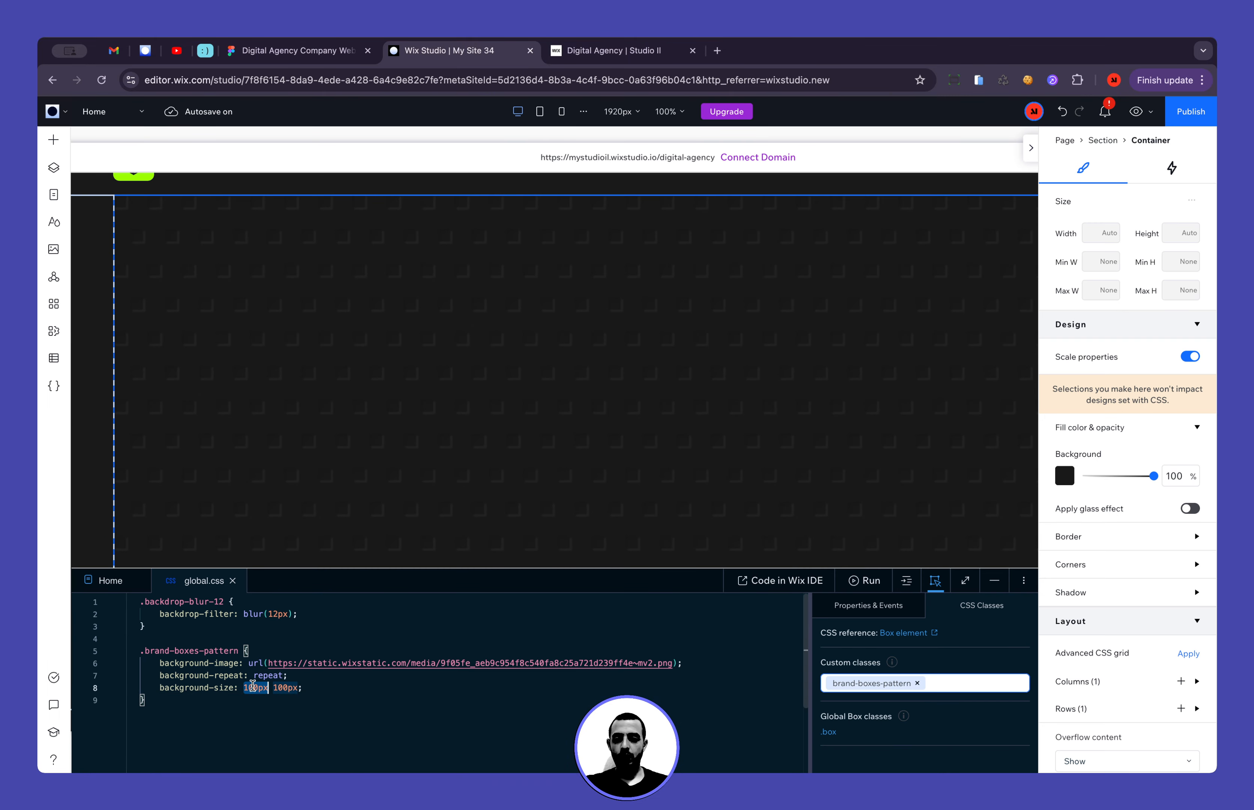
pyautogui.press('Right')
pyautogui.doubleClick(257, 688)
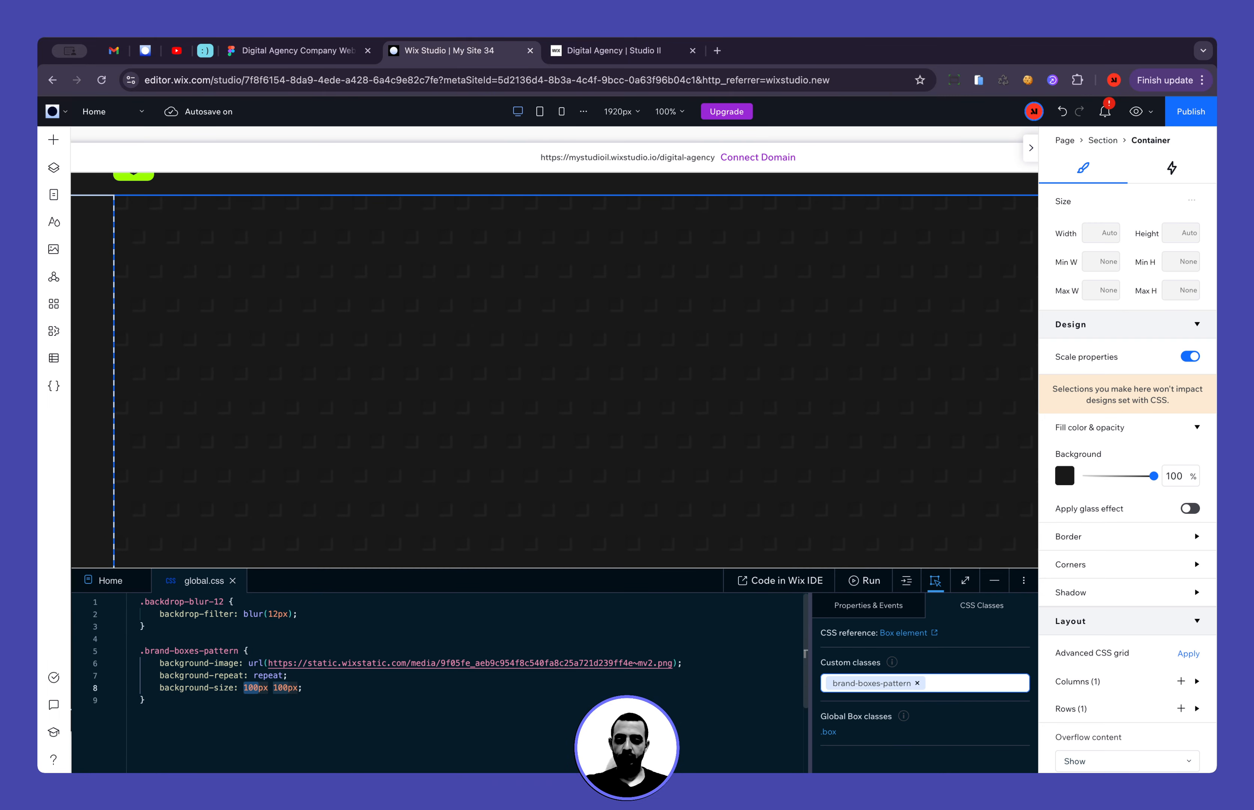
pyautogui.write('32')
pyautogui.hotkey('shift', 'Right')
pyautogui.hotkey('shift', 'Right')
pyautogui.hotkey('shift', 'Right')
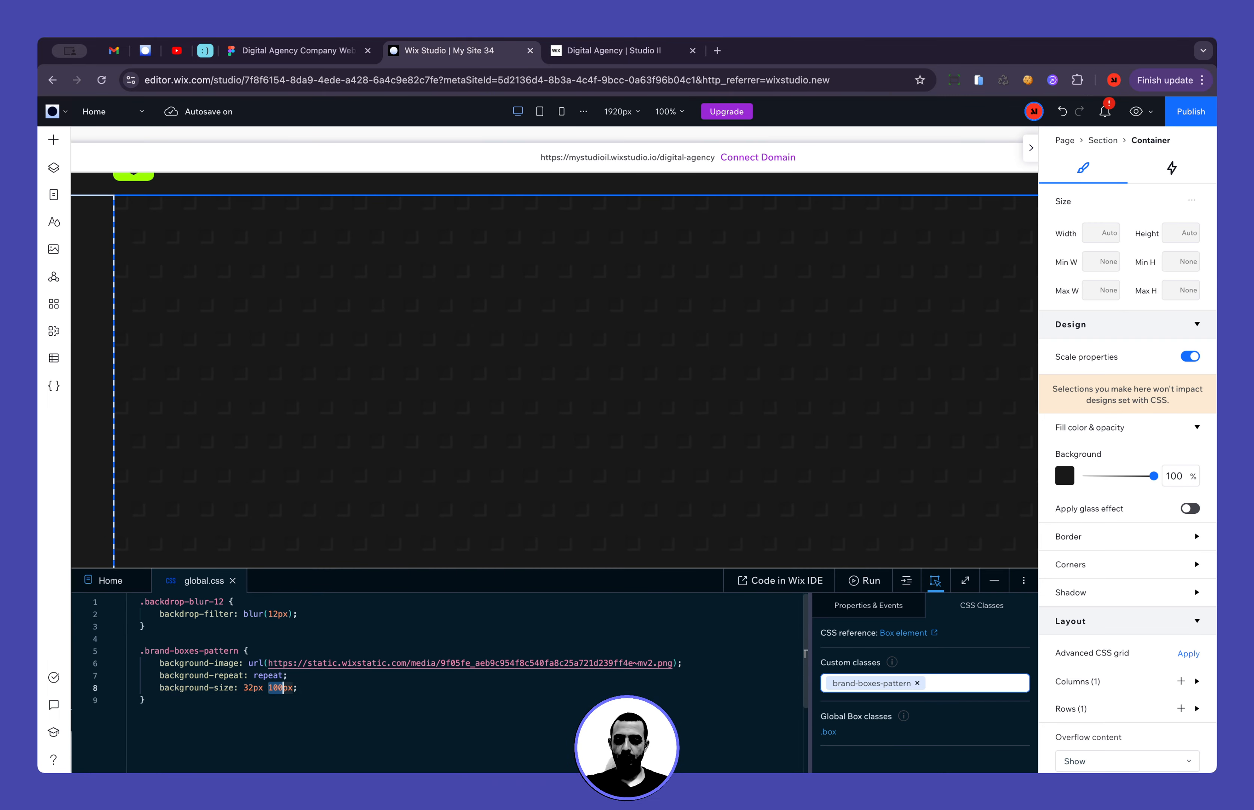
pyautogui.write('32')
pyautogui.click(316, 717)
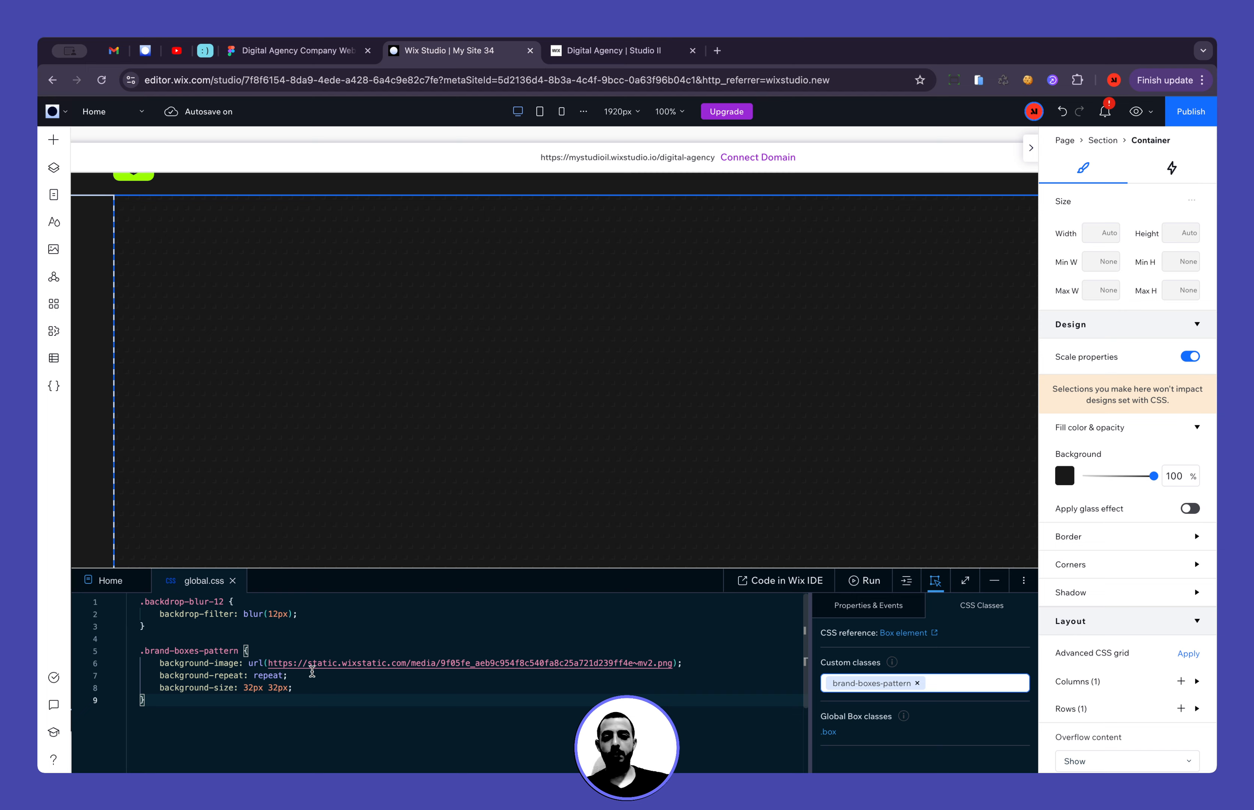
# Minimize the code editor and set the pattern container's background fill opacity to 0%
pyautogui.click(291, 330)
pyautogui.click(213, 376)
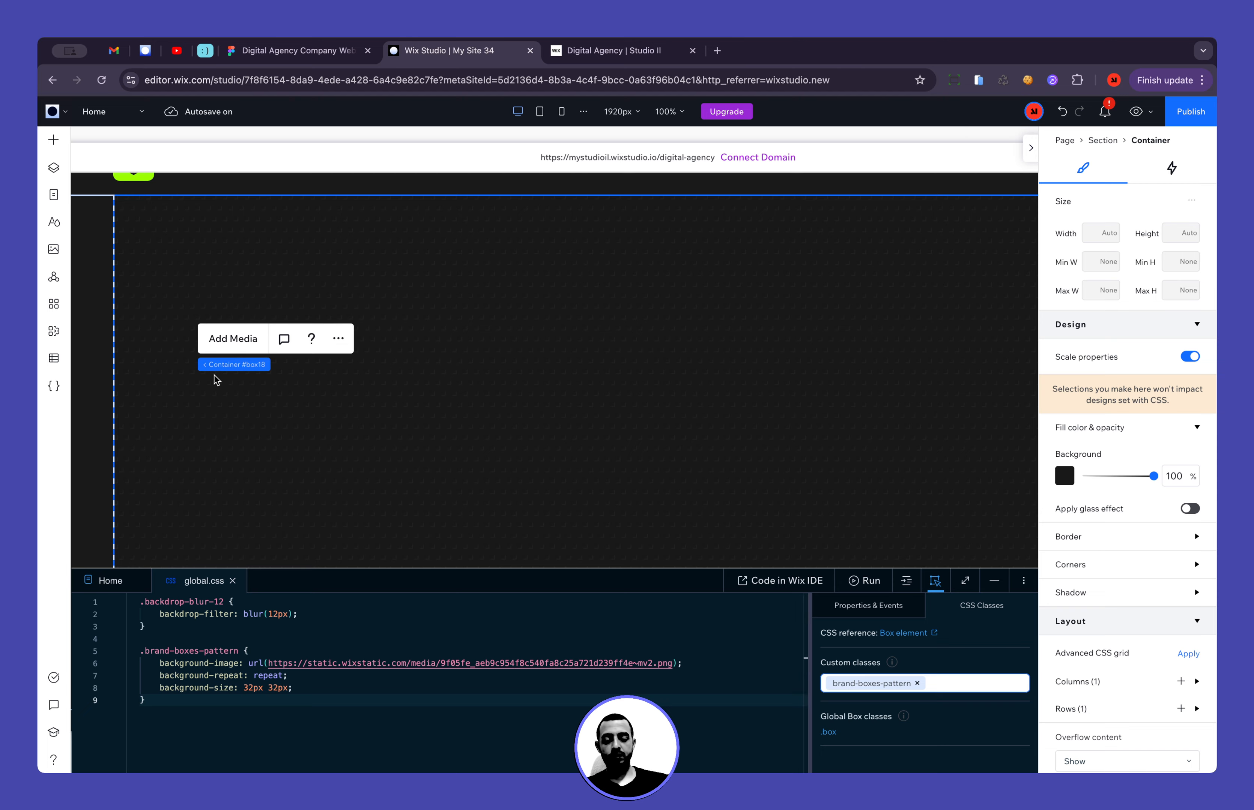
pyautogui.click(995, 590)
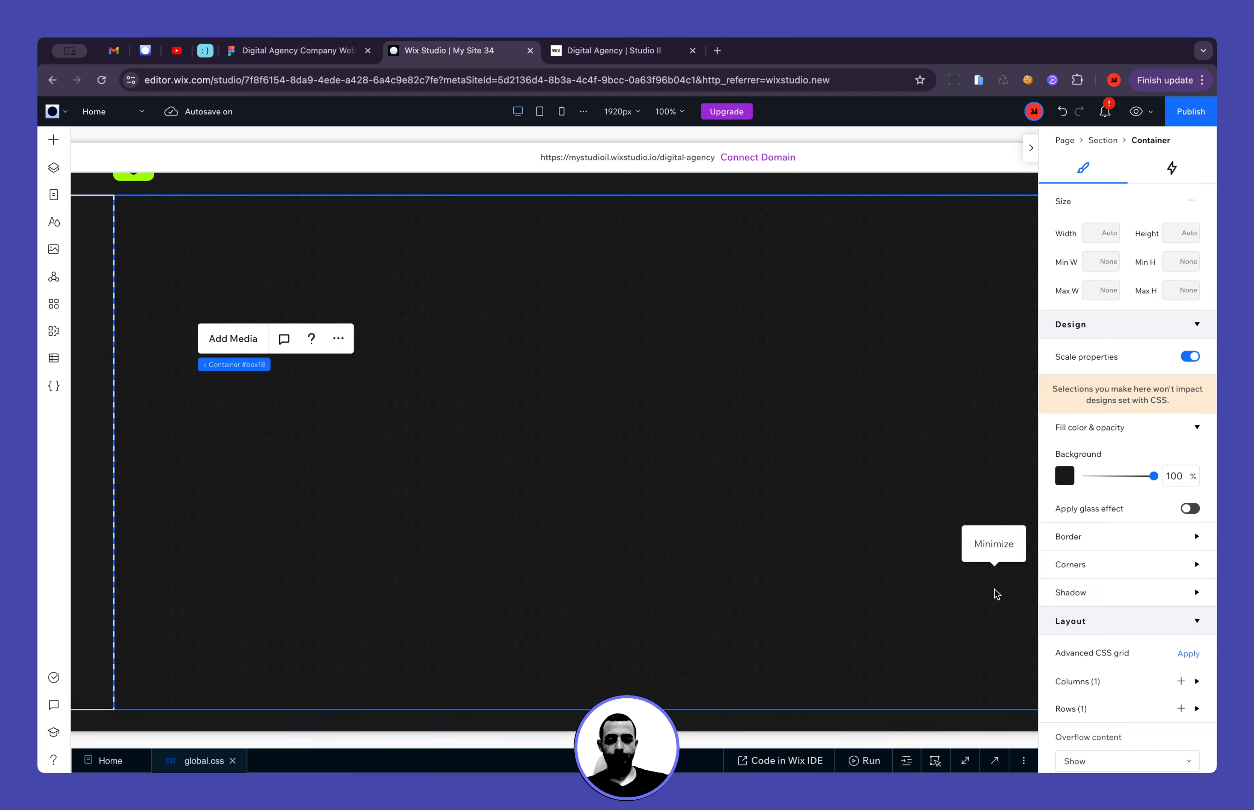
pyautogui.click(210, 505)
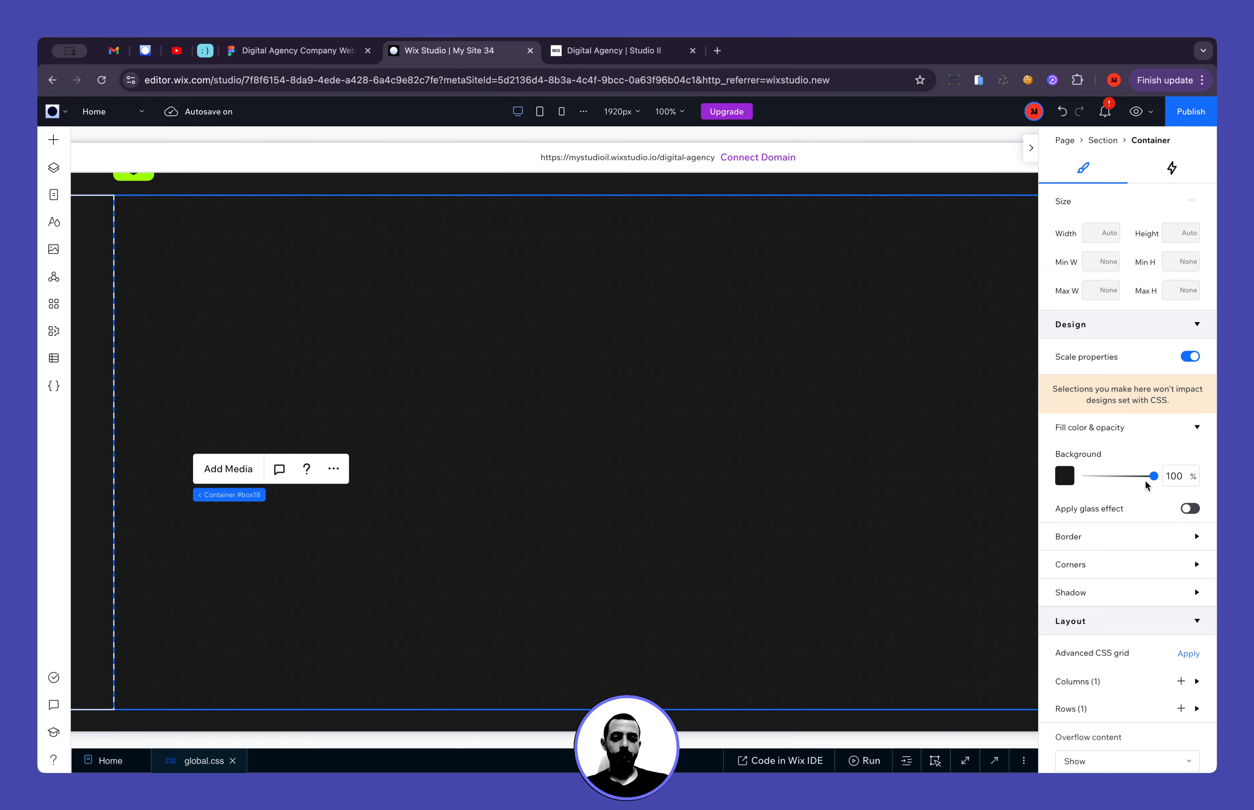
pyautogui.moveTo(1152, 476); pyautogui.dragTo(1085, 477)
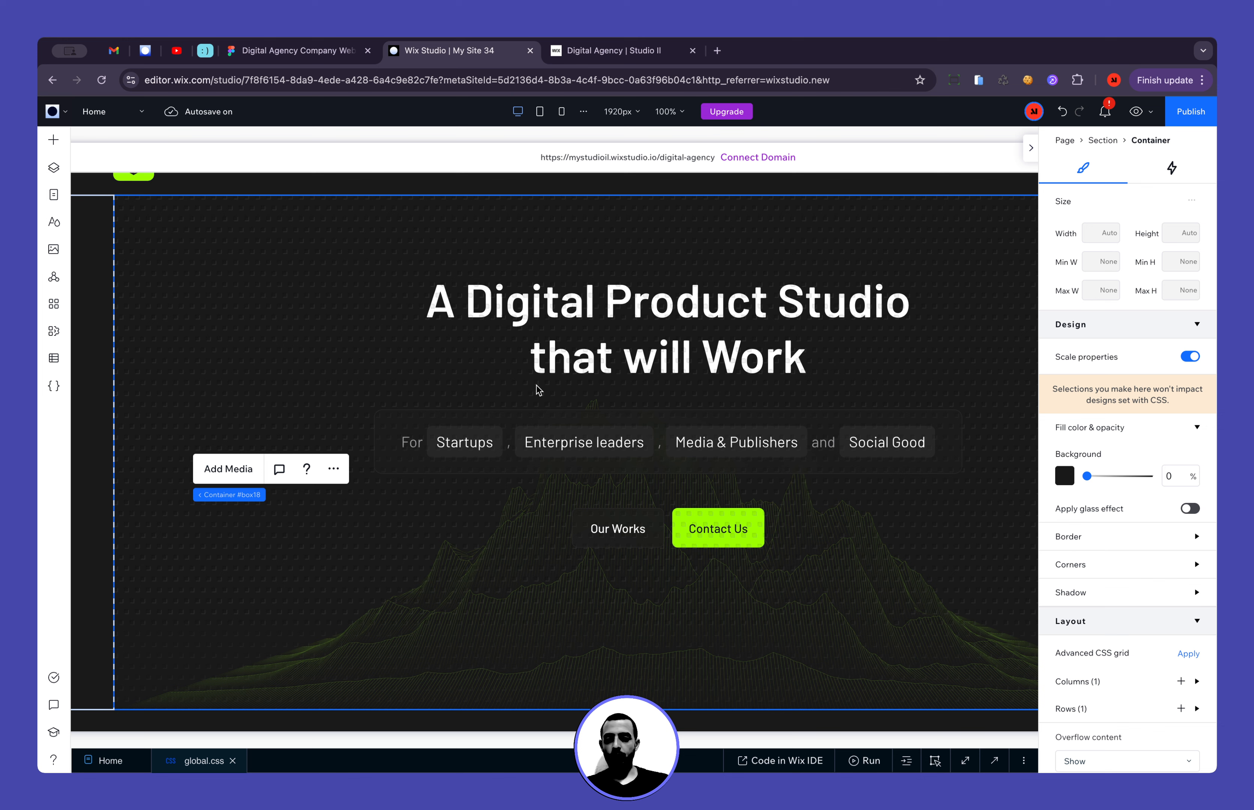
# Move the Decorative Brand Boxes Pattern layer below the Stack in the Hero section's layer order, and select the Stack
pyautogui.click(54, 168)
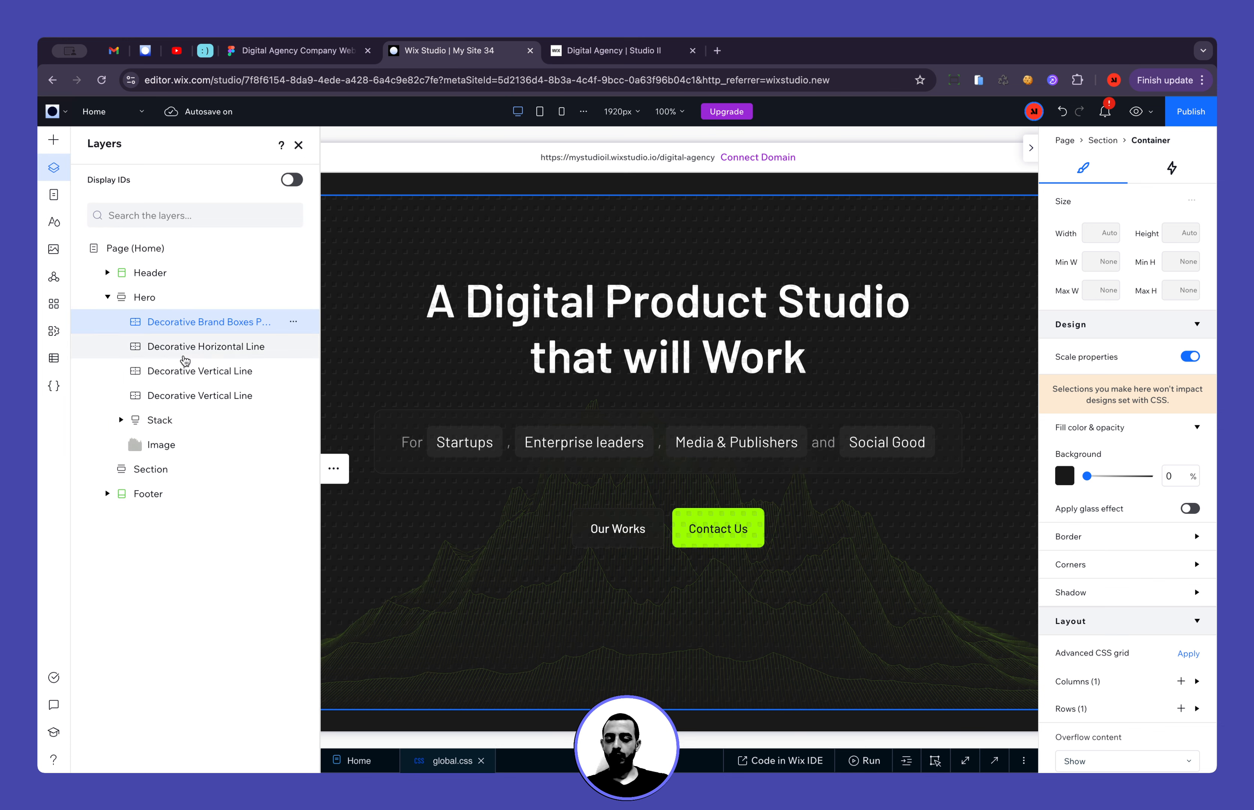
pyautogui.moveTo(195, 327); pyautogui.dragTo(199, 423)
pyautogui.click(159, 396)
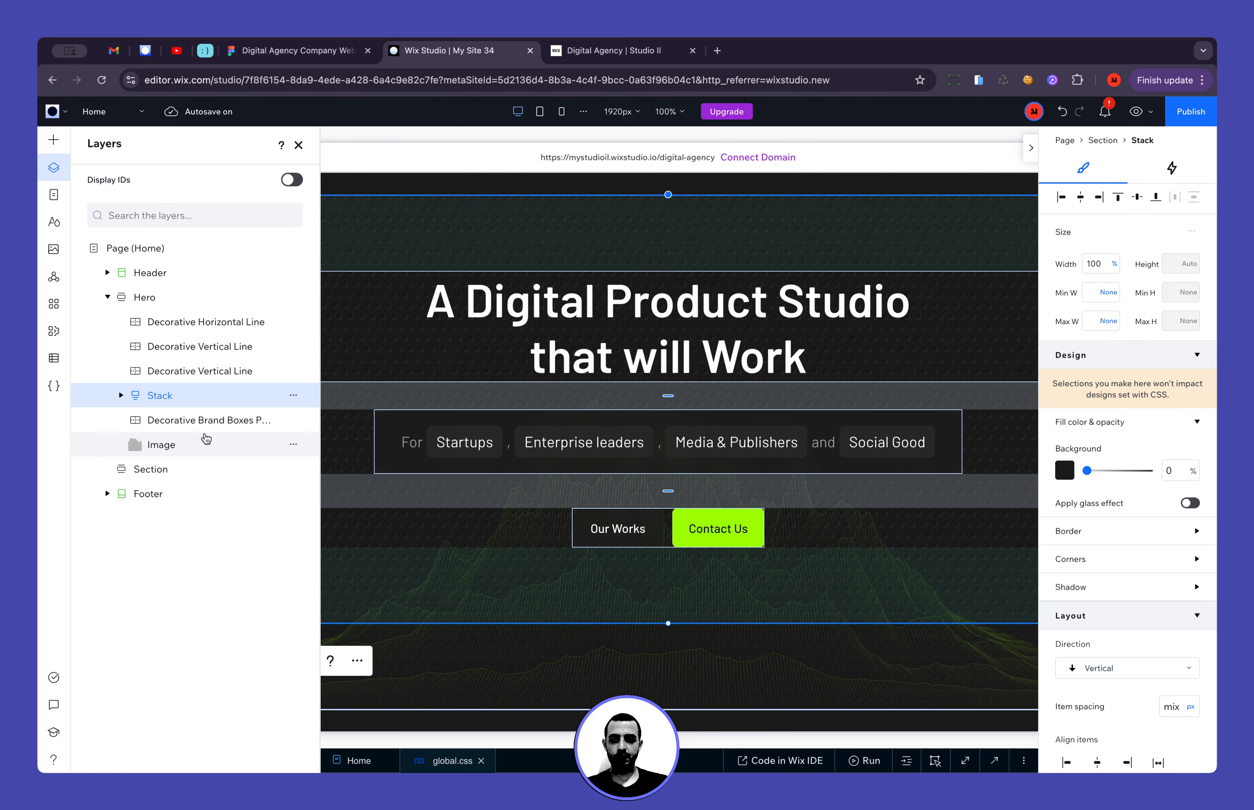
# Switch to the Figma design and examine how the box pattern and mountain image overlap behind the hero content
pyautogui.click(297, 52)
pyautogui.scroll(10, 494, 407)
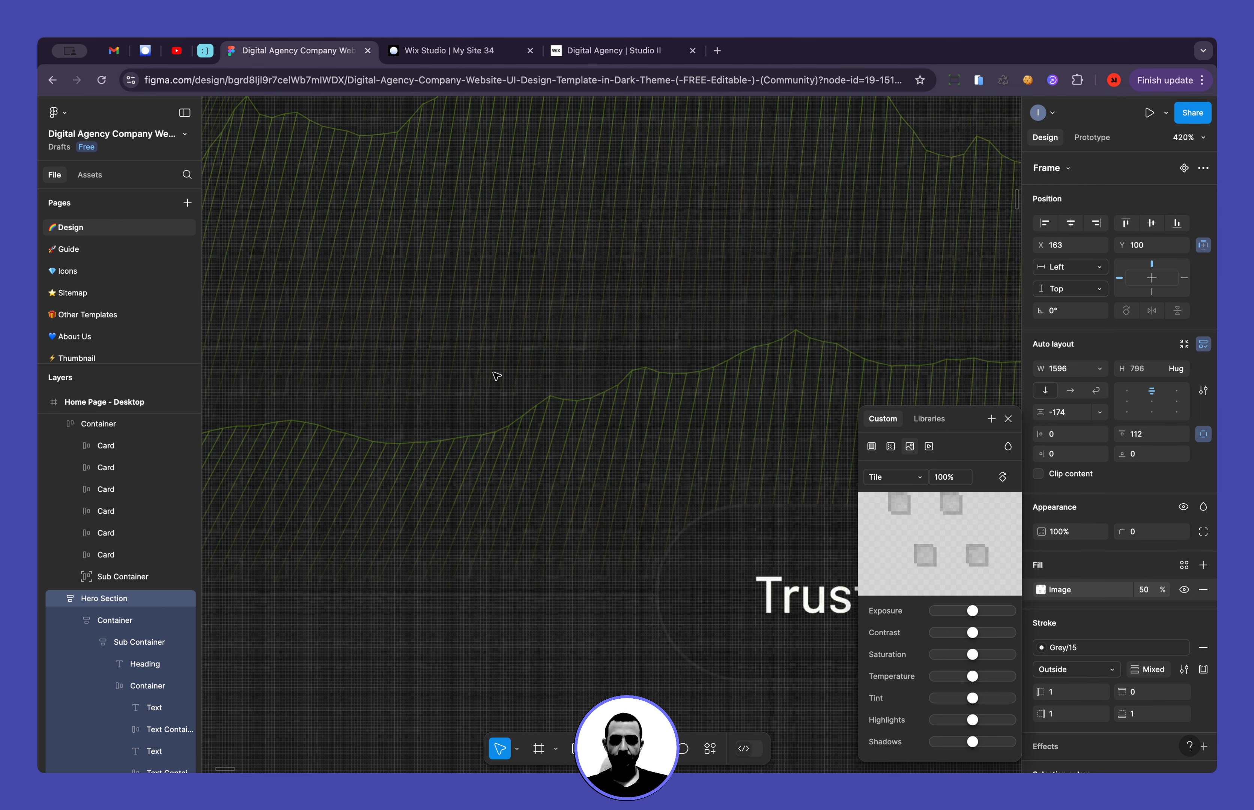
pyautogui.scroll(-4, 473, 303)
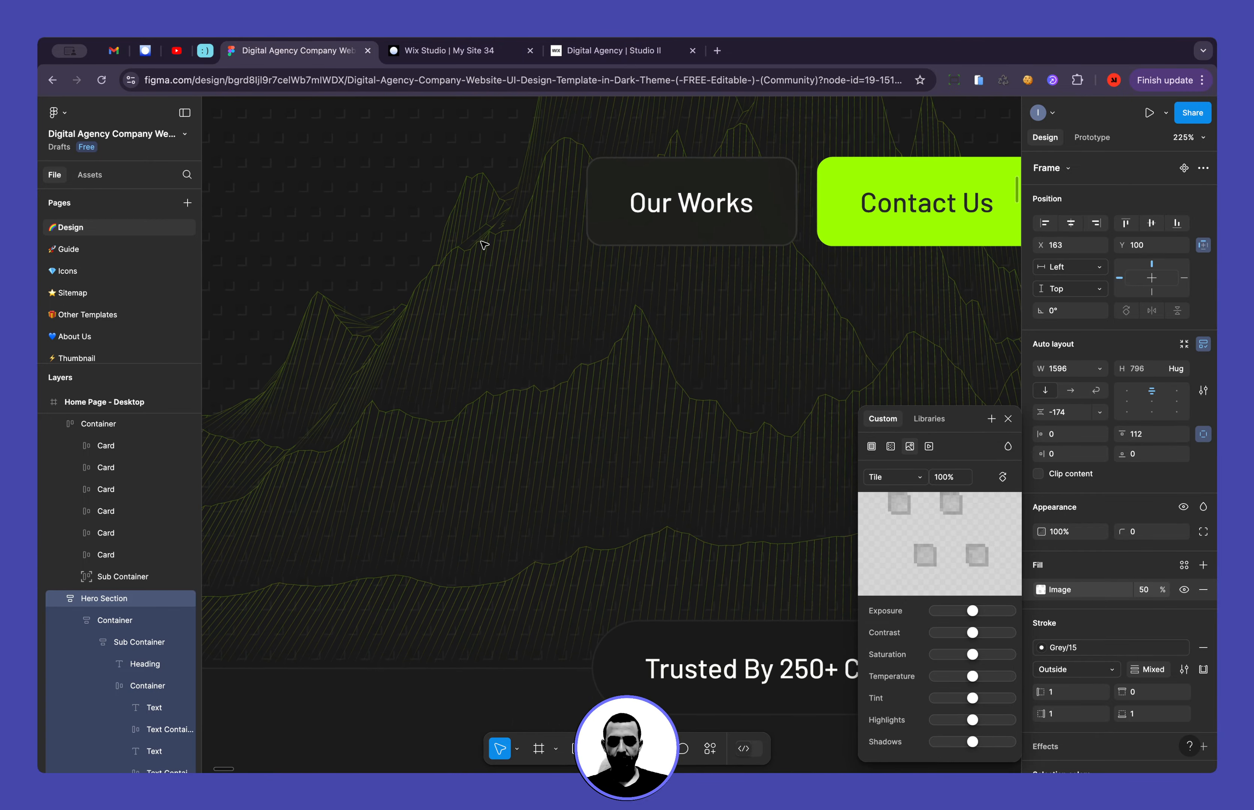
pyautogui.scroll(3, 448, 234)
pyautogui.scroll(3, 448, 234)
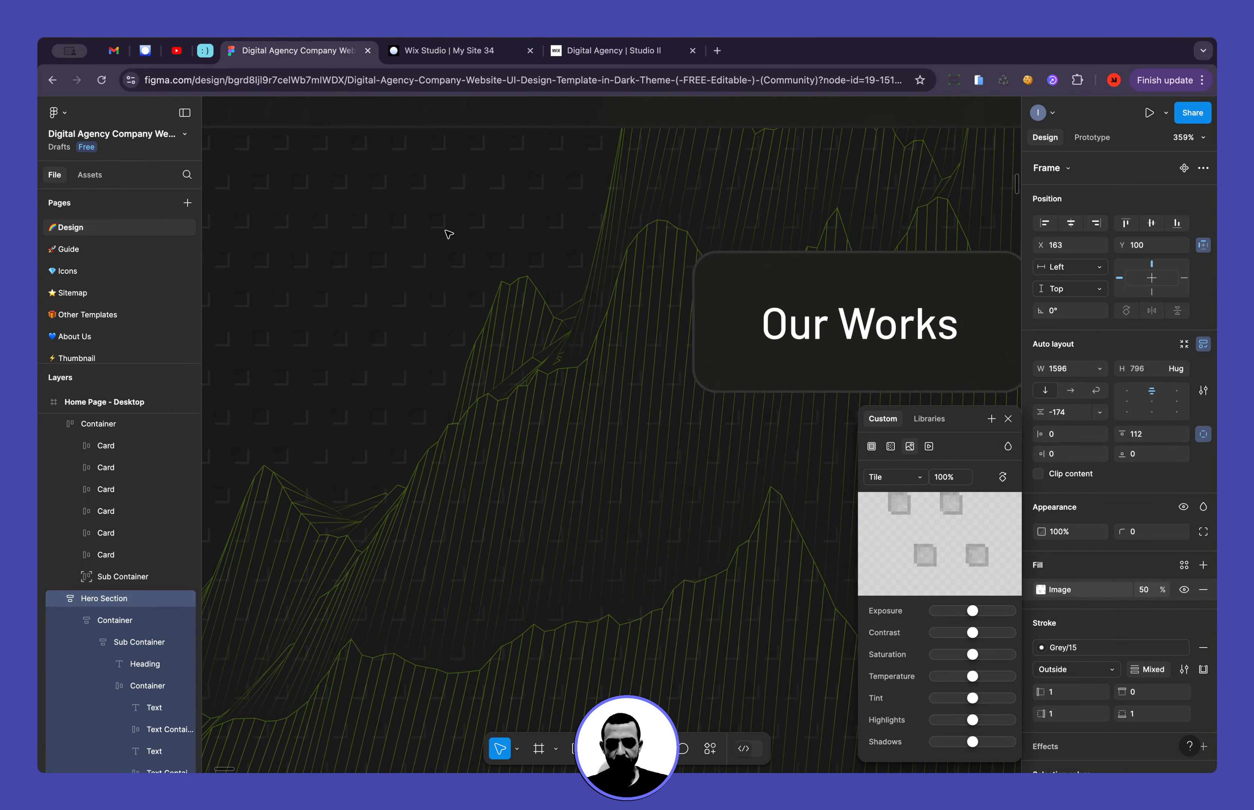
pyautogui.scroll(5, 504, 277)
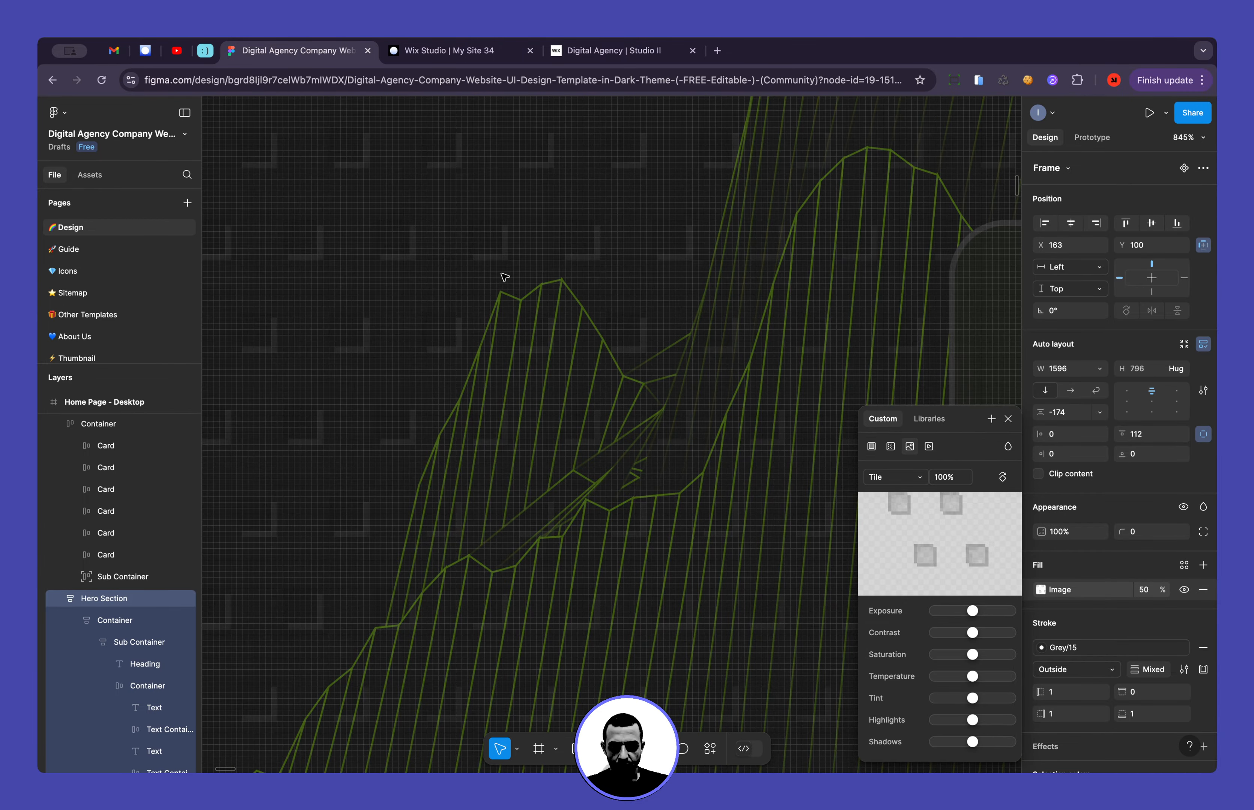
pyautogui.scroll(-10, 505, 276)
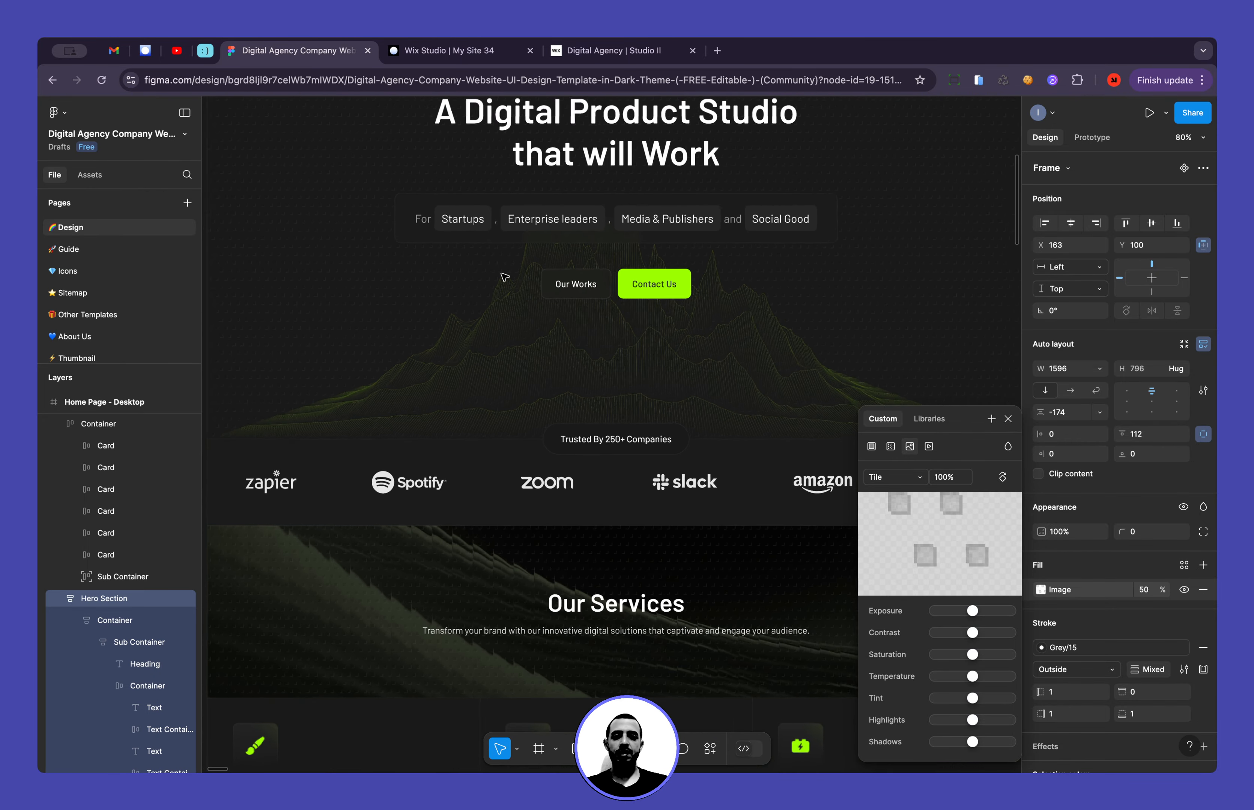
# Return to Wix Studio, move the Stack layer below the Image layer in the Hero section, and check the canvas
pyautogui.click(442, 51)
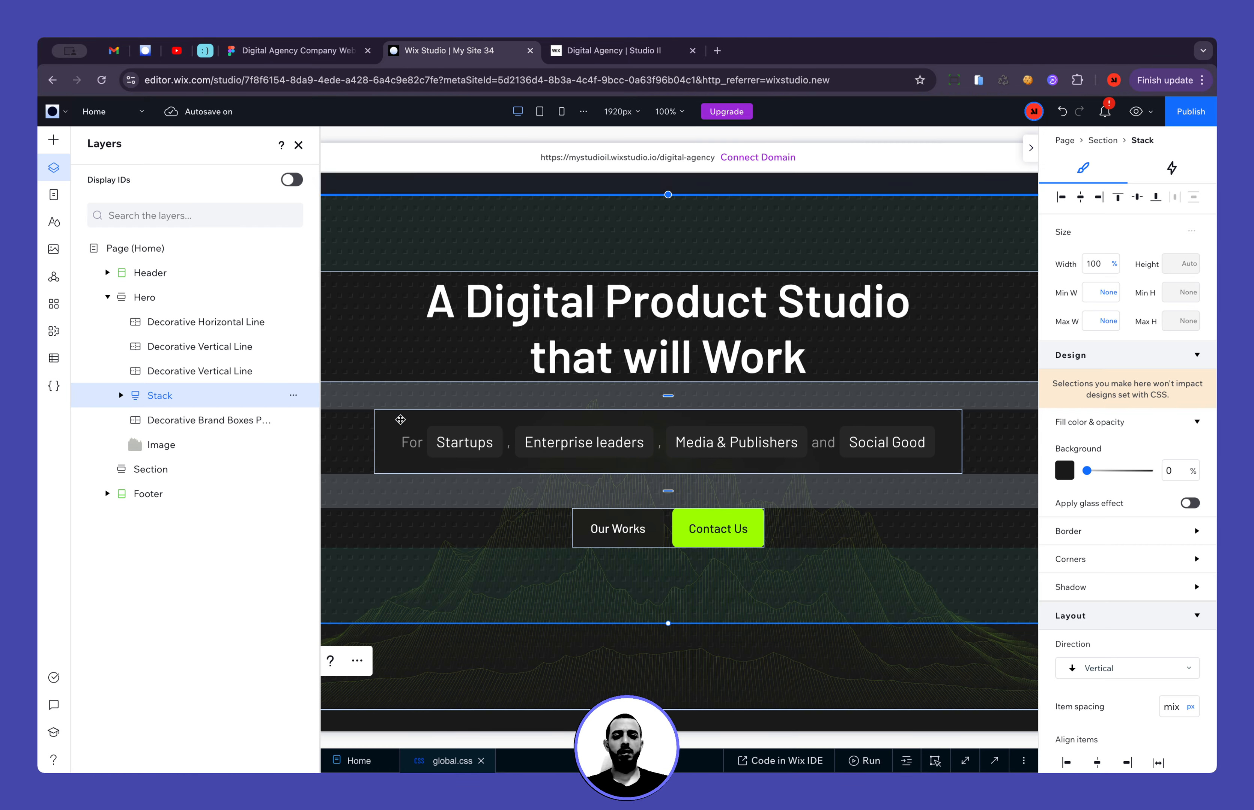
pyautogui.moveTo(192, 404); pyautogui.dragTo(190, 445)
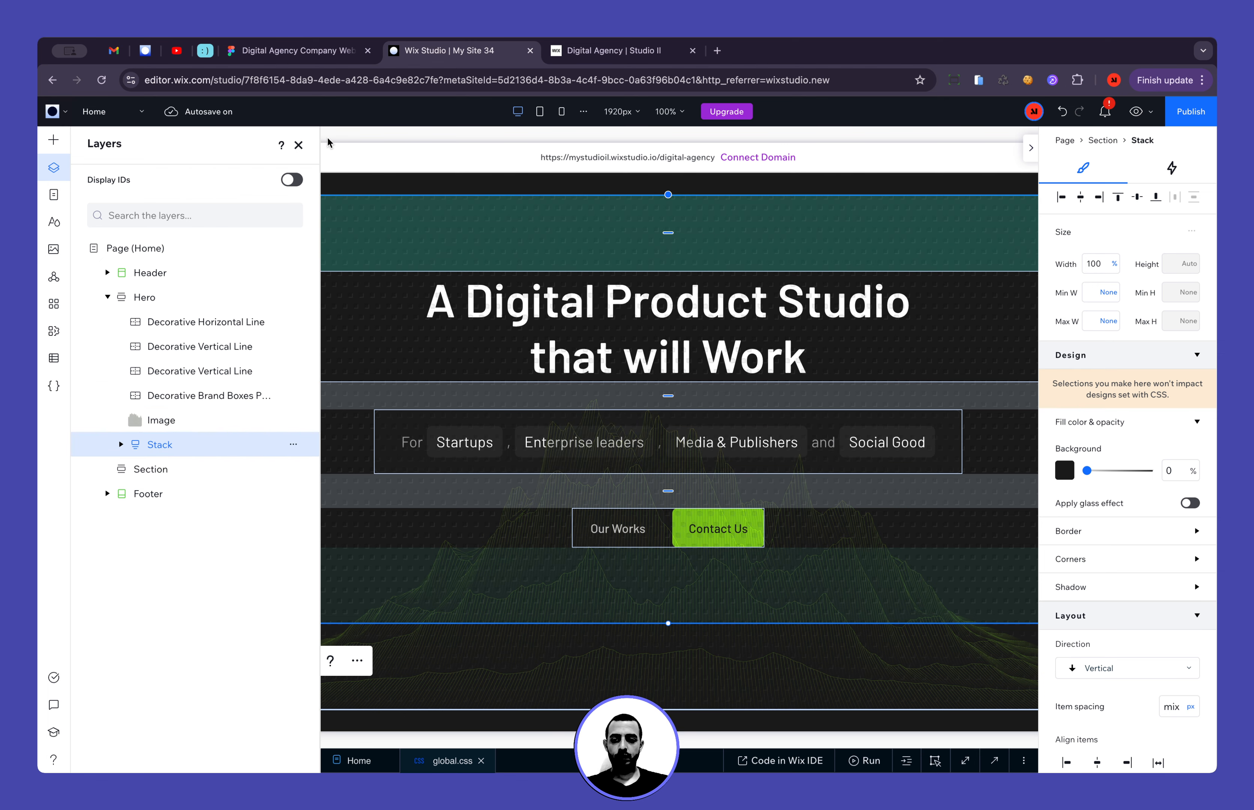
pyautogui.click(298, 145)
pyautogui.click(79, 384)
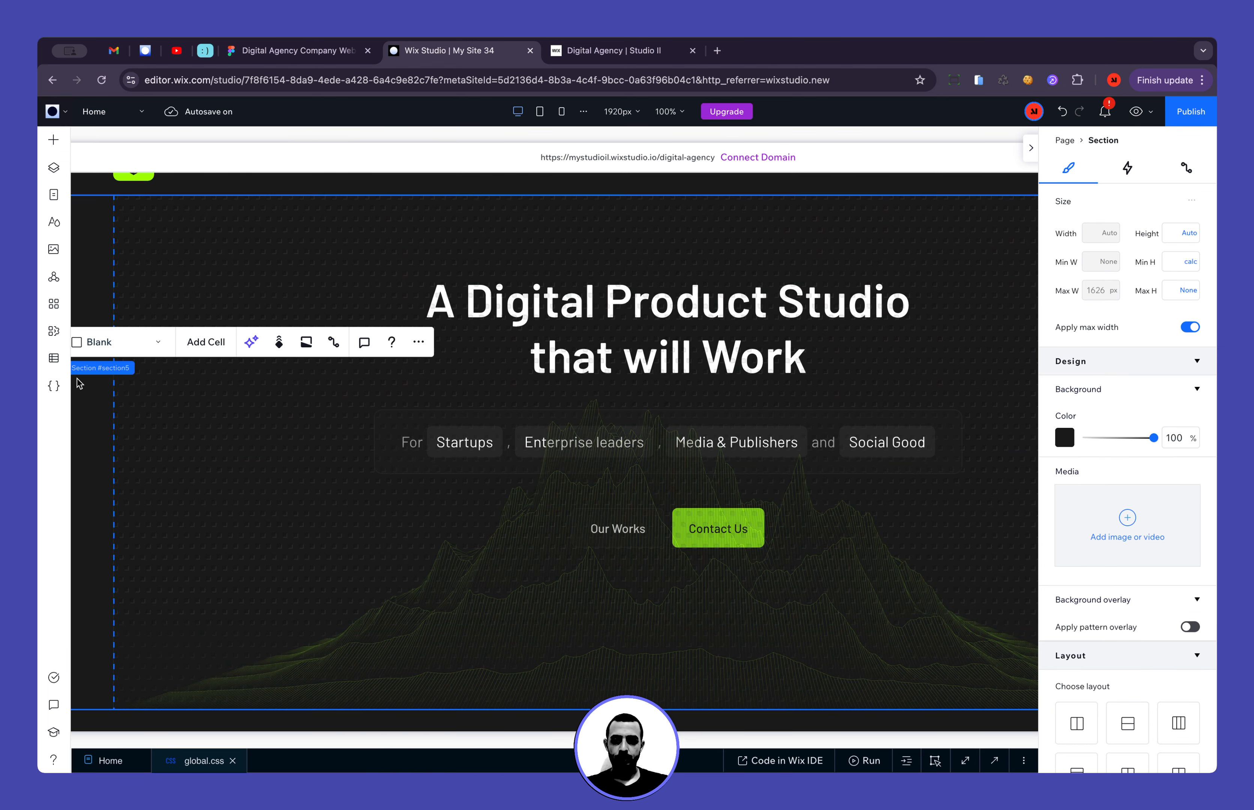
pyautogui.scroll(-2, 112, 427)
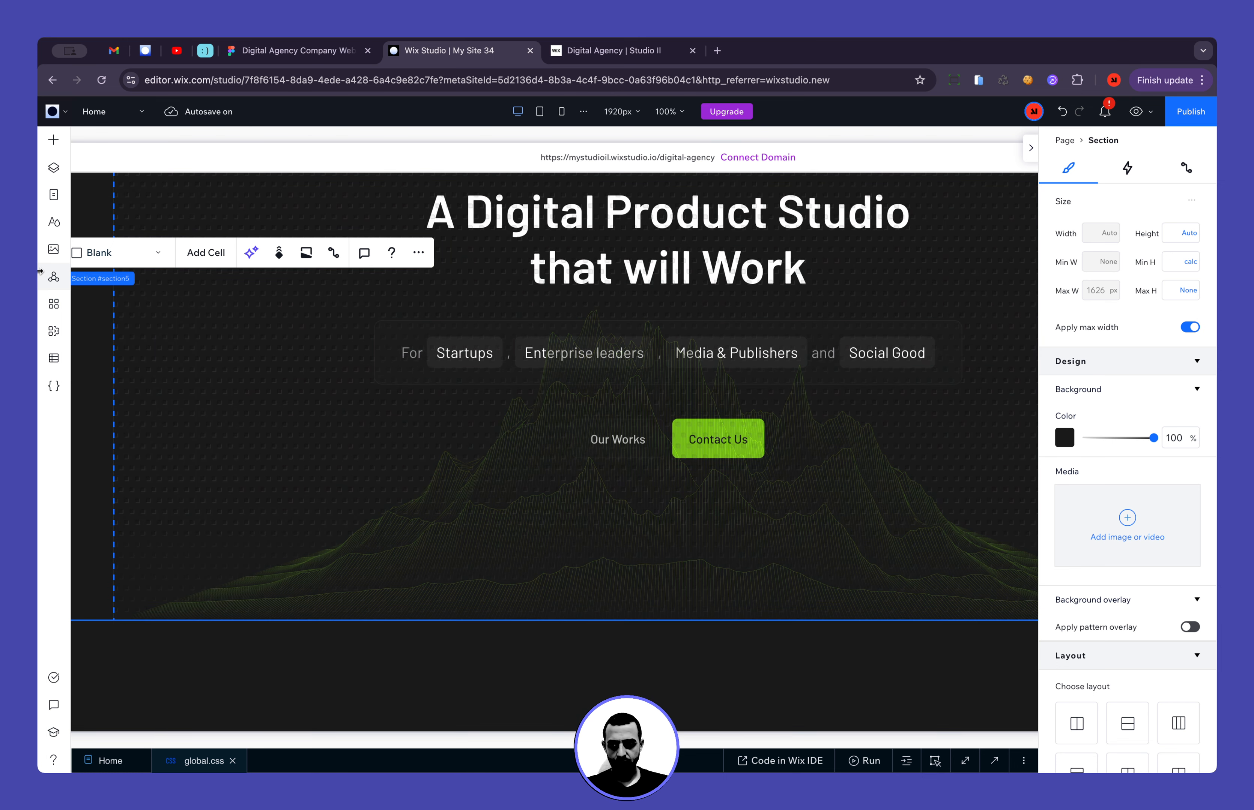
# Reorder the Hero layers so the Stack sits above the Image and the Decorative Brand Boxes Pattern is below the Image
pyautogui.click(53, 168)
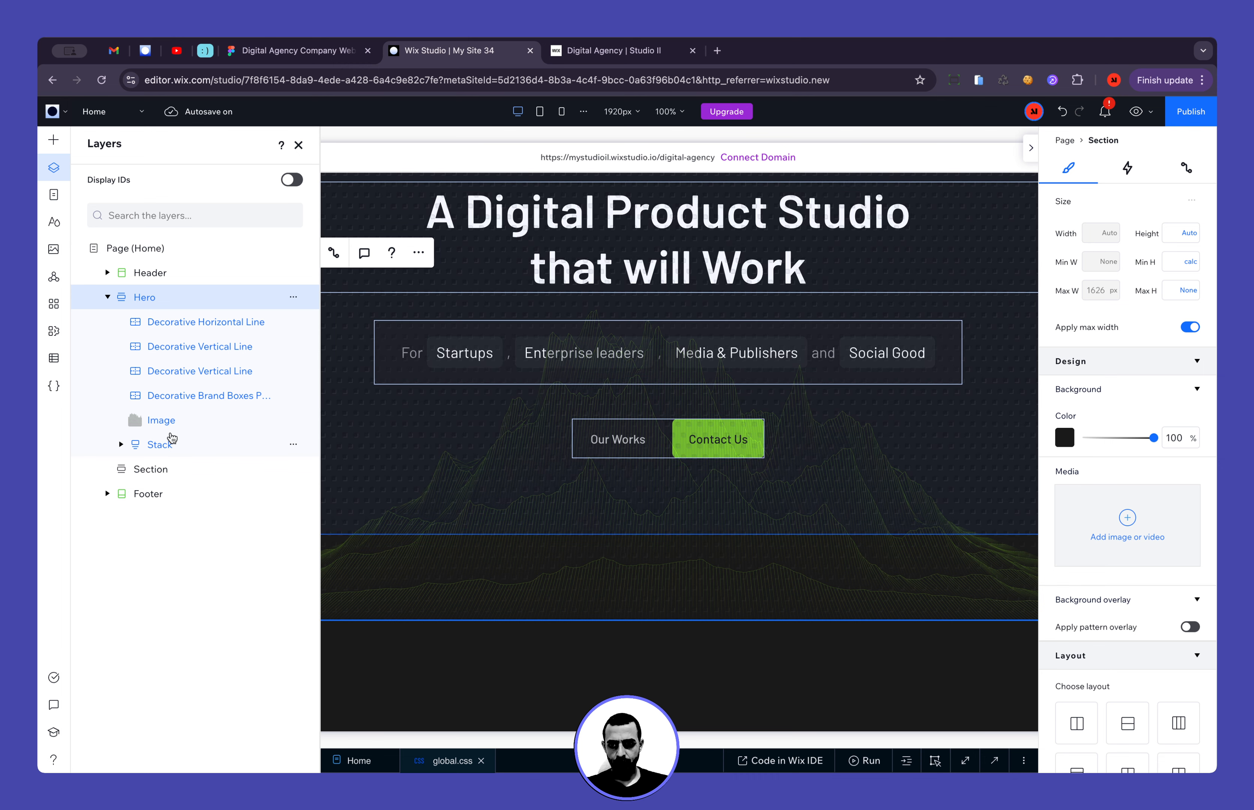
pyautogui.click(175, 446)
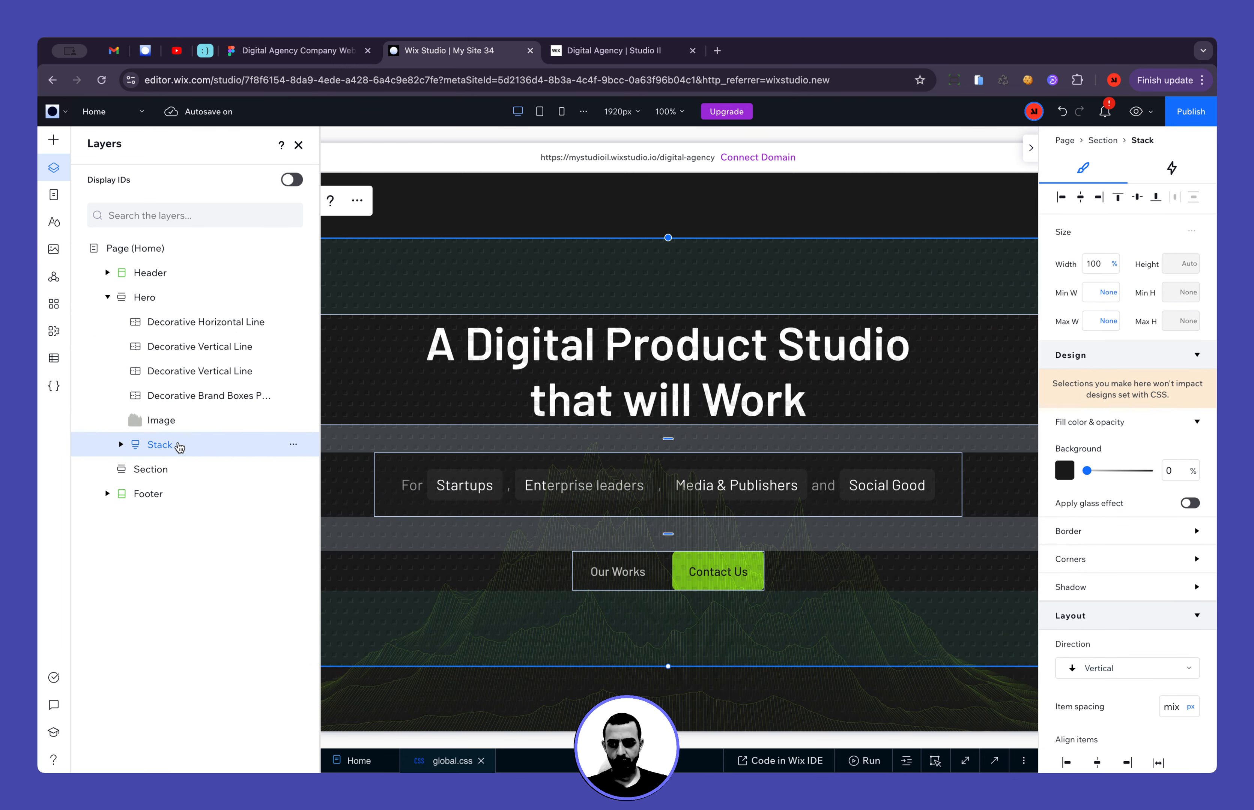
pyautogui.moveTo(185, 447); pyautogui.dragTo(185, 424)
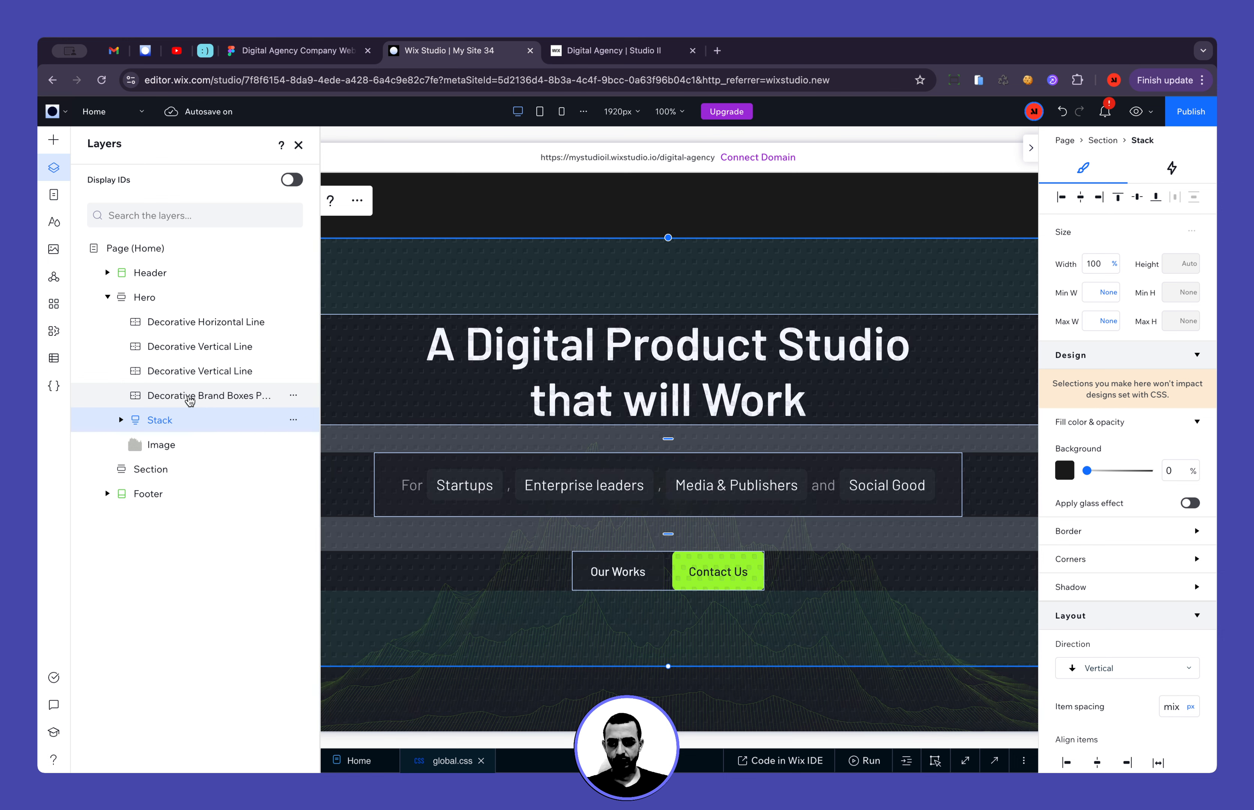
pyautogui.moveTo(184, 401); pyautogui.dragTo(195, 447)
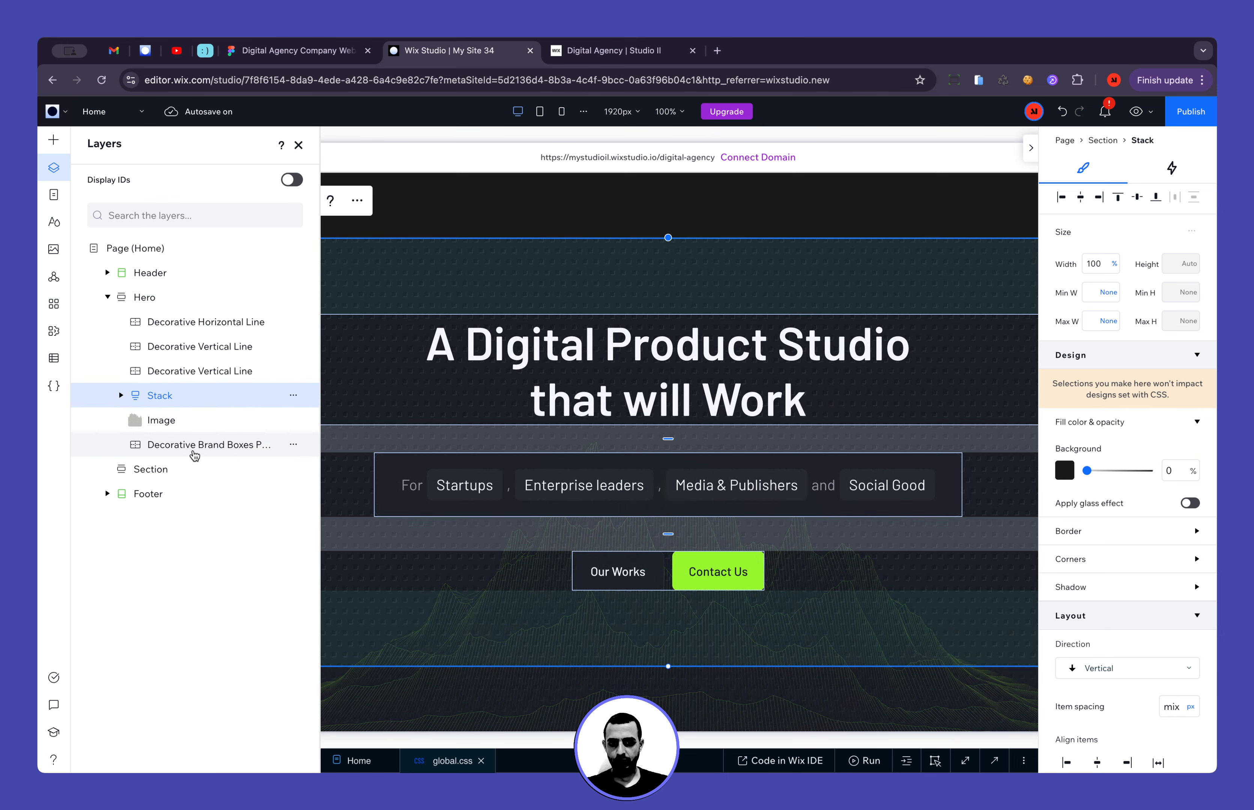
# Close the layers list, check the reordered hero section on the canvas, and publish the site
pyautogui.click(298, 145)
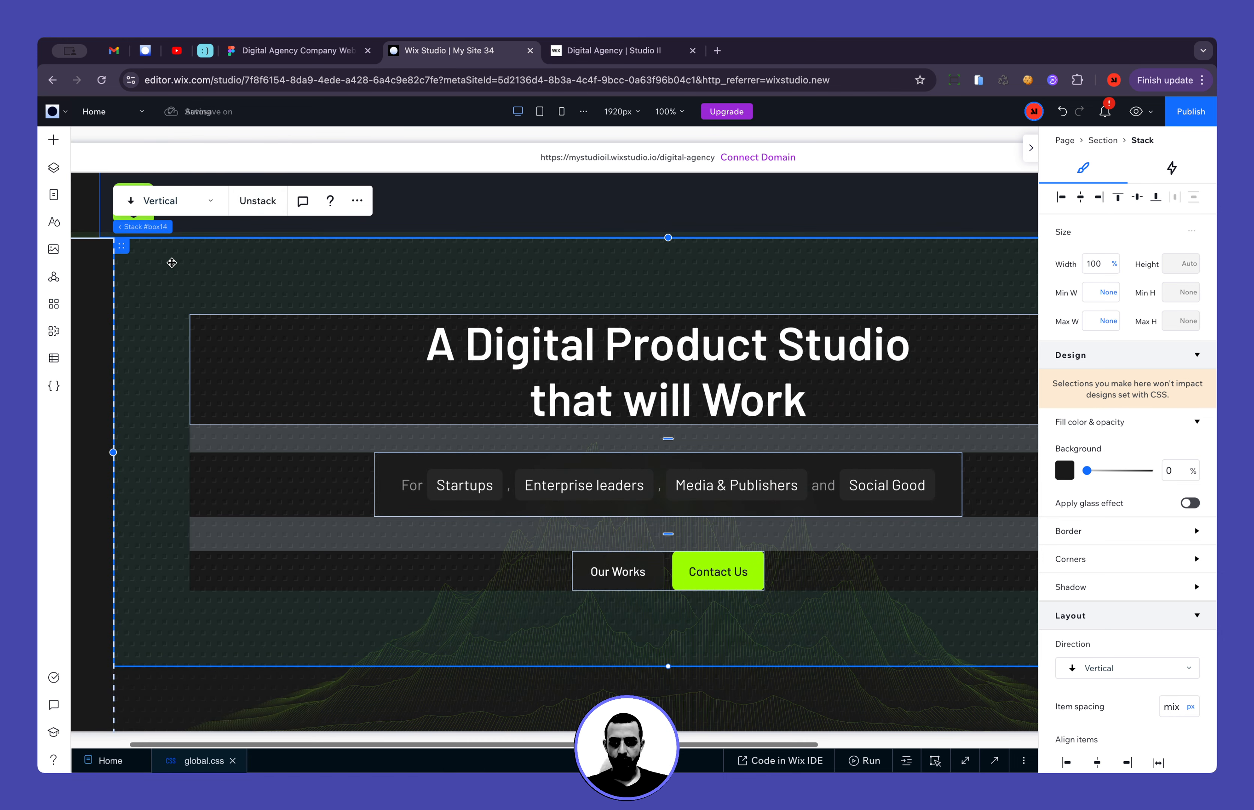
pyautogui.click(95, 312)
pyautogui.scroll(-2, 107, 320)
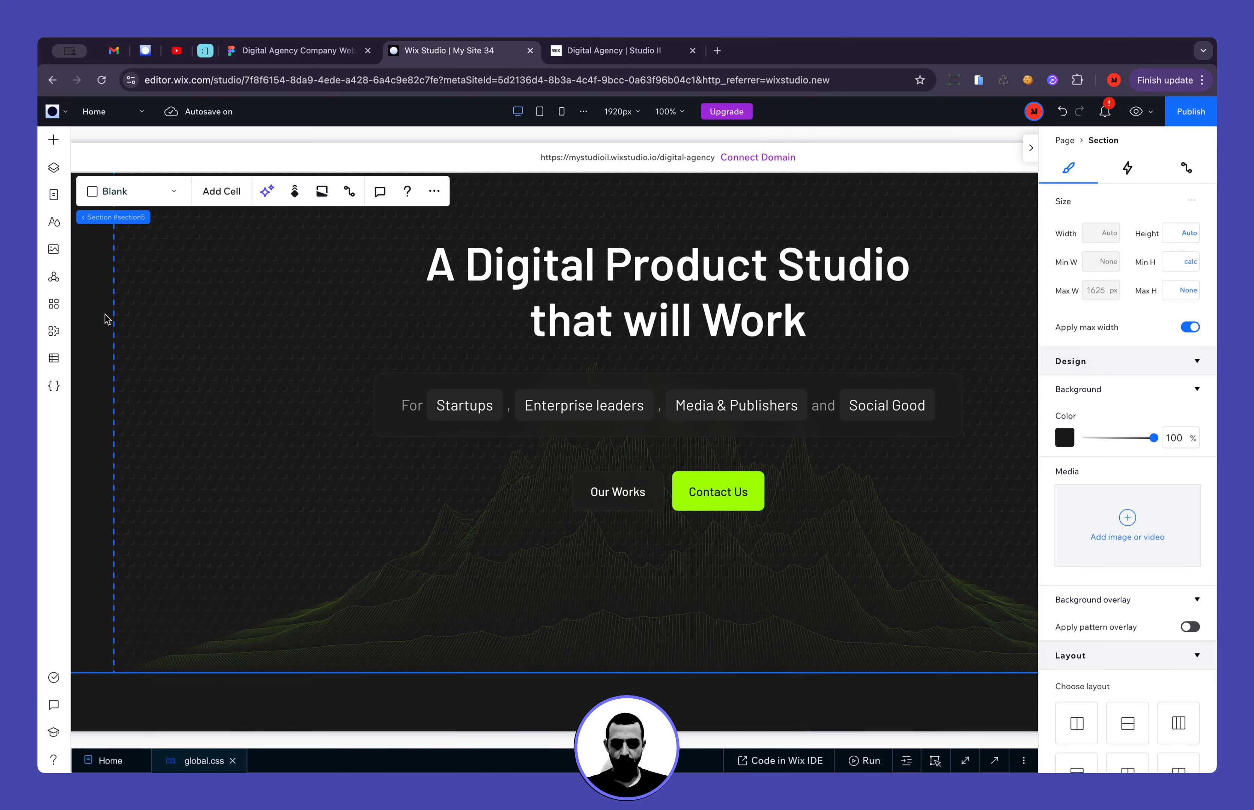
pyautogui.scroll(-1, 113, 322)
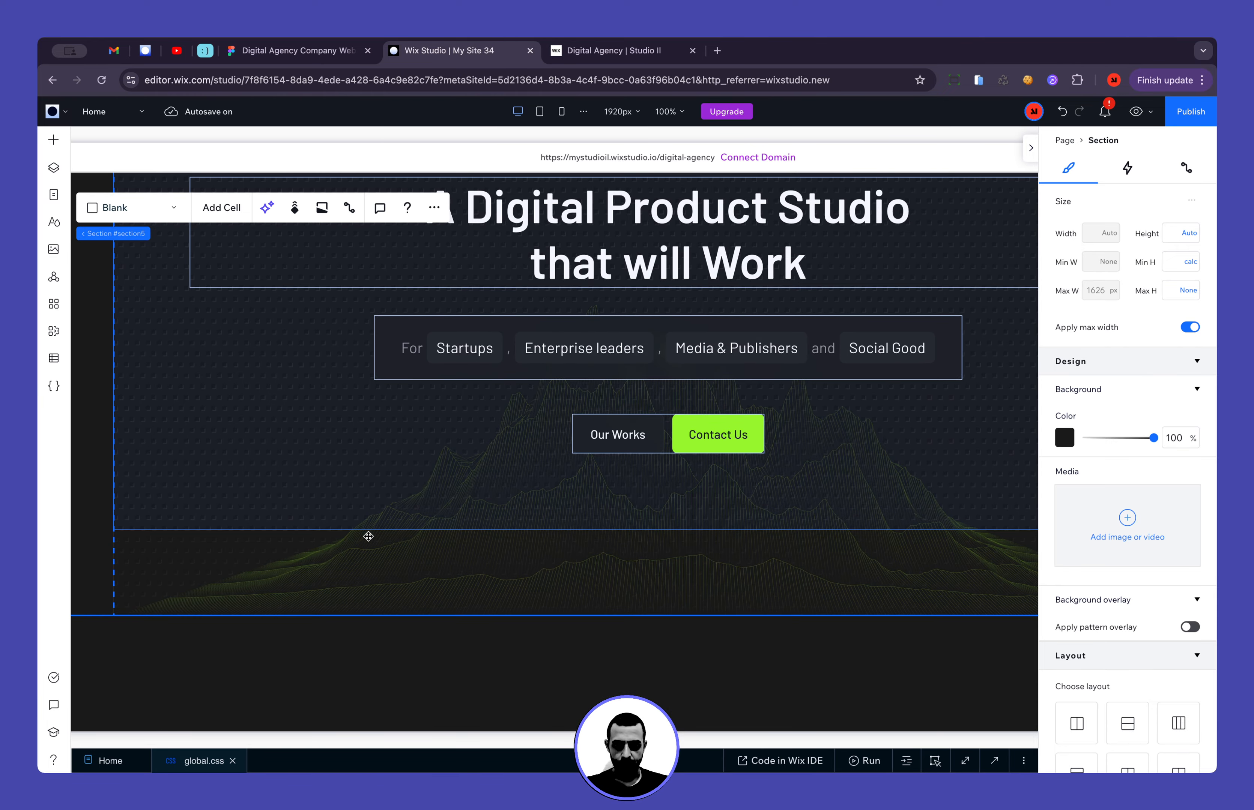
pyautogui.click(1210, 108)
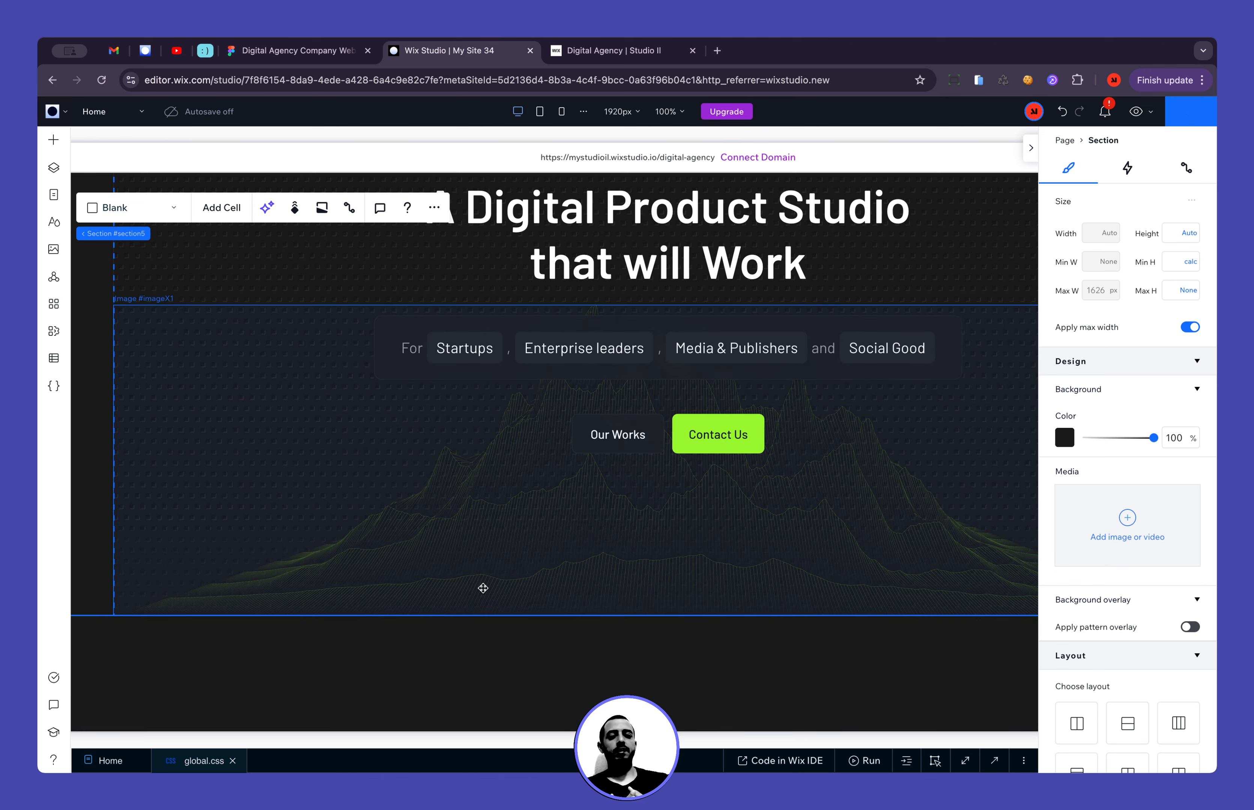
pyautogui.press('Escape')
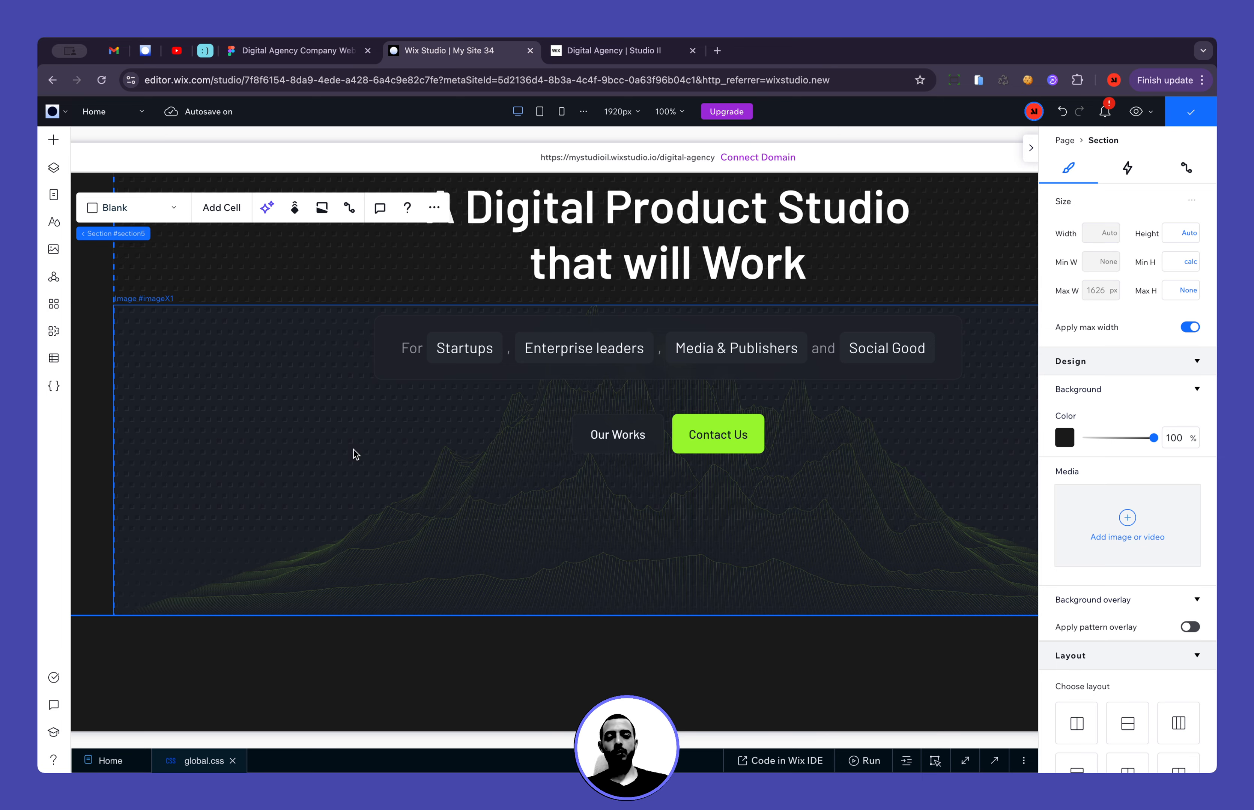
# Reload the published site and examine how the box pattern and mountain image render behind the hero content
pyautogui.hotkey('ctrl', 'Tab')
pyautogui.press('super+r')
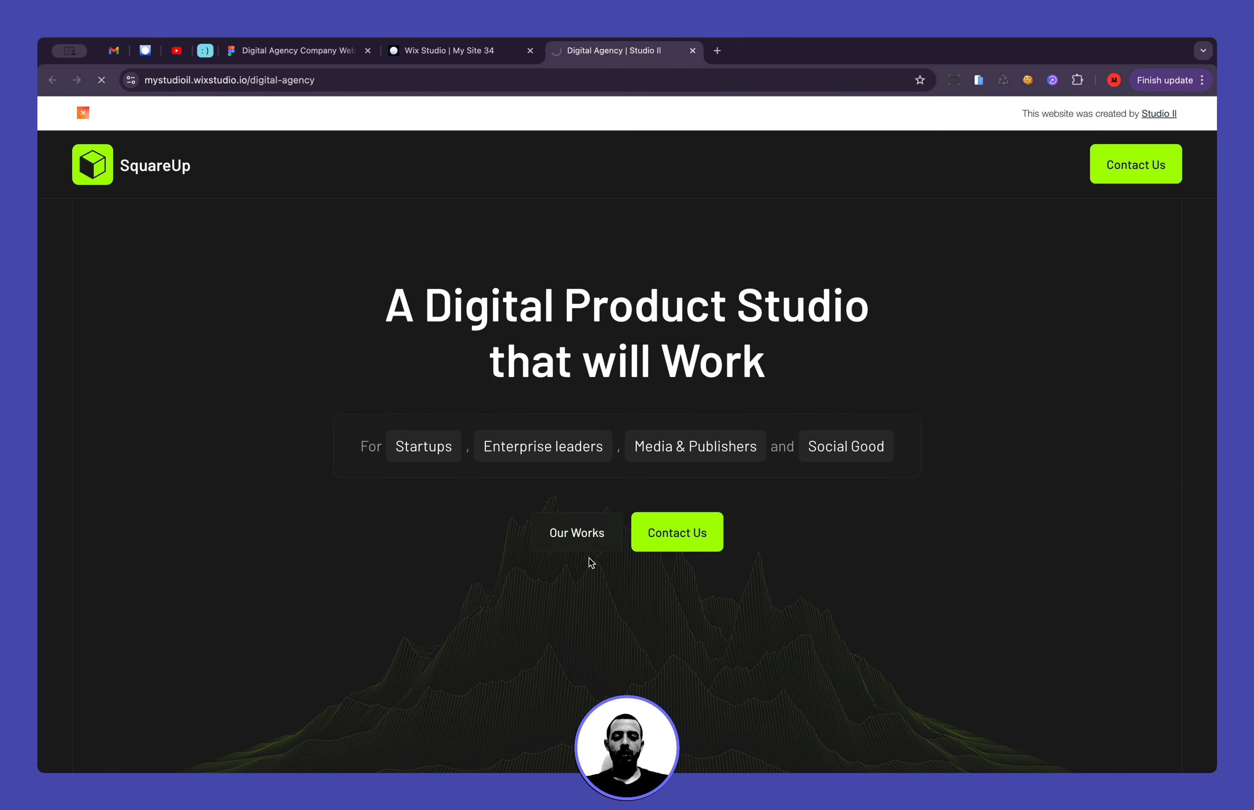
pyautogui.scroll(-2, 560, 578)
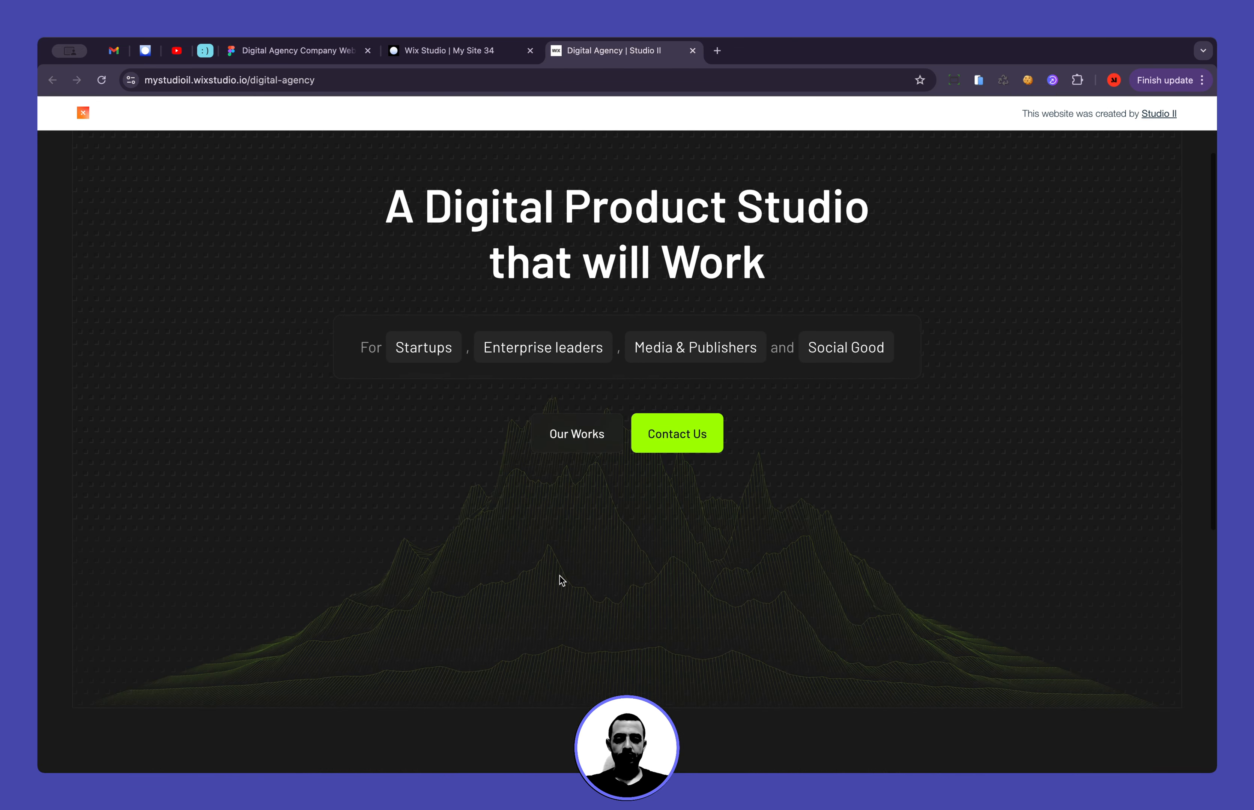
pyautogui.scroll(2, 560, 578)
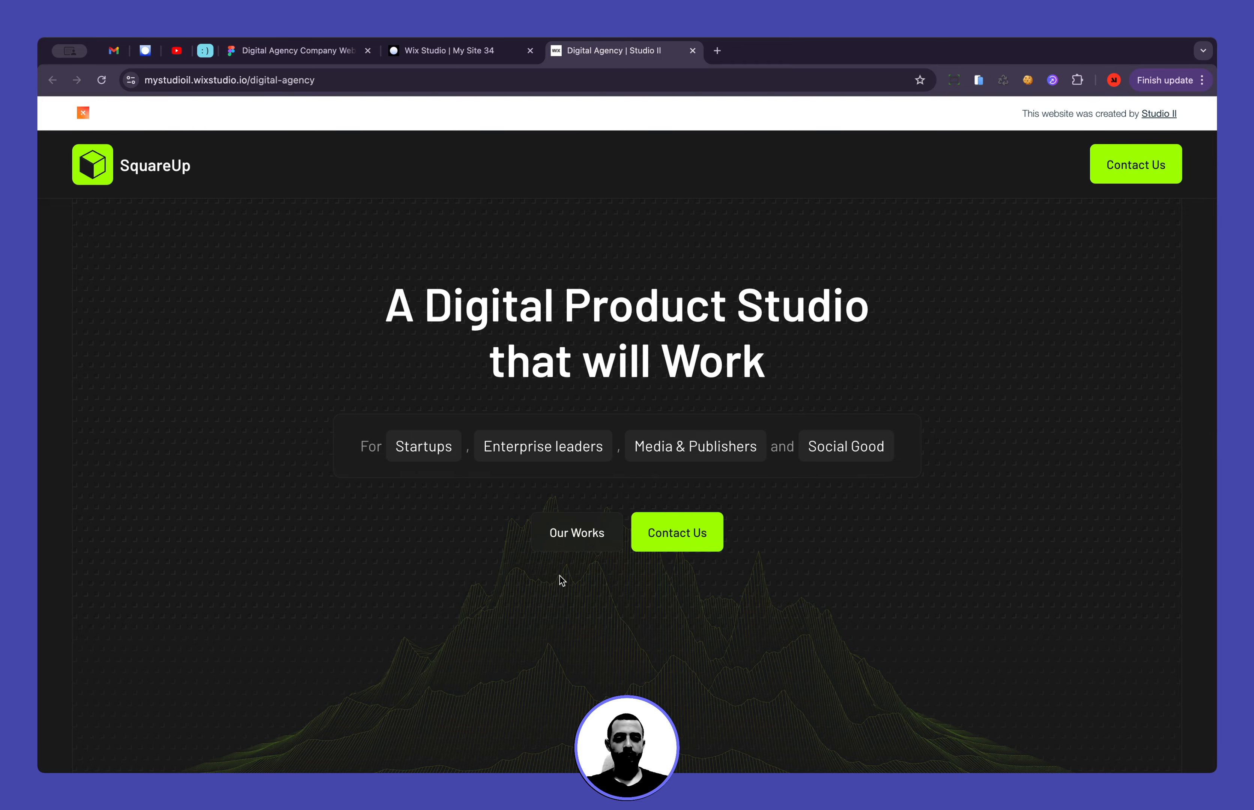
pyautogui.scroll(-2, 559, 576)
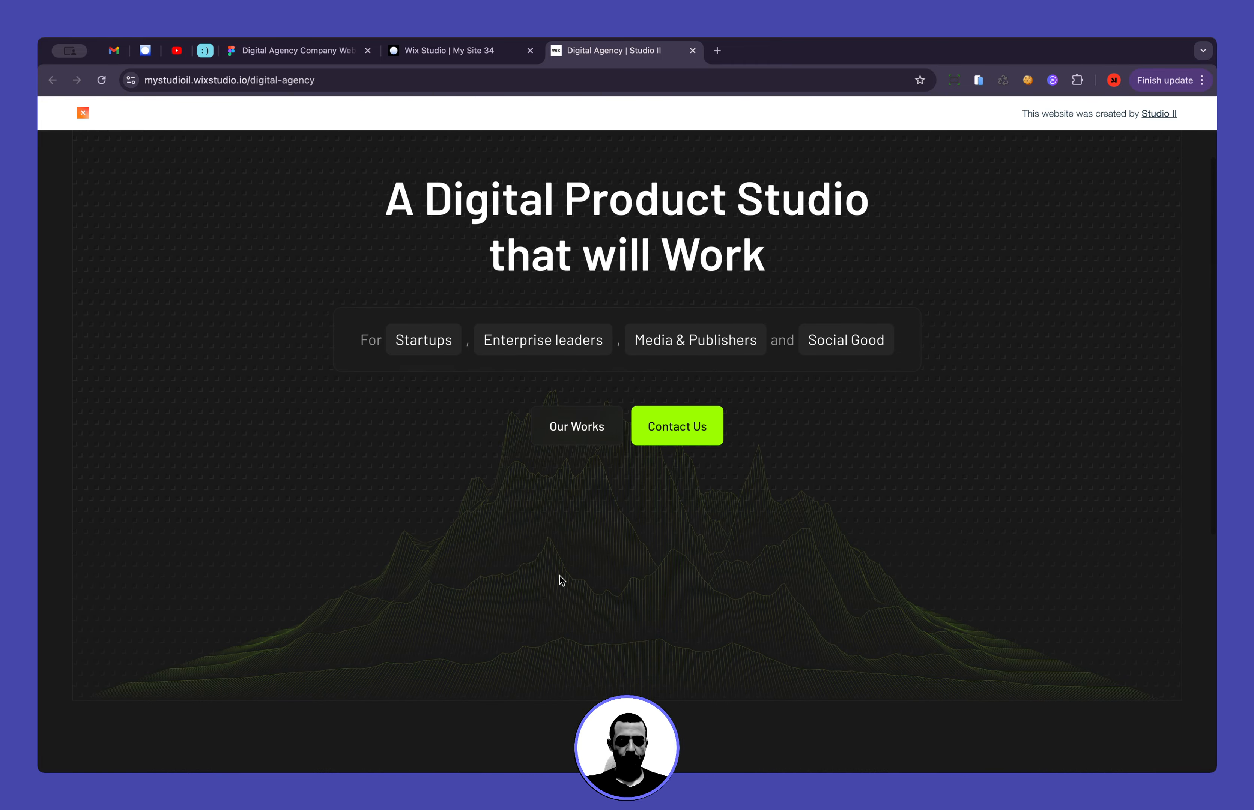
pyautogui.scroll(-3, 391, 550)
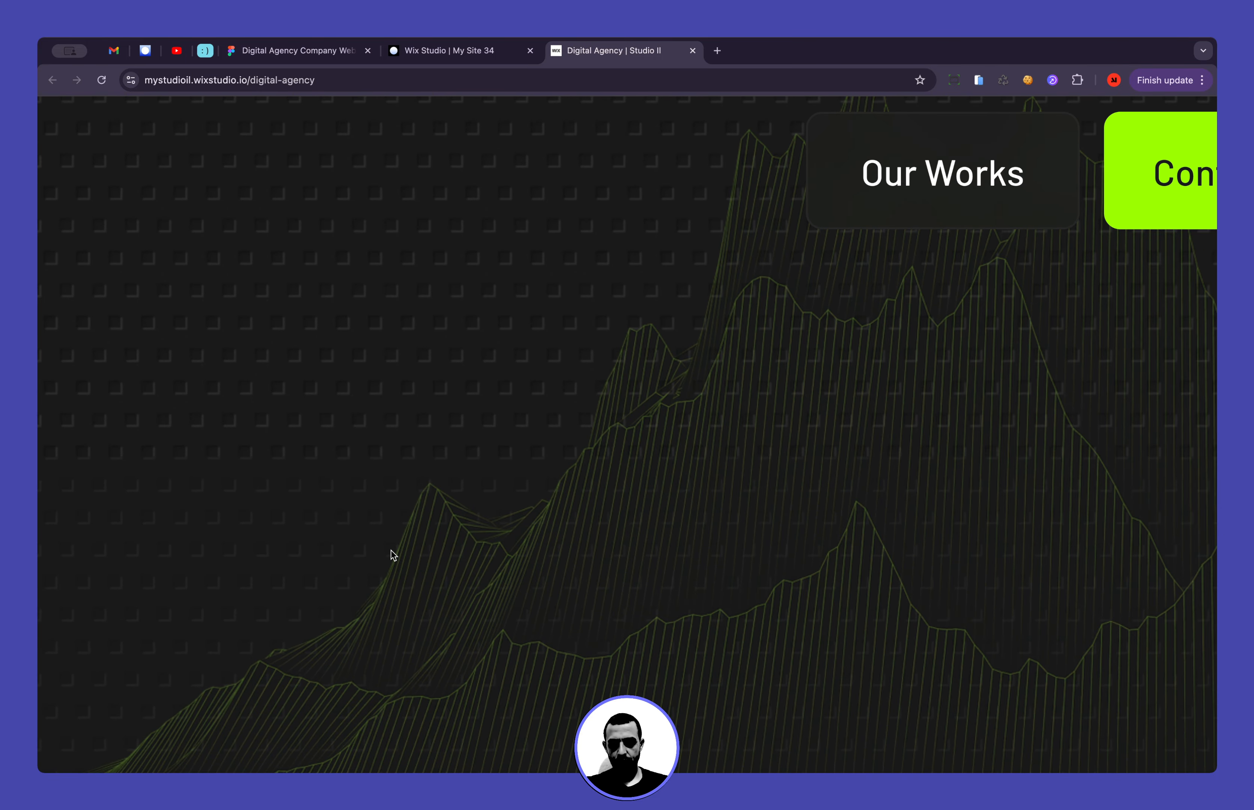
pyautogui.scroll(3, 391, 551)
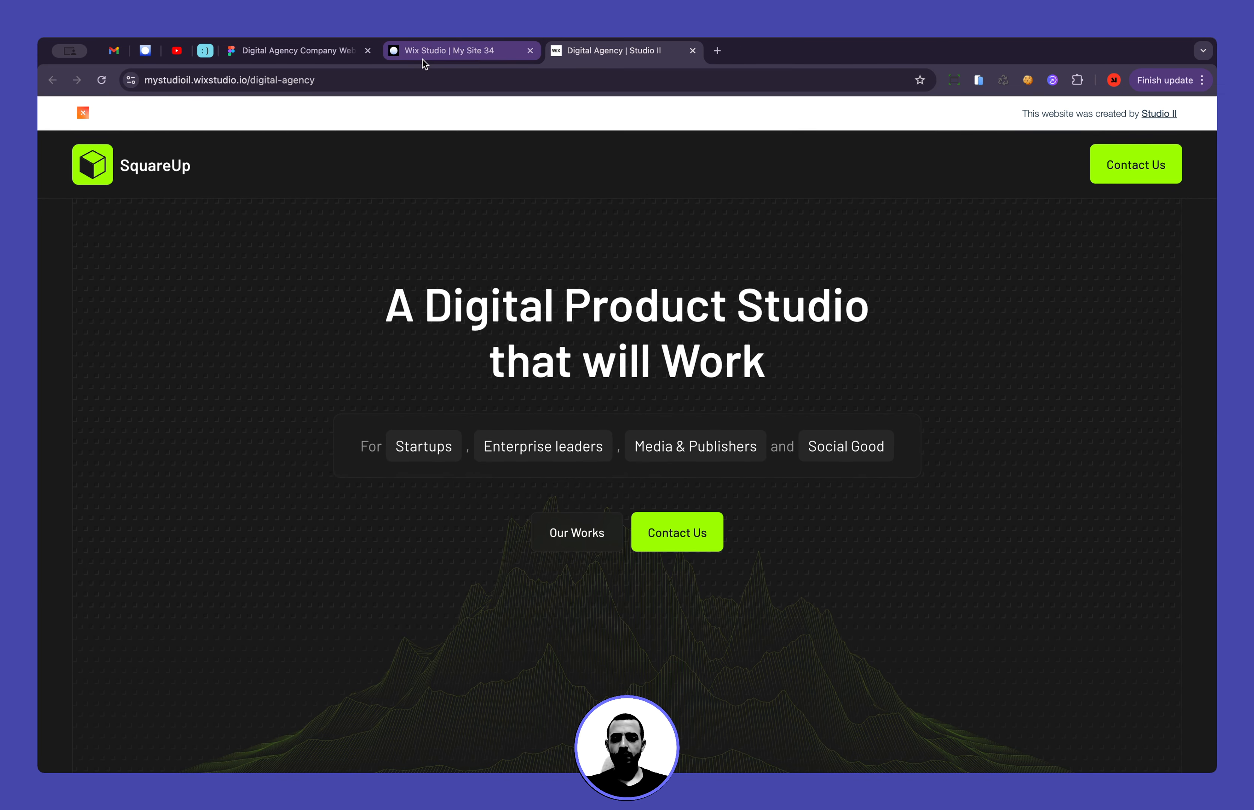
# Return to Wix Studio, preview Abstract Design.png in the mountain image's Brand media folder, and close the media manager without replacing the image
pyautogui.click(422, 57)
pyautogui.click(283, 535)
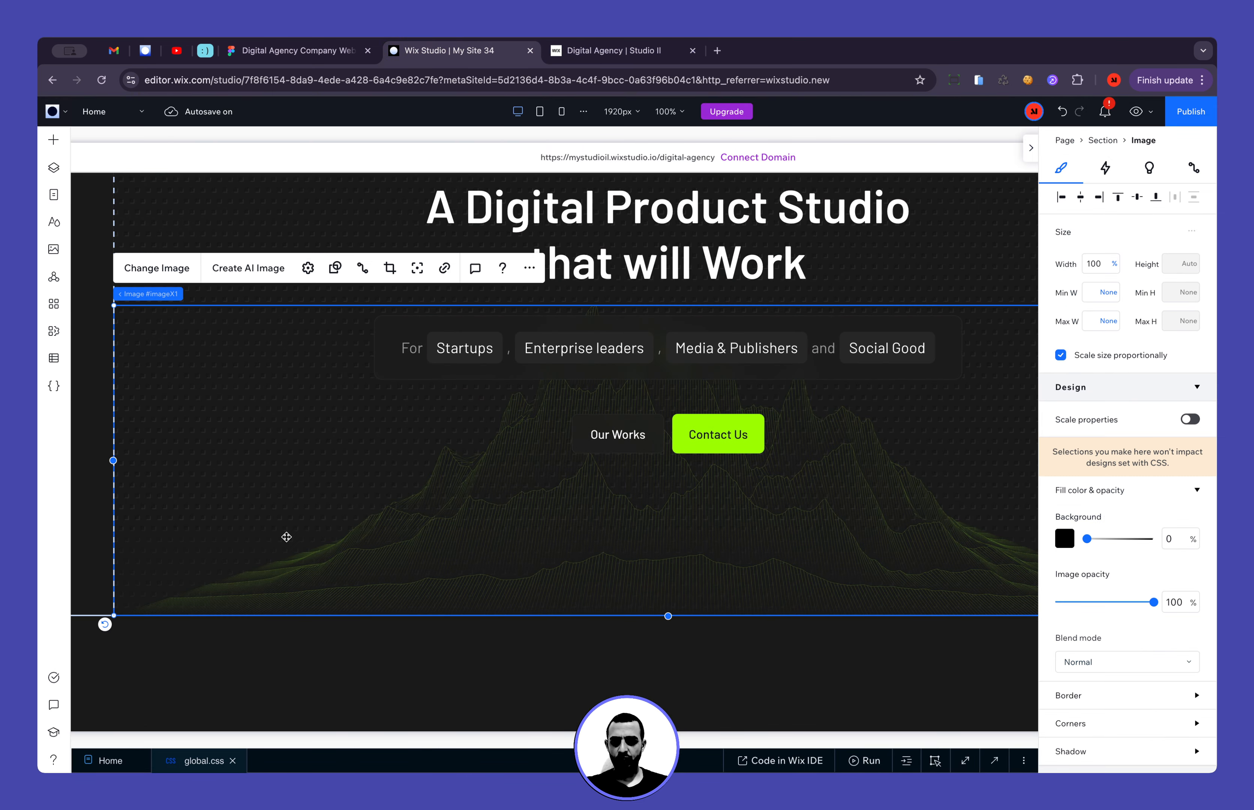
pyautogui.click(169, 268)
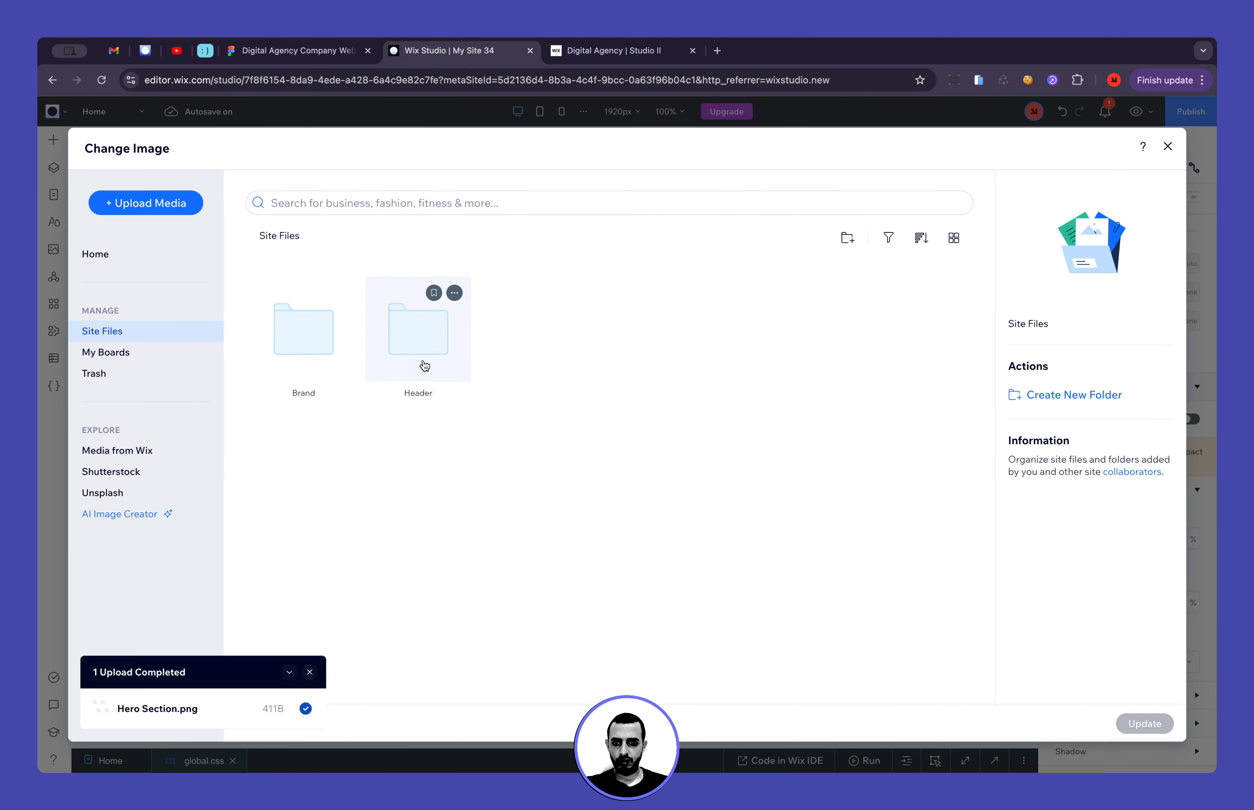
pyautogui.click(311, 367)
pyautogui.doubleClick(311, 368)
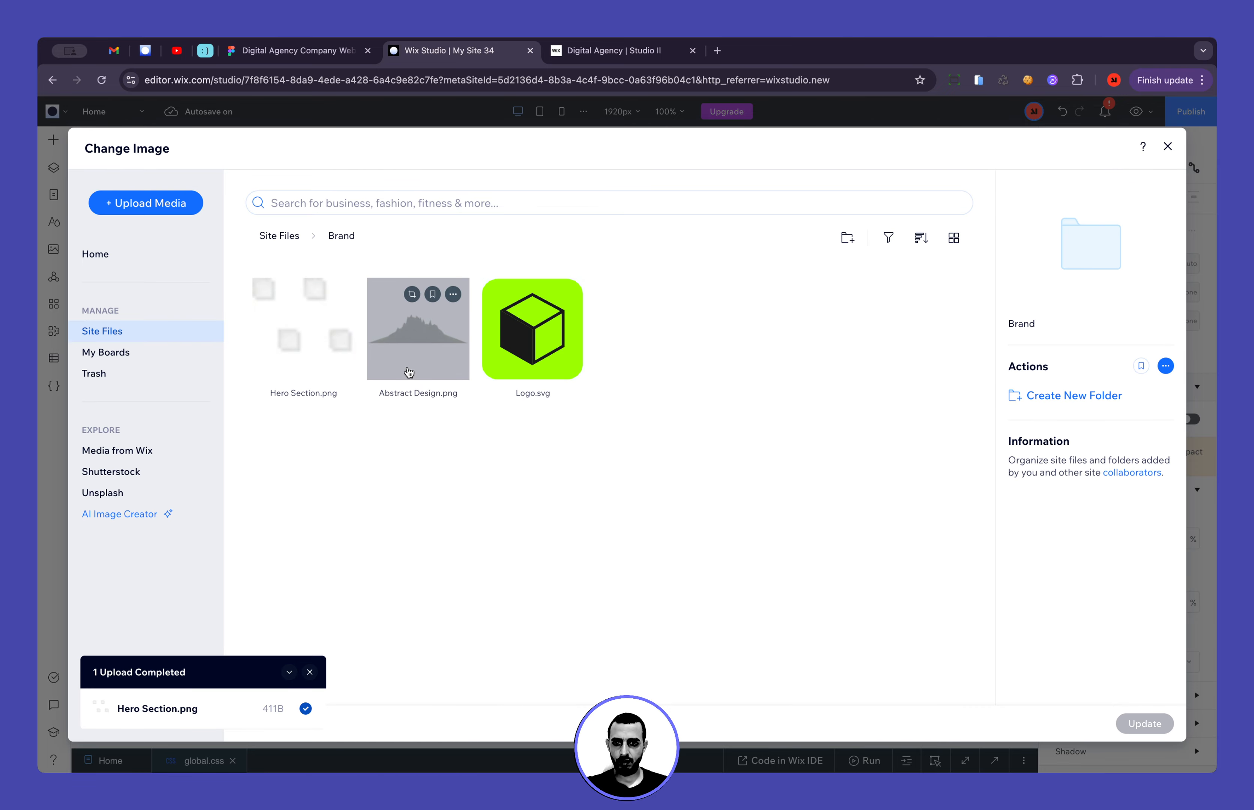
pyautogui.doubleClick(418, 367)
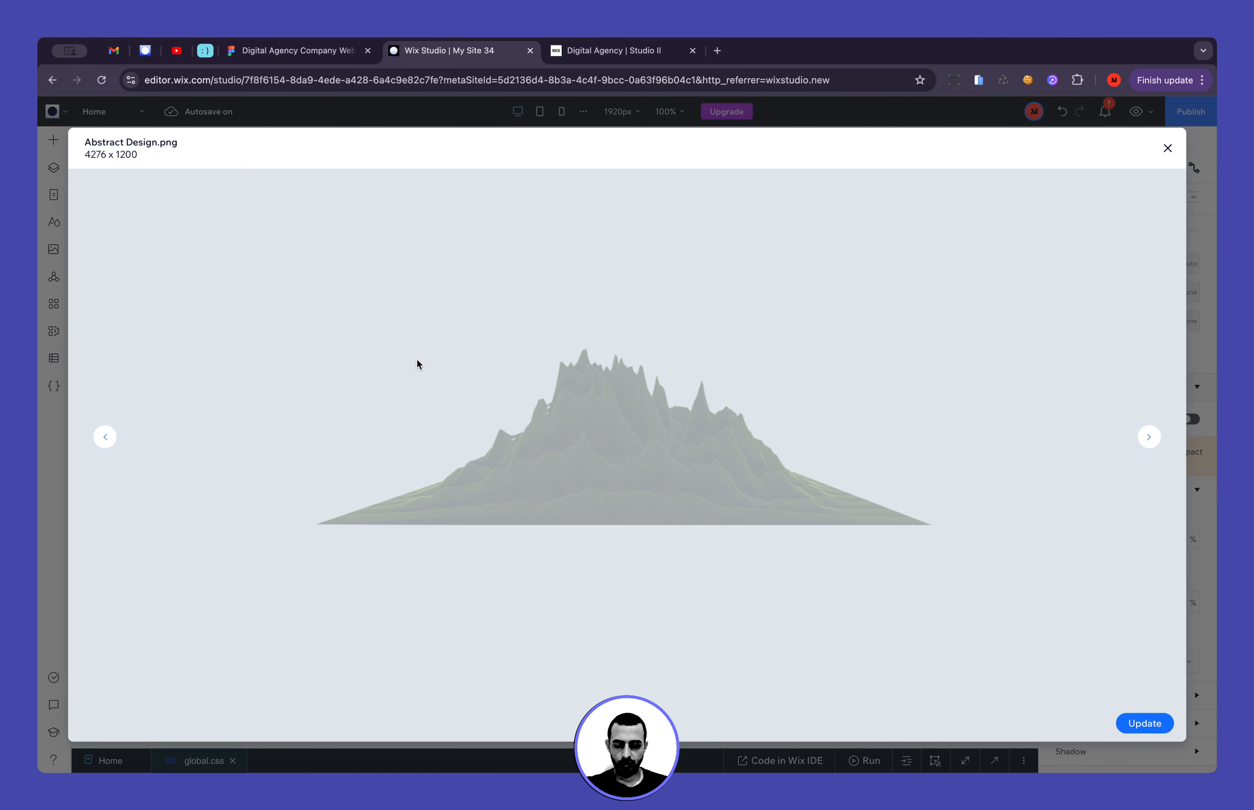
pyautogui.click(417, 360)
pyautogui.click(417, 358)
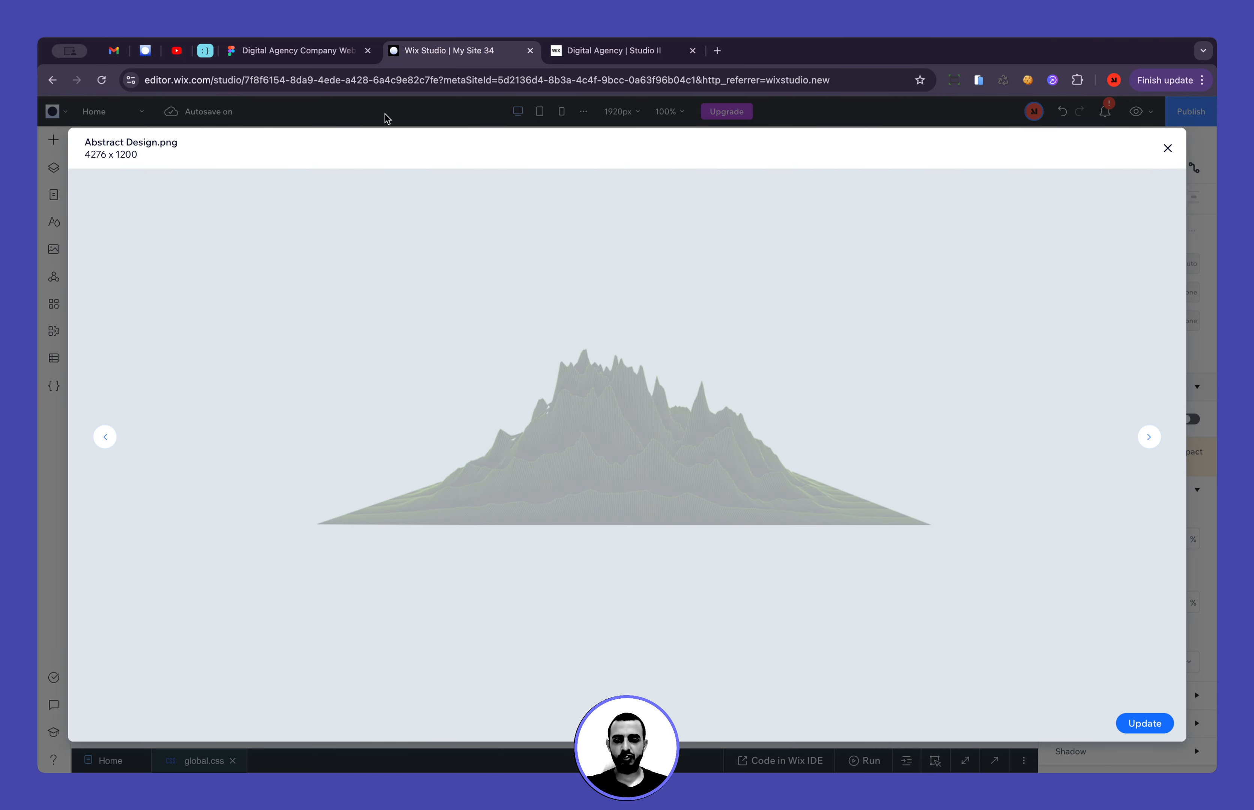
pyautogui.click(1167, 149)
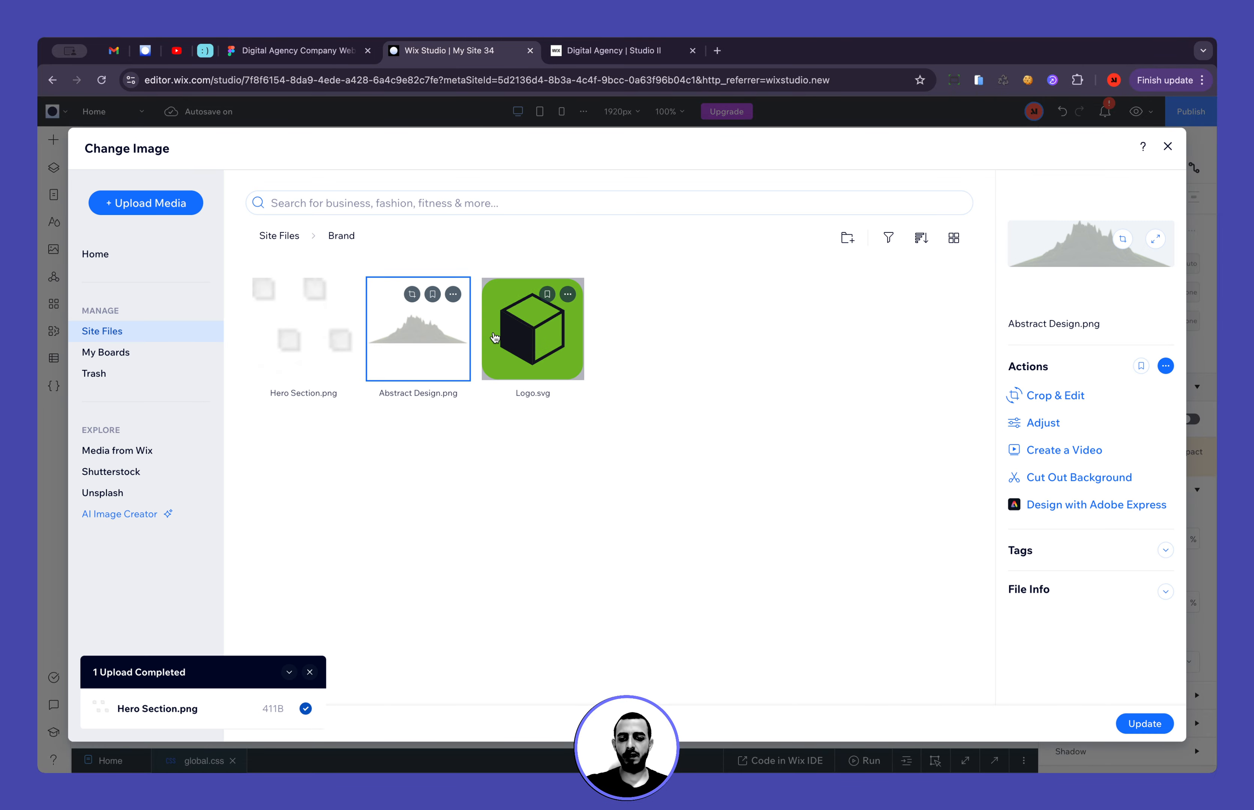
pyautogui.click(279, 236)
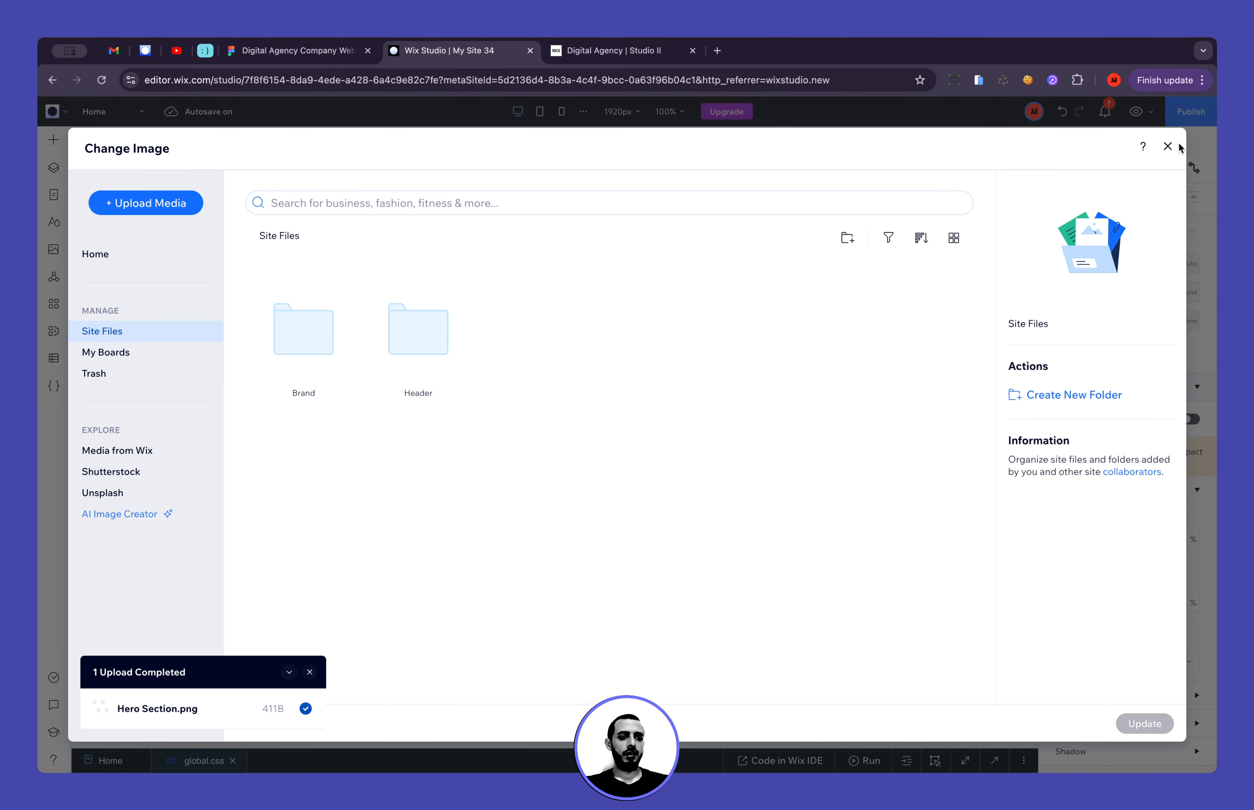
pyautogui.click(1167, 146)
# Try changing the Our Works button's text to "Enterprise leaders", and undo the change
pyautogui.hscroll(3, 599, 448)
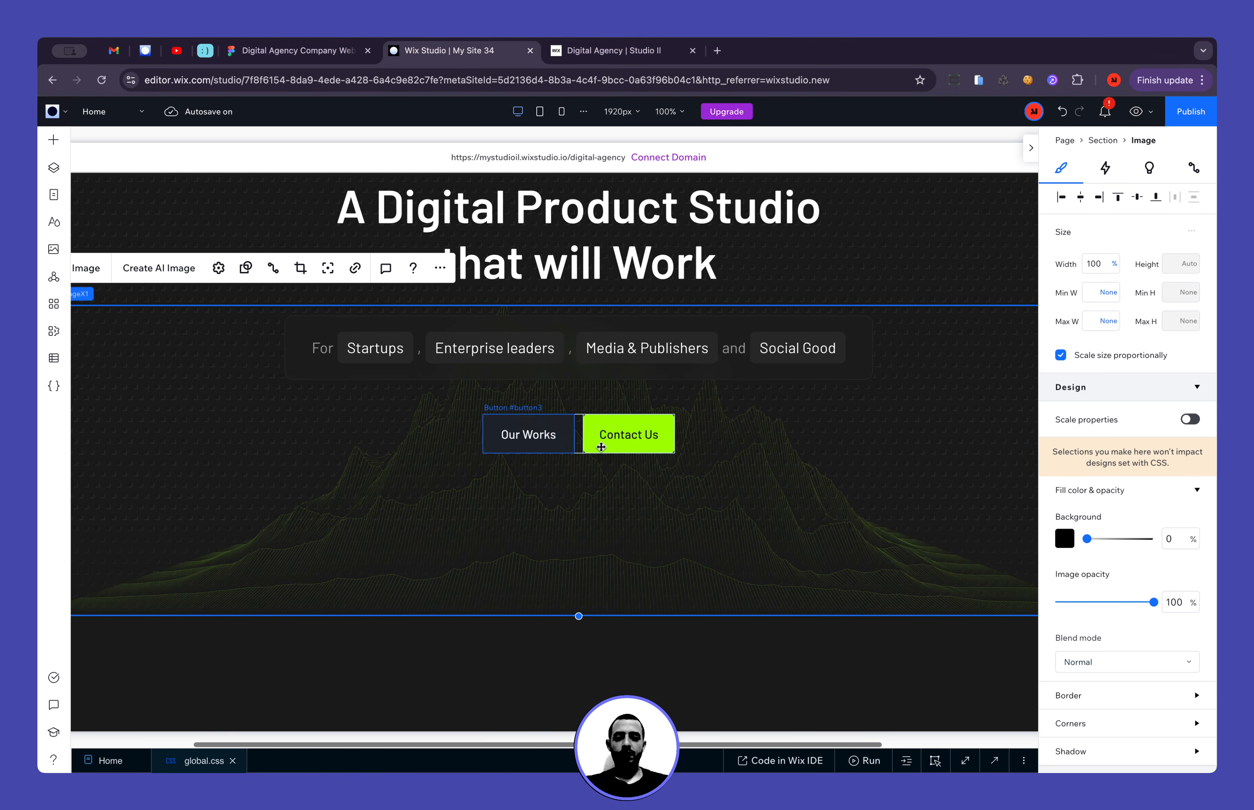
pyautogui.click(545, 439)
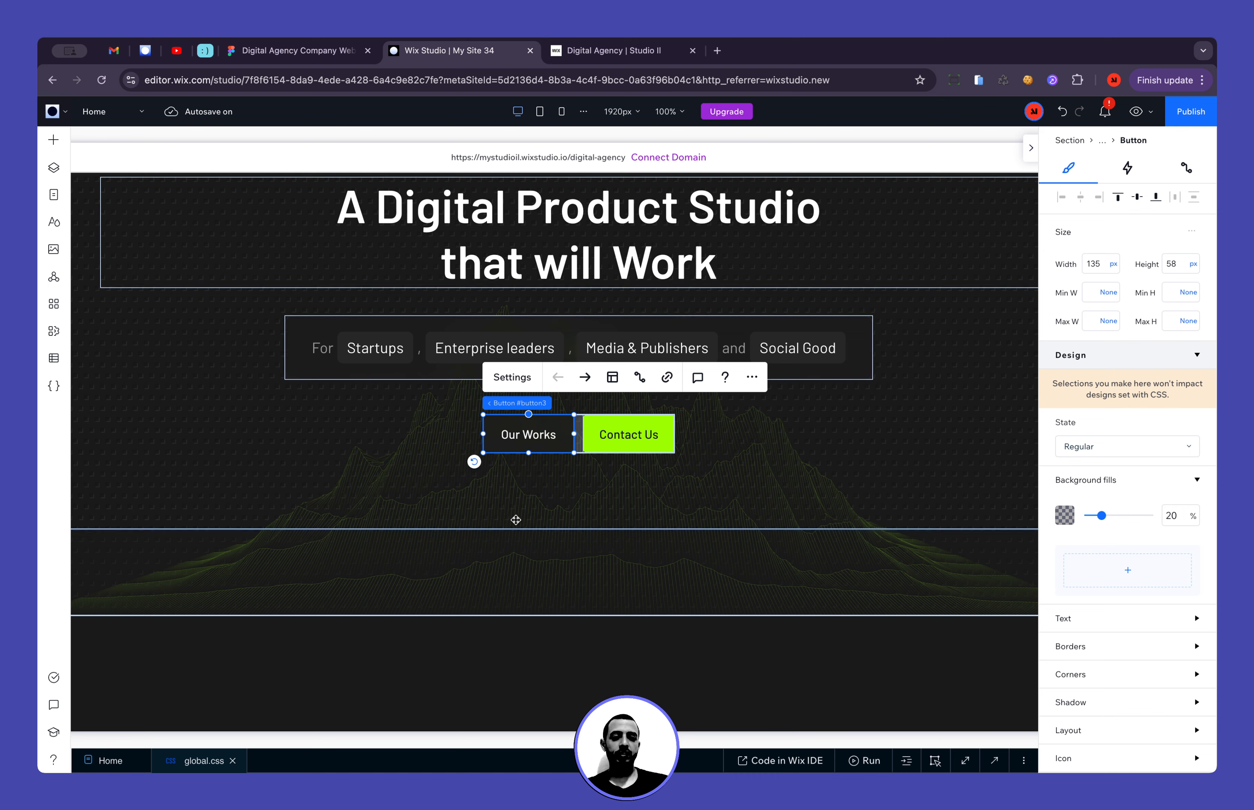
pyautogui.doubleClick(495, 348)
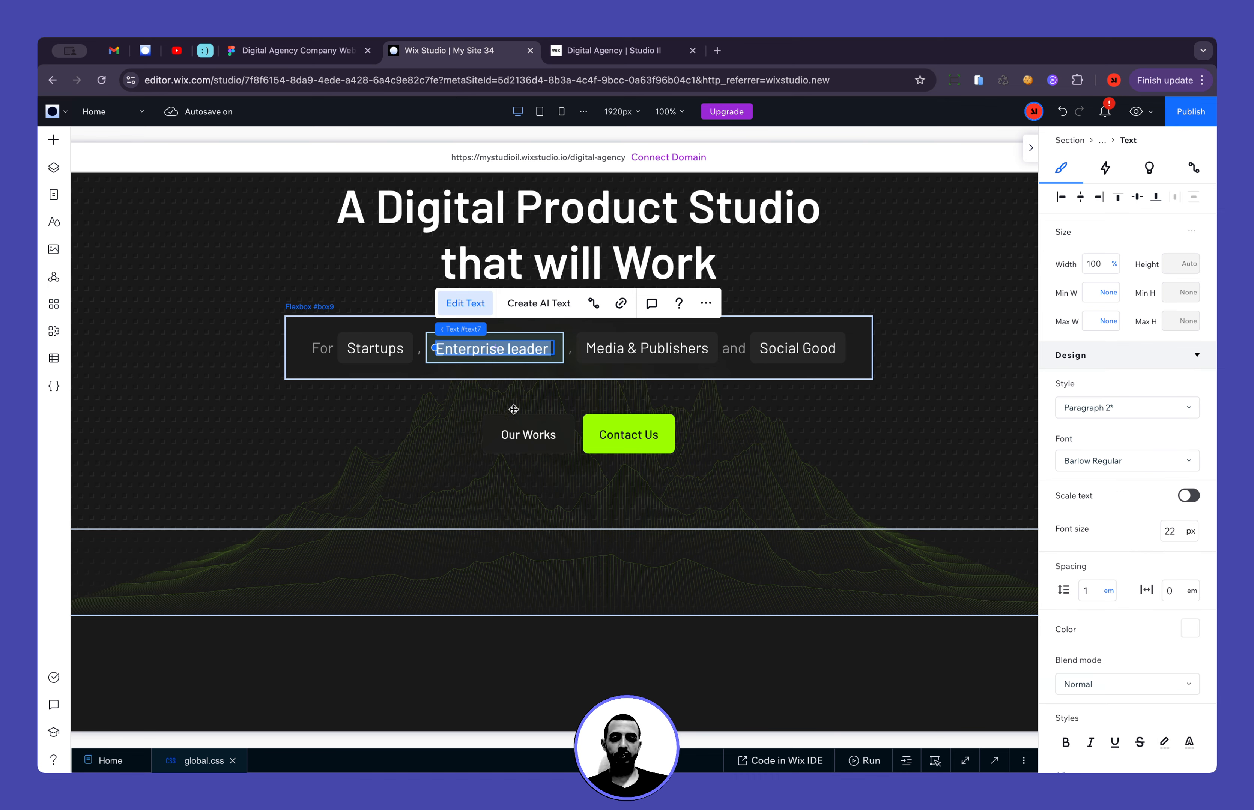
pyautogui.click(524, 432)
pyautogui.click(511, 377)
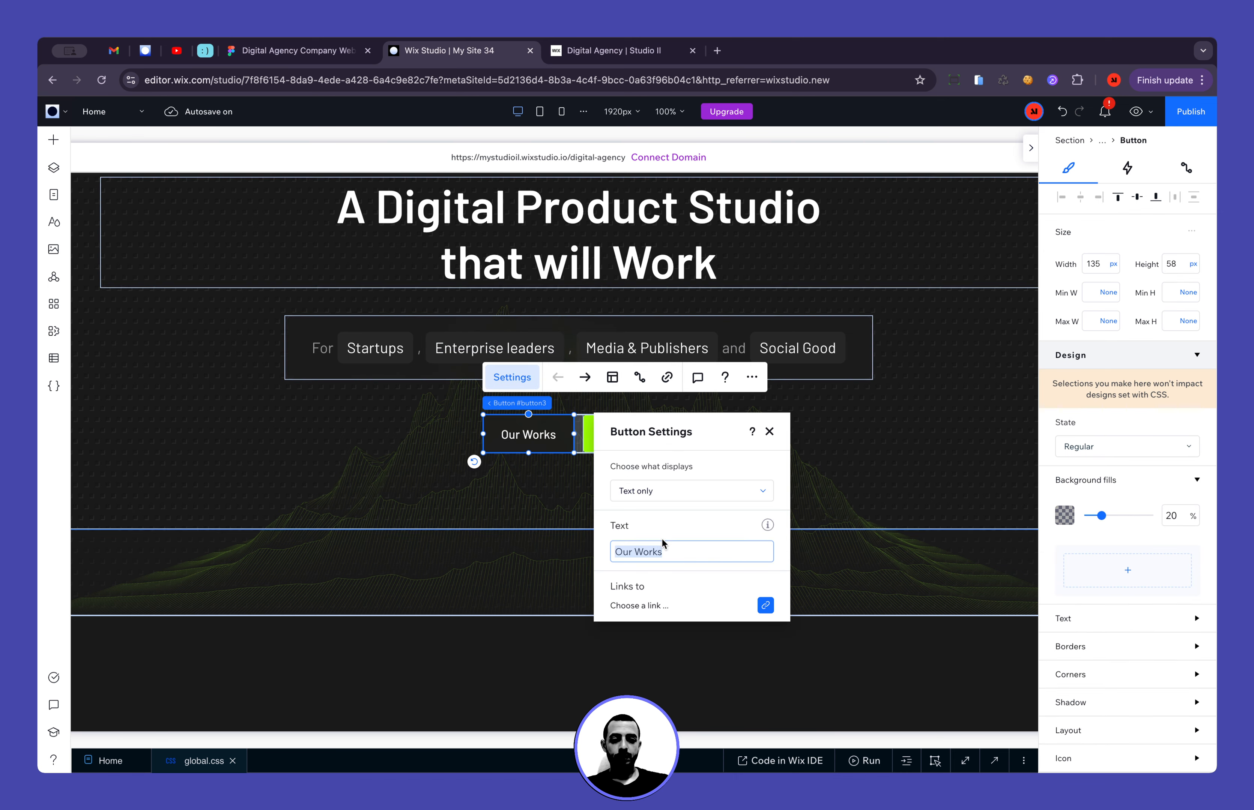
pyautogui.write('Enterprise leaders')
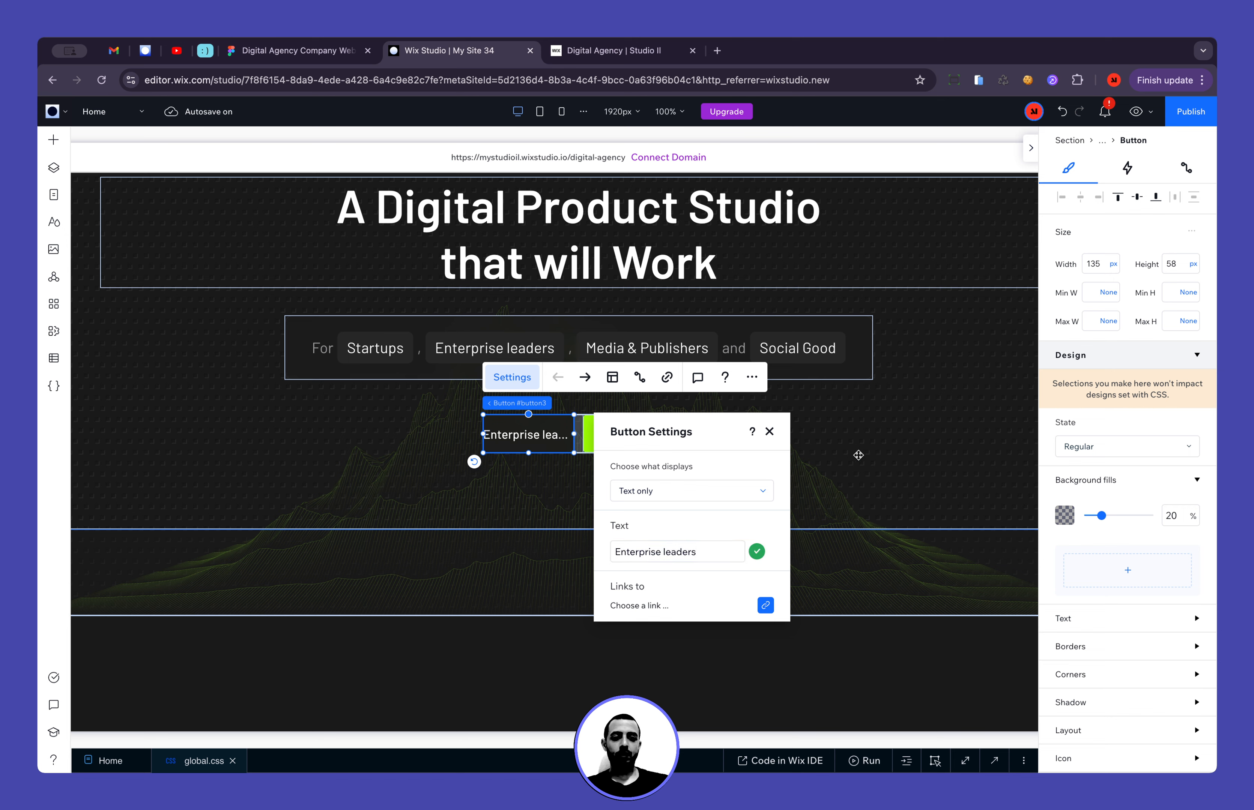
pyautogui.click(858, 455)
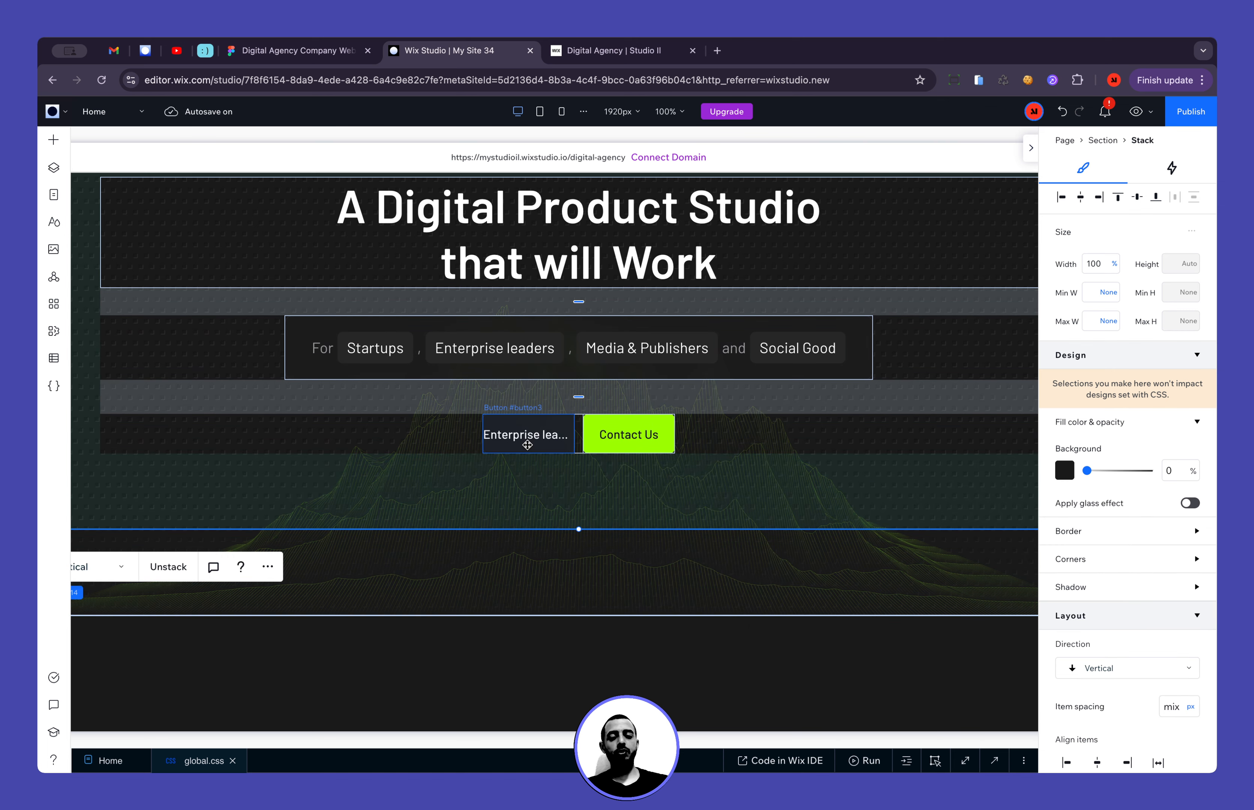
pyautogui.press('super+z')
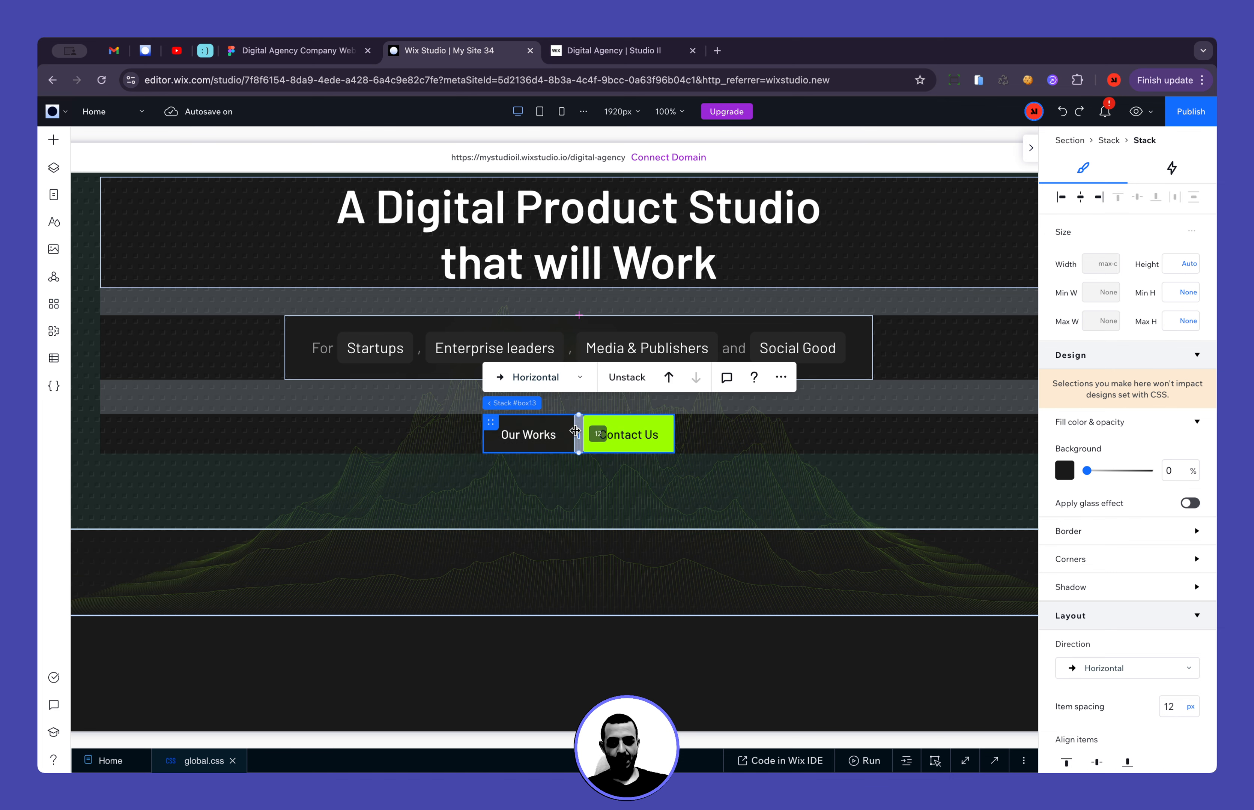
# Unstack the horizontal stack that holds the Our Works and Contact Us buttons
pyautogui.click(539, 441)
pyautogui.rightClick(540, 442)
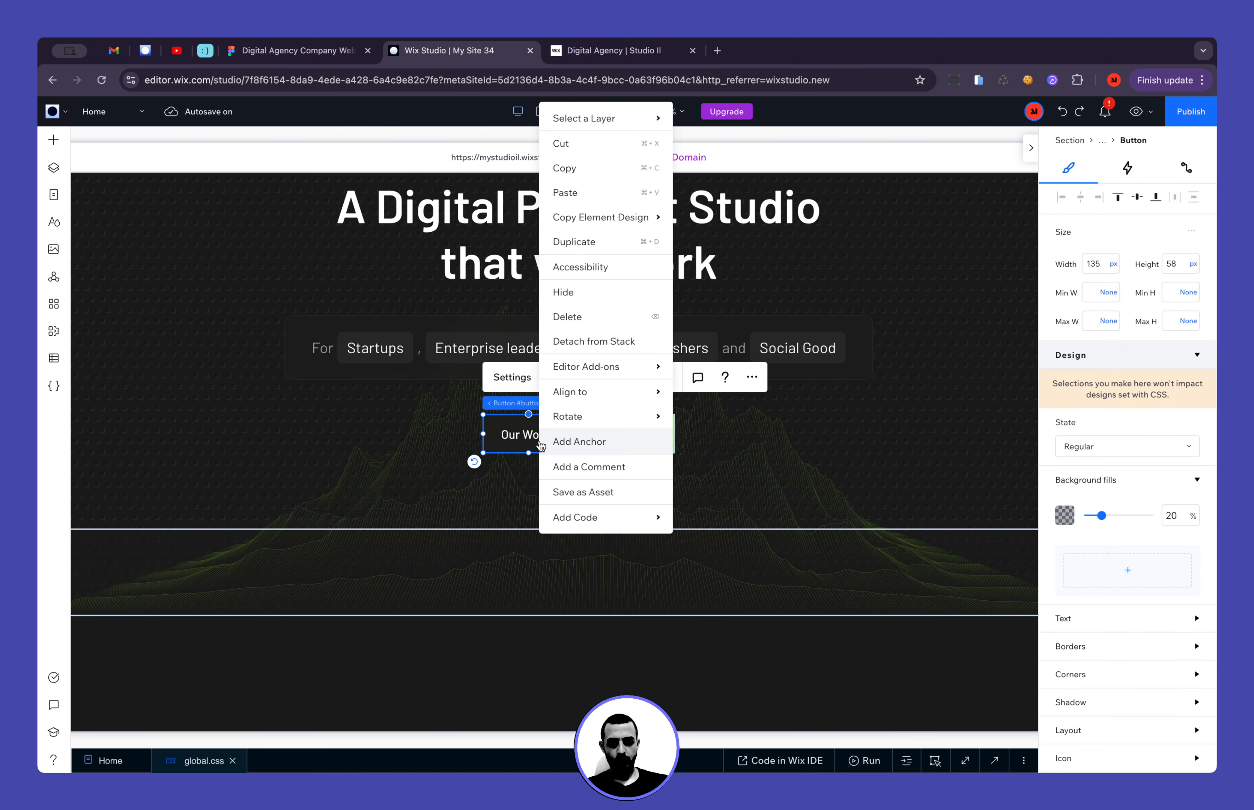
pyautogui.click(533, 441)
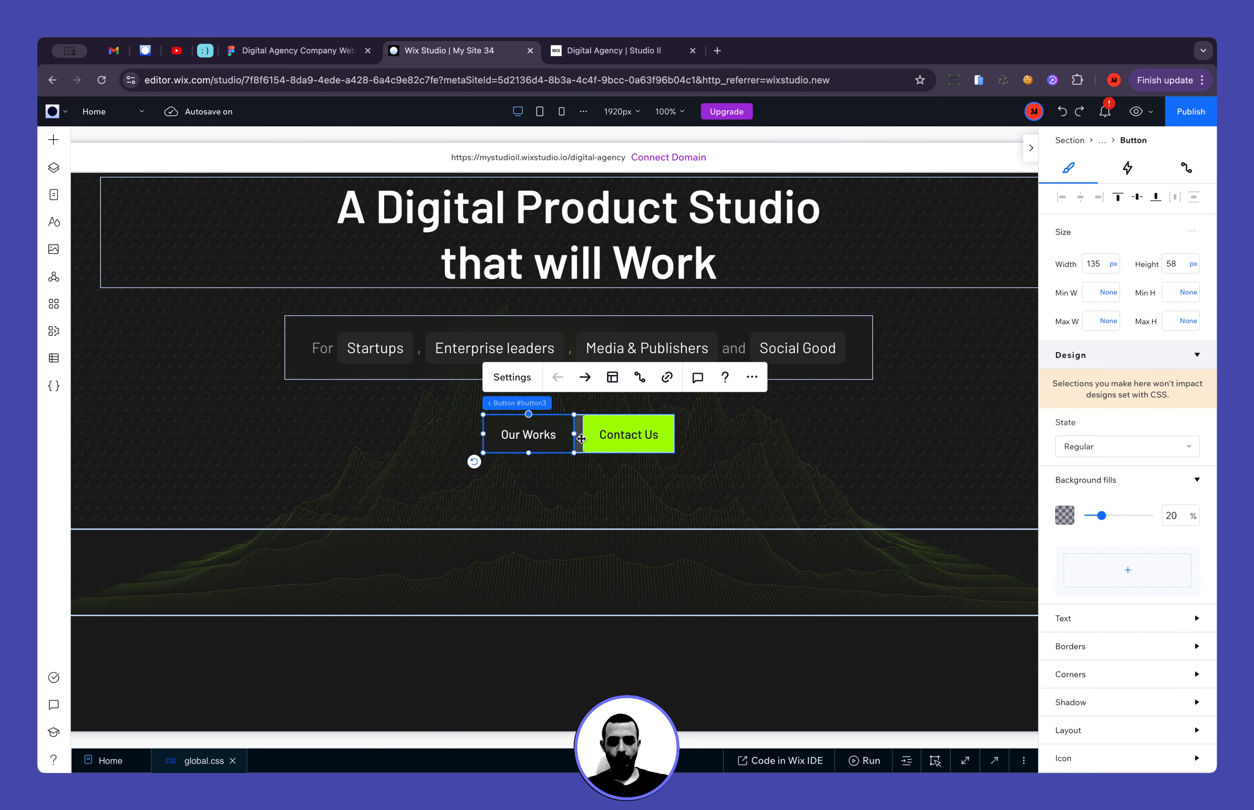
pyautogui.click(578, 435)
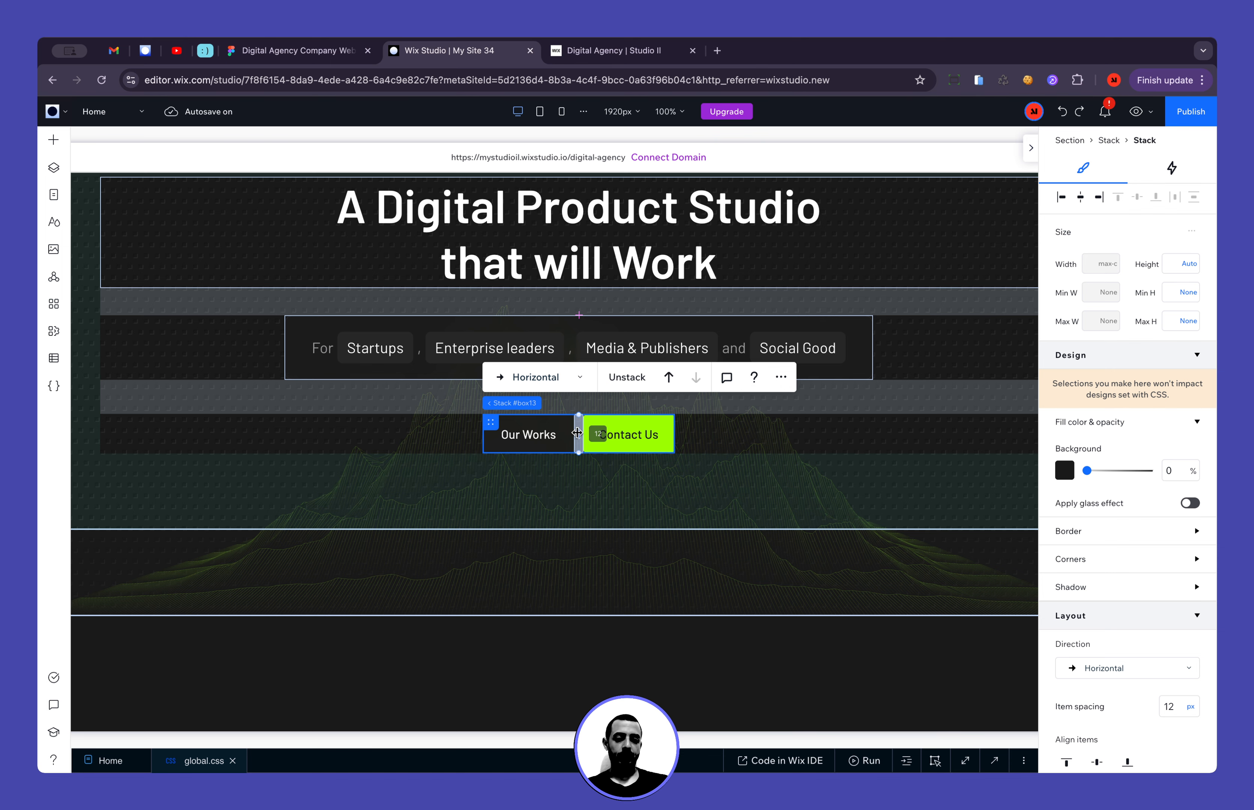
pyautogui.click(617, 386)
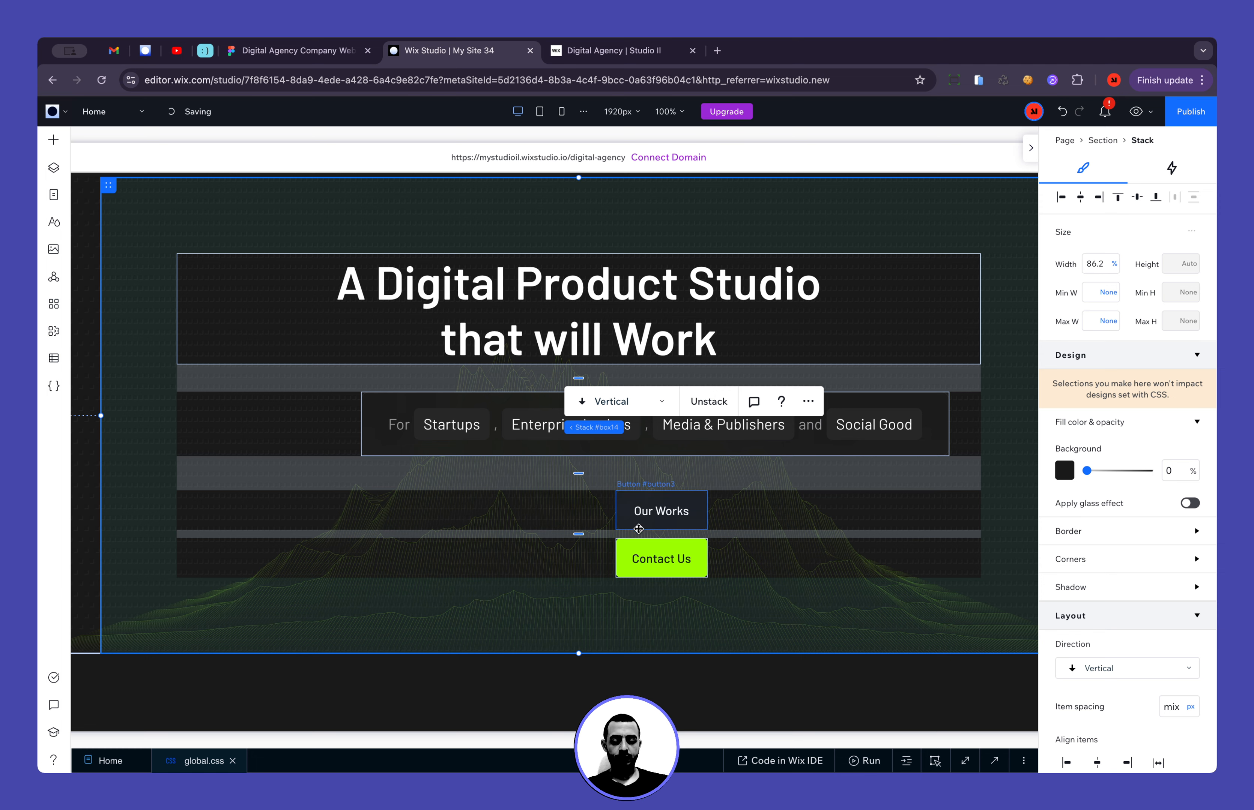
# Show the layers list and move the Our Works button to the left of the Contact Us button's left edge within the vertical Stack
pyautogui.click(646, 518)
pyautogui.rightClick(646, 518)
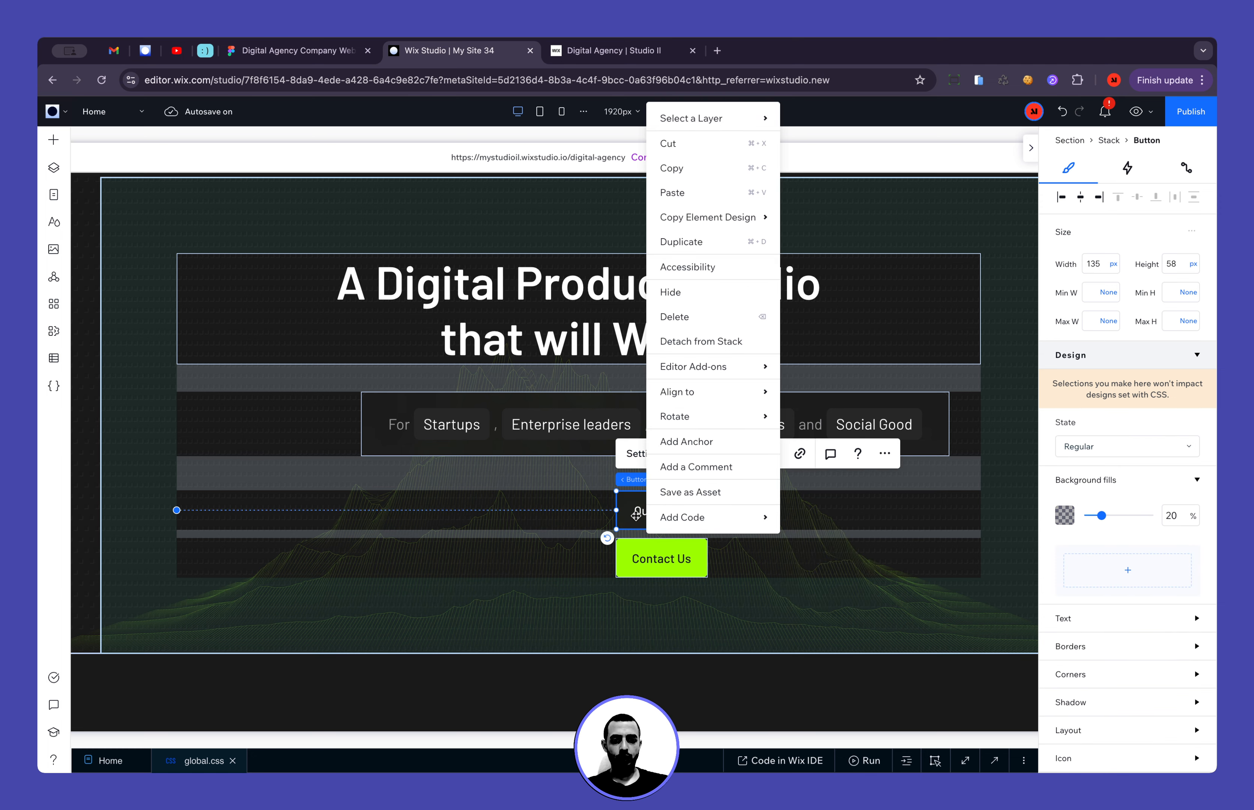
pyautogui.click(636, 516)
pyautogui.scroll(-1, 636, 516)
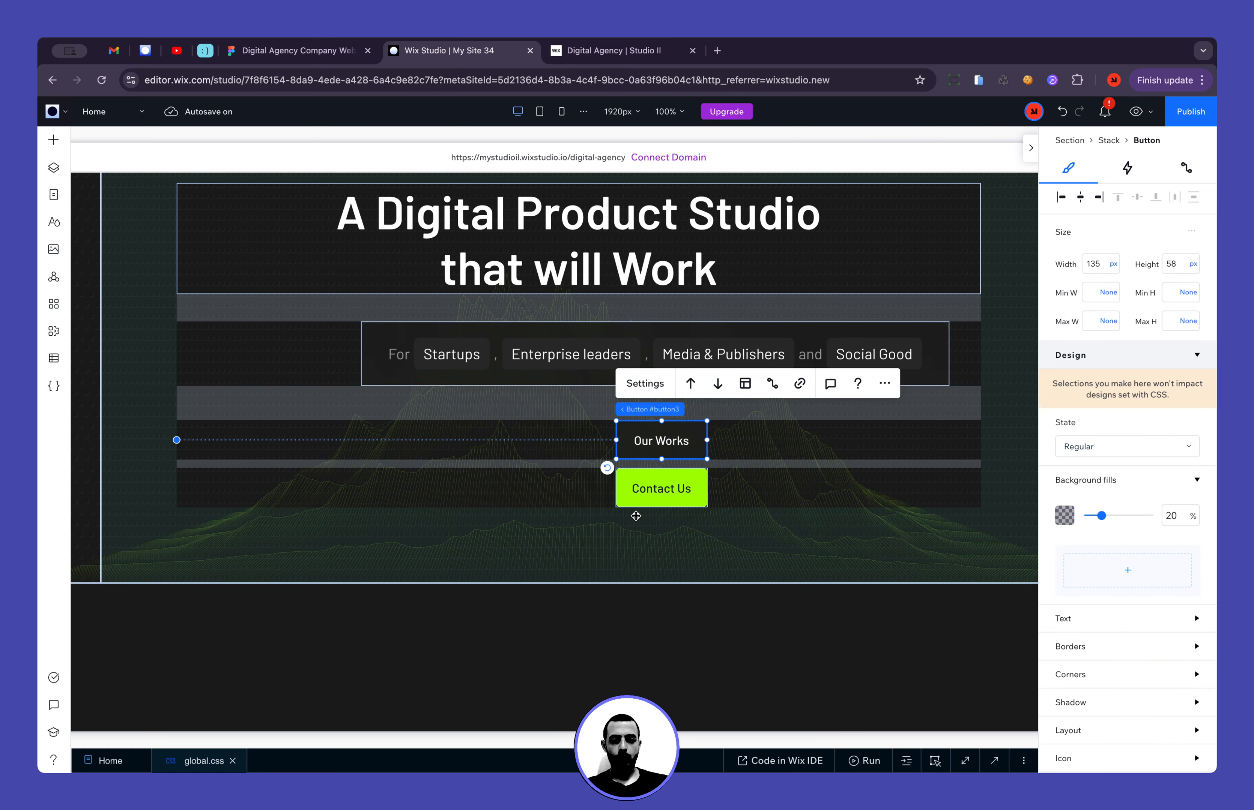
pyautogui.click(52, 170)
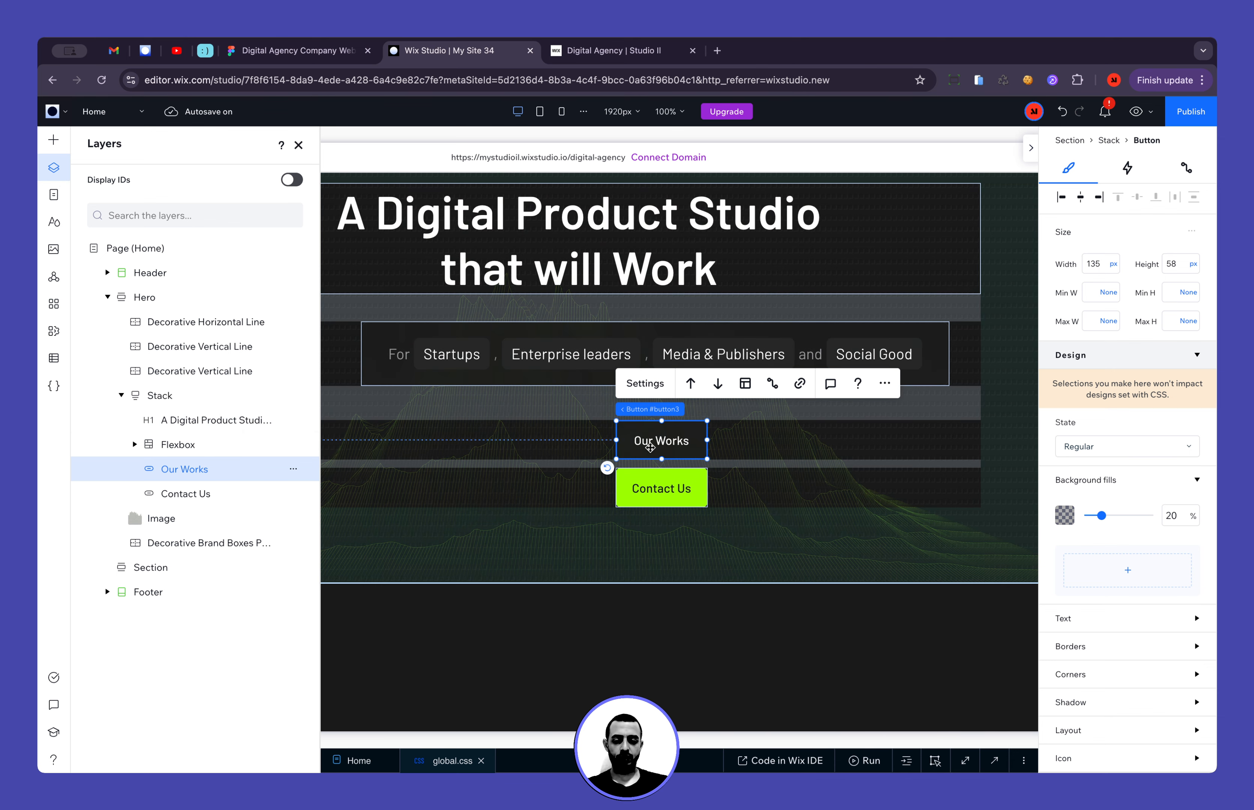
pyautogui.moveTo(649, 447); pyautogui.dragTo(530, 534)
pyautogui.moveTo(593, 490); pyautogui.dragTo(537, 446)
# Detach the Our Works and Contact Us buttons from the vertical Stack so both sit directly in the Hero section
pyautogui.rightClick(537, 443)
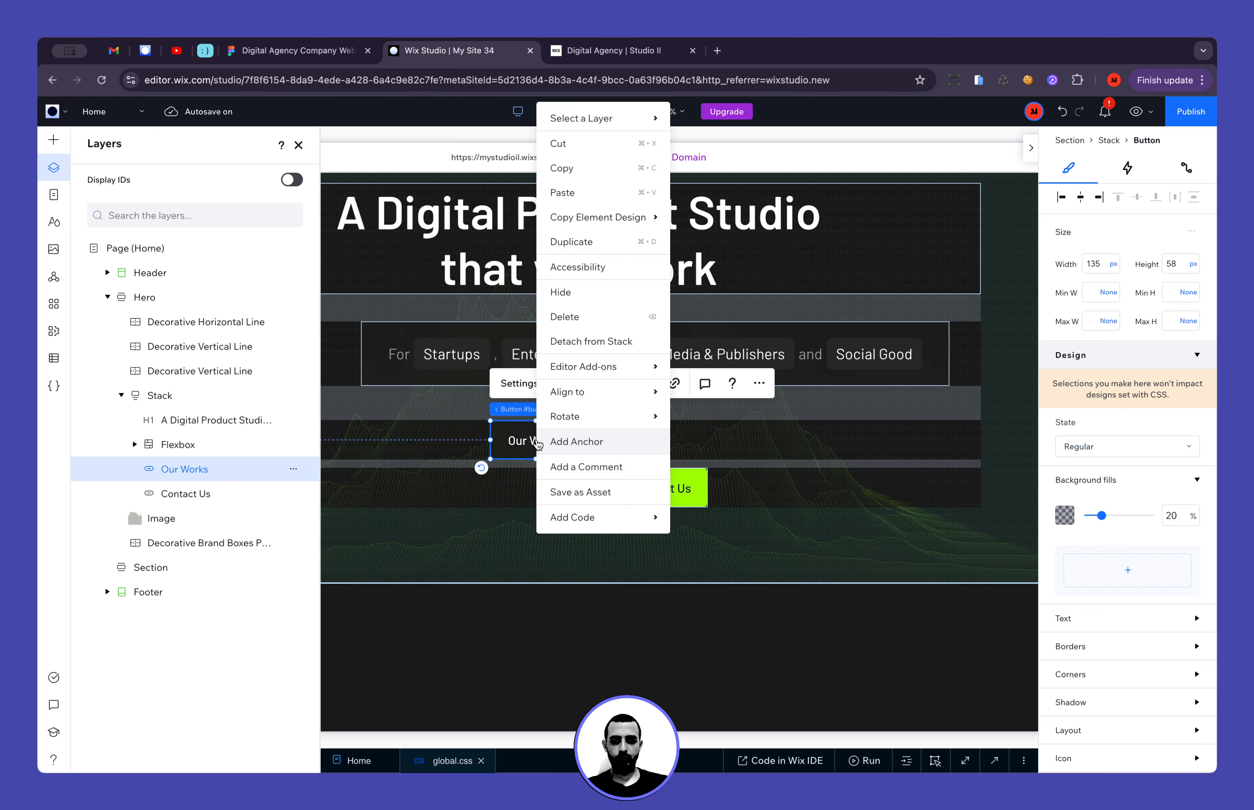
pyautogui.click(590, 342)
pyautogui.rightClick(653, 443)
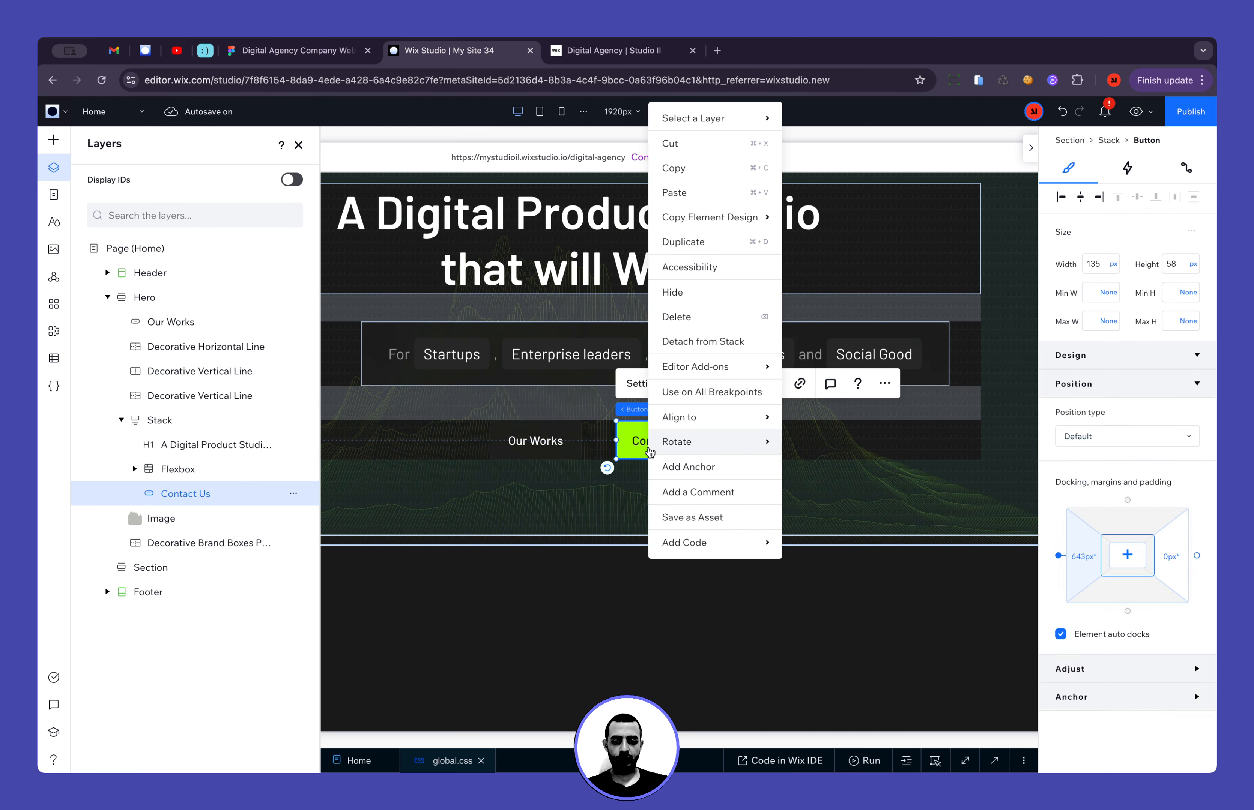
pyautogui.click(702, 345)
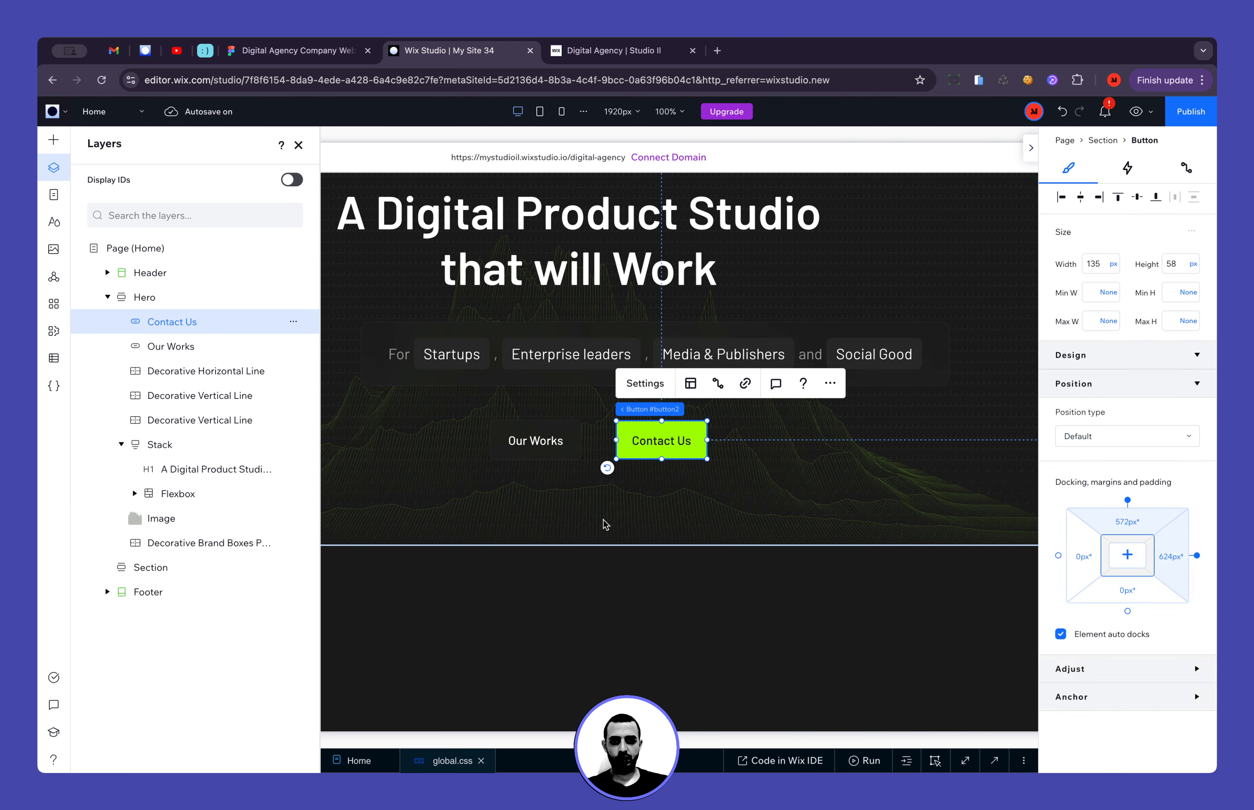
# Place the Our Works button in a container of its own
pyautogui.click(542, 483)
pyautogui.click(527, 448)
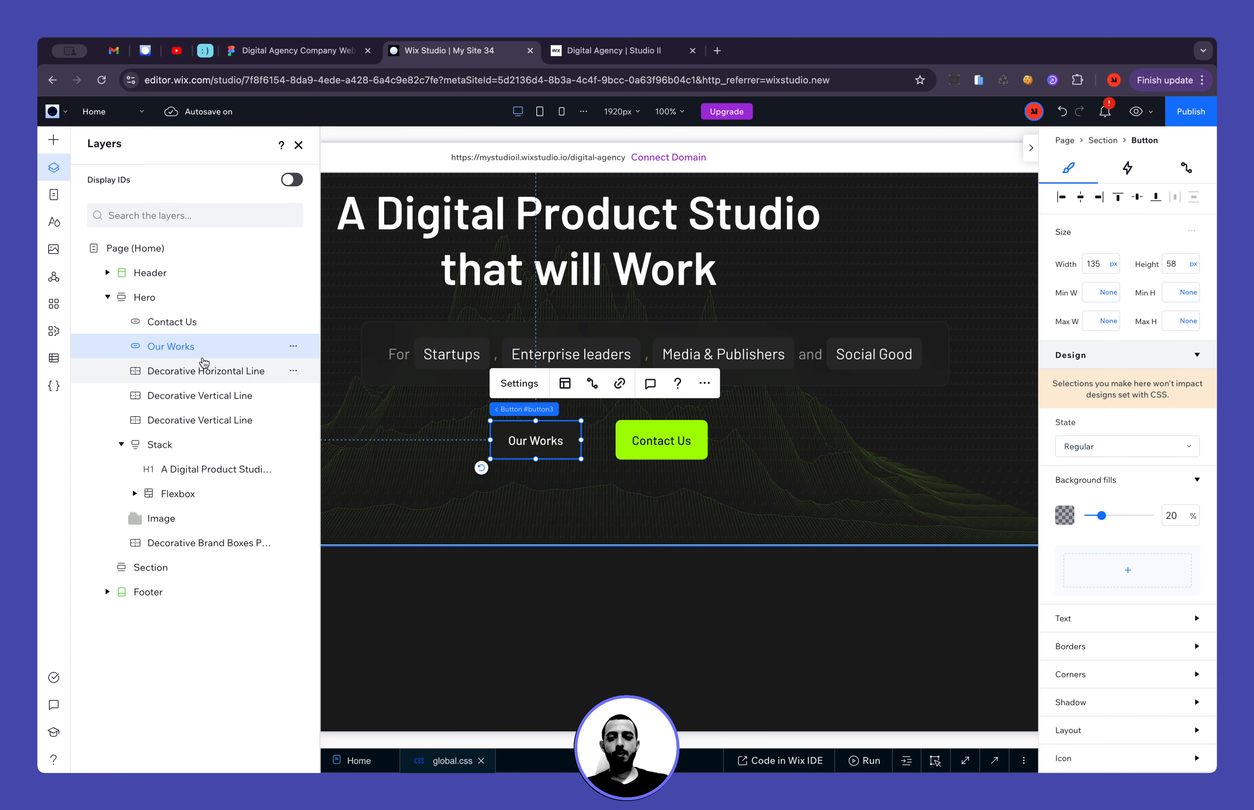
pyautogui.click(297, 348)
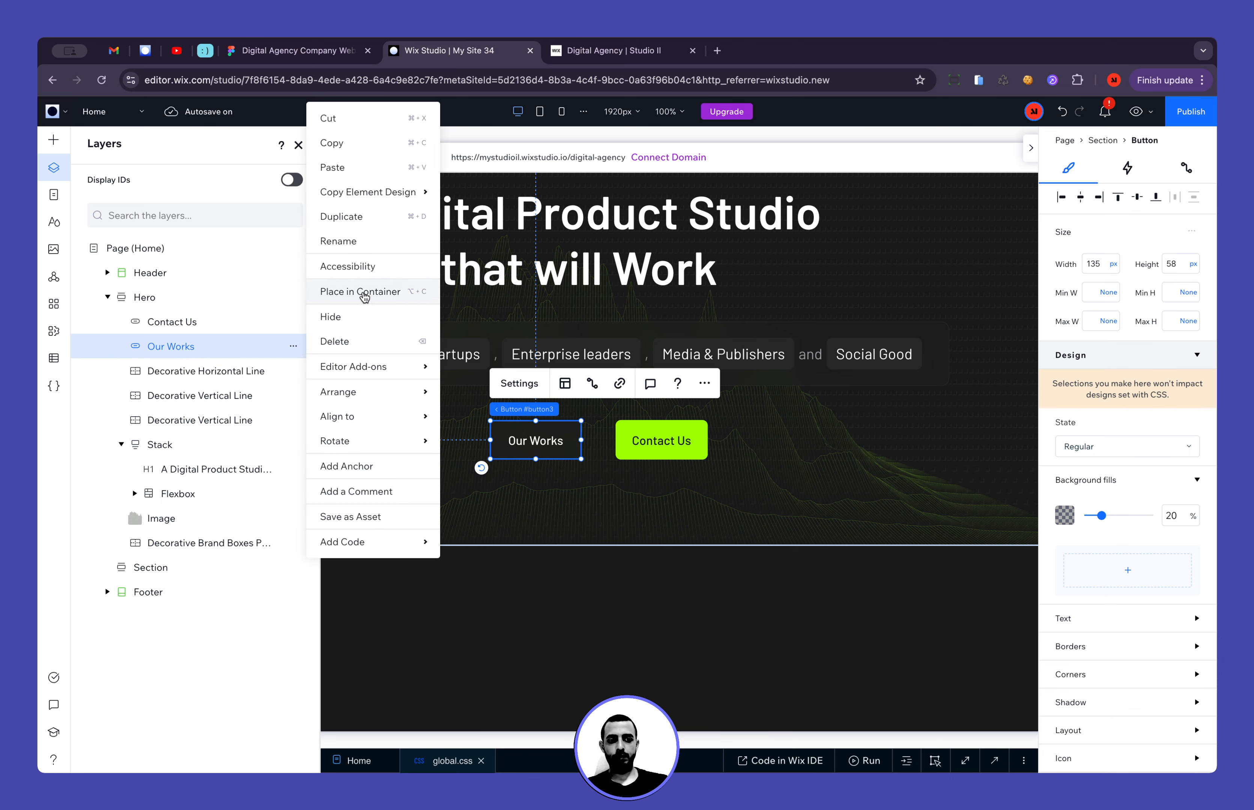
pyautogui.click(1113, 264)
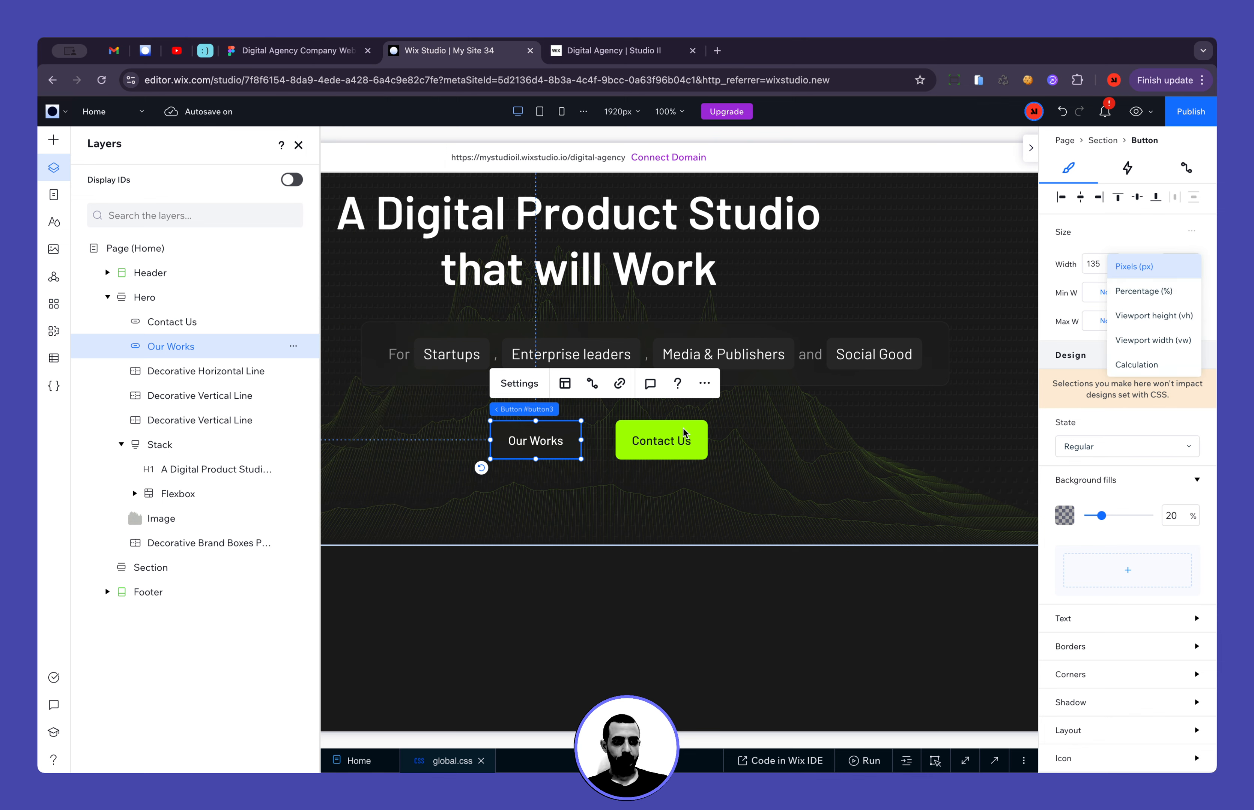
pyautogui.rightClick(498, 457)
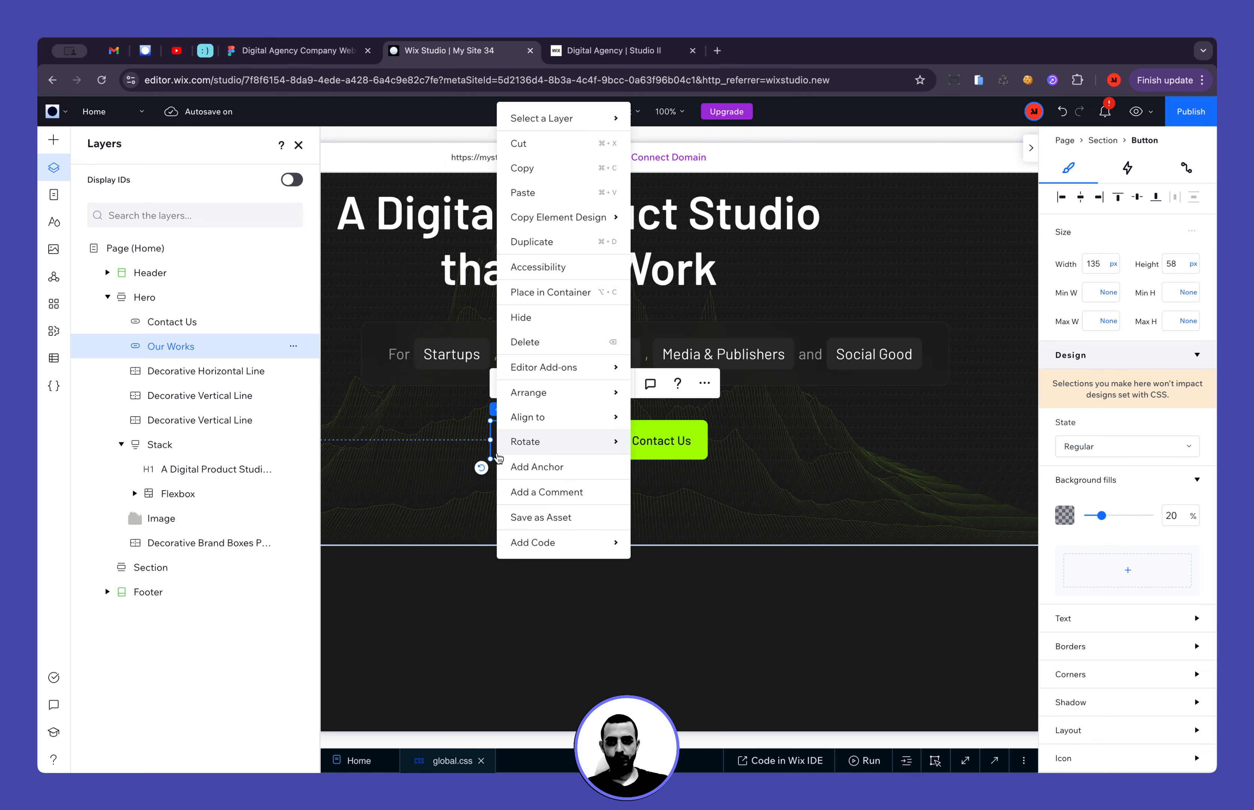
pyautogui.click(550, 293)
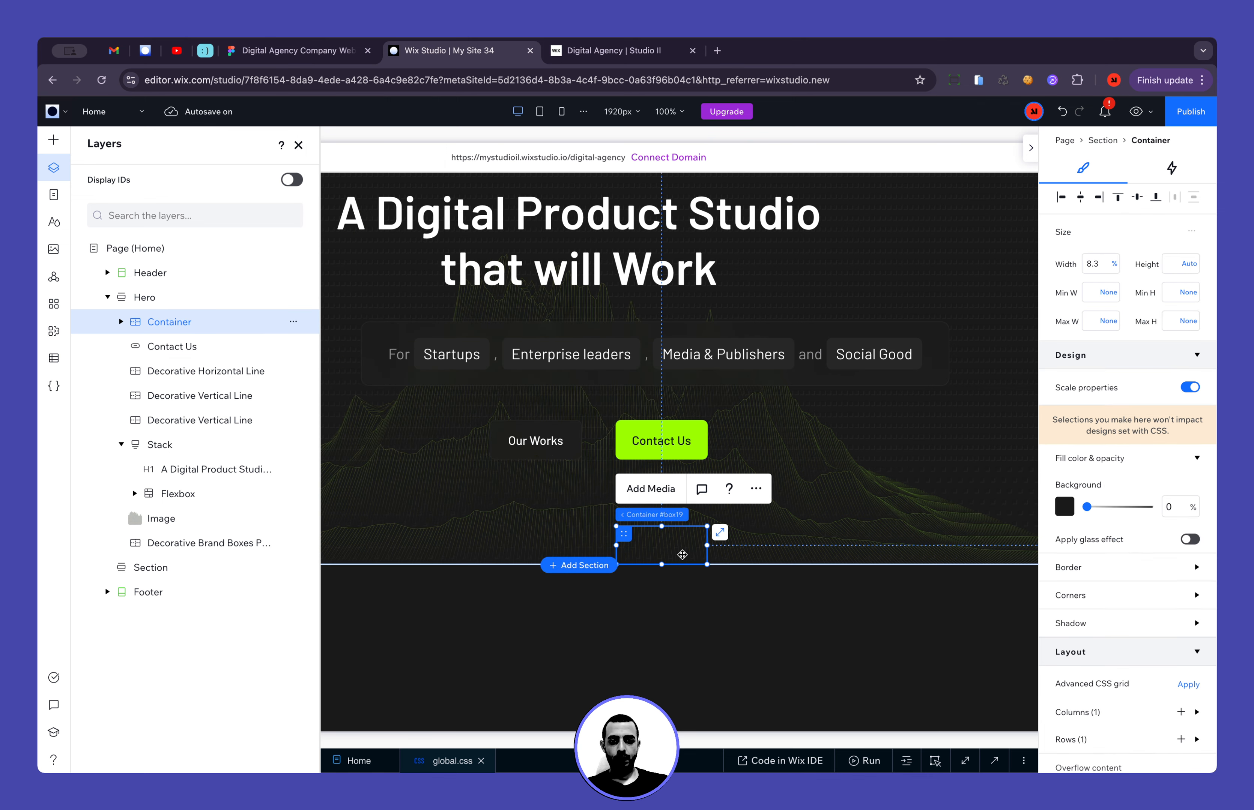
# Dock the Our Works button to the center of its container
pyautogui.scroll(-8, 1127, 527)
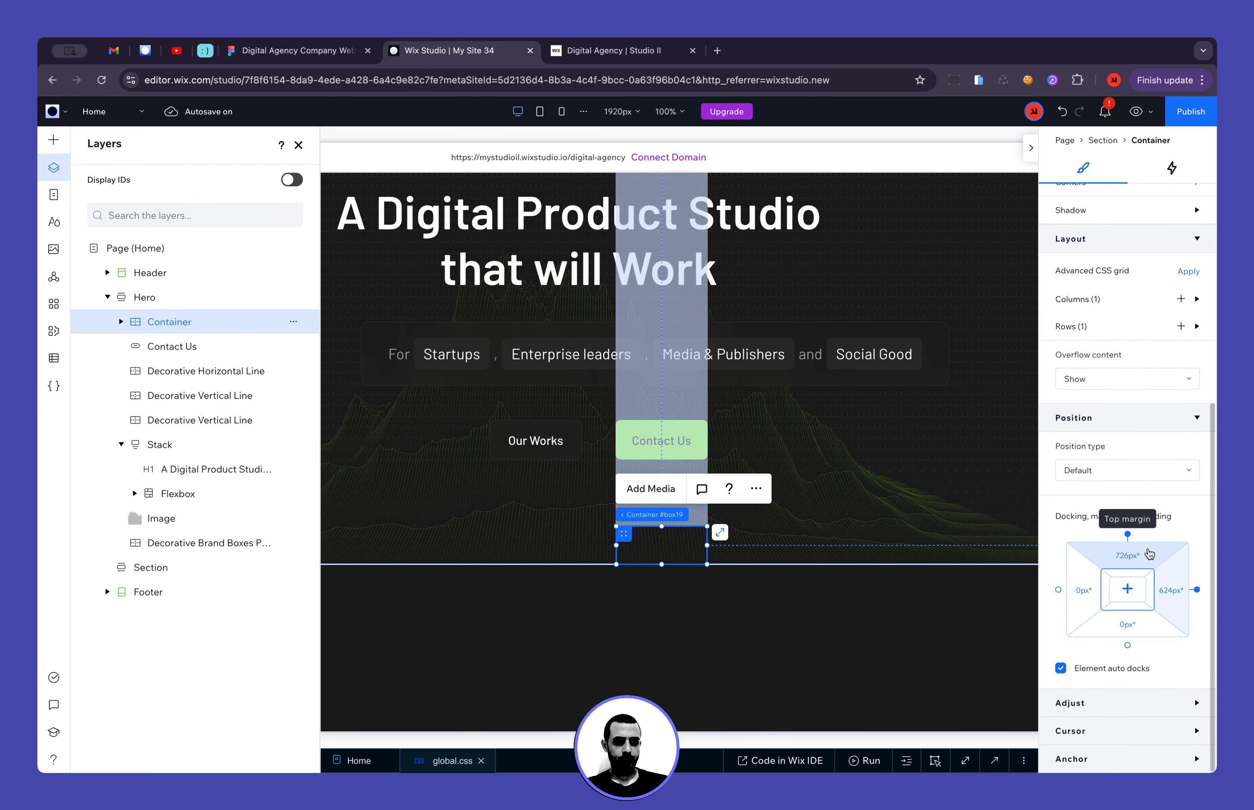
pyautogui.click(121, 321)
pyautogui.click(184, 347)
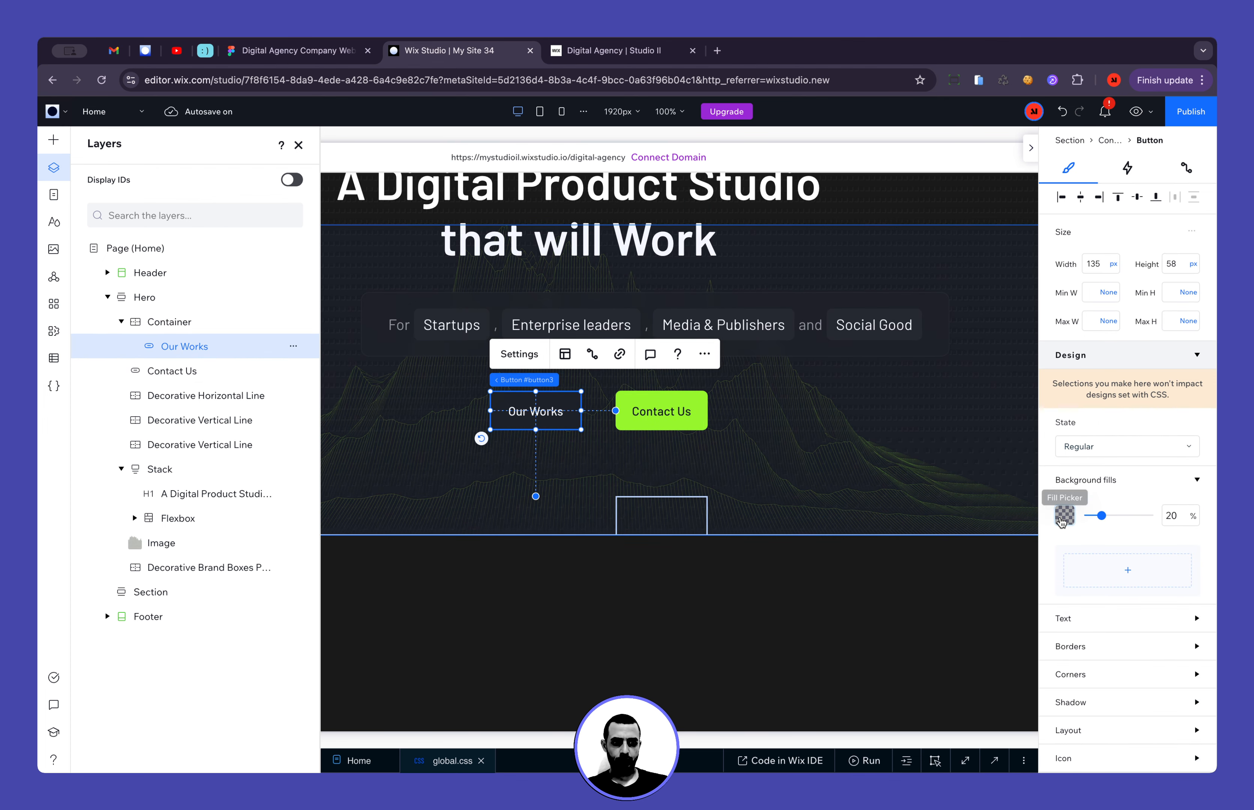
pyautogui.scroll(-5, 1061, 506)
pyautogui.click(1127, 617)
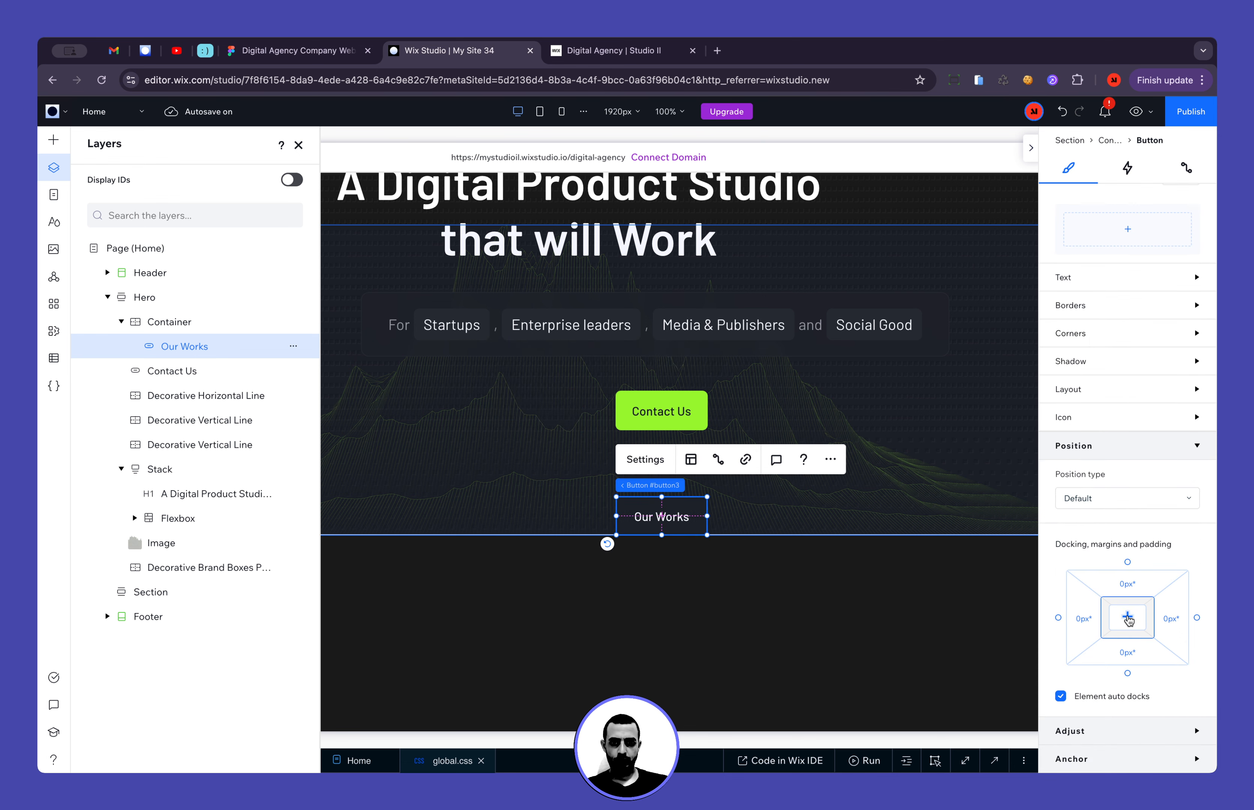
pyautogui.moveTo(691, 482)
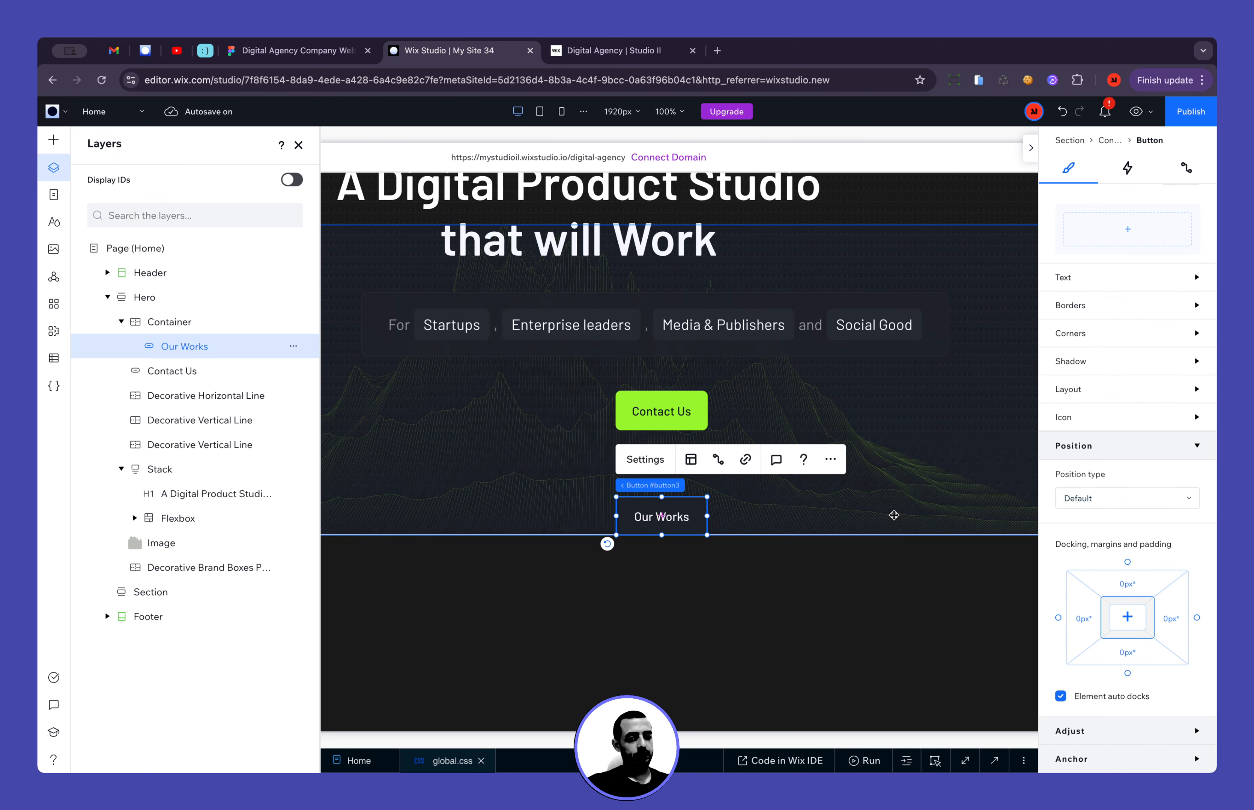
# Set the Our Works button's width to 100% of its container
pyautogui.scroll(6, 1135, 383)
pyautogui.click(1106, 261)
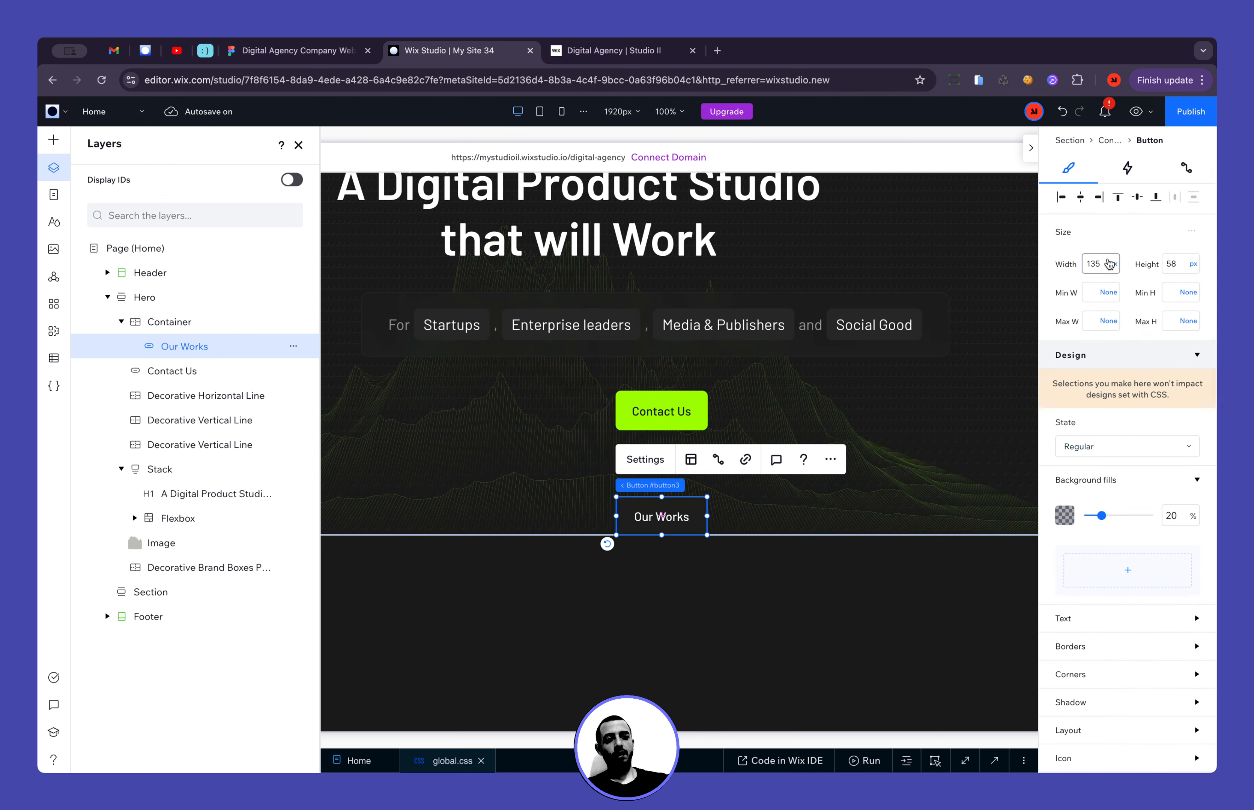
pyautogui.press('Return')
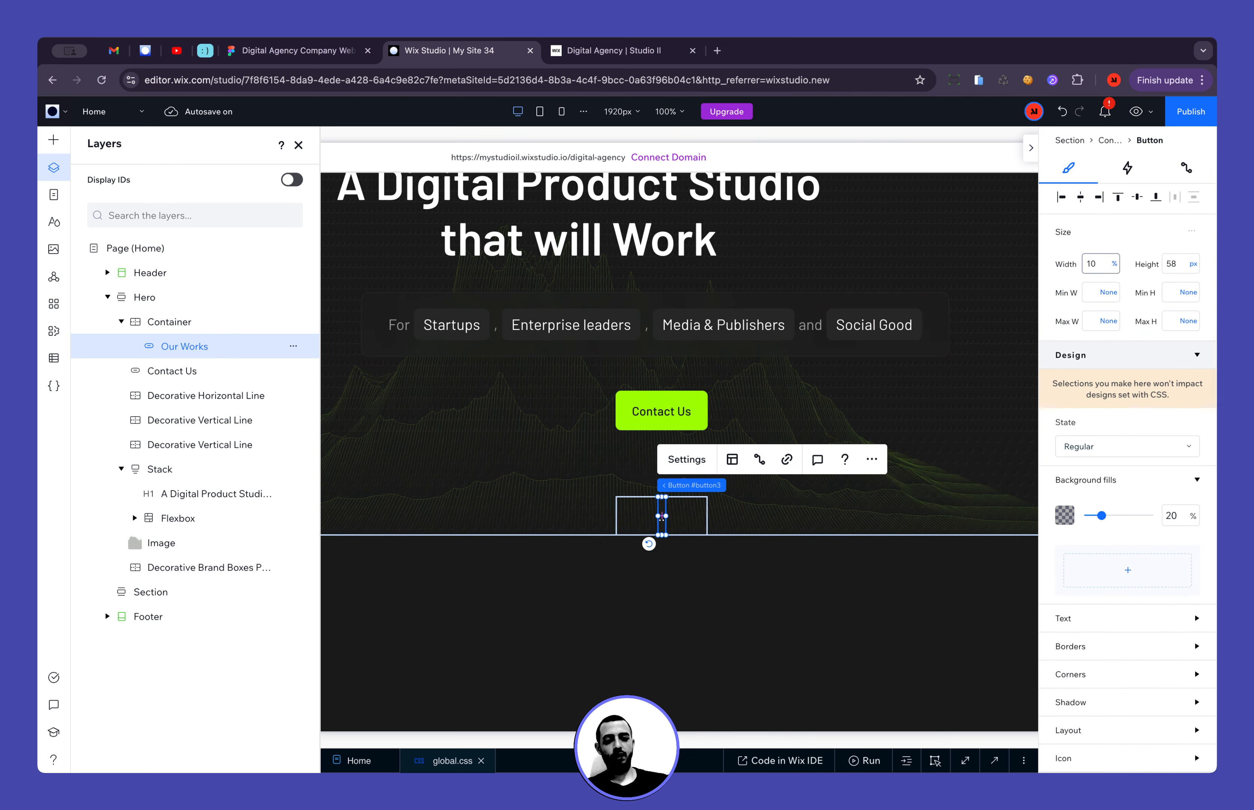
pyautogui.write('0')
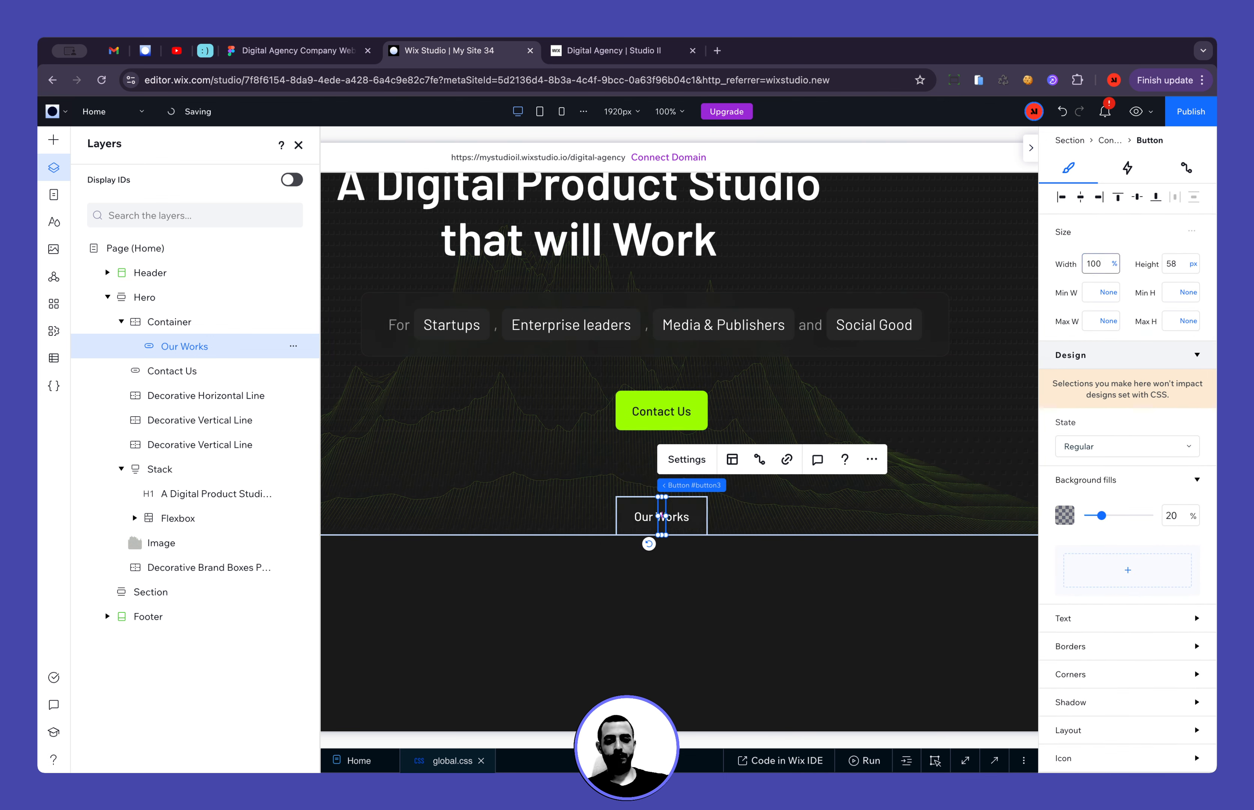
pyautogui.press('Return')
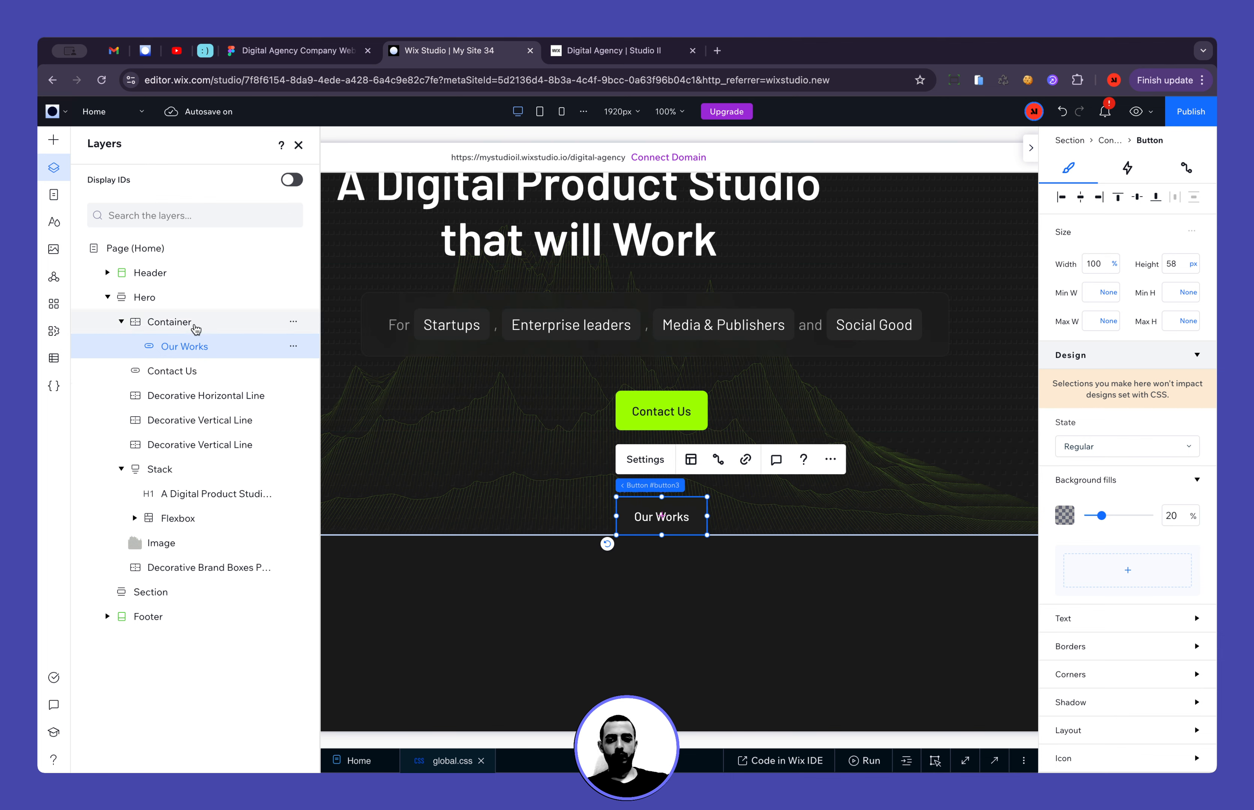
# Rename the container around the Our Works button as "Button Wrapper" and set its width to max-content
pyautogui.click(169, 322)
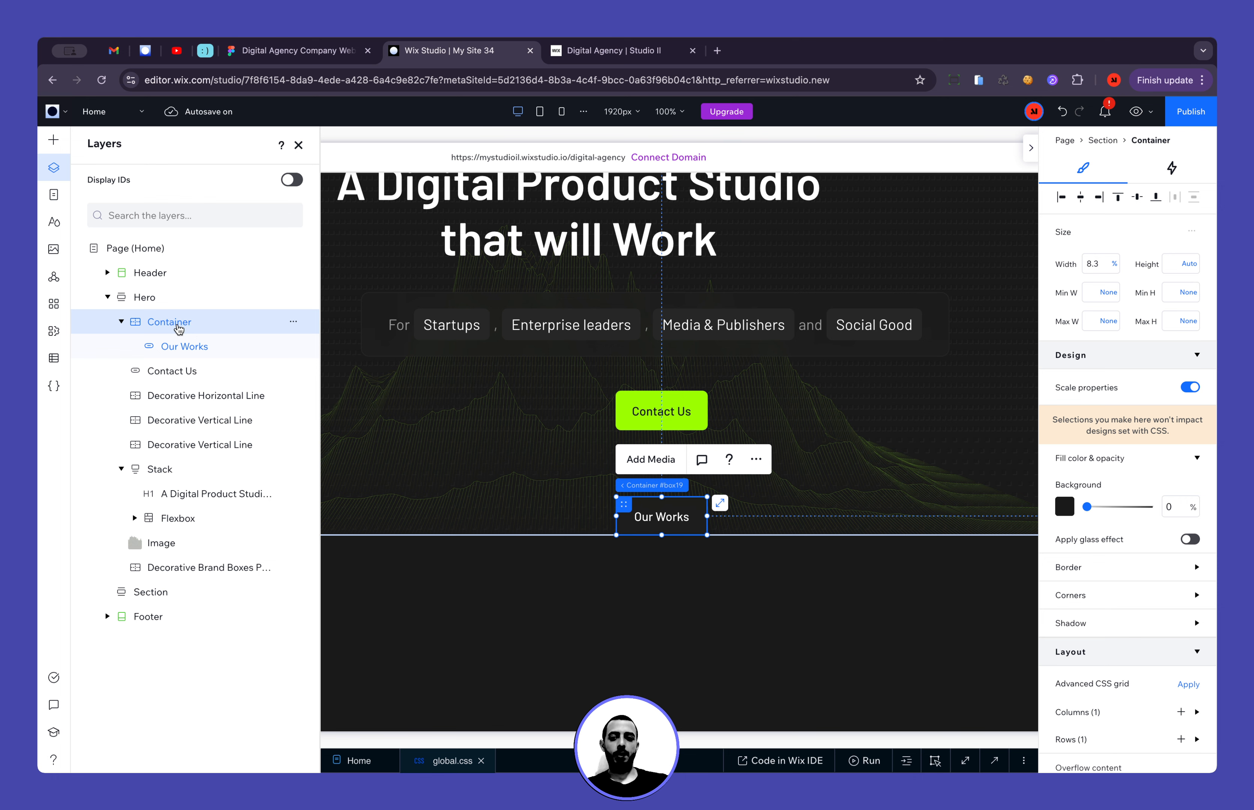
pyautogui.doubleClick(177, 324)
pyautogui.write('Button Wr')
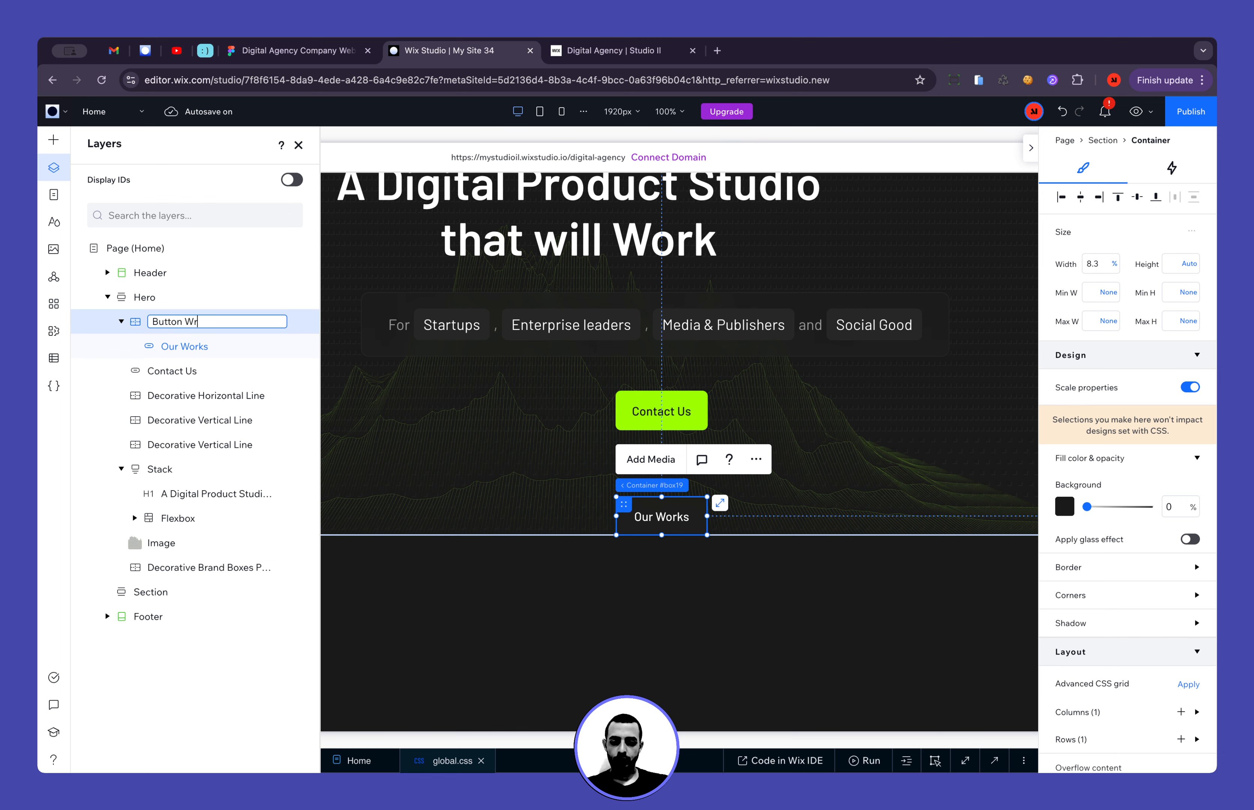
pyautogui.write('apper')
pyautogui.press('Return')
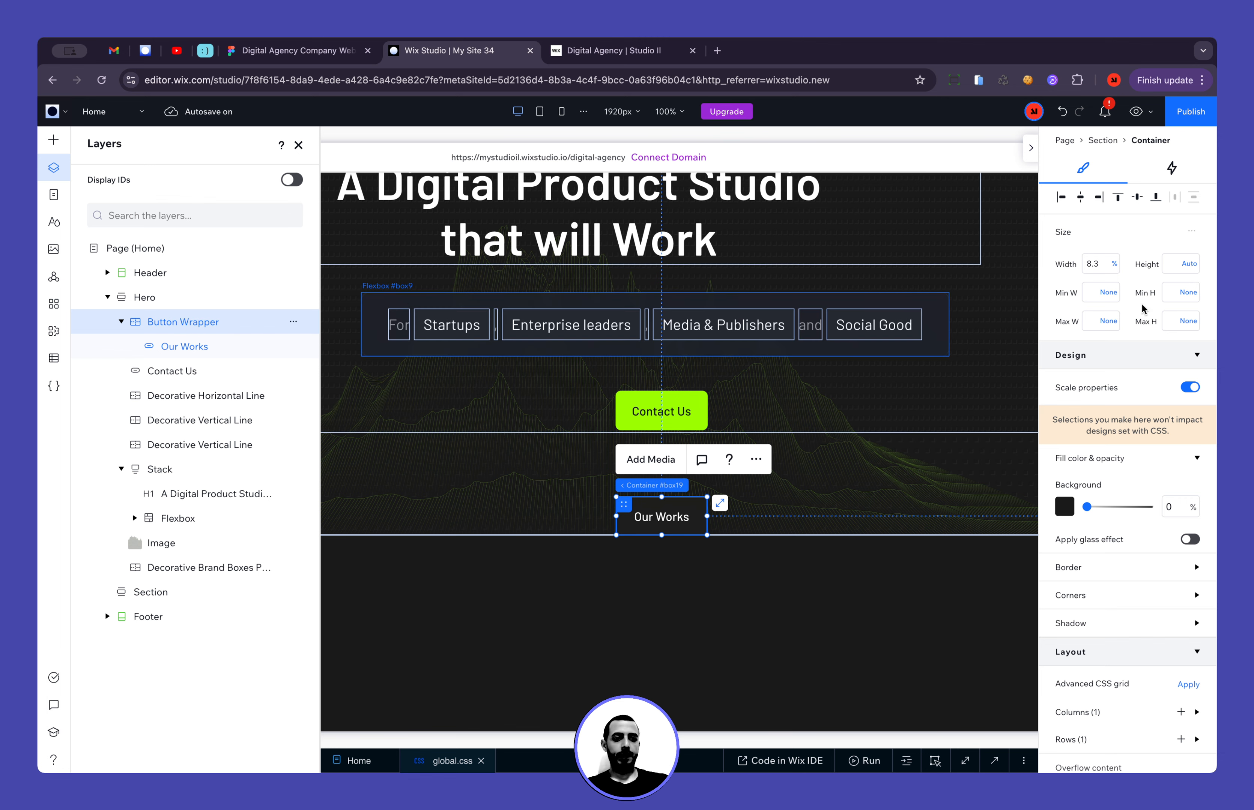
pyautogui.click(1116, 265)
pyautogui.click(1139, 366)
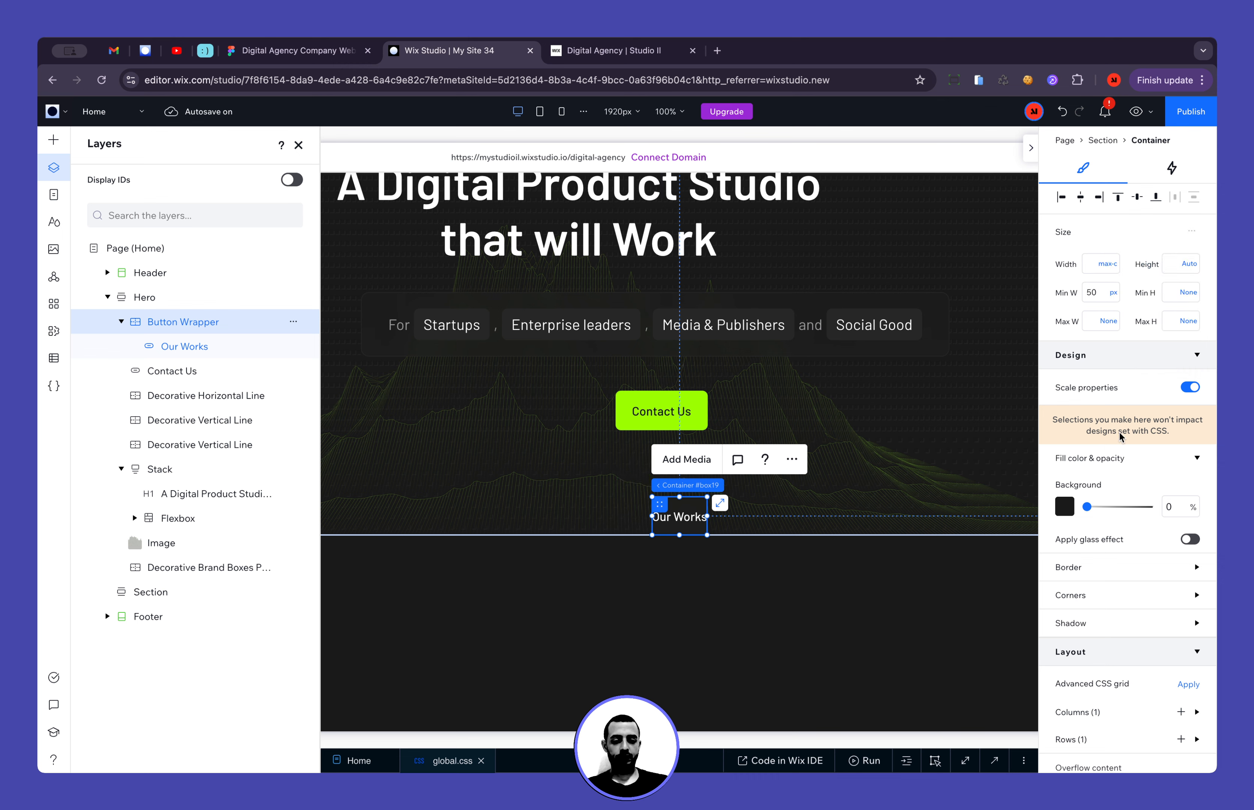
# Try moving the Button Wrapper up and to the left, and open the "Enterprise leaders" text for editing
pyautogui.moveTo(658, 505); pyautogui.dragTo(580, 482)
pyautogui.click(558, 325)
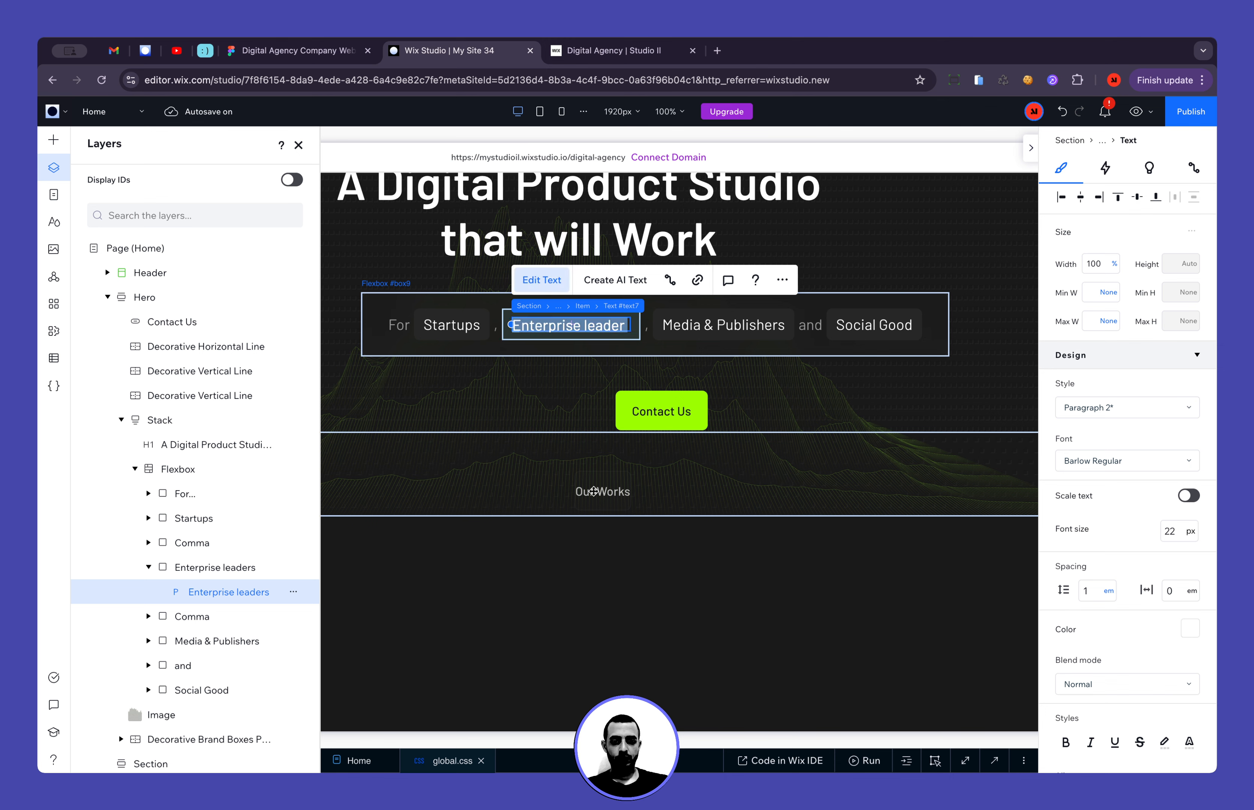
pyautogui.click(605, 491)
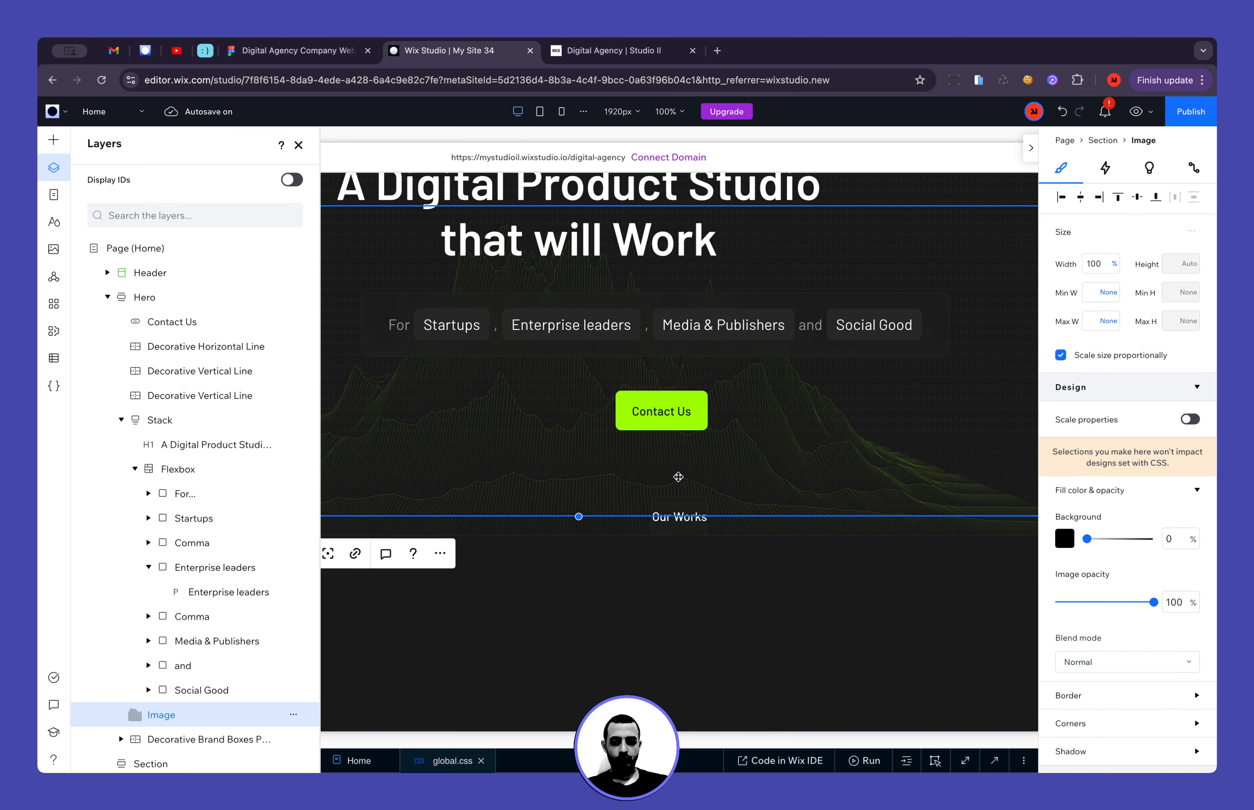
pyautogui.click(679, 516)
pyautogui.click(681, 460)
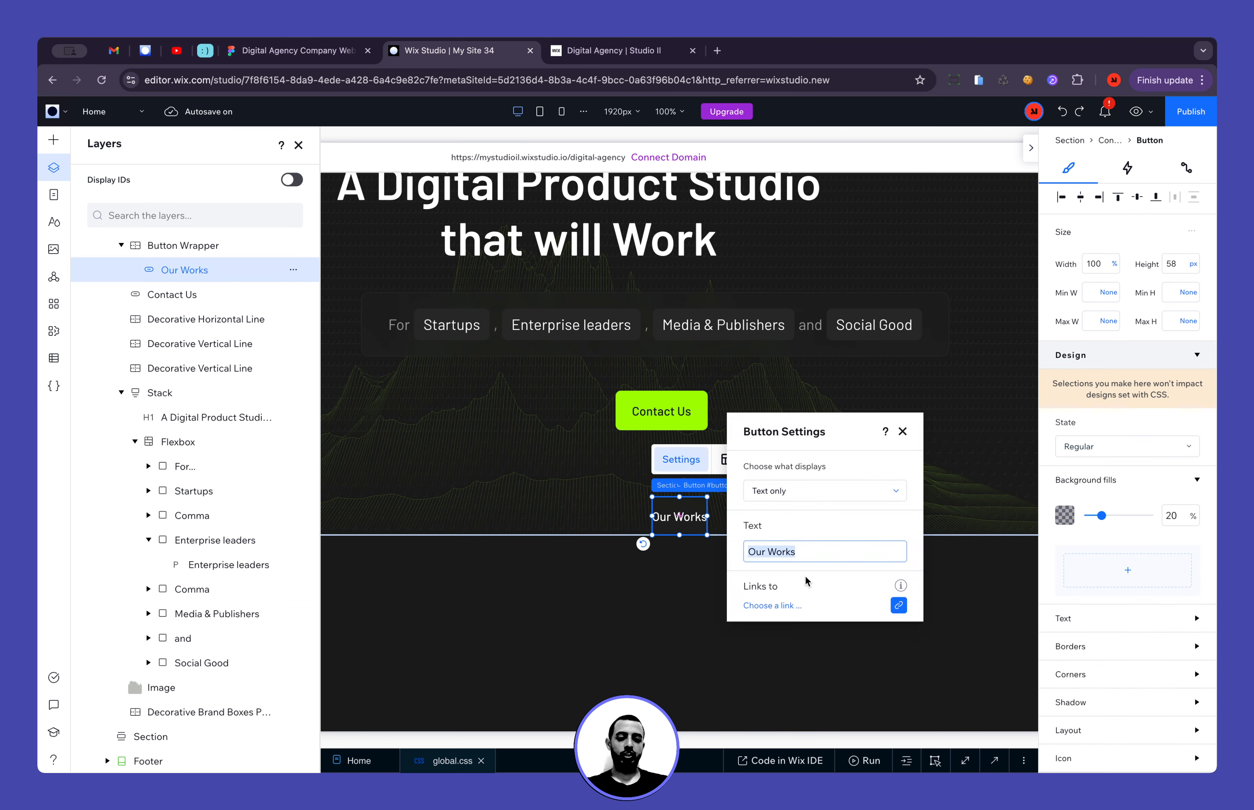
pyautogui.click(902, 433)
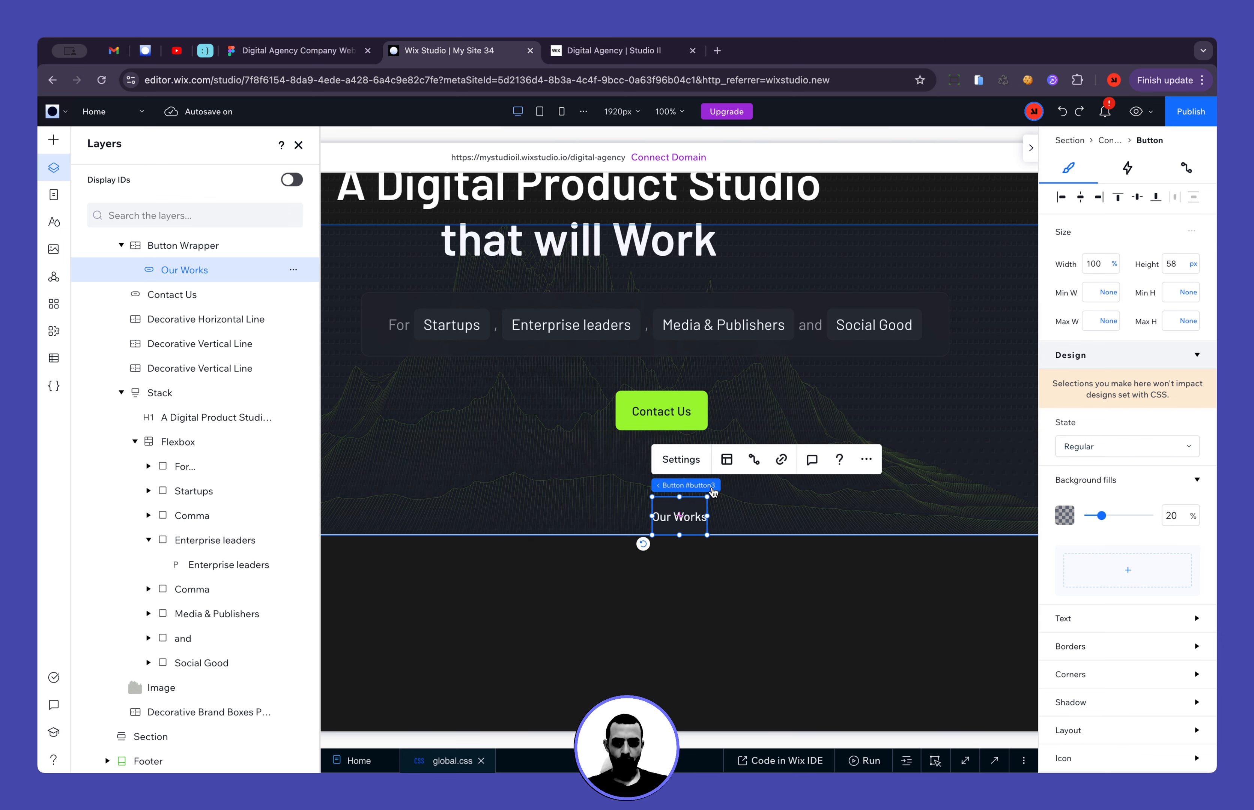
# Try a #9EFF00 background fill and the text "Enterprise leaders" on the Our Works button, and undo both changes
pyautogui.click(1065, 515)
pyautogui.click(1134, 572)
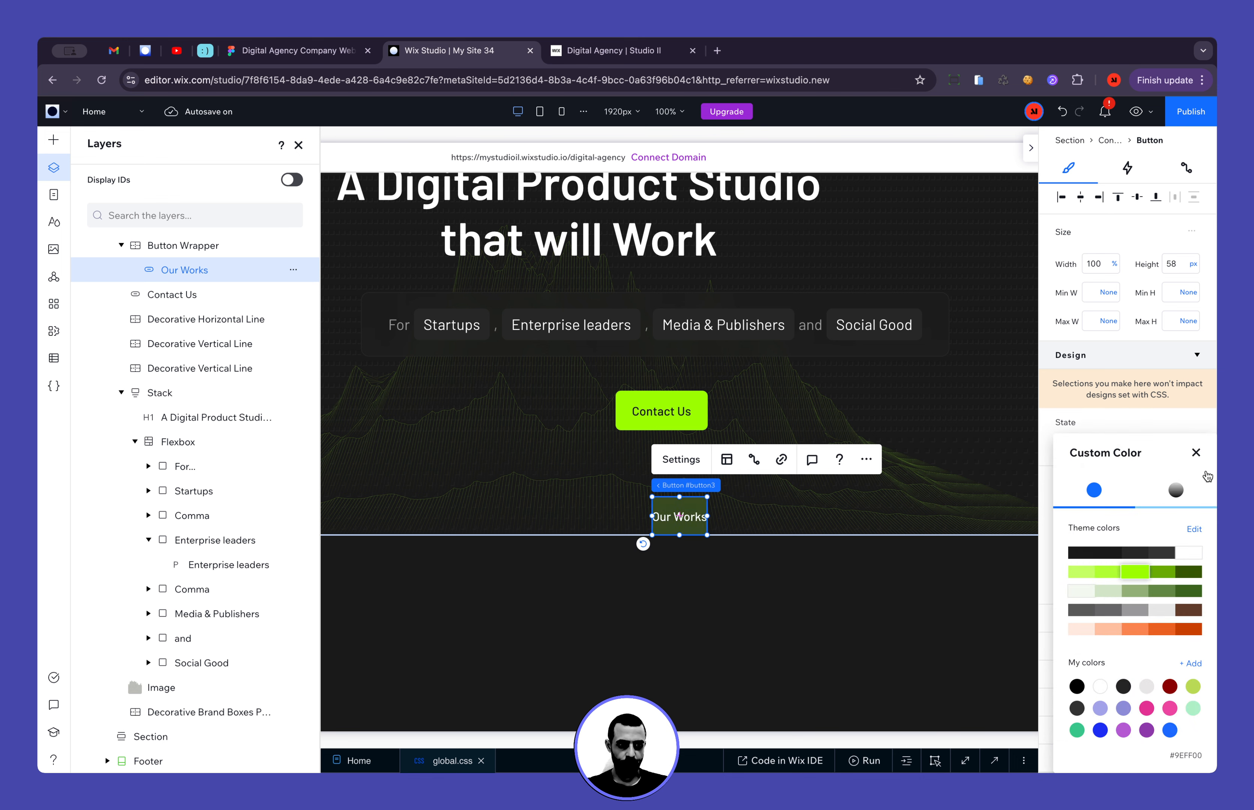
pyautogui.click(1196, 452)
pyautogui.click(681, 459)
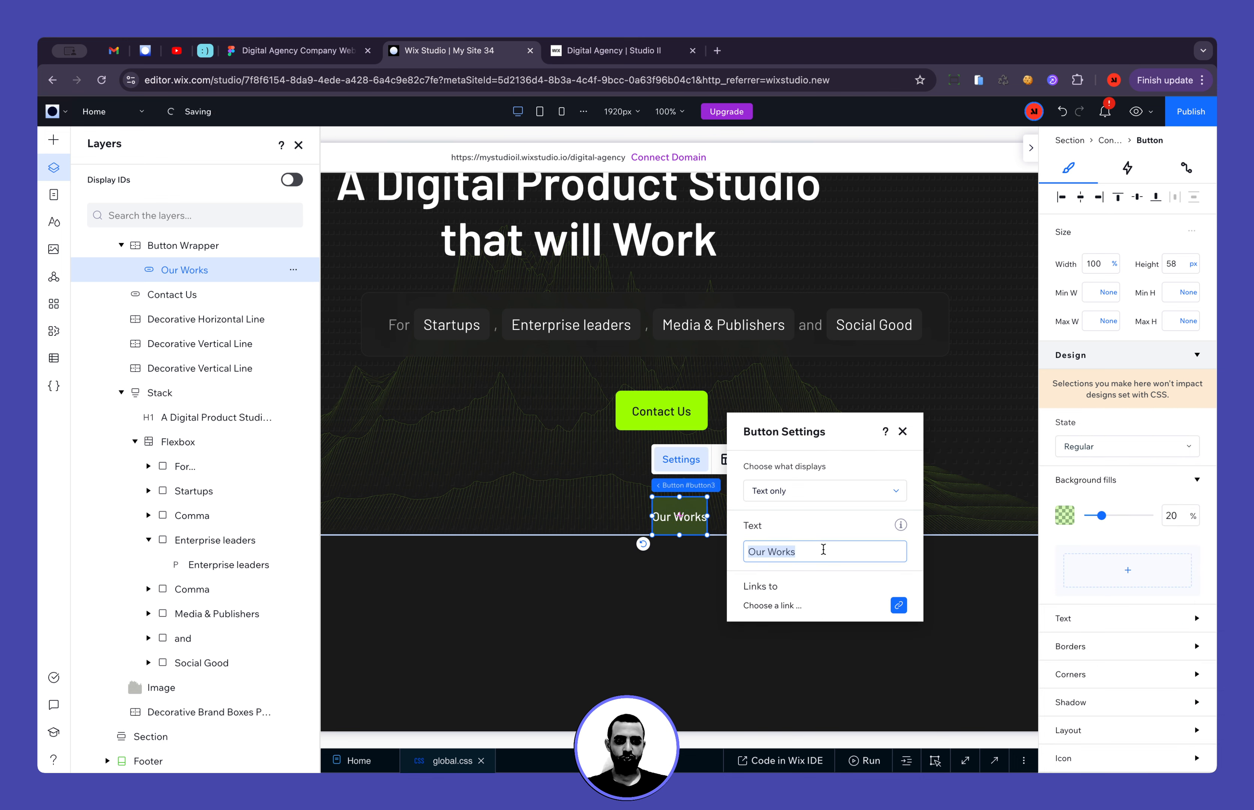
pyautogui.write('Enterprise leaders')
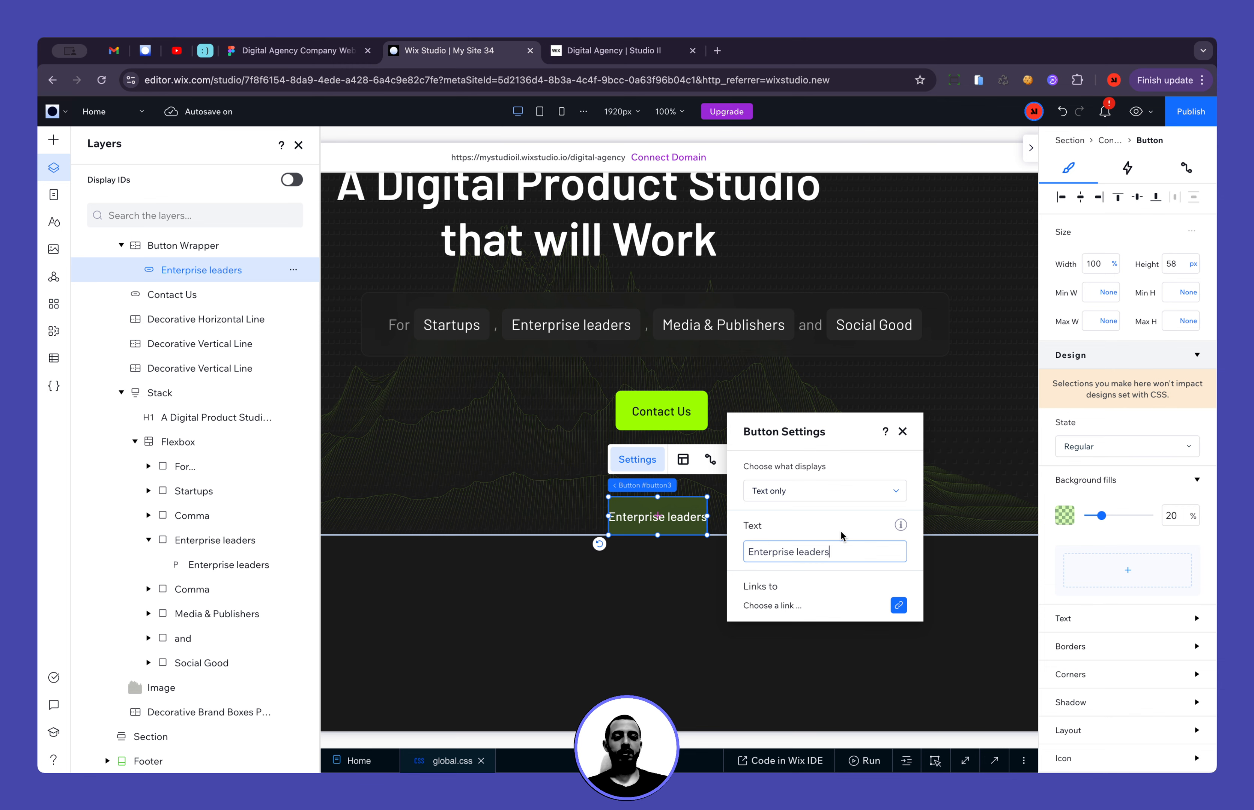
pyautogui.click(558, 505)
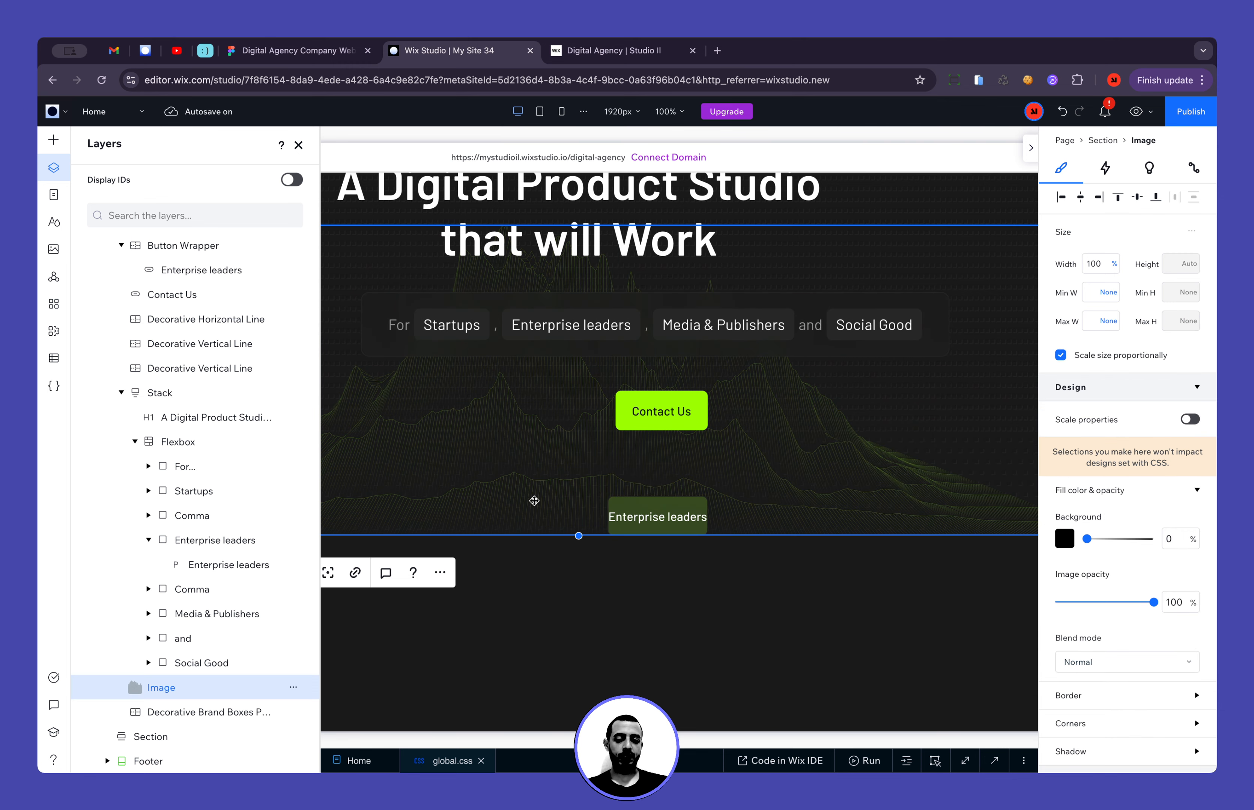
pyautogui.press('super+z')
pyautogui.click(676, 519)
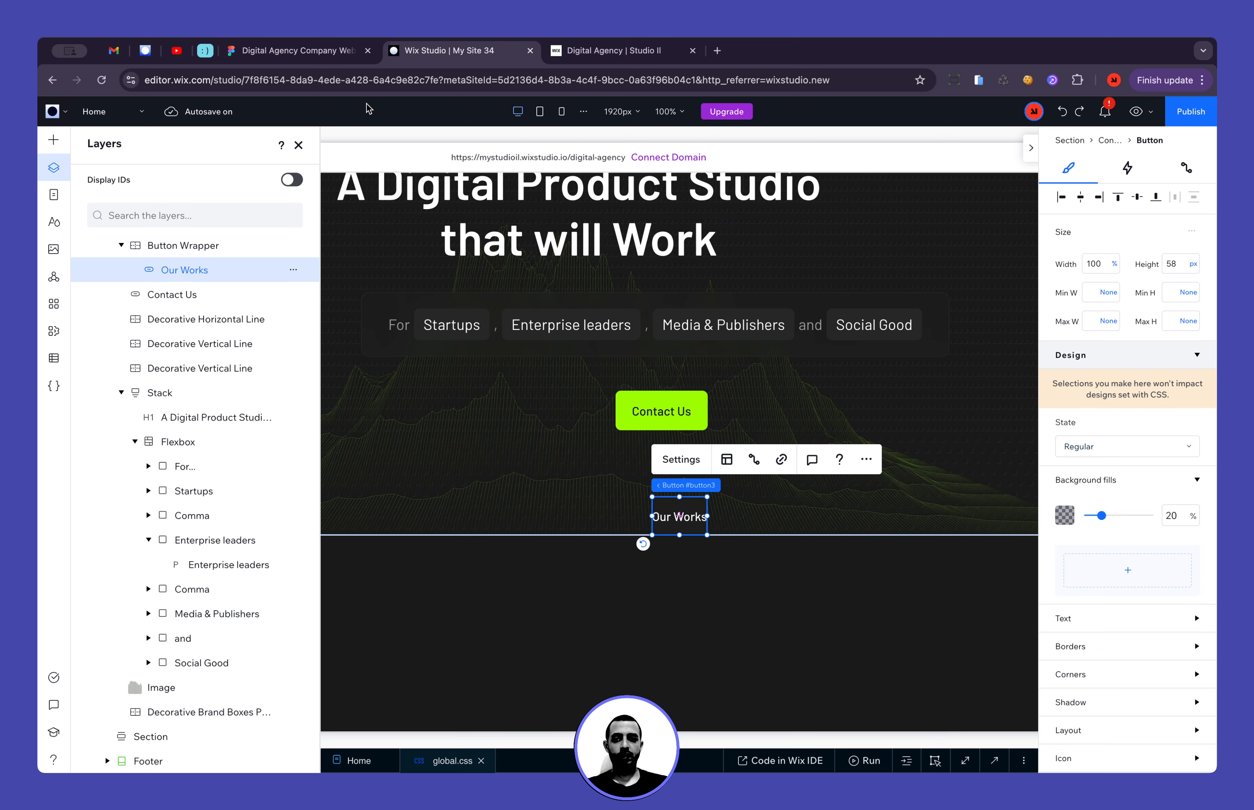
# Switch to the Figma design and check the horizontal padding of the Our Works button
pyautogui.click(326, 53)
pyautogui.scroll(10, 555, 315)
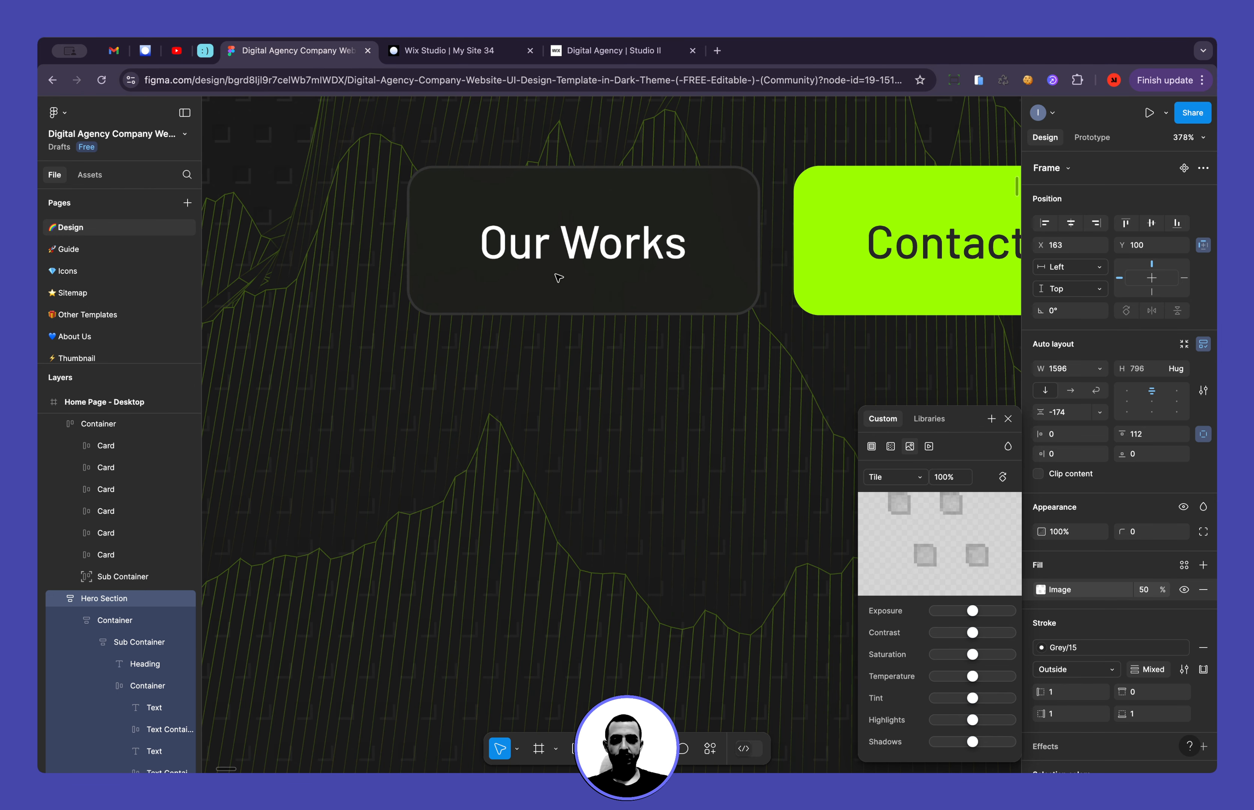
pyautogui.press('Escape')
pyautogui.press('Escape')
pyautogui.keyDown('super'); pyautogui.click(511, 257); pyautogui.keyUp('super')
pyautogui.keyDown('super'); pyautogui.click(440, 251); pyautogui.keyUp('super')
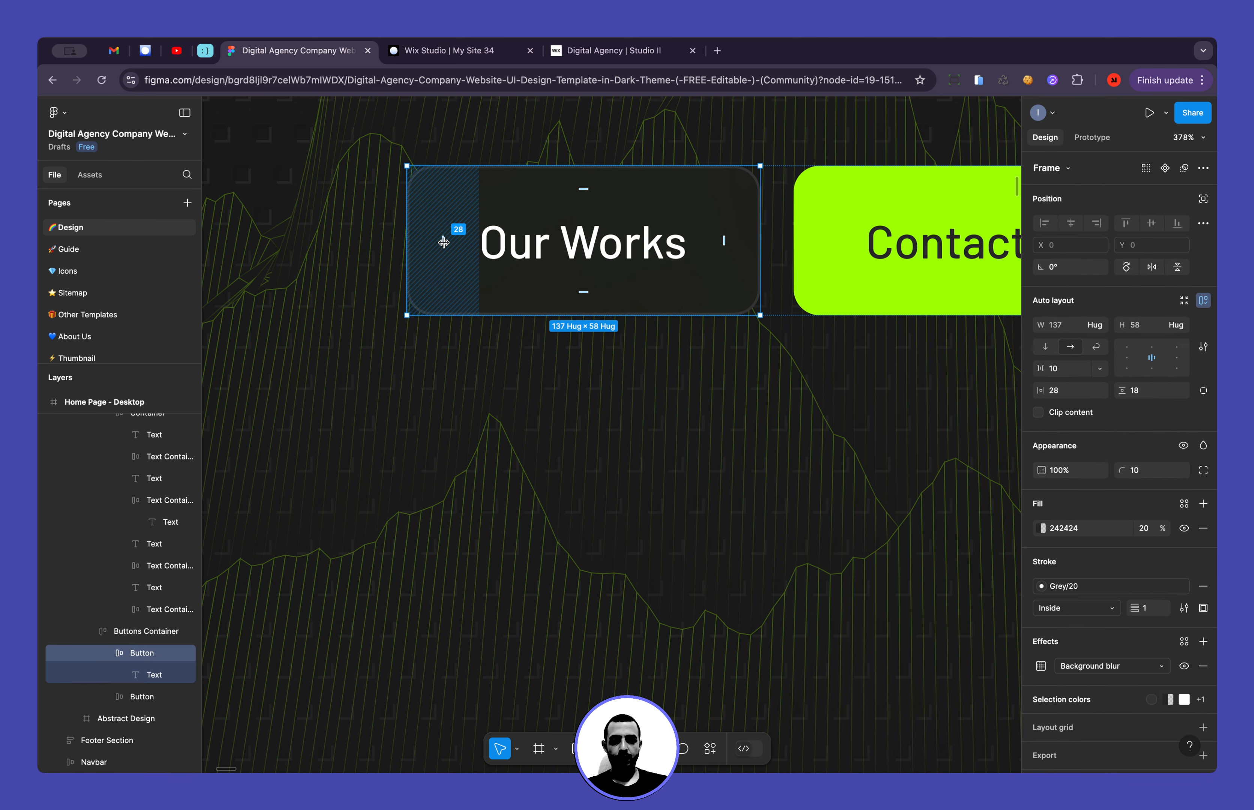
# Switch back to Wix Studio and set the Our Works button's left and right padding to 28 px, leaving the sides unlinked
pyautogui.click(453, 50)
pyautogui.scroll(-3, 1078, 648)
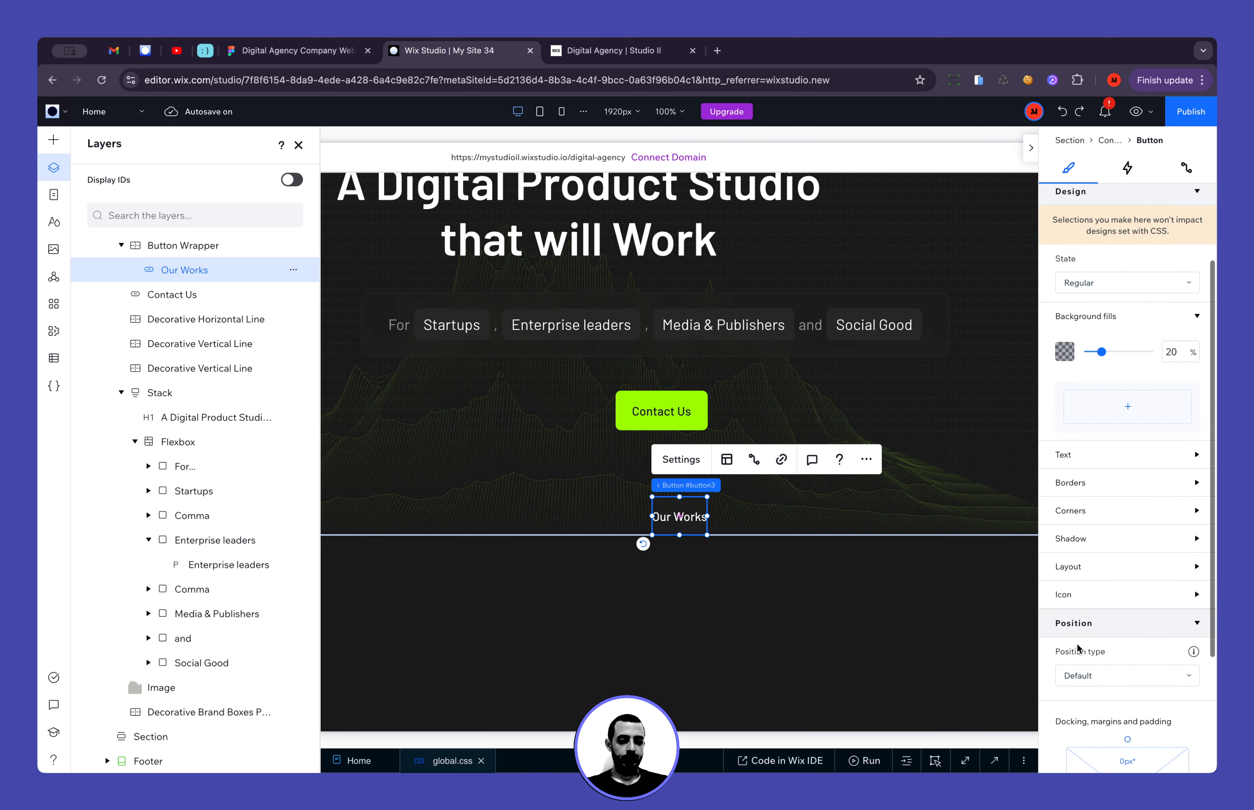
pyautogui.click(1080, 568)
pyautogui.click(1126, 681)
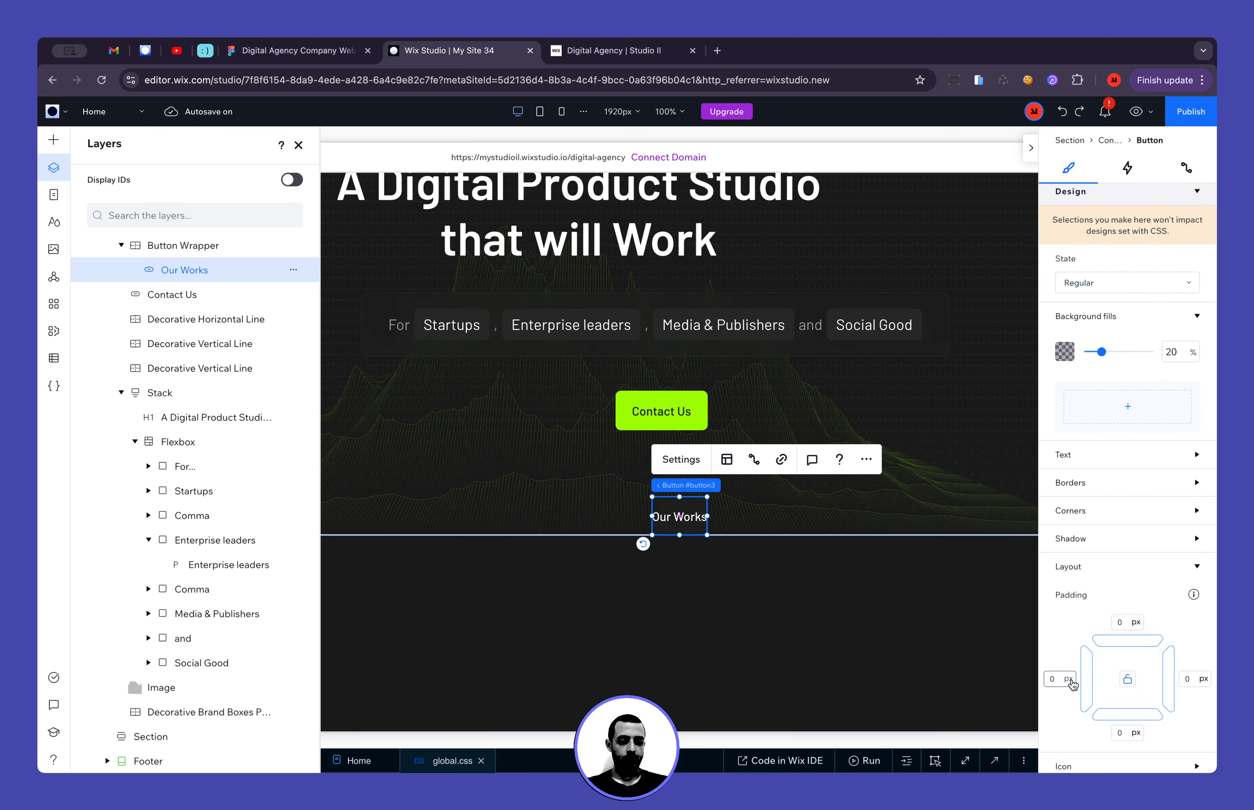
pyautogui.click(1061, 679)
pyautogui.write('28')
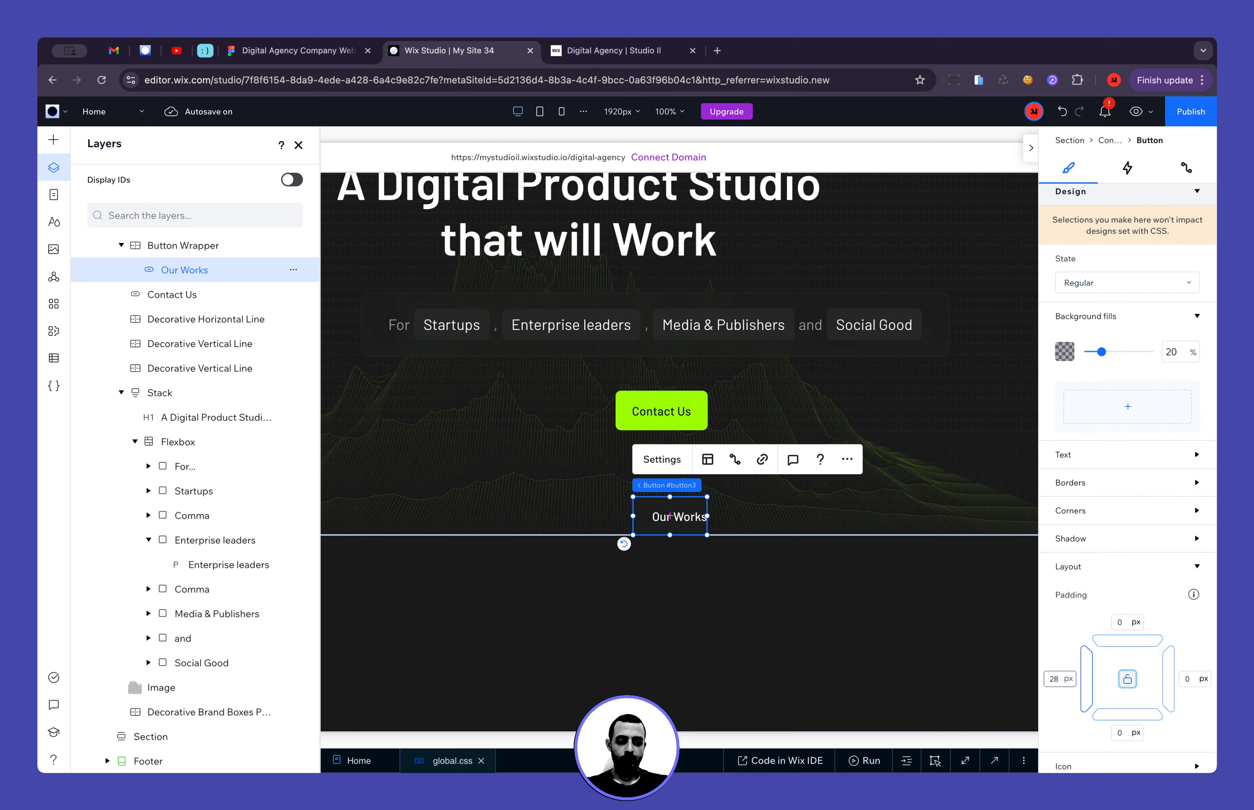
pyautogui.click(1187, 679)
pyautogui.write('28')
pyautogui.press('Tab')
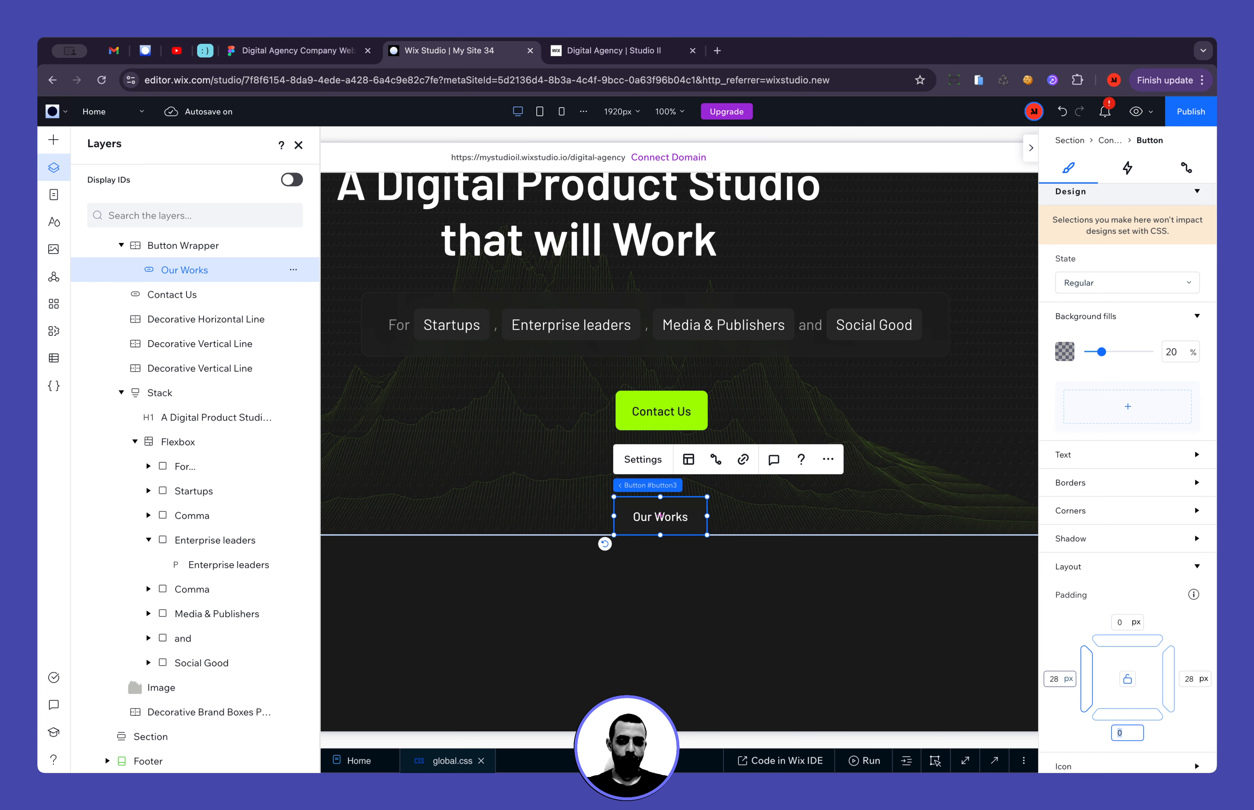
pyautogui.click(915, 487)
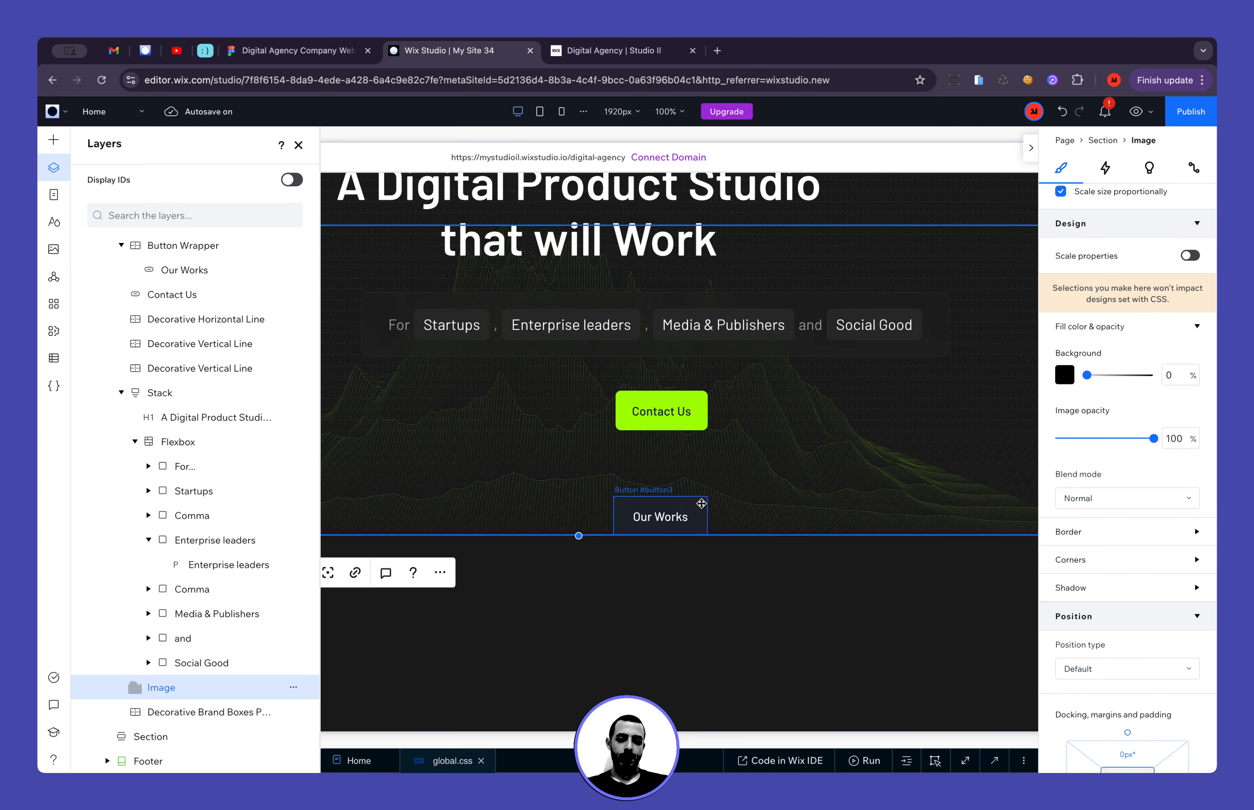
# Change the Our Works button's text to "Our Works Our Works"
pyautogui.click(660, 515)
pyautogui.click(642, 459)
pyautogui.hotkey('ctrl', 'c')
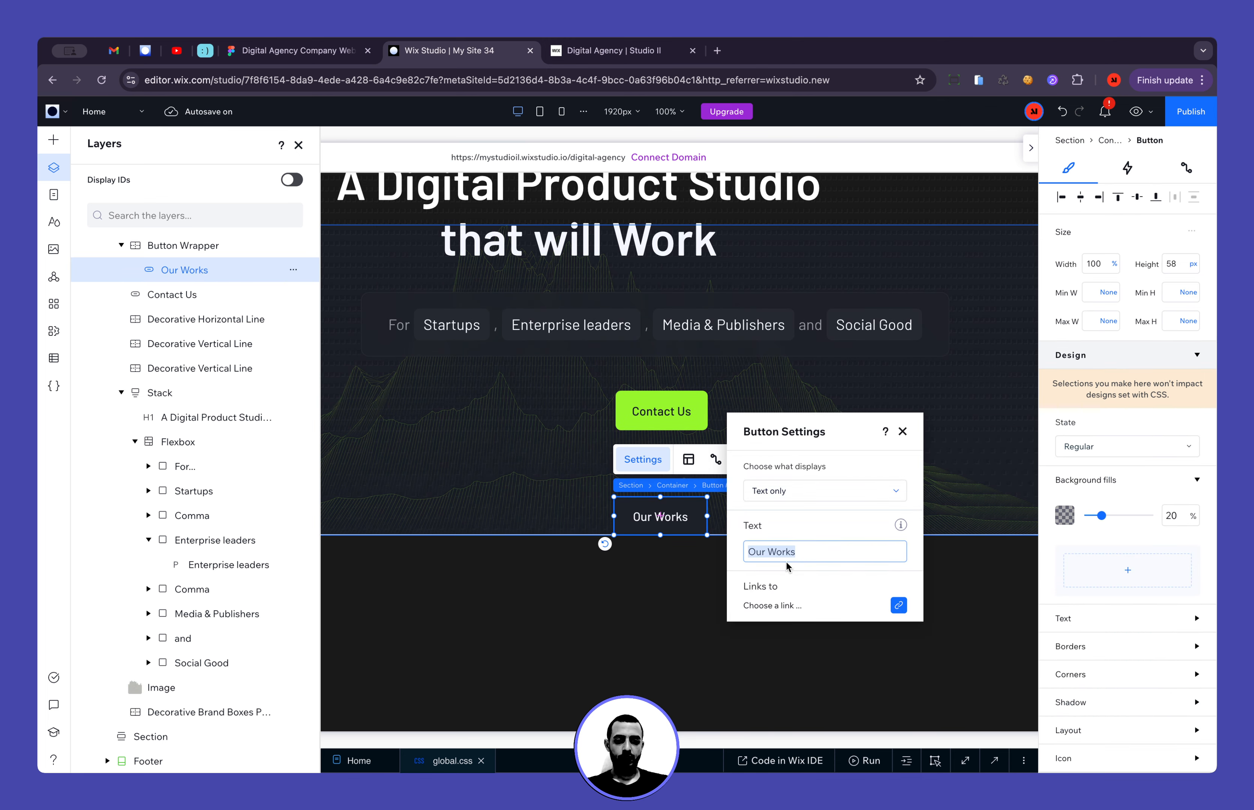
pyautogui.click(812, 556)
pyautogui.hotkey('ctrl', 'v')
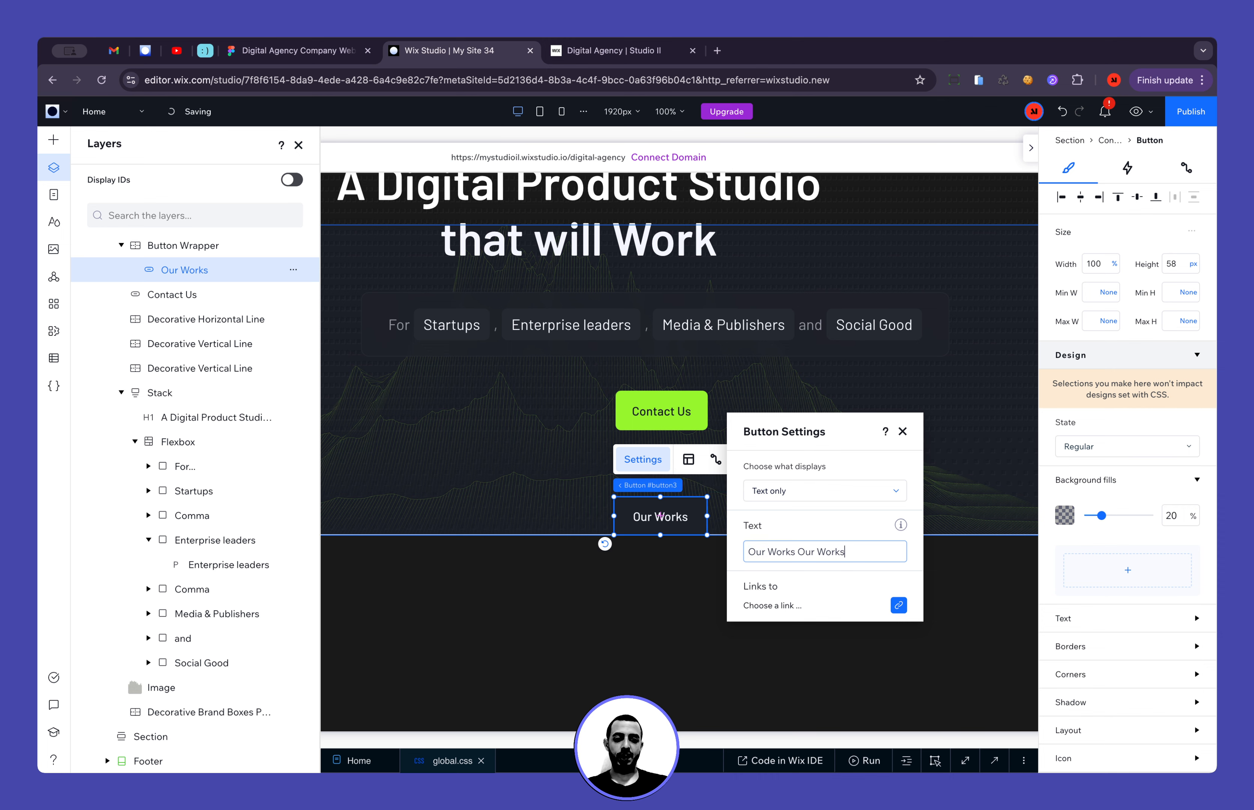
# Try the longer text "Our Works Our Works Our Works" on the Our Works button, and undo the text change
pyautogui.hotkey('ctrl', 'v')
pyautogui.click(898, 460)
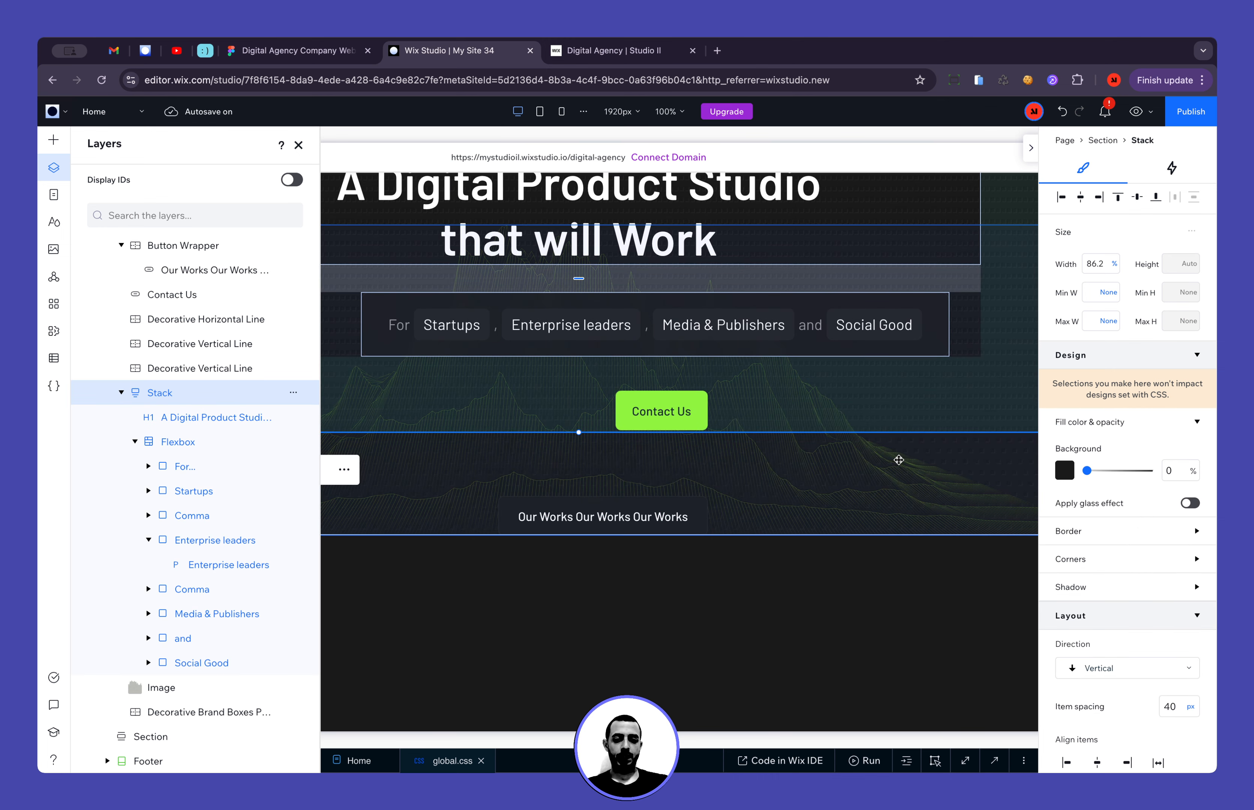
pyautogui.hotkey('ctrl', 'z')
pyautogui.click(657, 514)
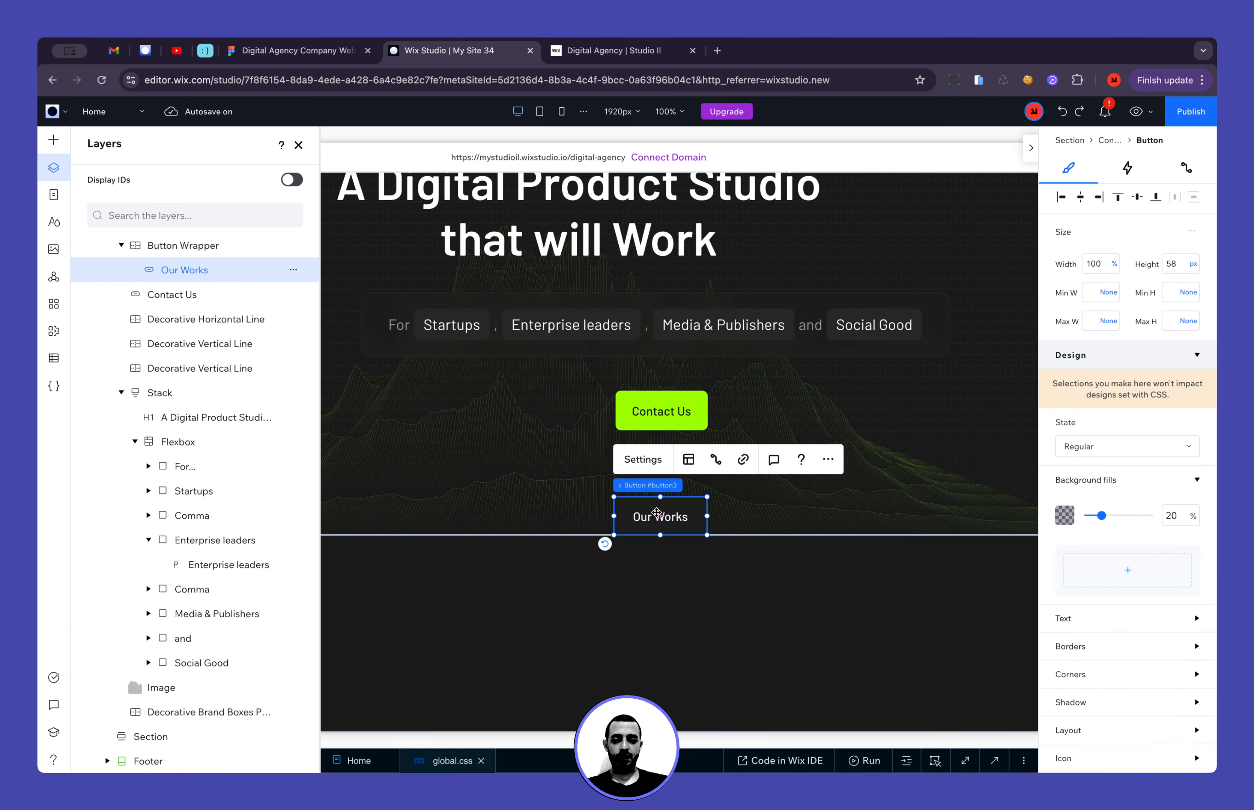
# Set the Contact Us button's left and right padding to 28 px
pyautogui.click(665, 408)
pyautogui.scroll(-3, 1085, 680)
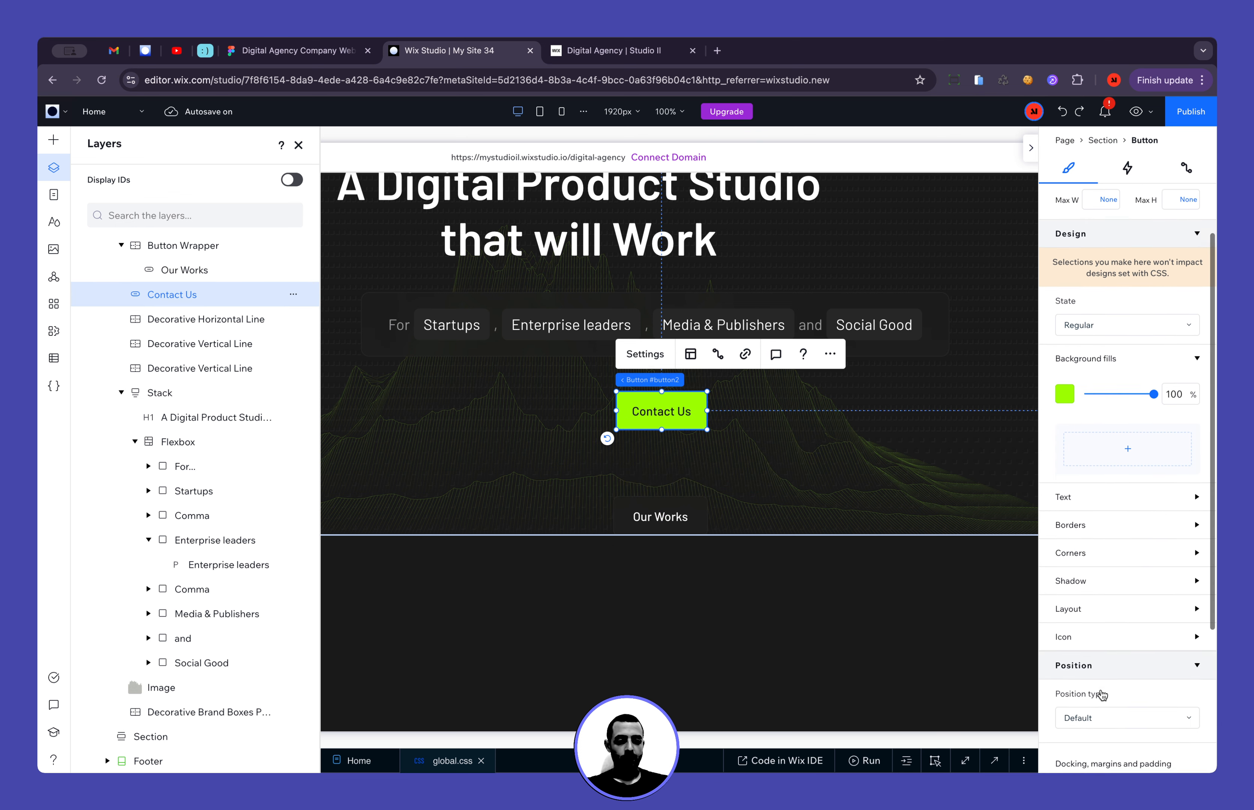
pyautogui.click(1085, 593)
pyautogui.click(1053, 703)
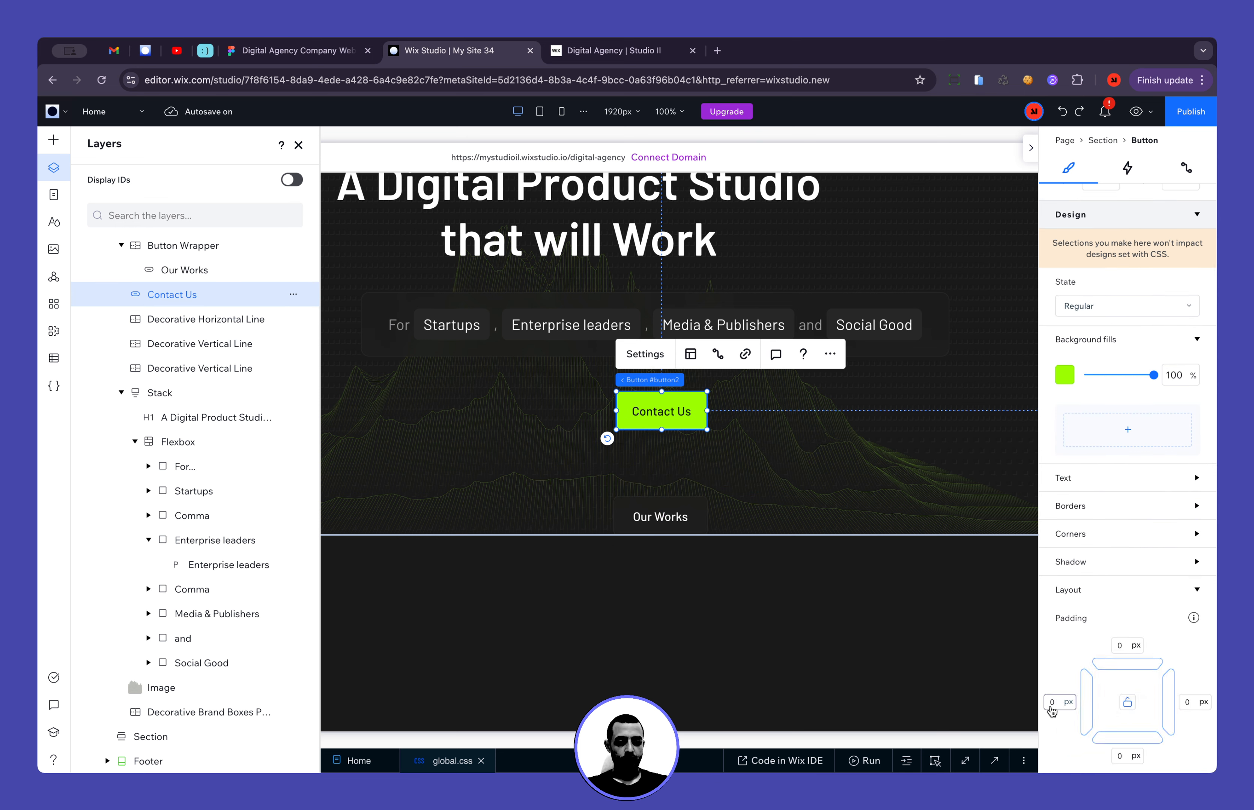
pyautogui.write('28')
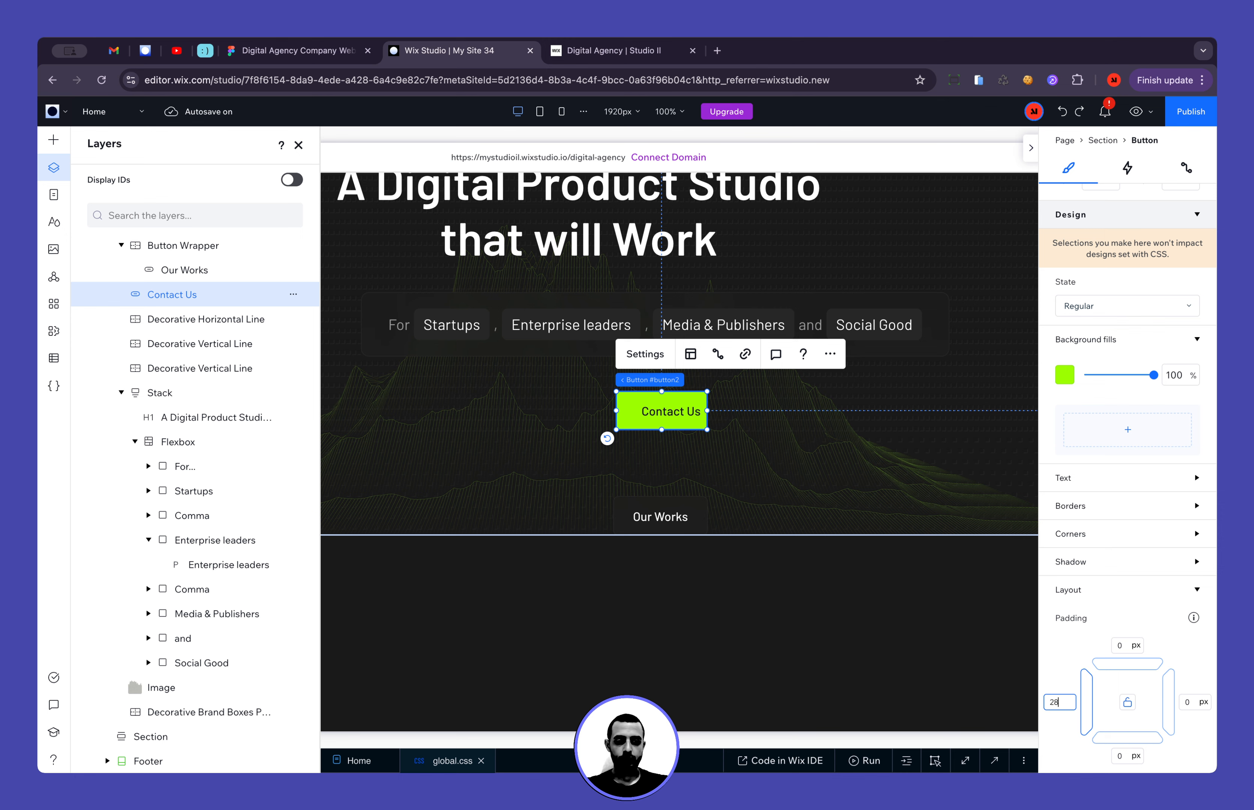
pyautogui.click(1188, 702)
pyautogui.write('28')
pyautogui.press('Tab')
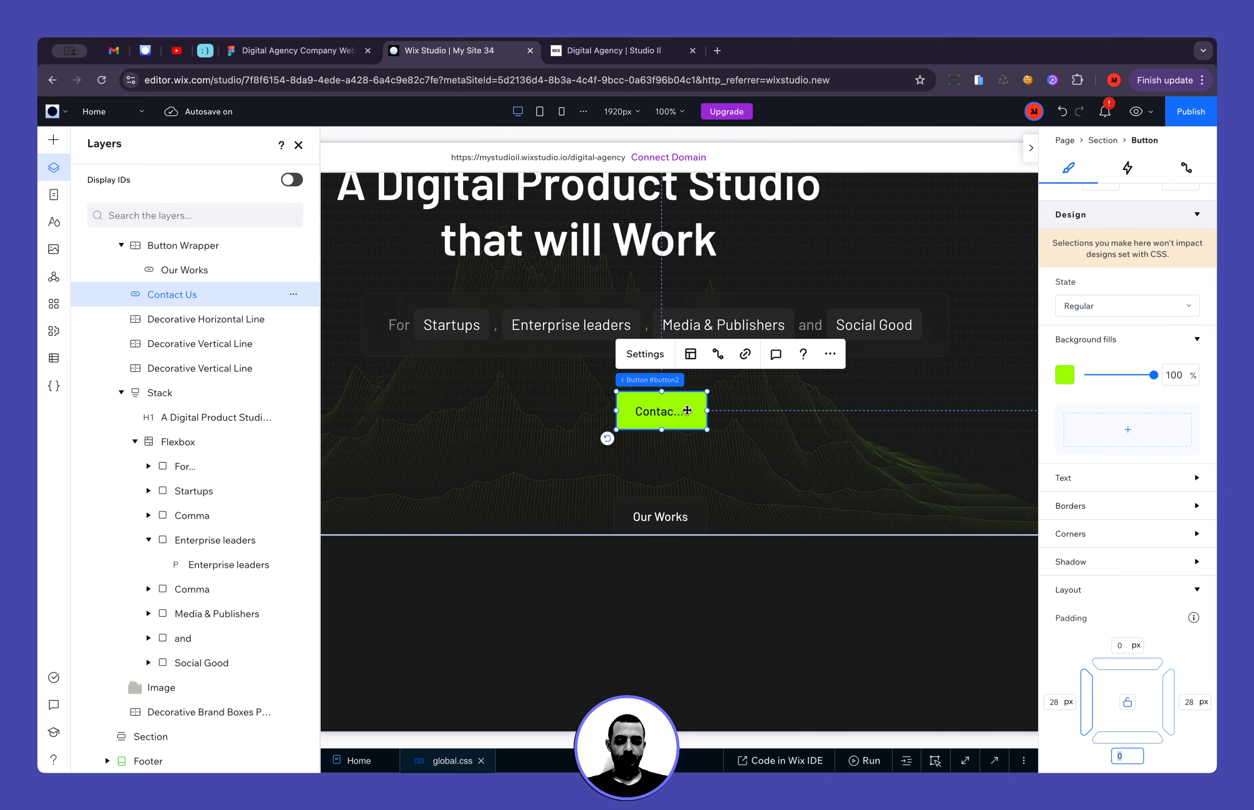
# Place the Contact Us button in a new container and centre its docking inside that container
pyautogui.rightClick(669, 416)
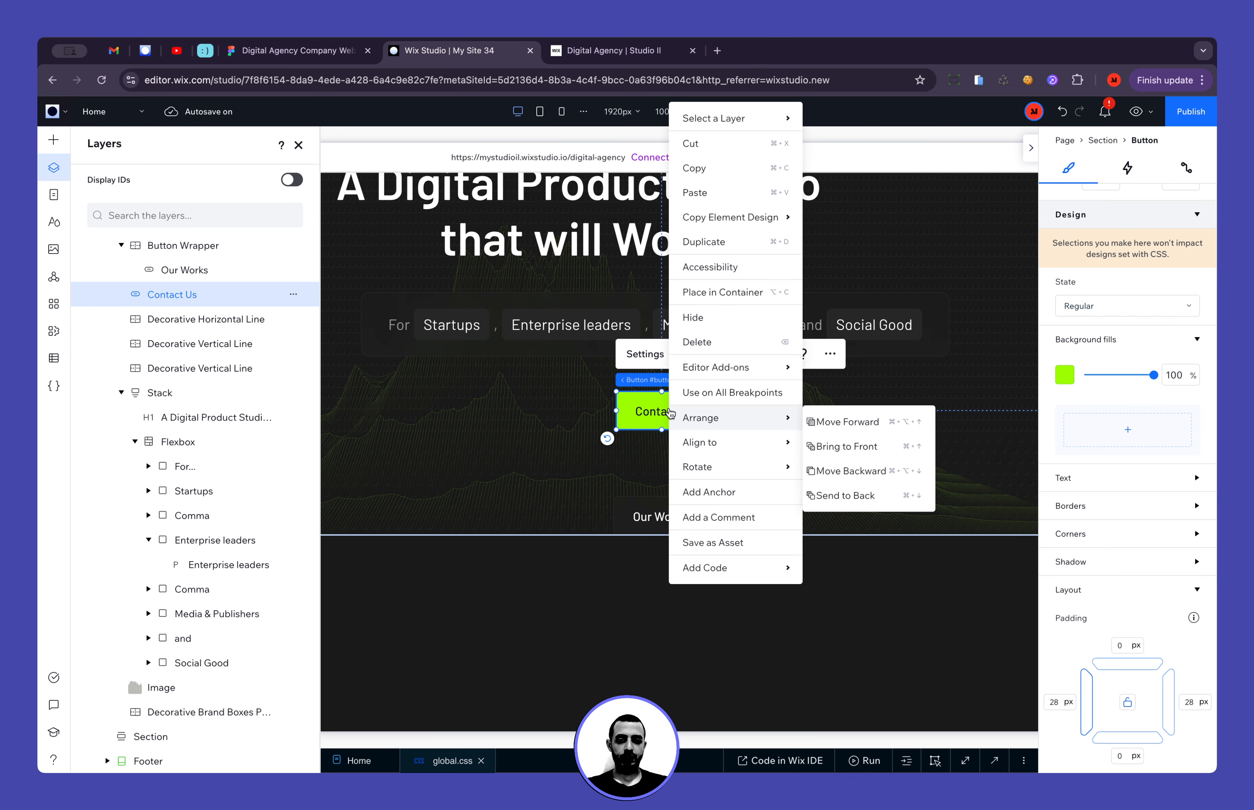
pyautogui.click(750, 294)
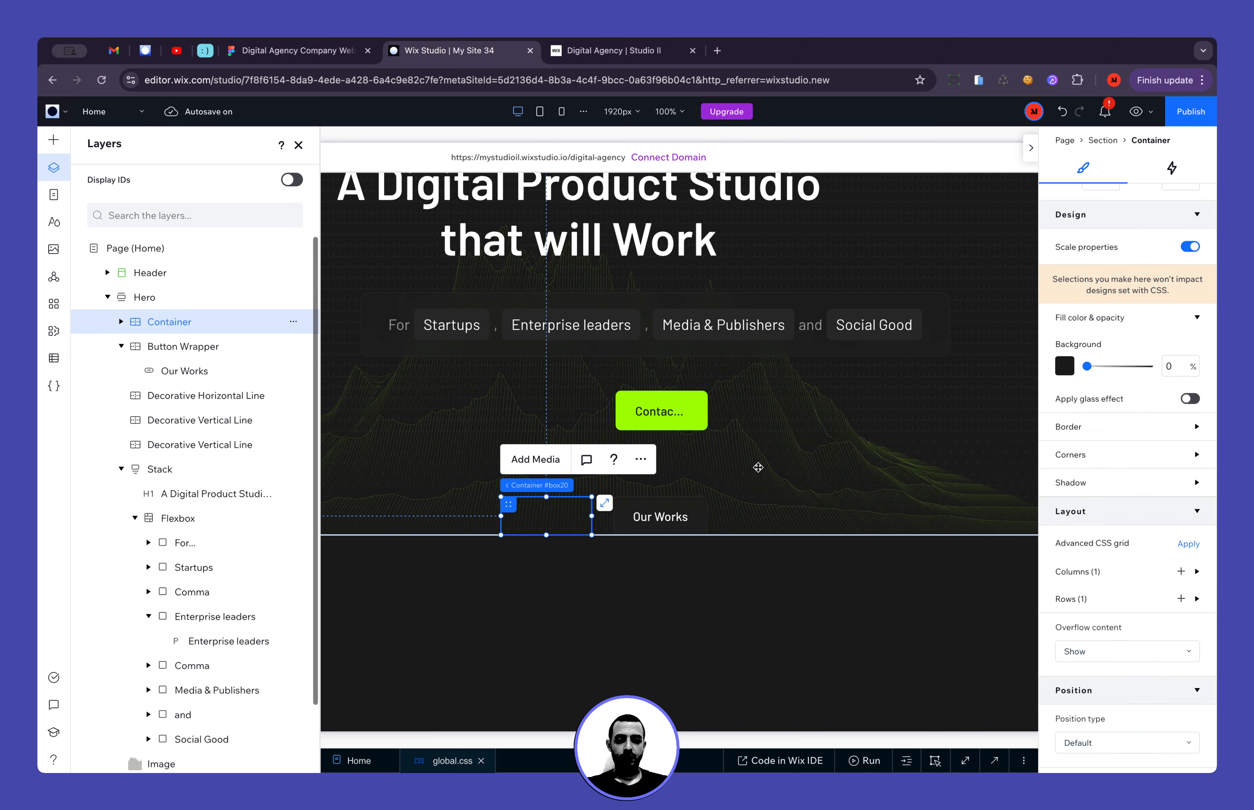
pyautogui.click(661, 416)
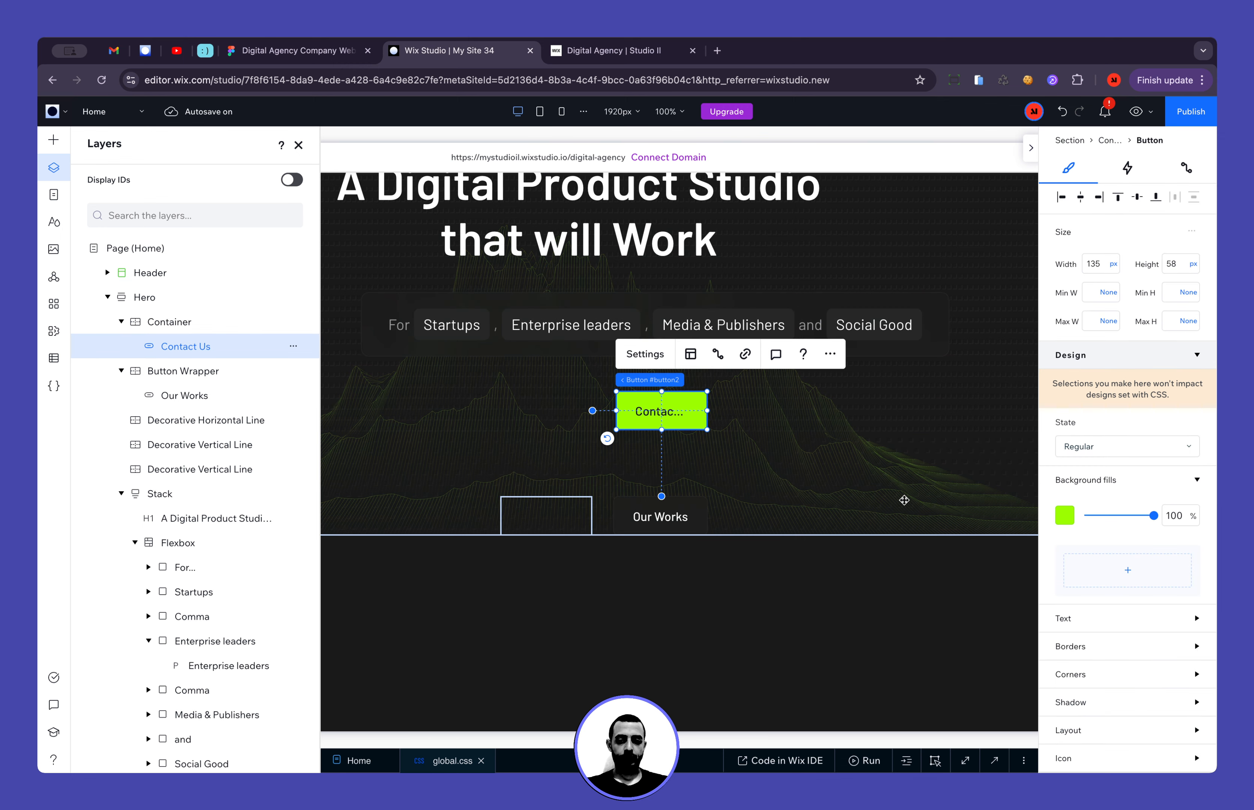
pyautogui.scroll(-3, 1153, 659)
pyautogui.click(1127, 674)
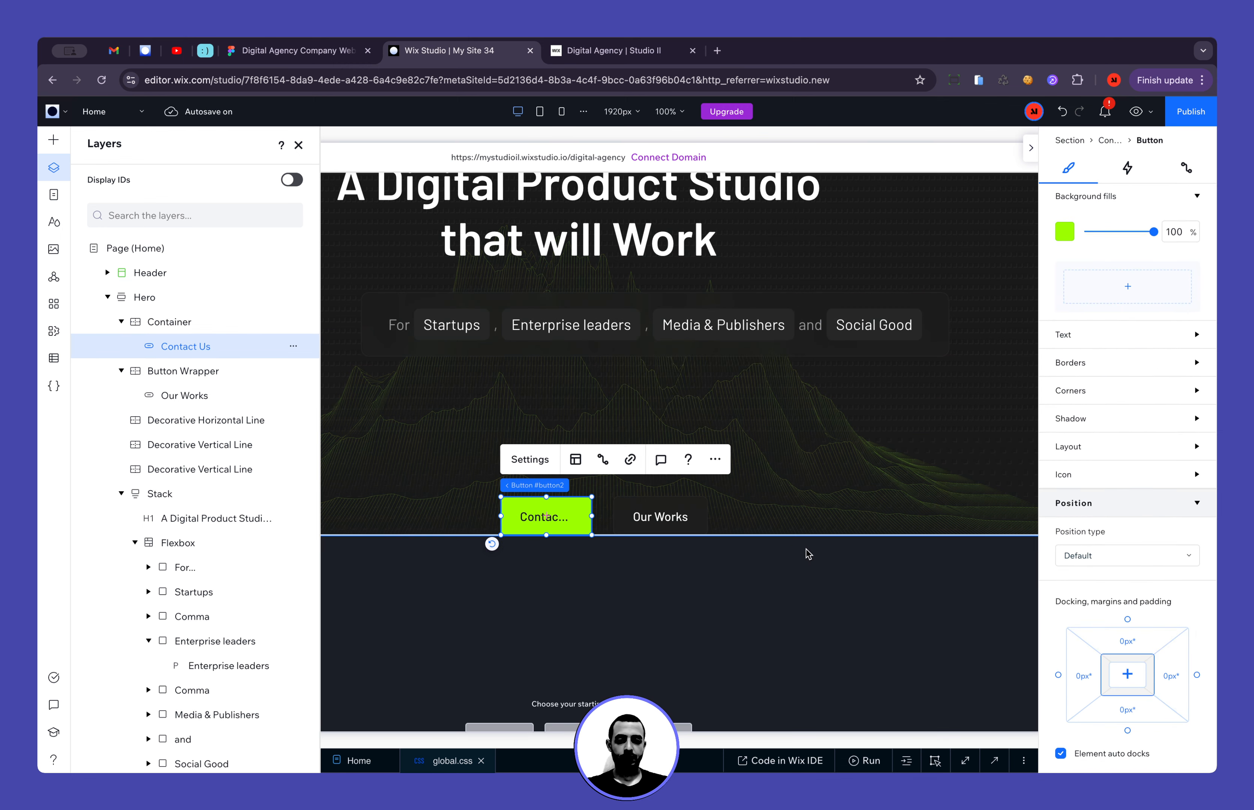
# Set the Contact Us button's width to 100% of its container
pyautogui.scroll(10, 1046, 359)
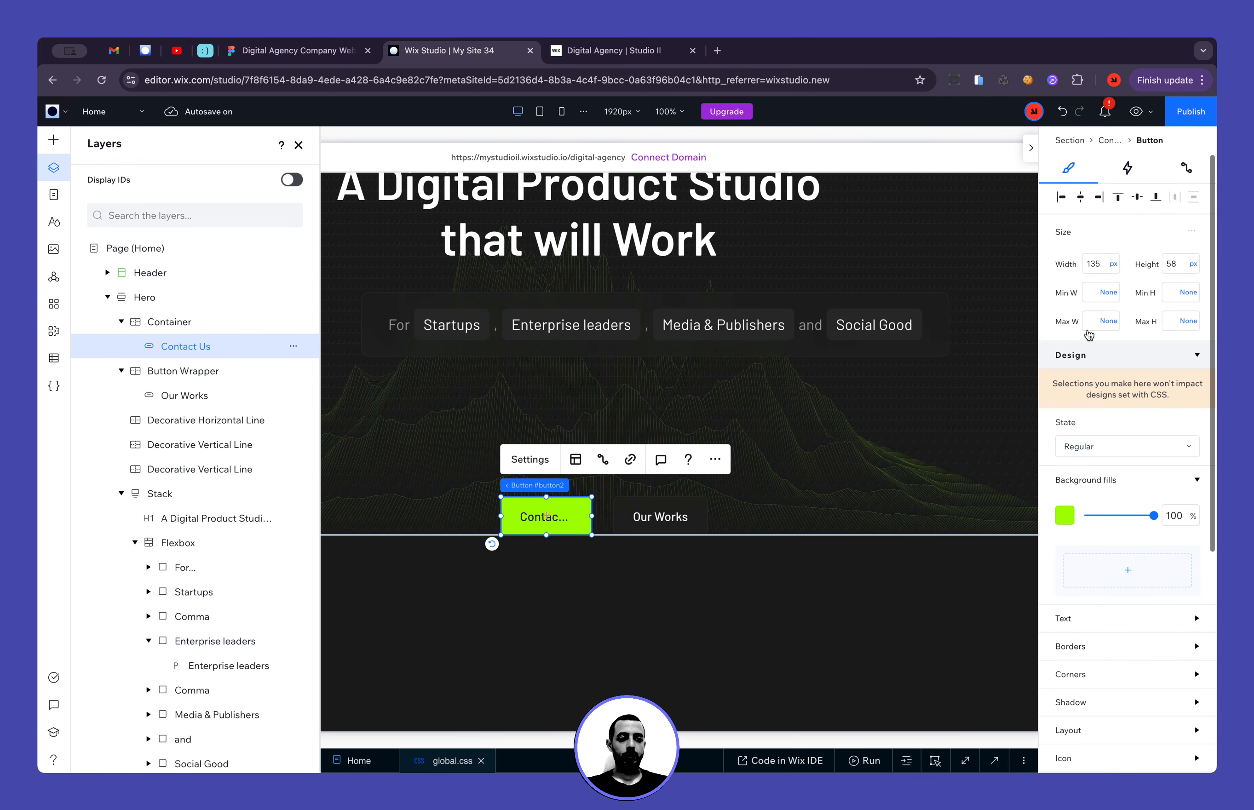
pyautogui.click(1098, 263)
pyautogui.write('100')
pyautogui.press('Return')
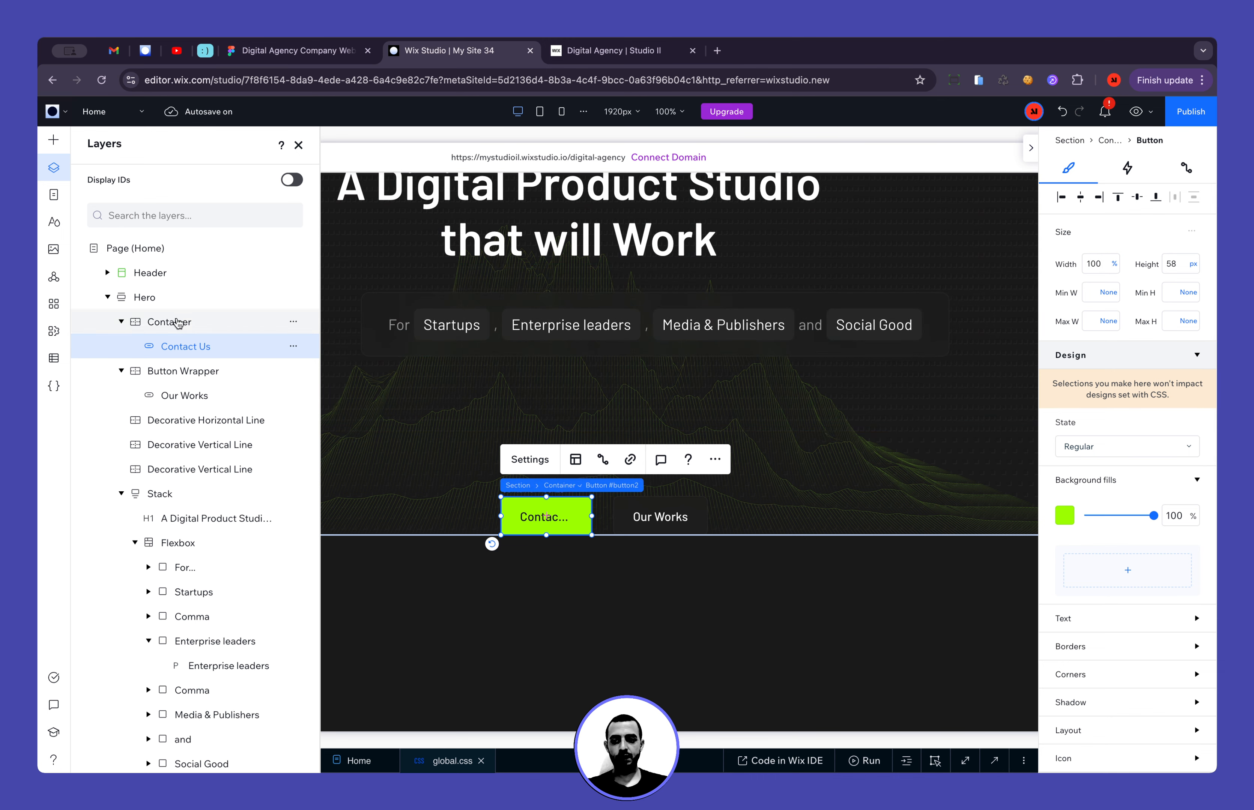
# Rename the Contact Us button's container to "Button Wrapper", reusing the name of the Our Works container
pyautogui.doubleClick(171, 377)
pyautogui.press('super+c')
pyautogui.doubleClick(184, 325)
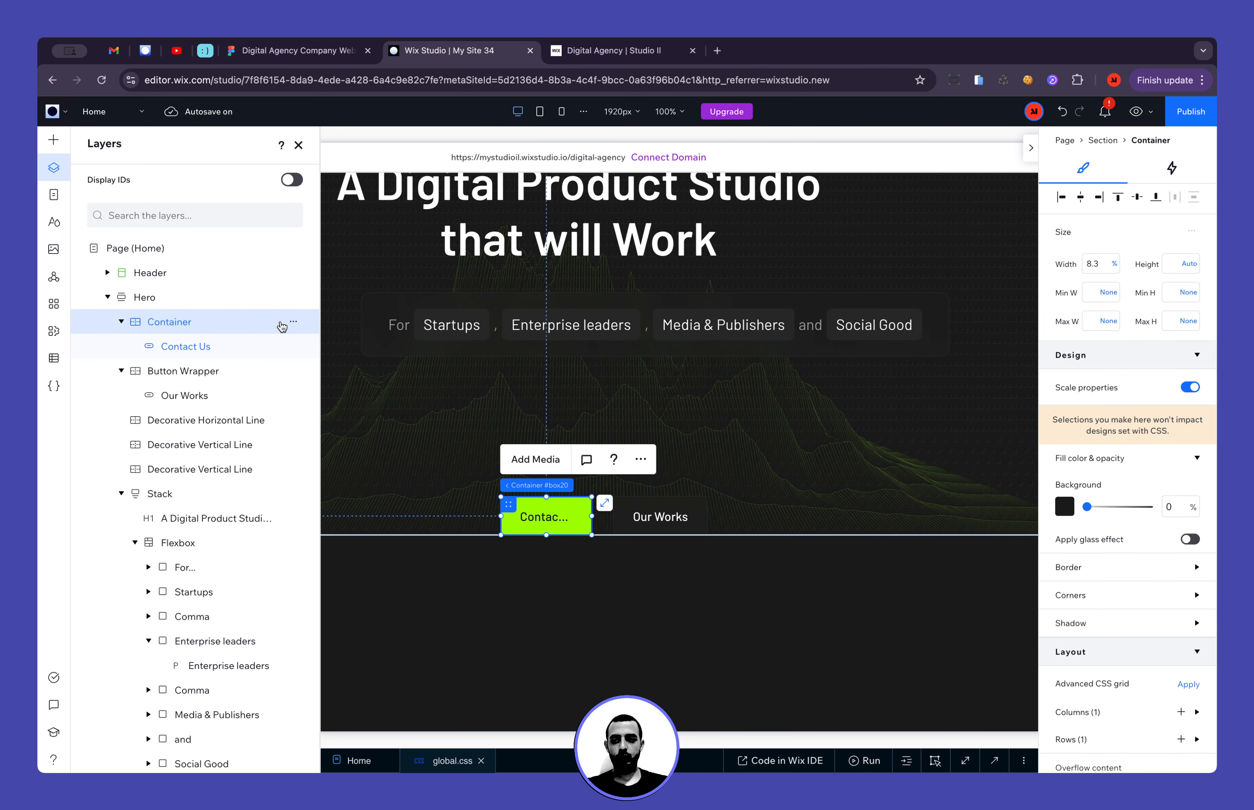
pyautogui.press('super+v')
pyautogui.press('Return')
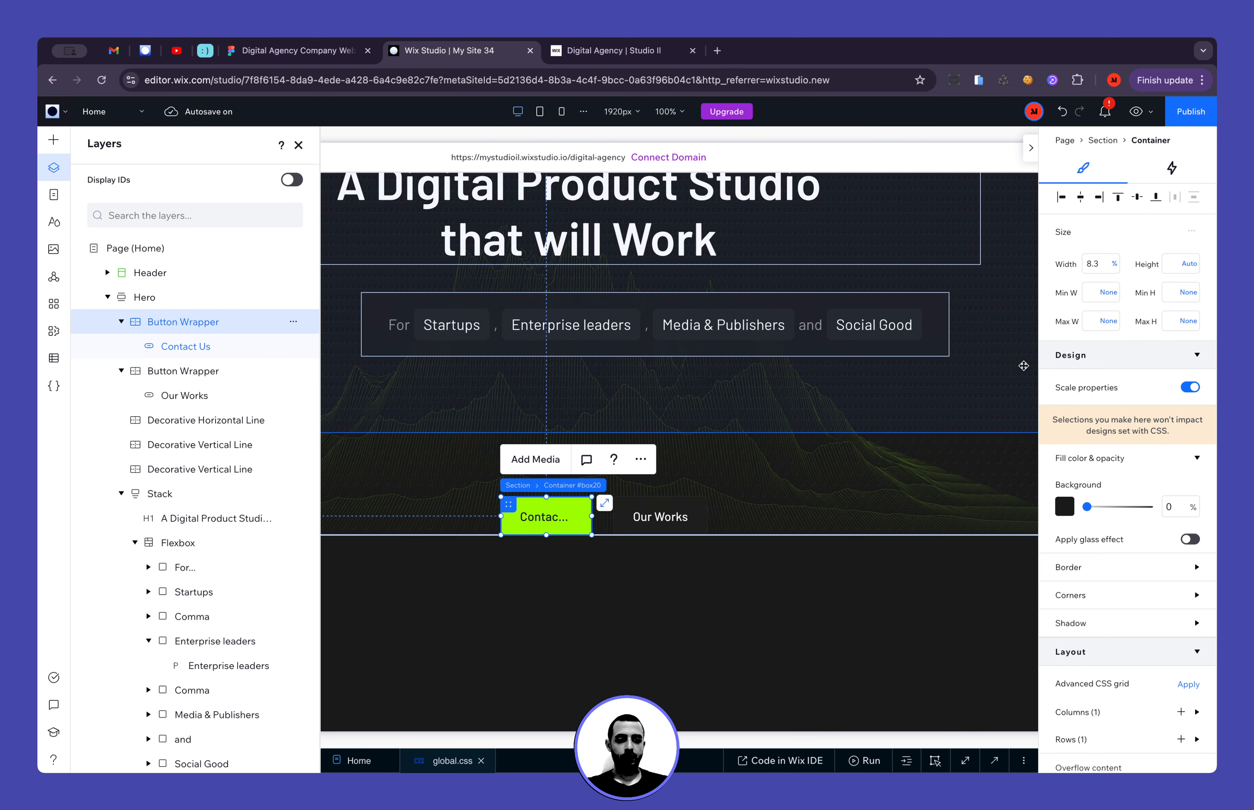
# Set the Contact Us wrapper's width to Max content and its row sizing to Fraction (fr)
pyautogui.click(1114, 266)
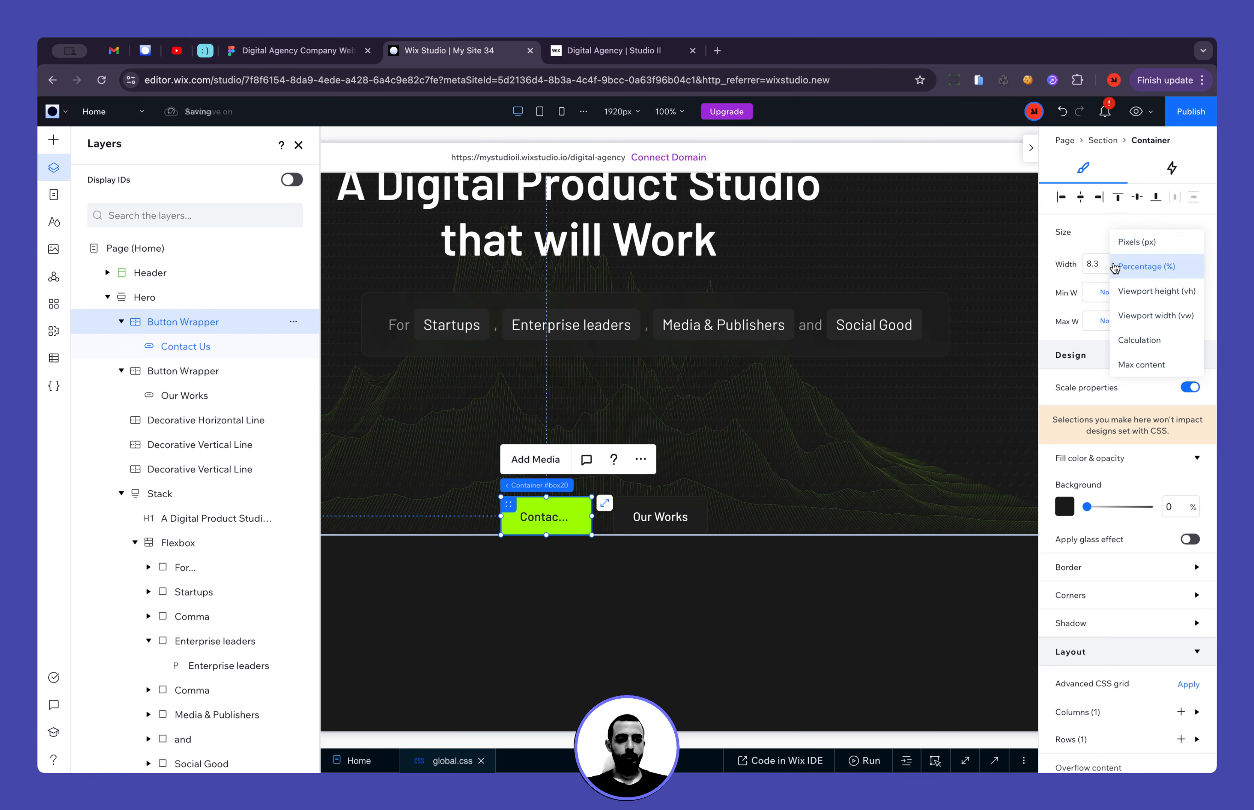
pyautogui.click(1136, 366)
pyautogui.scroll(-3, 1103, 680)
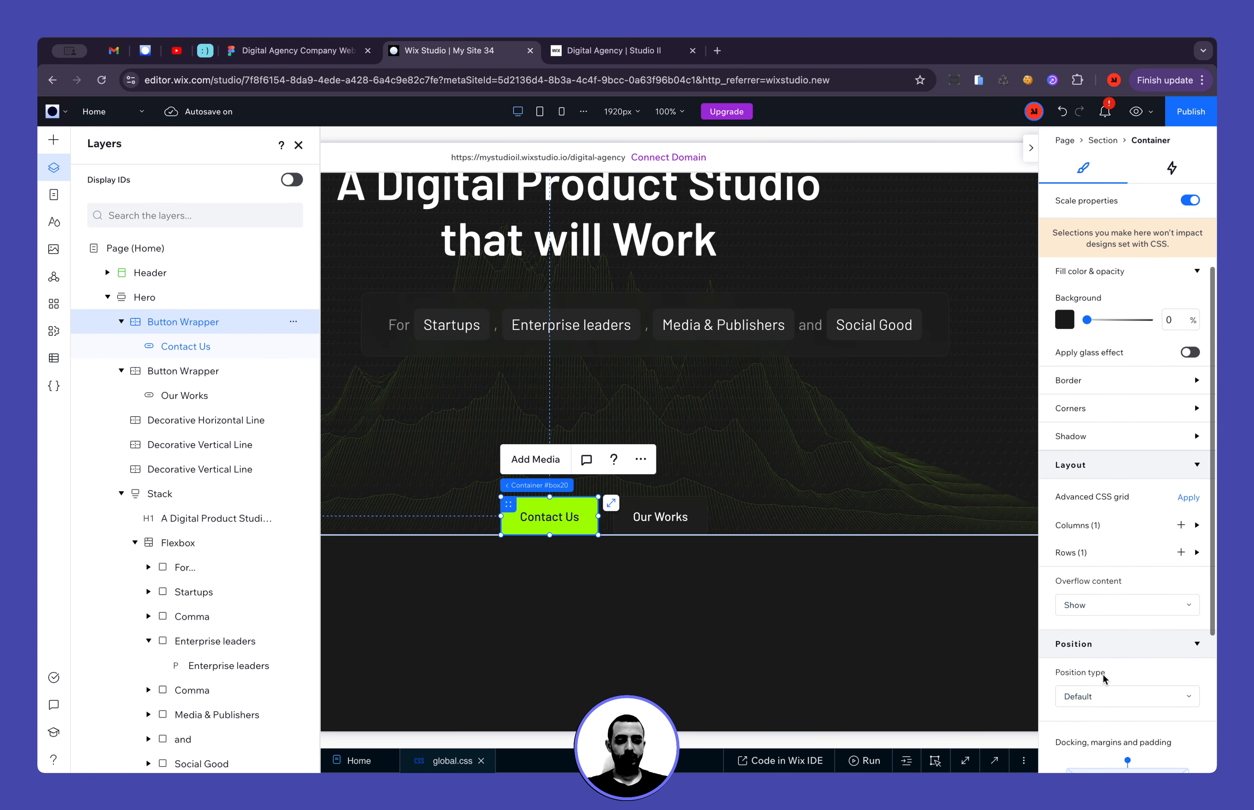
pyautogui.click(1086, 554)
pyautogui.click(1090, 585)
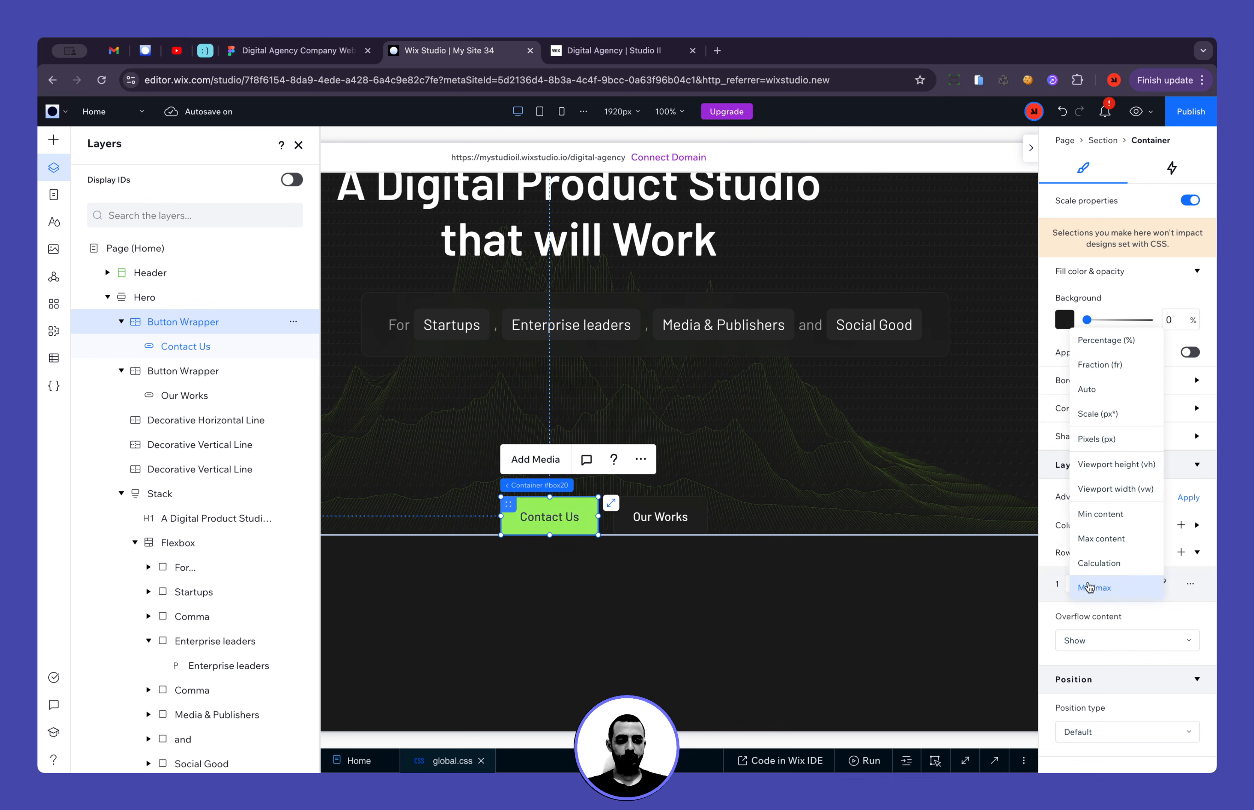
pyautogui.click(1101, 364)
# Set the row sizing of the Our Works button wrapper to Fraction (fr)
pyautogui.click(683, 516)
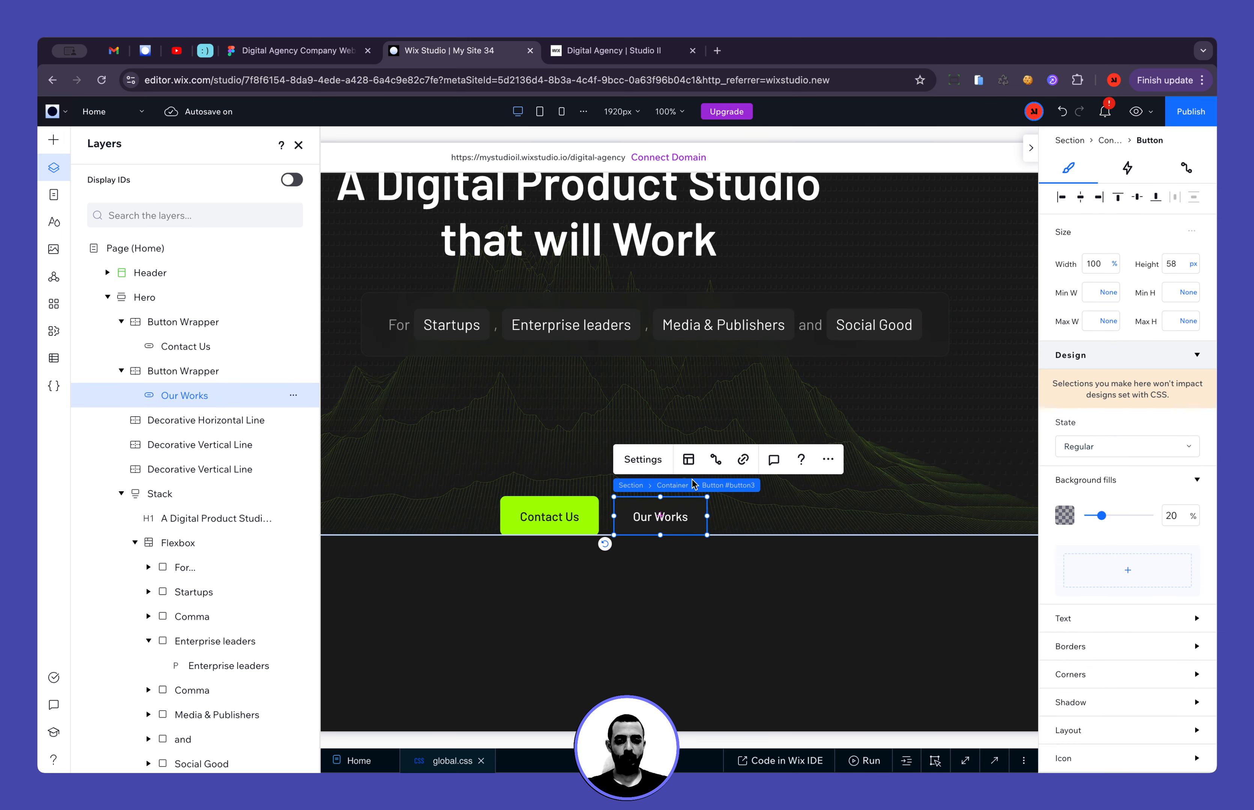
pyautogui.click(684, 487)
pyautogui.scroll(-2, 1083, 627)
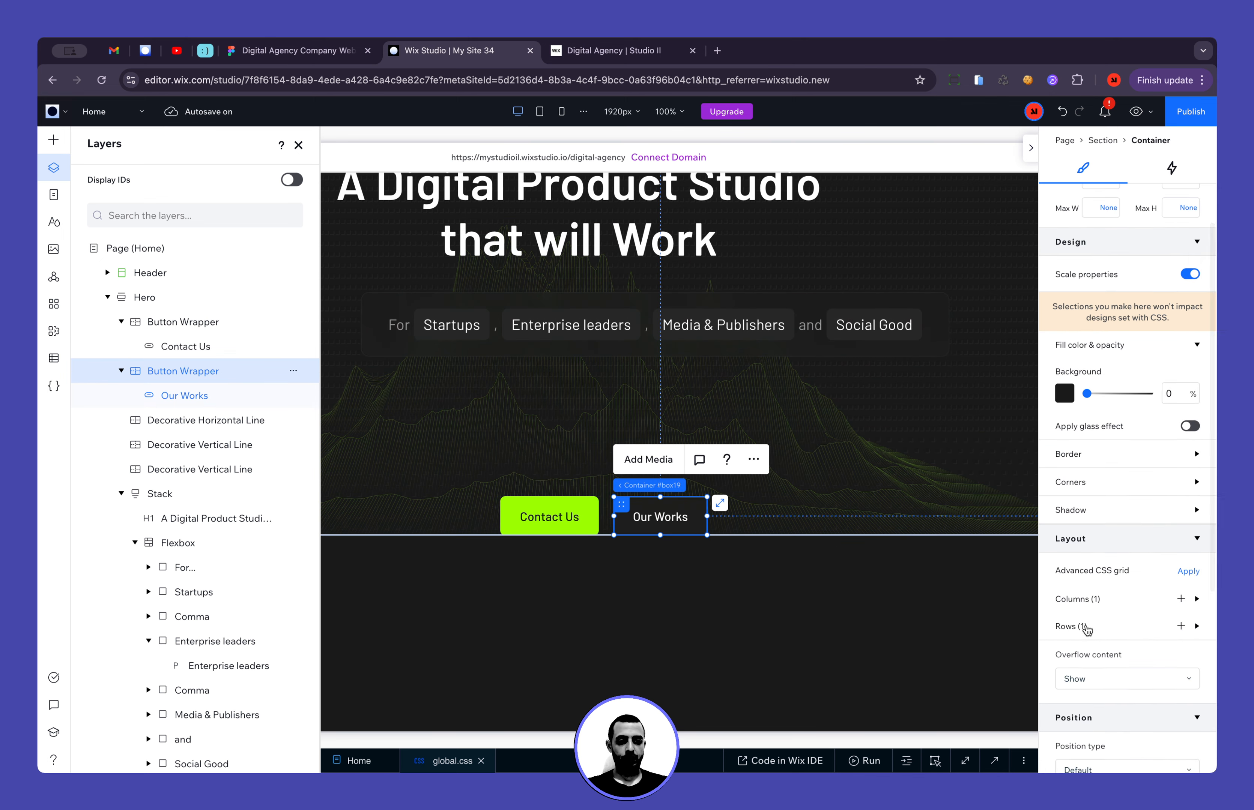
pyautogui.click(1086, 628)
pyautogui.click(1087, 661)
pyautogui.click(1099, 438)
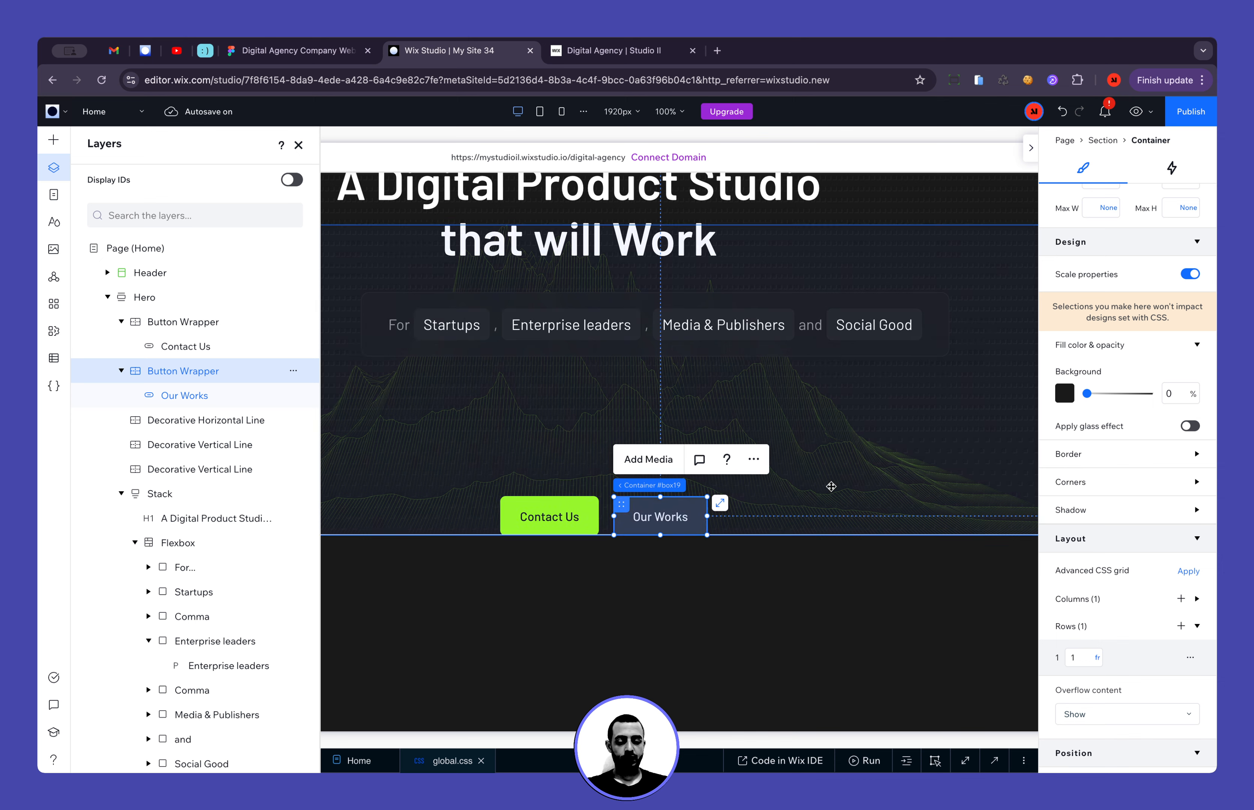
# Combine the Contact Us and Our Works button wrappers into one horizontal stack
pyautogui.moveTo(630, 502); pyautogui.dragTo(397, 509)
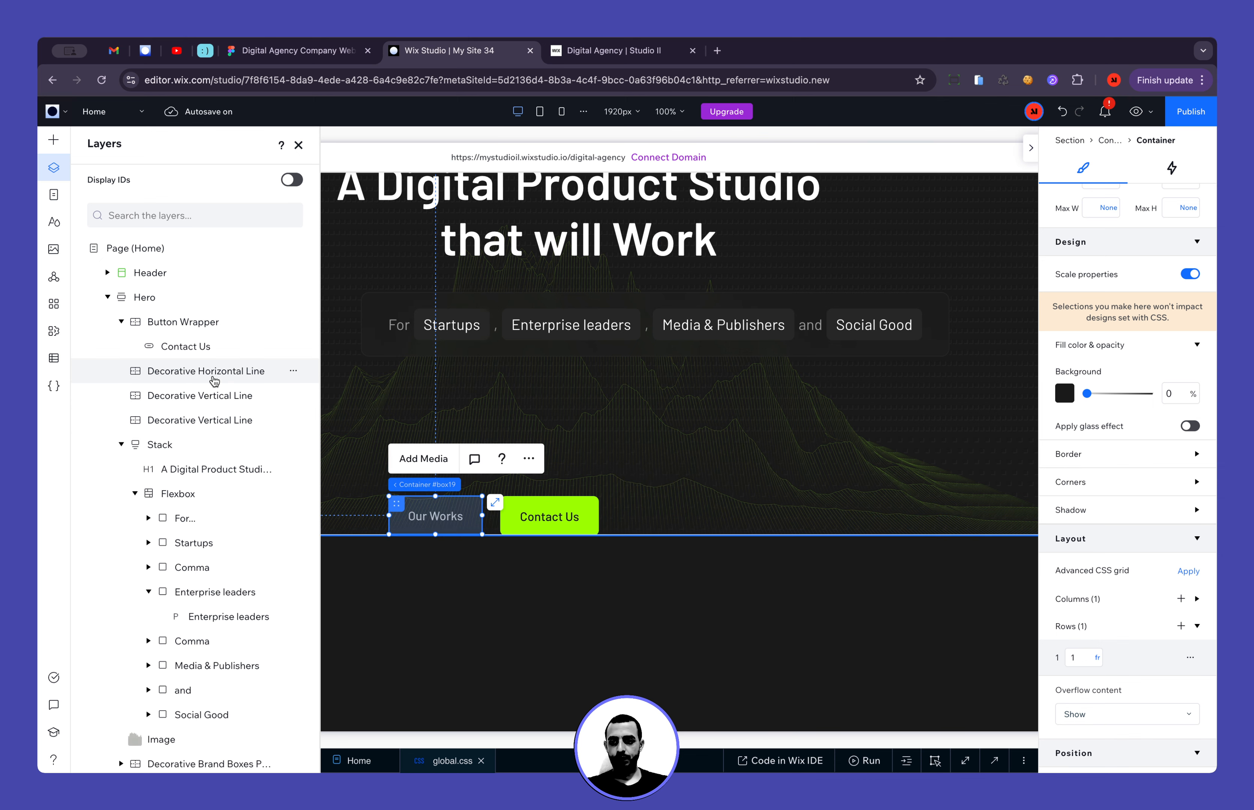
pyautogui.moveTo(517, 525); pyautogui.dragTo(564, 521)
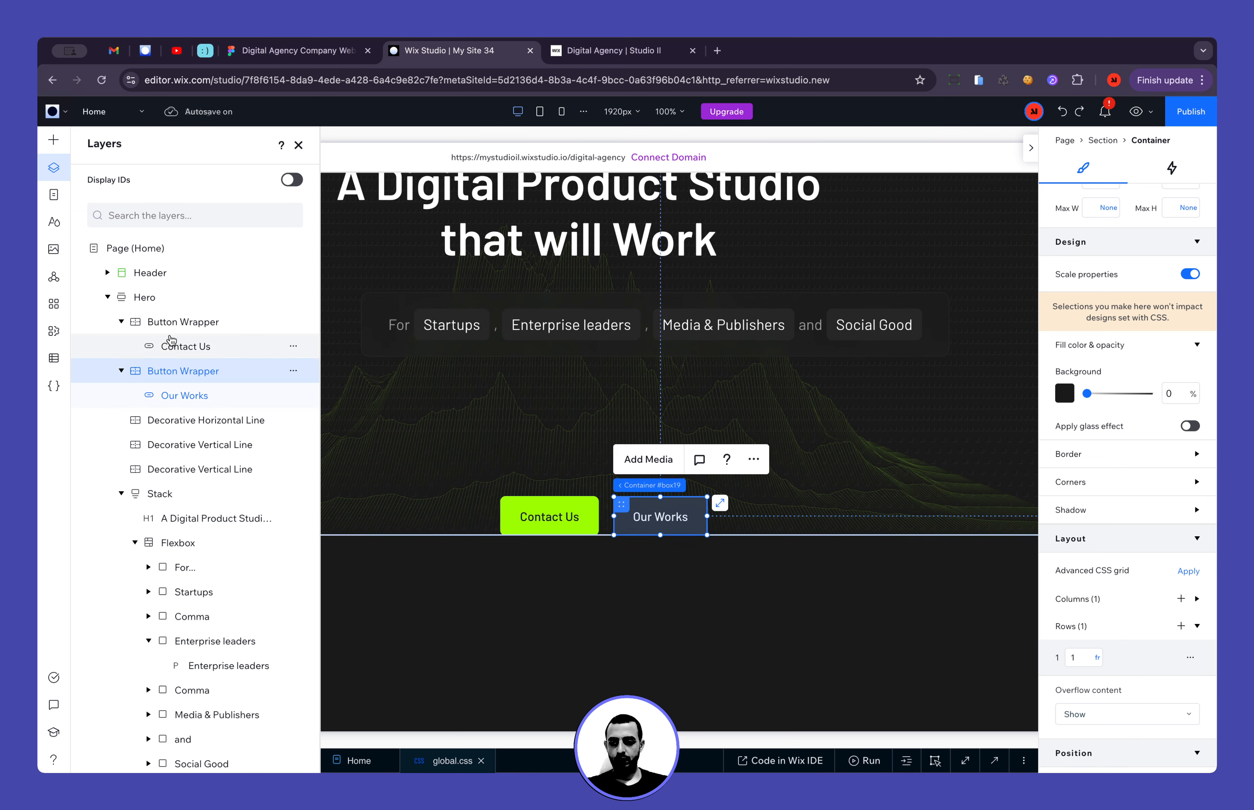
pyautogui.keyDown('shift'); pyautogui.click(184, 346); pyautogui.keyUp('shift')
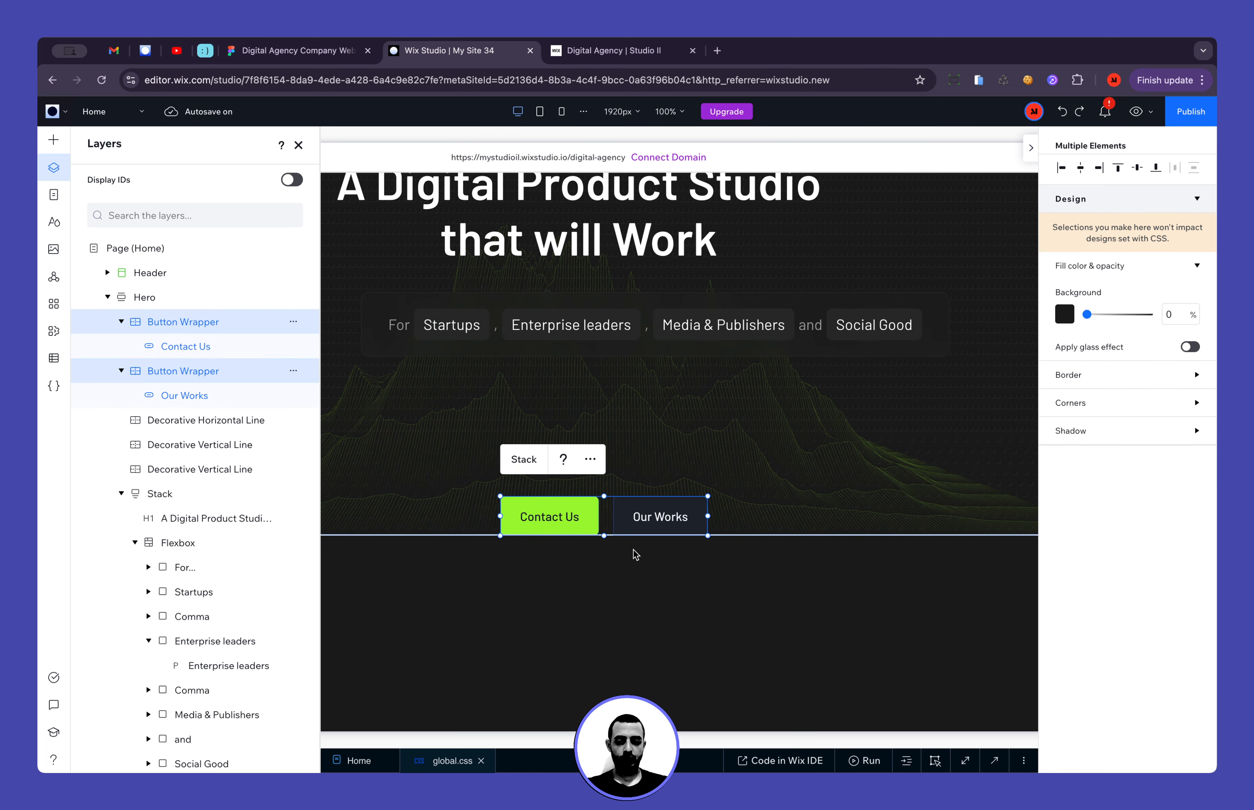
pyautogui.click(523, 459)
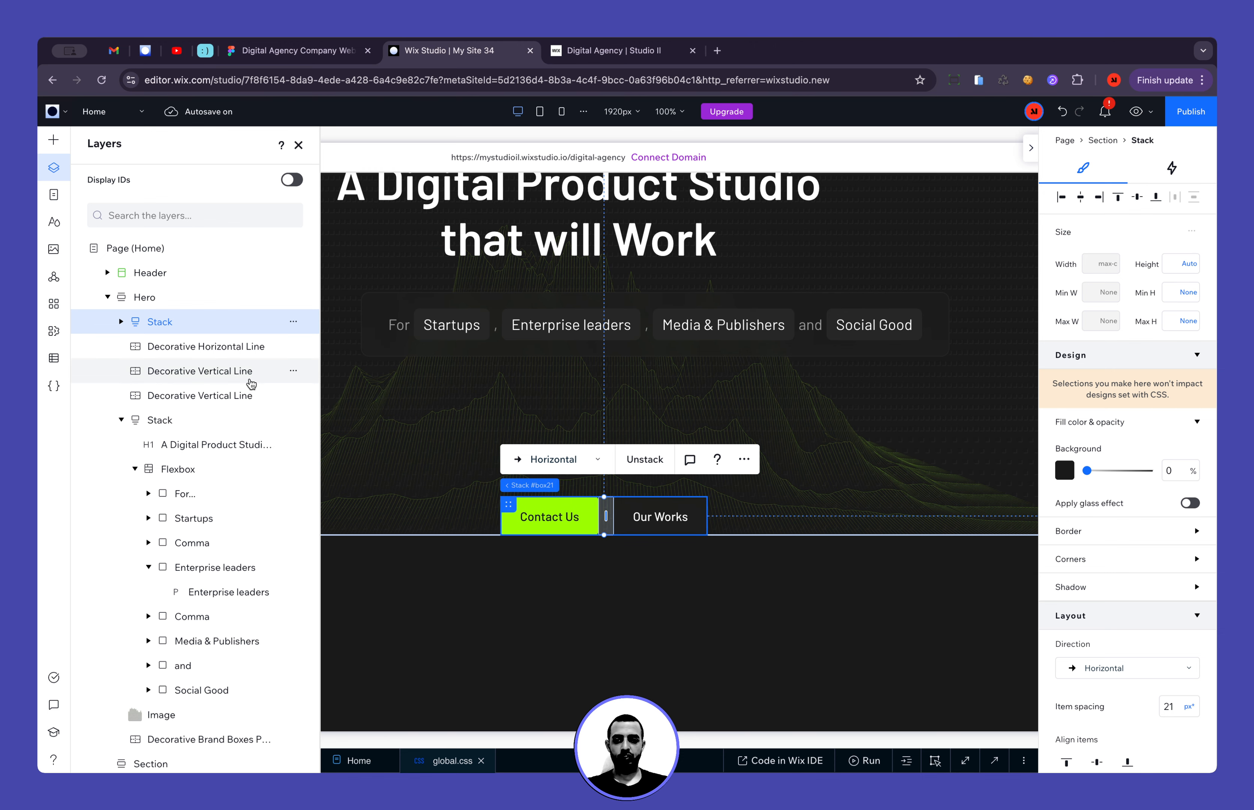
# Reorder the button stack so that the Contact Us wrapper comes after the Our Works wrapper
pyautogui.click(548, 507)
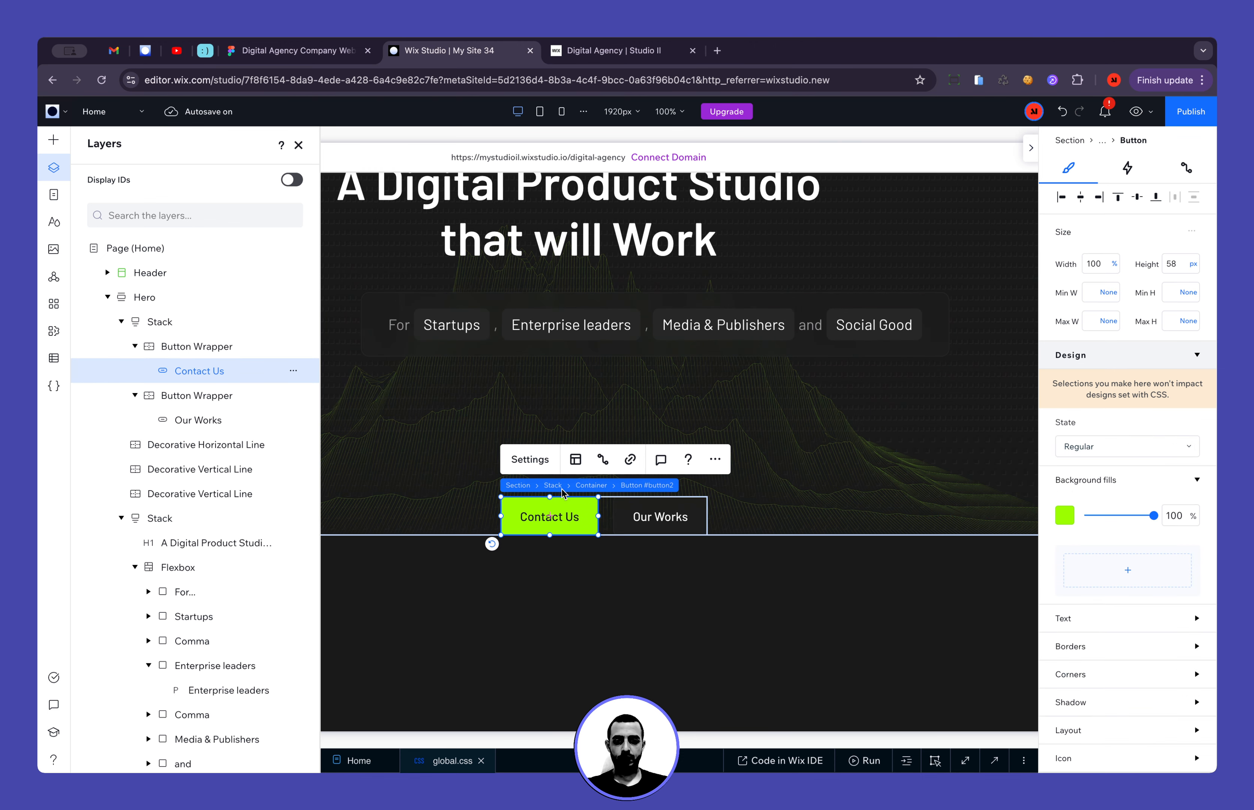
pyautogui.click(587, 486)
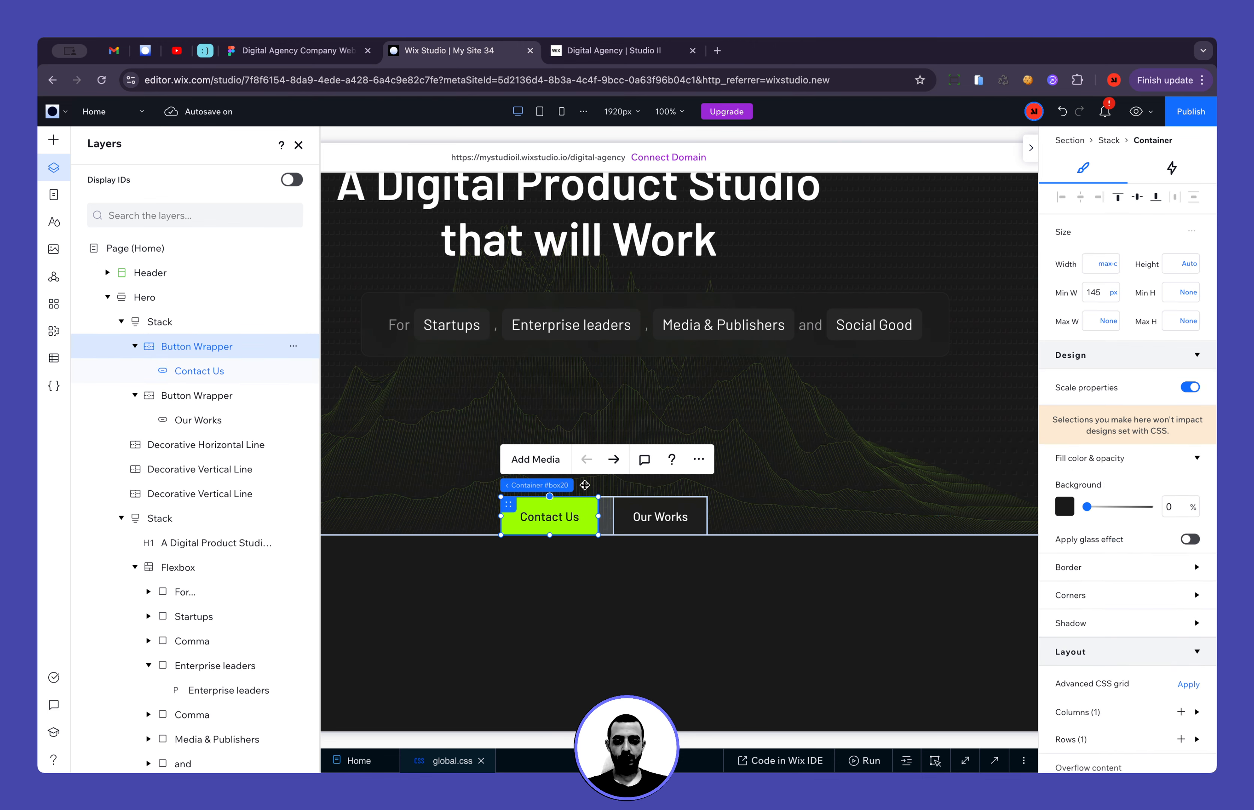
pyautogui.click(614, 459)
# Set the button stack's item spacing to 12 px
pyautogui.click(599, 514)
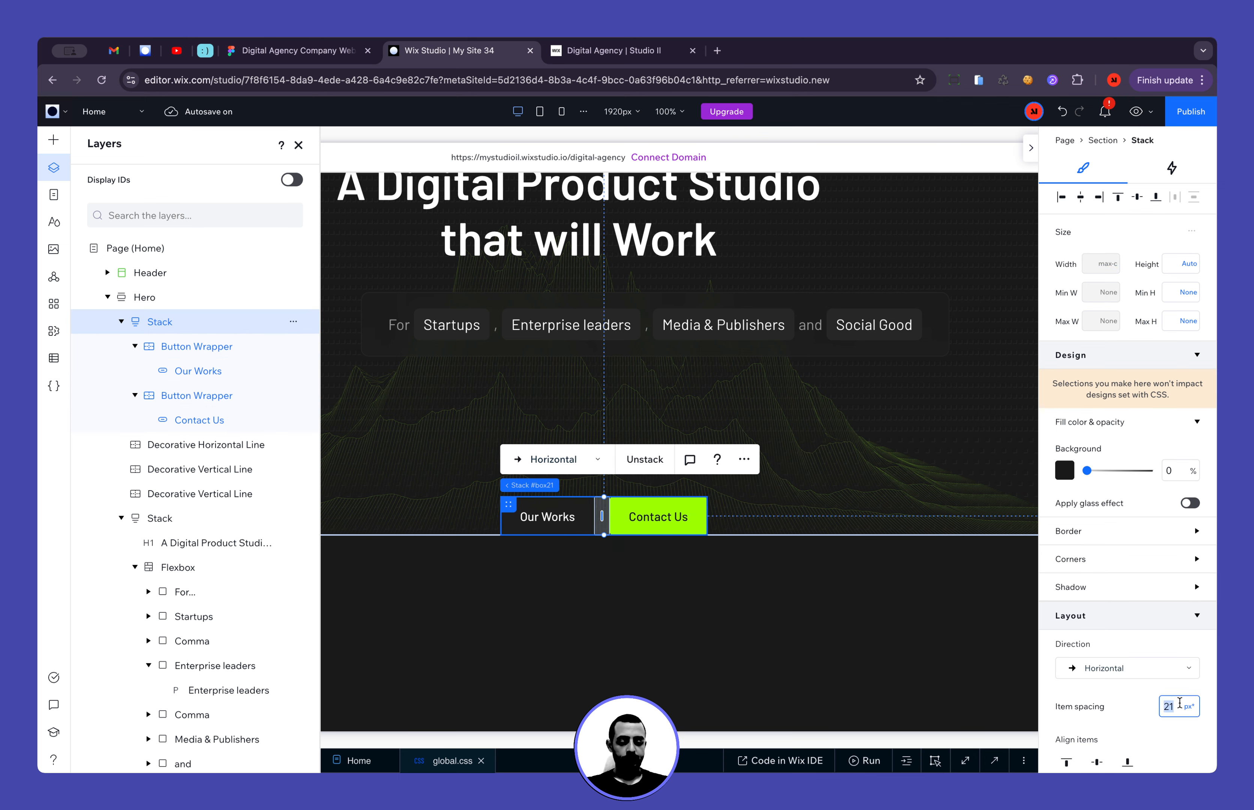
pyautogui.write('x')
pyautogui.press('Return')
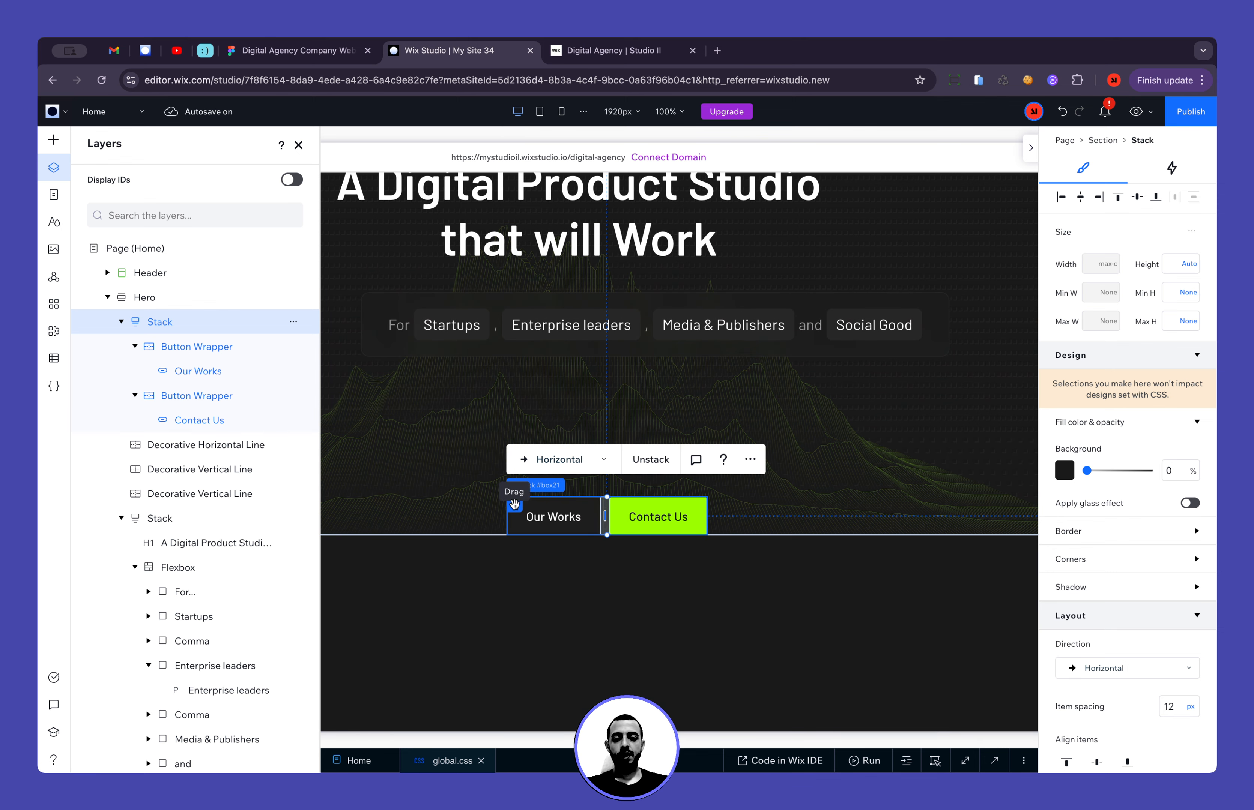
# Move the button stack into the hero's vertical stack below the audience flexbox, and centre-align that vertical stack's items
pyautogui.moveTo(514, 504); pyautogui.dragTo(547, 369)
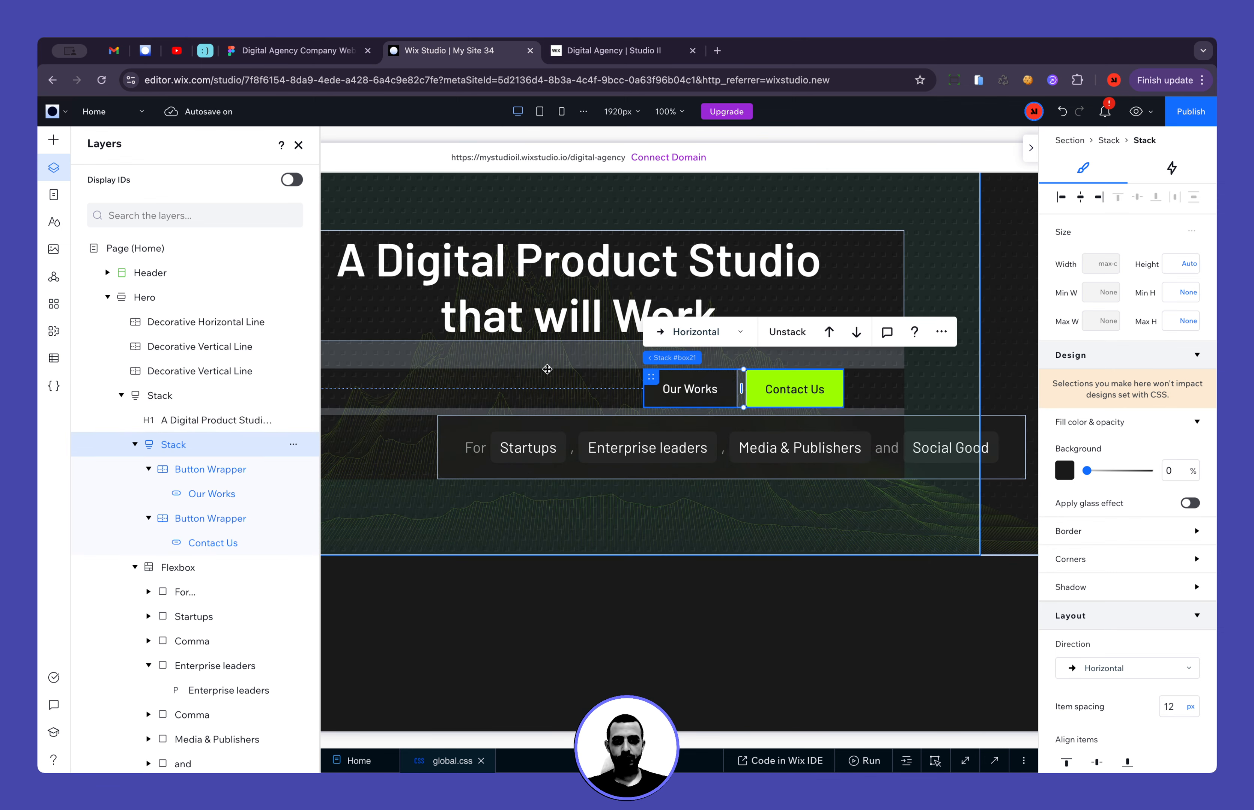
pyautogui.click(856, 331)
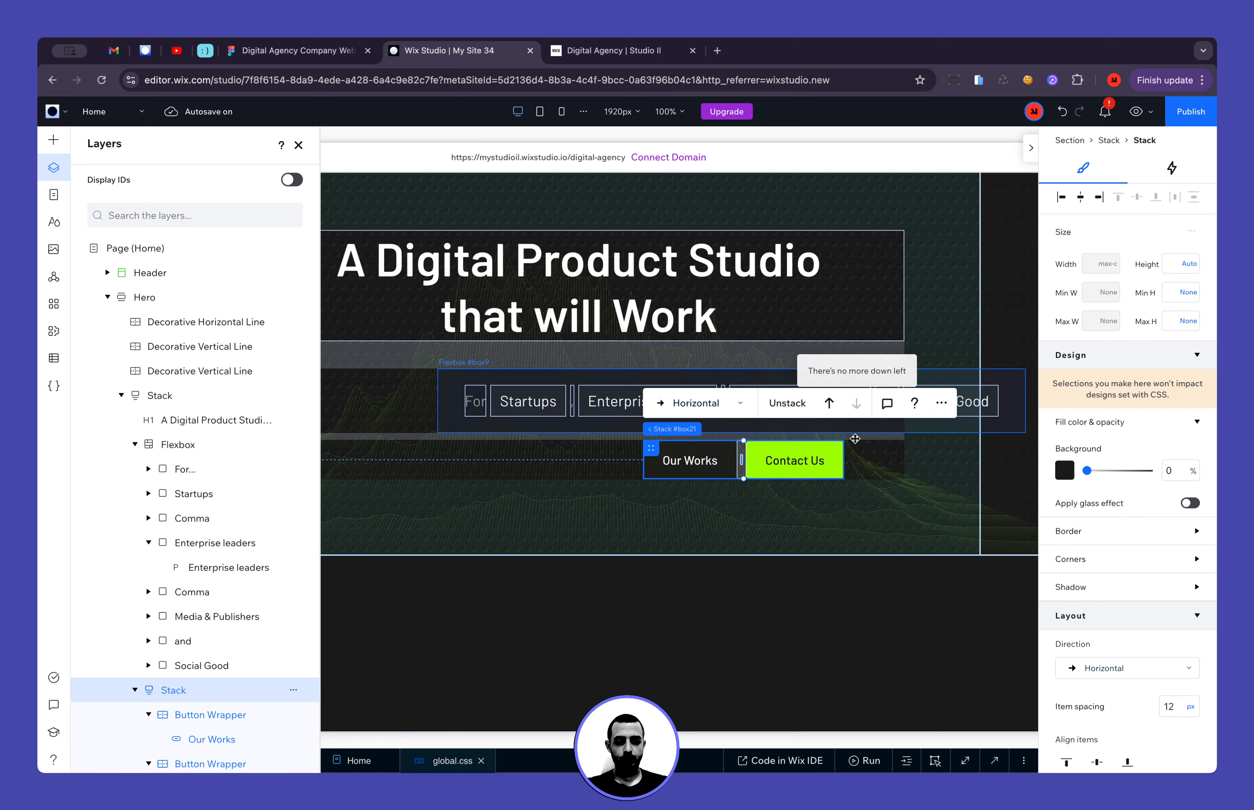
pyautogui.click(669, 509)
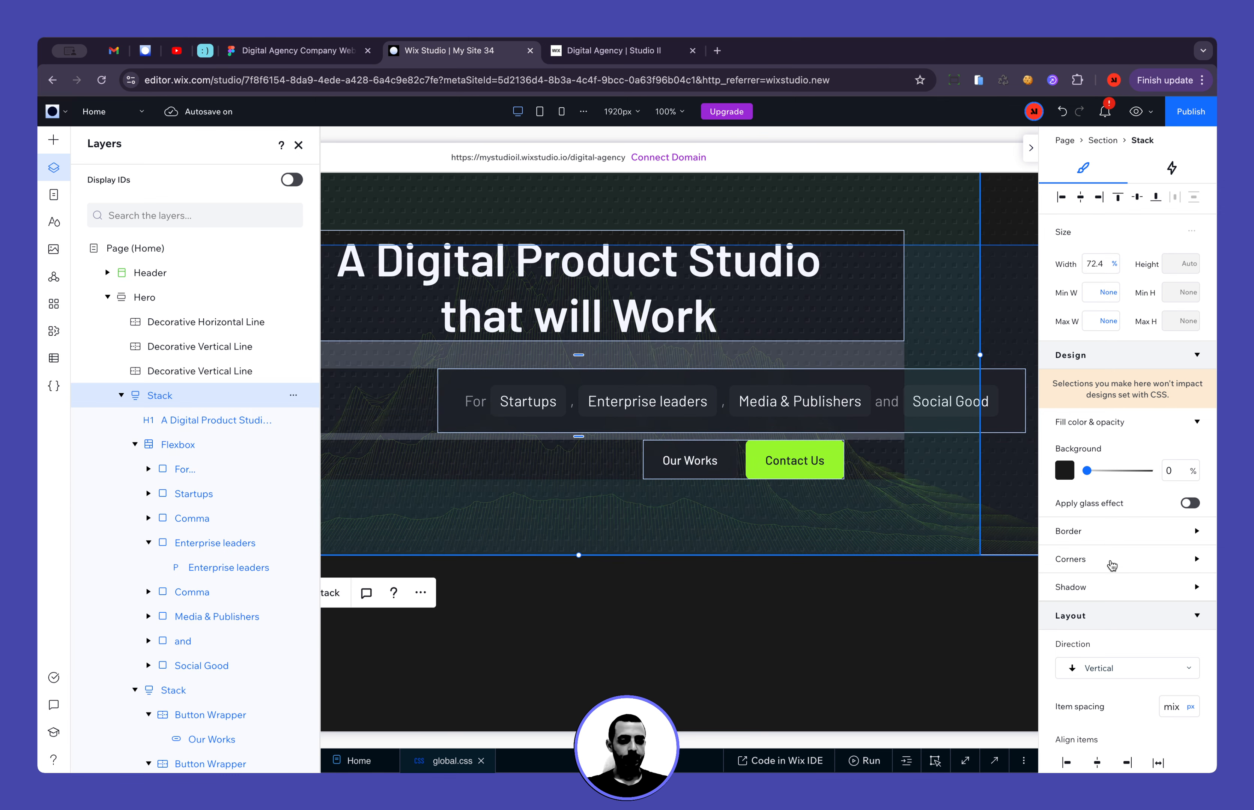
pyautogui.scroll(-5, 1112, 565)
pyautogui.click(1097, 490)
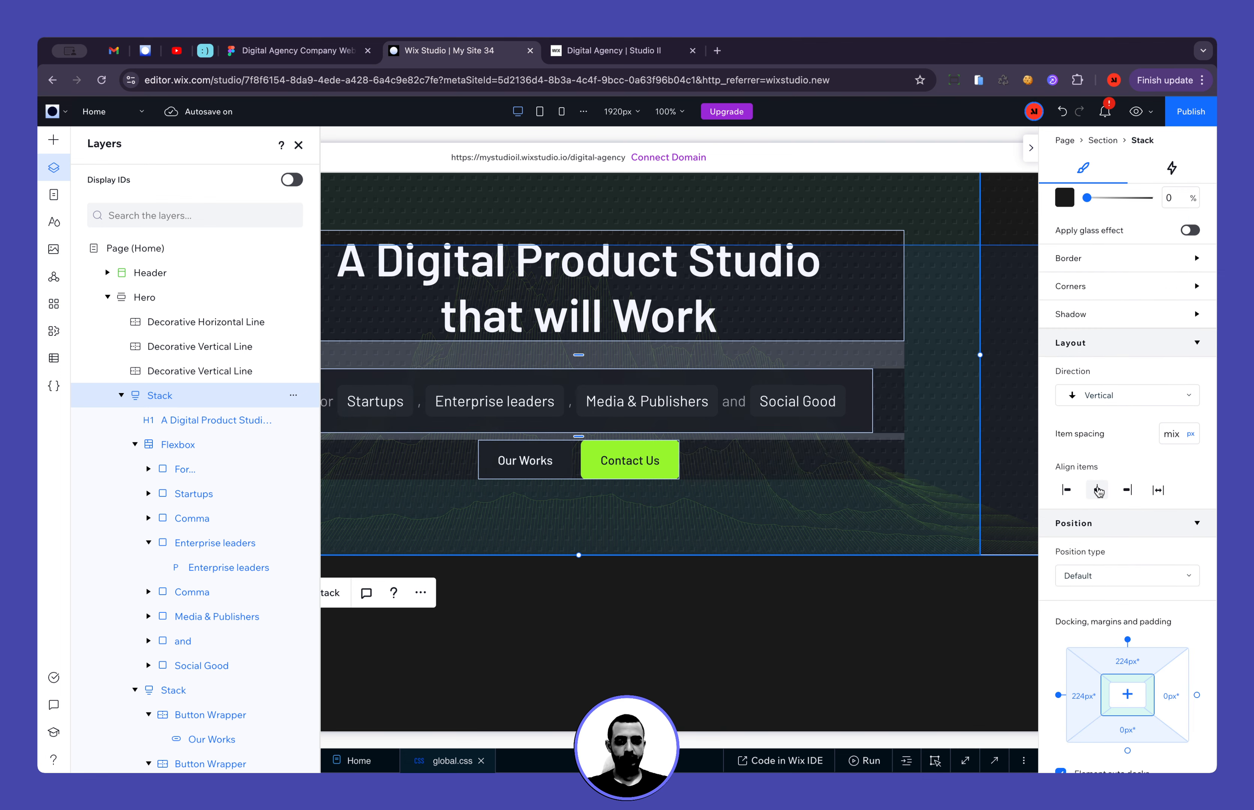
pyautogui.hscroll(-2, 748, 385)
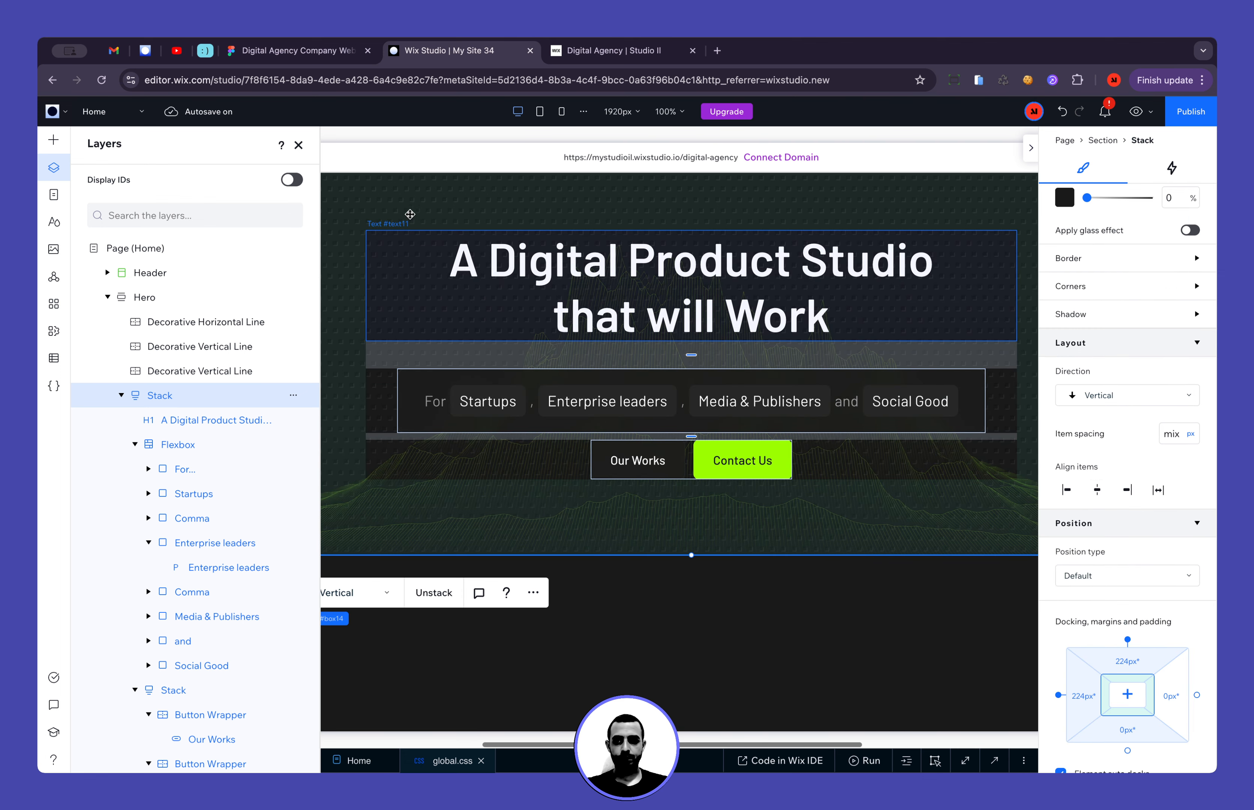
# Set the hero's vertical stack to 100% width and align it to the left edge of its section
pyautogui.click(298, 145)
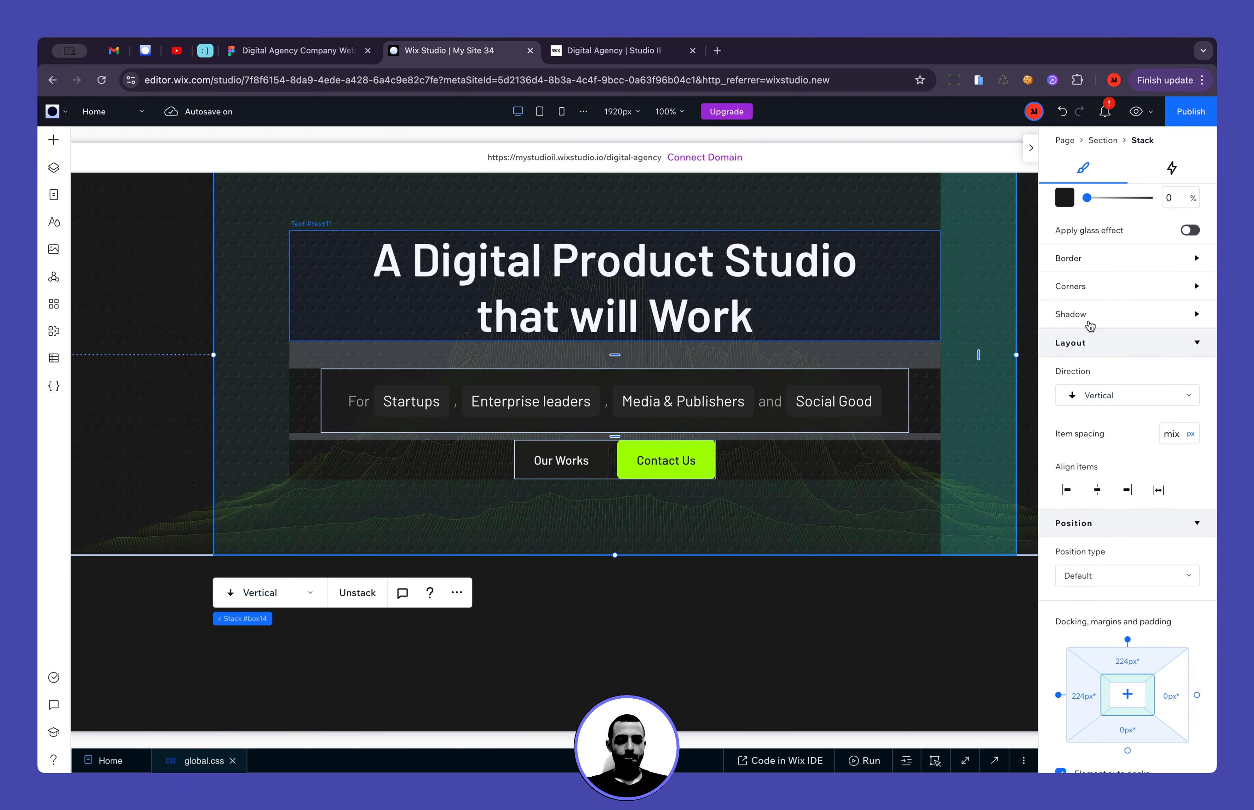
pyautogui.scroll(5, 1101, 326)
pyautogui.click(1111, 267)
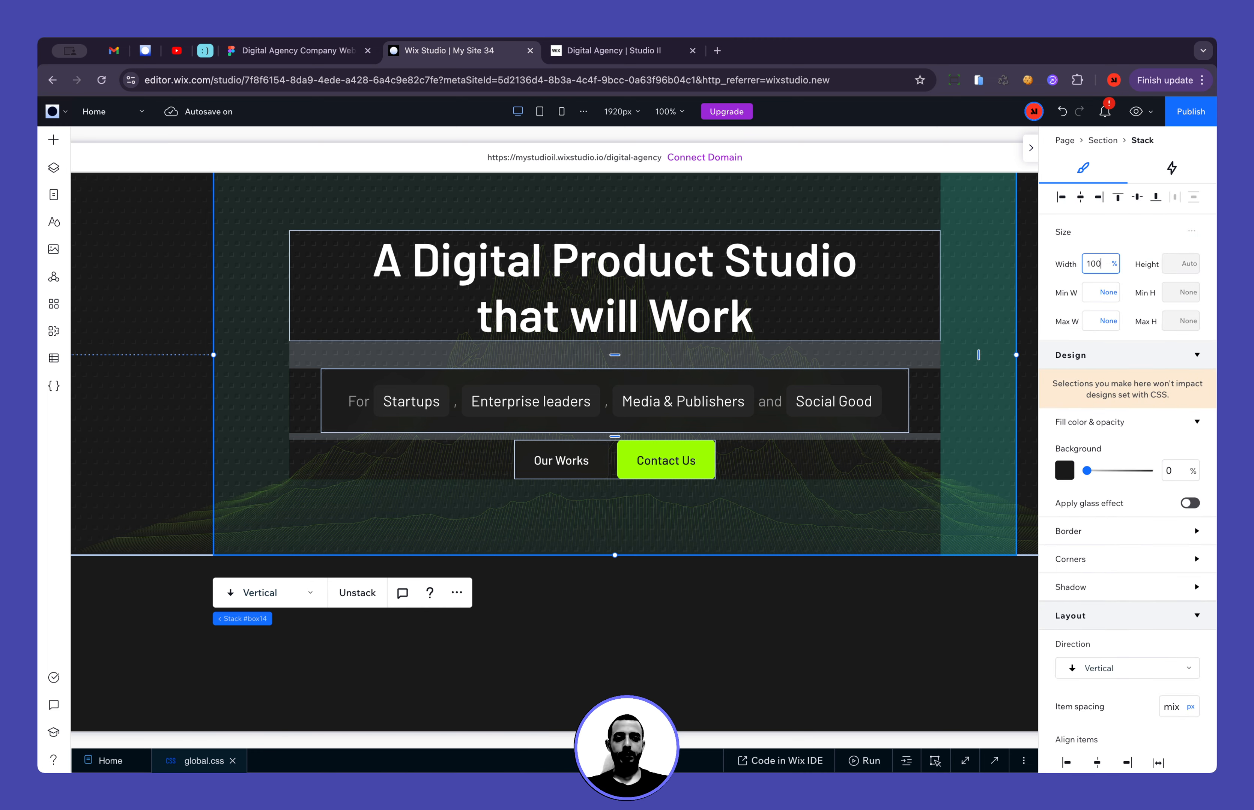
pyautogui.write('100')
pyautogui.press('Return')
pyautogui.click(1061, 197)
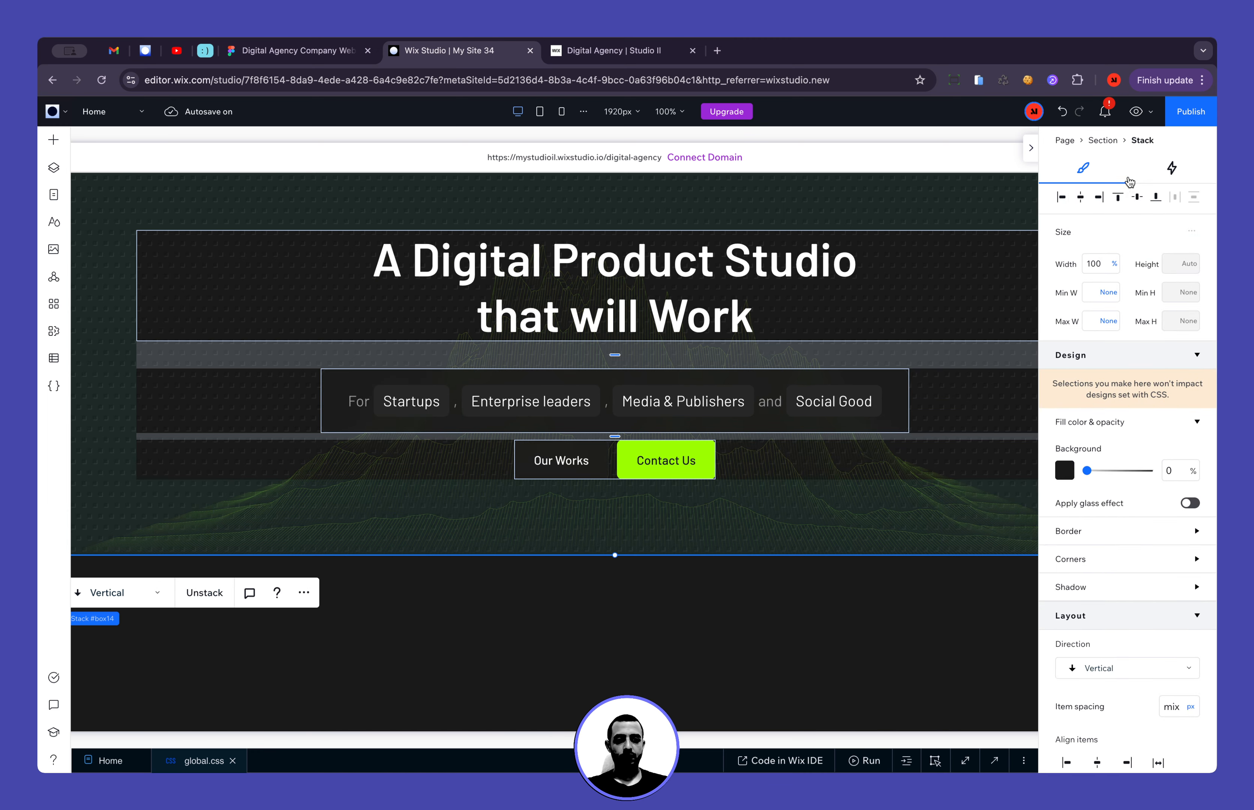
# Set the gap between the audience flexbox and the button stack to 50 px
pyautogui.scroll(5, 948, 401)
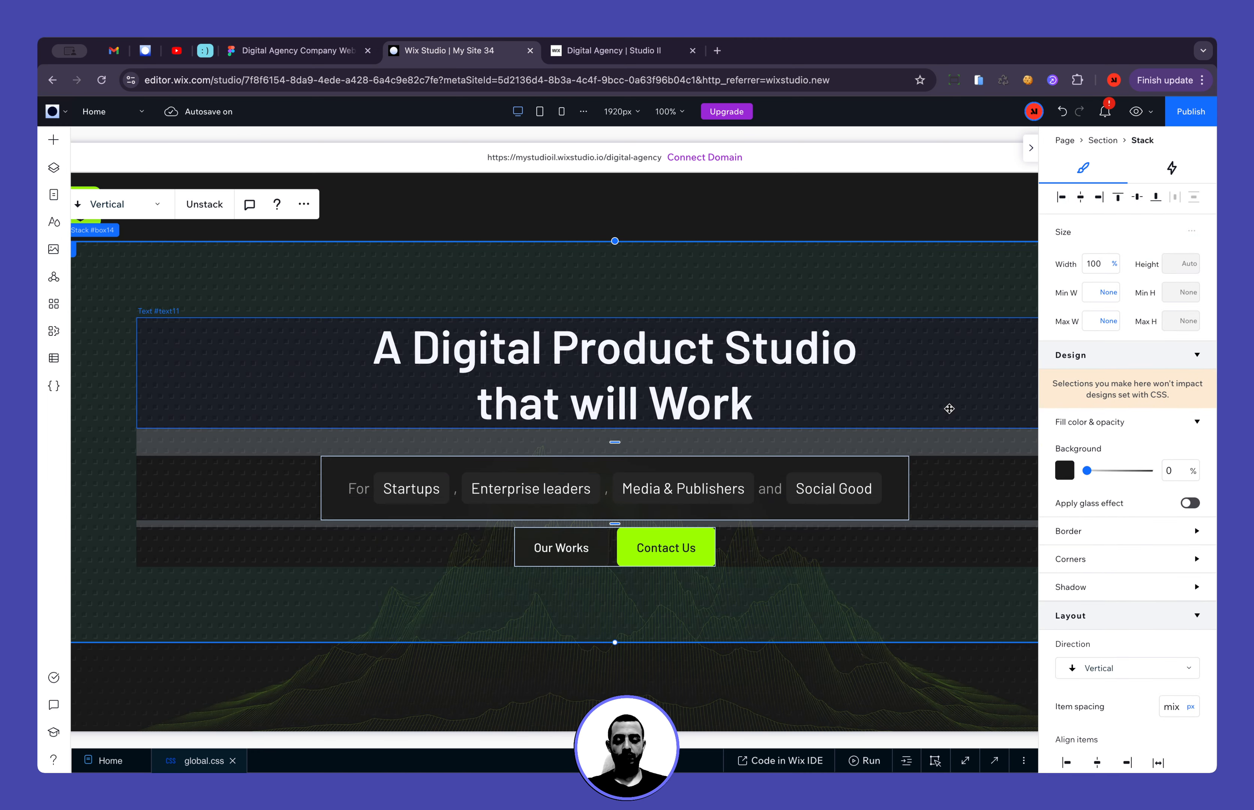
pyautogui.hscroll(2, 934, 435)
pyautogui.hscroll(-1, 933, 435)
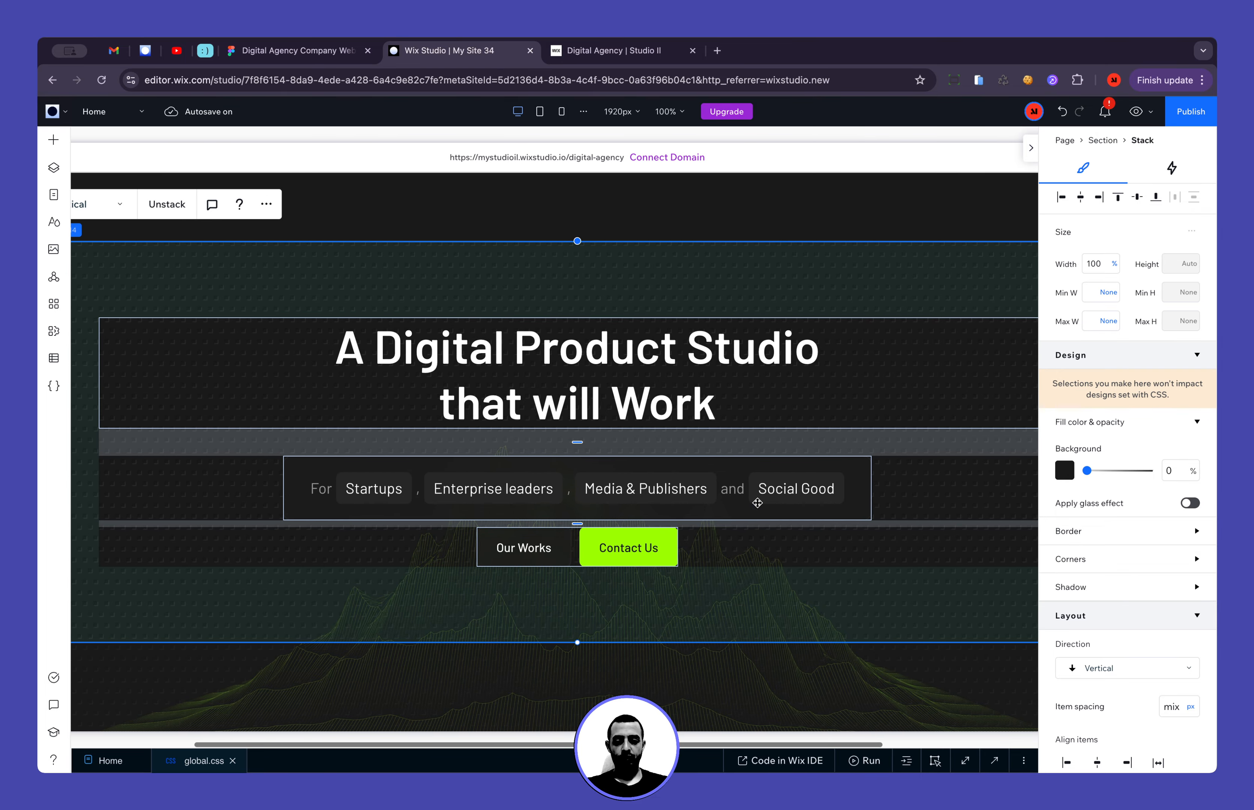
pyautogui.click(580, 524)
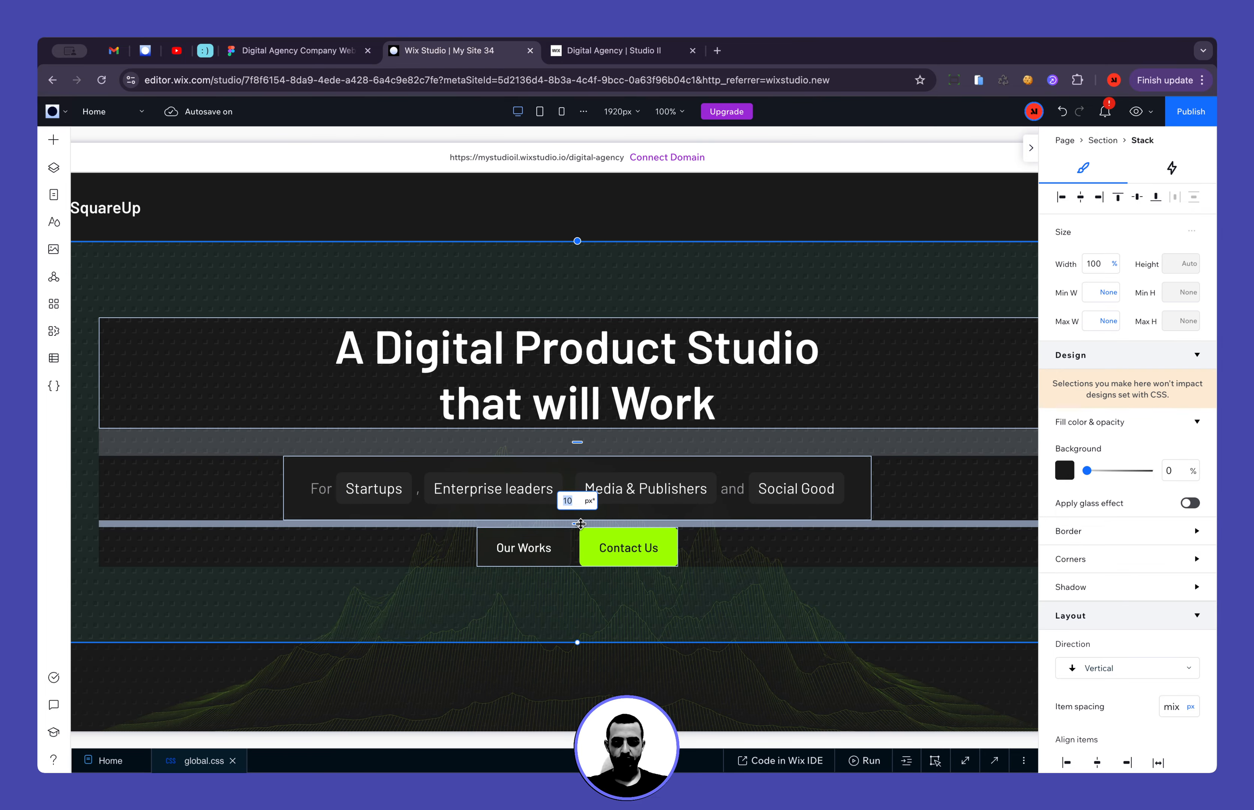
pyautogui.write('50px')
pyautogui.press('Return')
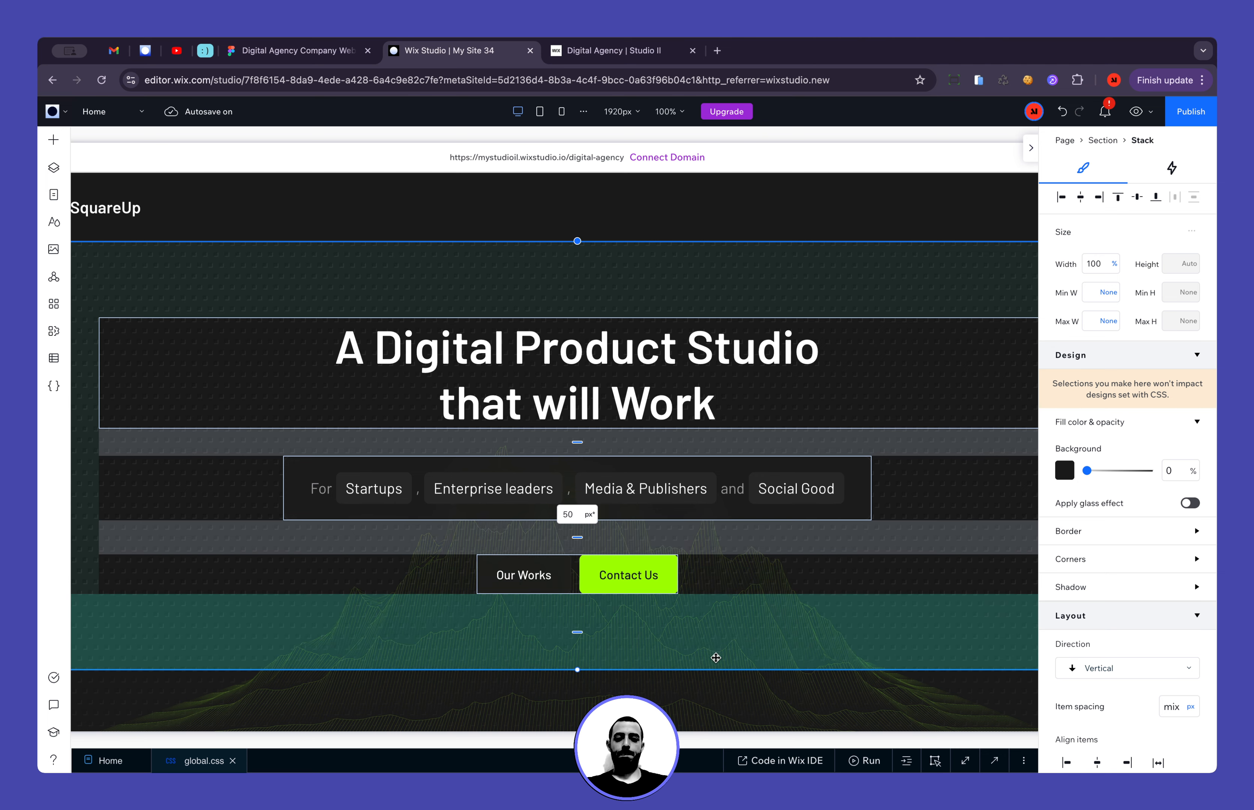
# Try the longer label "Enterprise leaders" on the Our Works button, and undo the label change
pyautogui.click(708, 690)
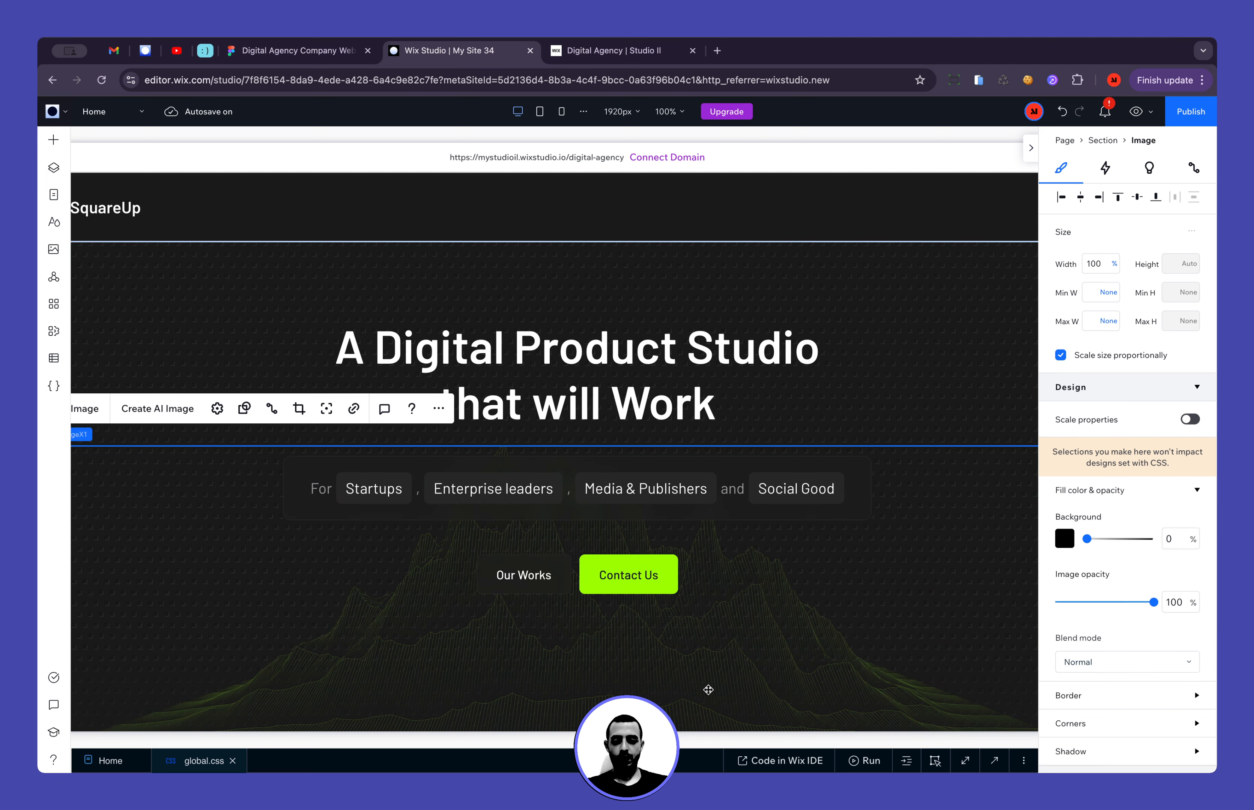
pyautogui.scroll(-2, 708, 691)
pyautogui.click(483, 423)
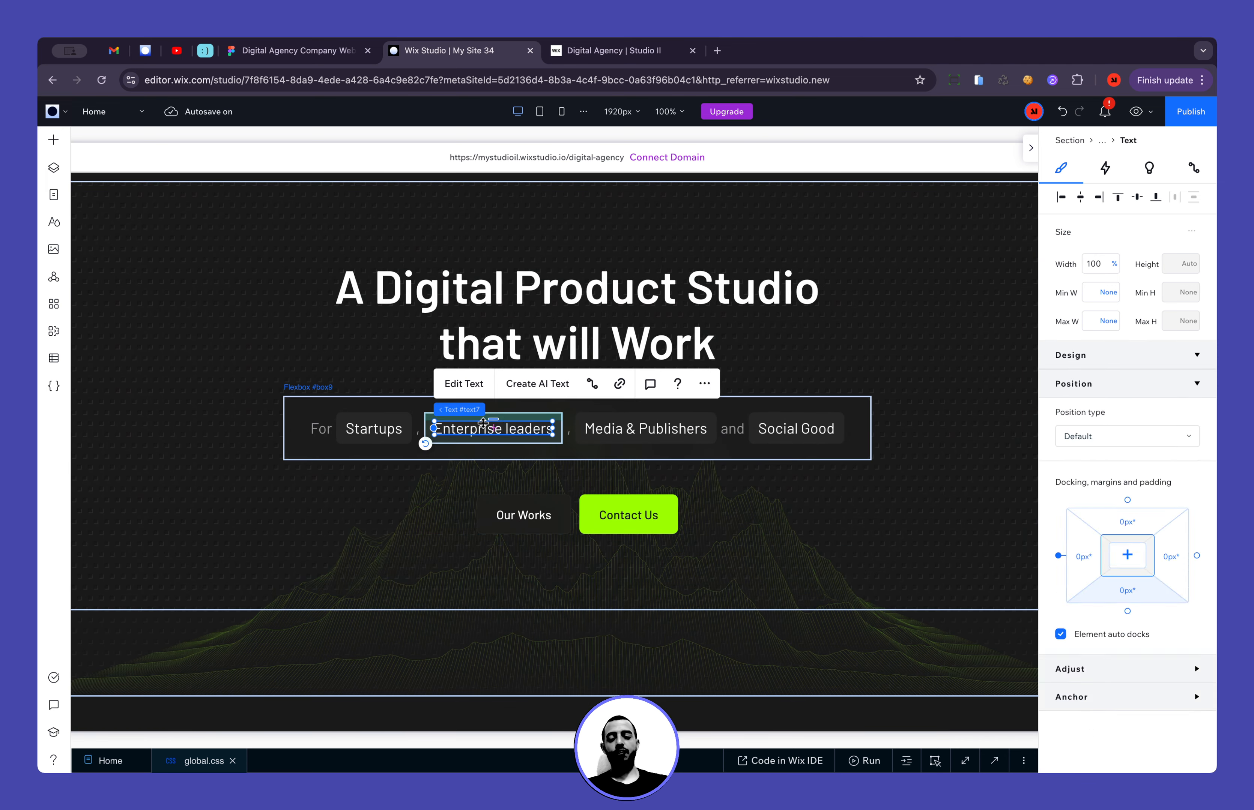
pyautogui.click(467, 385)
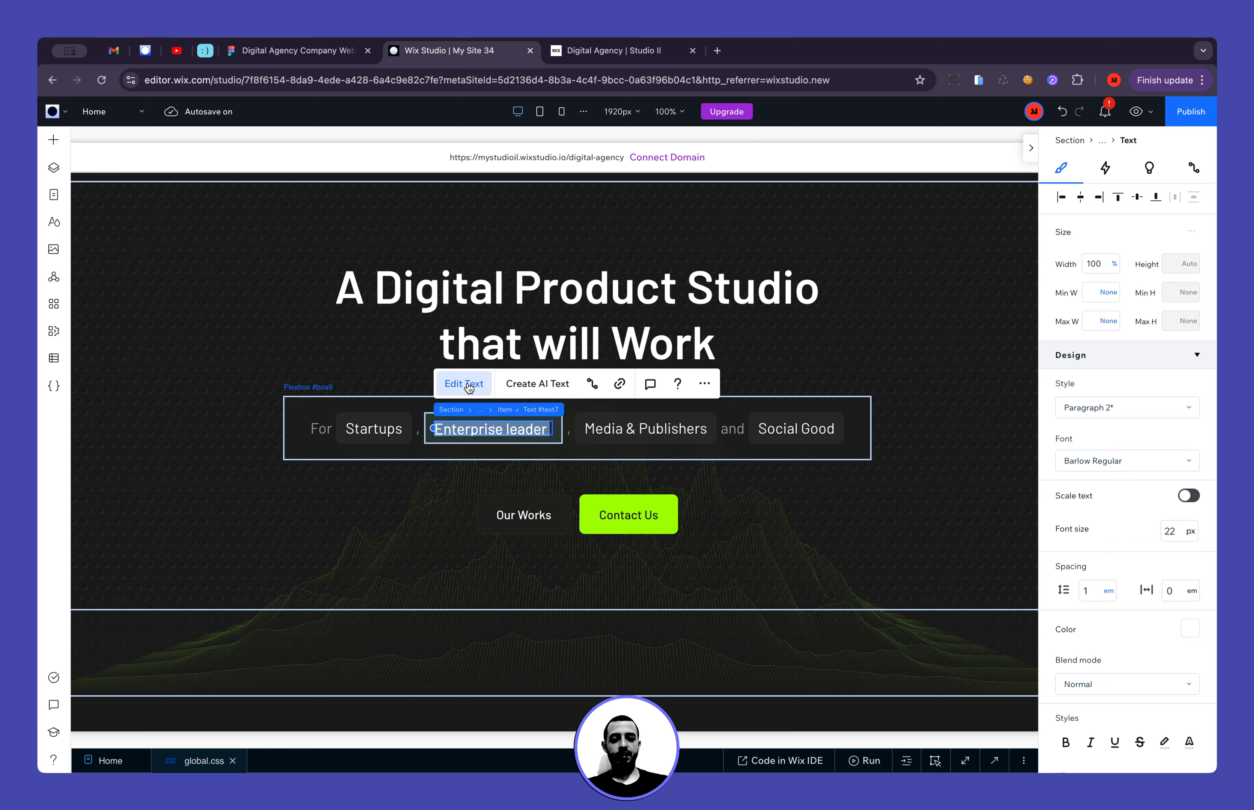
pyautogui.click(525, 510)
pyautogui.click(505, 457)
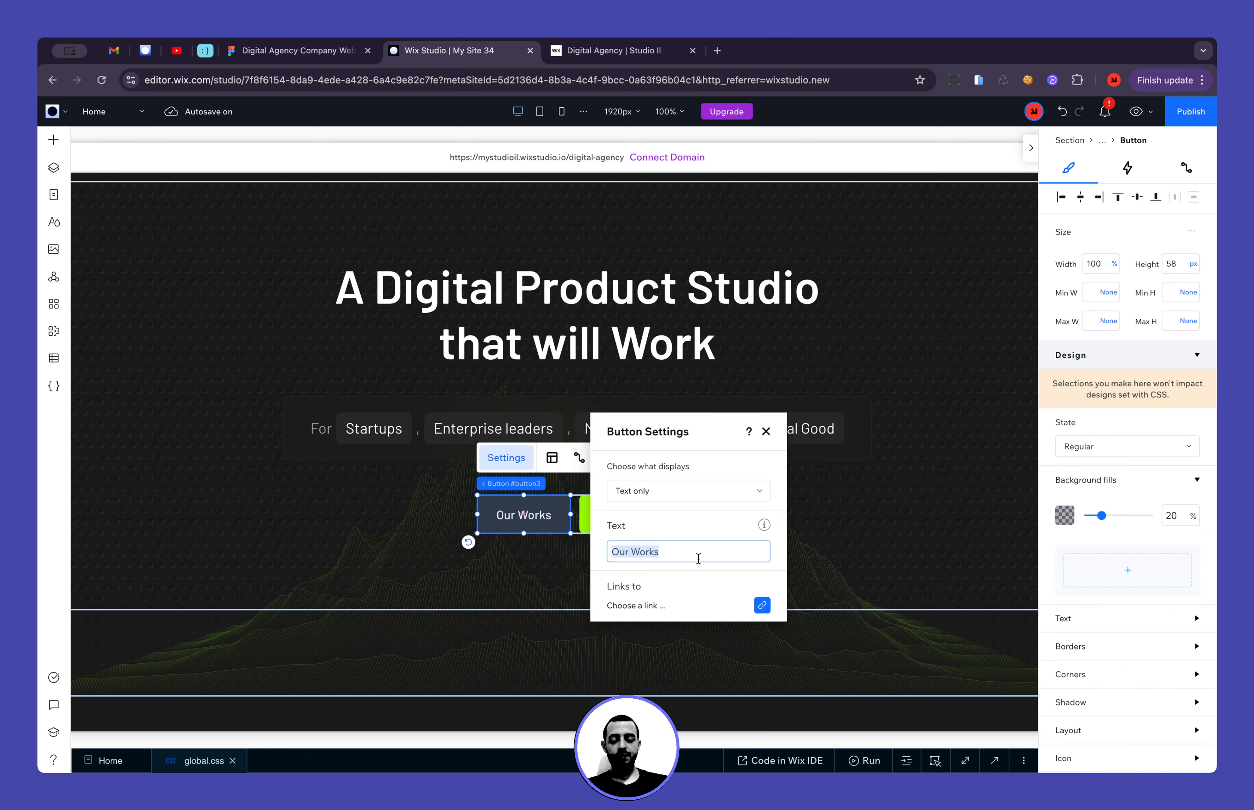
pyautogui.write('Enterprise leaders')
pyautogui.click(494, 560)
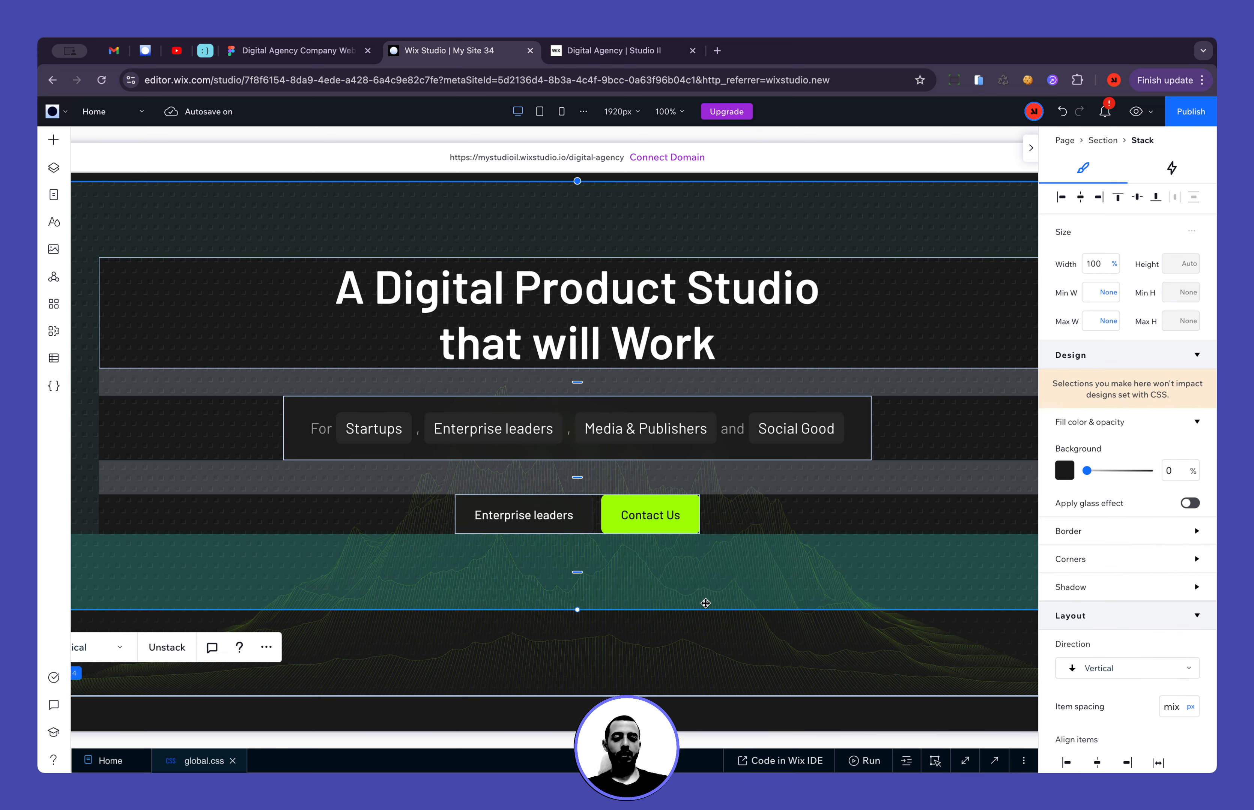
pyautogui.click(739, 666)
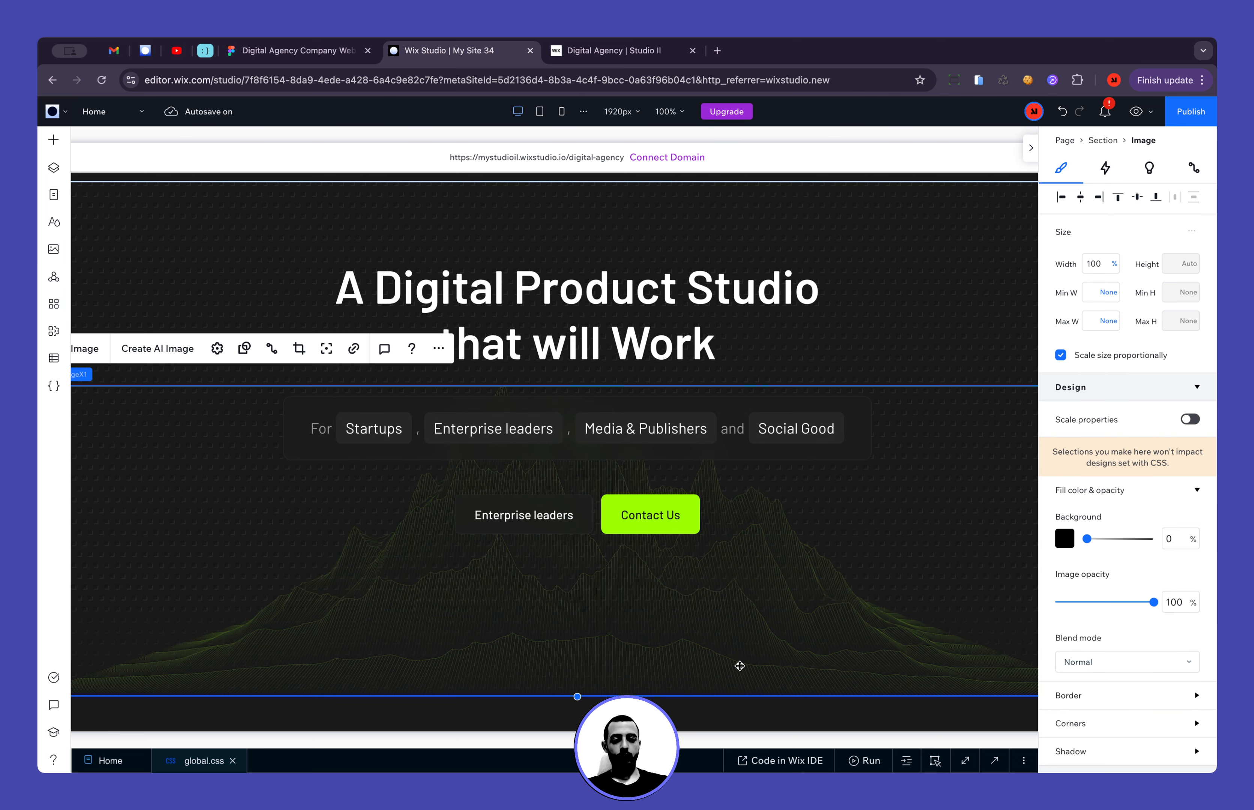
pyautogui.hotkey('ctrl', 'z')
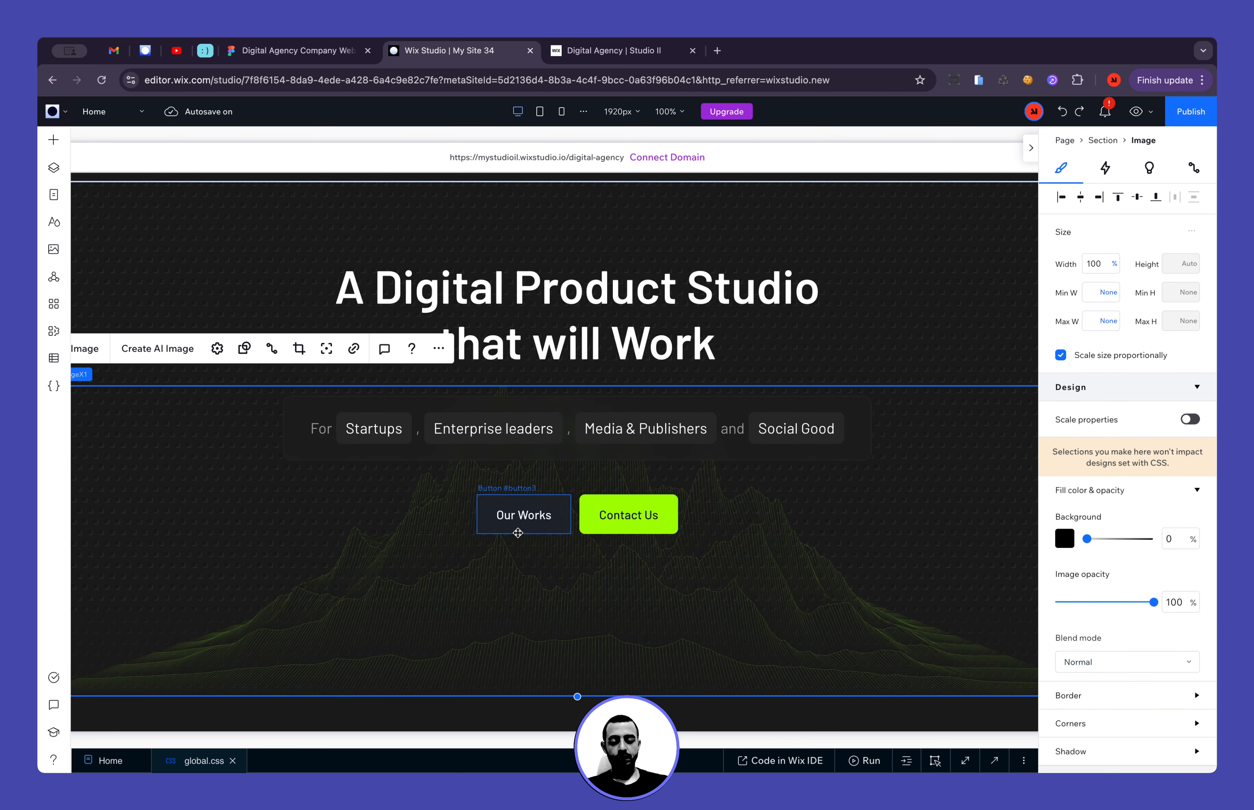
# Switch to the tablet breakpoint and centre the audience row within the hero's vertical stack
pyautogui.click(572, 512)
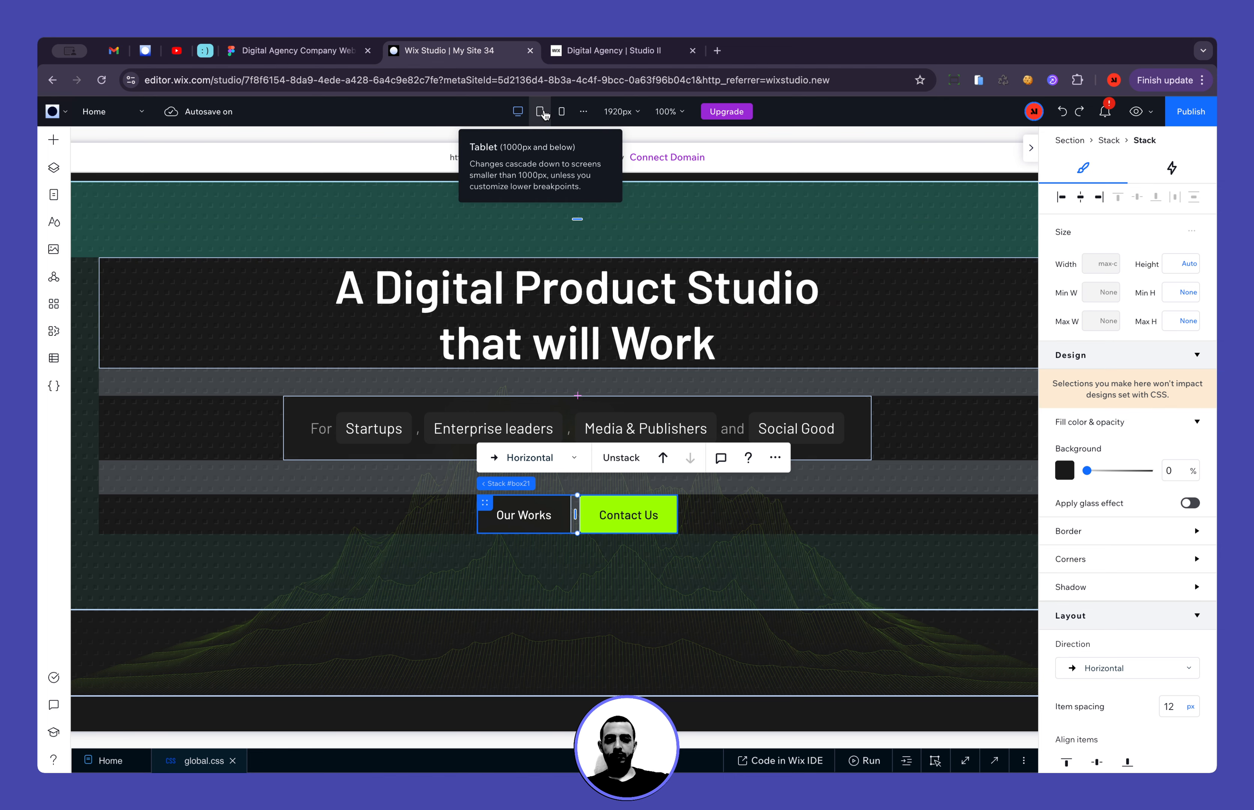
pyautogui.click(545, 115)
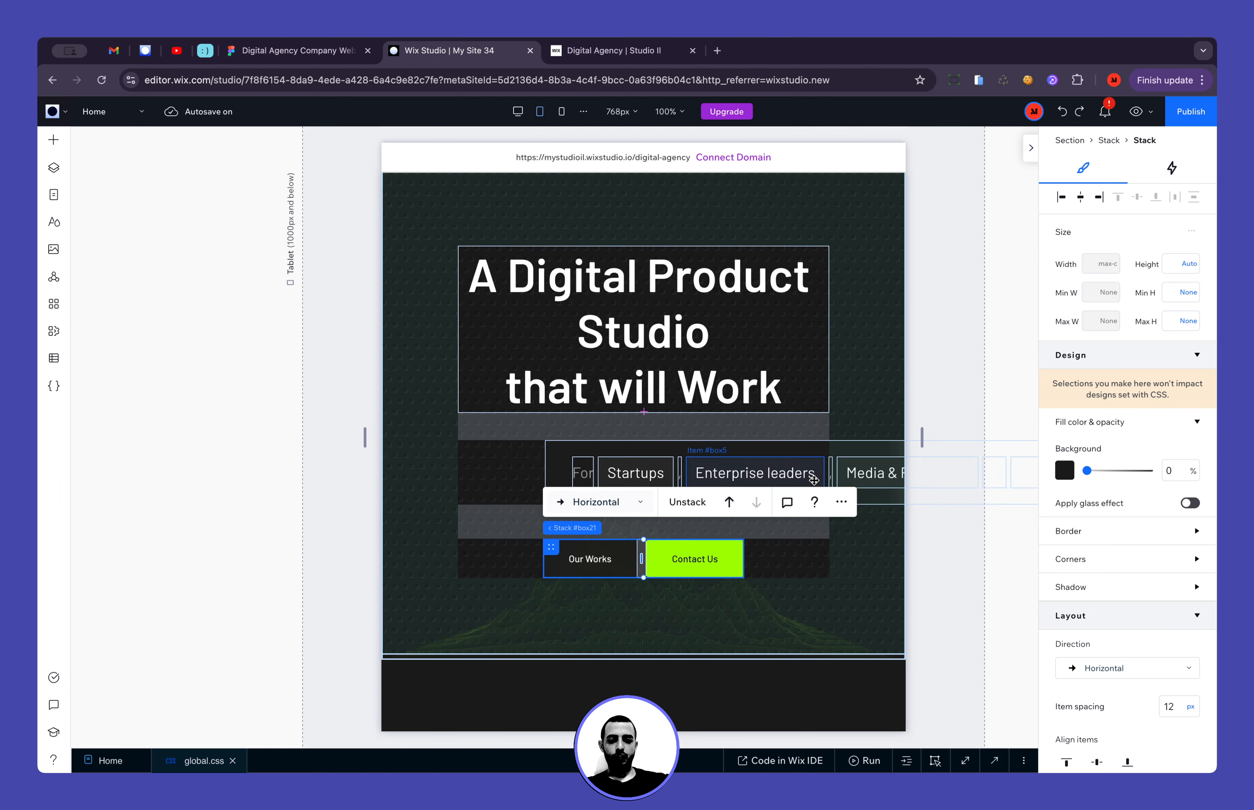
pyautogui.click(744, 533)
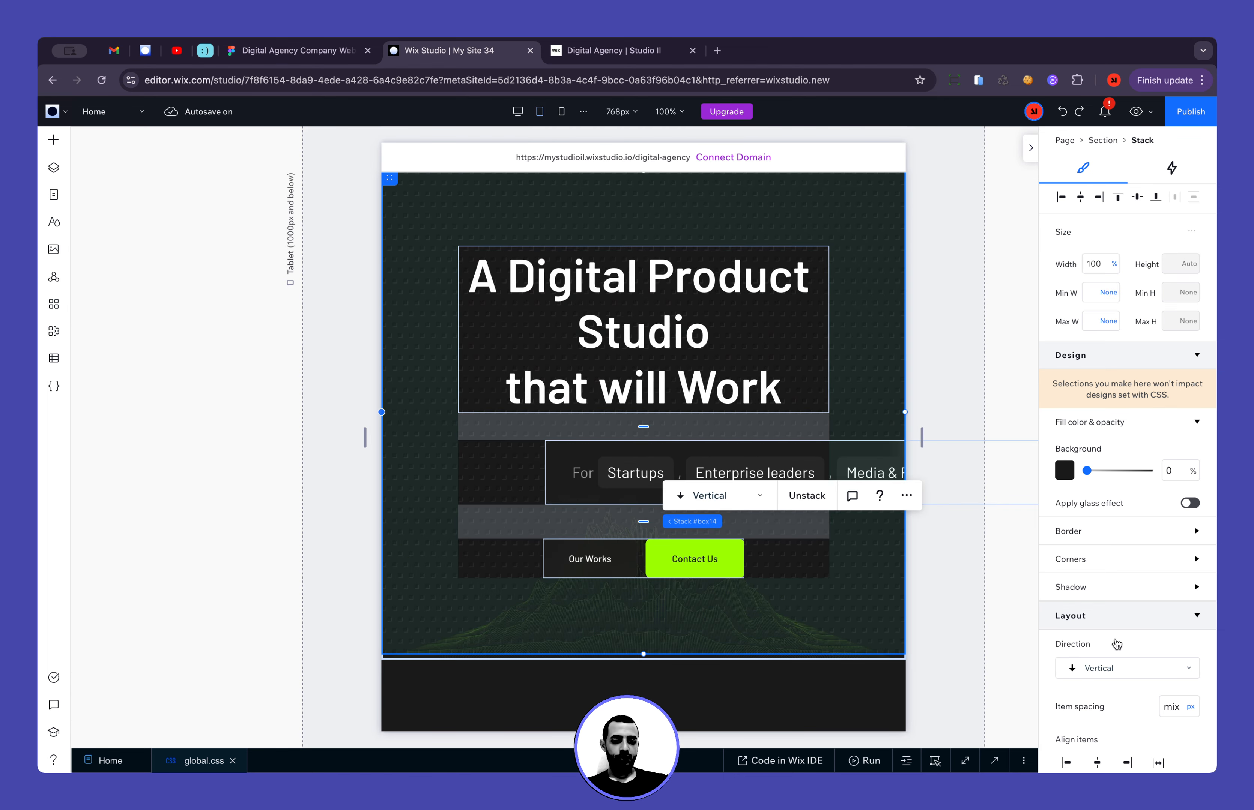
pyautogui.scroll(-3, 1115, 643)
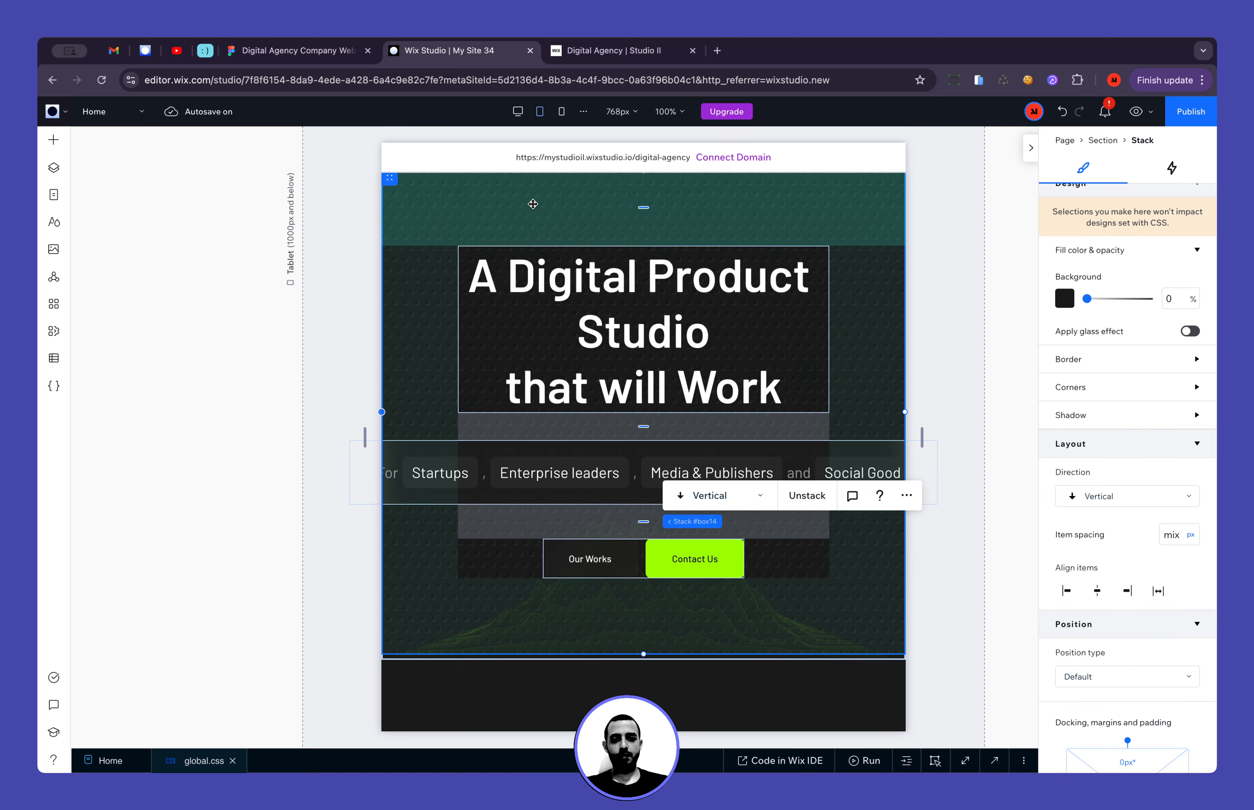
# Set the hero vertical stack's padding to 60 px on all sides at the tablet breakpoint
pyautogui.click(426, 294)
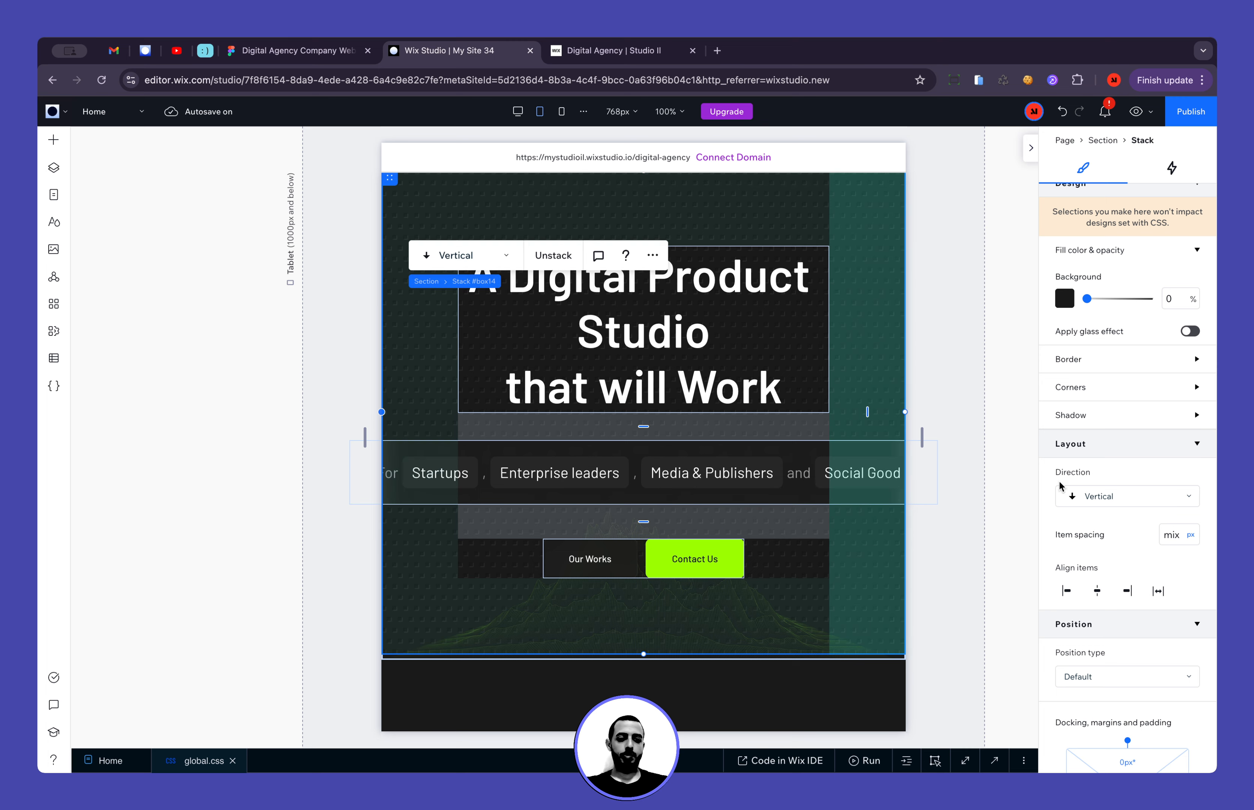
pyautogui.scroll(-4, 1058, 482)
pyautogui.click(1078, 604)
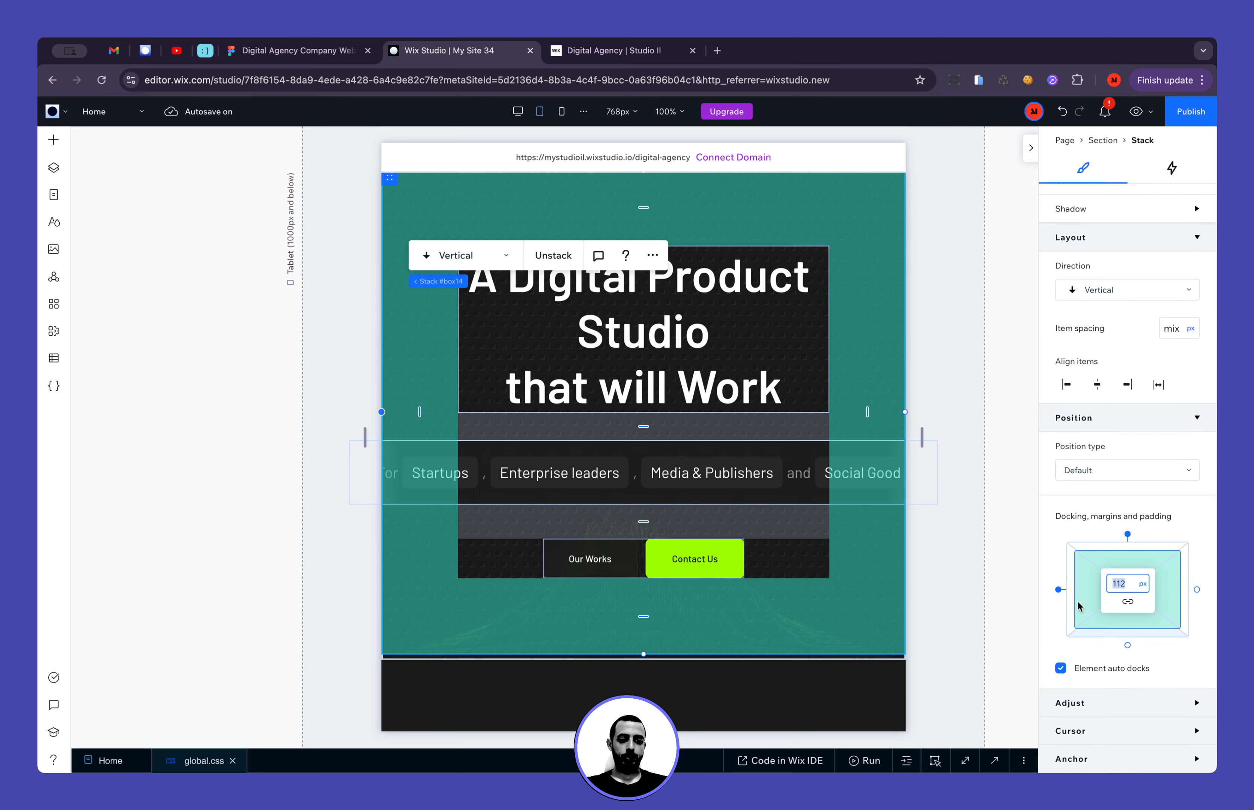
pyautogui.write('60')
pyautogui.press('Return')
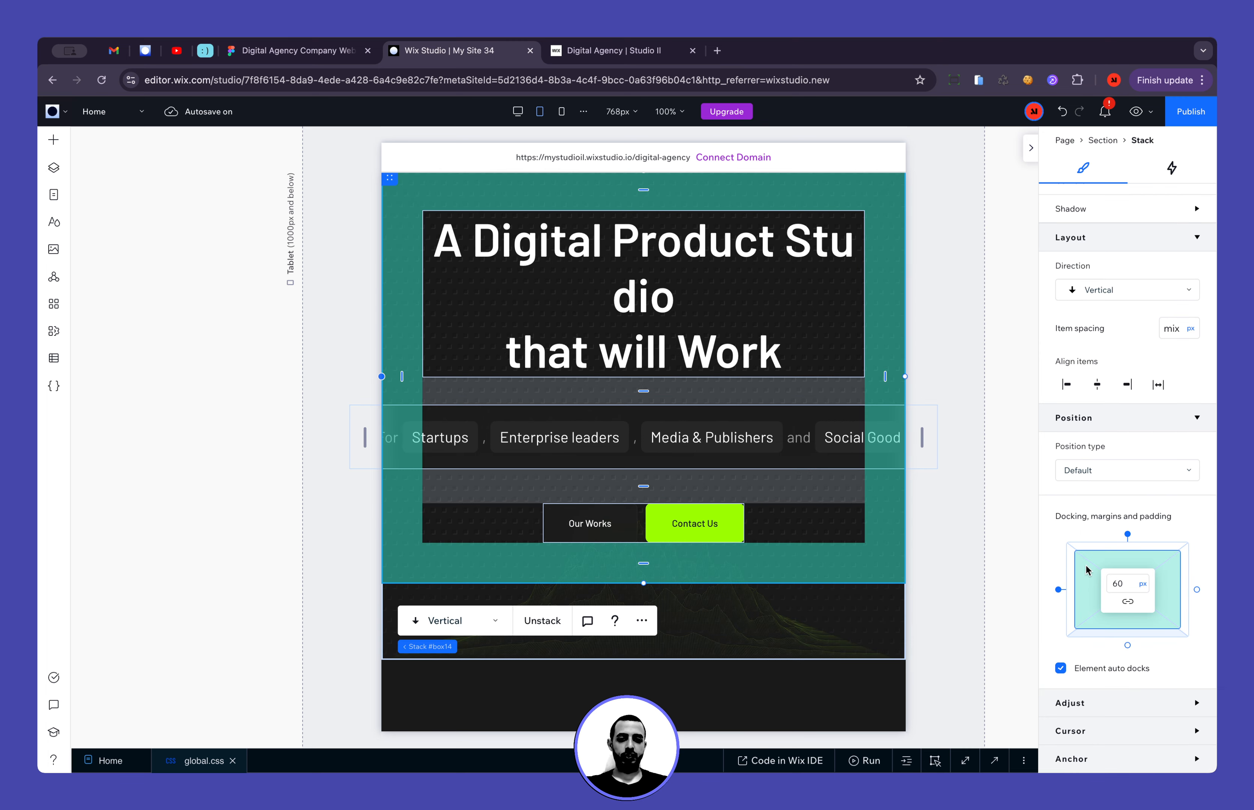
pyautogui.click(701, 321)
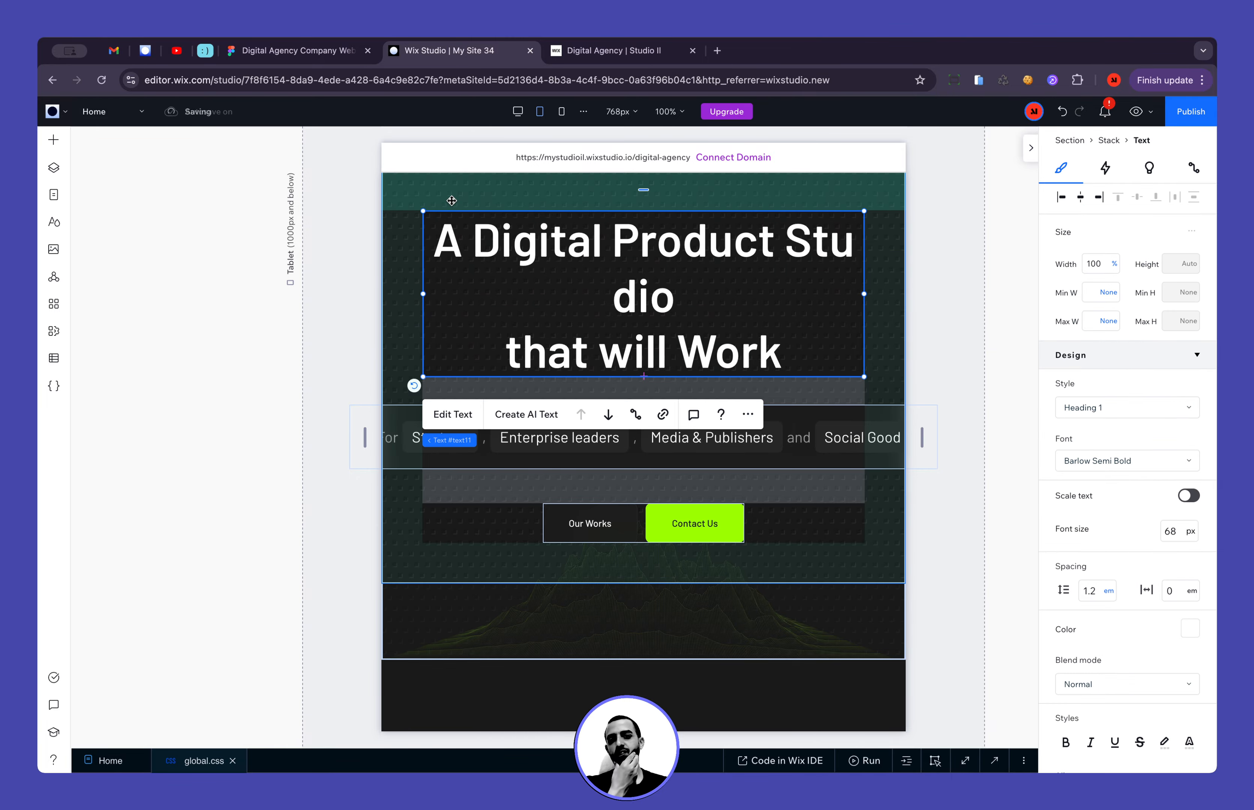
pyautogui.click(295, 50)
pyautogui.scroll(-10, 574, 386)
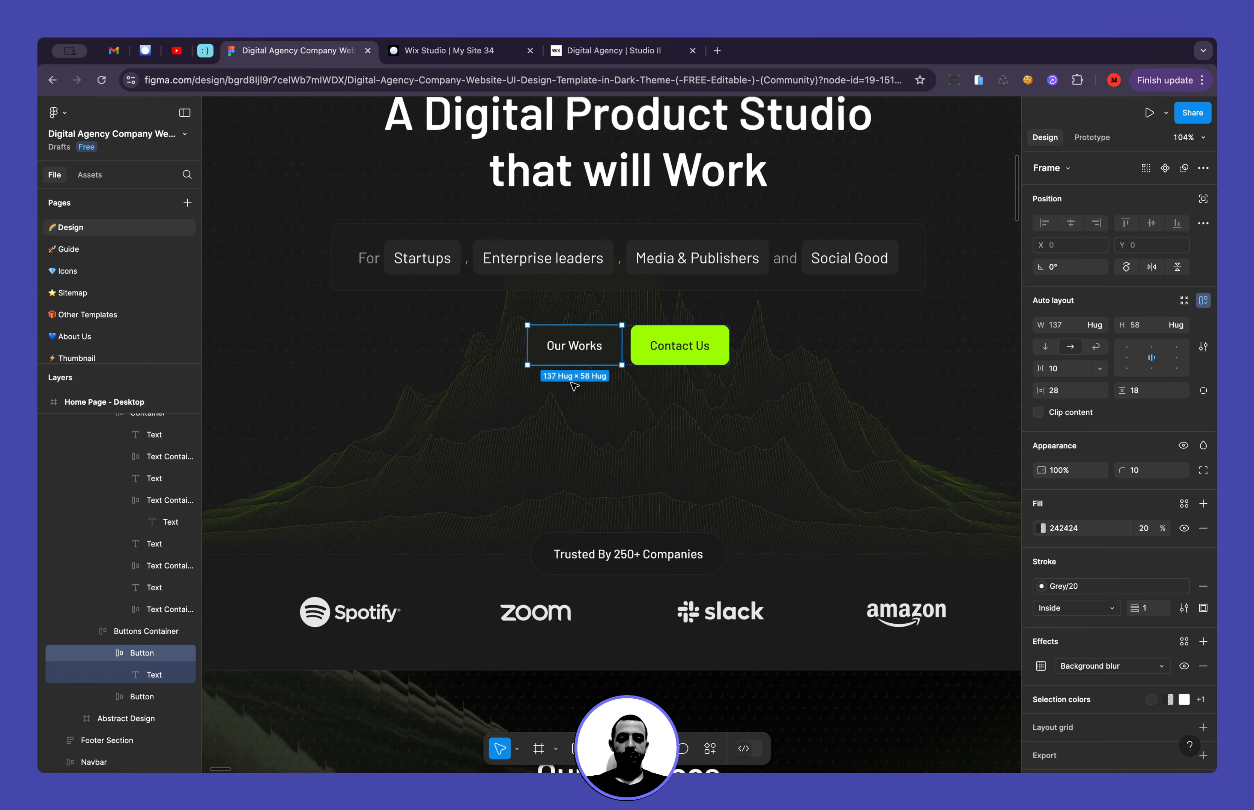
pyautogui.click(666, 310)
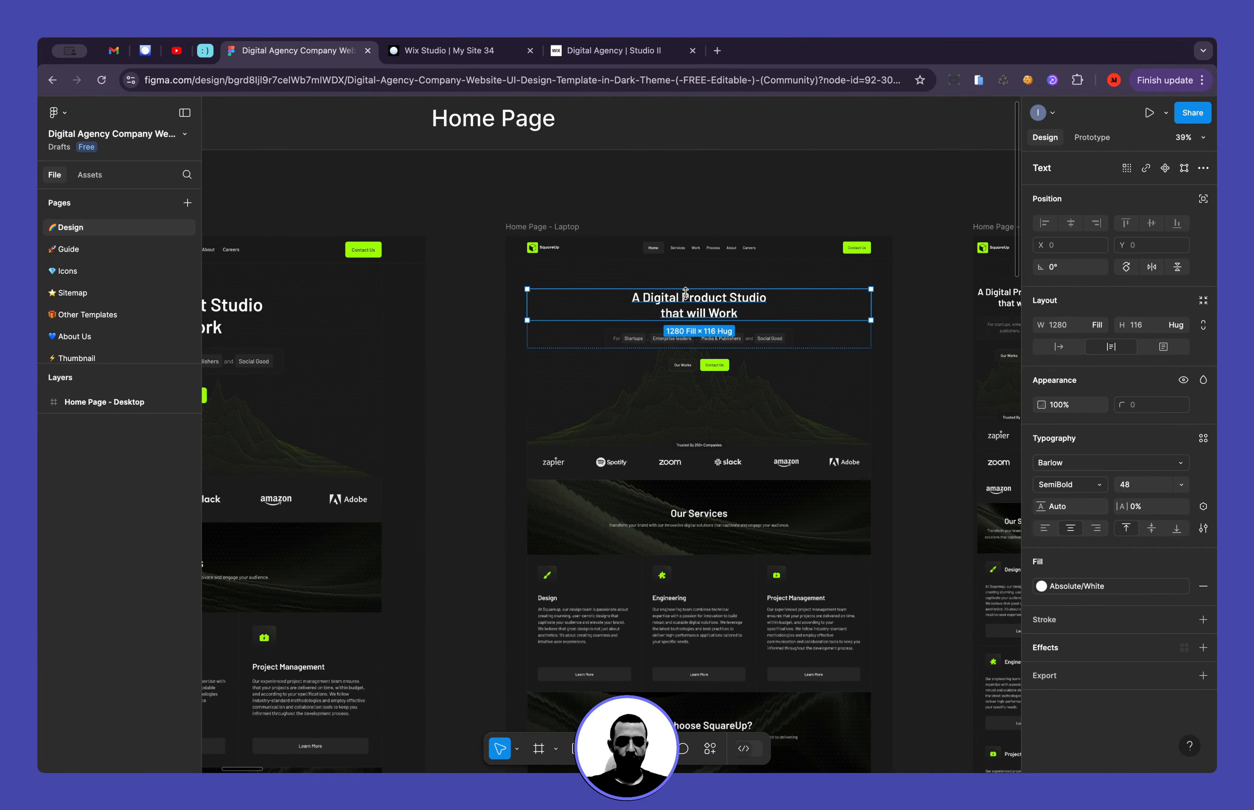
pyautogui.click(440, 50)
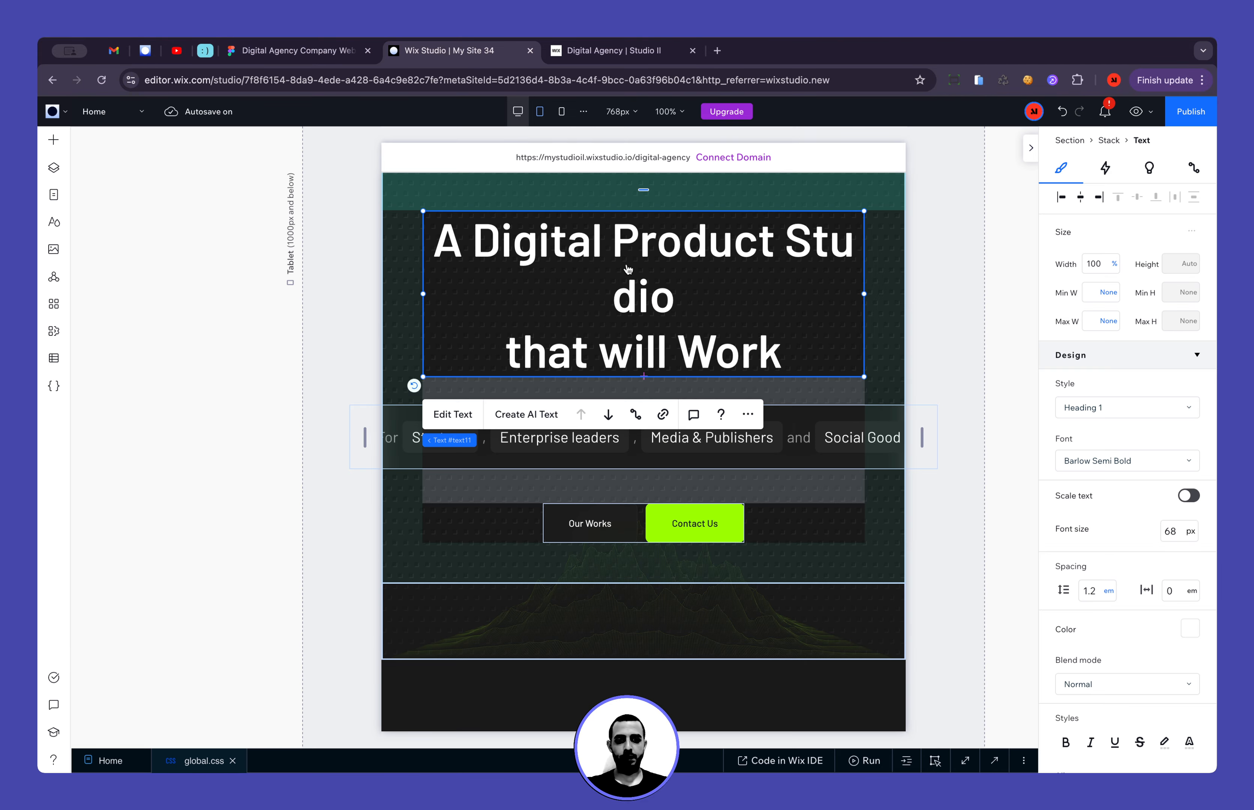
pyautogui.click(1176, 534)
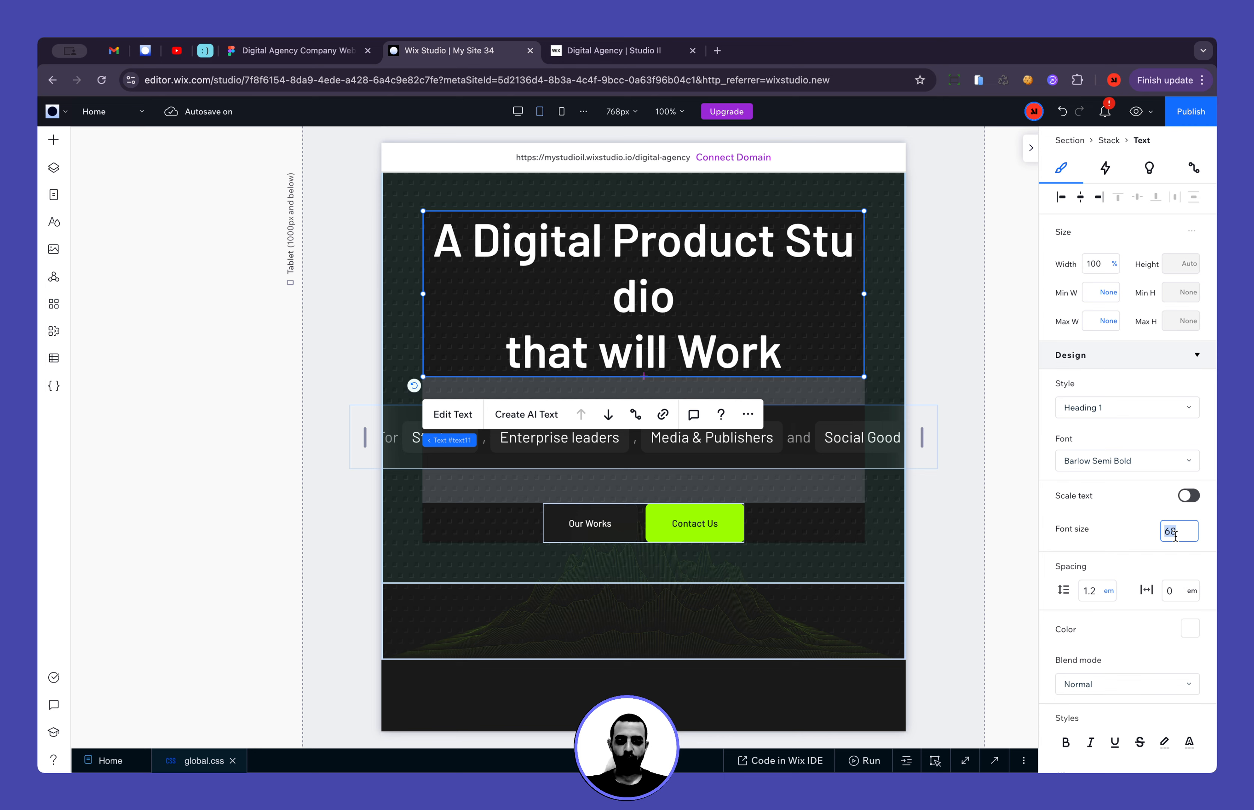
pyautogui.press('Return')
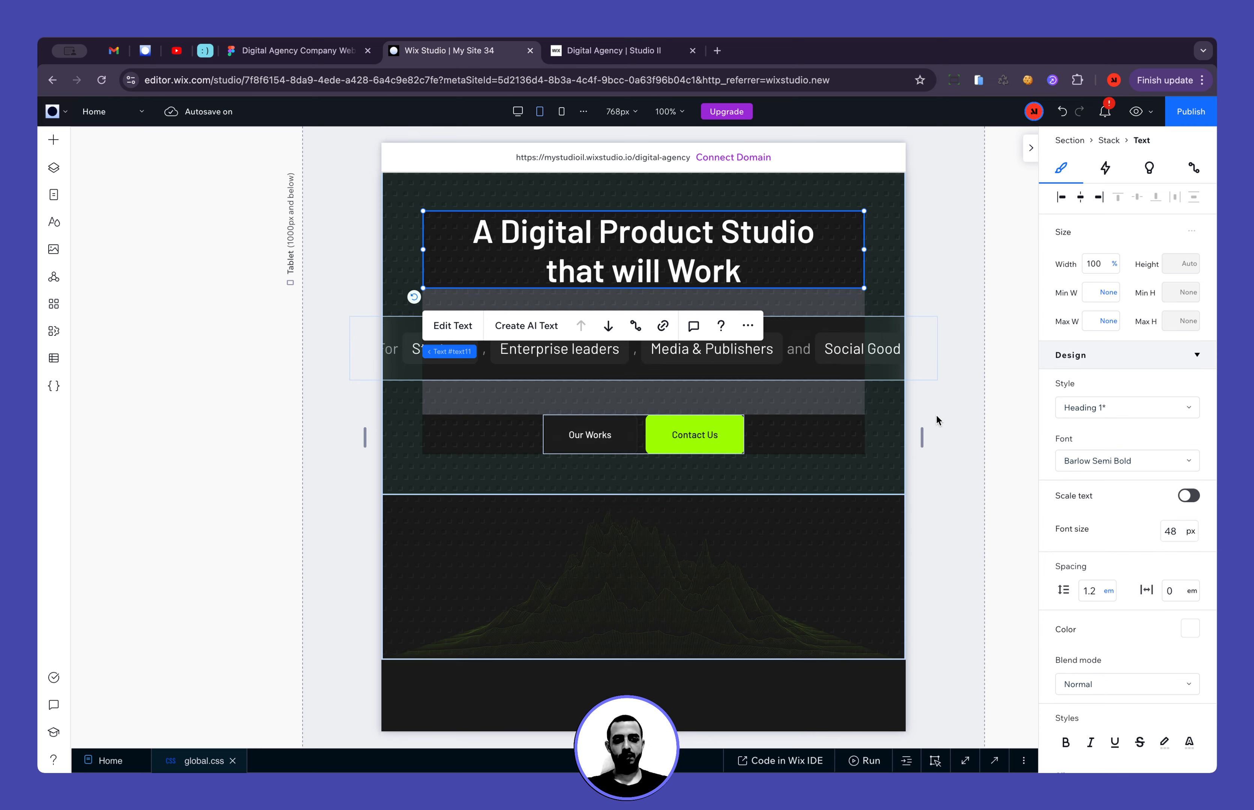
pyautogui.click(295, 50)
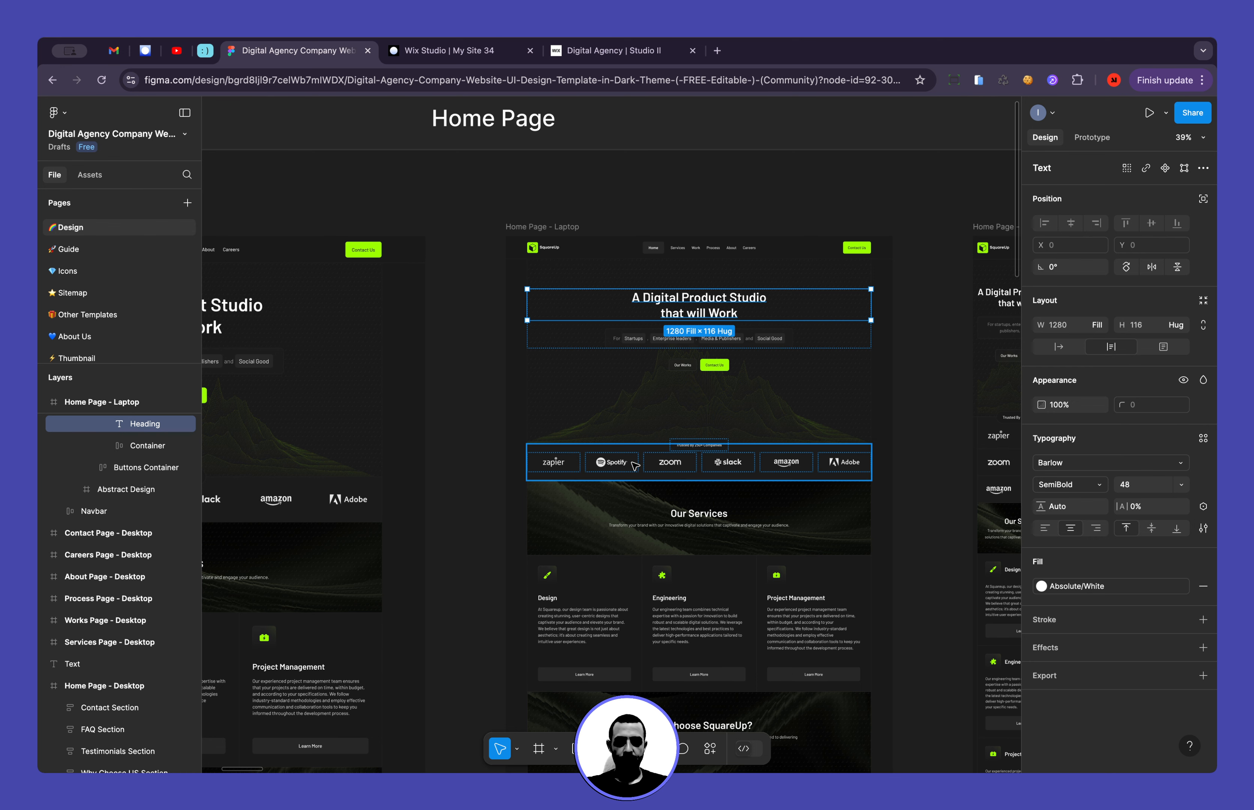
pyautogui.scroll(8, 633, 317)
pyautogui.keyDown('super'); pyautogui.click(648, 389); pyautogui.keyUp('super')
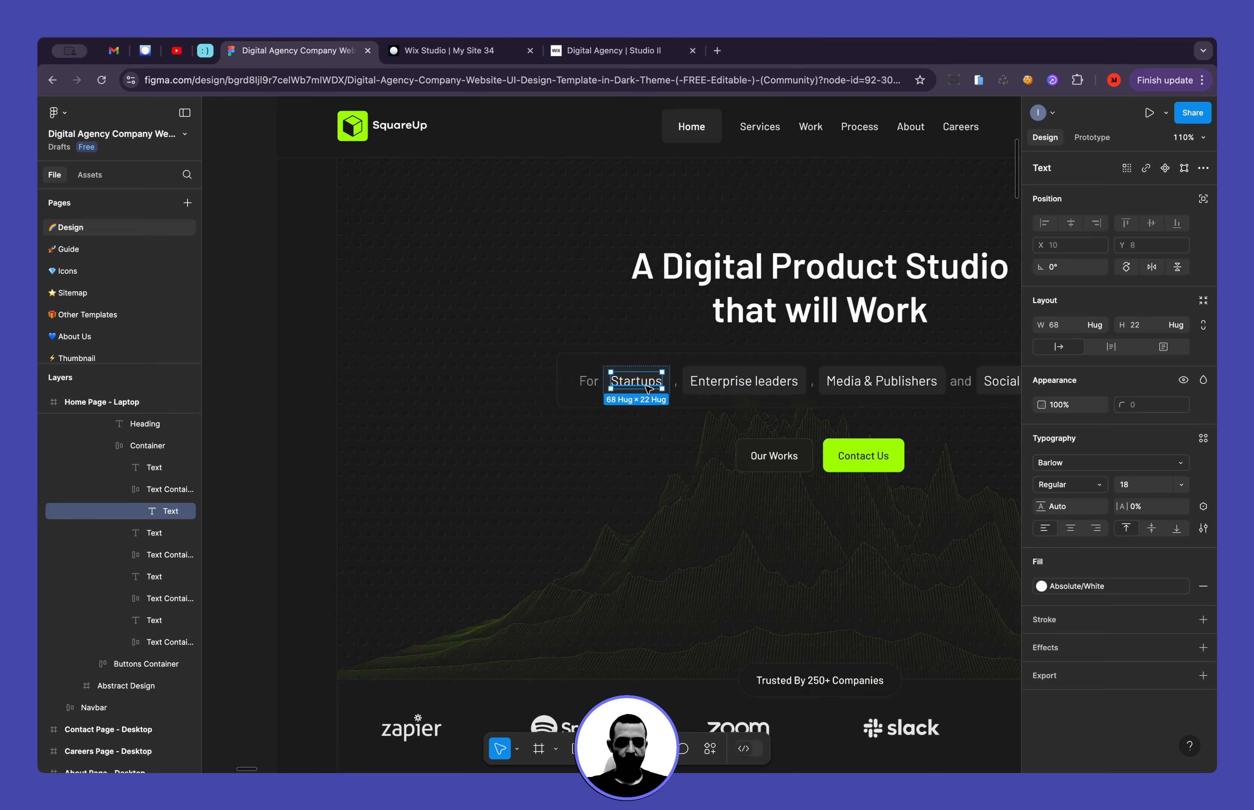
pyautogui.click(448, 50)
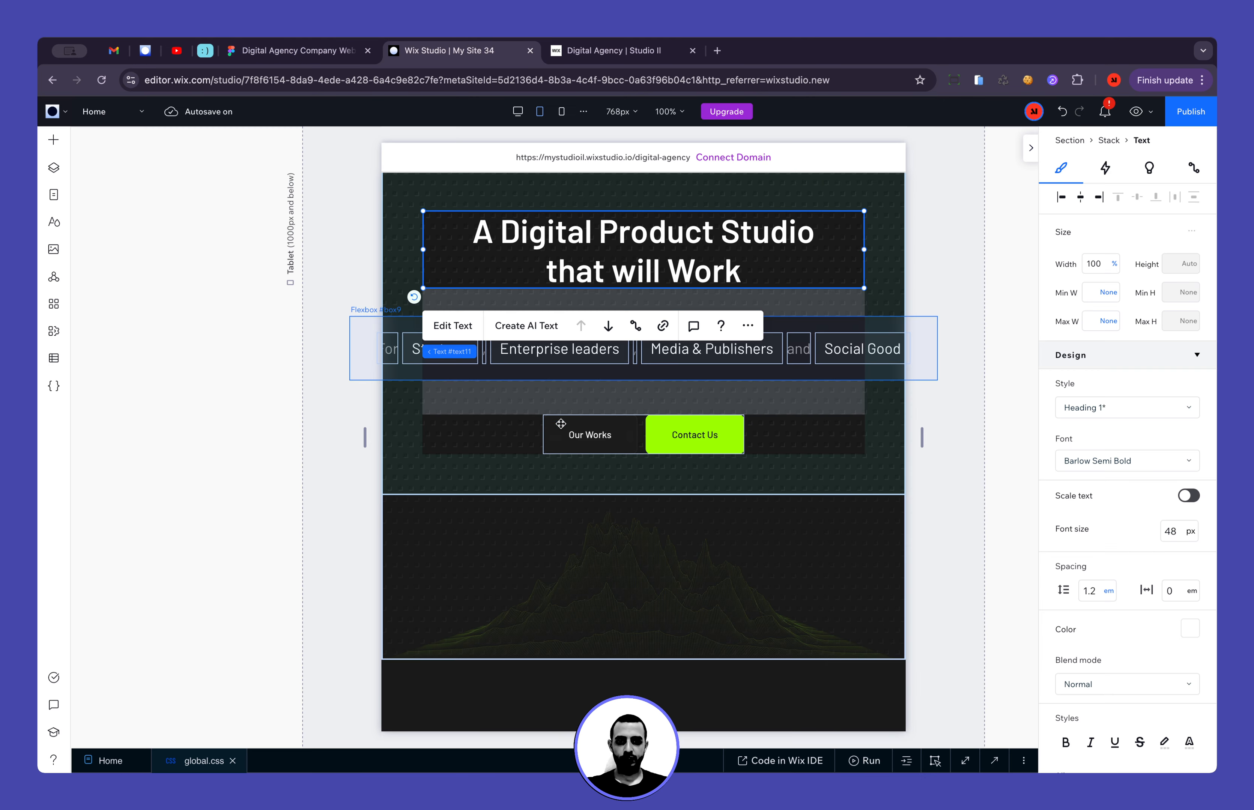
pyautogui.click(563, 357)
pyautogui.click(1170, 537)
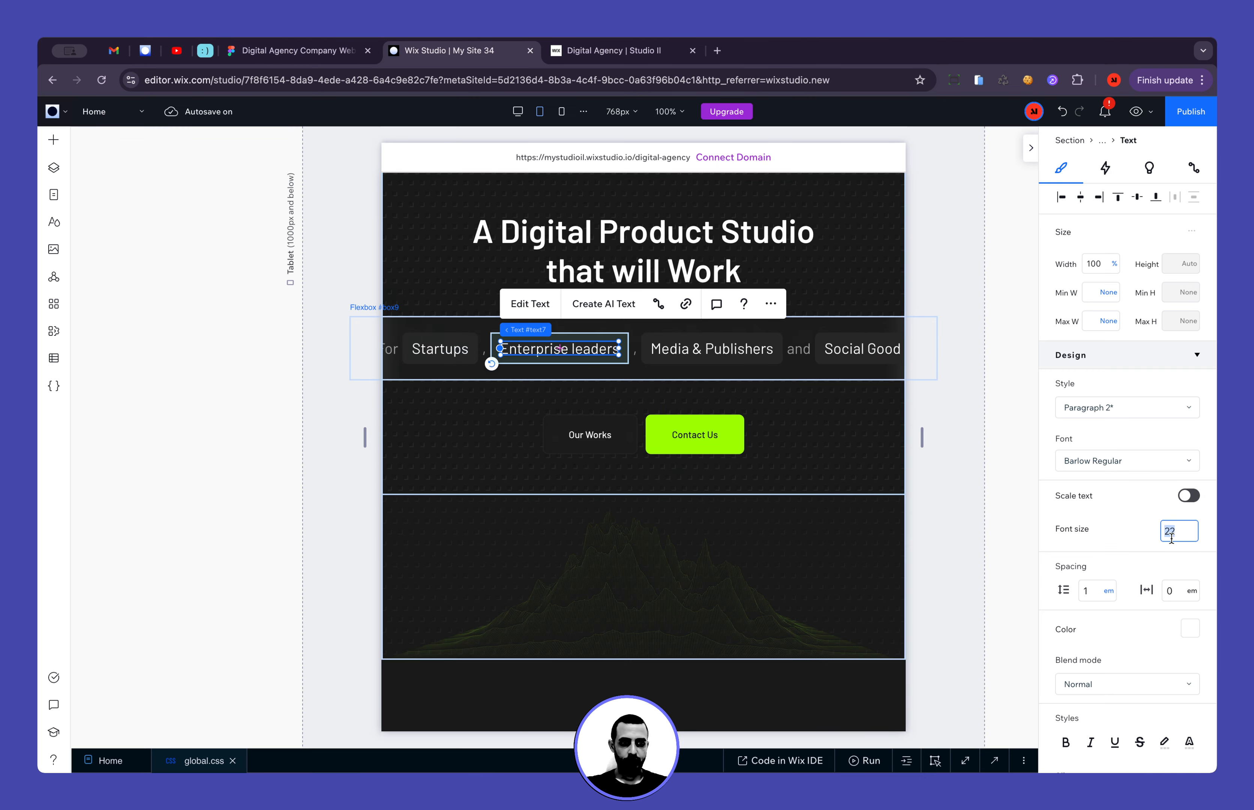
pyautogui.write('18')
pyautogui.press('Return')
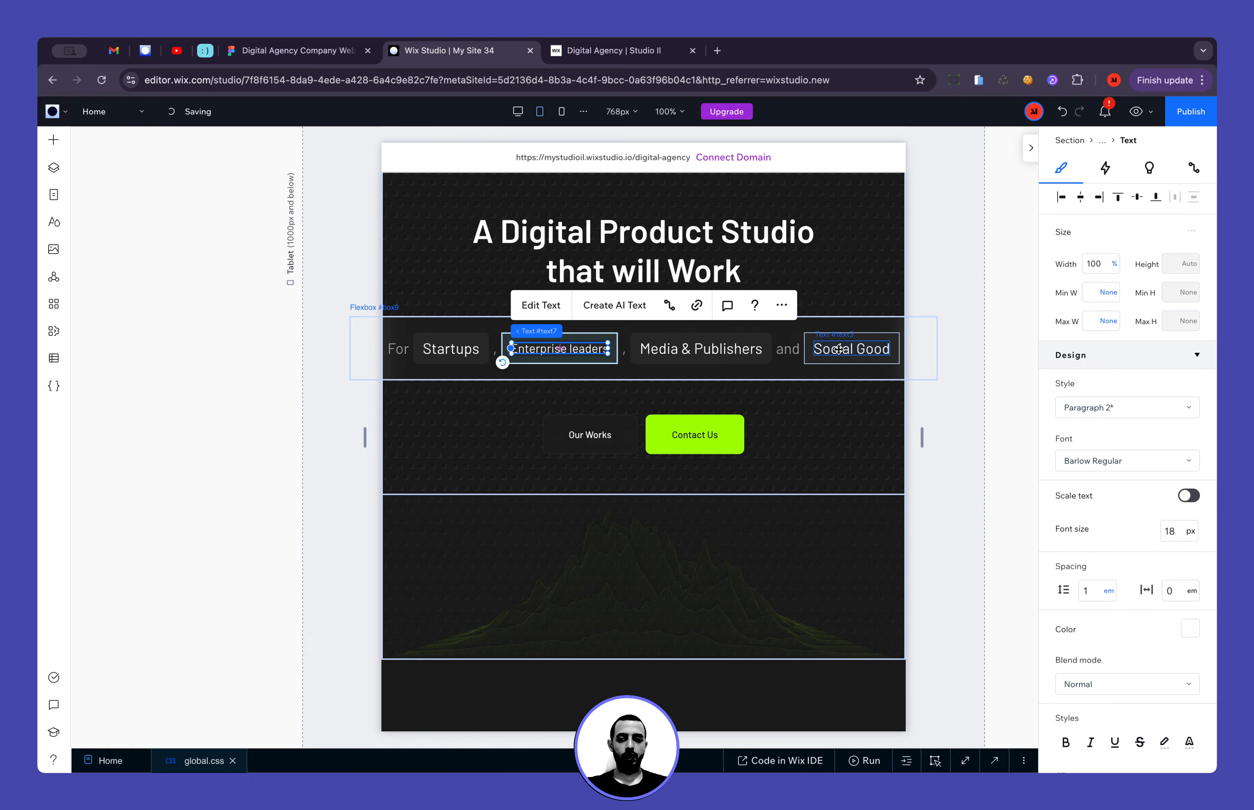
# Examine how the hero's heading, audience text and buttons are laid out on Figma's mobile home page, and return to Wix Studio
pyautogui.click(322, 56)
pyautogui.keyDown('ctrl'); pyautogui.scroll(-5, 612, 337); pyautogui.keyUp('ctrl')
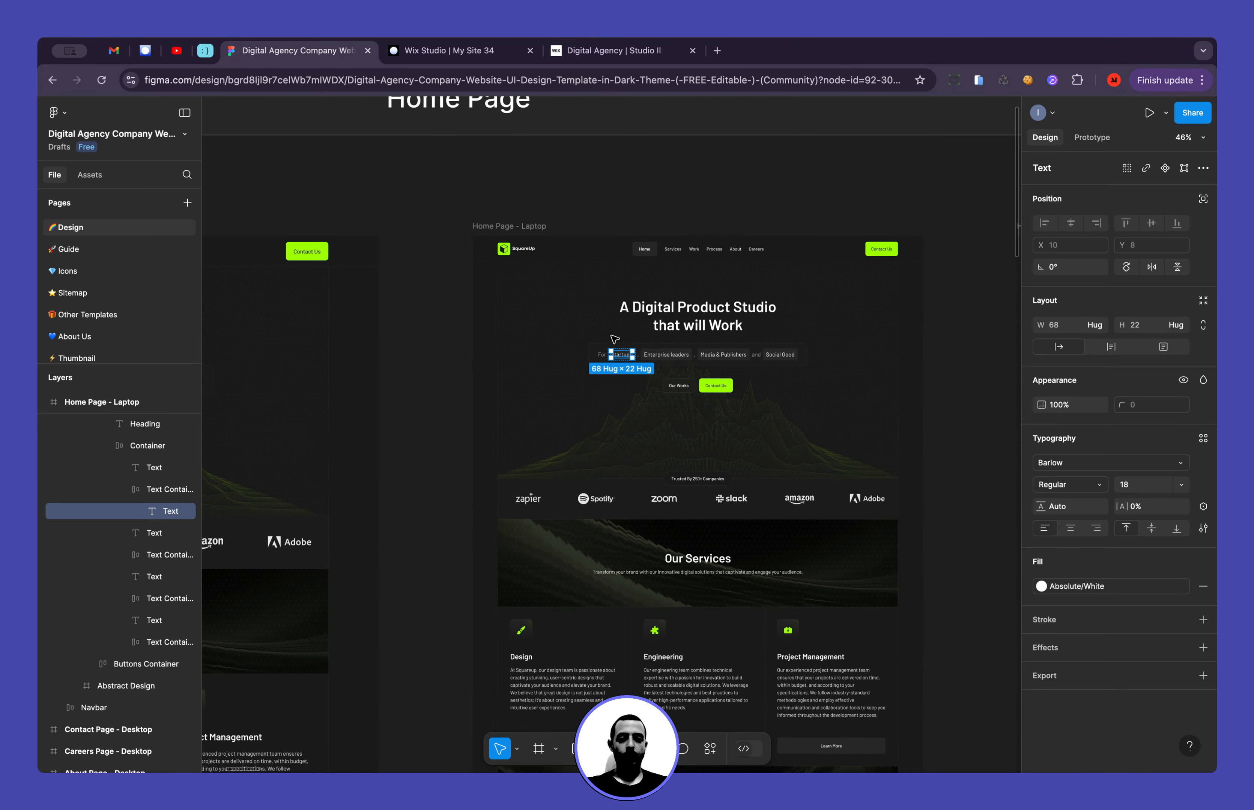
pyautogui.hscroll(5, 615, 339)
pyautogui.scroll(5, 619, 369)
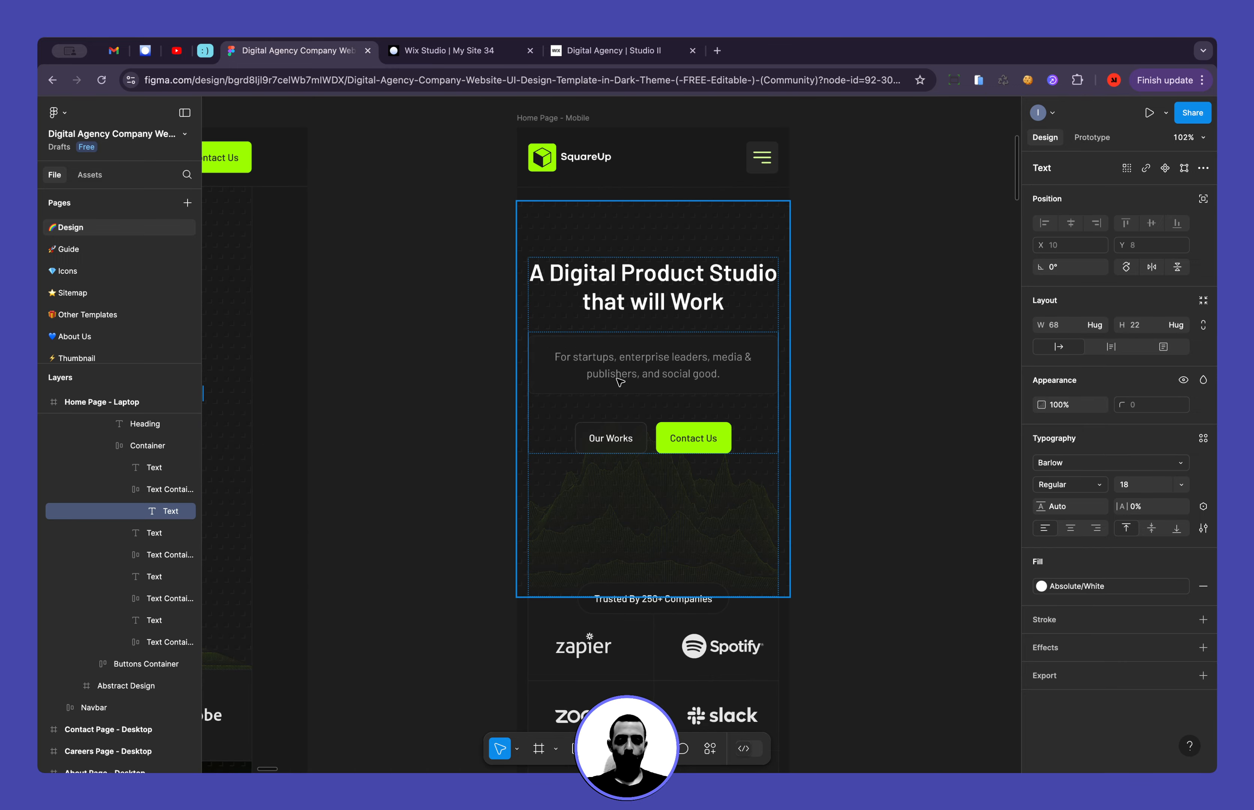
pyautogui.hscroll(-10, 619, 382)
pyautogui.click(414, 47)
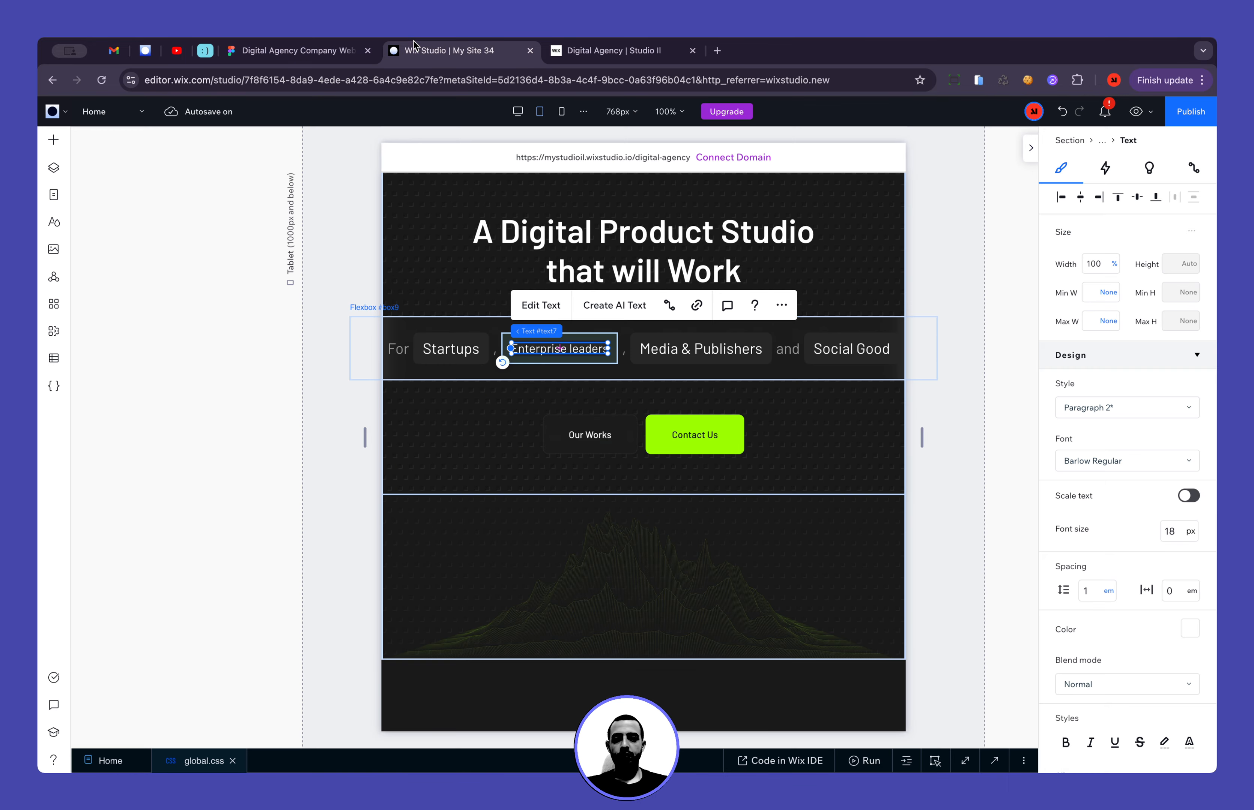
# Copy the "Enterprise leaders" text's design and apply it to "Media & Publishers", "Social Good" and "Startups"
pyautogui.click(782, 306)
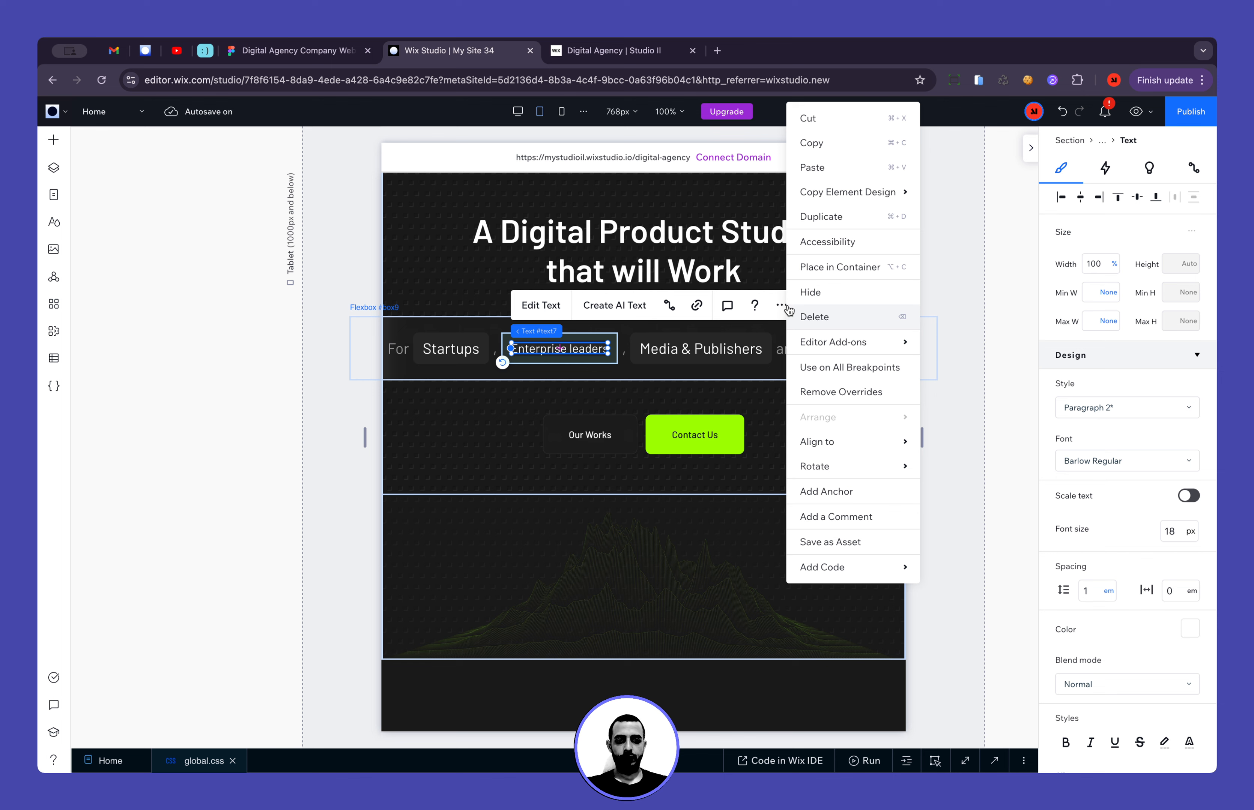
pyautogui.moveTo(890, 191)
pyautogui.click(970, 196)
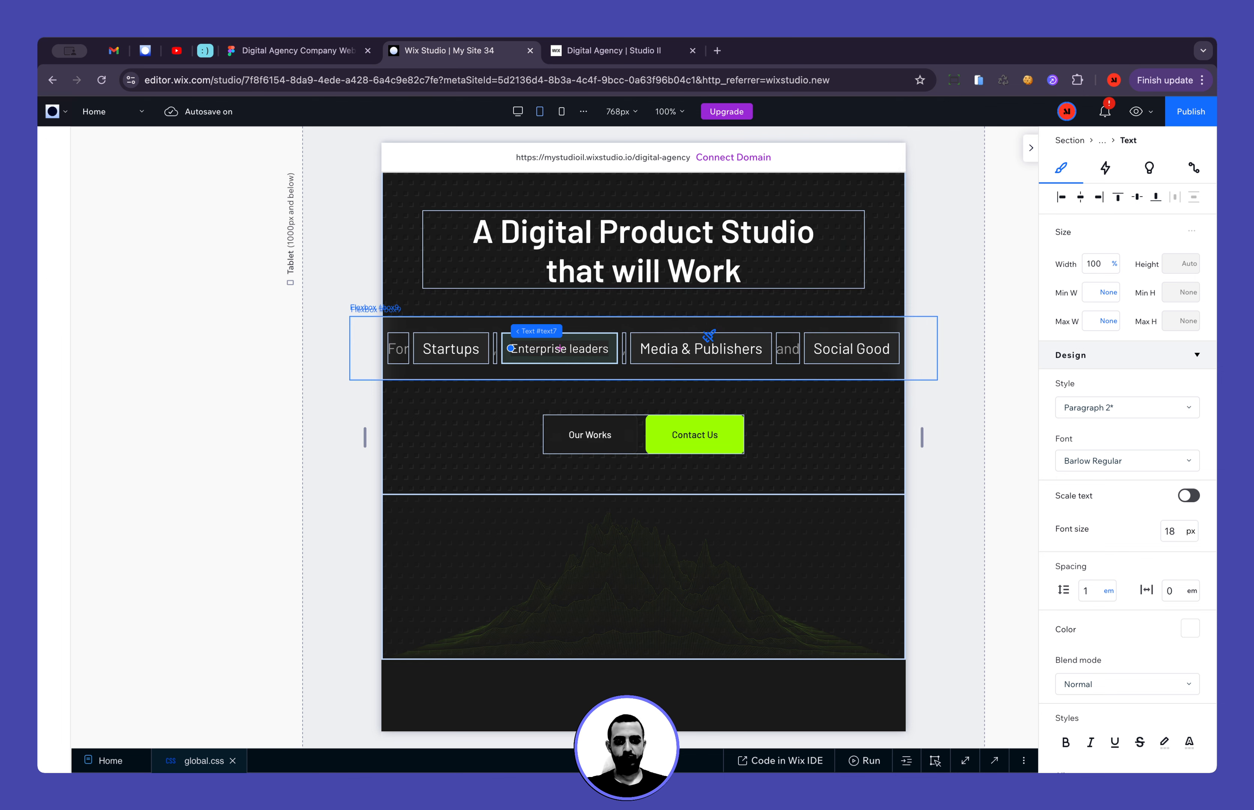
pyautogui.click(707, 349)
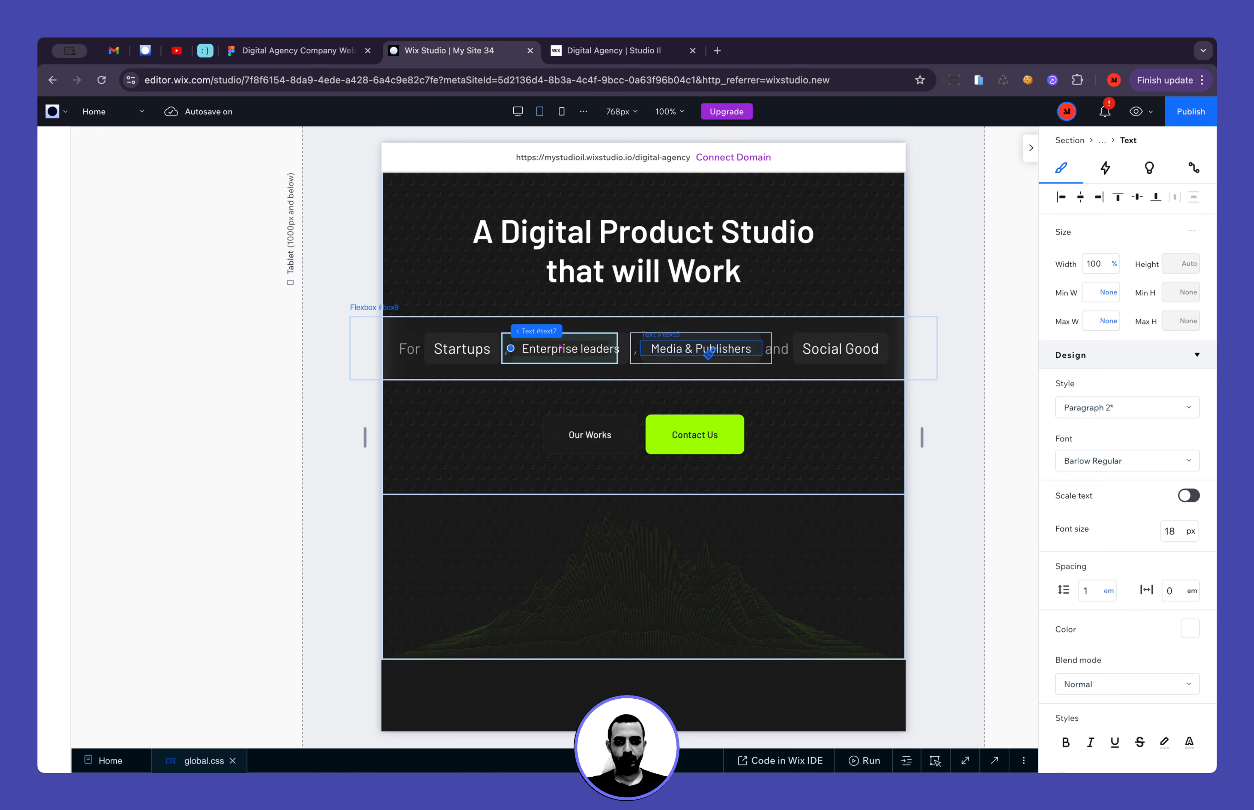
pyautogui.click(826, 354)
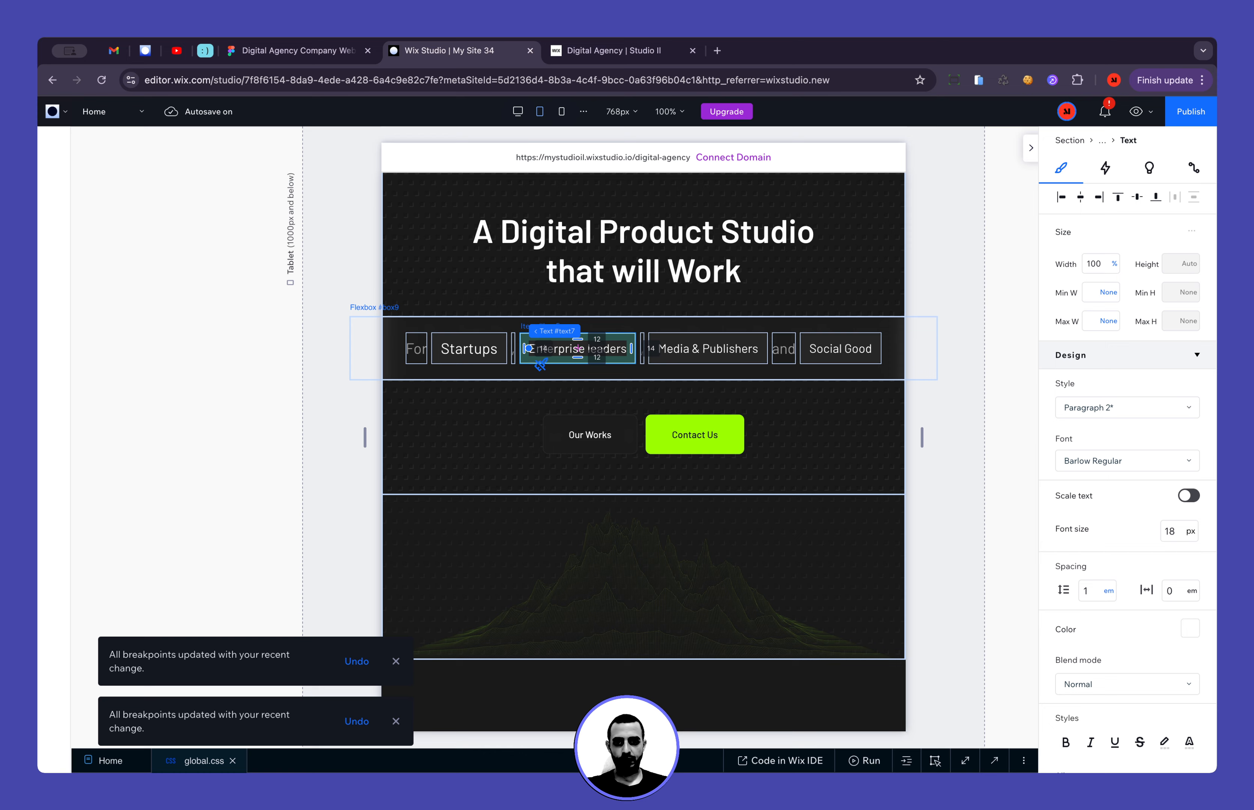
pyautogui.click(483, 361)
pyautogui.press('Escape')
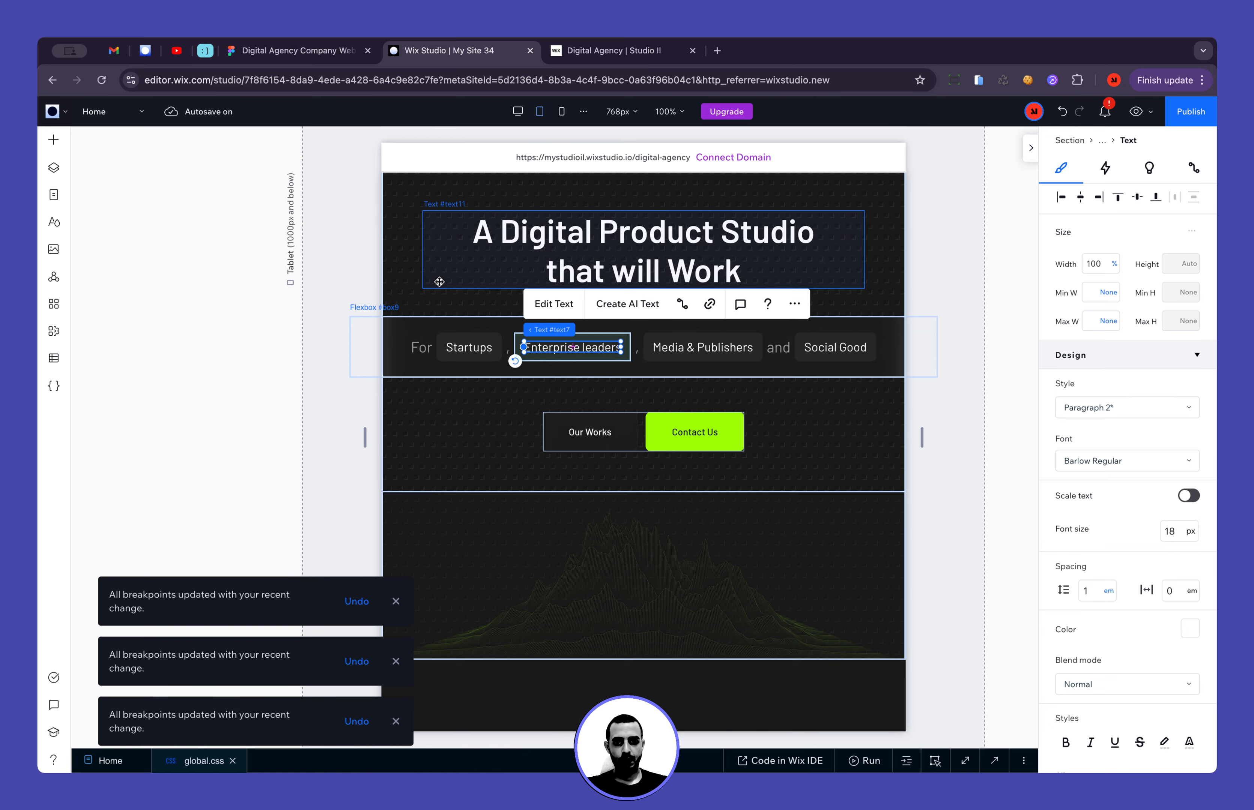
pyautogui.click(841, 453)
# Set the font size of the "For" and "and" texts in the tablet hero to 18 px together
pyautogui.click(420, 349)
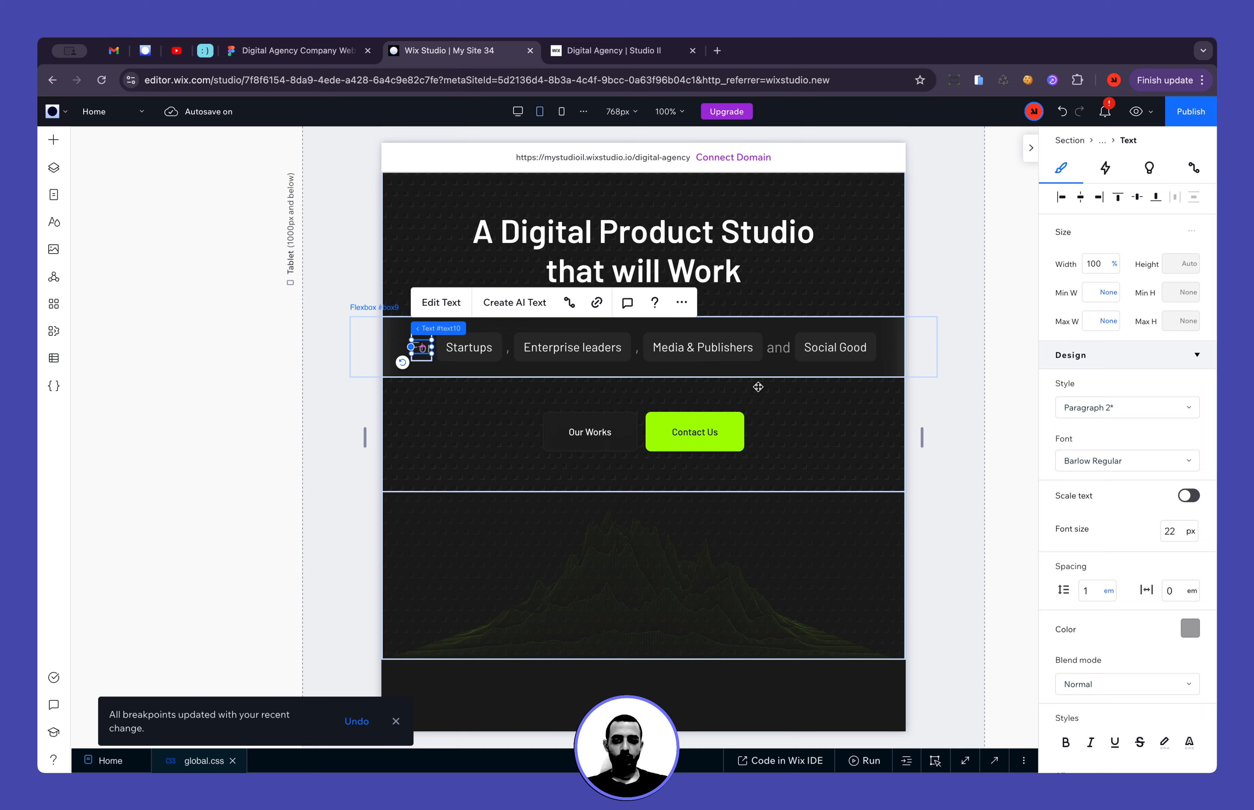
pyautogui.keyDown('shift'); pyautogui.click(779, 350); pyautogui.keyUp('shift')
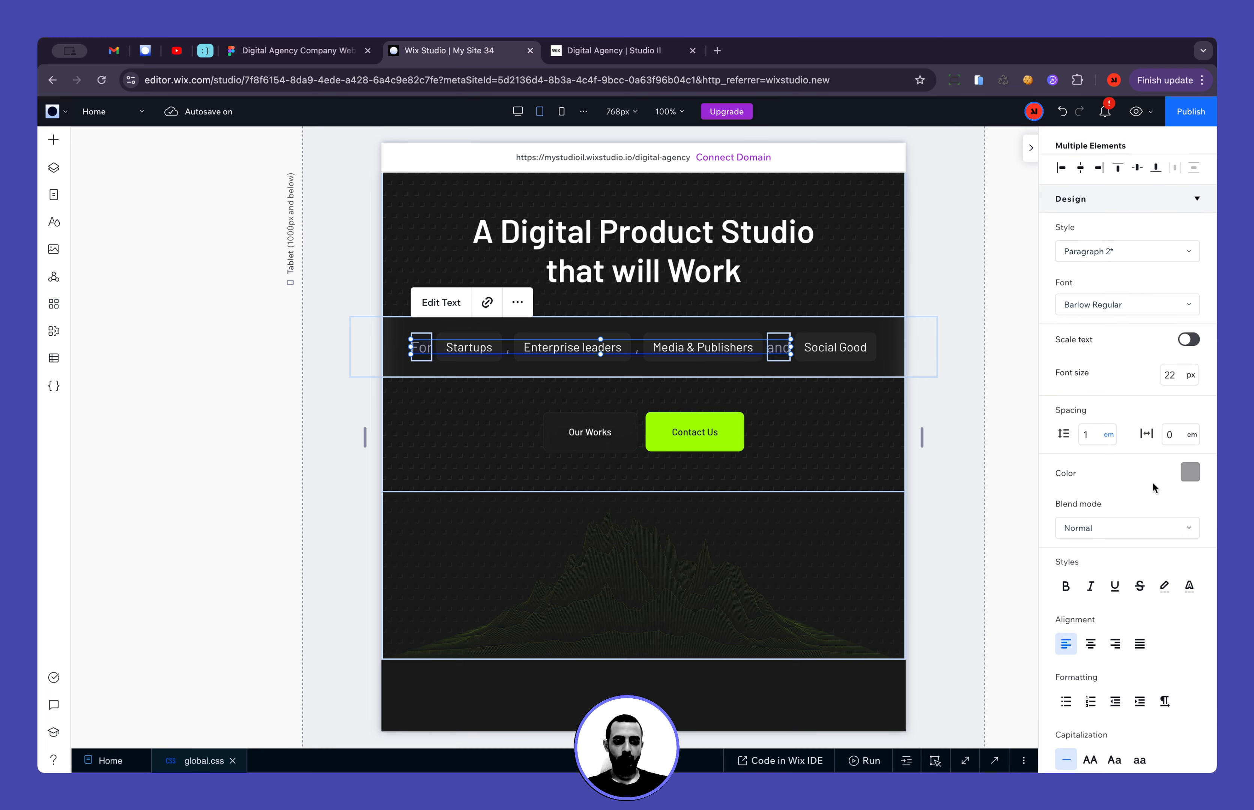
pyautogui.click(1168, 374)
pyautogui.write('18')
pyautogui.press('Return')
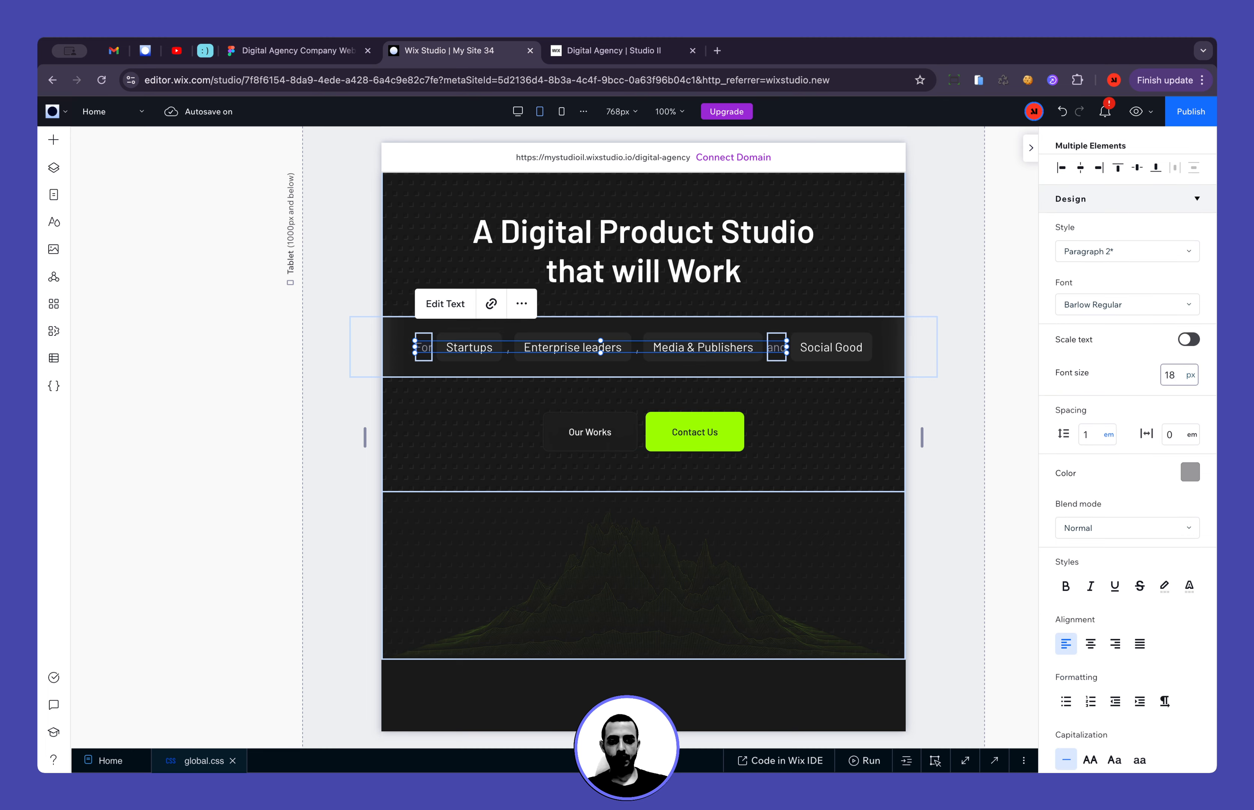
pyautogui.click(958, 482)
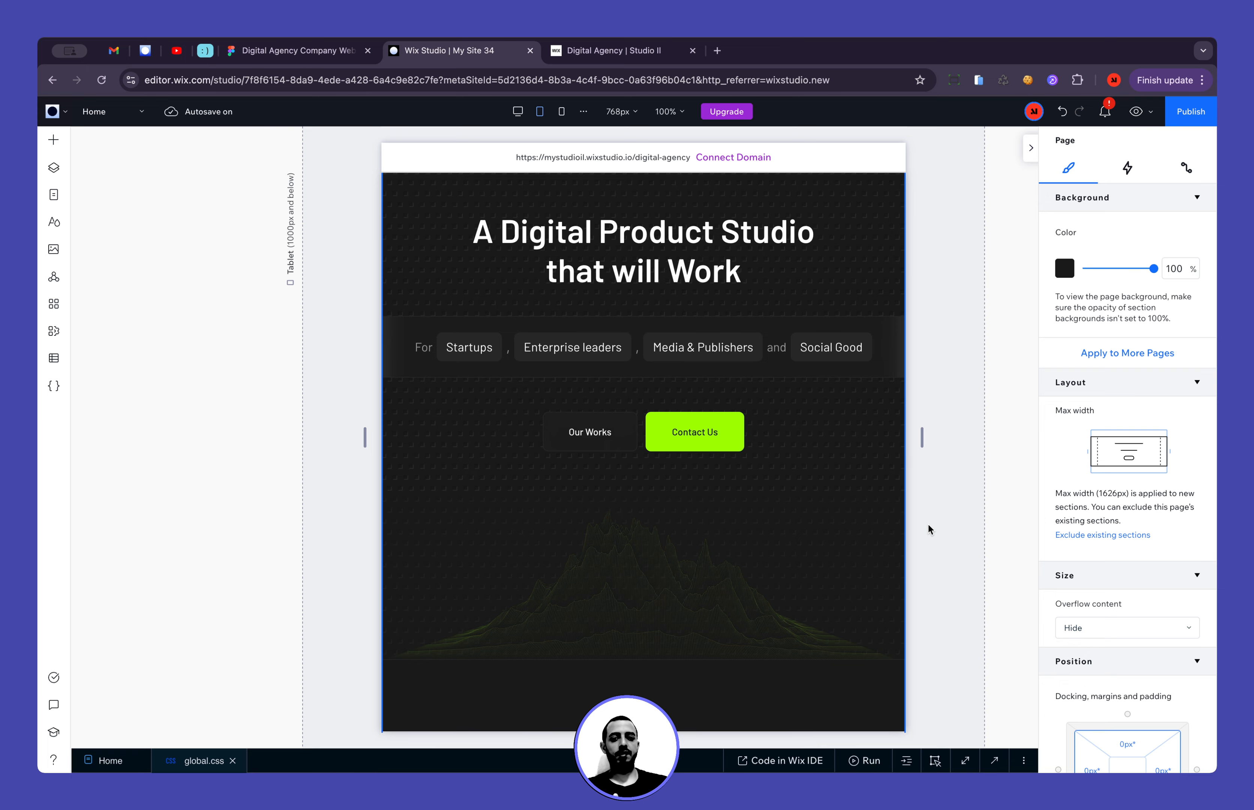
# Set the audience flexbox's minimum width to None at the desktop breakpoint, and return to the tablet breakpoint
pyautogui.click(898, 351)
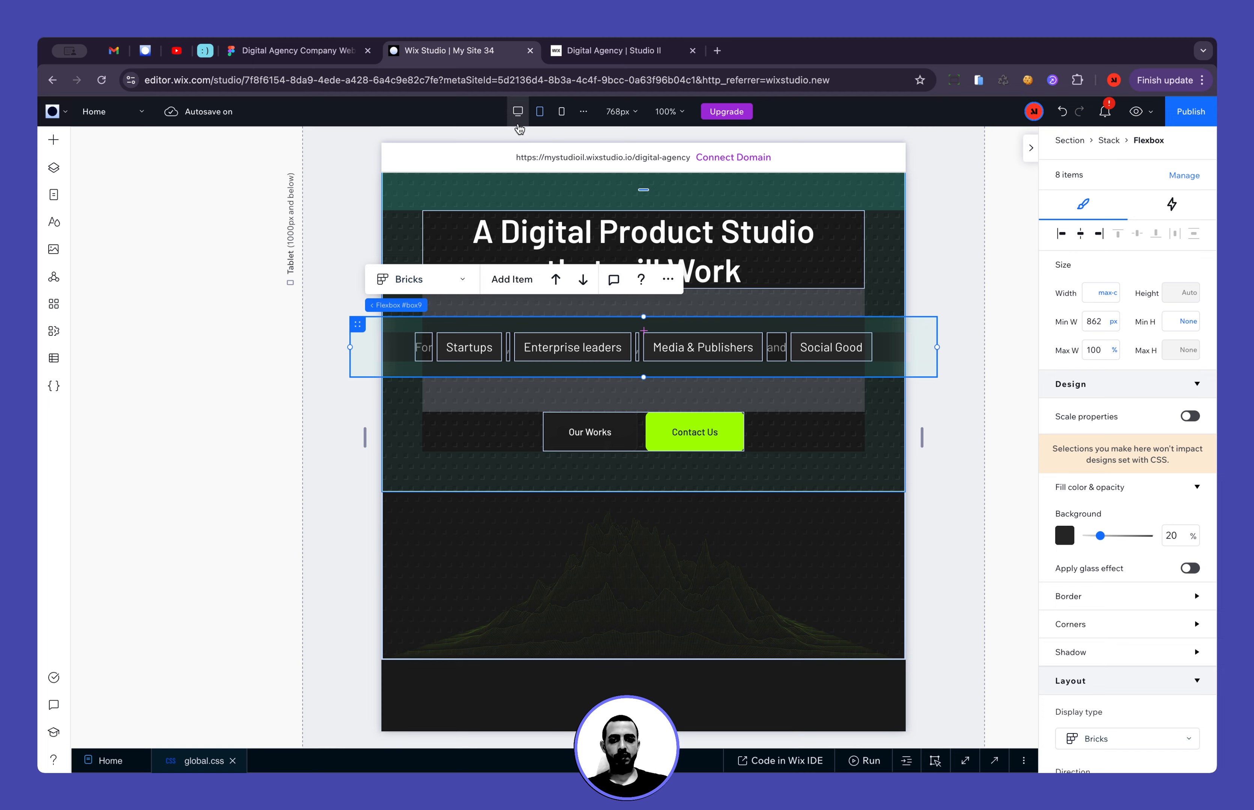
pyautogui.click(518, 111)
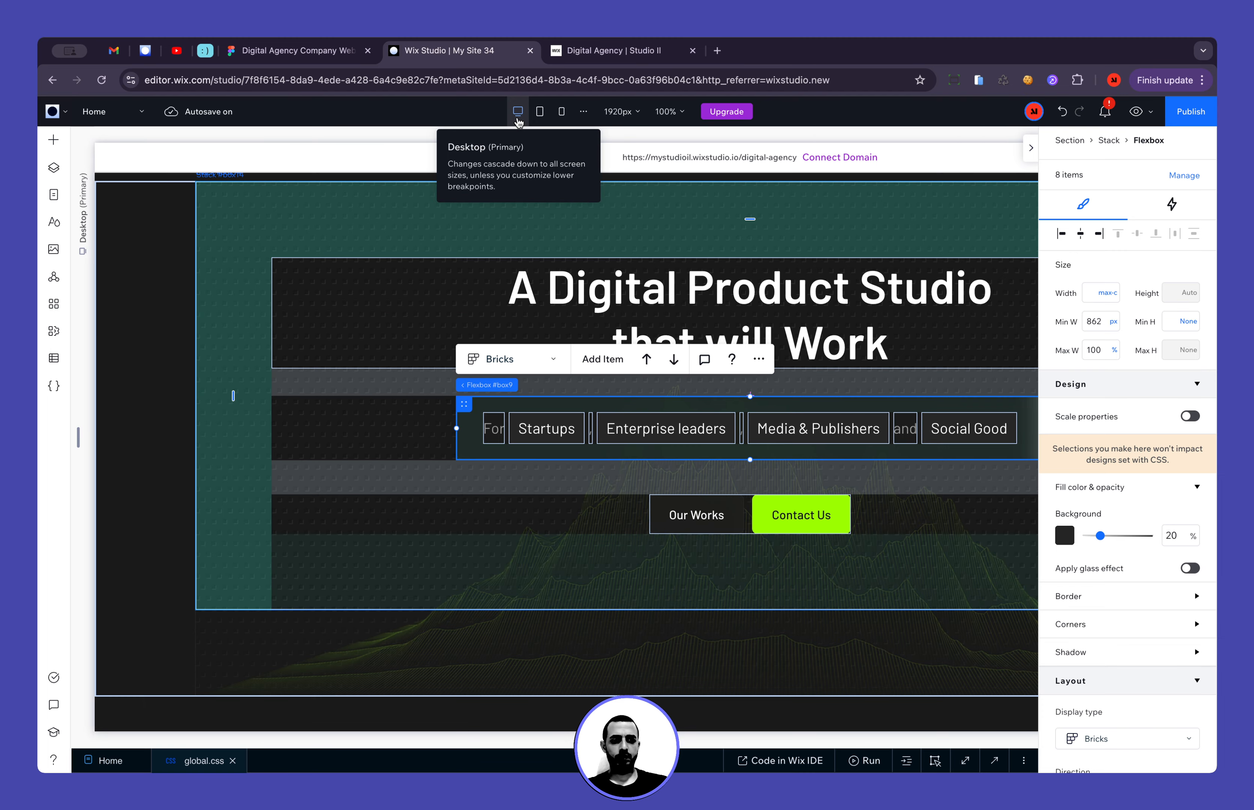
pyautogui.click(1111, 323)
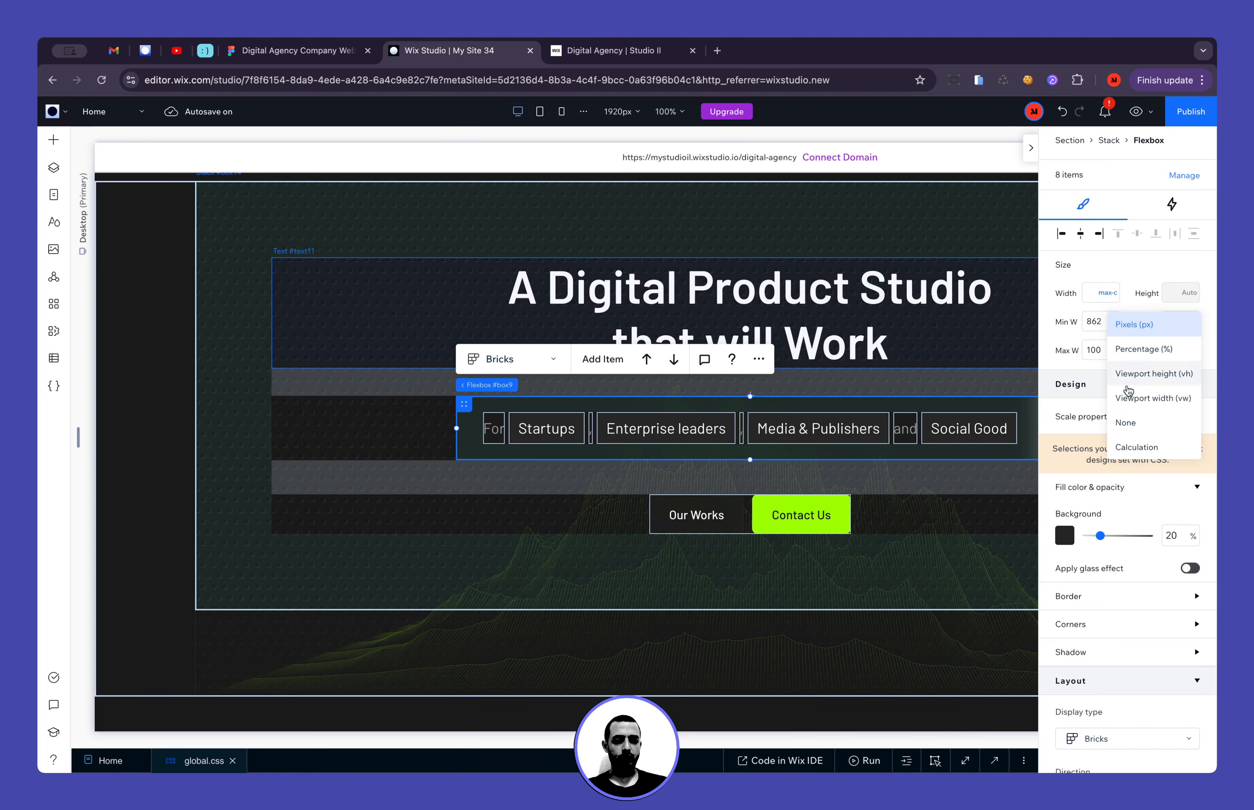
pyautogui.click(1132, 420)
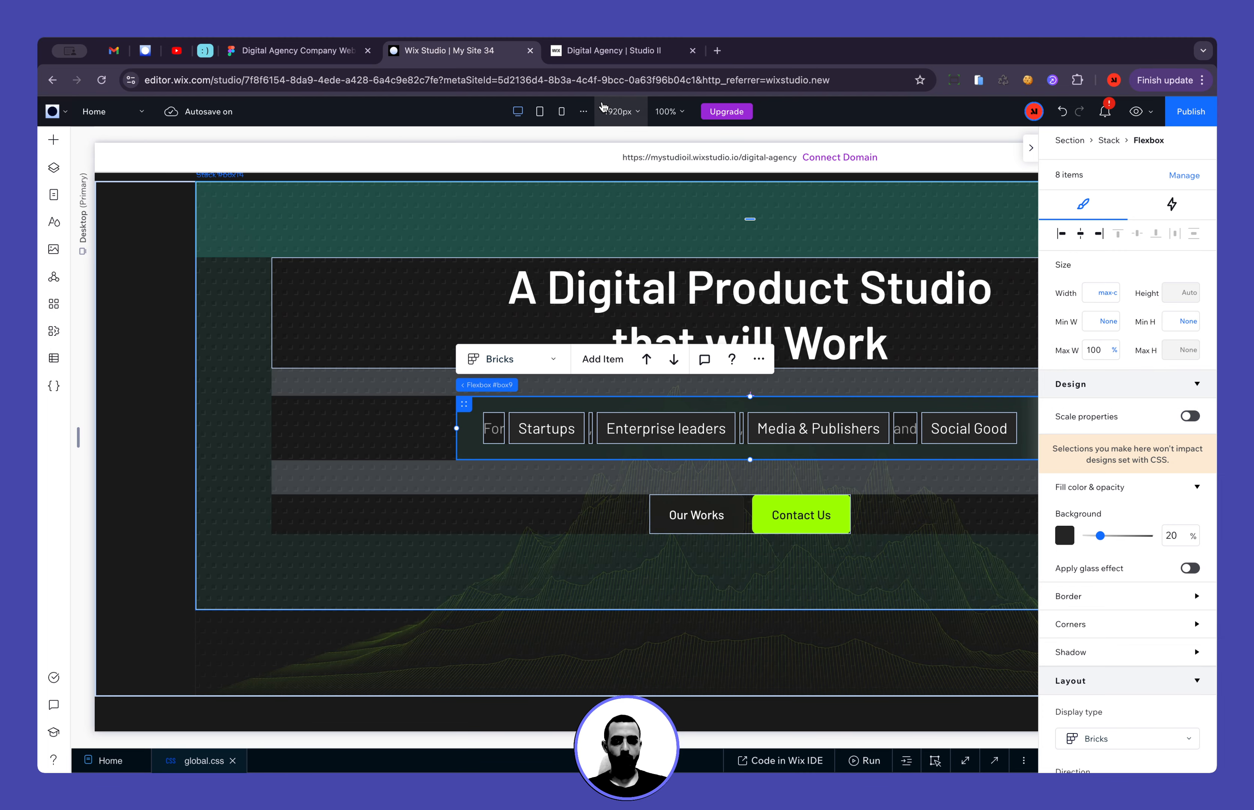
pyautogui.click(539, 111)
pyautogui.click(977, 463)
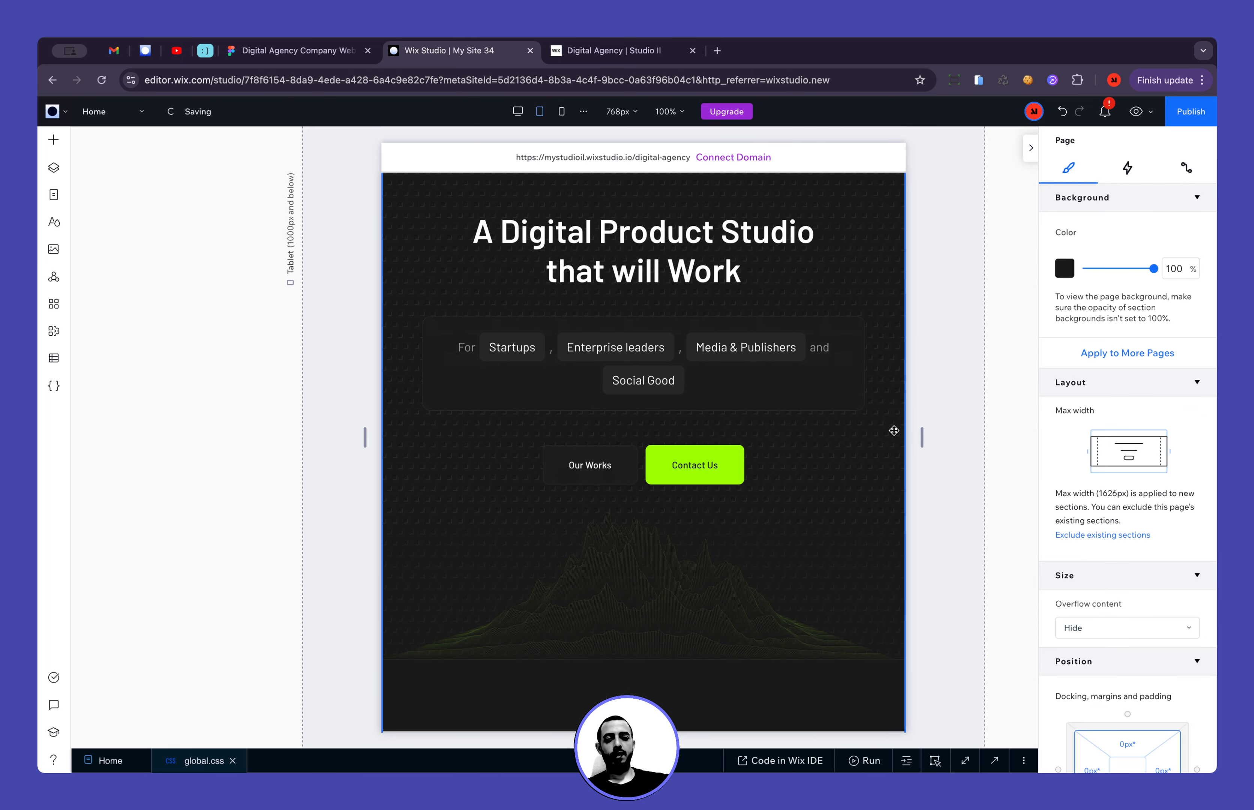
# Inspect the audience flexbox's layout and padding settings at the tablet breakpoint
pyautogui.click(858, 402)
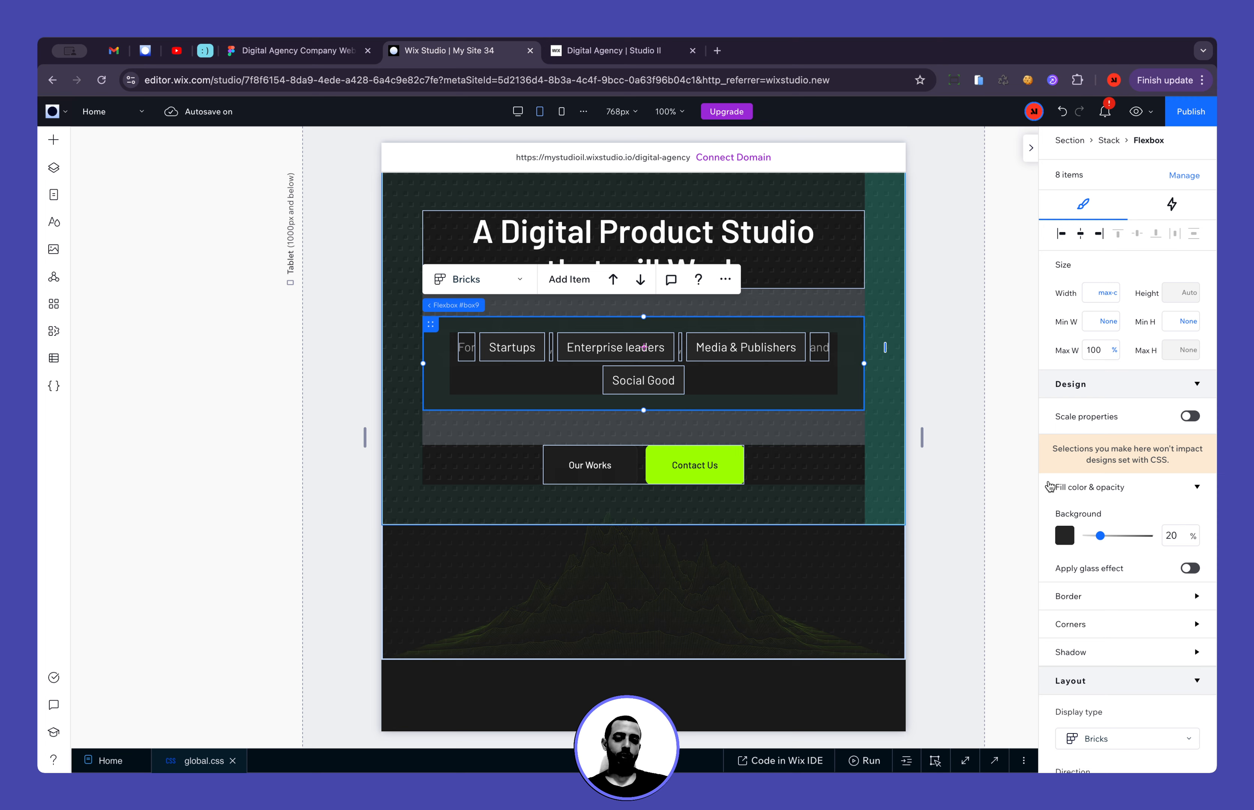
pyautogui.scroll(-3, 1092, 524)
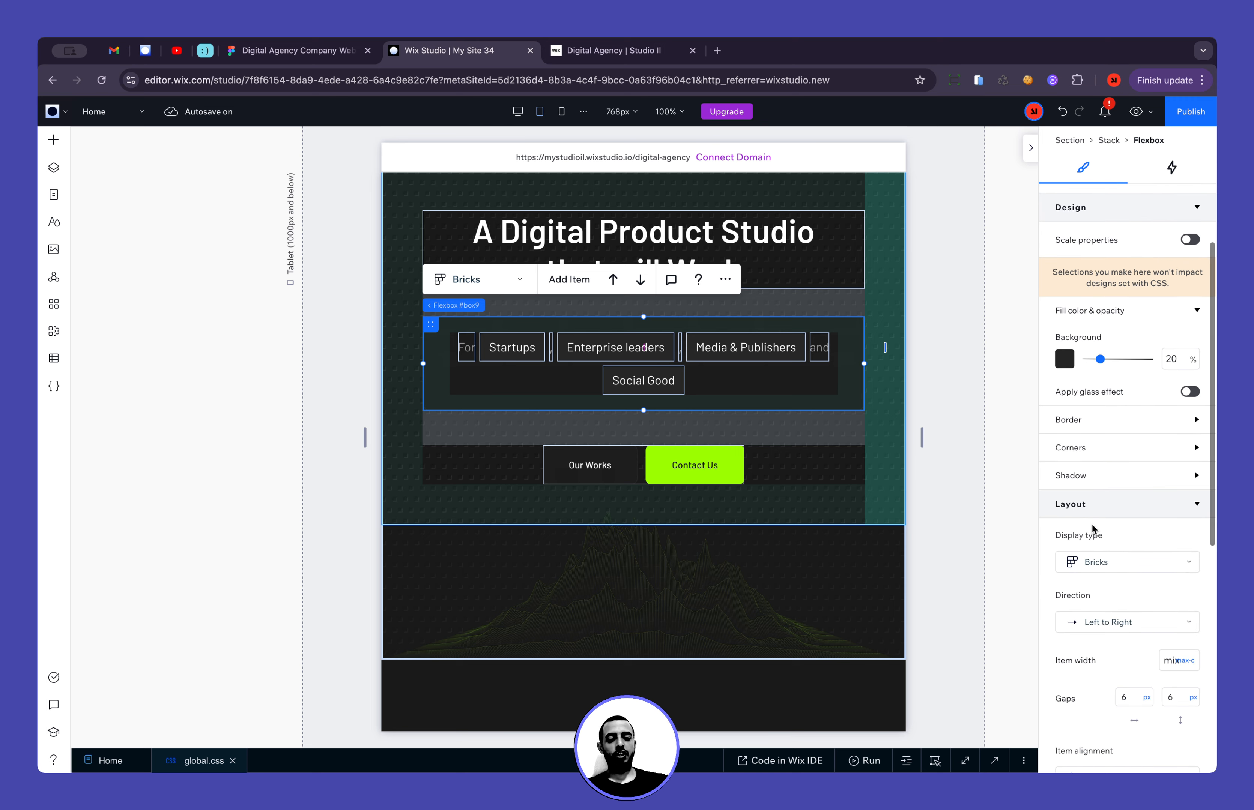
pyautogui.scroll(-2, 1075, 538)
pyautogui.scroll(-5, 1075, 538)
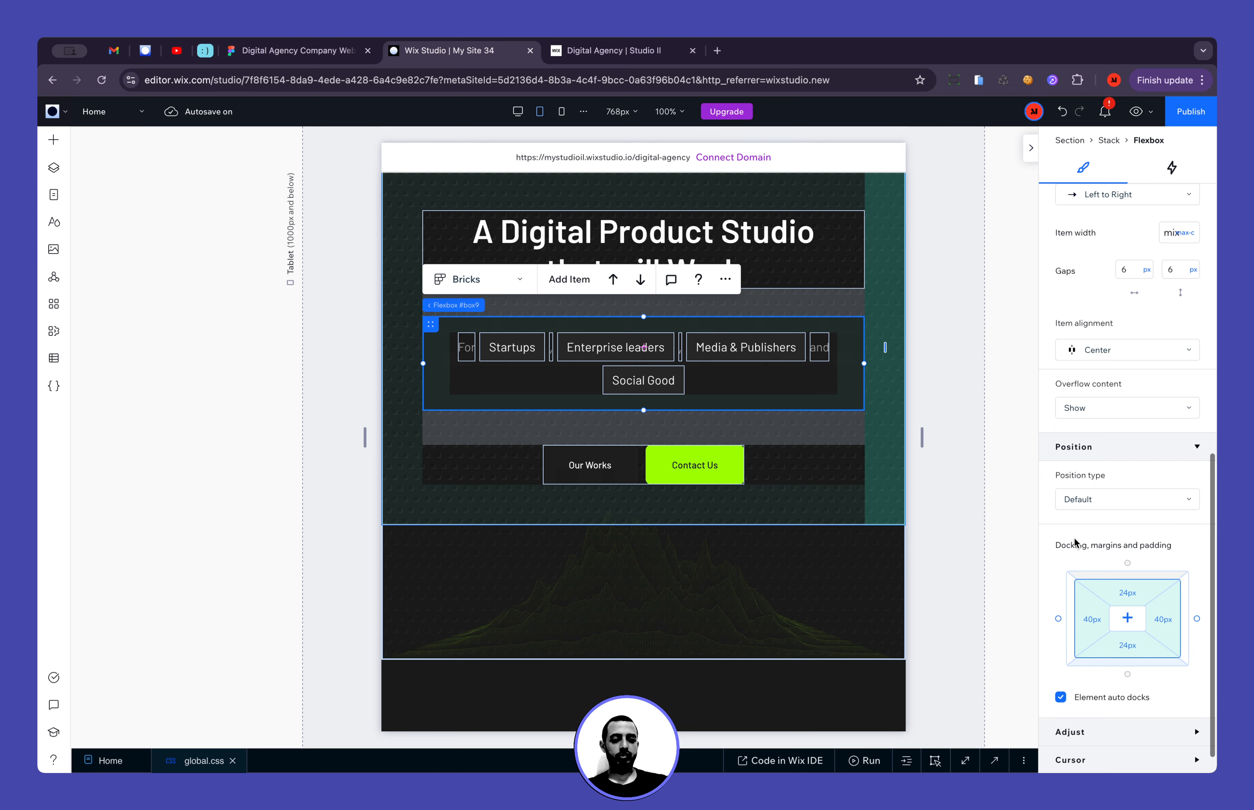
pyautogui.click(1130, 595)
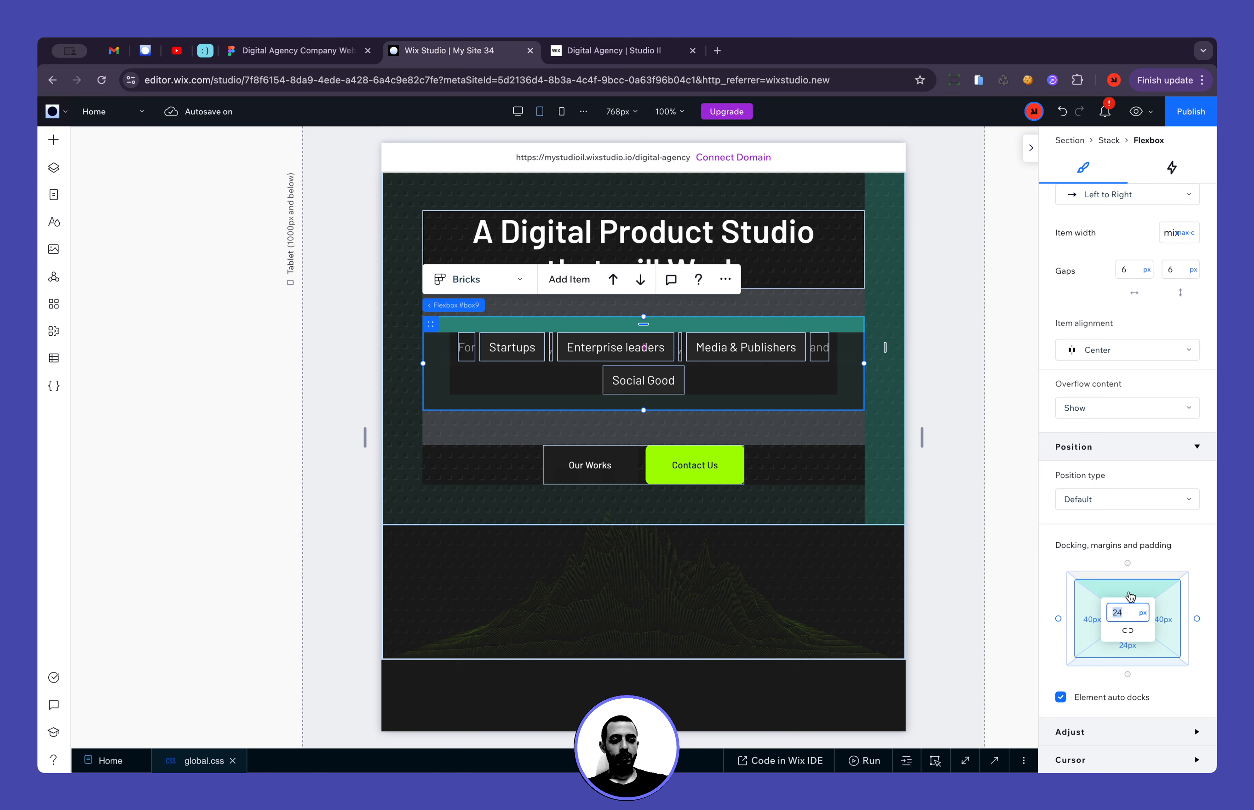
pyautogui.click(1129, 633)
pyautogui.click(946, 488)
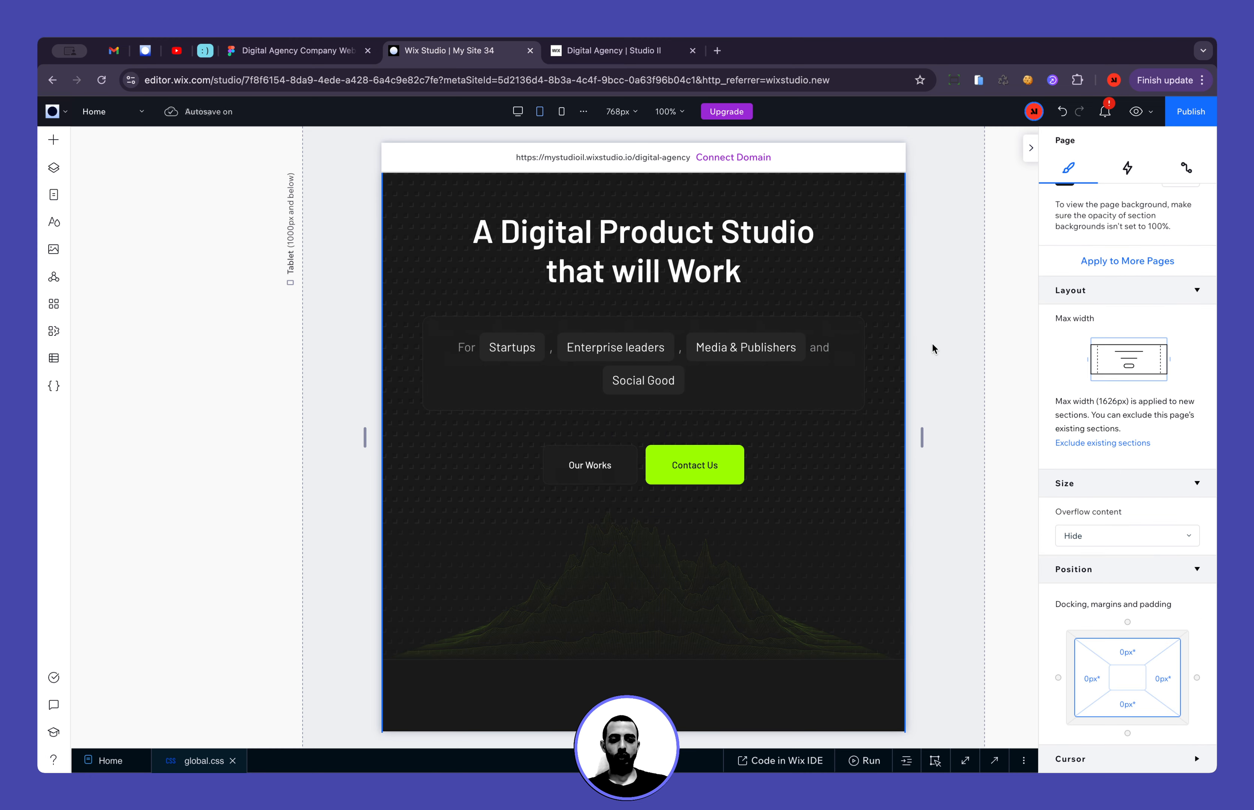
# Try 40 px of left and right padding on the hero's vertical stack at the tablet breakpoint
pyautogui.click(879, 337)
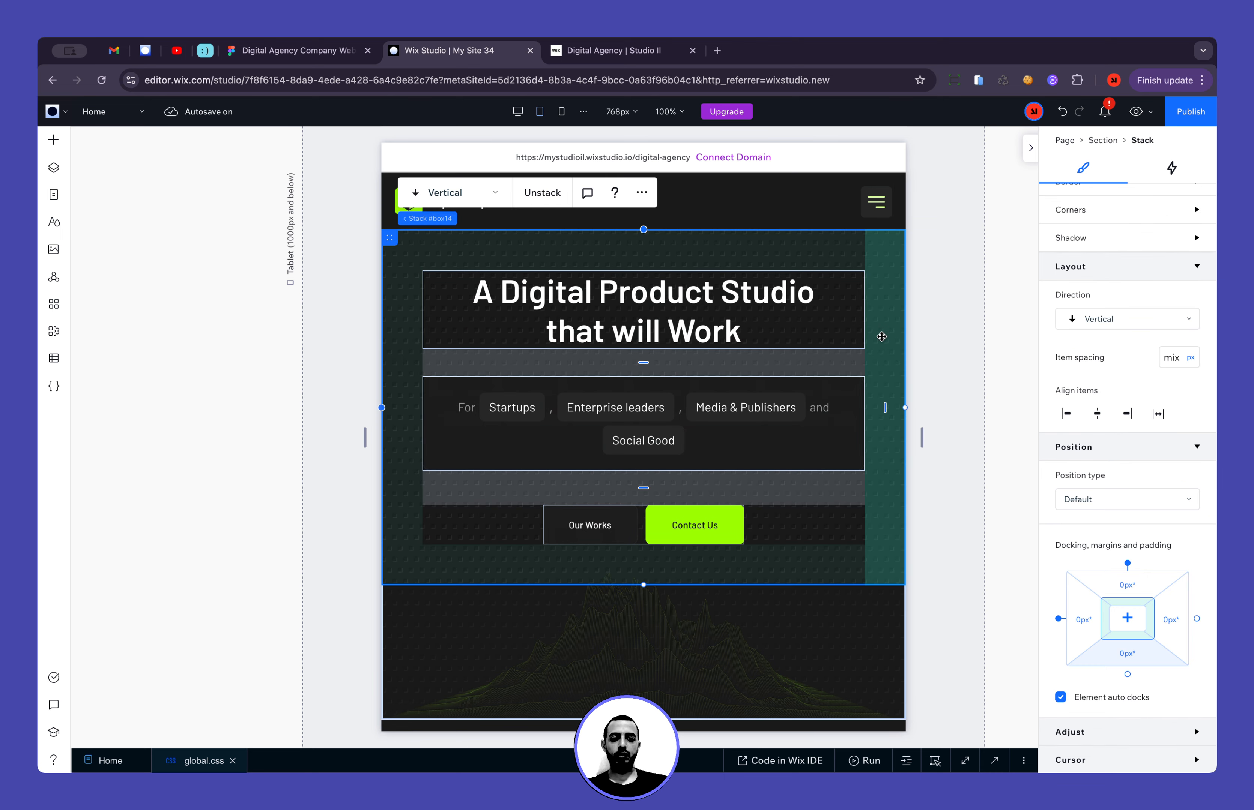
pyautogui.click(1087, 628)
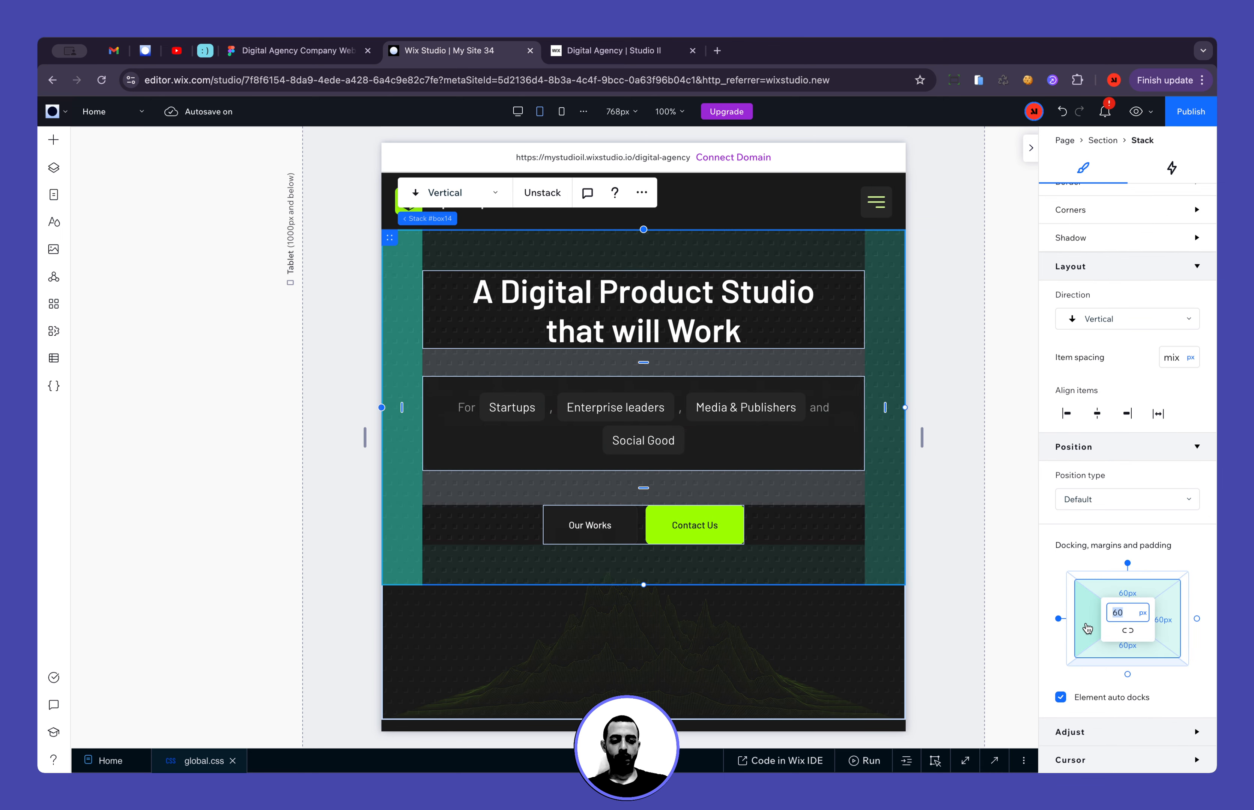
pyautogui.write('40')
pyautogui.press('Return')
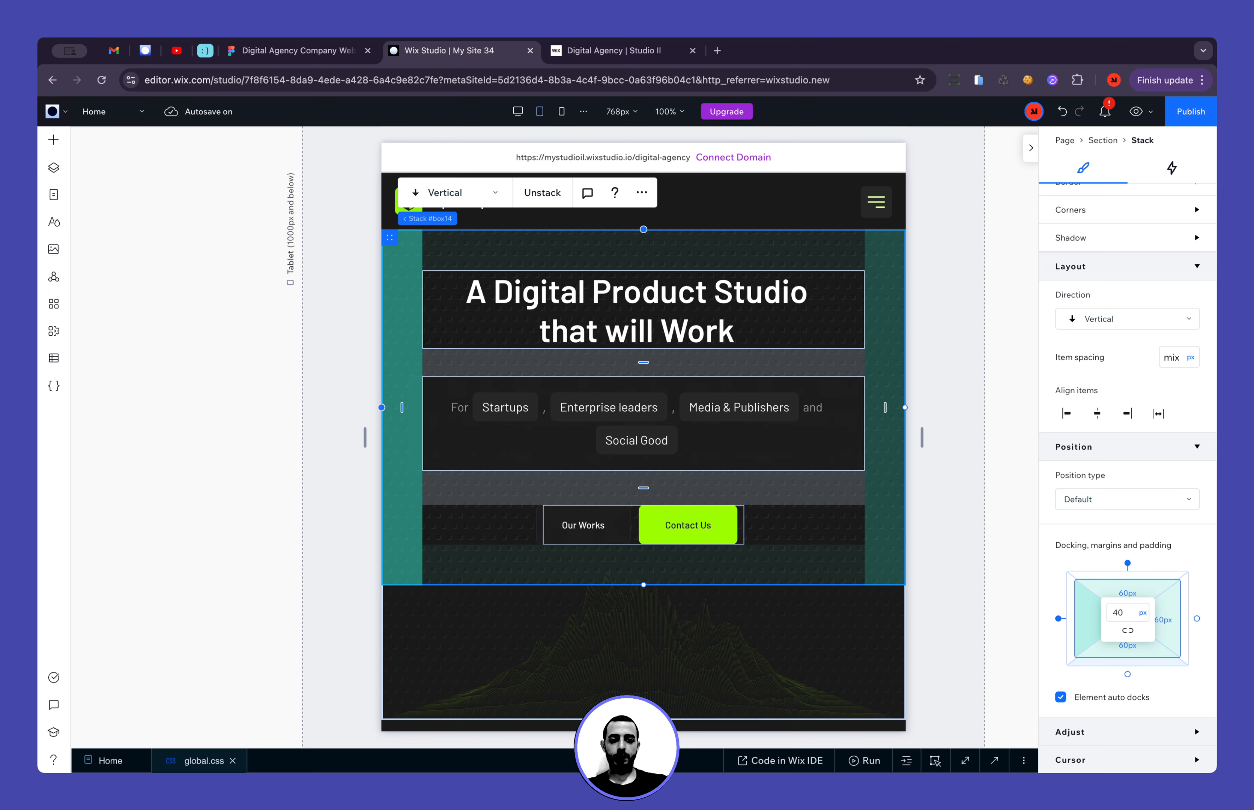
pyautogui.press('Tab')
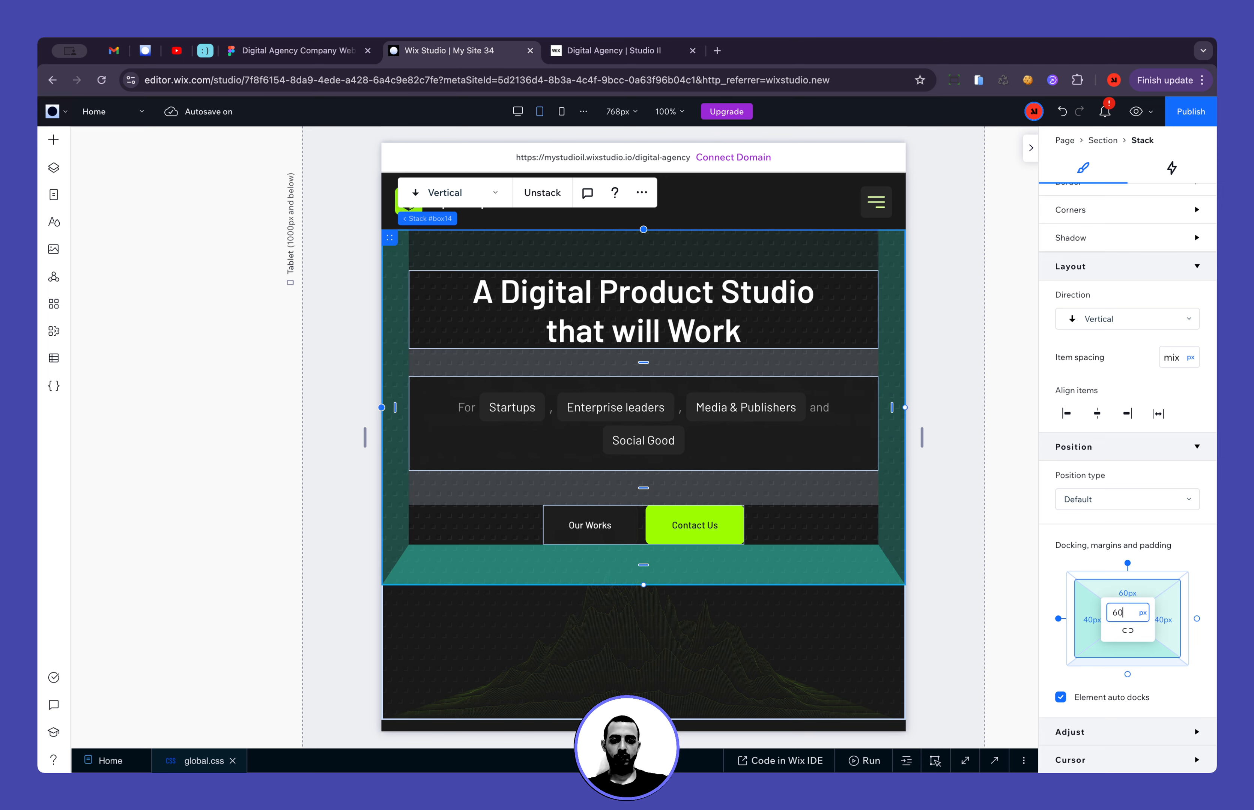
pyautogui.click(855, 429)
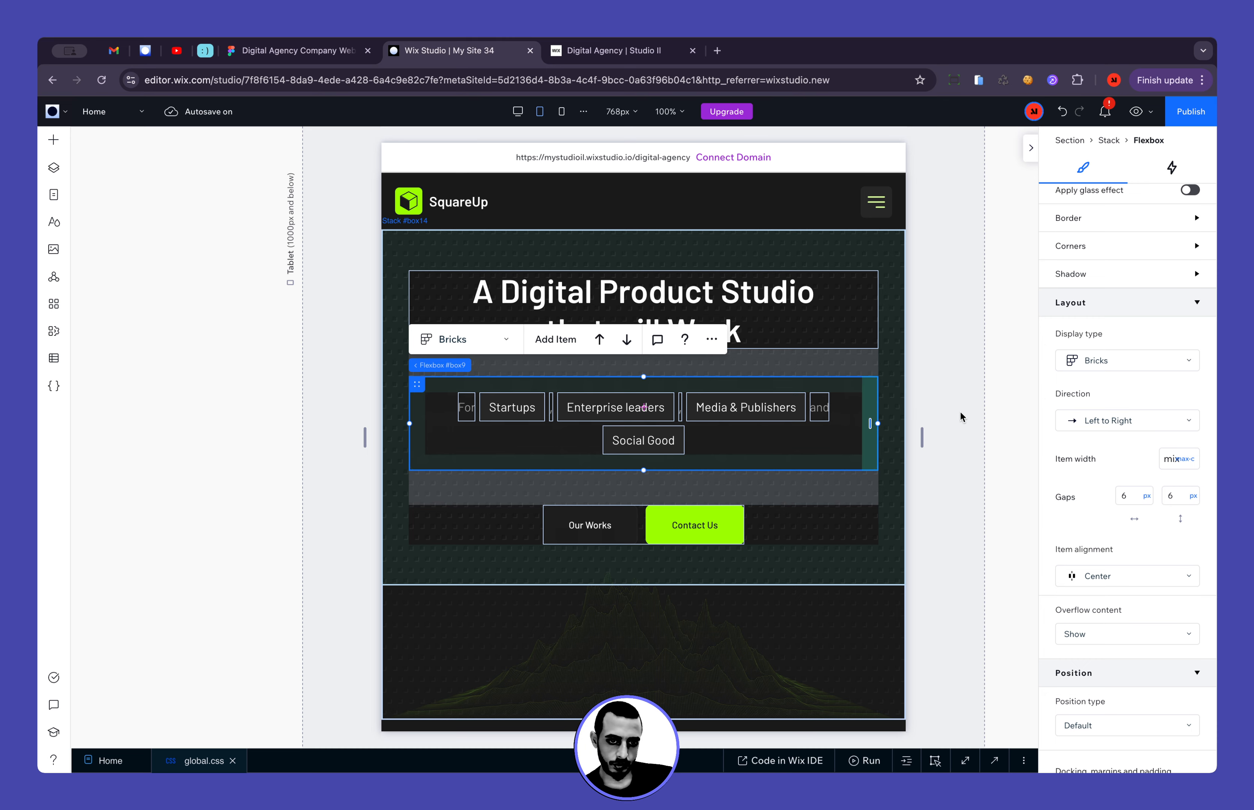
# Try 30 px of left and right padding on the hero's vertical stack, keeping the top and bottom at 60 px
pyautogui.click(886, 359)
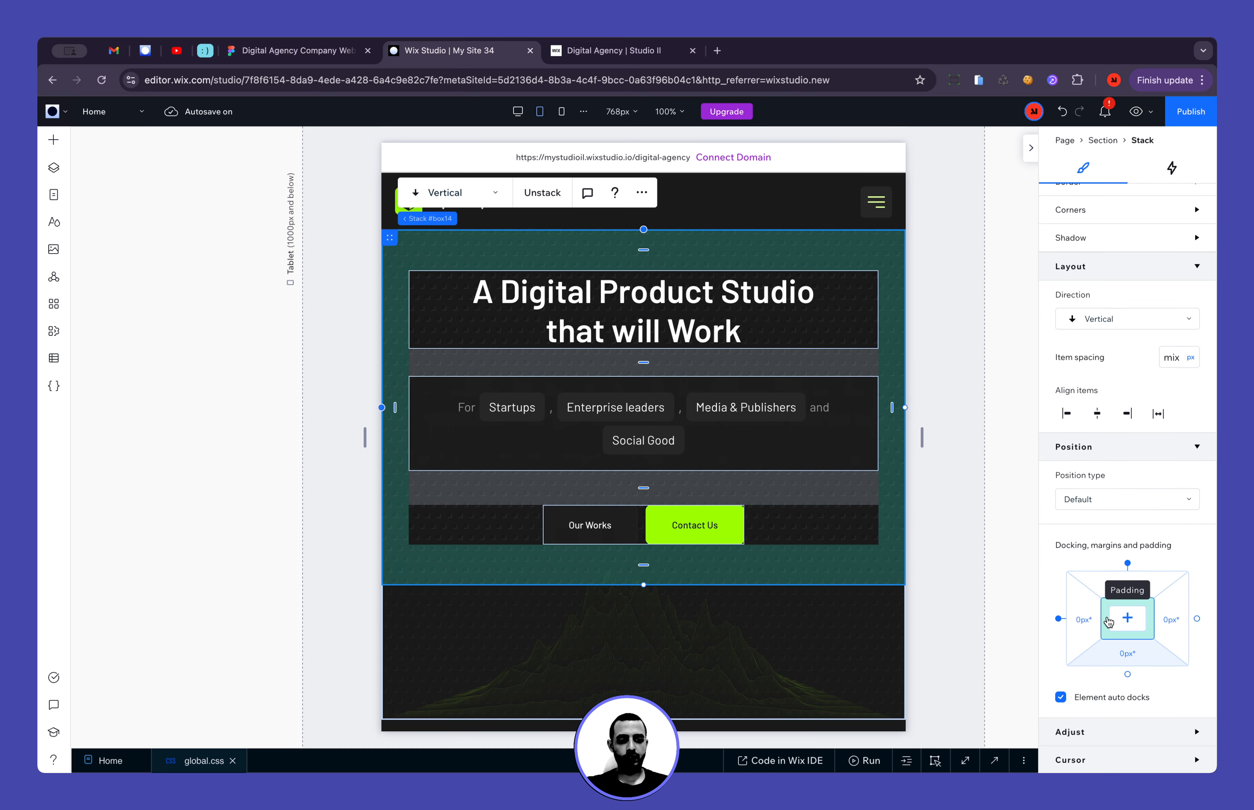
pyautogui.click(1088, 620)
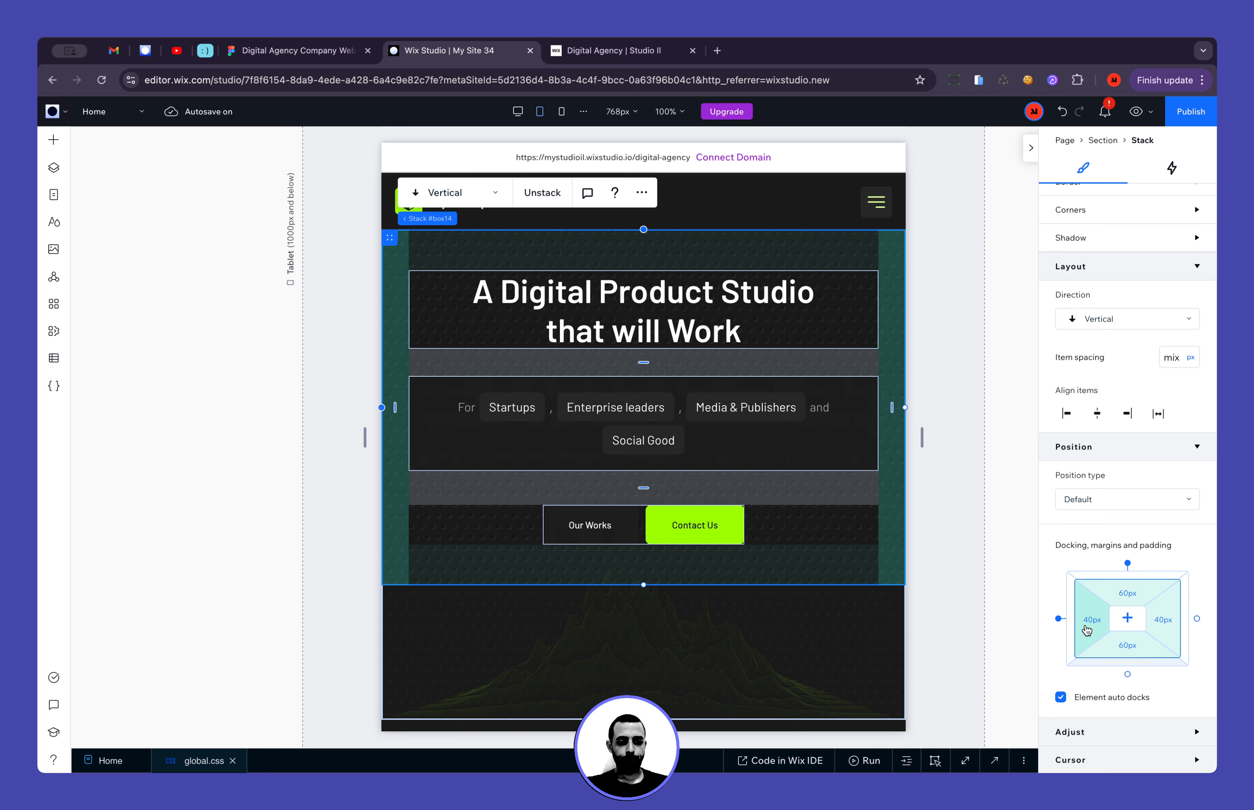
pyautogui.write('30')
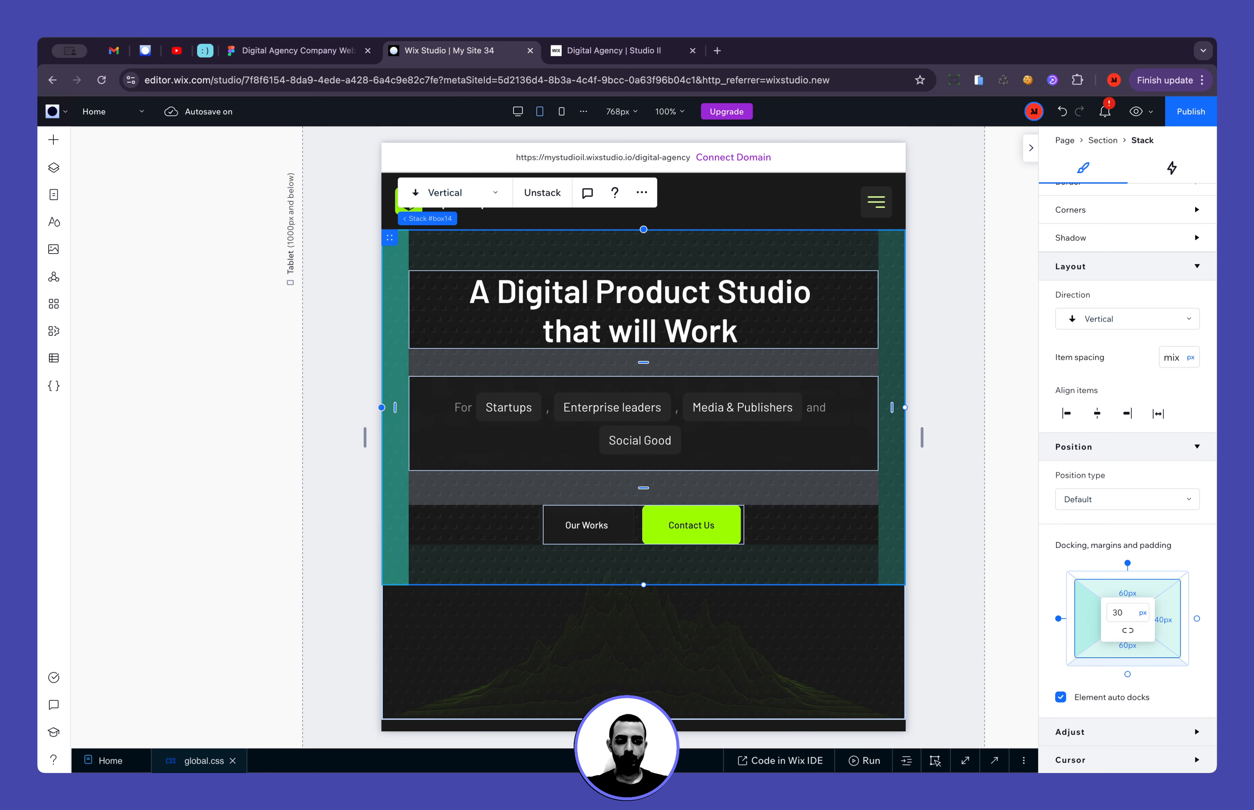
pyautogui.press('Tab')
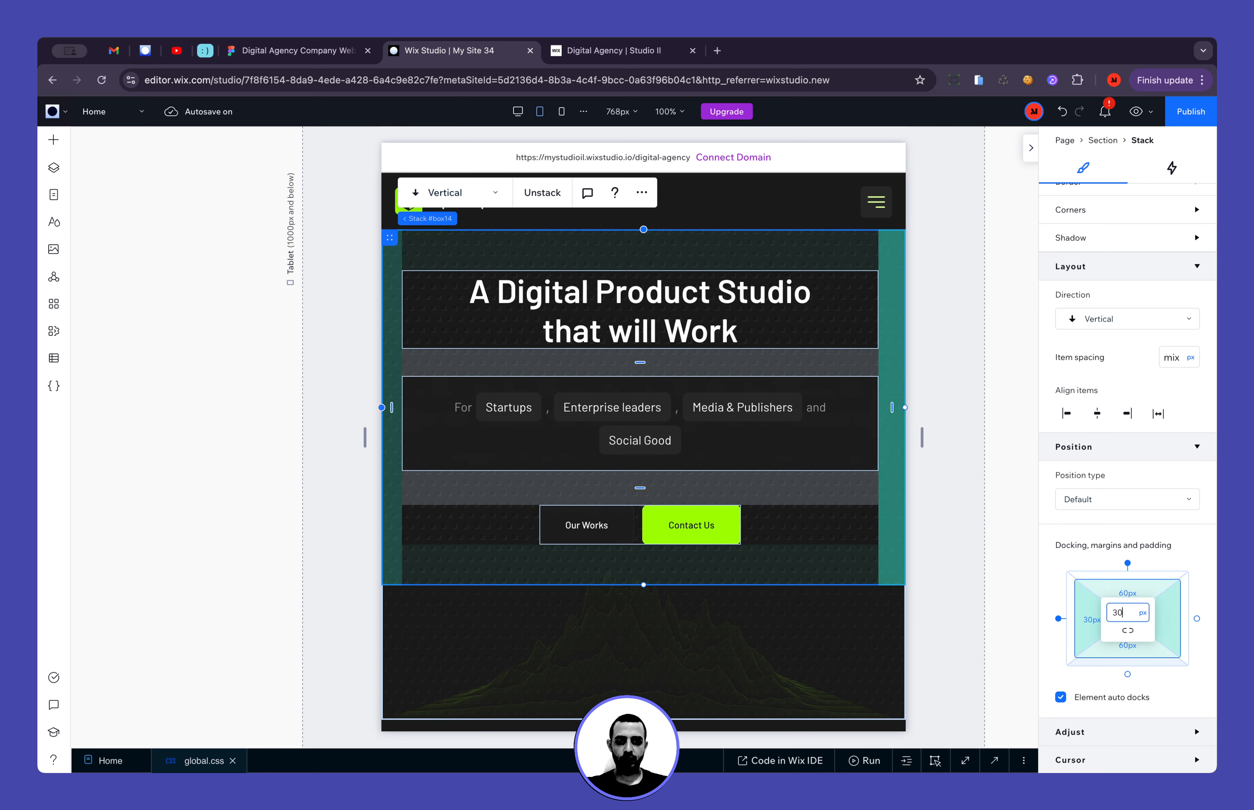
pyautogui.press('Tab')
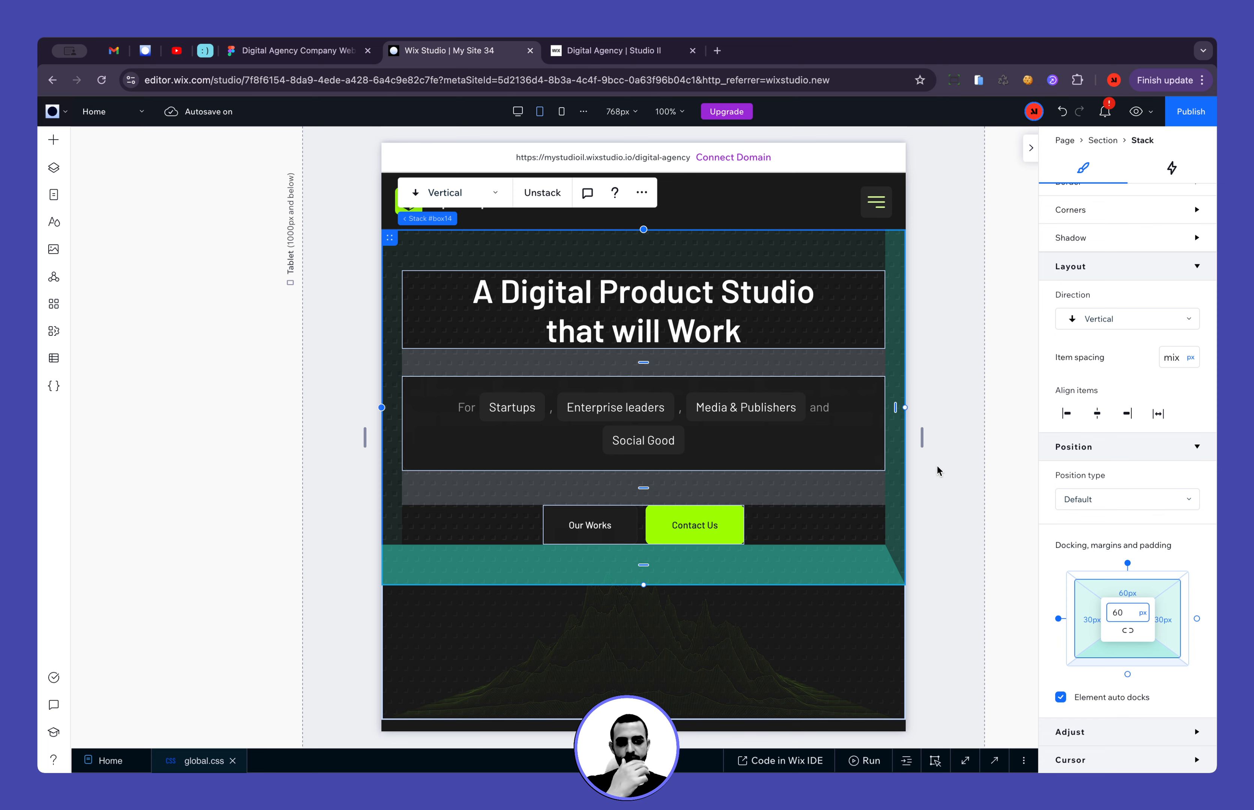
pyautogui.click(929, 459)
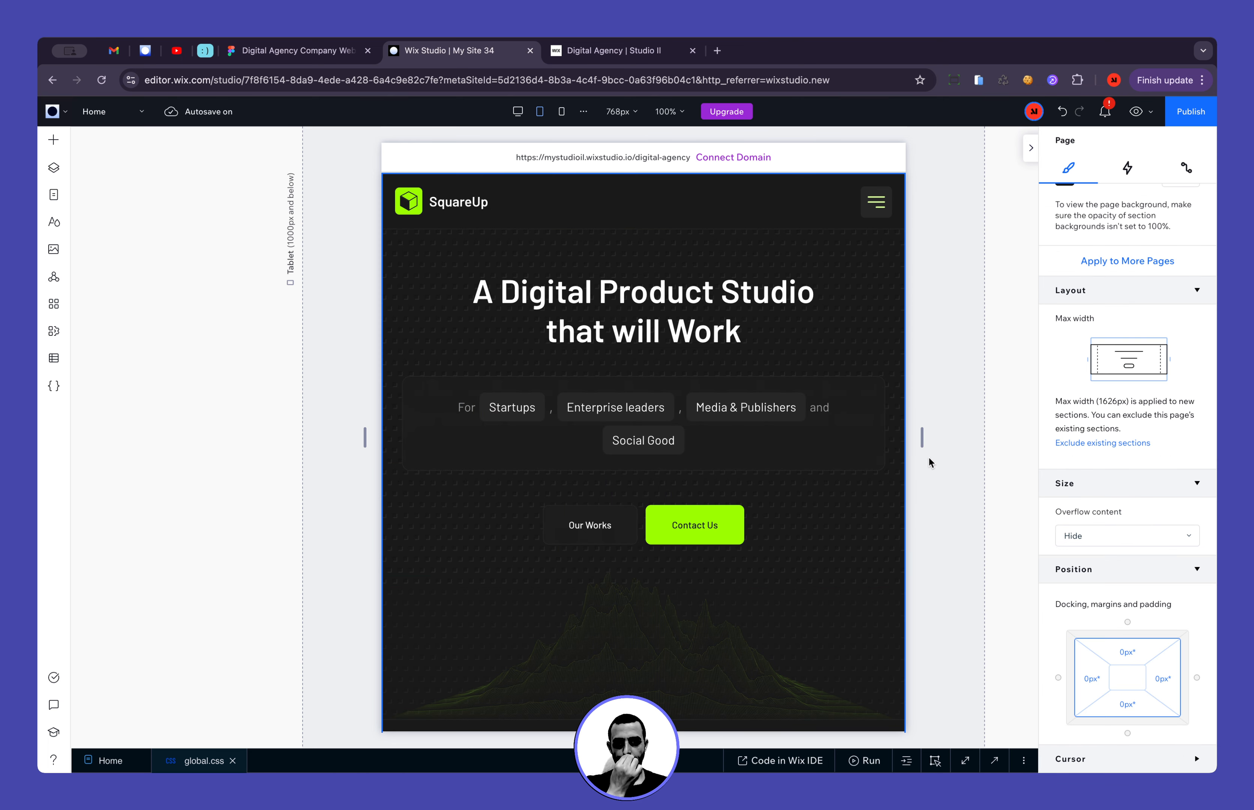
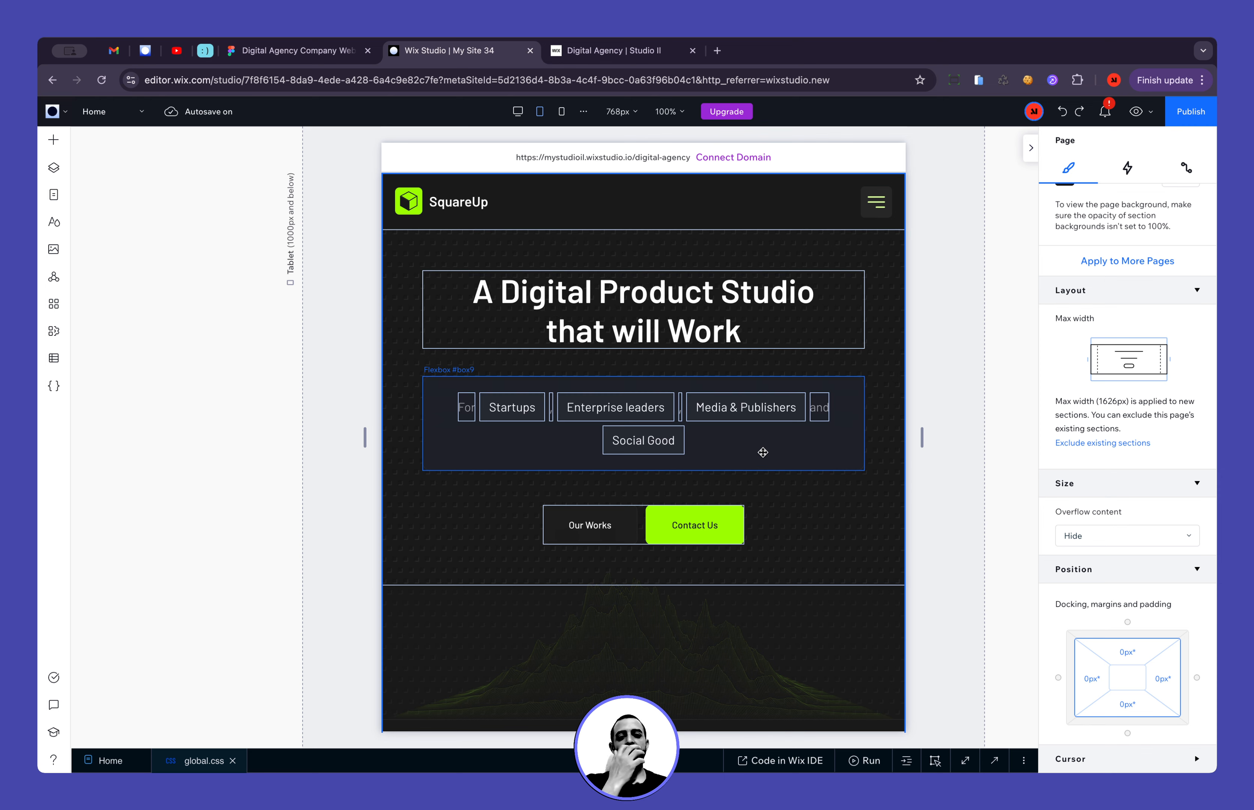
# Set the "Startups" text's font size to 16 px at the tablet breakpoint
pyautogui.click(509, 408)
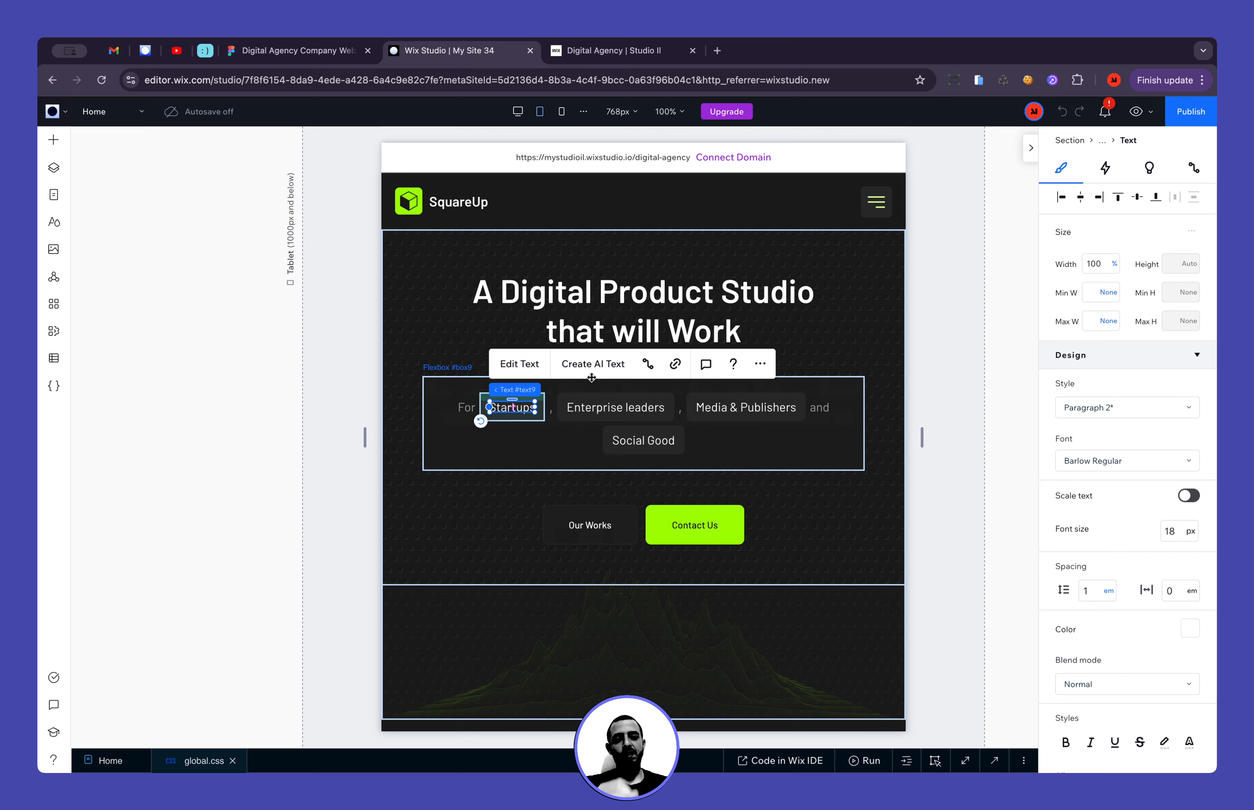
pyautogui.click(1170, 531)
pyautogui.write('16')
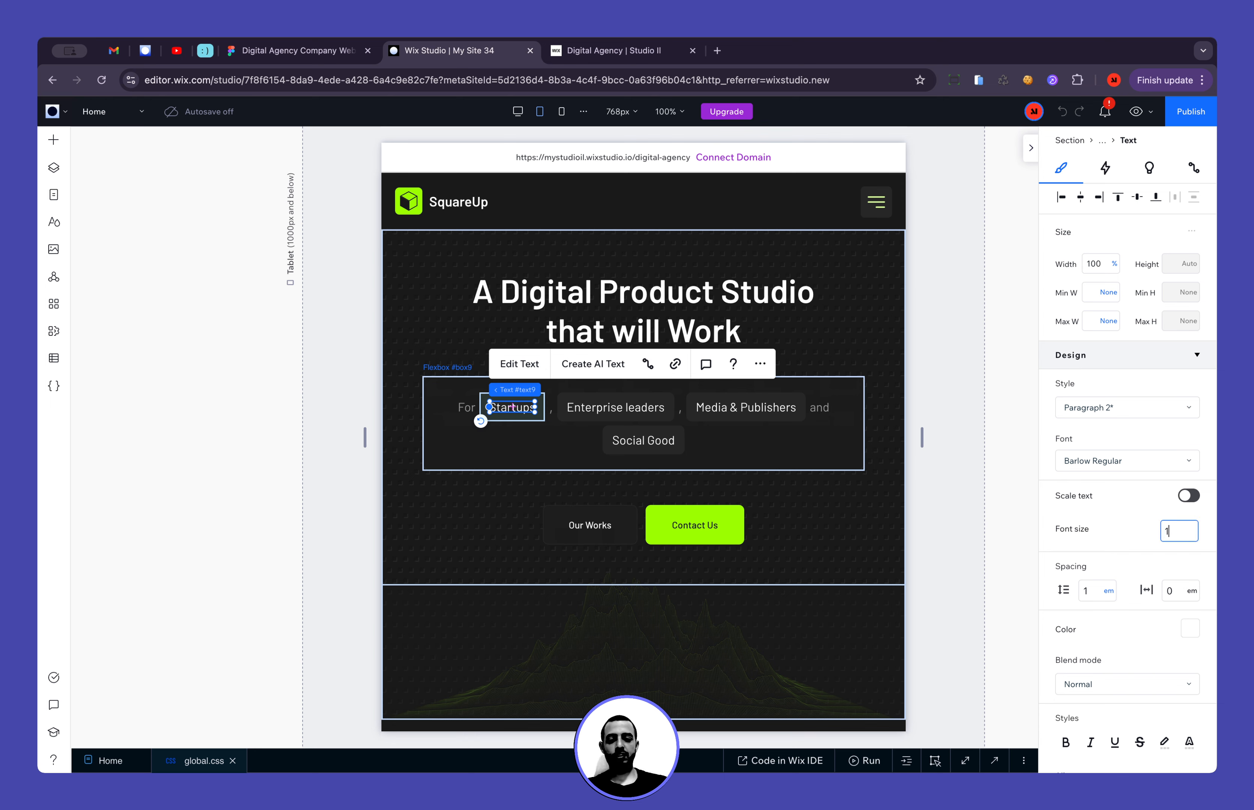
pyautogui.press('Return')
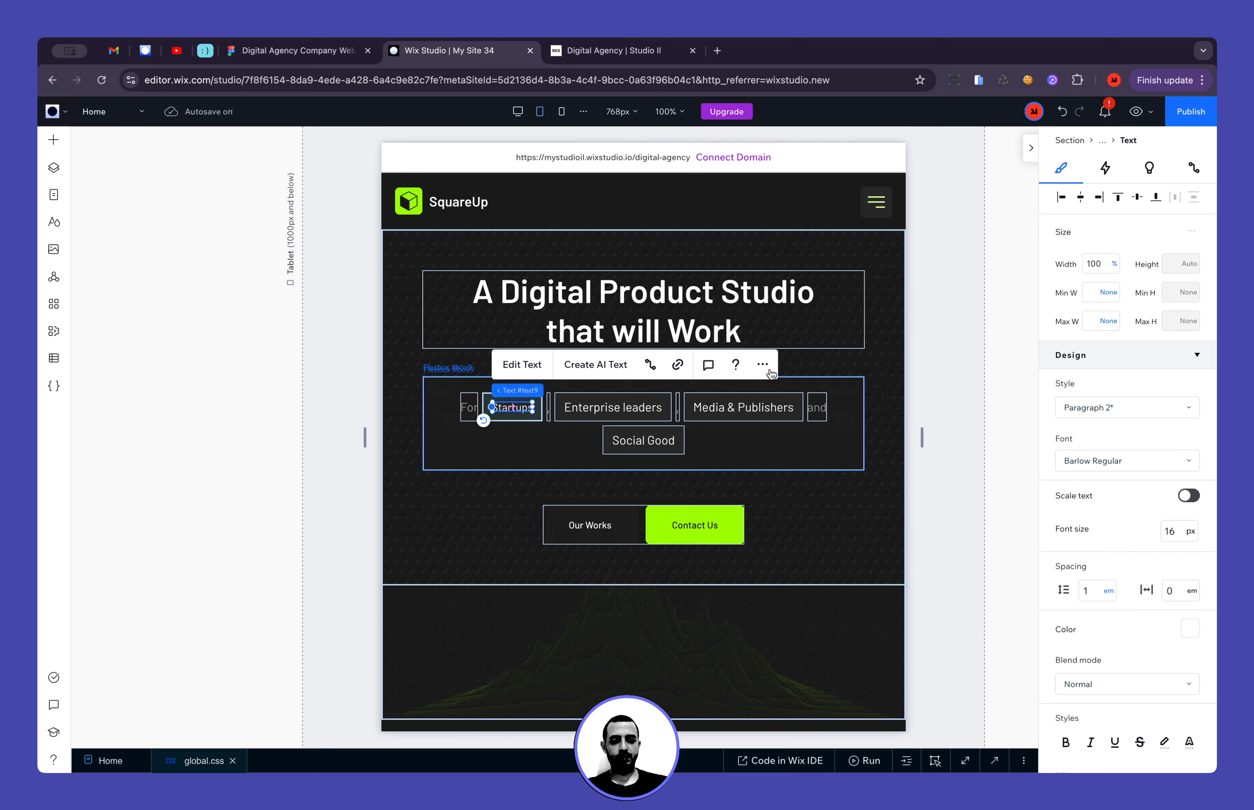
# Copy the "Startups" text's design onto the "Enterprise leaders", "Media & Publishers" and "Social Good" texts at the tablet breakpoint
pyautogui.click(763, 364)
pyautogui.moveTo(890, 193)
pyautogui.click(935, 227)
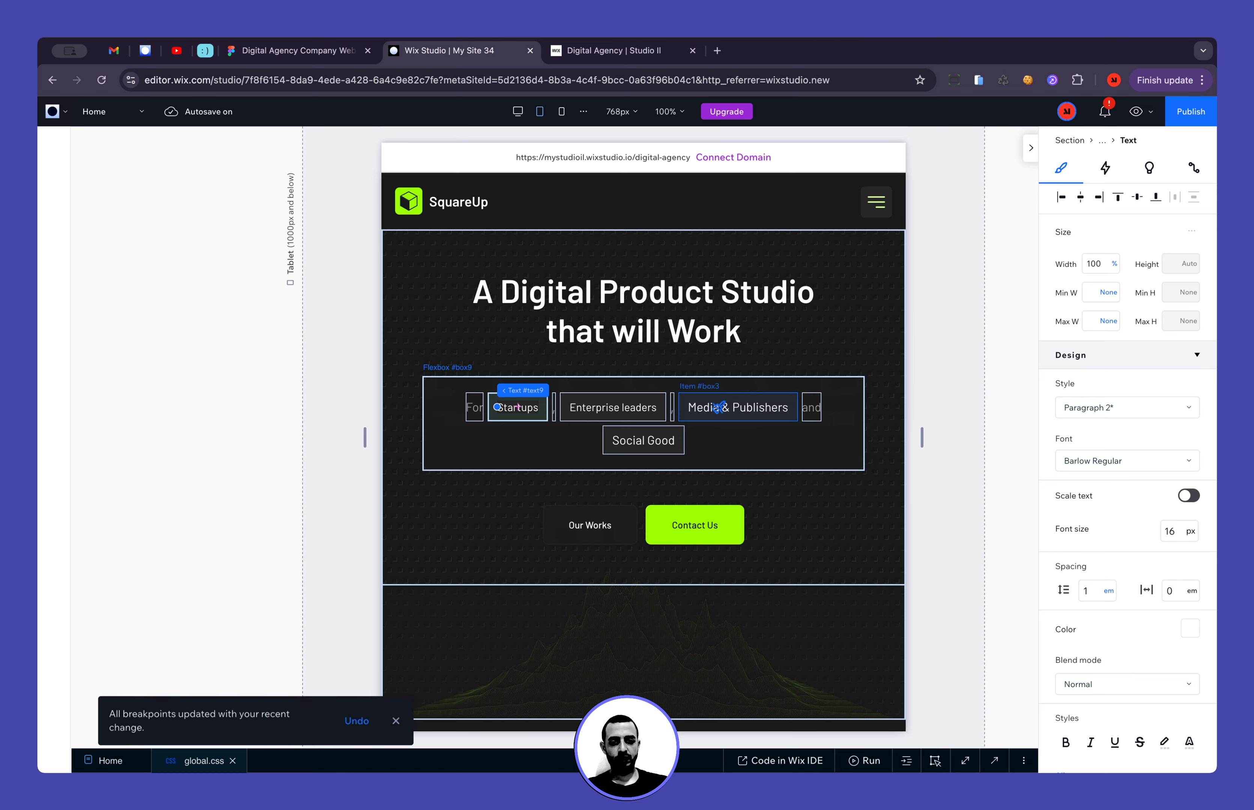
pyautogui.click(727, 410)
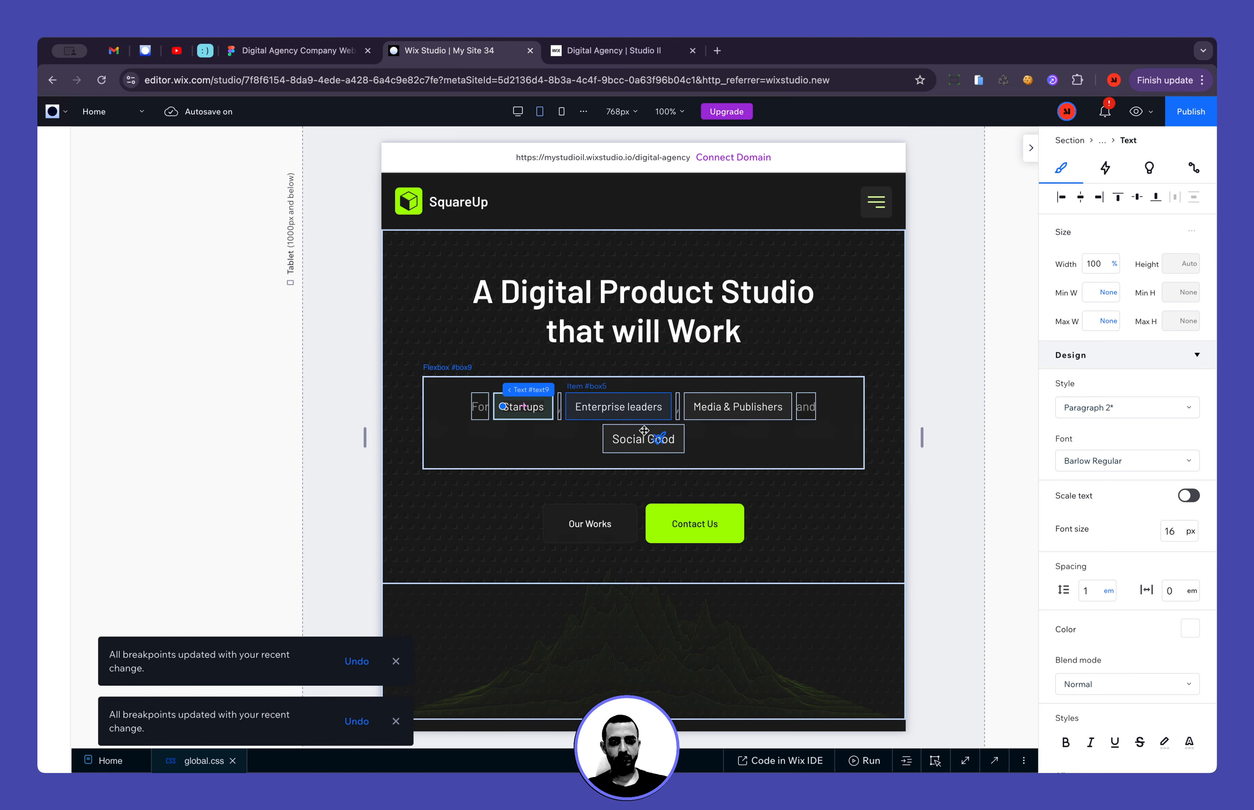
pyautogui.click(658, 445)
# Set the font size of the "For" and "and" texts together to 16 px
pyautogui.click(479, 407)
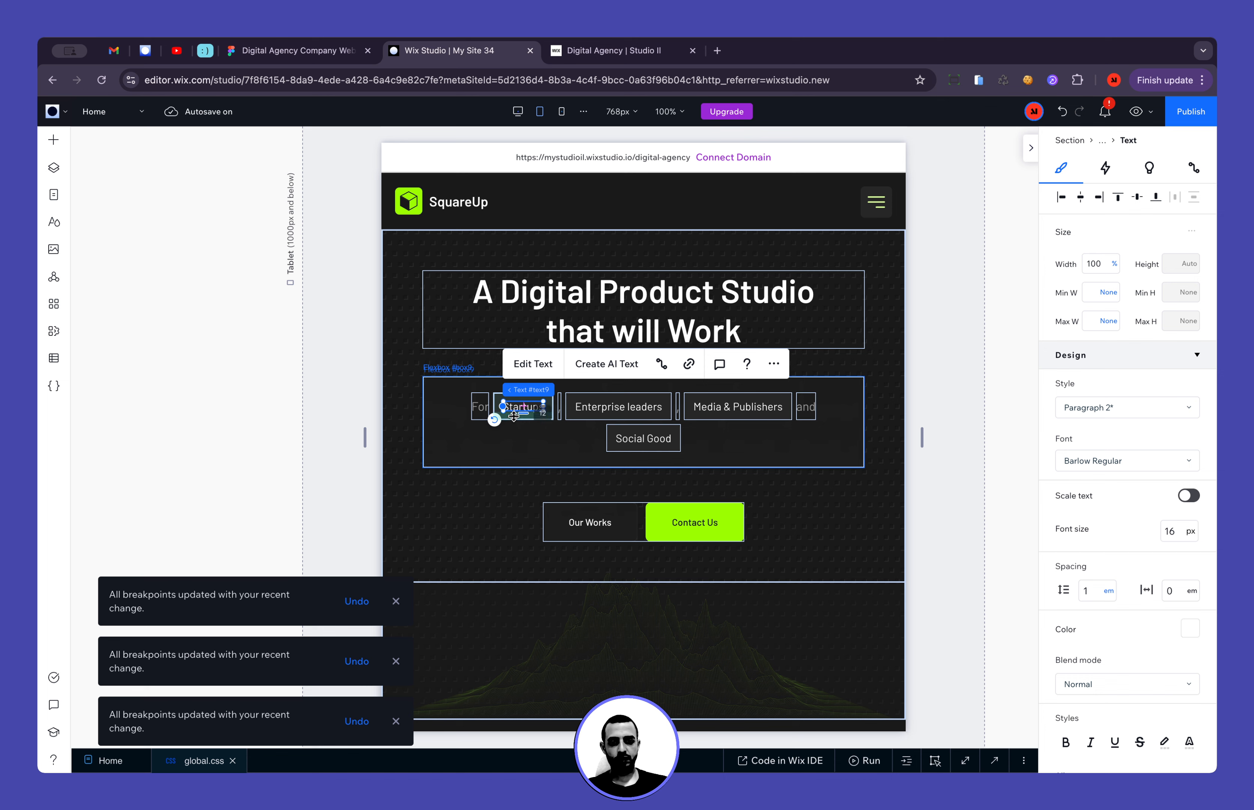
pyautogui.keyDown('shift'); pyautogui.click(806, 410); pyautogui.keyUp('shift')
pyautogui.click(1169, 374)
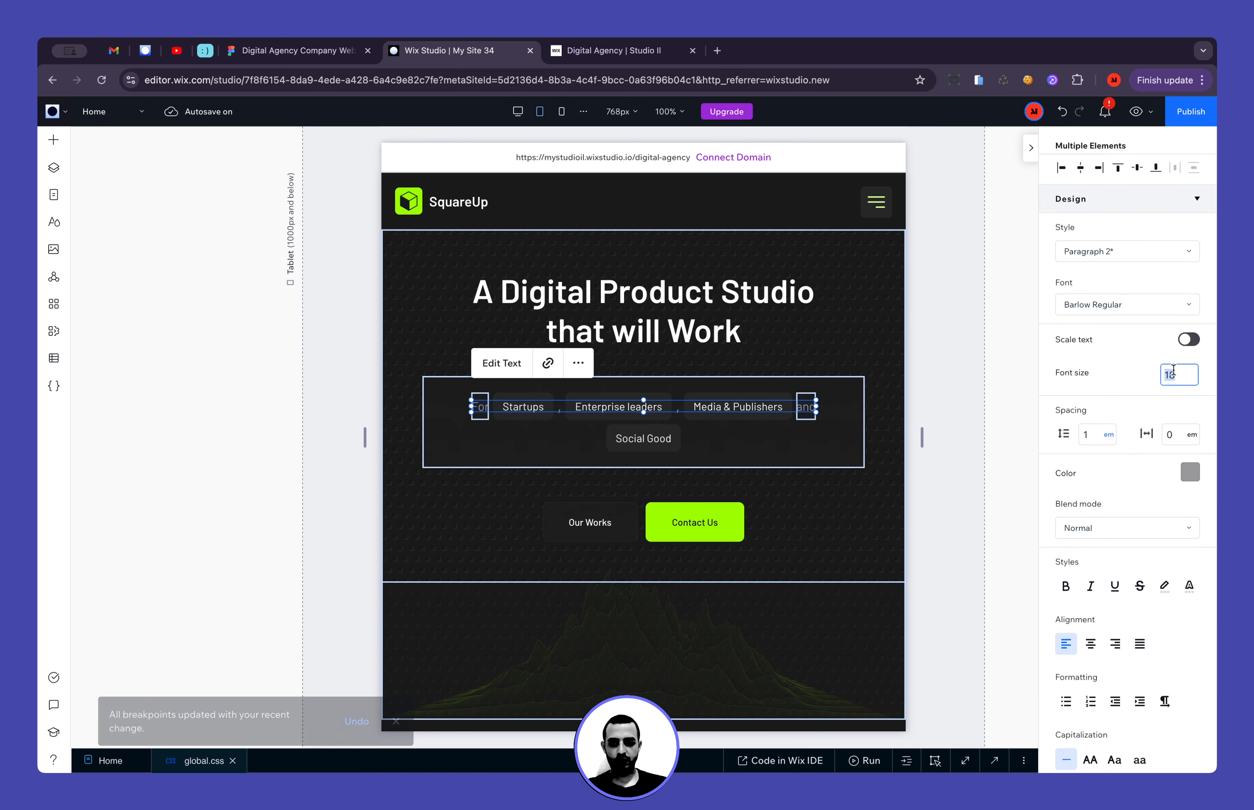
pyautogui.write('16')
pyautogui.press('Return')
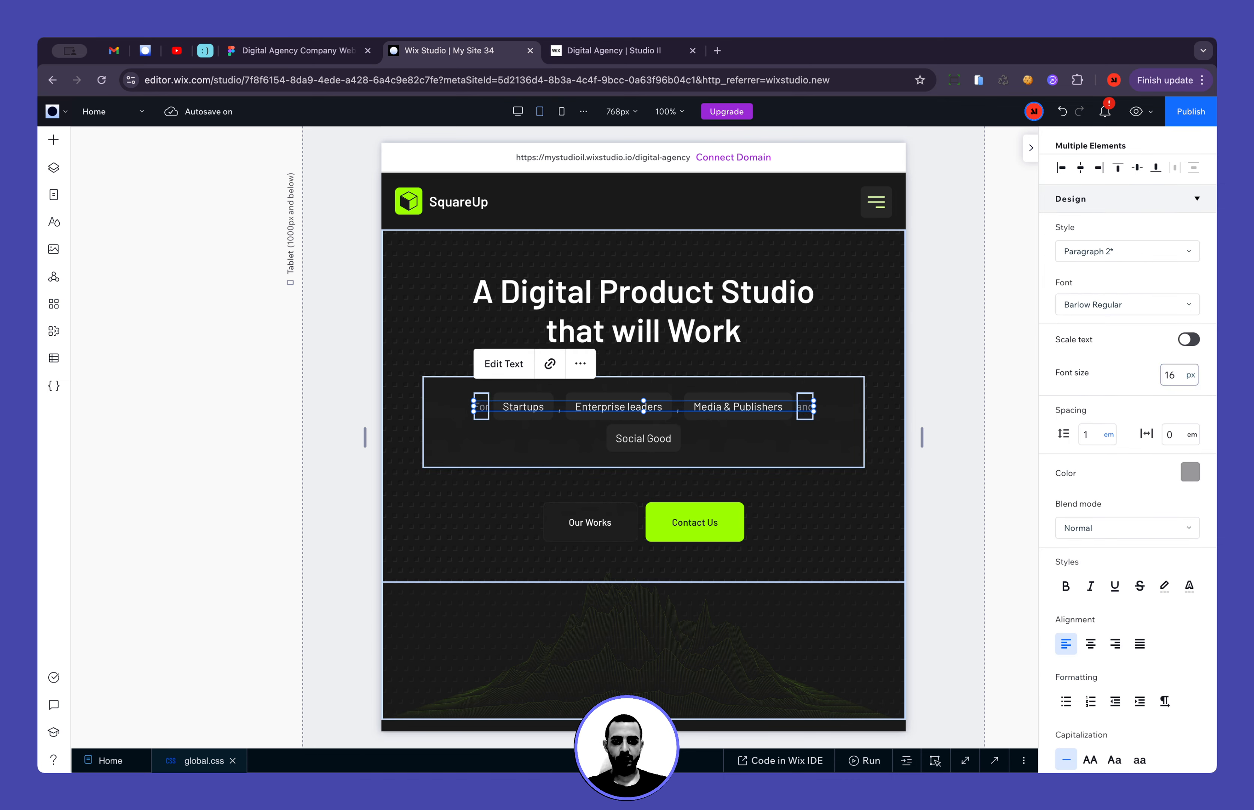
# Set the audience flexbox's padding to 16 px on all sides
pyautogui.click(831, 438)
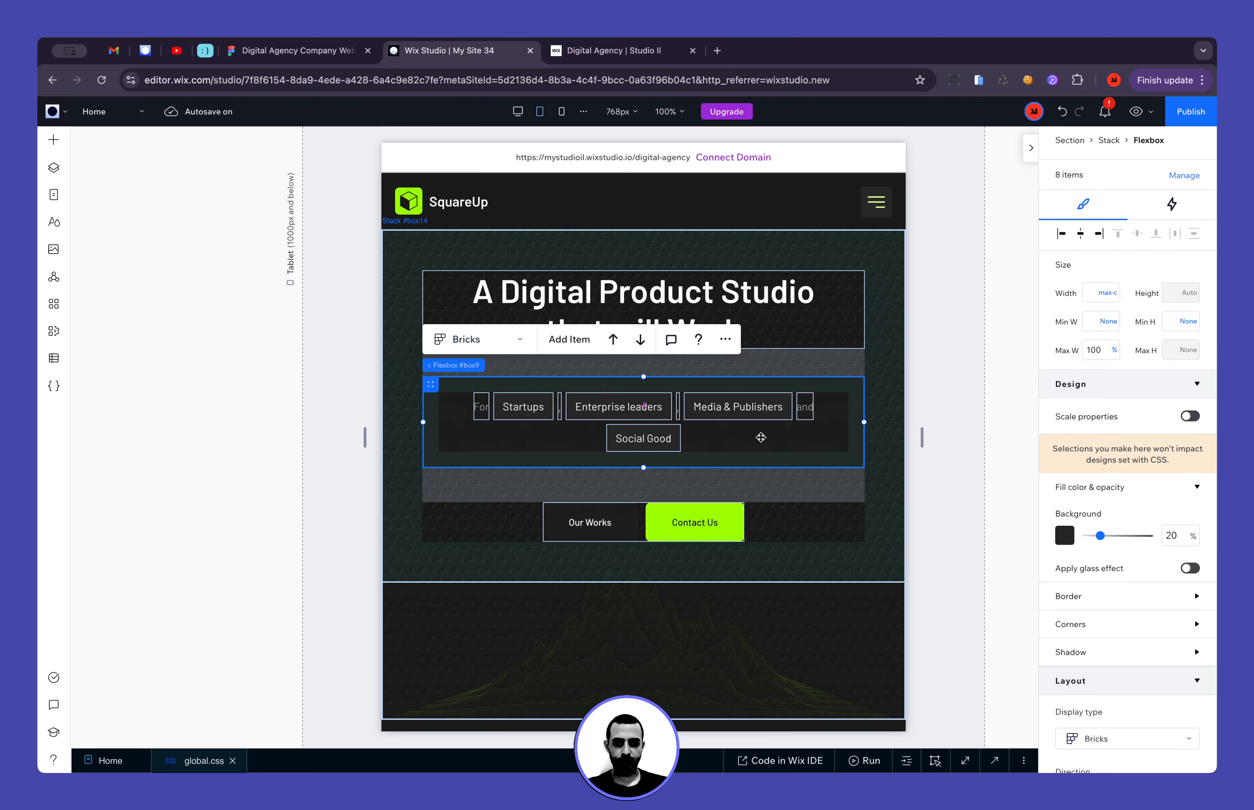
pyautogui.scroll(-3, 1111, 570)
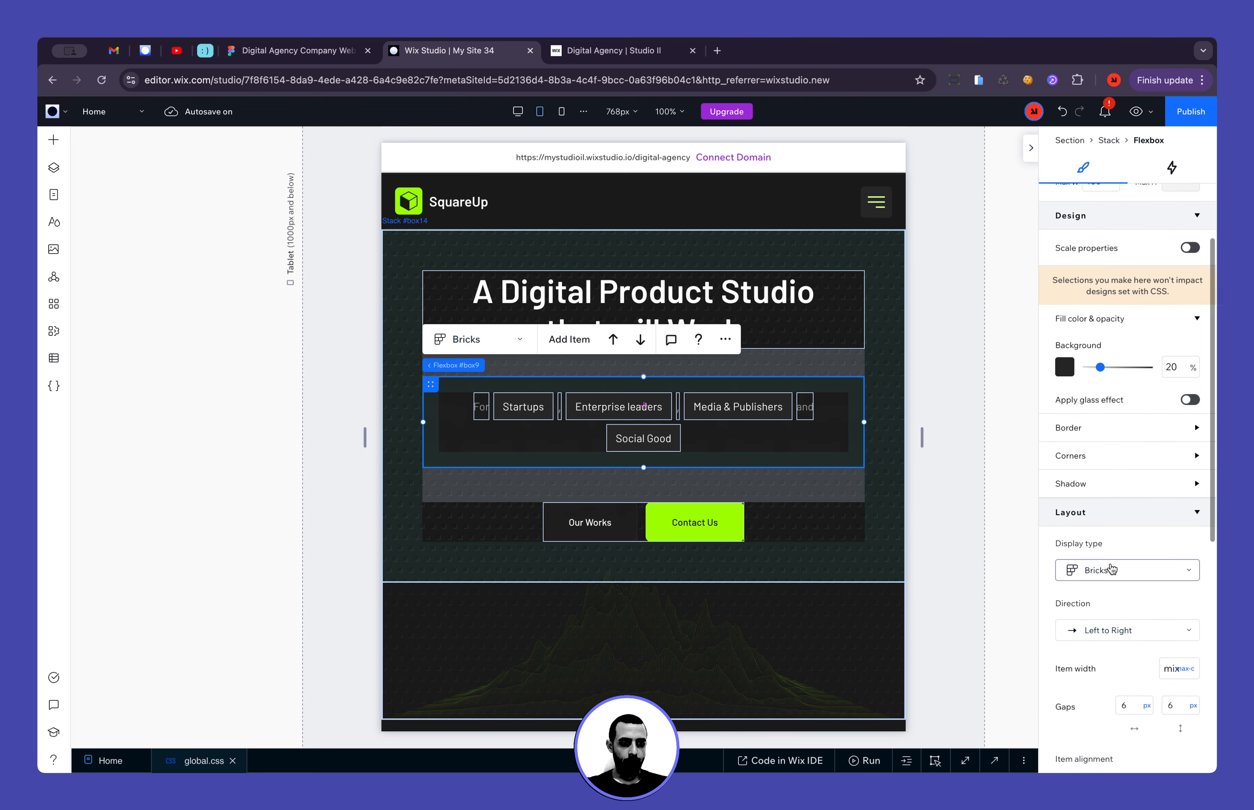
pyautogui.scroll(3, 1112, 569)
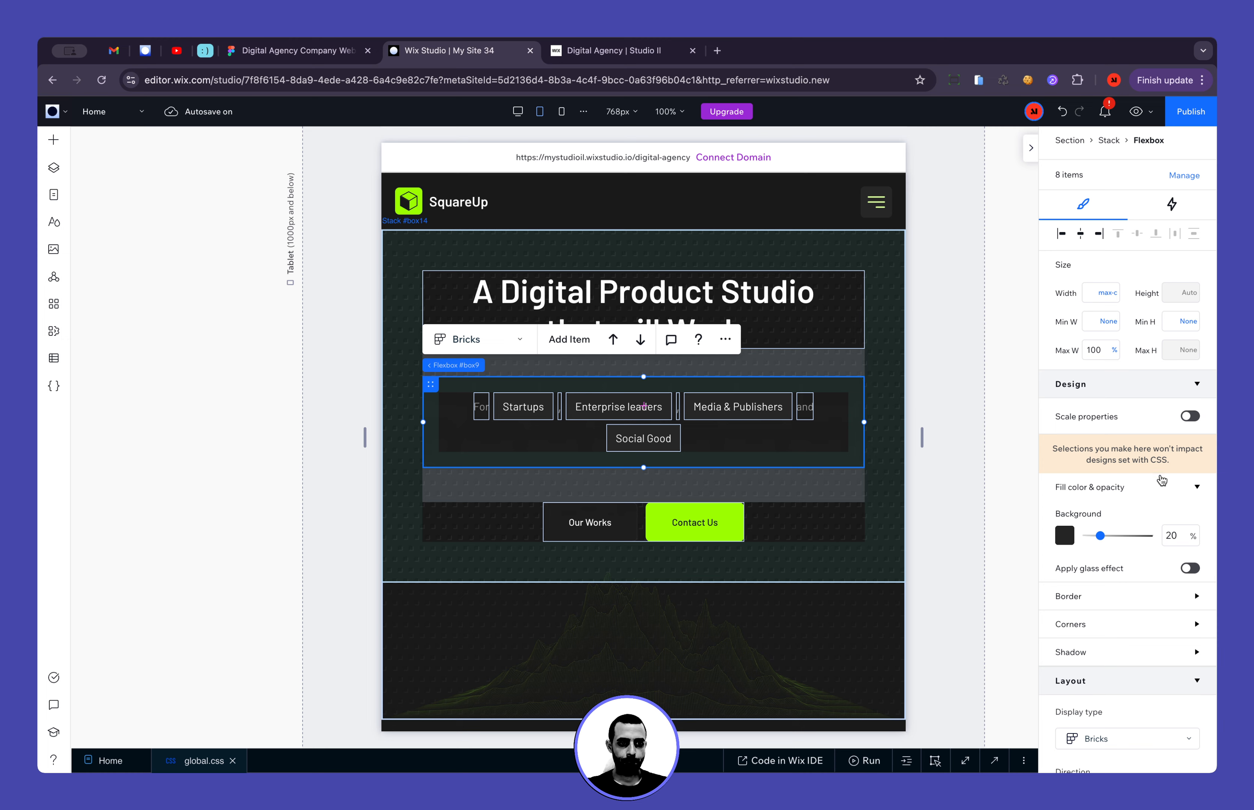
pyautogui.scroll(-5, 1111, 569)
pyautogui.scroll(-5, 1113, 628)
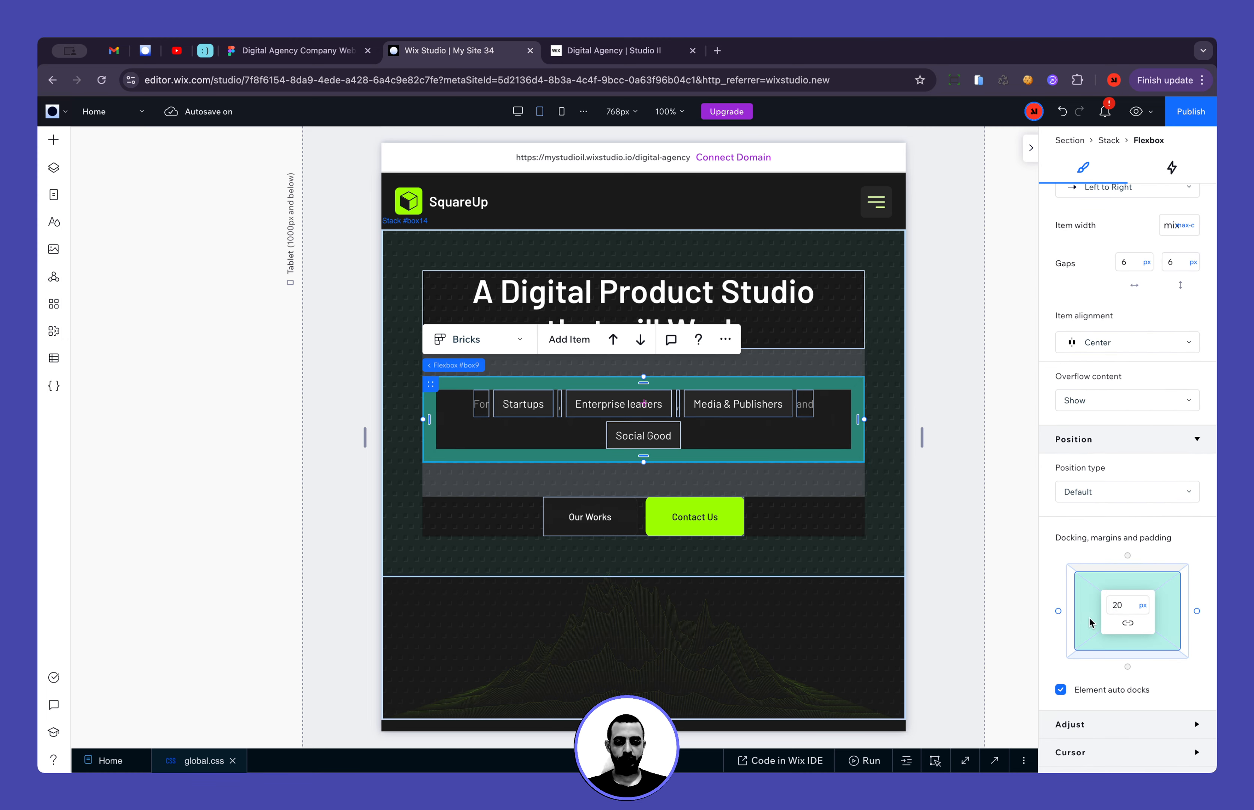
pyautogui.click(1118, 605)
pyautogui.write('16')
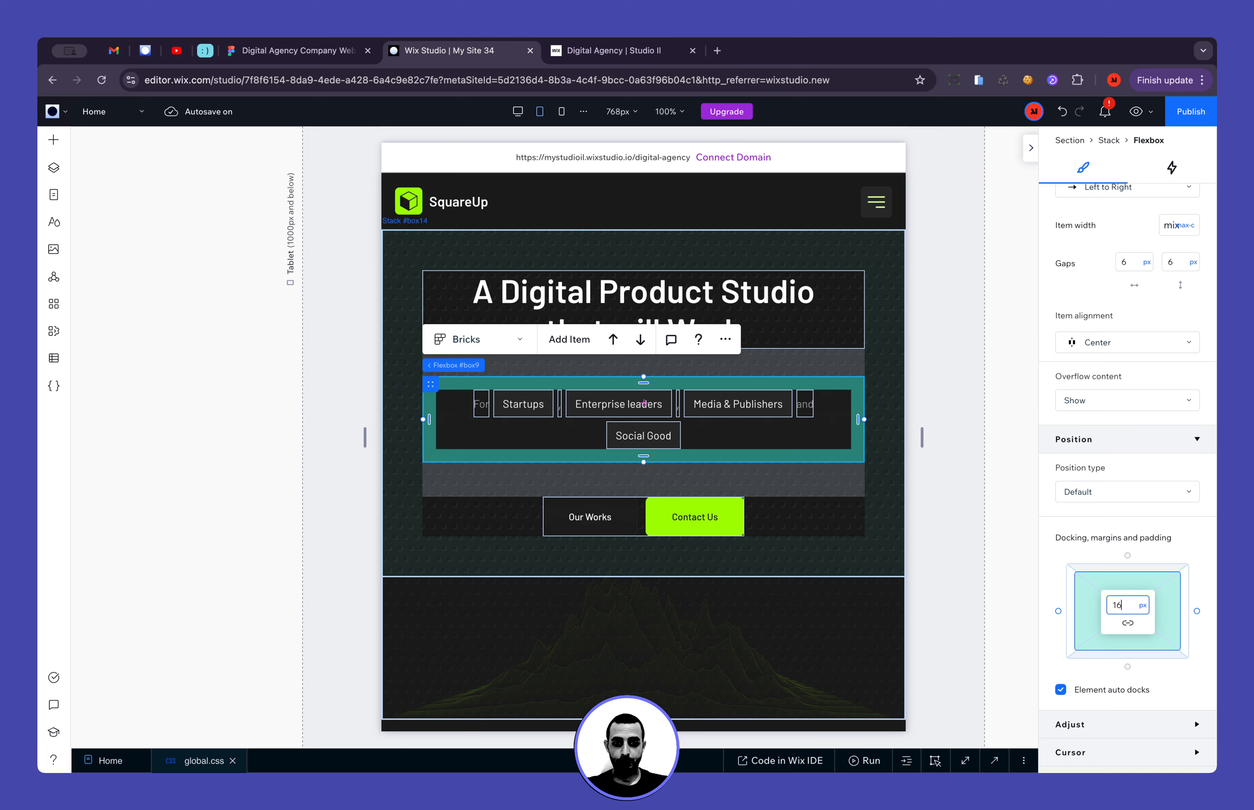
pyautogui.click(922, 613)
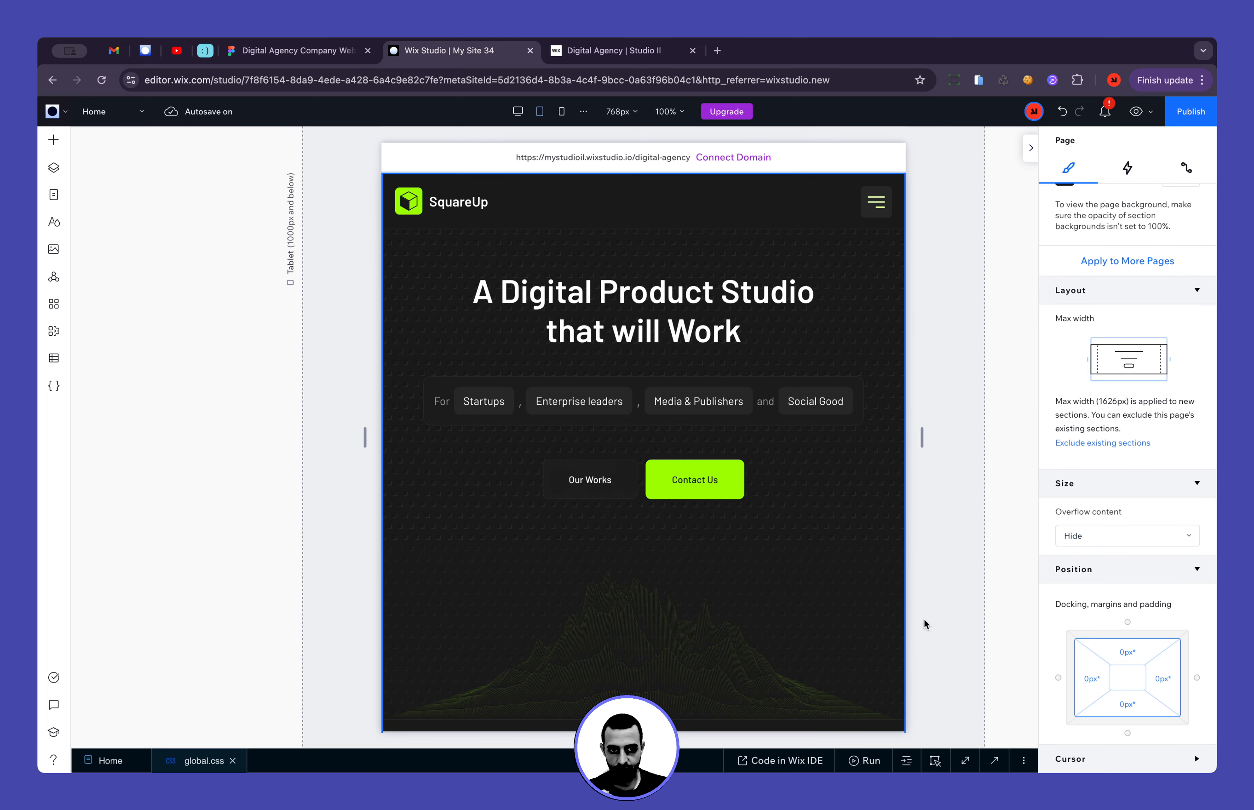
# Inspect the padding of the hero's vertical stack at the tablet breakpoint
pyautogui.click(888, 395)
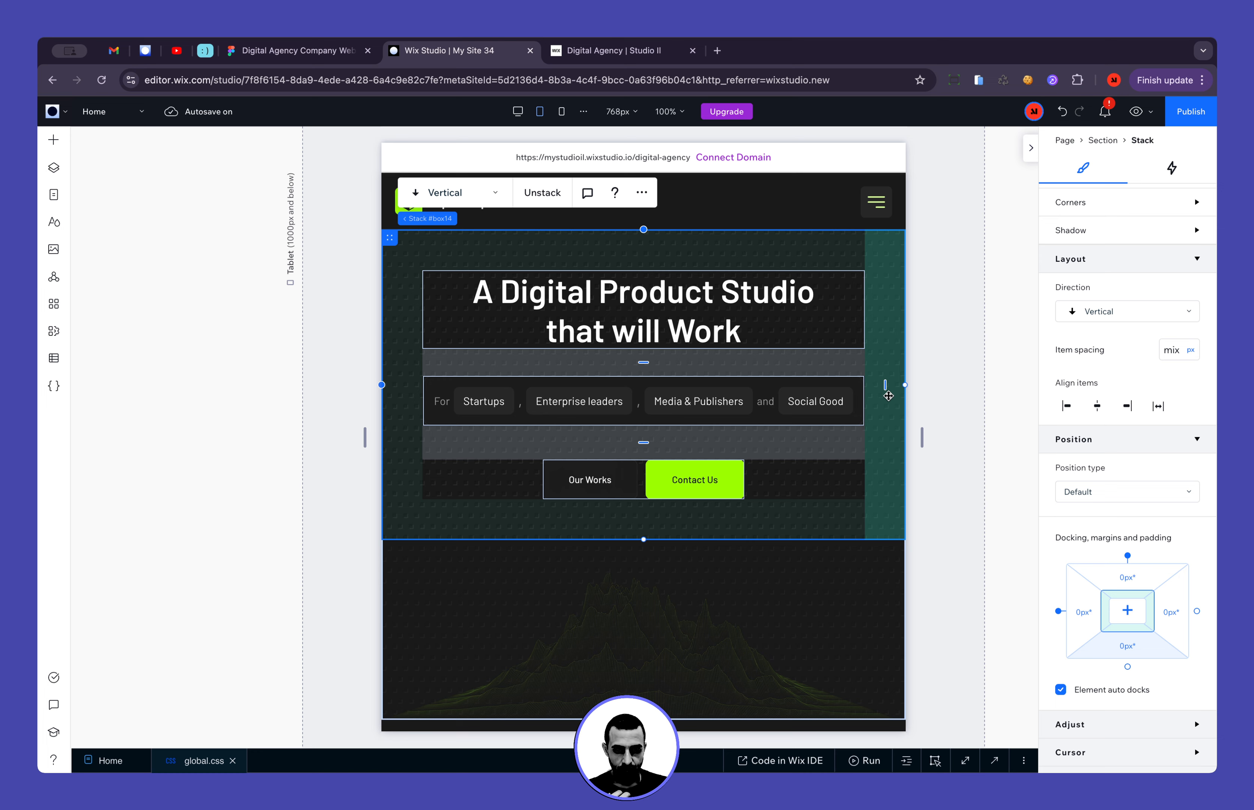
pyautogui.click(1106, 608)
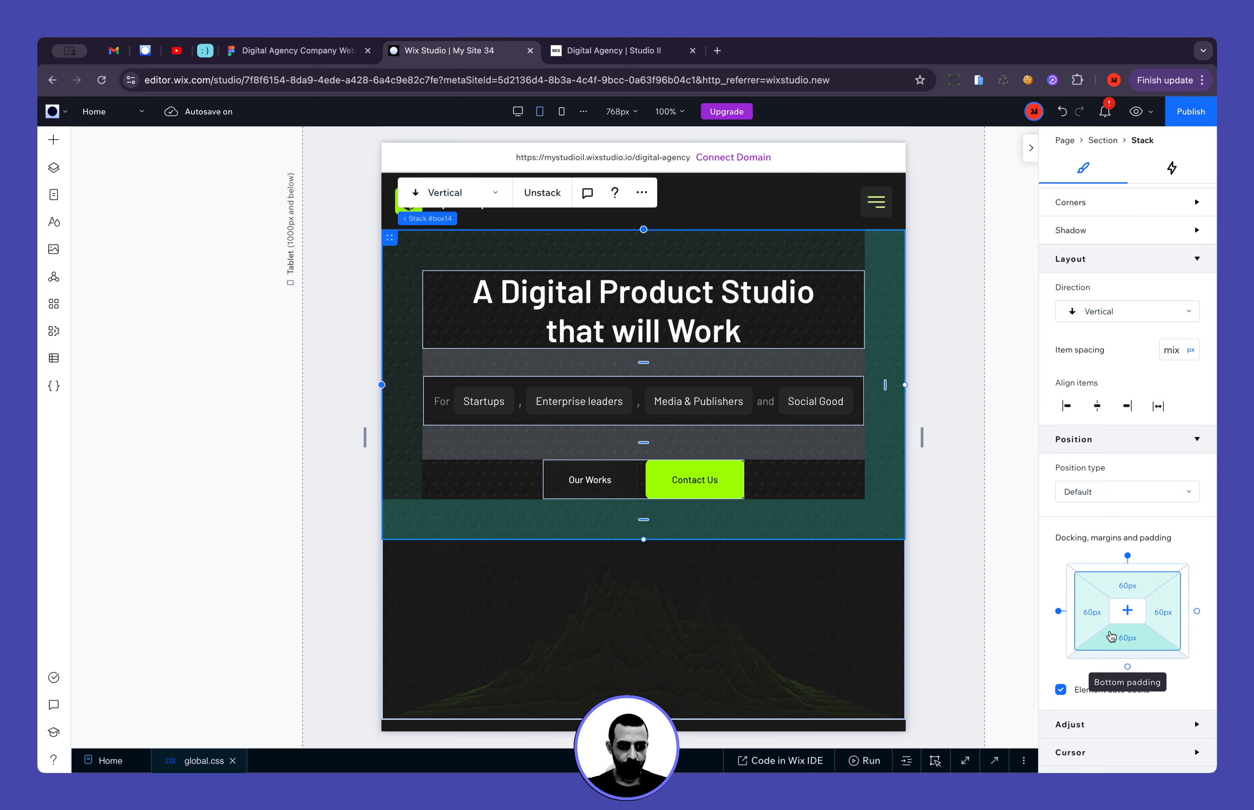
pyautogui.click(964, 591)
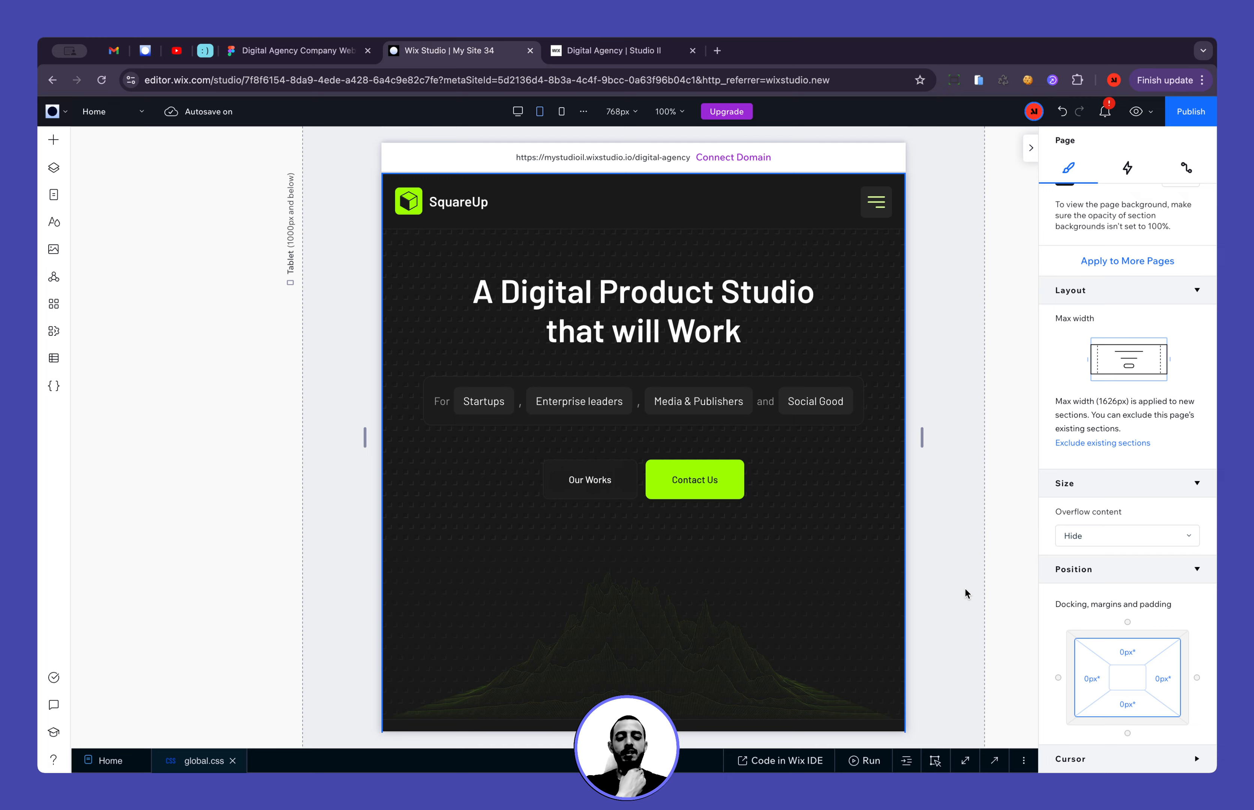
# Look up the hero's Contact Us button height in the Figma design and set the matching Wix Studio button's height to 45 px
pyautogui.click(696, 479)
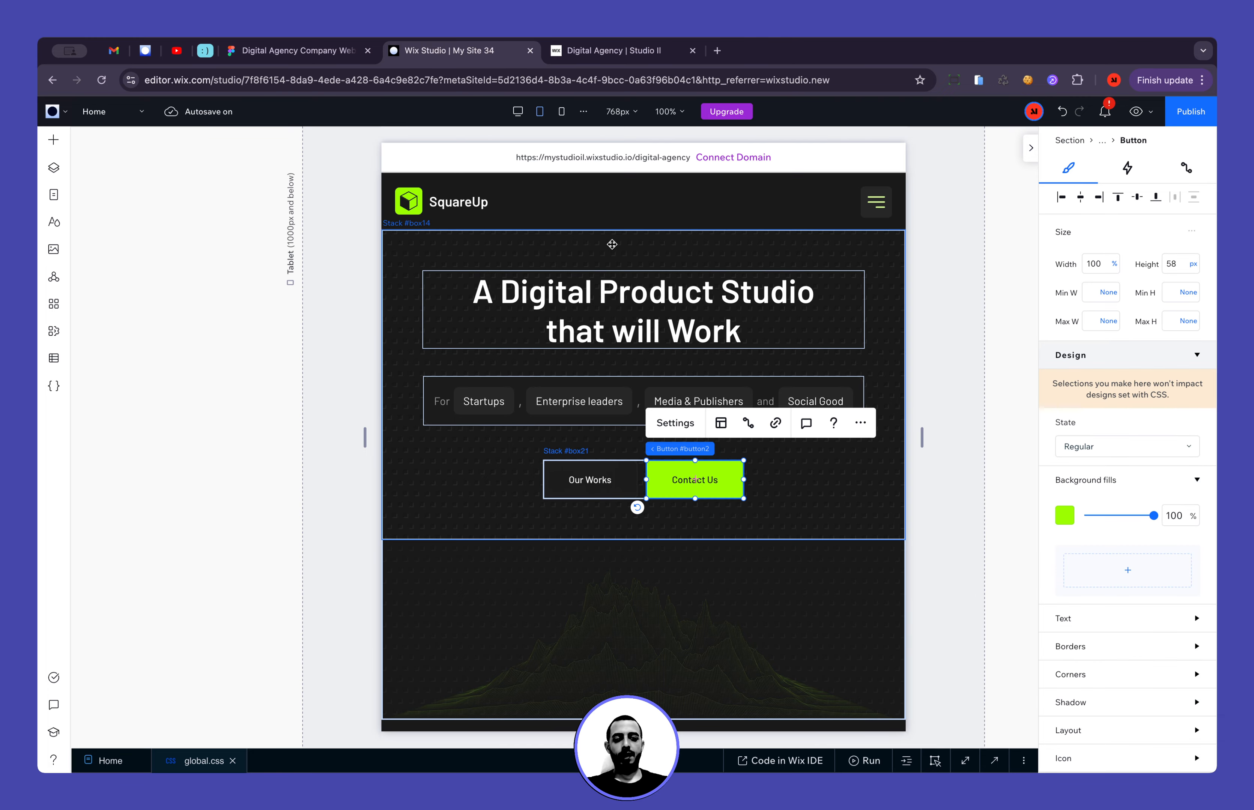
pyautogui.click(294, 50)
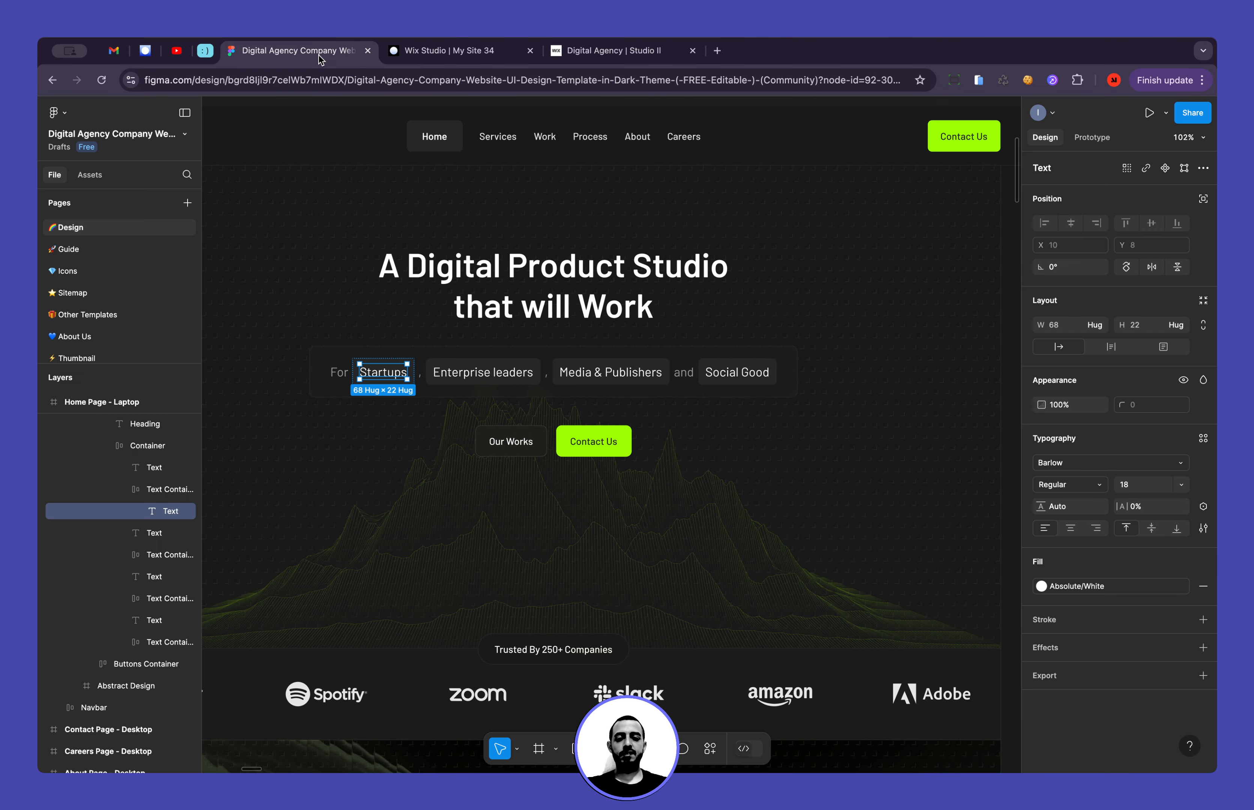
pyautogui.doubleClick(624, 451)
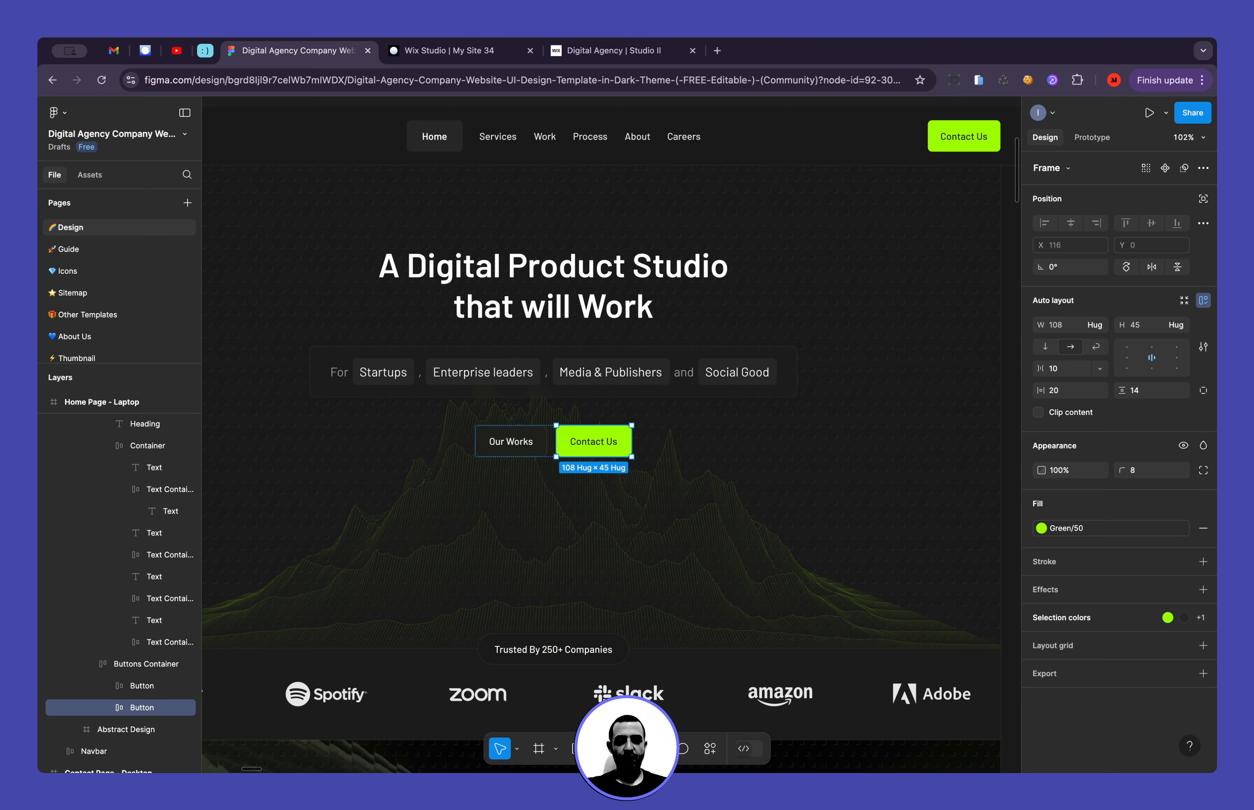
pyautogui.click(443, 50)
pyautogui.click(1180, 264)
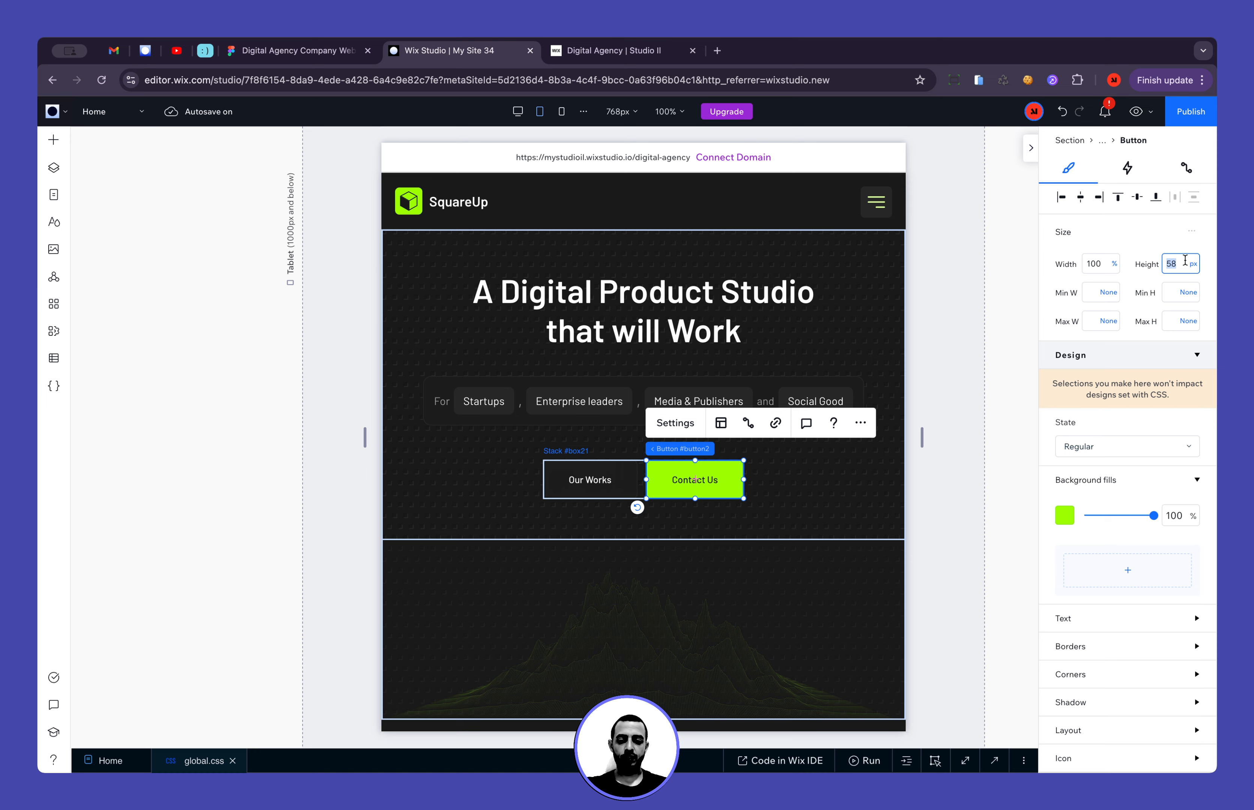
# Set the Our Works button's height to 45 px at the tablet breakpoint
pyautogui.click(598, 478)
pyautogui.click(1178, 264)
pyautogui.write('45')
pyautogui.press('Return')
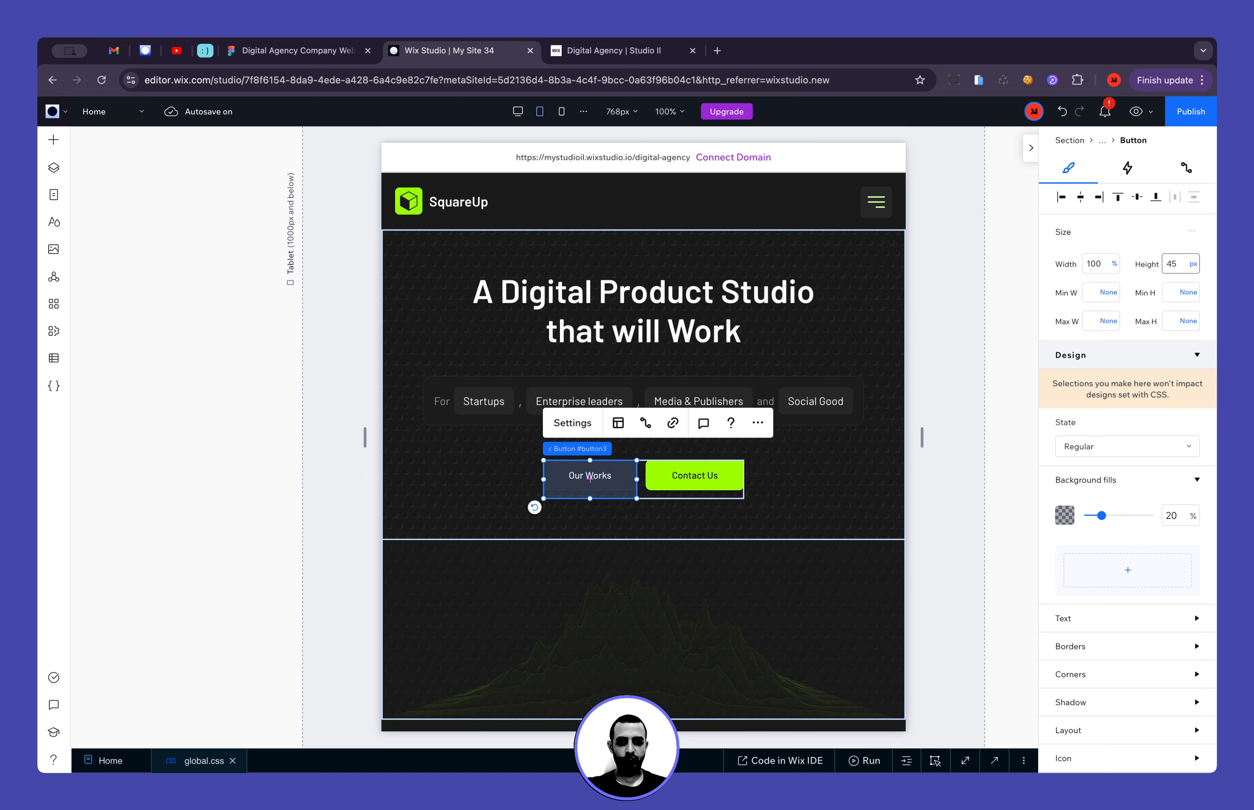
pyautogui.click(976, 433)
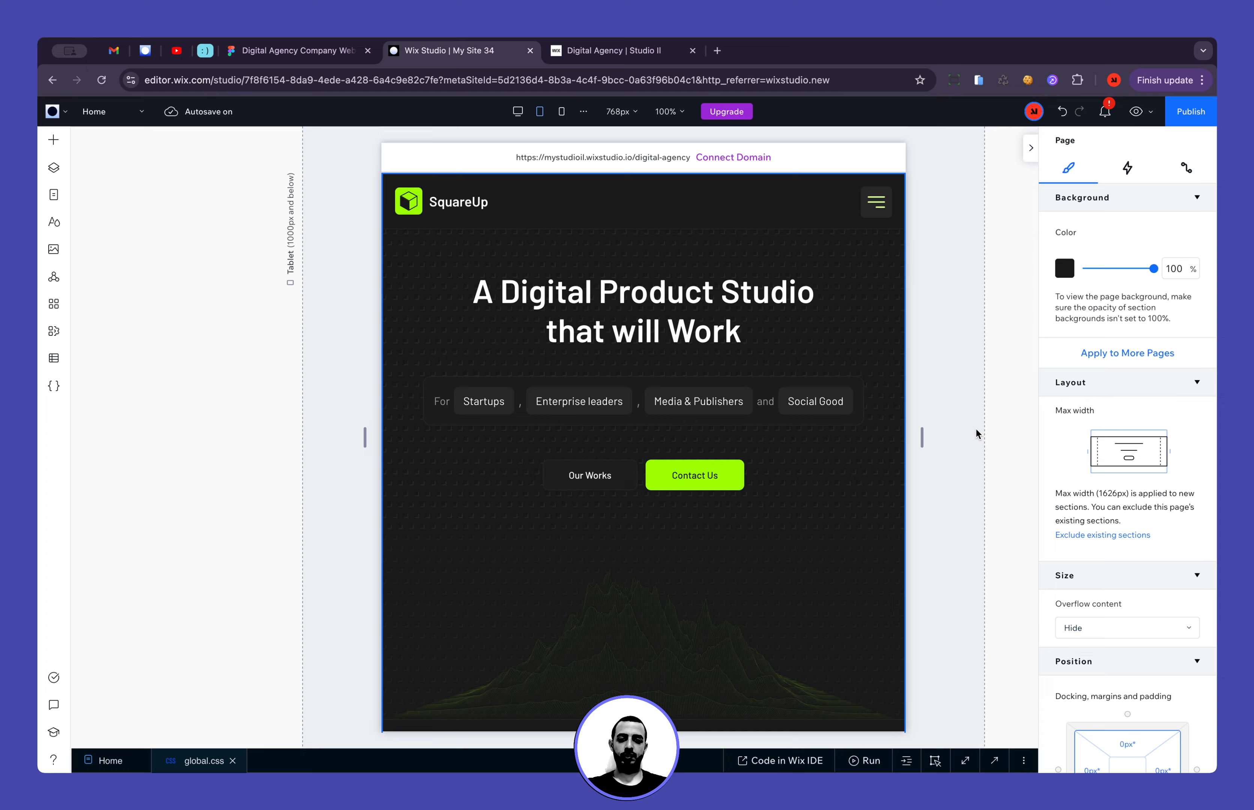
# Examine the Contact Us button's horizontal padding in the Figma design, then return to Wix Studio
pyautogui.click(321, 52)
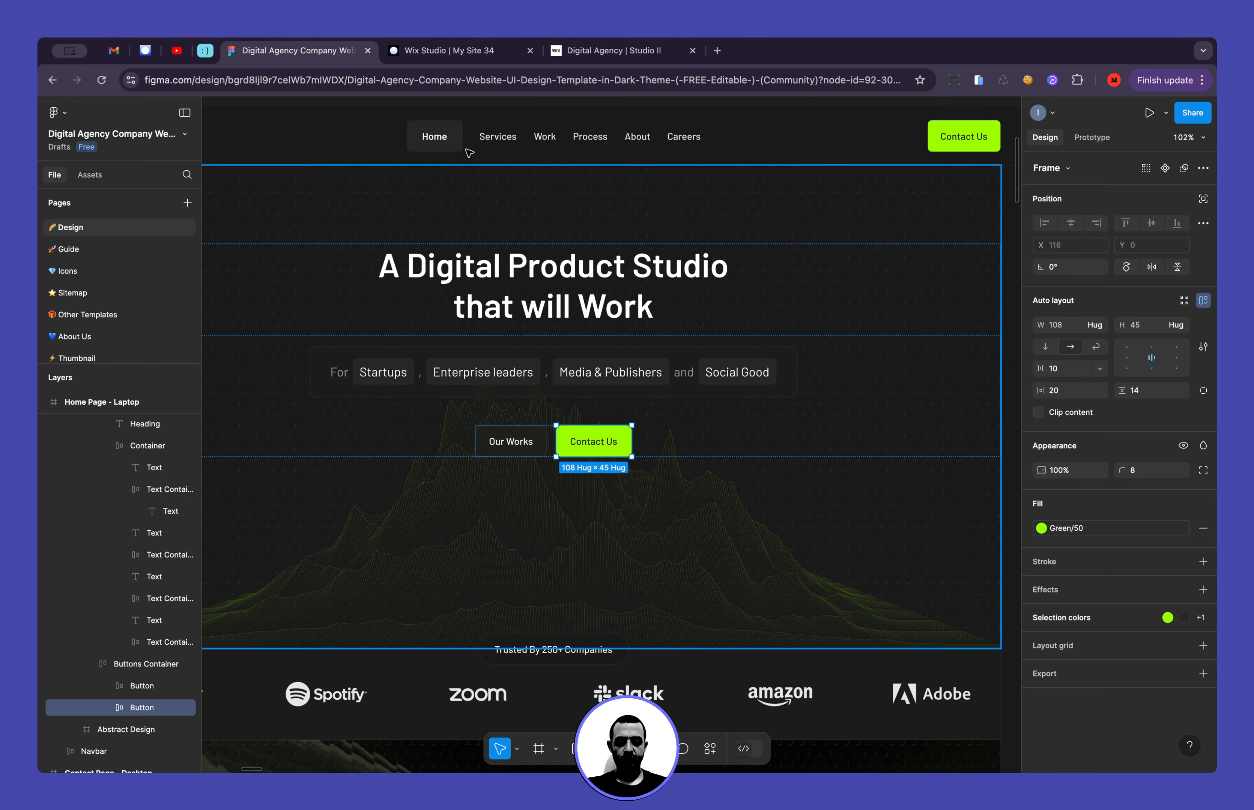
pyautogui.click(472, 54)
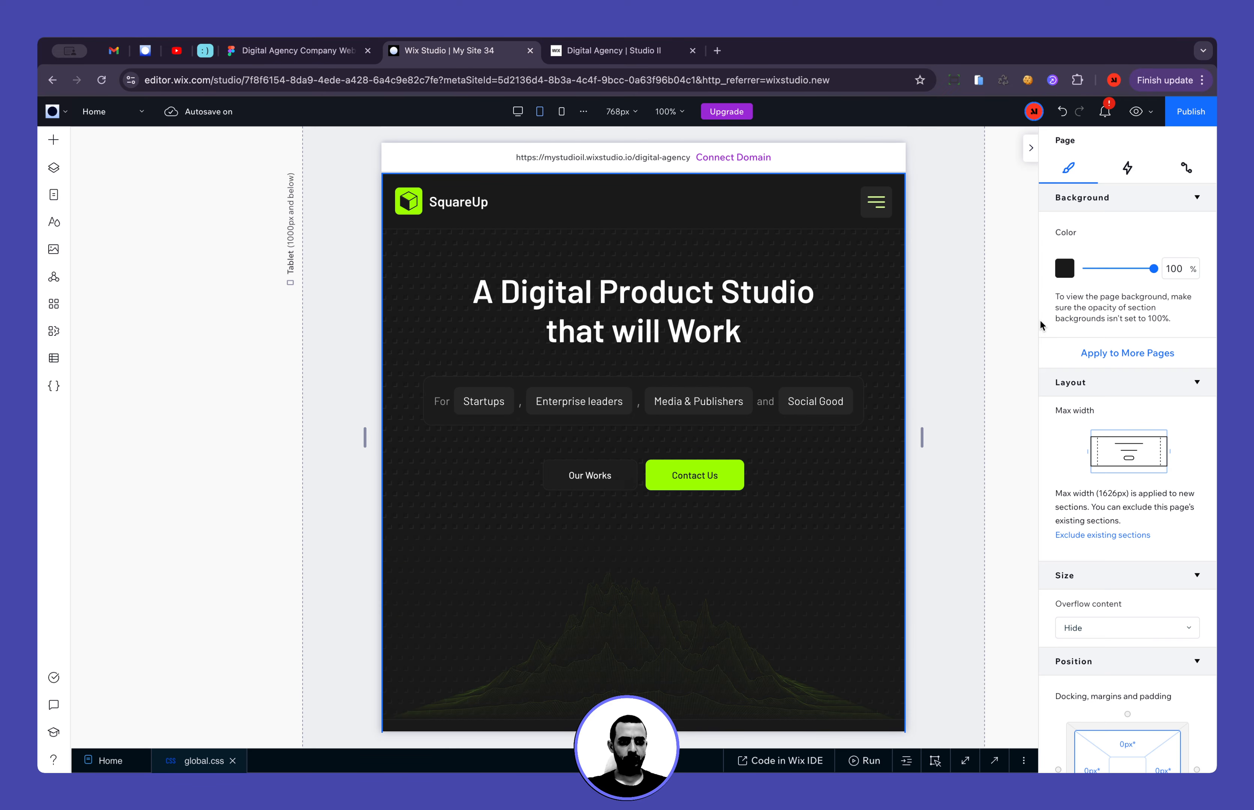
pyautogui.click(687, 476)
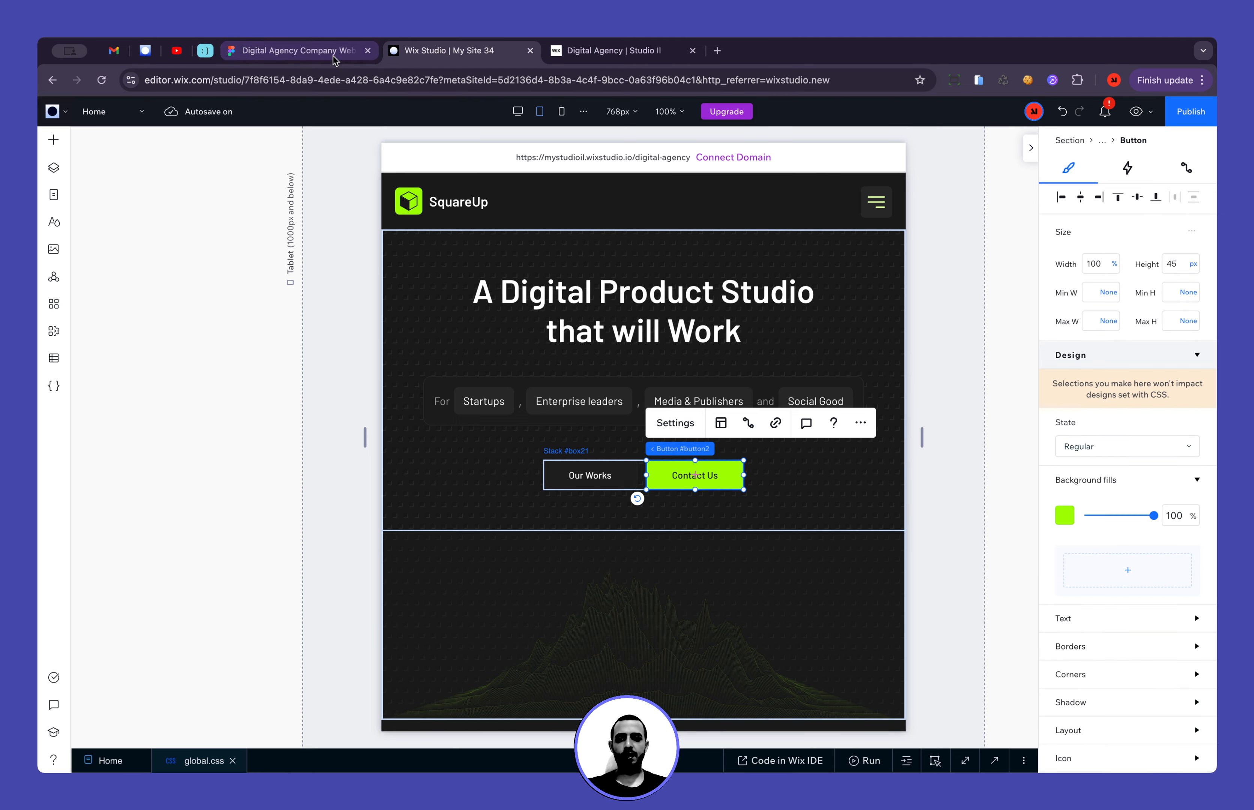
pyautogui.click(295, 50)
pyautogui.scroll(5, 573, 431)
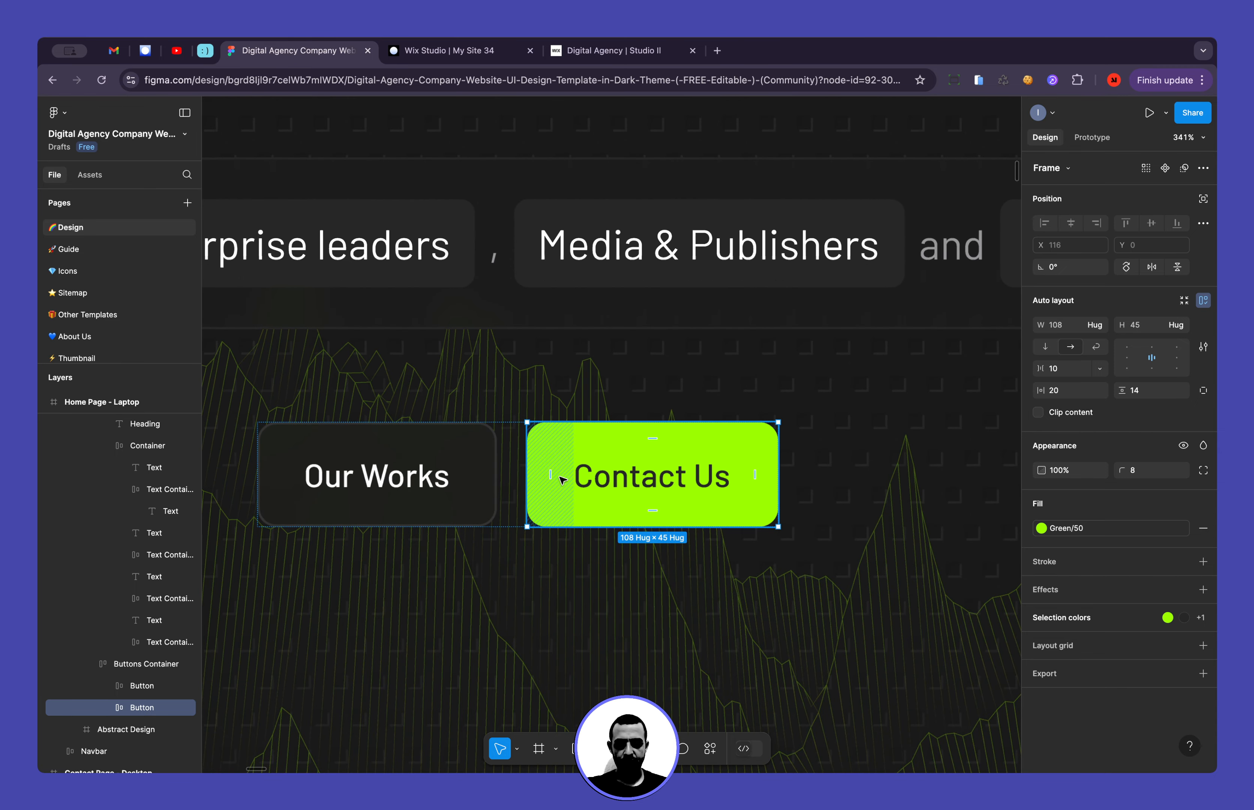
pyautogui.click(448, 50)
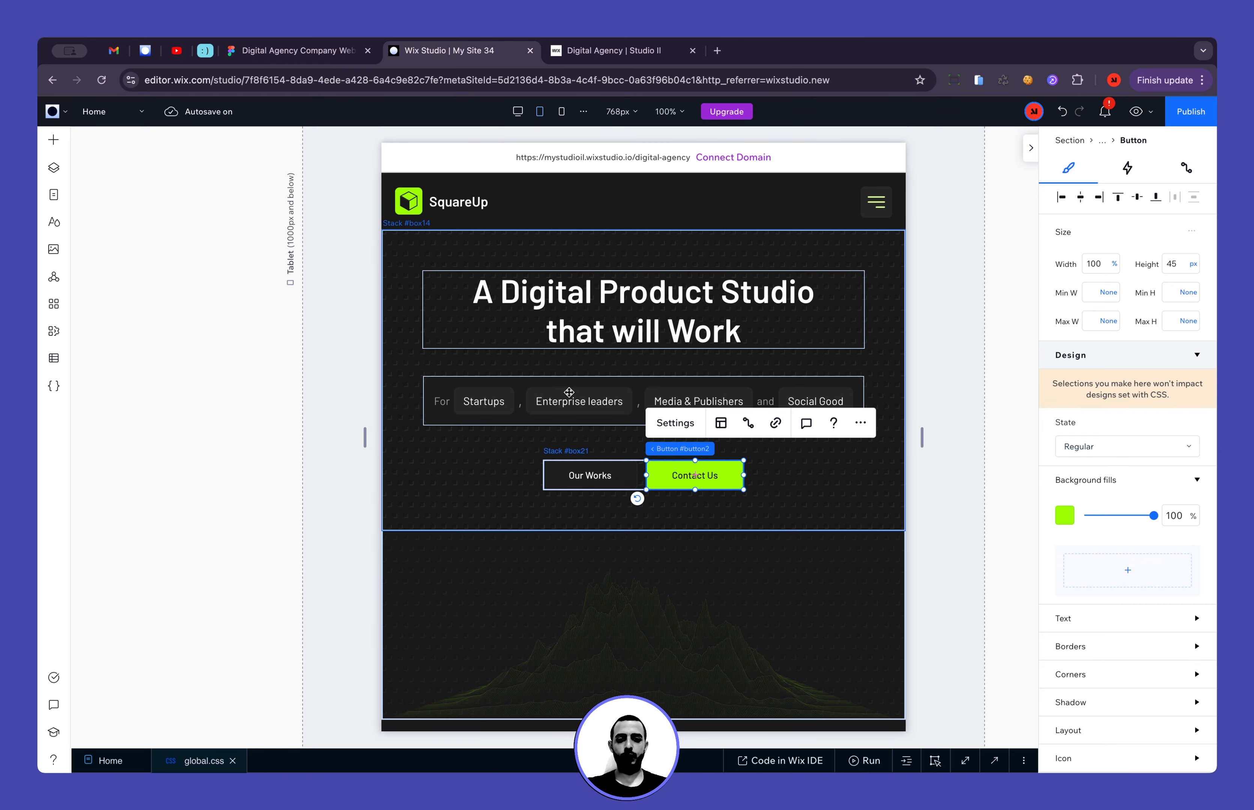
# Set the Contact Us button's left and right layout padding to 20 px each
pyautogui.scroll(-2, 1099, 613)
pyautogui.scroll(-2, 1098, 614)
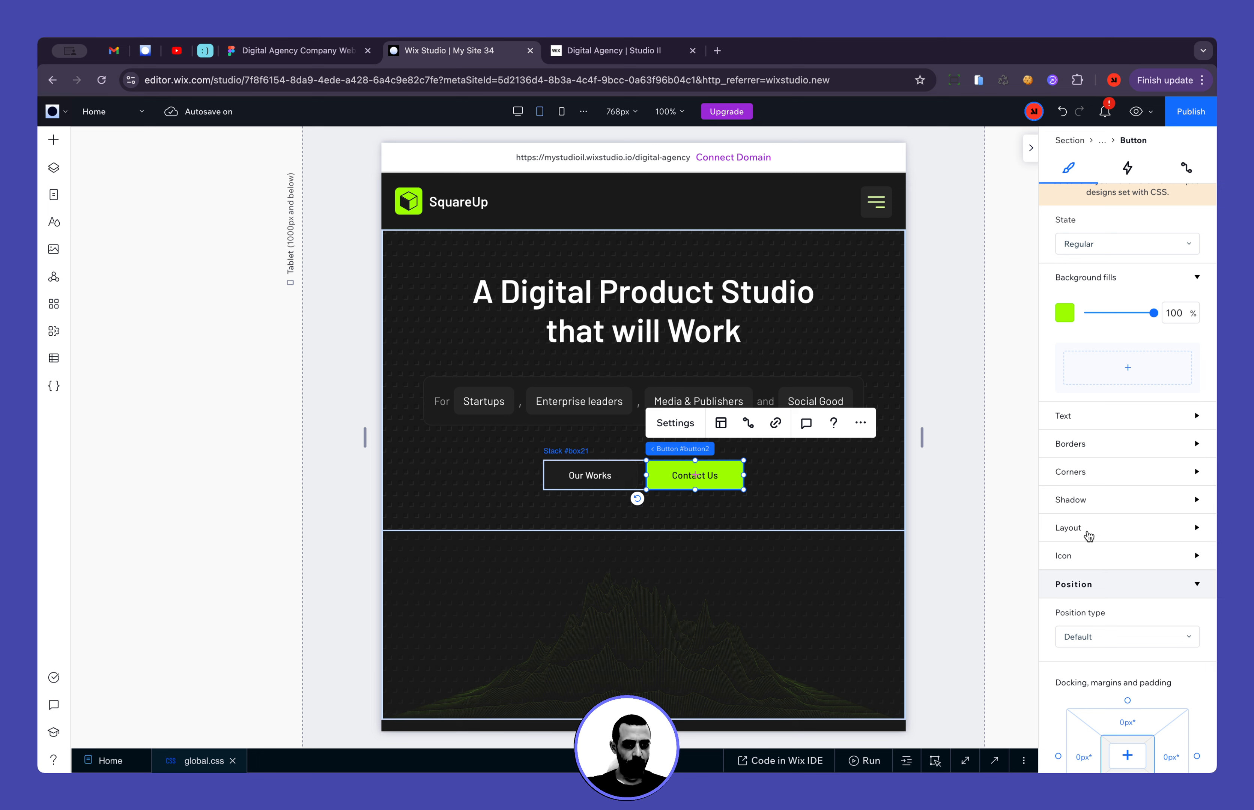
pyautogui.click(1081, 529)
pyautogui.click(1061, 647)
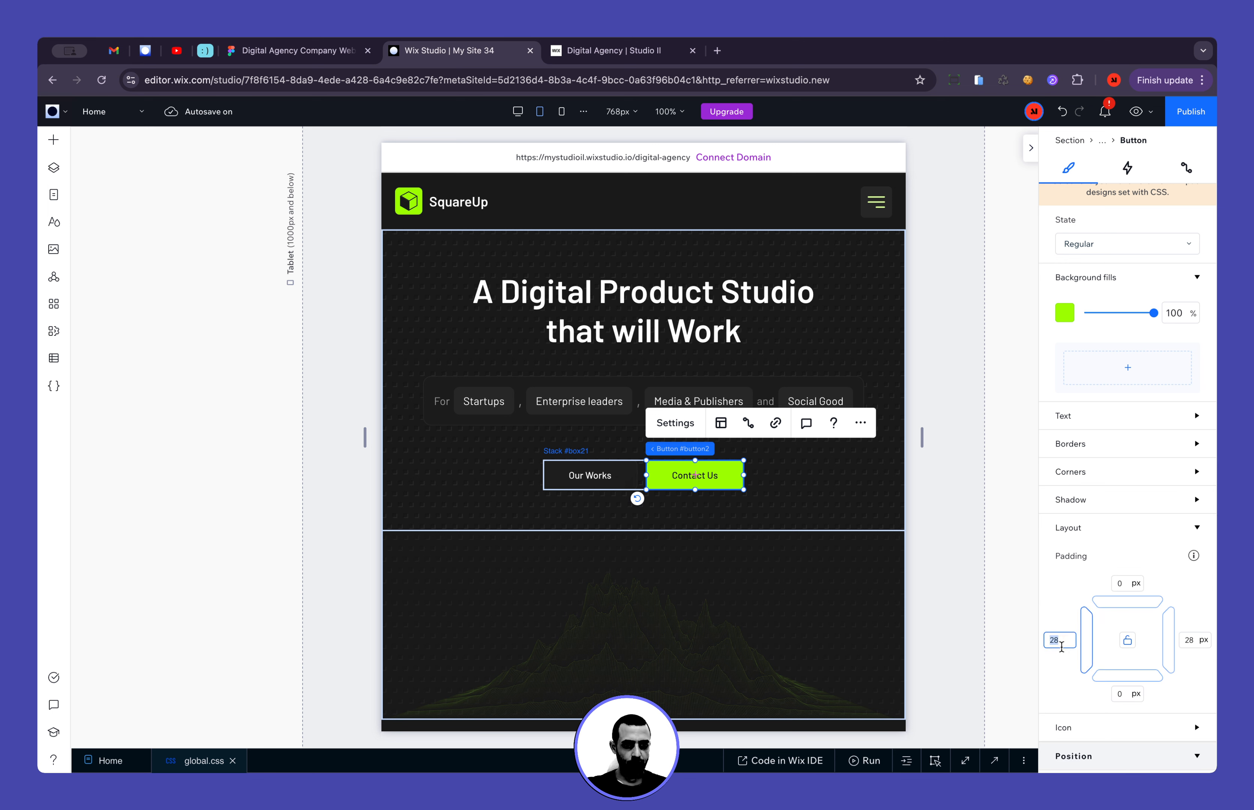
pyautogui.write('20')
pyautogui.press('Tab')
pyautogui.press('Tab')
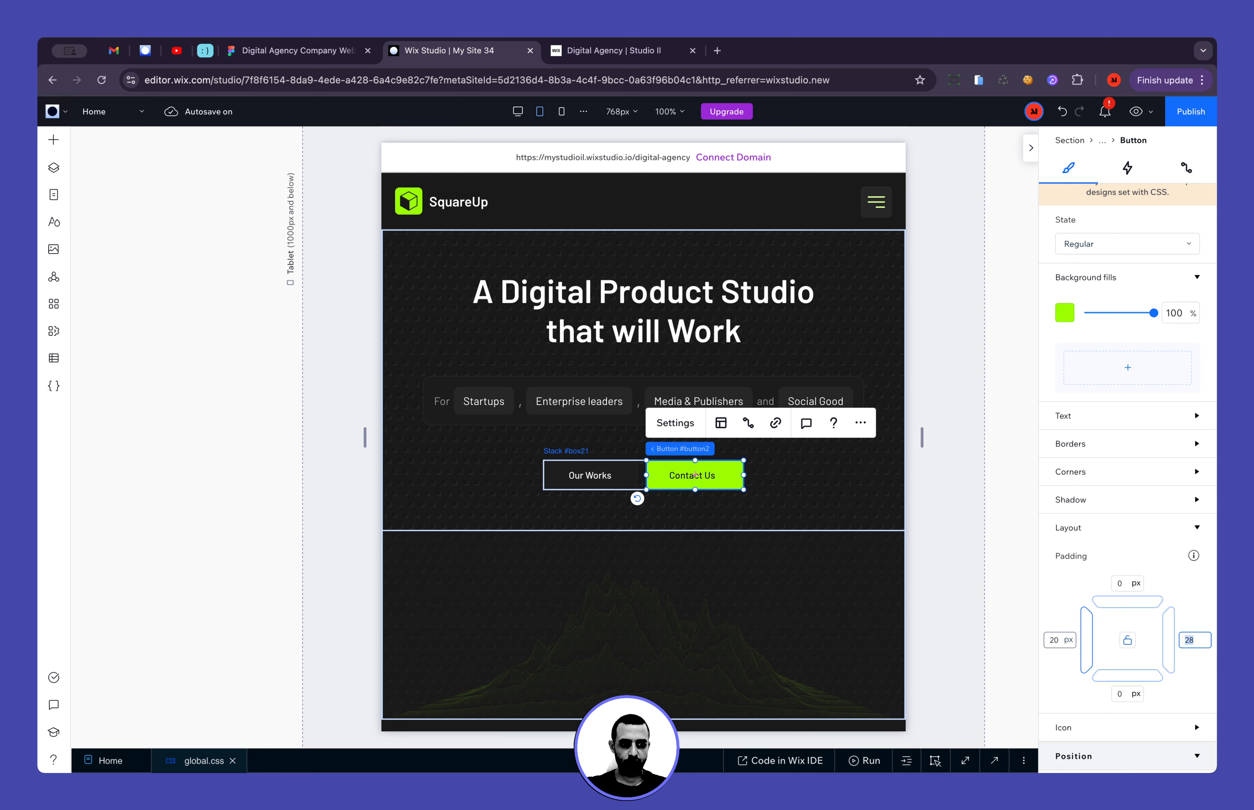
pyautogui.write('20')
pyautogui.press('Tab')
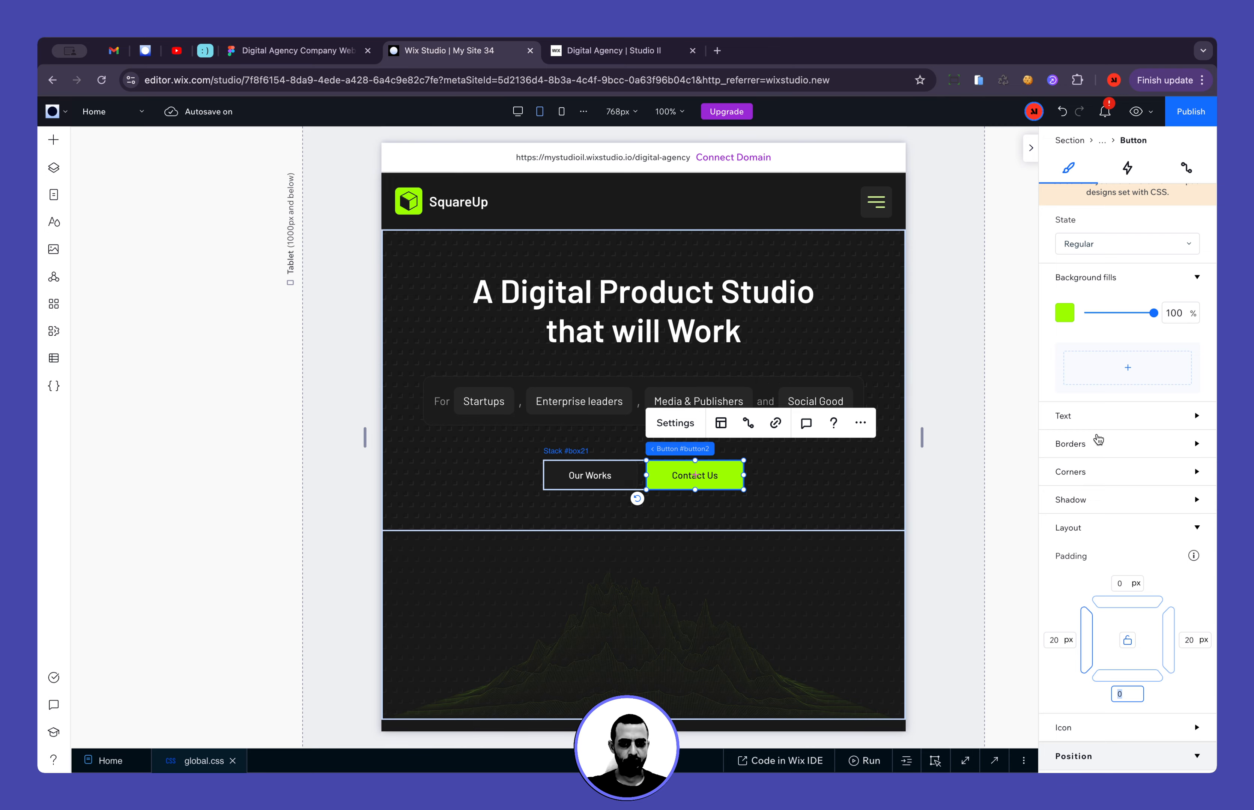
# Set the minimum width of the Contact Us button's container to None at the desktop breakpoint
pyautogui.scroll(4, 1093, 203)
pyautogui.click(1102, 141)
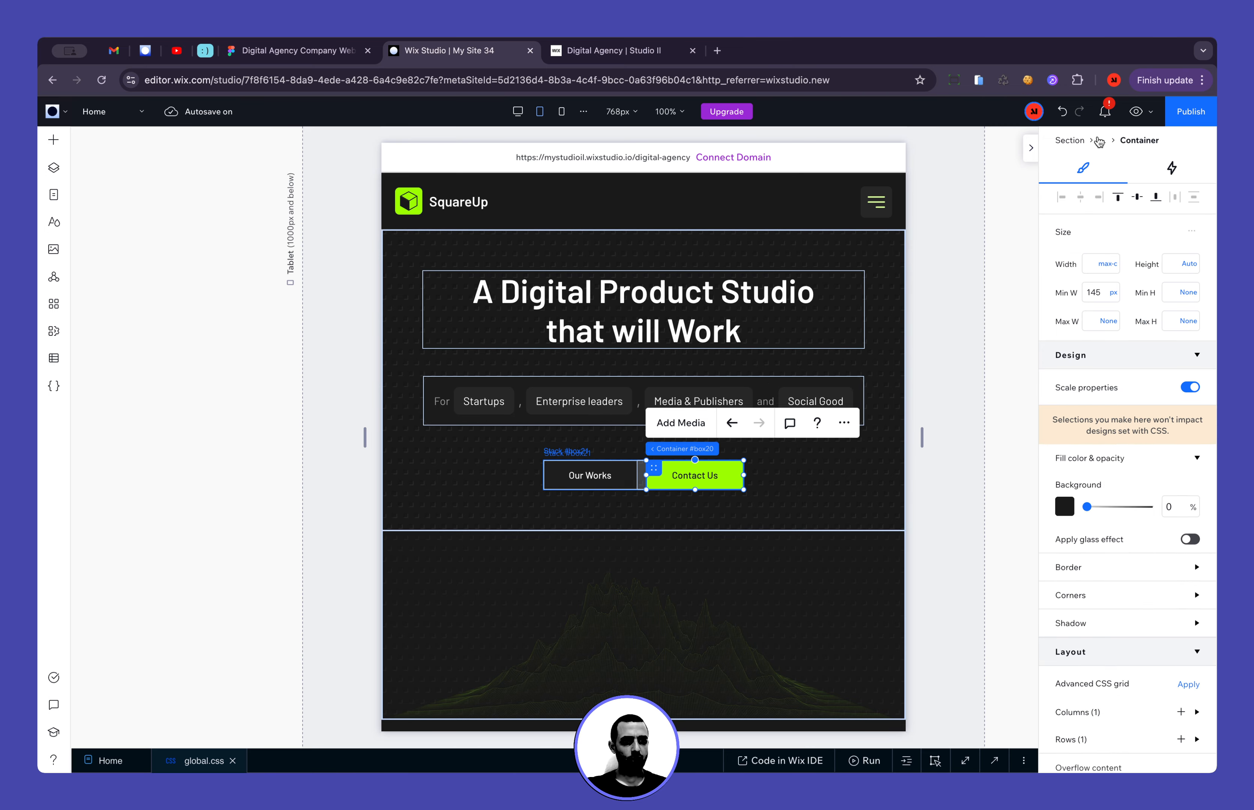
pyautogui.click(517, 111)
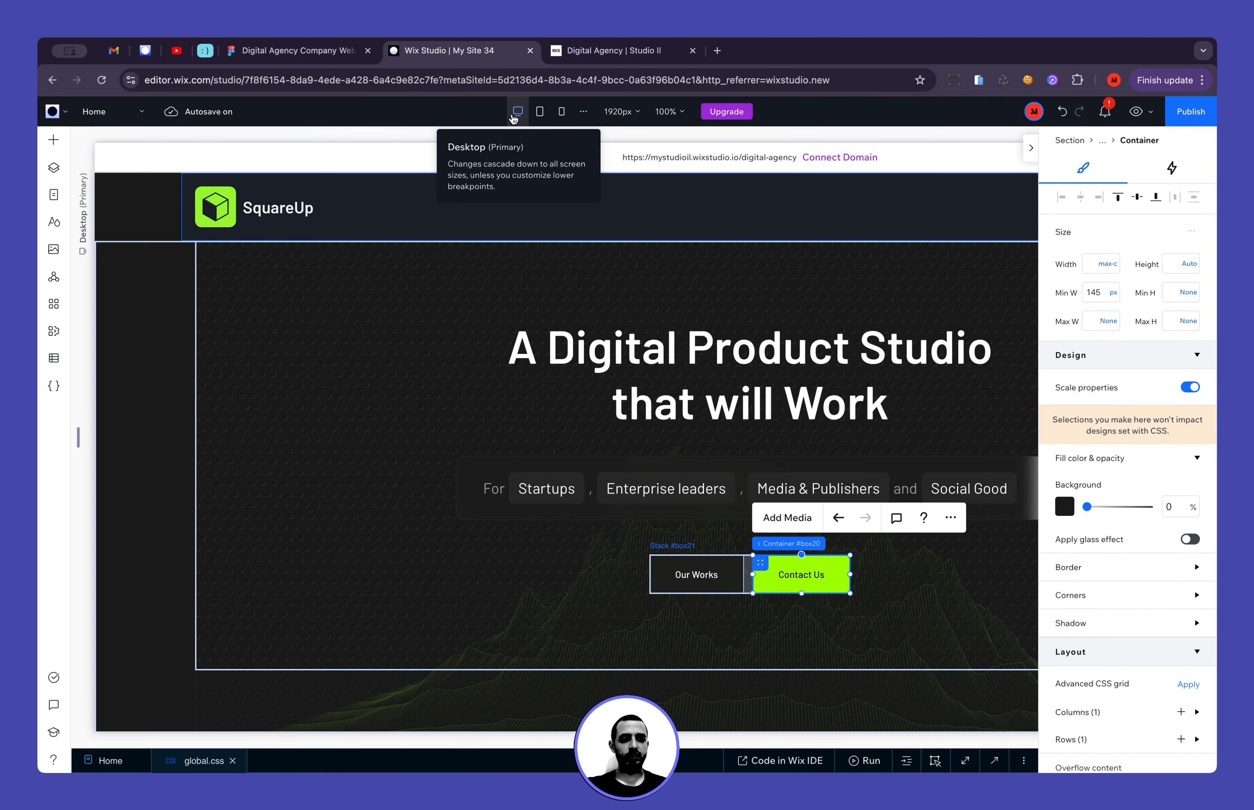
pyautogui.click(1114, 294)
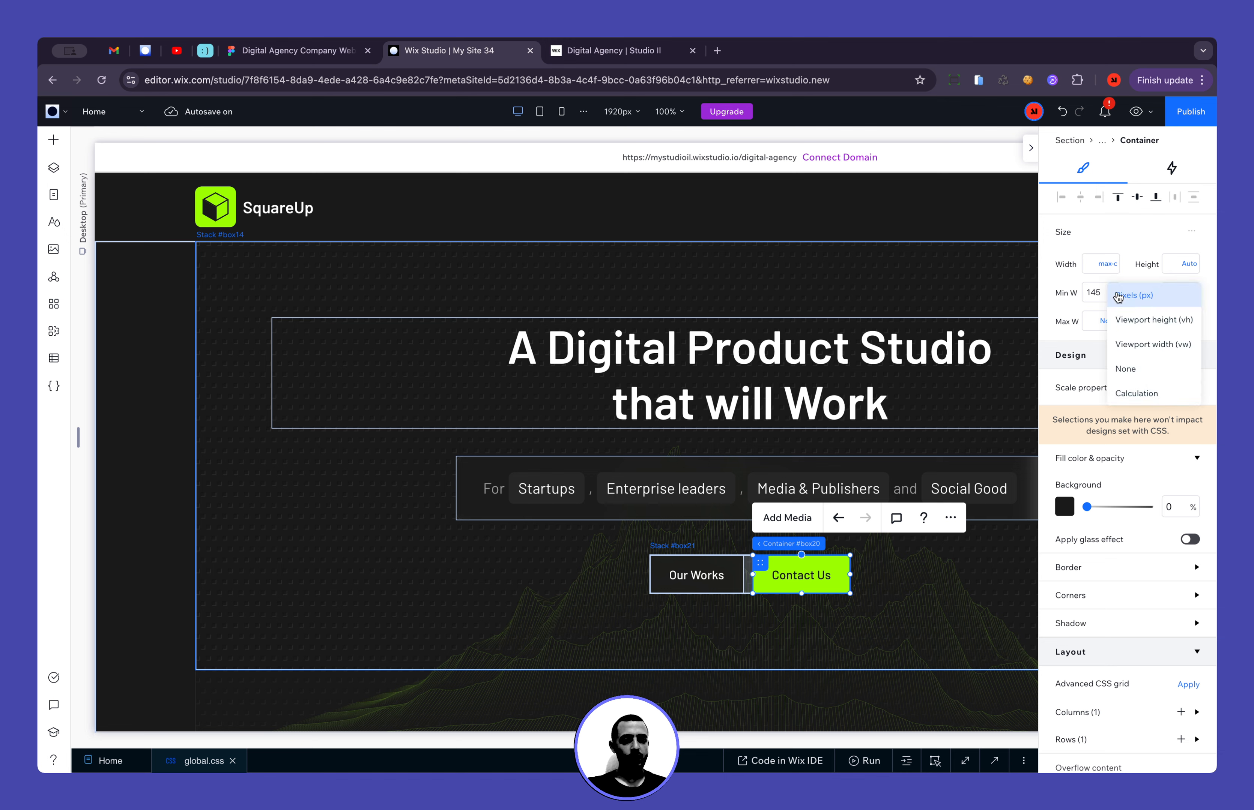
pyautogui.click(1134, 374)
# Set the minimum width of the Our Works button's container to None at desktop, and return to the tablet breakpoint
pyautogui.click(714, 576)
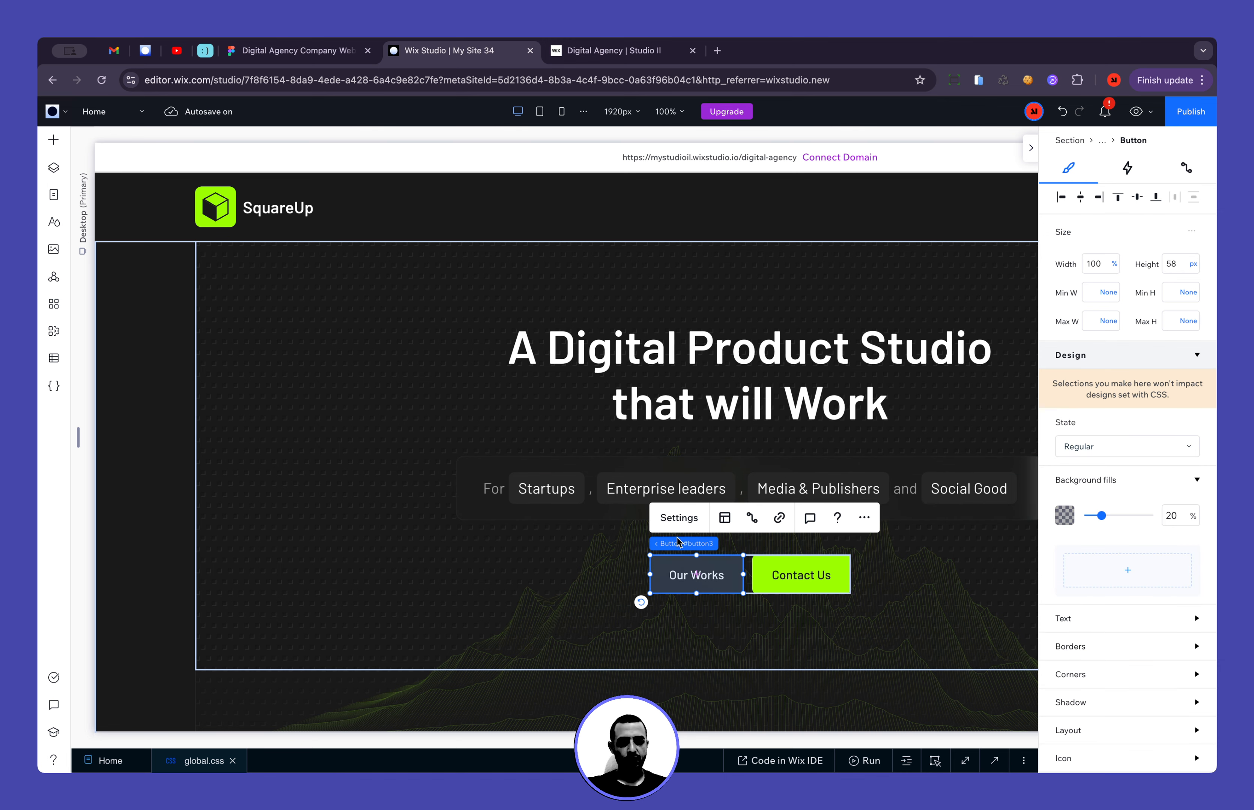
pyautogui.click(657, 544)
pyautogui.click(1113, 293)
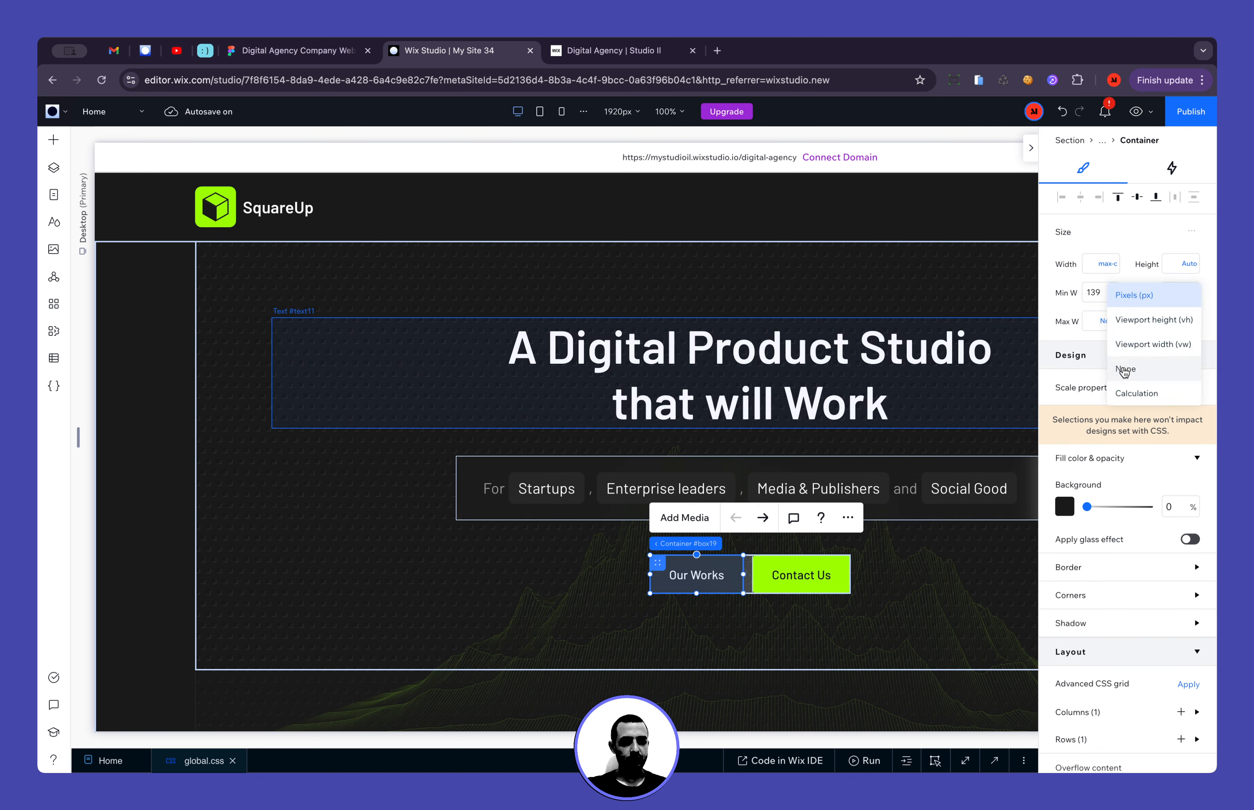
pyautogui.click(1125, 374)
pyautogui.click(540, 111)
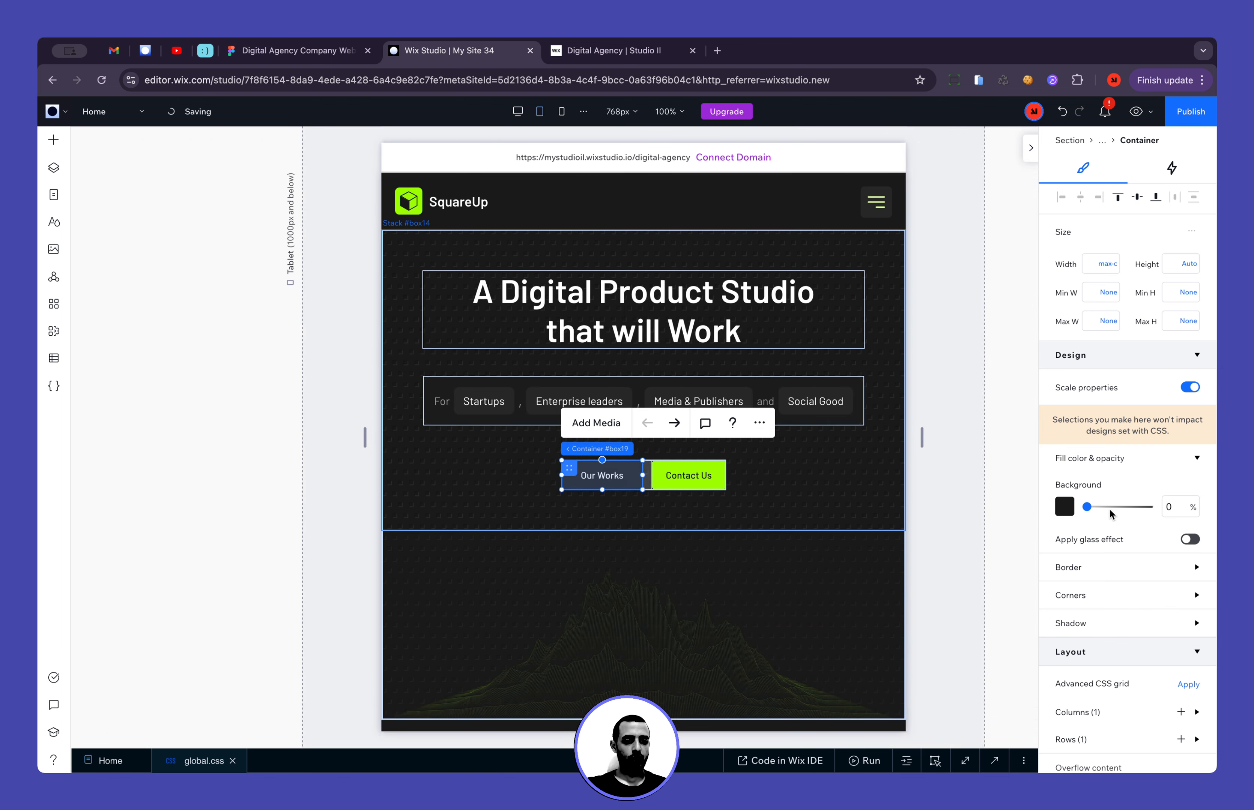
# Set the Our Works button's left and right layout padding to 20 px each at the tablet breakpoint
pyautogui.click(624, 477)
pyautogui.scroll(-3, 1139, 610)
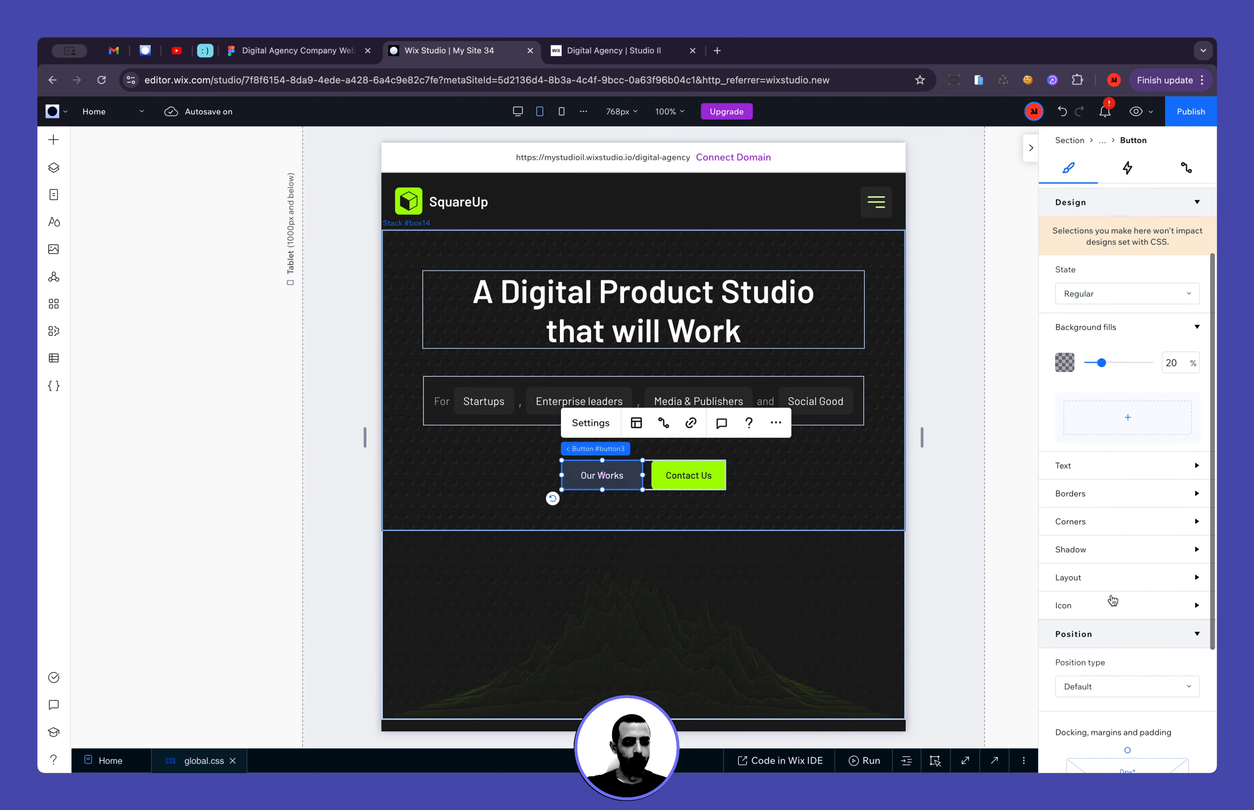
pyautogui.click(1094, 580)
pyautogui.click(1063, 695)
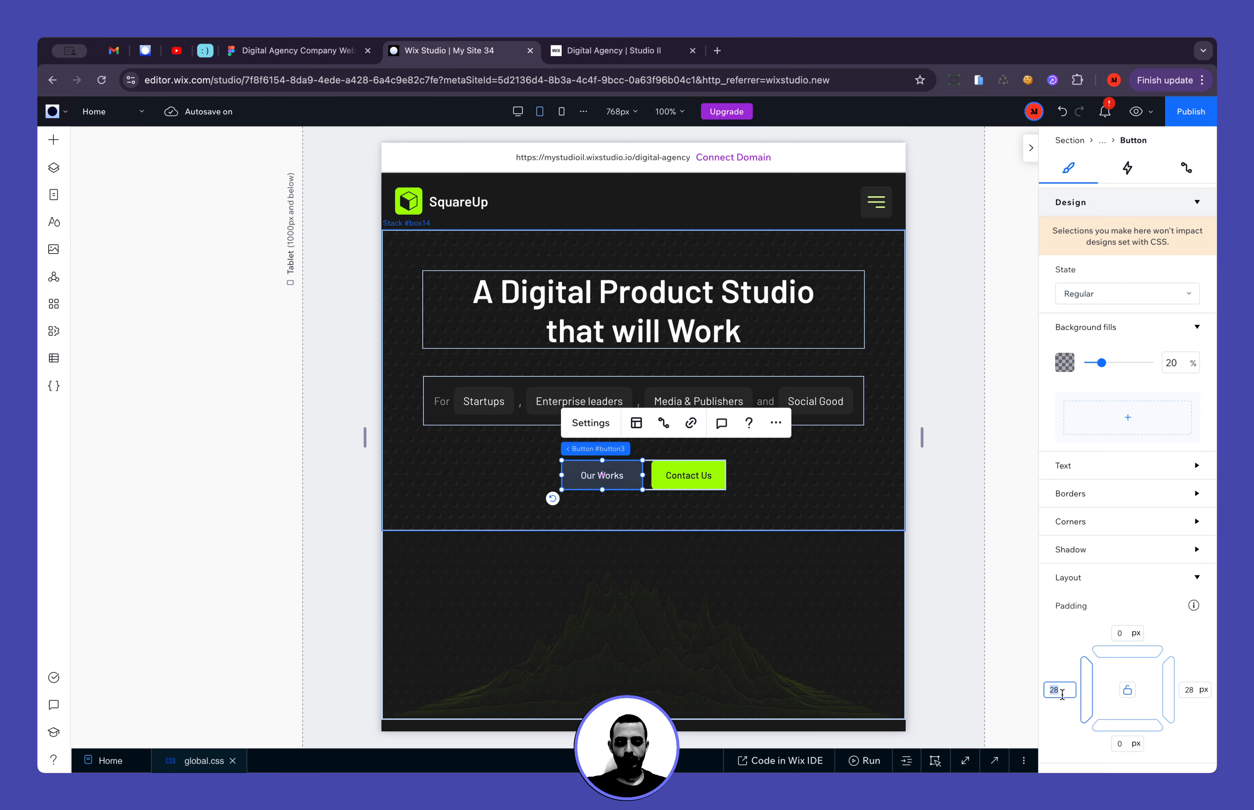
pyautogui.write('20')
pyautogui.press('Tab')
pyautogui.write('20')
pyautogui.press('Tab')
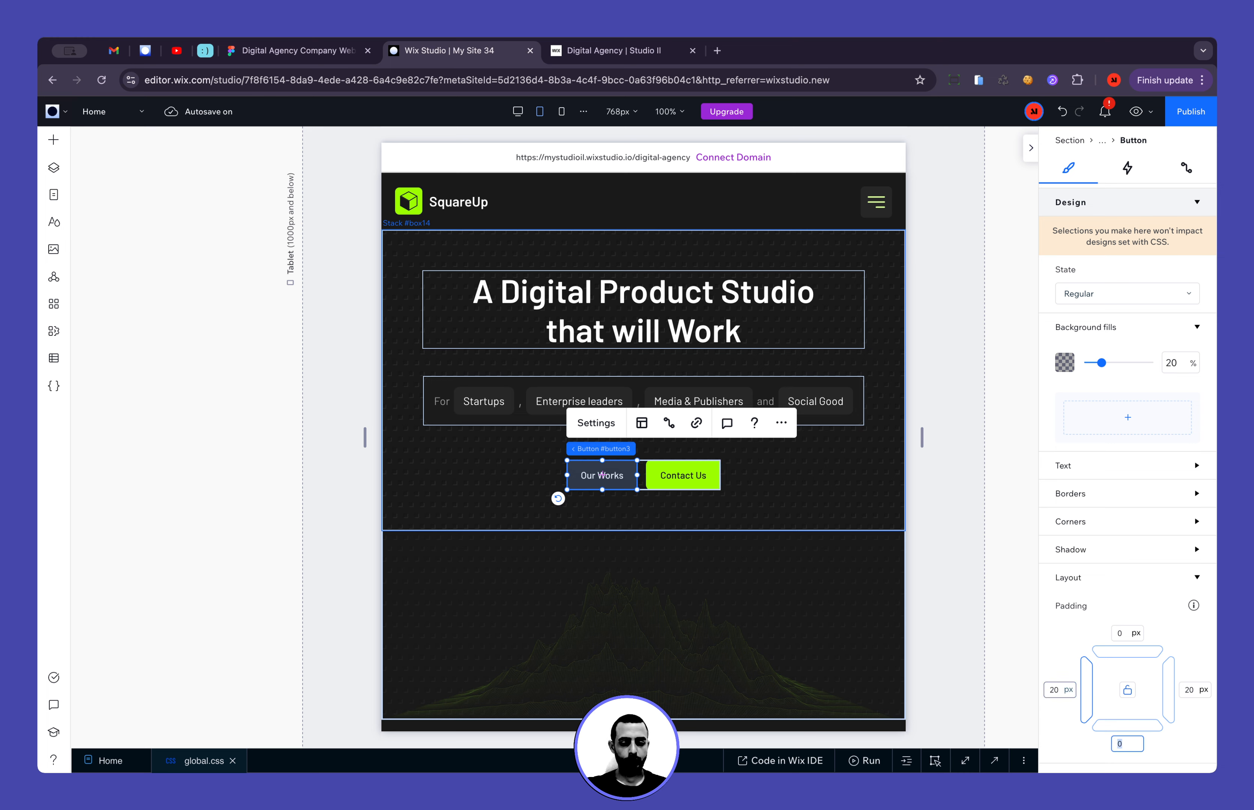
pyautogui.click(945, 483)
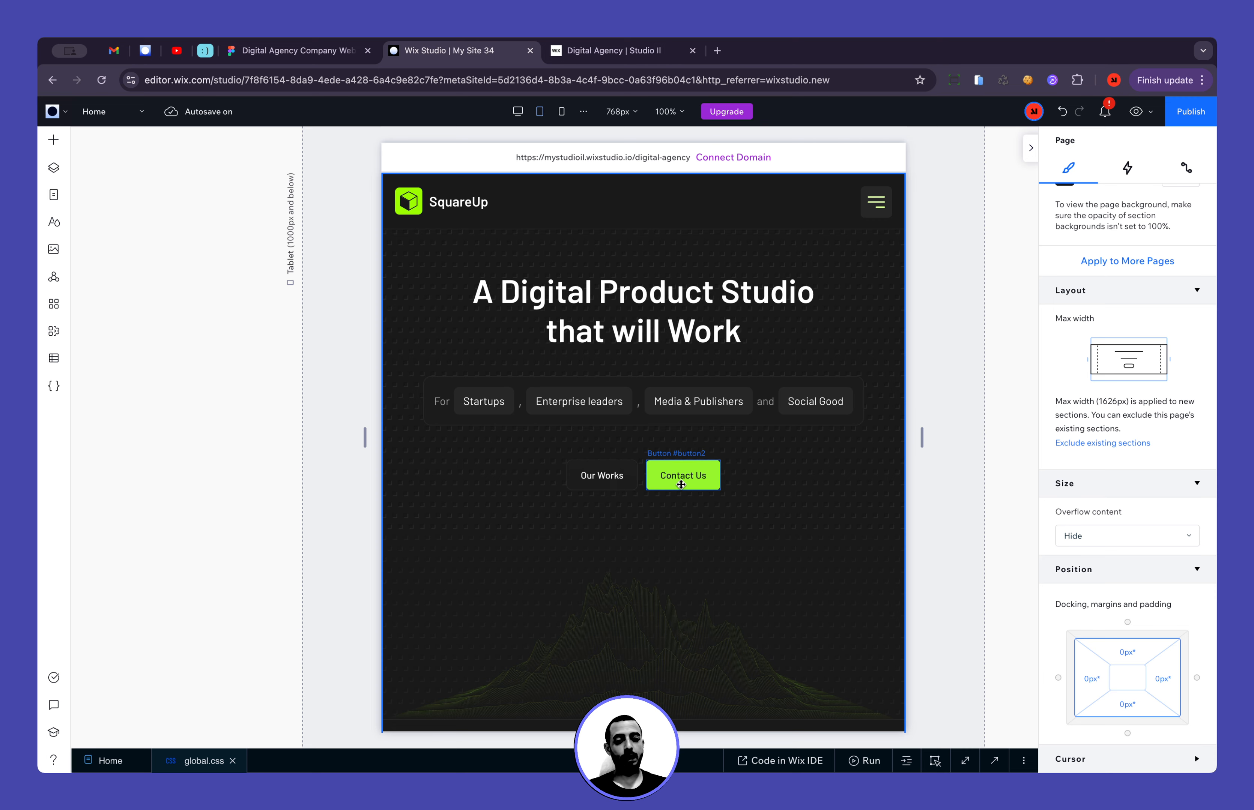
# Switch to the mobile breakpoint, then examine the mobile hero buttons' text size and padding in the Figma design
pyautogui.click(562, 113)
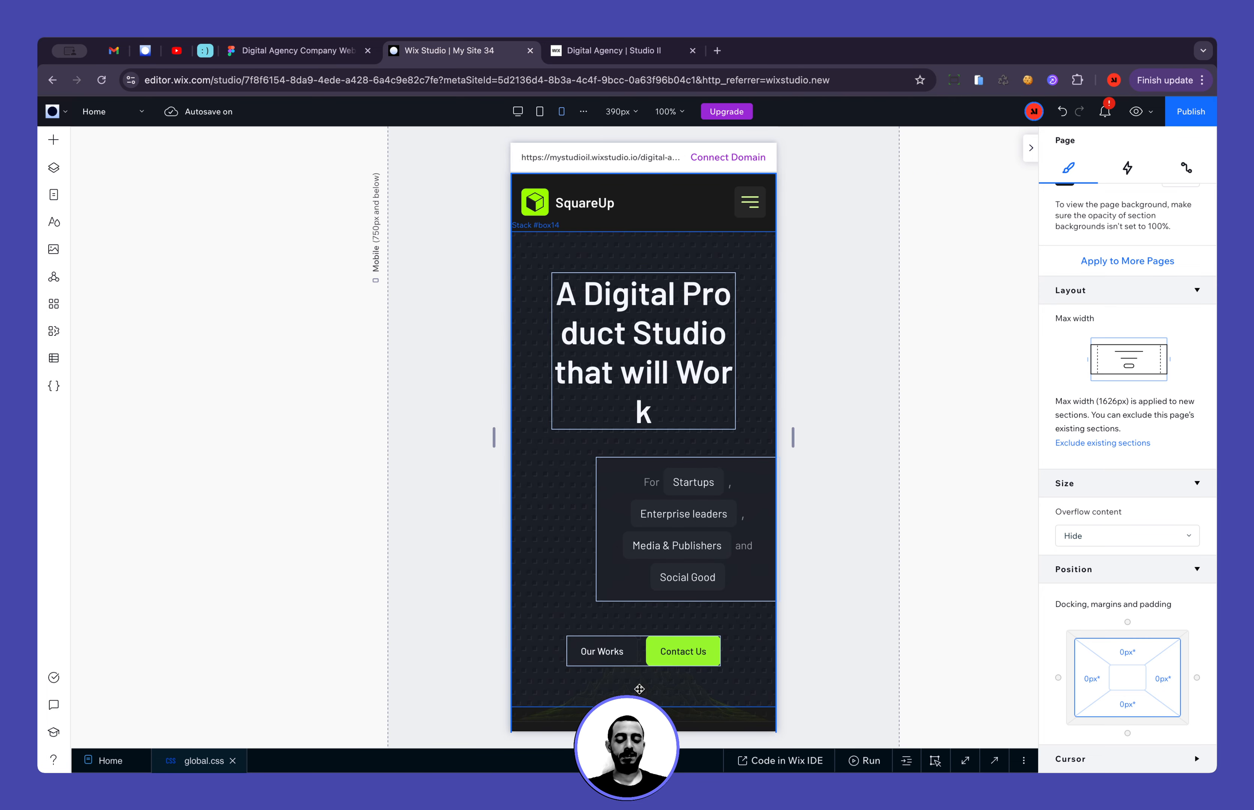
pyautogui.click(679, 659)
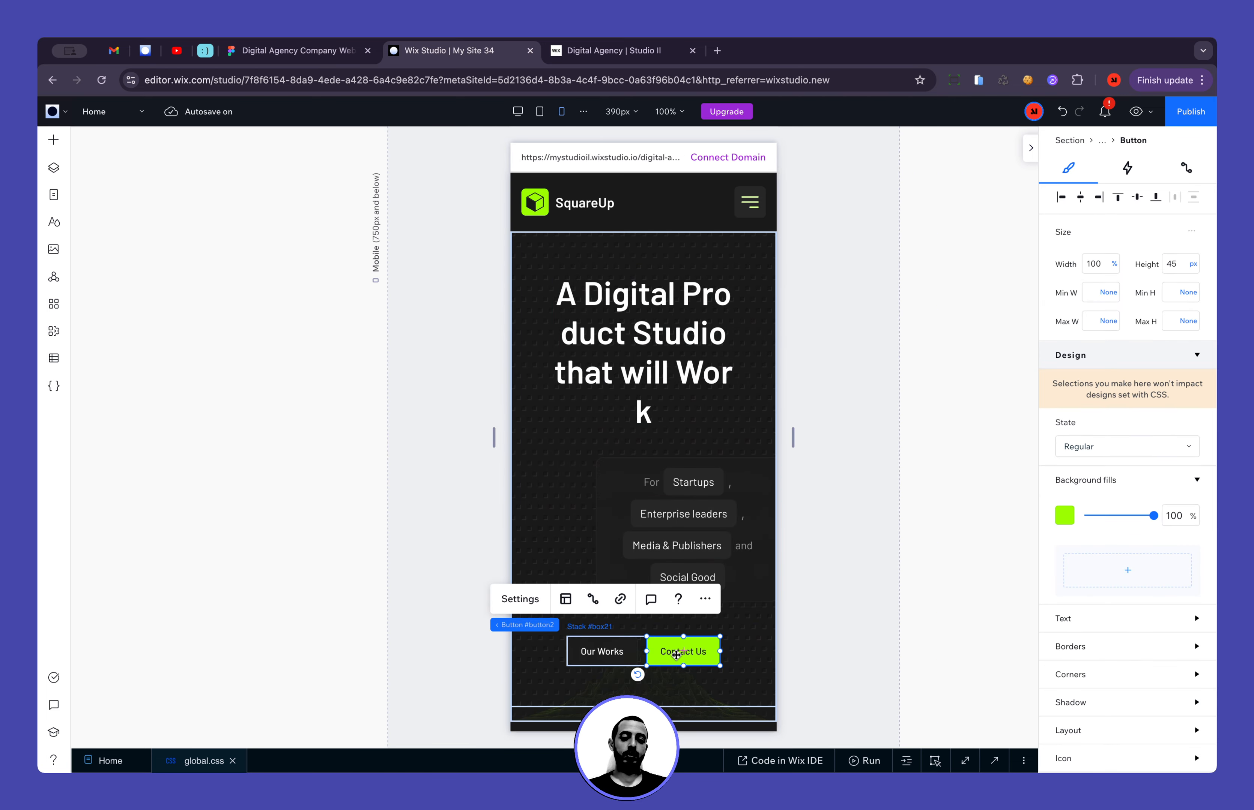
pyautogui.hotkey('ctrl', 'shift', 'Tab')
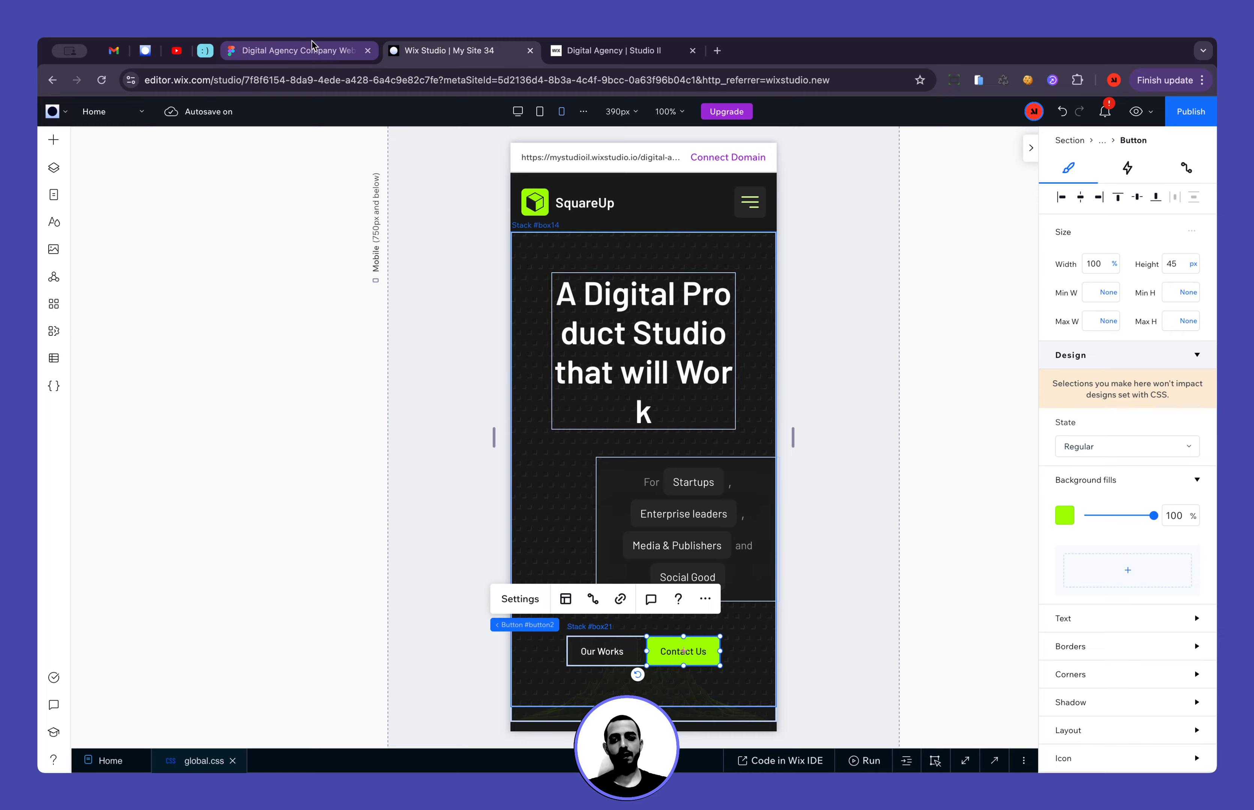
pyautogui.scroll(-10, 623, 473)
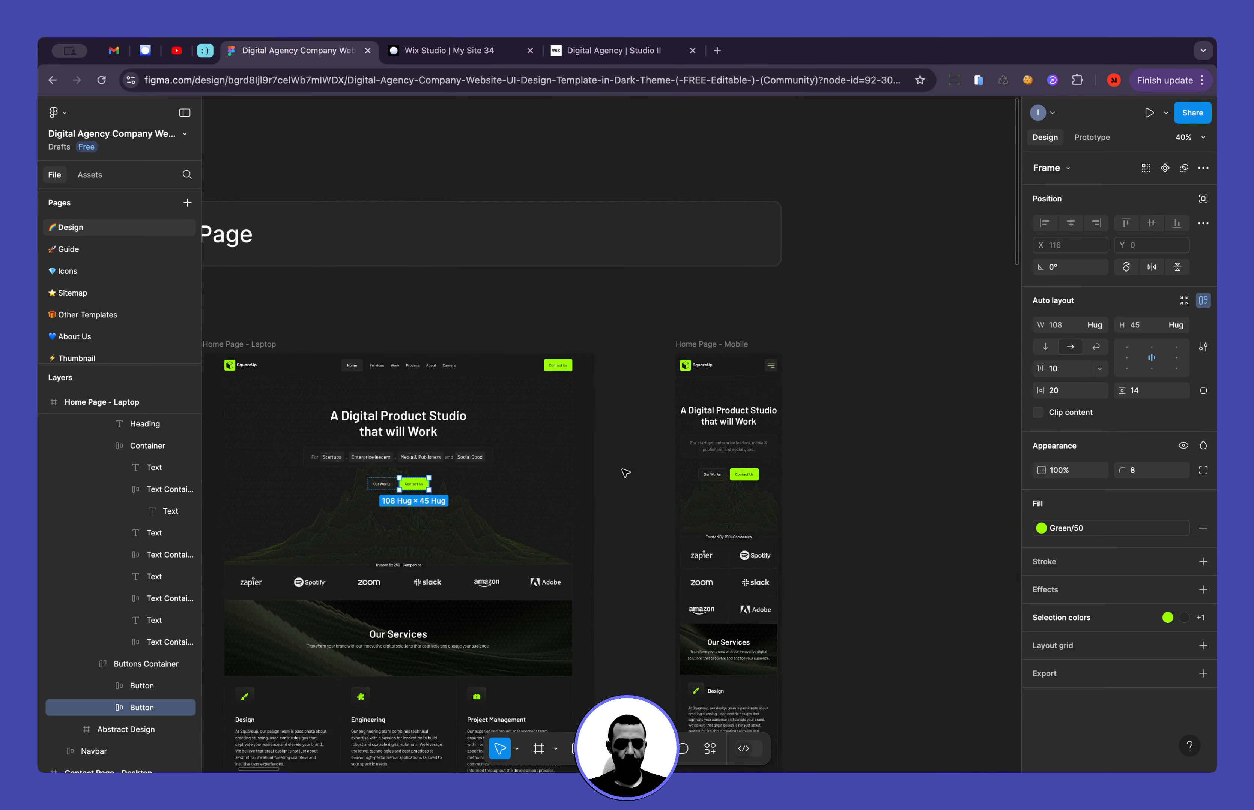
pyautogui.scroll(8, 667, 471)
pyautogui.keyDown('super'); pyautogui.click(632, 482); pyautogui.keyUp('super')
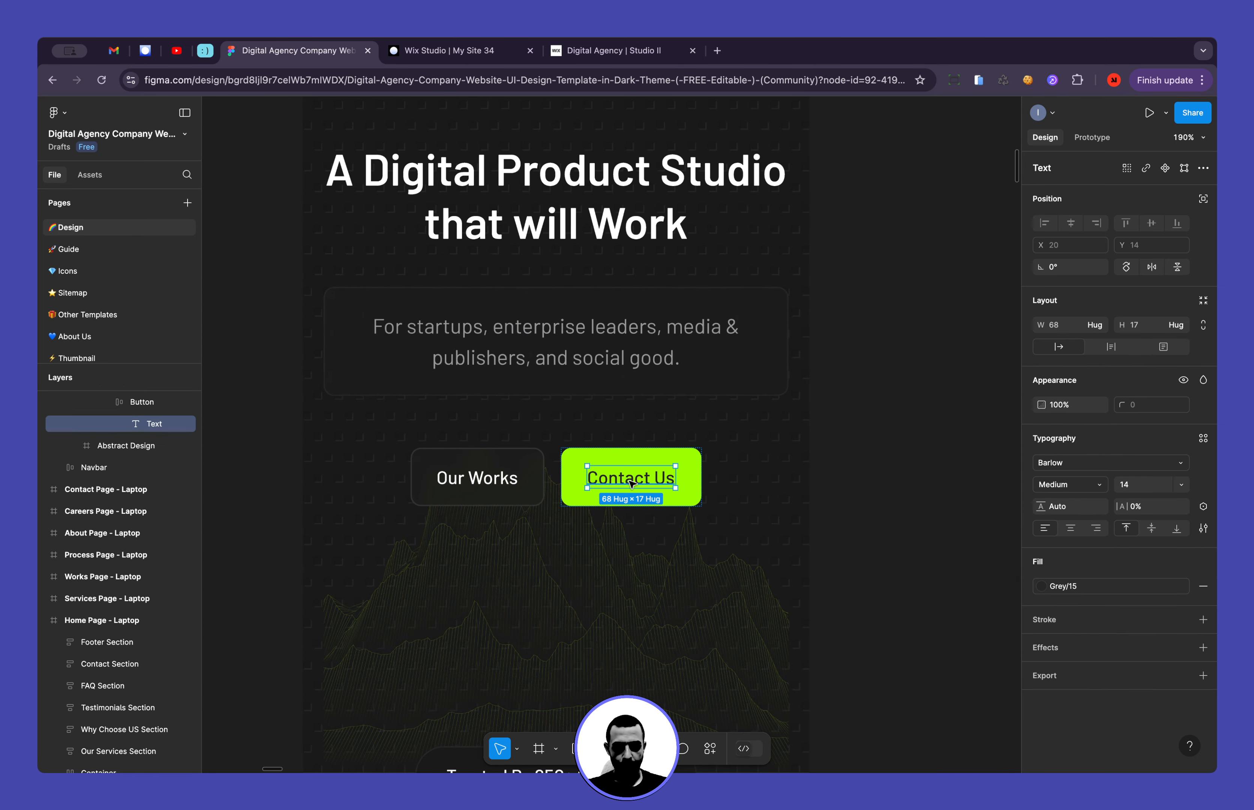
pyautogui.keyDown('super'); pyautogui.click(493, 484); pyautogui.keyUp('super')
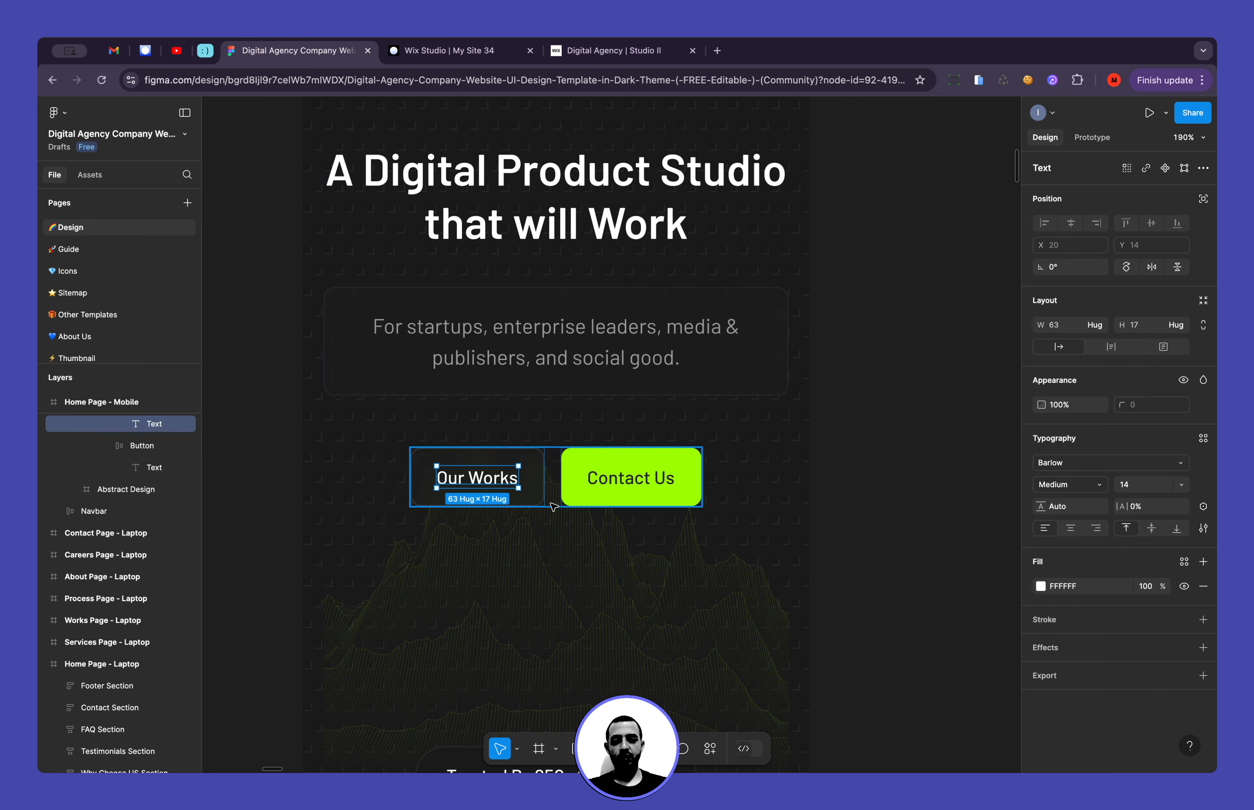
pyautogui.click(542, 492)
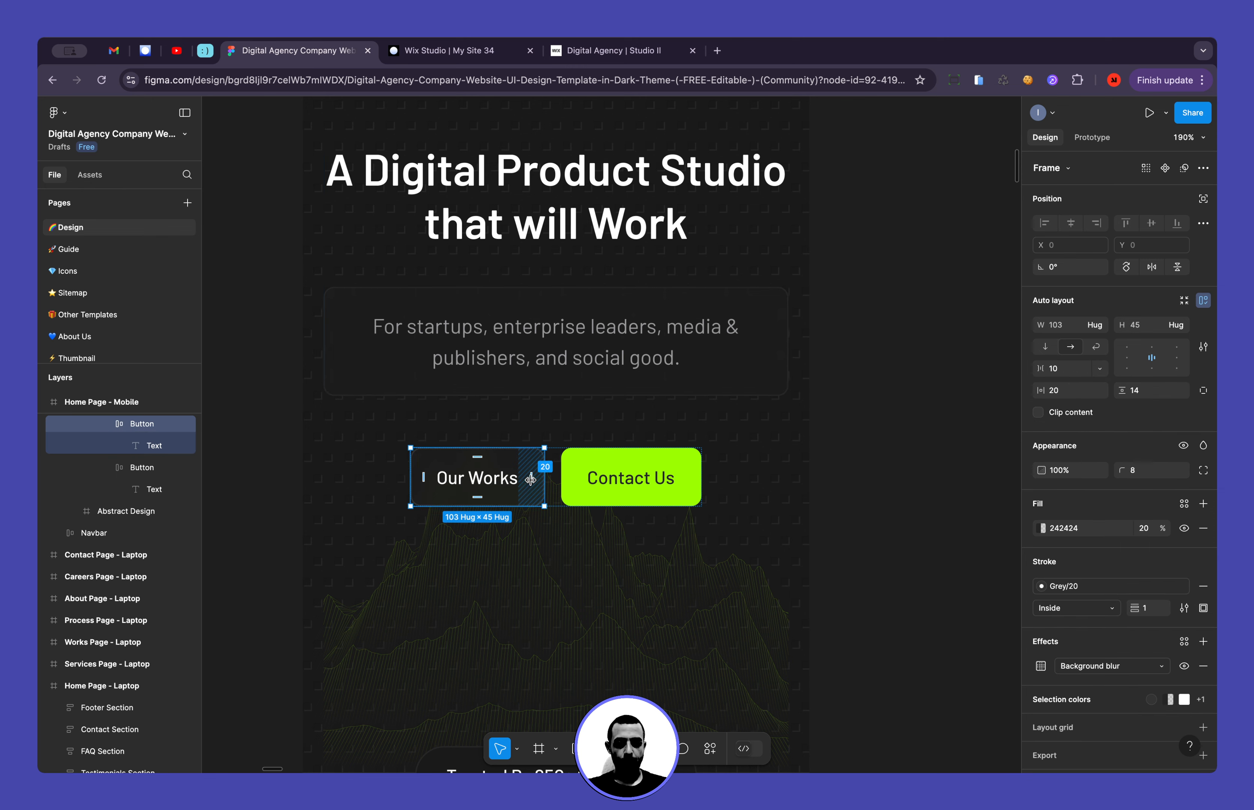
pyautogui.click(576, 481)
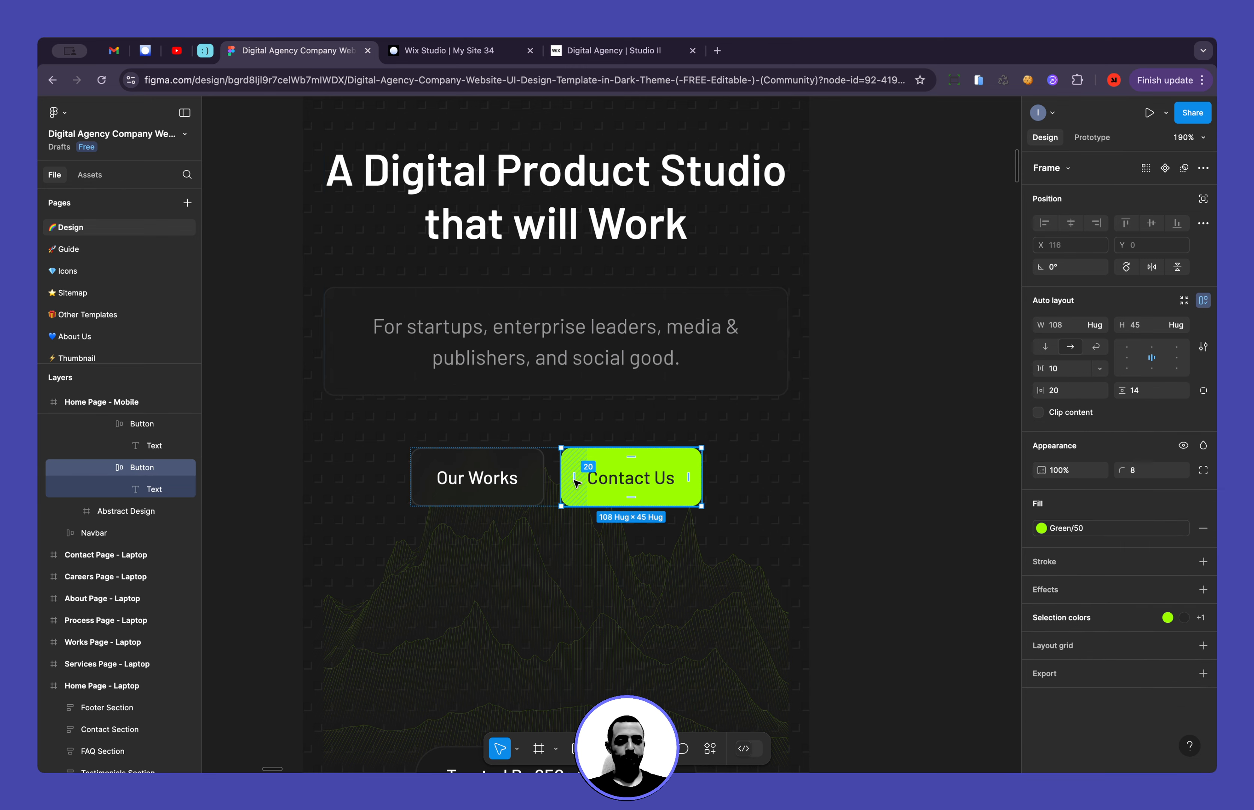
# Back in Wix Studio, check the Contact Us button's text settings and the Our Works button's layout padding at mobile
pyautogui.click(448, 50)
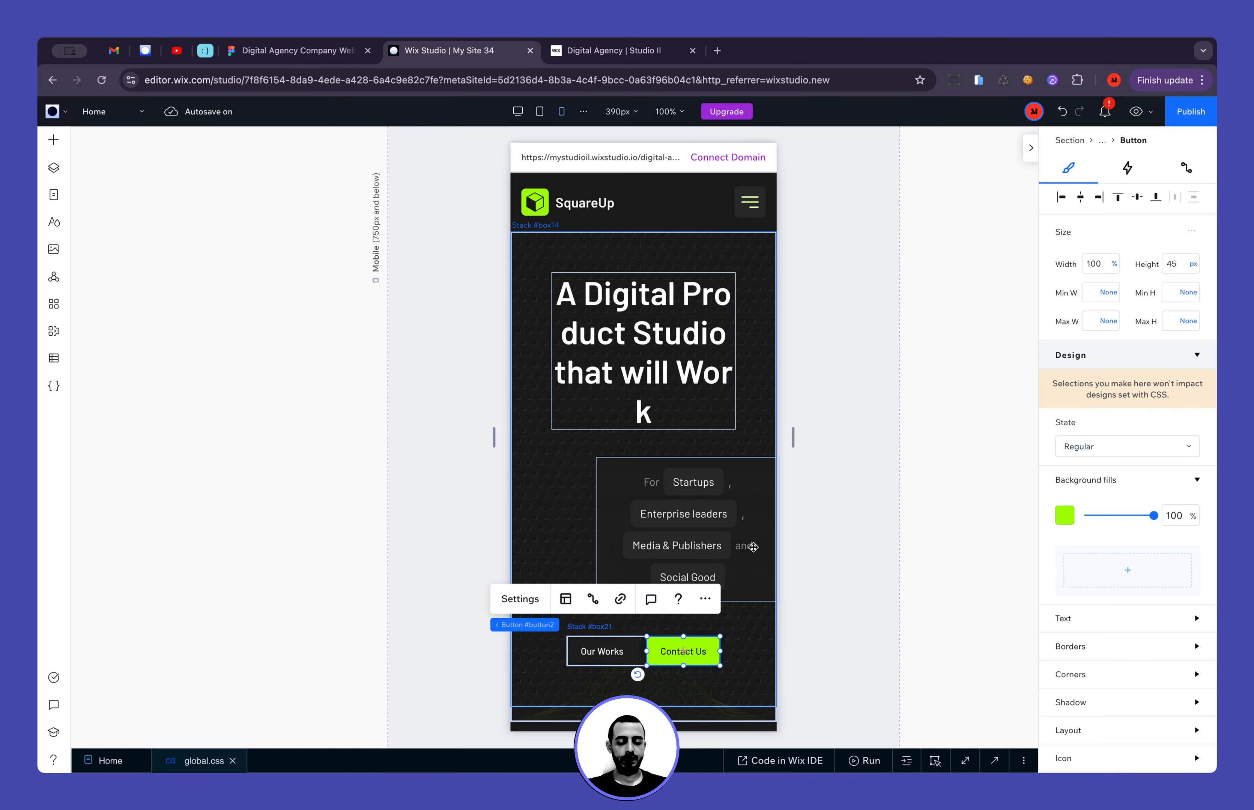
pyautogui.click(1093, 620)
pyautogui.scroll(-4, 1106, 606)
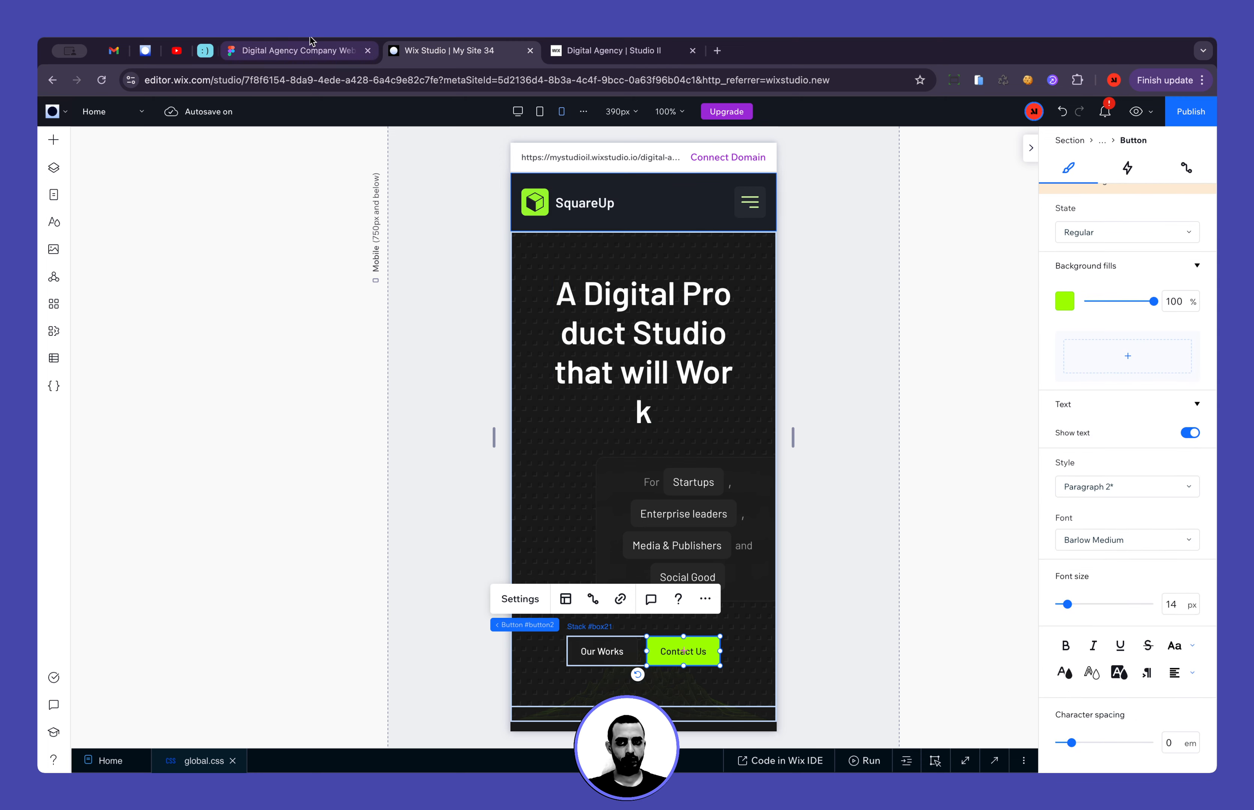
pyautogui.click(589, 654)
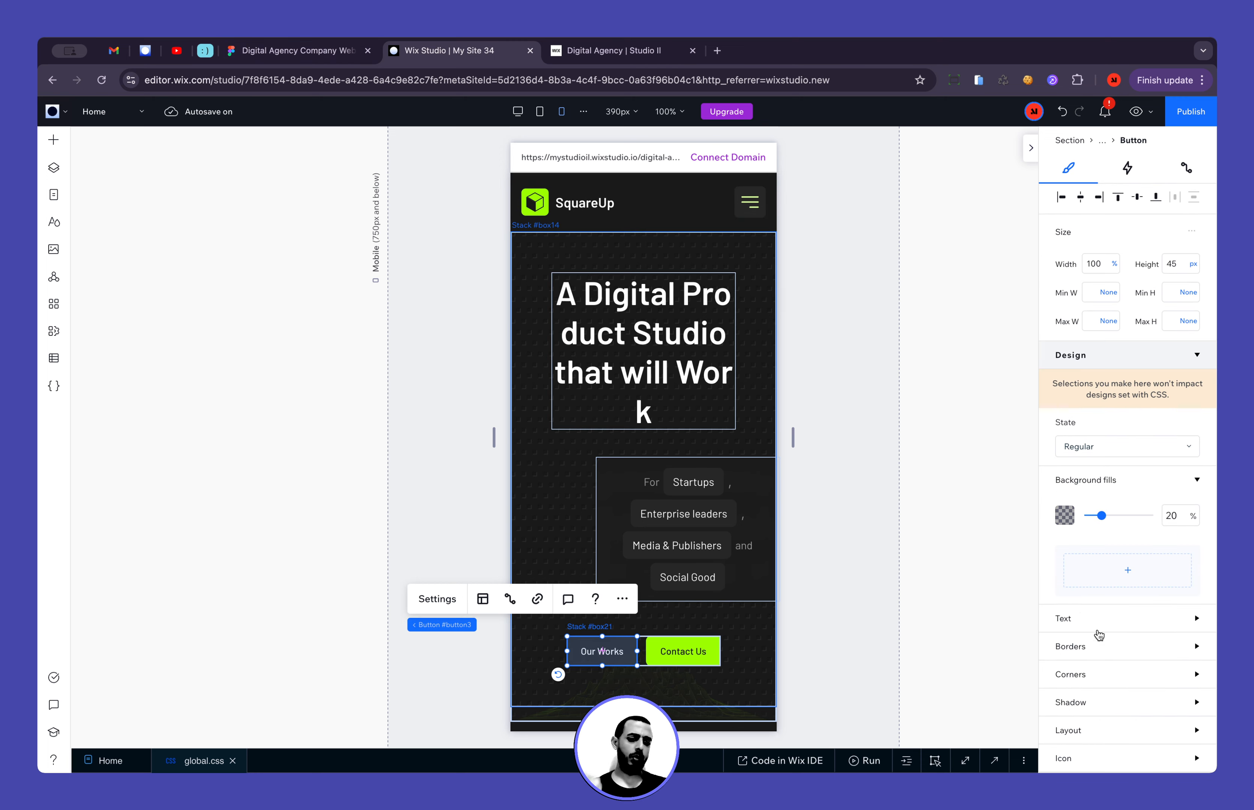
pyautogui.scroll(-3, 1098, 634)
pyautogui.click(1100, 618)
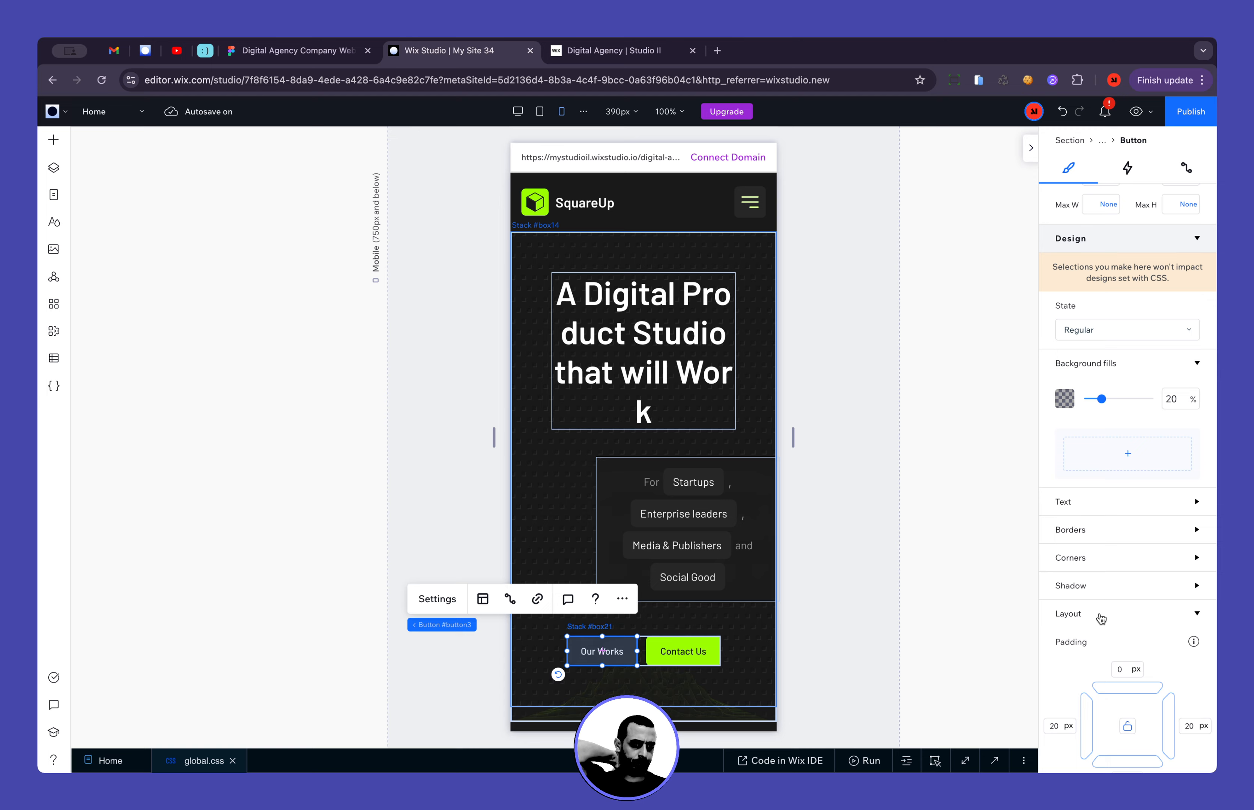
pyautogui.click(1101, 617)
pyautogui.click(842, 501)
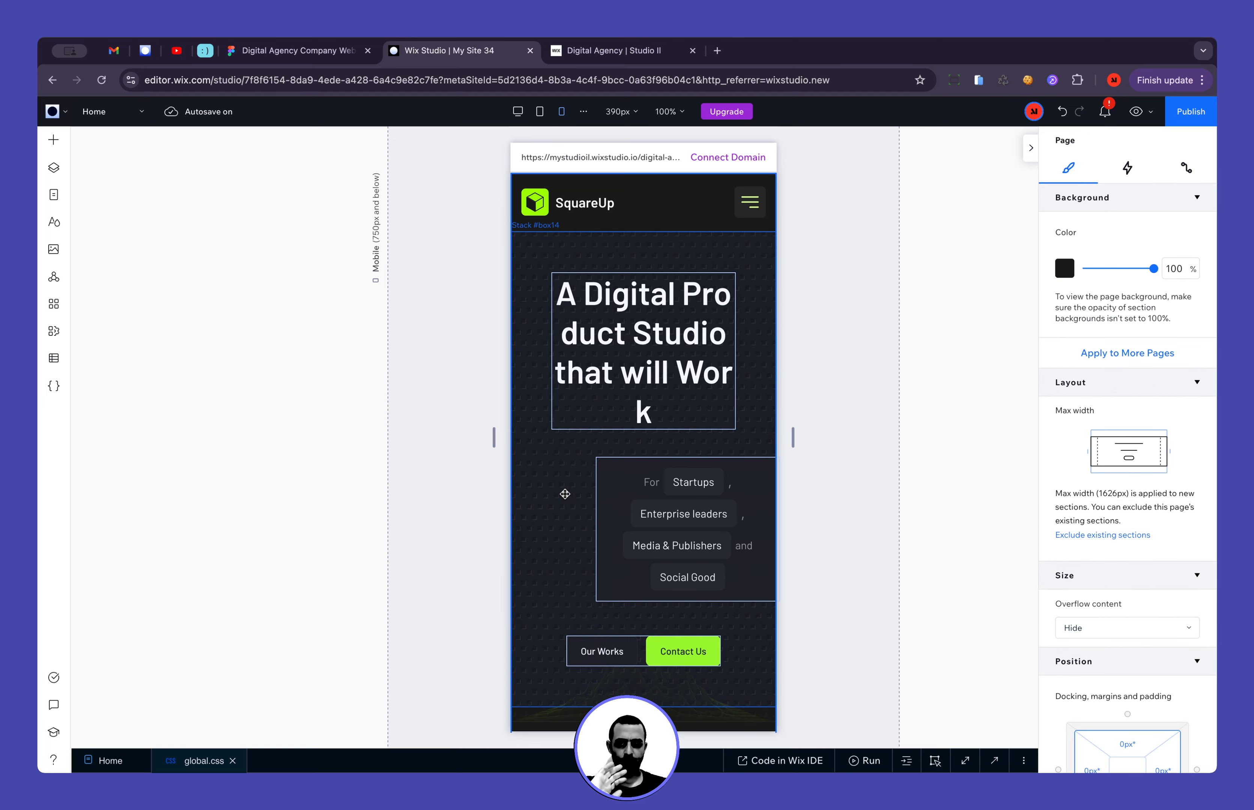
# Center-align the items of the hero's vertical stack at the mobile breakpoint
pyautogui.click(537, 505)
pyautogui.scroll(-1, 1136, 661)
pyautogui.scroll(-5, 1137, 661)
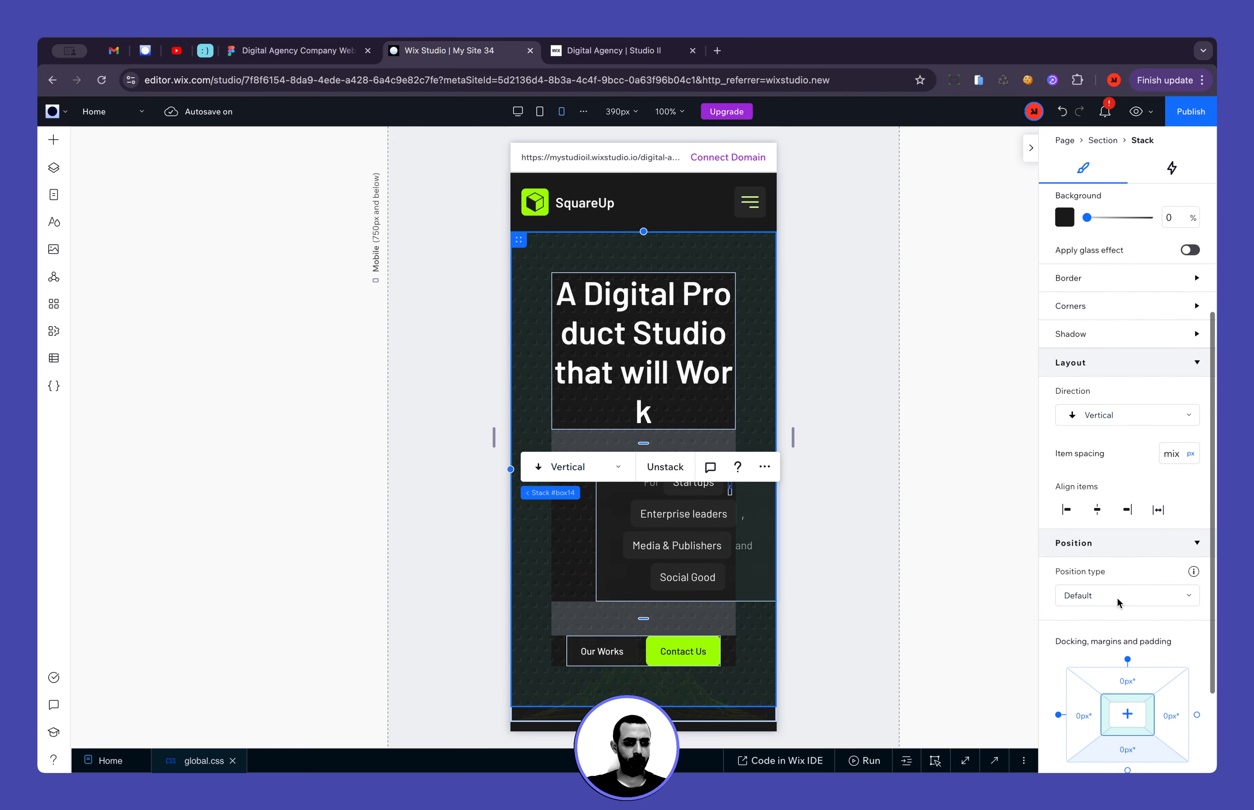
pyautogui.click(1097, 509)
pyautogui.click(869, 487)
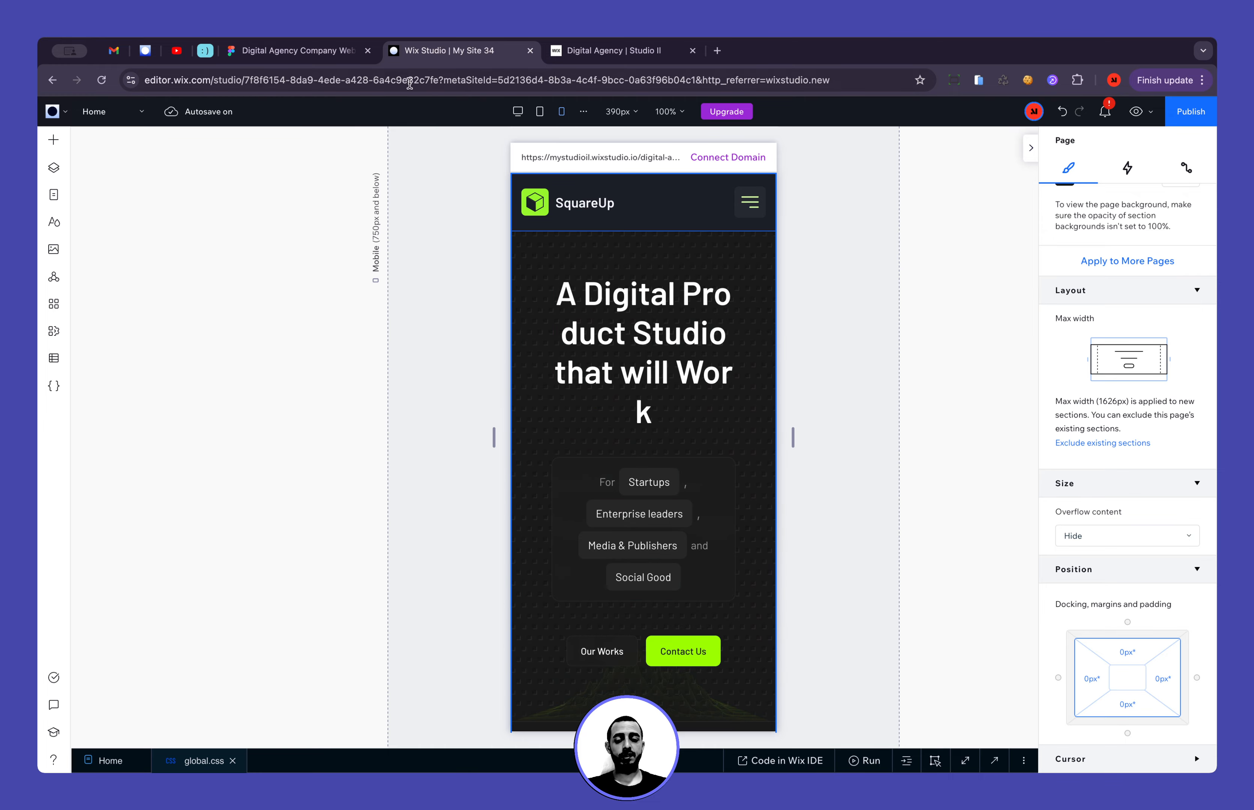
# Compare the hero's audience text and buttons between the laptop and mobile home pages in the Figma design
pyautogui.click(329, 58)
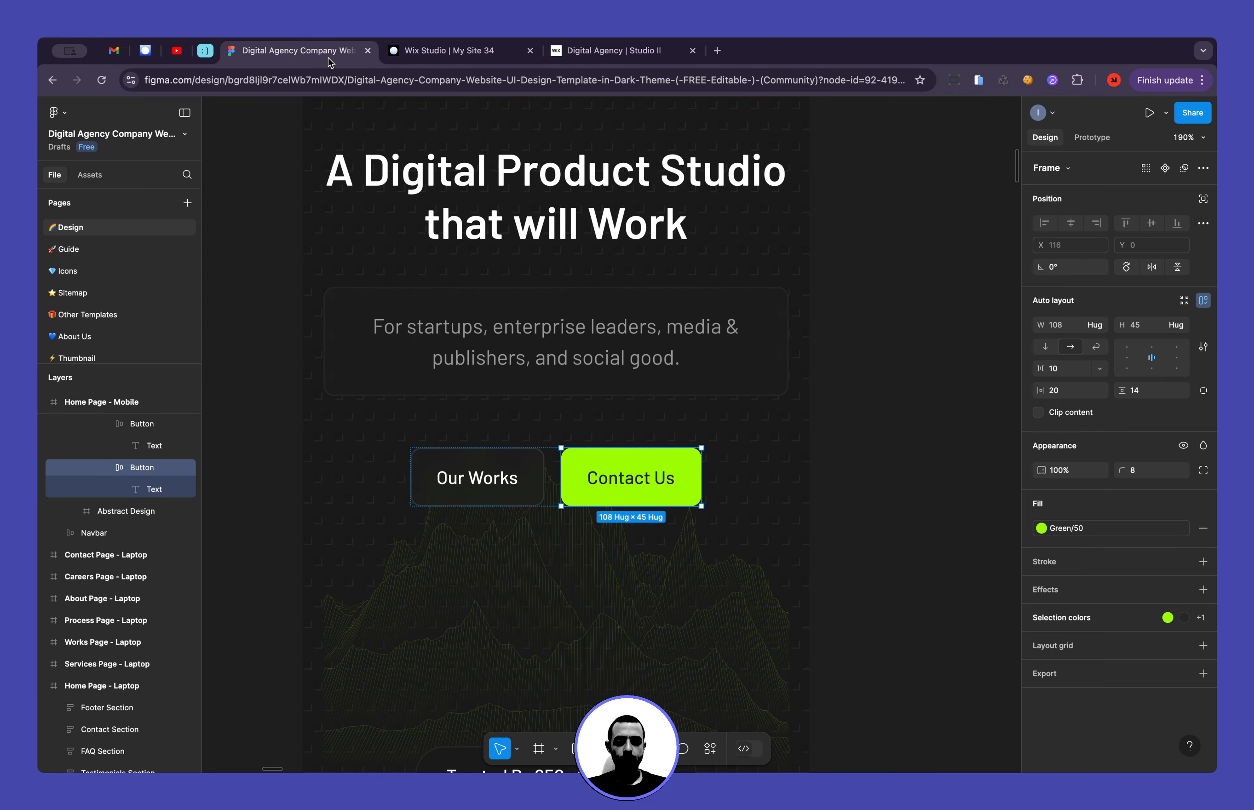
pyautogui.scroll(5, 408, 420)
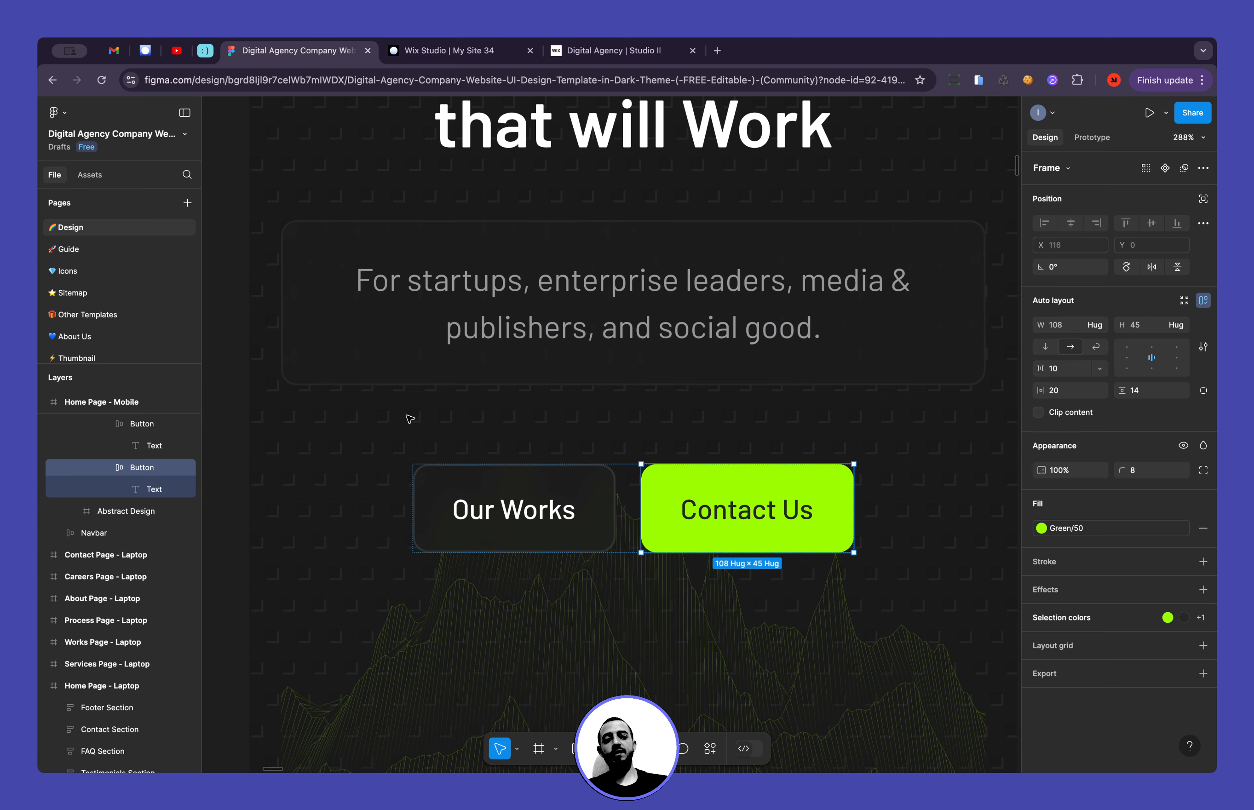
pyautogui.scroll(-10, 434, 367)
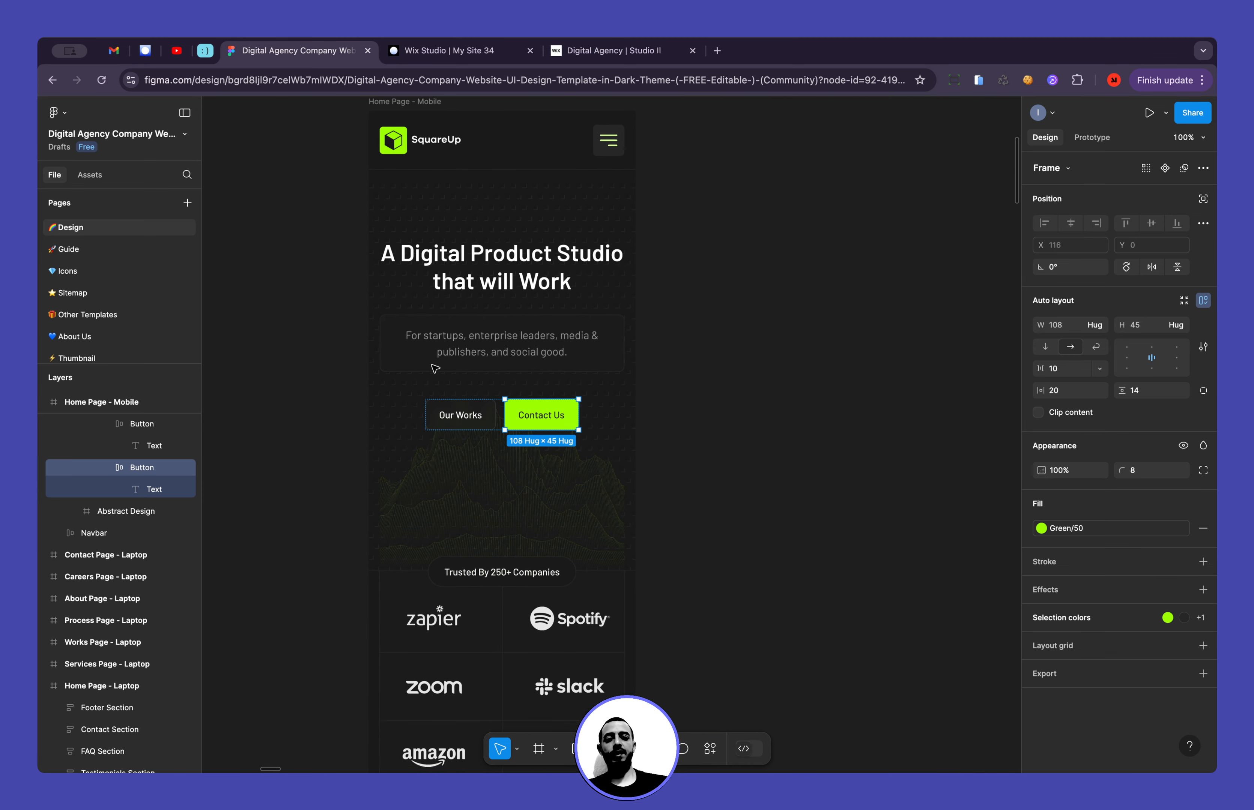
pyautogui.hscroll(-3, 429, 374)
pyautogui.scroll(-5, 429, 377)
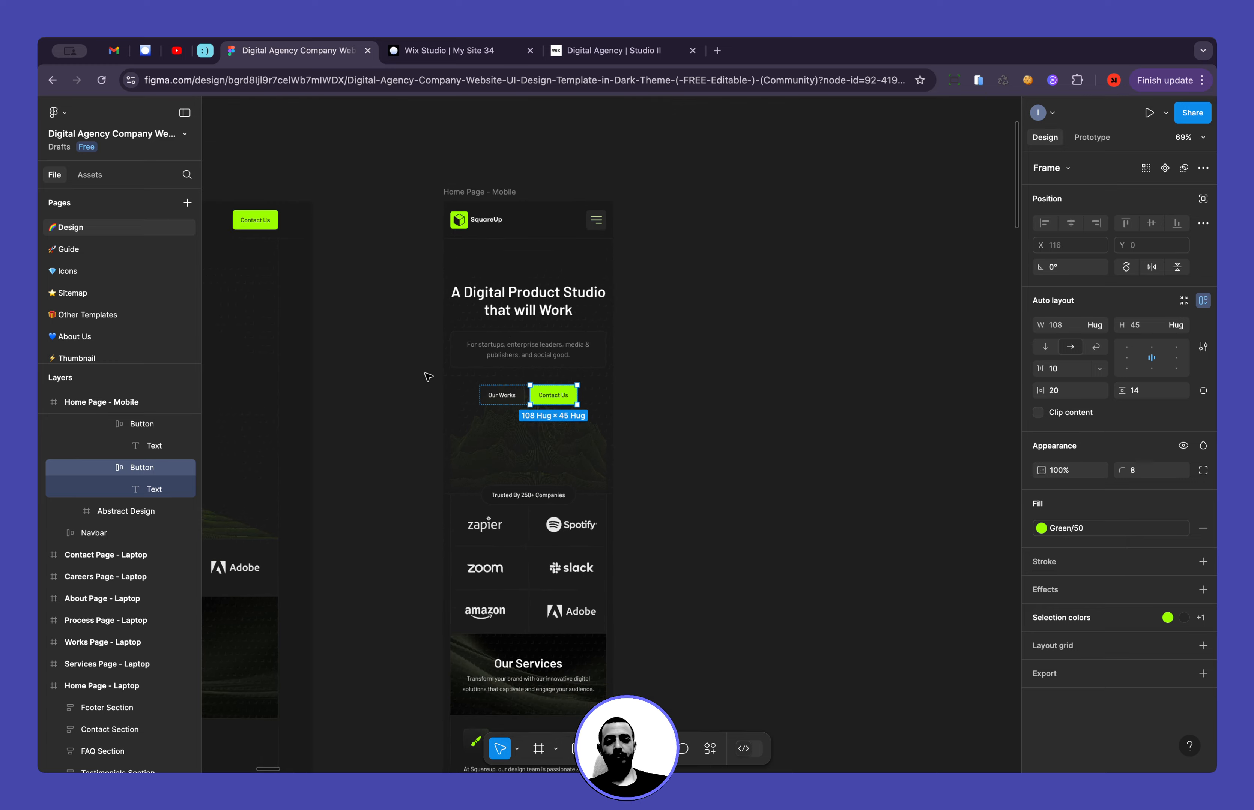
pyautogui.hscroll(-5, 429, 377)
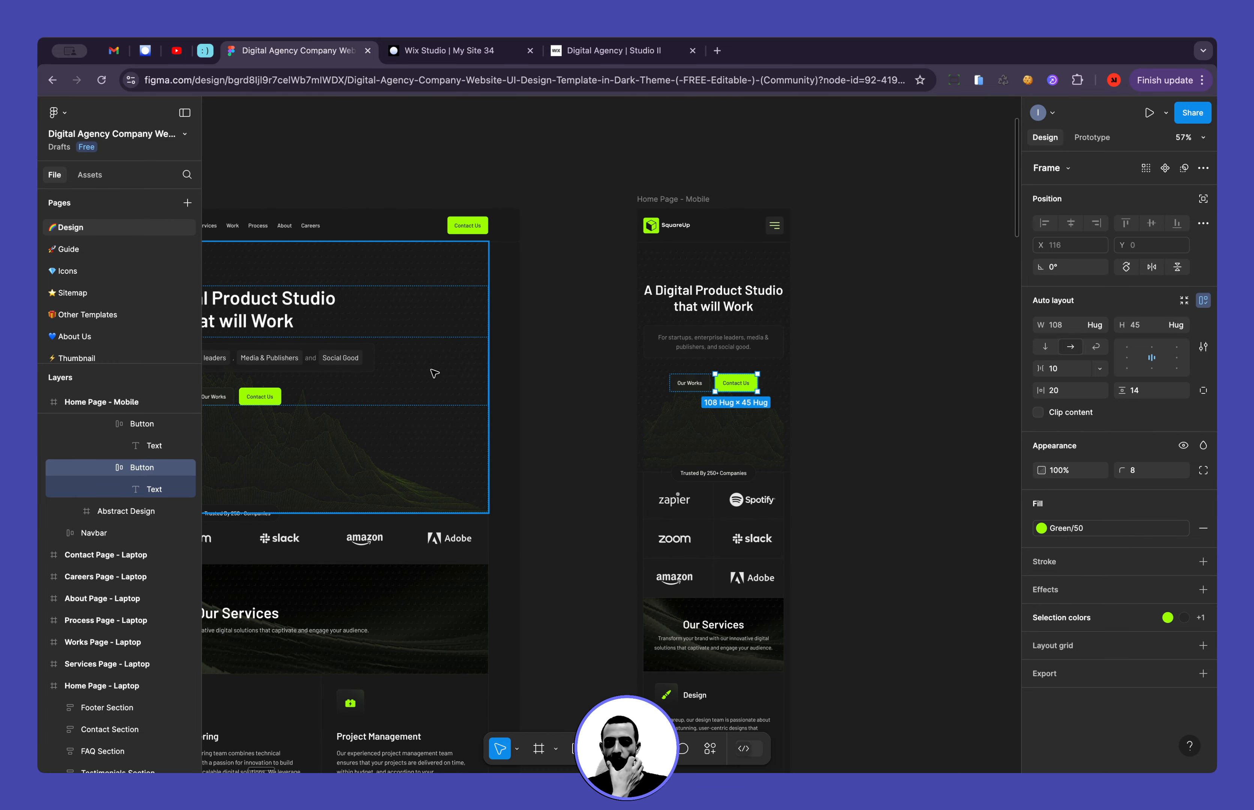
pyautogui.hscroll(-6, 431, 375)
pyautogui.scroll(-2, 431, 375)
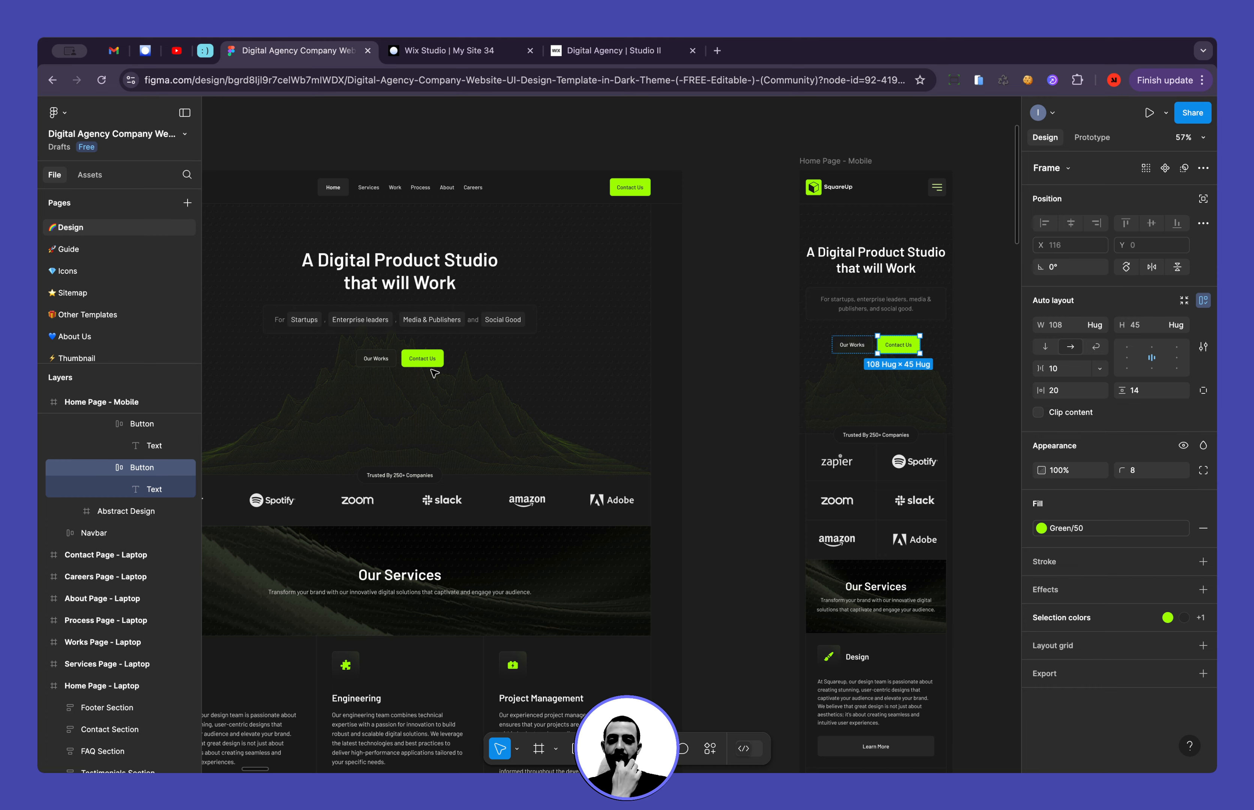
pyautogui.hscroll(-1, 434, 373)
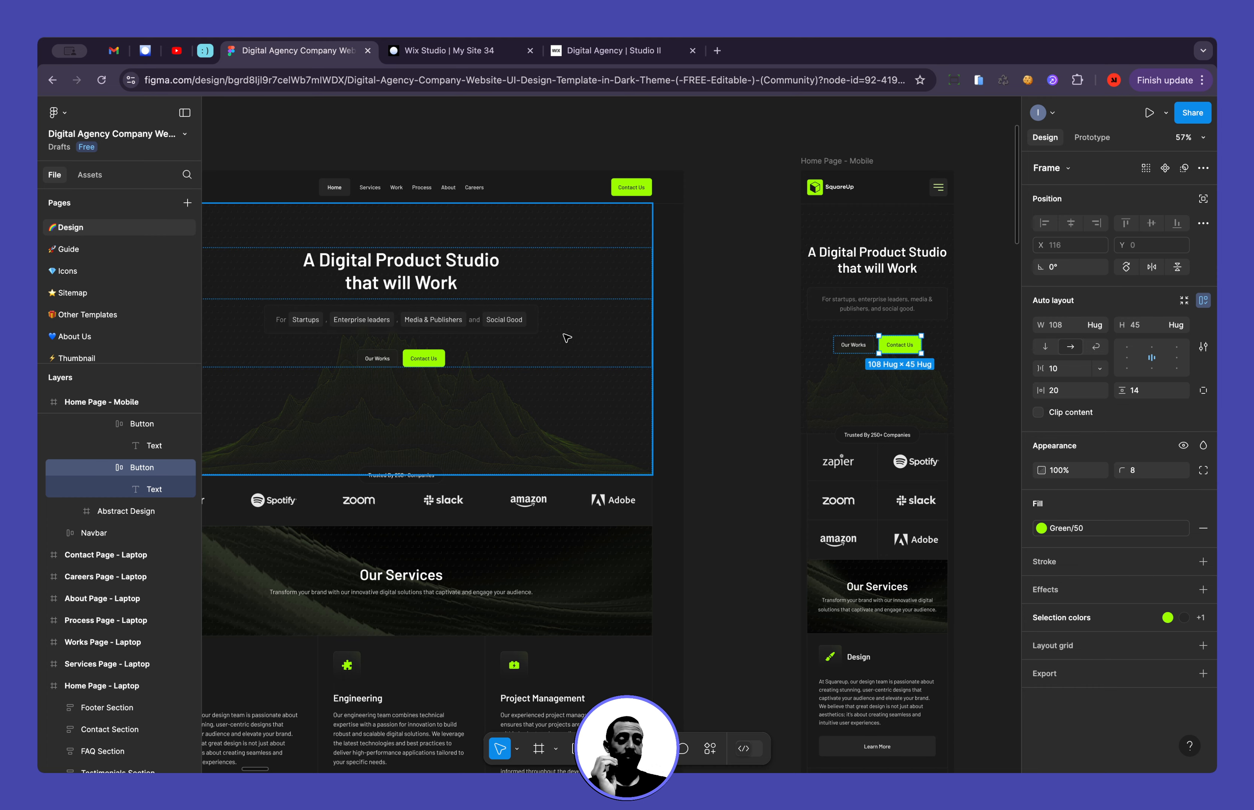
# Switch Wix Studio to the desktop breakpoint, then inspect the separate audience texts For and Startups on the published Digital Agency site
pyautogui.click(422, 51)
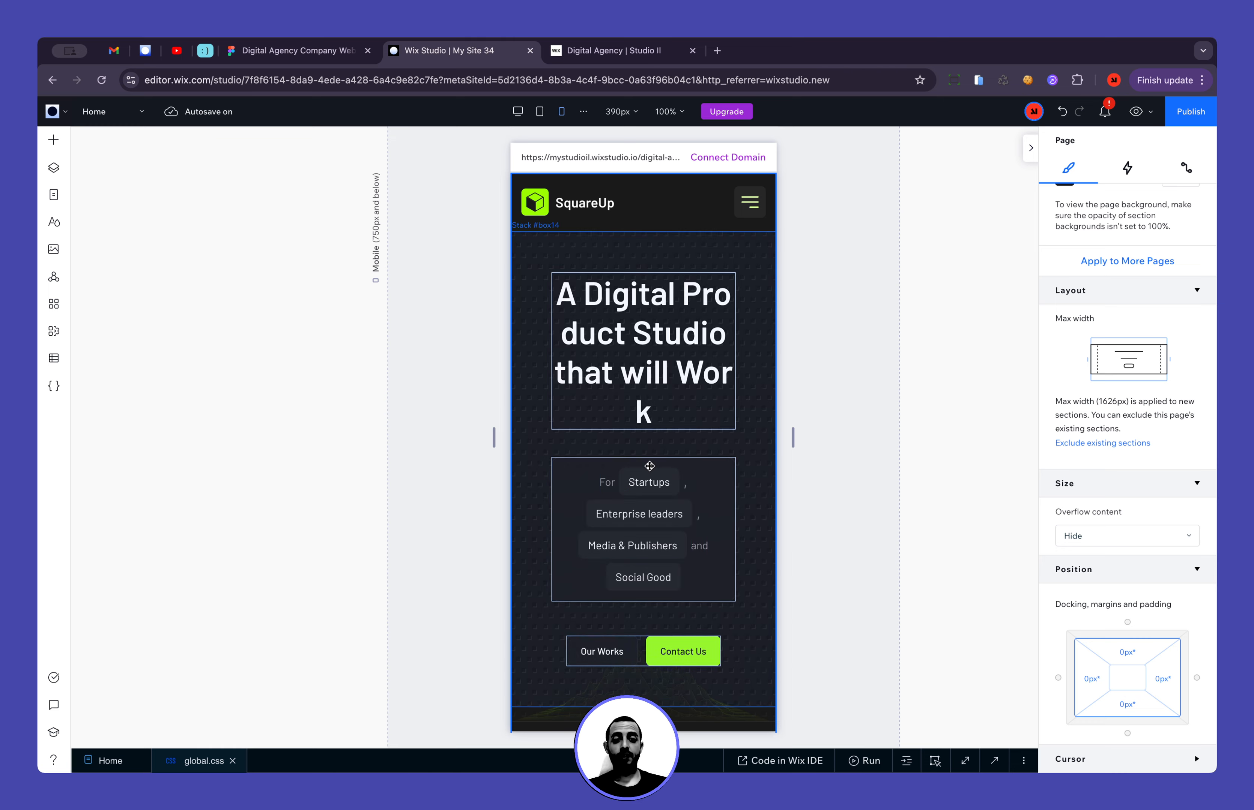
pyautogui.click(516, 112)
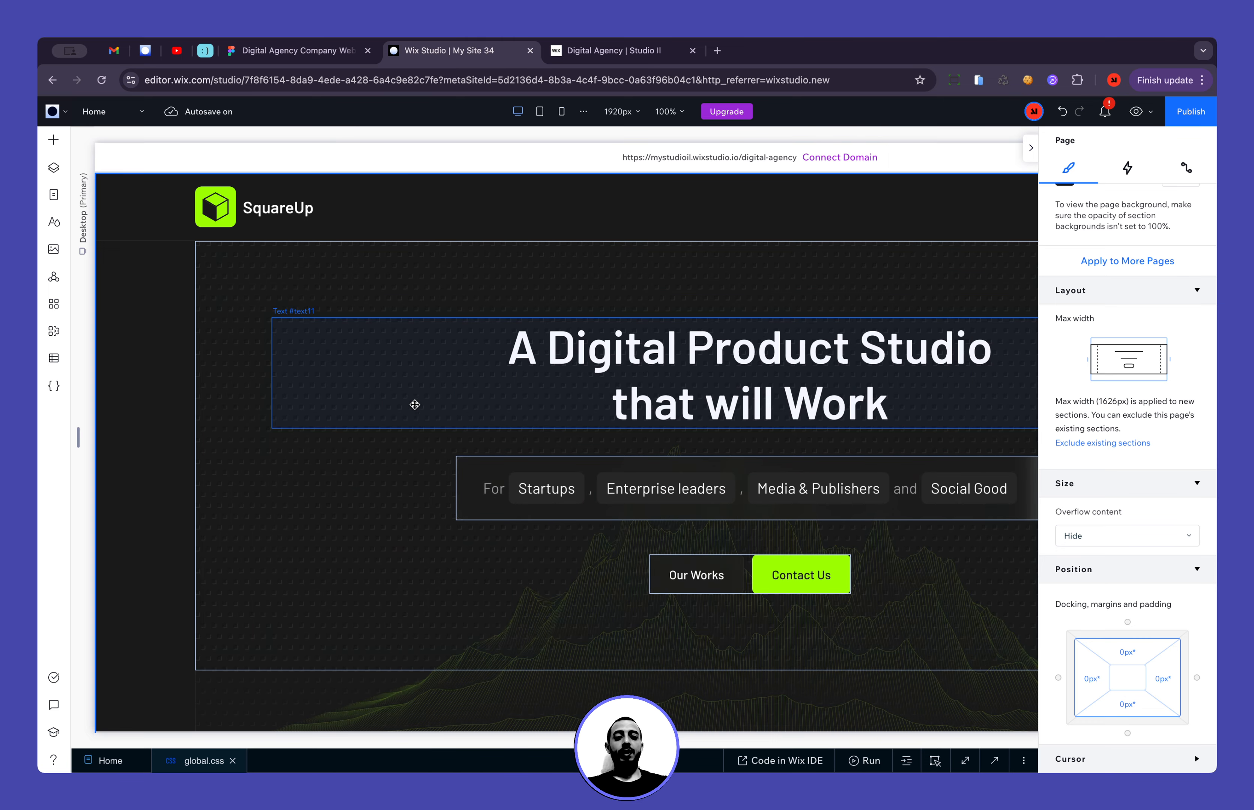
pyautogui.click(606, 51)
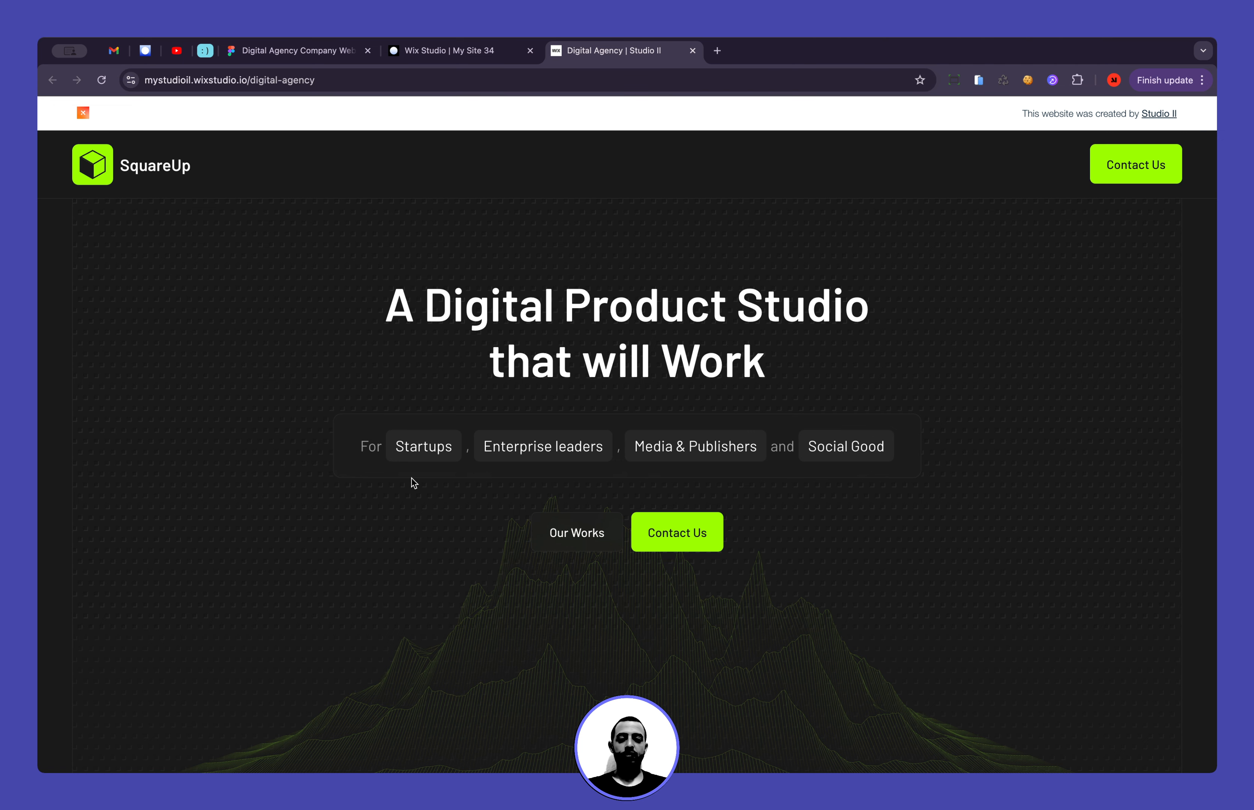
pyautogui.doubleClick(365, 447)
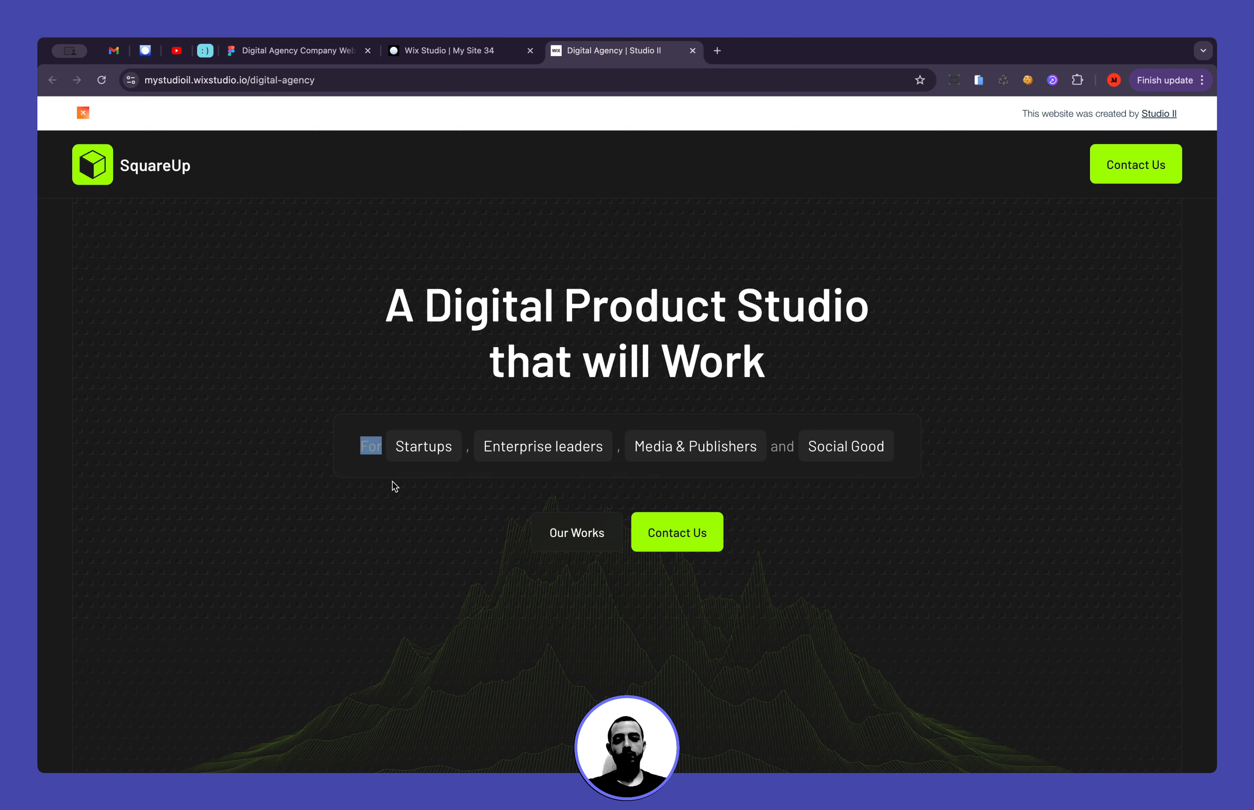
pyautogui.click(385, 472)
pyautogui.doubleClick(416, 447)
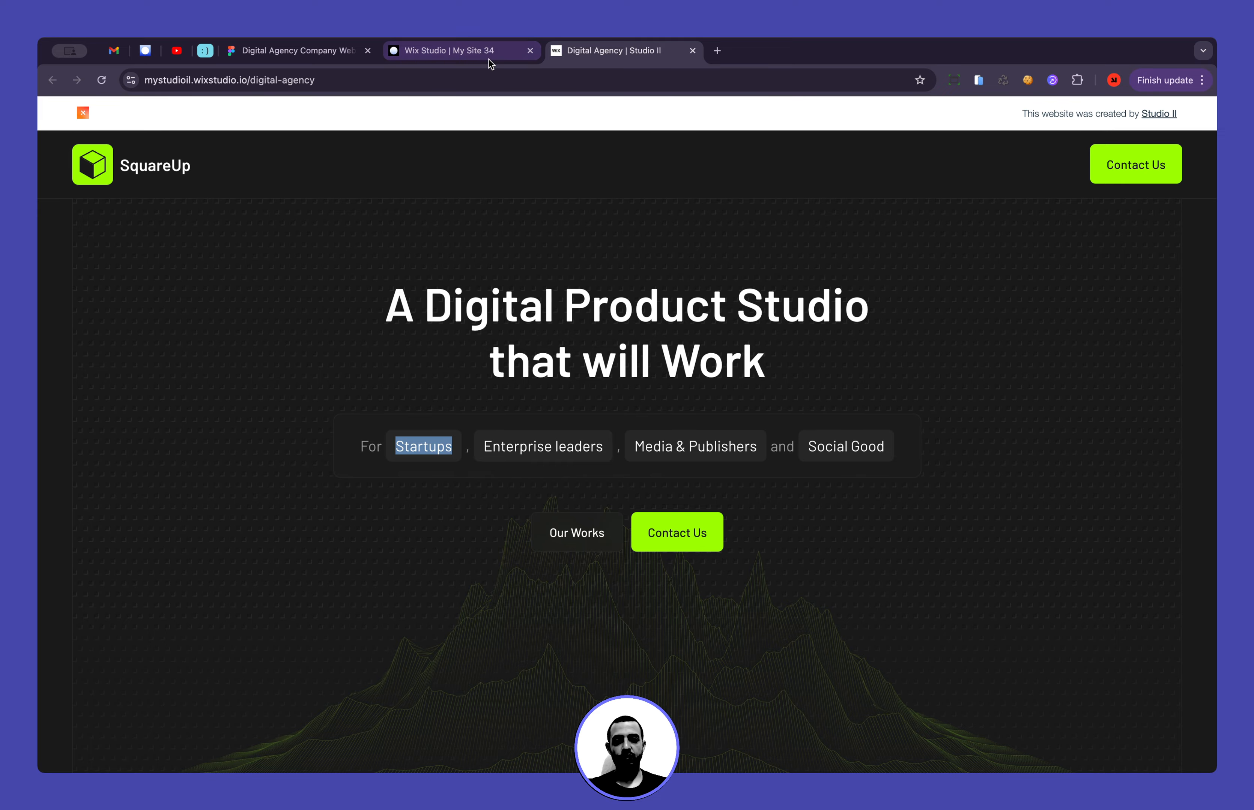
# Return to the Figma design and examine the hero's audience text on the mobile home page
pyautogui.click(348, 51)
pyautogui.hscroll(2, 848, 454)
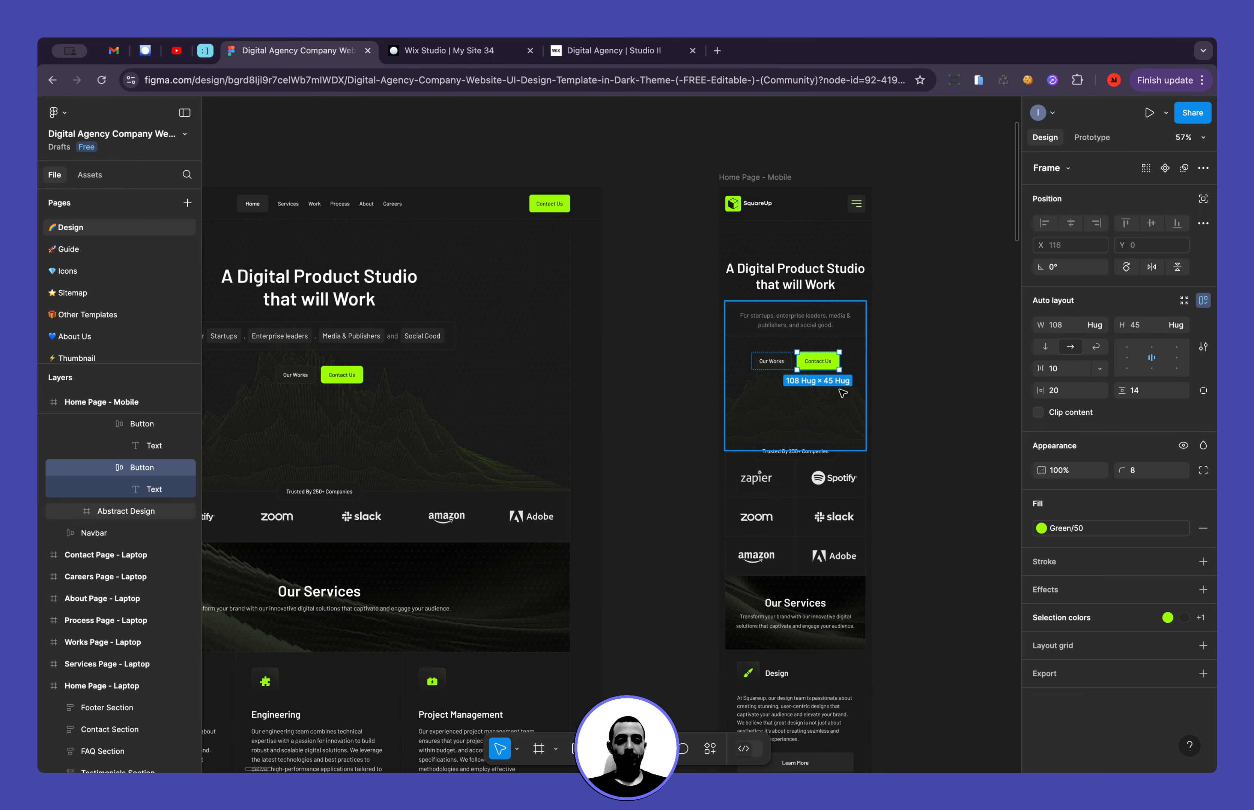
pyautogui.scroll(10, 815, 306)
pyautogui.scroll(-9, 815, 306)
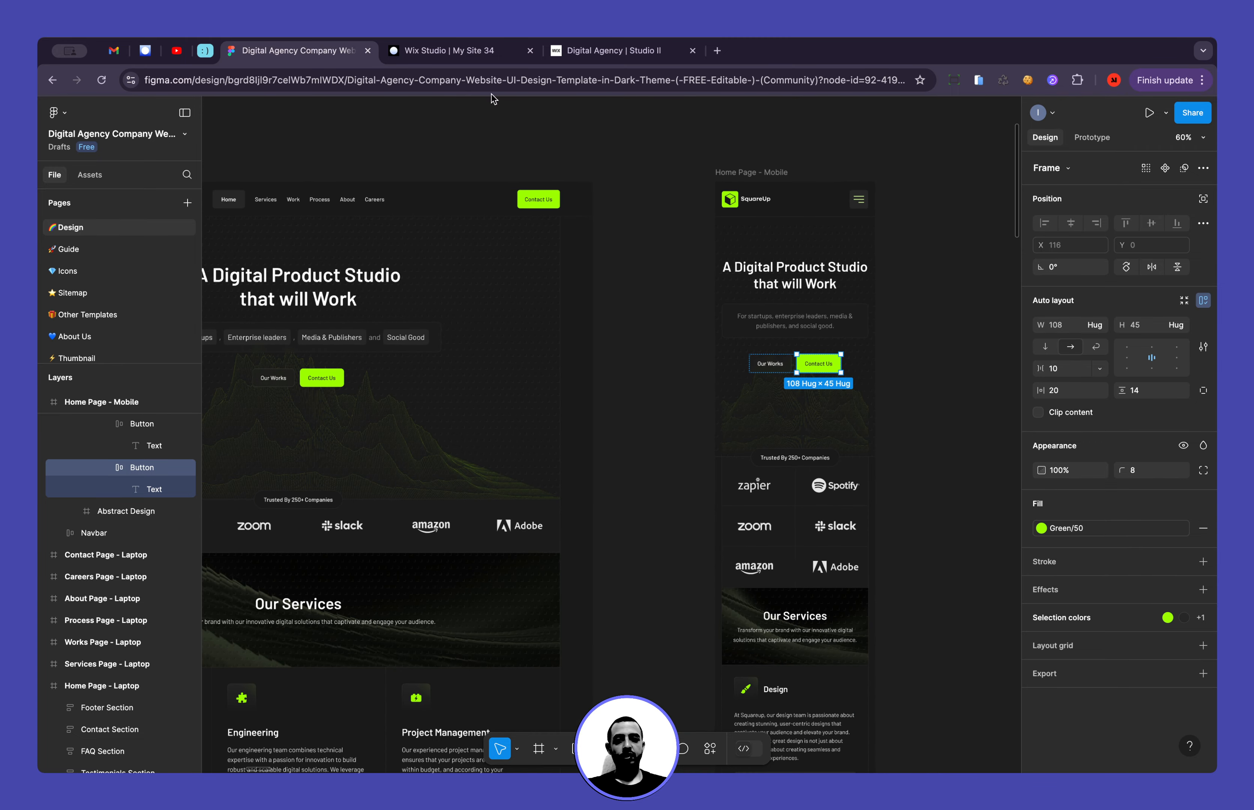
# Switch to the Wix Studio editor and show the hero tagline's "For" text in a widened layer list
pyautogui.click(463, 52)
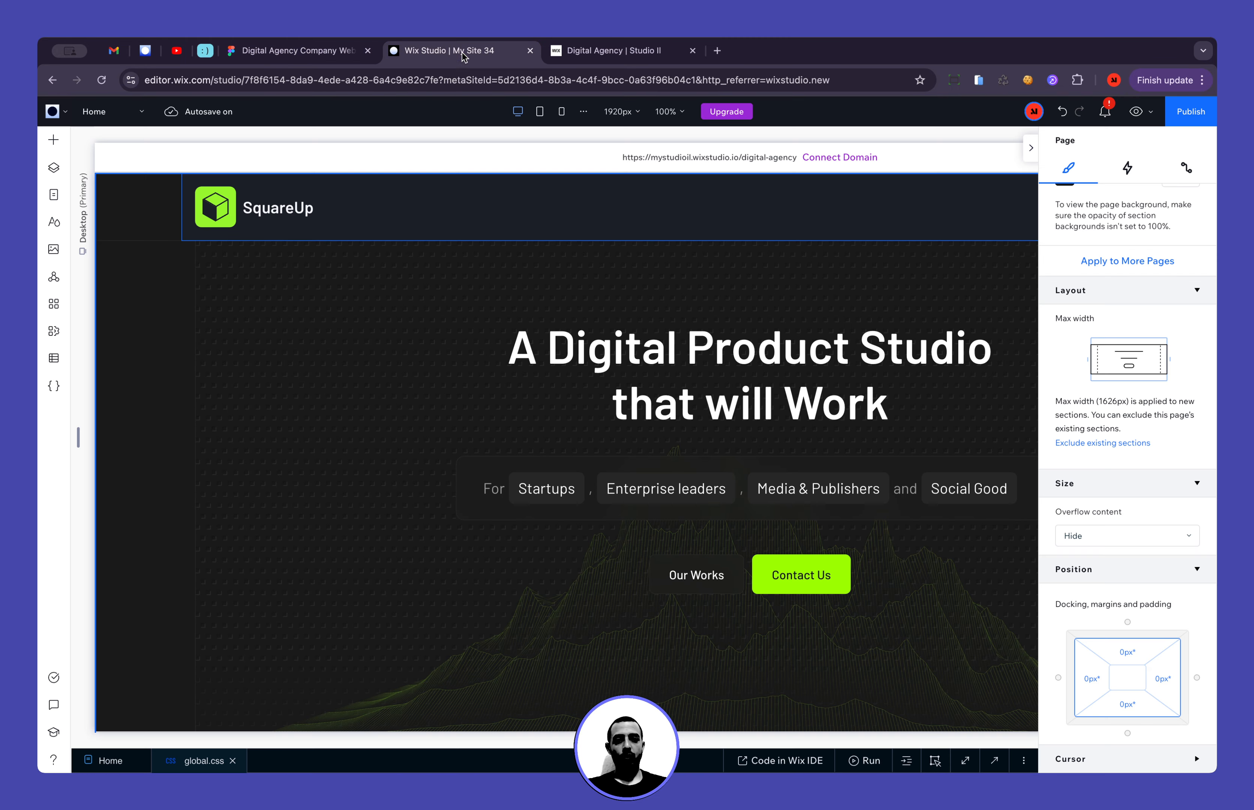
pyautogui.click(485, 492)
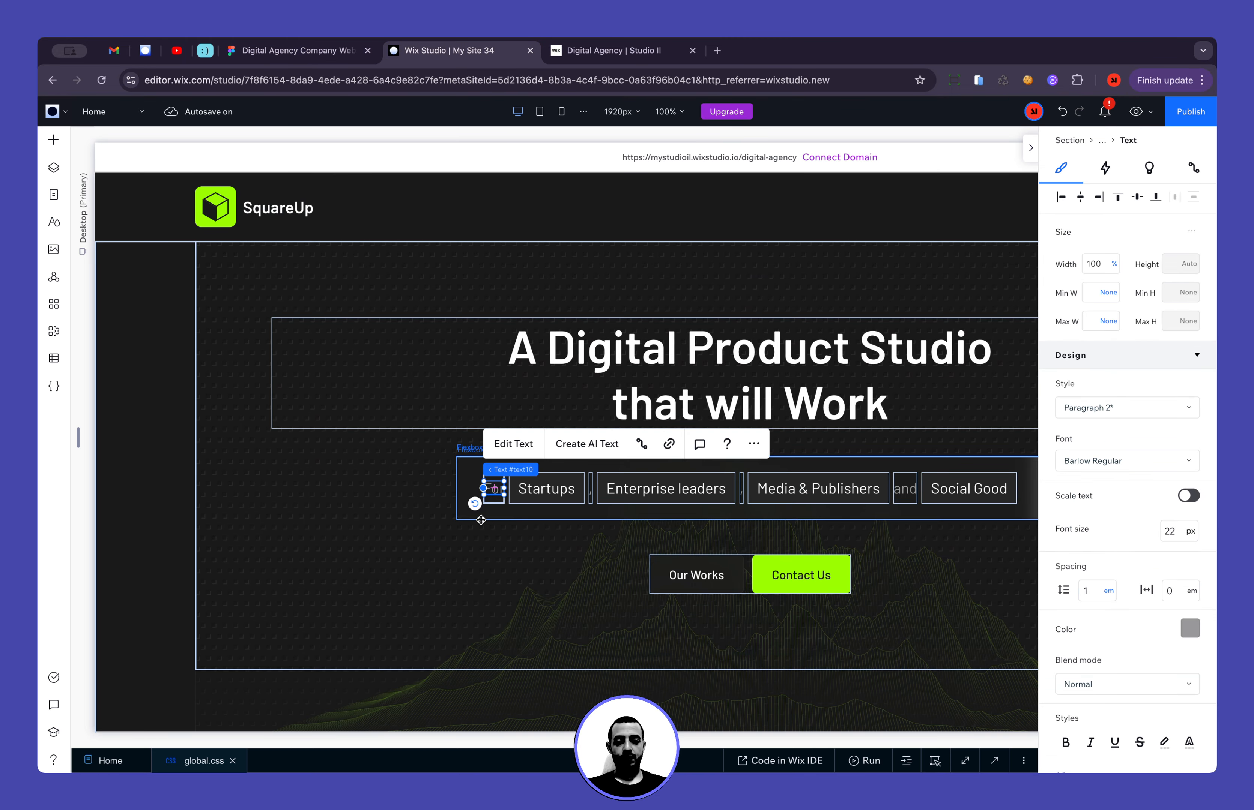
pyautogui.click(53, 168)
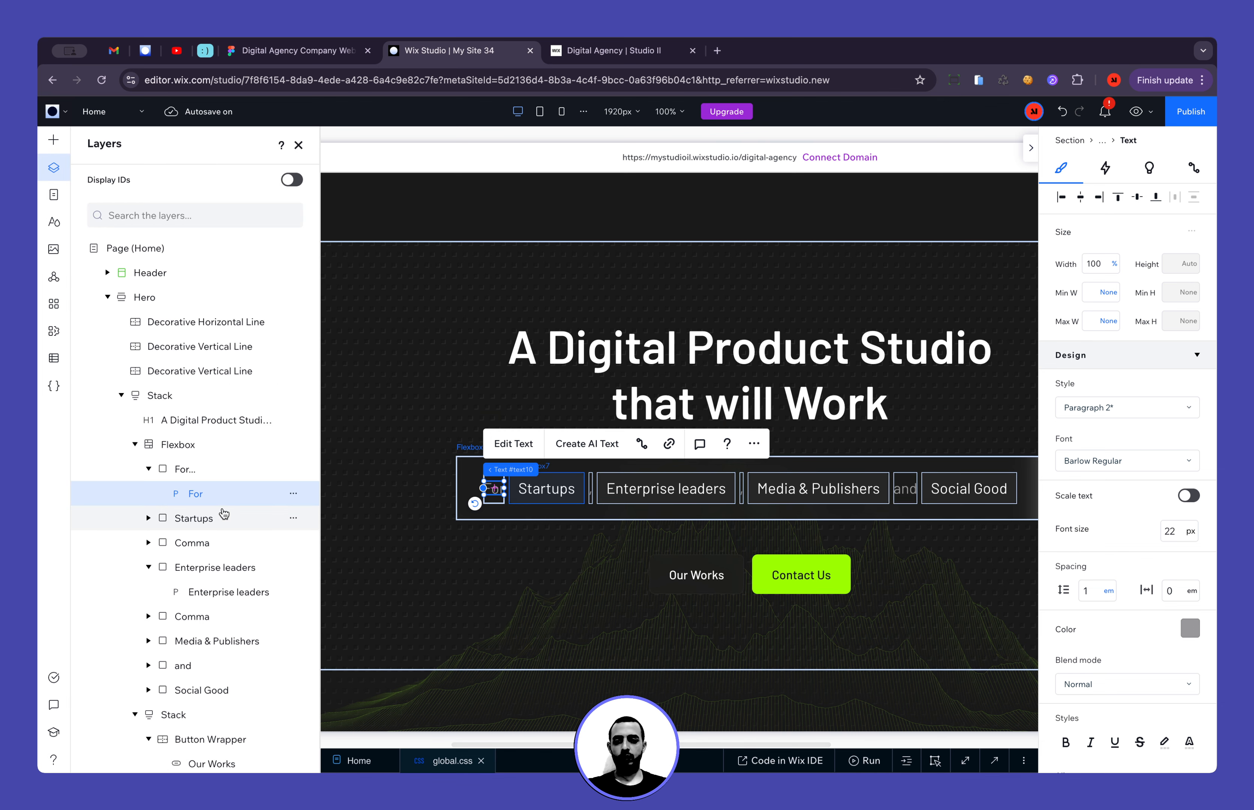
pyautogui.moveTo(320, 434); pyautogui.dragTo(396, 436)
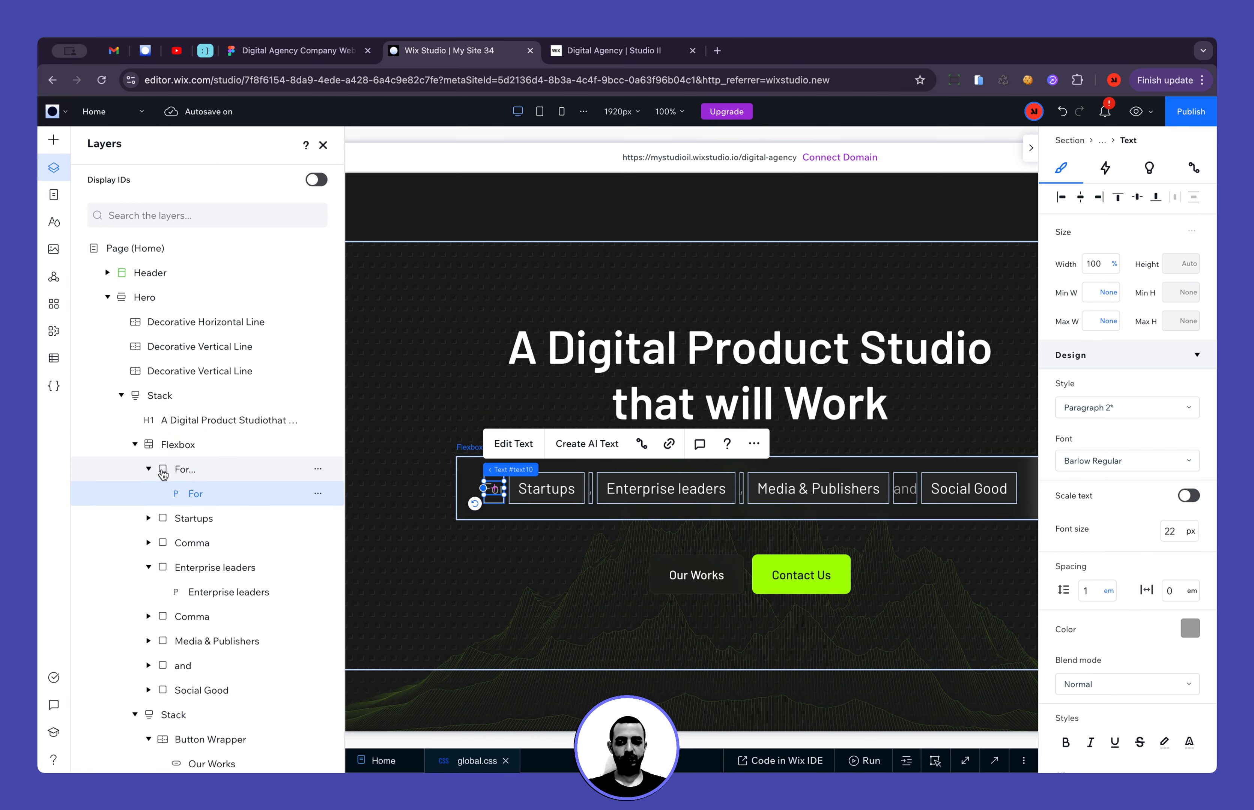
pyautogui.click(179, 444)
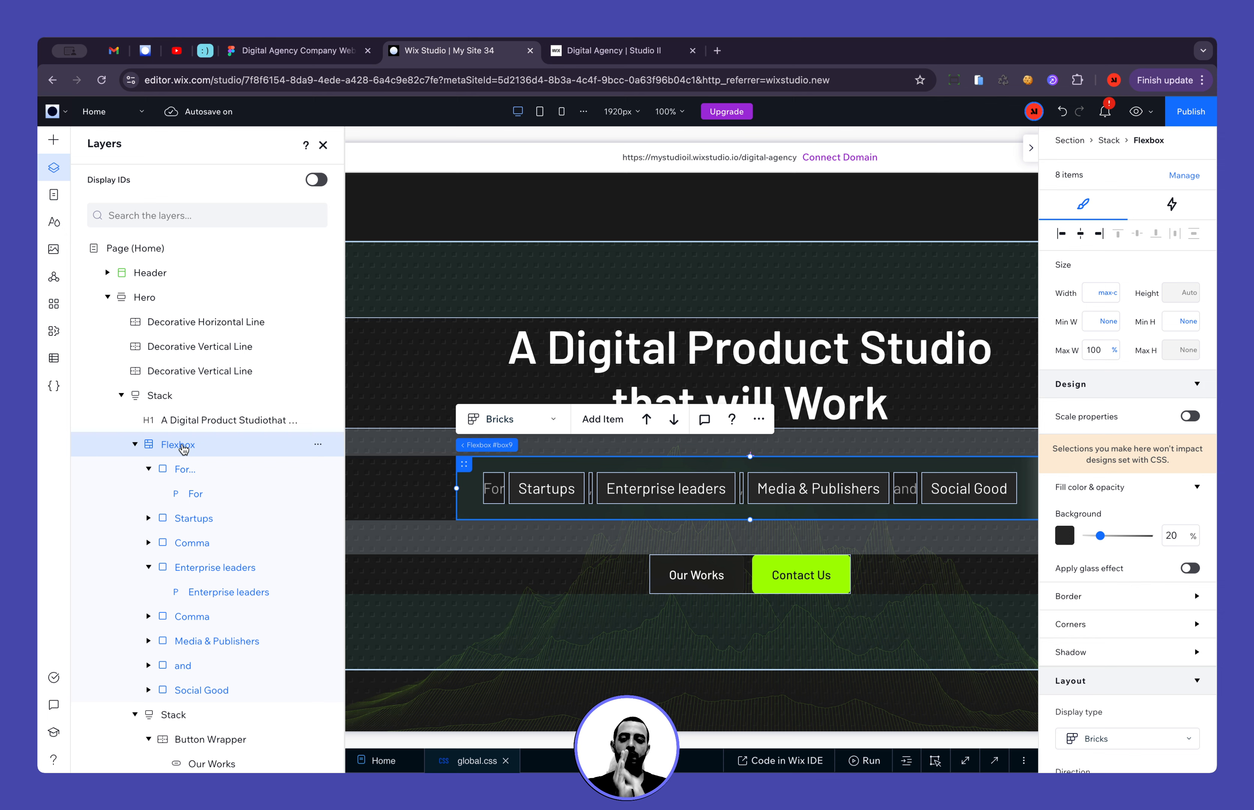
pyautogui.click(759, 420)
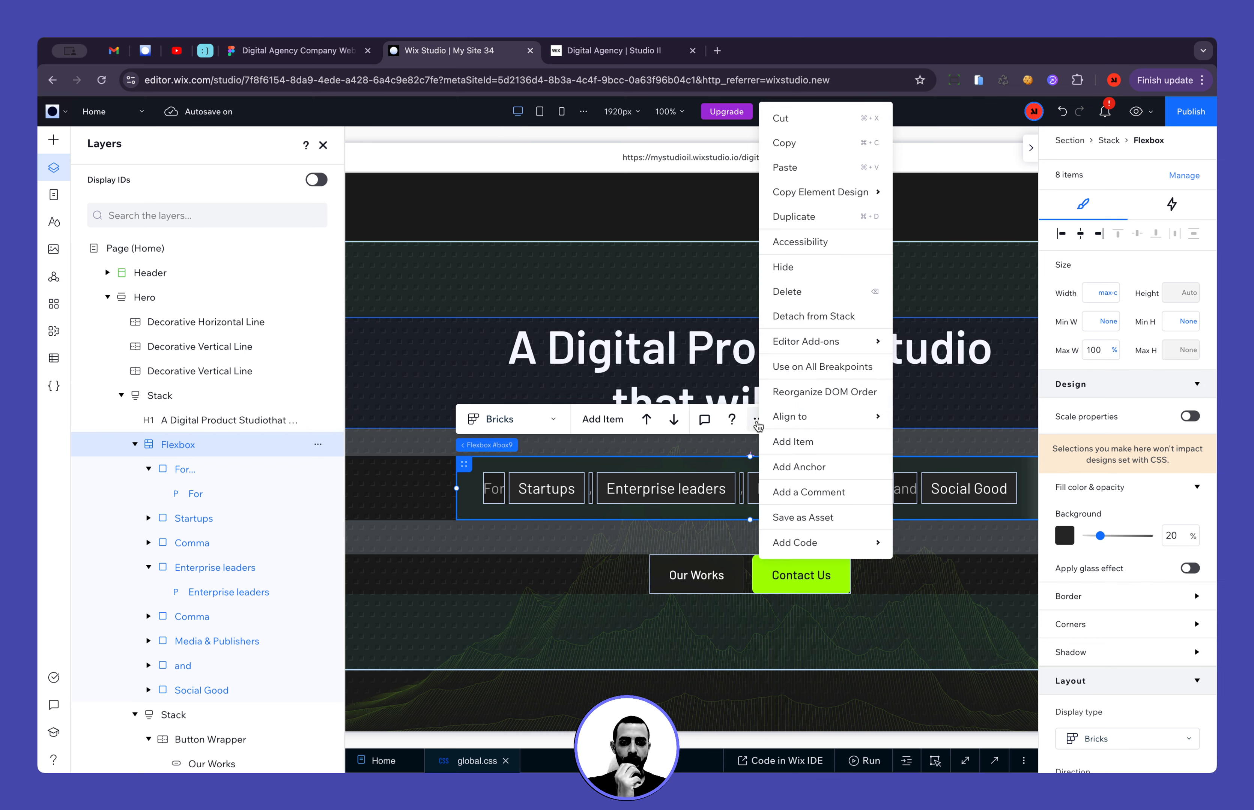
pyautogui.click(757, 422)
pyautogui.click(757, 421)
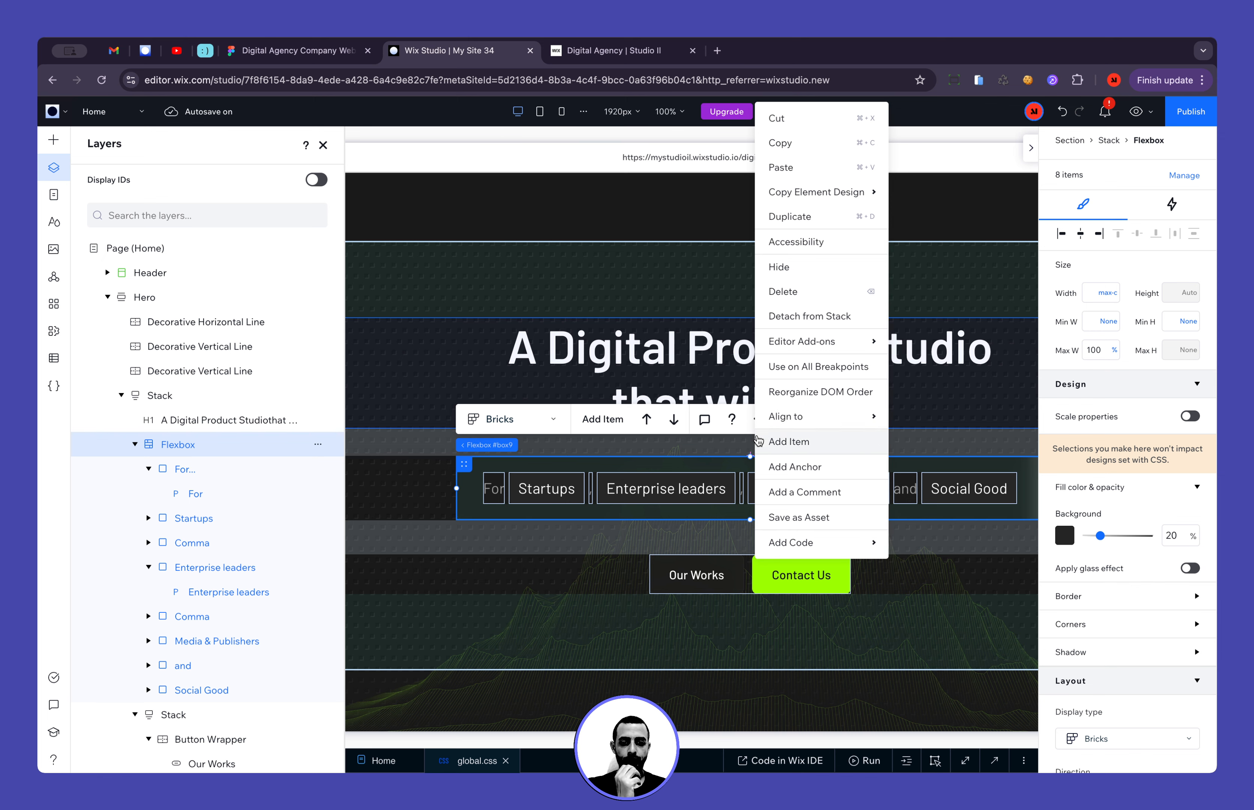
pyautogui.click(726, 450)
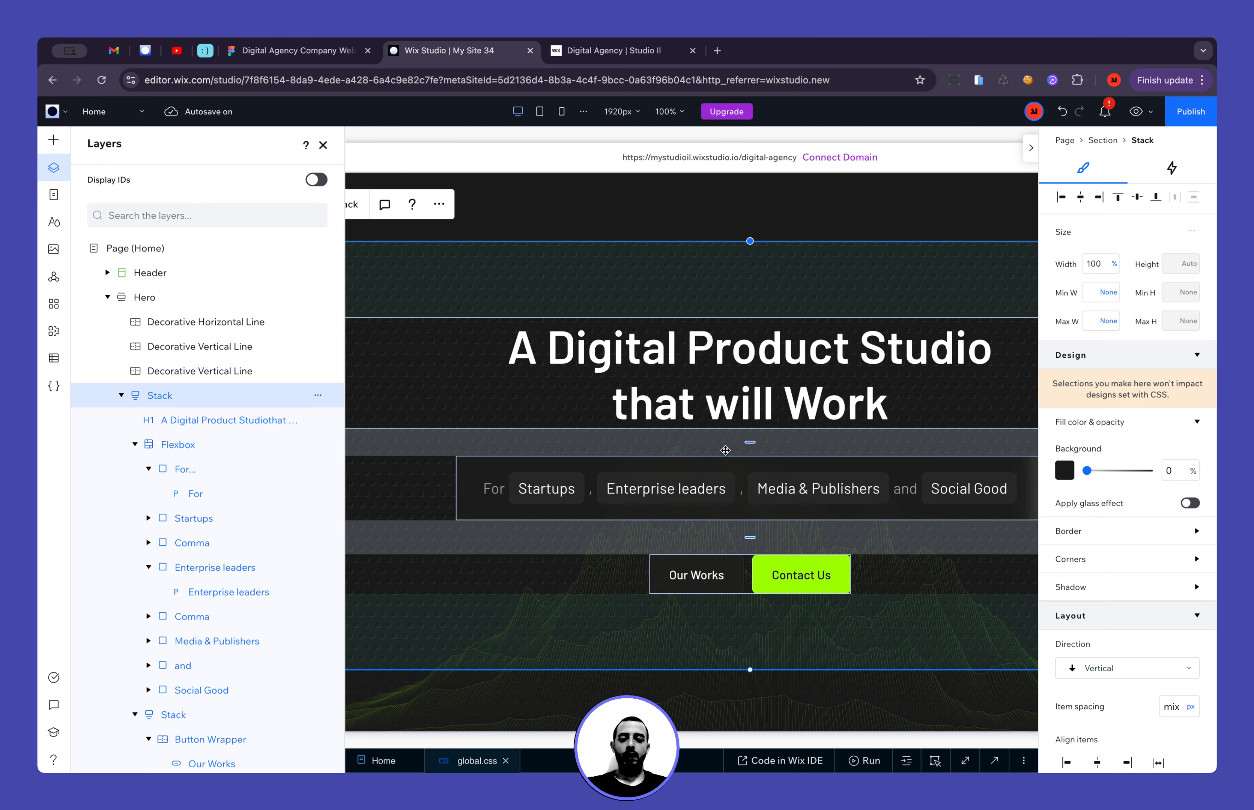
# Duplicate the item holding the word "For" in the hero's tagline flexbox
pyautogui.click(495, 500)
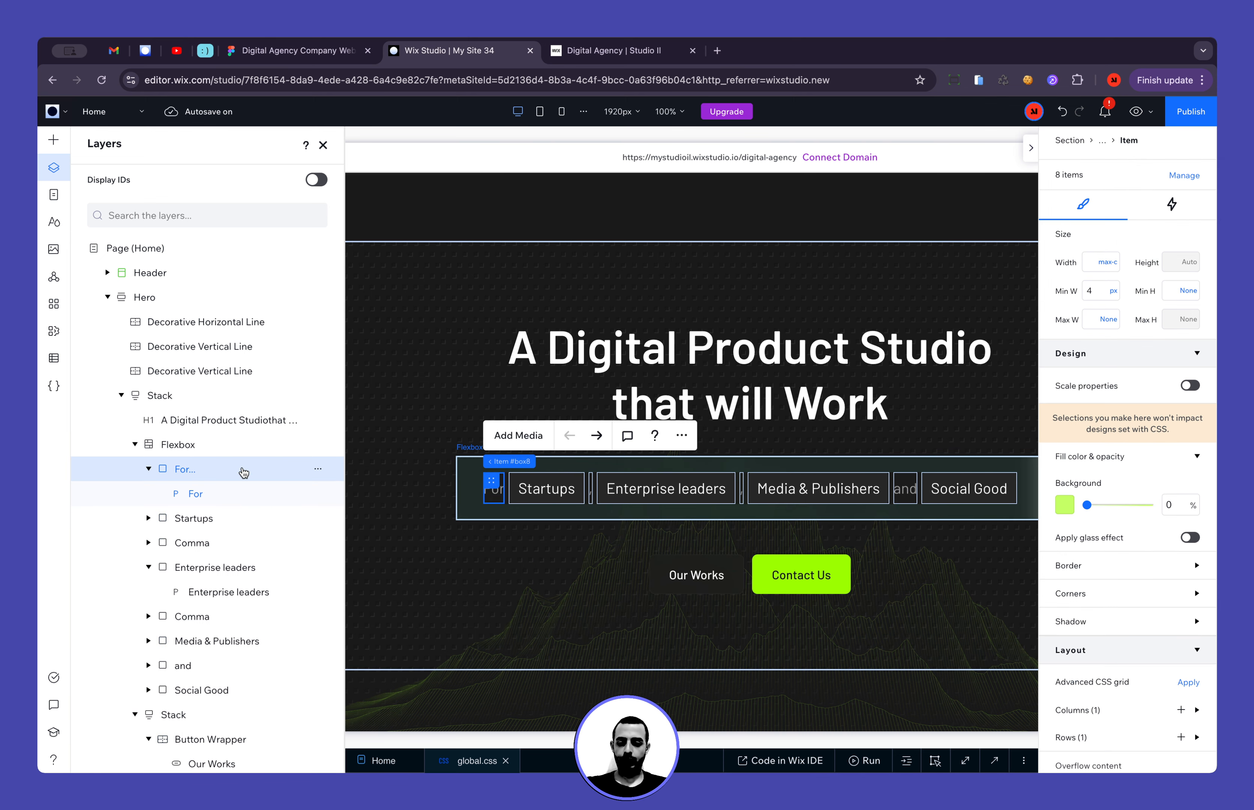
pyautogui.hotkey('ctrl', 'd')
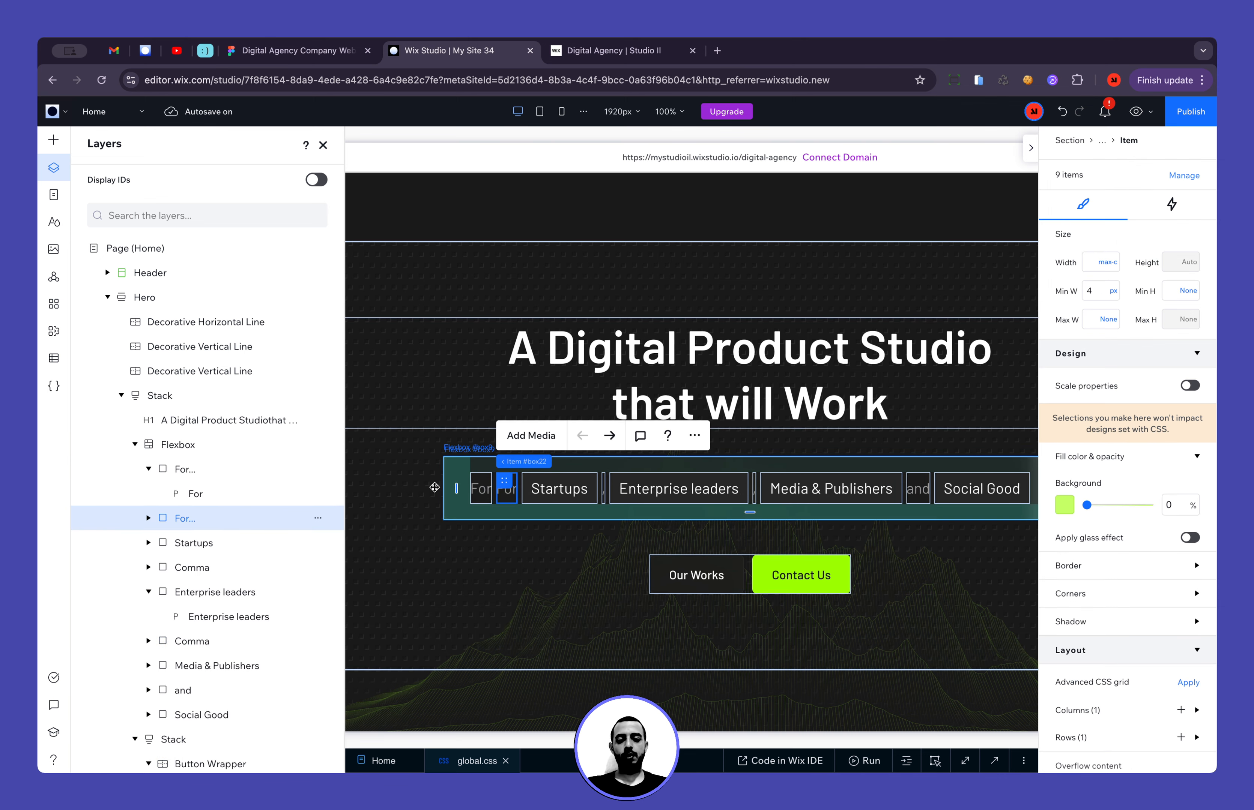
pyautogui.click(407, 467)
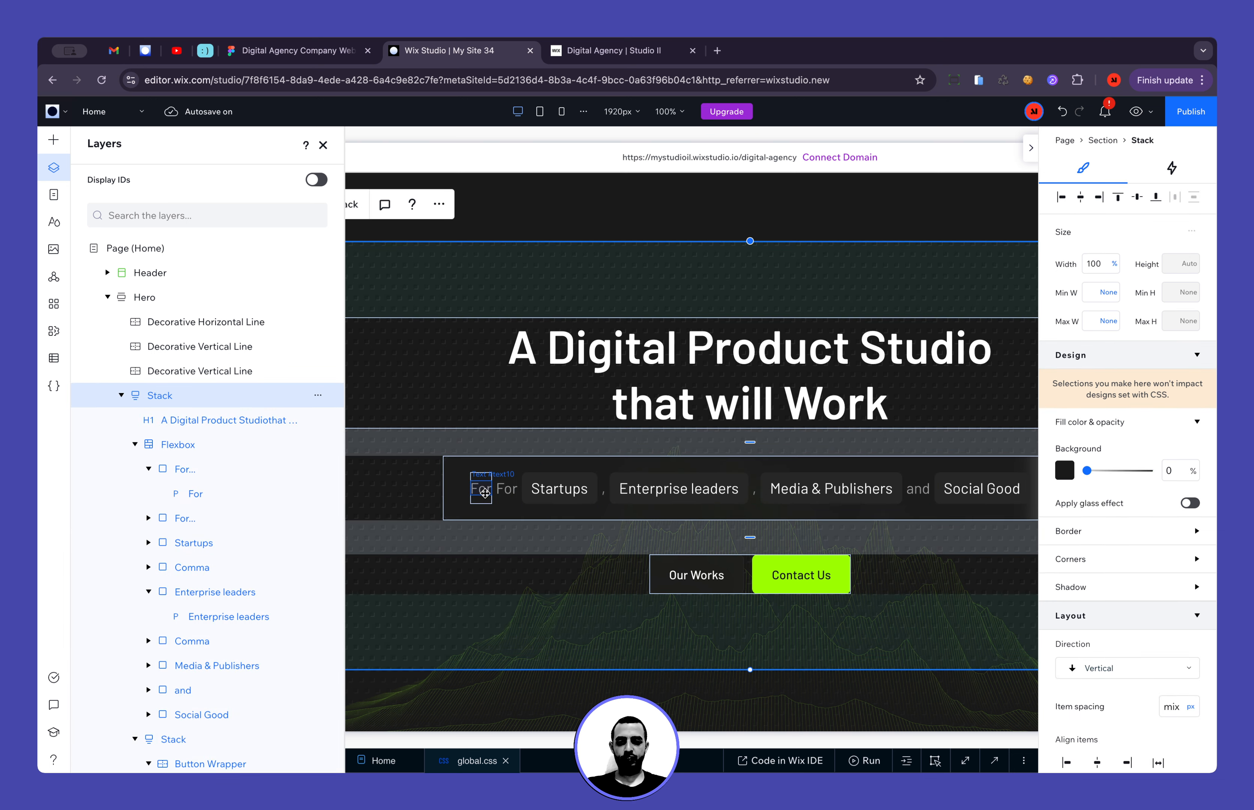
# Rename the first "For" item in the tagline flexbox to A11Y
pyautogui.click(185, 469)
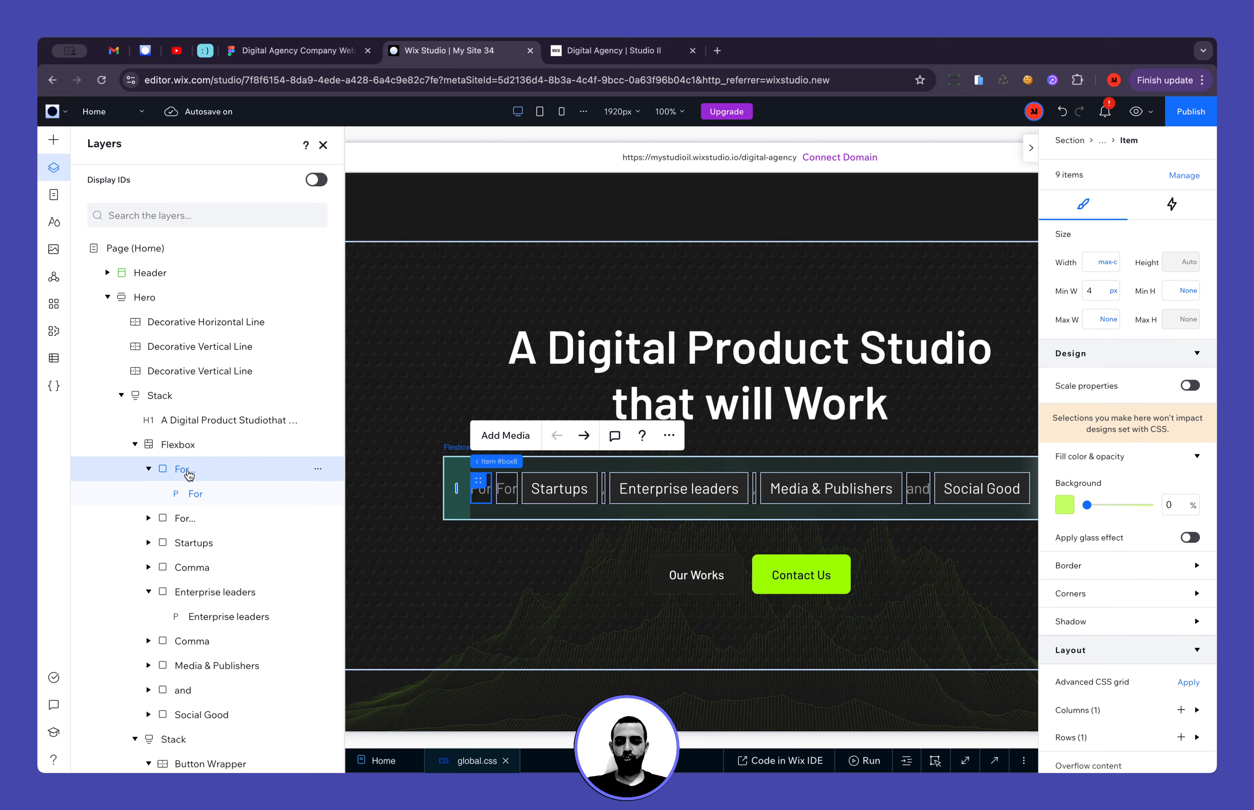
pyautogui.doubleClick(208, 475)
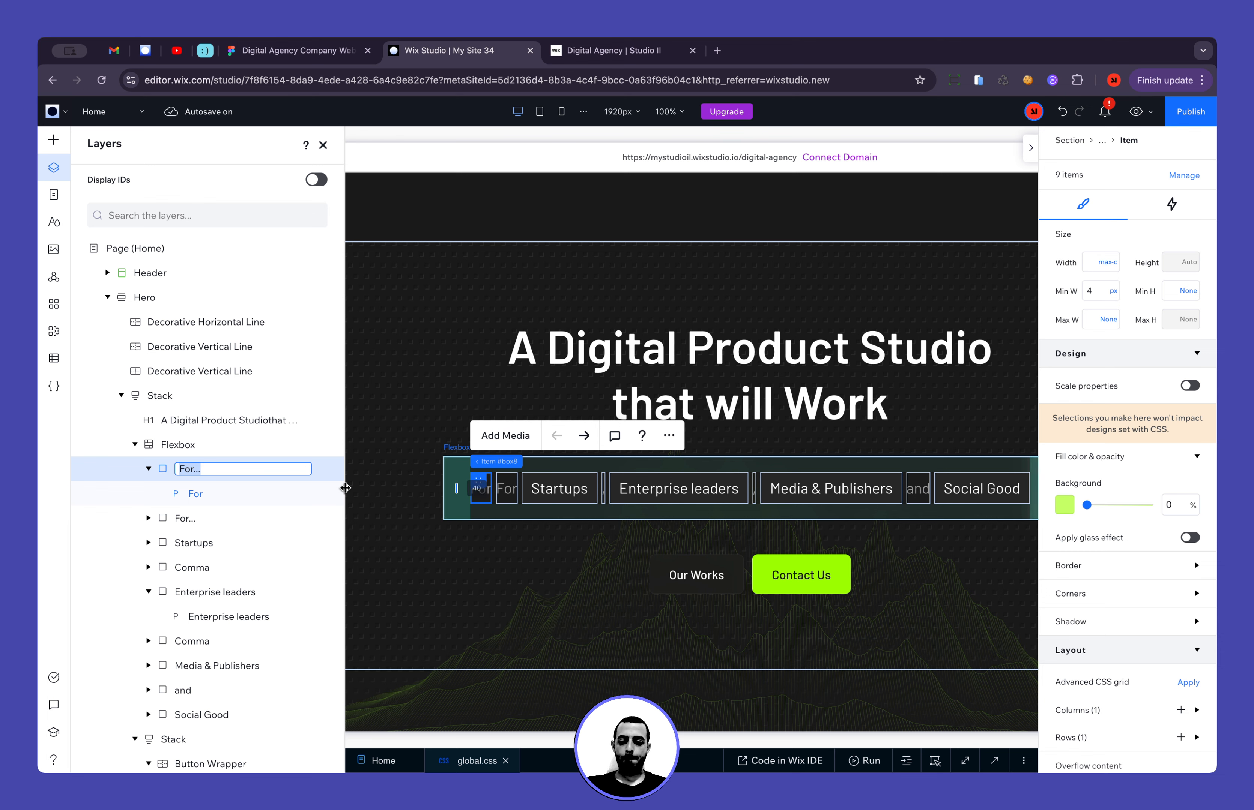
pyautogui.write('A11Y')
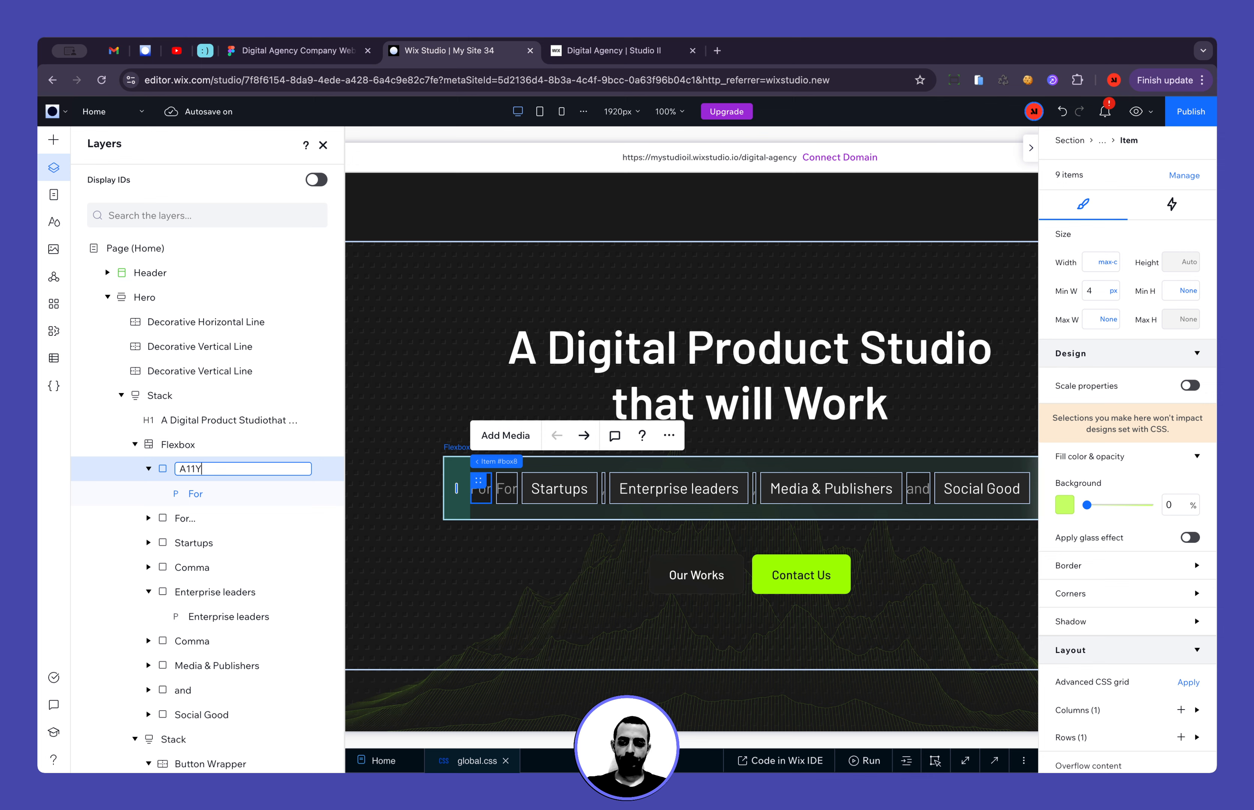
pyautogui.press('Return')
# Take the tagline from Figma's mobile home page and replace the A11Y item's text with "For startups, enterprise leaders, media & publishers, and social good."
pyautogui.click(198, 495)
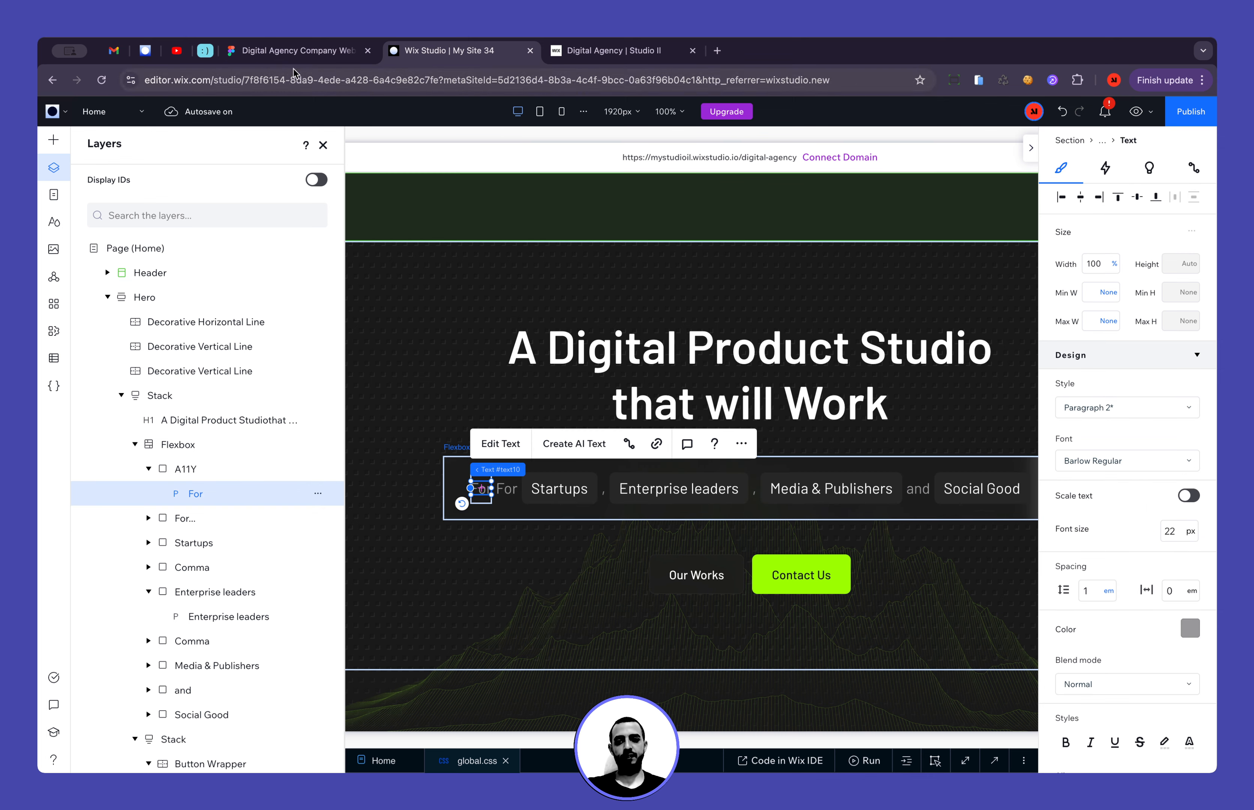
pyautogui.hotkey('ctrl', 'shift', 'Tab')
pyautogui.scroll(5, 807, 335)
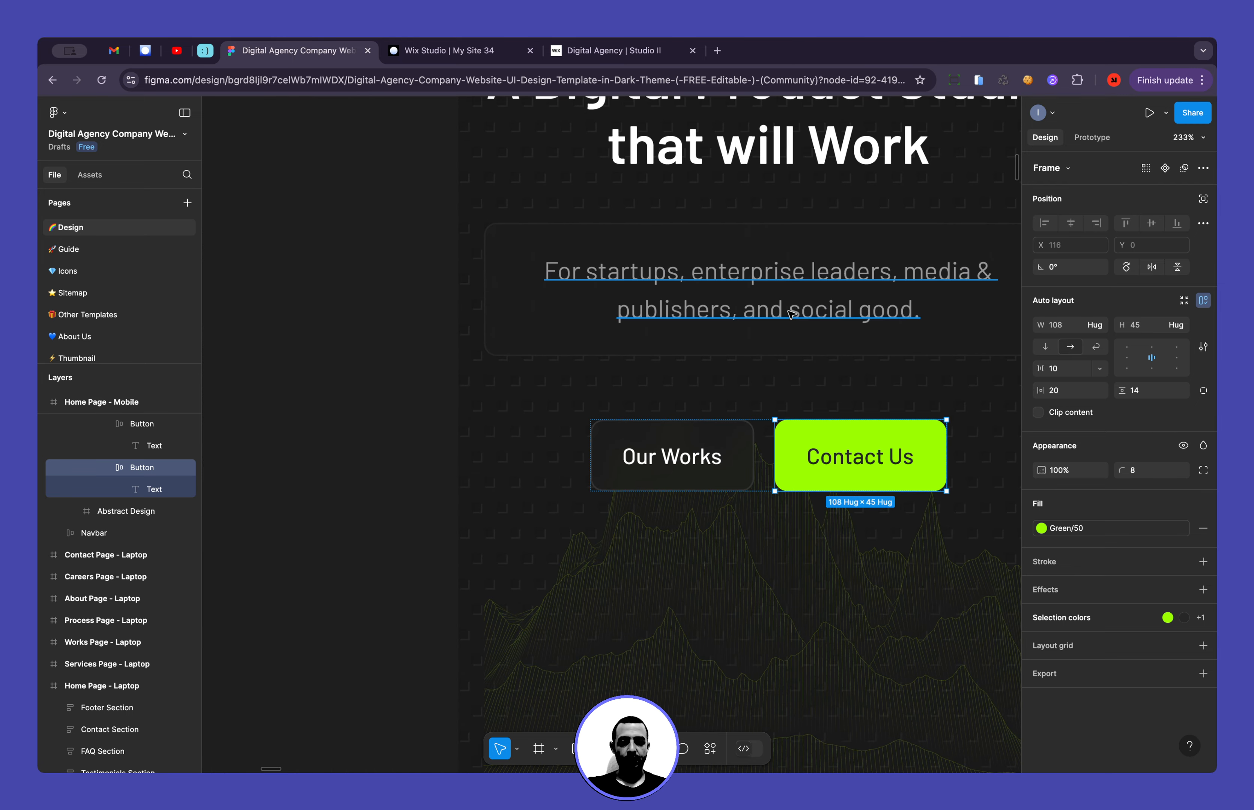
pyautogui.click(822, 317)
pyautogui.click(414, 53)
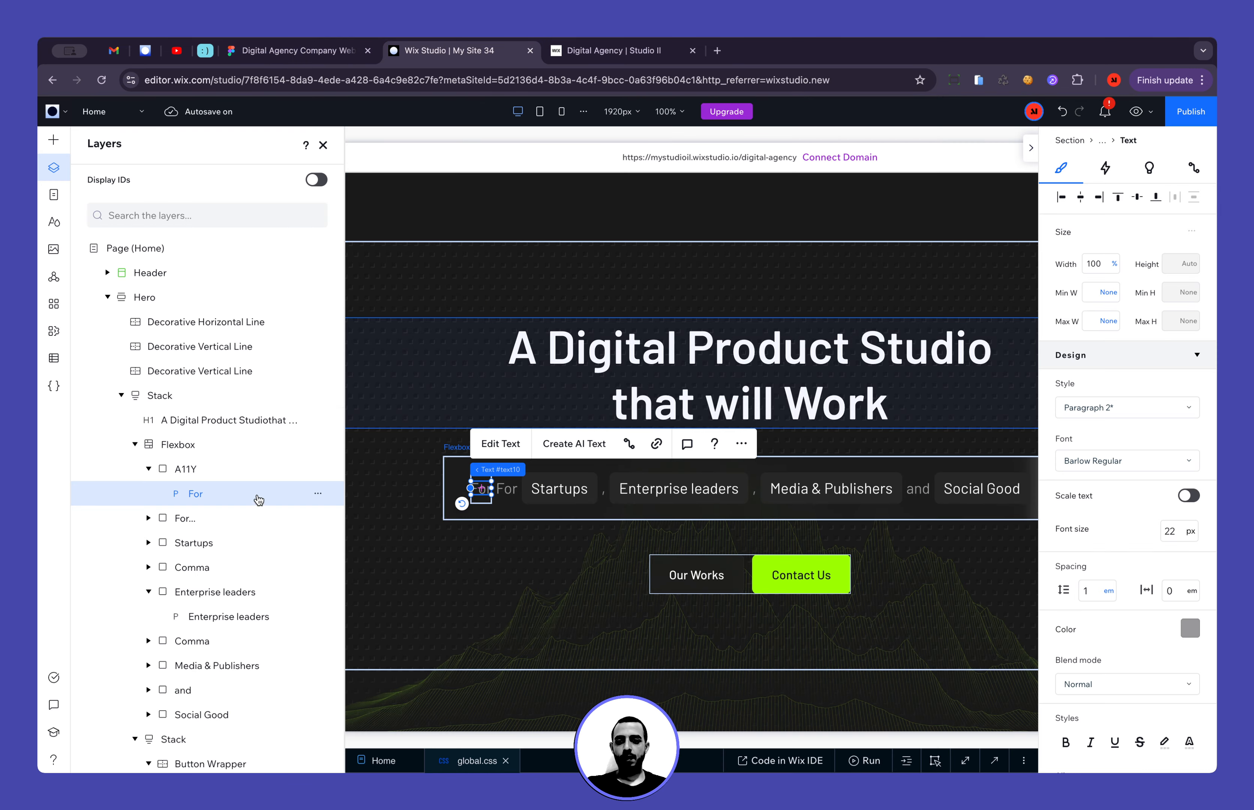
pyautogui.doubleClick(482, 490)
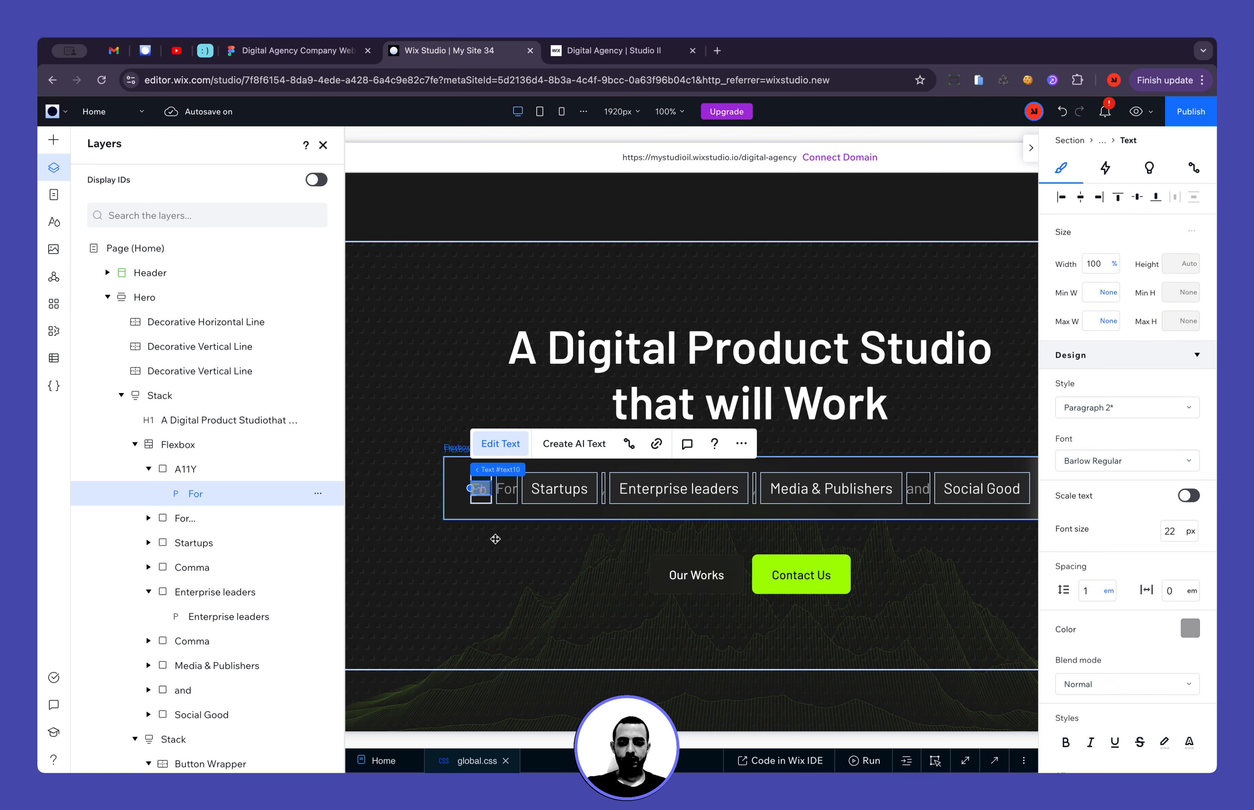
pyautogui.write('For startups, enterprise leaders, media & publishers, and social good.')
pyautogui.click(429, 384)
pyautogui.hscroll(-5, 434, 433)
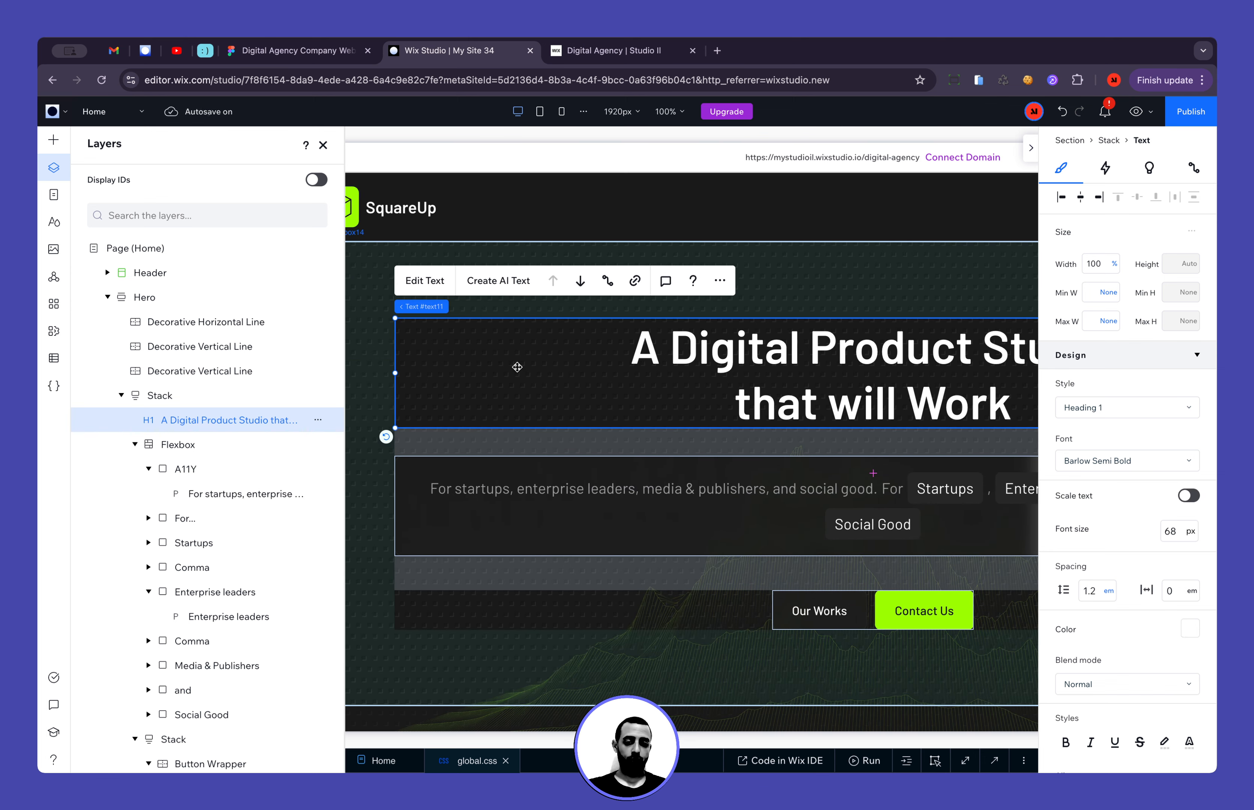
# Set the width of the A11Y item to 1 px
pyautogui.click(507, 477)
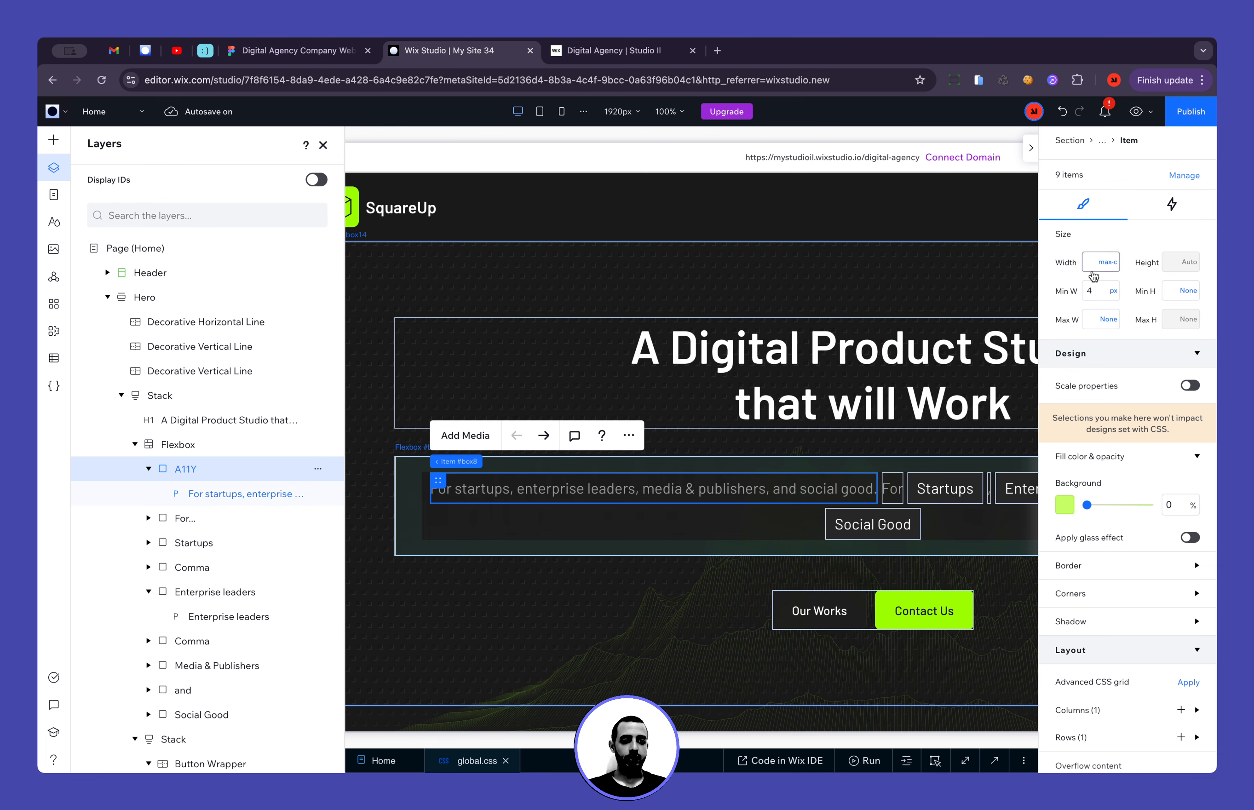
pyautogui.write('1')
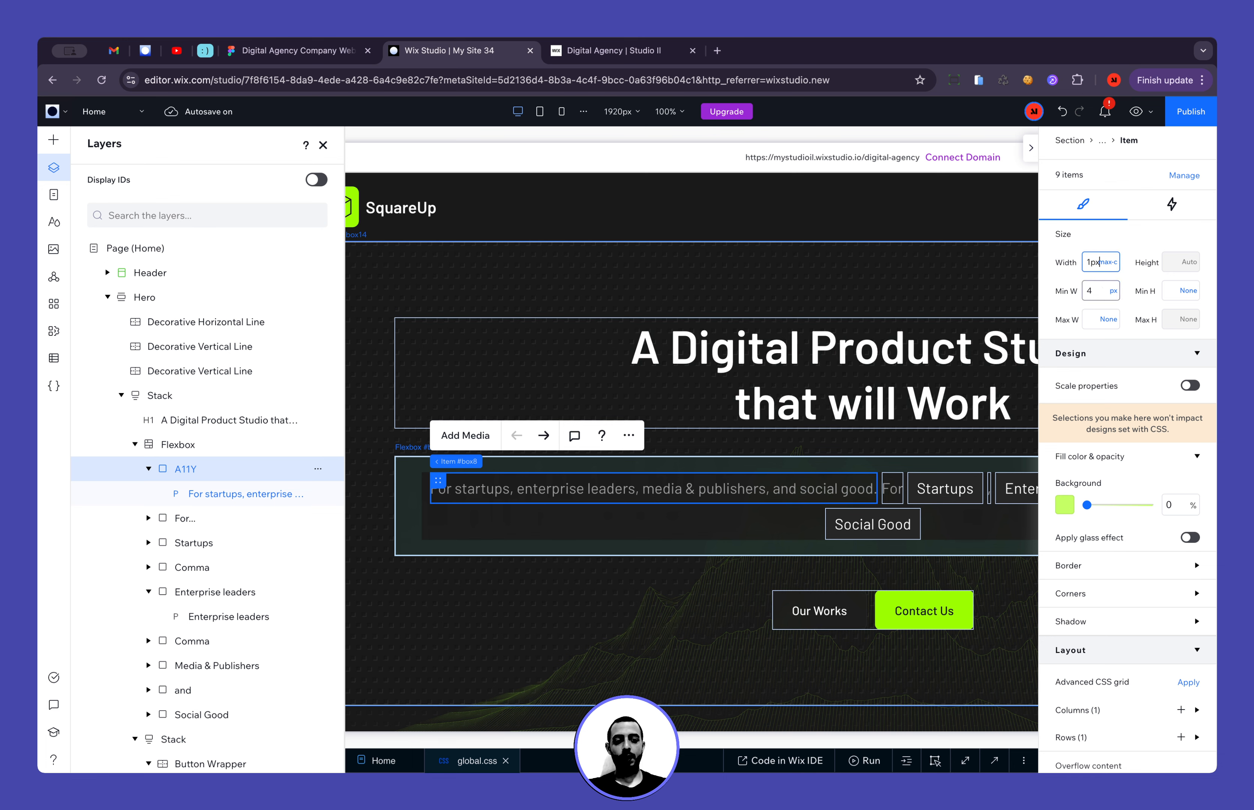
pyautogui.press('Return')
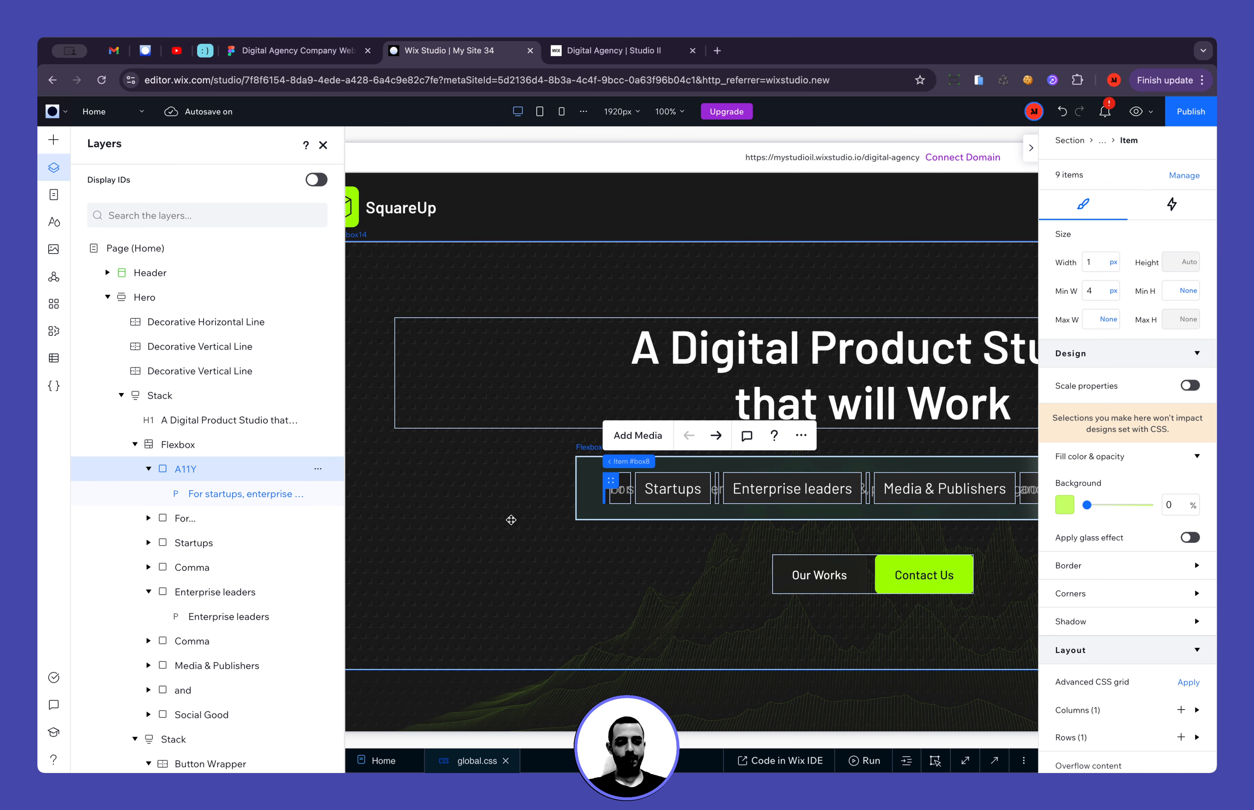
# Set the A11Y item's overflow content to Hide
pyautogui.scroll(-4, 1157, 610)
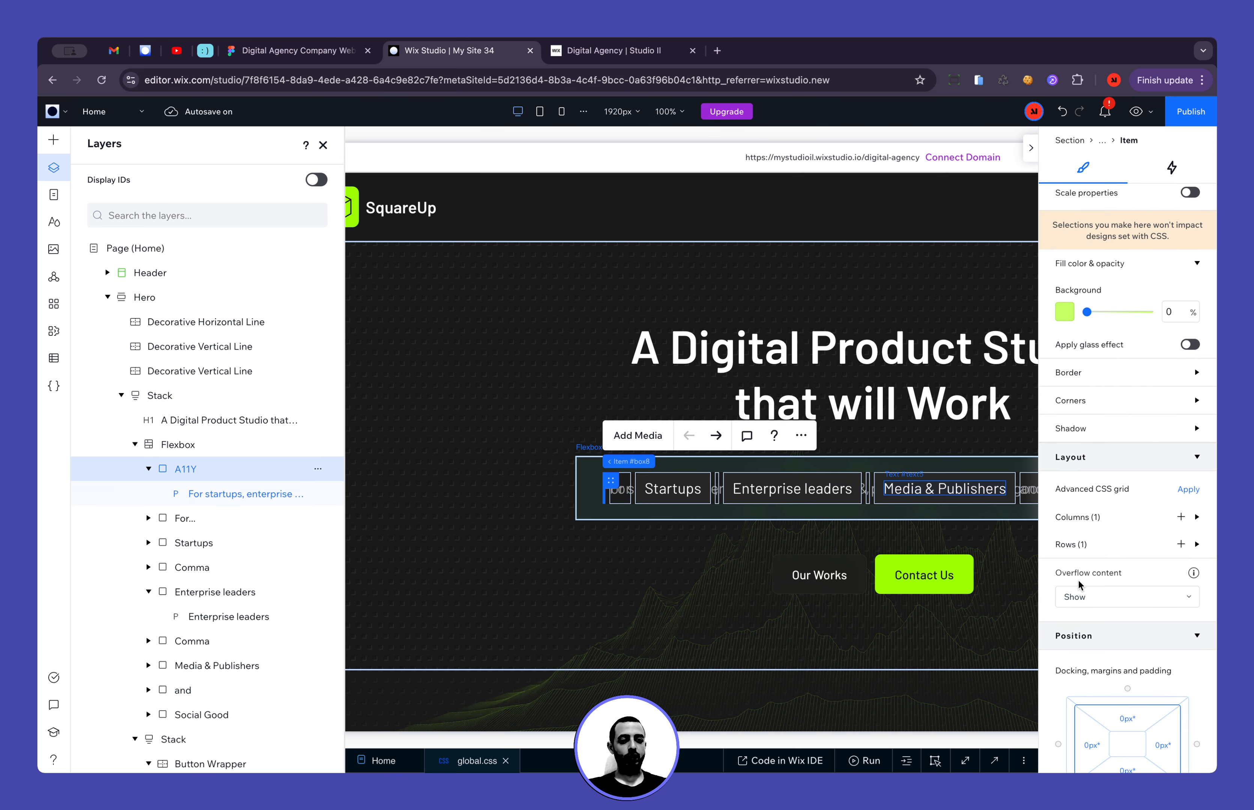
pyautogui.click(1110, 600)
pyautogui.click(1111, 623)
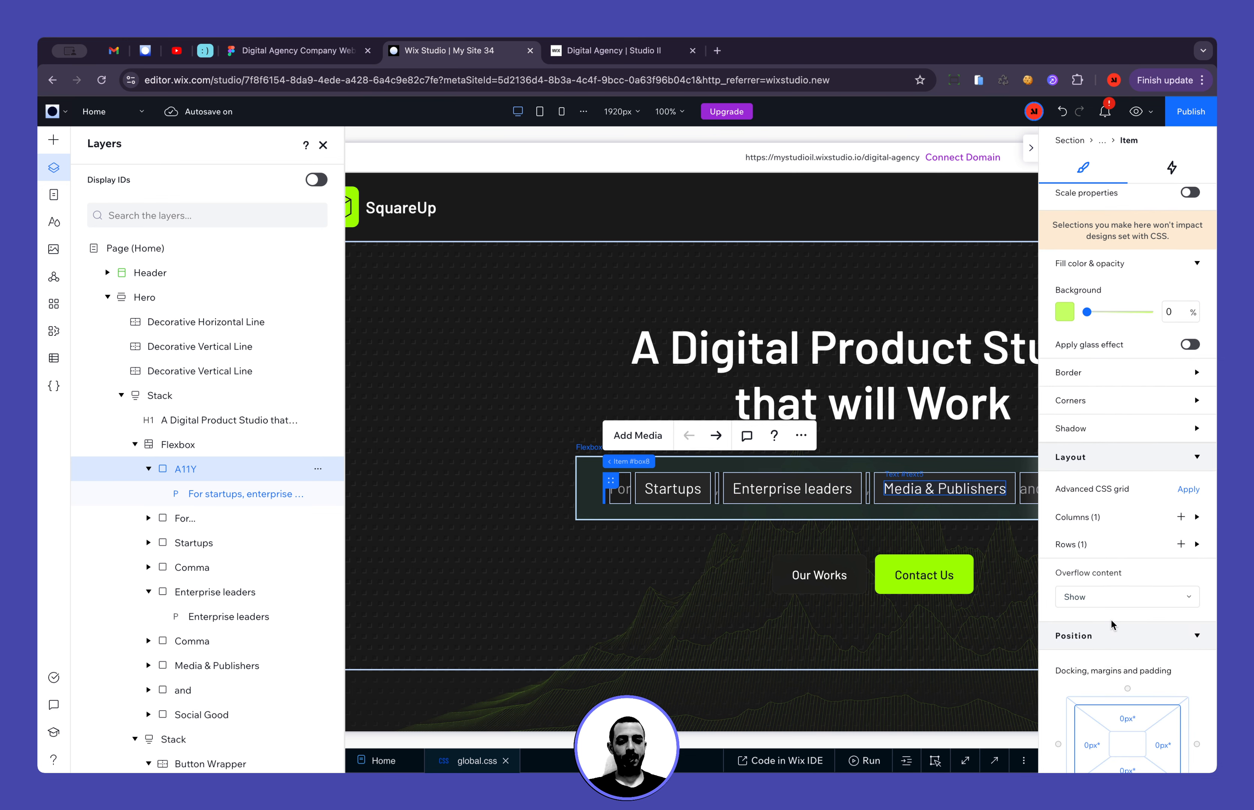
pyautogui.click(448, 523)
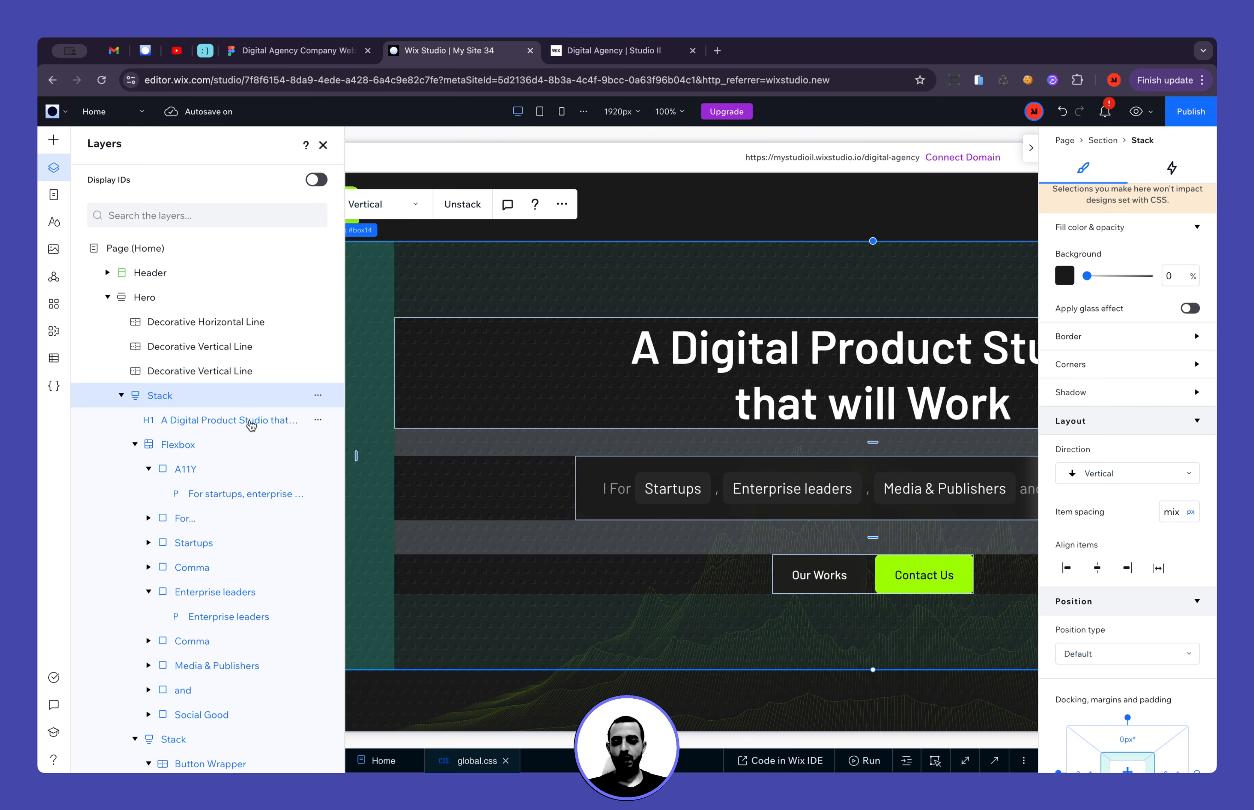
# Set the A11Y item's minimum width to None
pyautogui.click(206, 471)
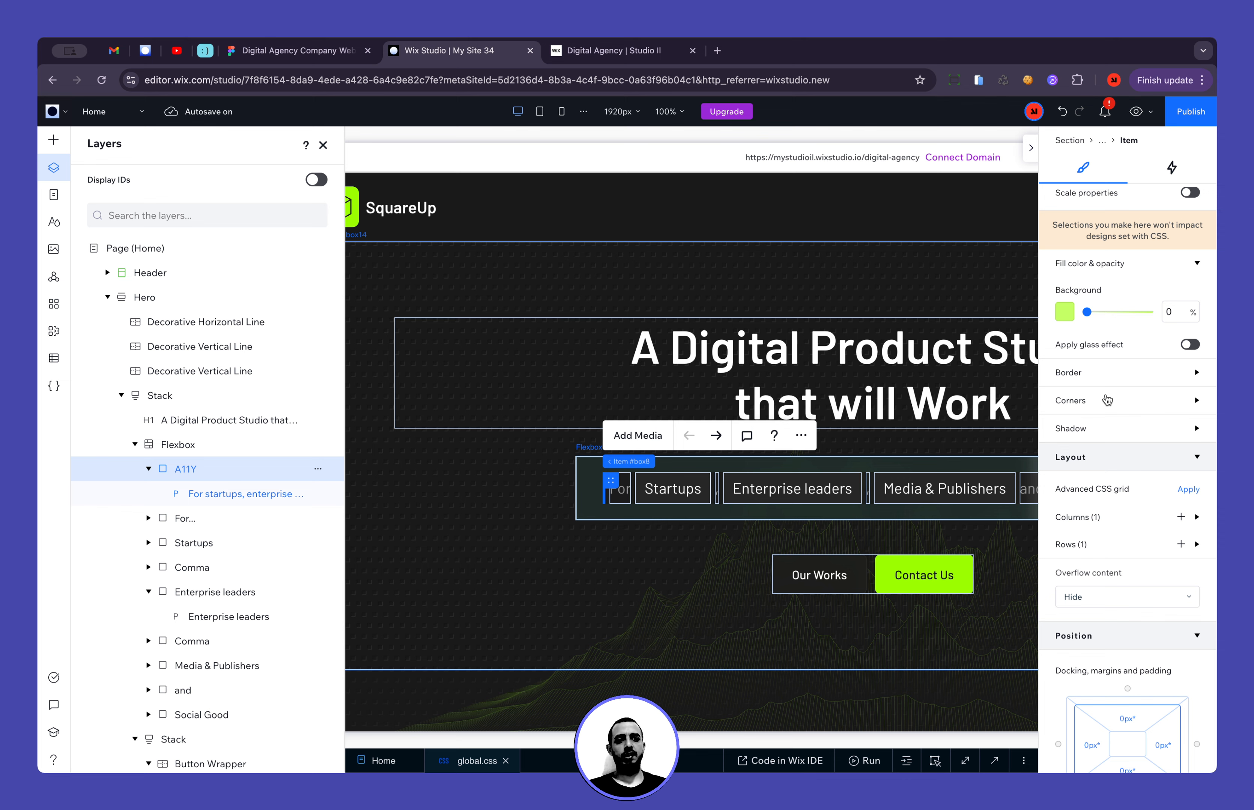
pyautogui.scroll(4, 1159, 325)
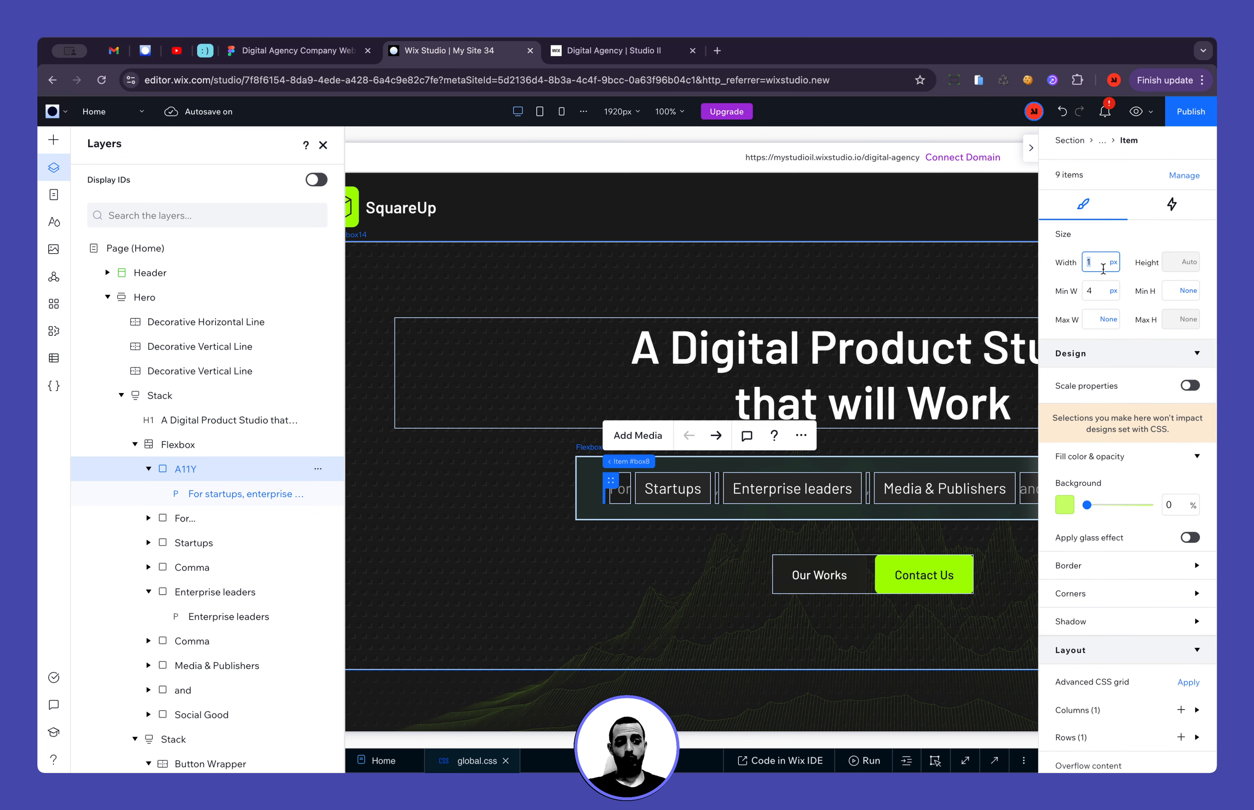
pyautogui.click(1113, 299)
pyautogui.click(1125, 393)
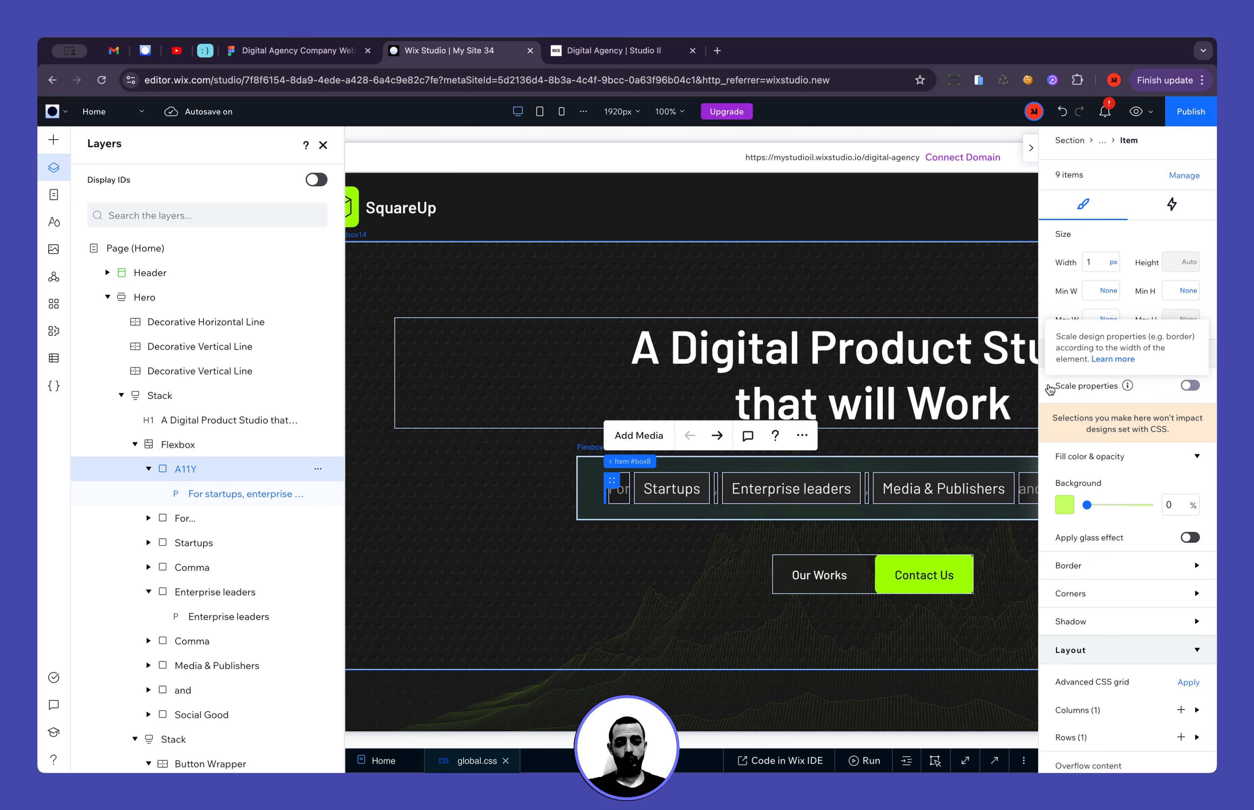
# Set the width of the full-sentence text inside the A11Y item to 100%
pyautogui.click(208, 493)
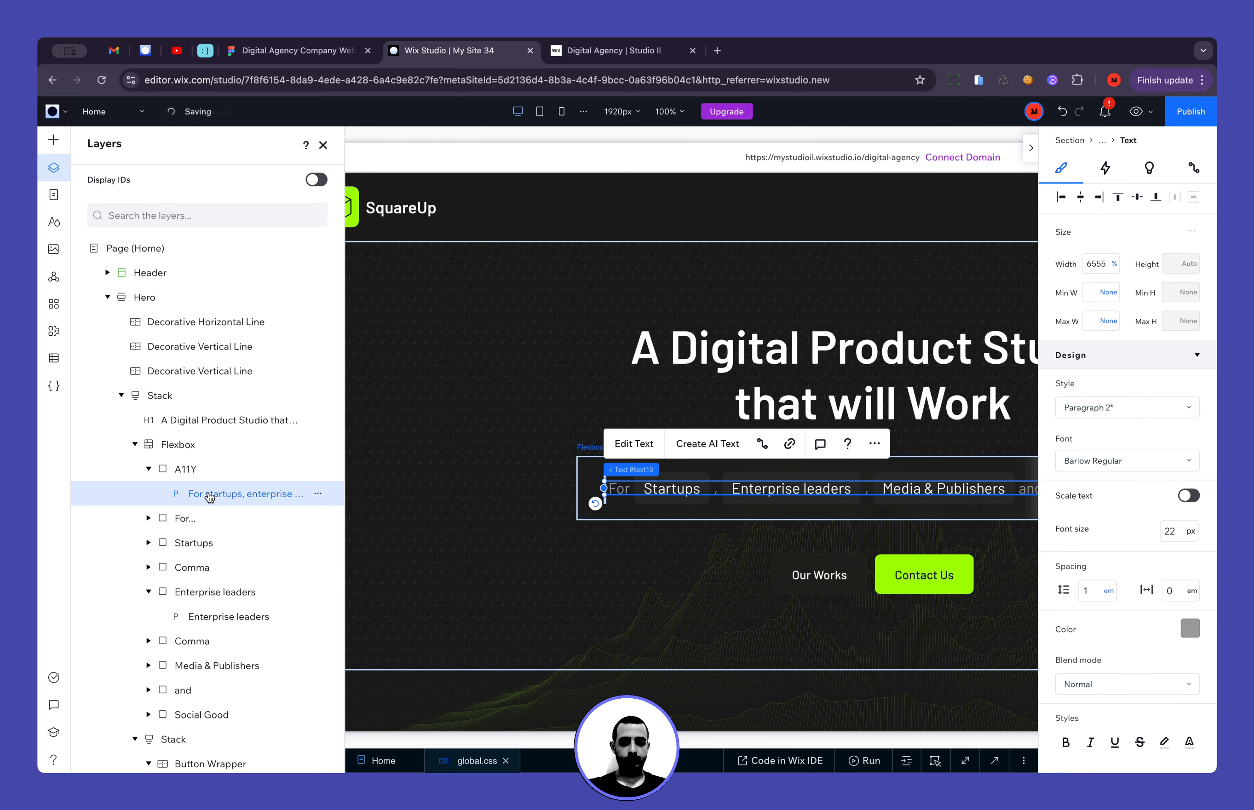
pyautogui.click(219, 469)
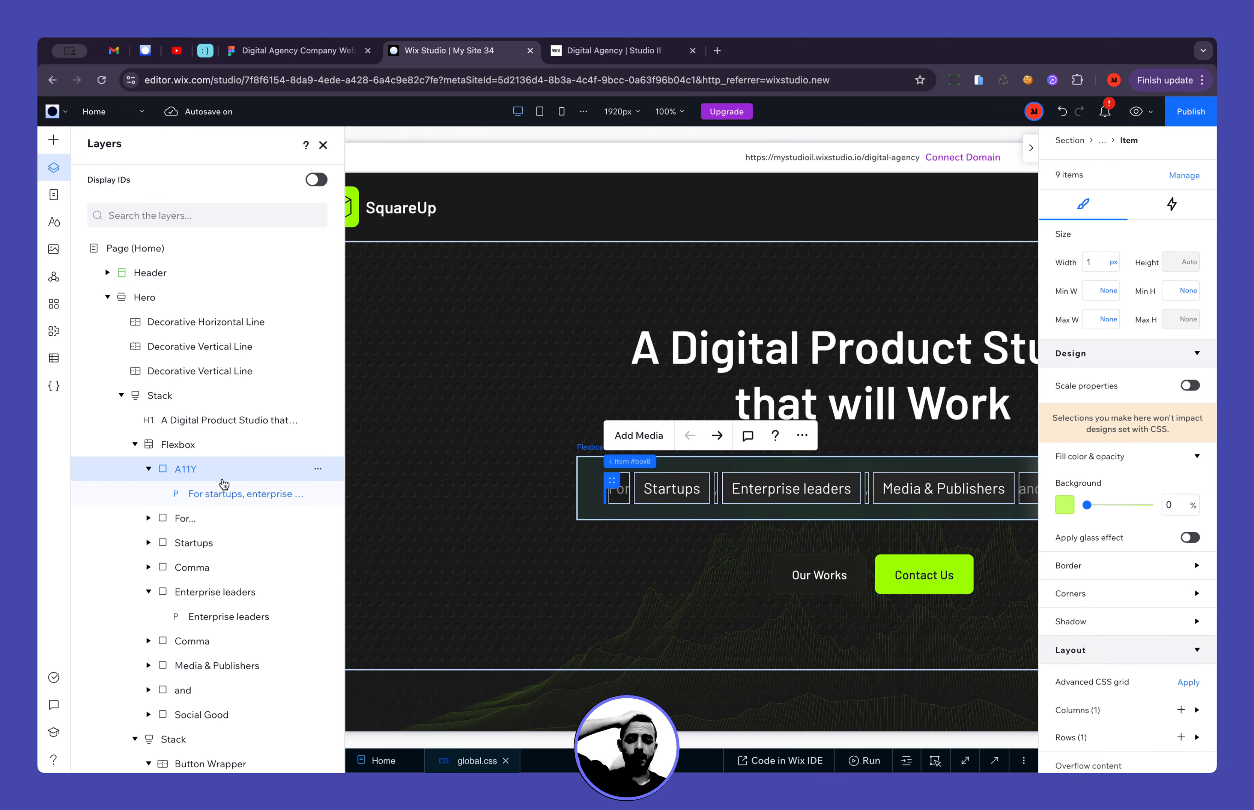
pyautogui.click(218, 494)
pyautogui.scroll(-8, 1138, 586)
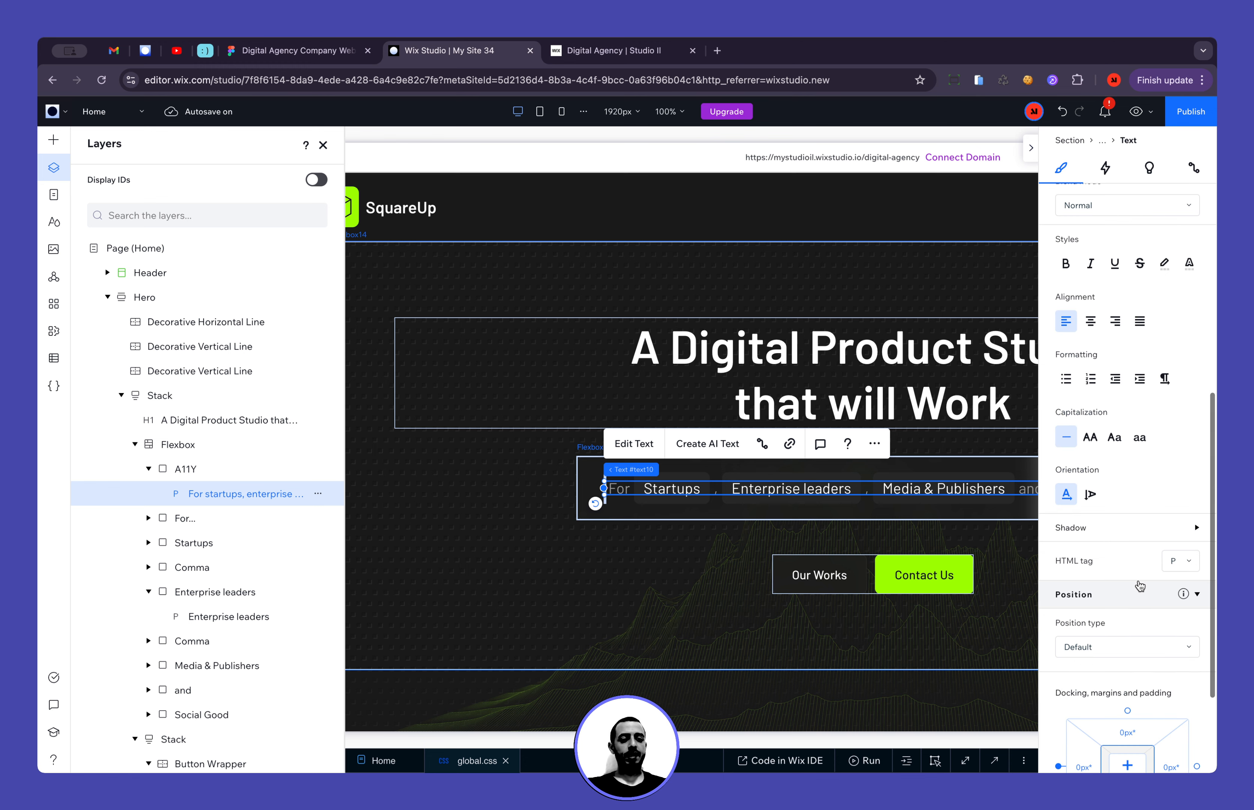
pyautogui.scroll(8, 1138, 586)
pyautogui.click(1095, 263)
pyautogui.hotkey('ctrl', 'a')
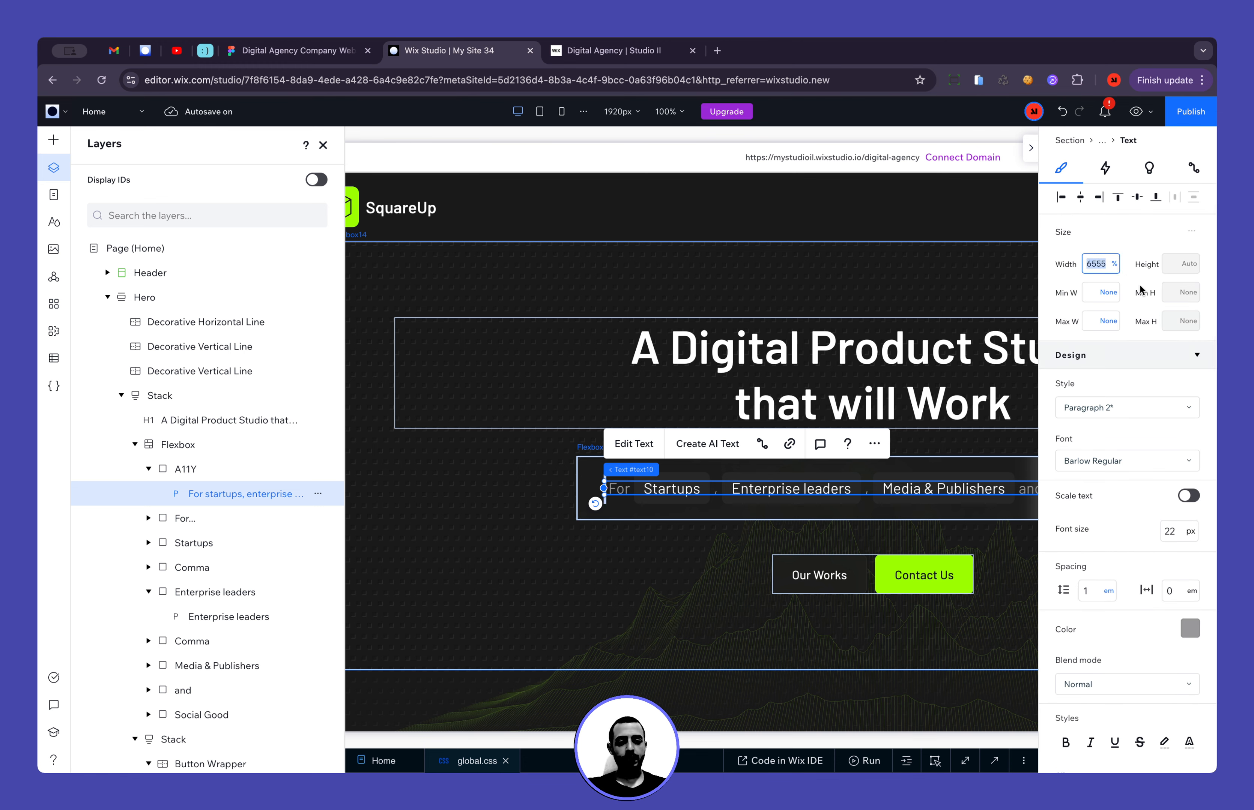
pyautogui.write('100')
pyautogui.press('Return')
# Set the width of the full-sentence text inside the A11Y item to 1 px, using pixels as the unit
pyautogui.scroll(-4, 1152, 523)
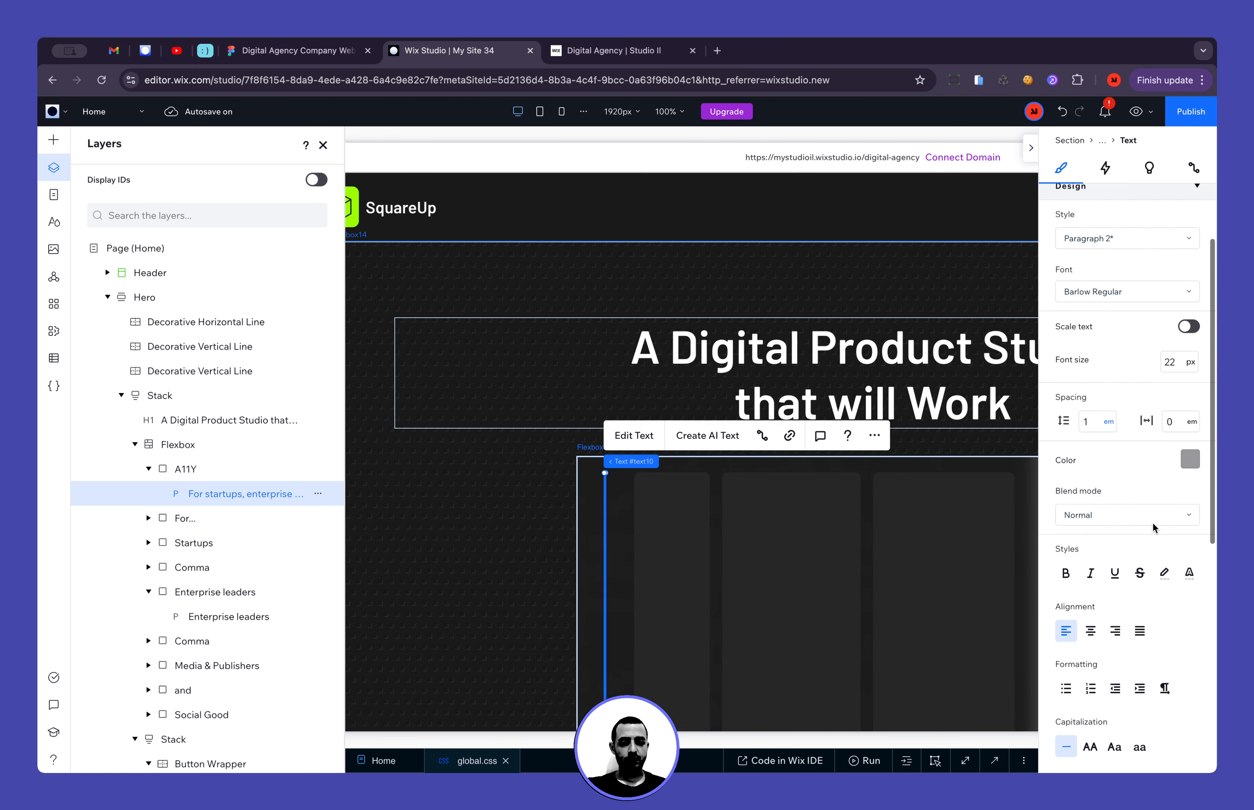
pyautogui.scroll(-8, 1152, 523)
pyautogui.scroll(10, 1152, 524)
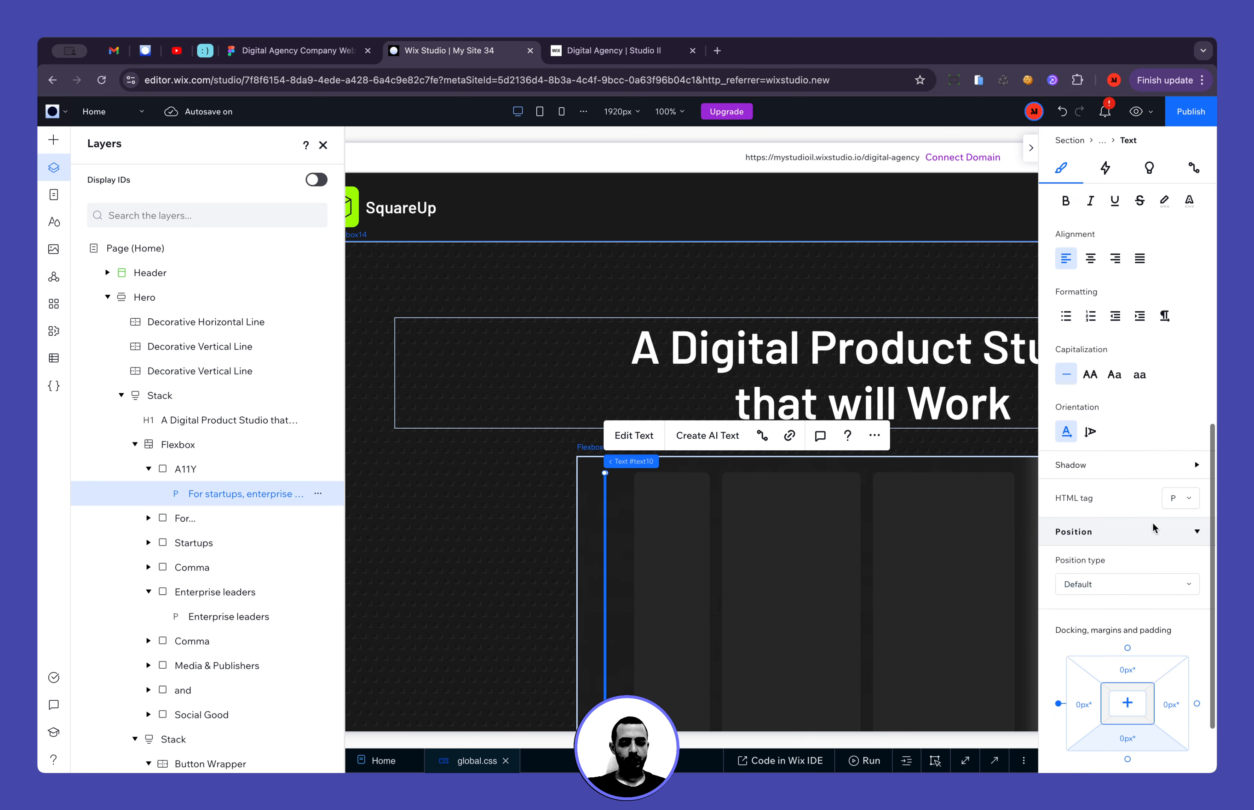
pyautogui.click(1116, 265)
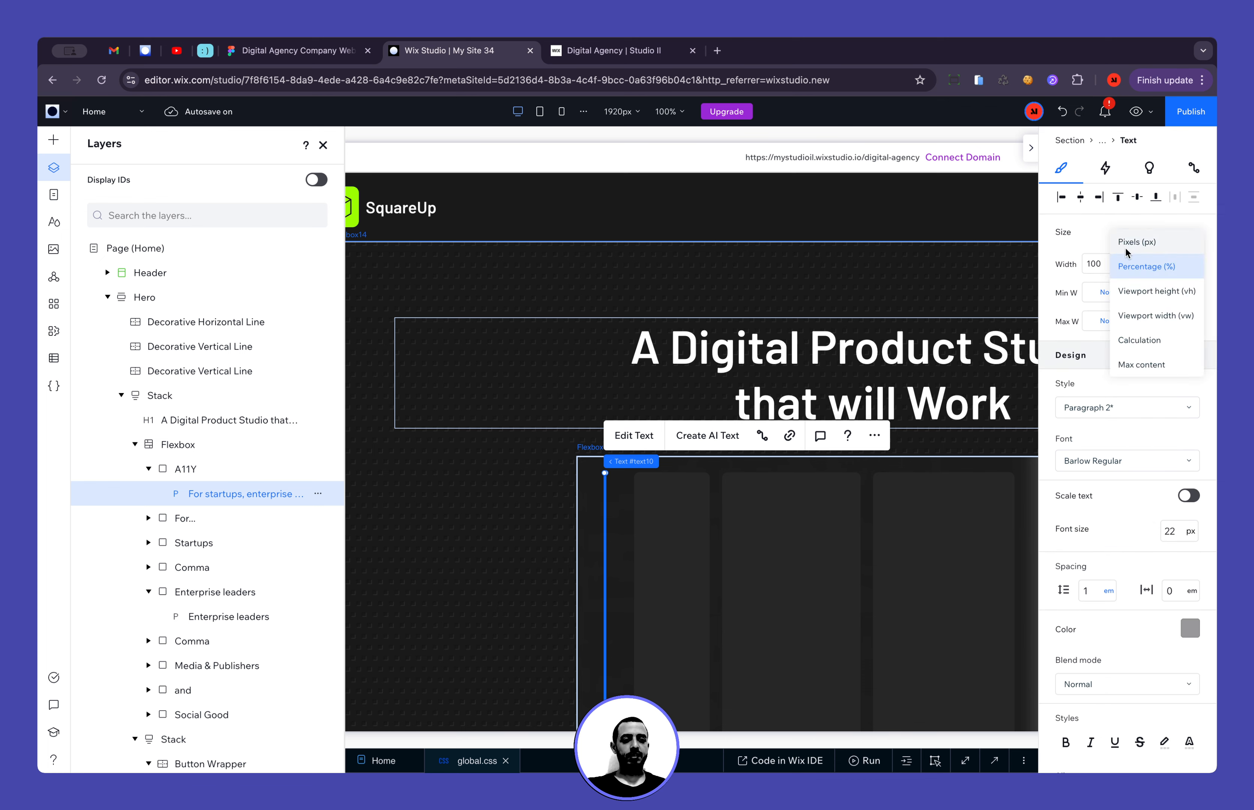
pyautogui.click(1127, 250)
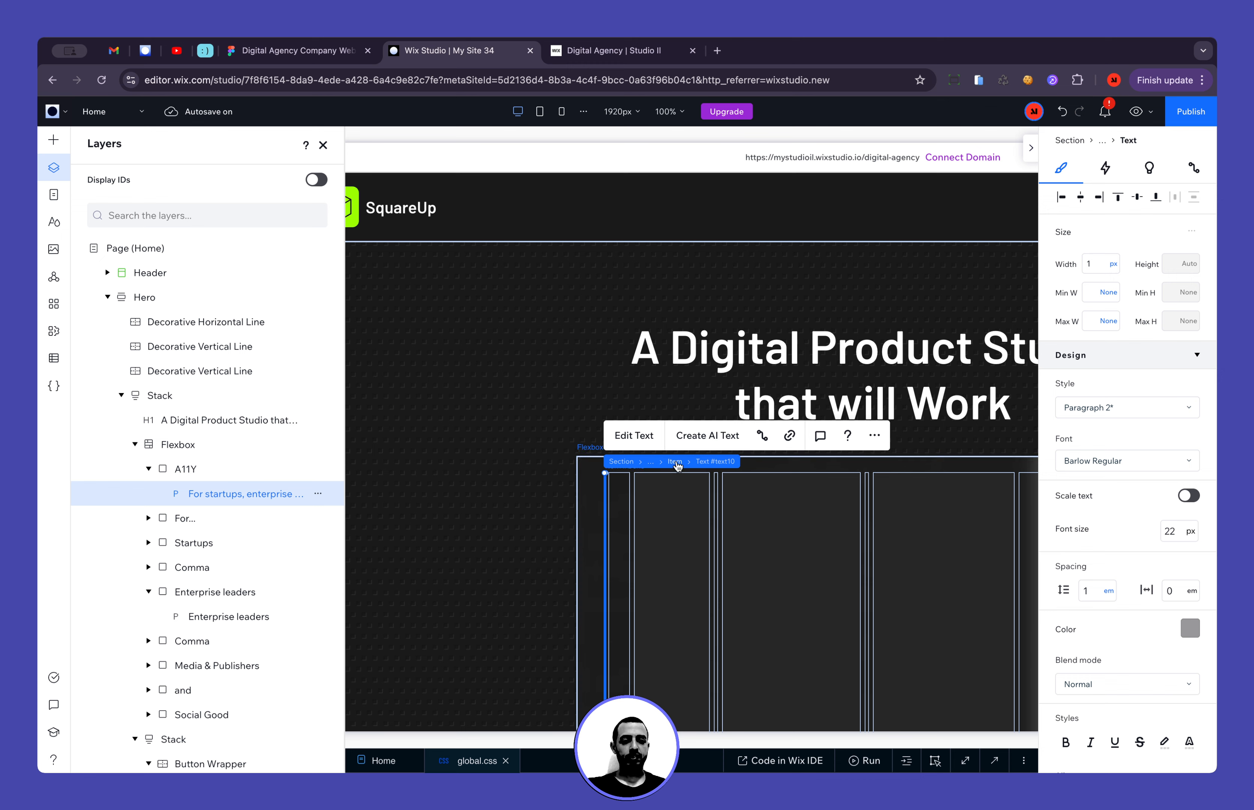
# Set the height of the A11Y item's single grid row to 1 px
pyautogui.click(677, 463)
pyautogui.scroll(-5, 1096, 578)
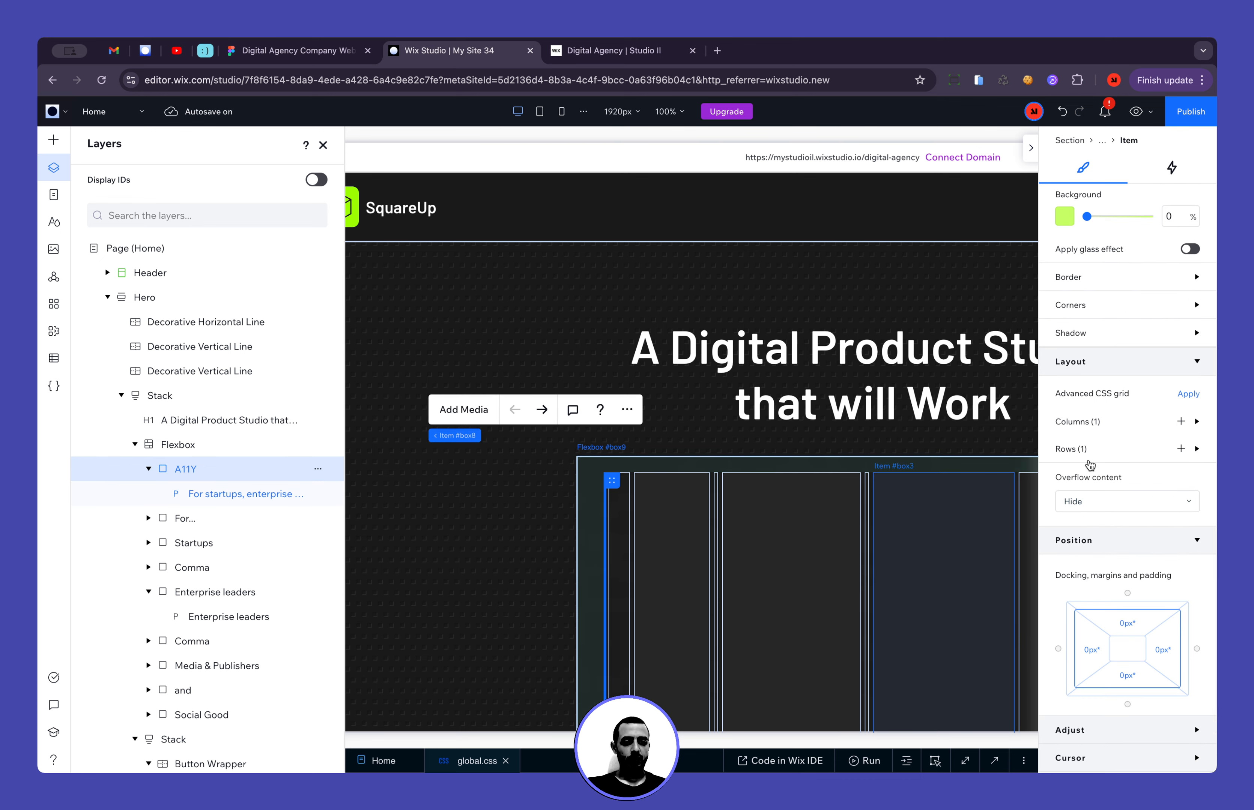
pyautogui.click(1086, 452)
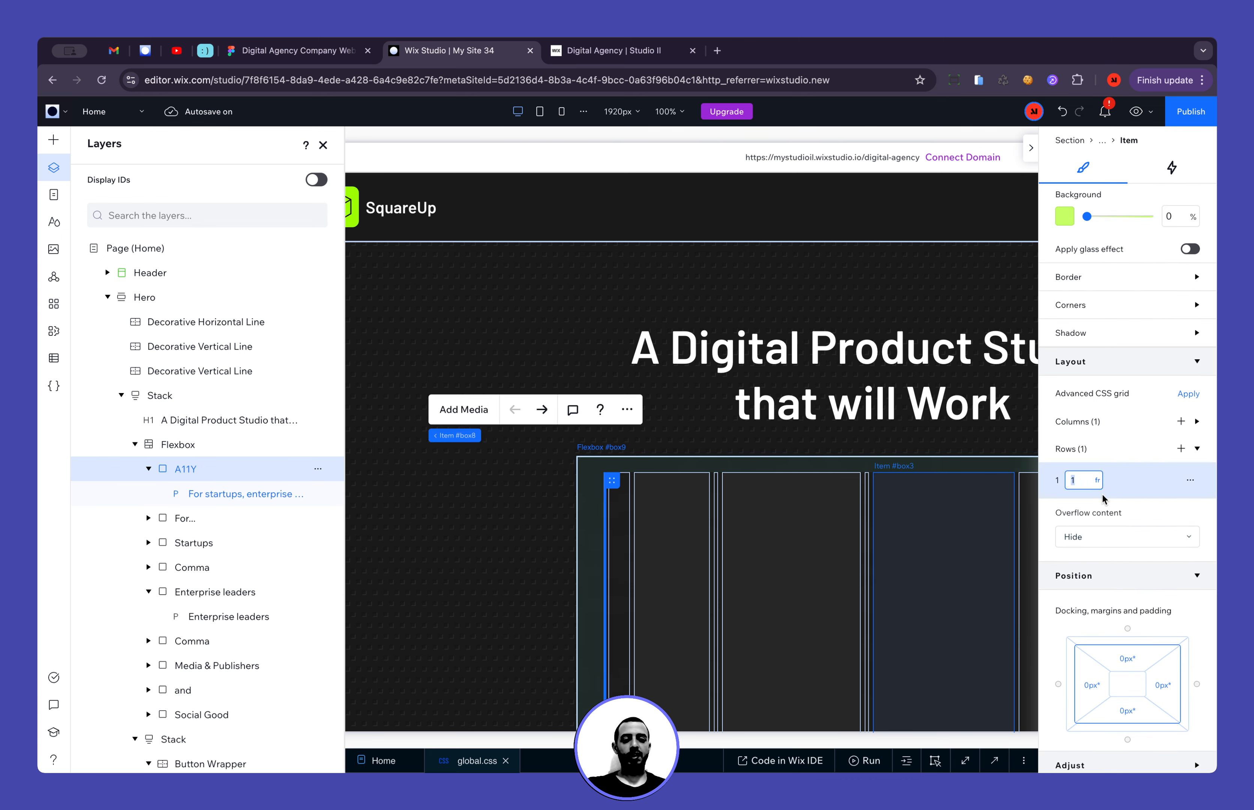
pyautogui.write('1px')
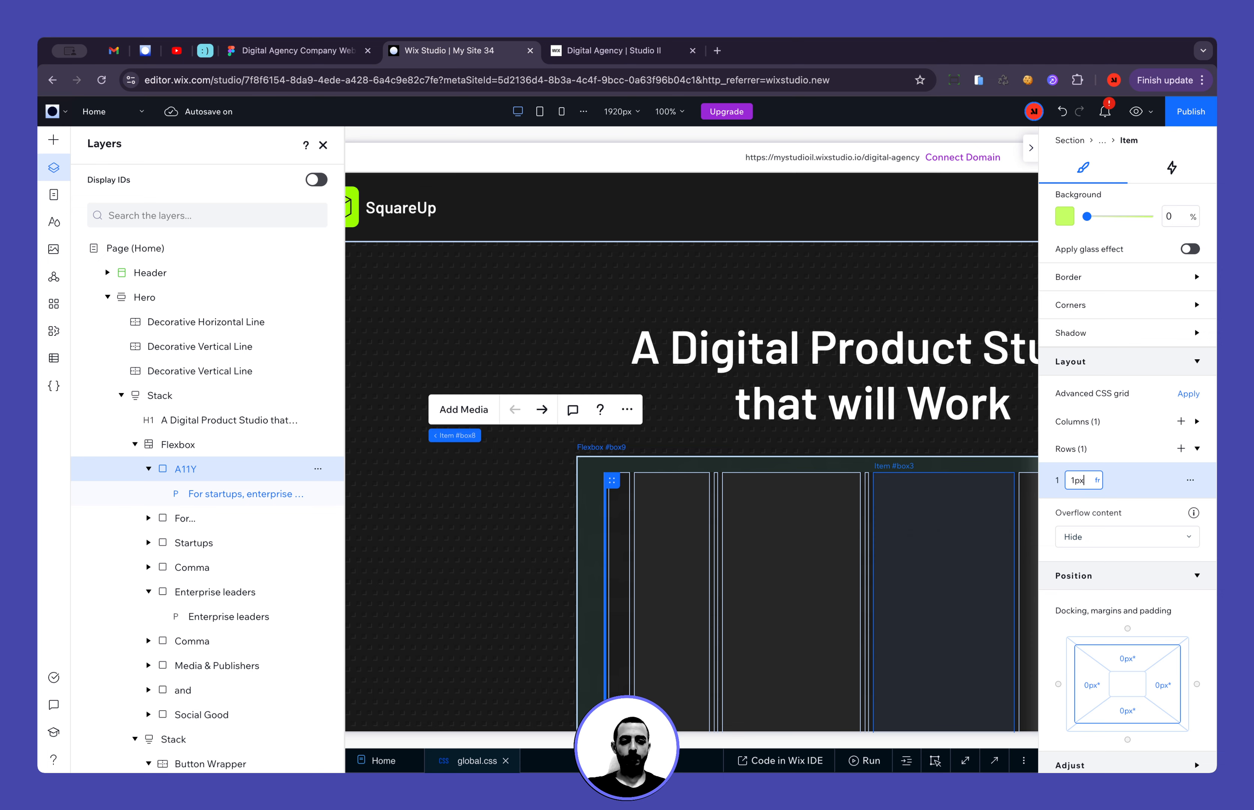
pyautogui.press('Return')
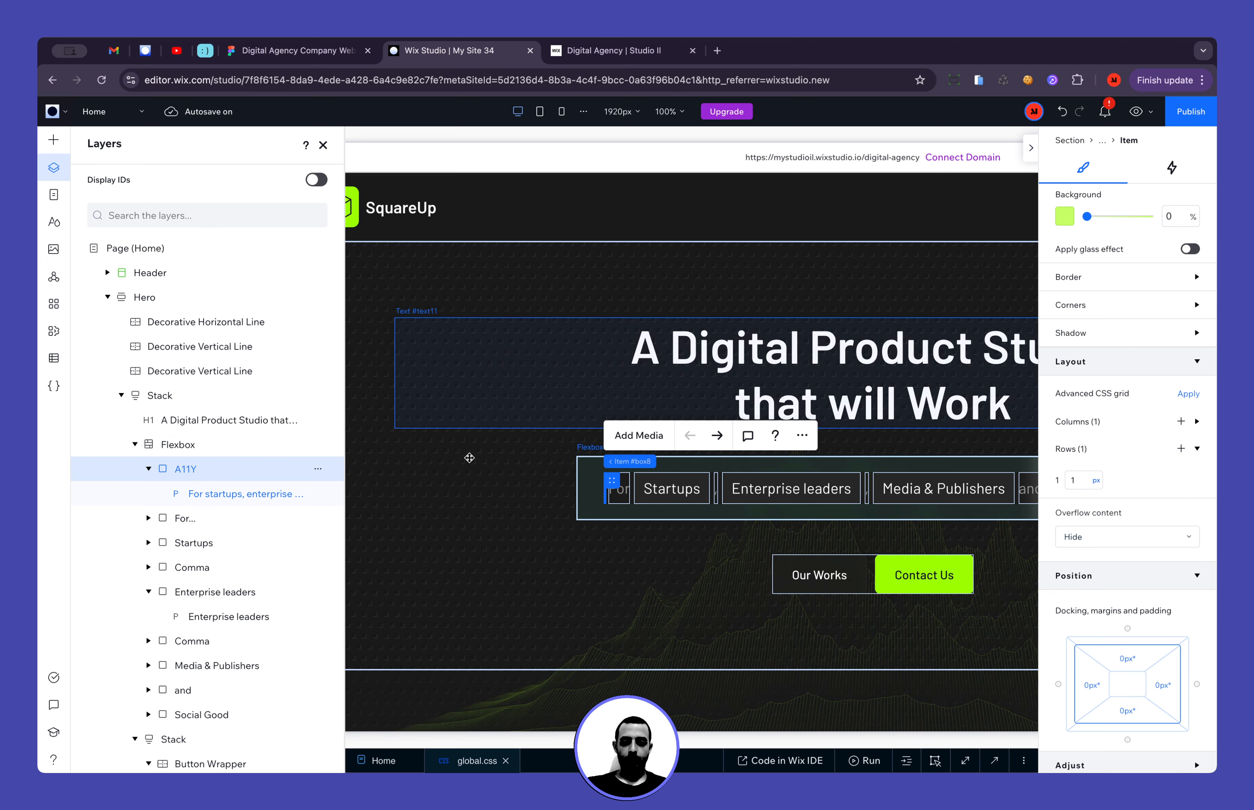
pyautogui.click(469, 498)
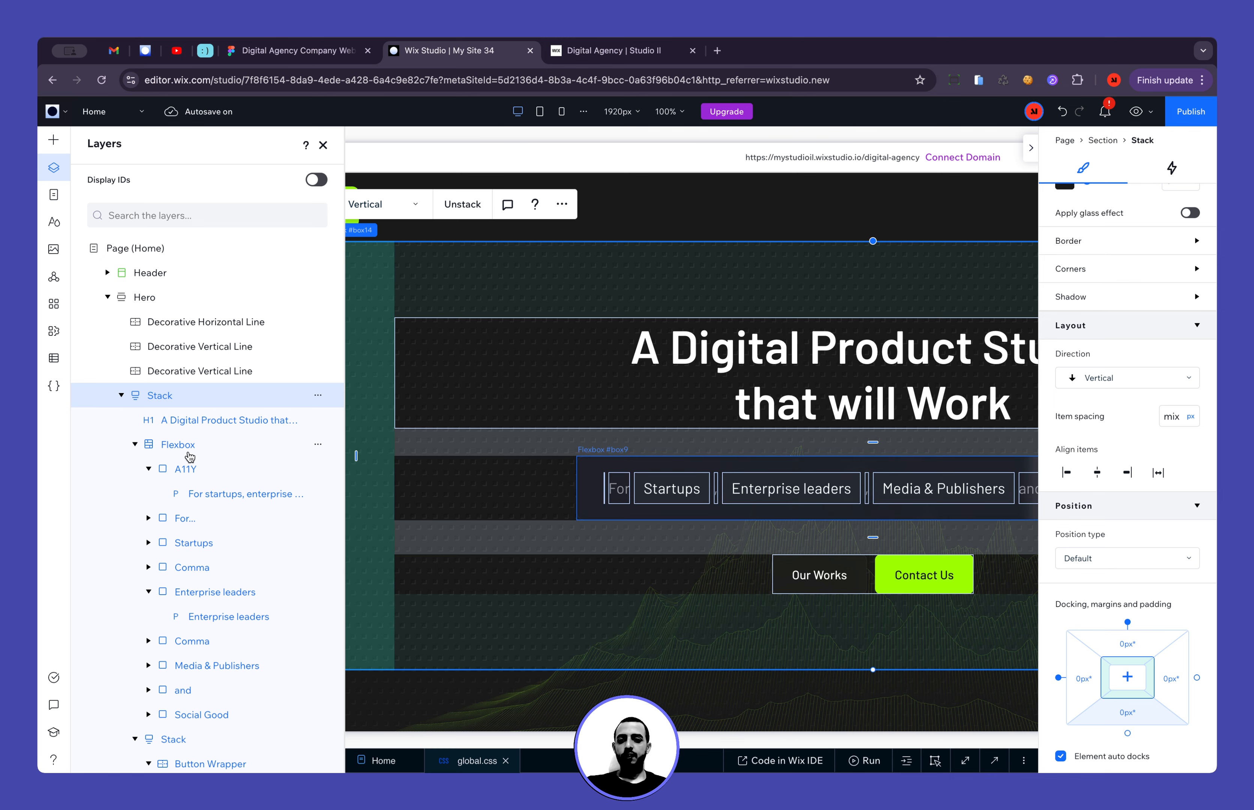
pyautogui.click(201, 469)
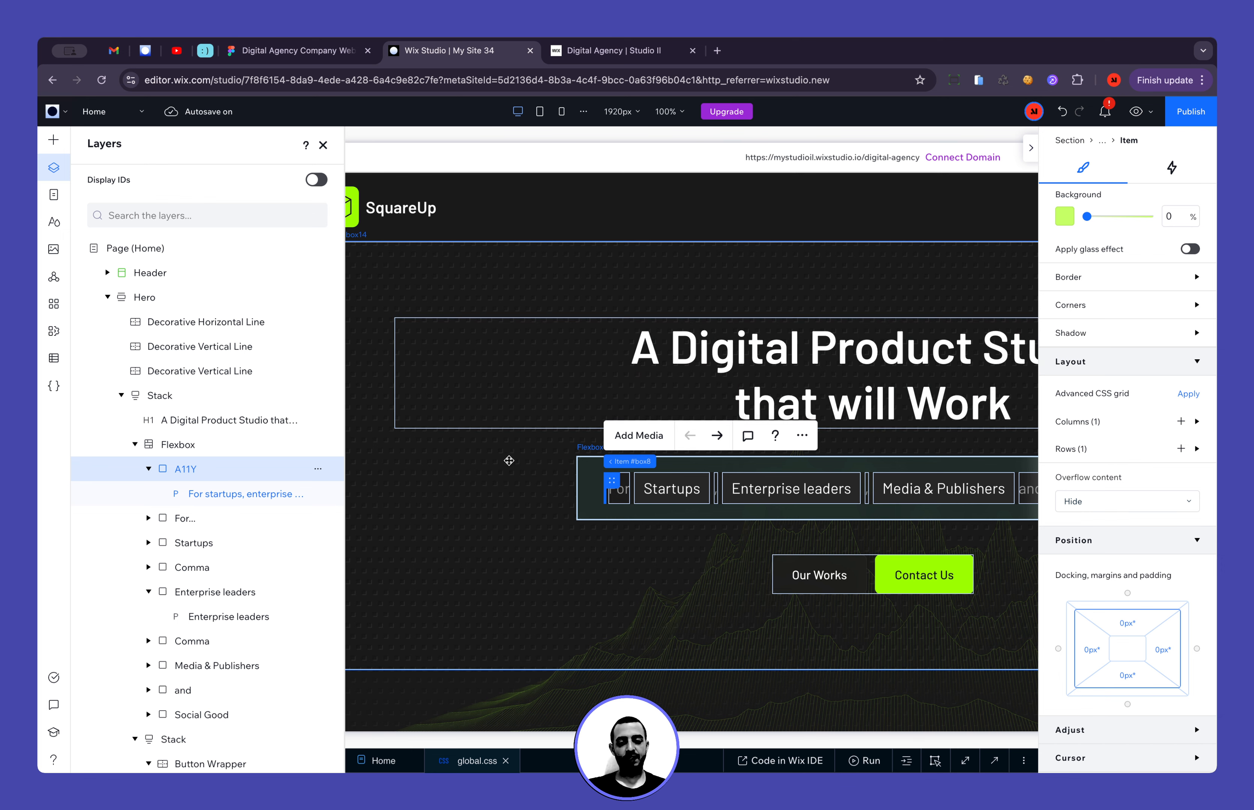
pyautogui.click(213, 497)
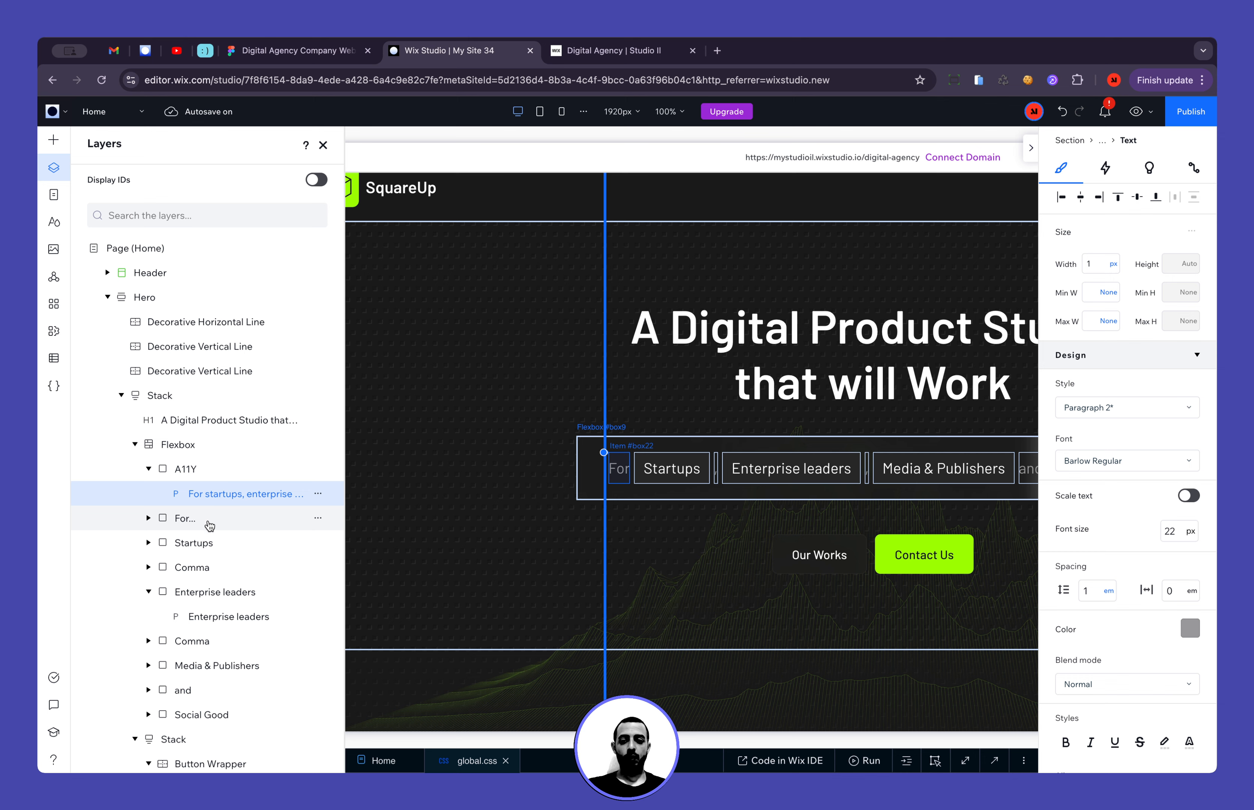
# Add the accessibility attribute aria-hidden with the value true to the "For..." item in the hero flexbox
pyautogui.click(251, 527)
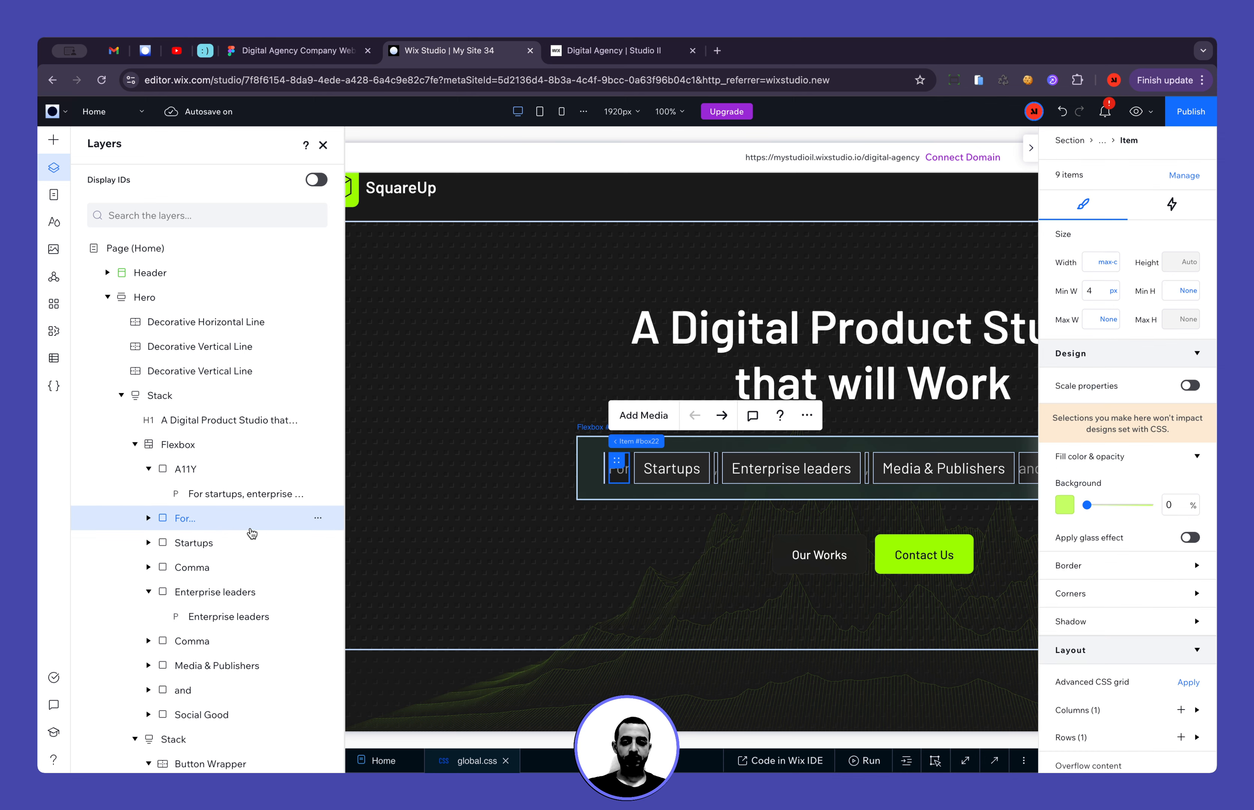
pyautogui.click(318, 518)
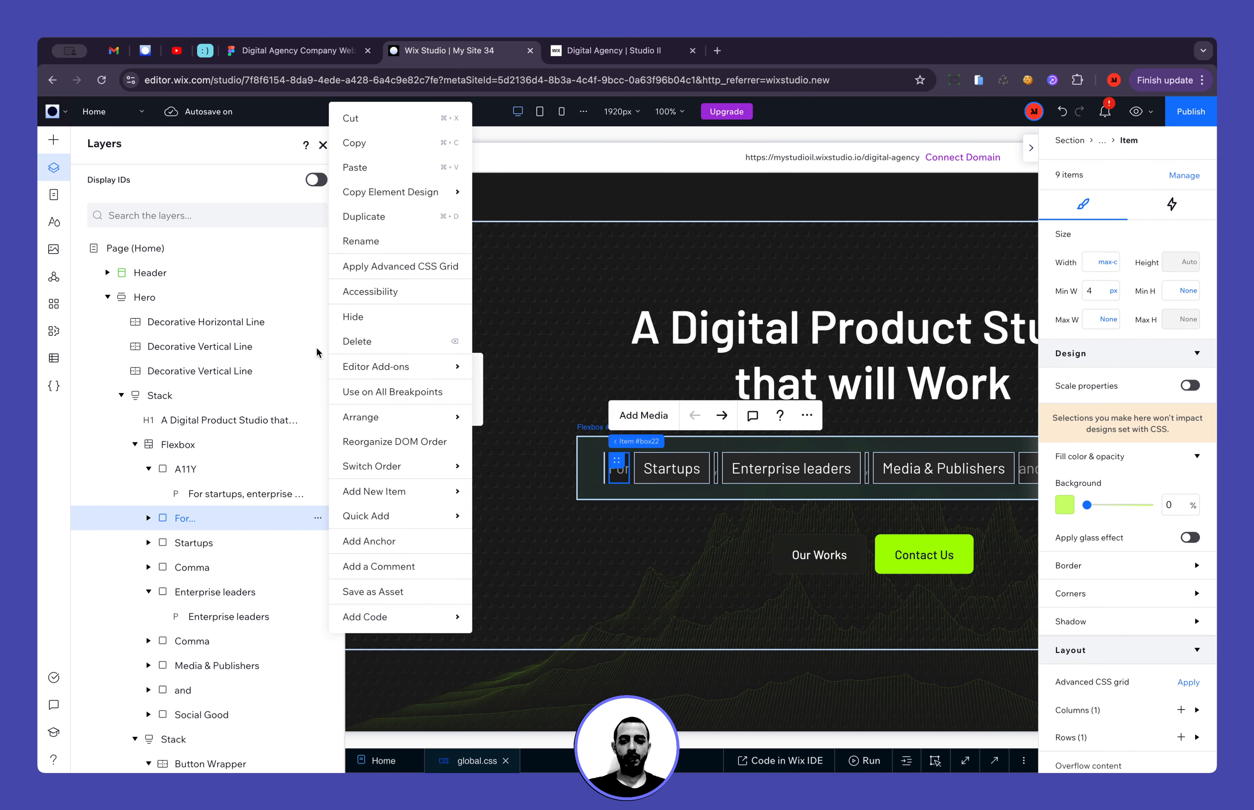
pyautogui.click(384, 299)
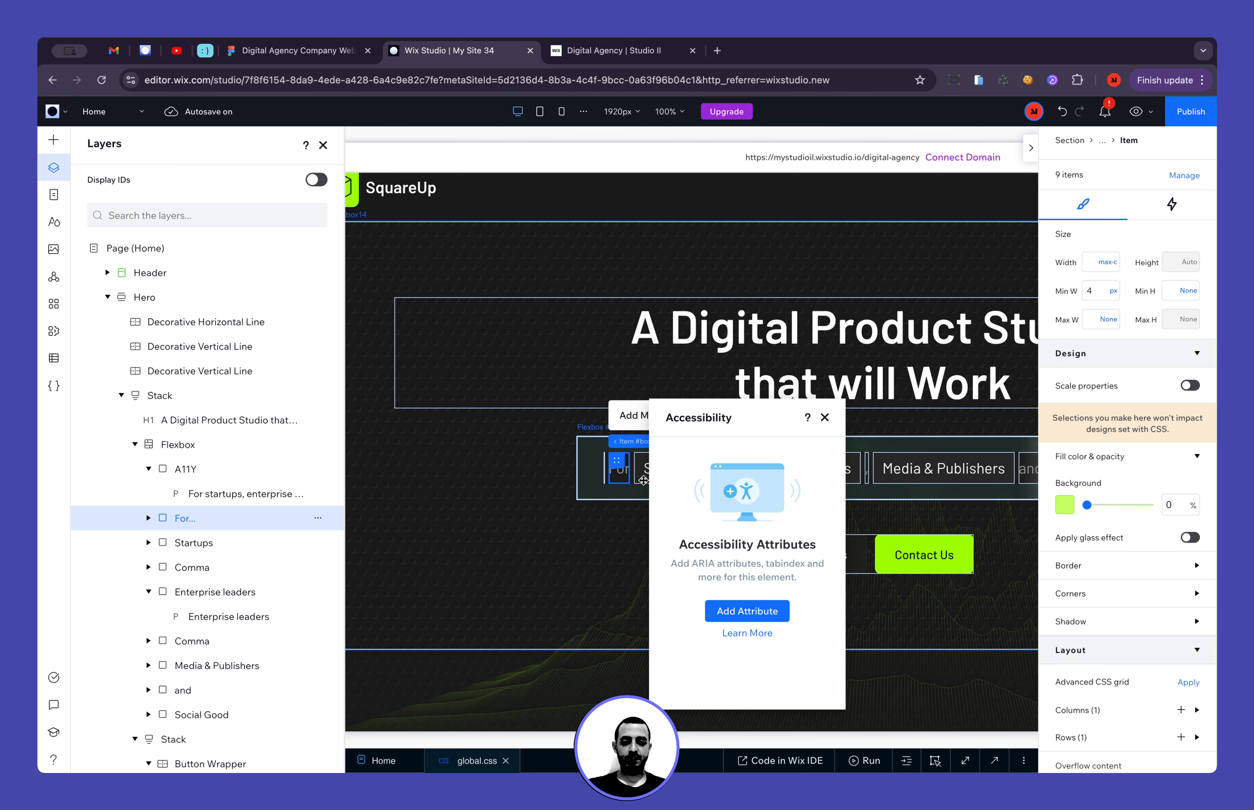
pyautogui.click(755, 609)
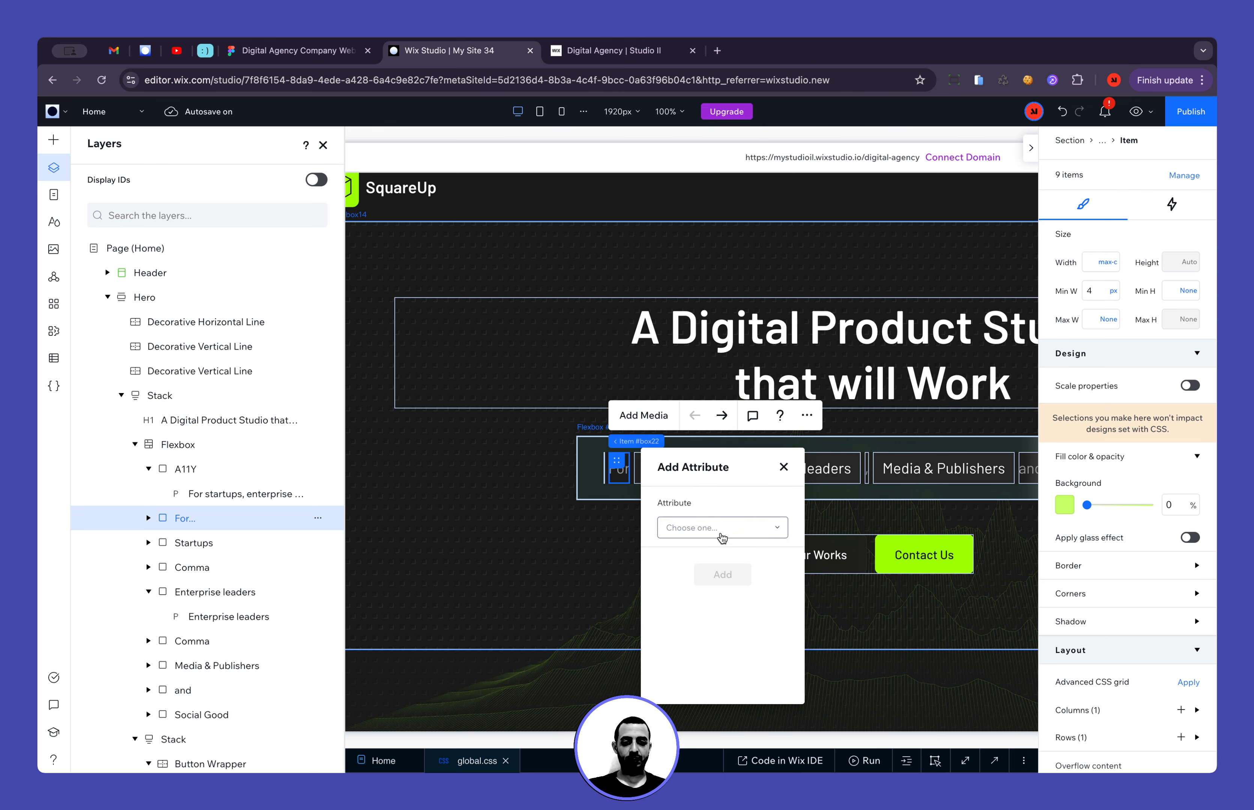
pyautogui.click(722, 528)
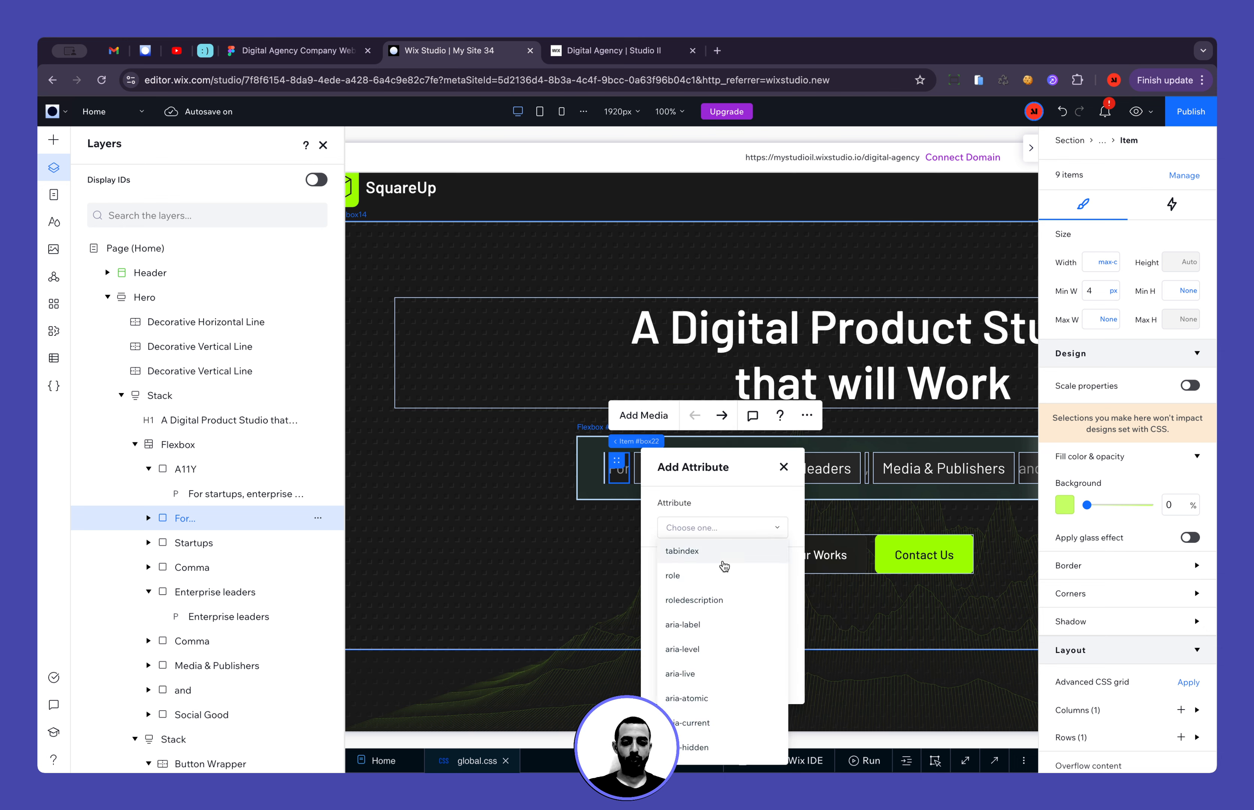
pyautogui.click(731, 750)
pyautogui.click(727, 589)
pyautogui.click(725, 615)
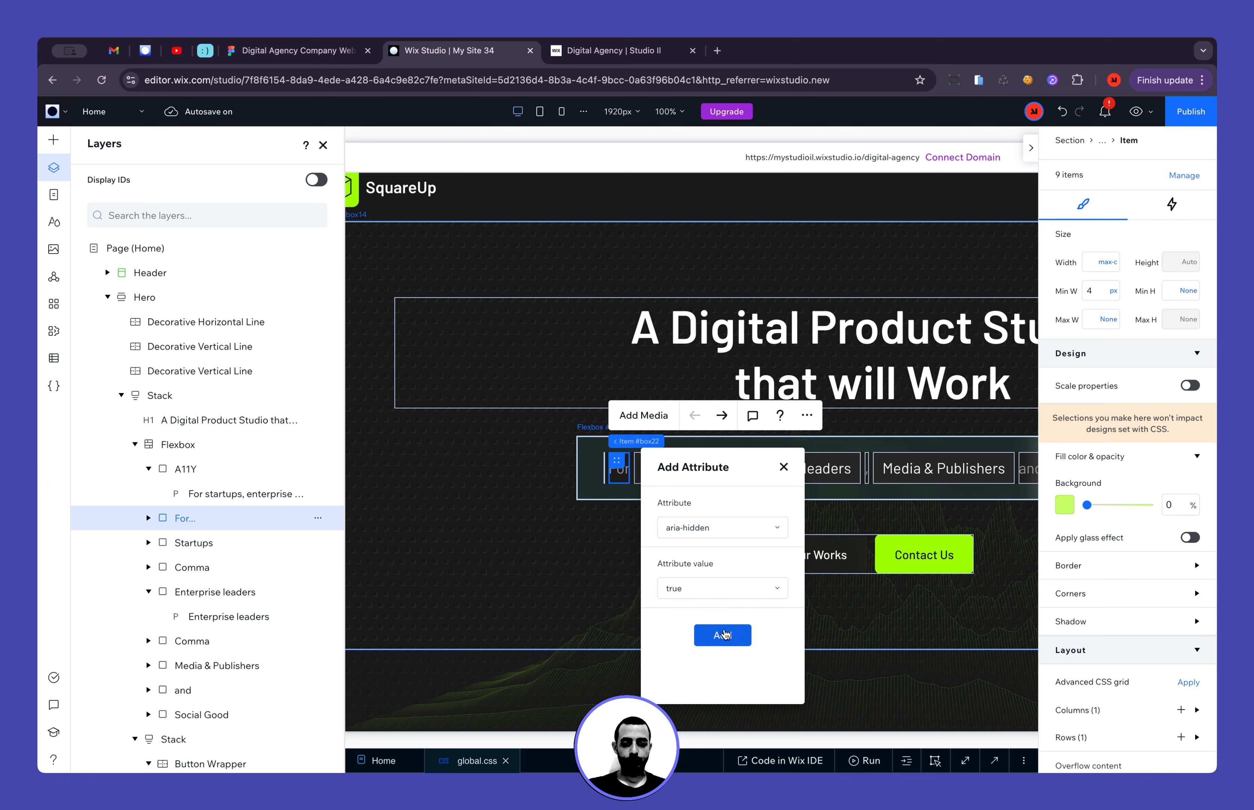
pyautogui.click(722, 636)
# Add the accessibility attribute aria-hidden with the value true to the Startups item
pyautogui.click(258, 547)
pyautogui.click(317, 543)
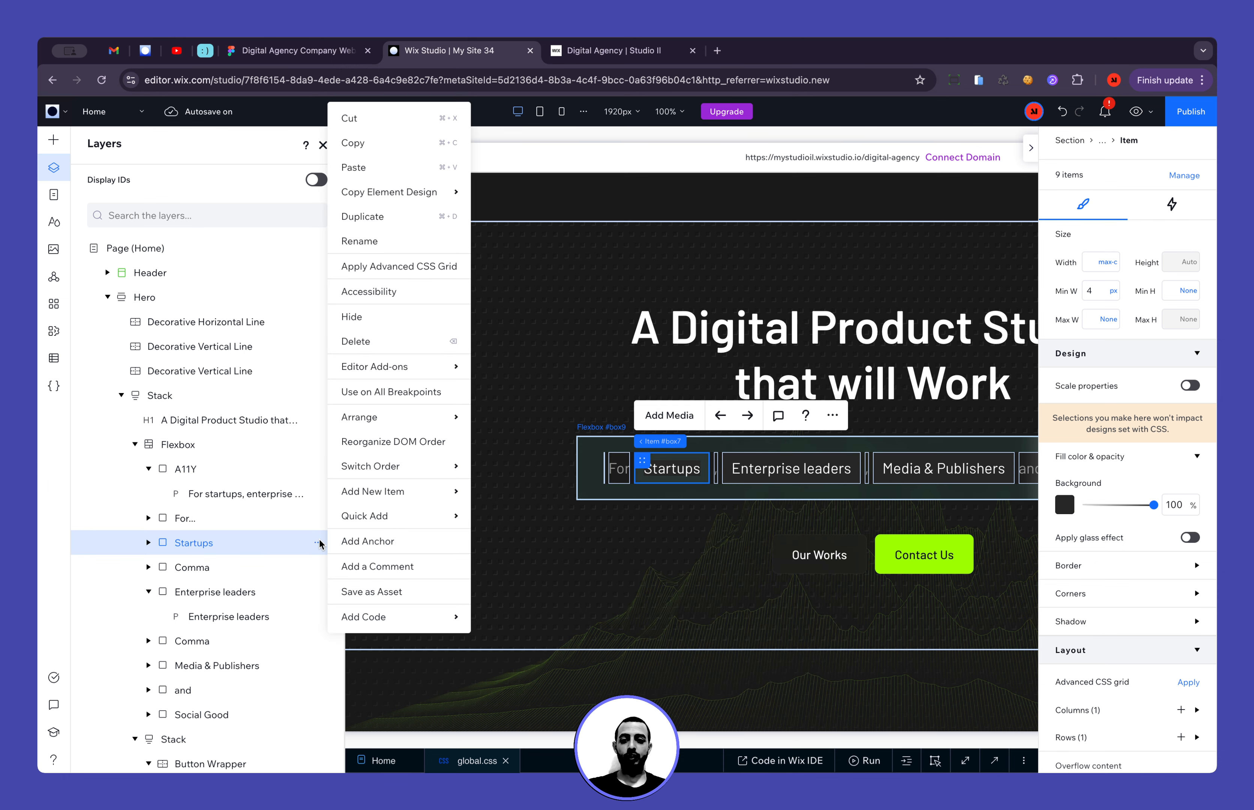
pyautogui.click(431, 289)
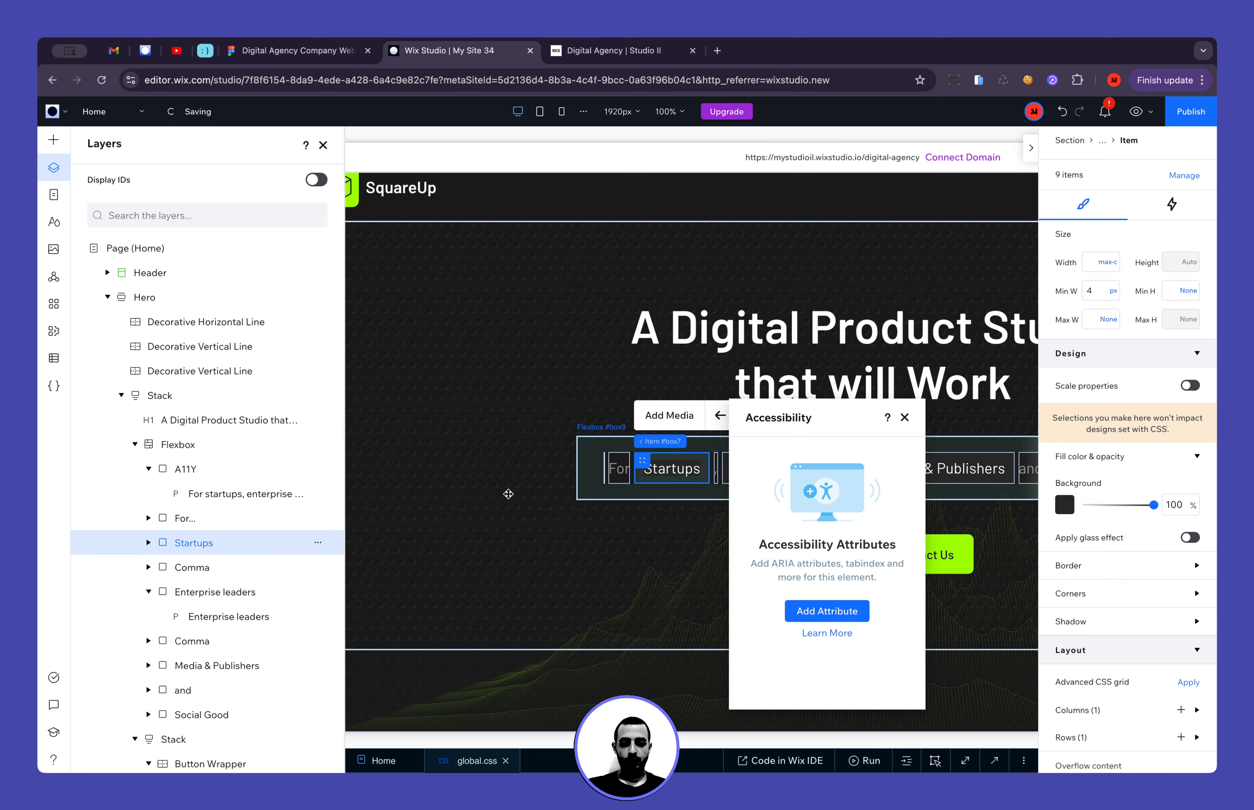
pyautogui.click(852, 612)
pyautogui.click(780, 527)
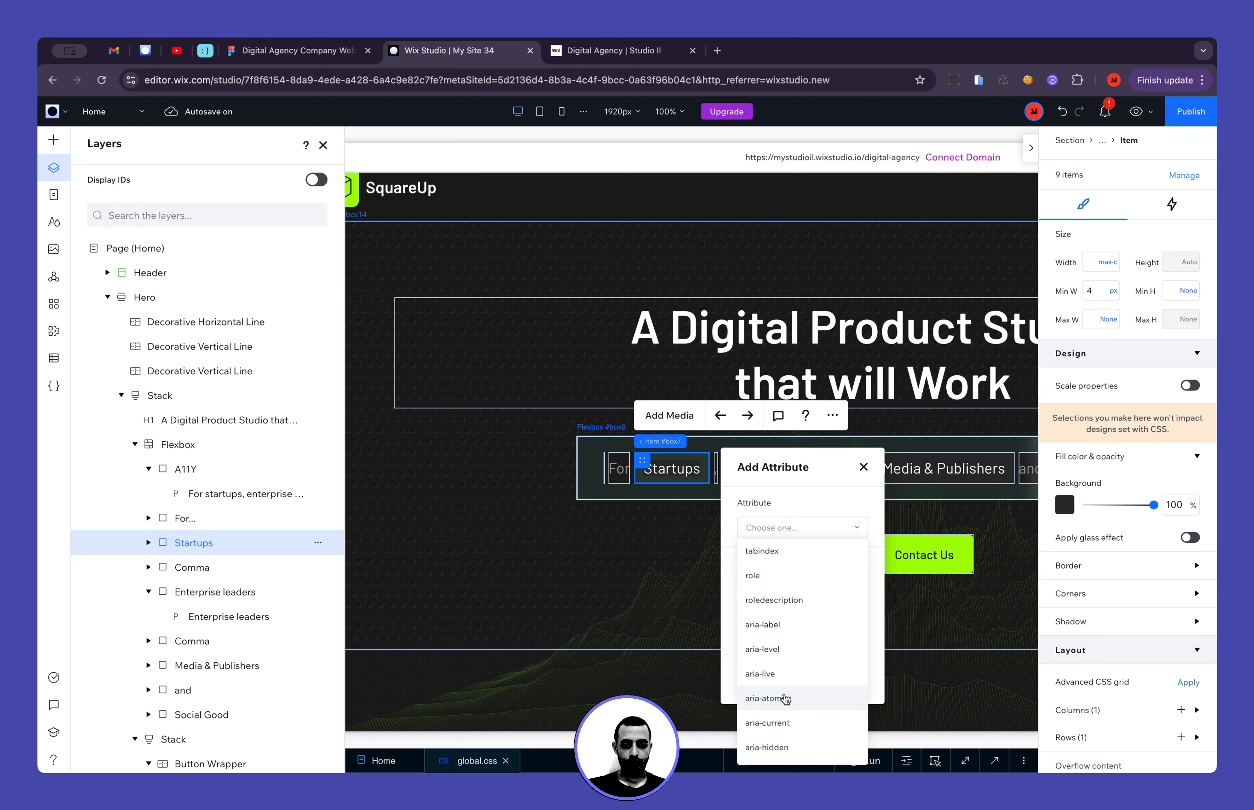
pyautogui.click(790, 747)
pyautogui.click(793, 588)
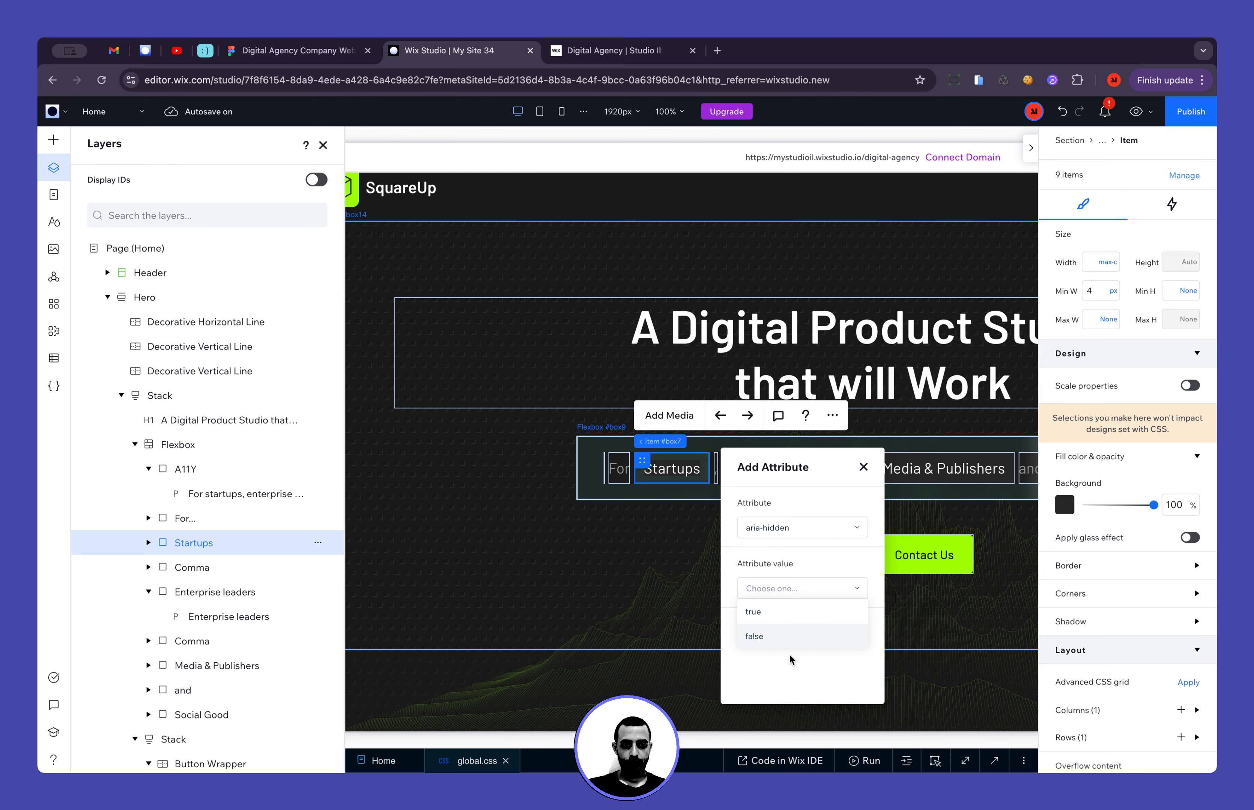
pyautogui.click(789, 617)
pyautogui.click(802, 635)
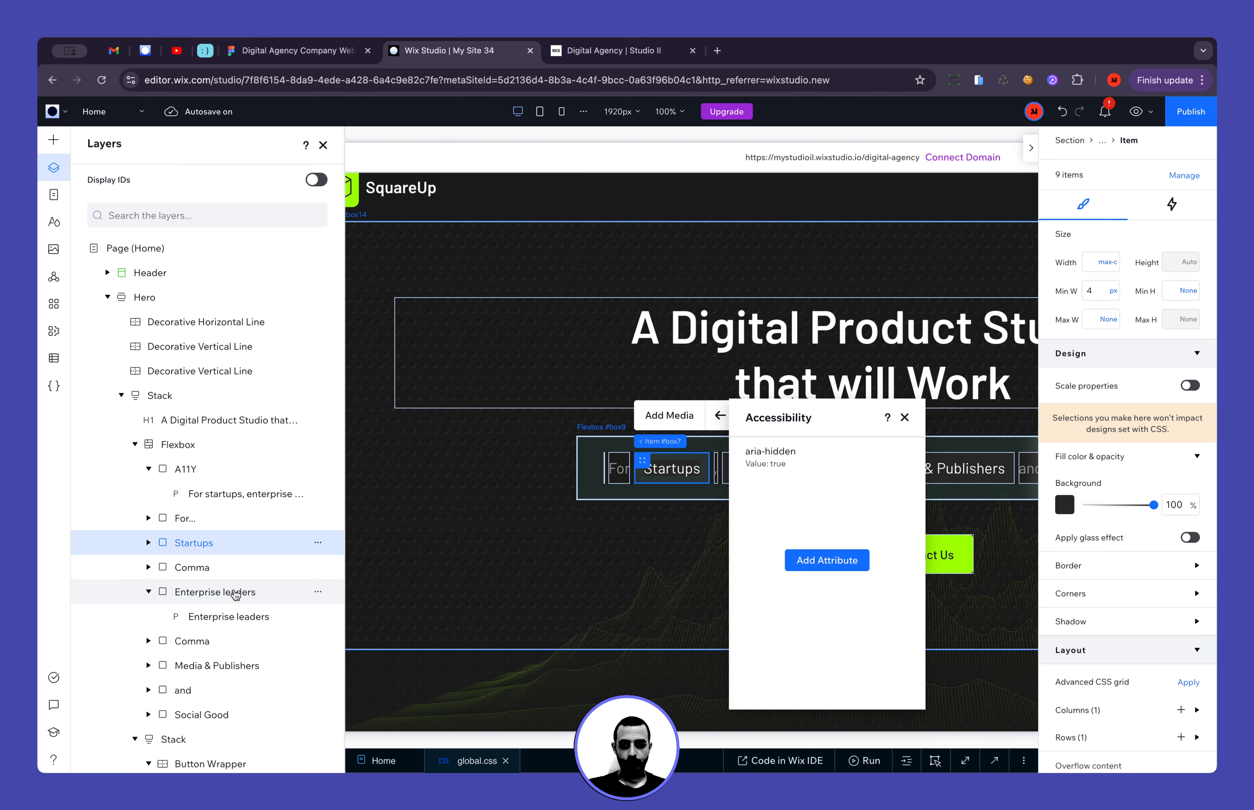
# Add the accessibility attribute aria-hidden with the value true to the Comma item between Startups and Enterprise leaders
pyautogui.rightClick(317, 568)
pyautogui.click(370, 294)
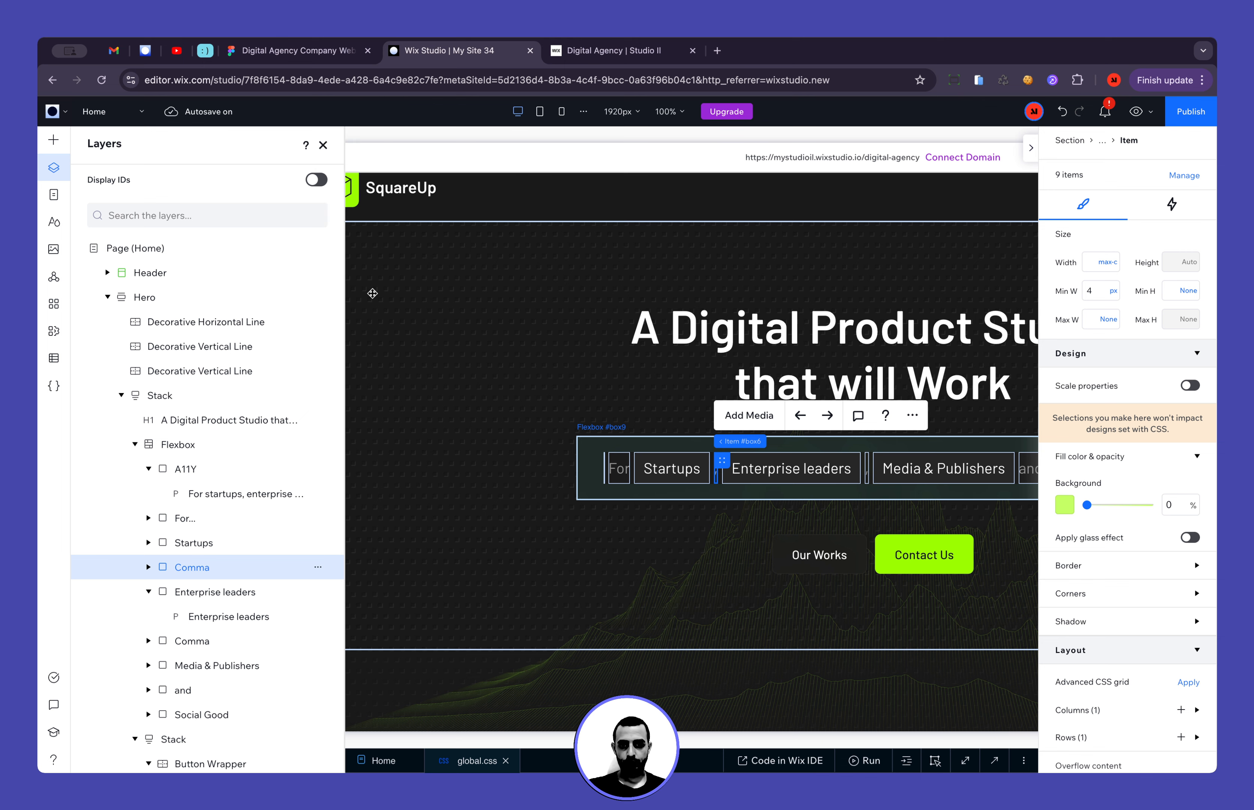
pyautogui.click(835, 611)
pyautogui.click(809, 527)
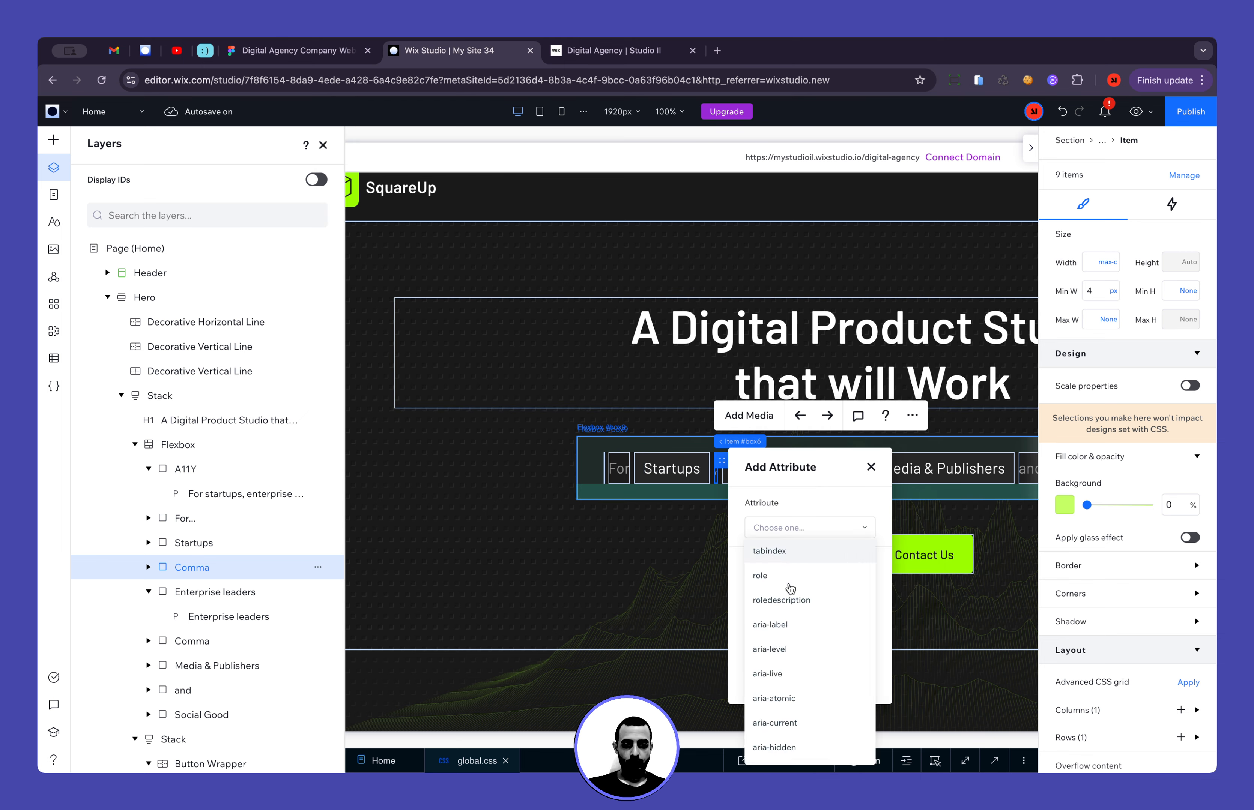
pyautogui.click(811, 747)
pyautogui.click(810, 589)
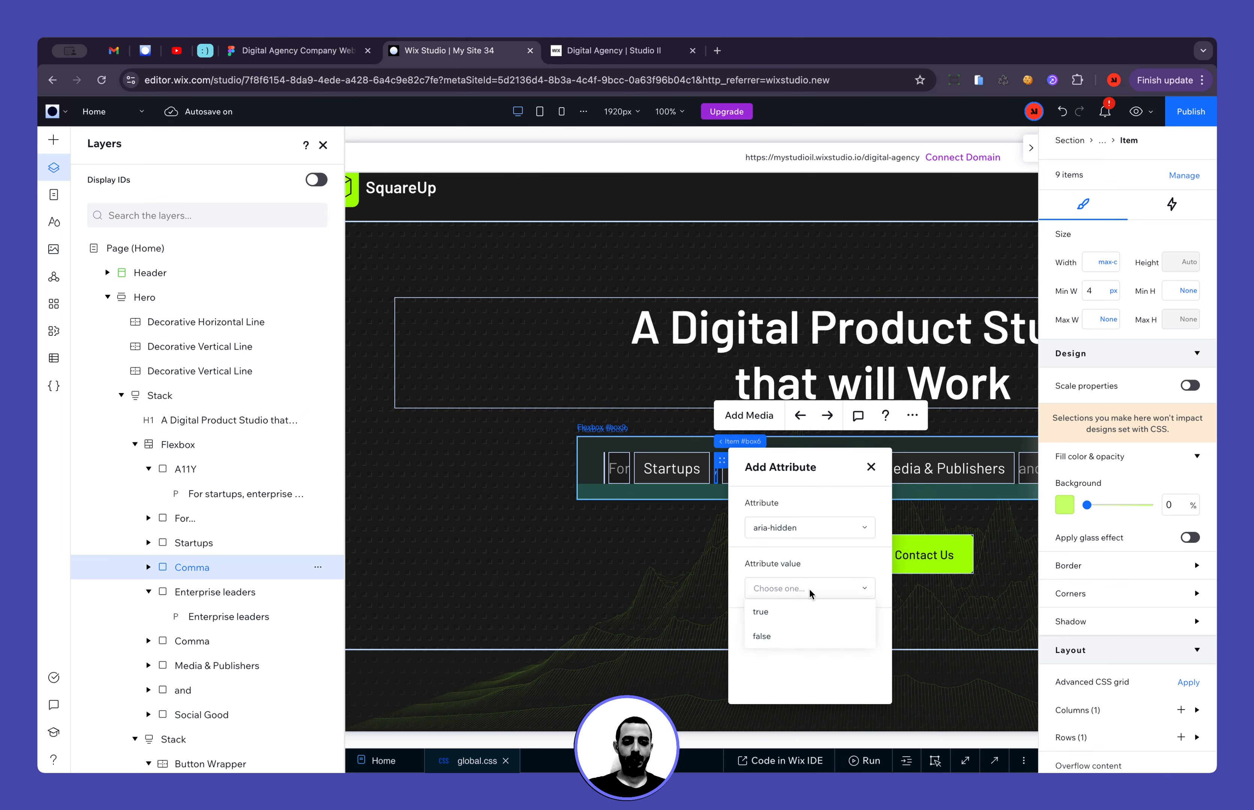
pyautogui.click(810, 613)
pyautogui.click(811, 637)
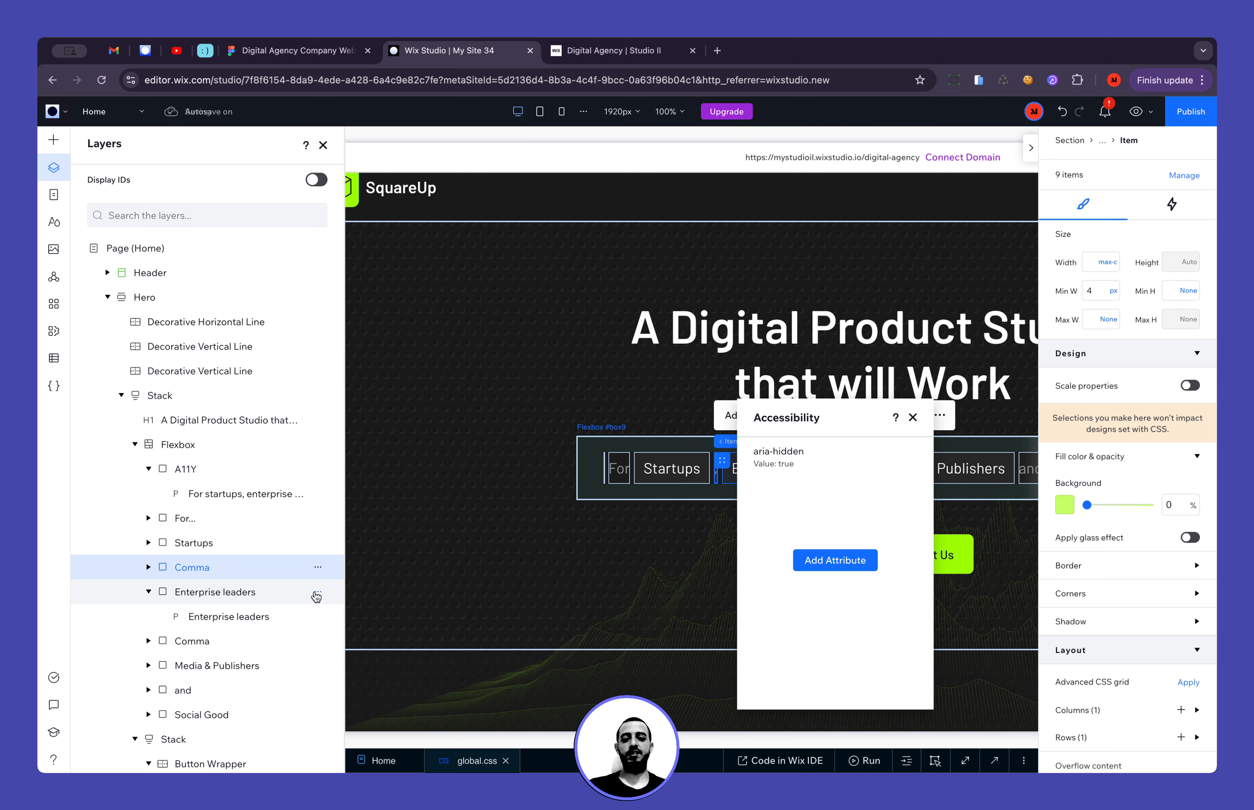
# Add the accessibility attribute aria-hidden with the value true to the Enterprise leaders item
pyautogui.click(318, 592)
pyautogui.click(387, 295)
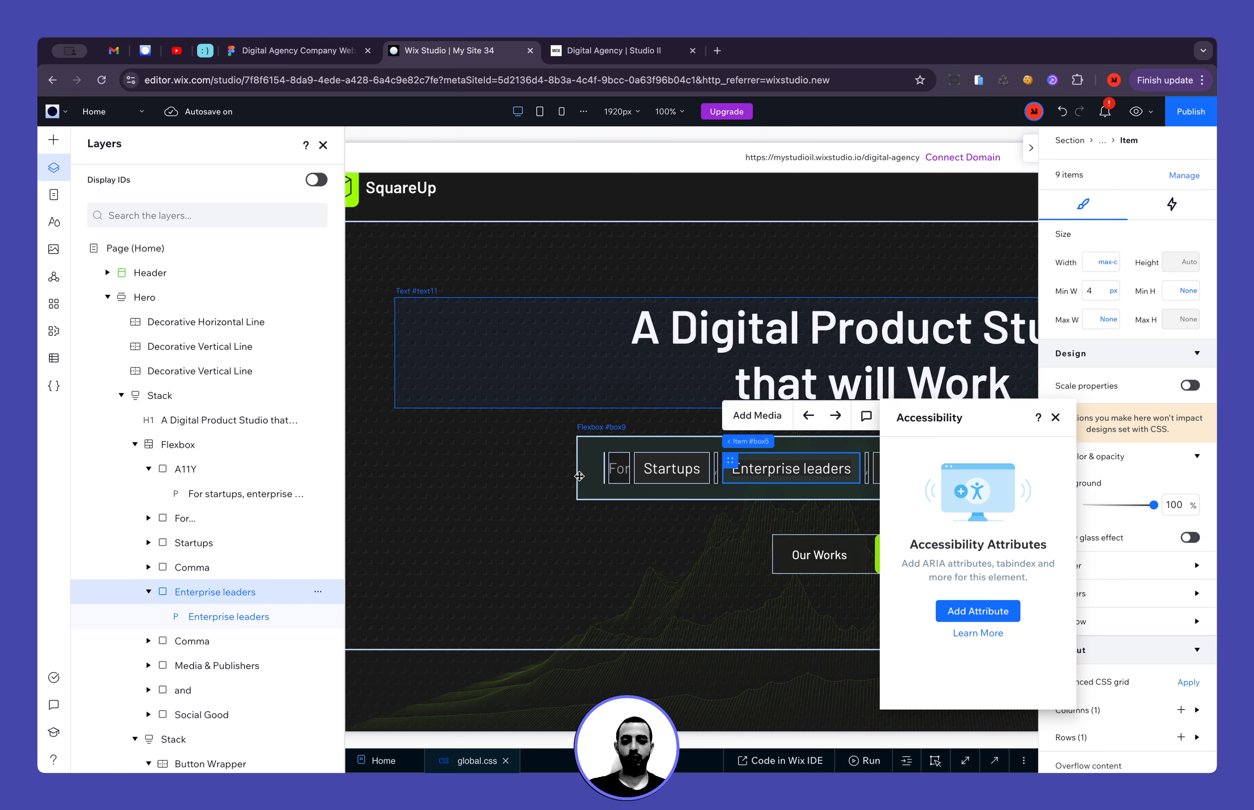
pyautogui.click(978, 611)
pyautogui.click(938, 529)
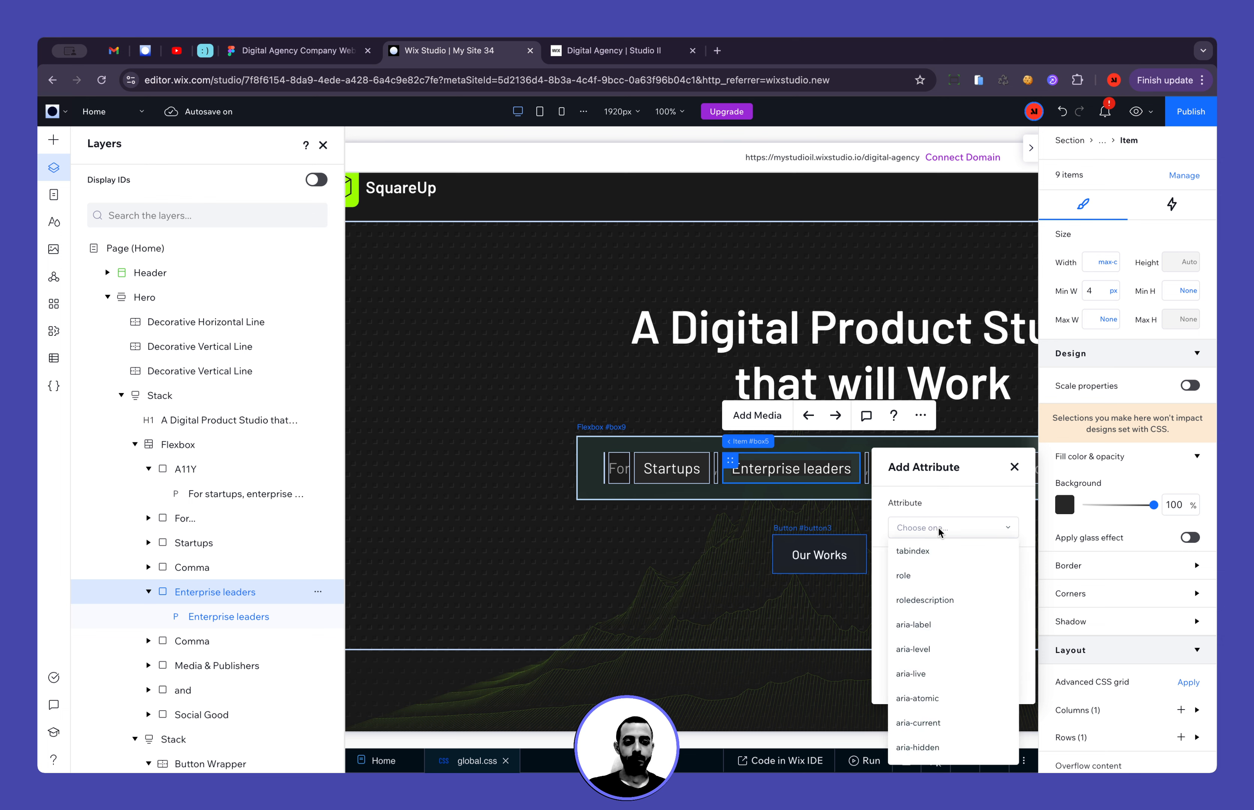
pyautogui.scroll(-3, 952, 722)
pyautogui.click(953, 730)
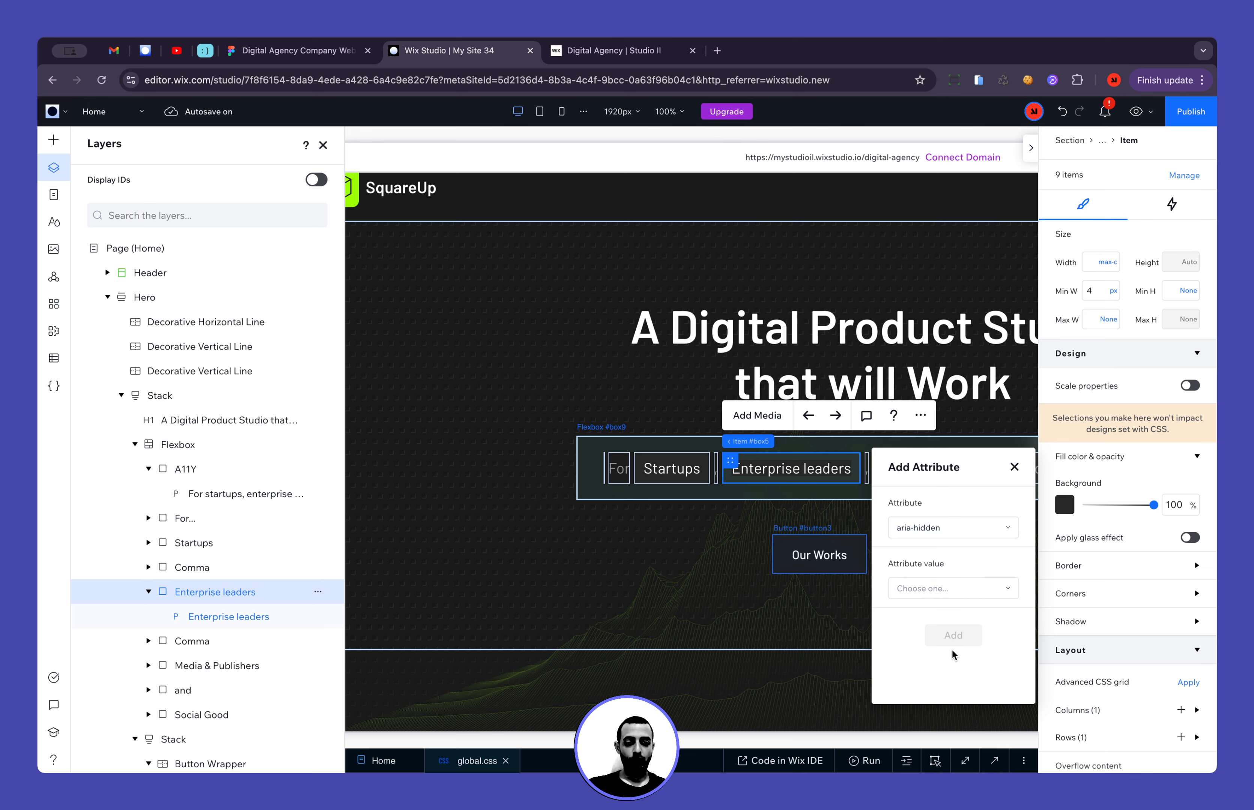
pyautogui.click(950, 590)
pyautogui.click(944, 612)
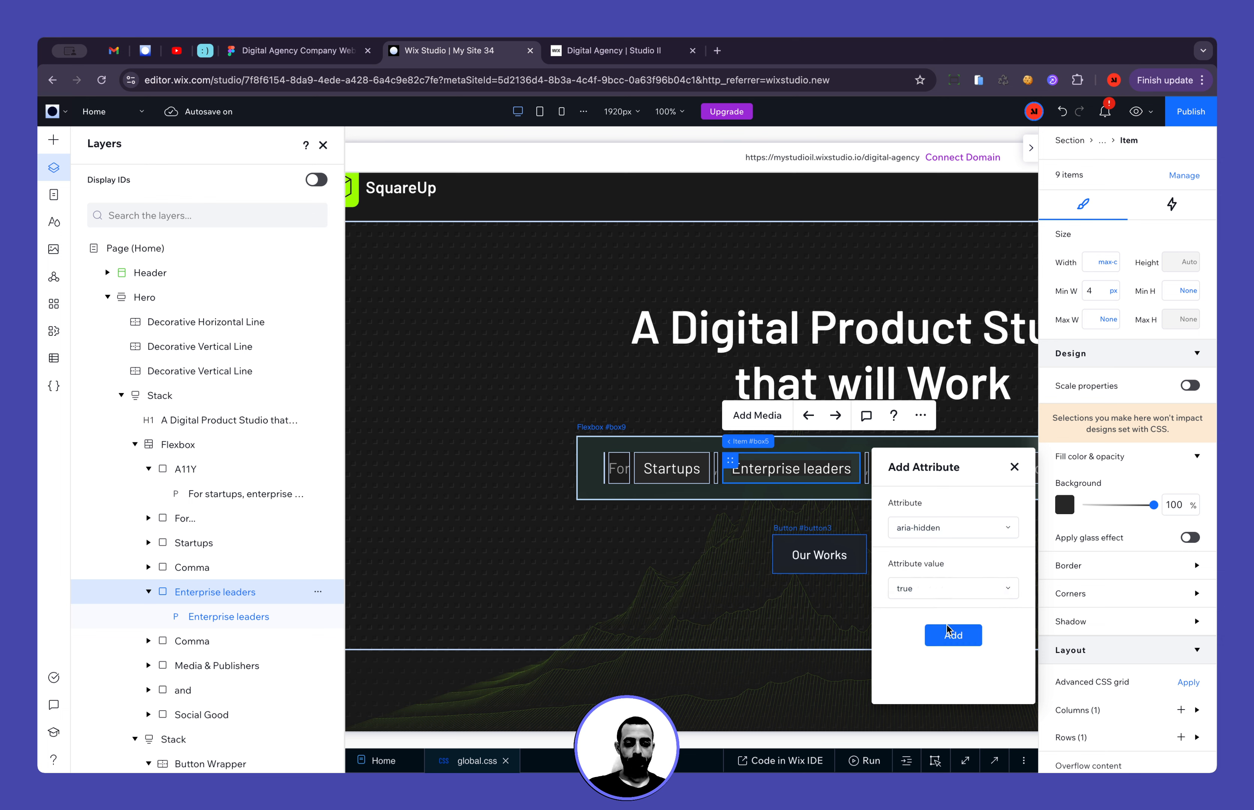
pyautogui.click(956, 649)
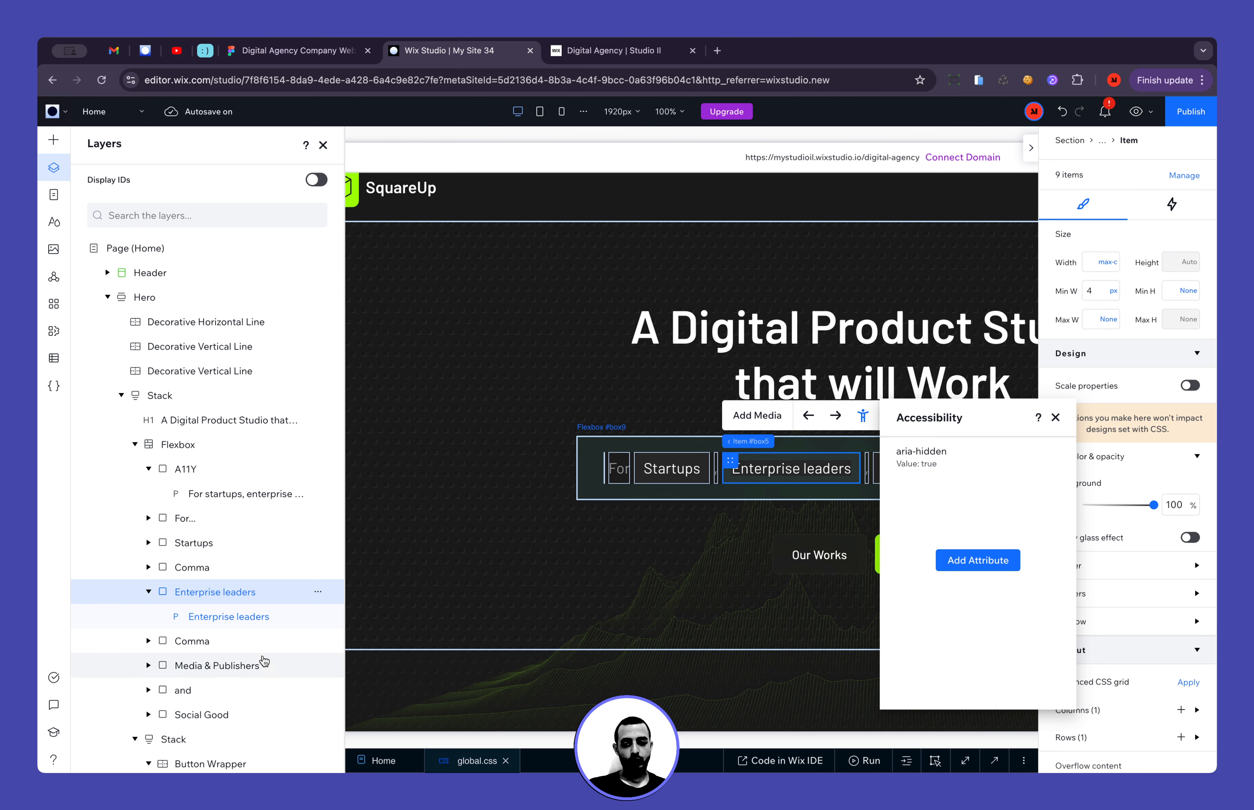
# Add the accessibility attribute aria-hidden with the value true to the Comma item between Enterprise leaders and Media & Publishers
pyautogui.click(285, 641)
pyautogui.click(317, 641)
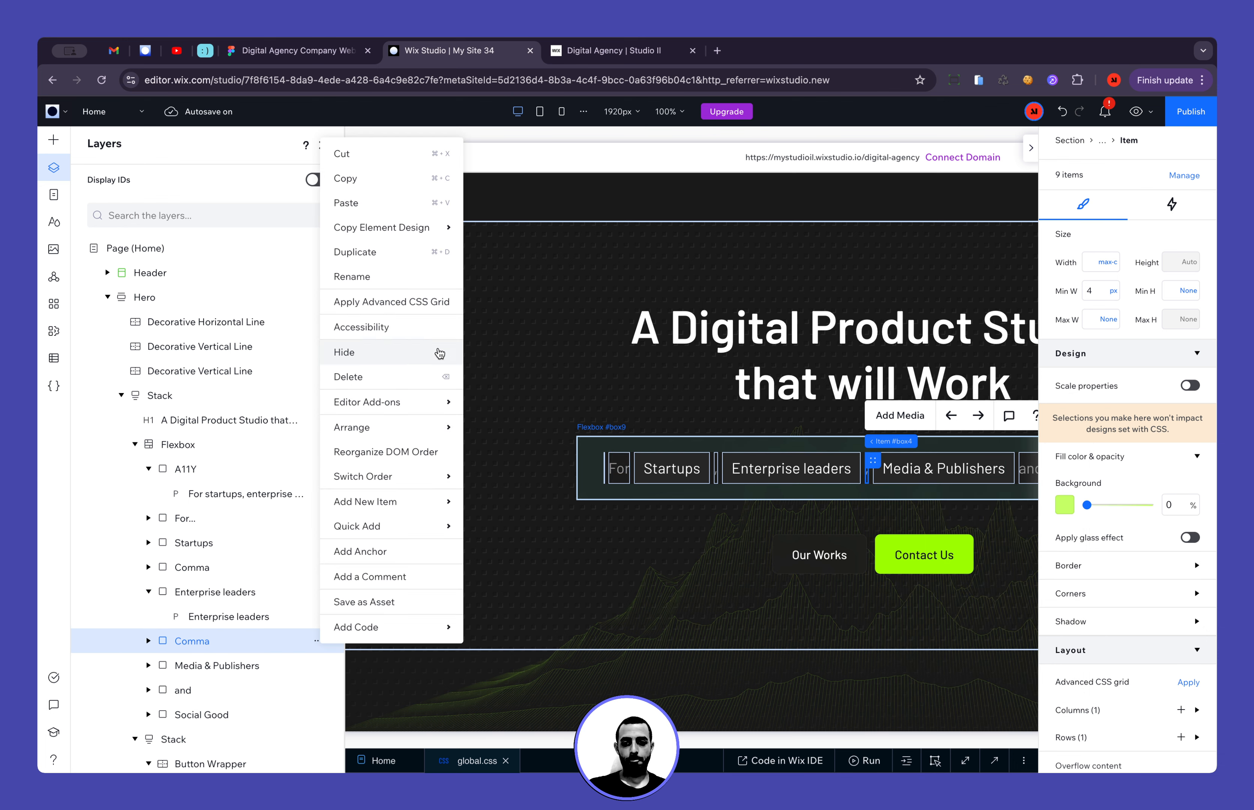
pyautogui.click(380, 333)
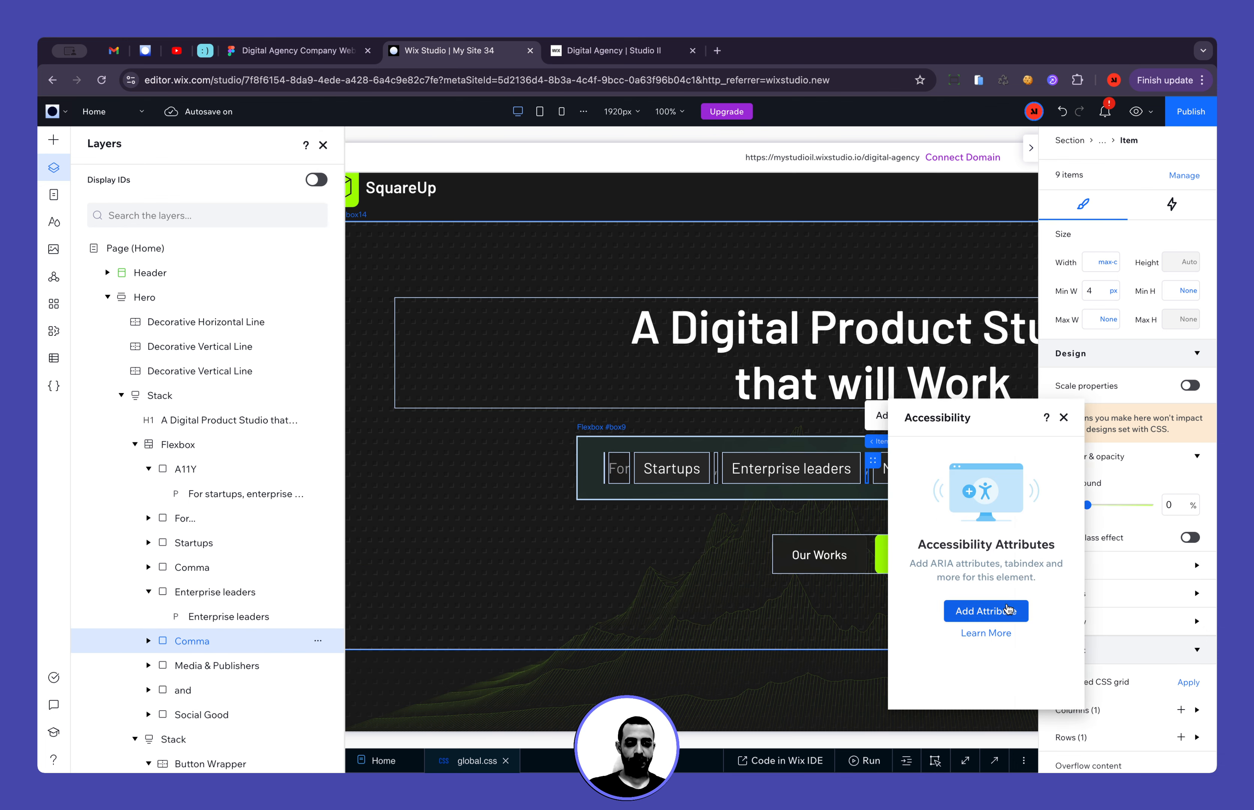
pyautogui.click(985, 611)
pyautogui.click(954, 527)
pyautogui.click(954, 748)
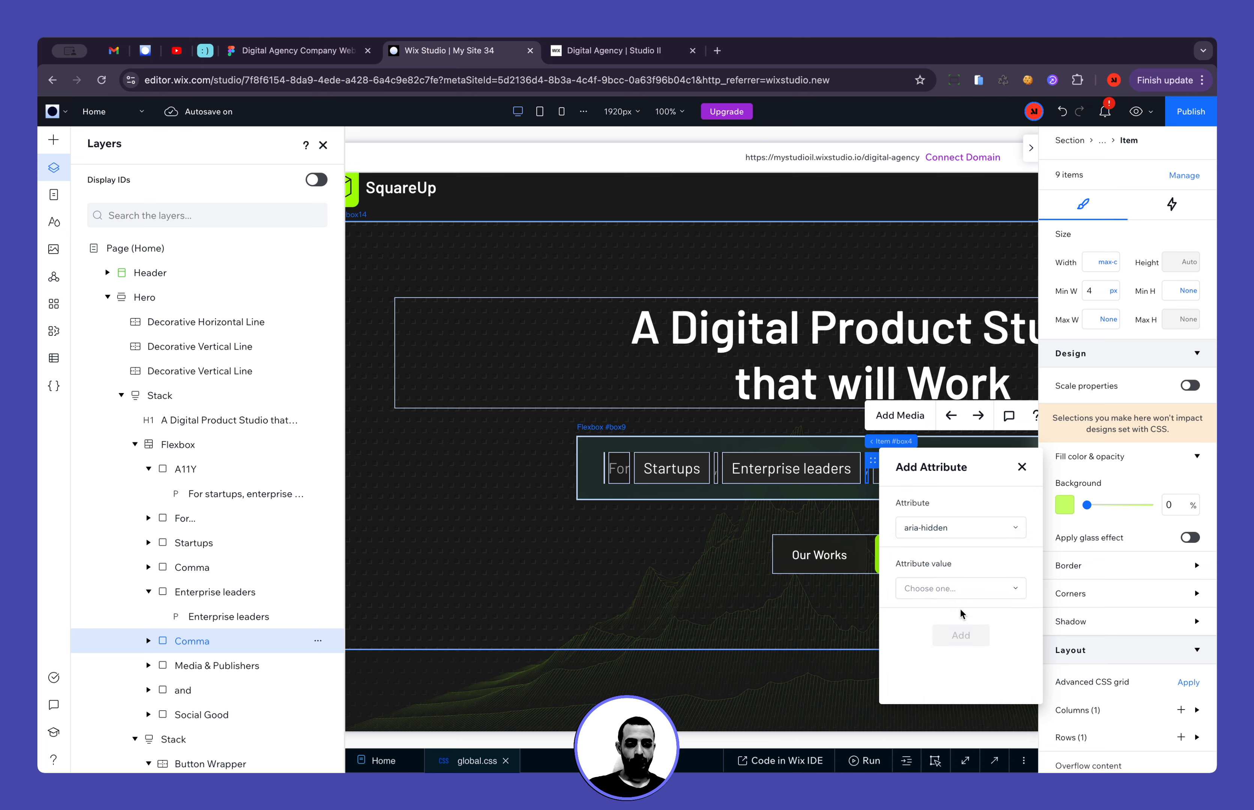
pyautogui.click(960, 590)
pyautogui.click(927, 611)
pyautogui.click(957, 632)
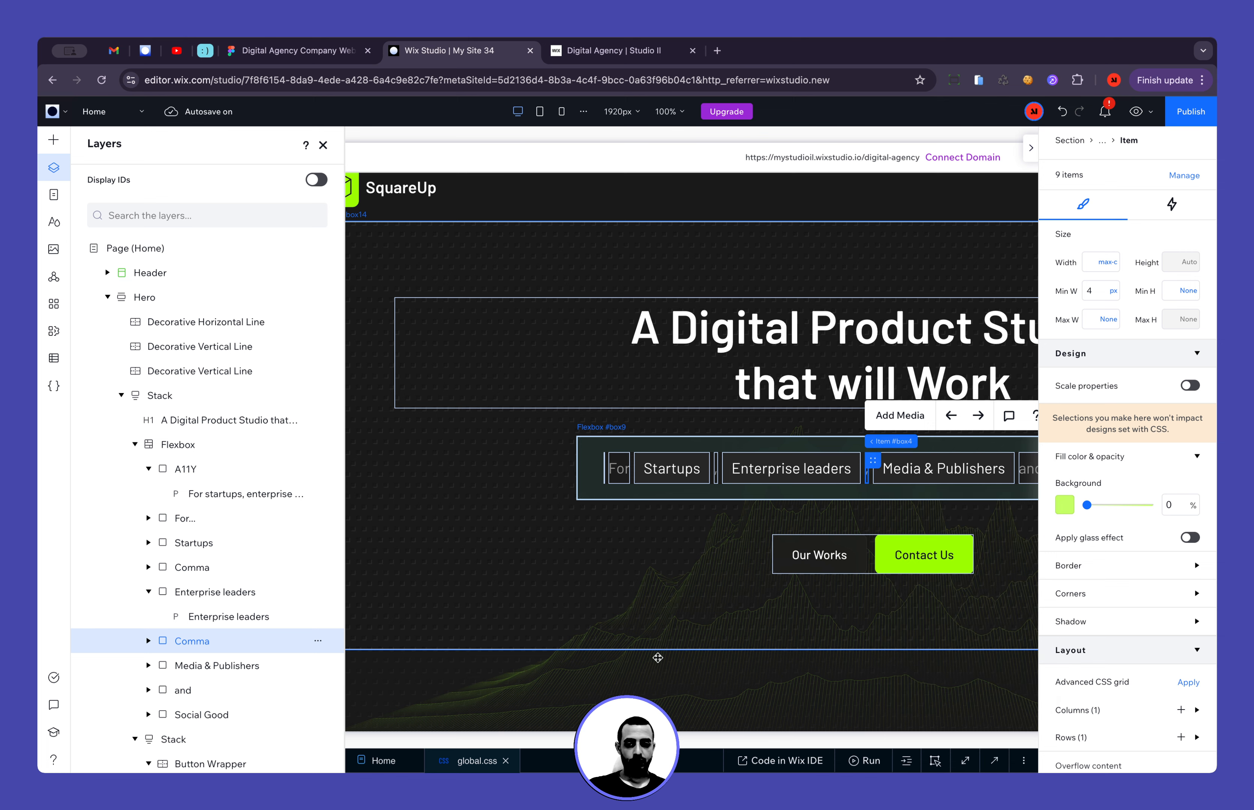
# Add the accessibility attribute aria-hidden with the value true to the Media & Publishers item
pyautogui.click(288, 666)
pyautogui.click(317, 666)
pyautogui.moveTo(409, 414)
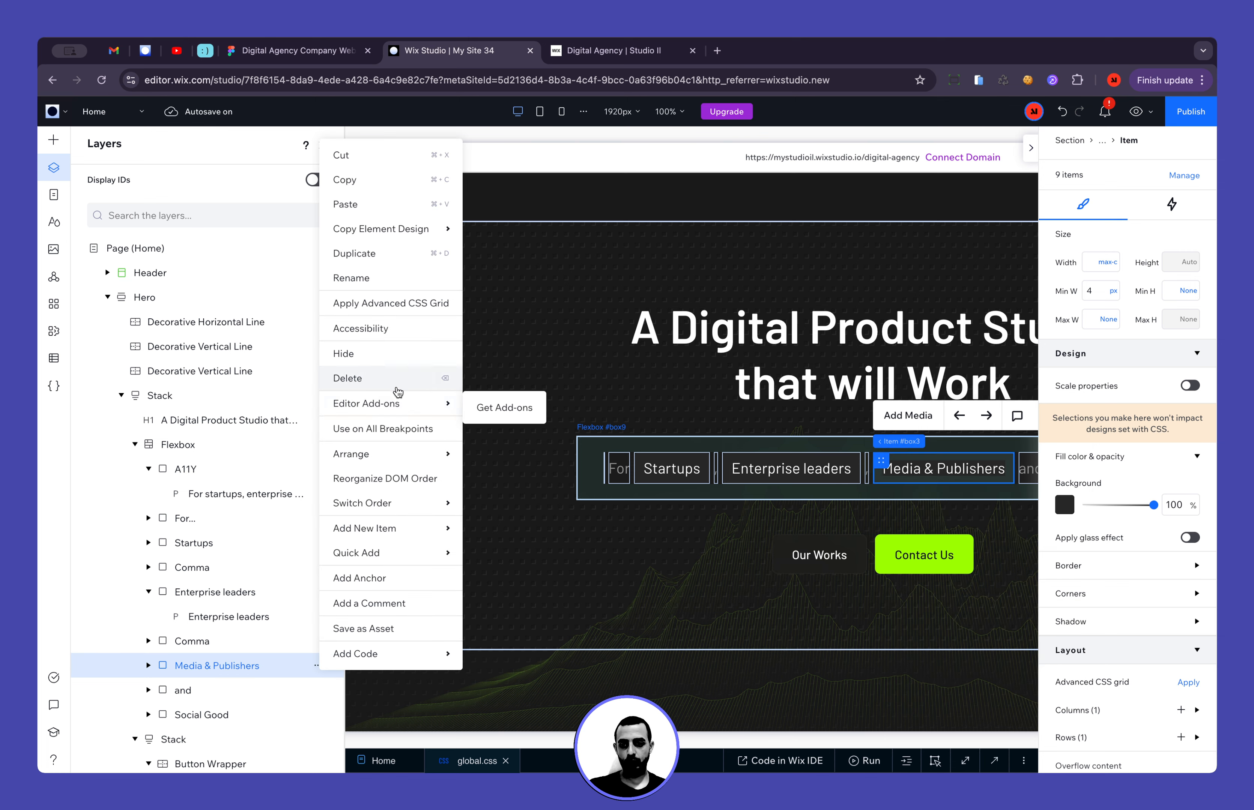
pyautogui.click(406, 332)
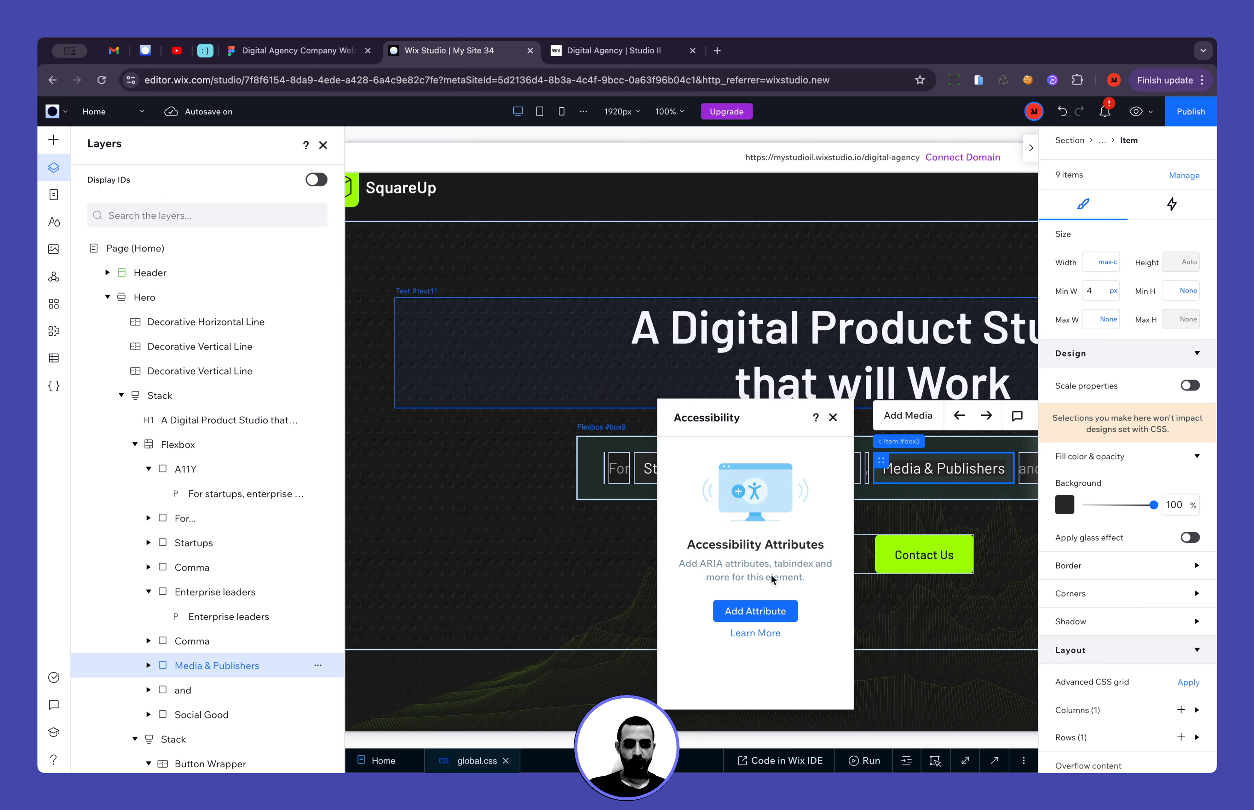
pyautogui.click(755, 611)
pyautogui.click(748, 528)
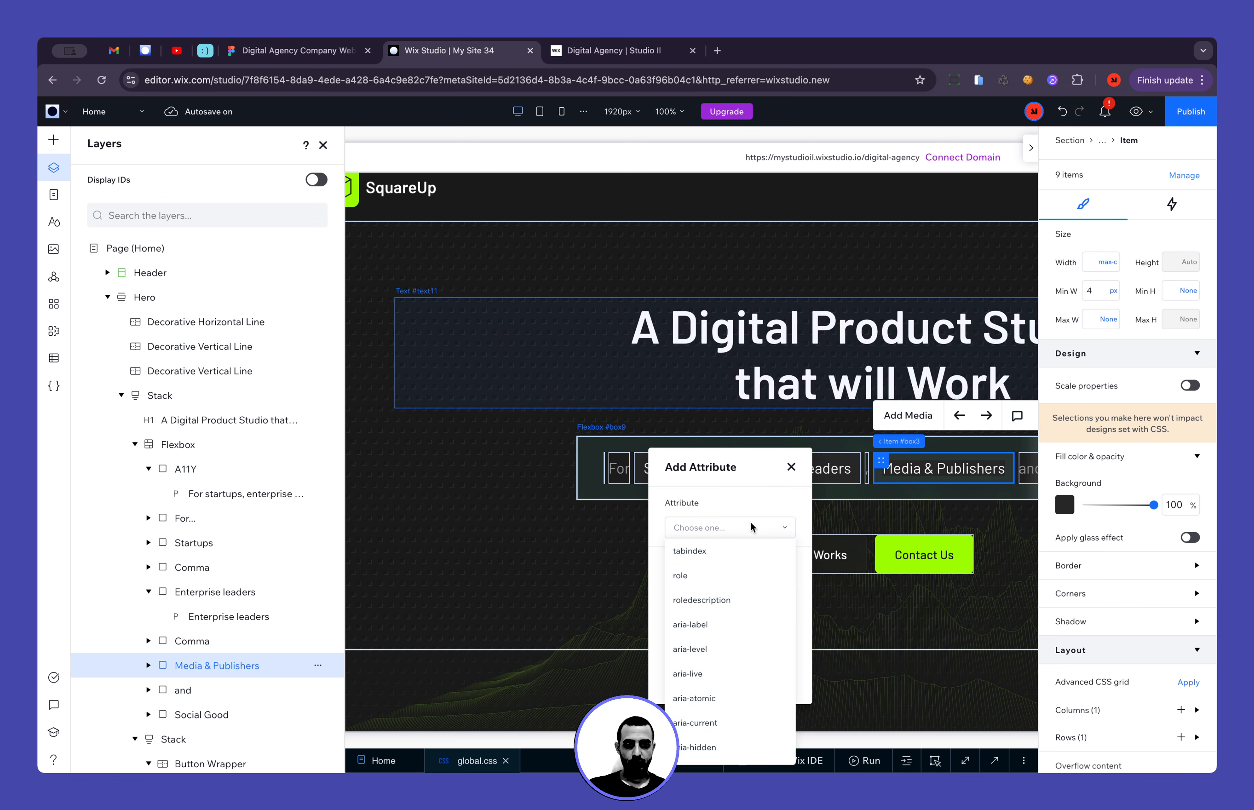
pyautogui.click(740, 748)
pyautogui.click(735, 593)
pyautogui.click(730, 611)
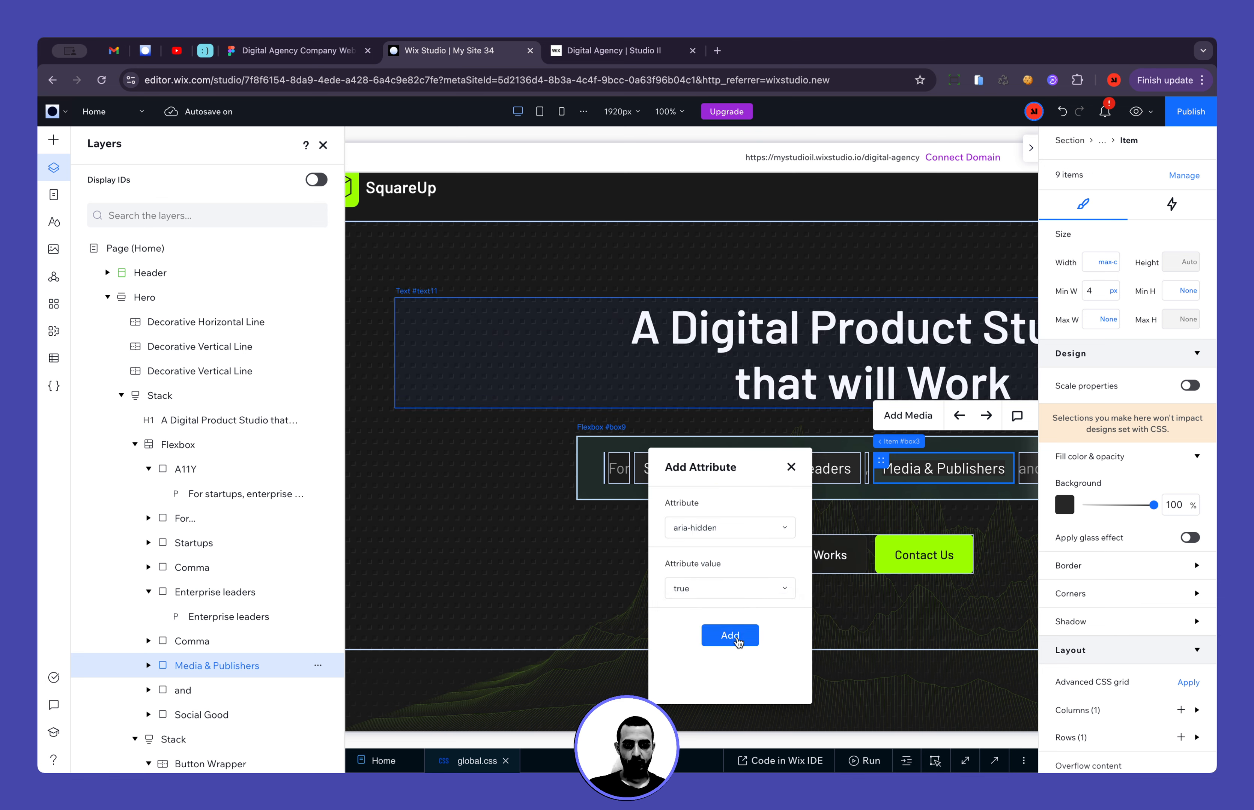
pyautogui.click(737, 642)
# Add the accessibility attribute aria-hidden with the value true to the "and" item
pyautogui.click(318, 694)
pyautogui.click(319, 694)
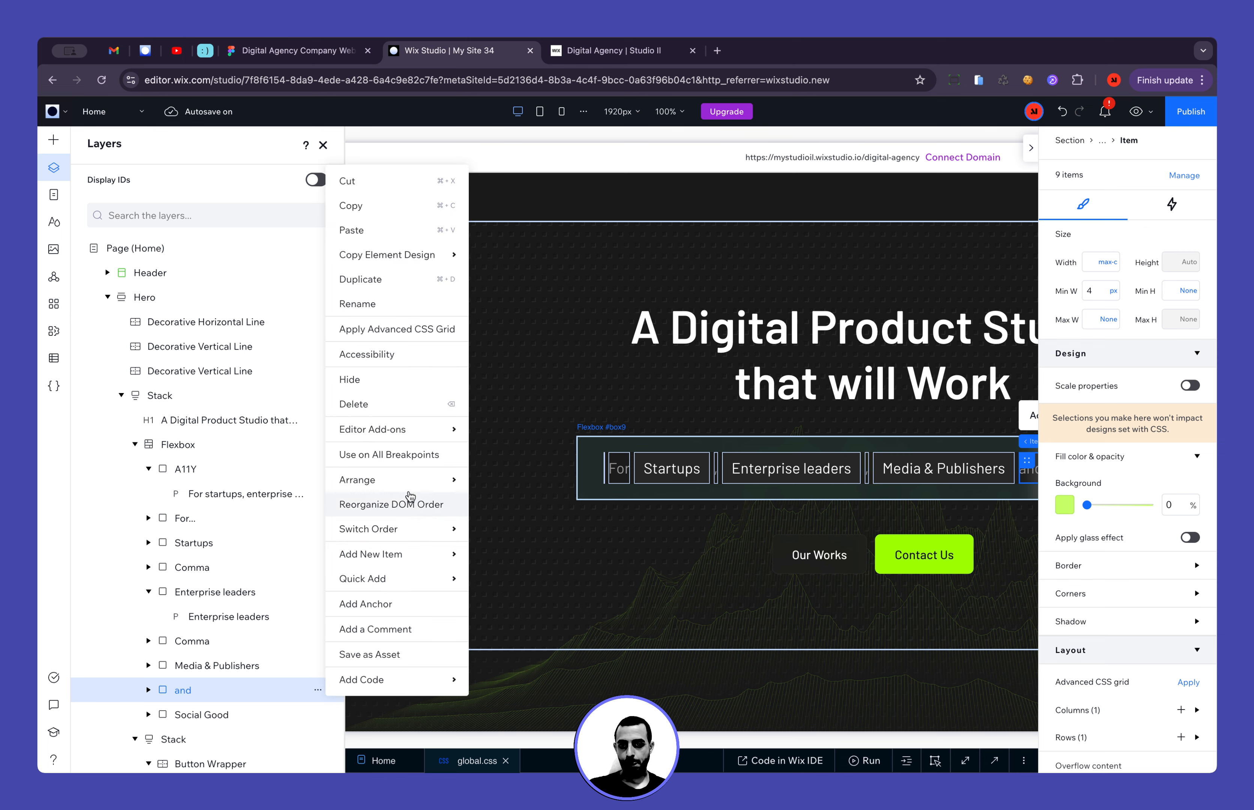
pyautogui.click(364, 354)
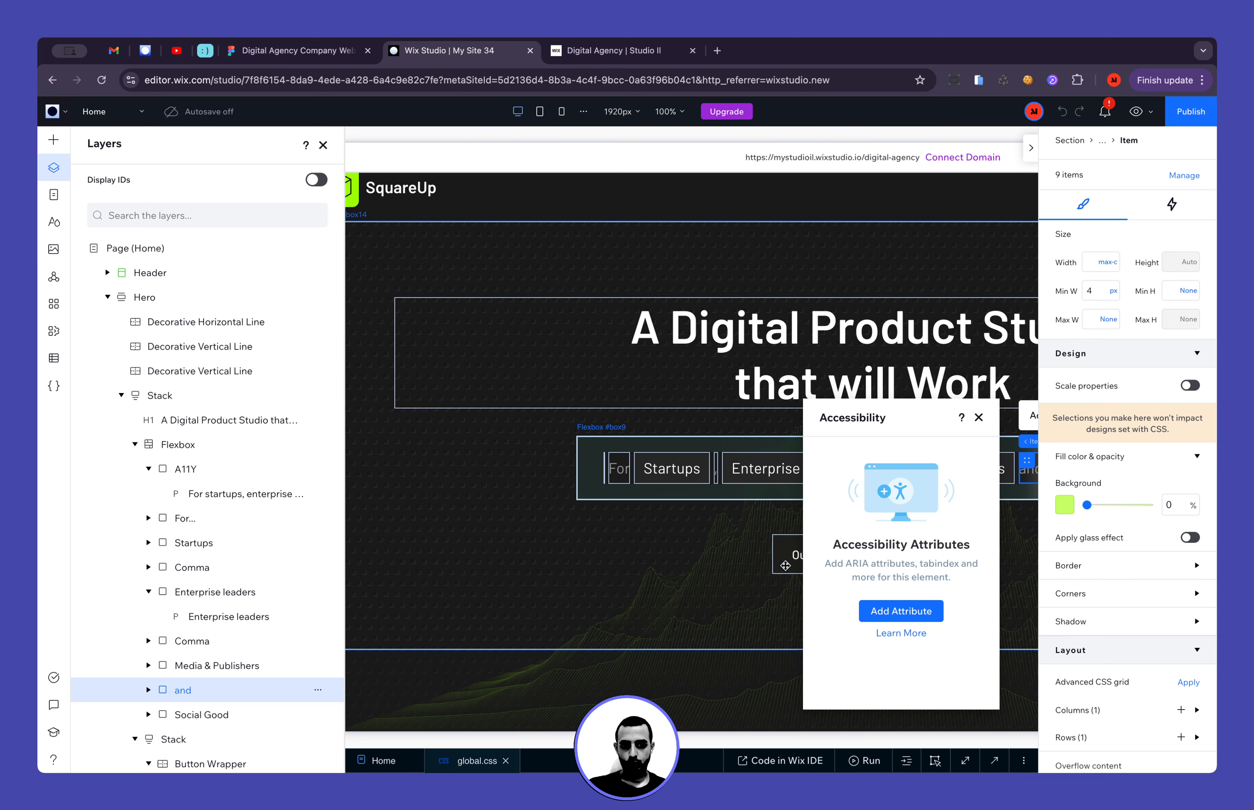
pyautogui.click(901, 611)
pyautogui.click(838, 529)
pyautogui.click(861, 748)
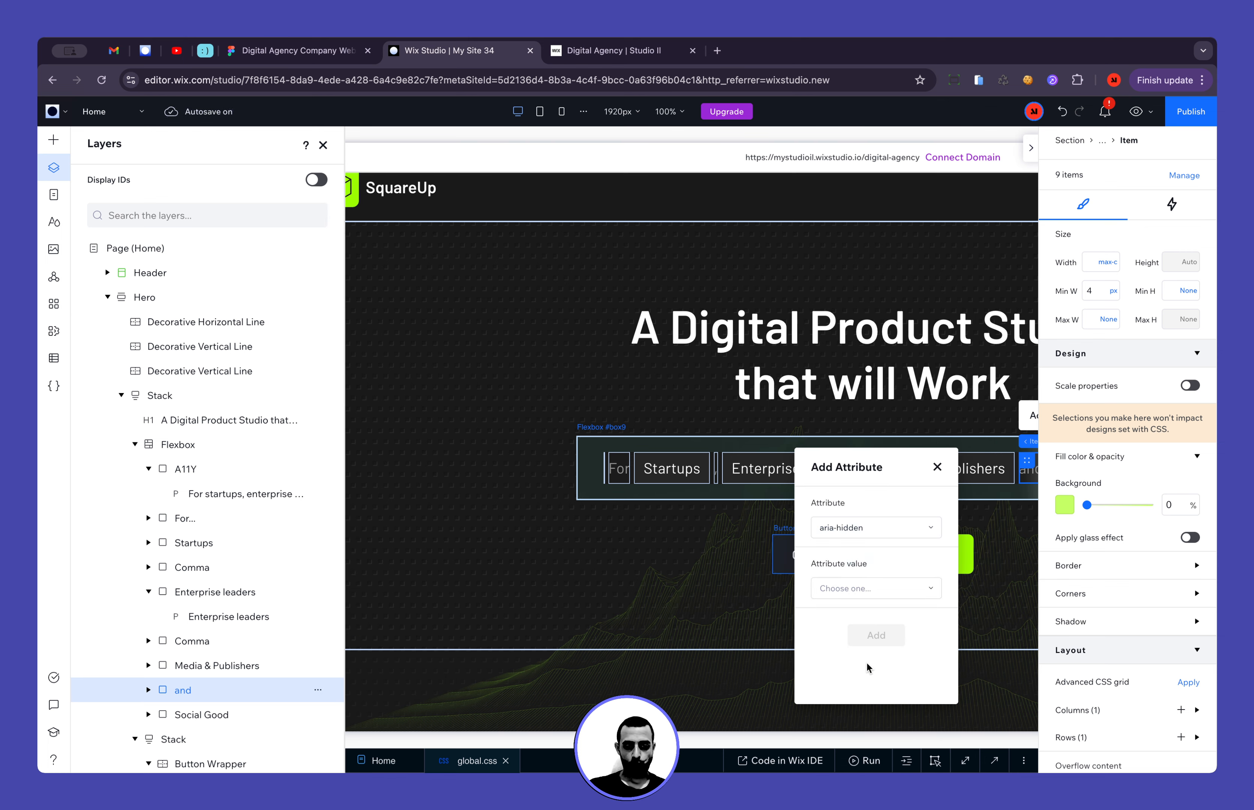
pyautogui.click(869, 589)
pyautogui.click(862, 612)
pyautogui.click(876, 636)
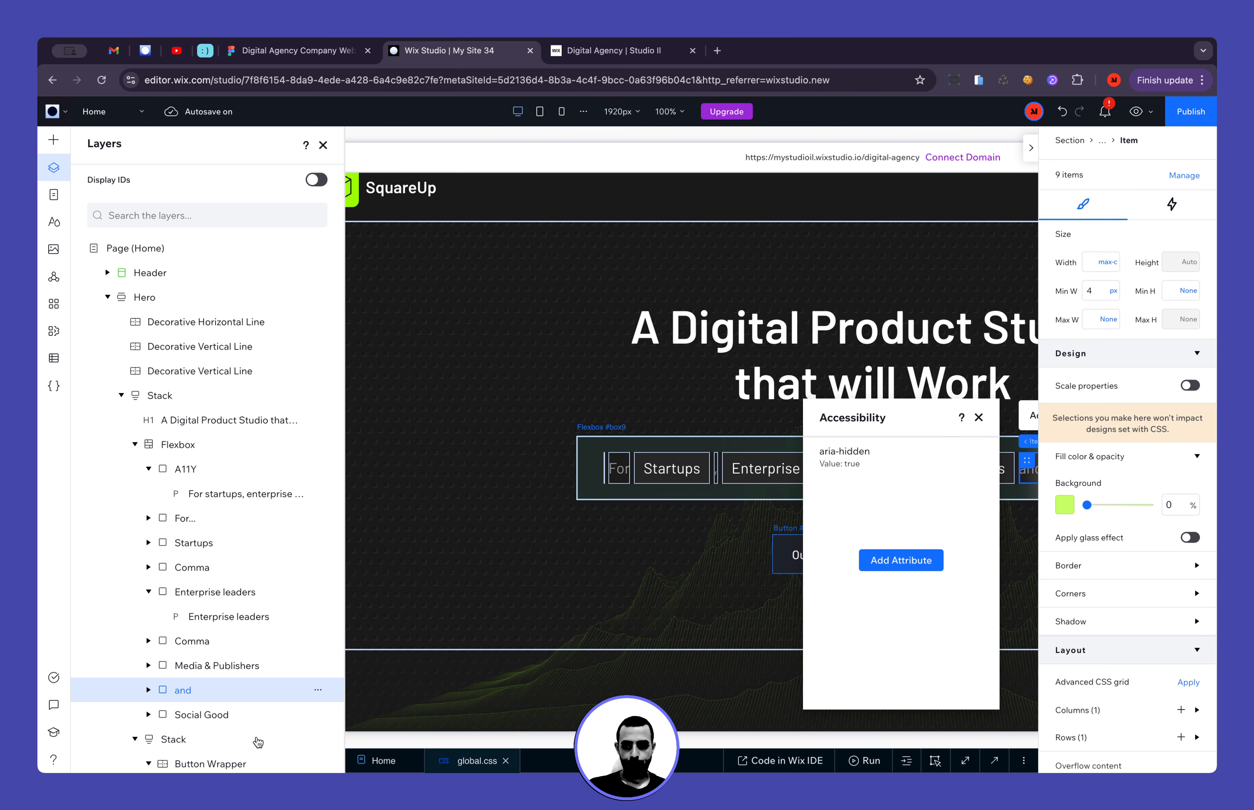
# Add the accessibility attribute aria-hidden with the value true to the Social Good item and close the accessibility settings
pyautogui.click(317, 715)
pyautogui.click(319, 716)
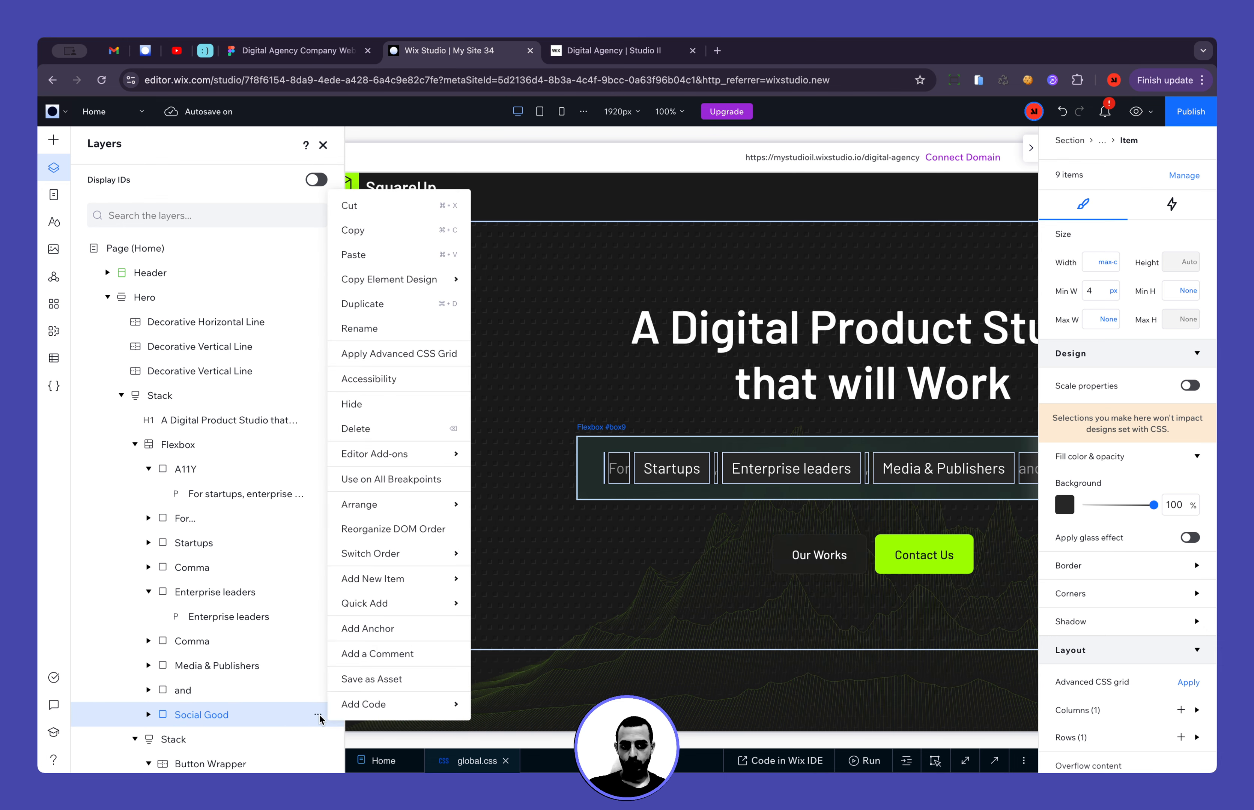
pyautogui.click(416, 380)
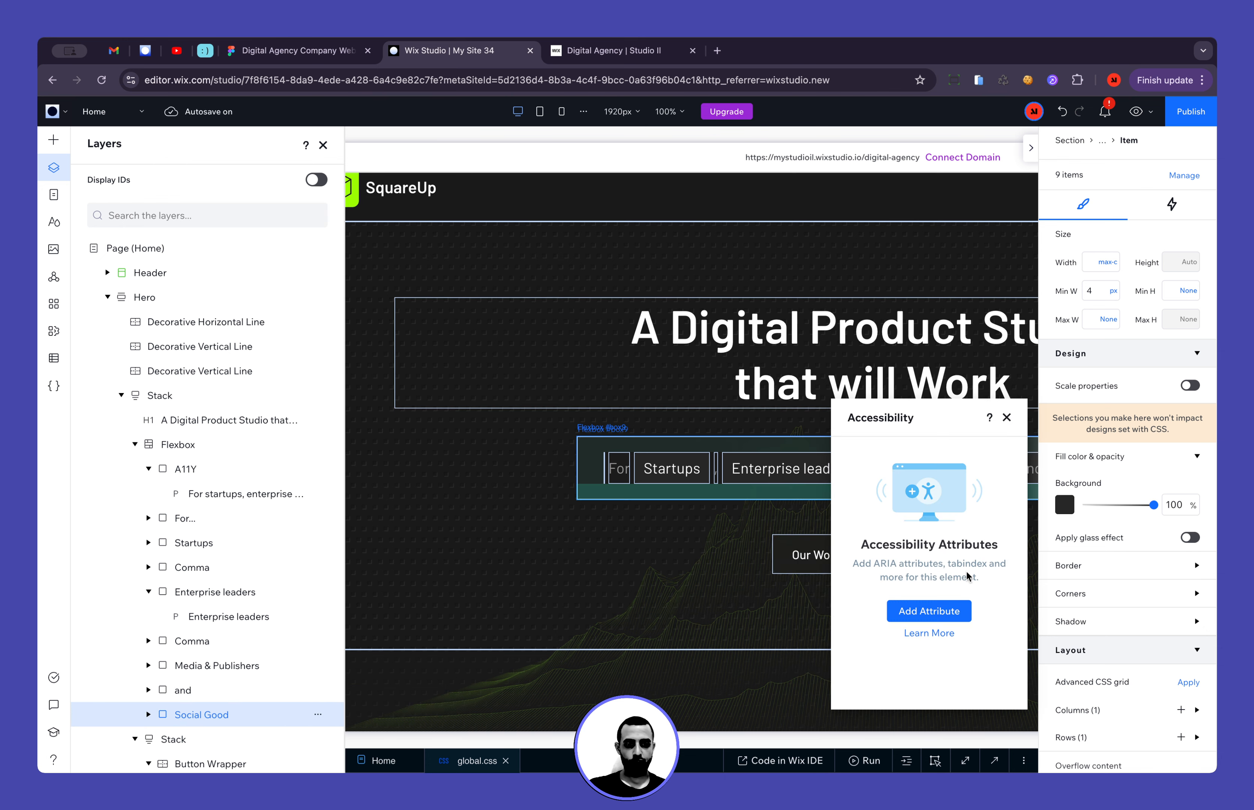
pyautogui.click(958, 610)
pyautogui.click(899, 537)
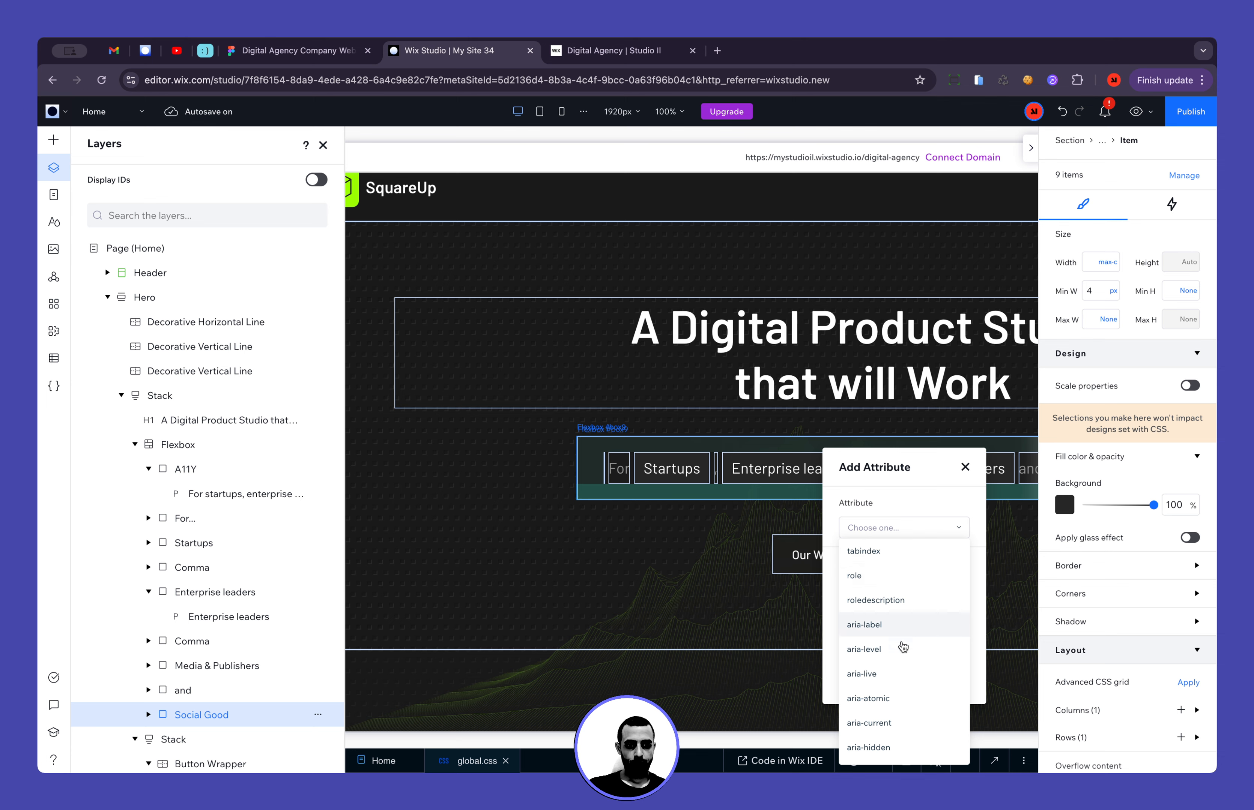
pyautogui.click(904, 733)
pyautogui.click(904, 589)
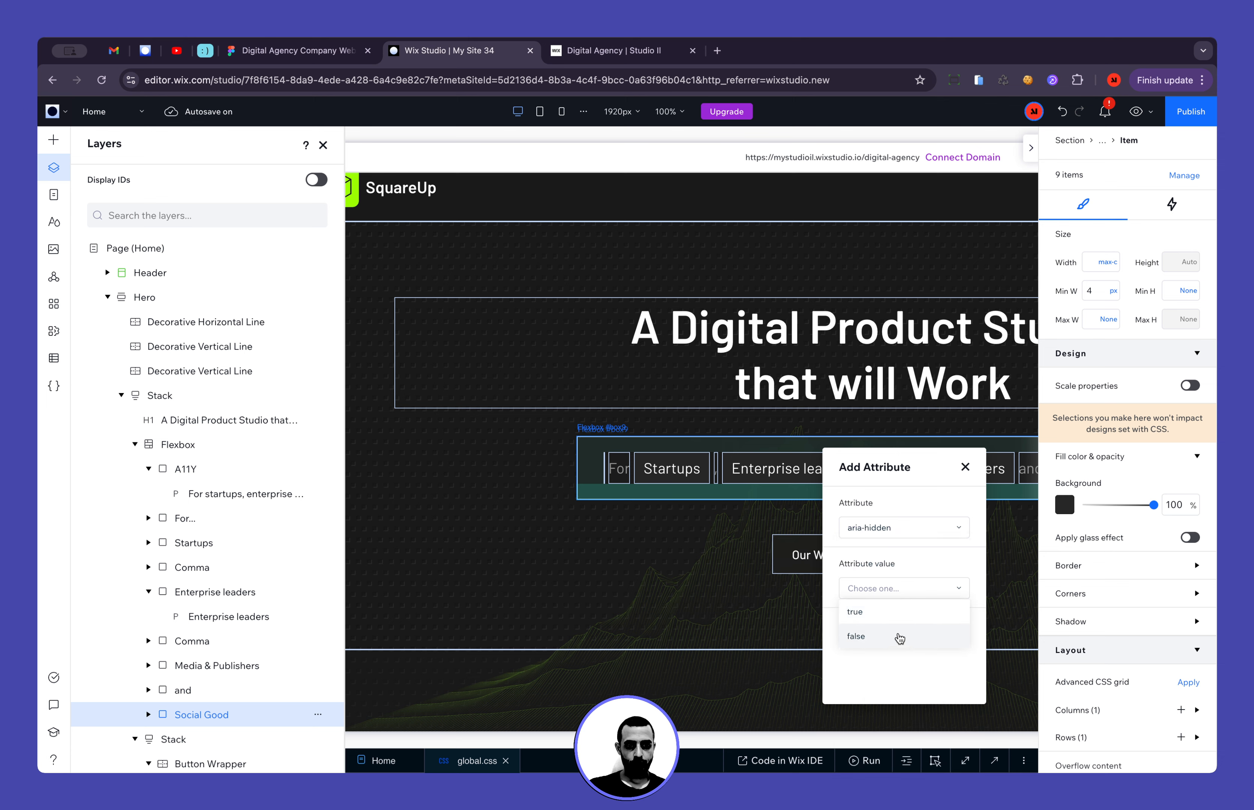
pyautogui.click(903, 637)
pyautogui.click(904, 636)
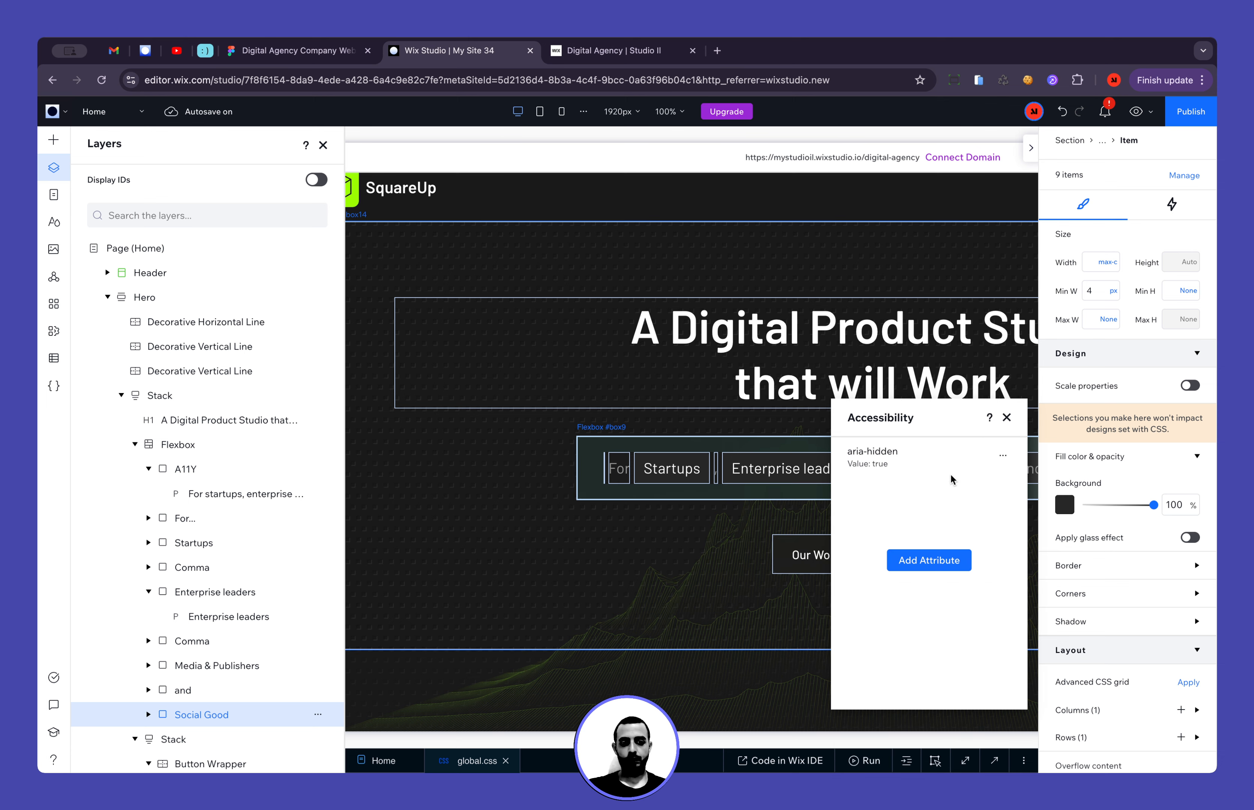
pyautogui.click(1005, 418)
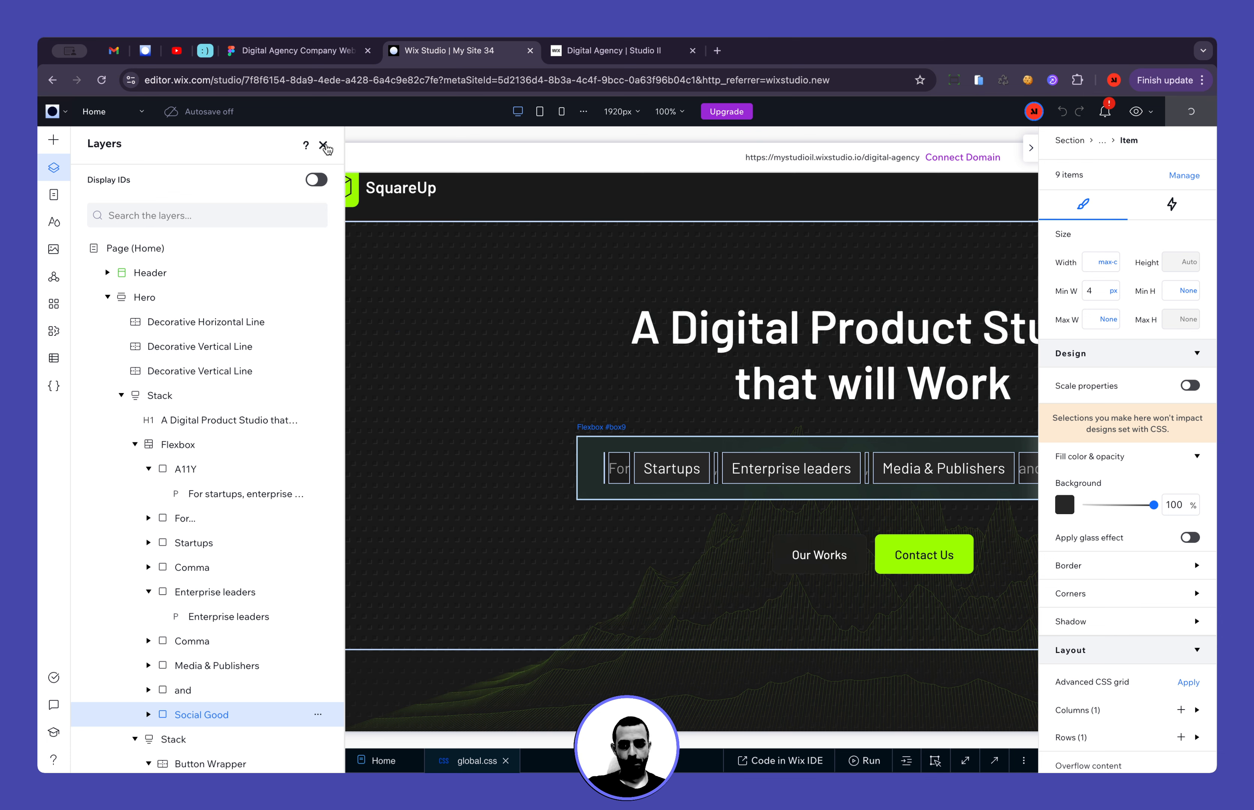
# Switch to the mobile breakpoint, dismissing the publish confirmation, and rename the A11Y item to "A11Y (Visible on mobile)"
pyautogui.click(187, 469)
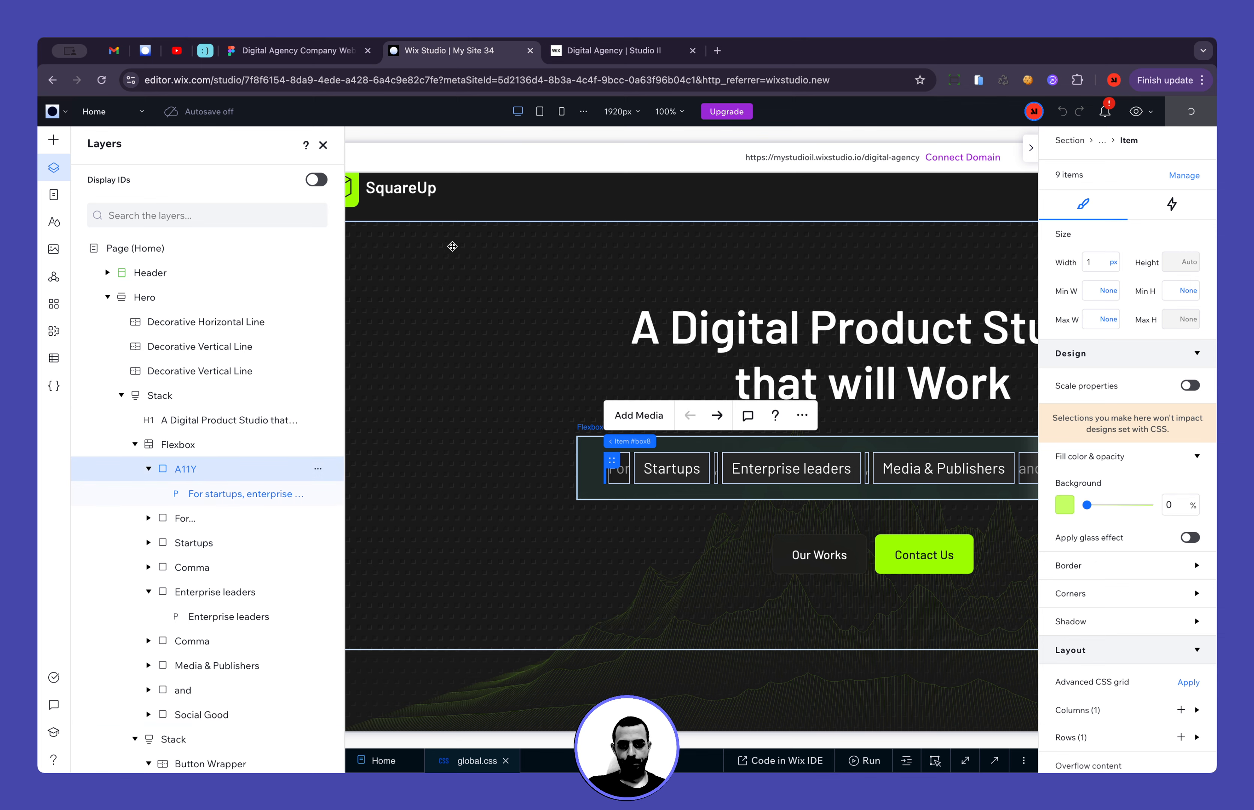
pyautogui.click(540, 112)
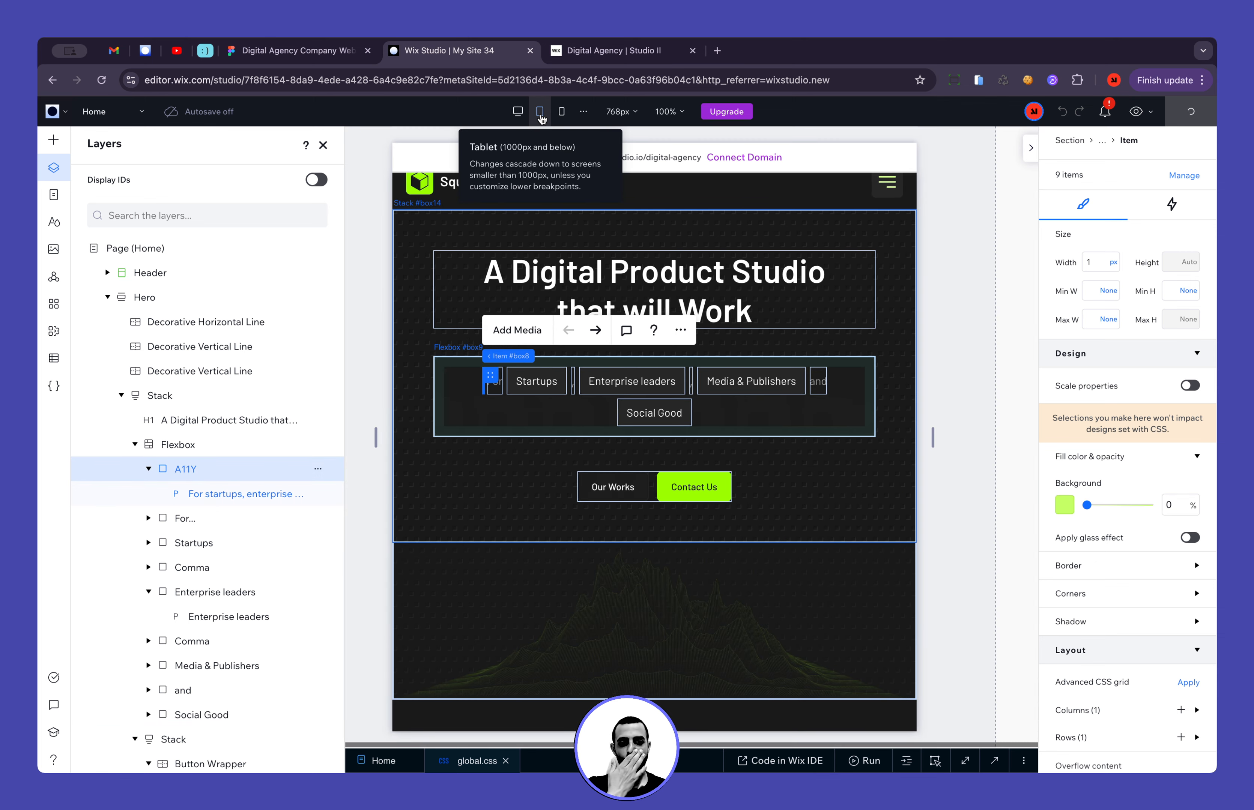
pyautogui.click(562, 117)
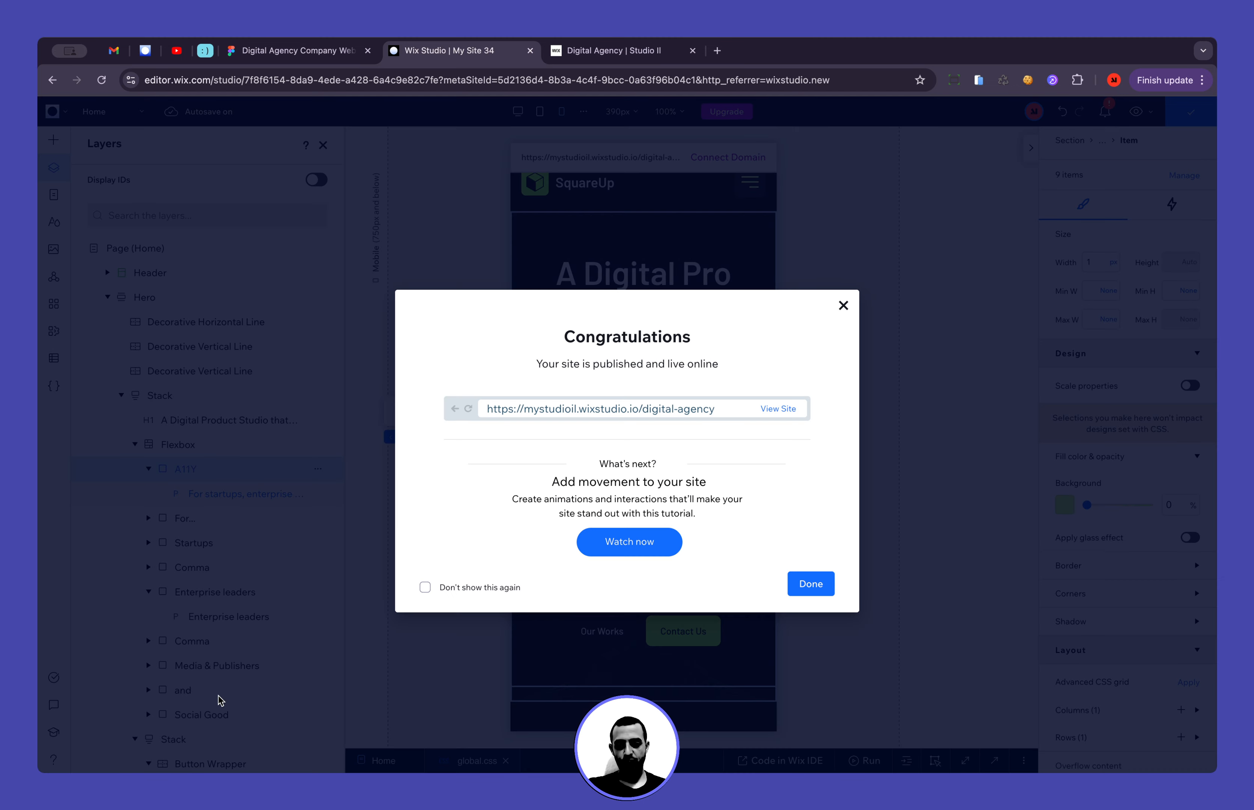
pyautogui.click(218, 696)
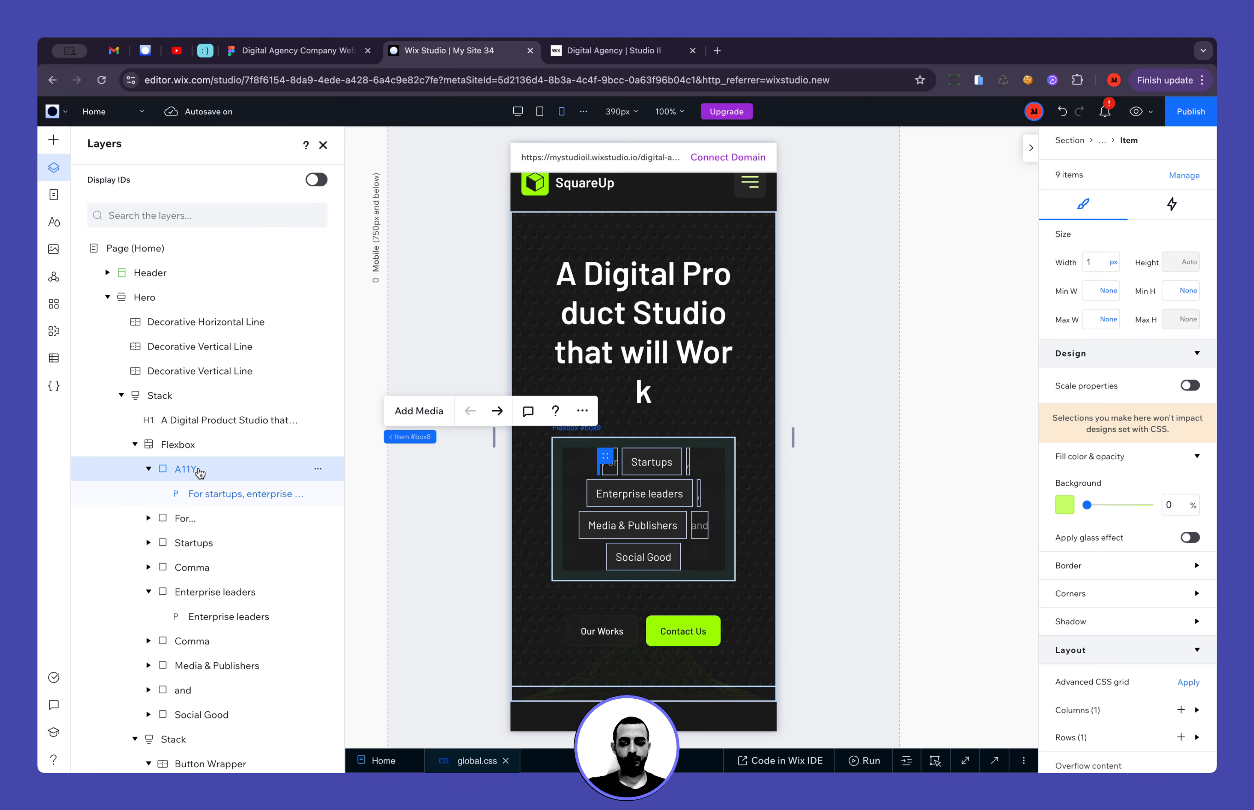
pyautogui.doubleClick(205, 474)
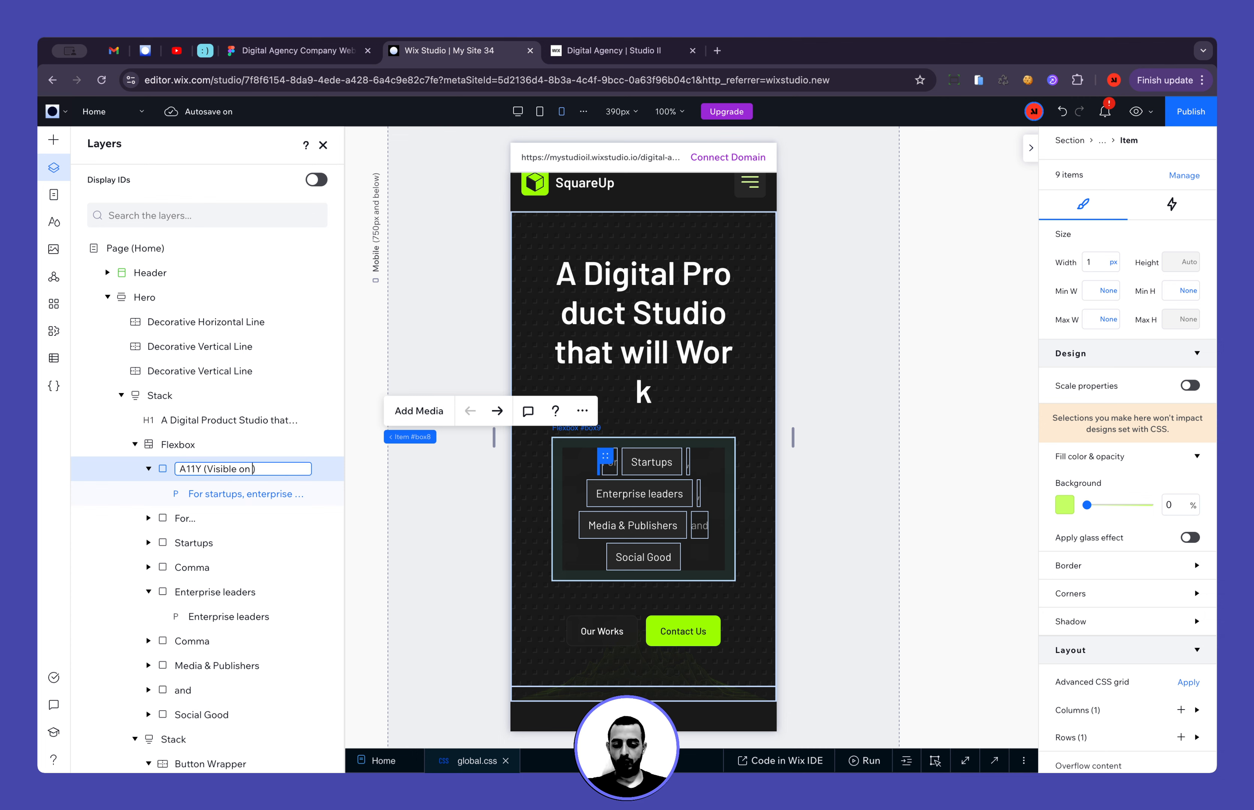
pyautogui.press('Return')
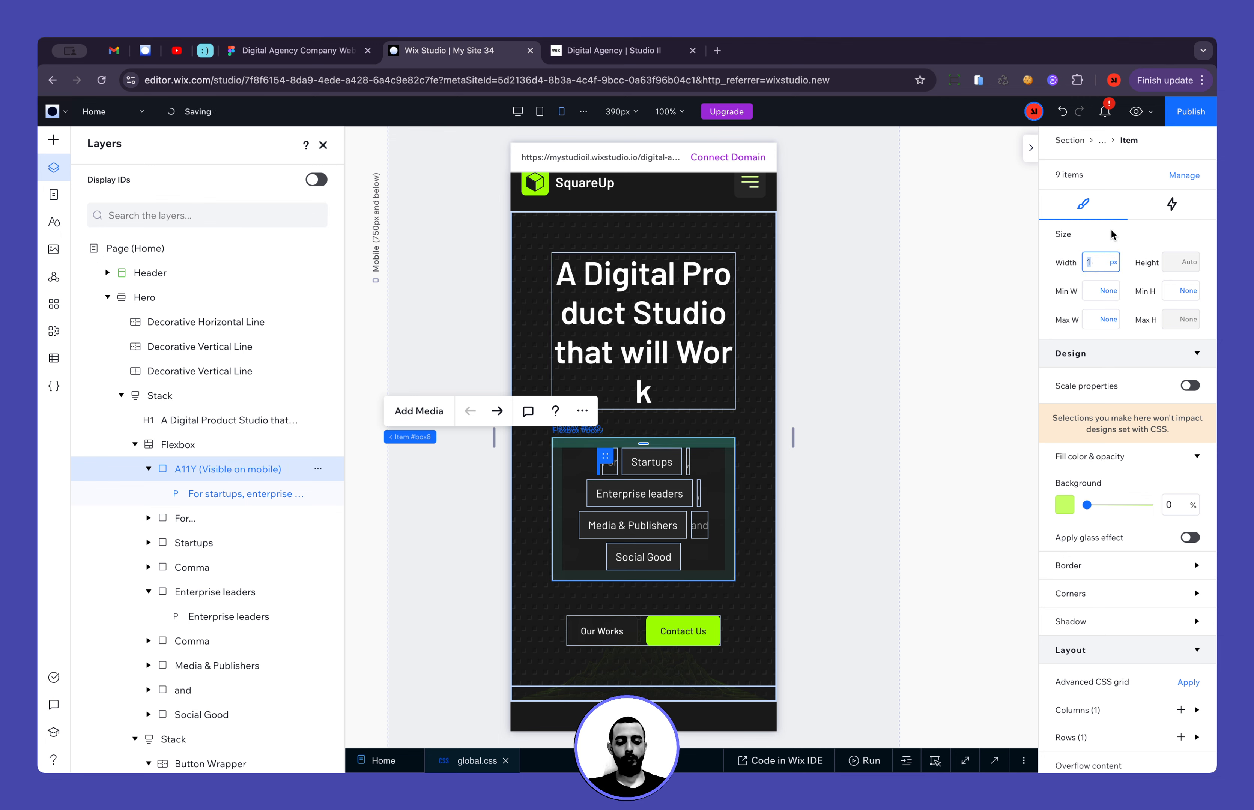
# Set the width of both the A11Y (Visible on mobile) item and its paragraph text to 100%
pyautogui.press('Return')
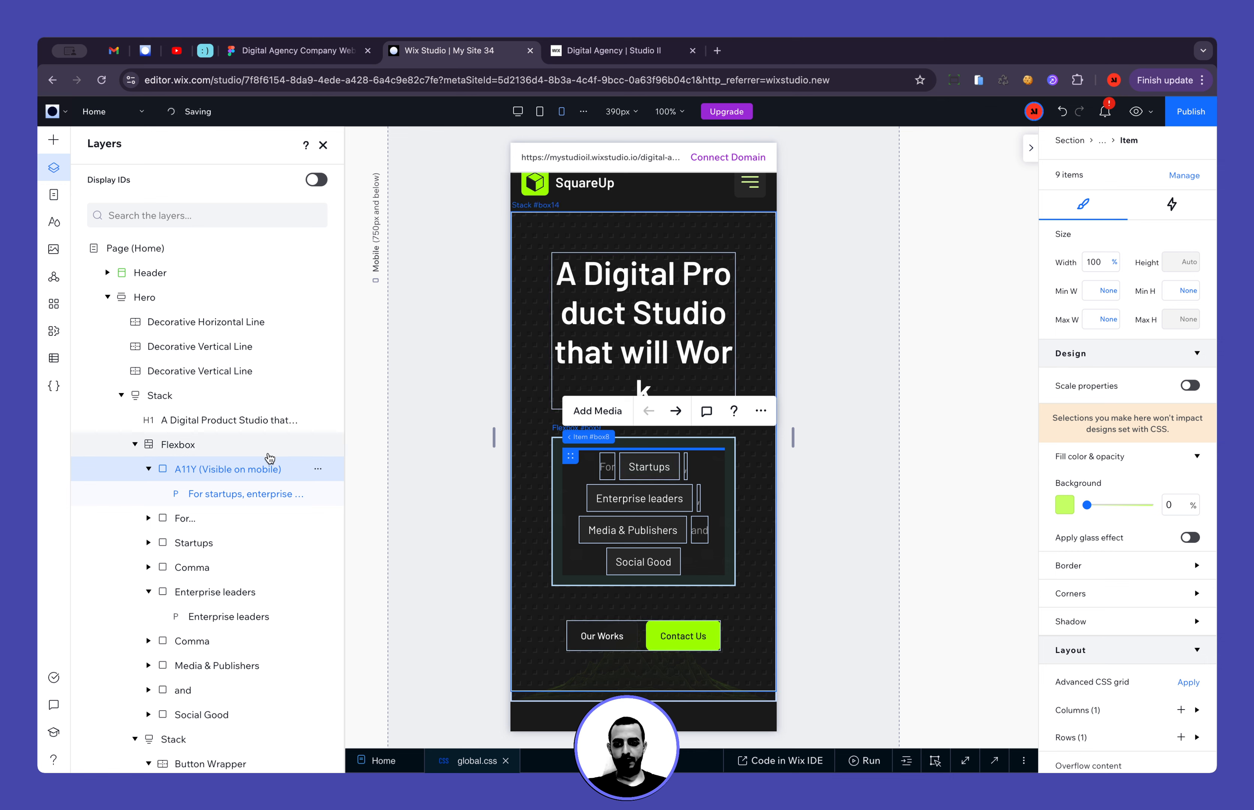
pyautogui.click(324, 494)
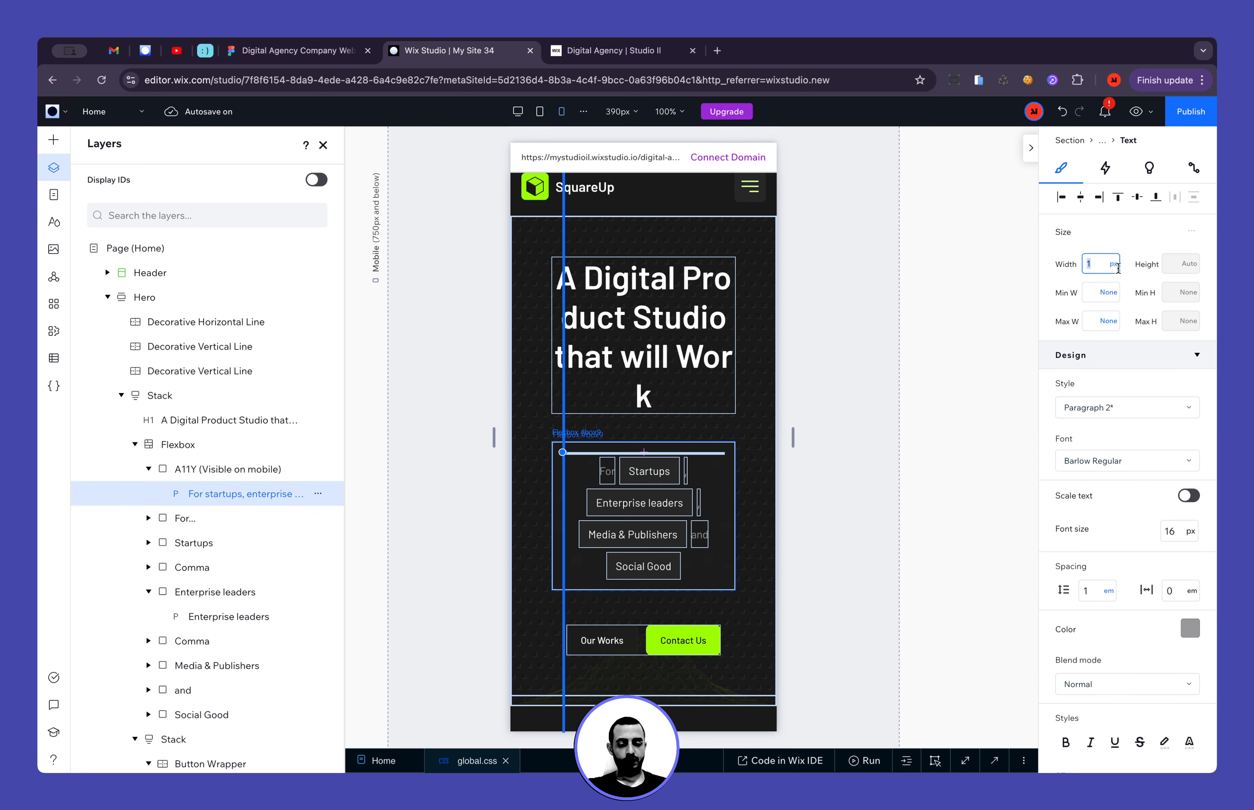
pyautogui.press('Return')
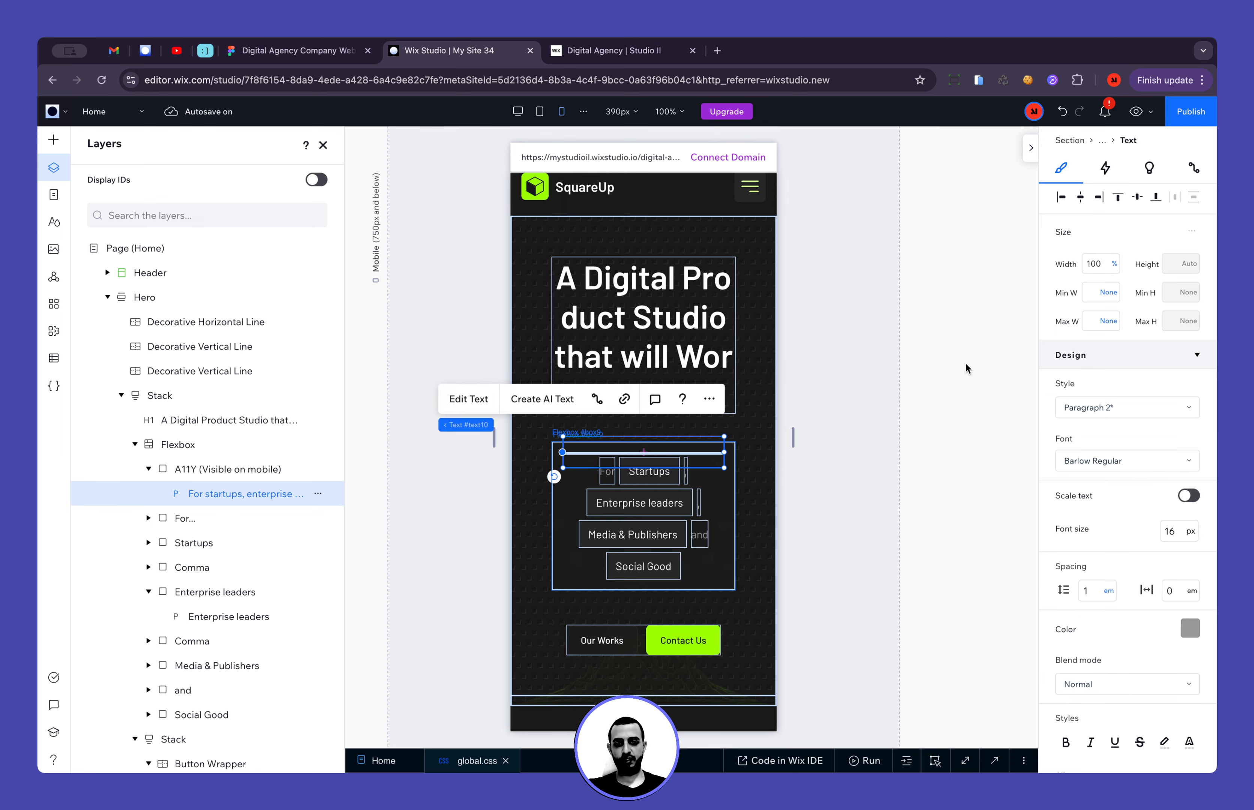
# Set the single grid row of the A11Y (Visible on mobile) item to 1 fr
pyautogui.scroll(-8, 1152, 519)
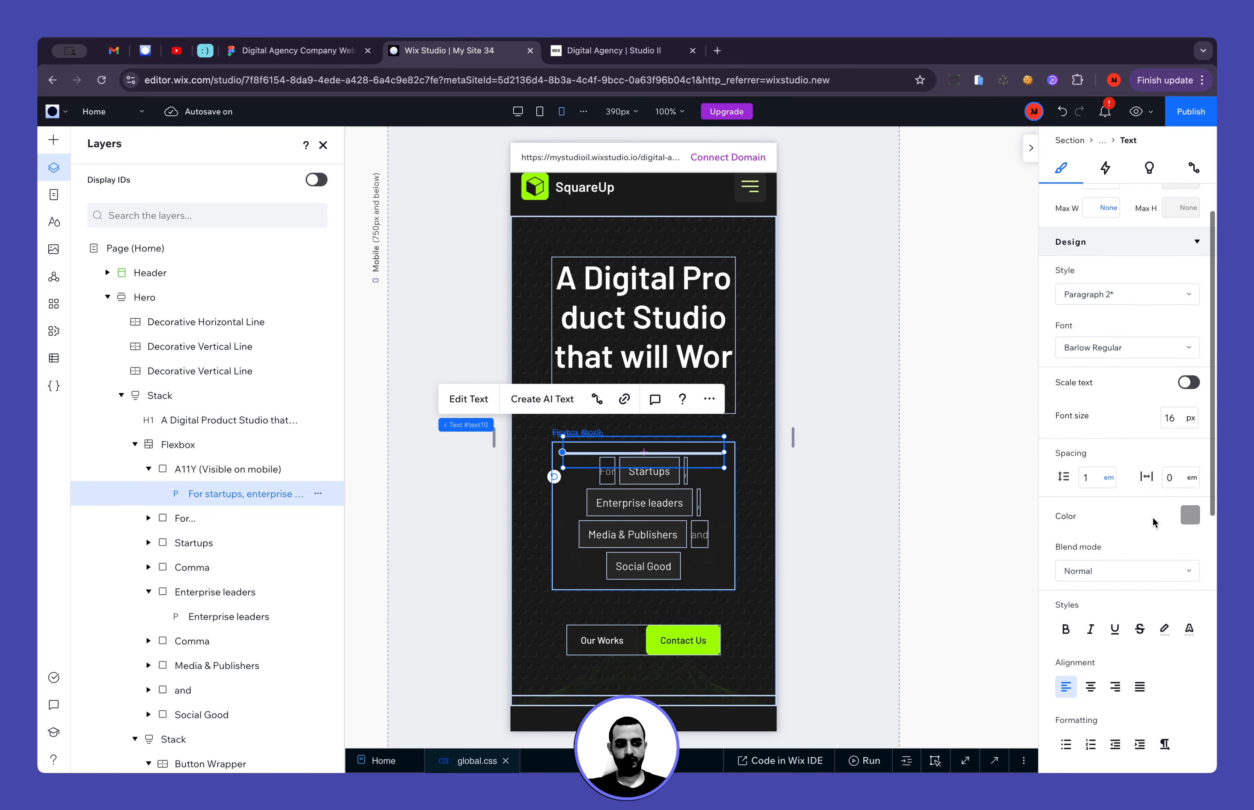
pyautogui.click(234, 477)
pyautogui.click(1084, 536)
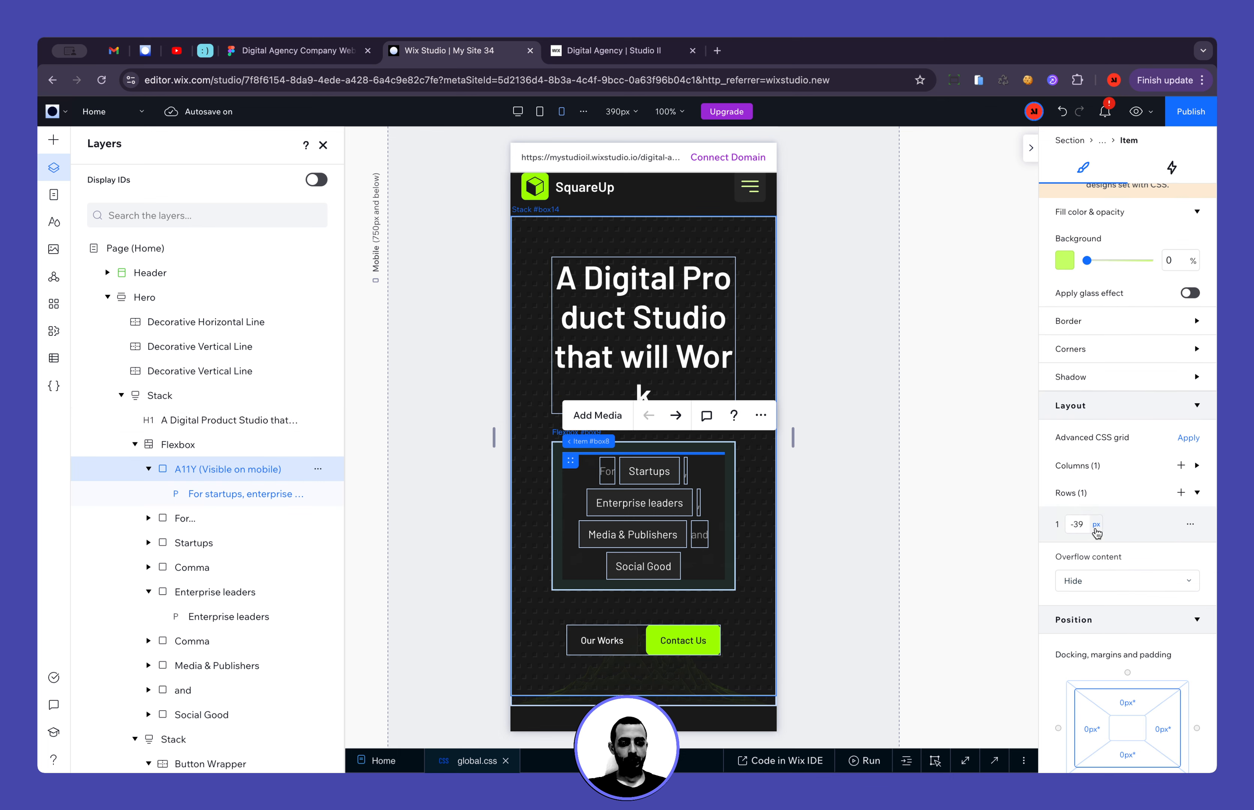
pyautogui.click(1097, 527)
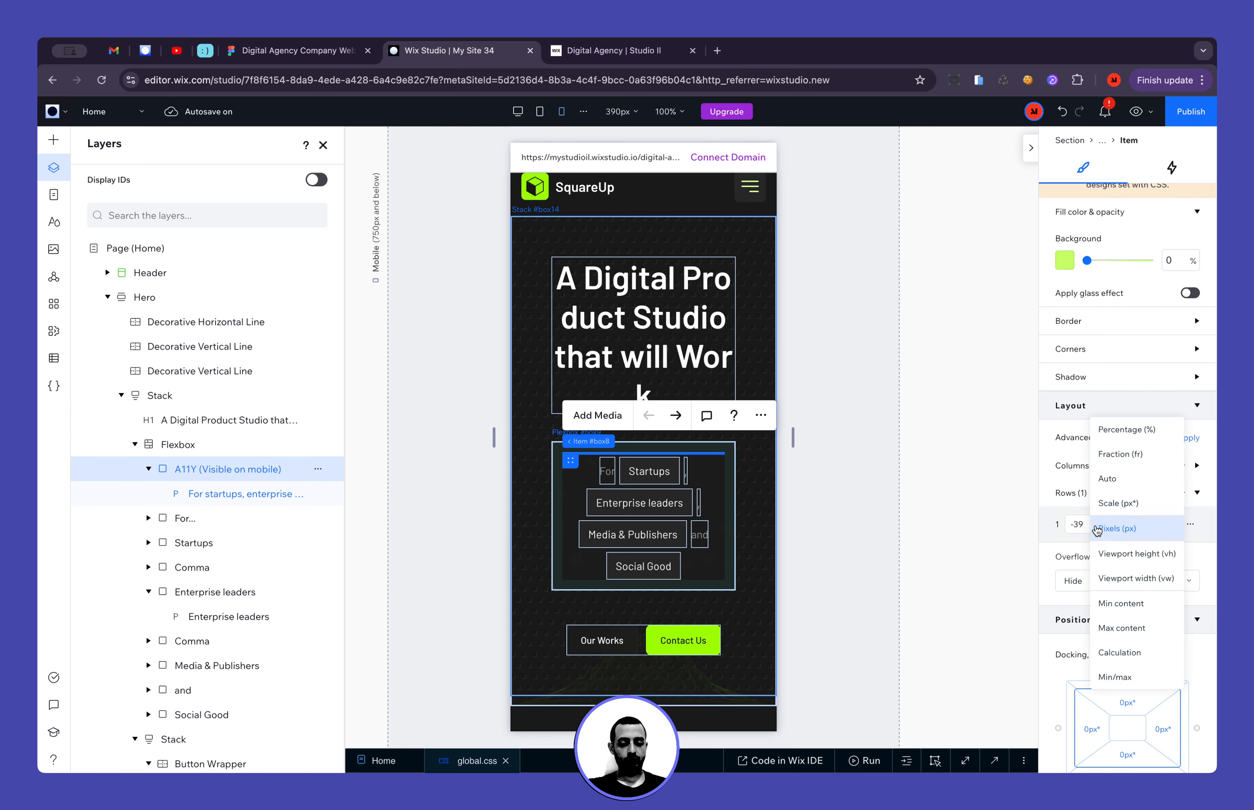
pyautogui.click(1128, 460)
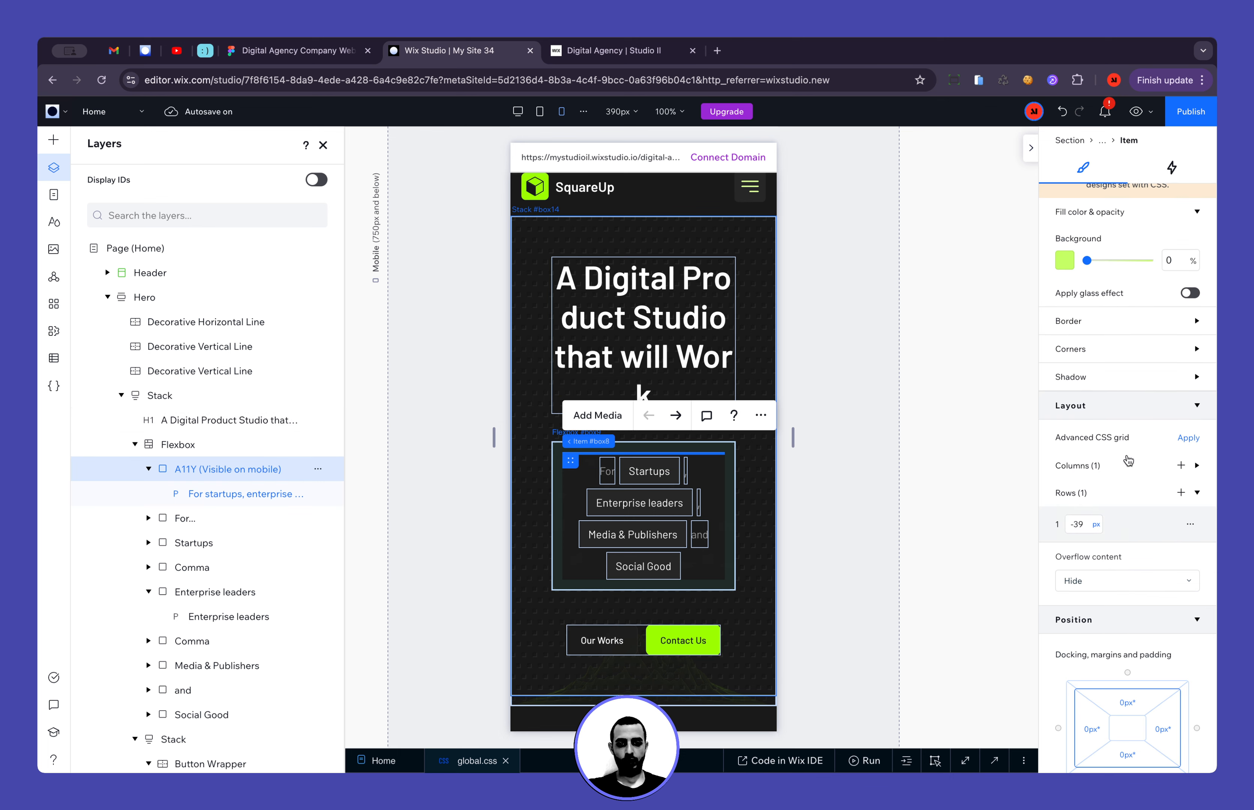
pyautogui.doubleClick(1084, 530)
pyautogui.write('1')
pyautogui.press('Return')
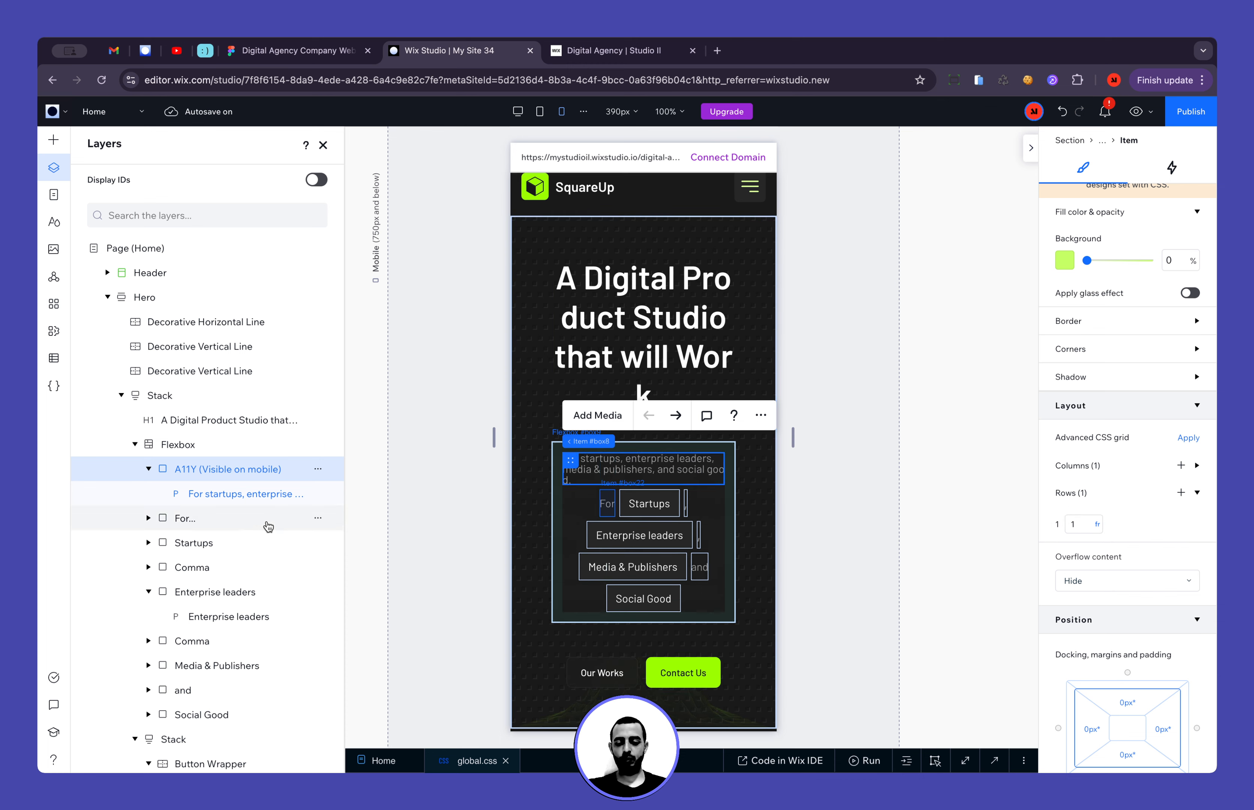
# Hide the For..., Startups and first Comma items of the tagline flexbox on the mobile breakpoint
pyautogui.click(318, 519)
pyautogui.click(377, 322)
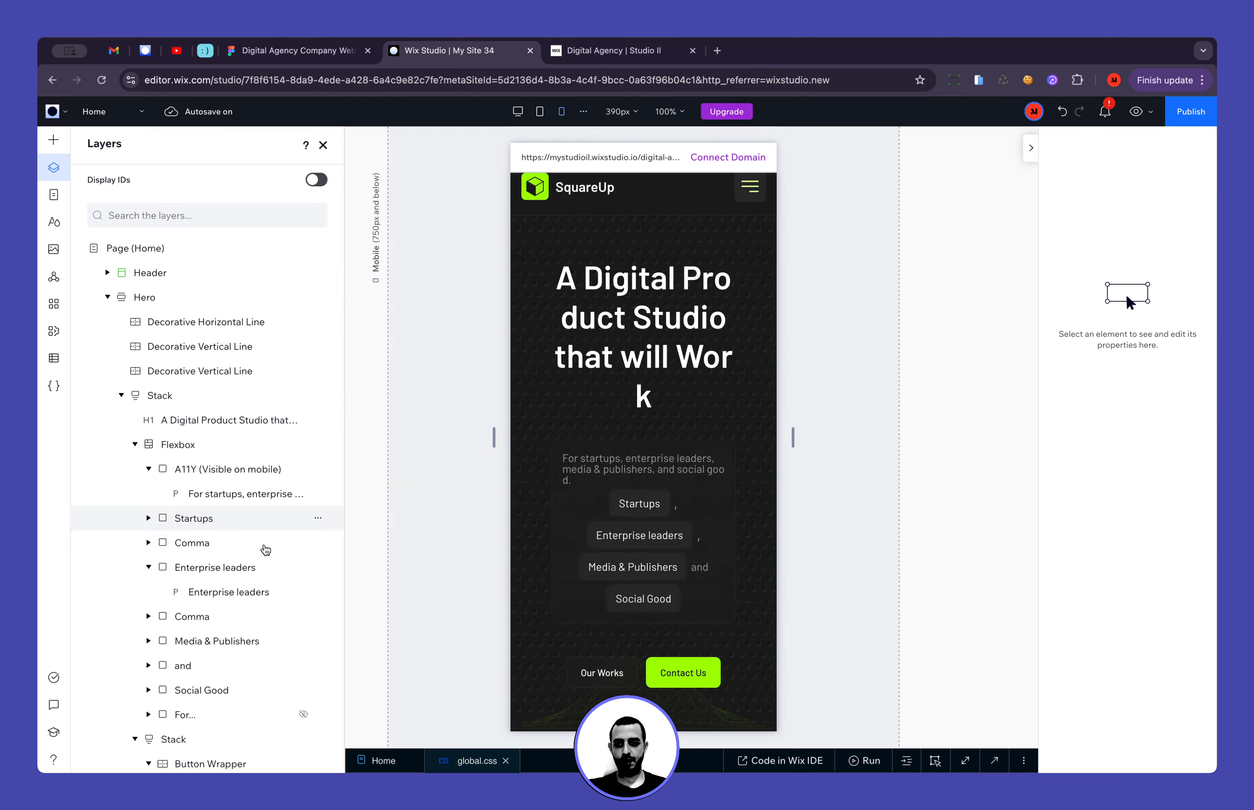
pyautogui.click(269, 522)
pyautogui.click(318, 519)
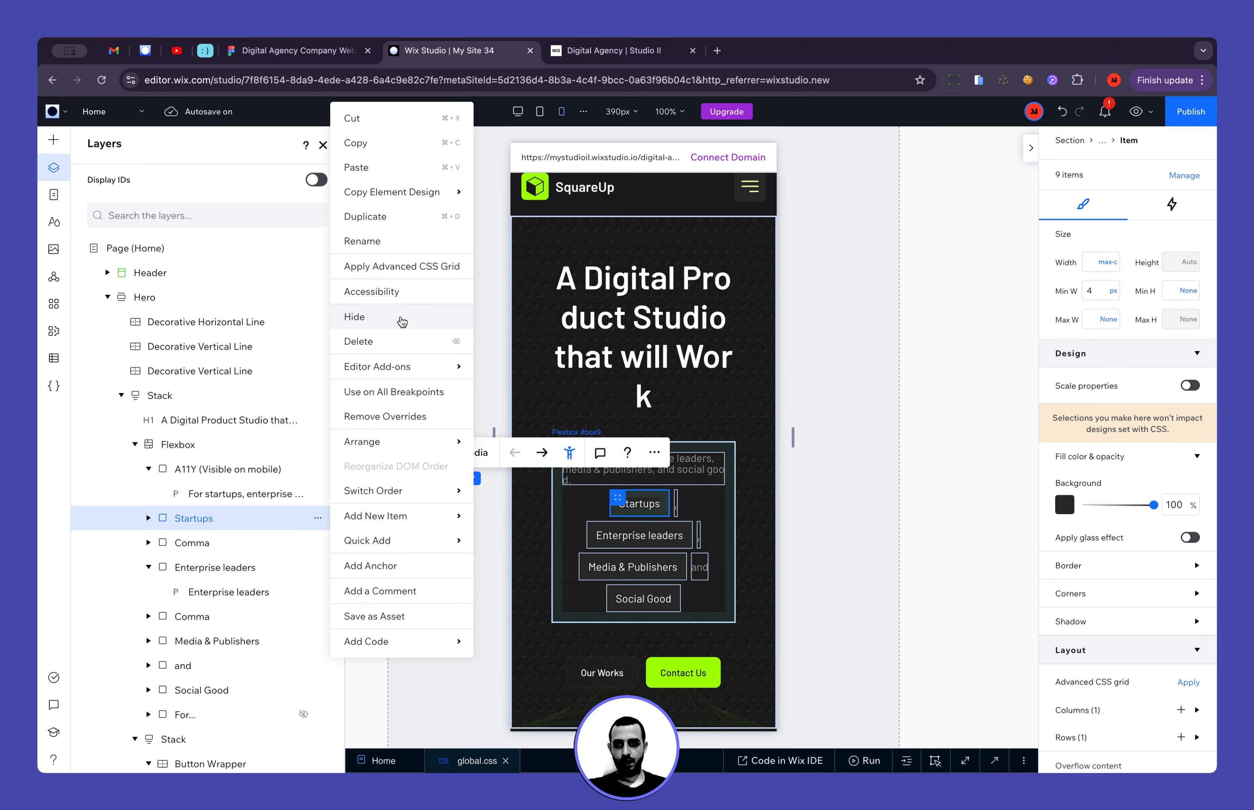
pyautogui.click(285, 521)
pyautogui.click(318, 519)
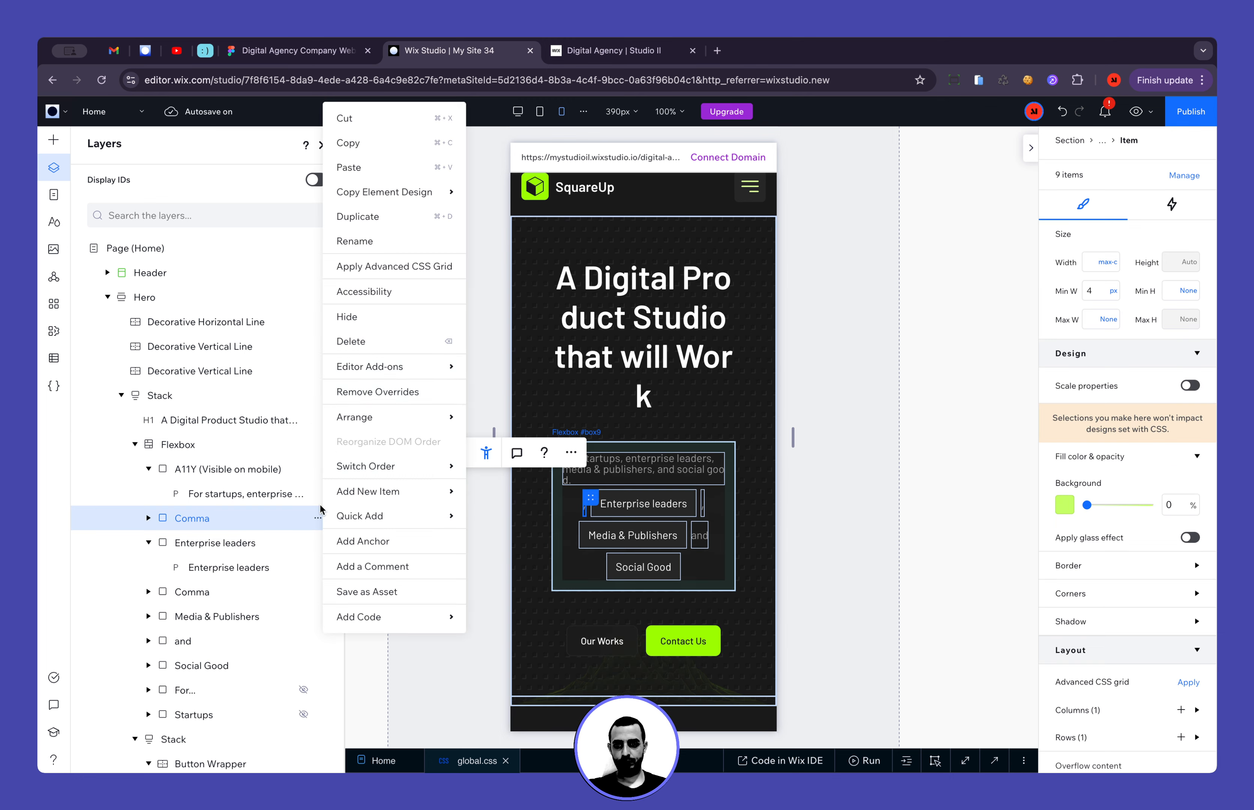
pyautogui.click(347, 317)
# Hide the Enterprise leaders item and the Comma item following it on the mobile breakpoint
pyautogui.click(269, 539)
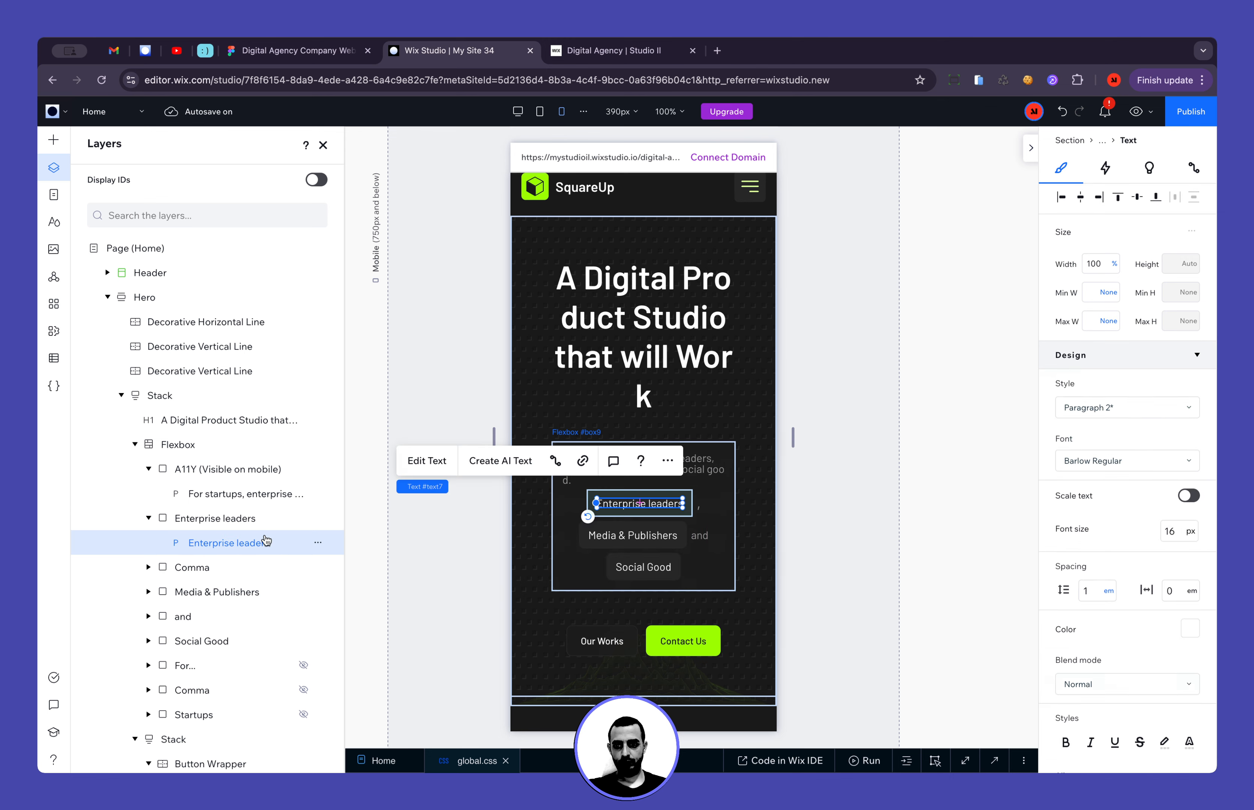
pyautogui.click(295, 521)
pyautogui.click(318, 519)
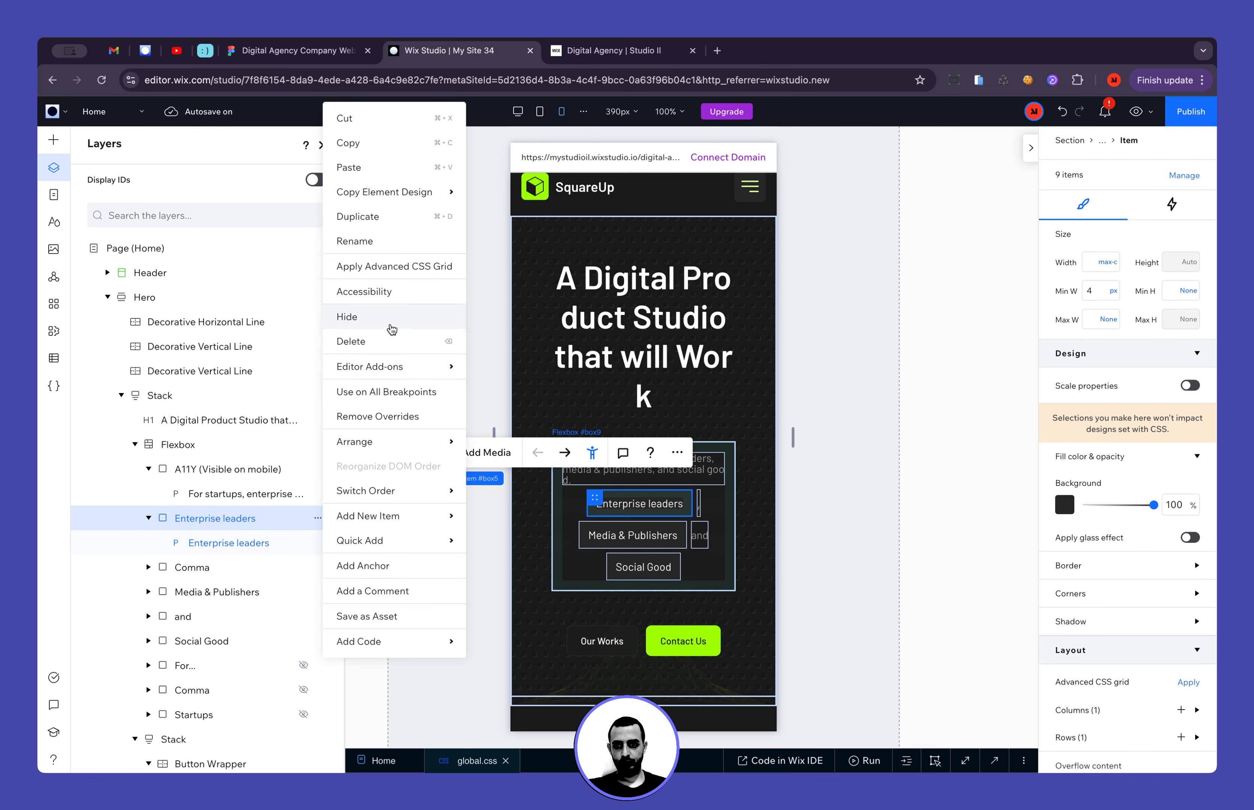
pyautogui.click(266, 519)
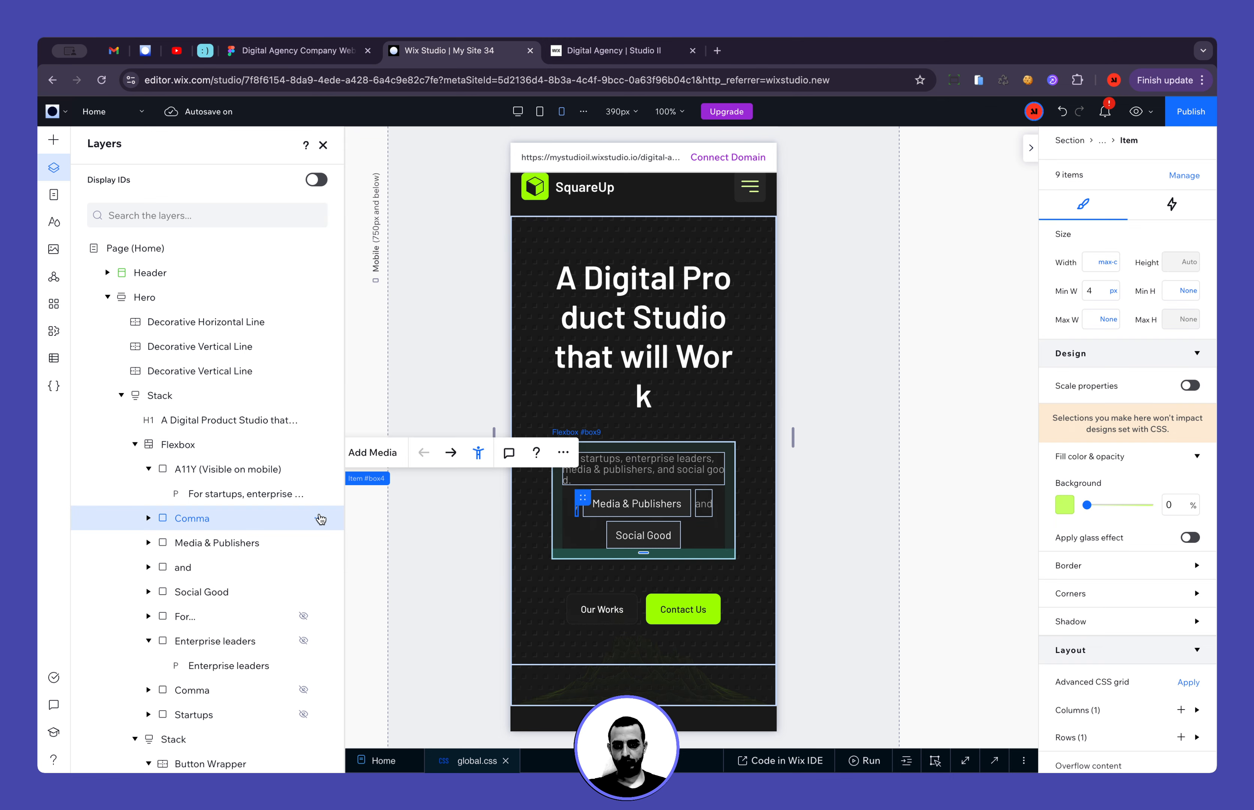
pyautogui.click(318, 518)
pyautogui.click(352, 316)
# Hide the Media & Publishers, "and" and Social Good items of the tagline flexbox on the mobile breakpoint
pyautogui.click(249, 520)
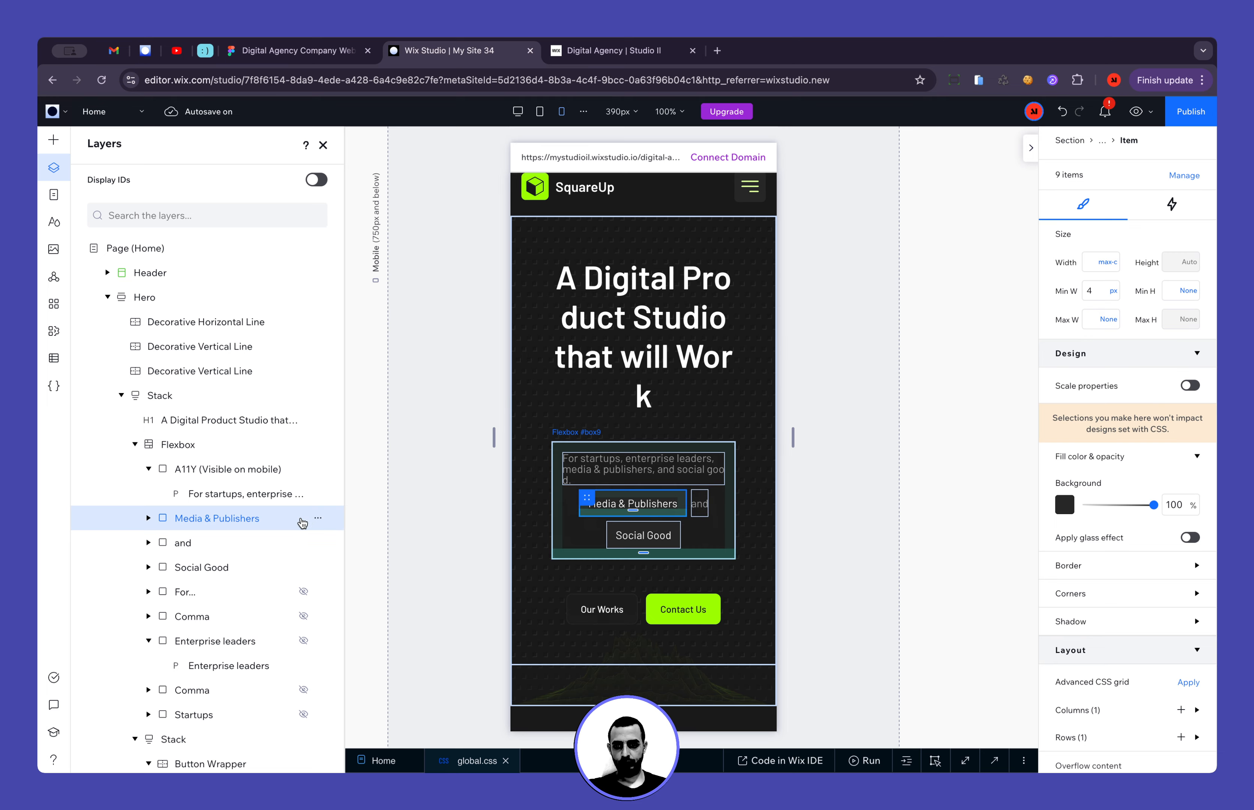
pyautogui.click(317, 519)
pyautogui.click(369, 318)
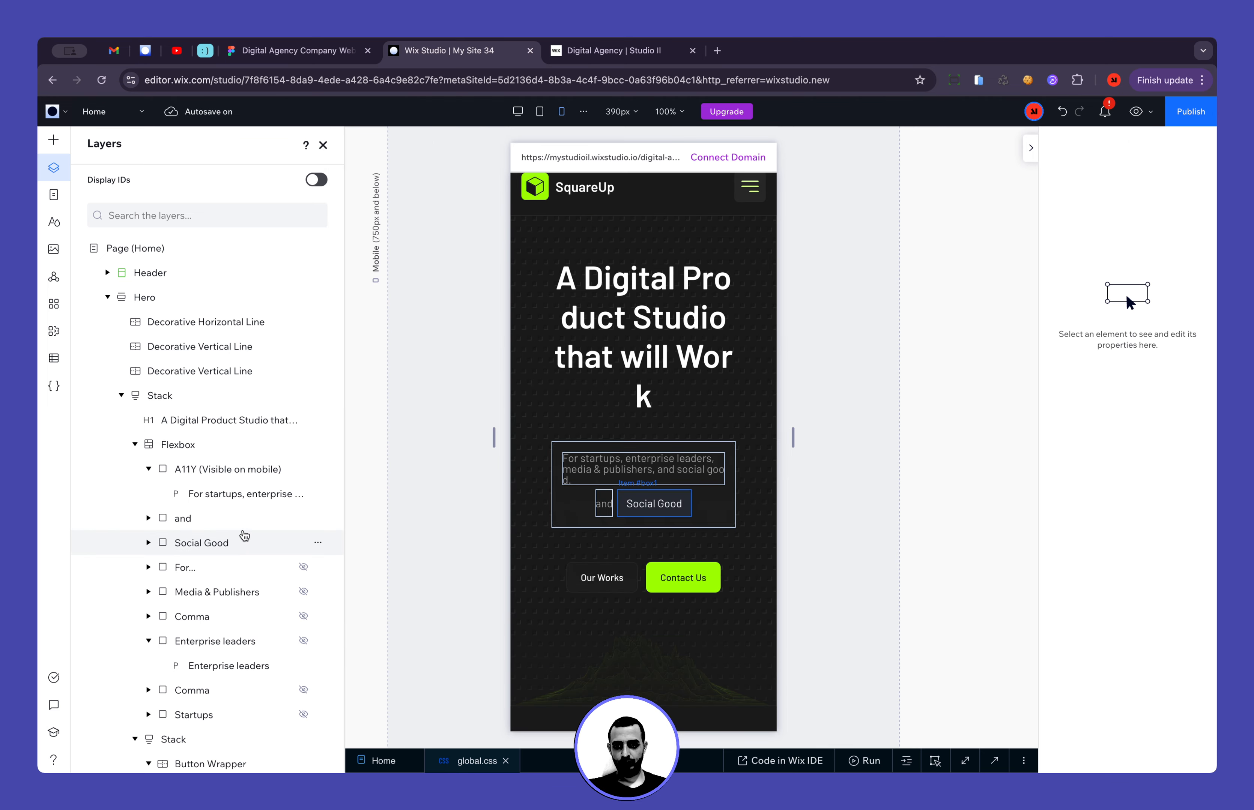
pyautogui.click(248, 520)
pyautogui.click(318, 518)
pyautogui.click(358, 316)
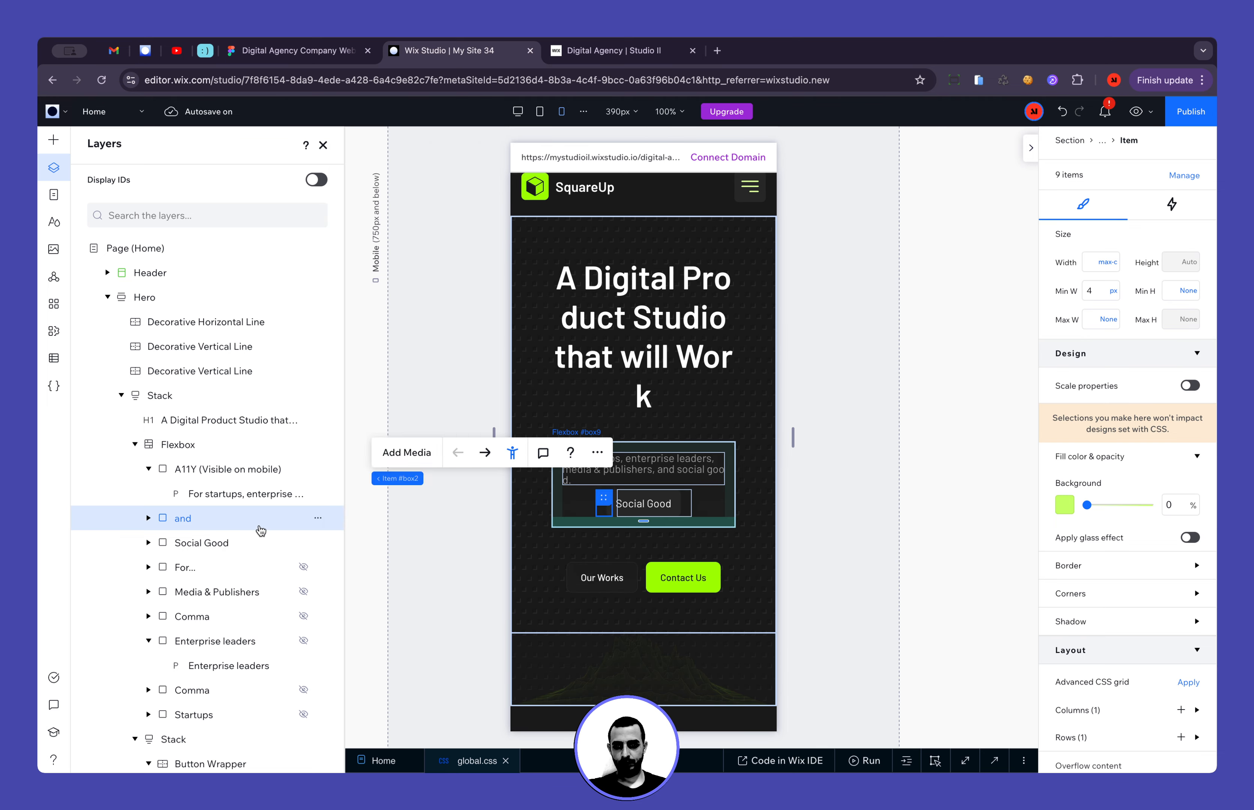
pyautogui.click(251, 520)
pyautogui.click(318, 518)
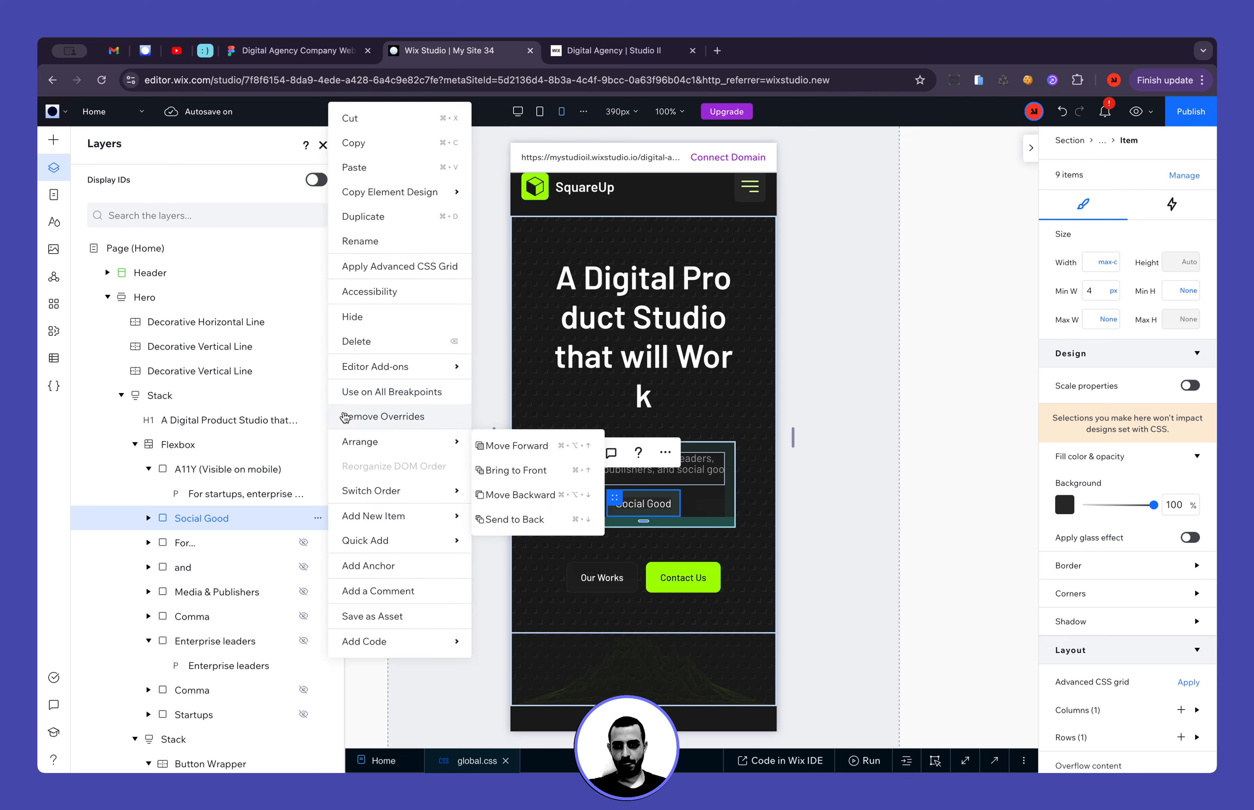
pyautogui.click(366, 327)
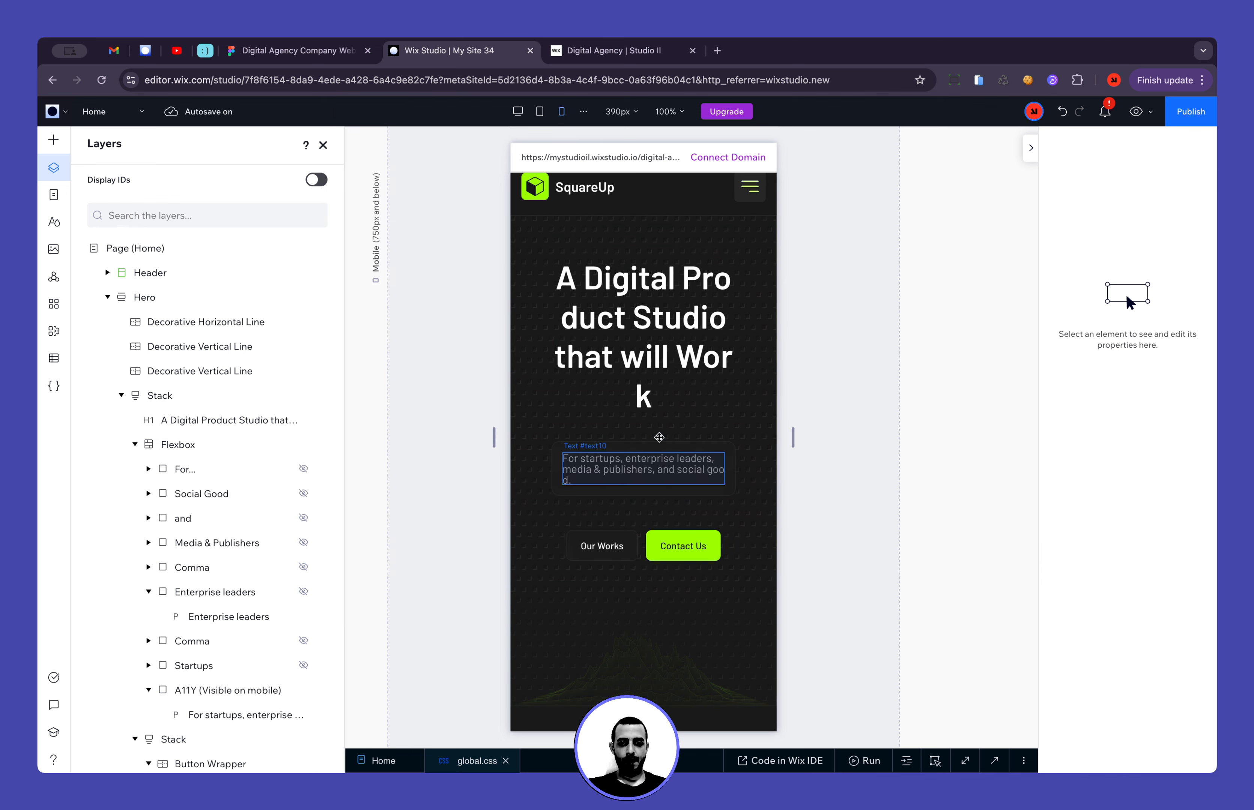
# Switch to the Figma design and measure the tagline container's distance from the edges of the mobile hero section
pyautogui.click(295, 49)
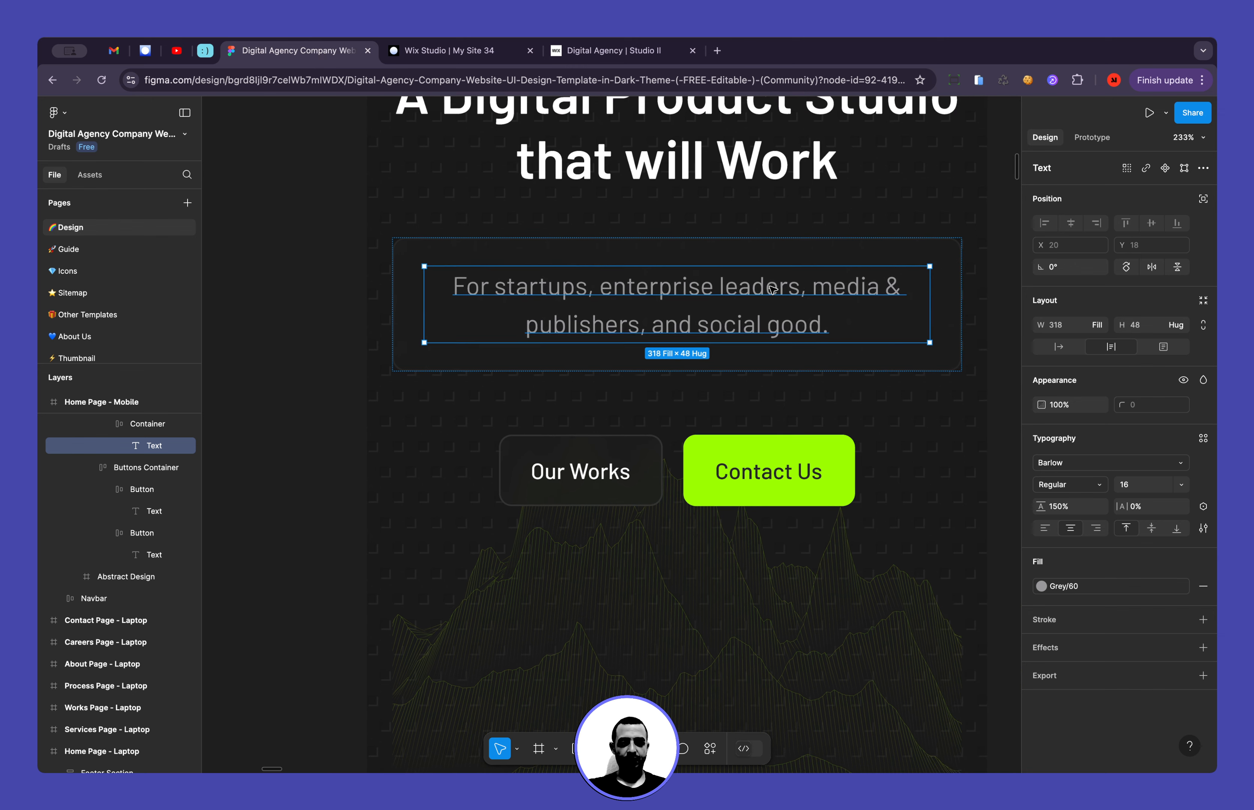
pyautogui.hscroll(1, 773, 289)
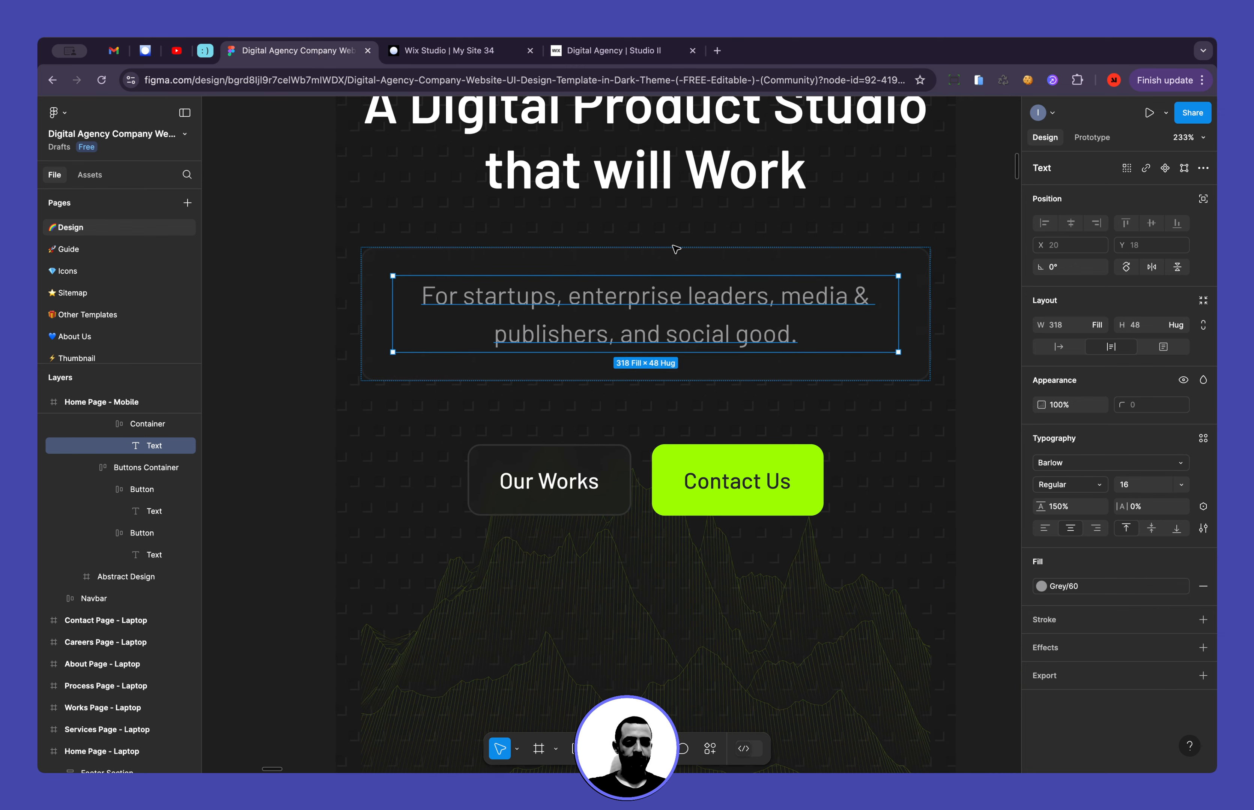
pyautogui.click(448, 50)
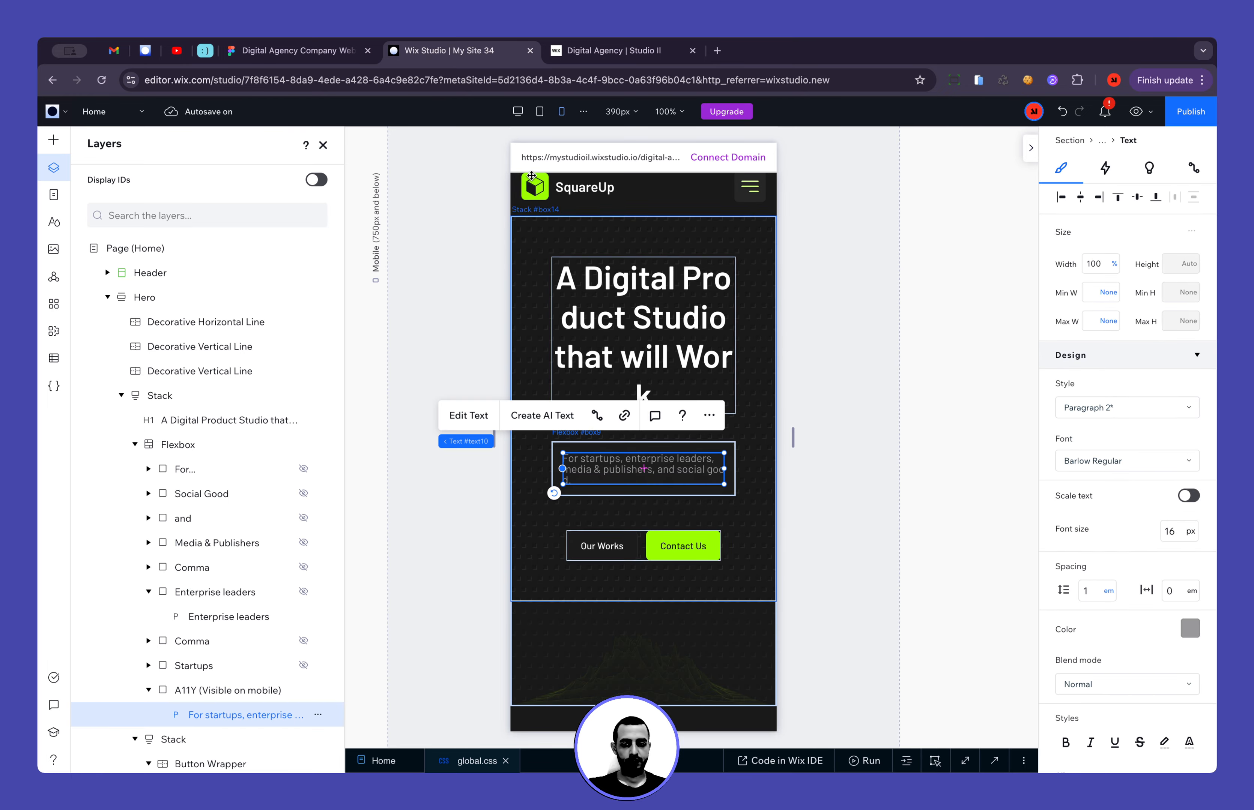
pyautogui.click(297, 49)
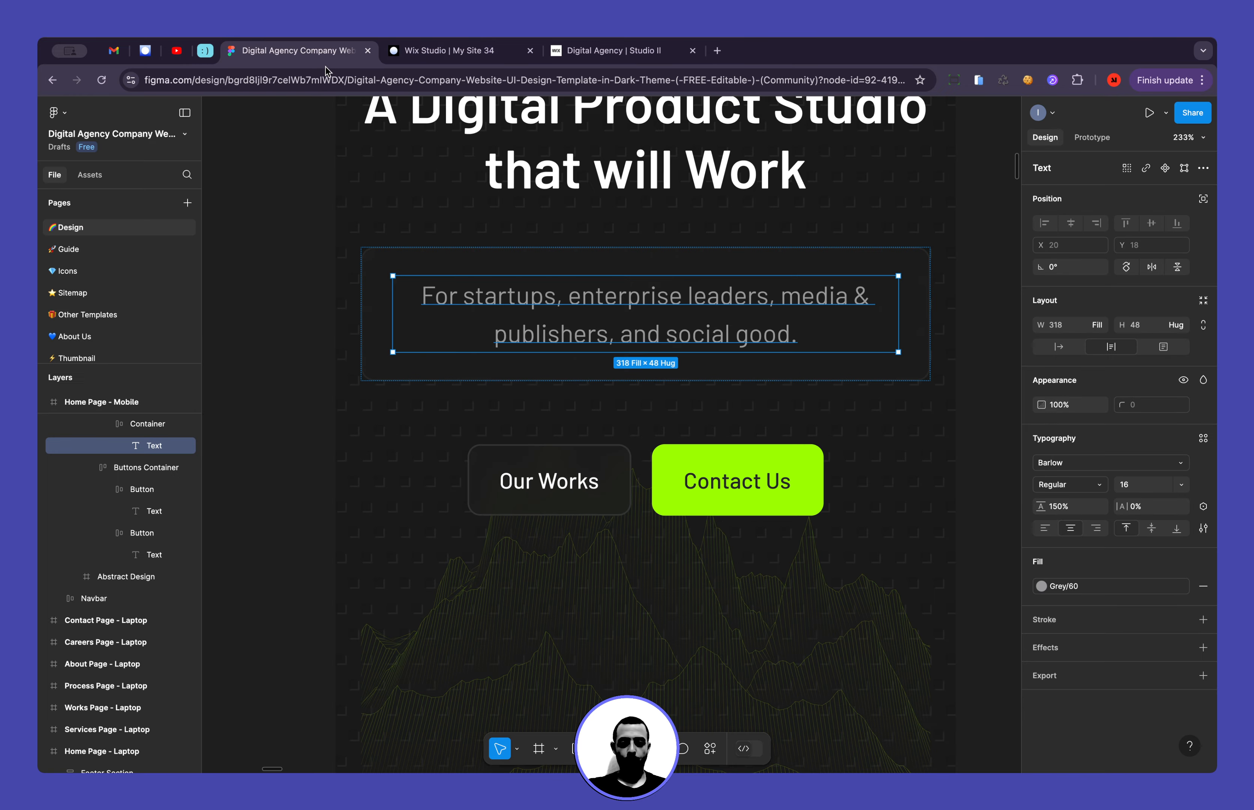
pyautogui.click(374, 307)
pyautogui.scroll(6, 372, 301)
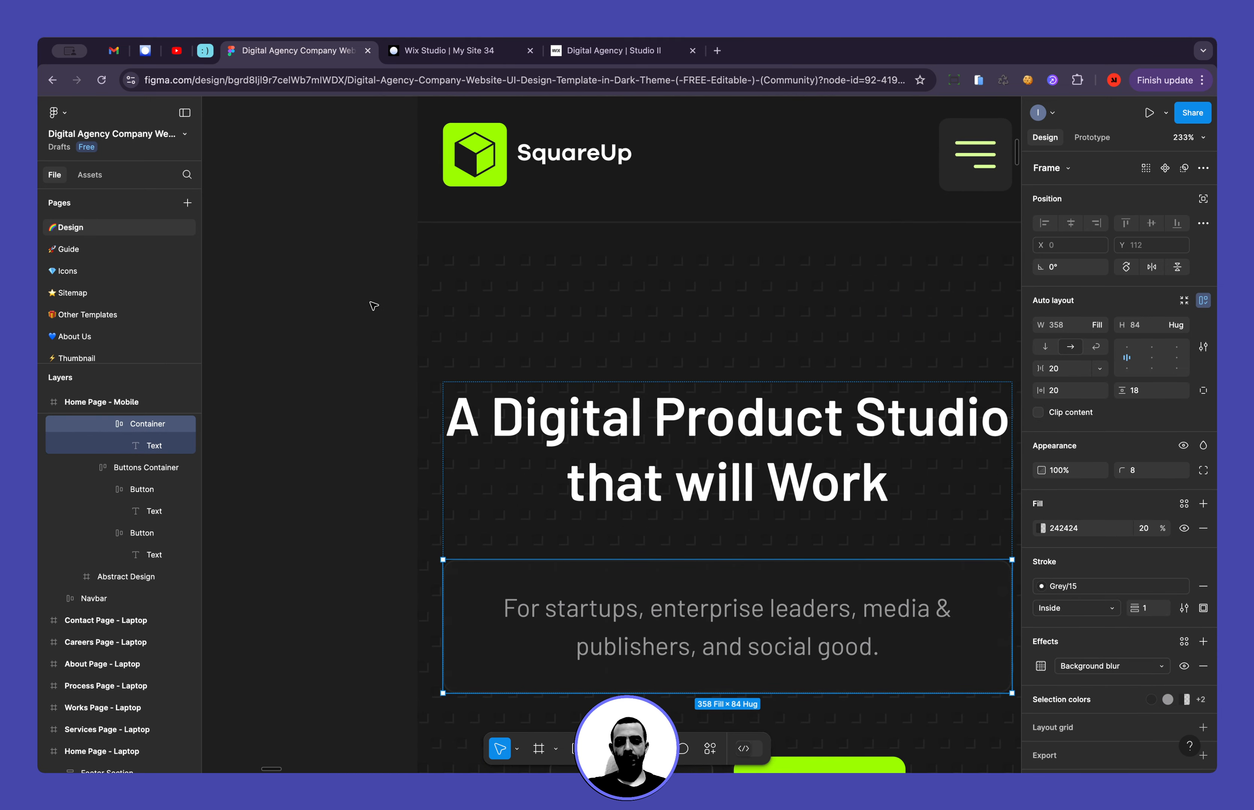
pyautogui.press('alt')
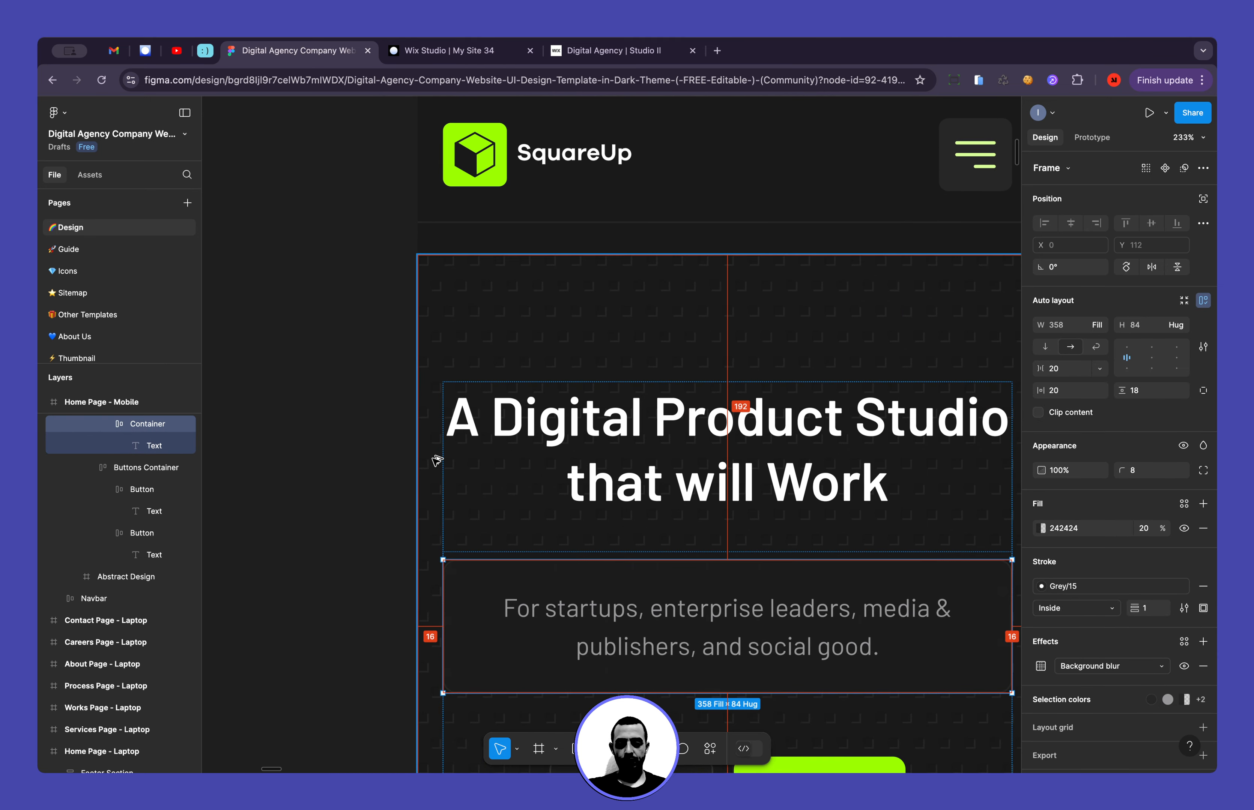
pyautogui.scroll(-6, 436, 460)
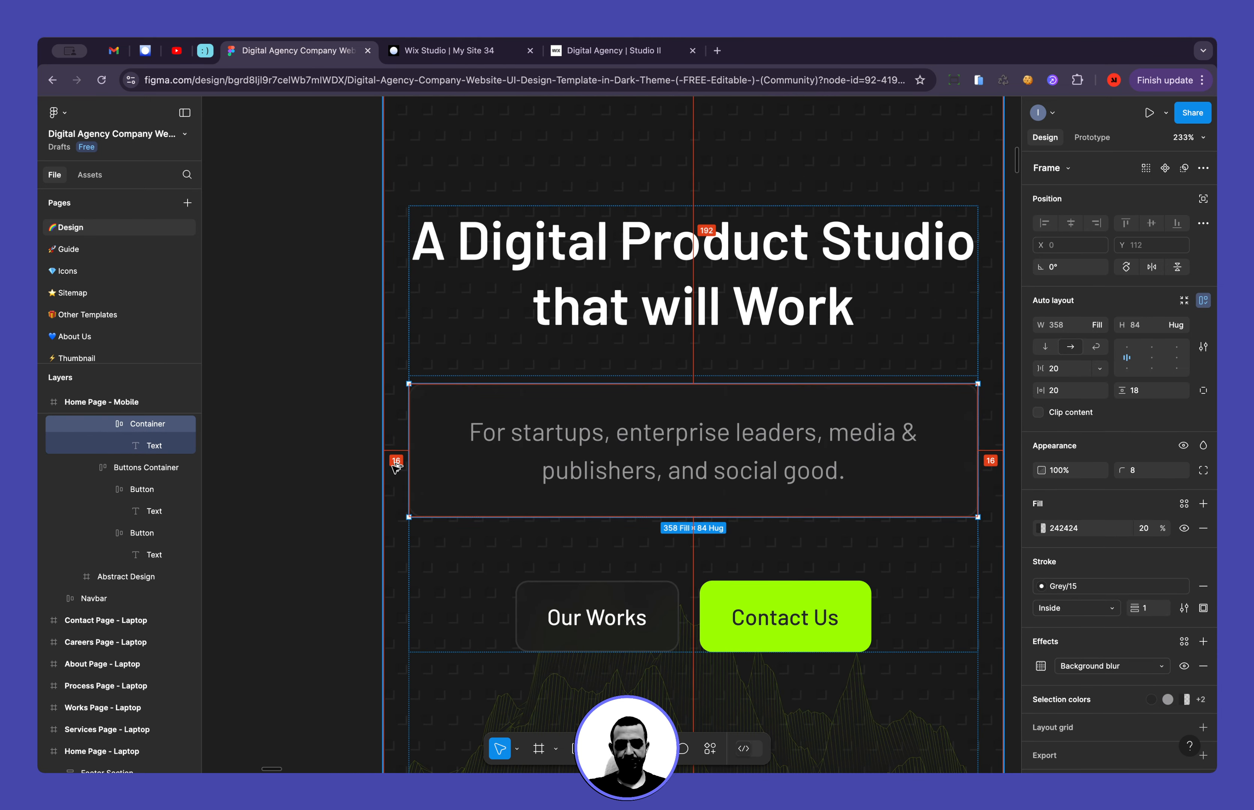
# Switch back to Wix Studio and set the padding of the hero Stack to 16 px on all sides
pyautogui.click(435, 55)
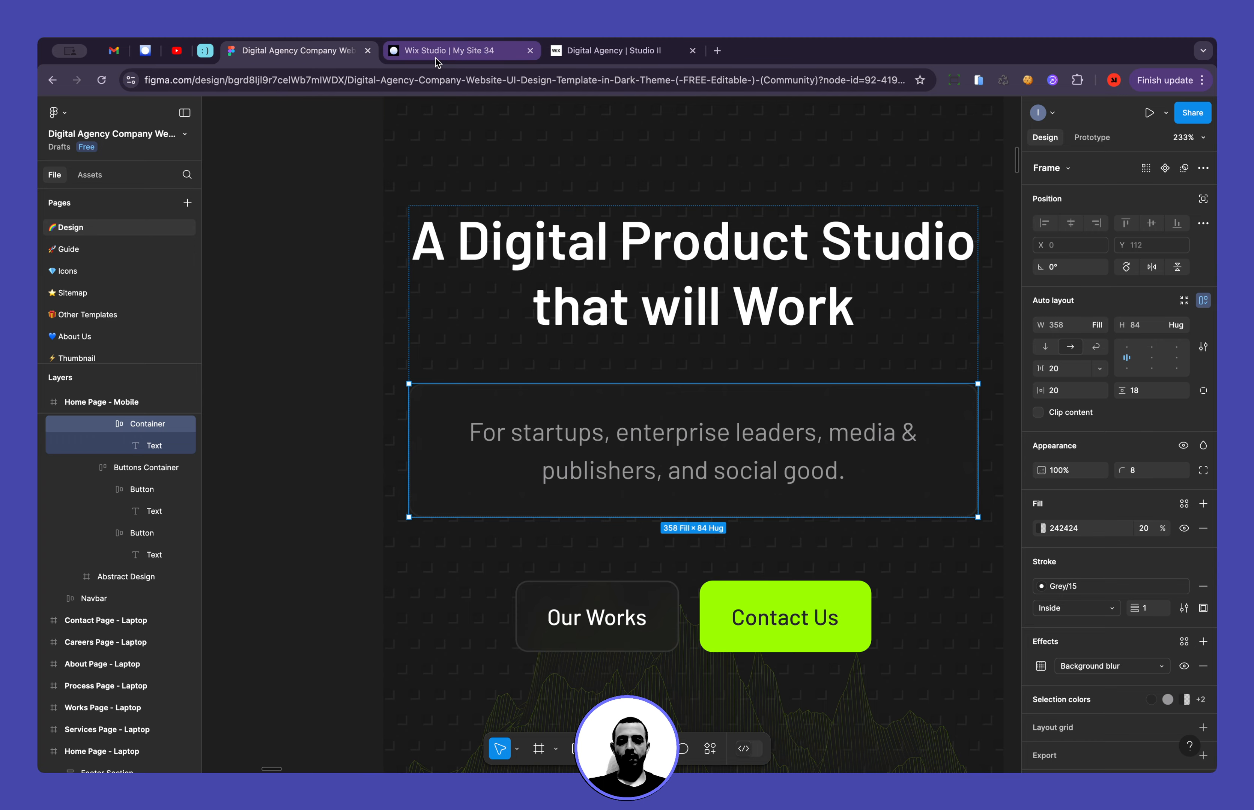
pyautogui.click(753, 492)
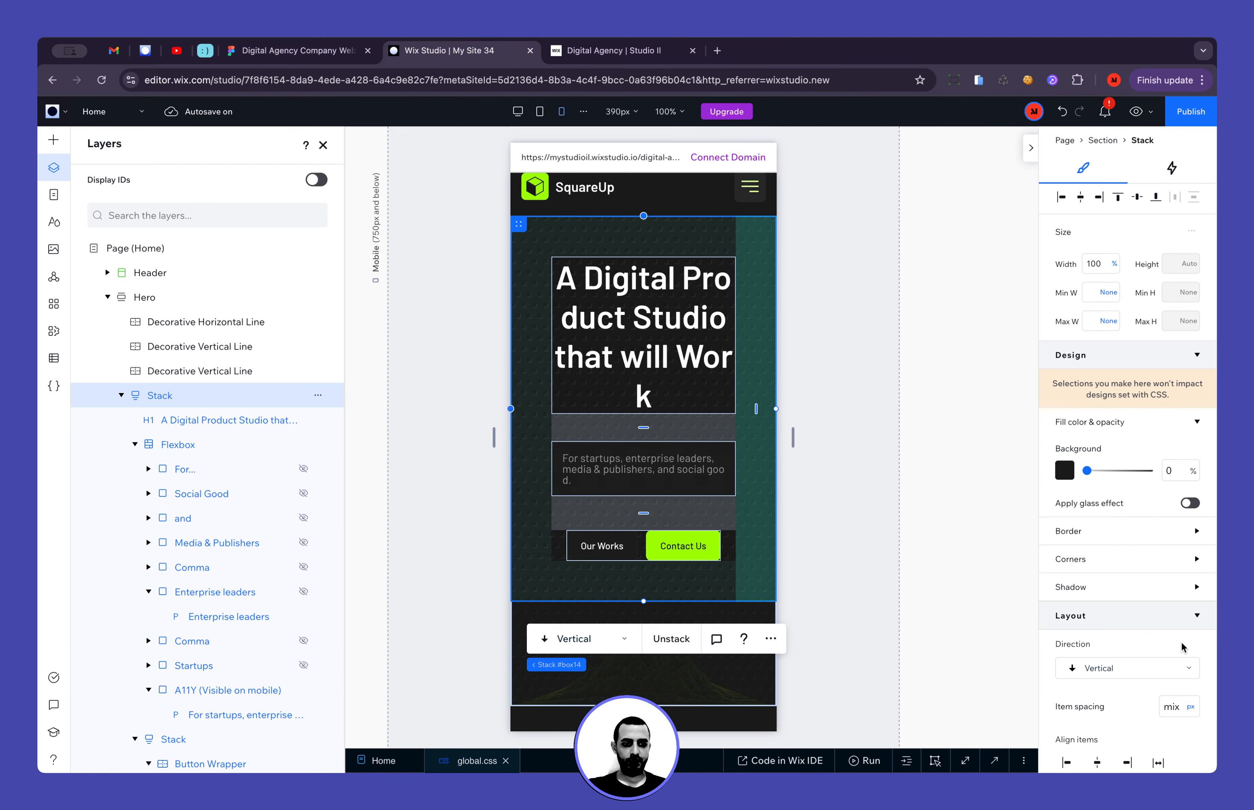
pyautogui.scroll(-6, 1181, 642)
pyautogui.click(1105, 662)
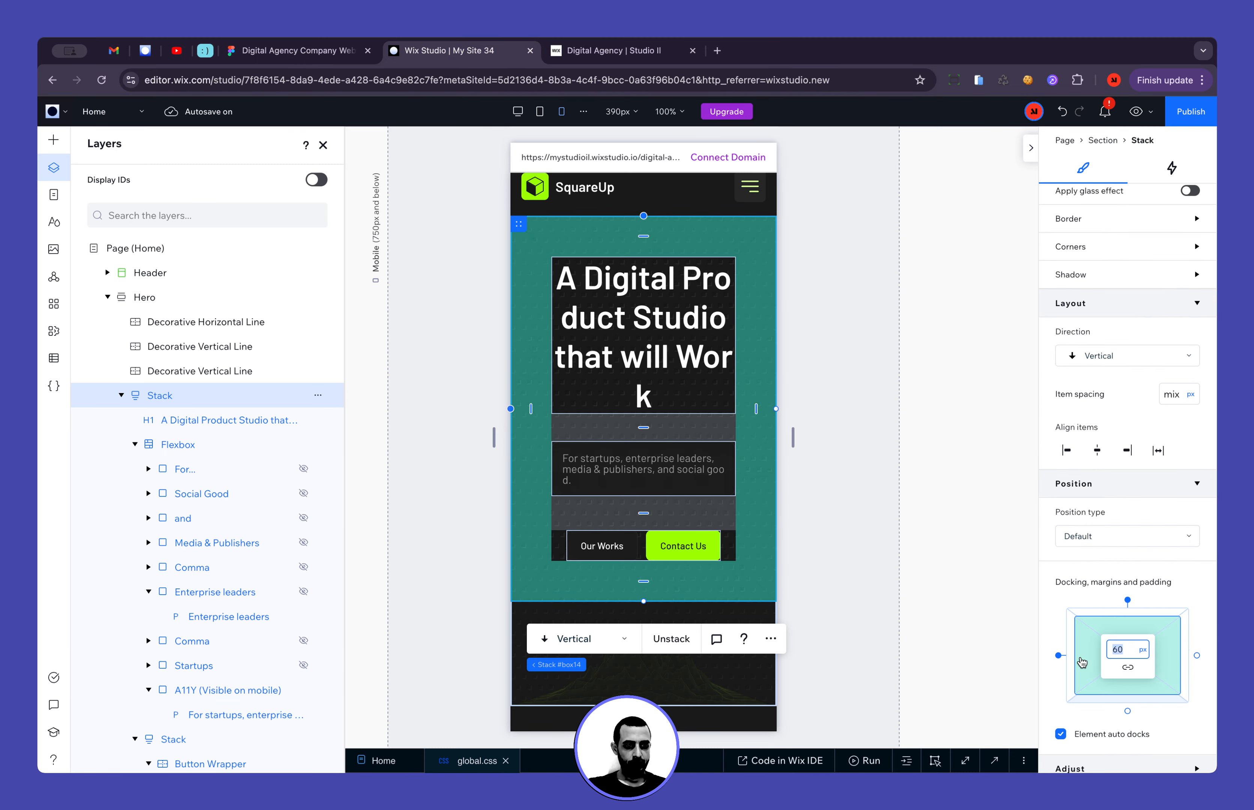
pyautogui.press('Return')
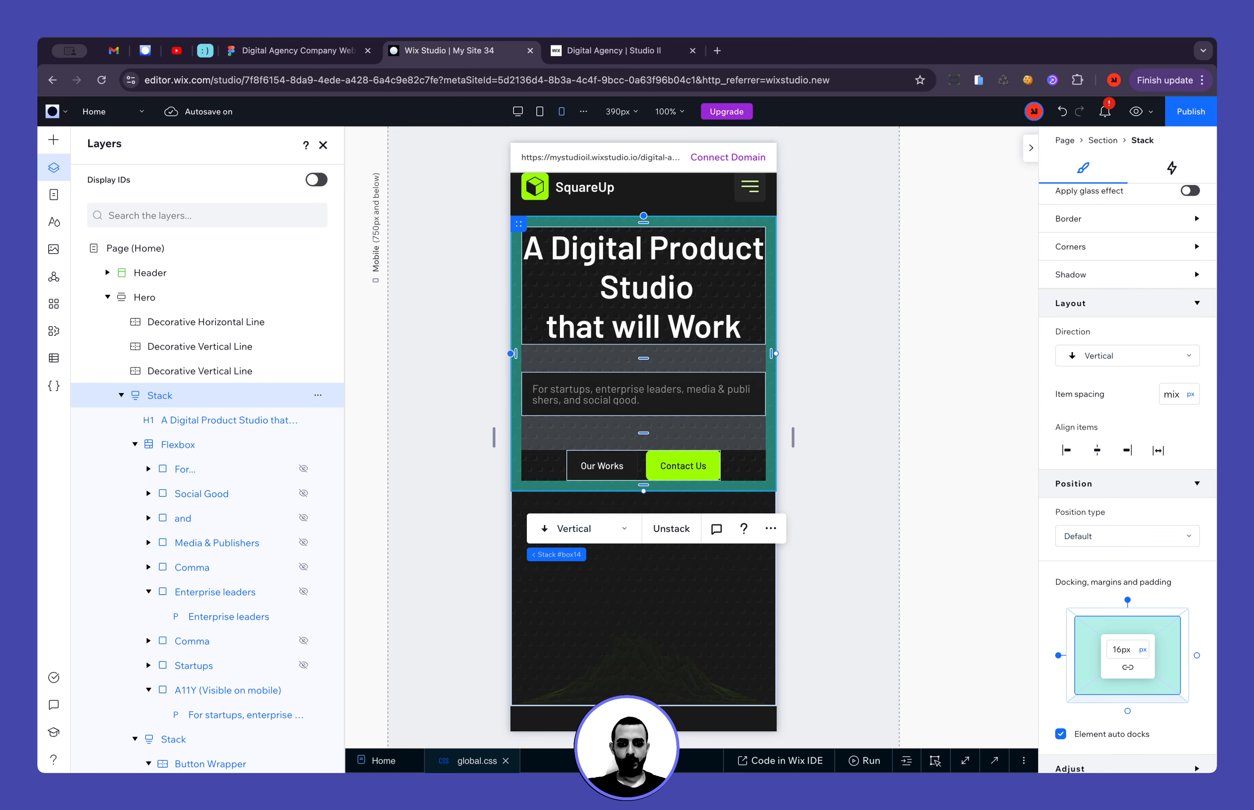
pyautogui.click(849, 486)
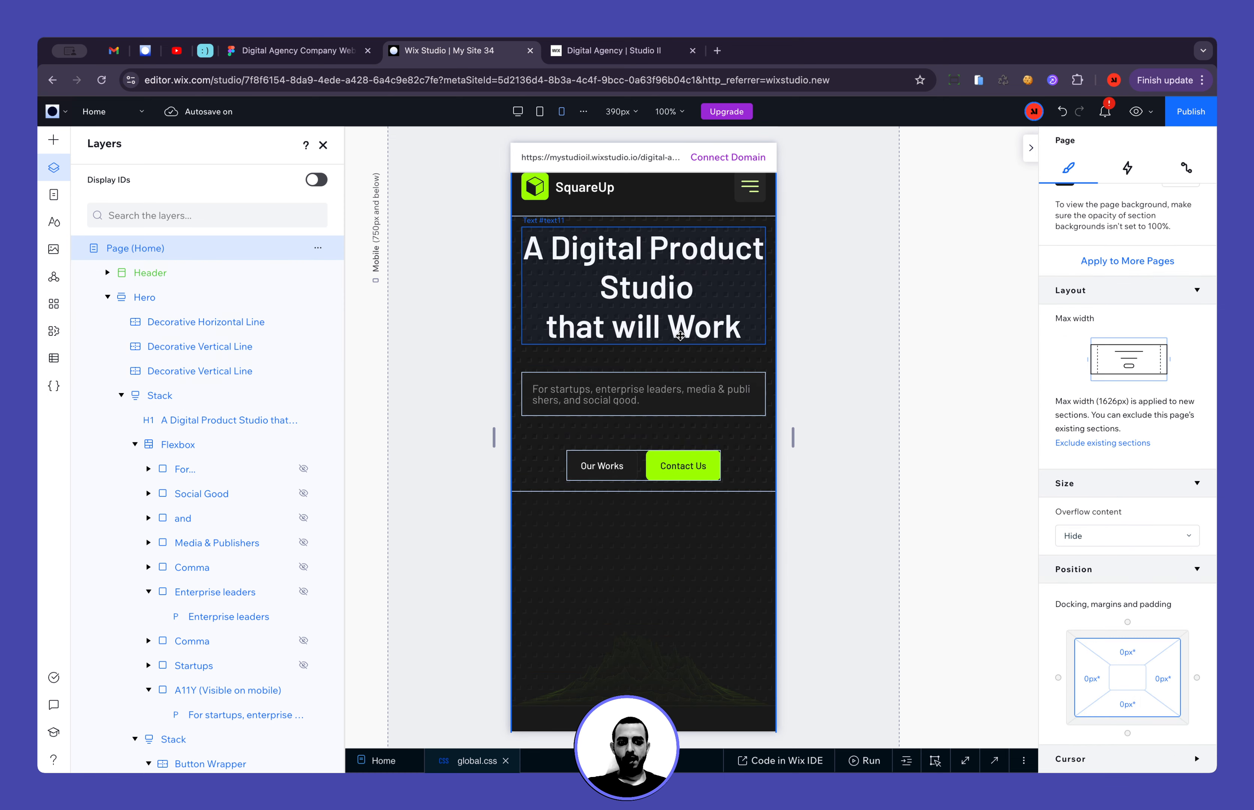
# Copy the tagline paragraph's text into the browser's address bar to examine it as plain text
pyautogui.click(711, 402)
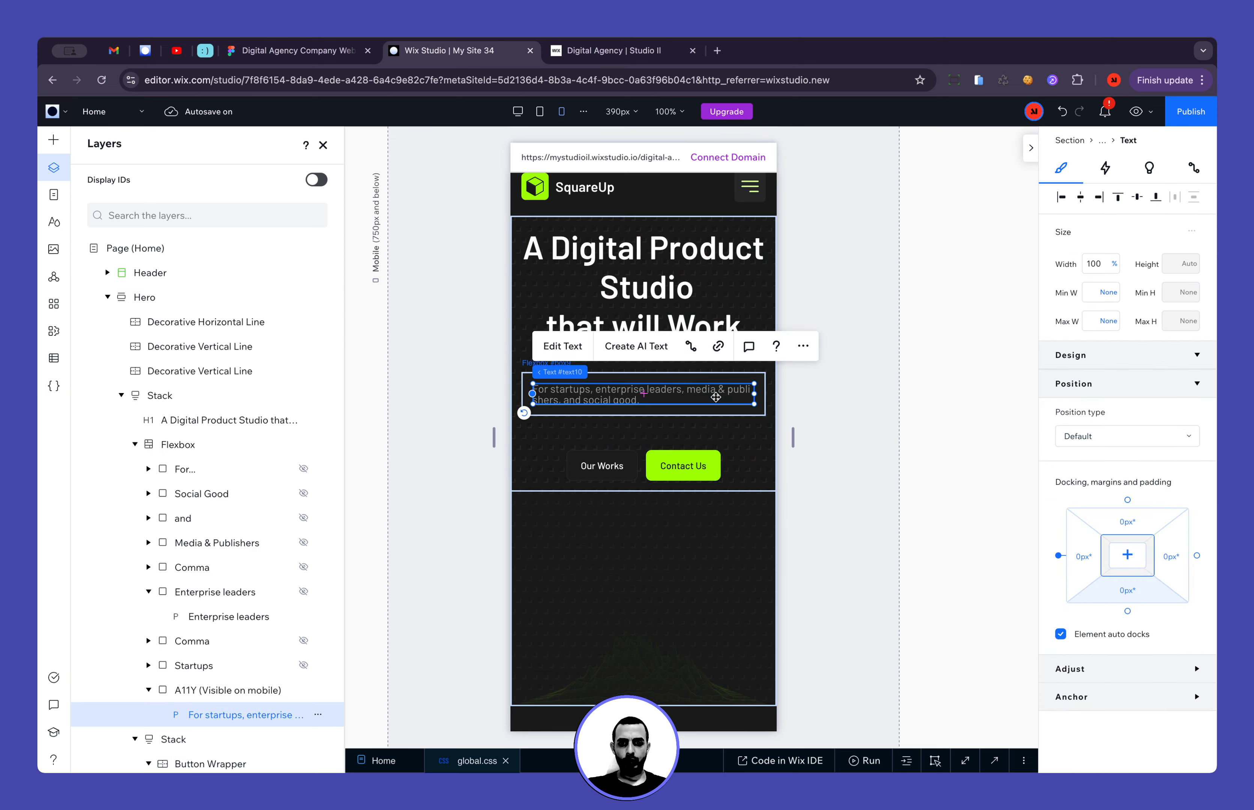
pyautogui.doubleClick(736, 396)
pyautogui.press('super+c')
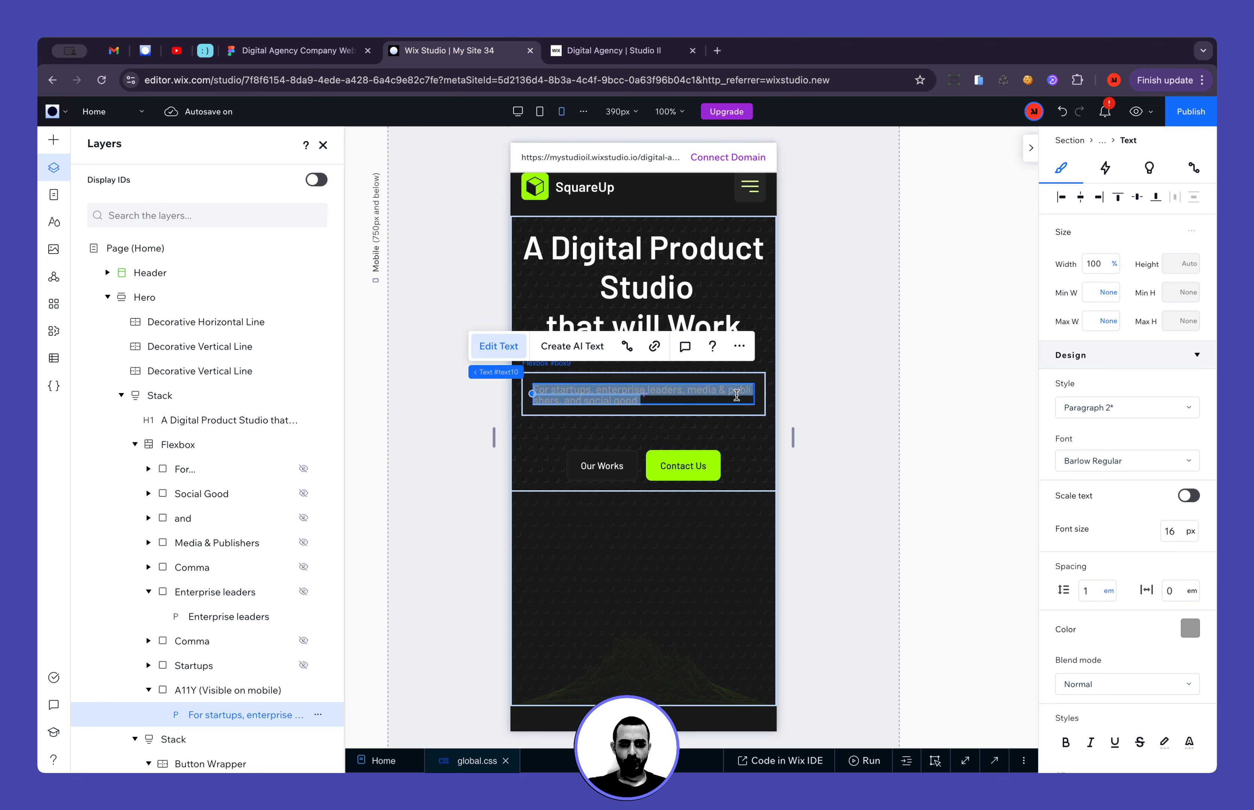
pyautogui.click(758, 85)
pyautogui.press('super+v')
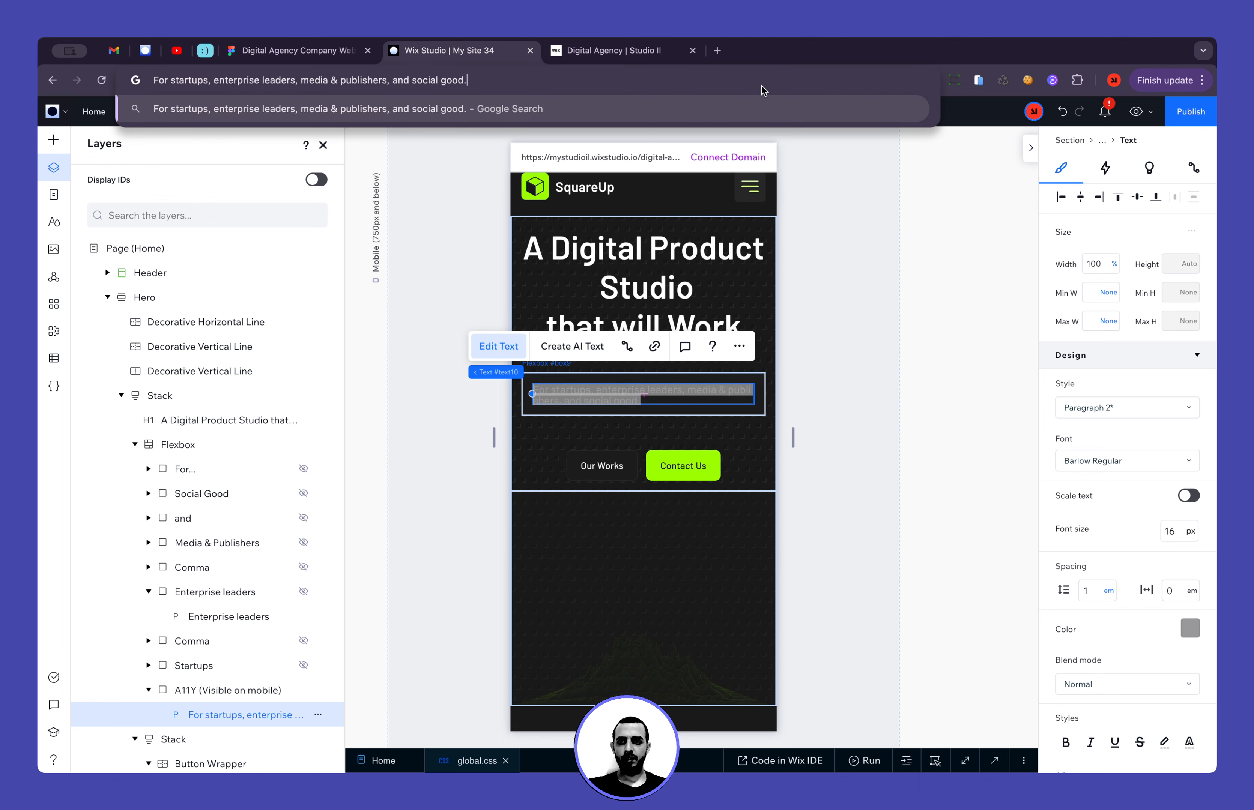
pyautogui.press('super+a')
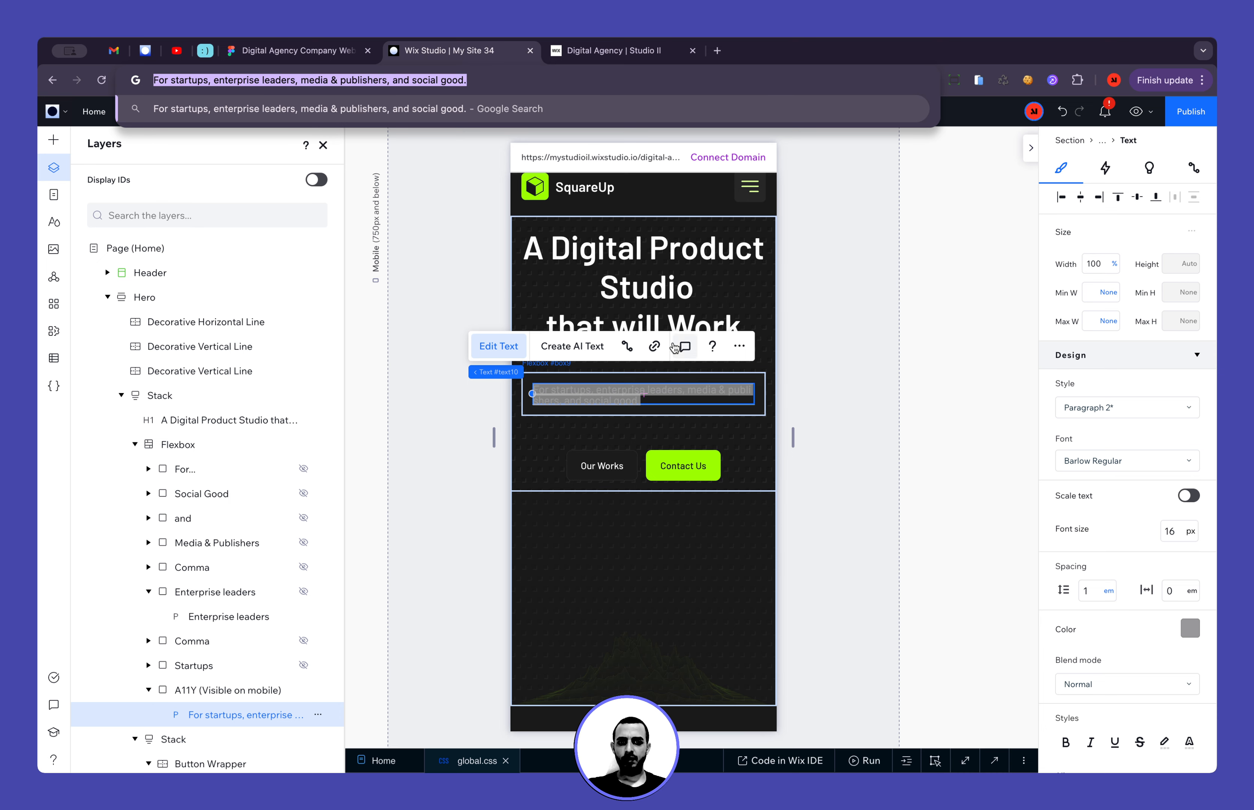
pyautogui.click(659, 384)
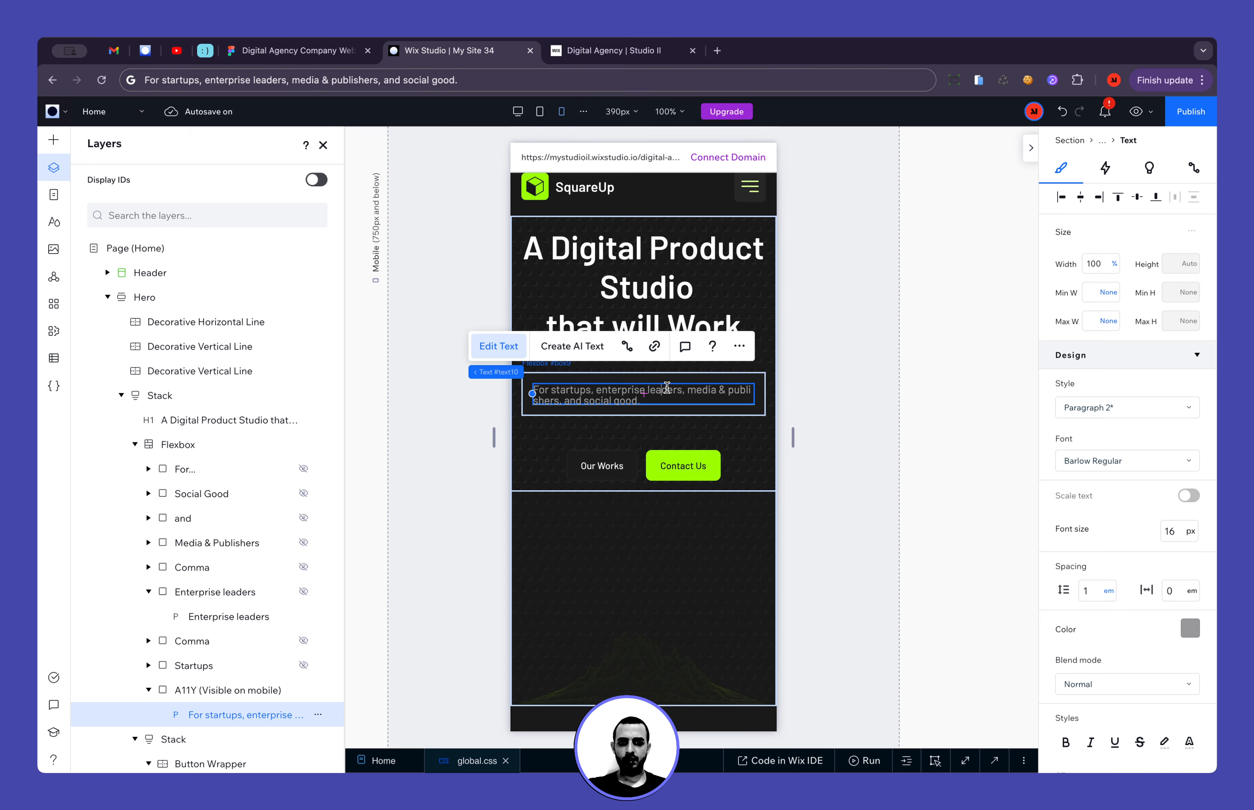
pyautogui.click(806, 409)
pyautogui.click(726, 392)
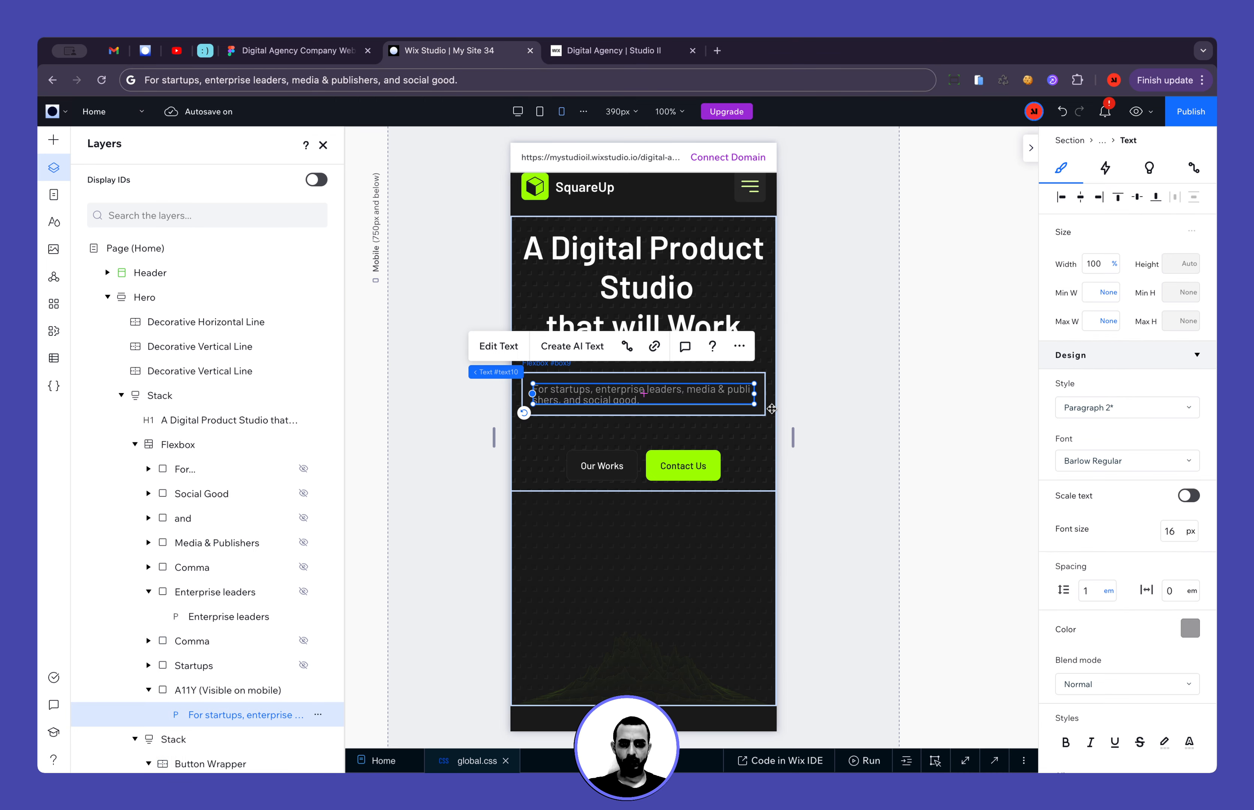
pyautogui.click(840, 445)
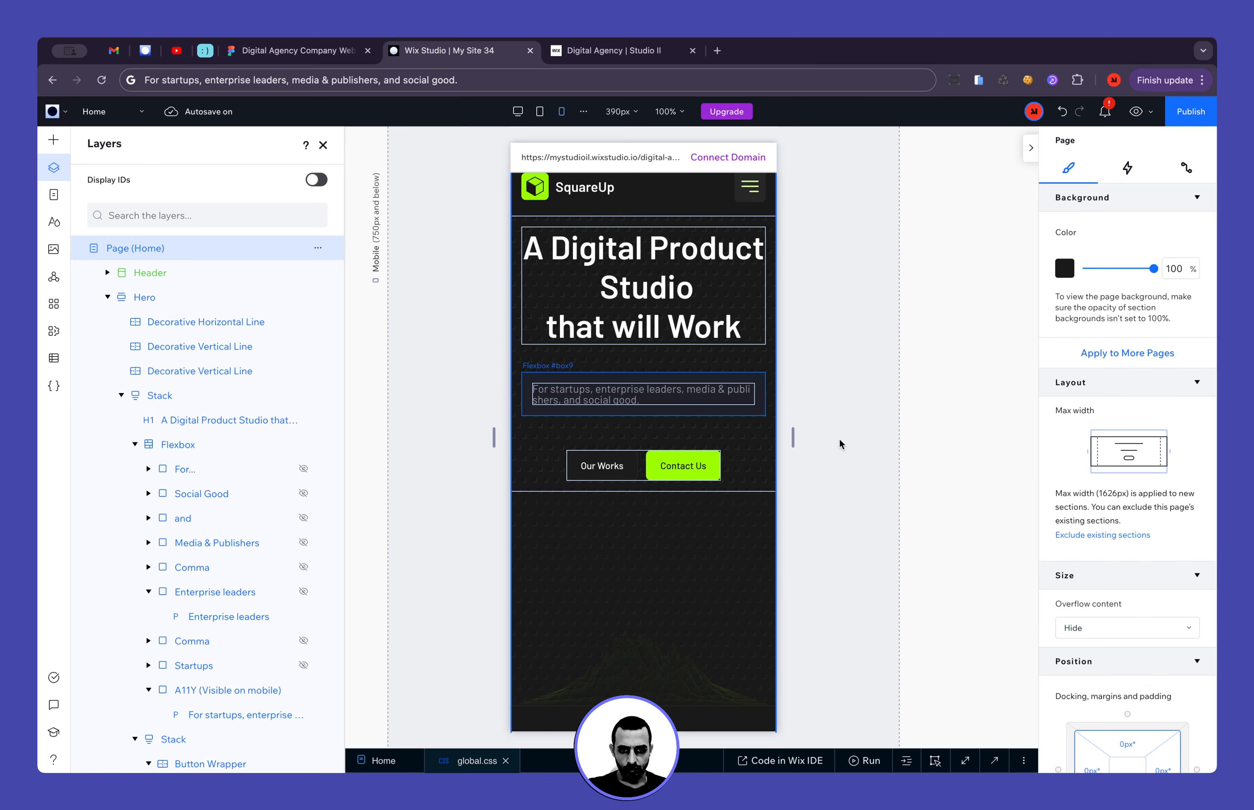
# Set the width of the tagline Flexbox that contains the A11Y item to 100%
pyautogui.click(728, 400)
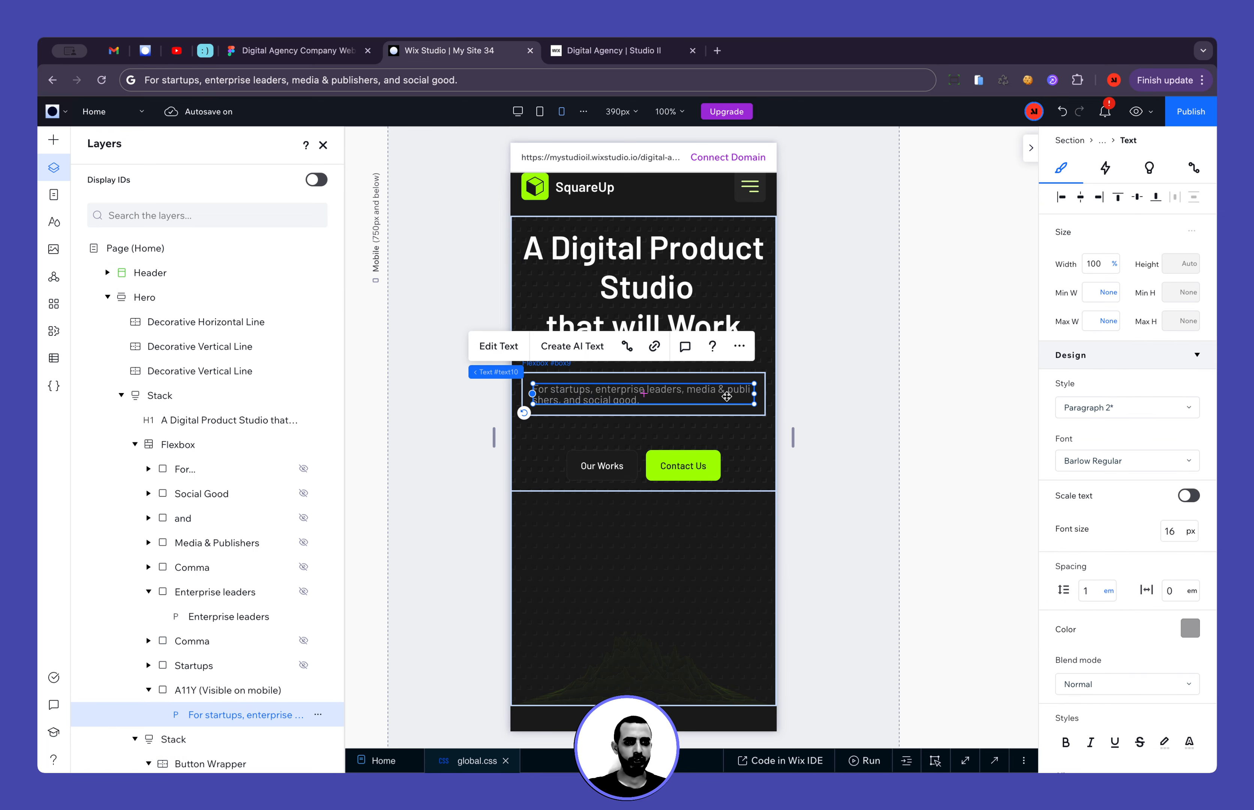
pyautogui.moveTo(482, 372)
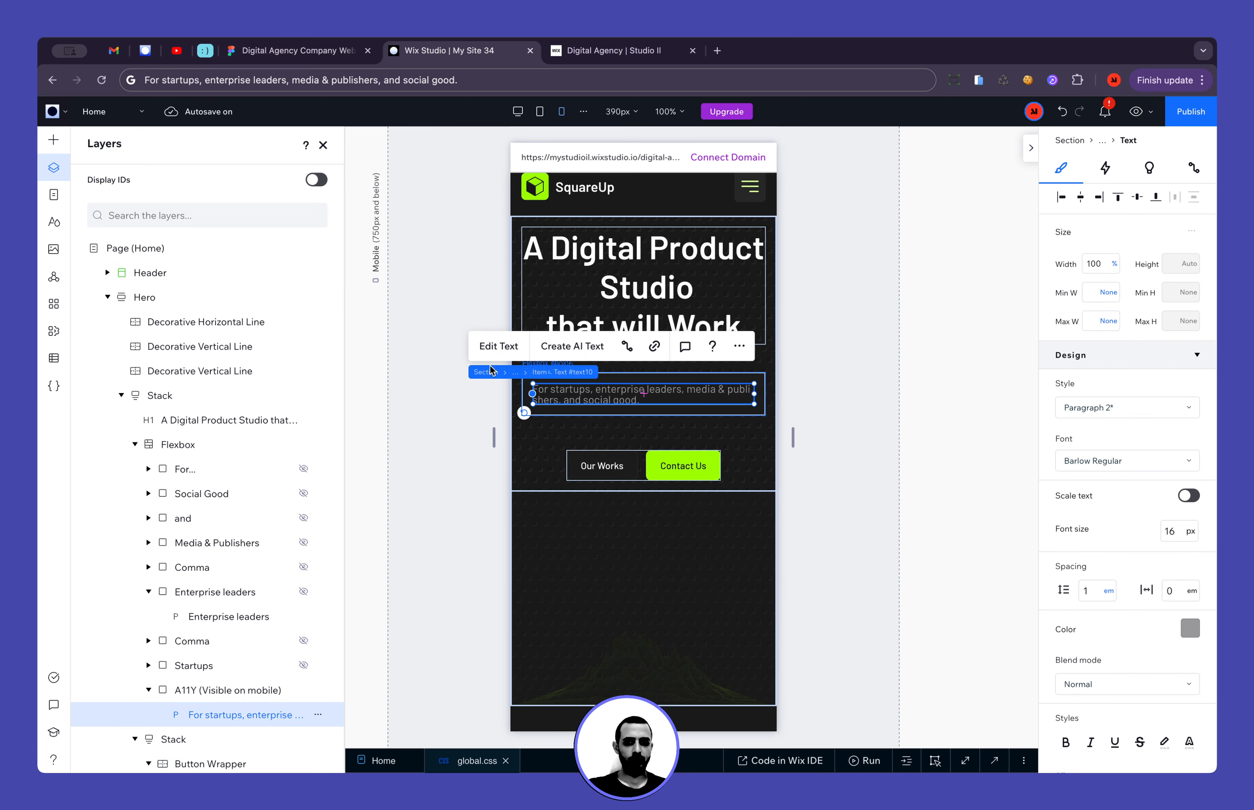
pyautogui.click(542, 373)
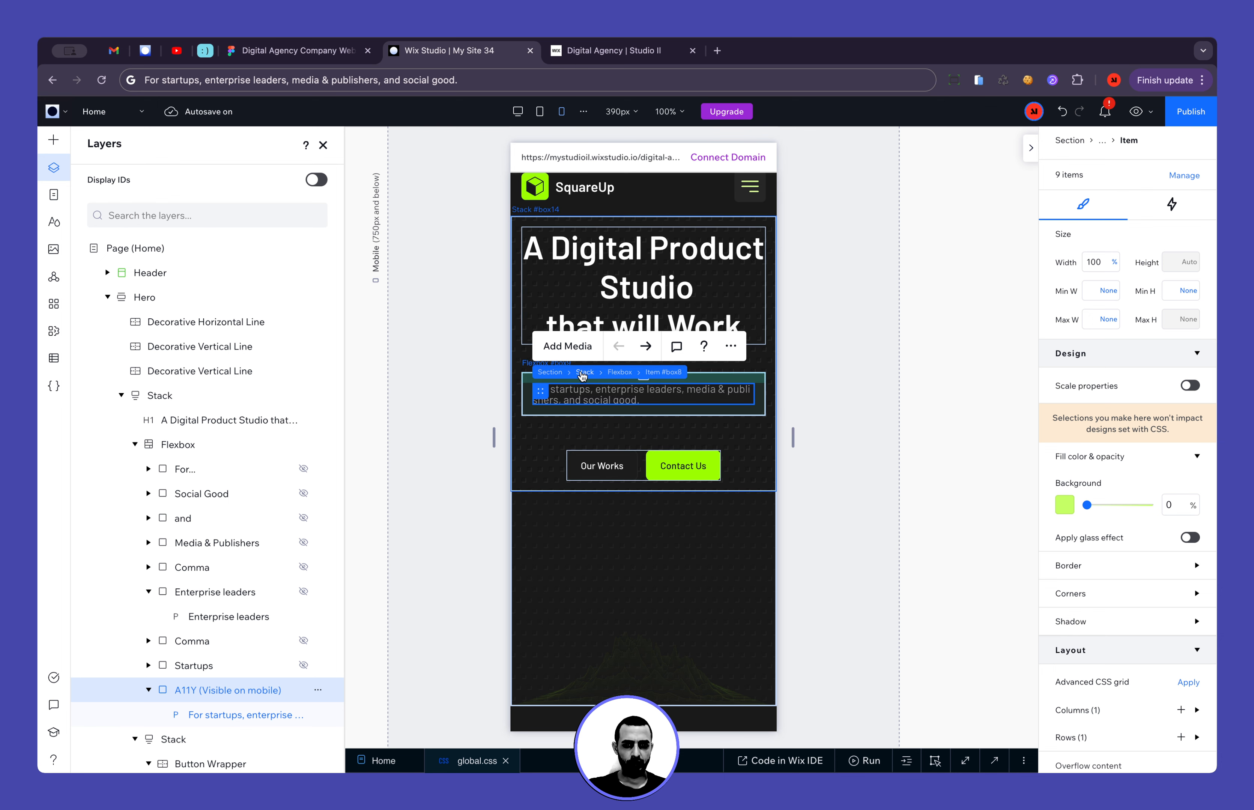
pyautogui.click(616, 373)
pyautogui.click(1109, 295)
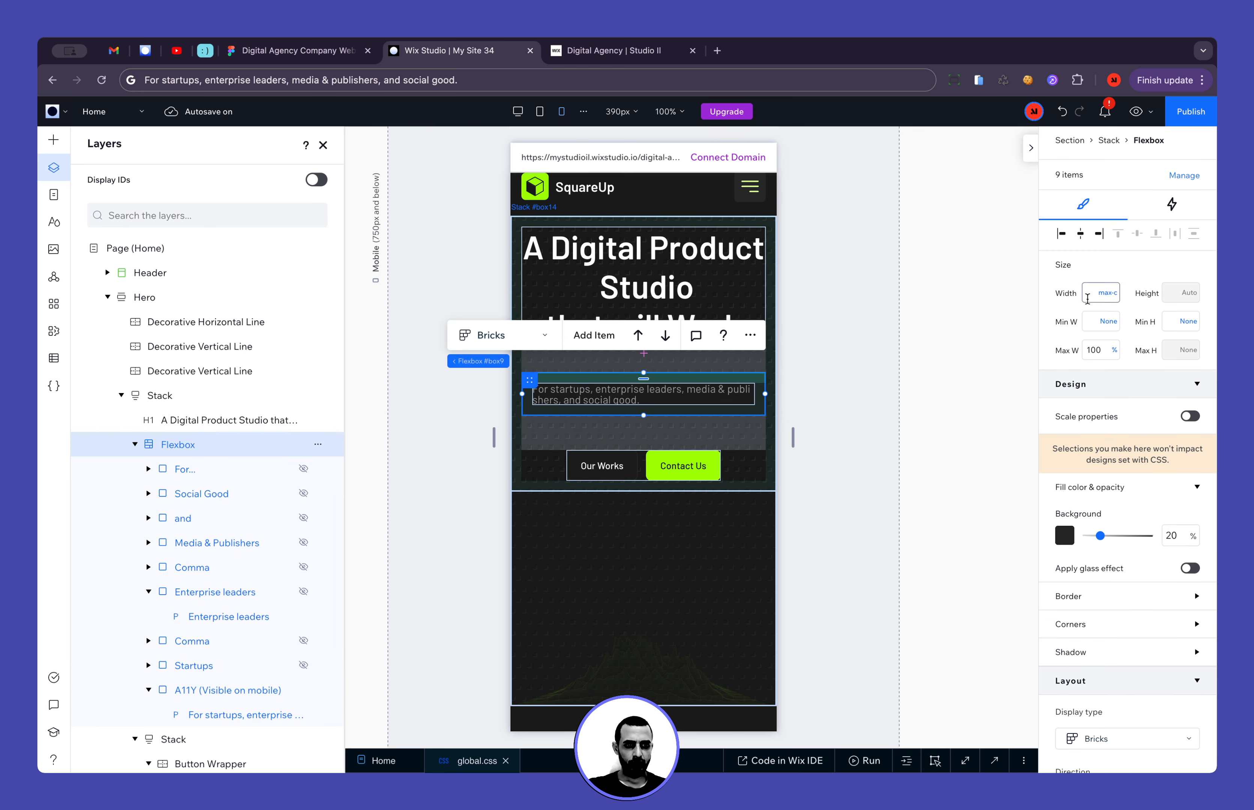
pyautogui.write('100%')
pyautogui.press('Return')
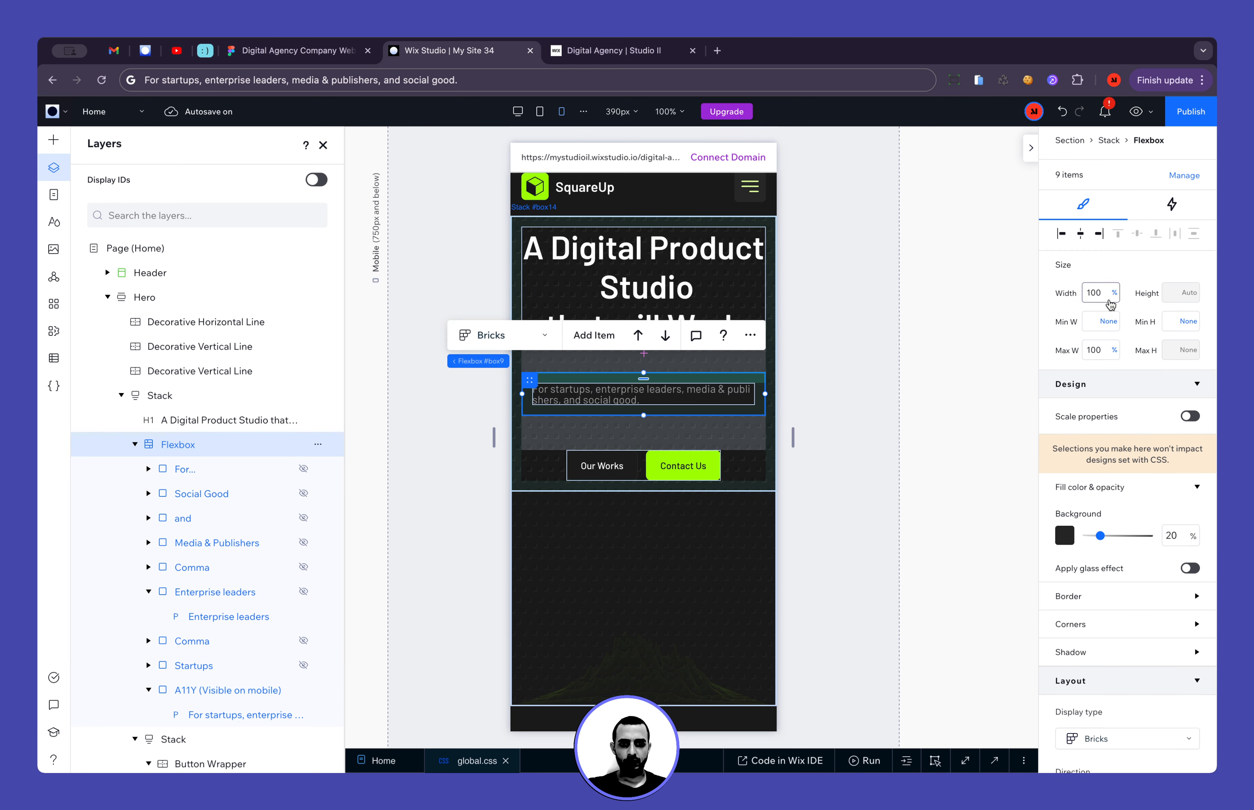
# Replace the A11Y paragraph's text with "For startups, enterprise leaders, media & publishers, and social good." copied from the Figma mobile design
pyautogui.doubleClick(732, 388)
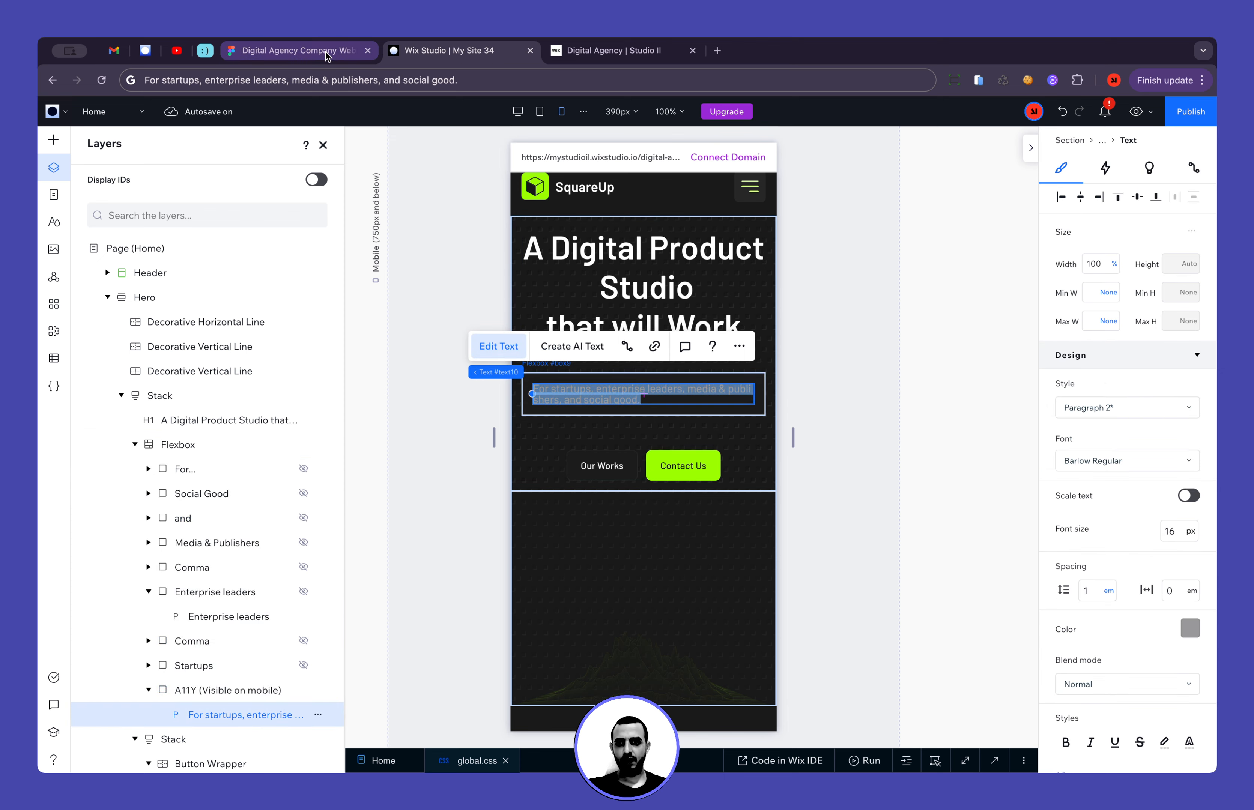
pyautogui.click(295, 50)
pyautogui.doubleClick(588, 462)
pyautogui.press('super+c')
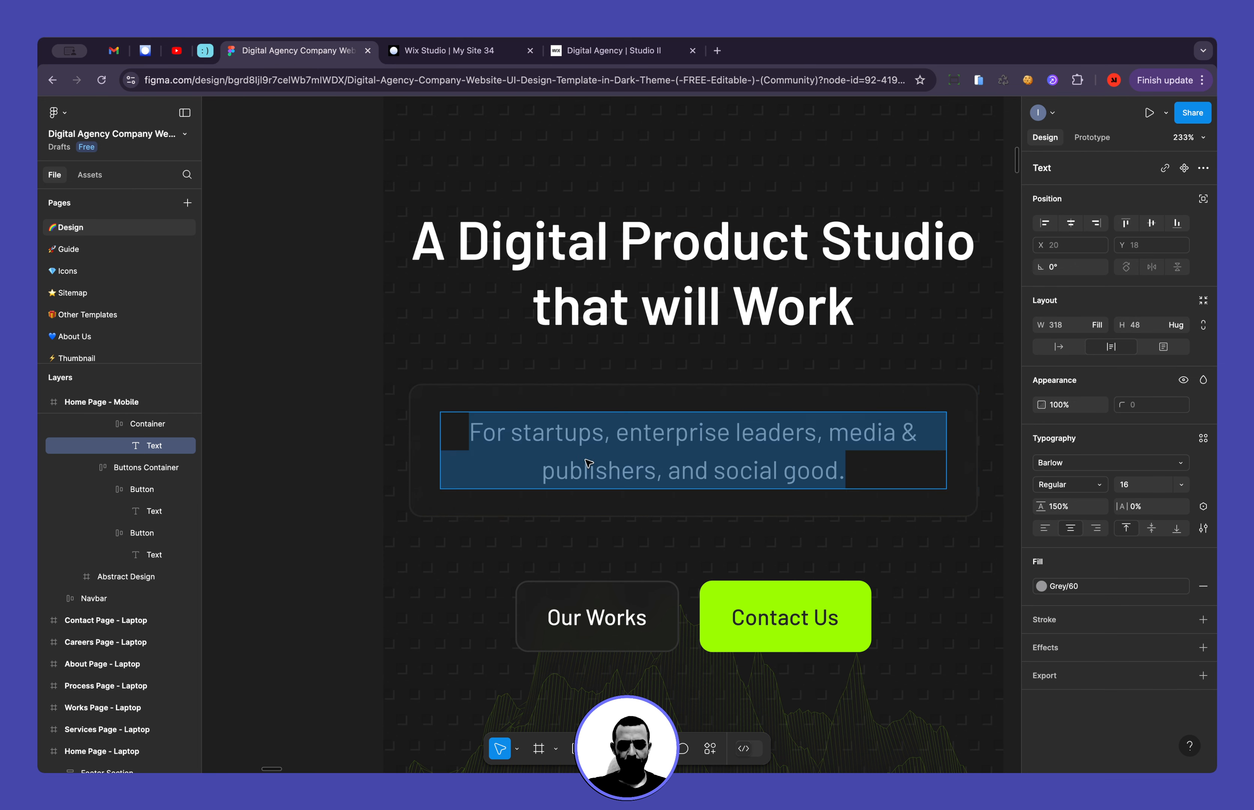
pyautogui.click(451, 53)
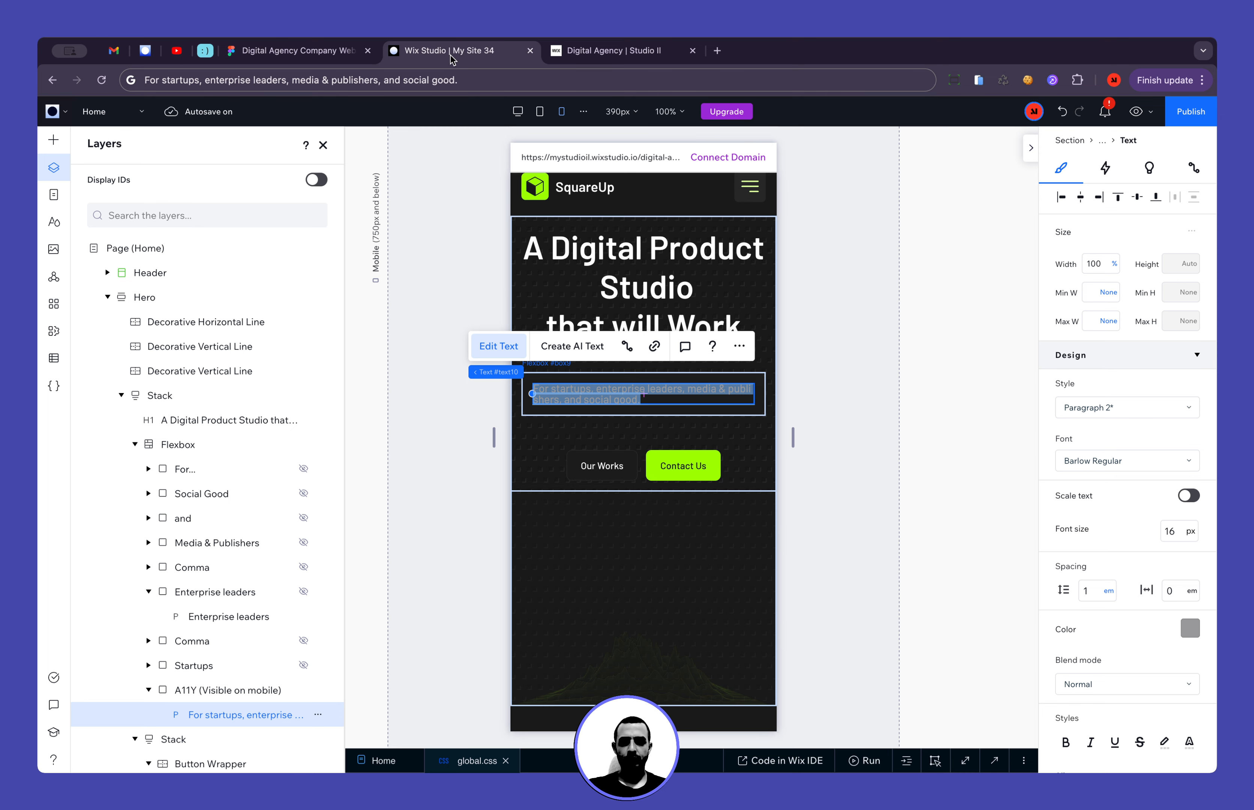
pyautogui.press('super+v')
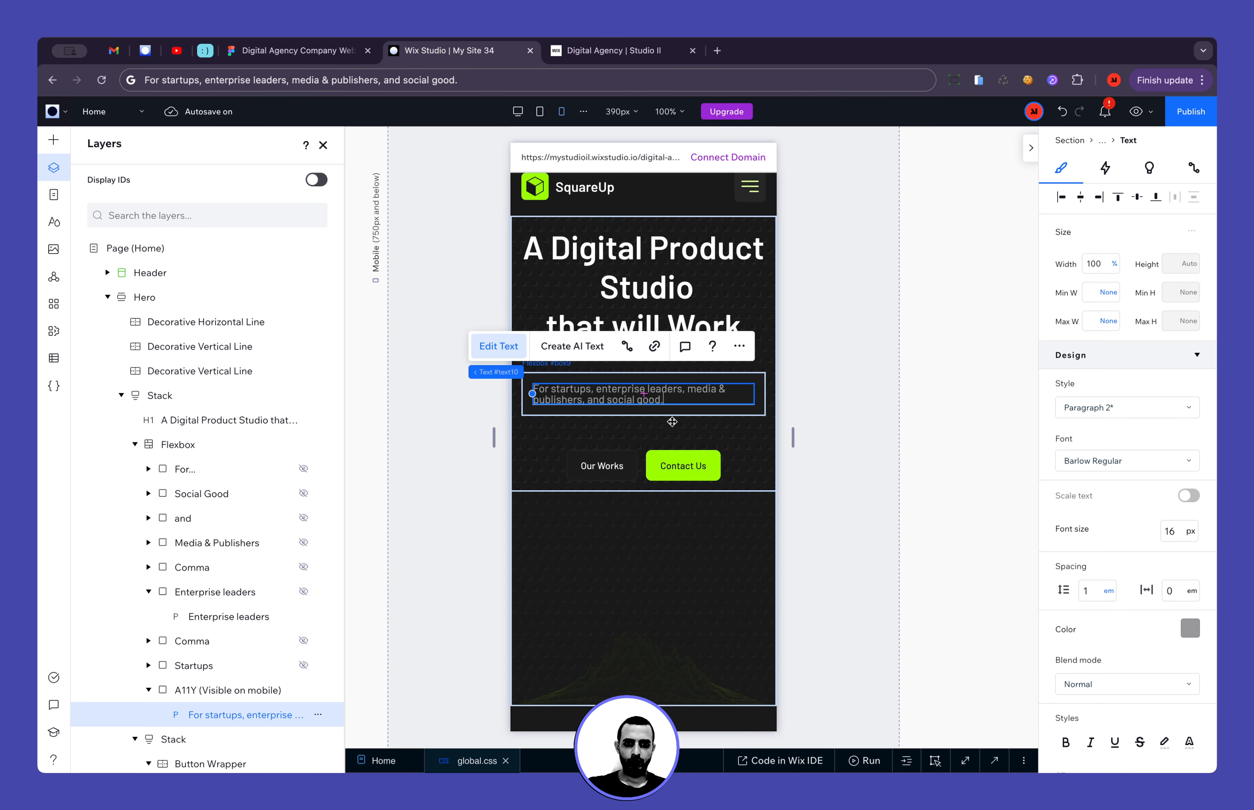
pyautogui.click(832, 448)
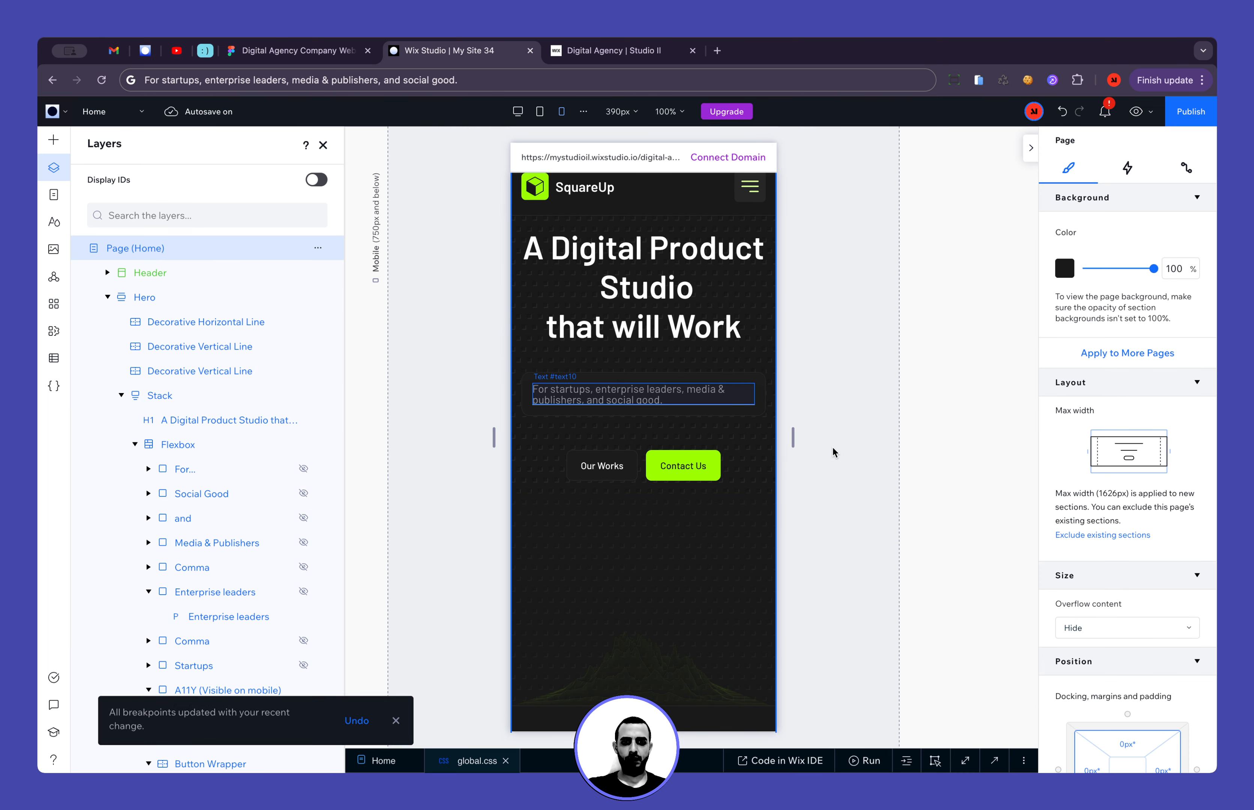
# Increase the line spacing of the A11Y tagline paragraph in the mobile hero
pyautogui.click(644, 395)
pyautogui.click(1095, 595)
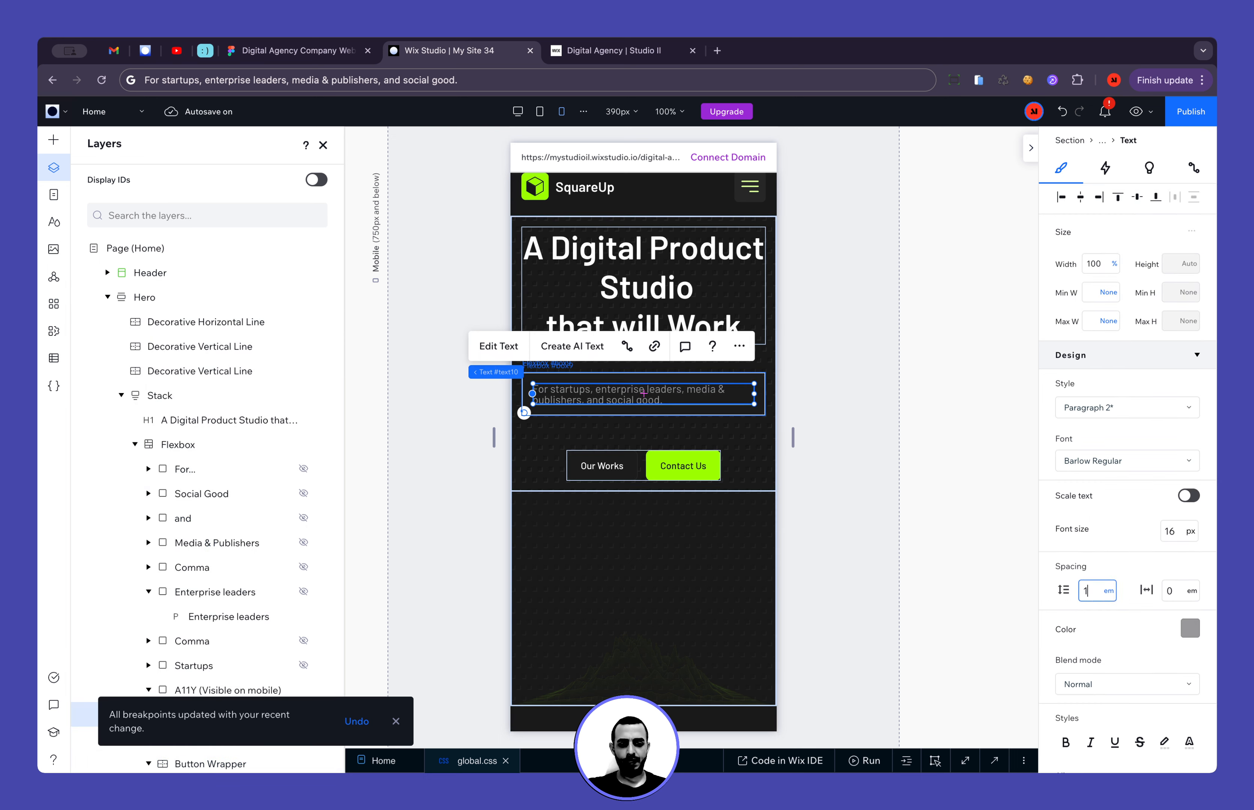
pyautogui.write('.6')
pyautogui.click(811, 613)
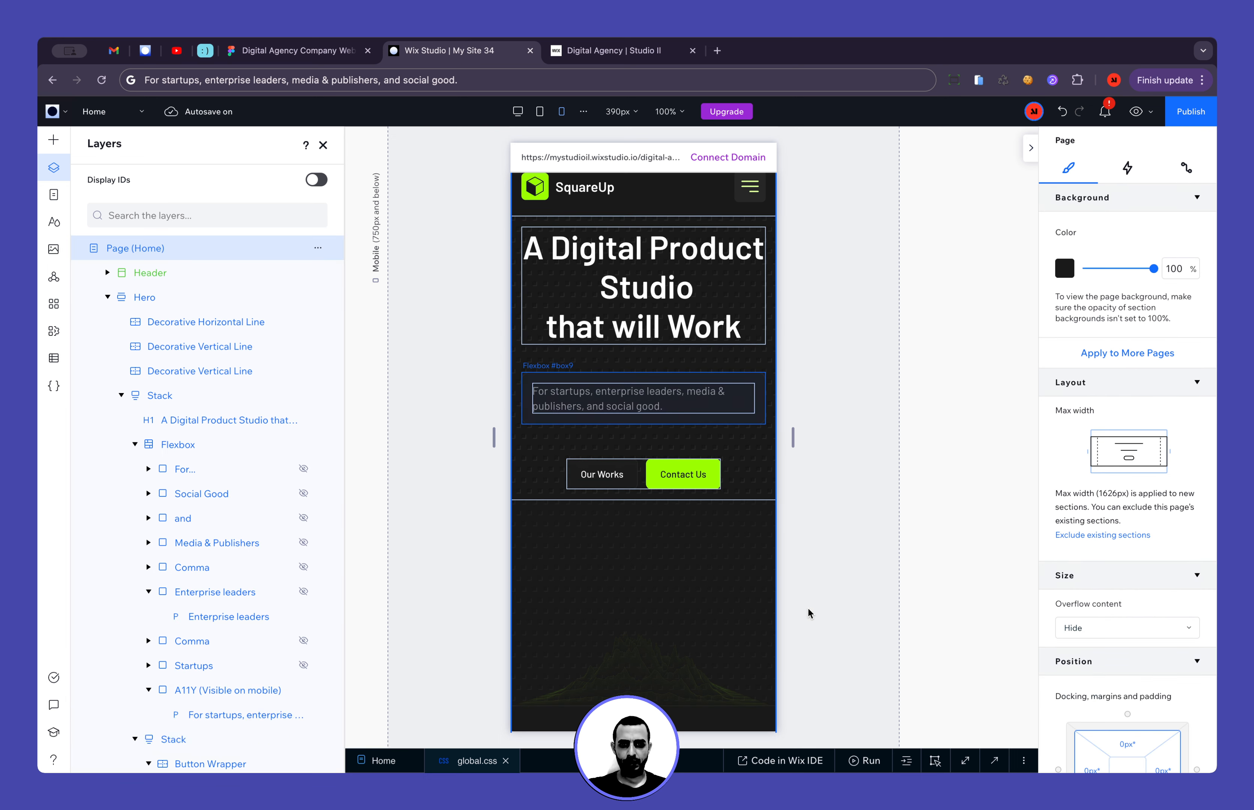
# Check the mobile heading's typography in Figma, and set the hero H1's font size to 34 px in Wix Studio
pyautogui.click(294, 50)
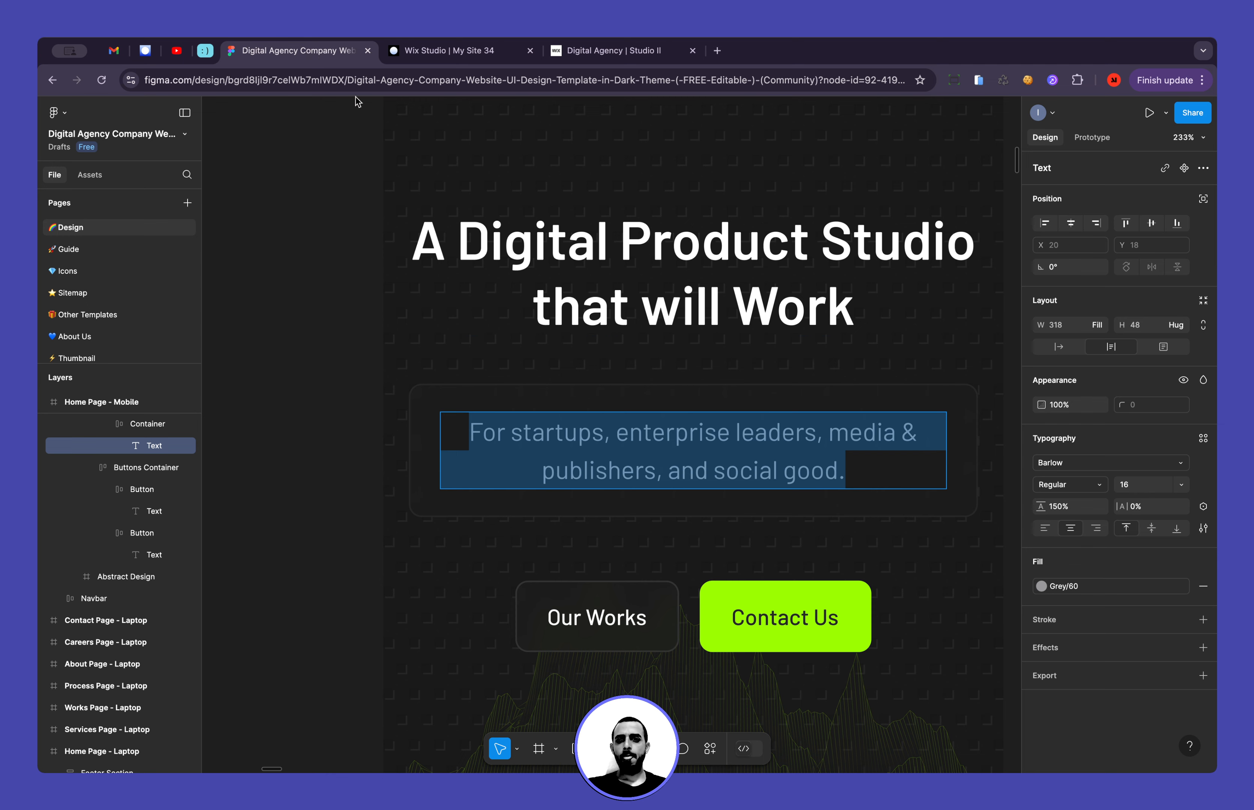
pyautogui.click(602, 264)
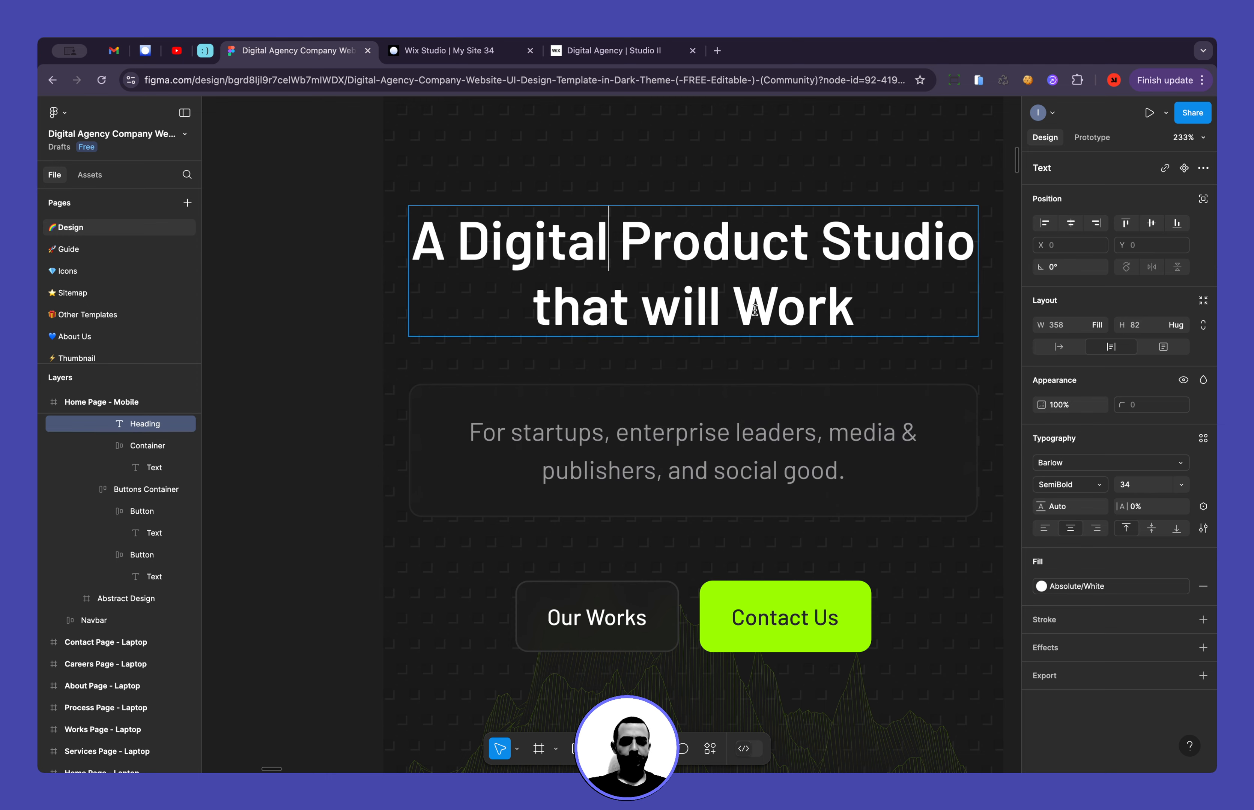
pyautogui.click(448, 50)
pyautogui.click(579, 271)
pyautogui.click(1178, 533)
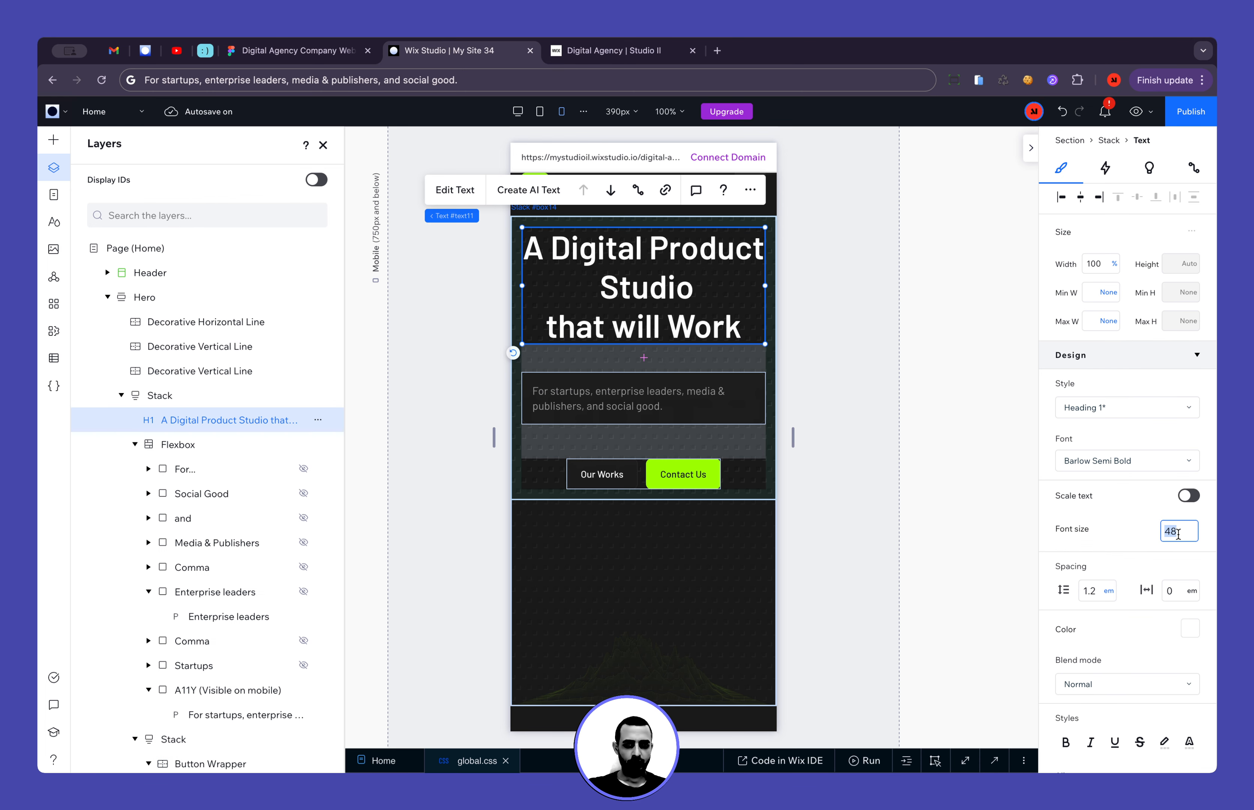
pyautogui.write('34')
pyautogui.press('Return')
pyautogui.click(869, 482)
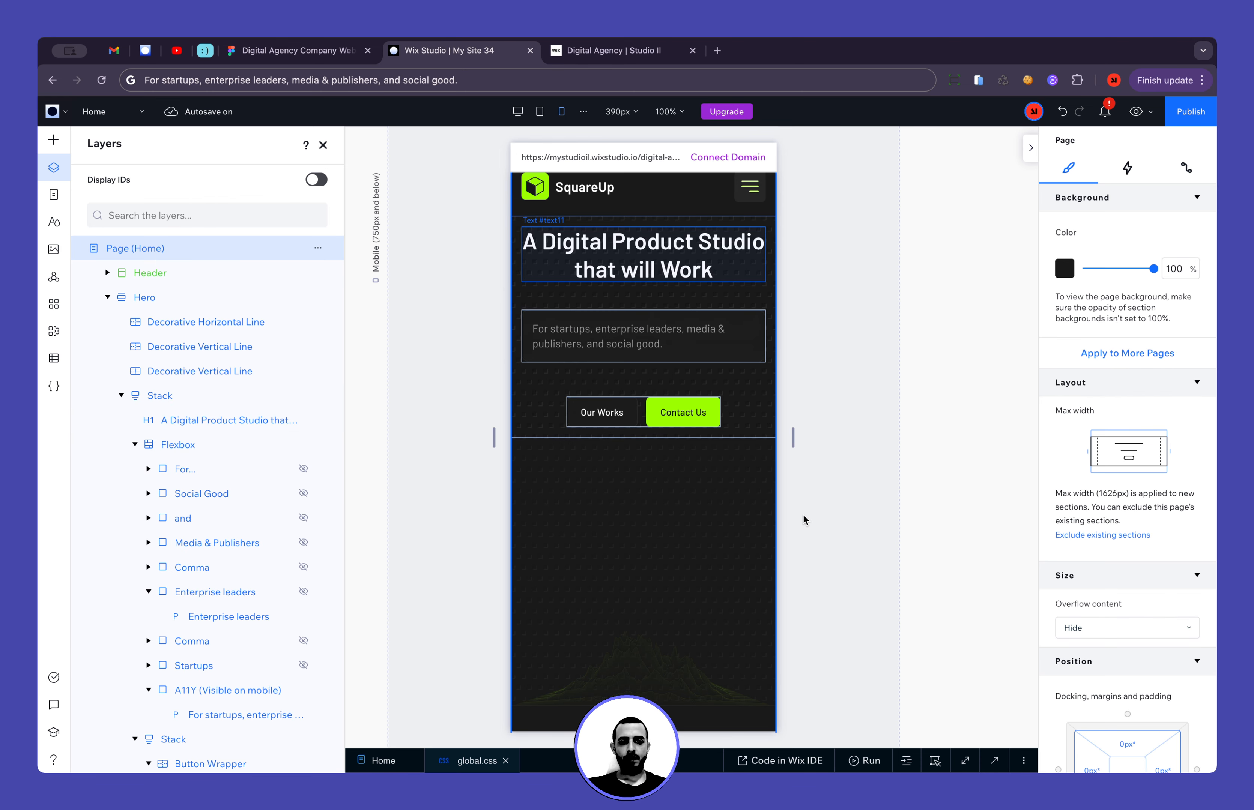
pyautogui.scroll(1, 688, 575)
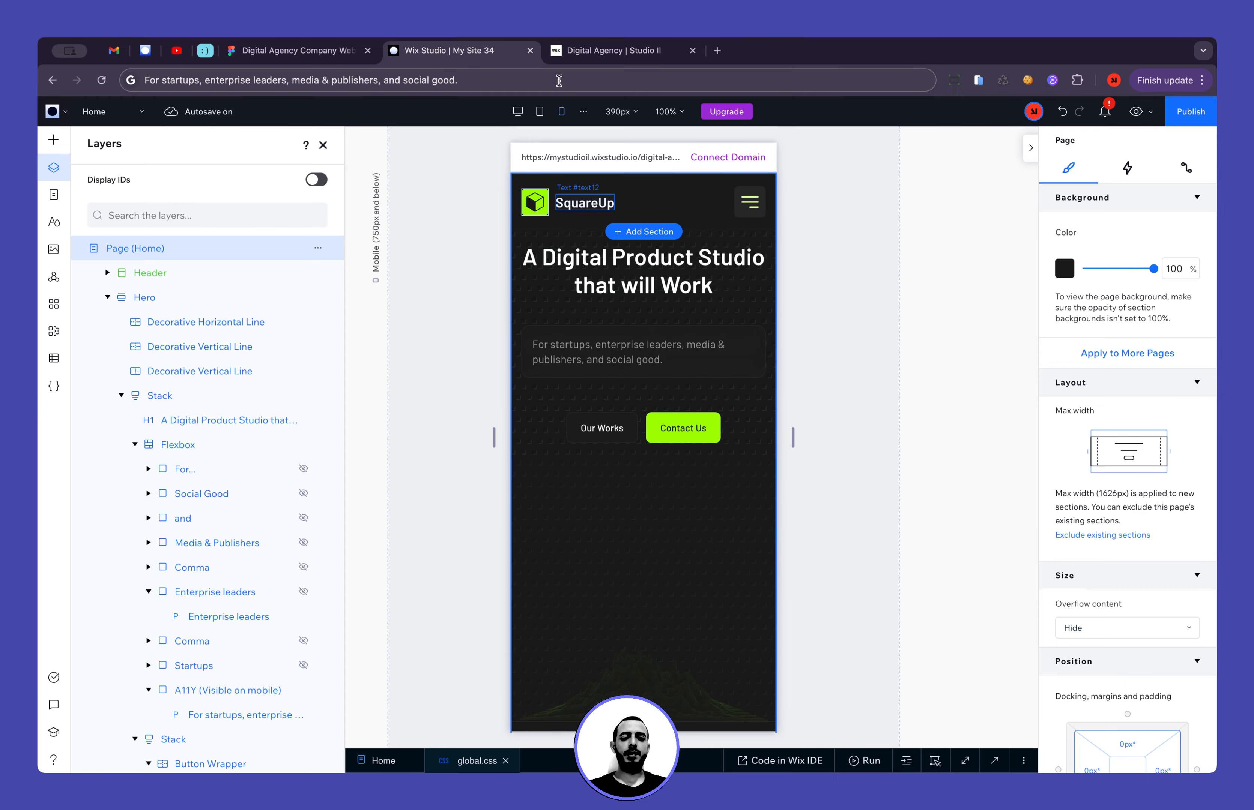
# Switch to the Figma mobile design and move the Hero Section frame up to Y 86, directly beneath the navbar
pyautogui.click(295, 51)
pyautogui.scroll(5, 327, 453)
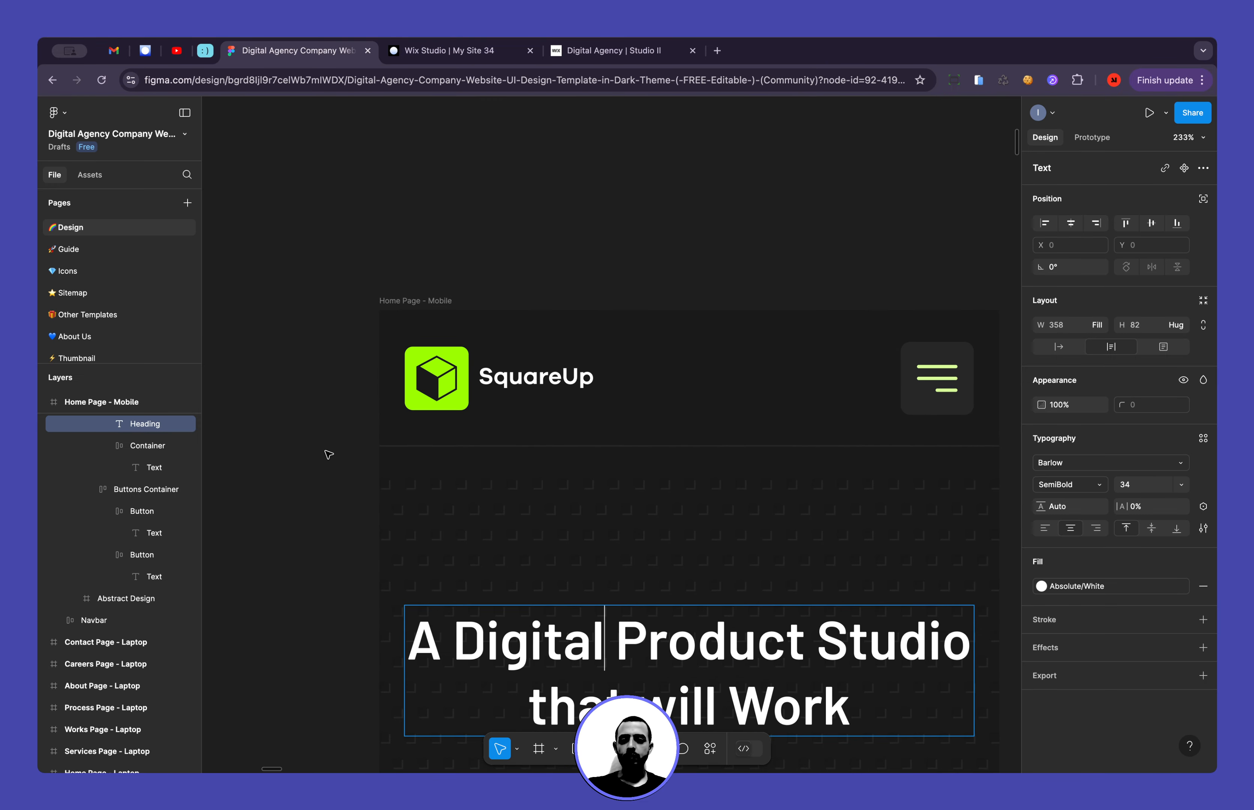
pyautogui.scroll(-5, 350, 456)
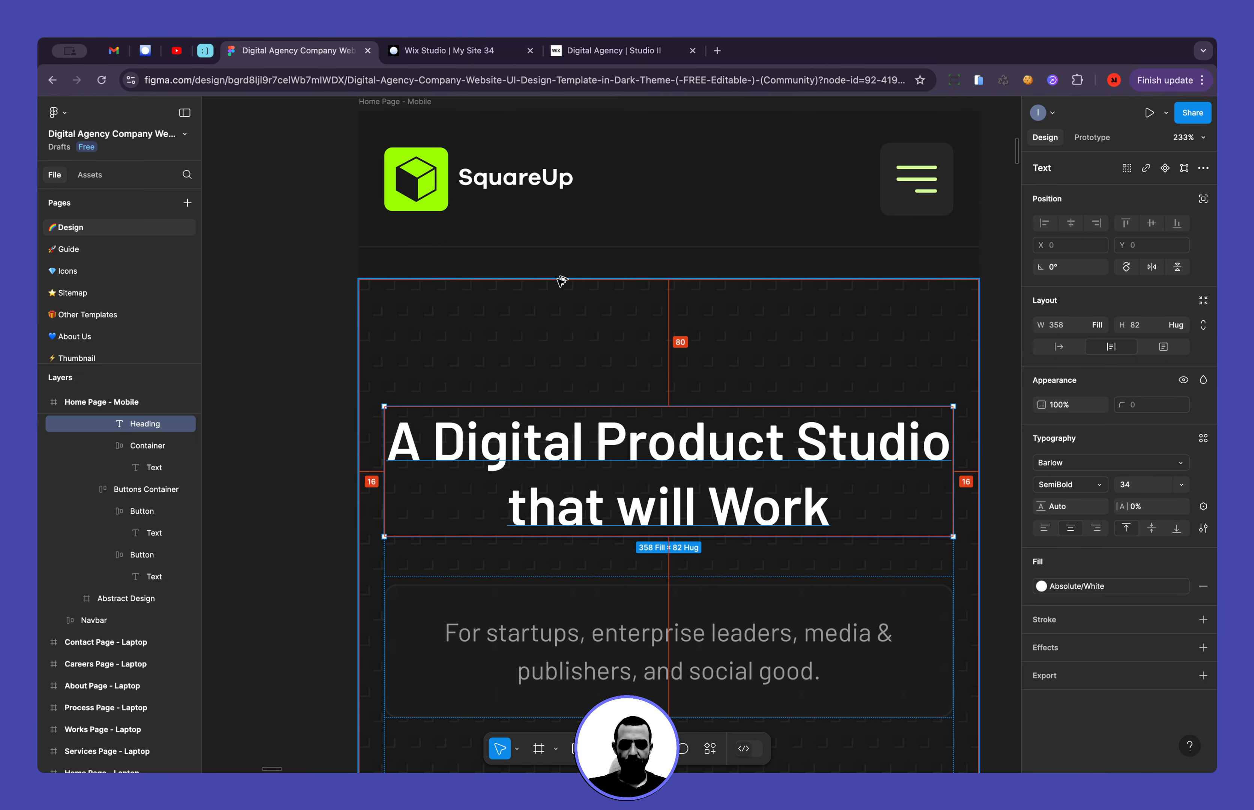
pyautogui.click(494, 281)
pyautogui.click(420, 271)
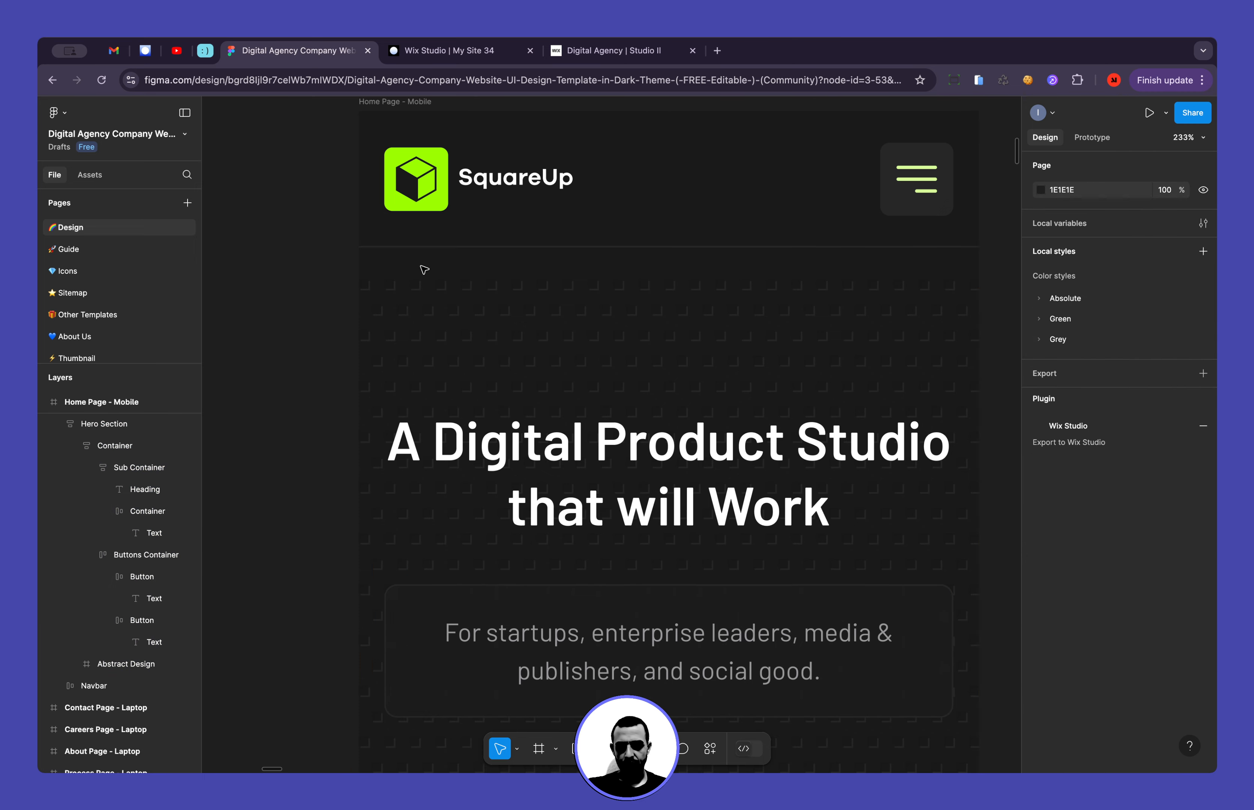
pyautogui.click(427, 301)
pyautogui.moveTo(426, 301); pyautogui.dragTo(425, 274)
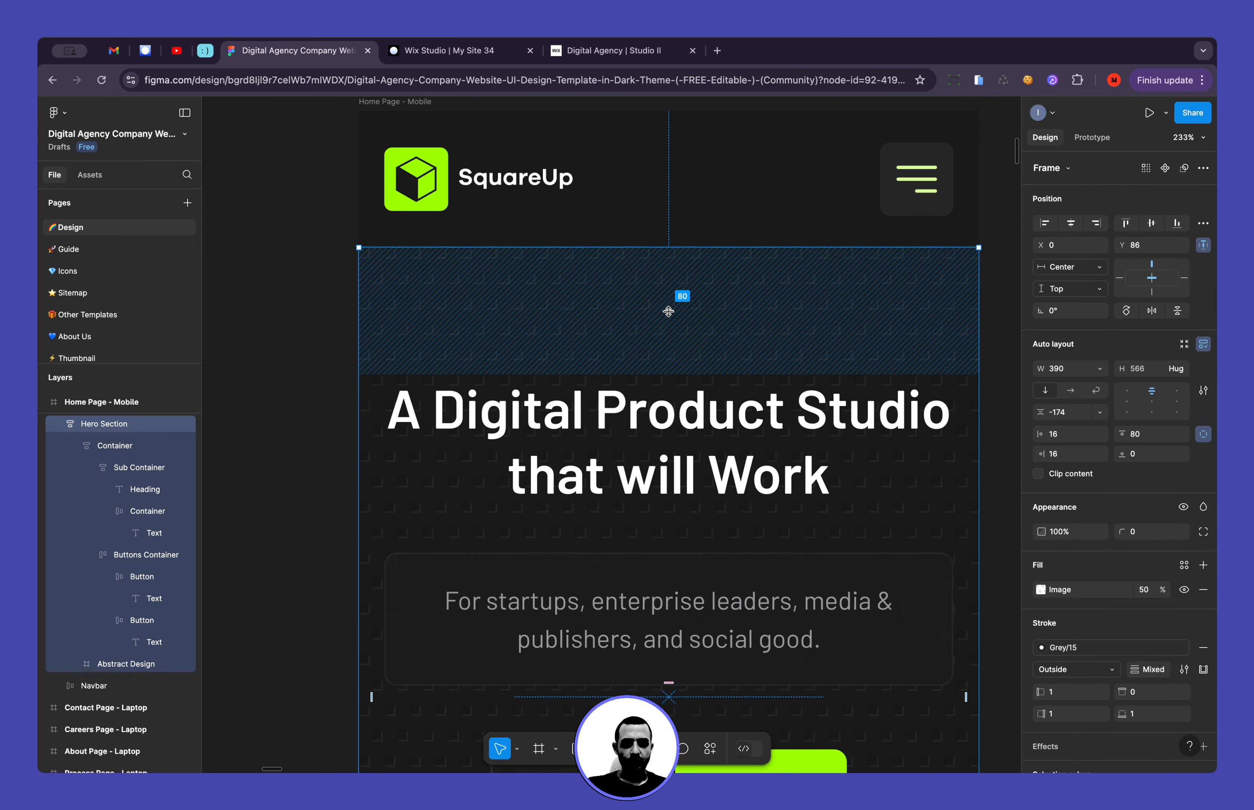
# Examine the spacing between the hero's text and button container and the bottom edge of the Hero Section in Figma
pyautogui.scroll(-10, 666, 311)
pyautogui.scroll(1, 673, 316)
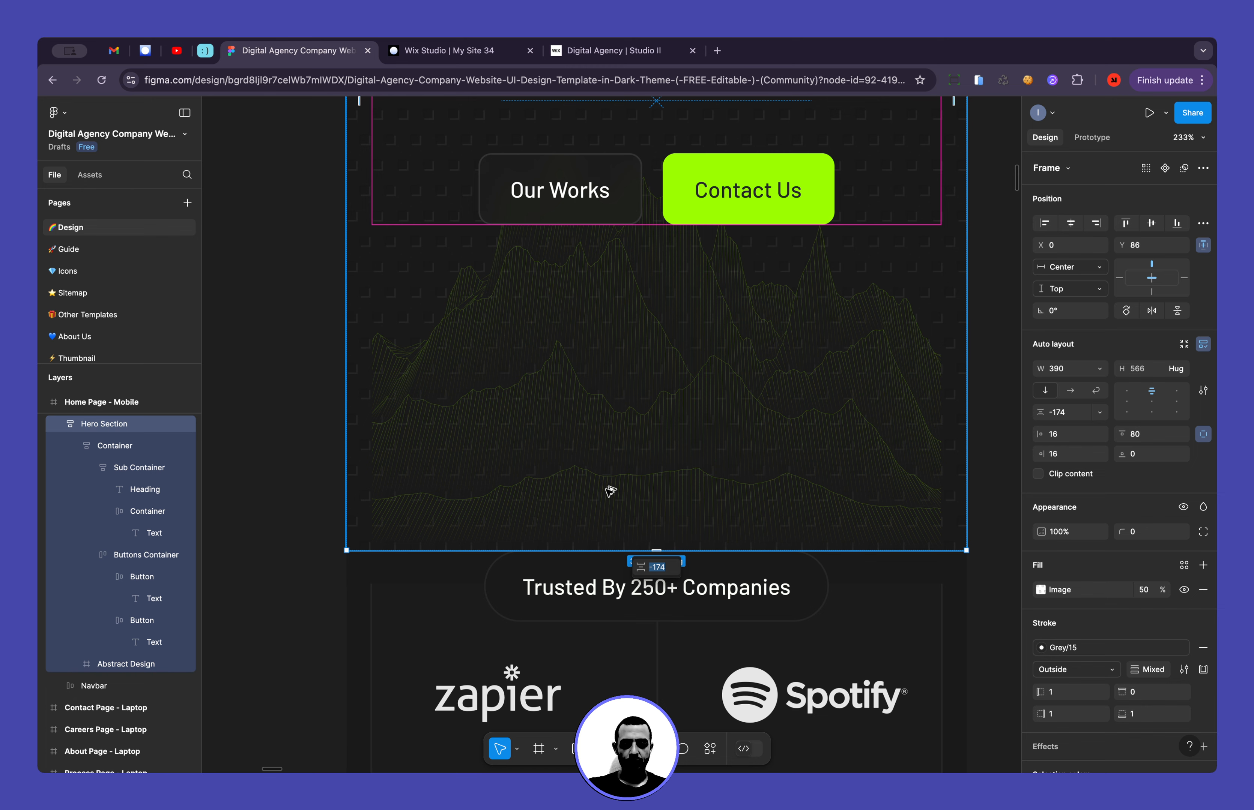
pyautogui.scroll(-5, 630, 354)
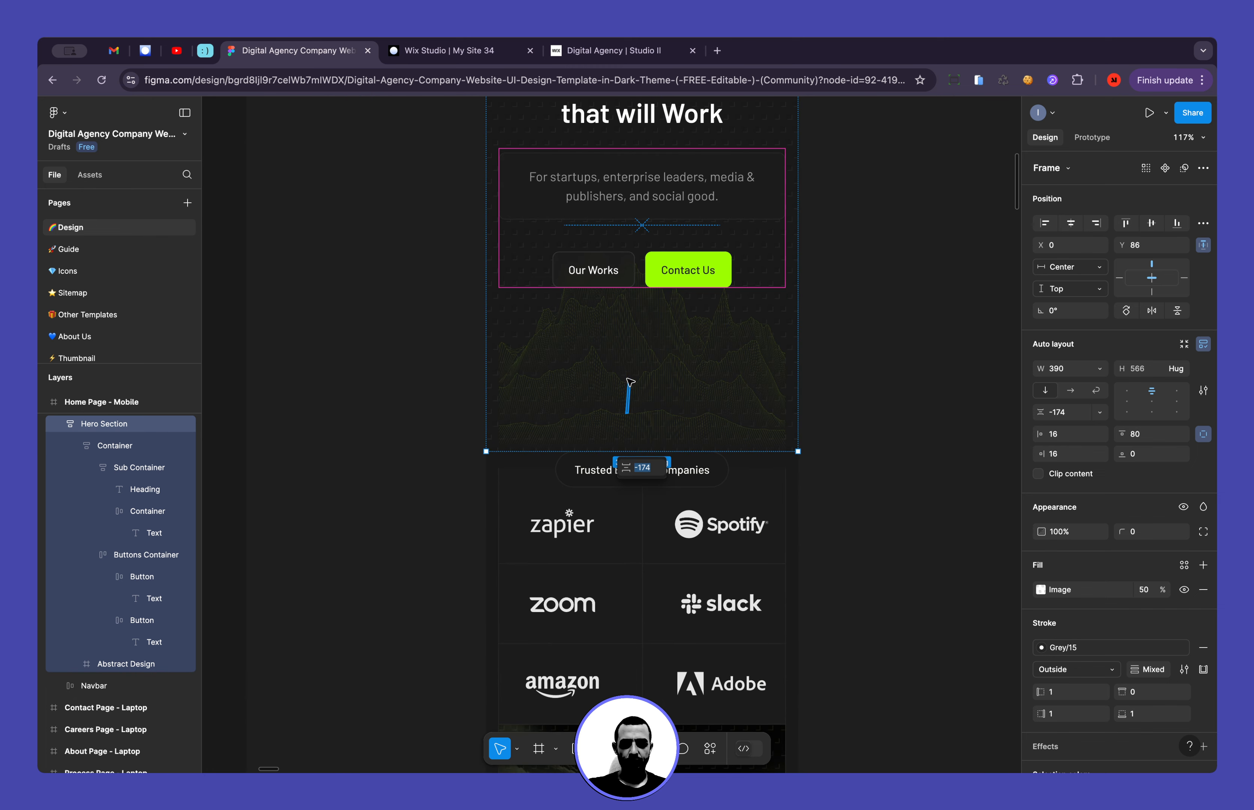
pyautogui.click(629, 393)
pyautogui.click(427, 364)
pyautogui.click(560, 288)
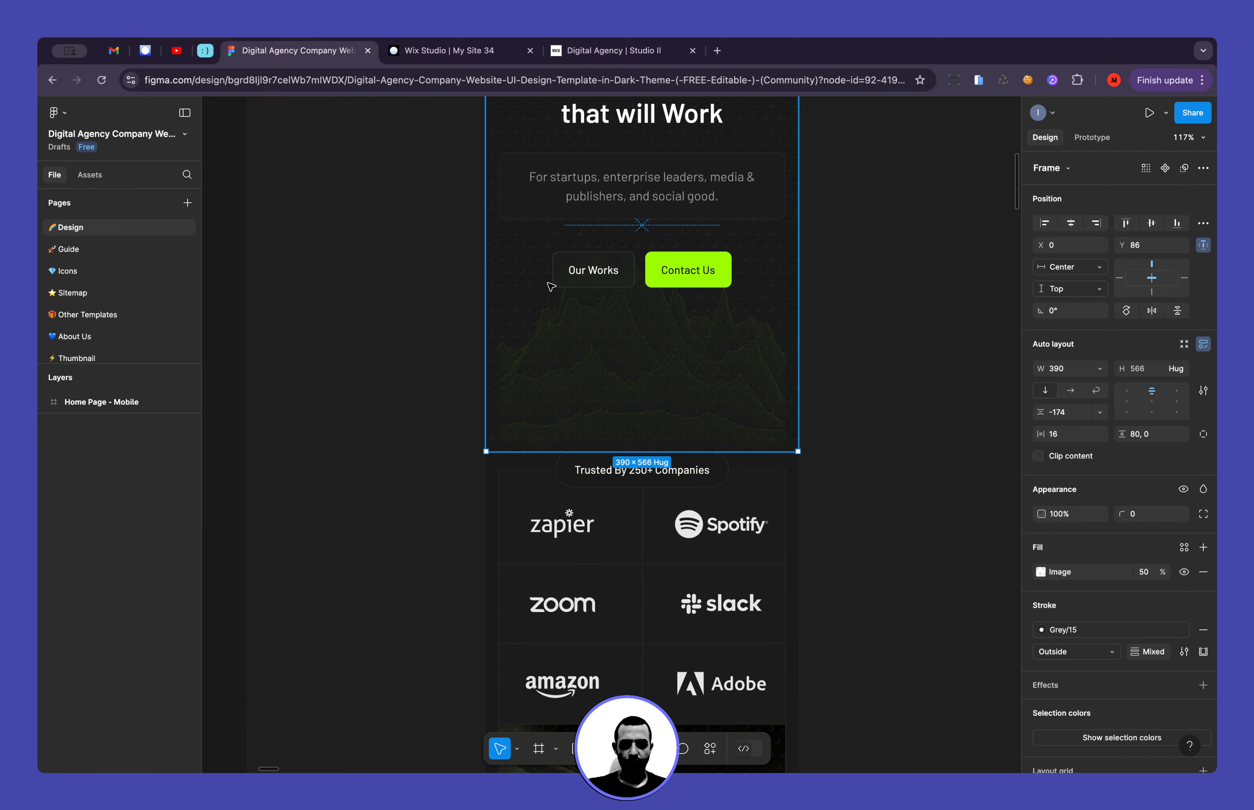
pyautogui.doubleClick(570, 278)
pyautogui.press('Escape')
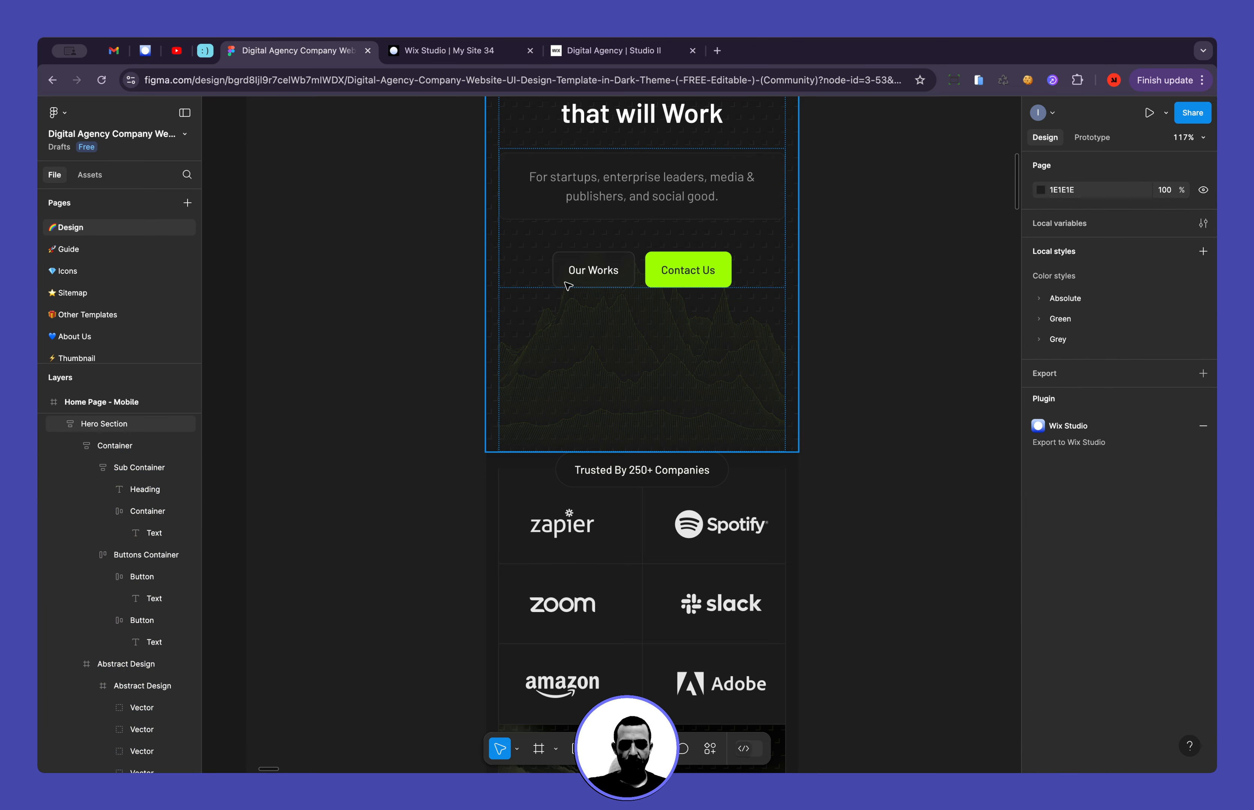
pyautogui.click(565, 289)
pyautogui.doubleClick(542, 289)
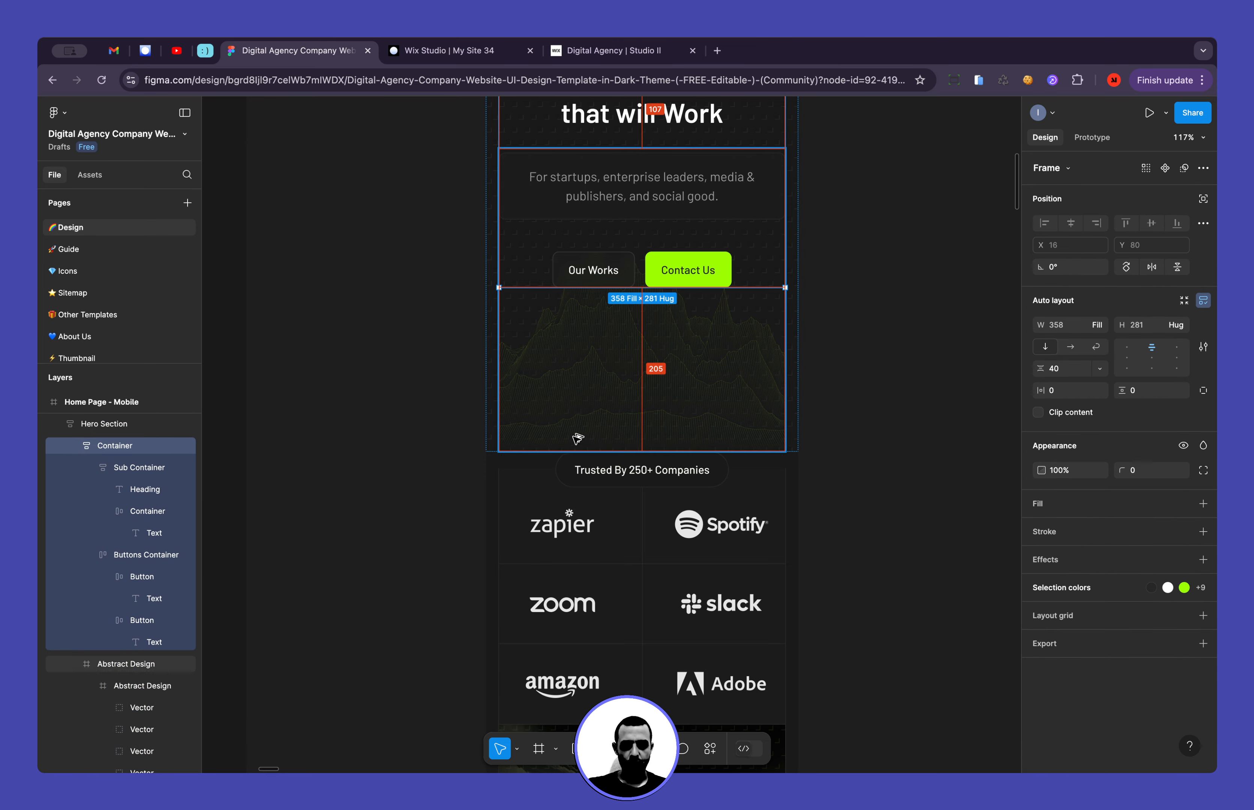
# Switch back to Wix Studio and set the top padding of the hero Stack to 60 px
pyautogui.hotkey('ctrl', 'Tab')
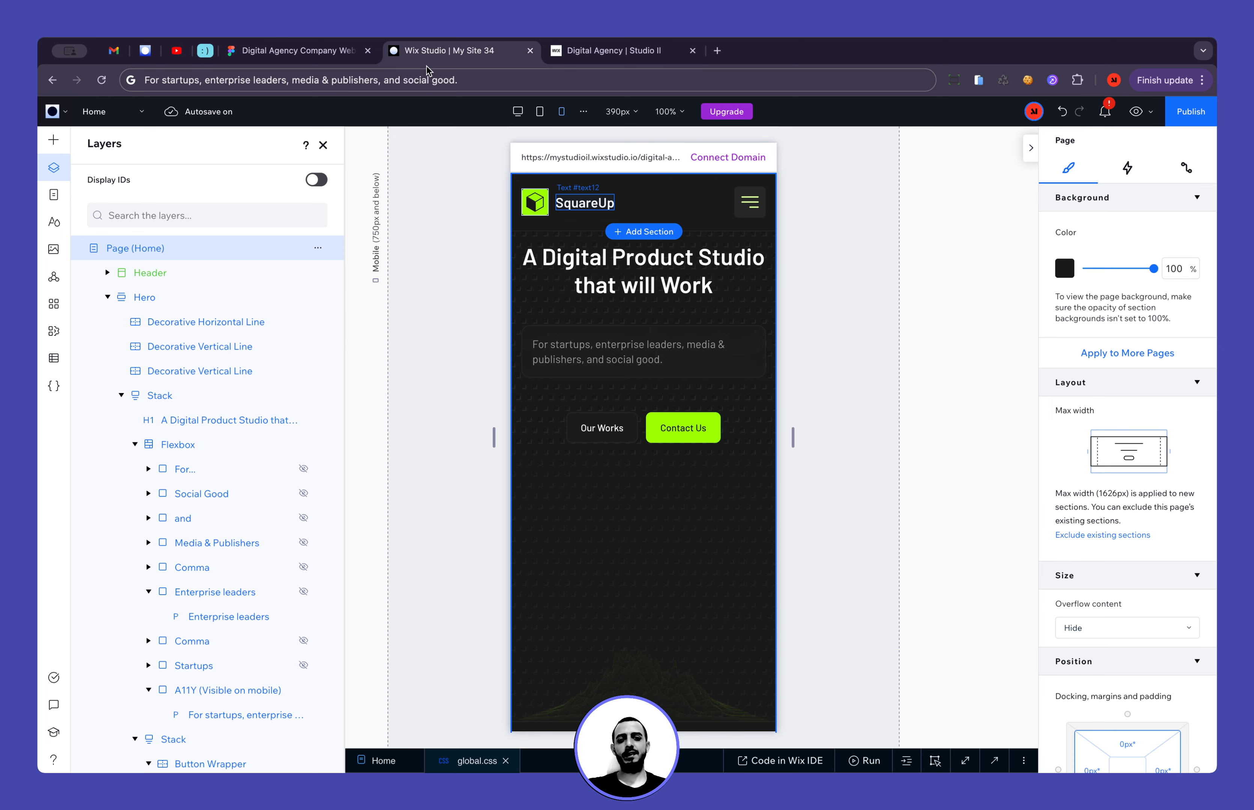
pyautogui.click(568, 439)
pyautogui.scroll(-5, 1123, 619)
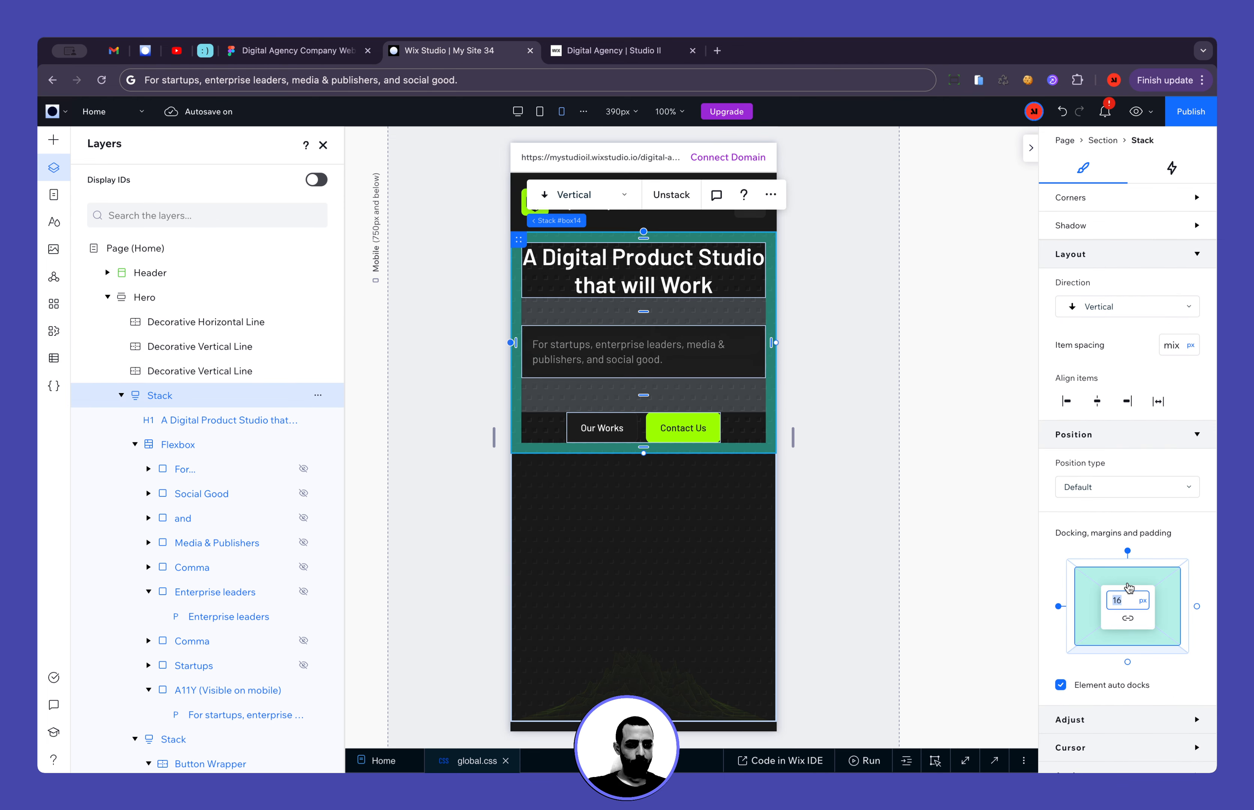
pyautogui.click(1128, 581)
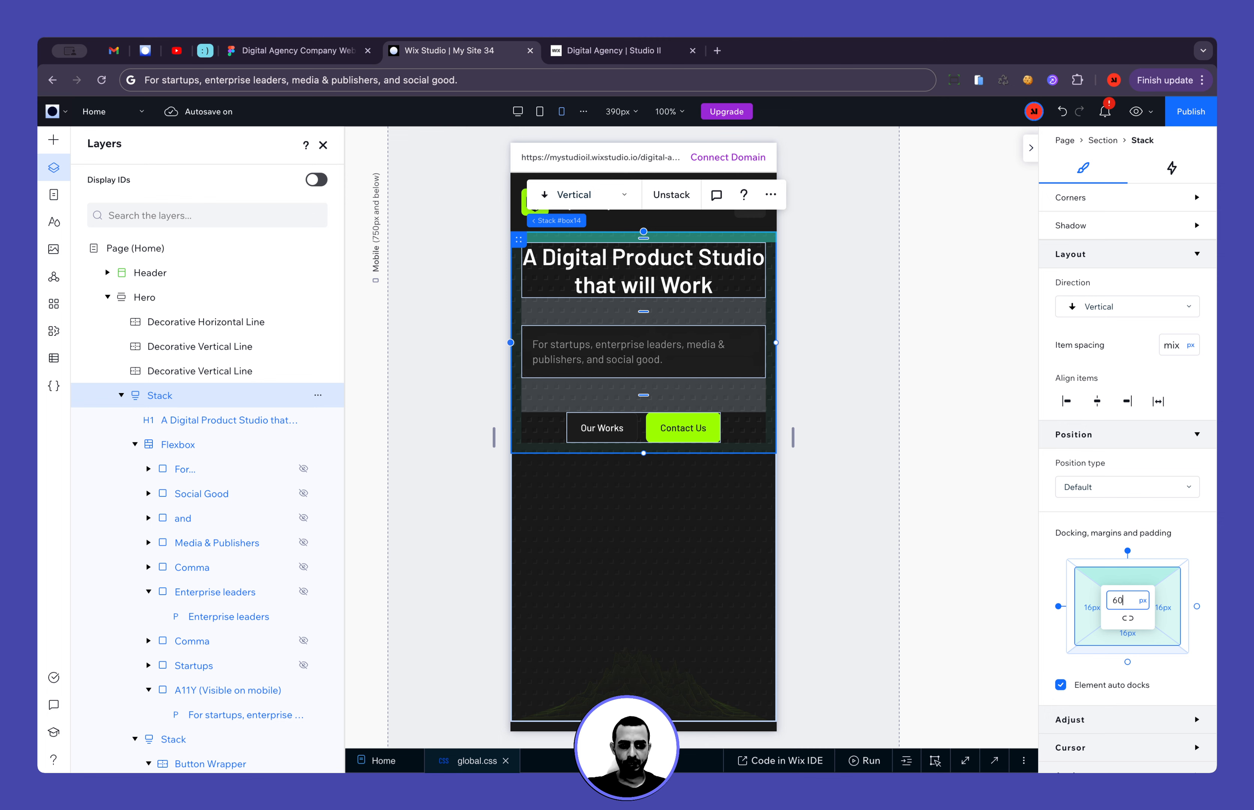
pyautogui.press('Return')
pyautogui.click(1128, 619)
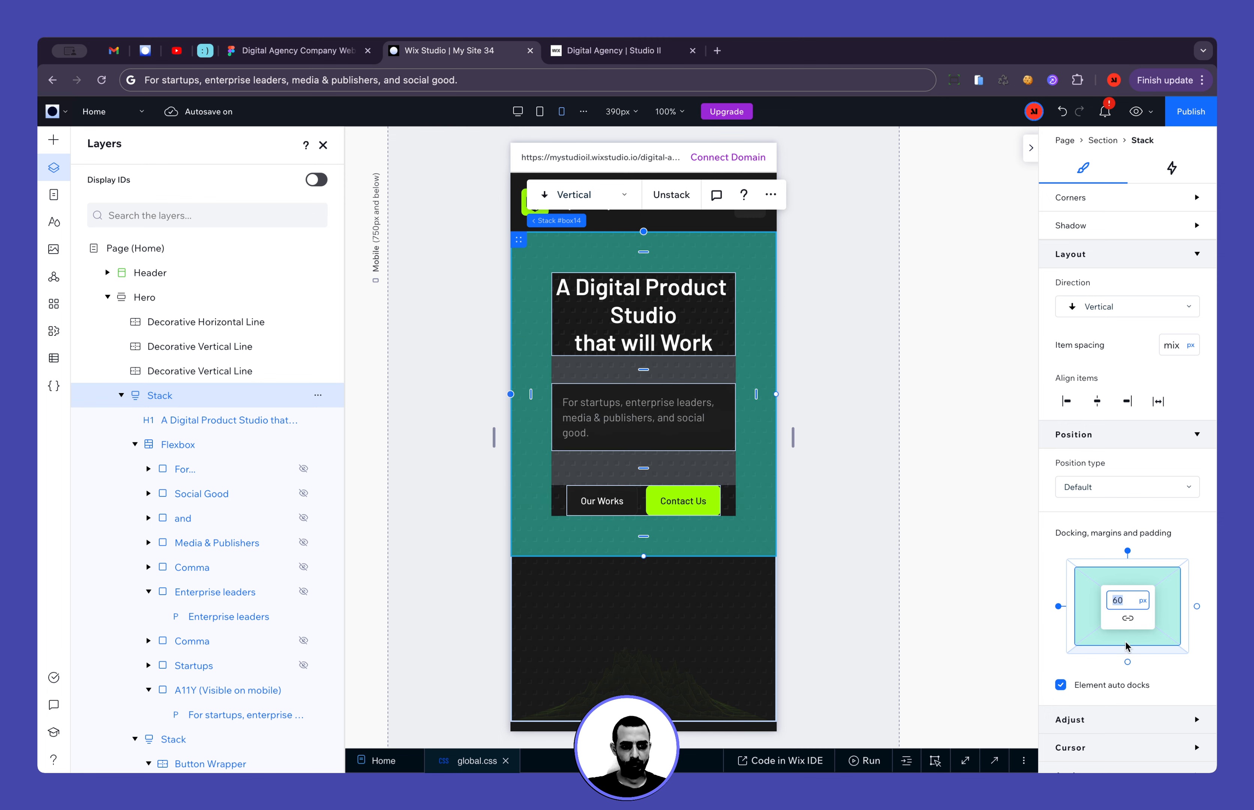
pyautogui.click(1099, 553)
pyautogui.press('super+z')
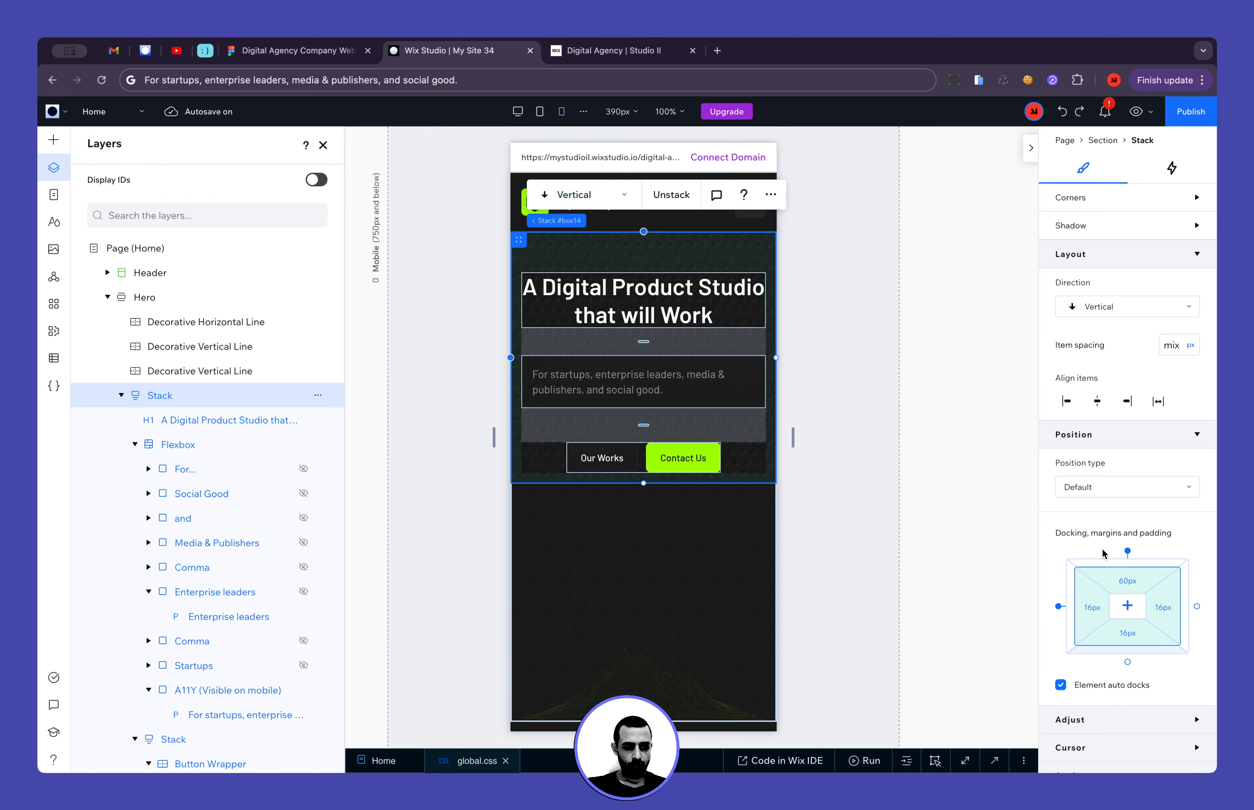
# Set the bottom padding of the hero Stack to 205 px
pyautogui.click(1128, 645)
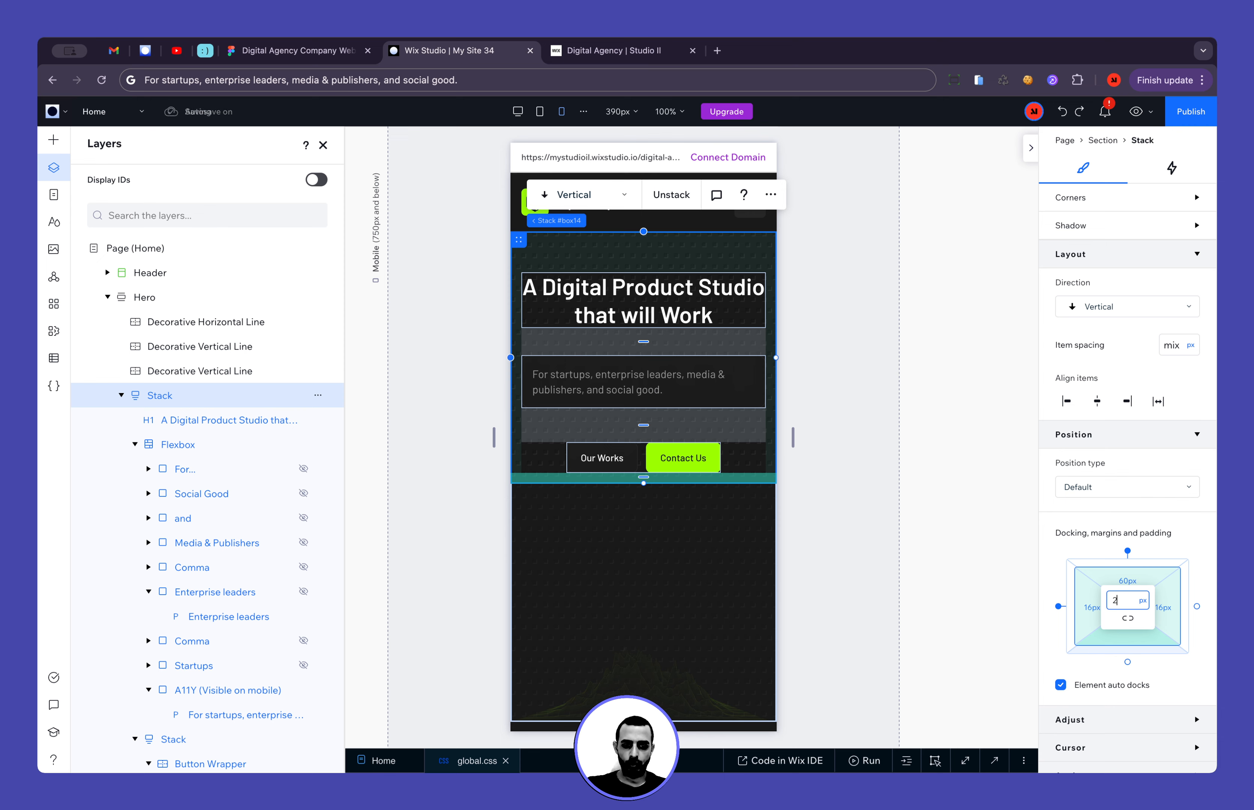
pyautogui.write('205')
pyautogui.press('Return')
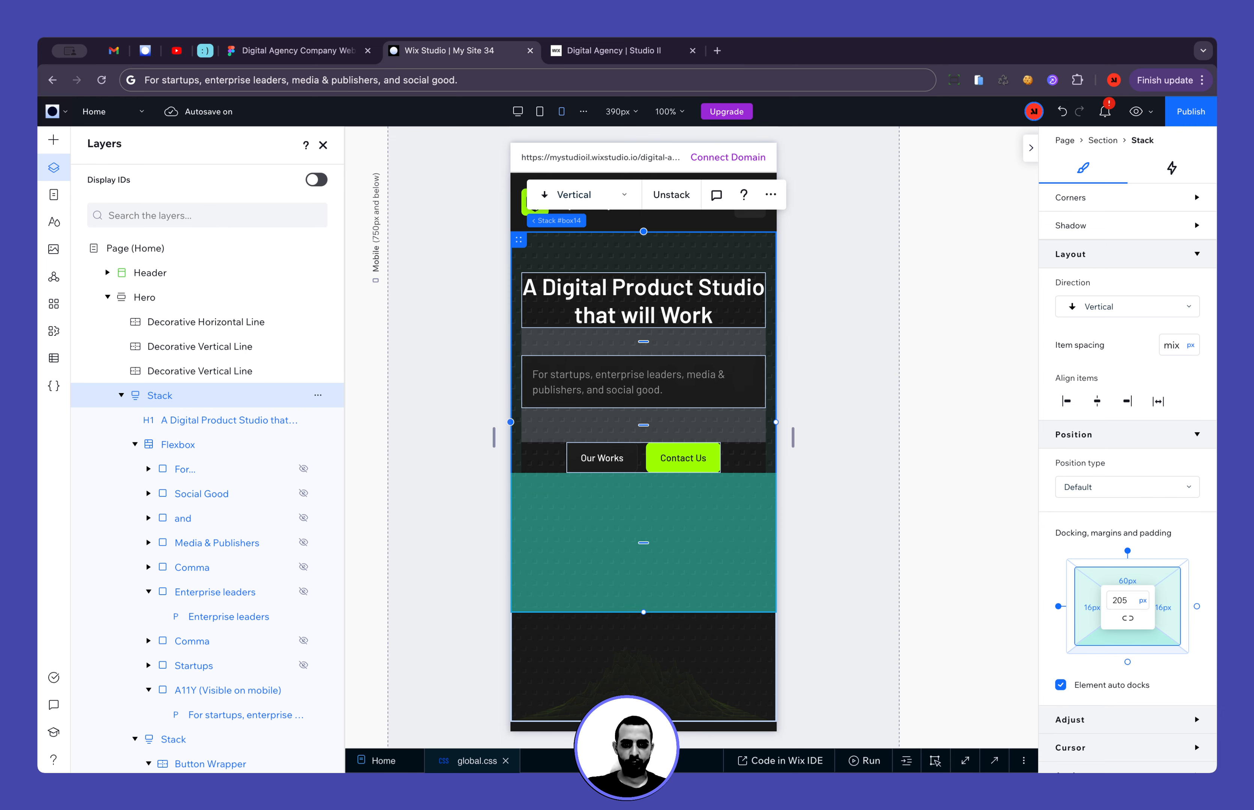
pyautogui.click(883, 588)
# Examine the hero's mountain image, the Stack below the header, and the Hero section's minimum height formula
pyautogui.scroll(-3, 694, 651)
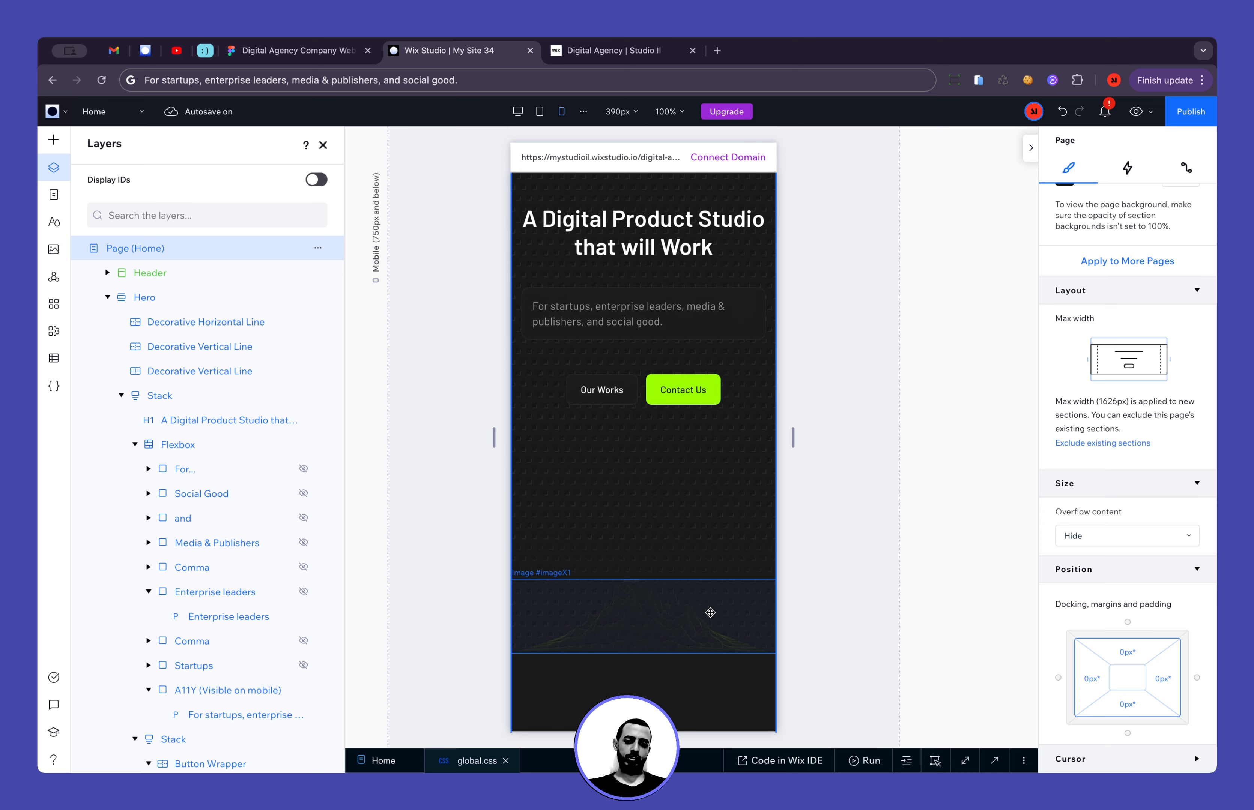
pyautogui.click(704, 594)
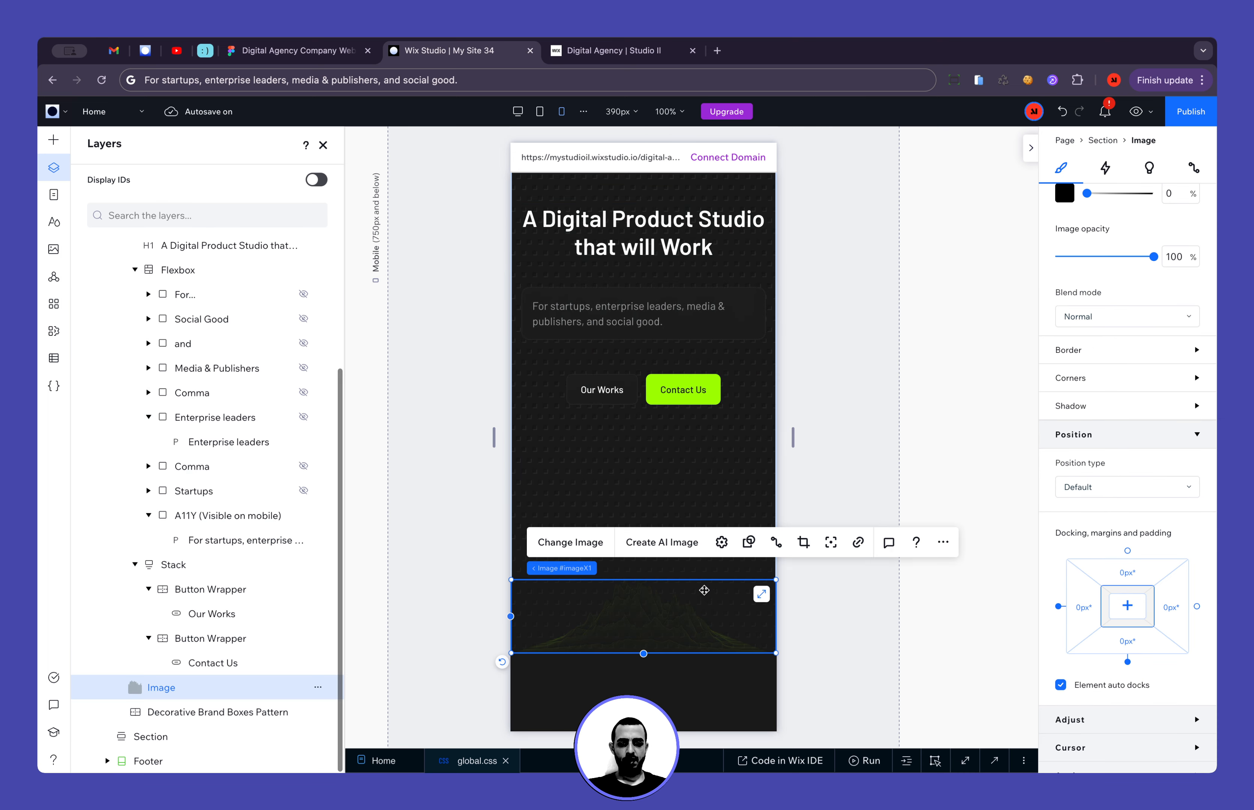
pyautogui.click(720, 494)
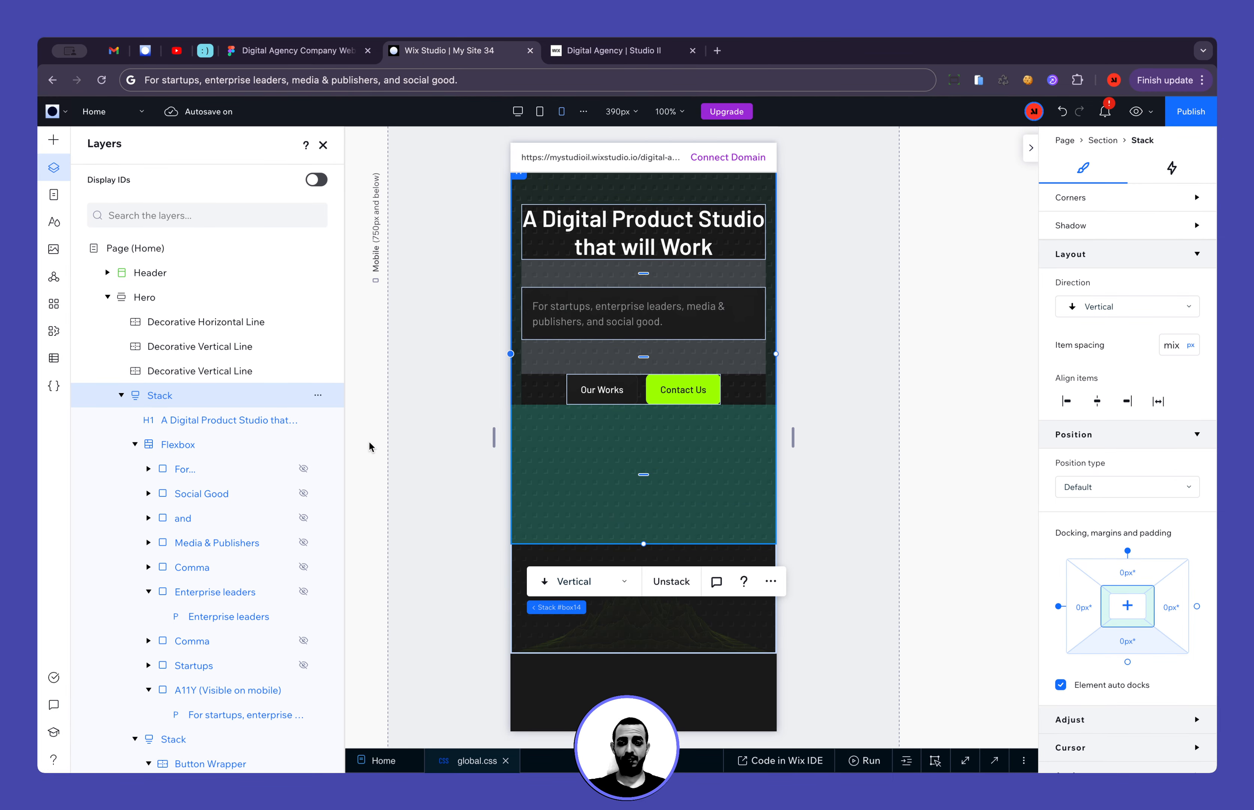
pyautogui.click(122, 395)
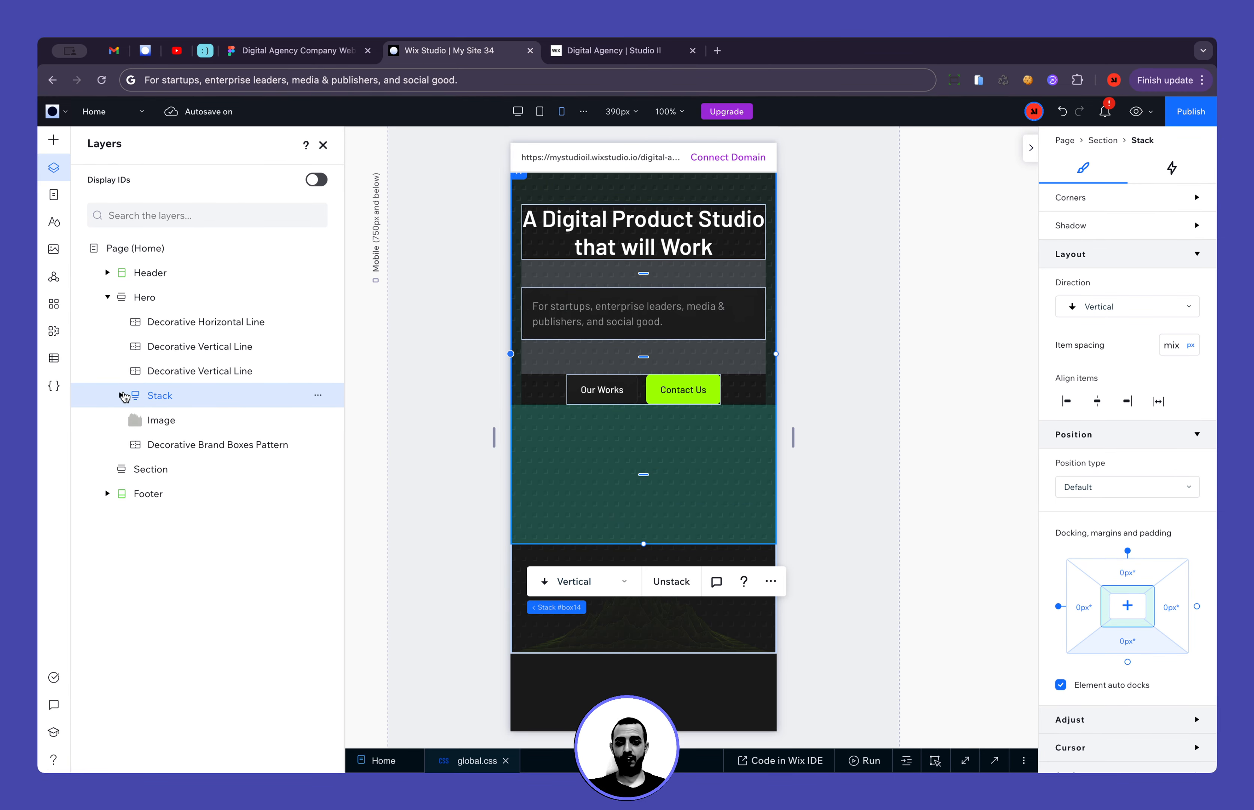
pyautogui.click(150, 298)
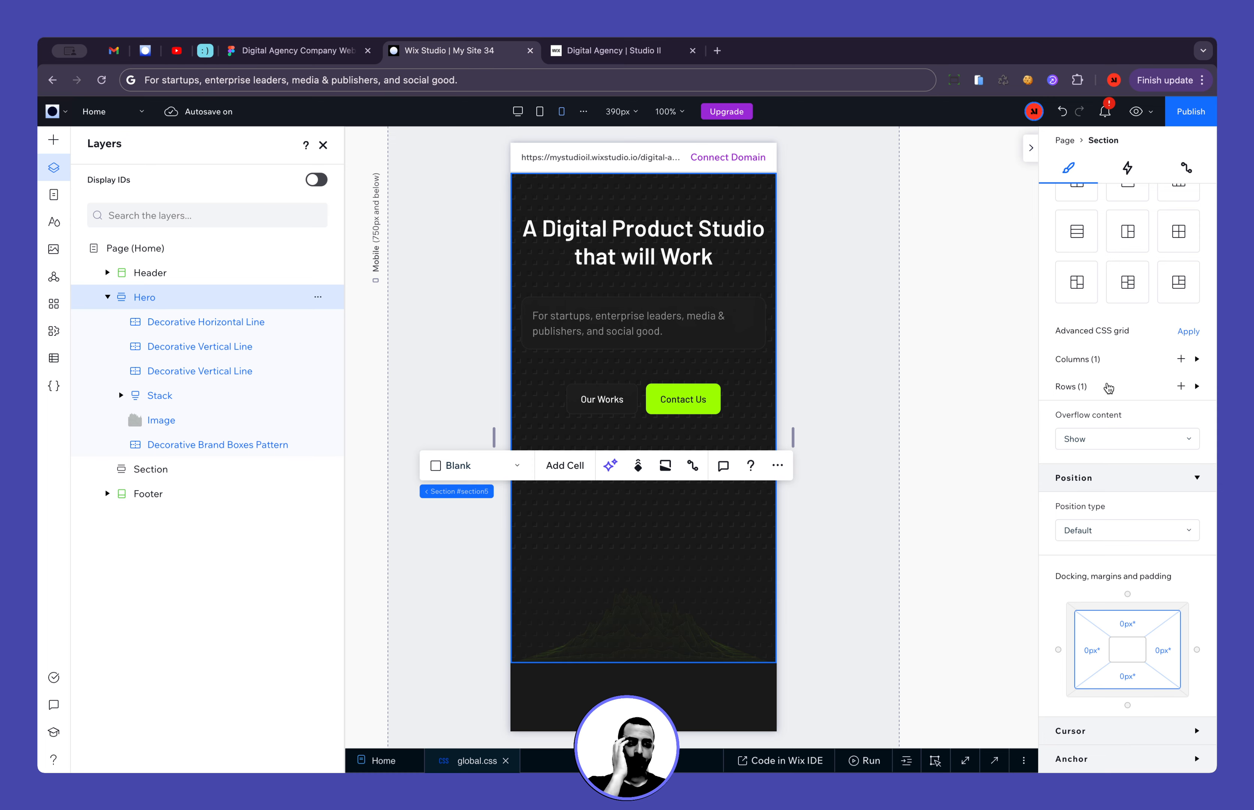
pyautogui.scroll(10, 1120, 392)
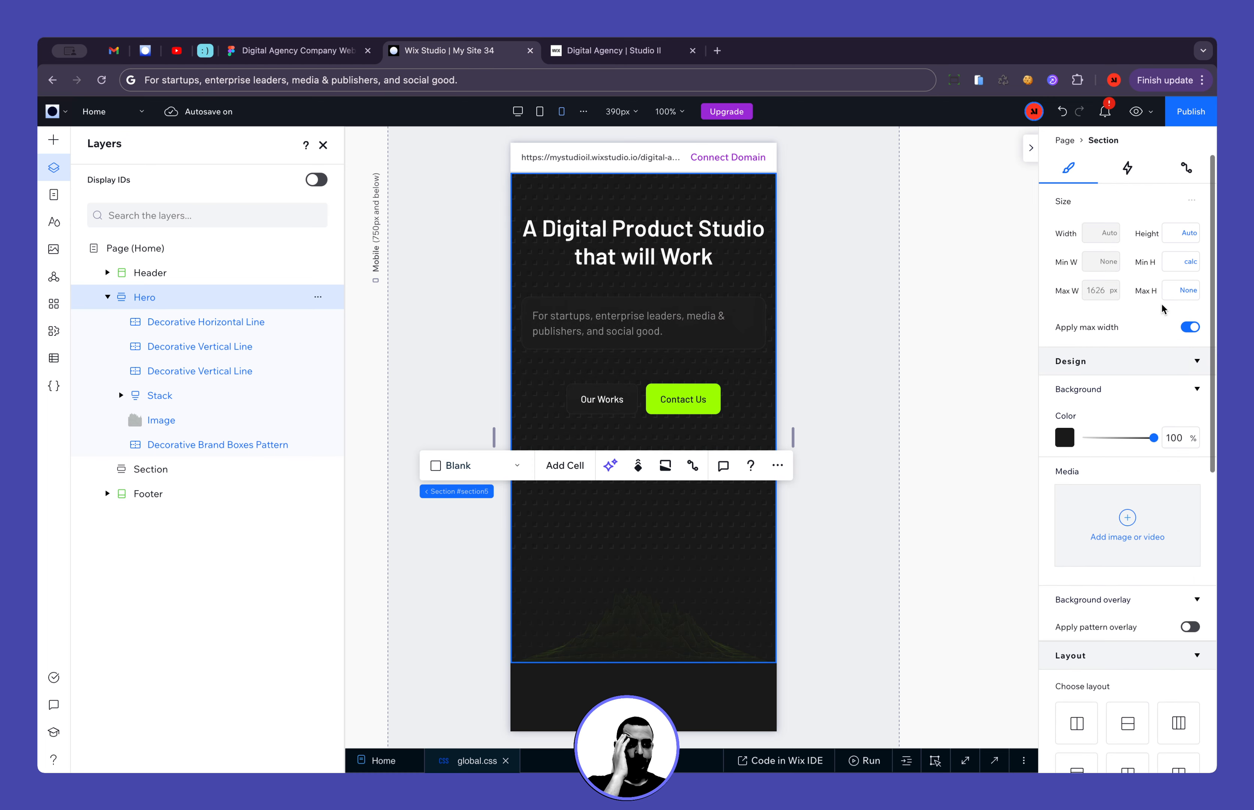
pyautogui.click(1174, 266)
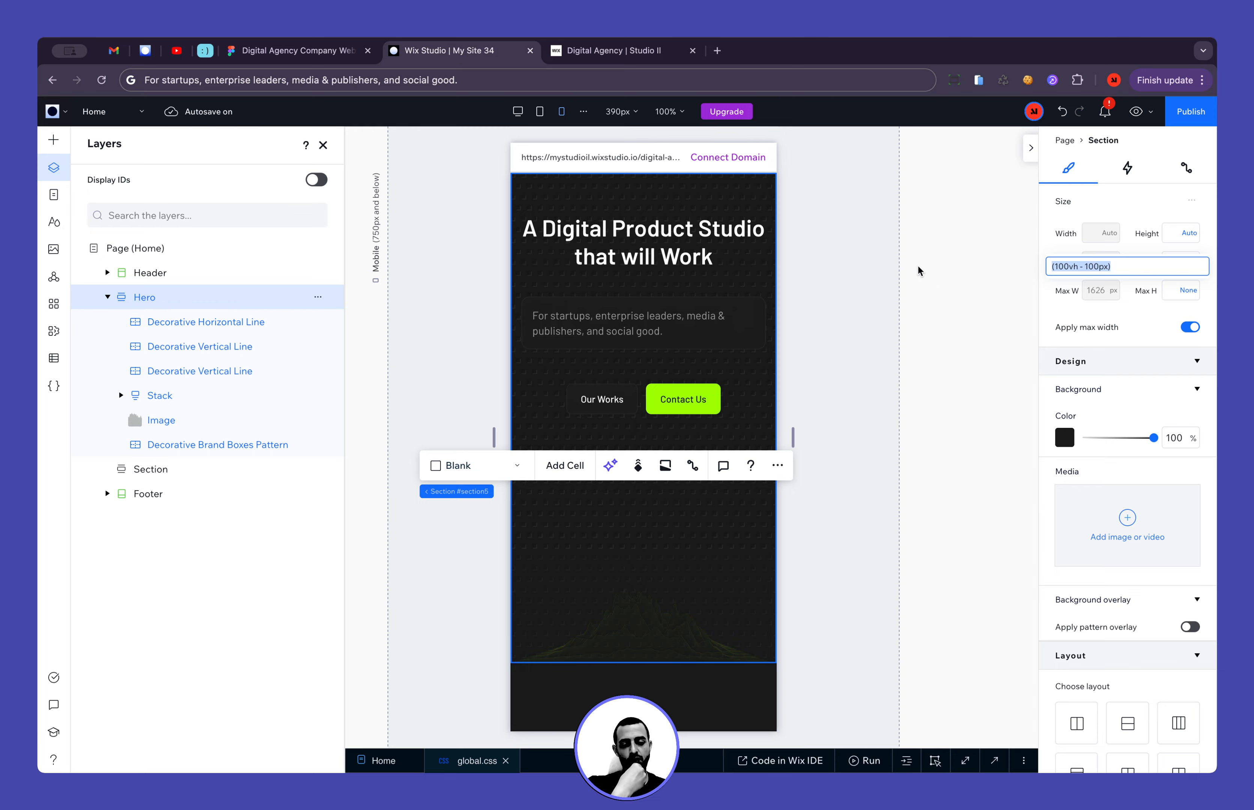
pyautogui.click(859, 298)
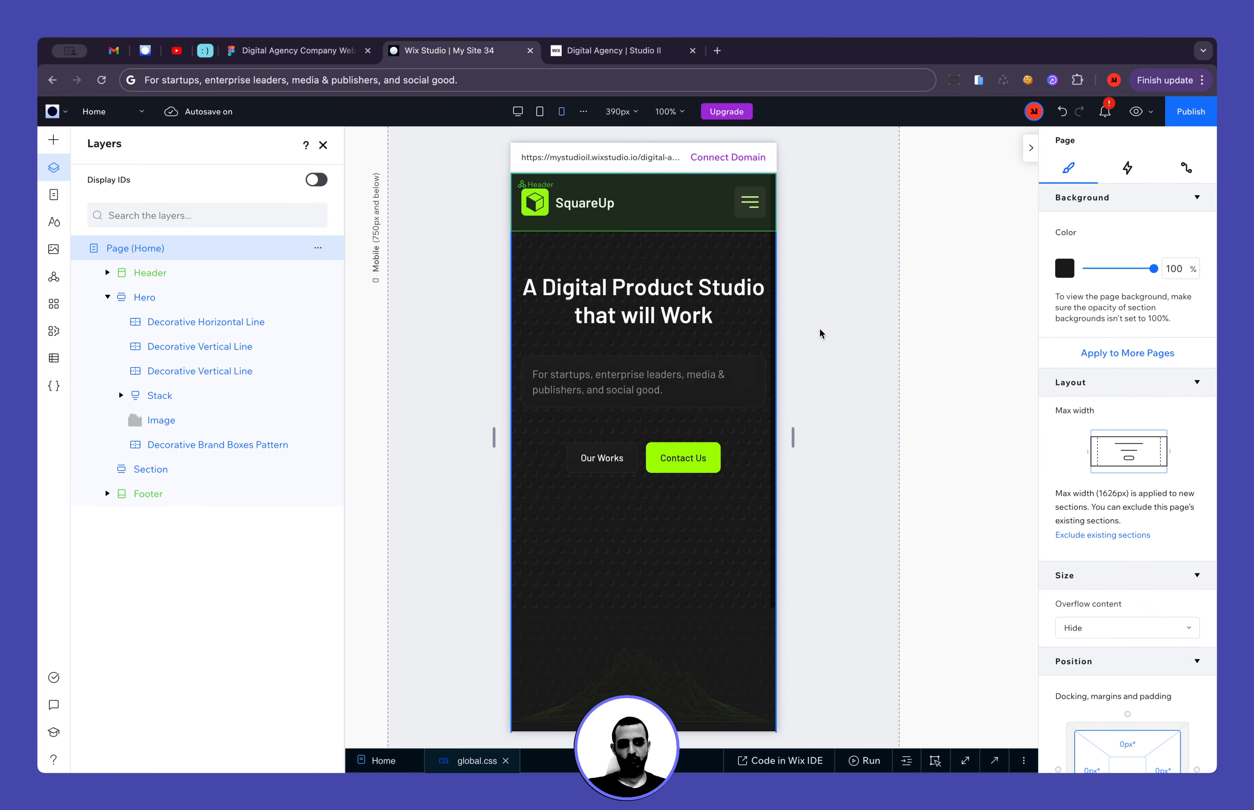
# Switch to Figma and examine the mobile hero's mountain artwork and the dimensions of its Abstract Design frame
pyautogui.click(310, 52)
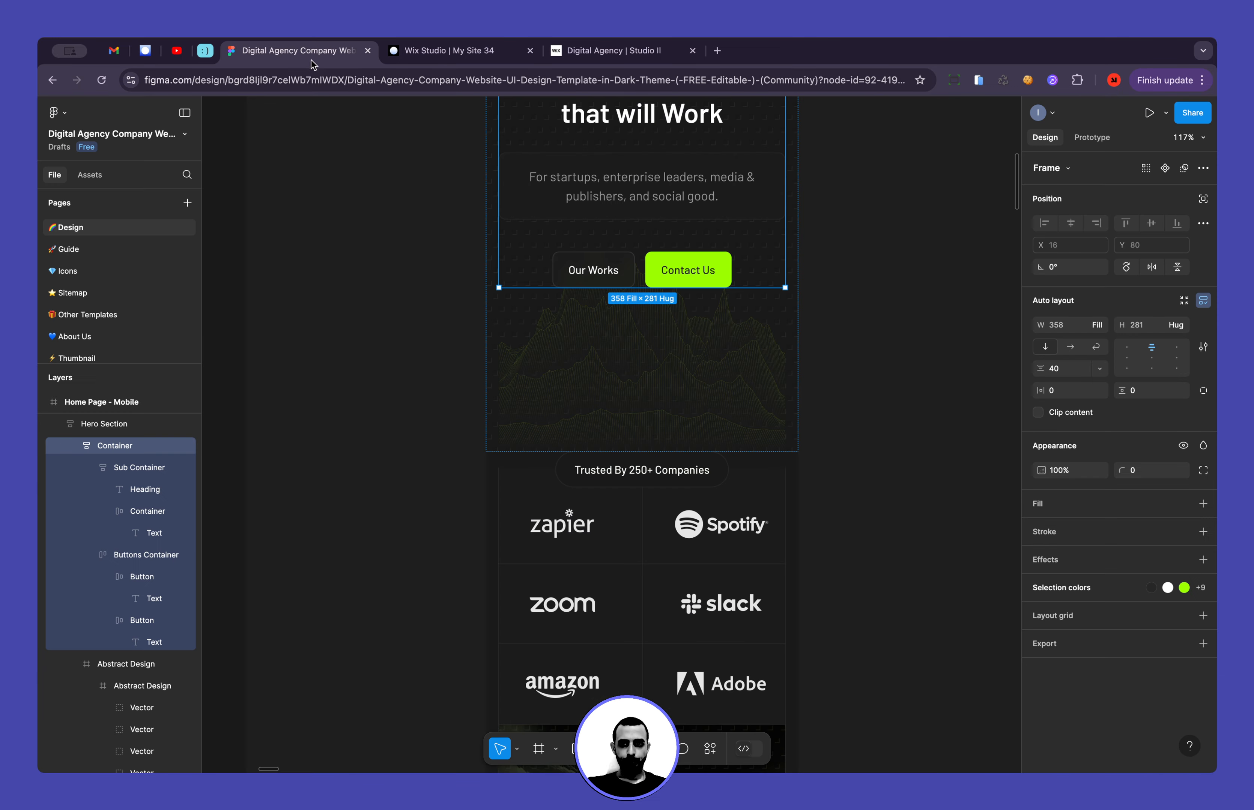
pyautogui.click(409, 207)
pyautogui.scroll(4, 410, 207)
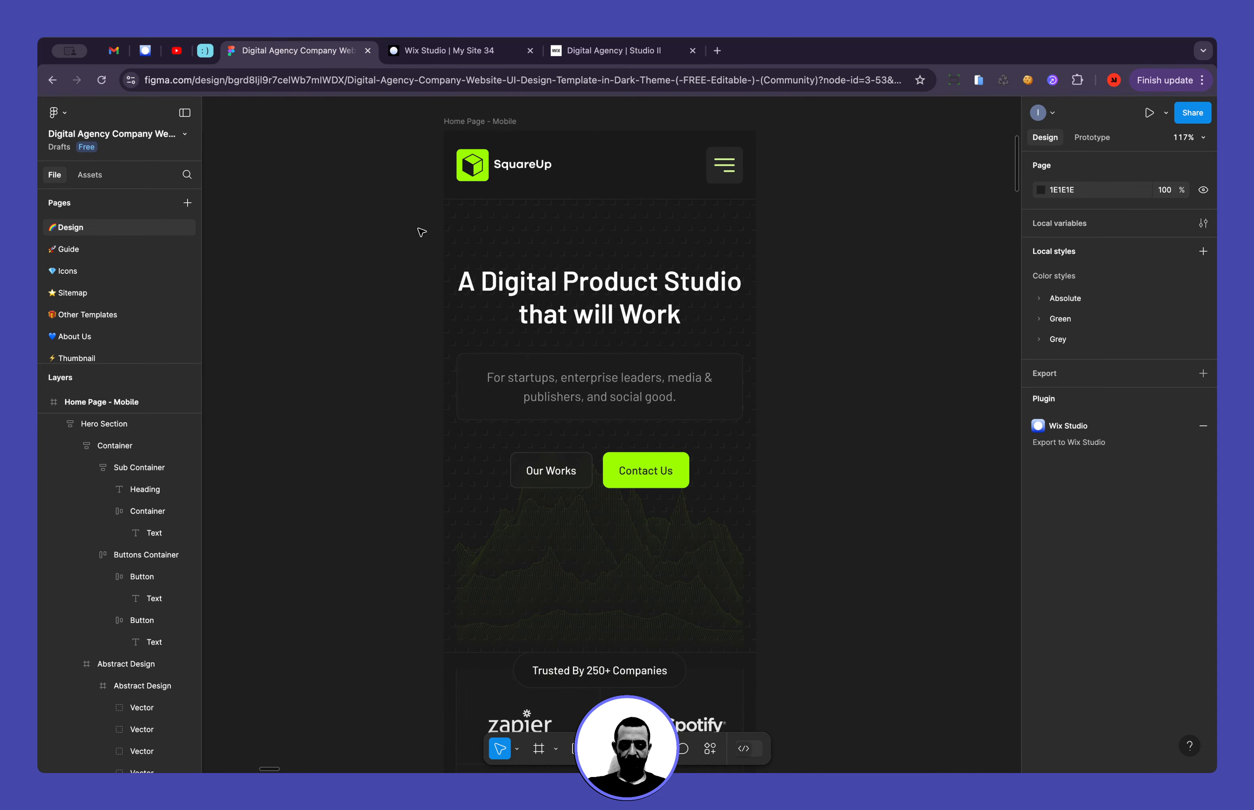
pyautogui.scroll(-3, 427, 287)
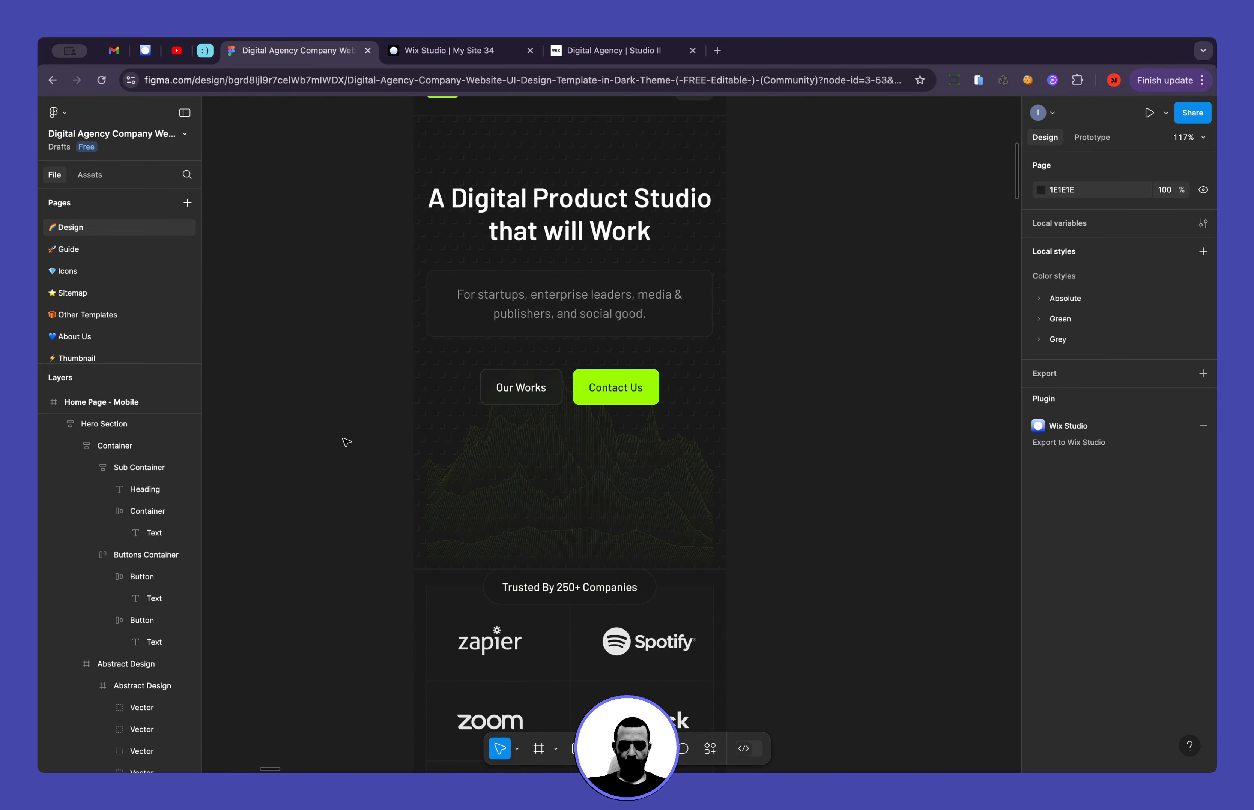
pyautogui.scroll(5, 345, 441)
pyautogui.hscroll(5, 346, 443)
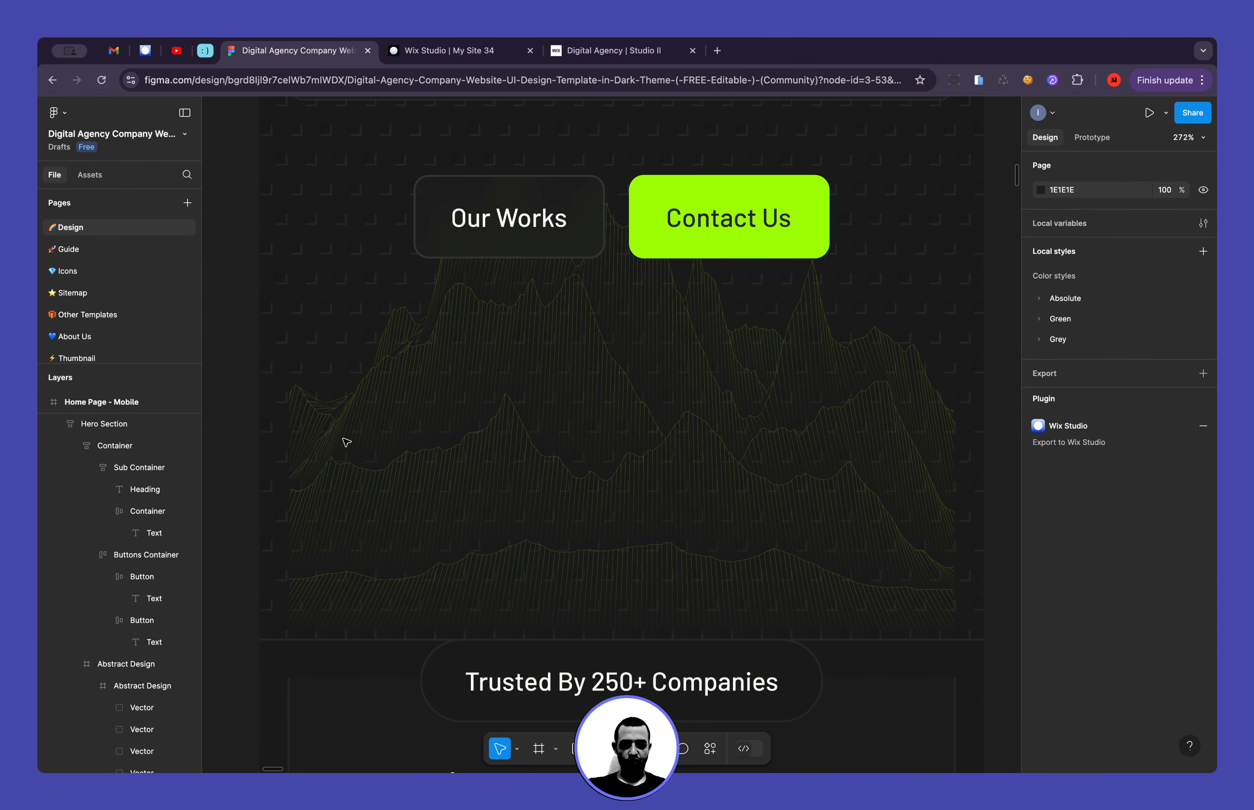
pyautogui.scroll(-5, 448, 446)
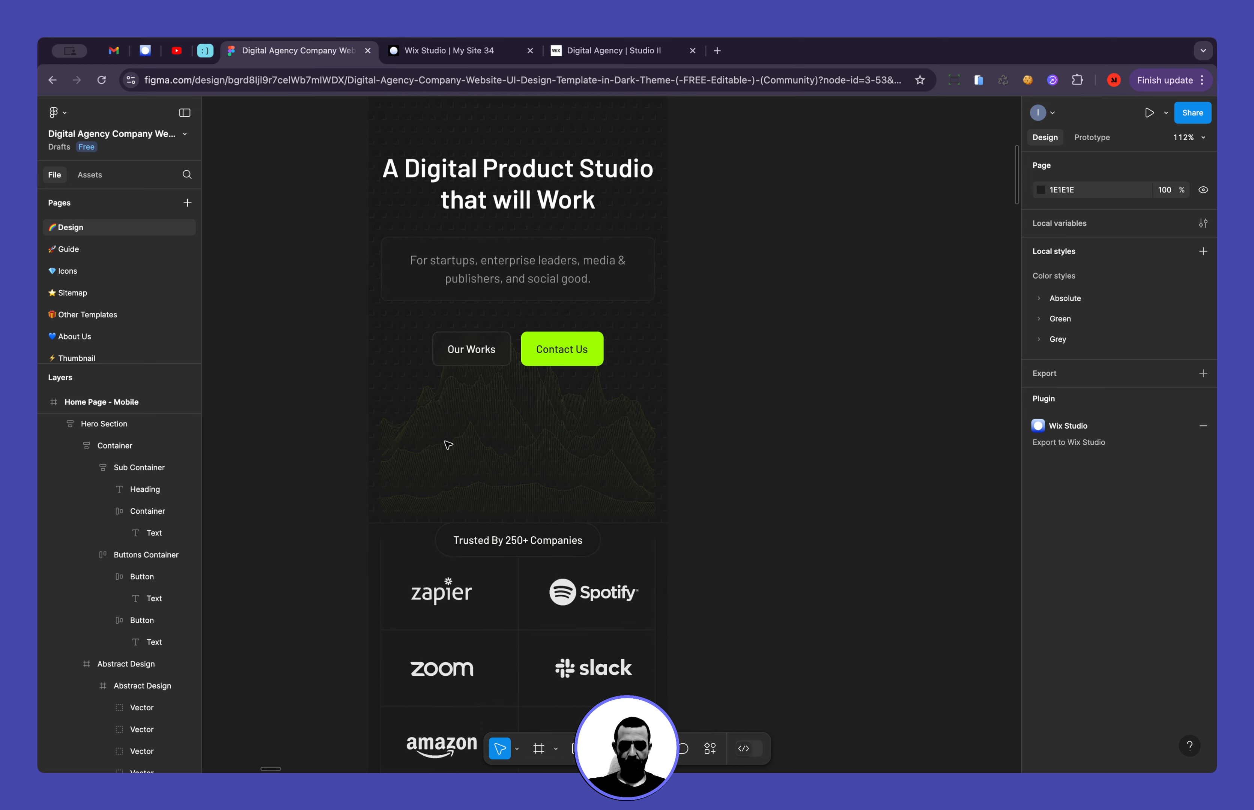
pyautogui.click(547, 458)
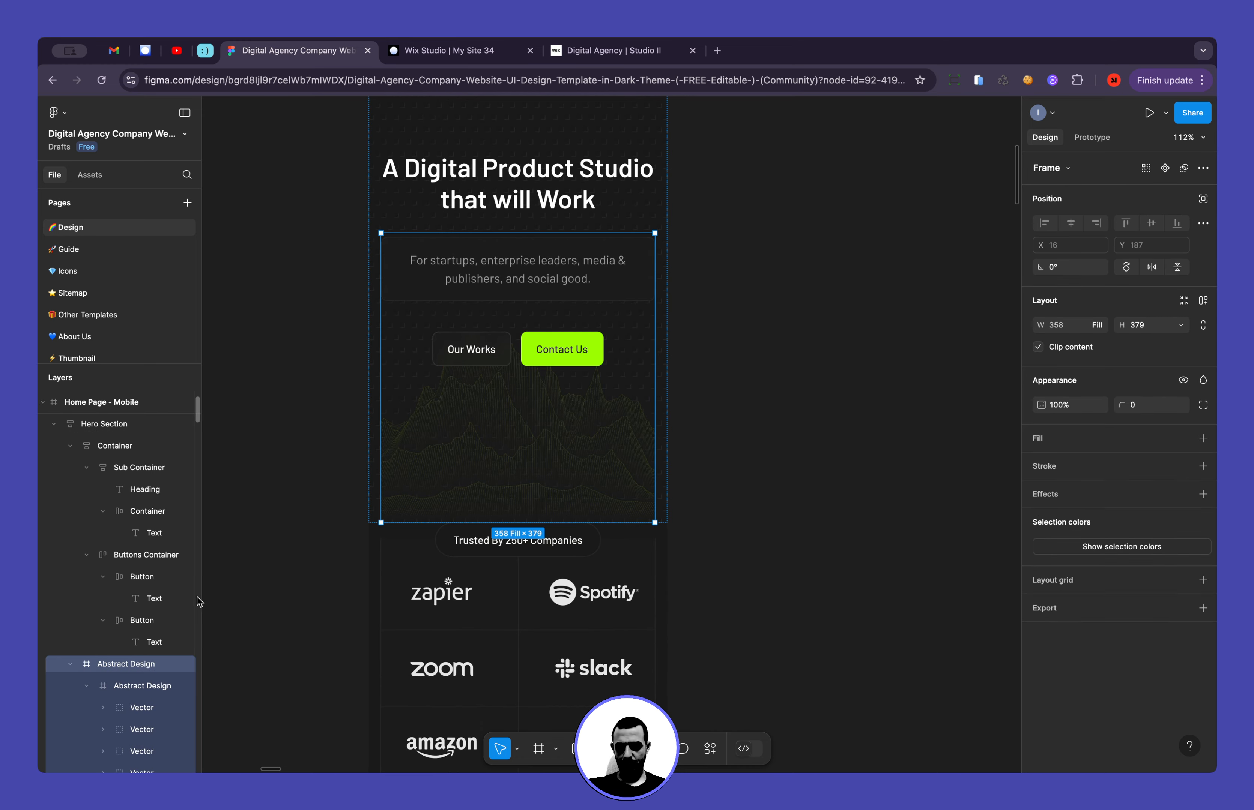
pyautogui.scroll(-2, 196, 601)
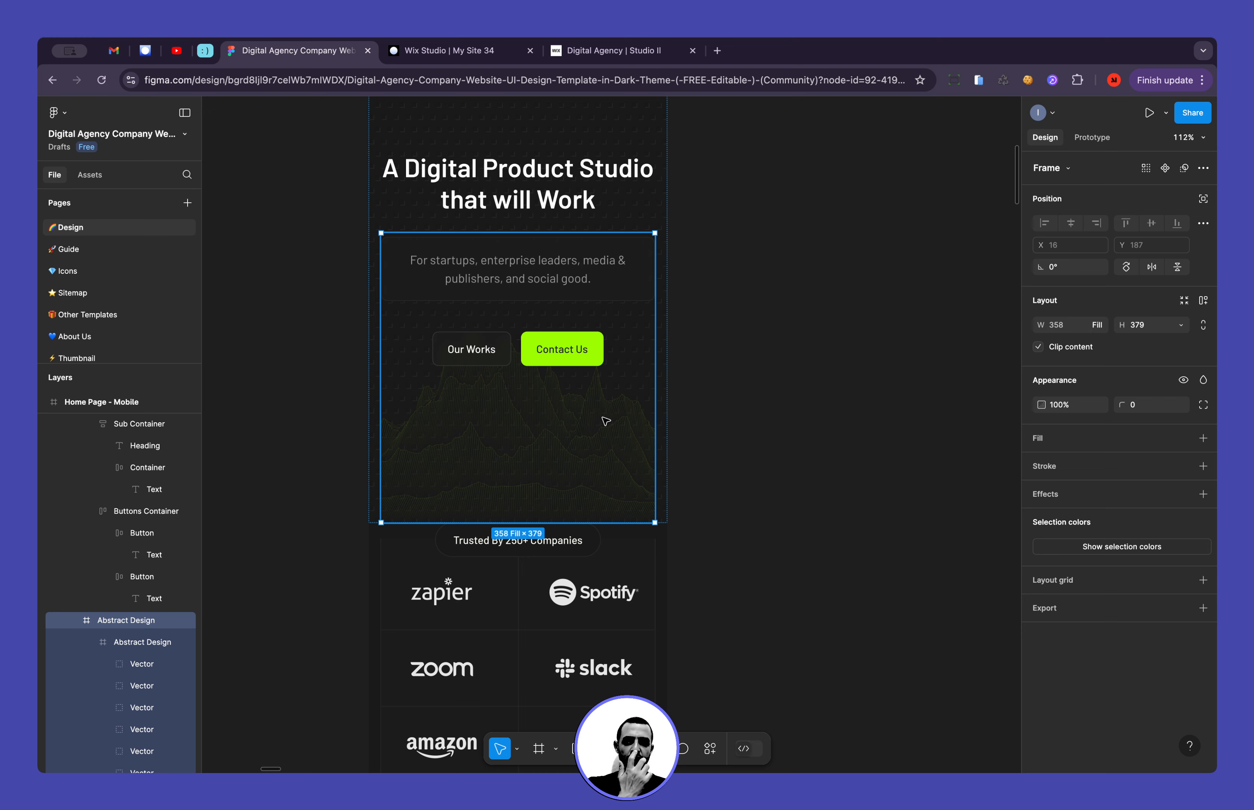
# Switch back to Wix Studio and set the hero mountain image's display mode to Fill bounding box
pyautogui.click(421, 50)
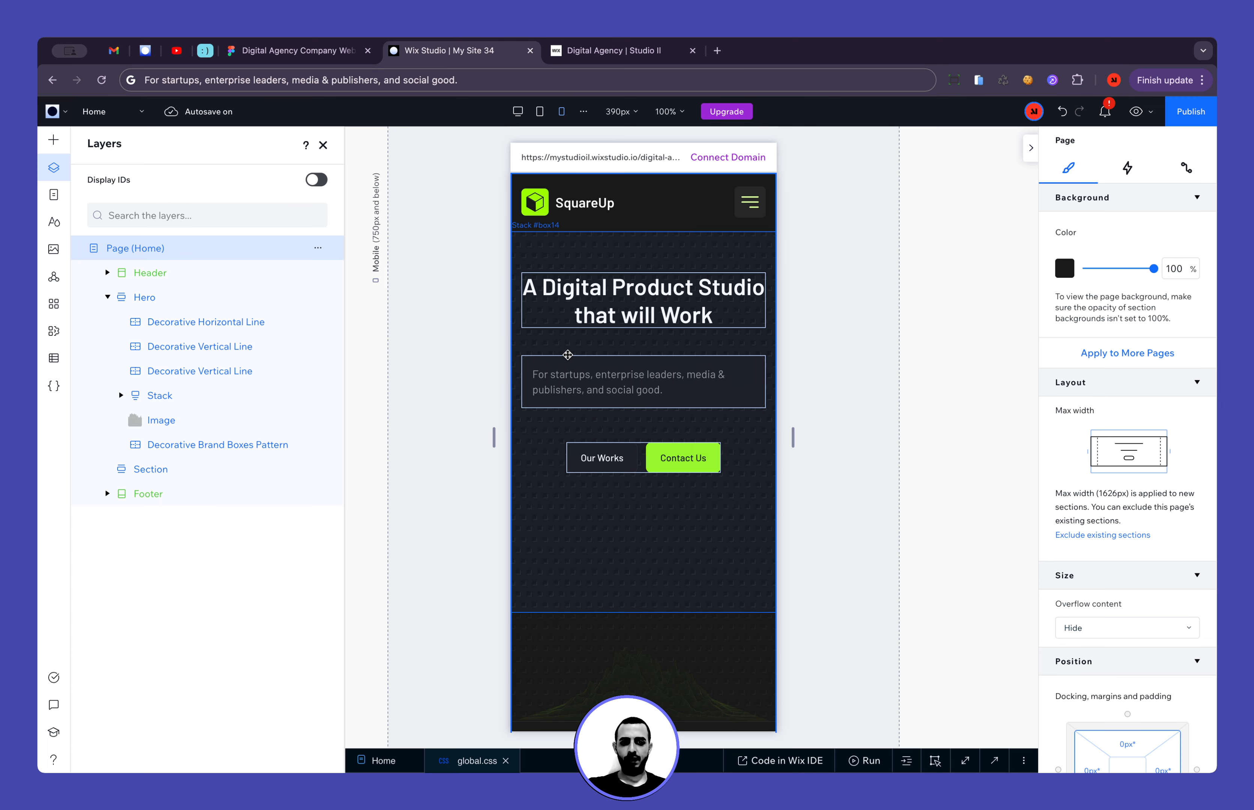
pyautogui.scroll(-2, 661, 602)
pyautogui.click(660, 594)
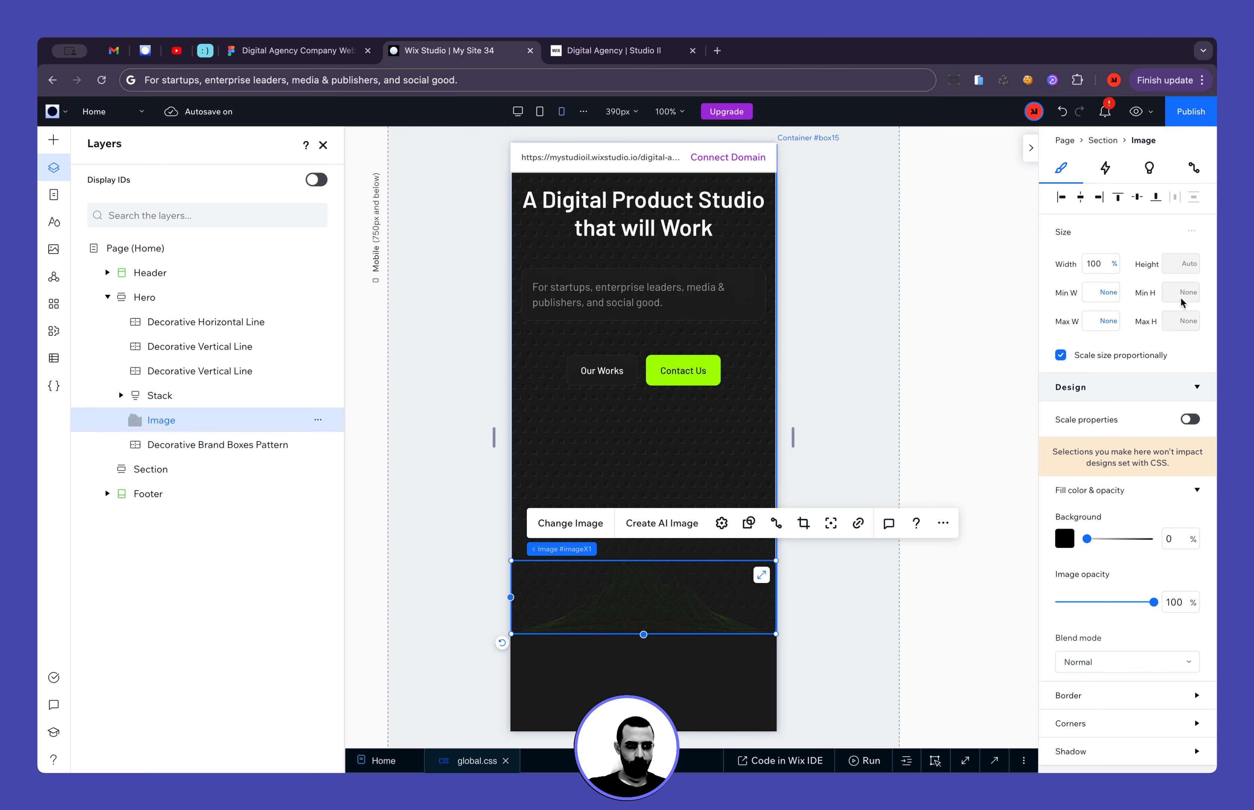
pyautogui.click(721, 524)
pyautogui.click(904, 564)
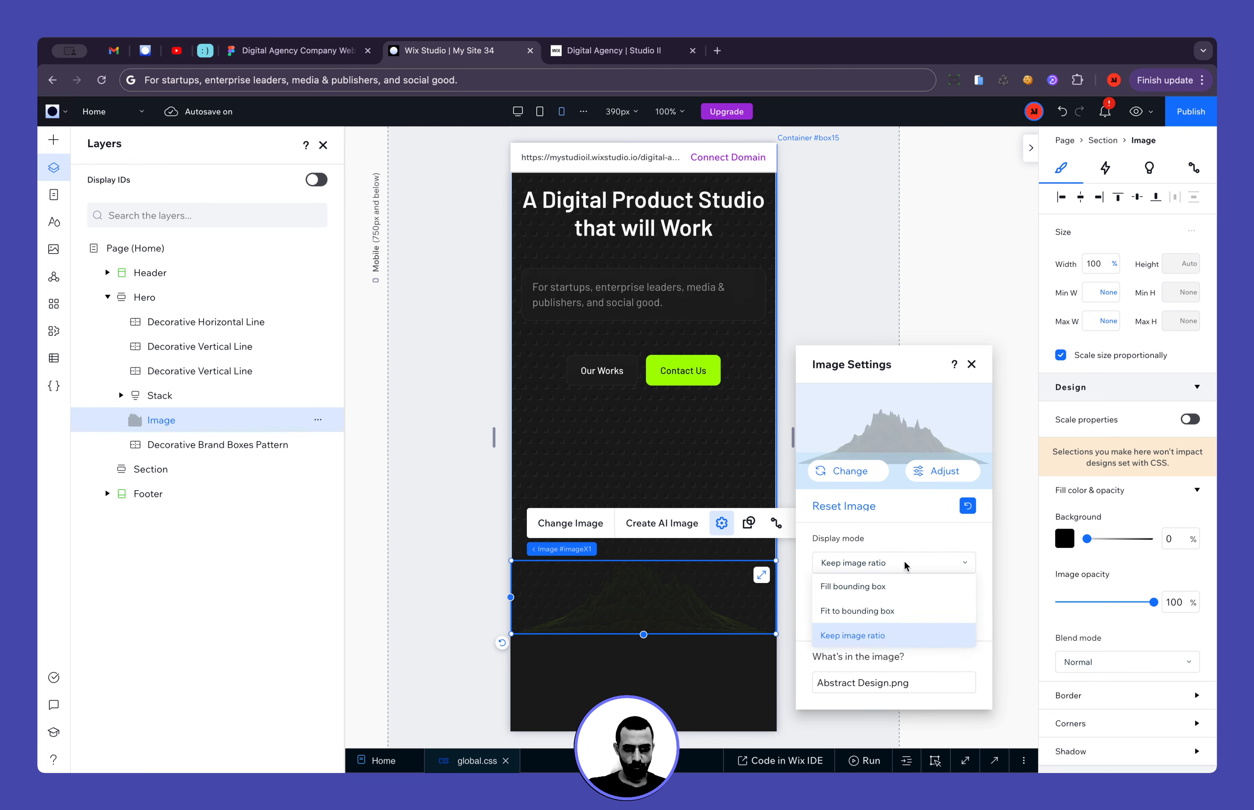
pyautogui.click(902, 588)
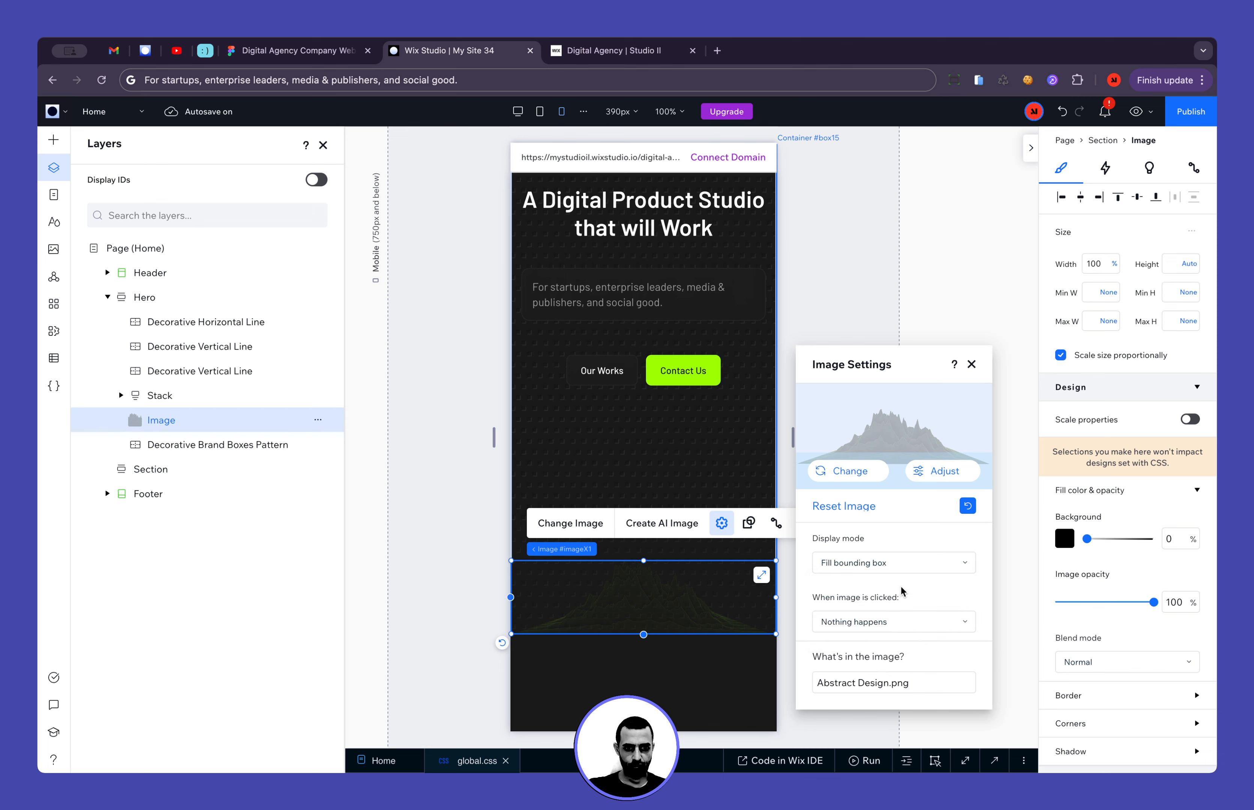
pyautogui.click(971, 365)
# Stretch the mountain image upward to about 329 px tall, and compare the hero with its desktop version before returning to the Mobile breakpoint
pyautogui.moveTo(643, 561); pyautogui.dragTo(653, 416)
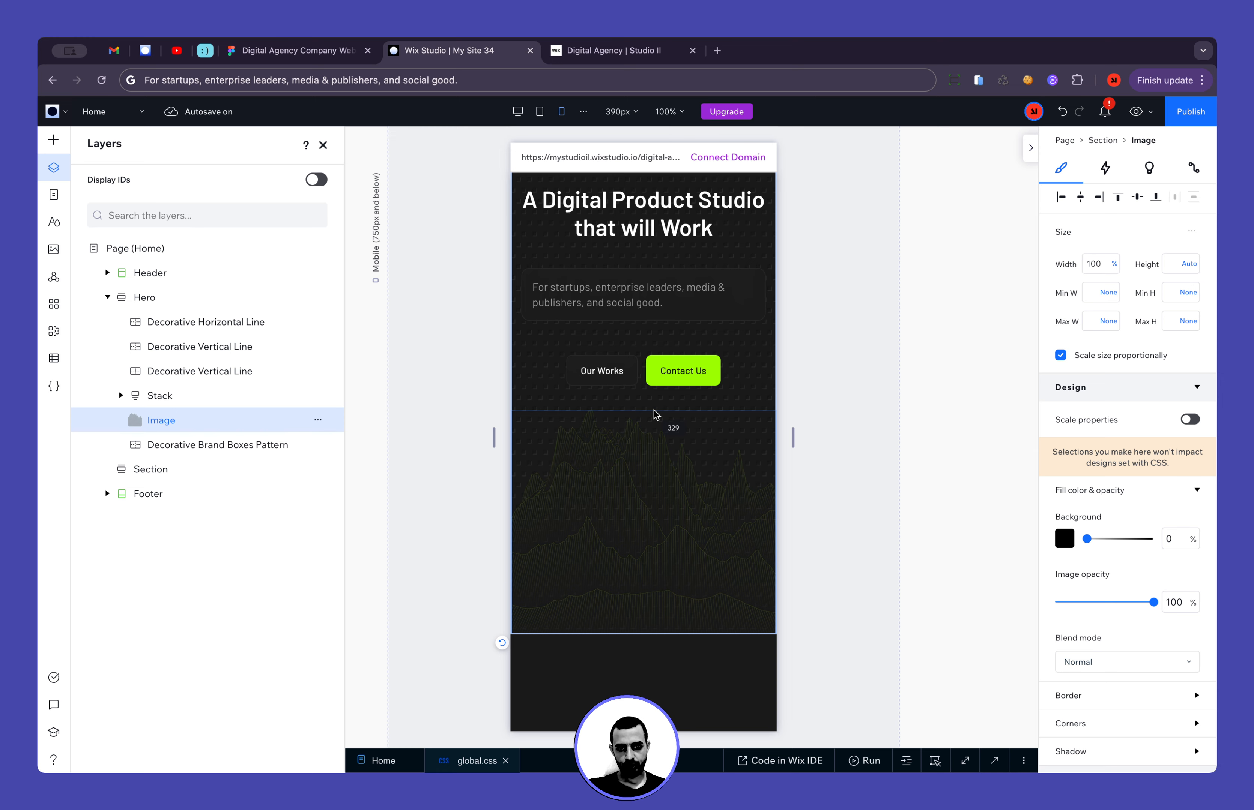
pyautogui.click(876, 520)
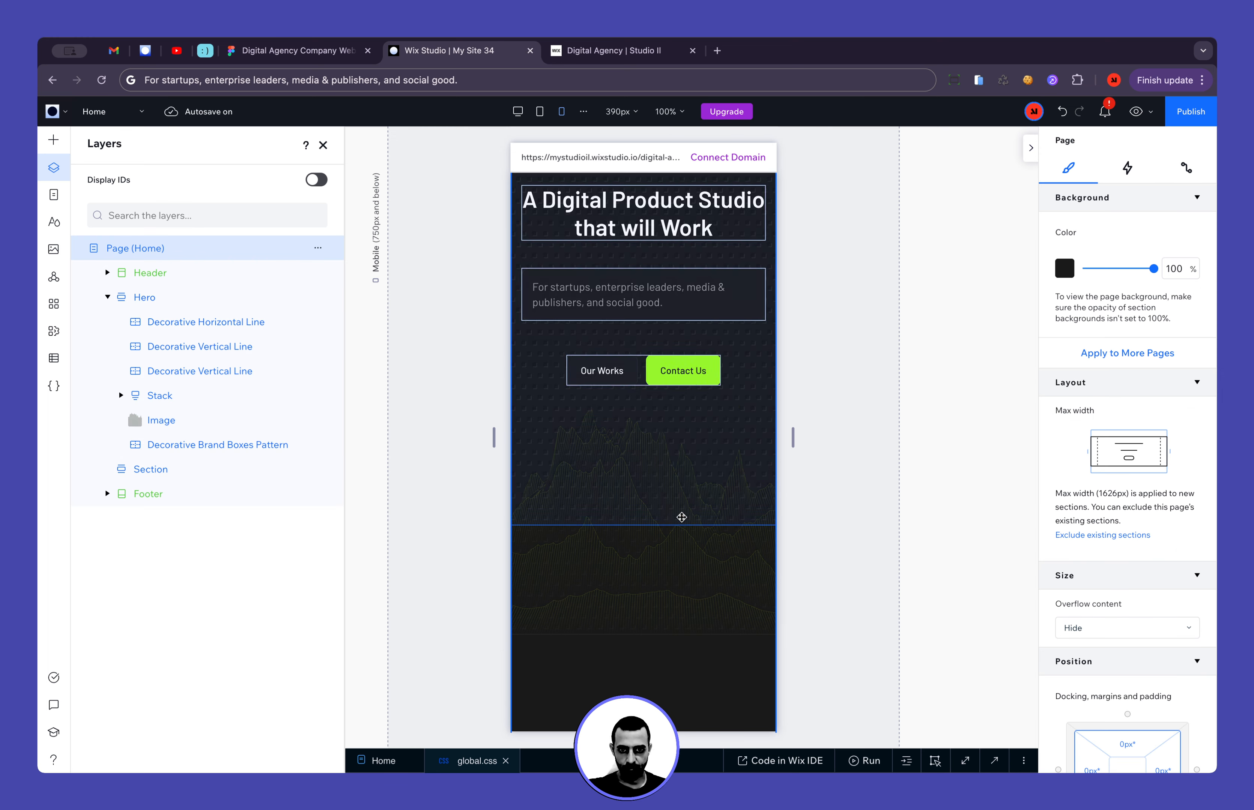
pyautogui.scroll(2, 681, 517)
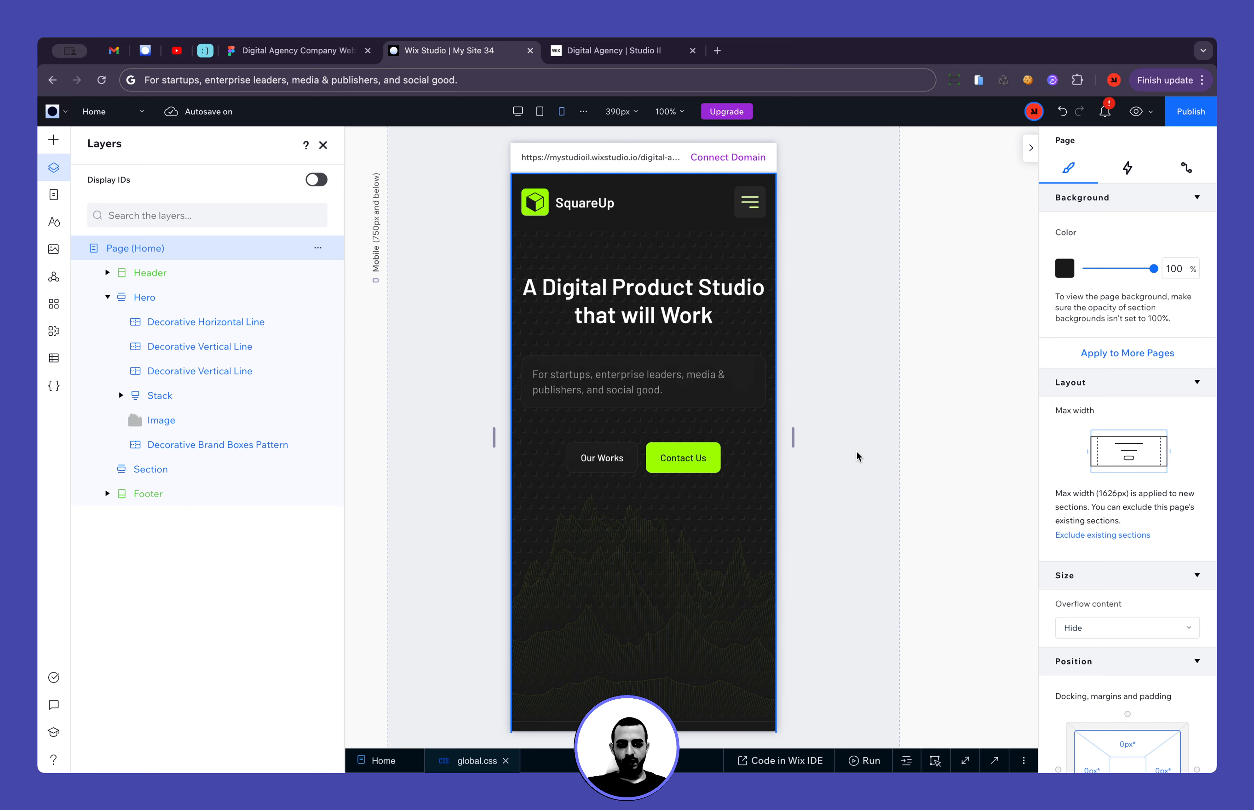
pyautogui.click(541, 112)
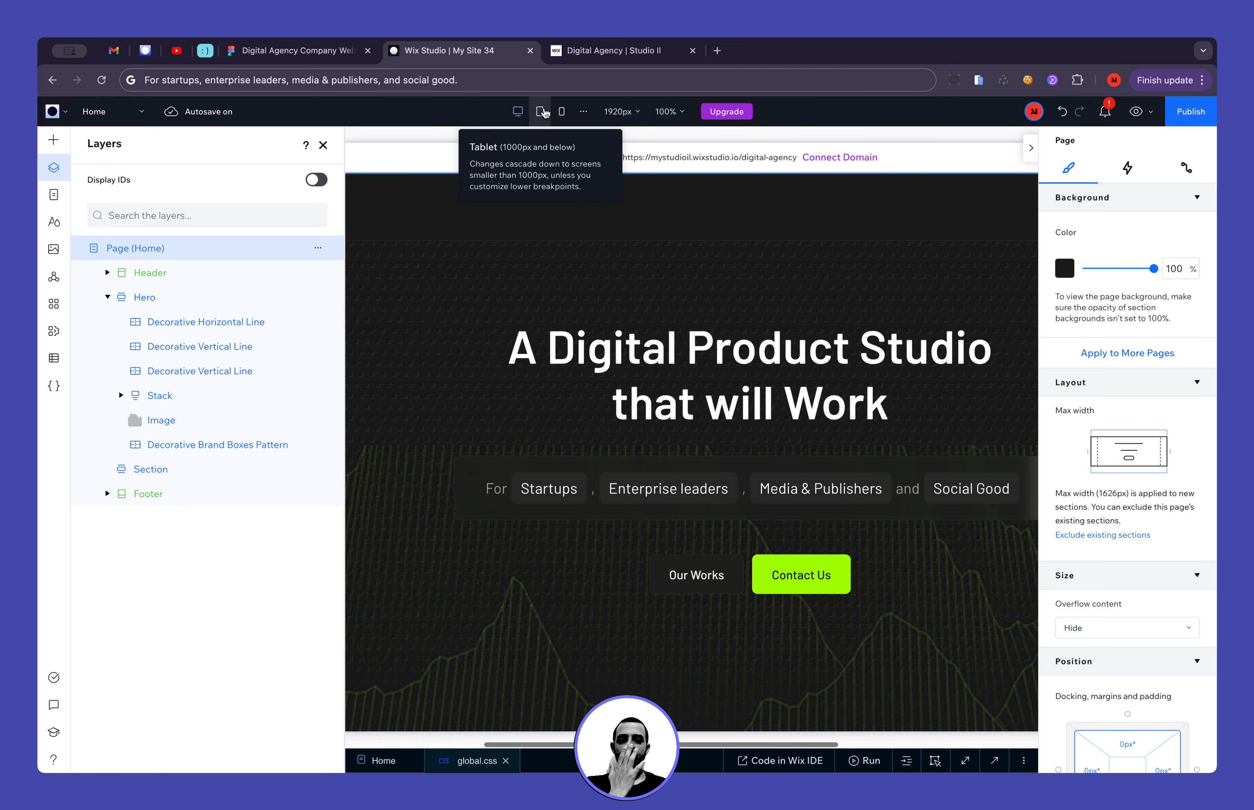
pyautogui.click(563, 113)
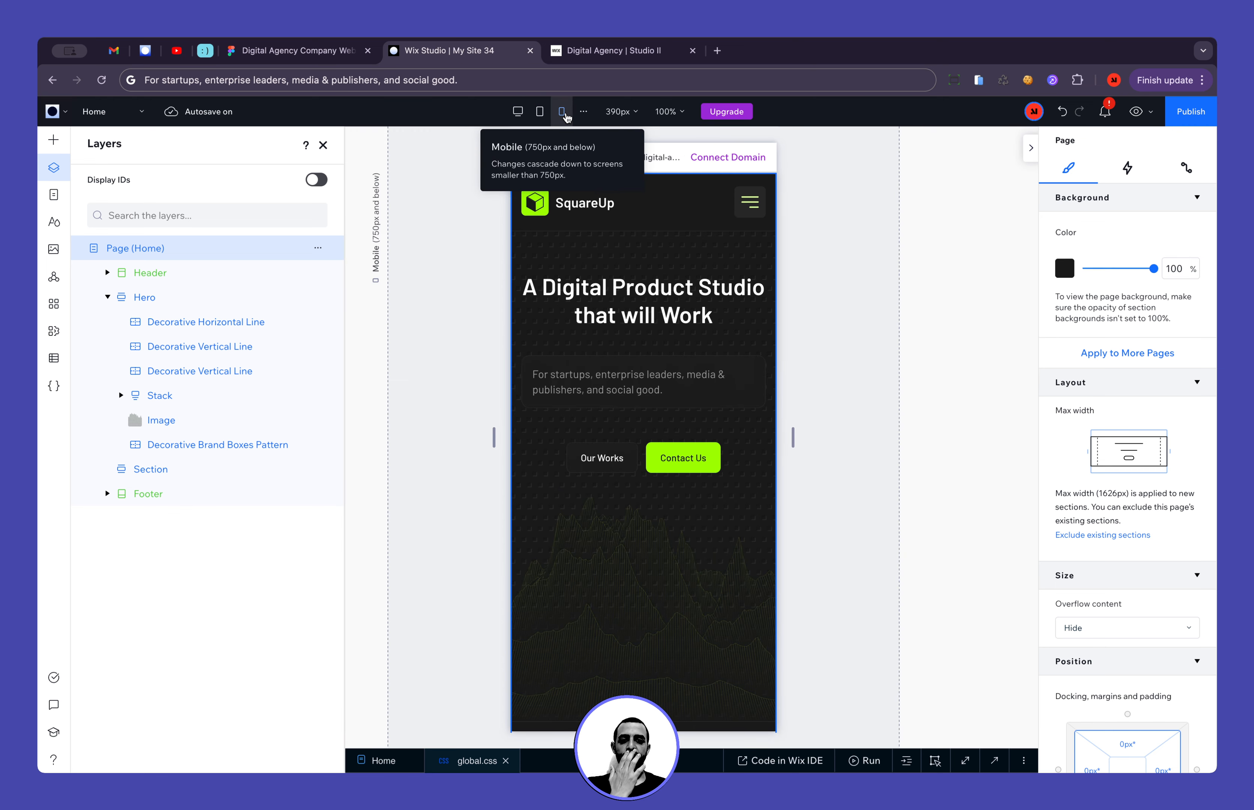
# Switch to Figma and examine the text alignment and padding of the tagline container in the mobile hero
pyautogui.click(310, 52)
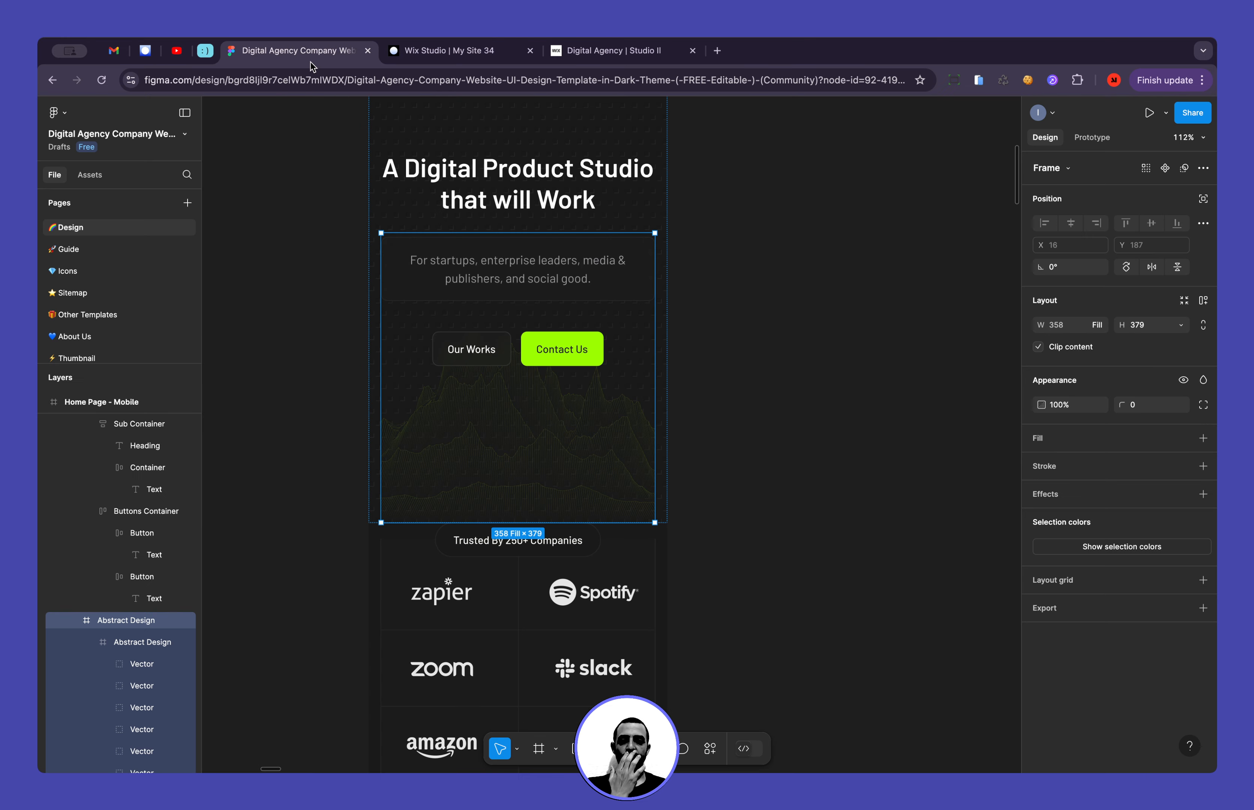
pyautogui.click(499, 272)
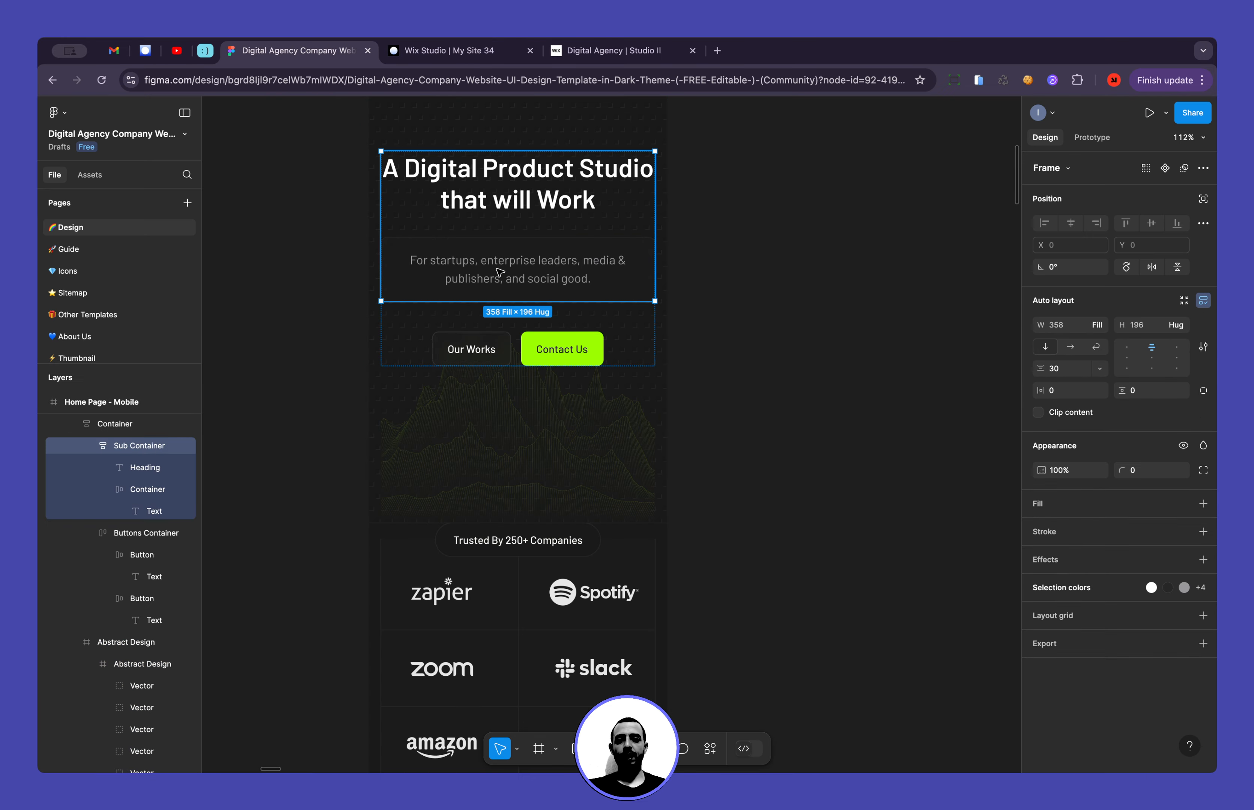
pyautogui.click(490, 276)
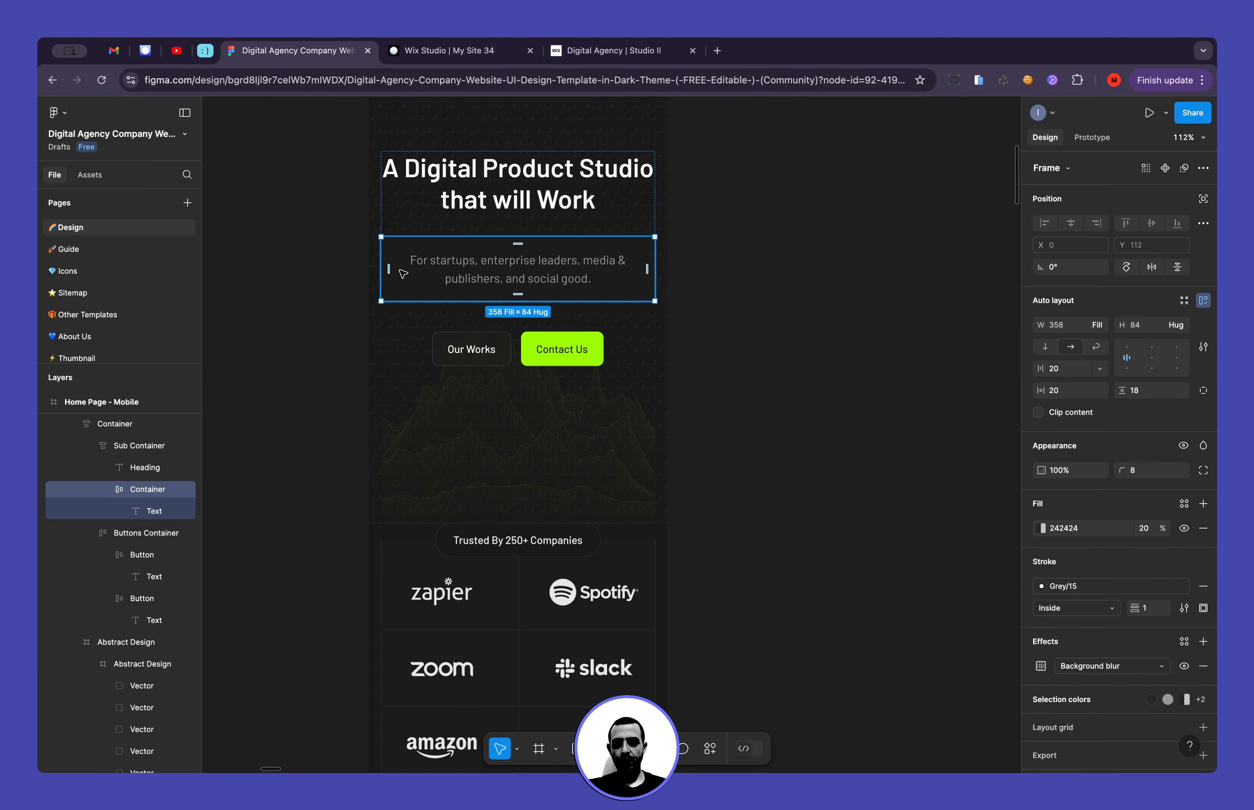
# Switch back to Wix Studio and center-align the mobile tagline text in the hero
pyautogui.click(448, 50)
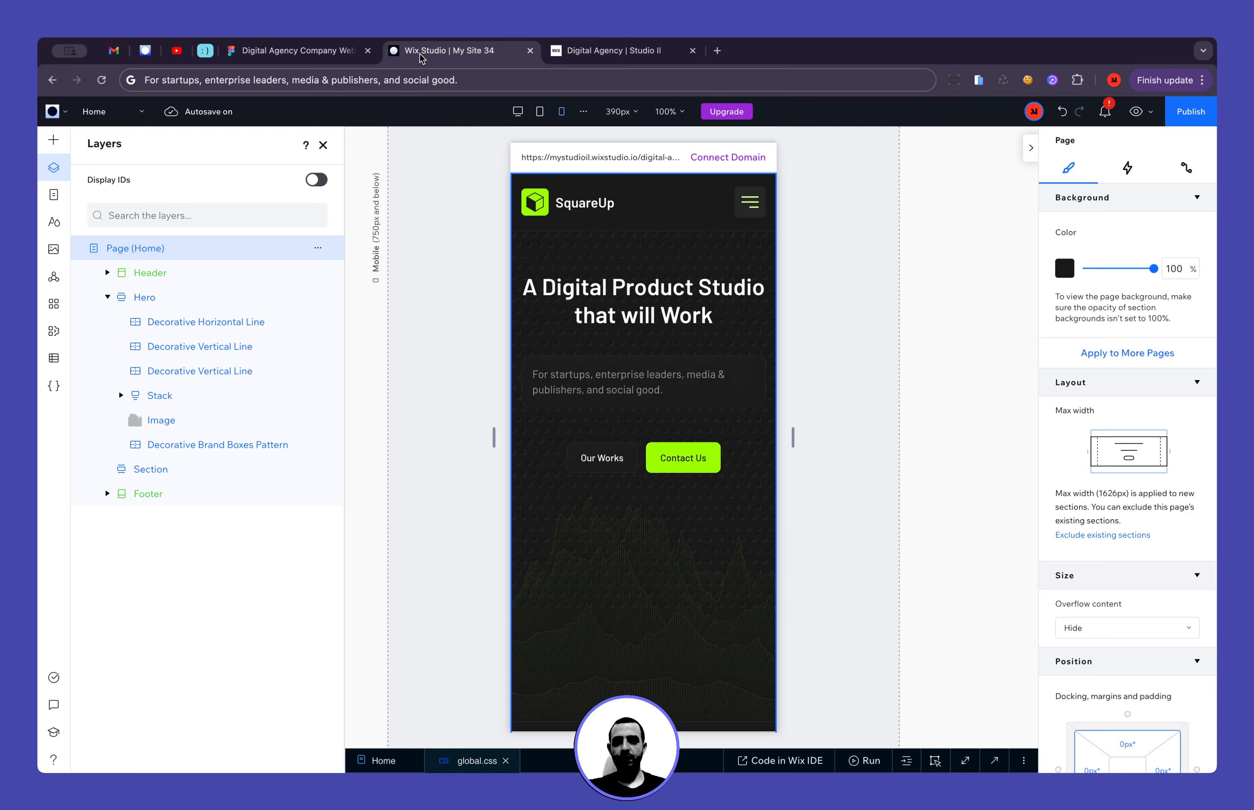
pyautogui.click(615, 388)
pyautogui.scroll(-3, 1092, 621)
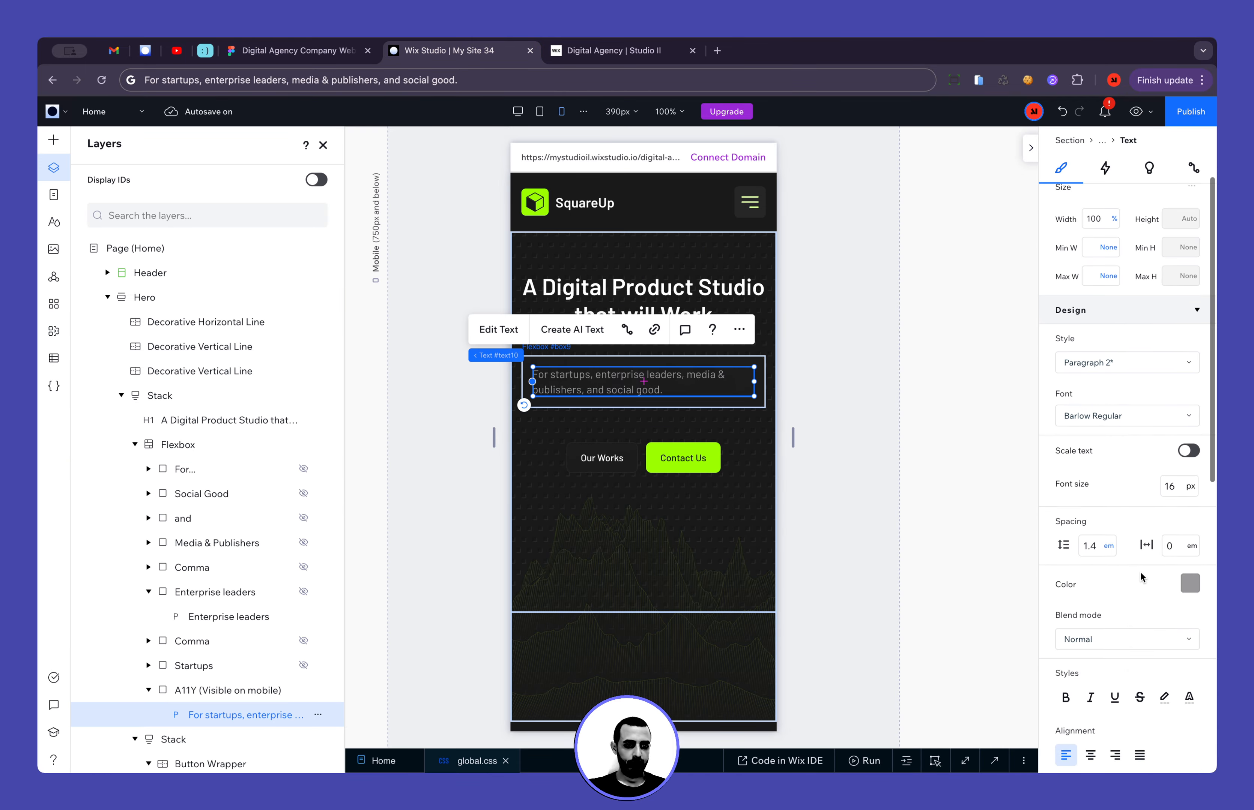
pyautogui.scroll(-3, 1092, 621)
pyautogui.click(1091, 665)
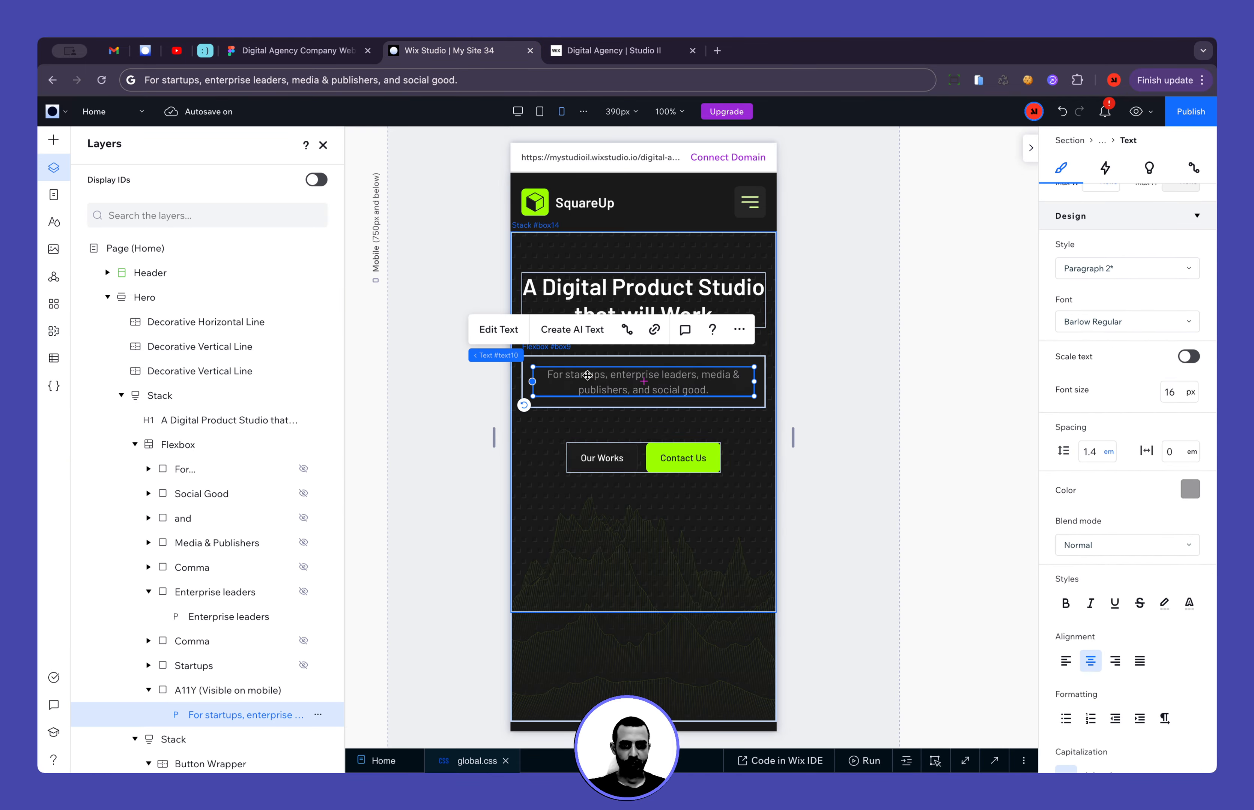
# Set the padding on all sides of the tagline's Flexbox to 20 px
pyautogui.moveTo(518, 357)
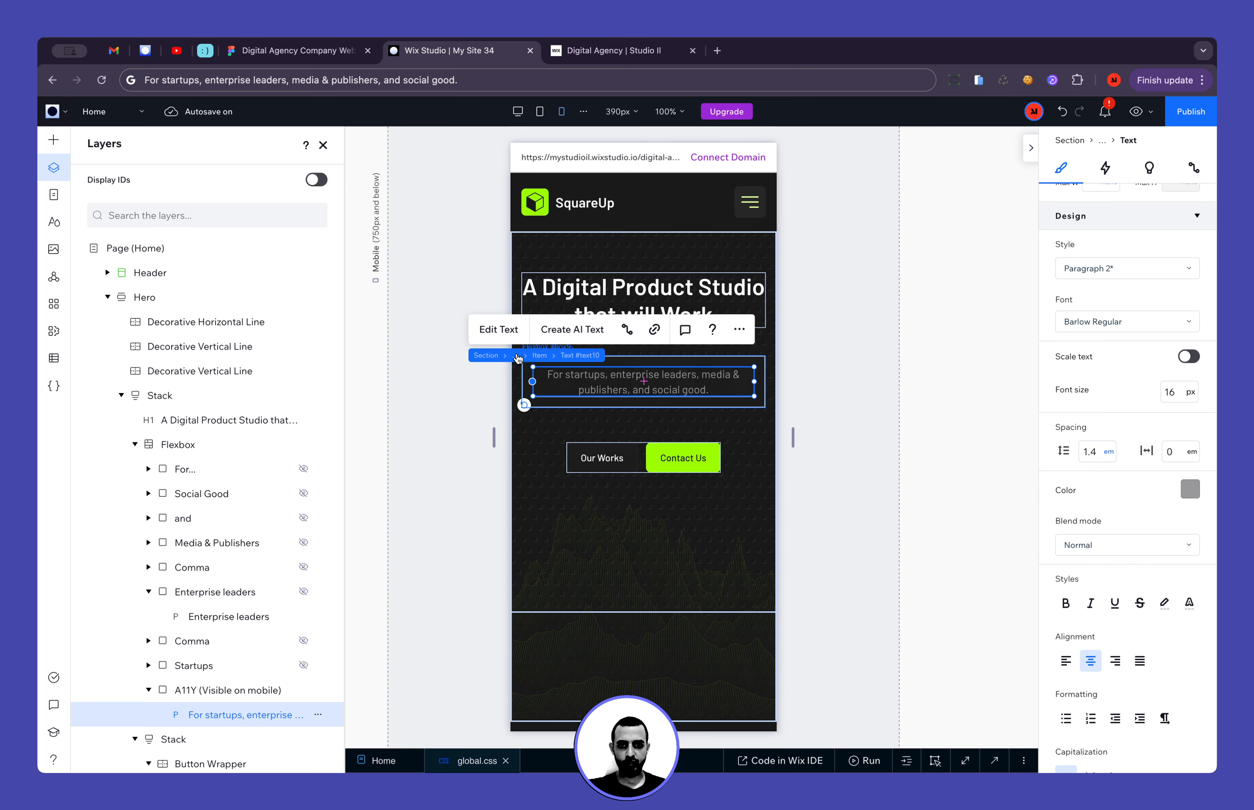
pyautogui.click(519, 357)
pyautogui.scroll(-6, 1148, 559)
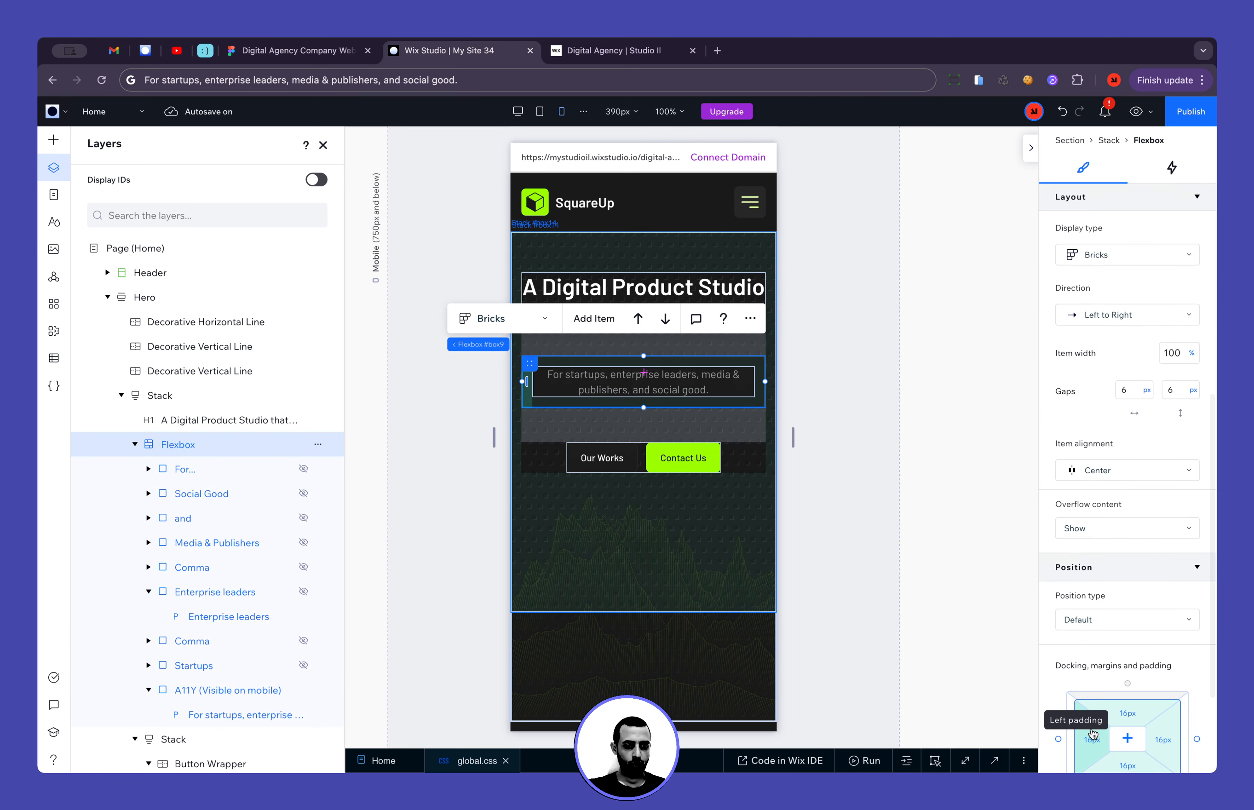
pyautogui.click(1093, 734)
pyautogui.press('Return')
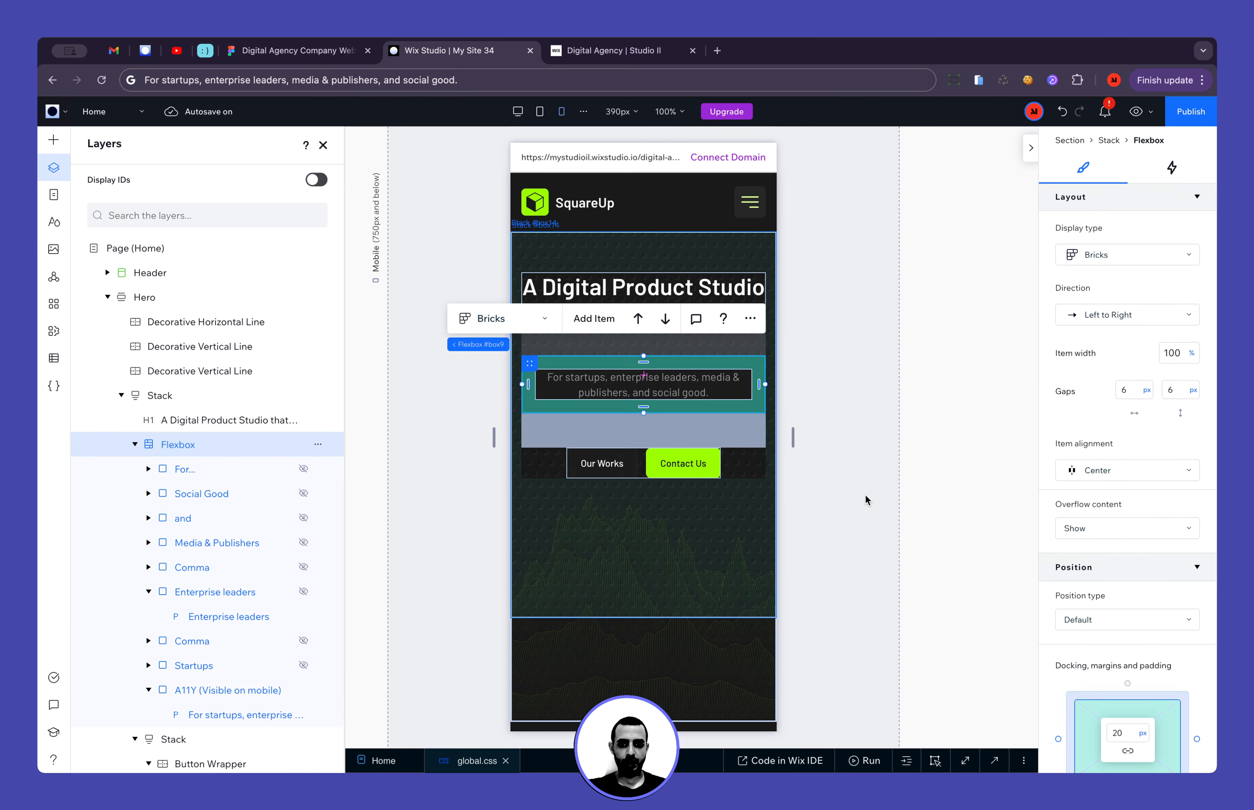
pyautogui.click(864, 497)
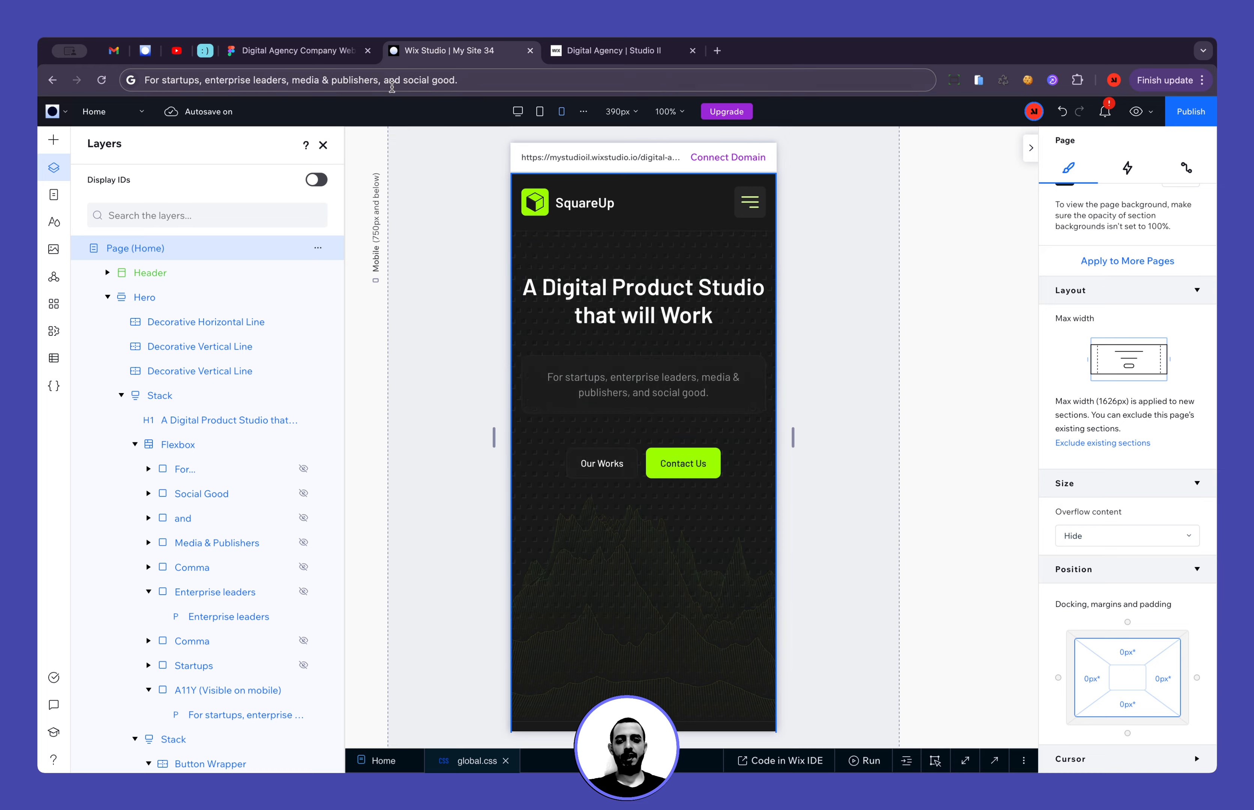
# Switch to Figma and examine the gaps between the hero's heading, tagline container and buttons
pyautogui.hotkey('ctrl', 'shift', 'Tab')
pyautogui.scroll(5, 500, 224)
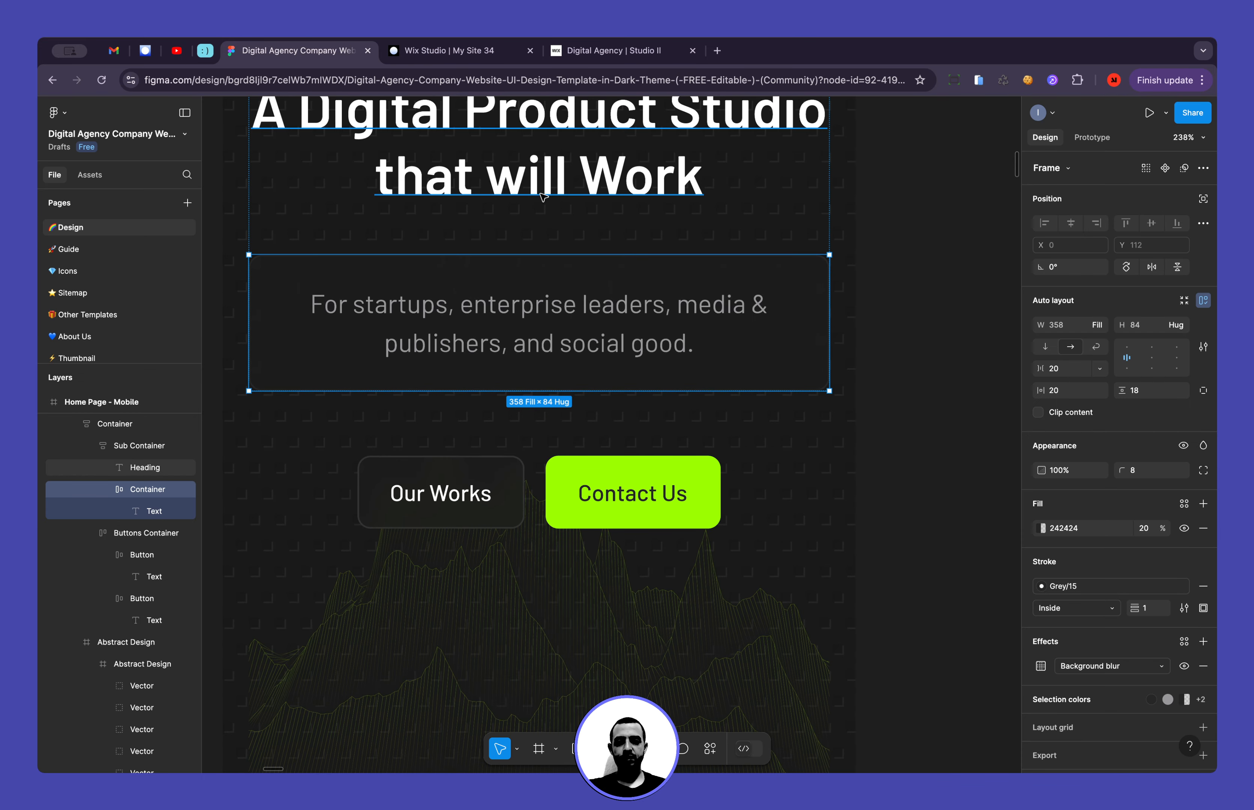
pyautogui.click(551, 235)
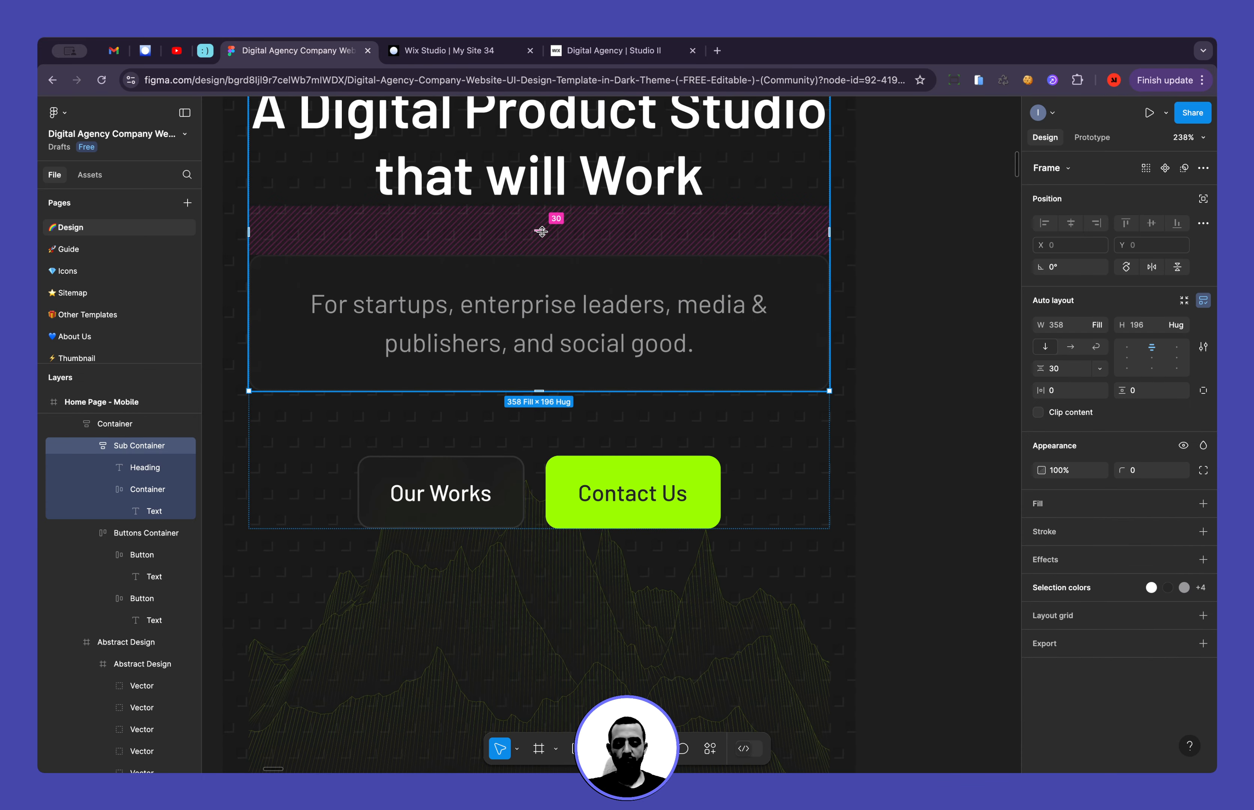
pyautogui.click(532, 432)
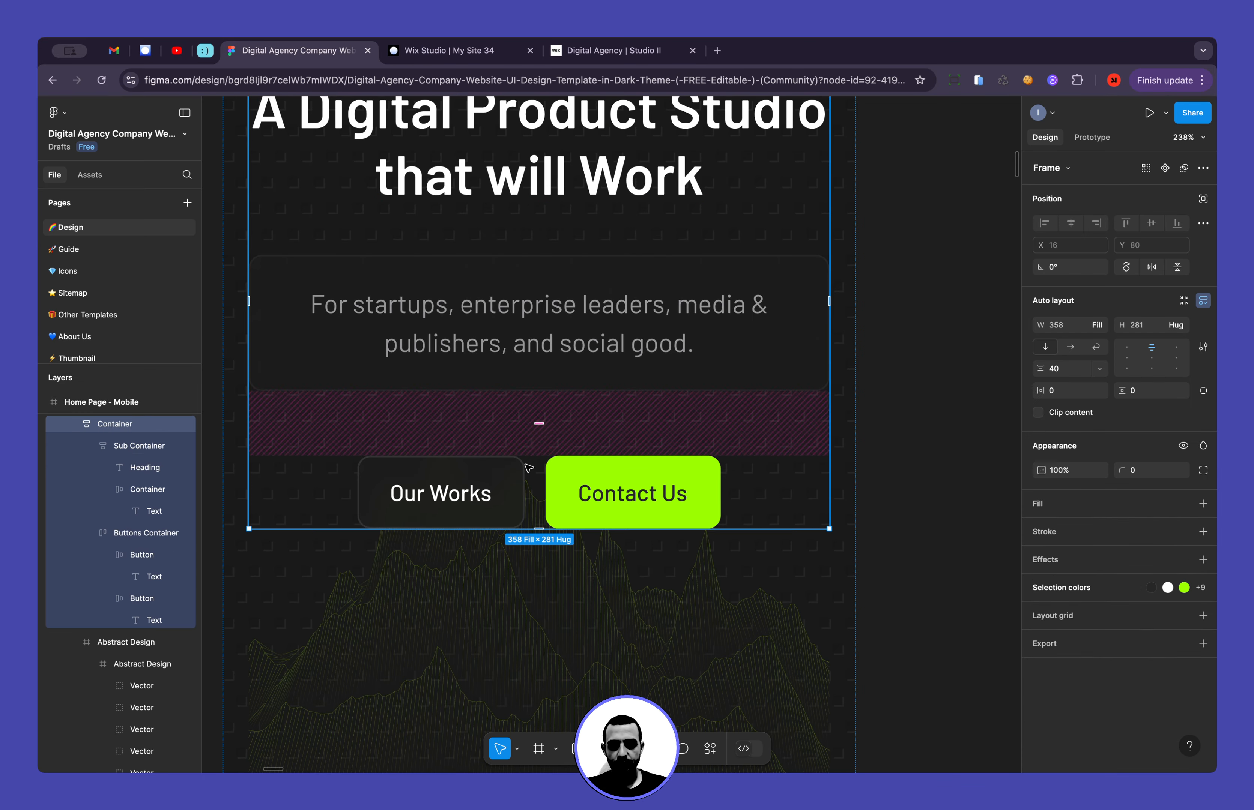
# Switch back to Wix Studio and set the hero Stack's spacing between the heading and the tagline to 30 px
pyautogui.click(429, 48)
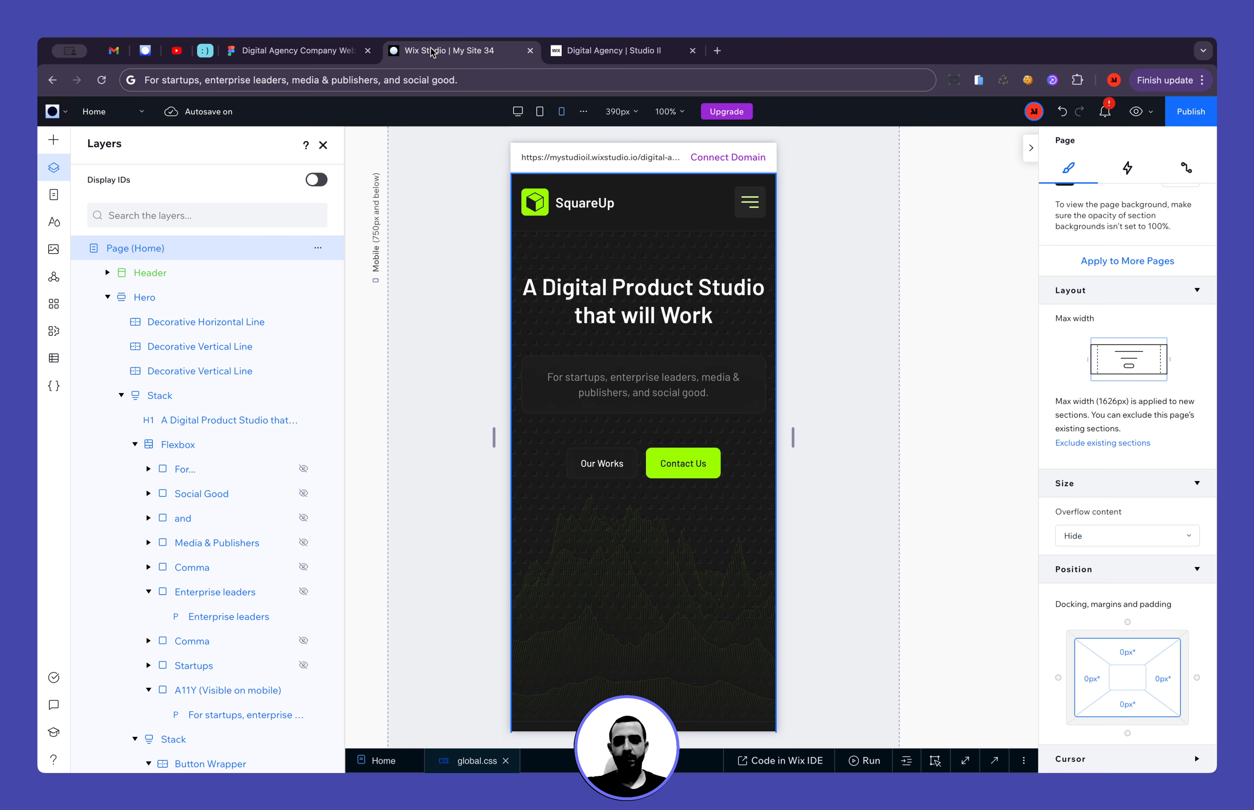
pyautogui.click(645, 343)
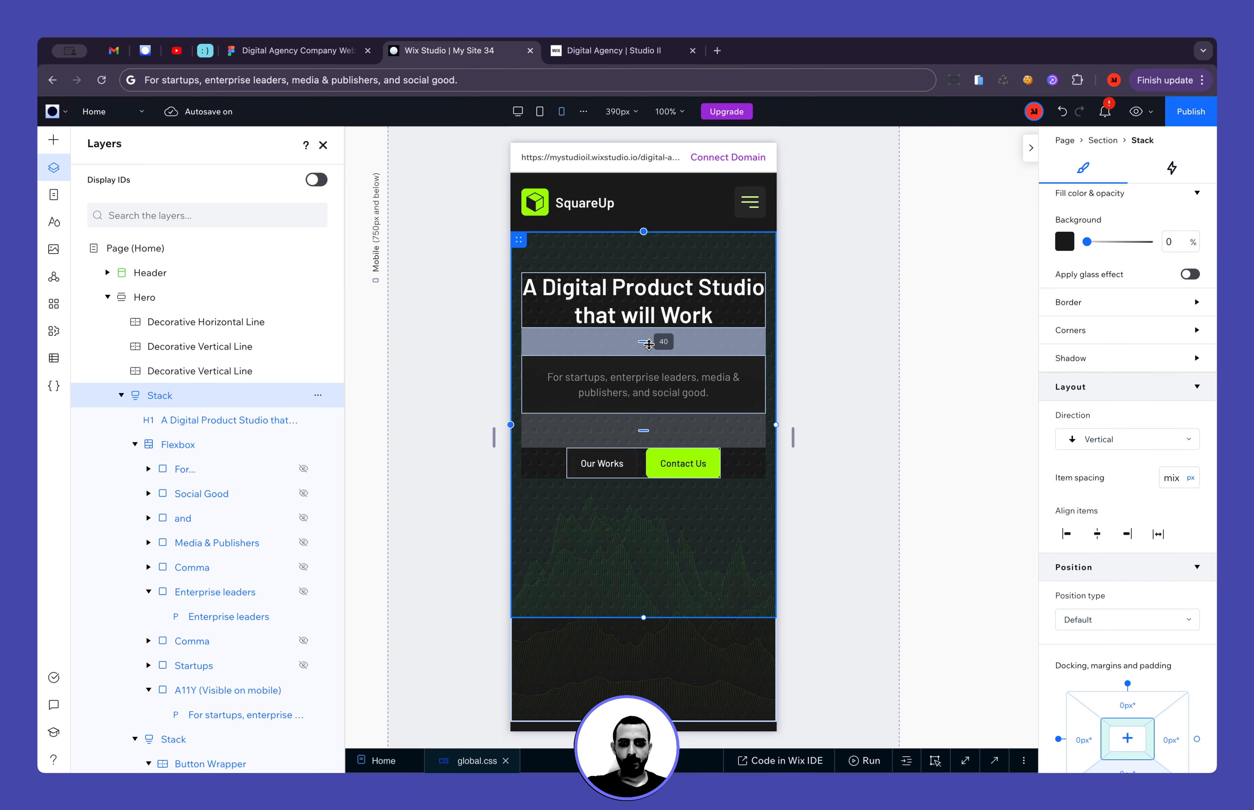
pyautogui.write('30')
pyautogui.press('Return')
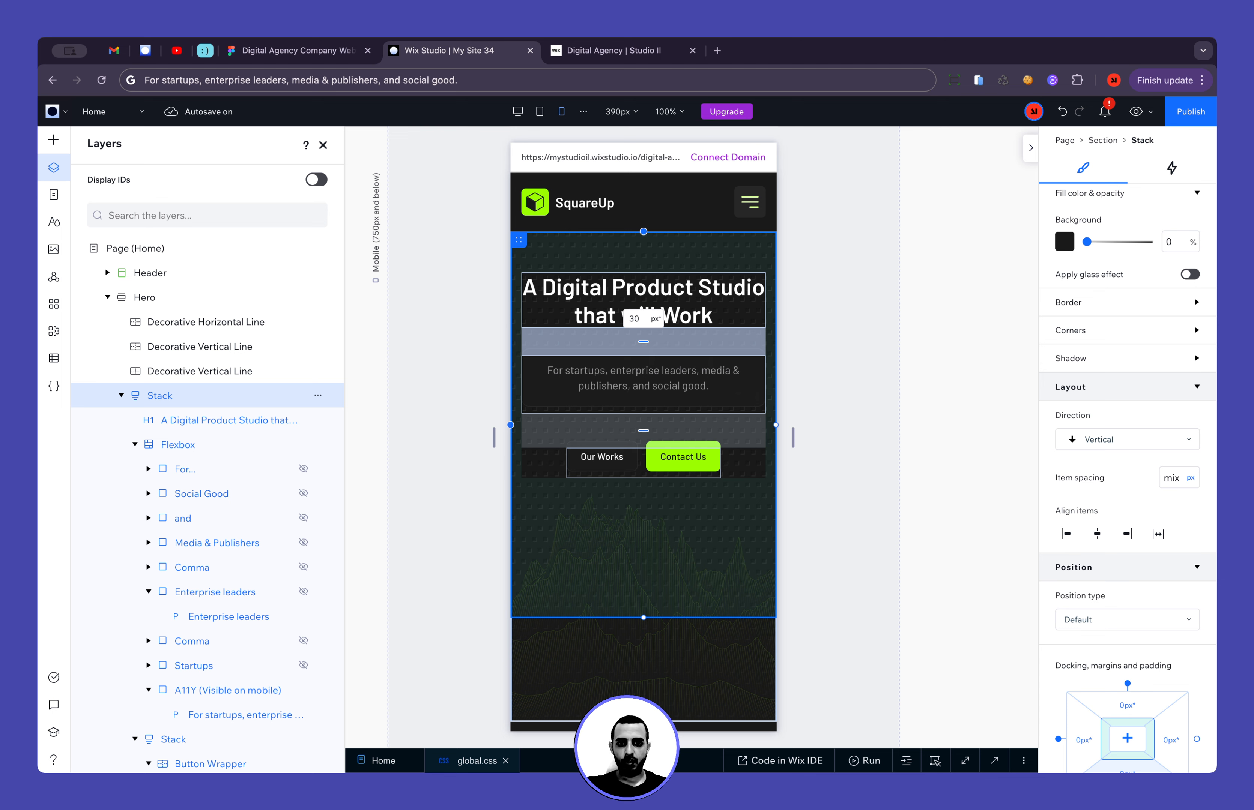
# Set the hero Stack's spacing between the tagline box and the buttons to 40 px
pyautogui.click(643, 423)
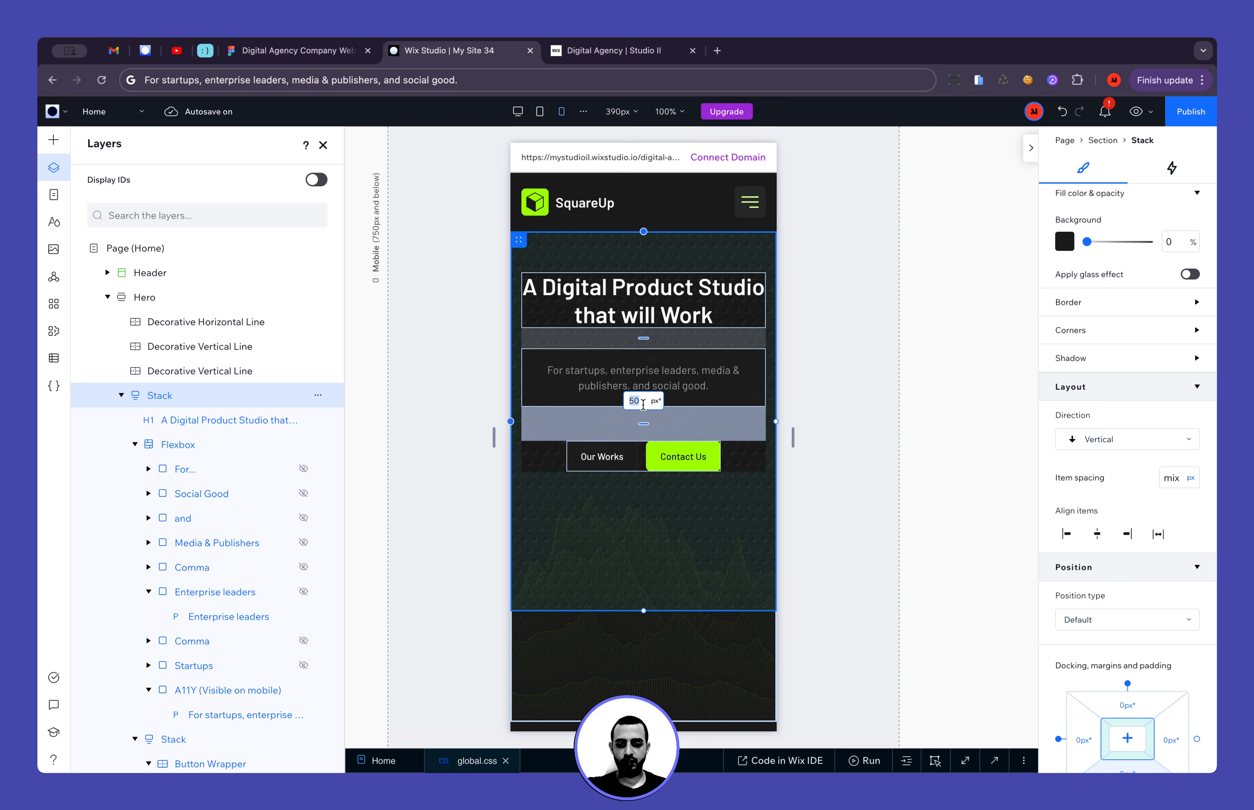
pyautogui.write('40')
pyautogui.press('Return')
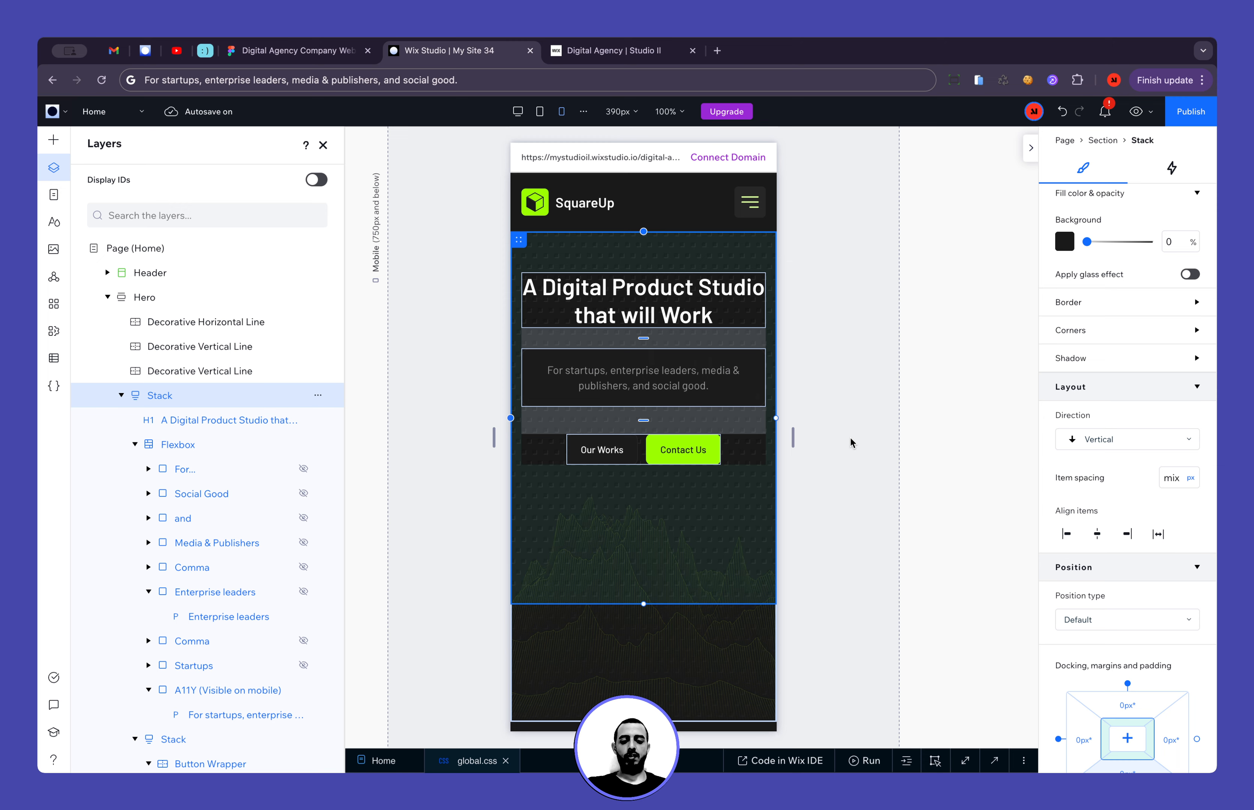
pyautogui.click(850, 437)
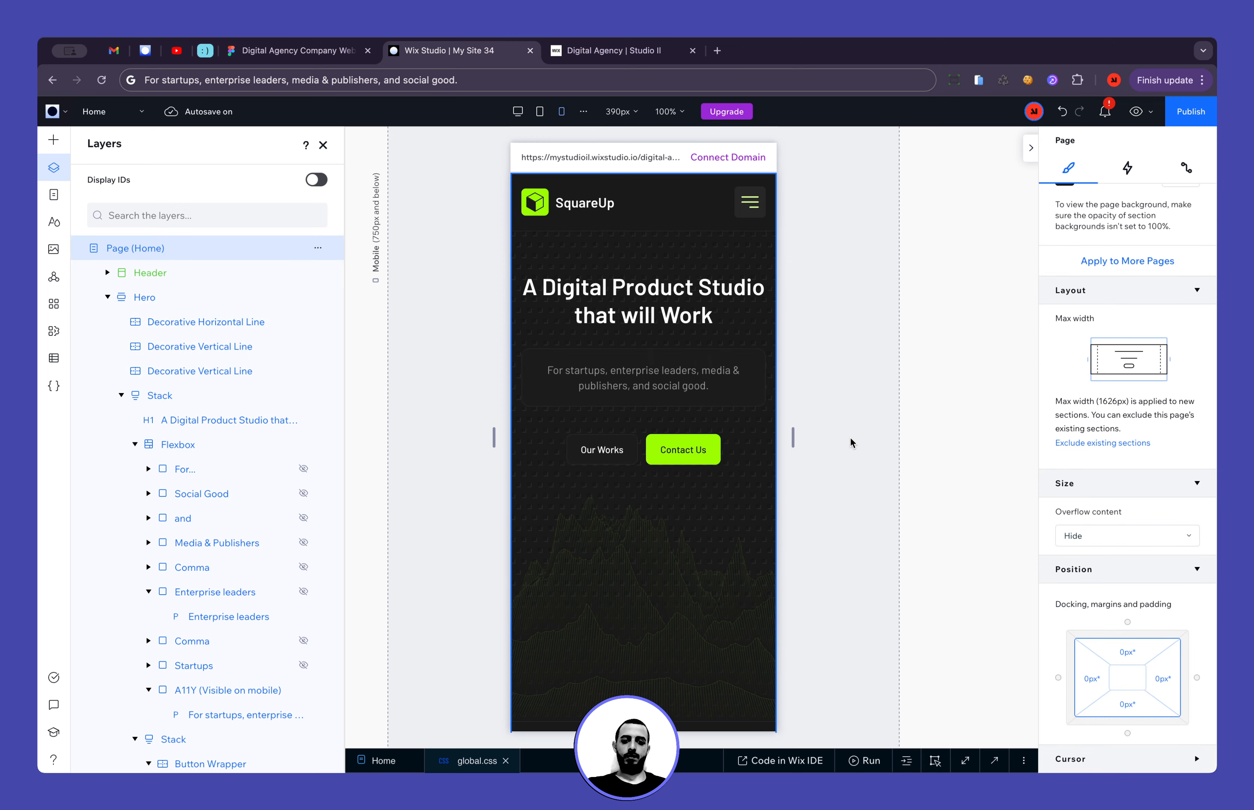
# Set the Hero section's minimum height to None for the mobile breakpoint
pyautogui.click(720, 676)
pyautogui.click(571, 472)
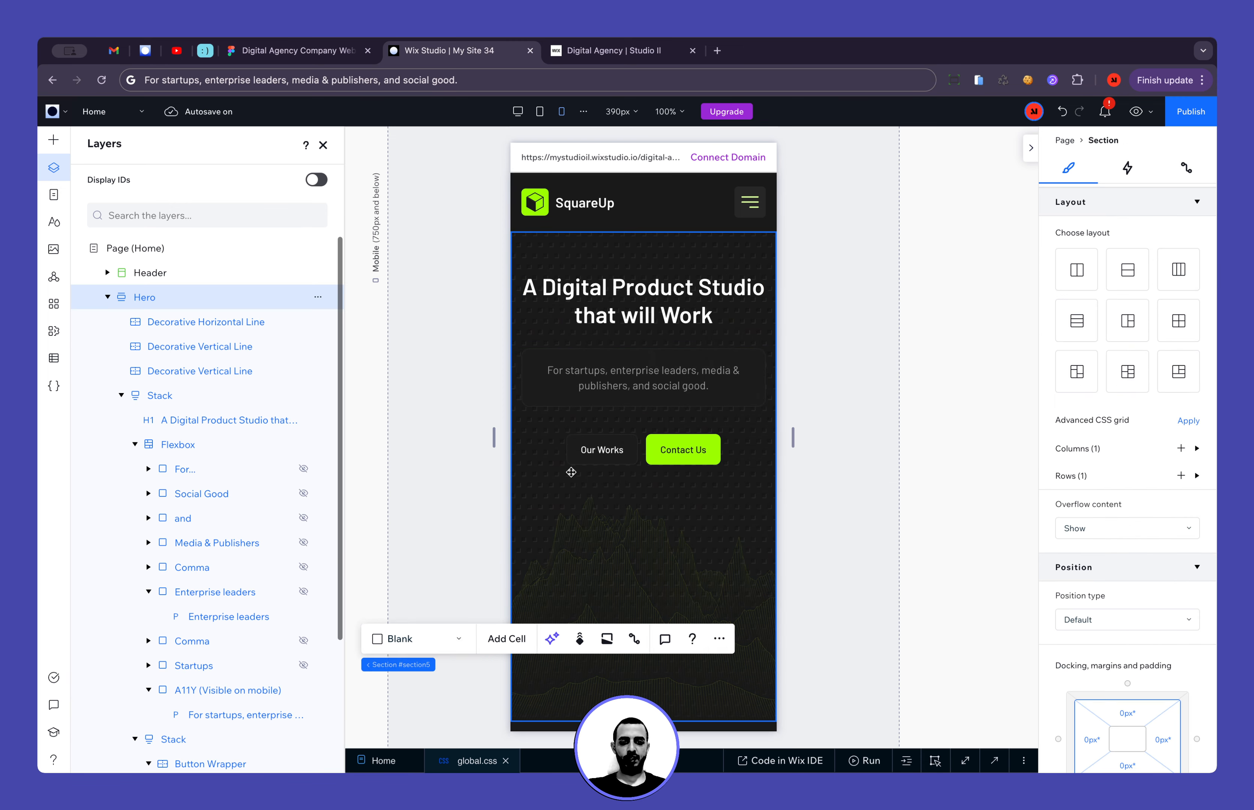
pyautogui.scroll(8, 1128, 316)
pyautogui.click(1193, 262)
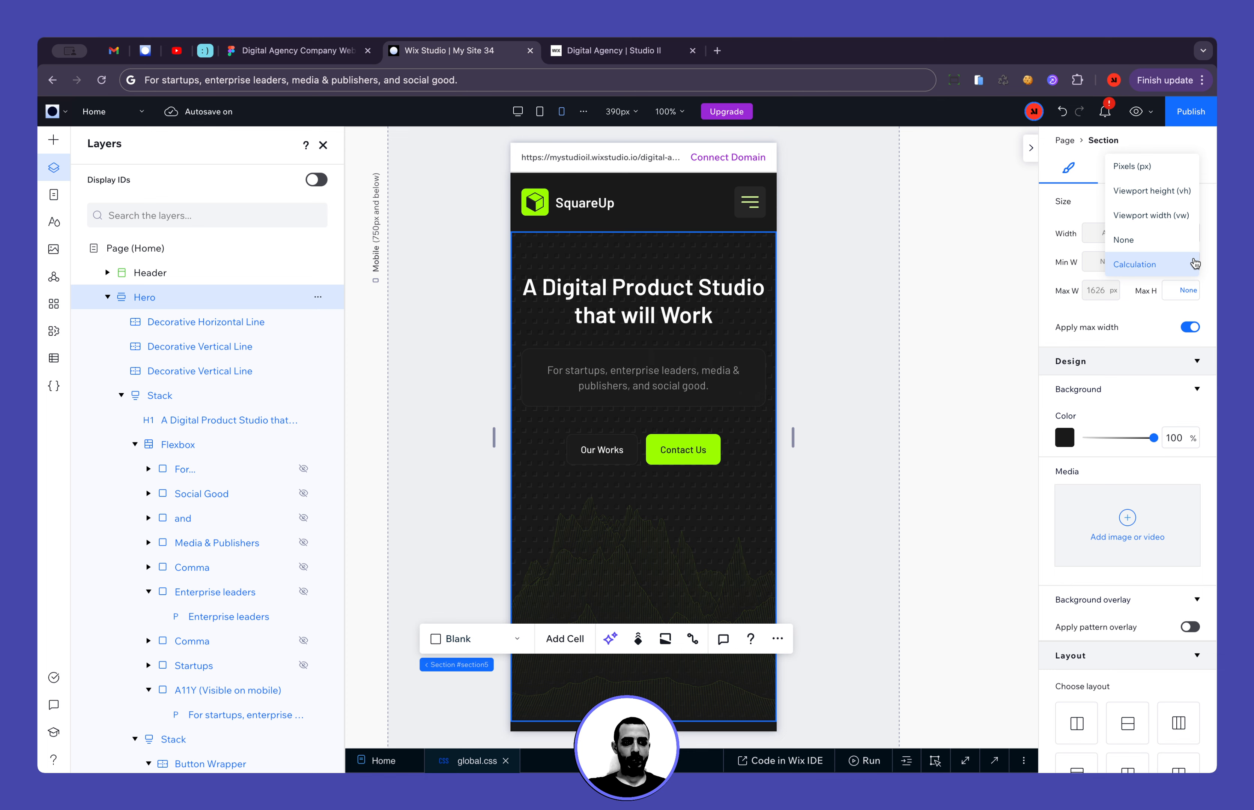
pyautogui.click(1154, 241)
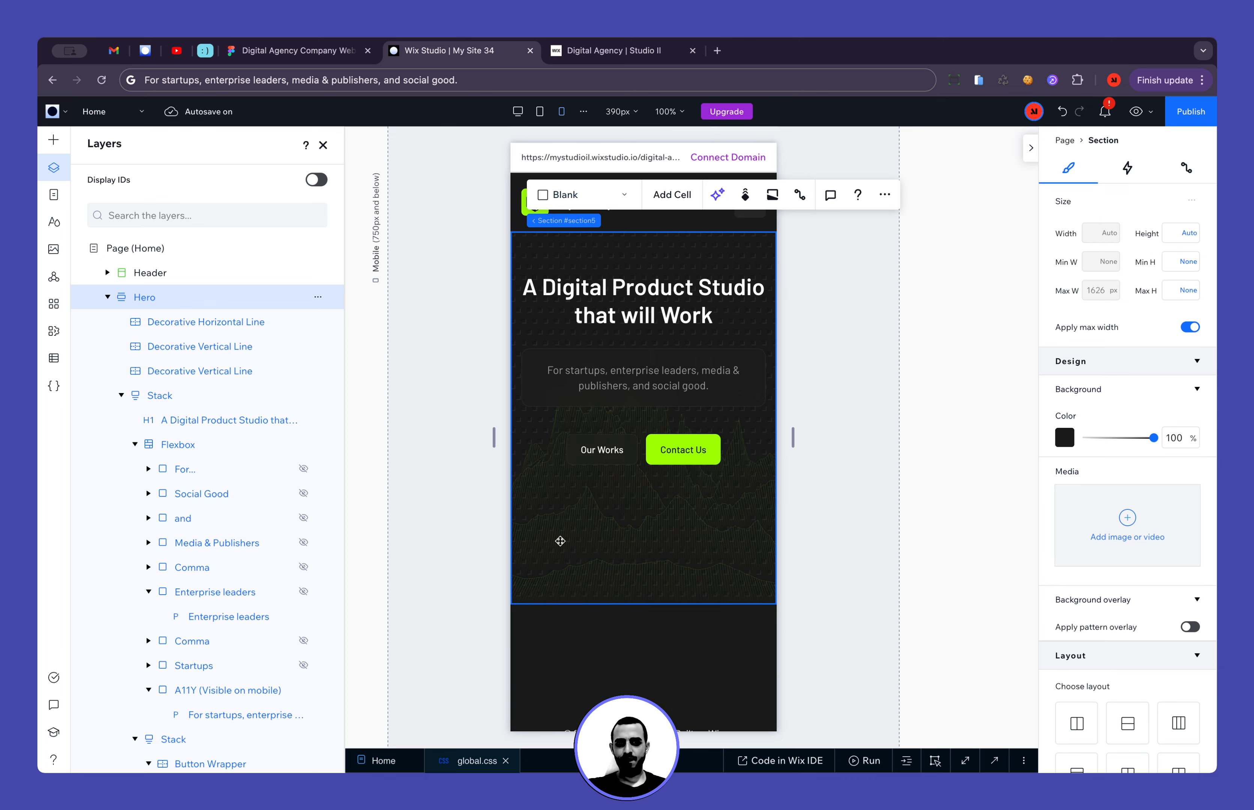
# Shorten the hero's mountain image by lowering its upper edge to about the level of the buttons
pyautogui.click(610, 533)
pyautogui.scroll(-3, 250, 588)
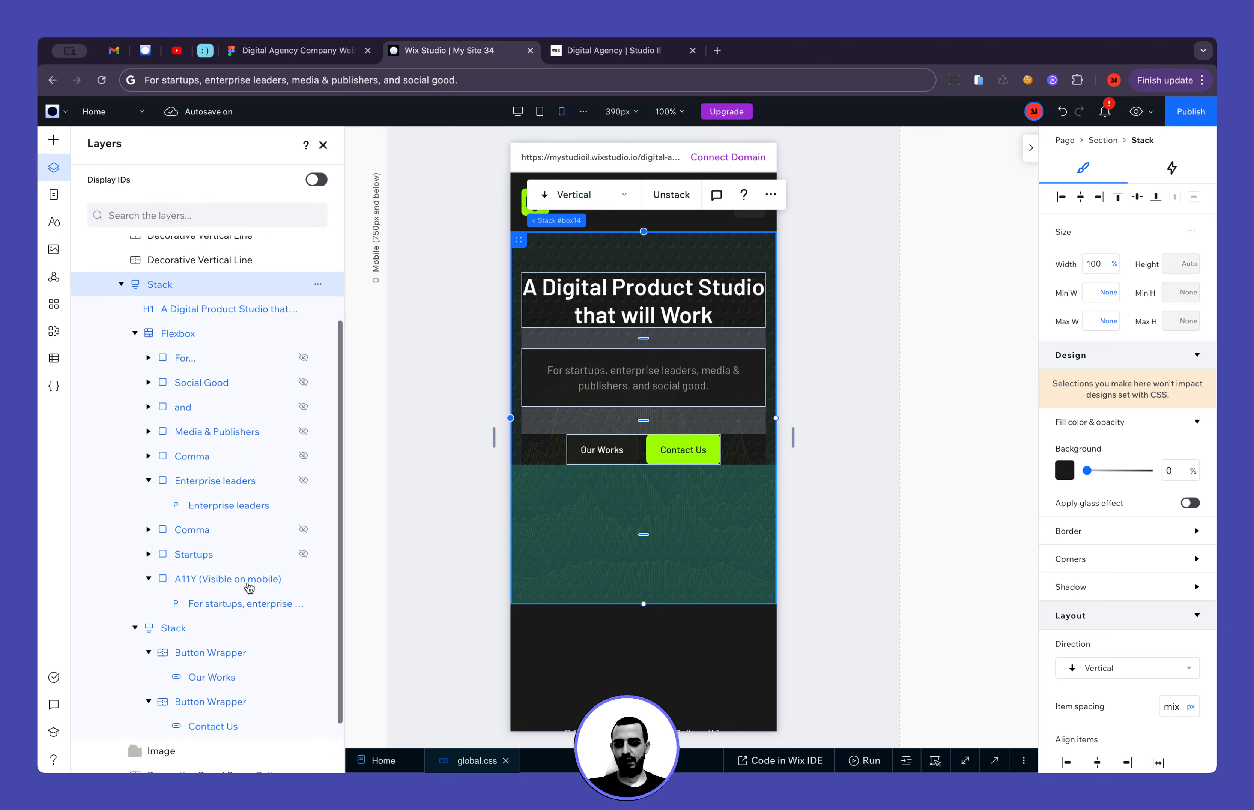
pyautogui.click(189, 709)
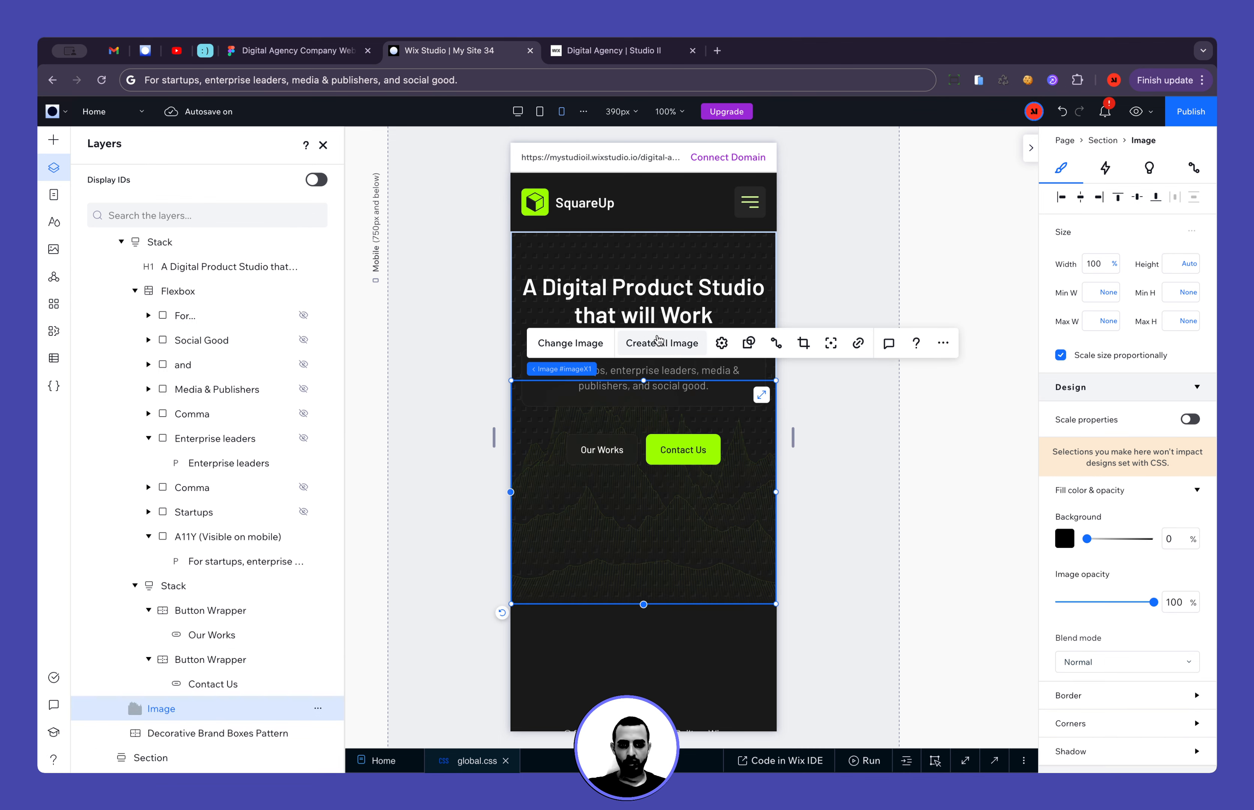
pyautogui.moveTo(641, 383); pyautogui.dragTo(646, 449)
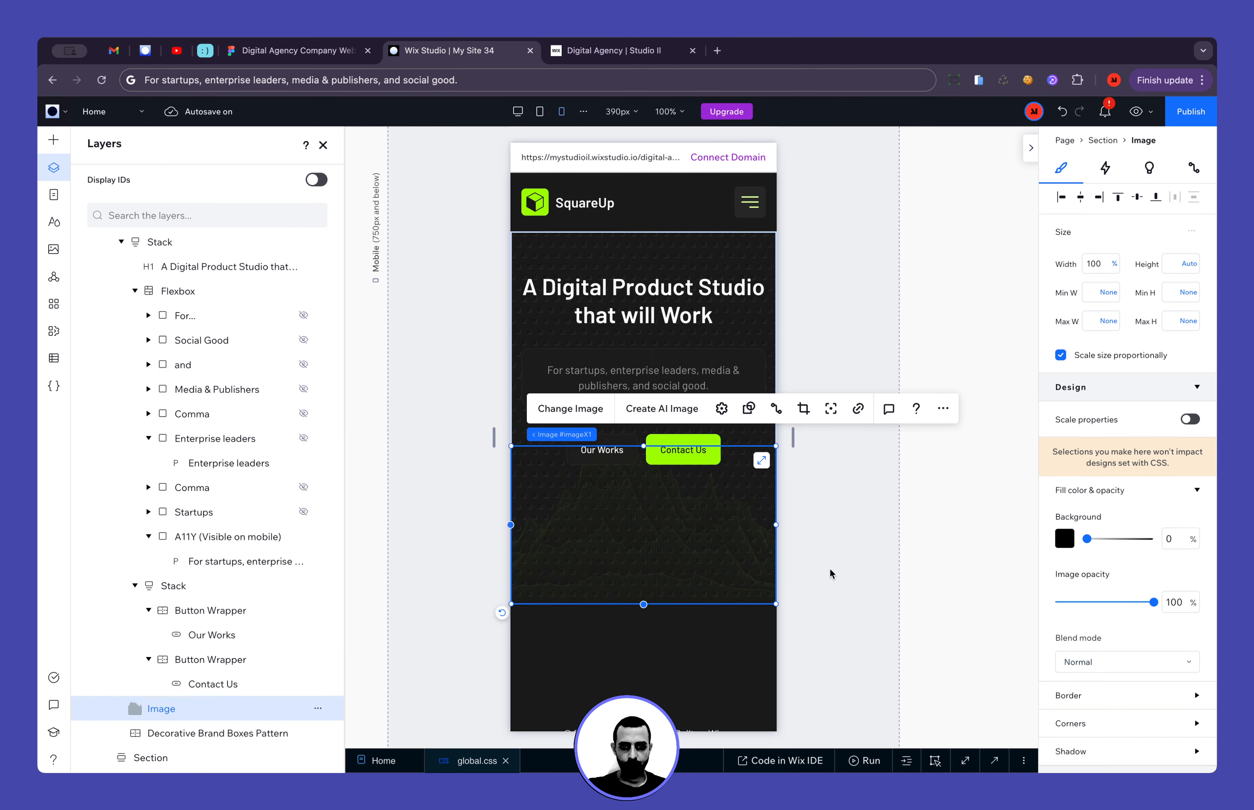
pyautogui.click(856, 552)
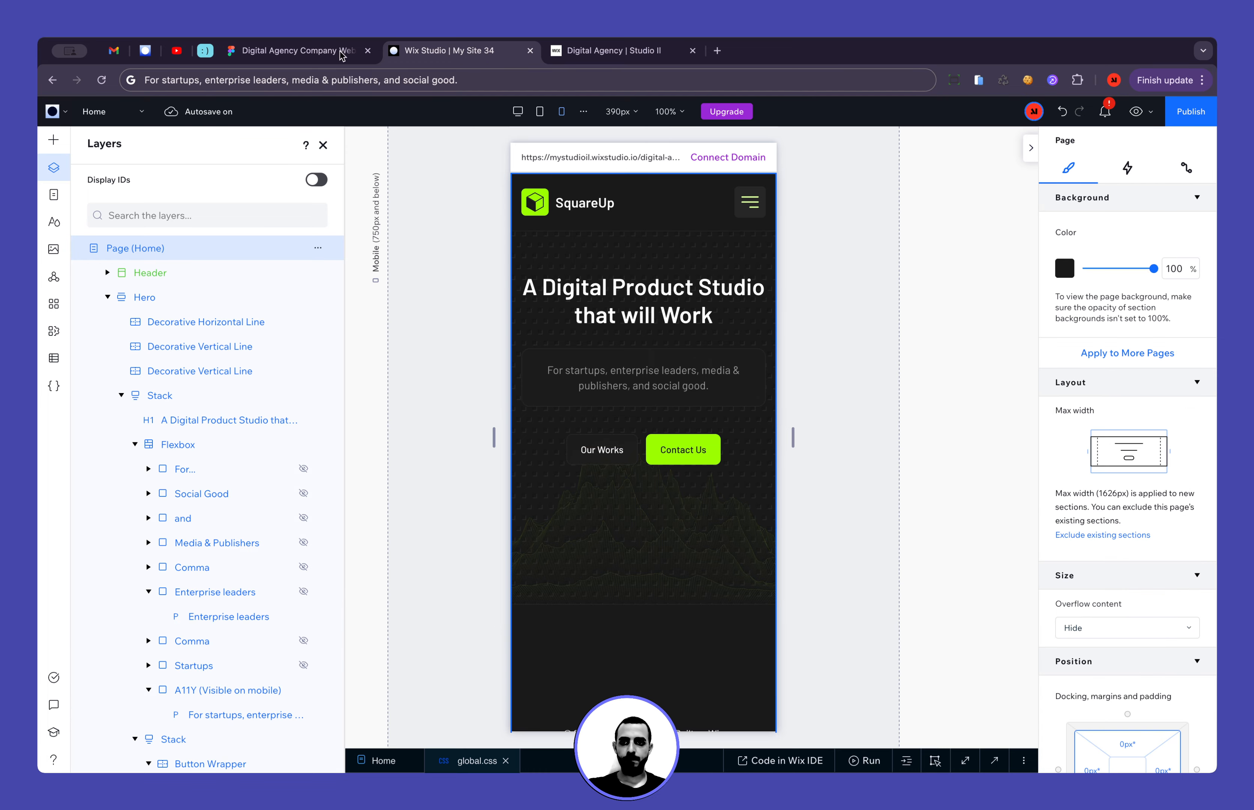
# Publish the site and open the live digital-agency page
pyautogui.click(323, 51)
pyautogui.click(448, 51)
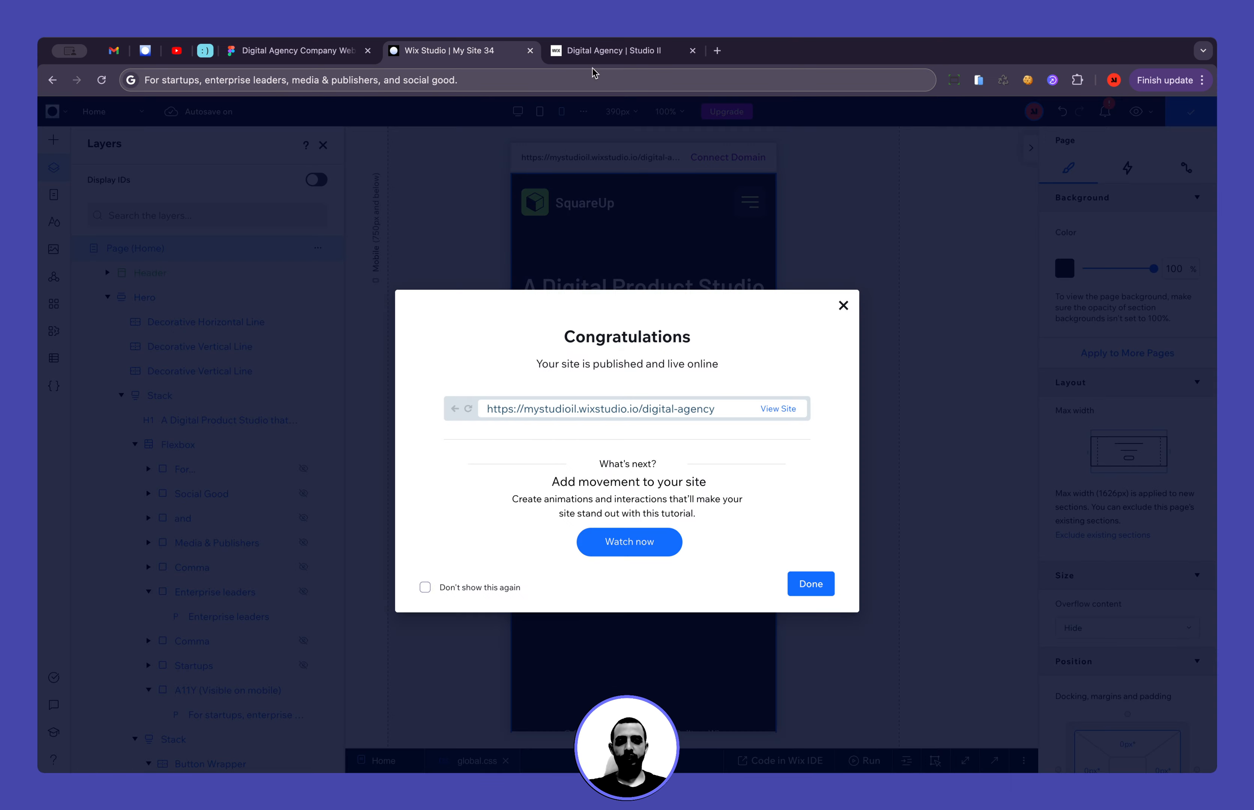
pyautogui.click(594, 52)
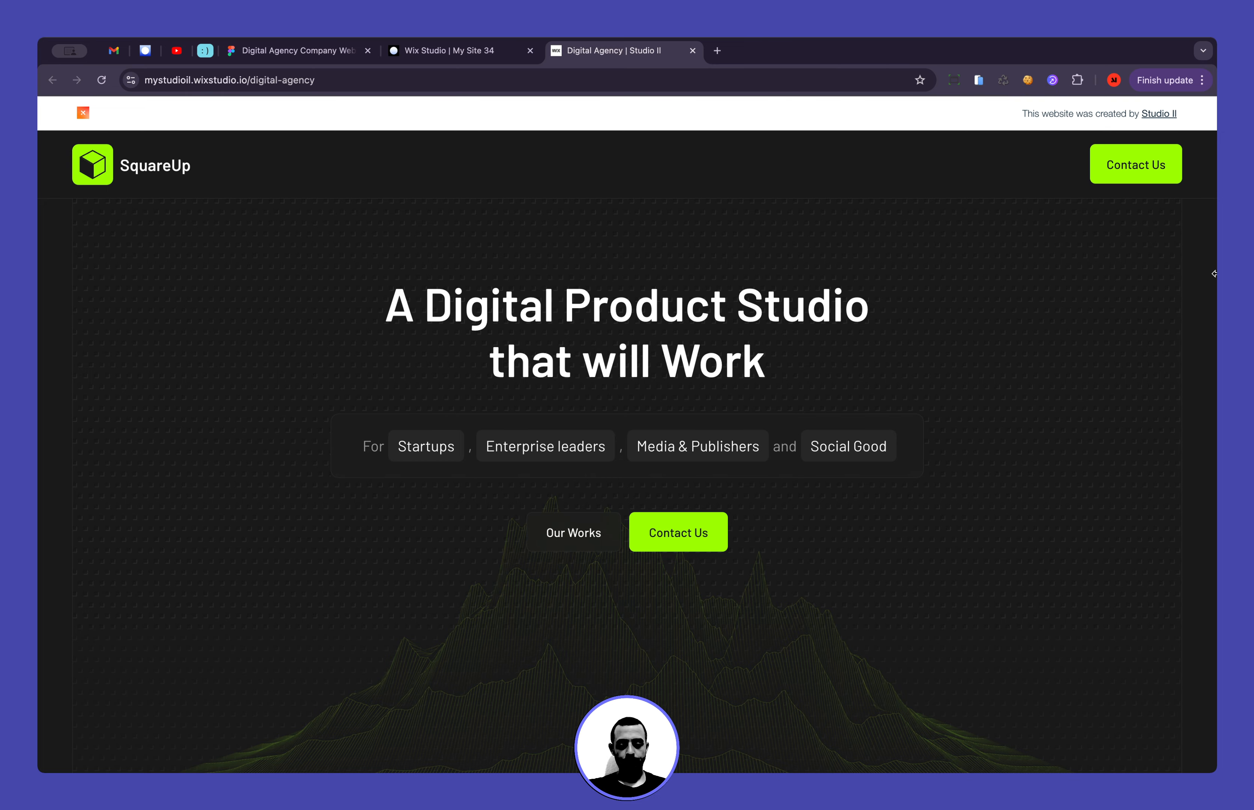
# Check the live page's hero at tablet and mobile browser widths
pyautogui.moveTo(1214, 273); pyautogui.dragTo(909, 317)
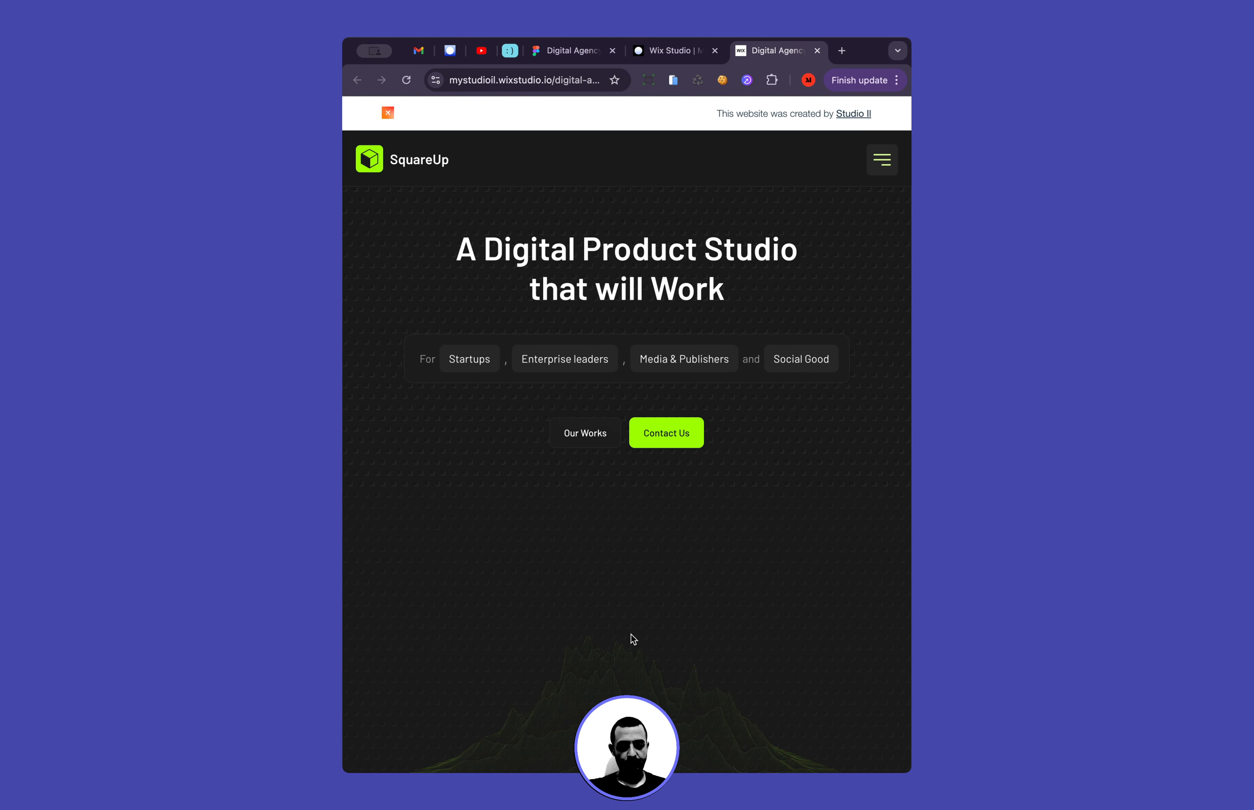
pyautogui.scroll(-5, 634, 640)
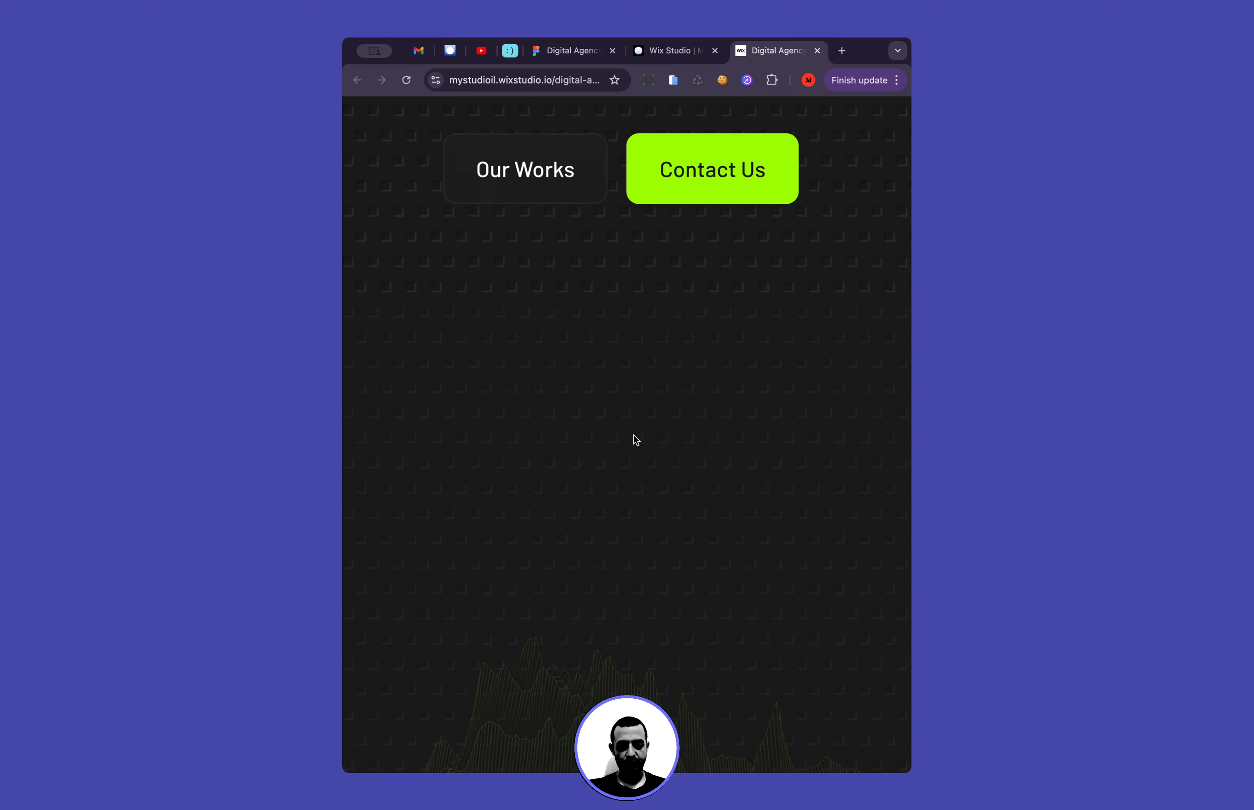
pyautogui.scroll(5, 636, 441)
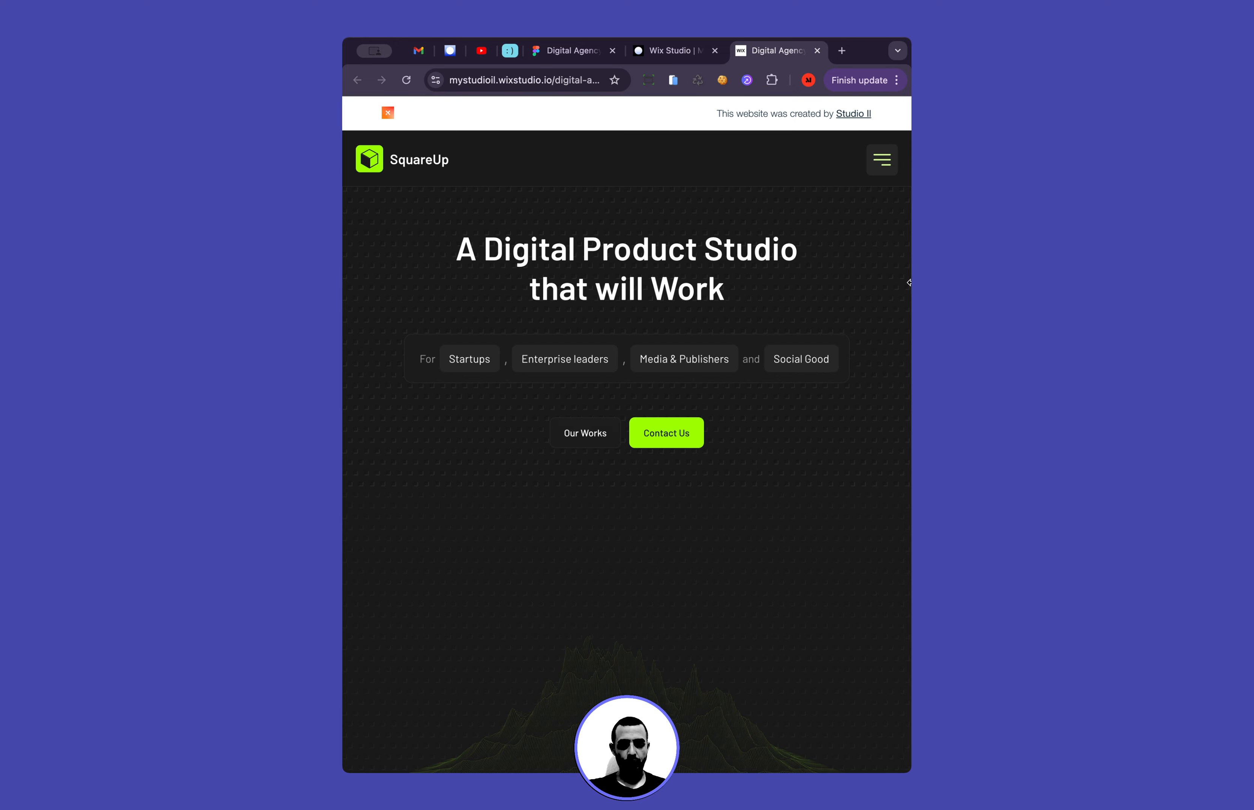
pyautogui.moveTo(908, 282); pyautogui.dragTo(833, 296)
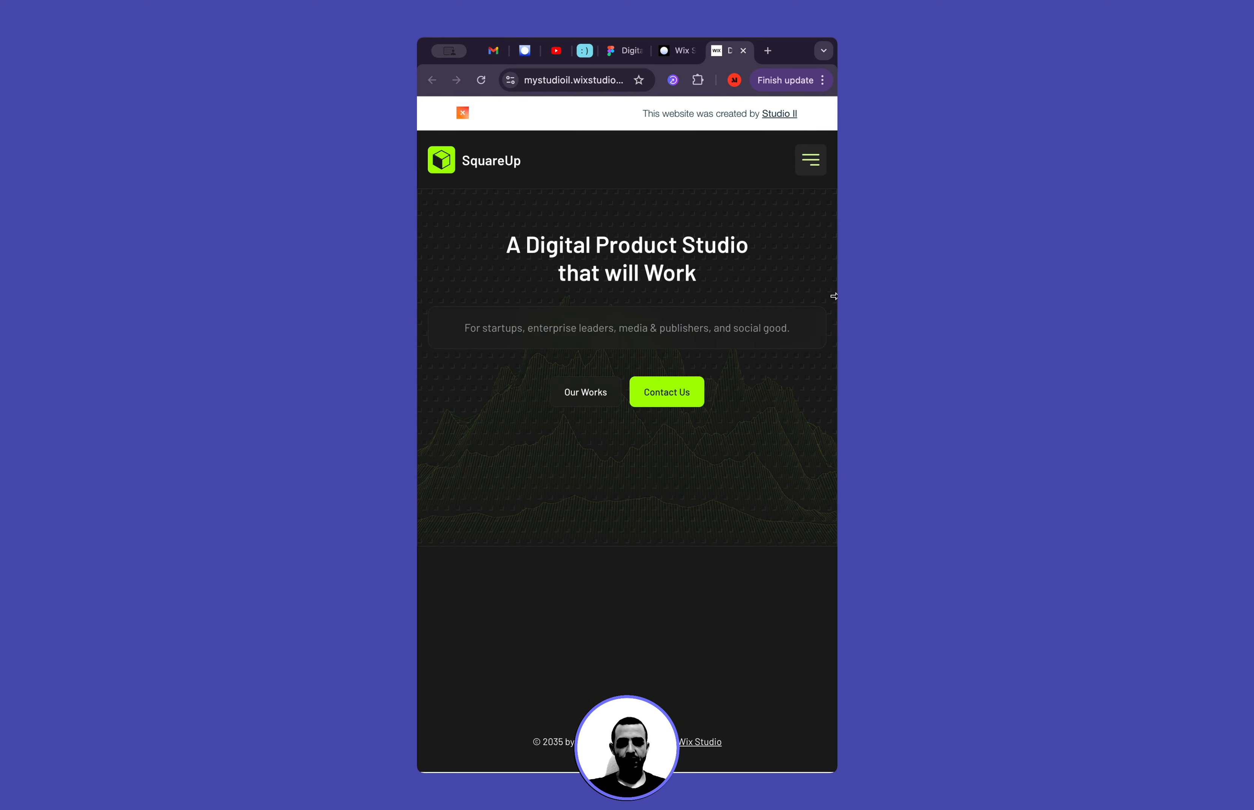
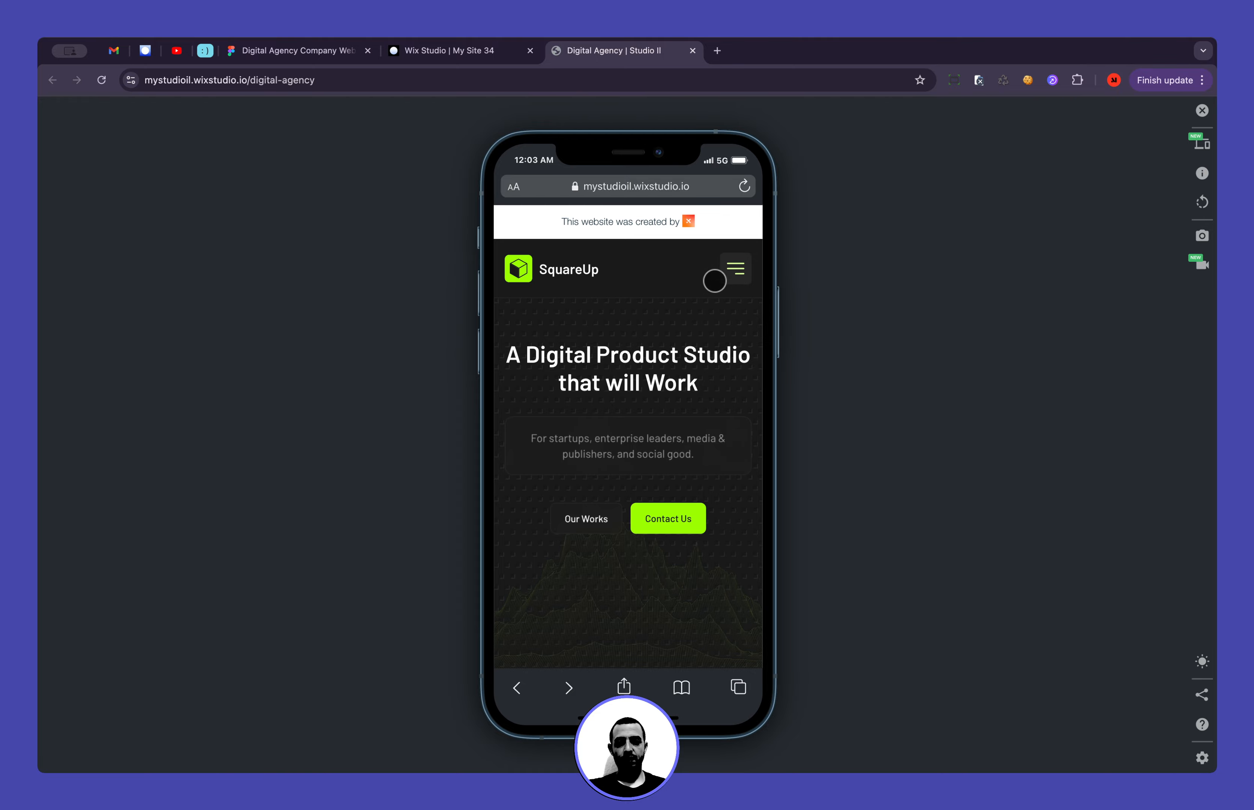
# Switch to Figma and examine the hero and its mountain artwork in the Home Page mobile and laptop designs
pyautogui.click(319, 55)
pyautogui.scroll(-5, 528, 351)
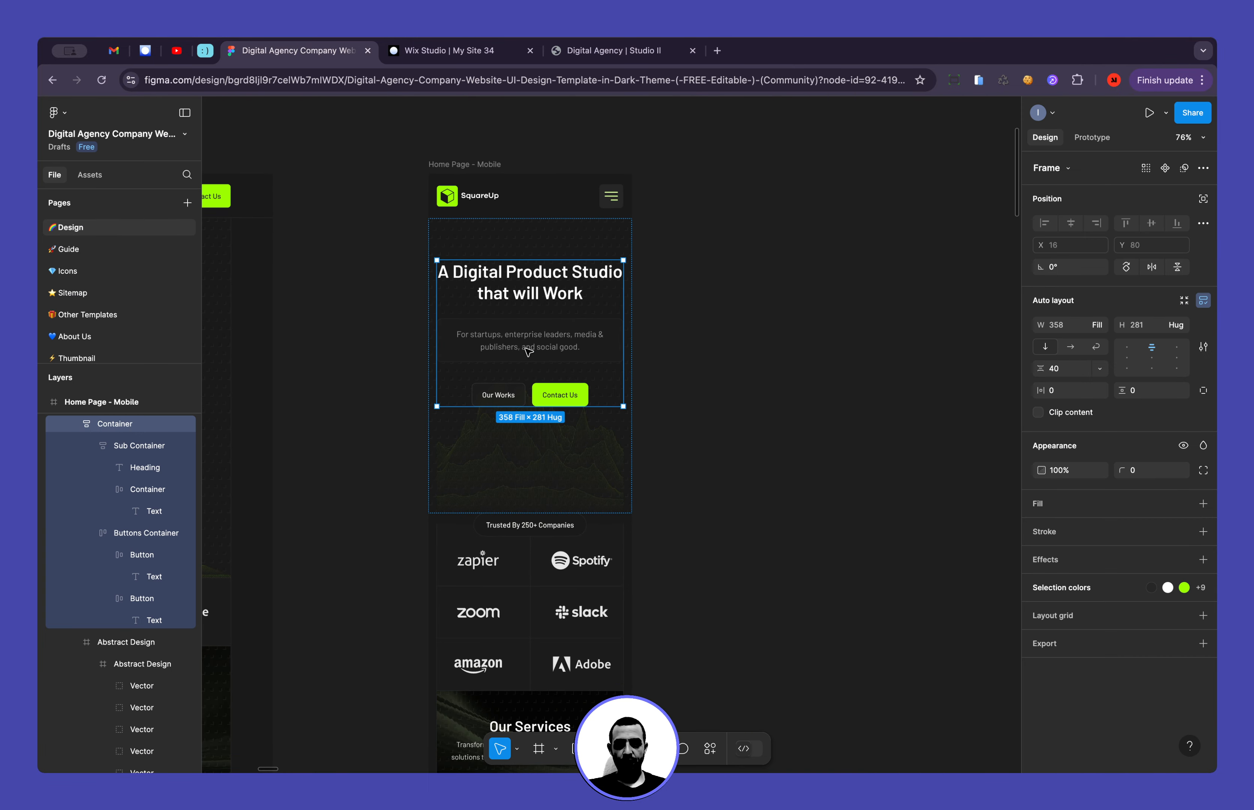
pyautogui.click(798, 311)
pyautogui.scroll(-5, 801, 311)
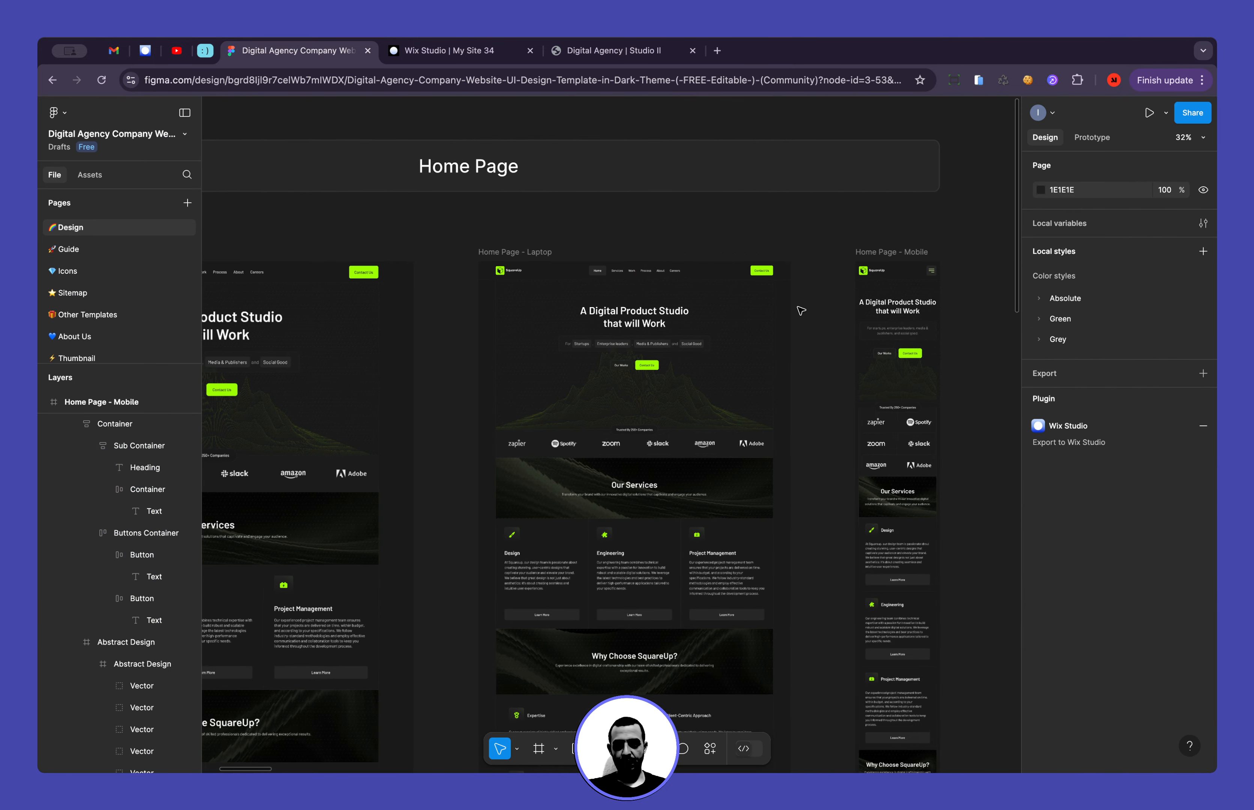
pyautogui.hscroll(5, 800, 311)
pyautogui.scroll(5, 800, 312)
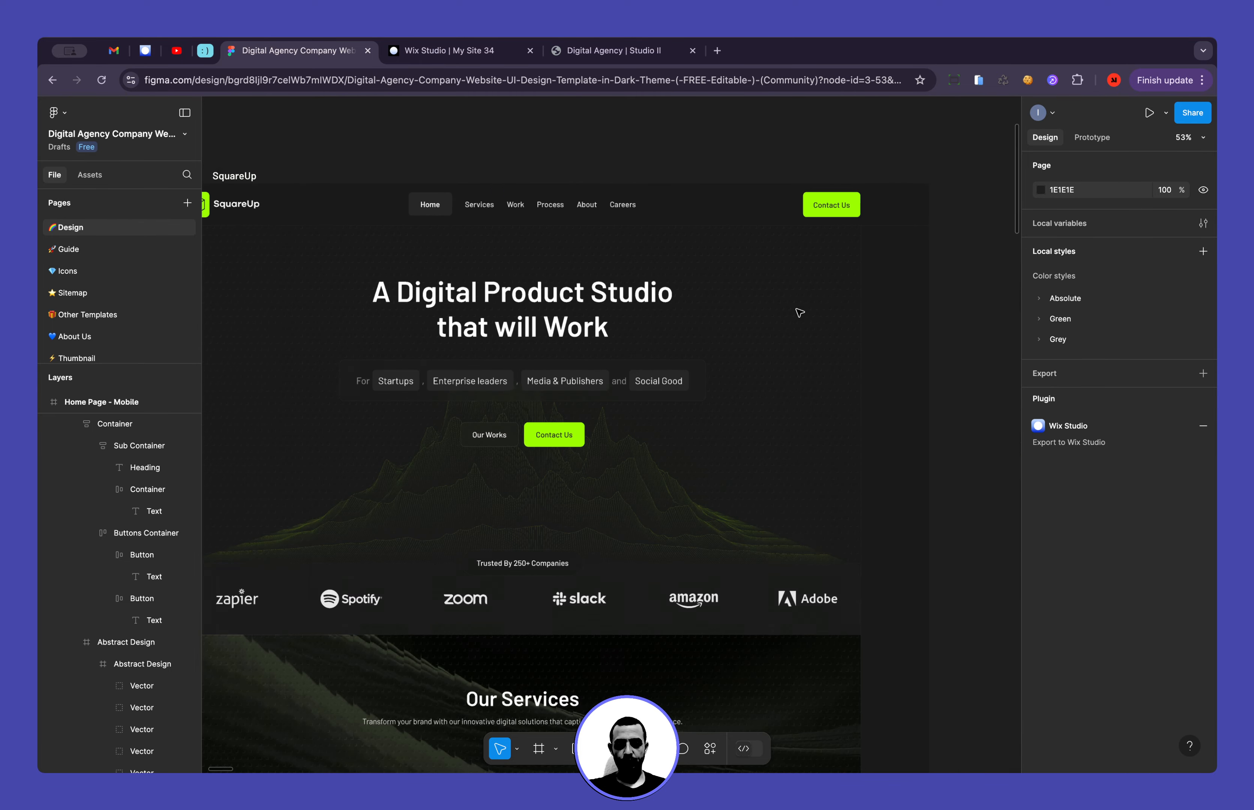
pyautogui.scroll(2, 800, 312)
pyautogui.hscroll(-5, 800, 312)
pyautogui.scroll(-2, 799, 311)
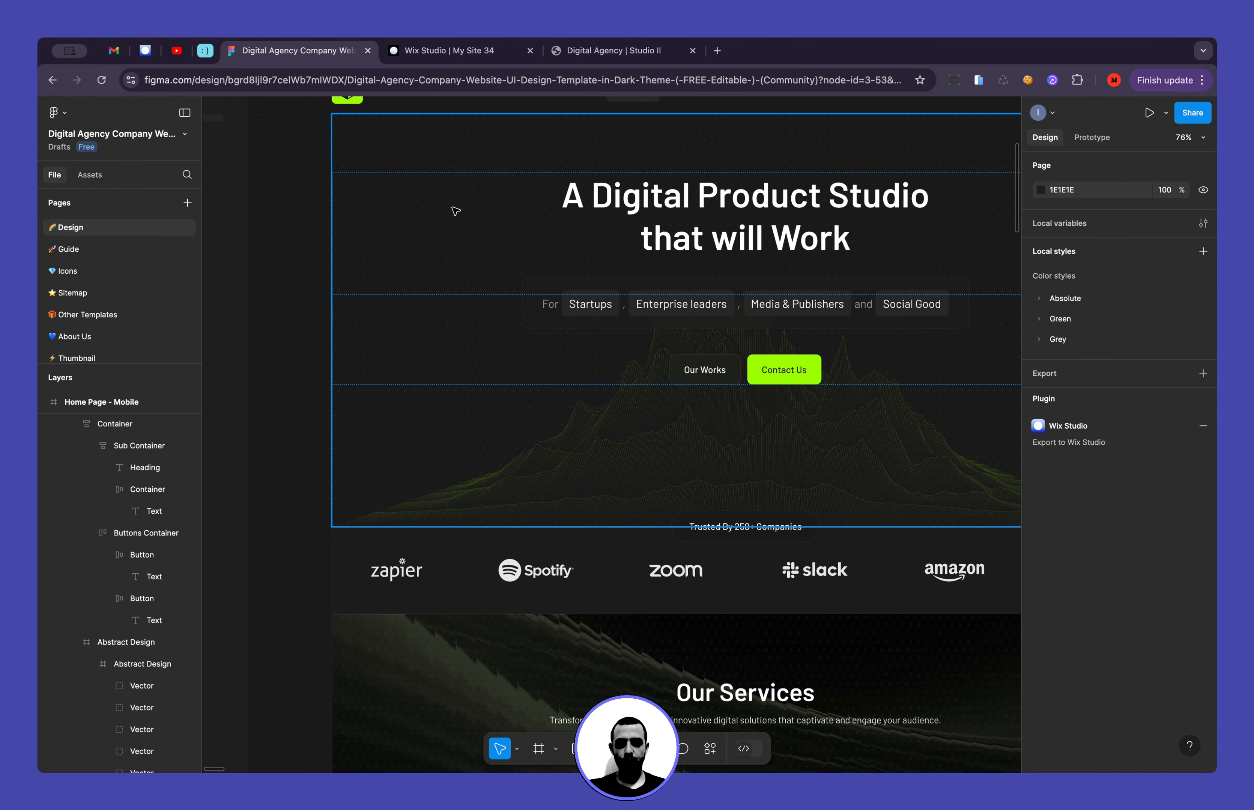
# Open the Guide page and inspect the loose mountain Vector below the template guide
pyautogui.click(84, 295)
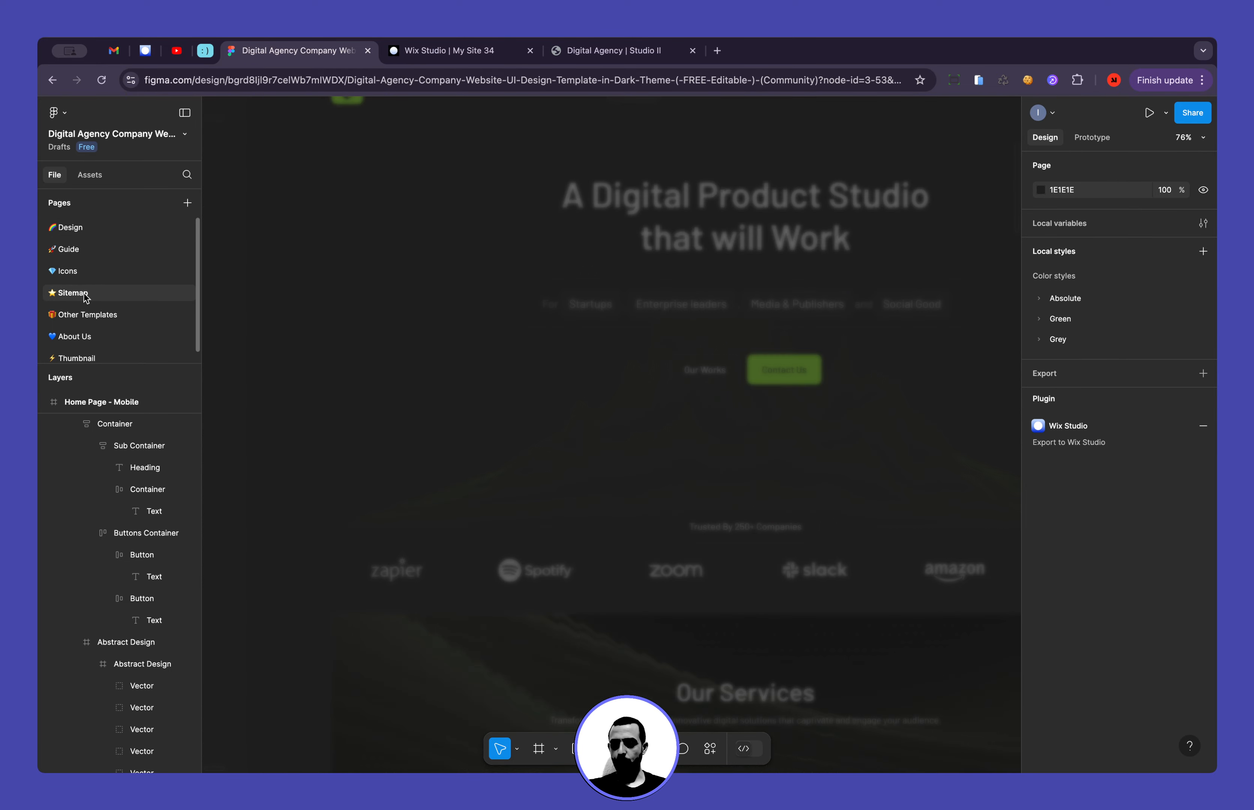
pyautogui.click(110, 251)
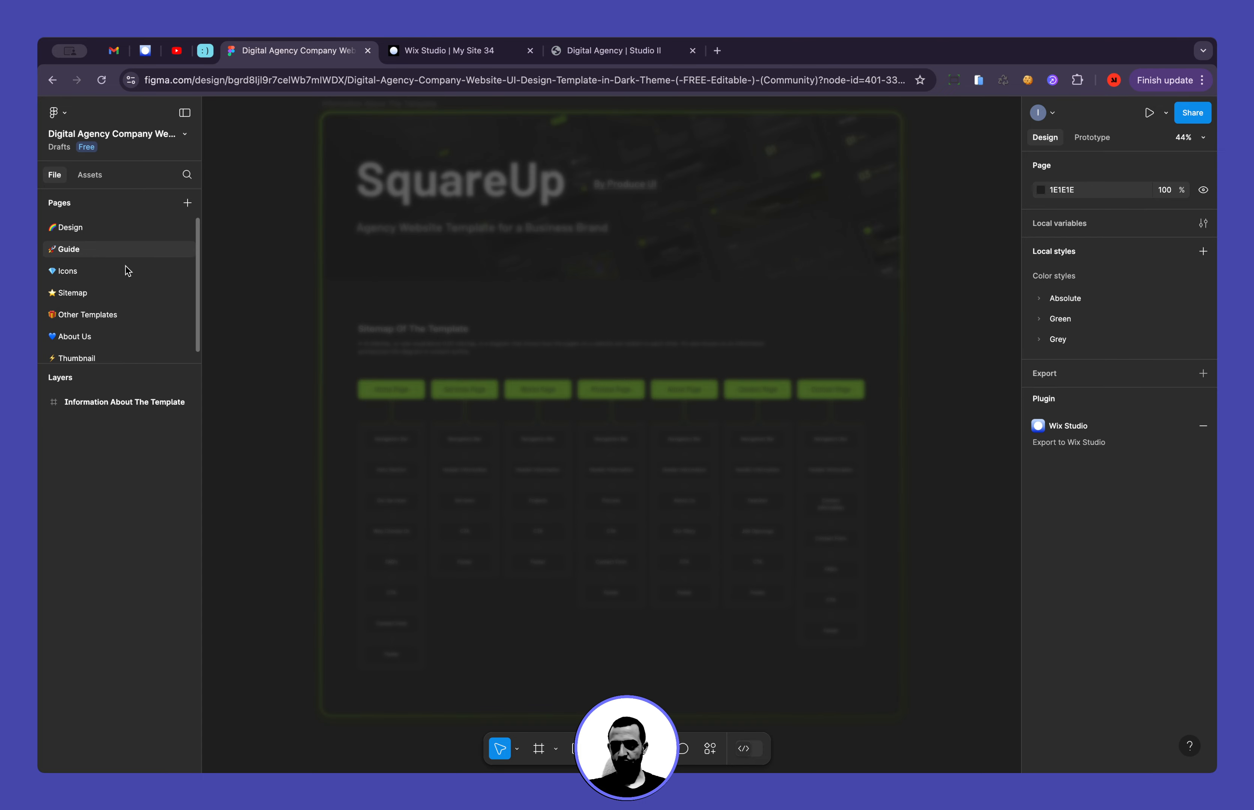
pyautogui.scroll(-5, 456, 412)
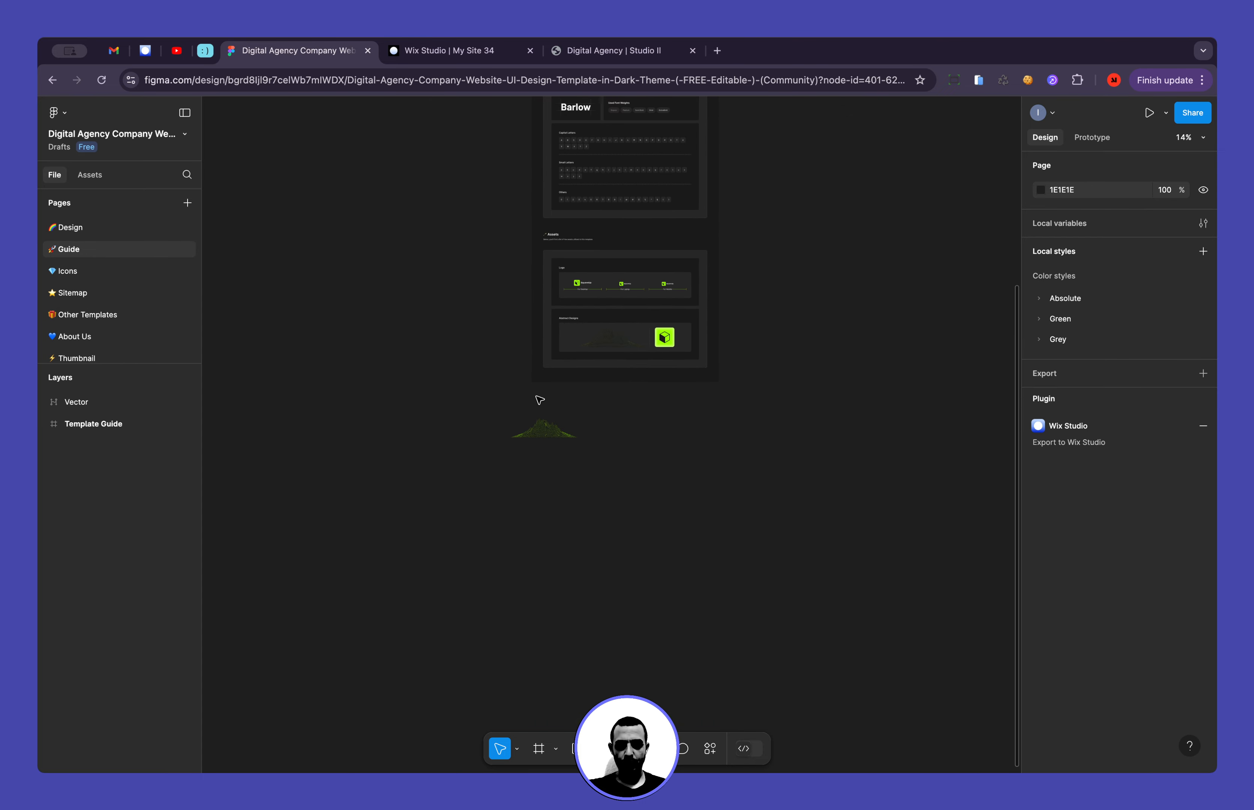
pyautogui.scroll(5, 539, 400)
pyautogui.click(537, 359)
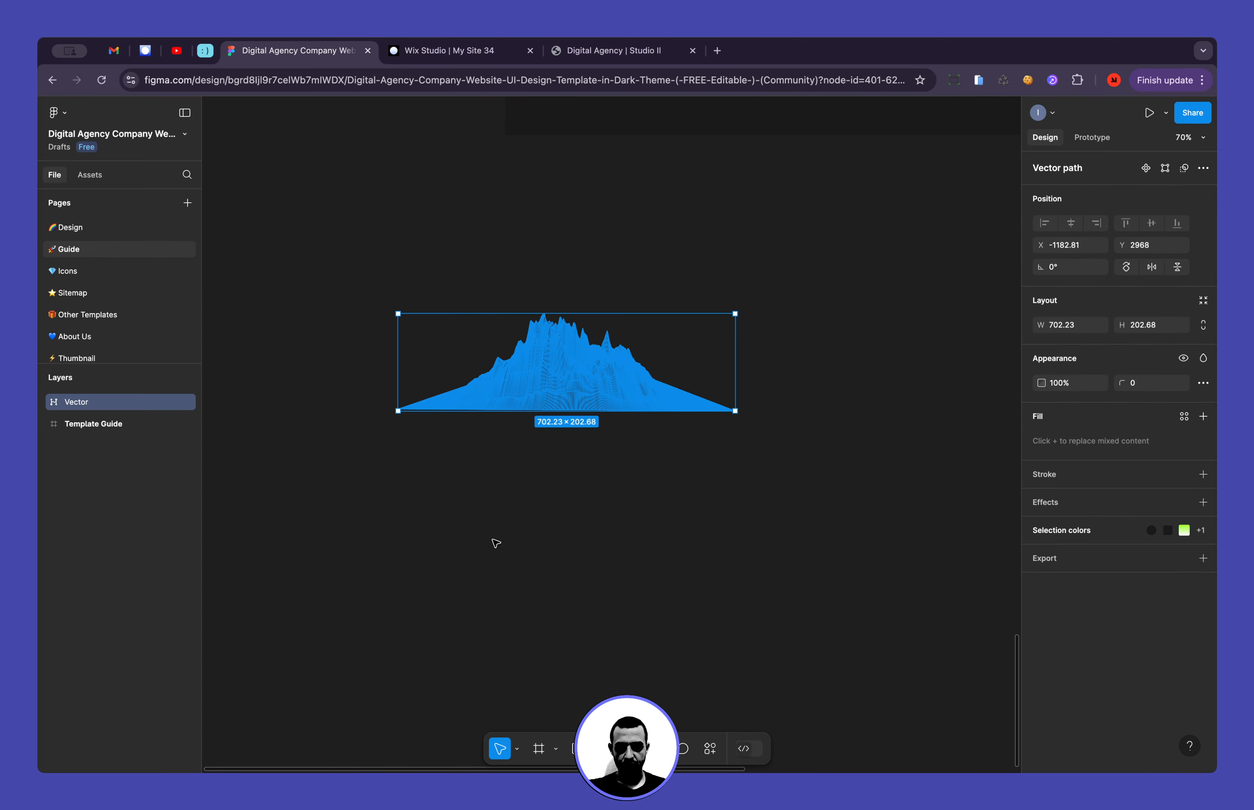
pyautogui.click(501, 518)
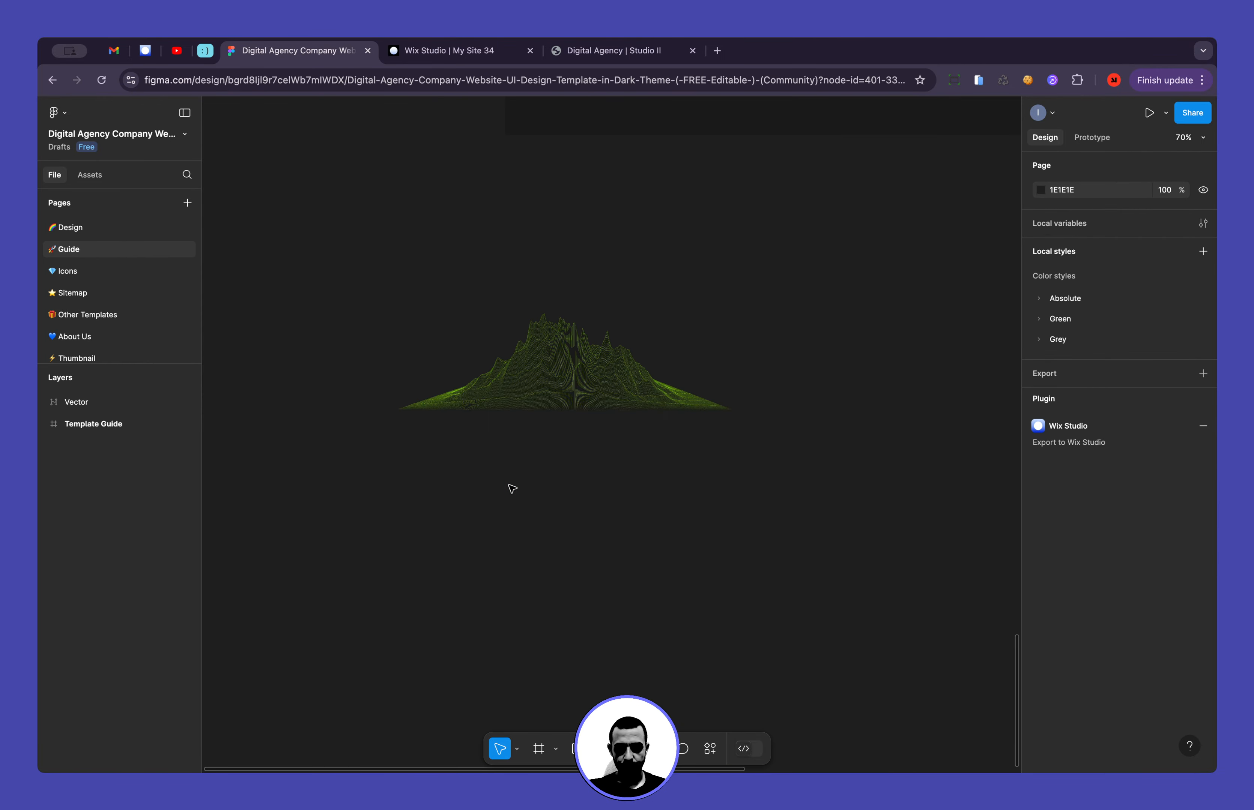
pyautogui.press('super+z')
pyautogui.click(509, 486)
# Copy the mountain Abstract Design frame from the guide's Abstract Designs section and paste it onto the empty canvas
pyautogui.scroll(2, 510, 485)
pyautogui.scroll(-3, 510, 485)
pyautogui.scroll(1, 509, 486)
pyautogui.scroll(4, 511, 486)
pyautogui.hscroll(-3, 511, 486)
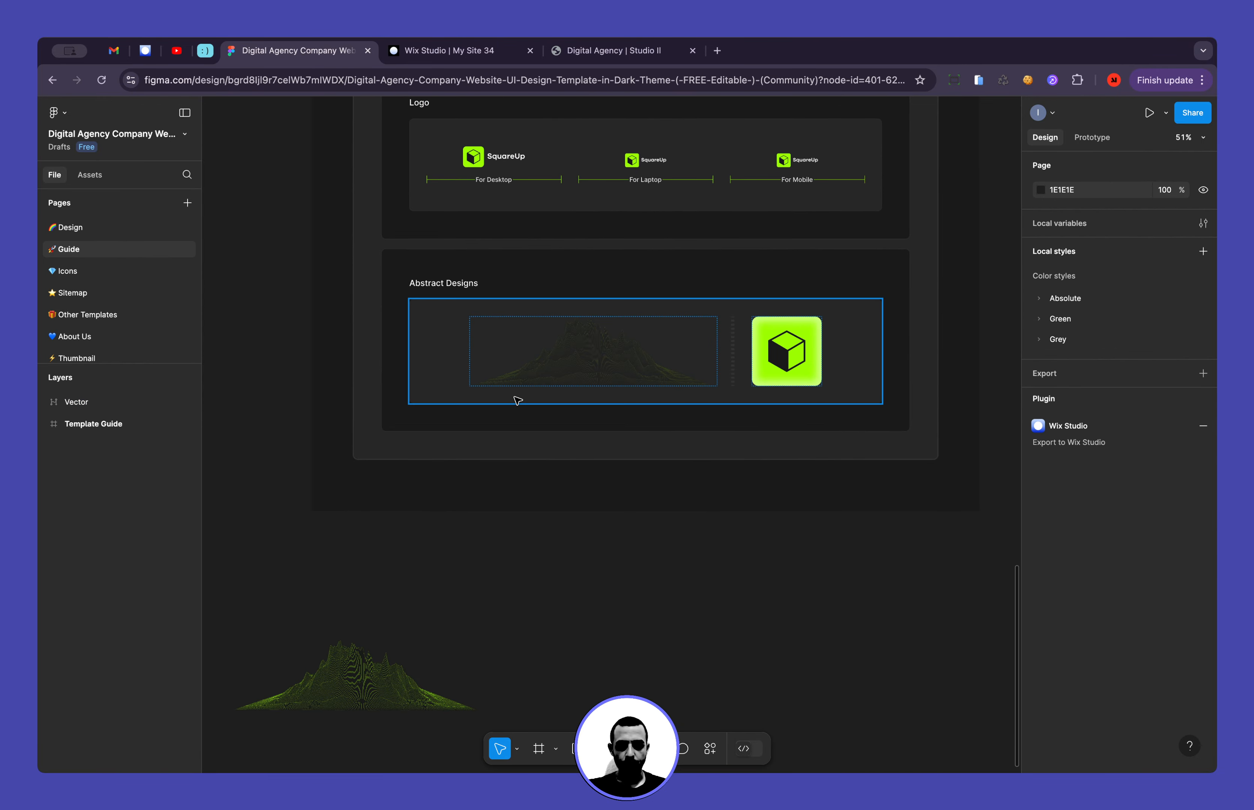
pyautogui.scroll(2, 512, 400)
pyautogui.click(550, 363)
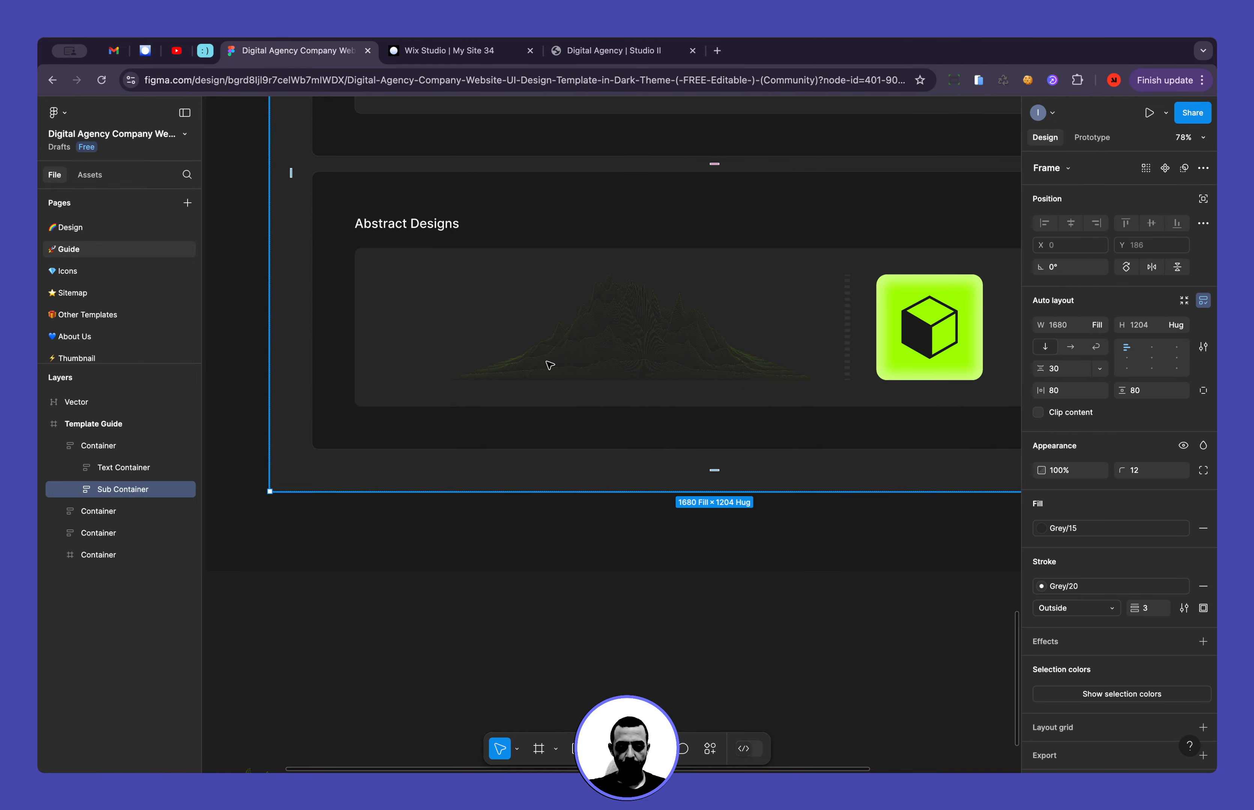
pyautogui.doubleClick(549, 364)
pyautogui.doubleClick(549, 365)
pyautogui.doubleClick(550, 365)
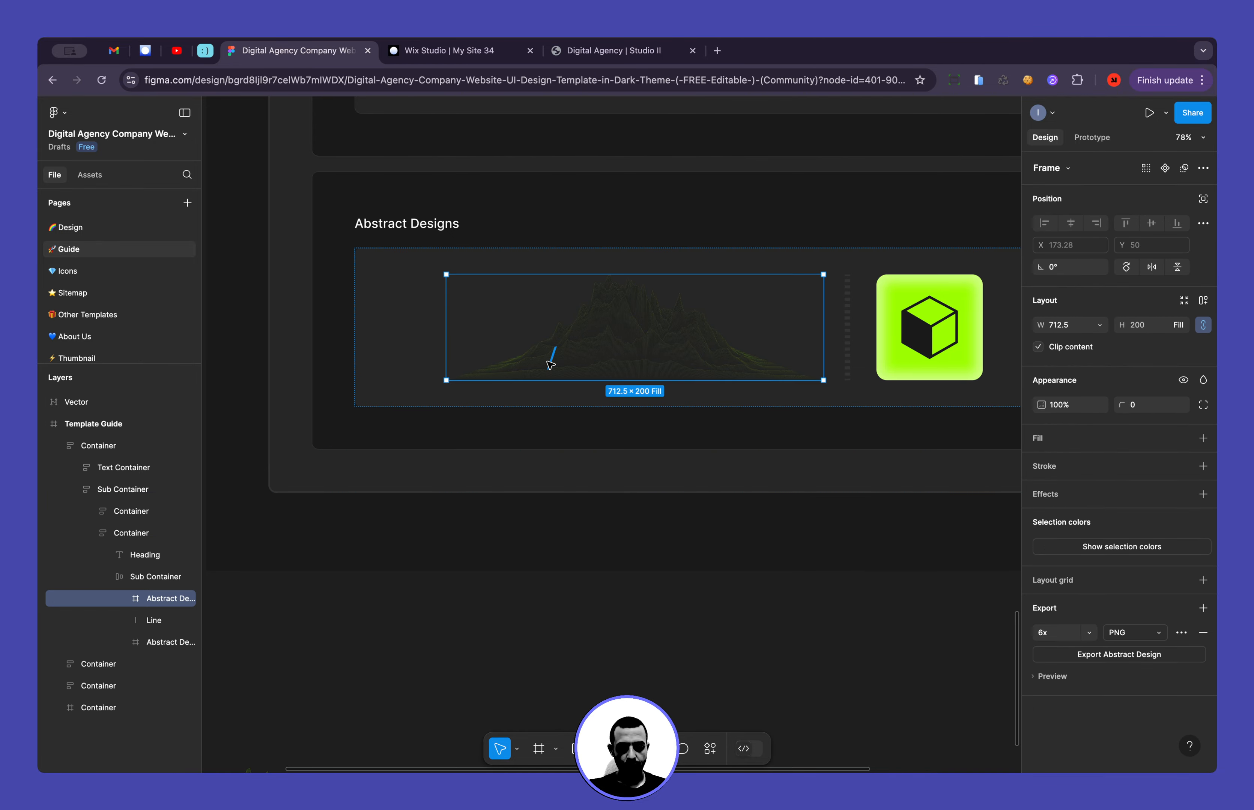
pyautogui.hscroll(-15, 533, 366)
pyautogui.click(534, 367)
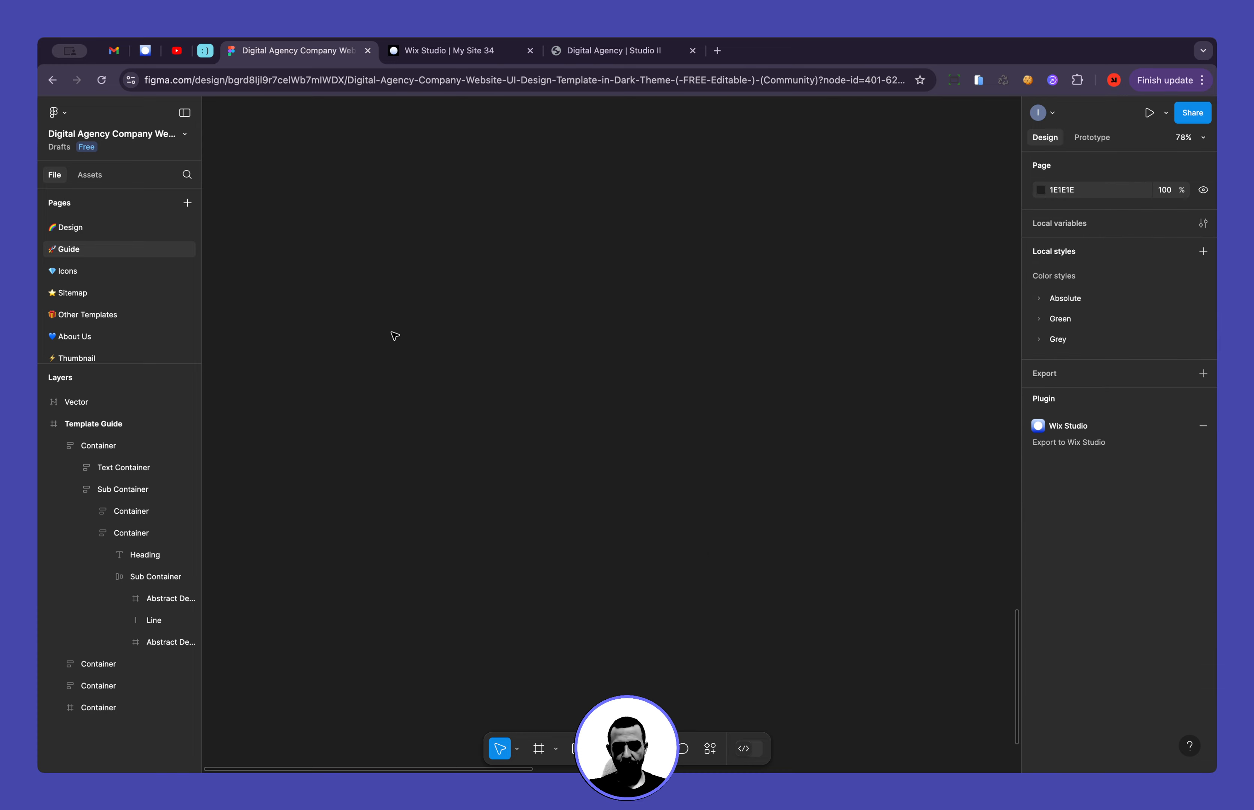
pyautogui.scroll(5, 395, 336)
pyautogui.hotkey('ctrl', 'v')
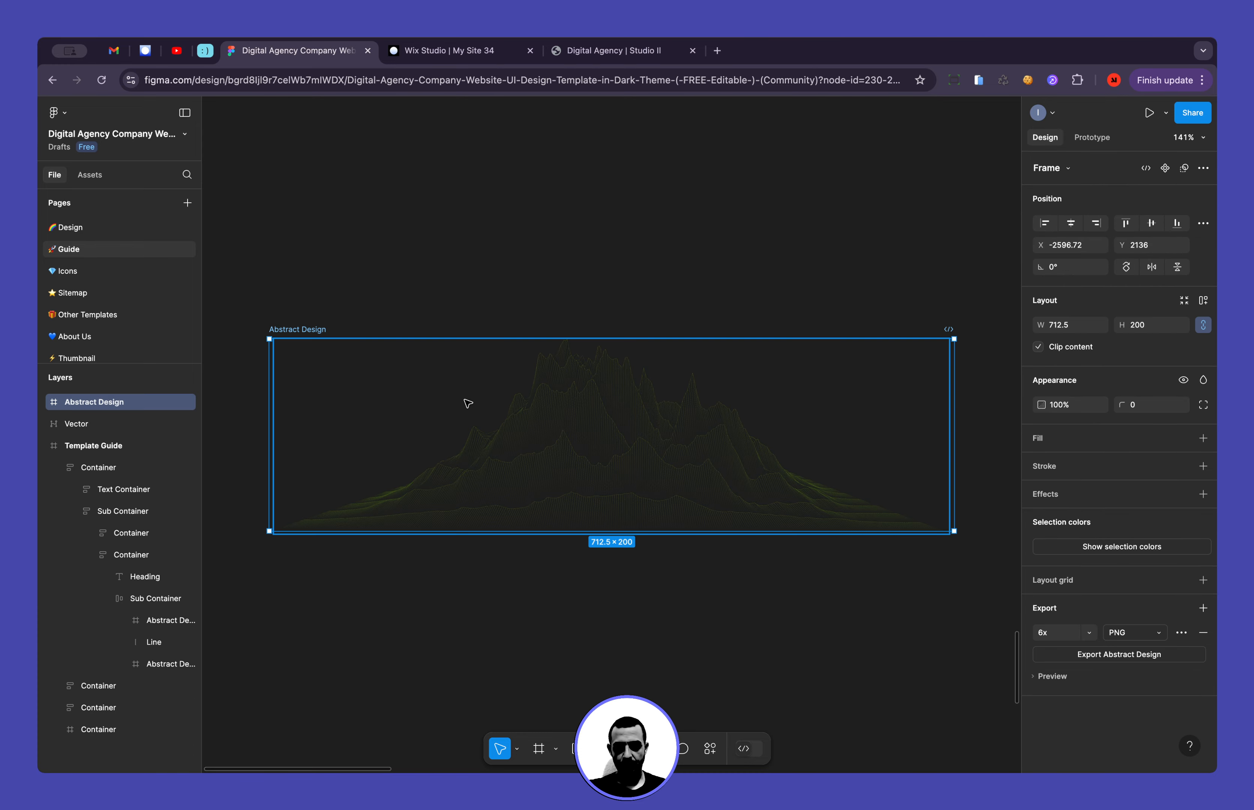
# Try a white FFFFFF fill on the copied Abstract Design frame and examine the mountain artwork against it
pyautogui.click(1202, 439)
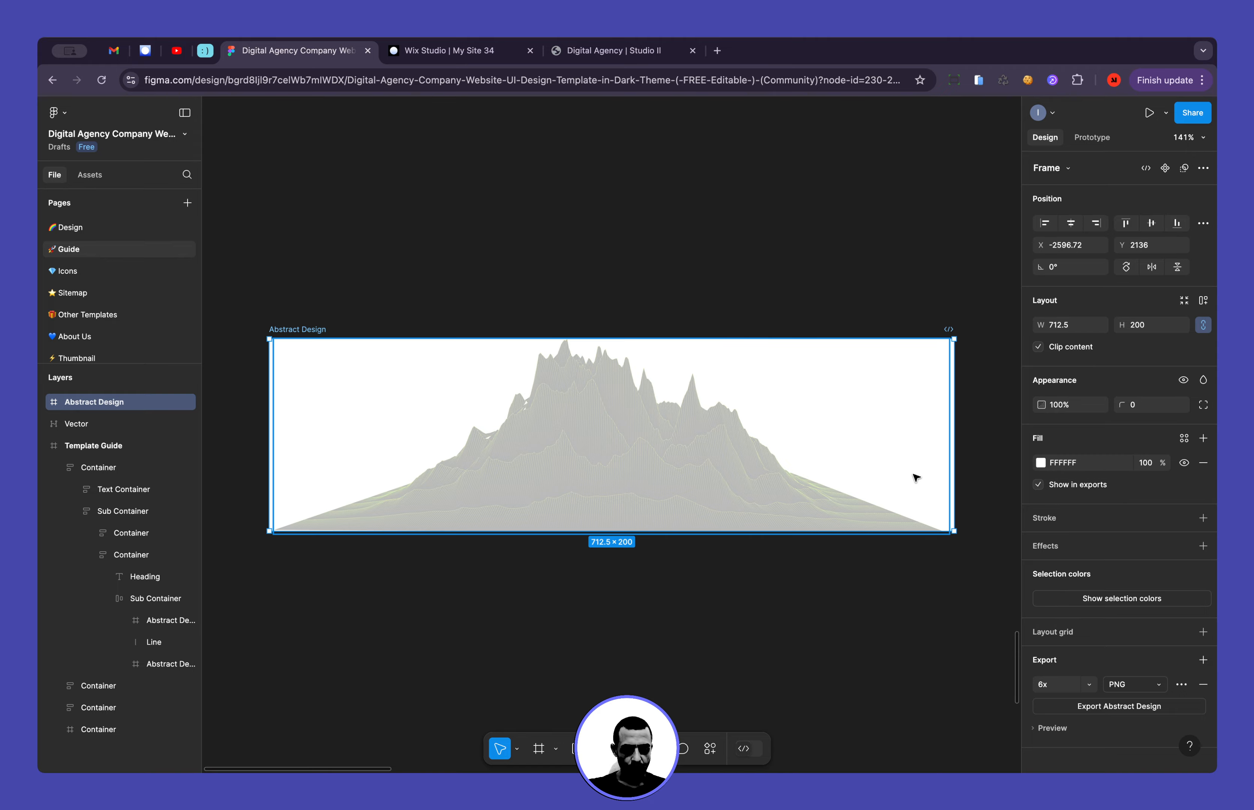
pyautogui.hotkey('ctrl', 'v')
pyautogui.moveTo(626, 488); pyautogui.dragTo(631, 534)
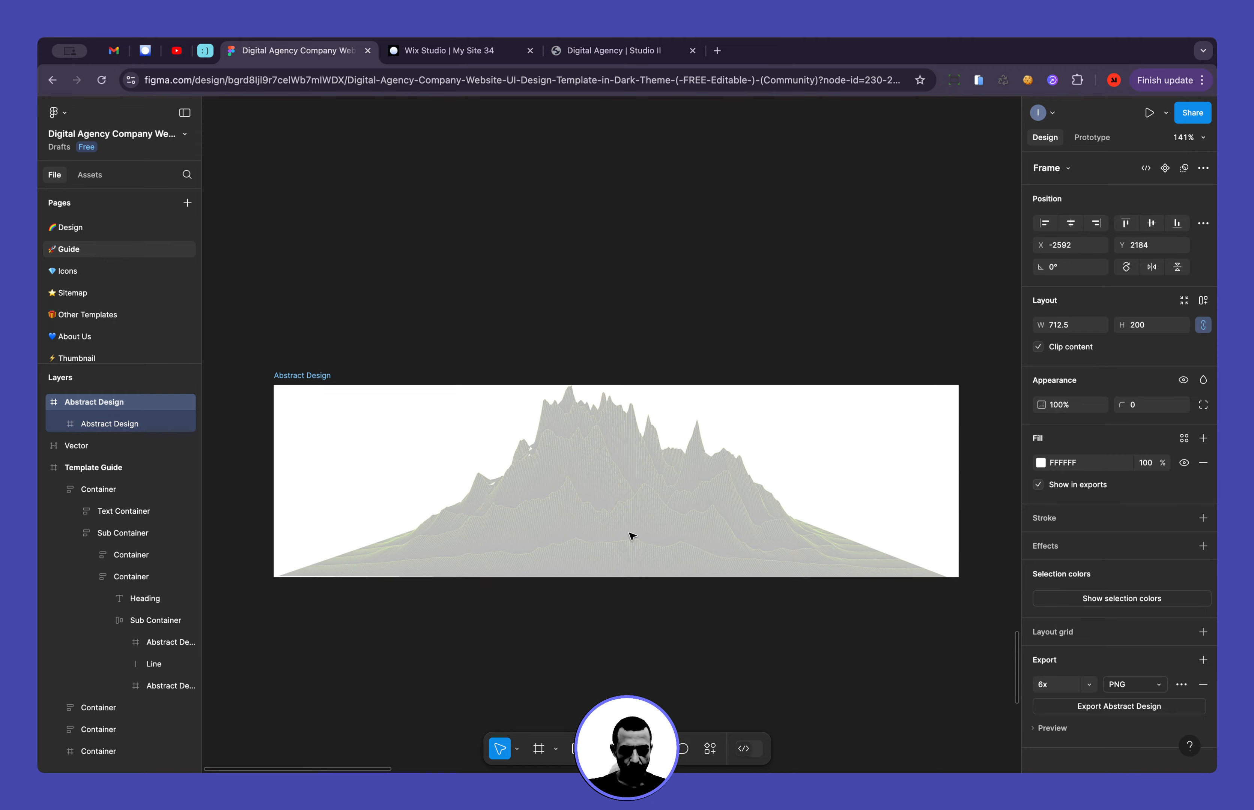
pyautogui.hotkey('ctrl', 'z')
pyautogui.scroll(10, 578, 388)
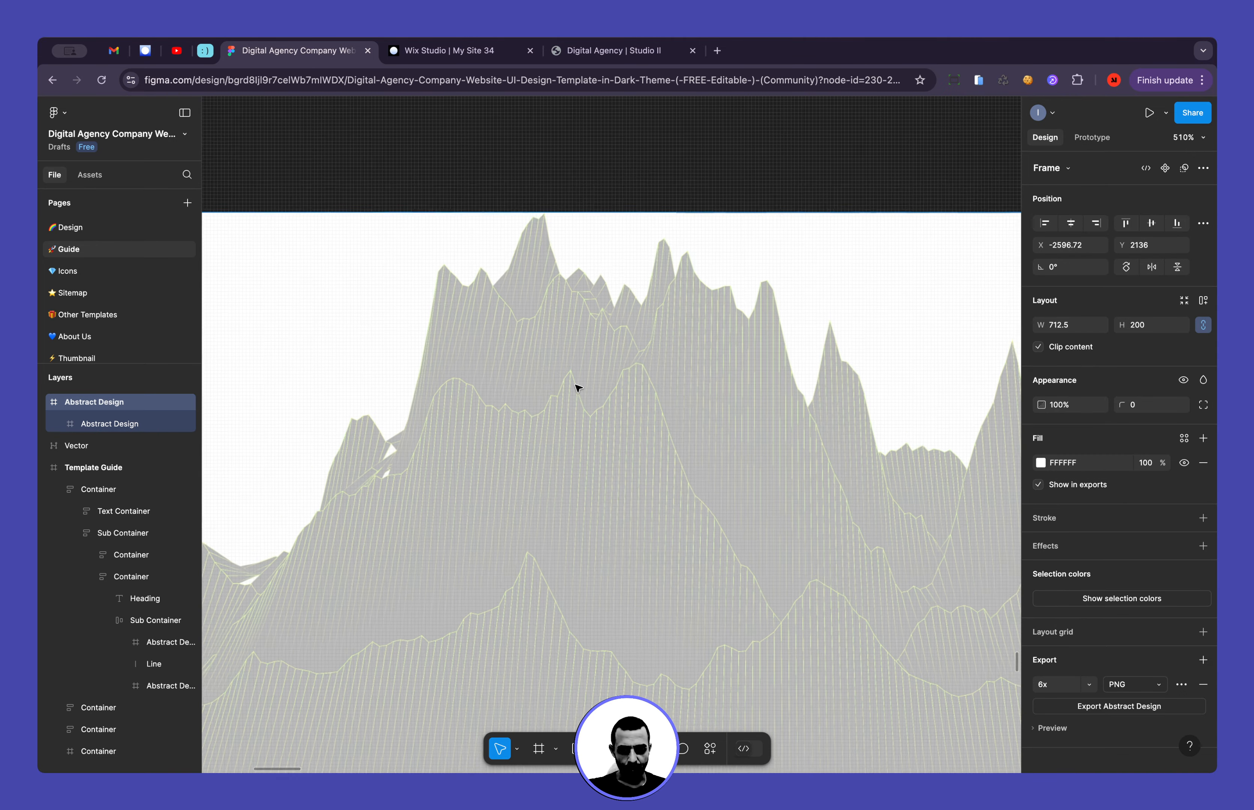
pyautogui.scroll(-10, 578, 388)
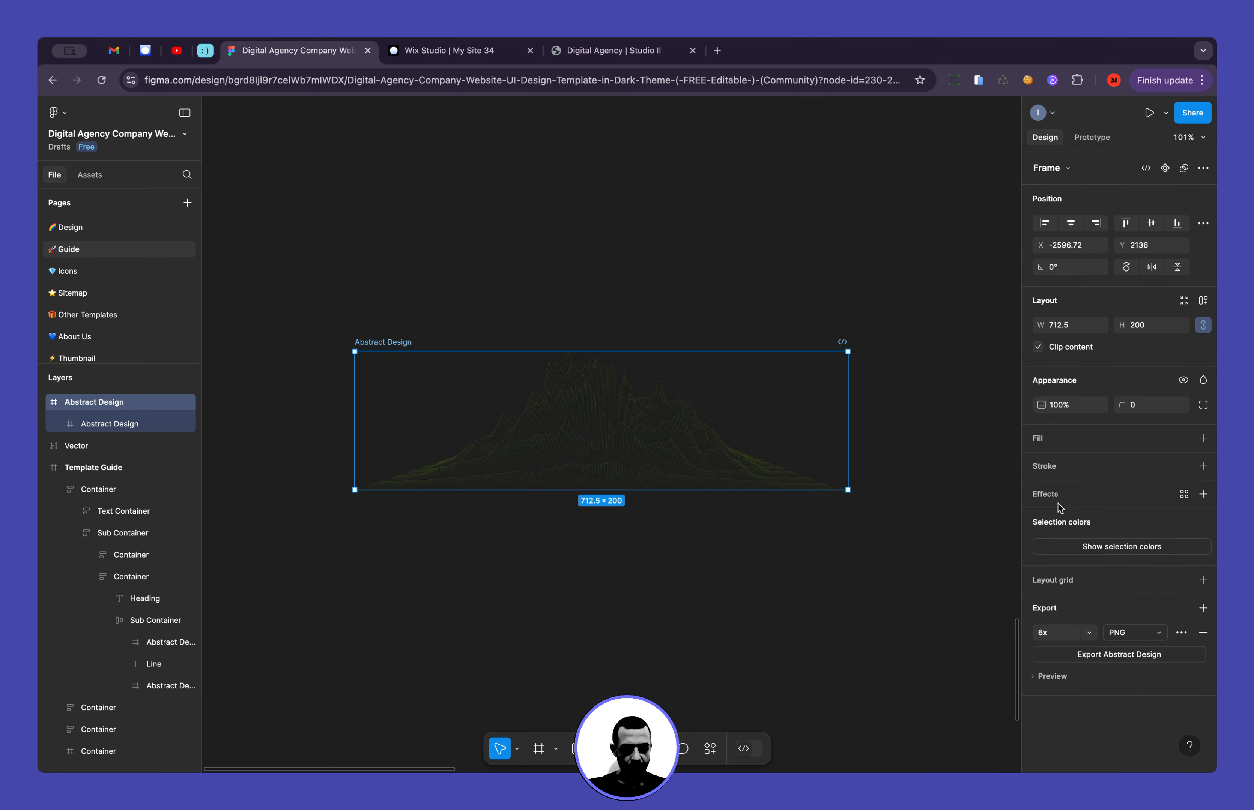
# Inspect the copy's nested Abstract Design frame, and return to Wix Studio, dismissing the publish dialog
pyautogui.click(57, 430)
pyautogui.click(54, 425)
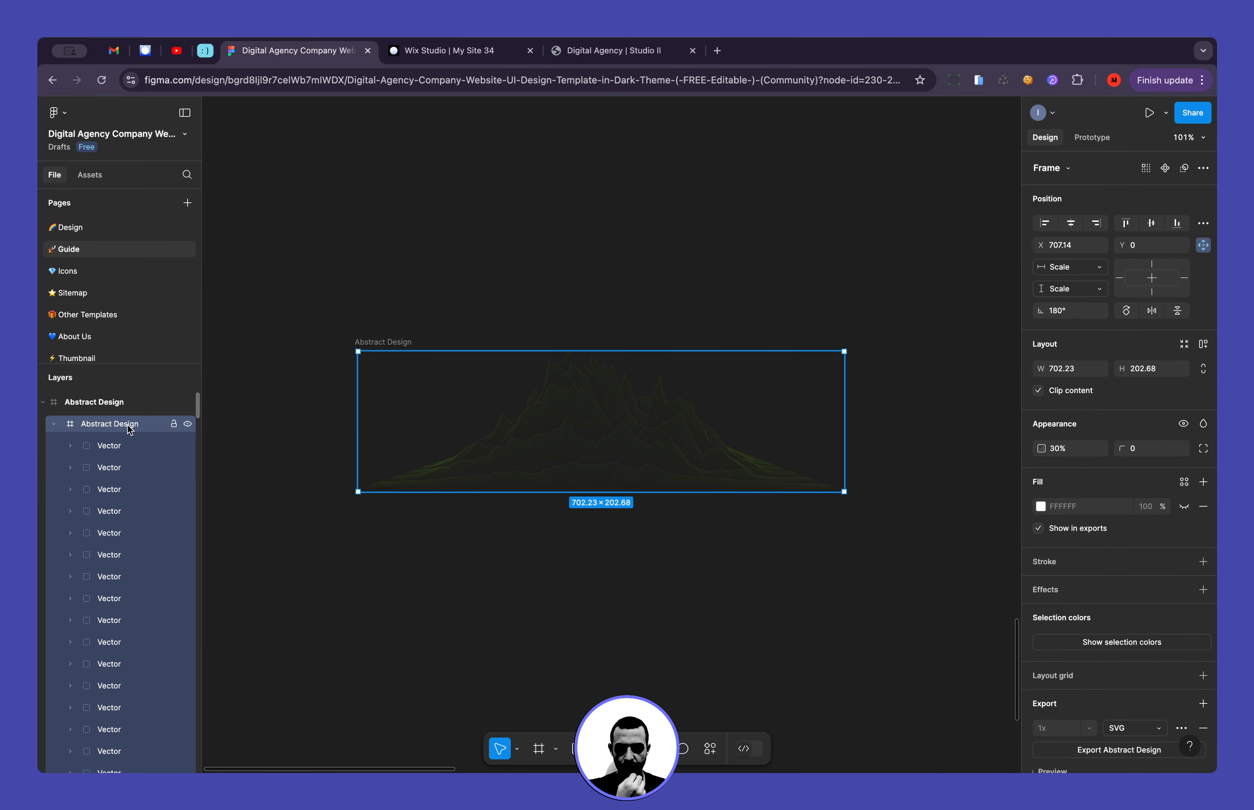
pyautogui.click(436, 59)
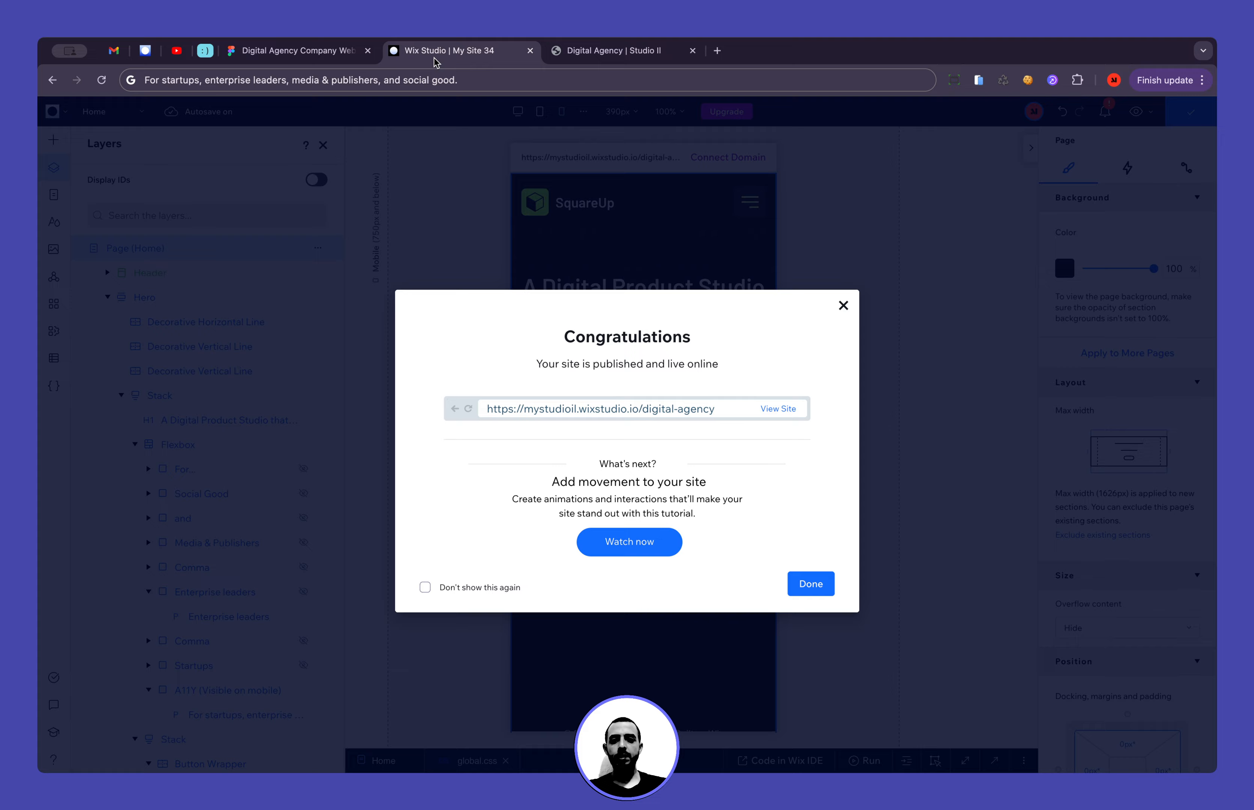
pyautogui.click(597, 233)
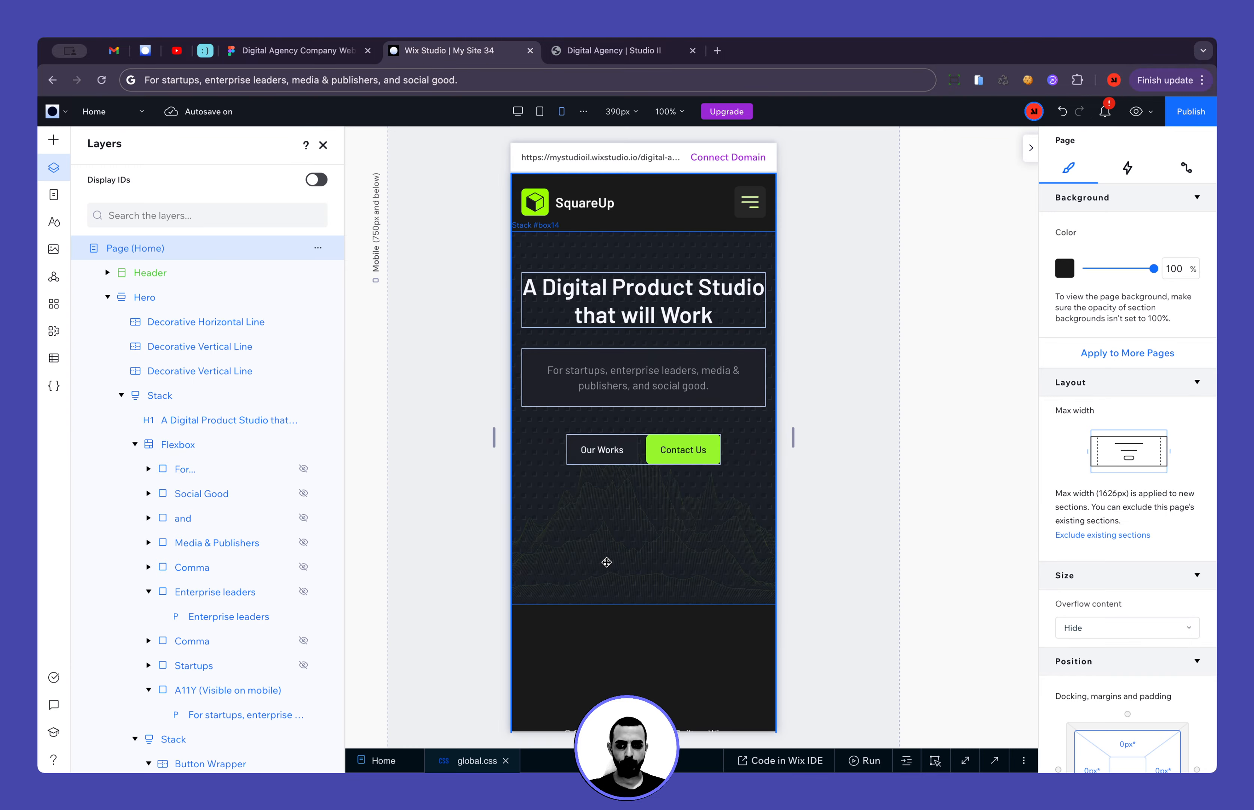
# Change the editor to the desktop breakpoint and select the mountain image in the hero
pyautogui.click(518, 111)
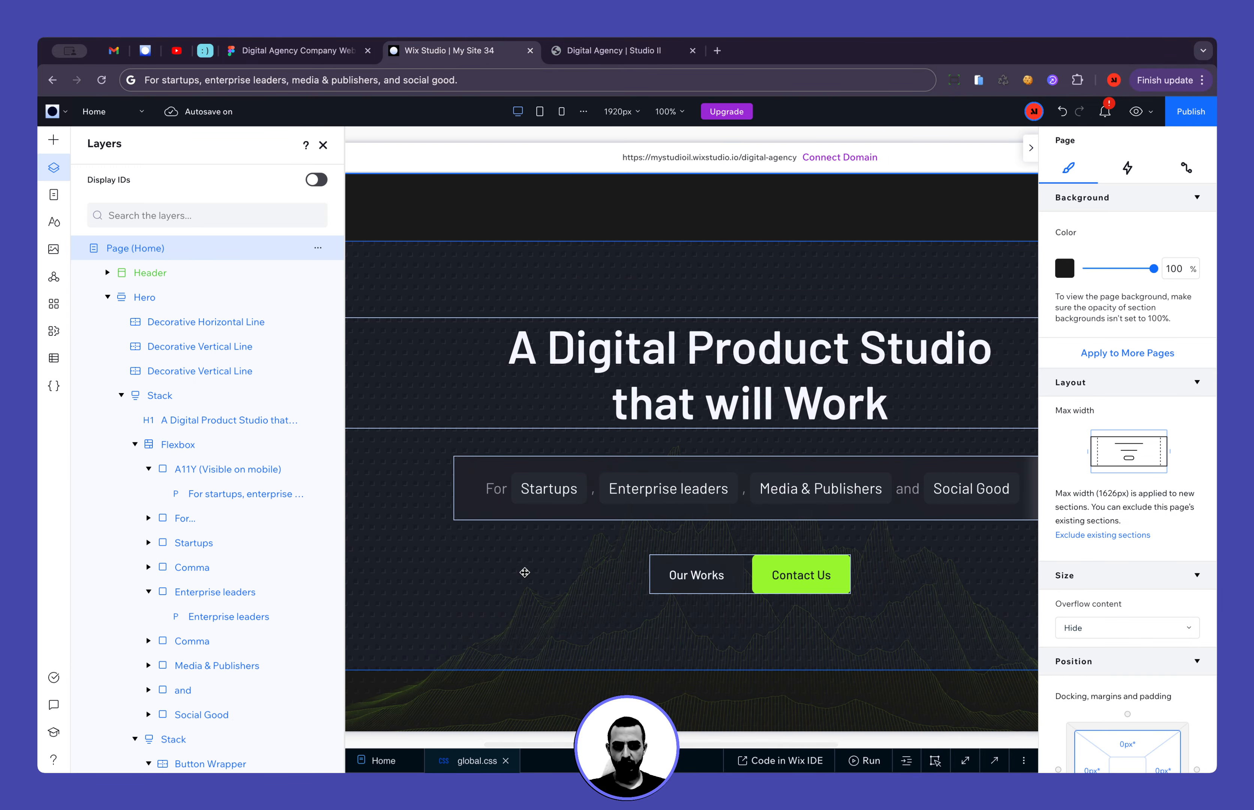
pyautogui.scroll(-1, 509, 610)
pyautogui.click(593, 568)
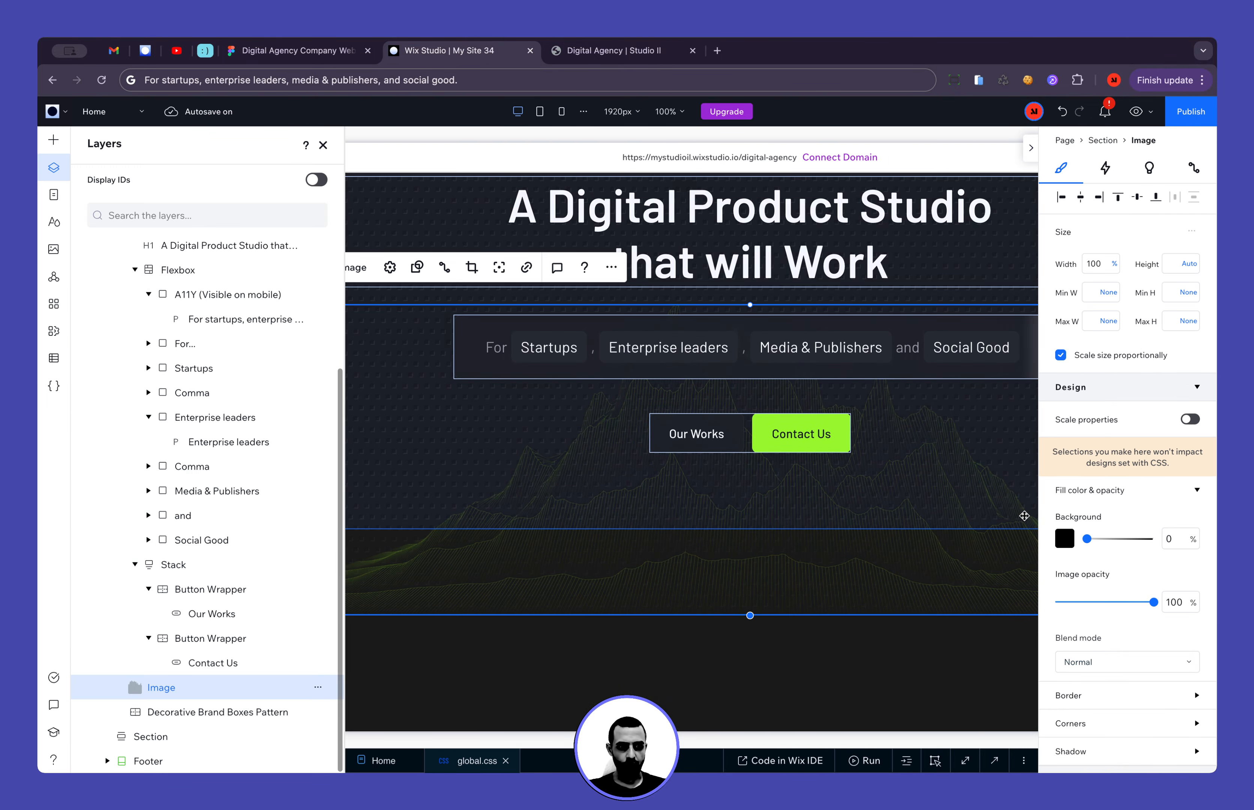
# Try the mountain image's black background at 100% opacity, and set it back to 0%
pyautogui.moveTo(1087, 539); pyautogui.dragTo(1192, 540)
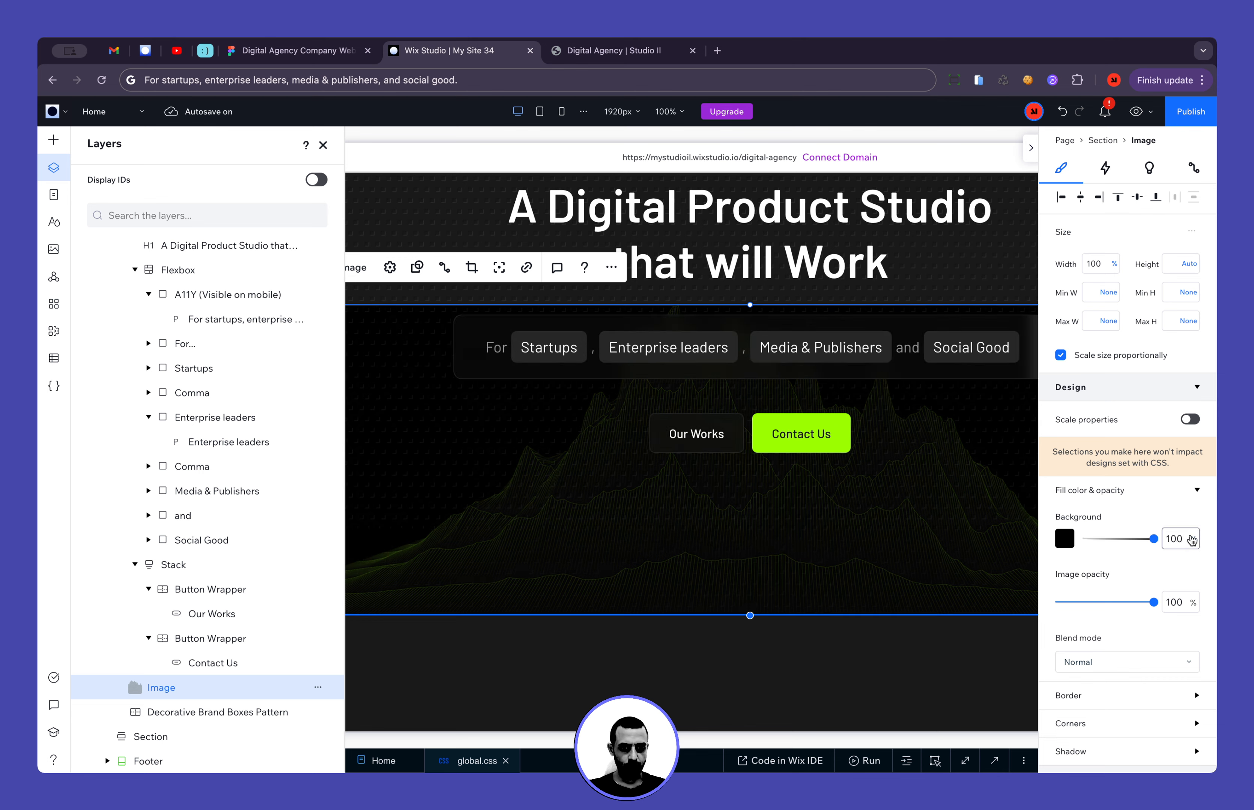
pyautogui.click(1131, 539)
pyautogui.click(1094, 539)
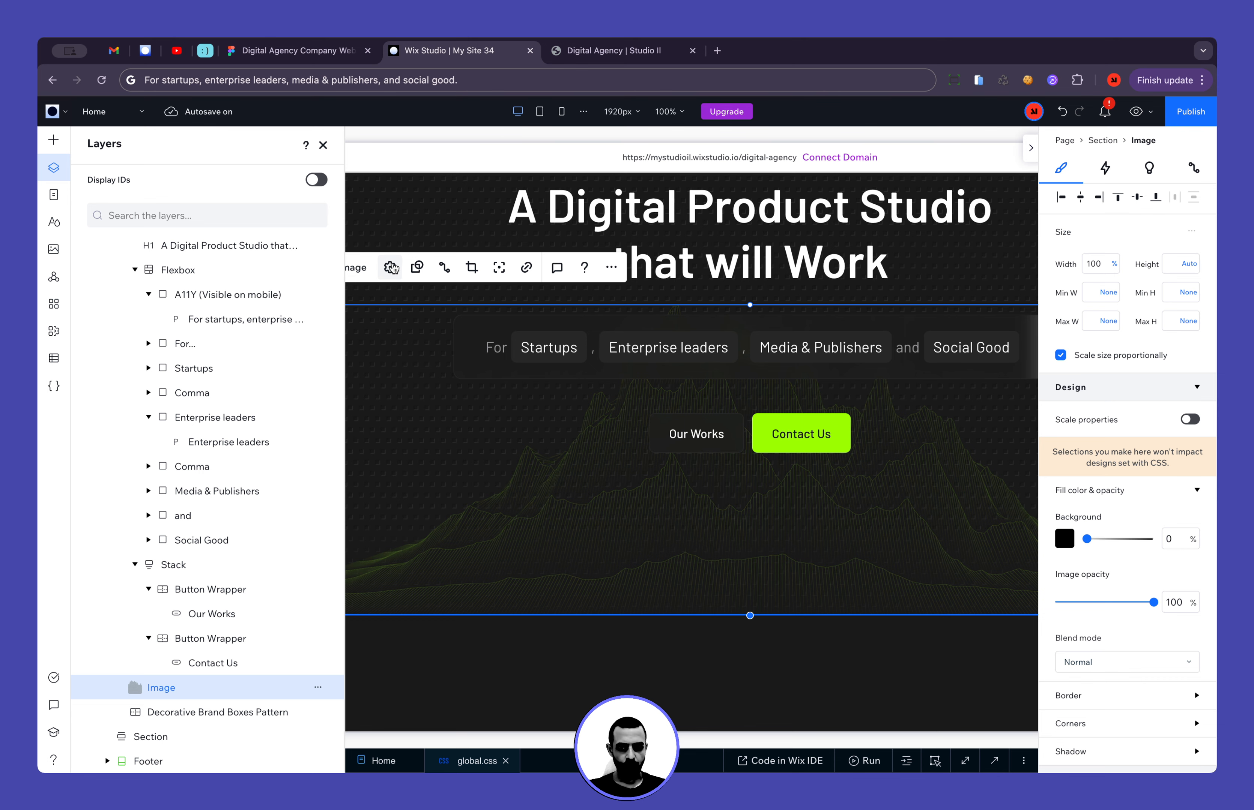
# Hide the layer list, select the hero section and publish the site
pyautogui.click(323, 145)
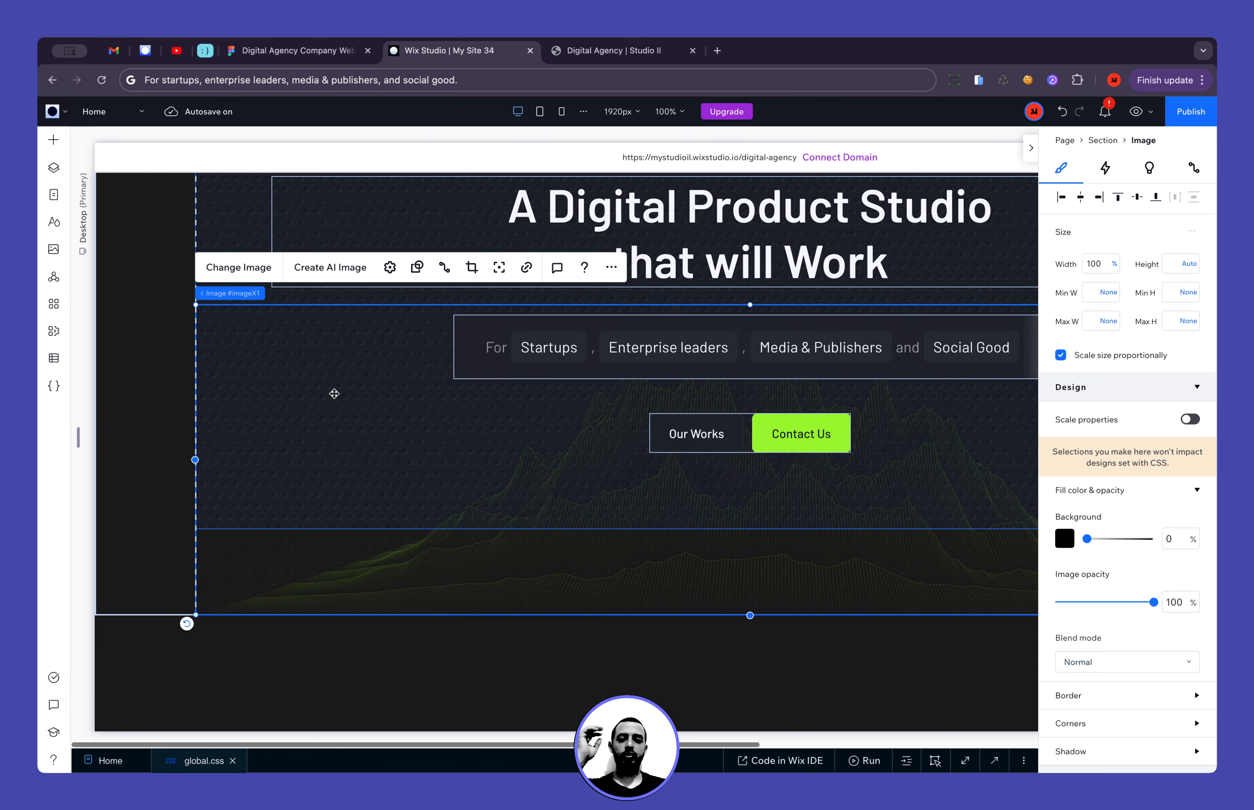
pyautogui.click(149, 420)
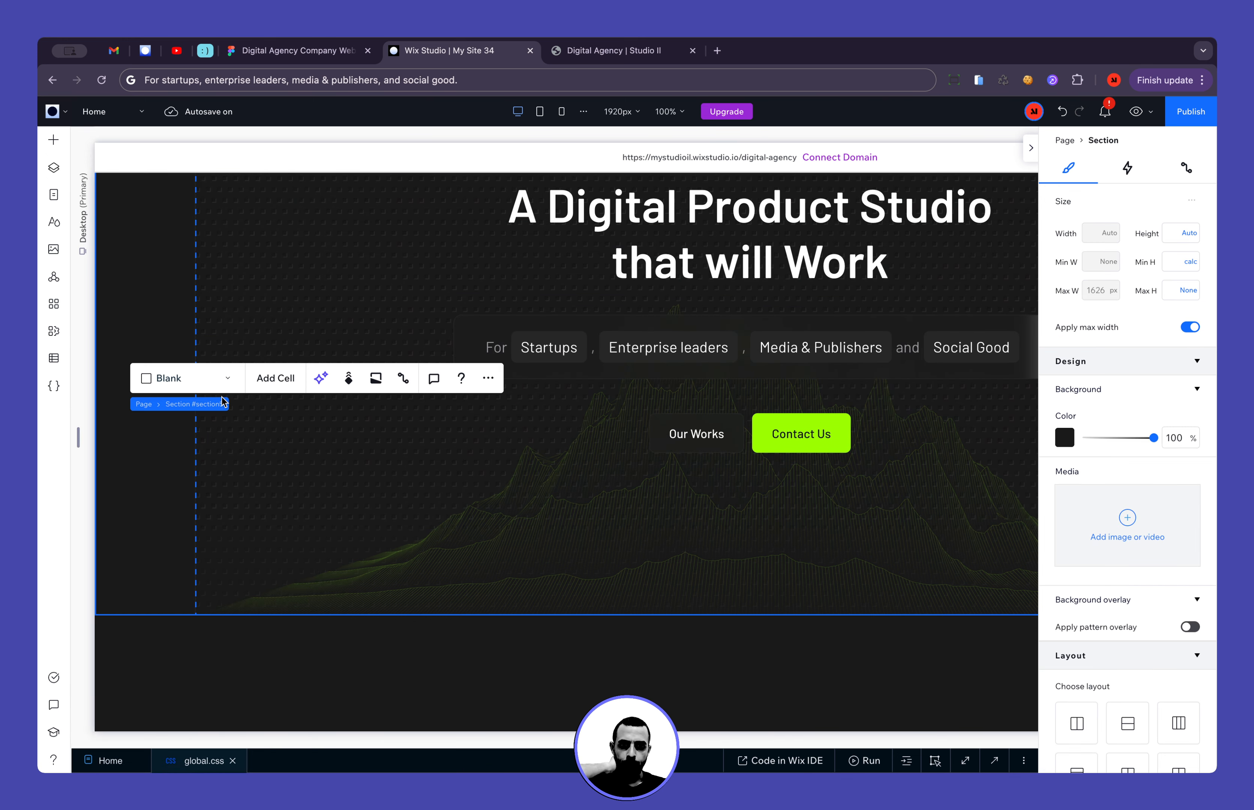
pyautogui.click(1072, 105)
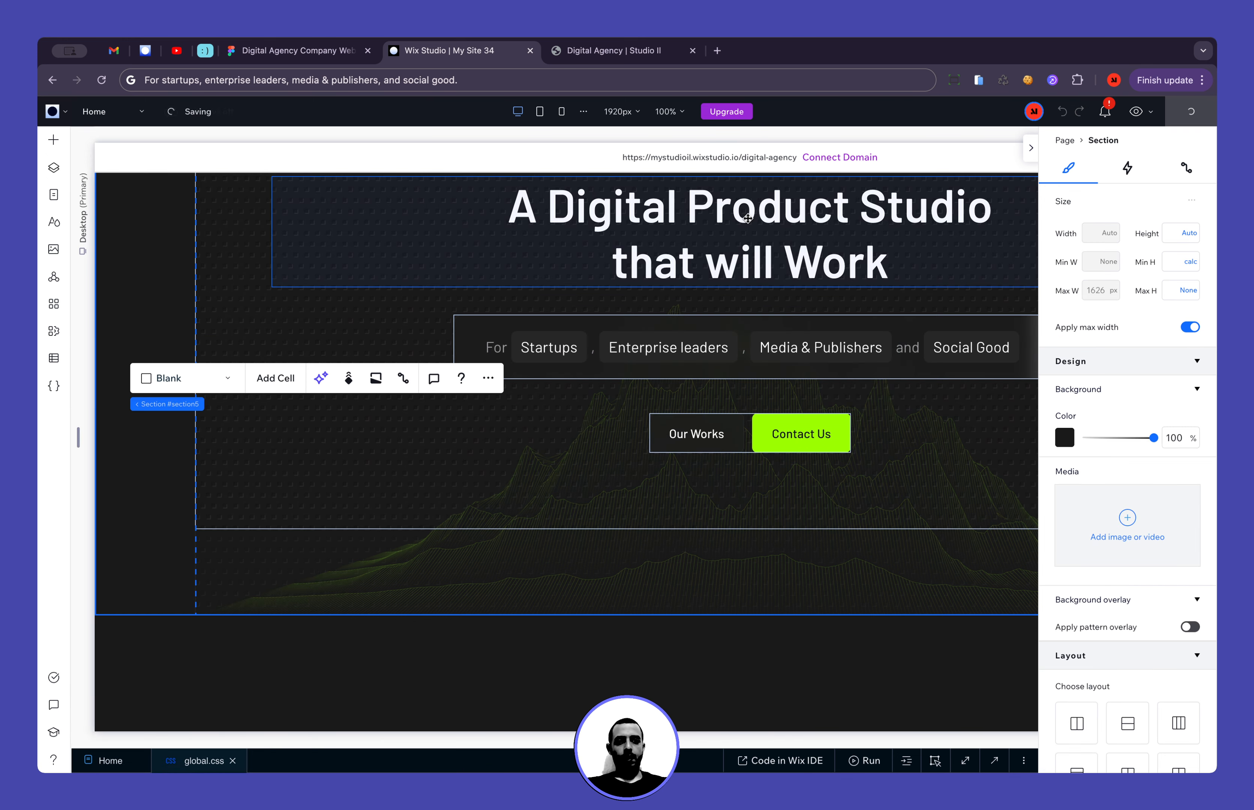
# Switch to Figma, open the Design page at the desktop home page and hide the sidebars
pyautogui.click(298, 48)
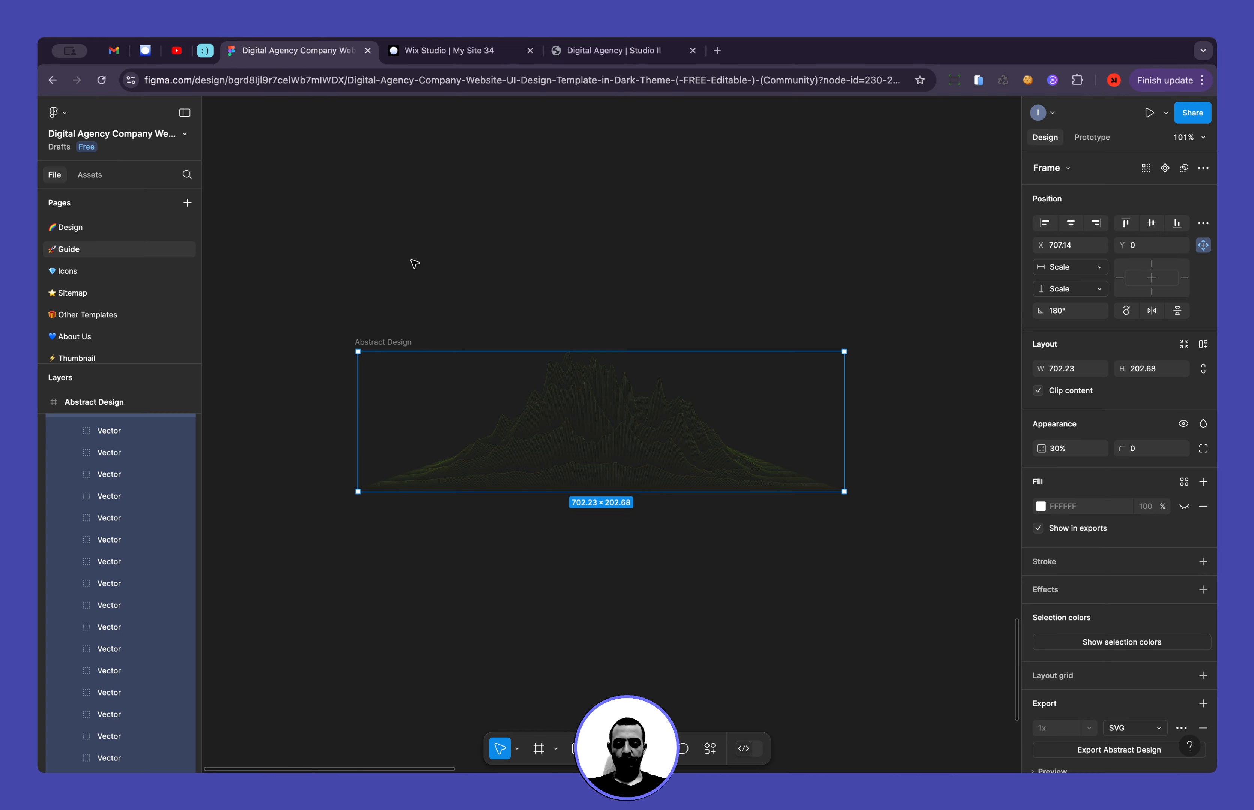
pyautogui.click(94, 235)
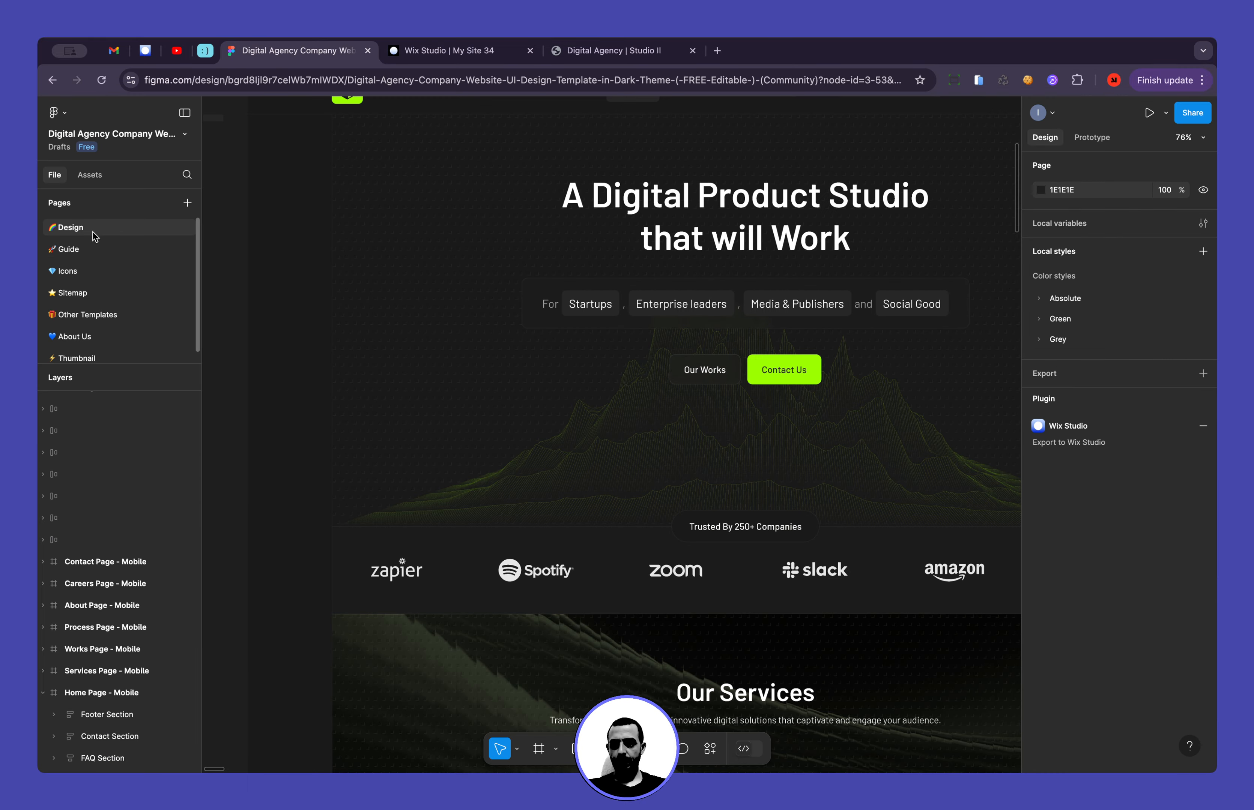
pyautogui.scroll(-3, 610, 513)
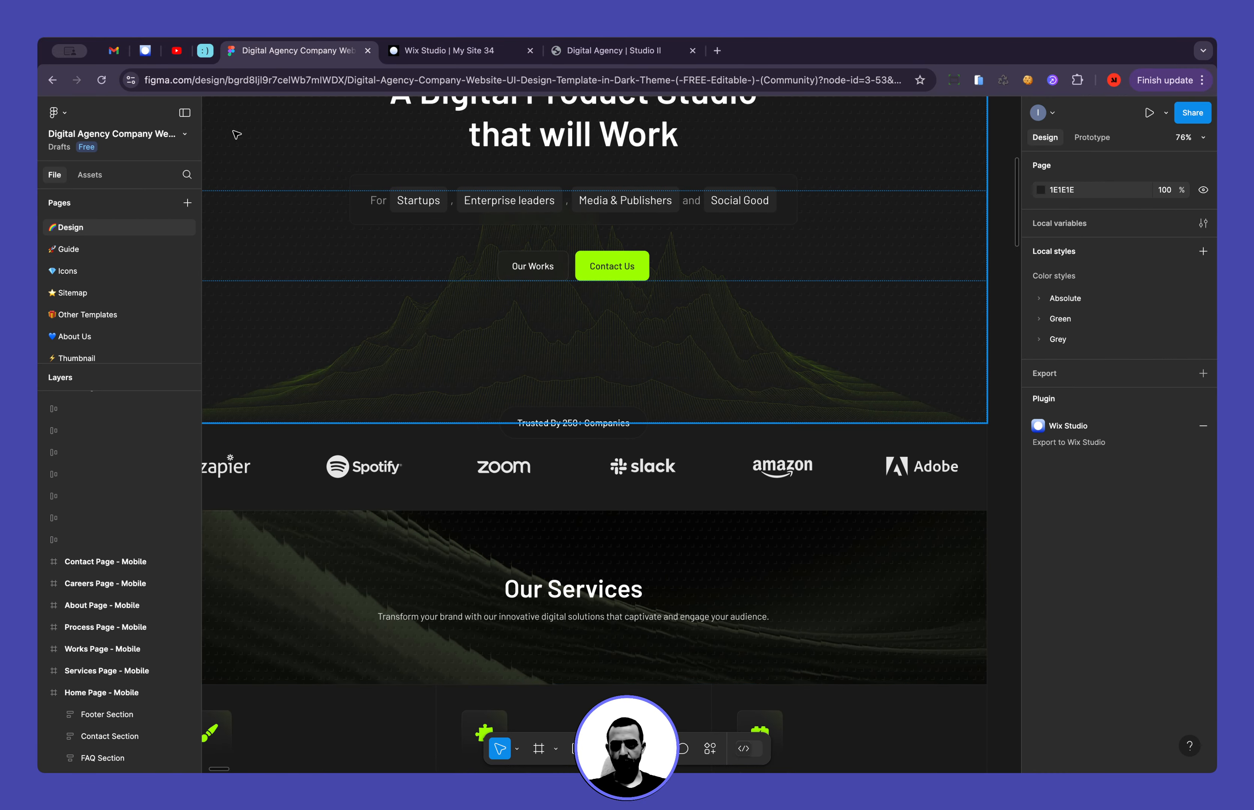
pyautogui.hscroll(-4, 314, 227)
pyautogui.scroll(-1, 313, 227)
pyautogui.click(185, 113)
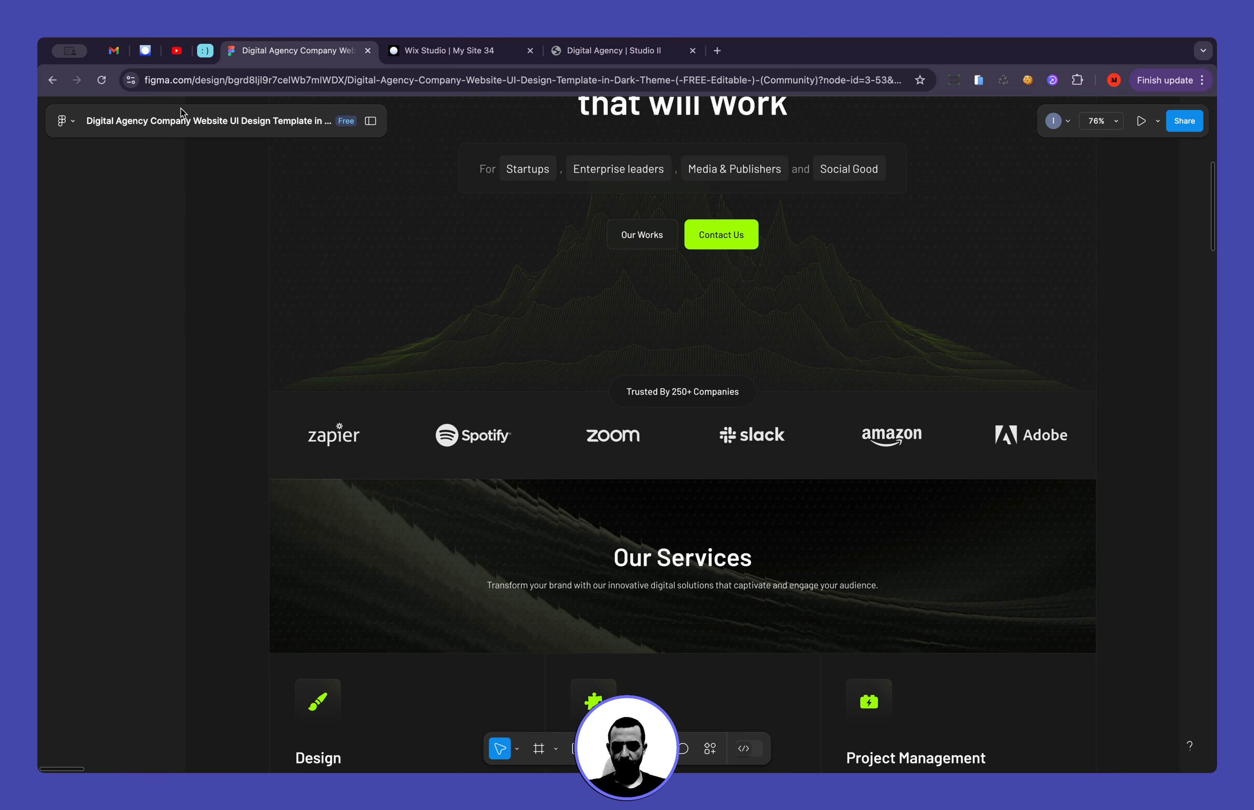
# Copy the Trusted By 250+ Companies logo container below the desktop hero and paste it onto an empty canvas area
pyautogui.hscroll(4, 490, 307)
pyautogui.scroll(-1, 489, 308)
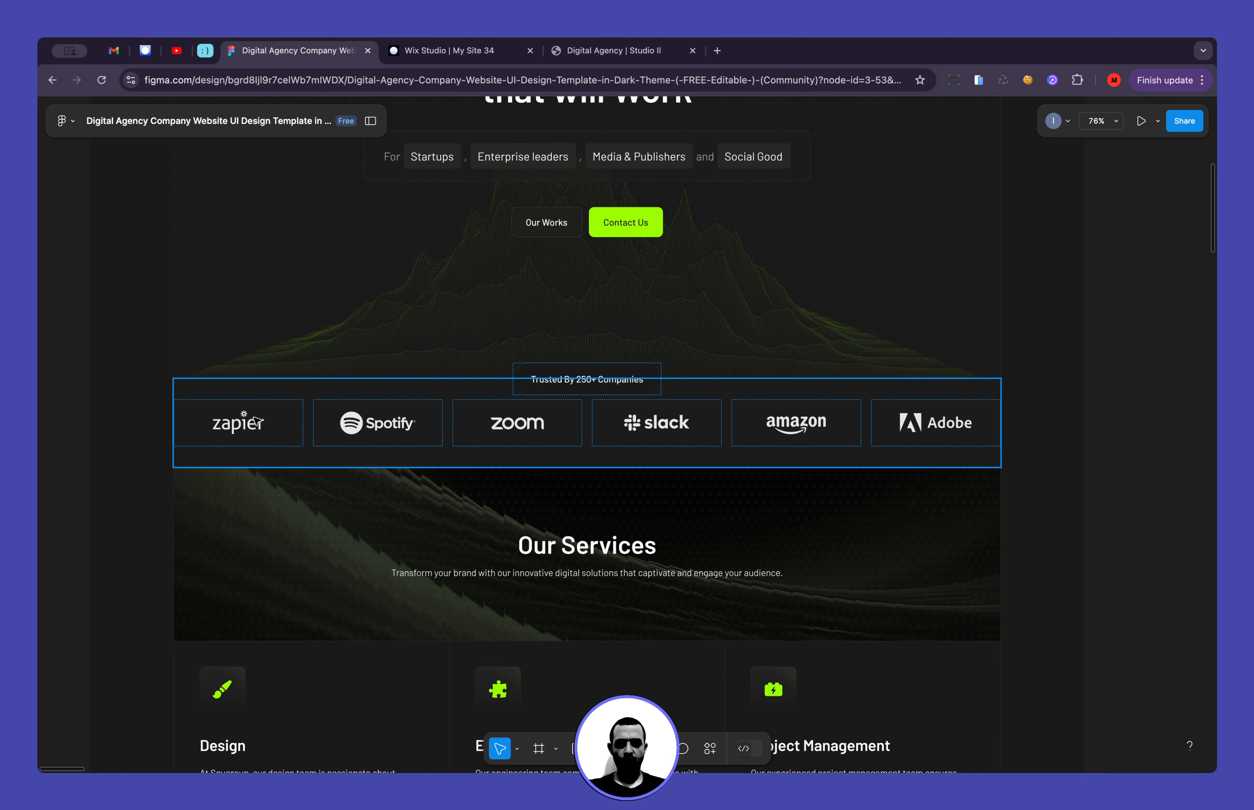
pyautogui.click(506, 439)
pyautogui.press('super+c')
pyautogui.hscroll(-10, 506, 440)
pyautogui.press('super+v')
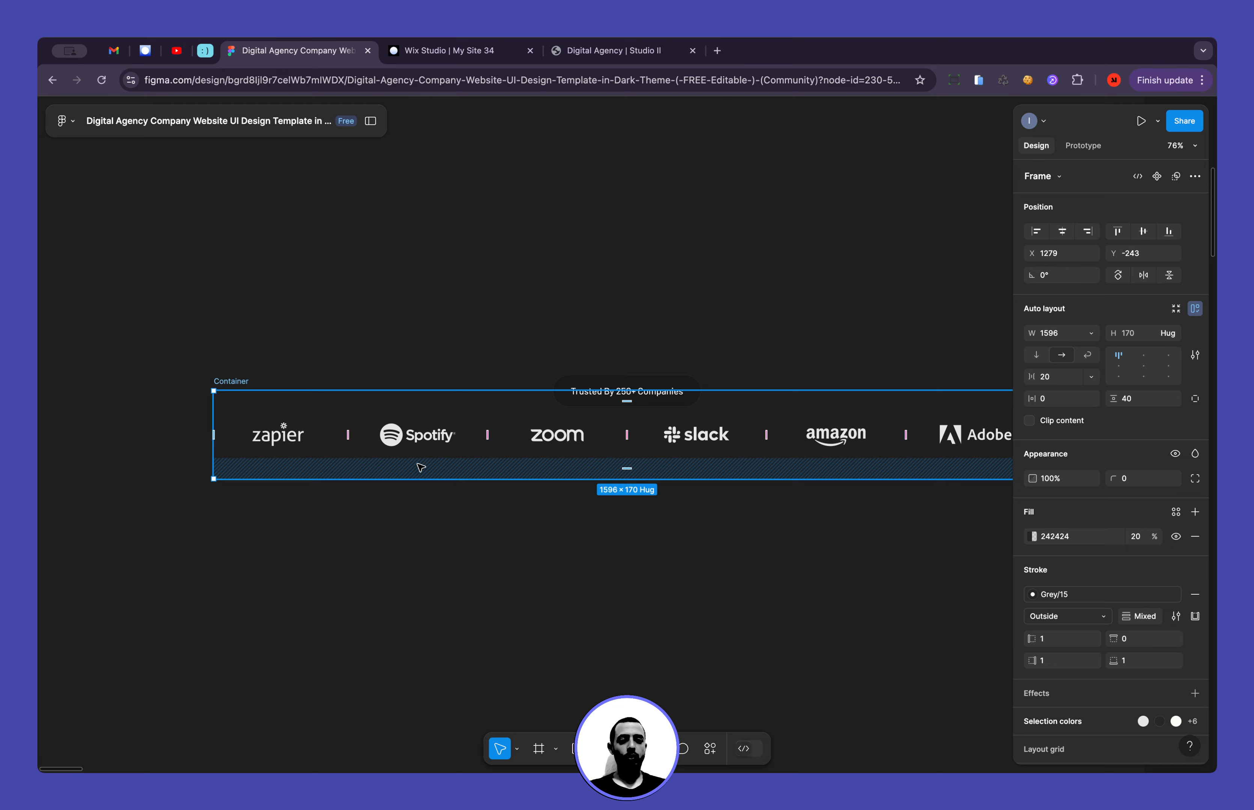
# Select all six logo frames in the copied container, detach their Grey/90 color style and recolor the logos to 000000
pyautogui.click(317, 453)
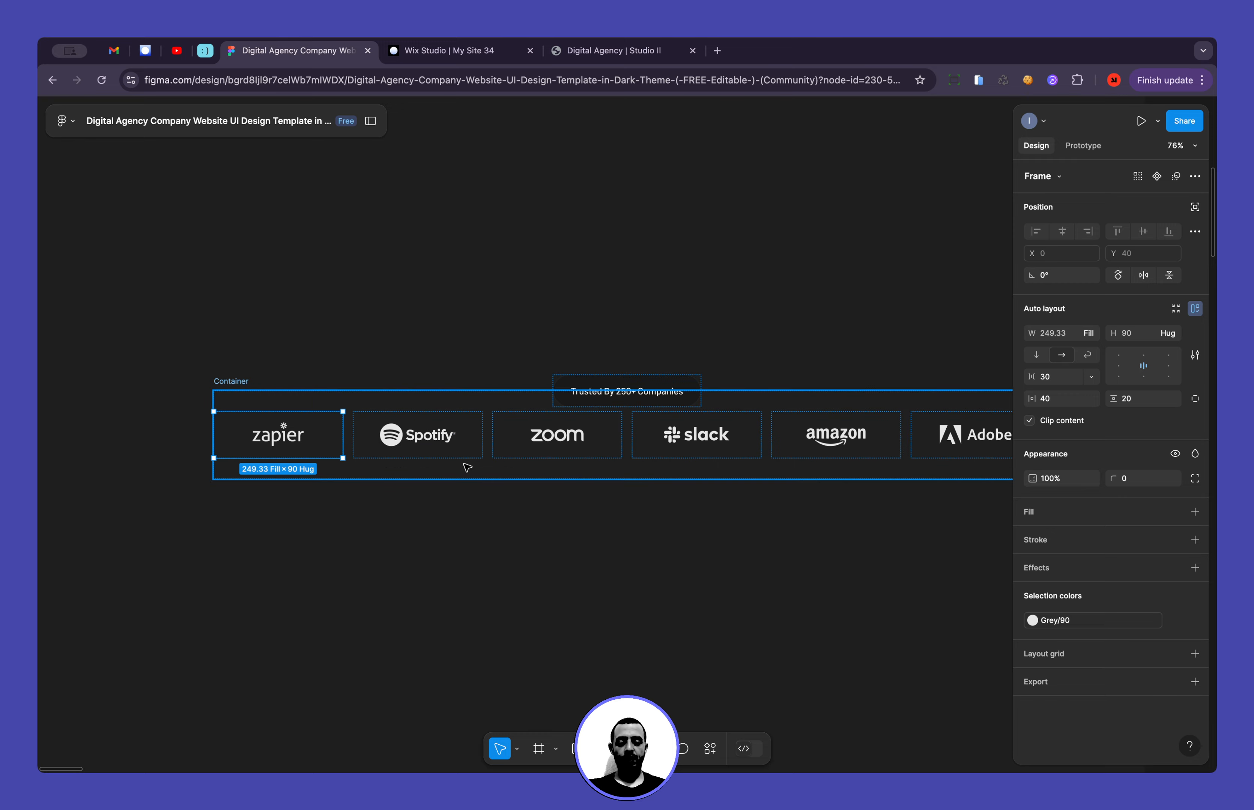
pyautogui.hscroll(4, 467, 466)
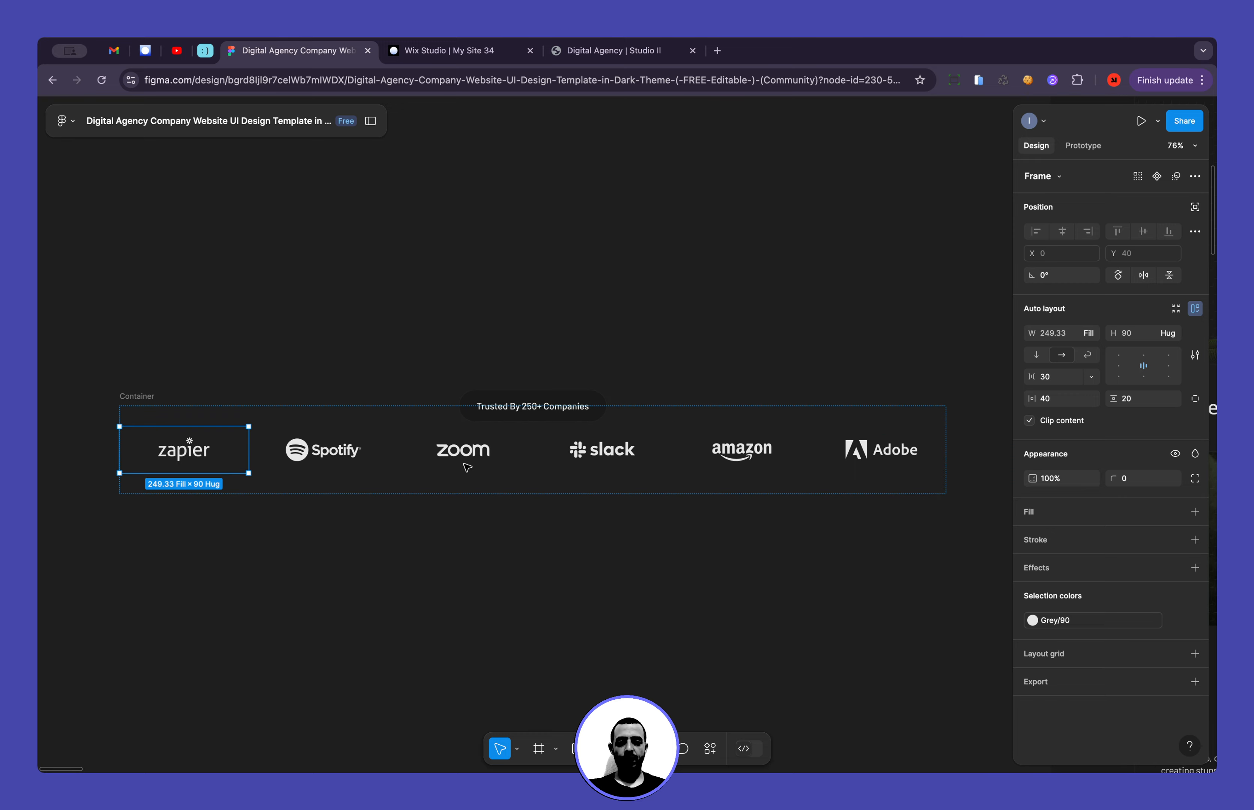
pyautogui.keyDown('shift'); pyautogui.click(374, 463); pyautogui.keyUp('shift')
pyautogui.keyDown('shift'); pyautogui.click(524, 462); pyautogui.keyUp('shift')
pyautogui.keyDown('shift'); pyautogui.click(658, 457); pyautogui.keyUp('shift')
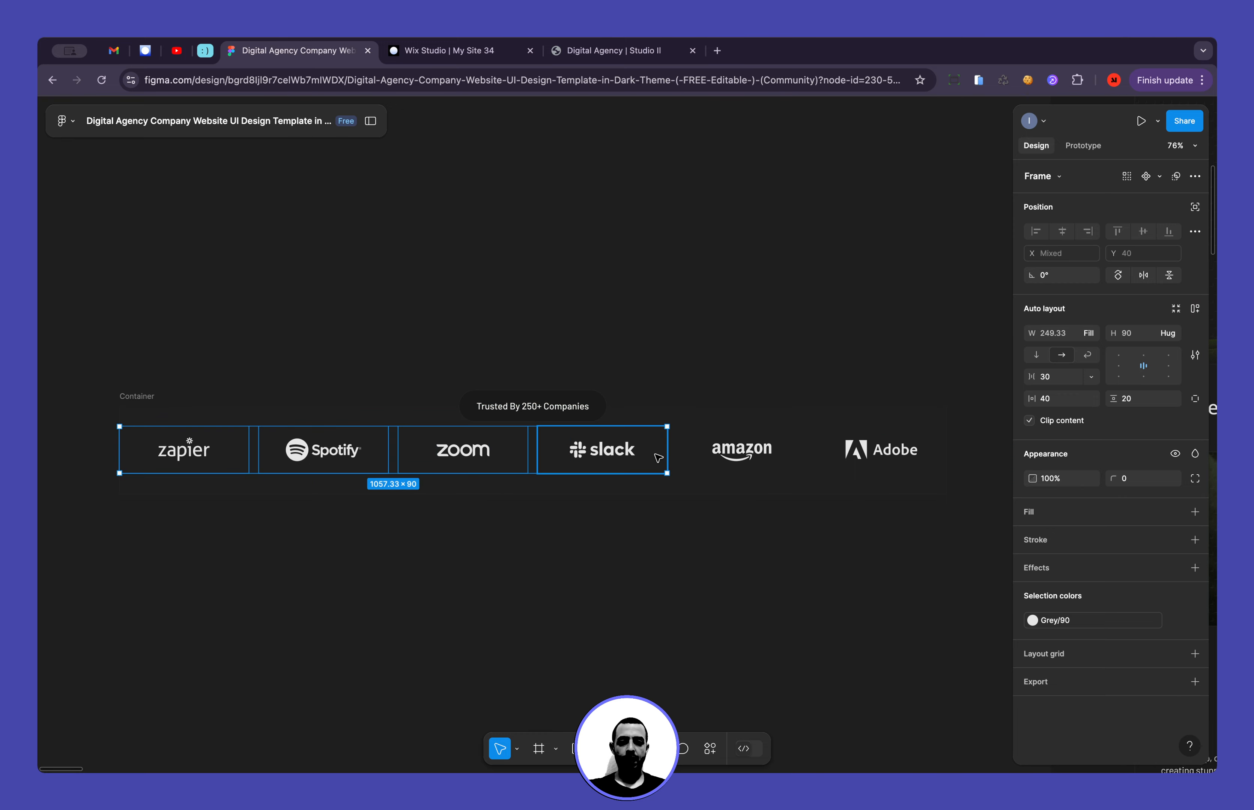
pyautogui.keyDown('shift'); pyautogui.click(753, 453); pyautogui.keyUp('shift')
pyautogui.keyDown('shift'); pyautogui.click(919, 453); pyautogui.keyUp('shift')
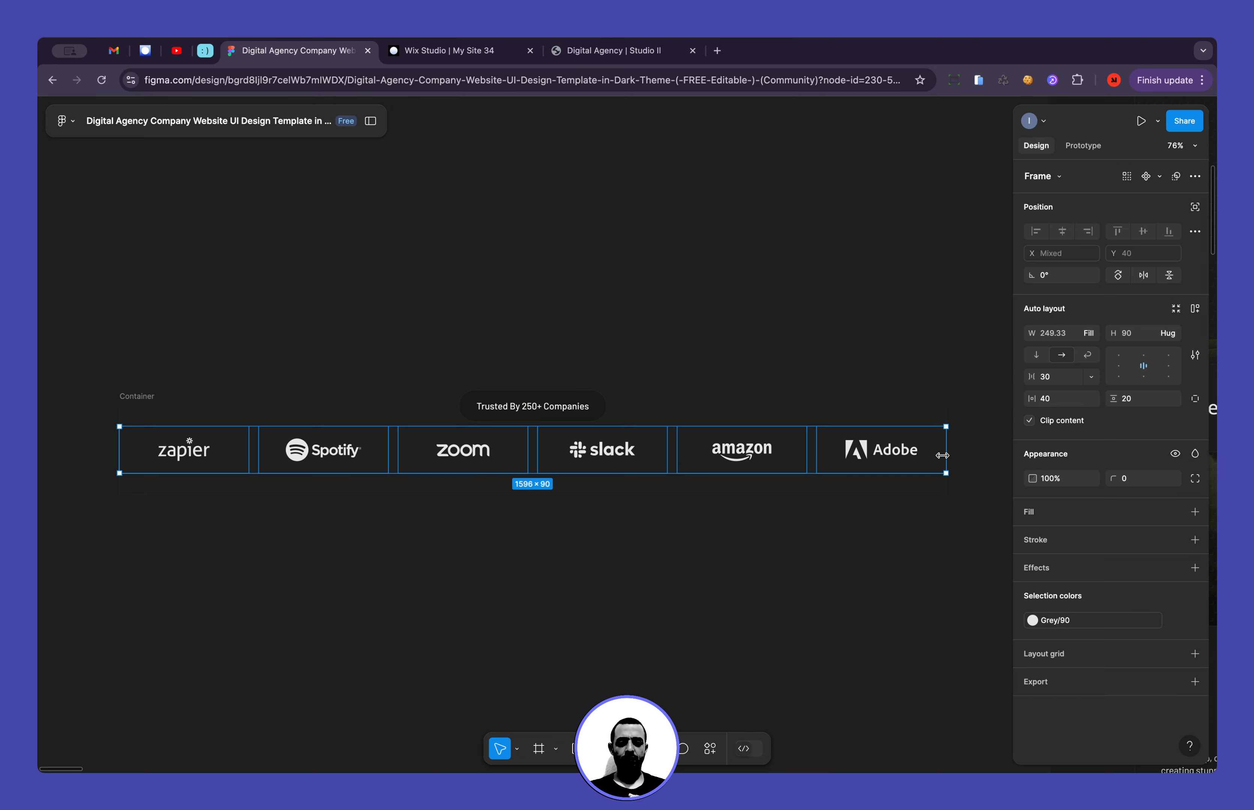
pyautogui.click(1039, 624)
pyautogui.click(1039, 624)
pyautogui.click(1176, 621)
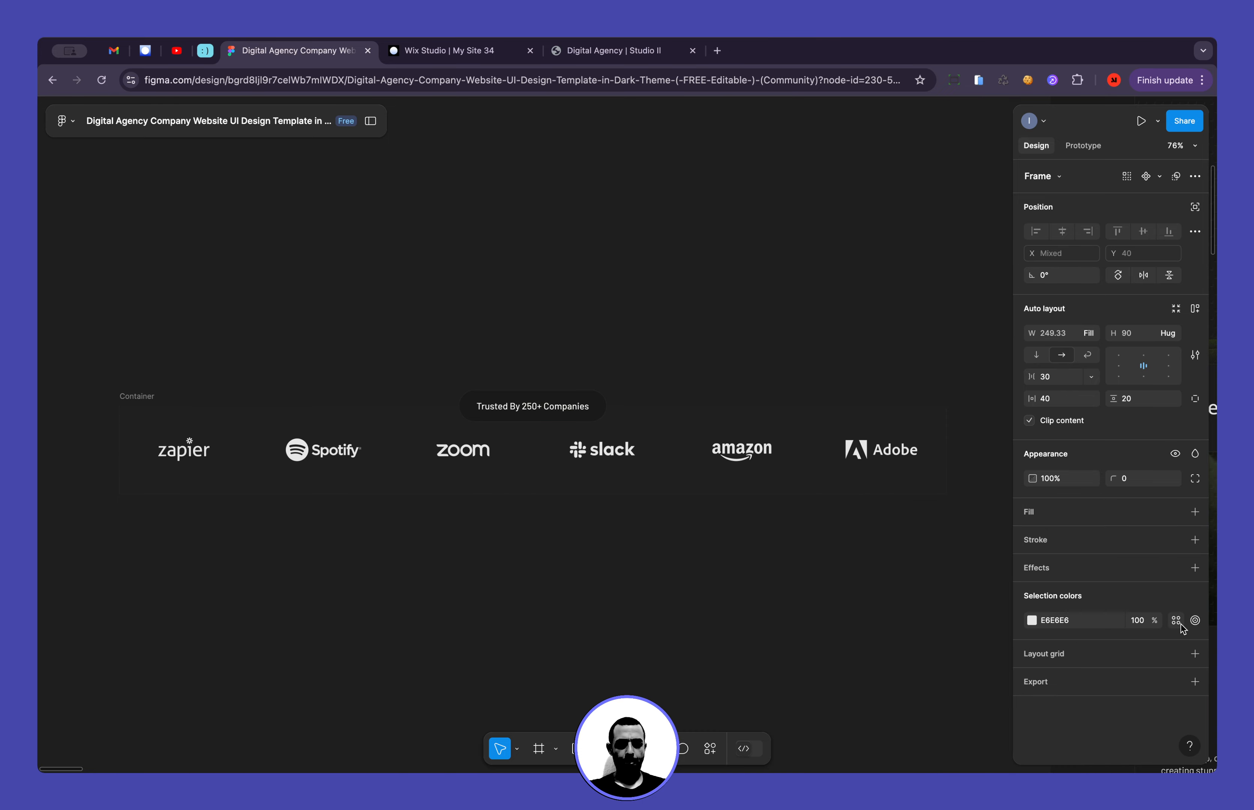
pyautogui.click(1033, 622)
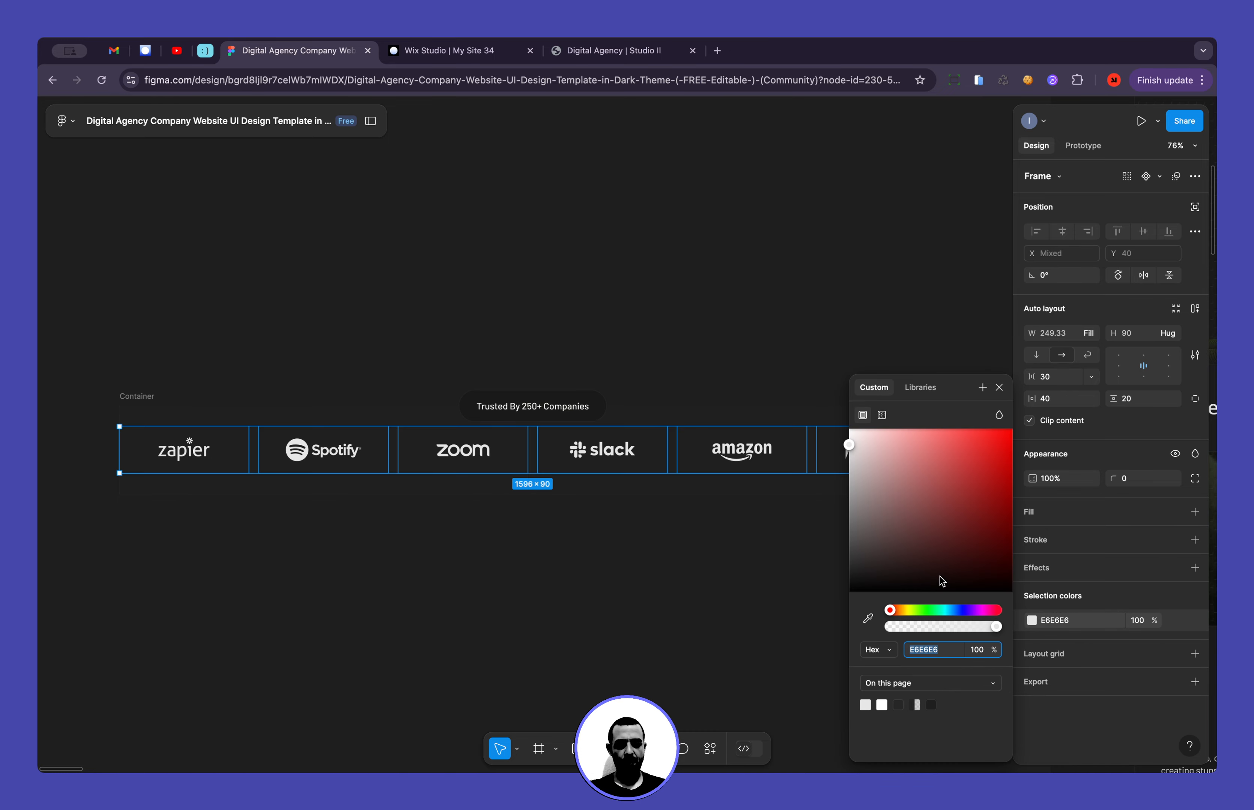
pyautogui.moveTo(932, 568); pyautogui.dragTo(786, 653)
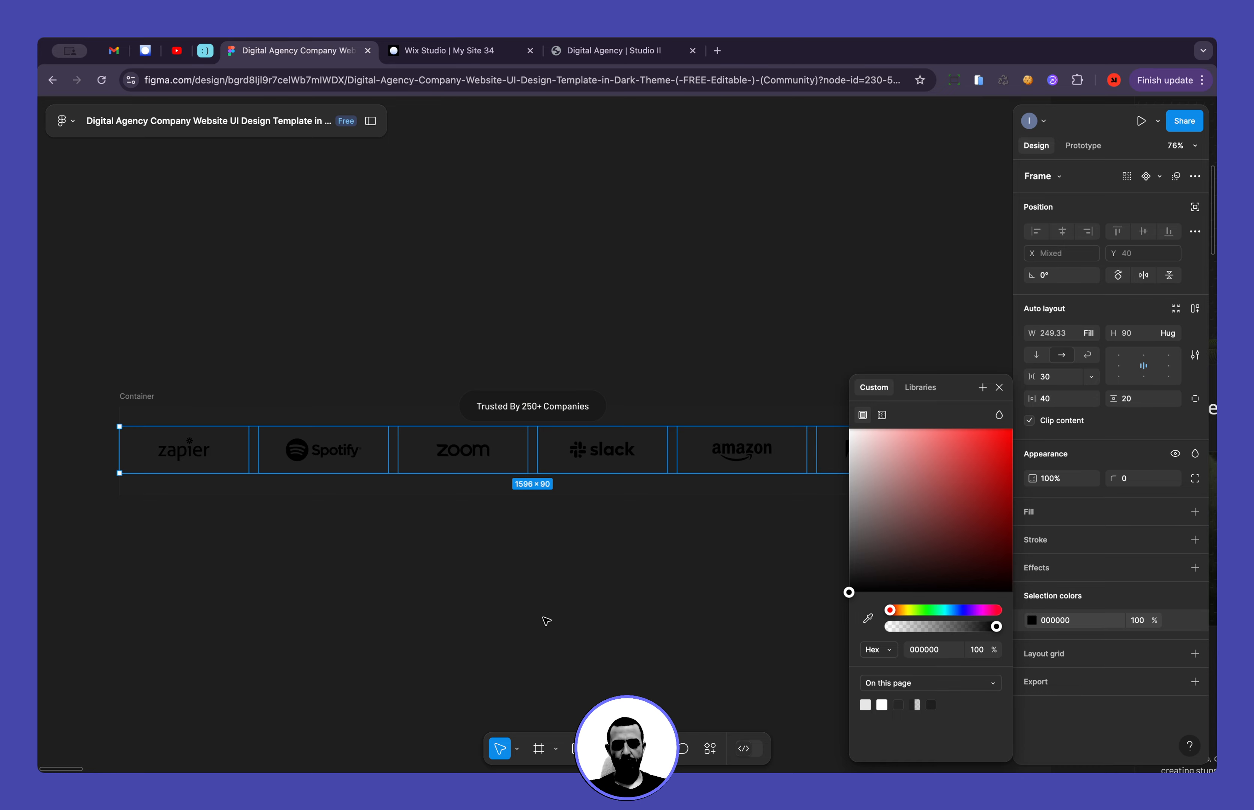
# Add an SVG export setting to the six logo frames and export them
pyautogui.click(1195, 681)
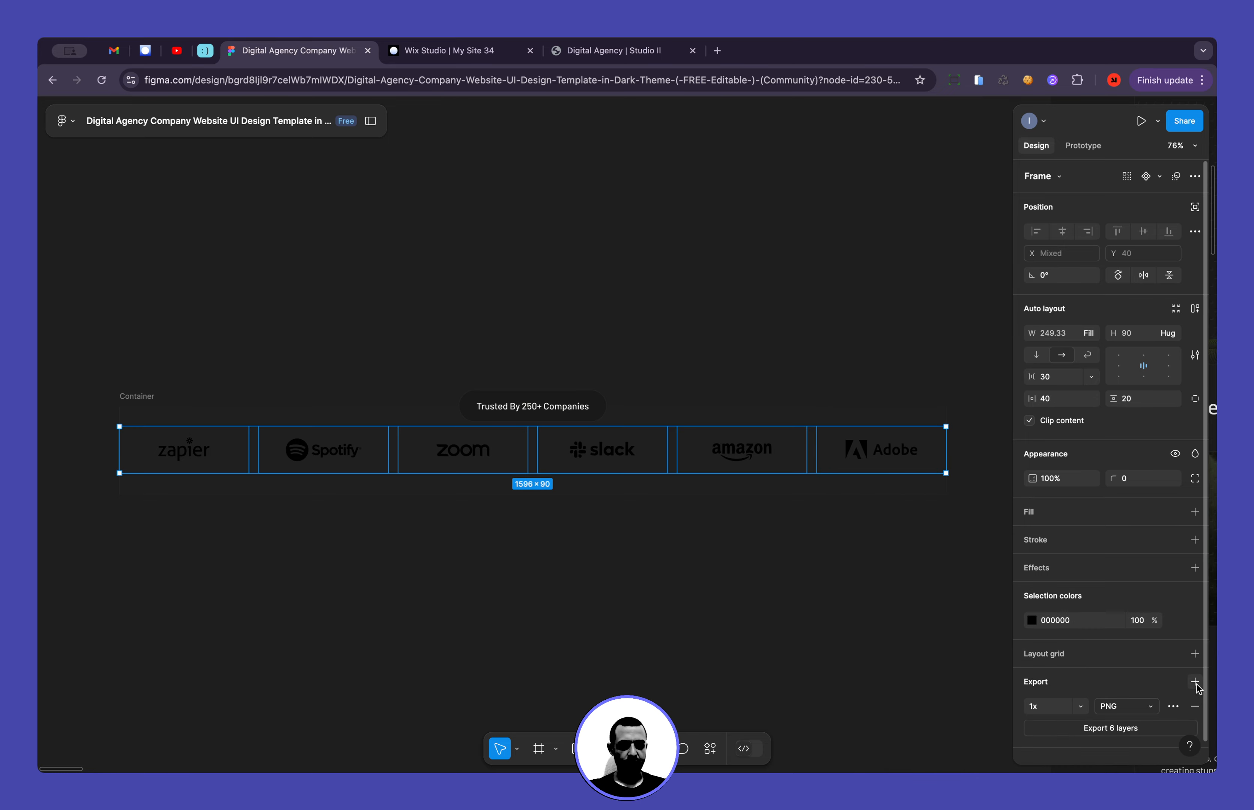
pyautogui.click(1138, 706)
pyautogui.click(1141, 741)
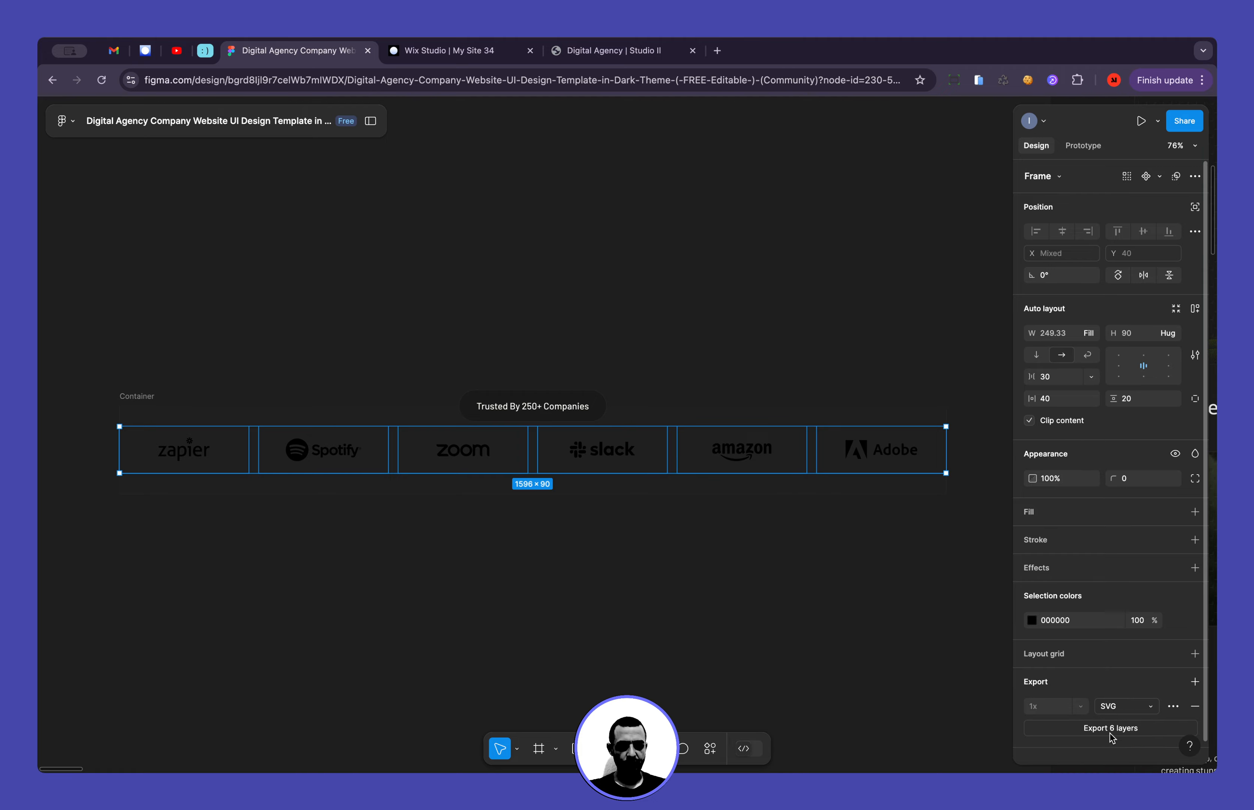
pyautogui.scroll(-1, 1106, 732)
pyautogui.click(1110, 712)
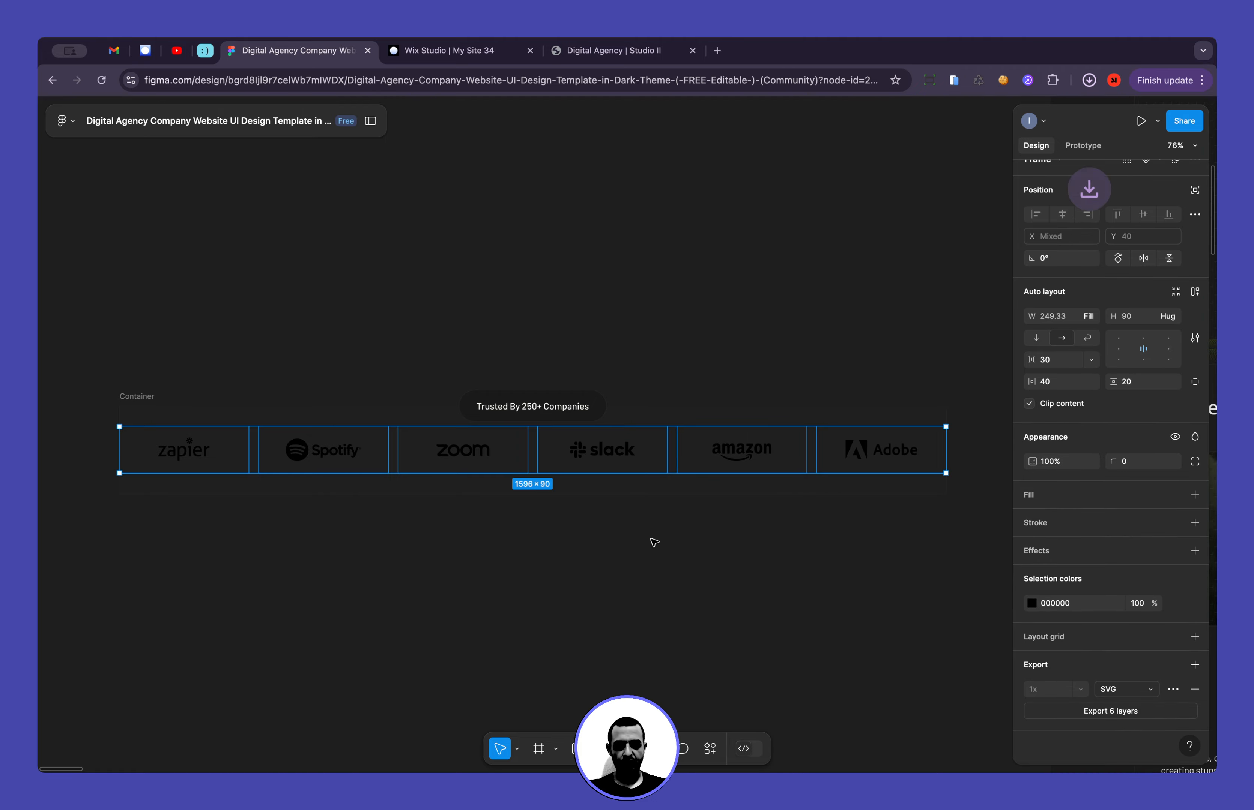
# Return to Wix Studio, dismiss the publish dialog and add a blank section below the hero
pyautogui.click(448, 50)
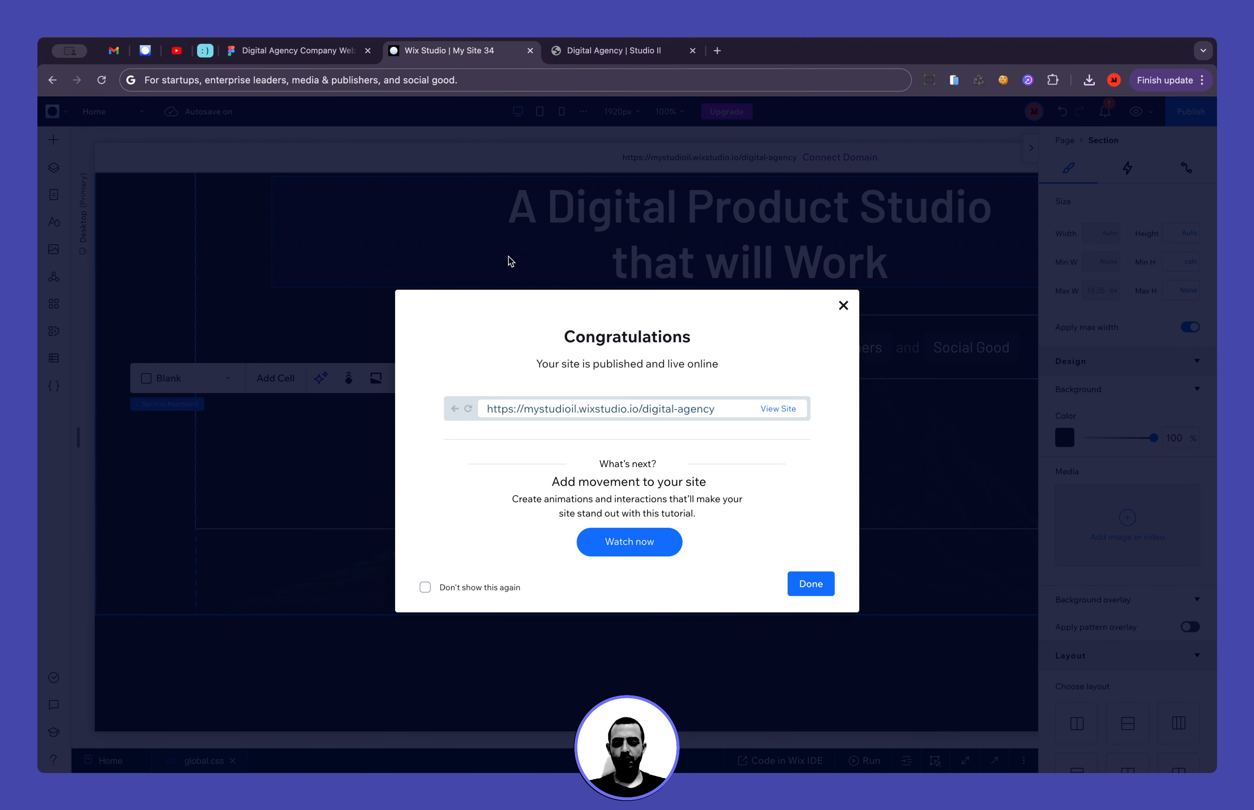
pyautogui.click(508, 256)
pyautogui.click(160, 567)
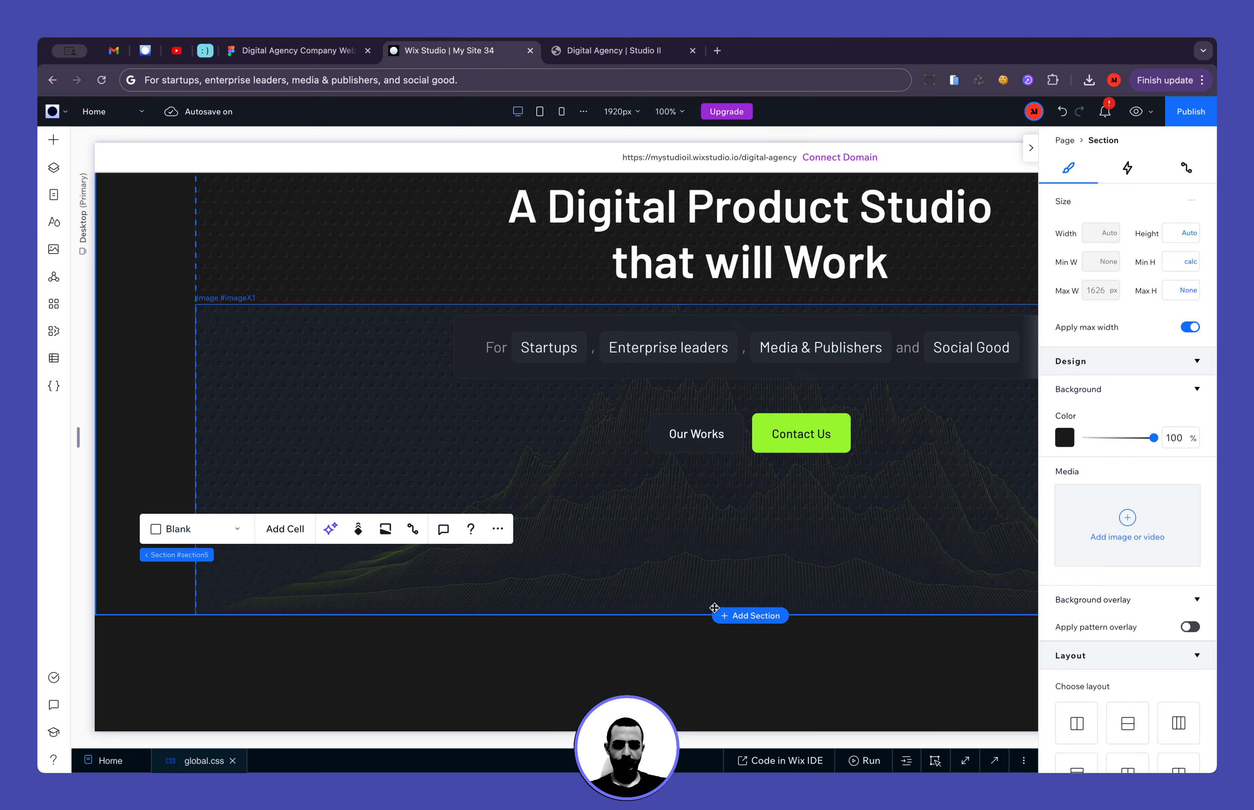
pyautogui.click(738, 616)
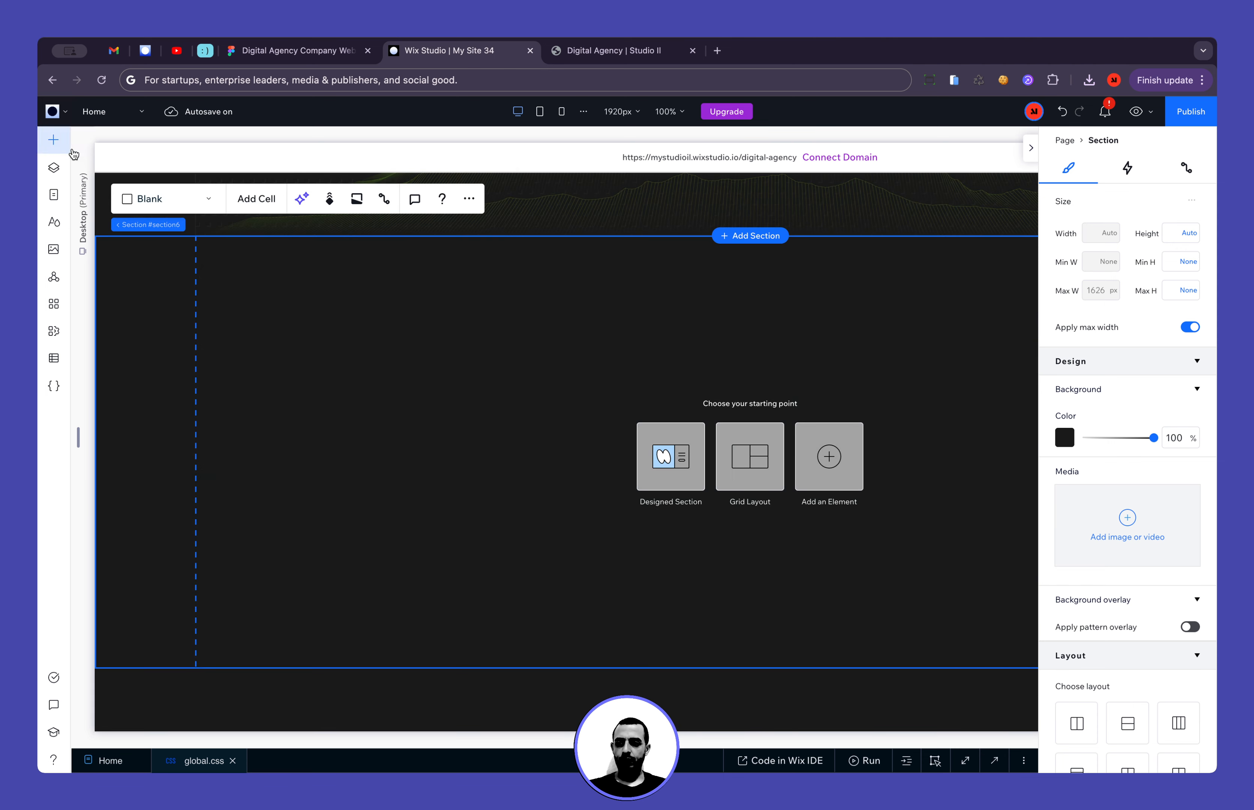
# Add a Repeater to the new section, center it horizontally and vertically, and set its width to 100%
pyautogui.click(53, 140)
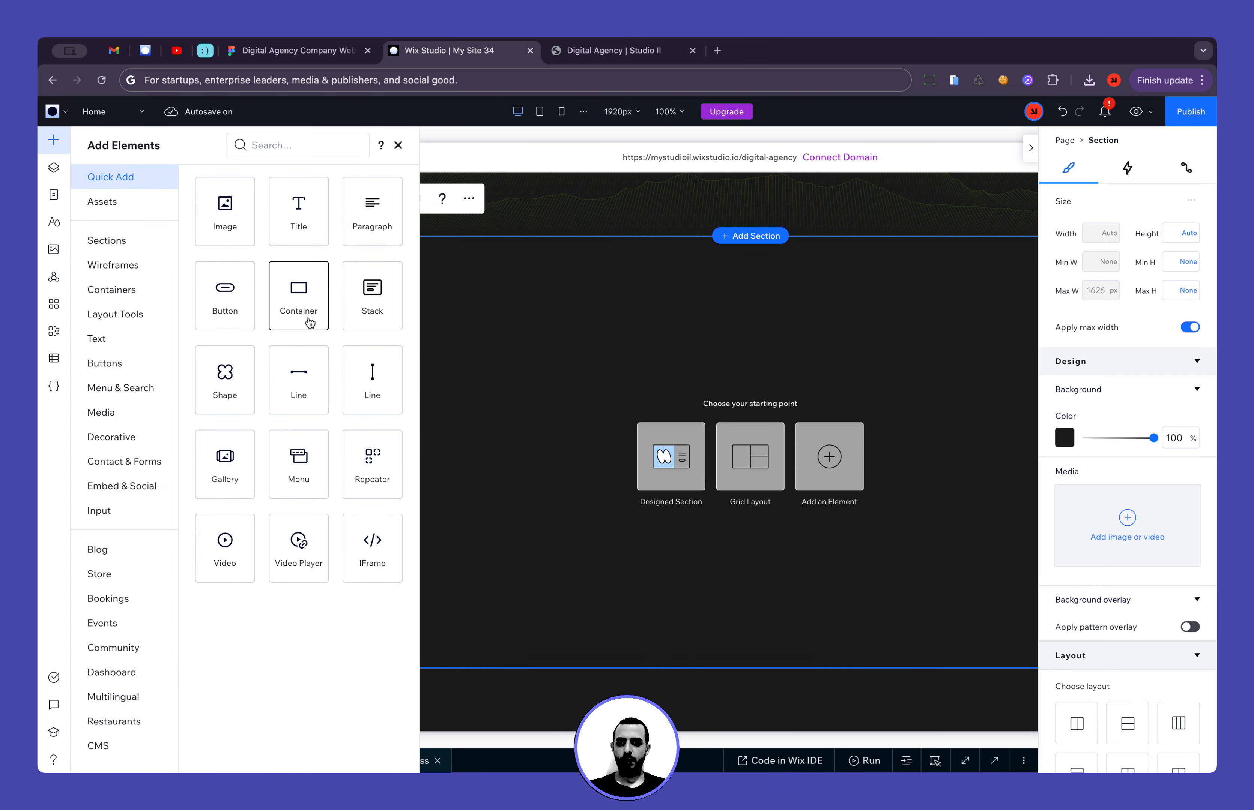
pyautogui.moveTo(369, 459); pyautogui.dragTo(747, 404)
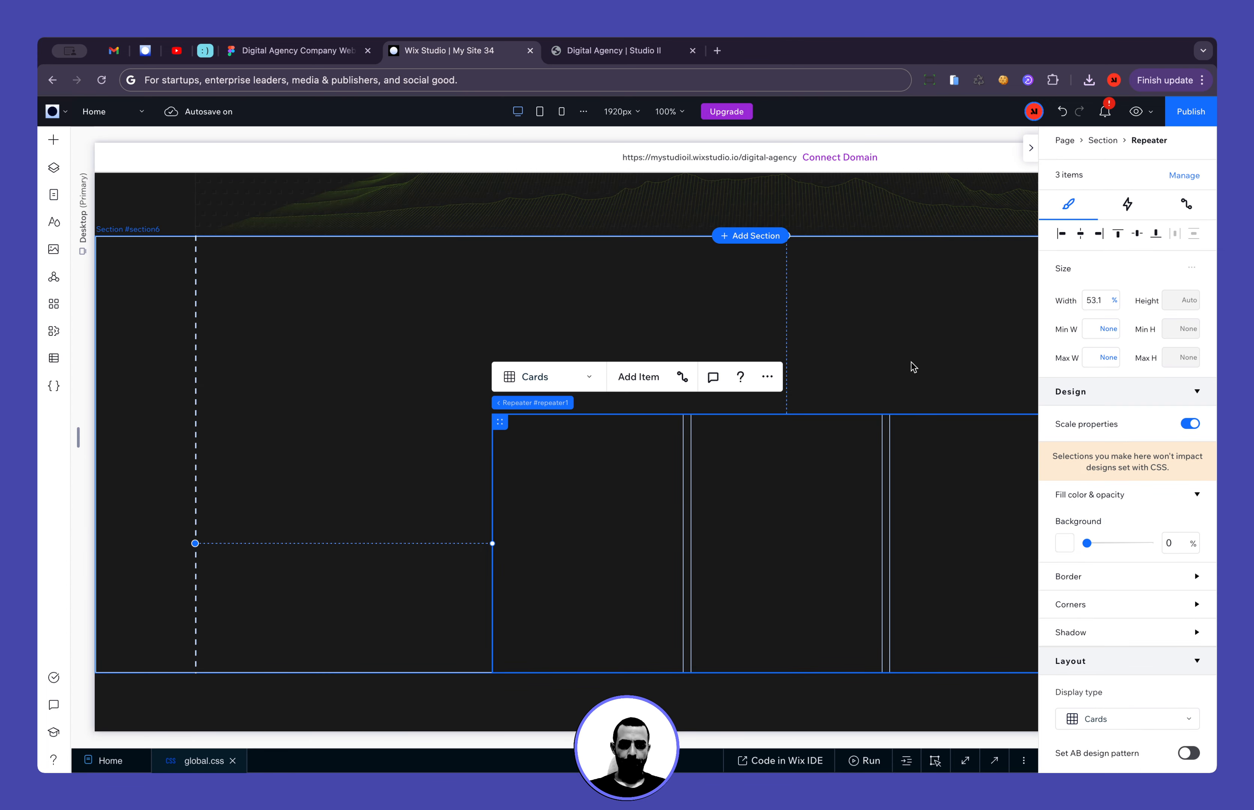
pyautogui.click(1137, 234)
pyautogui.click(1080, 235)
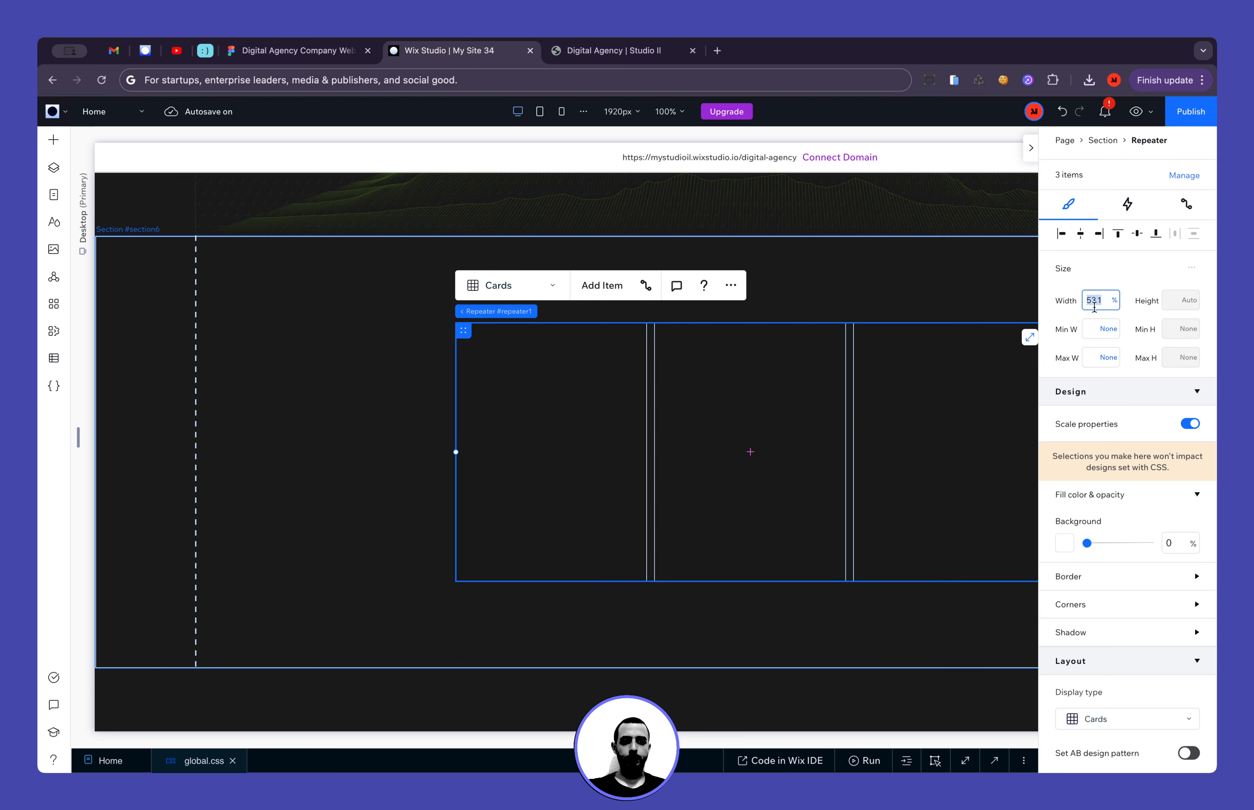
pyautogui.write('100')
pyautogui.press('Return')
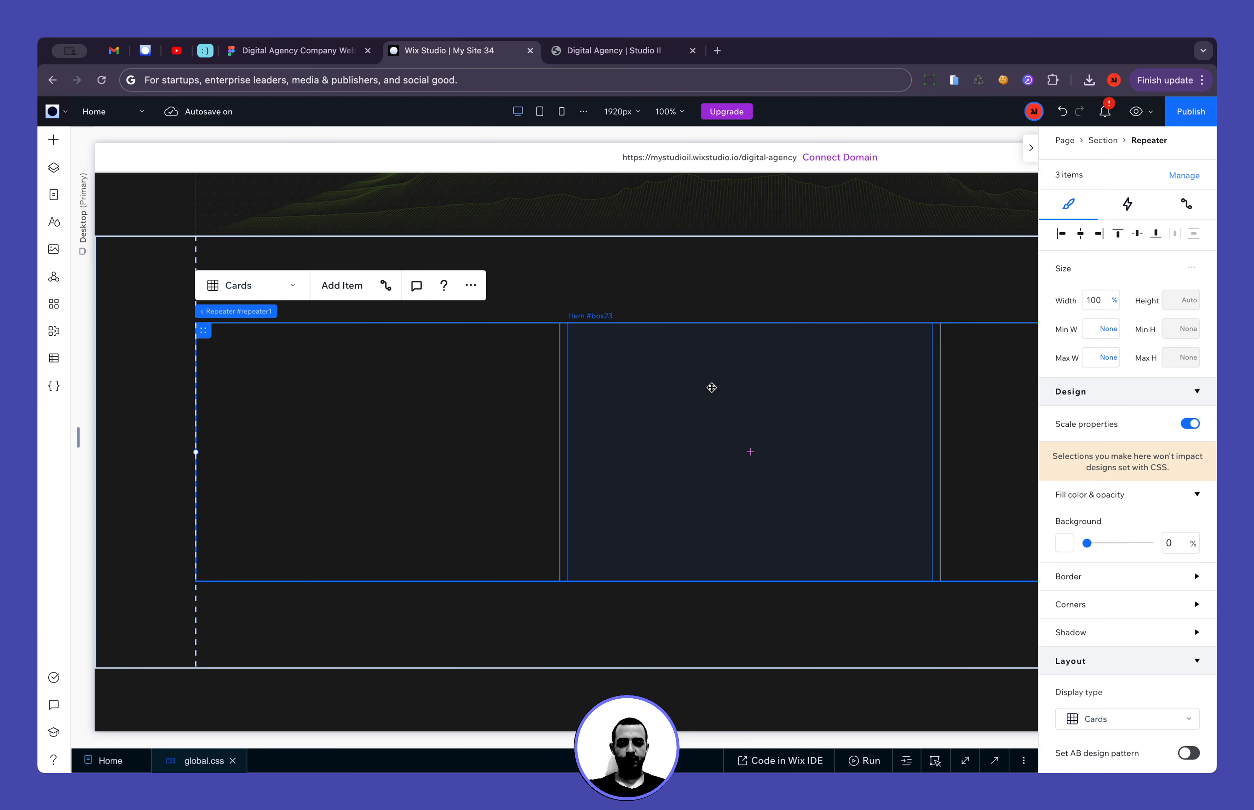
# Check the logo row in Figma and set the Wix Studio repeater's number of items per row to 6
pyautogui.click(298, 61)
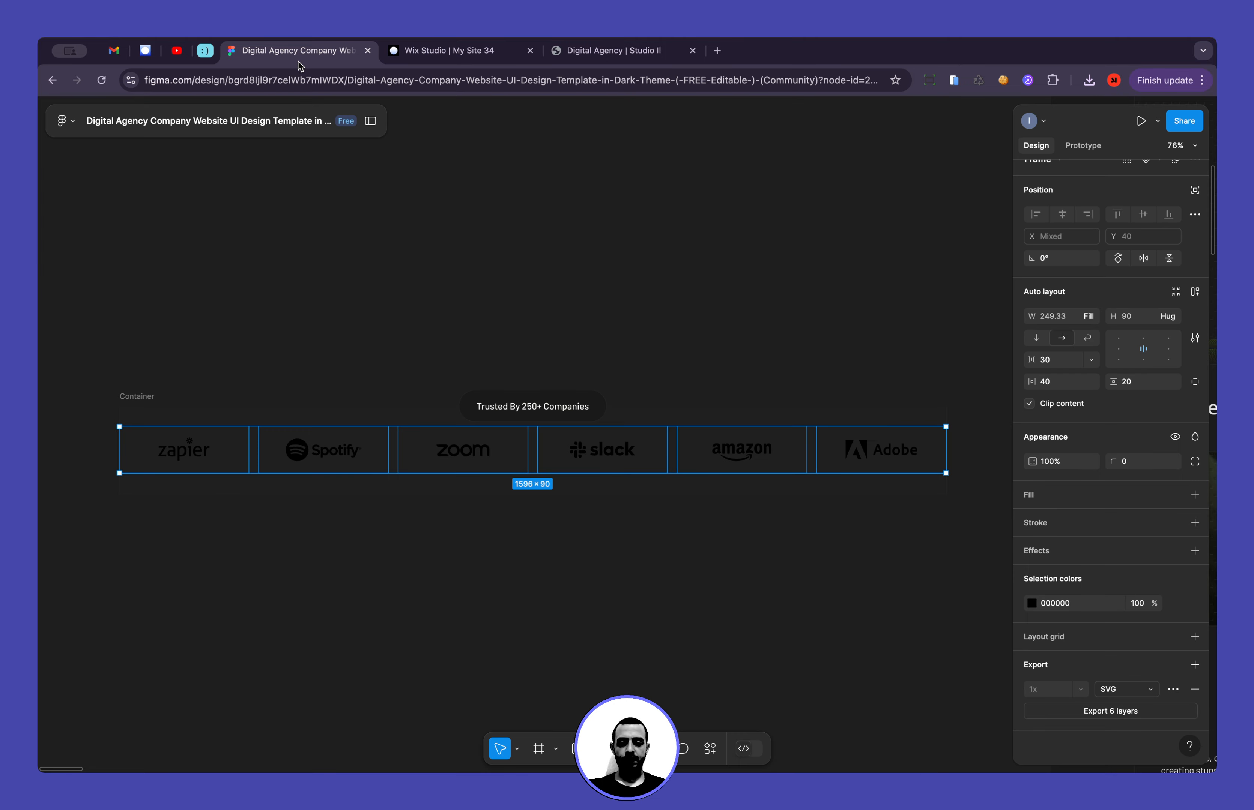
pyautogui.click(392, 51)
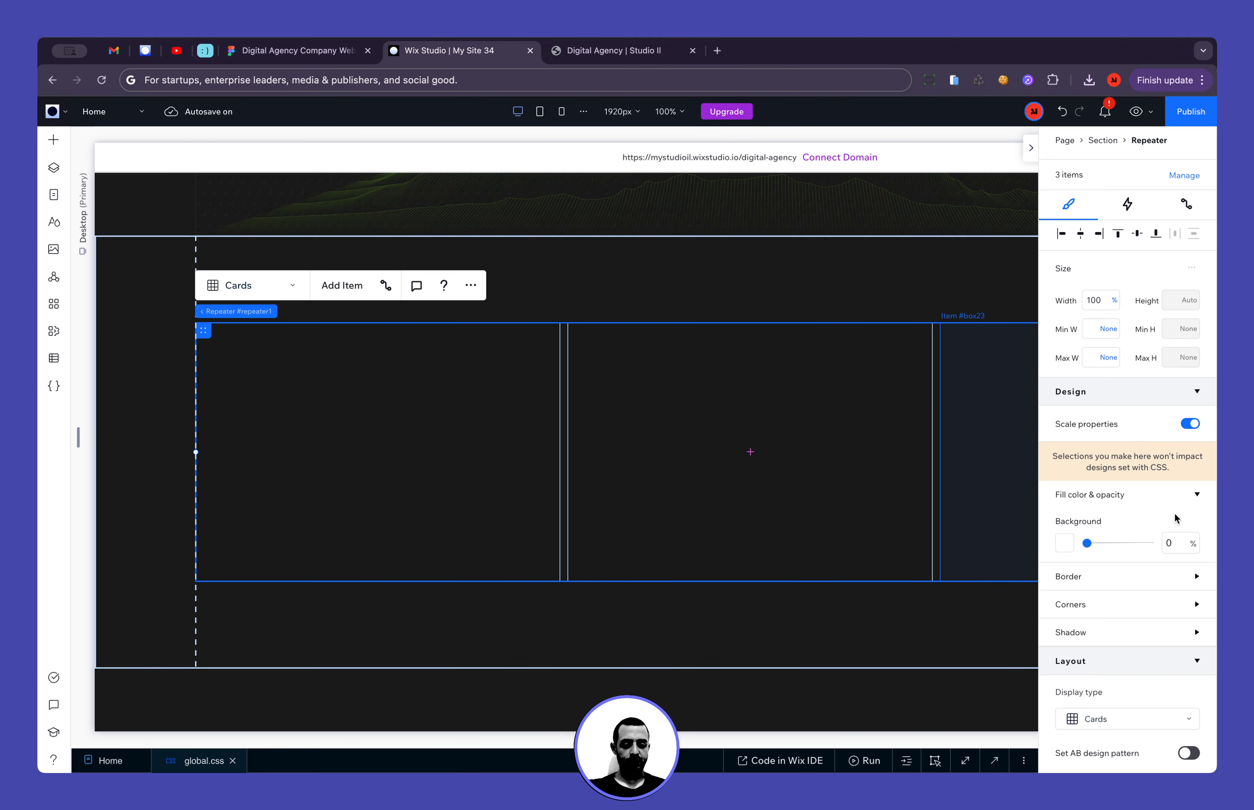
pyautogui.scroll(-5, 1175, 513)
pyautogui.click(1178, 617)
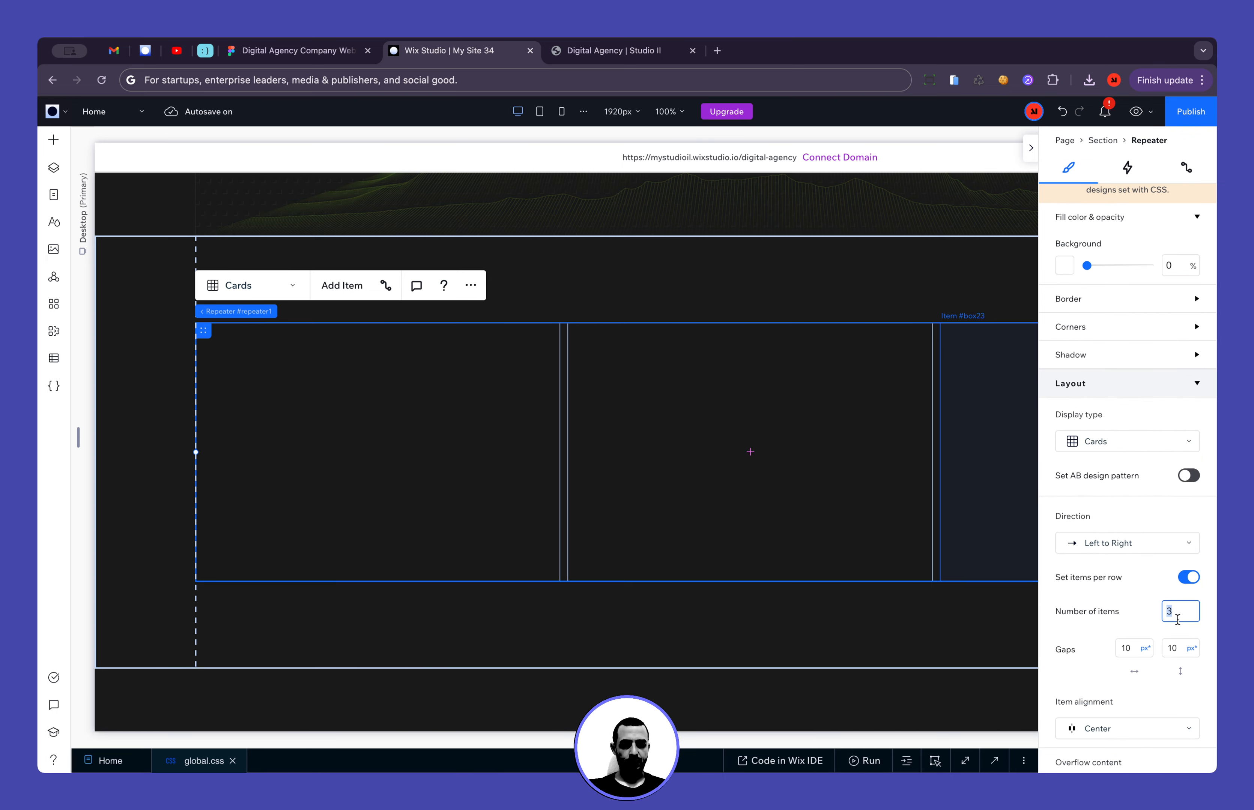
pyautogui.press('Return')
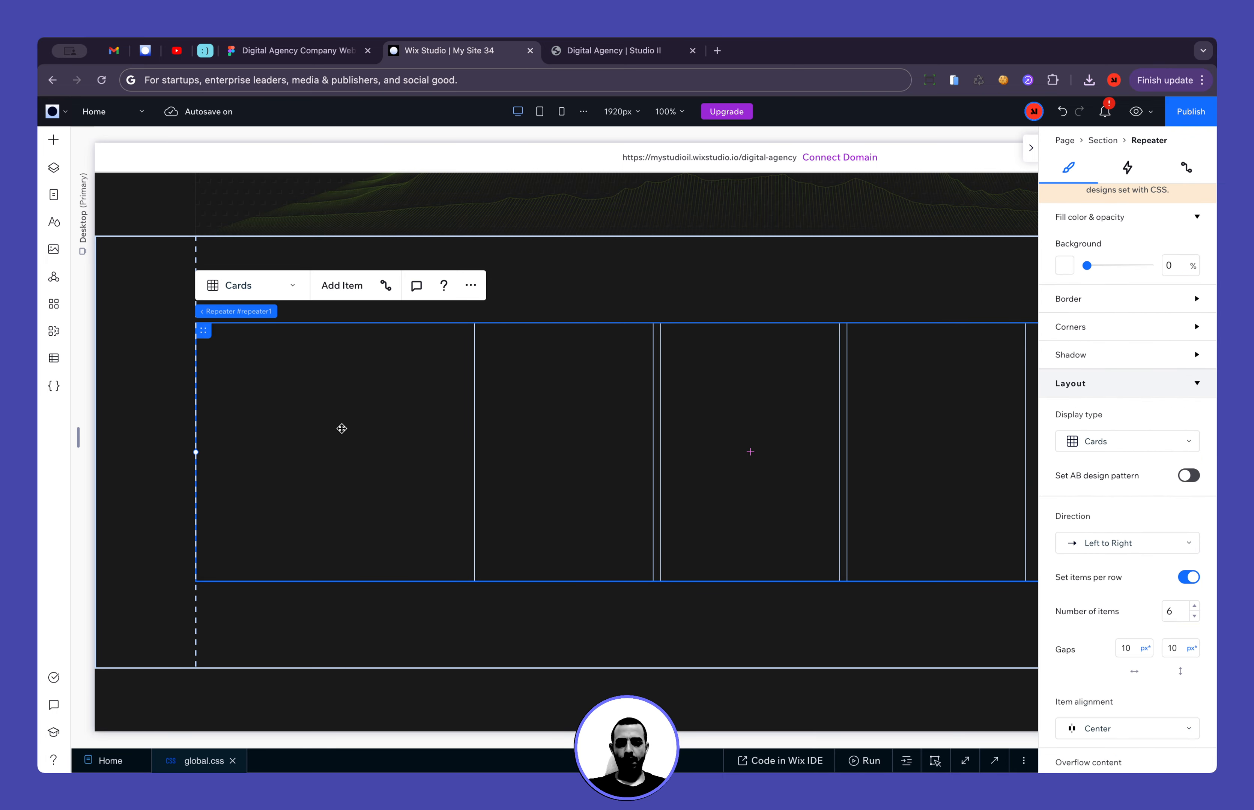
pyautogui.click(162, 400)
pyautogui.click(316, 412)
pyautogui.scroll(-3, 1124, 611)
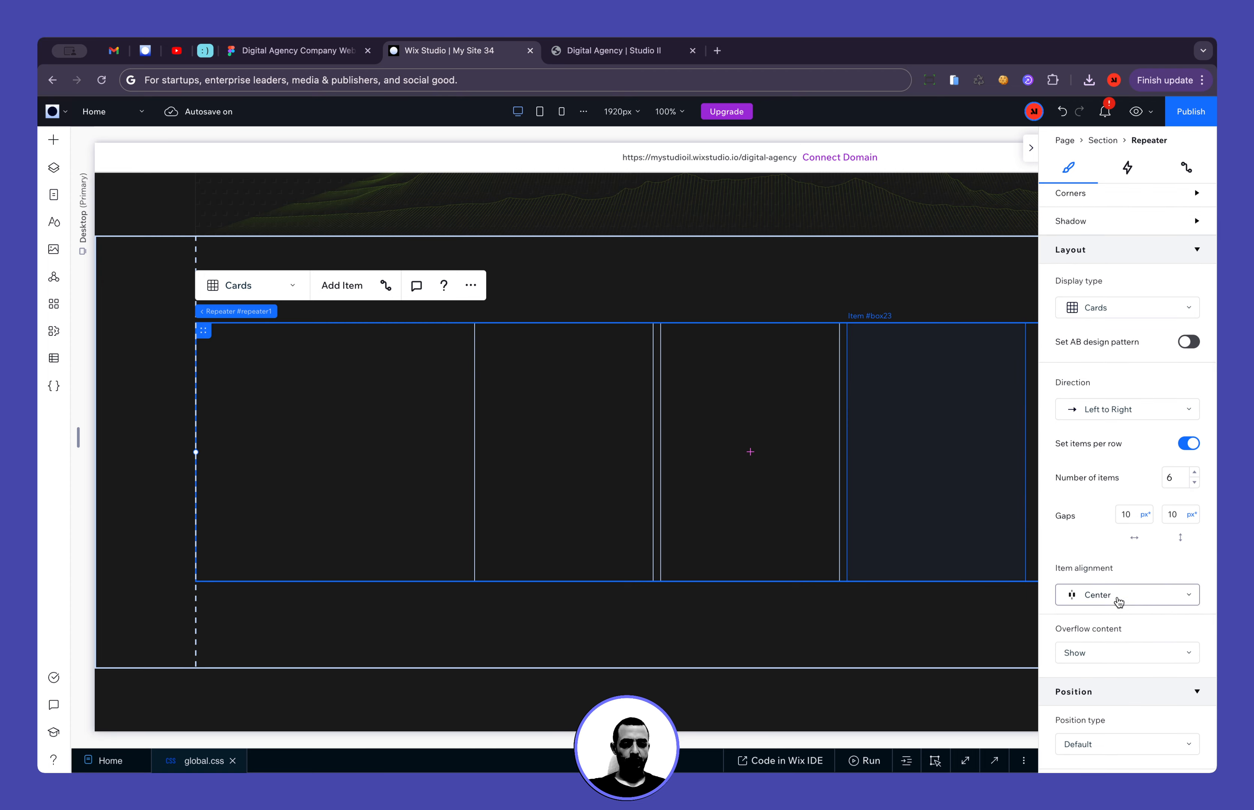
# Align the repeater's items to Start and select its first item
pyautogui.click(1120, 595)
pyautogui.click(1110, 573)
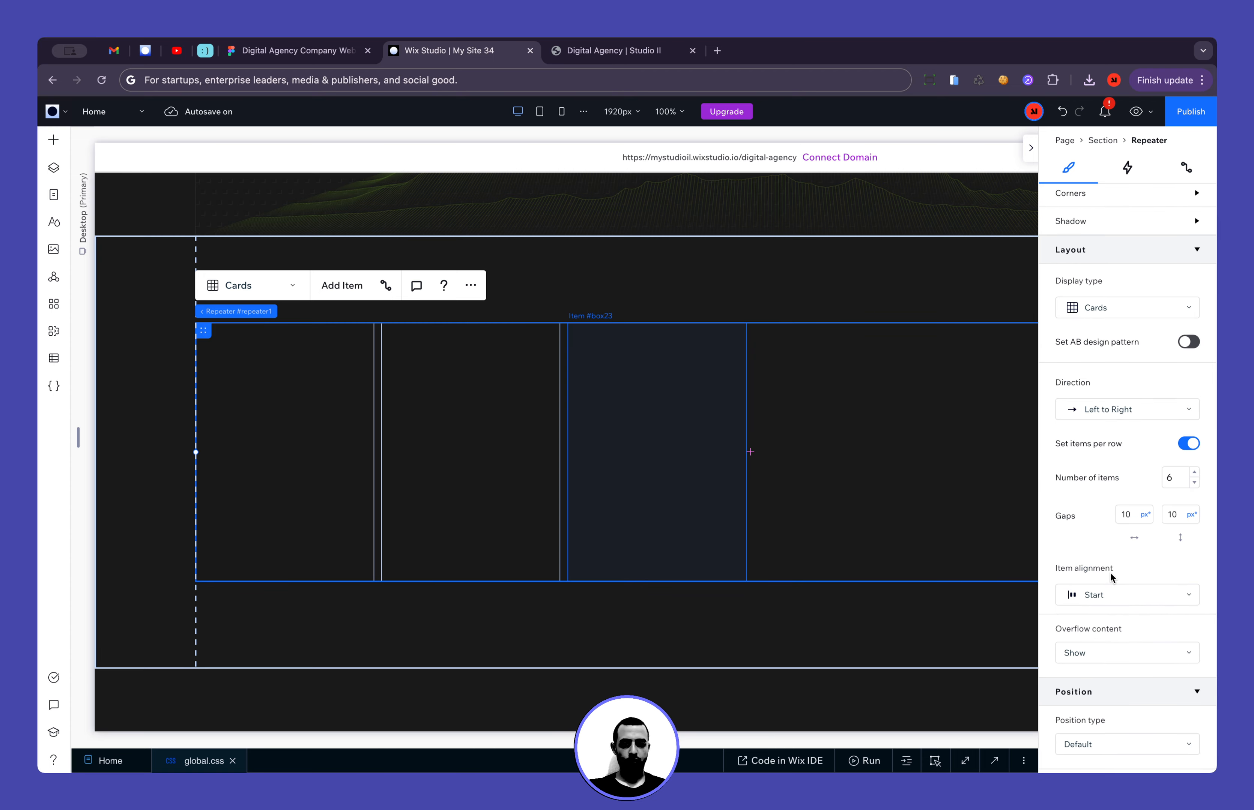
pyautogui.click(245, 402)
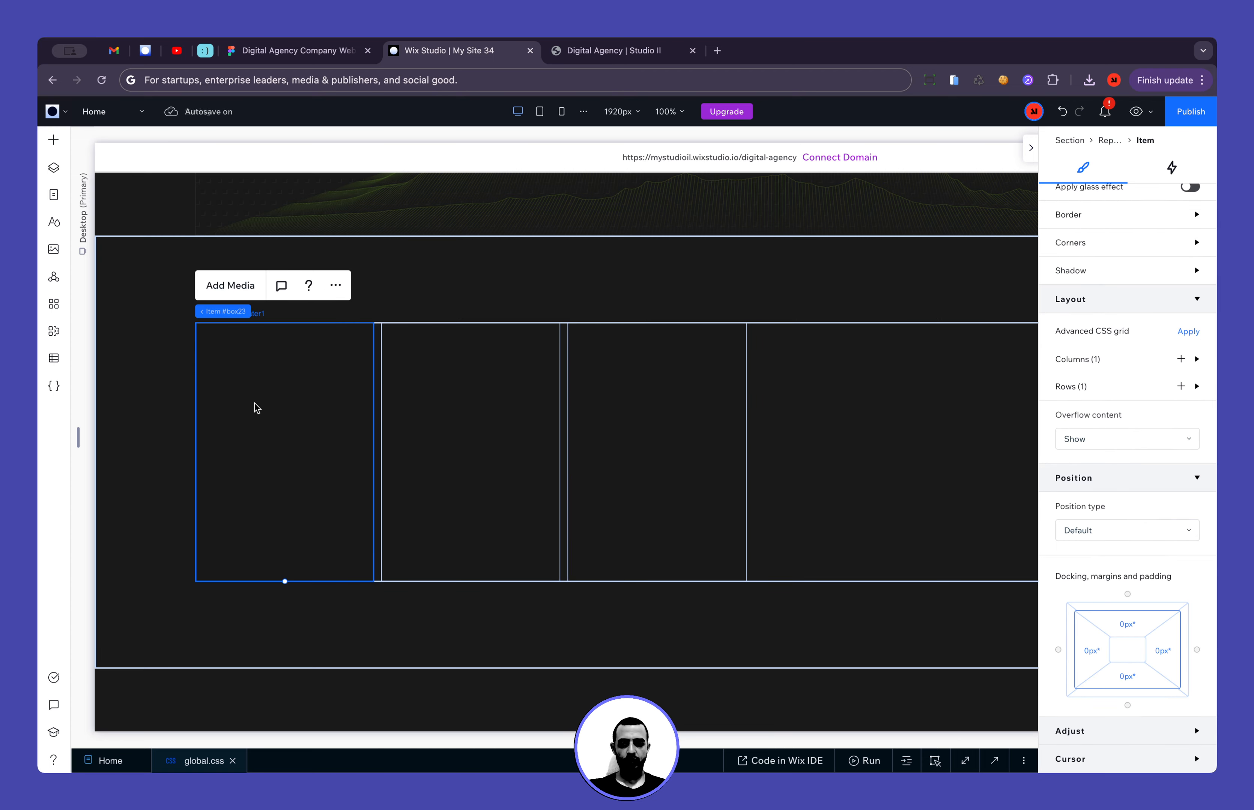
# Open the media manager's Site Files and create a new folder named Brand Logos
pyautogui.click(53, 141)
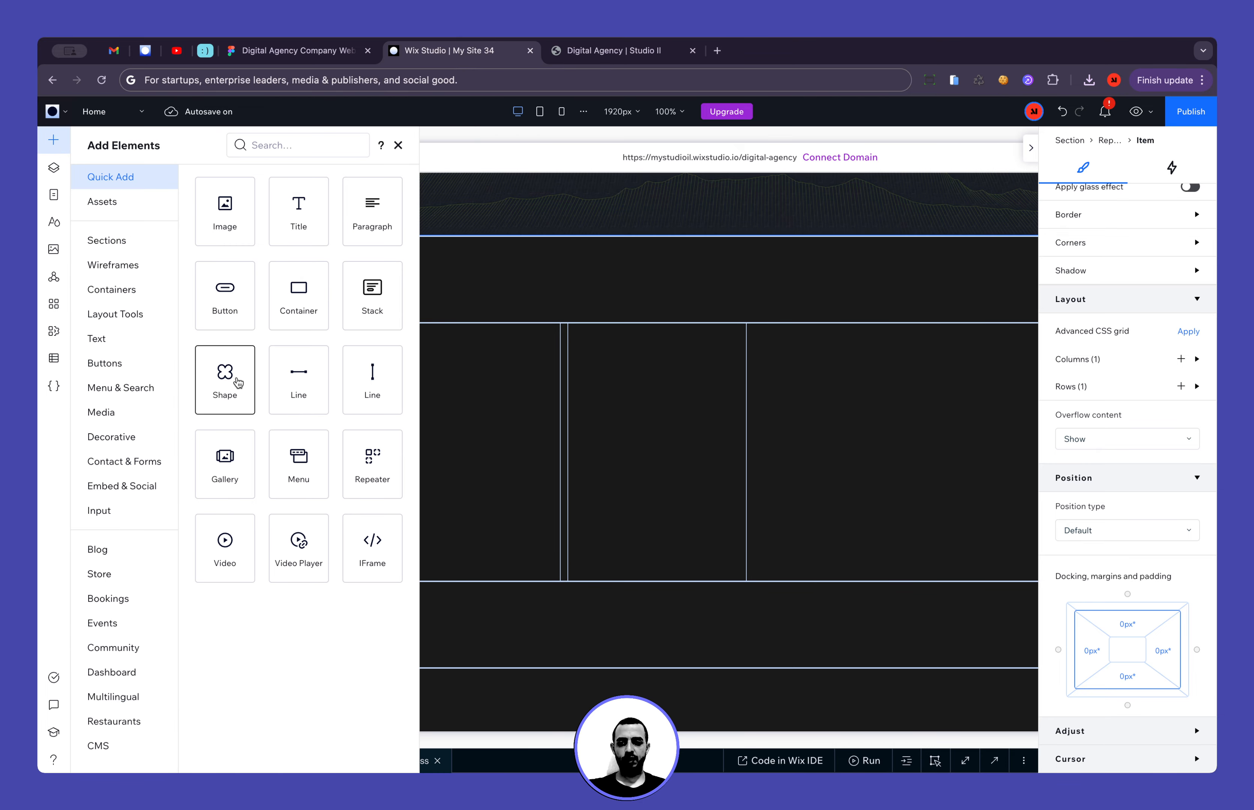
pyautogui.click(55, 251)
pyautogui.click(151, 351)
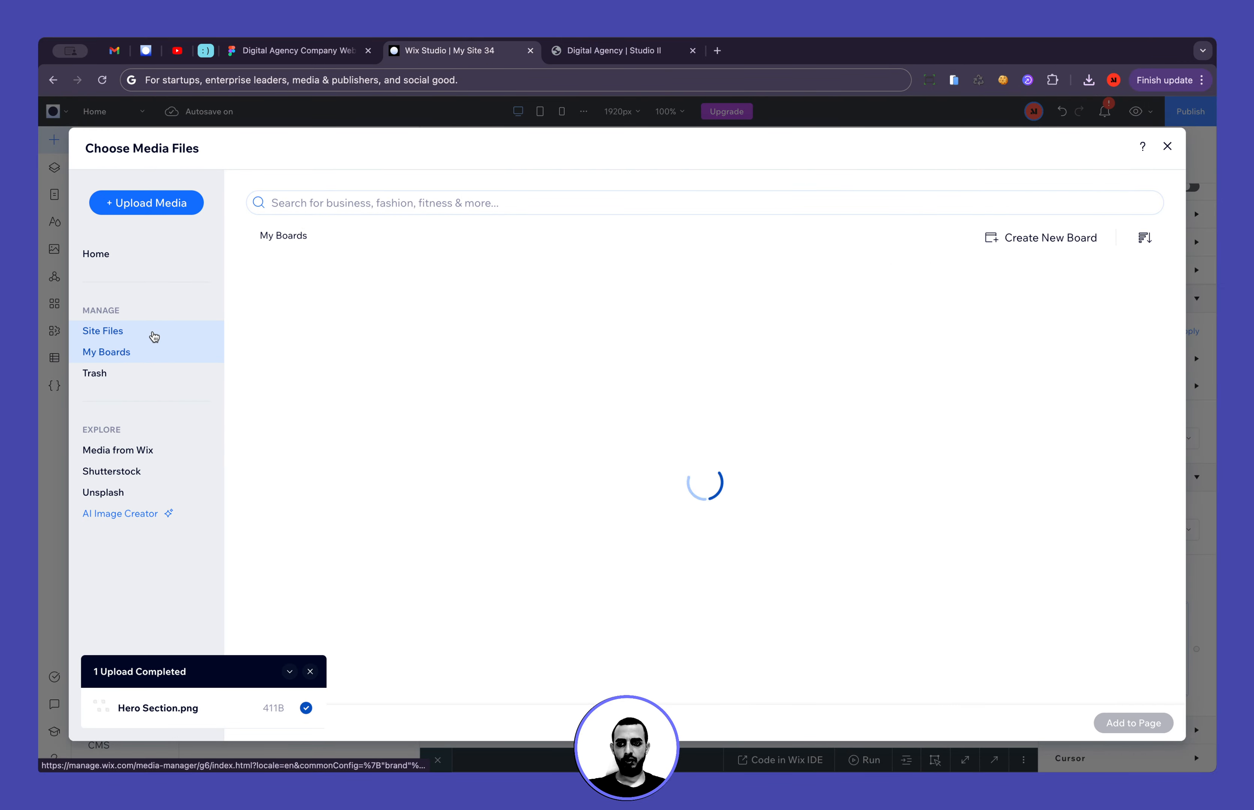
pyautogui.click(153, 332)
pyautogui.rightClick(699, 421)
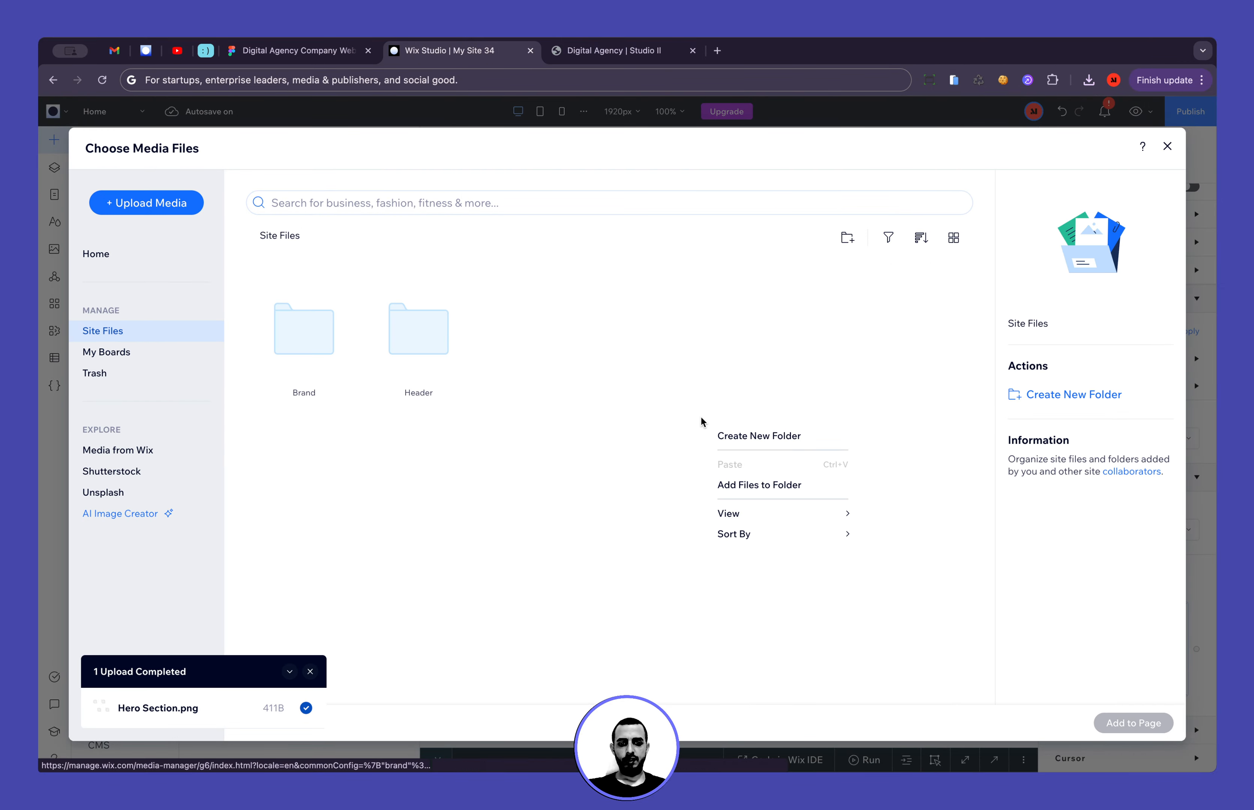
pyautogui.click(742, 441)
pyautogui.write('Brand')
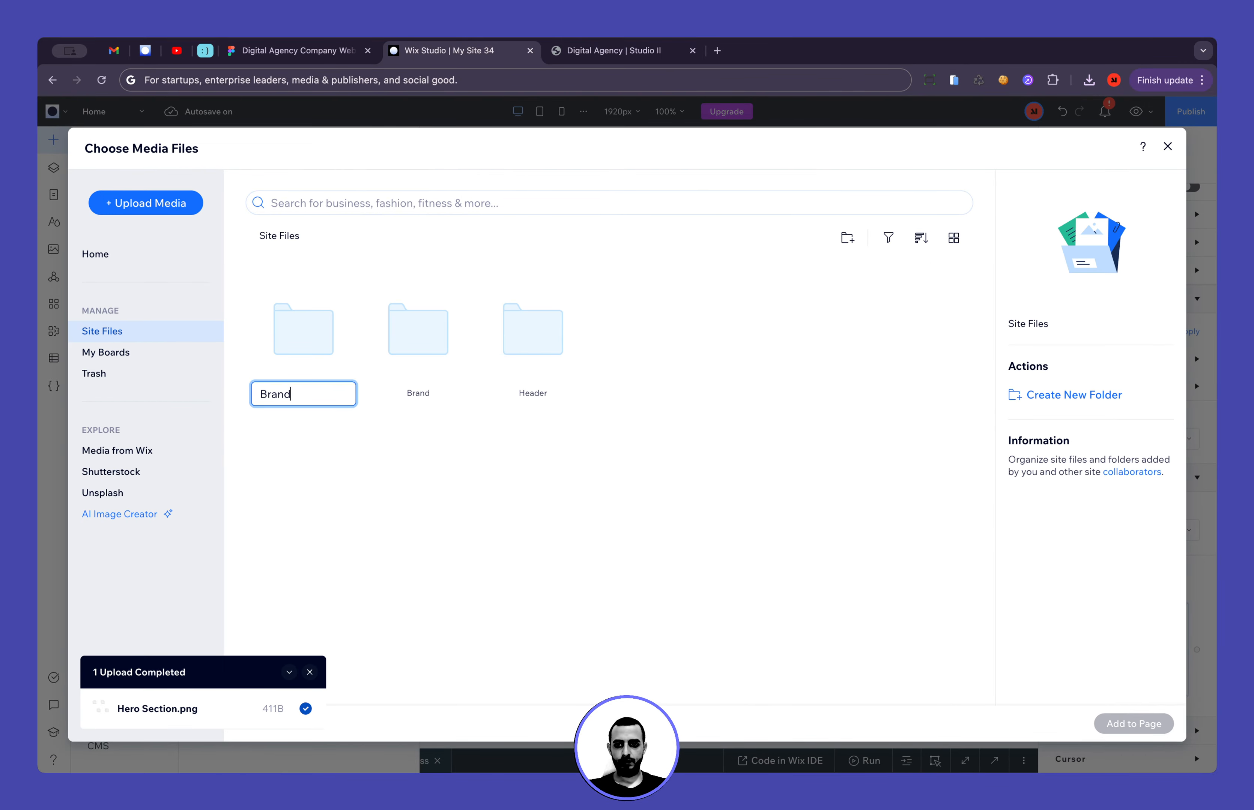
pyautogui.write(' Logos')
pyautogui.press('Return')
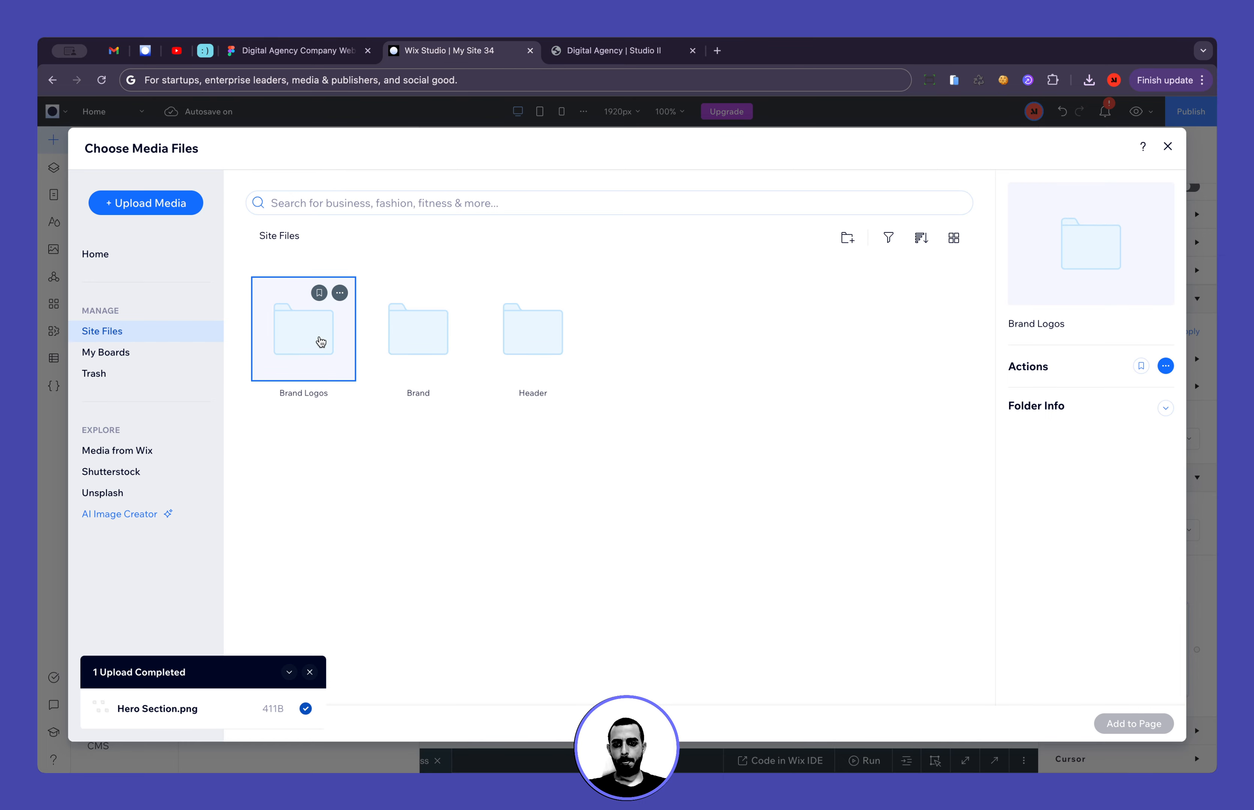
# Rename the Brand Logos folder as Logos
pyautogui.click(339, 292)
pyautogui.click(371, 349)
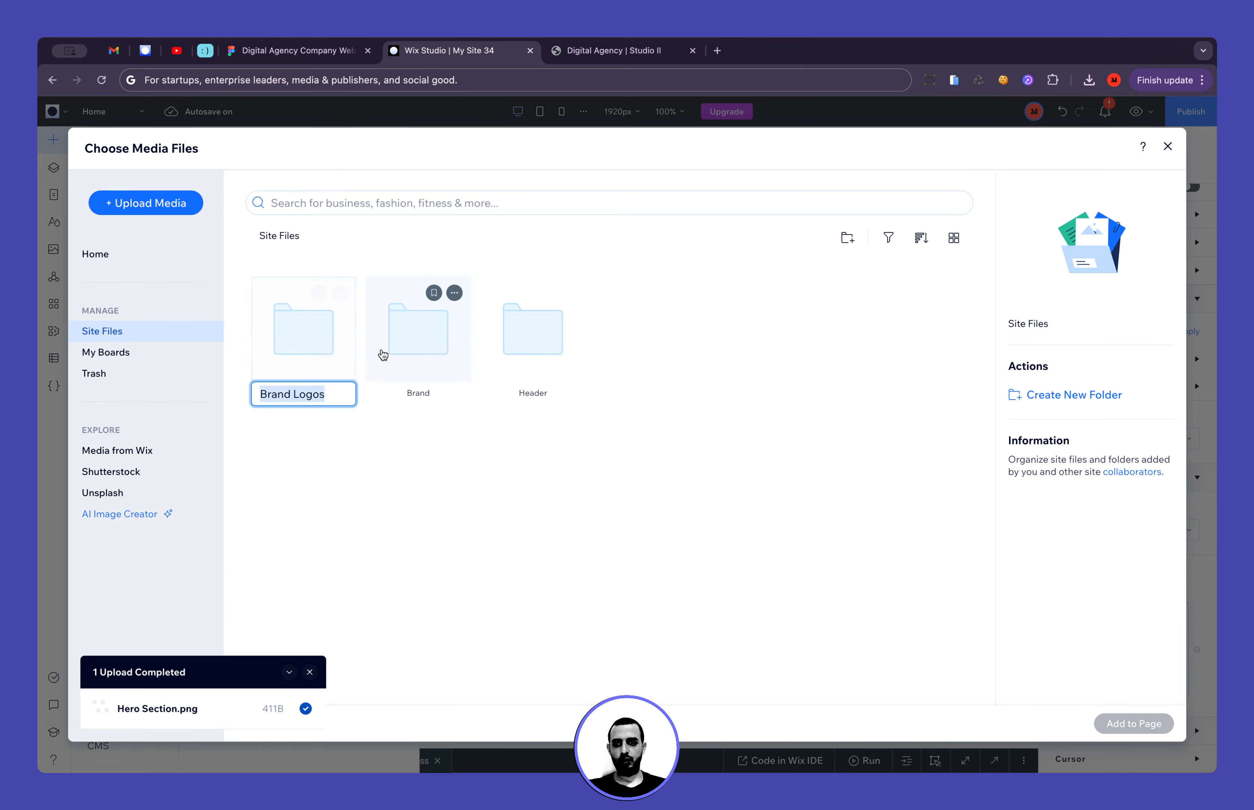
pyautogui.press('Left')
pyautogui.hotkey('alt', 'shift', 'Right')
pyautogui.hotkey('shift', 'Right')
pyautogui.press('BackSpace')
pyautogui.press('Return')
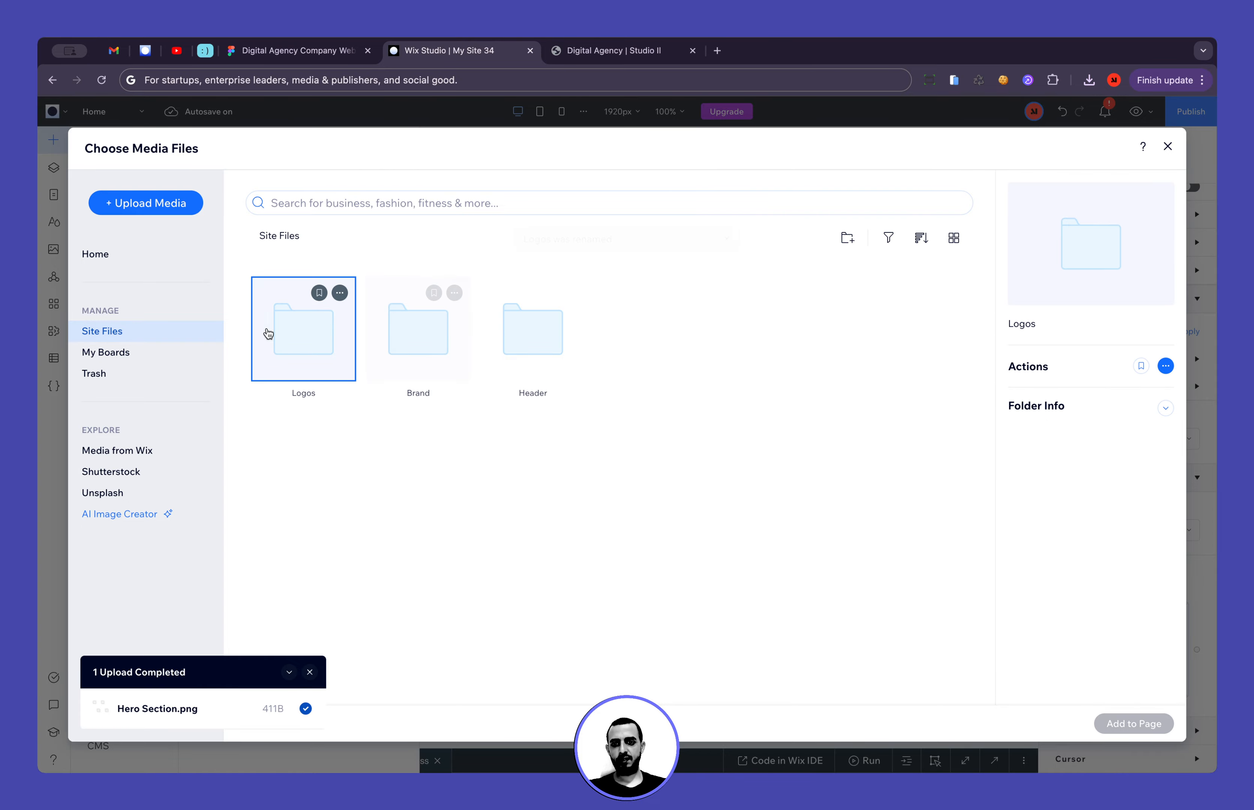
# Upload the six exported files, Card.svg and Card-1.svg to Card-5.svg, from the Downloads subfolder into the Logos folder
pyautogui.doubleClick(282, 339)
pyautogui.click(177, 203)
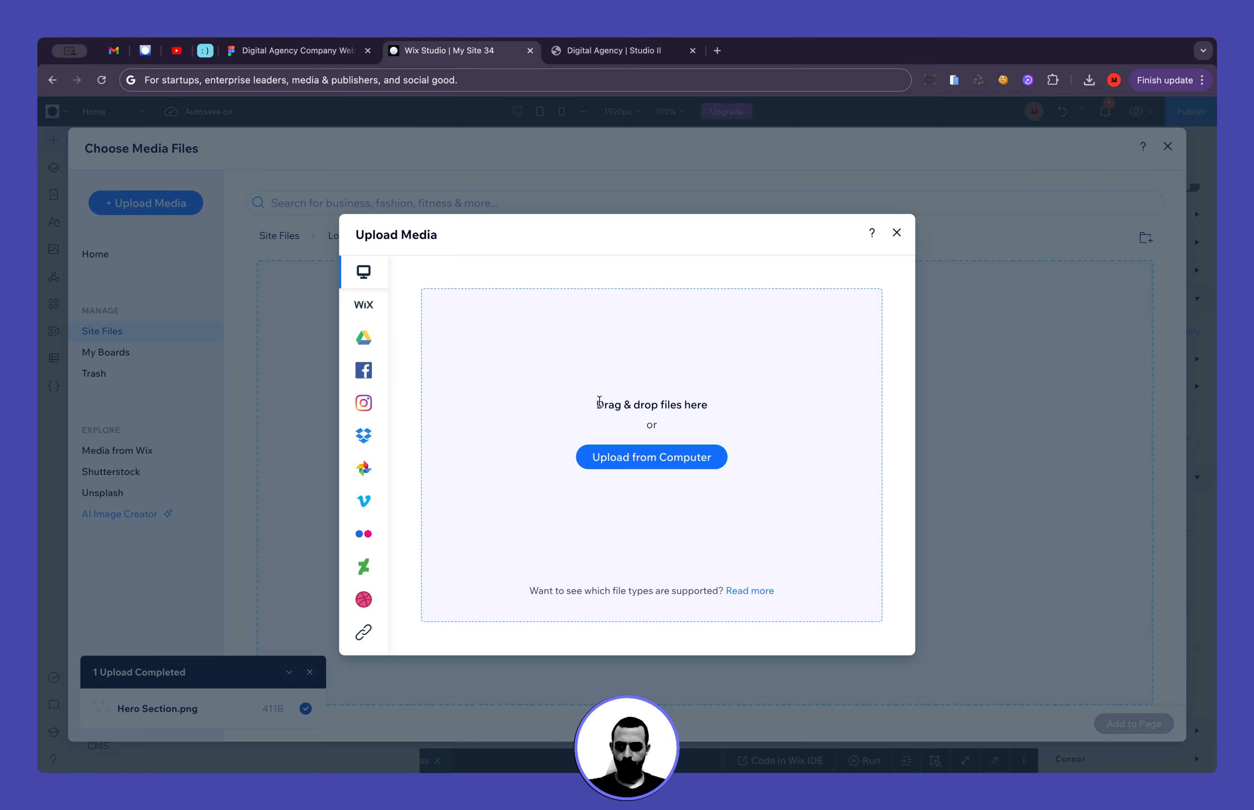
pyautogui.click(639, 459)
pyautogui.click(276, 164)
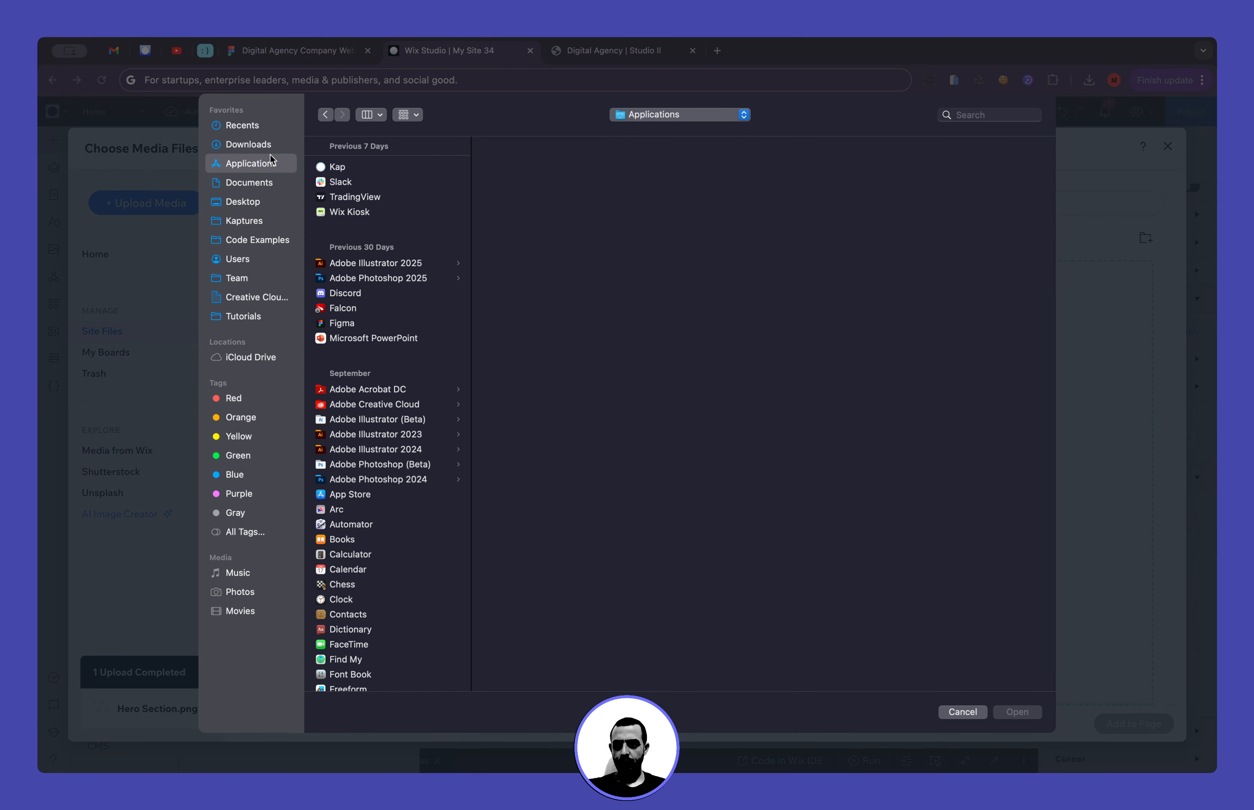
pyautogui.click(272, 147)
pyautogui.click(357, 167)
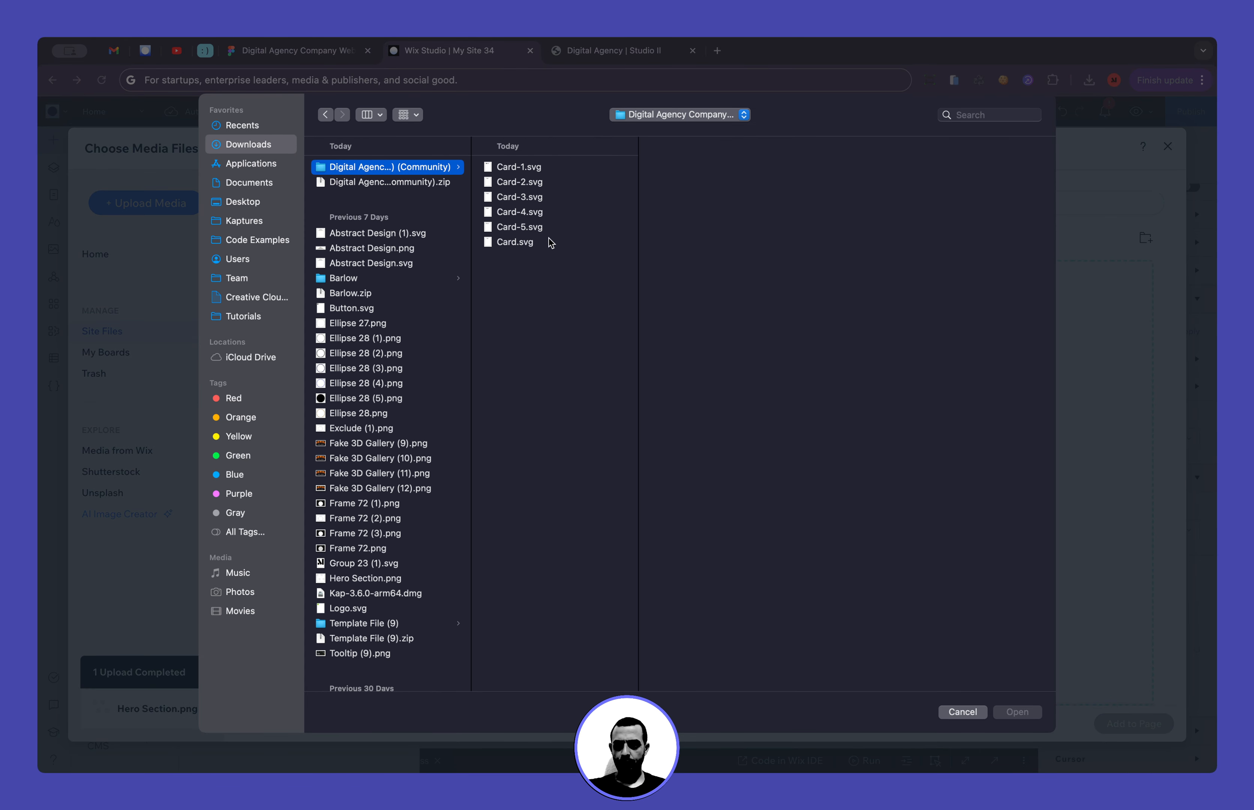
pyautogui.moveTo(548, 244); pyautogui.dragTo(543, 175)
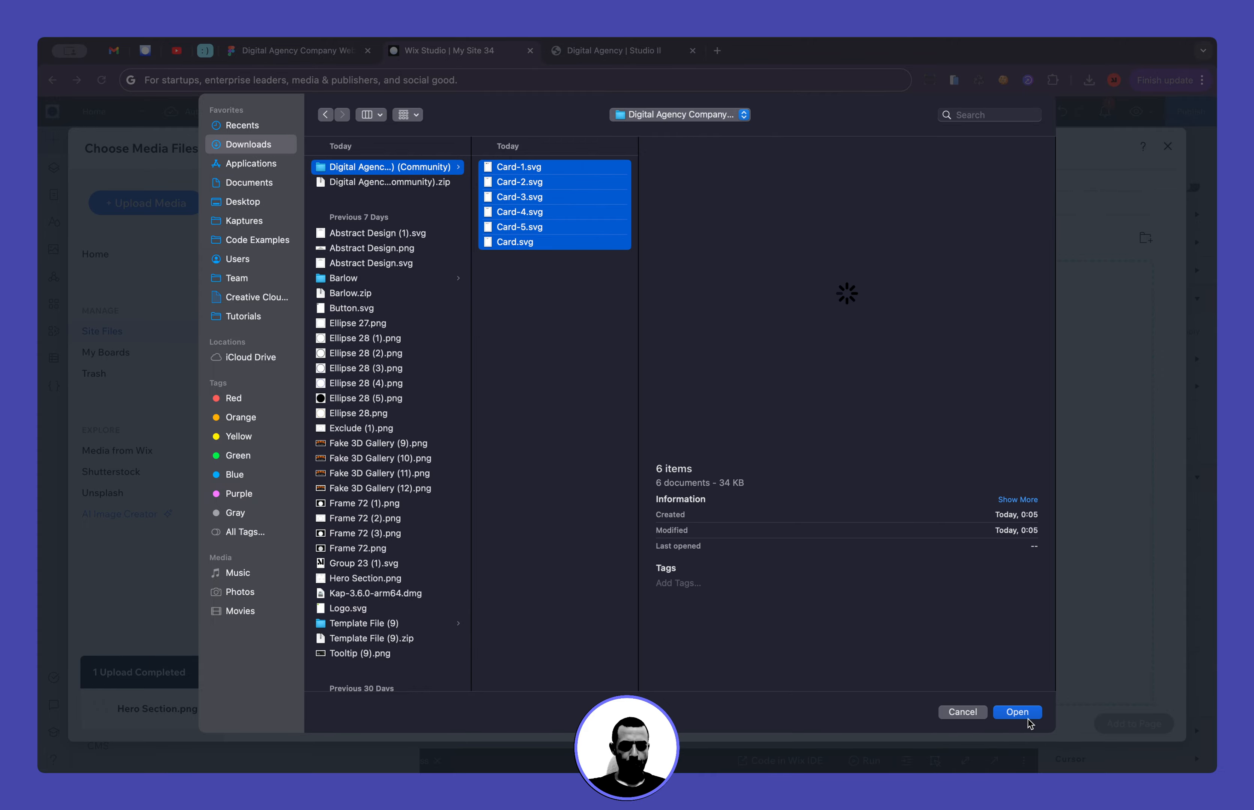
pyautogui.click(1028, 719)
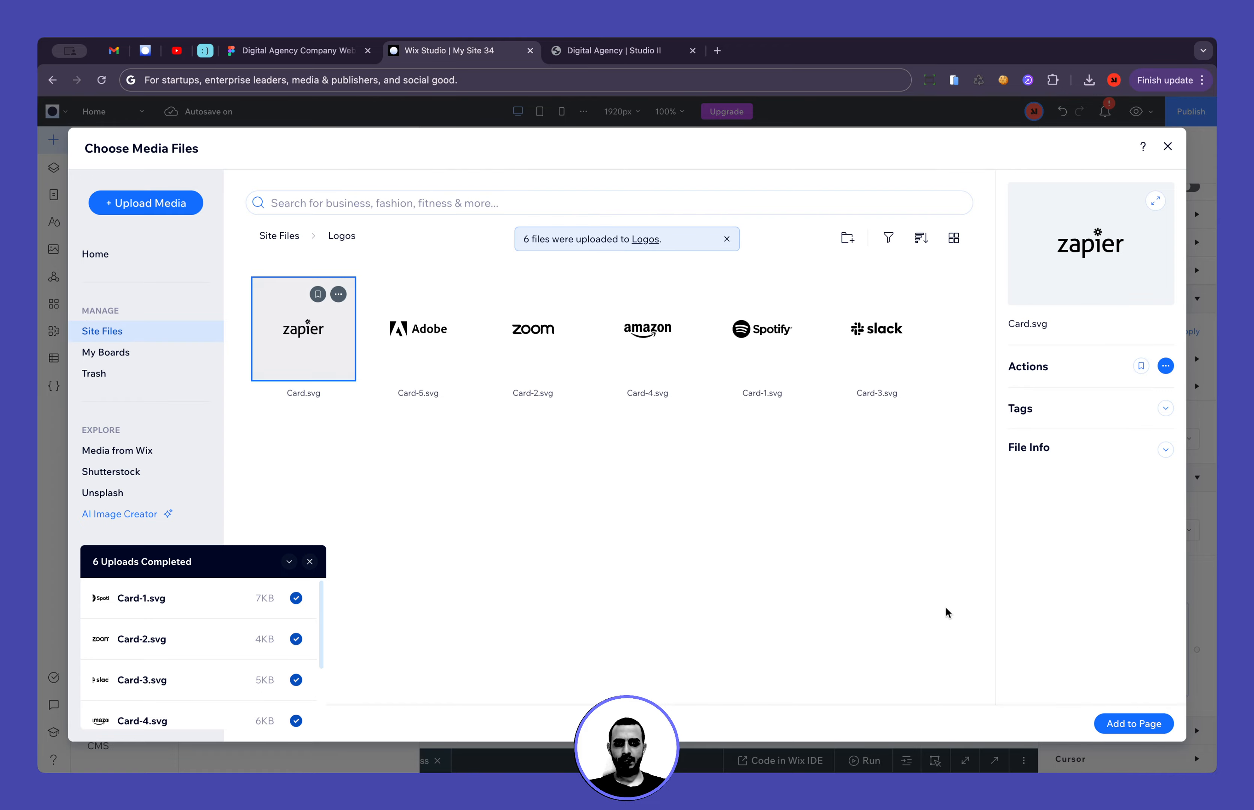
# Place the Zapier logo Card.svg in the repeater's first item and set its fill color to #E6E6E6
pyautogui.click(1112, 725)
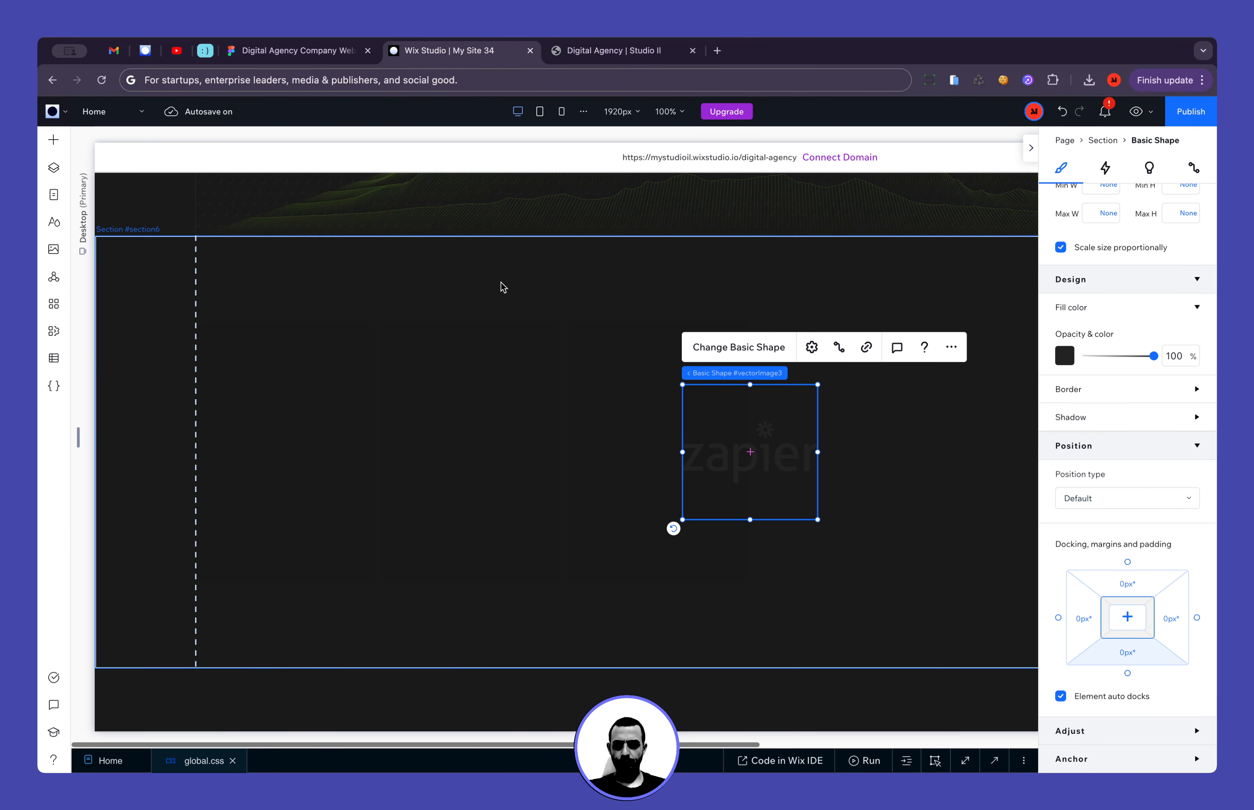
pyautogui.moveTo(739, 471); pyautogui.dragTo(268, 454)
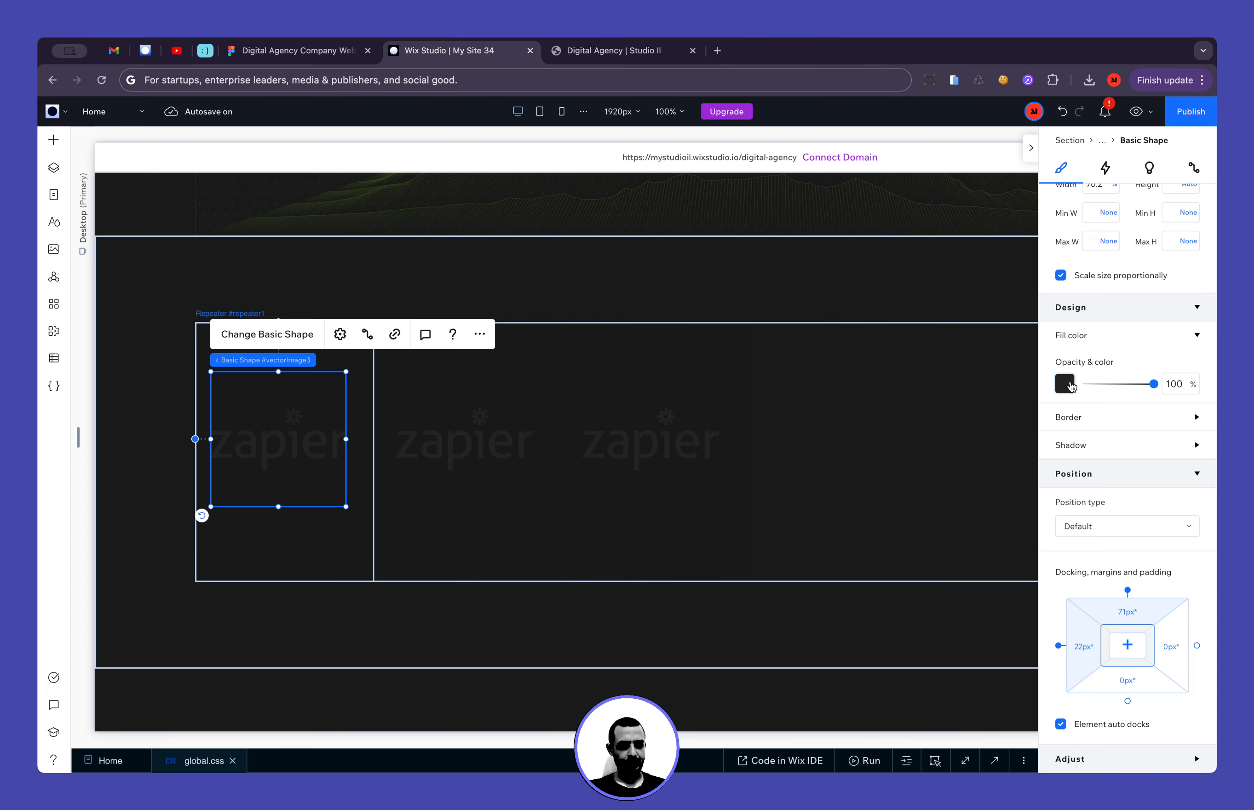
pyautogui.click(1065, 384)
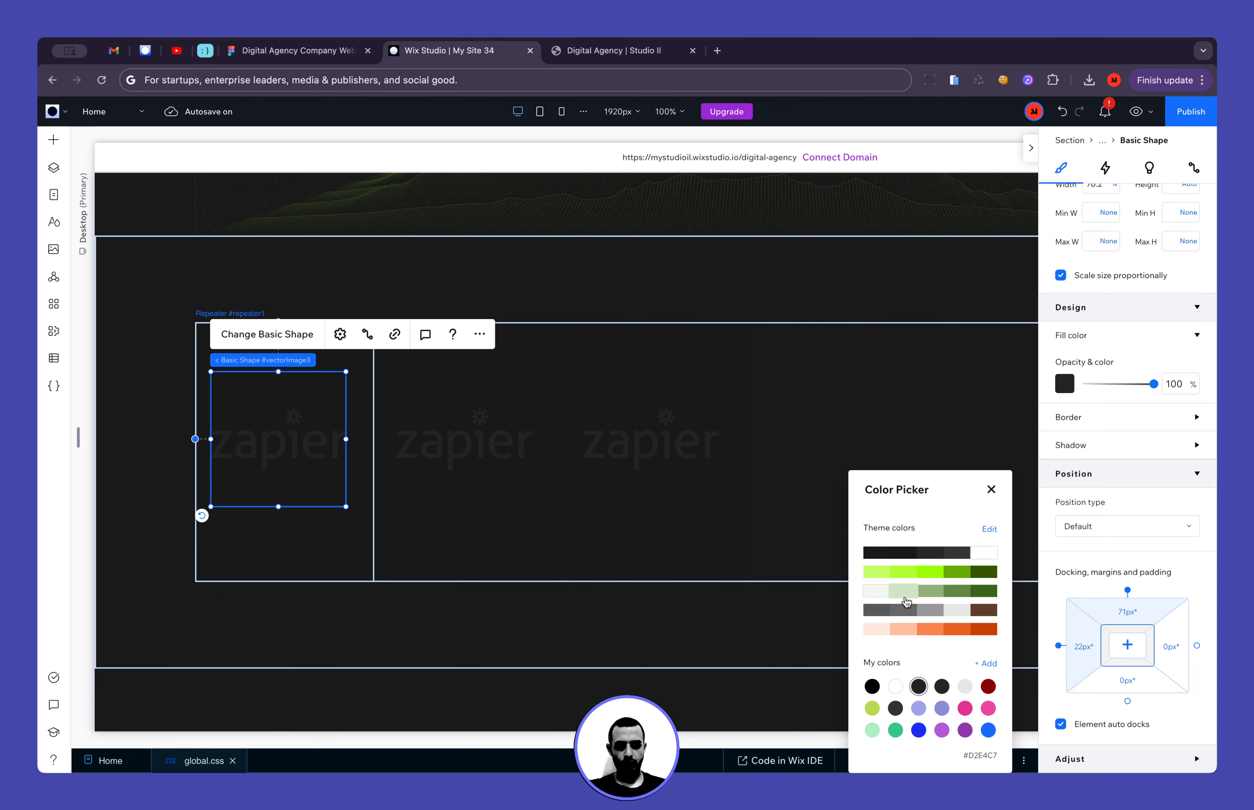
pyautogui.click(956, 610)
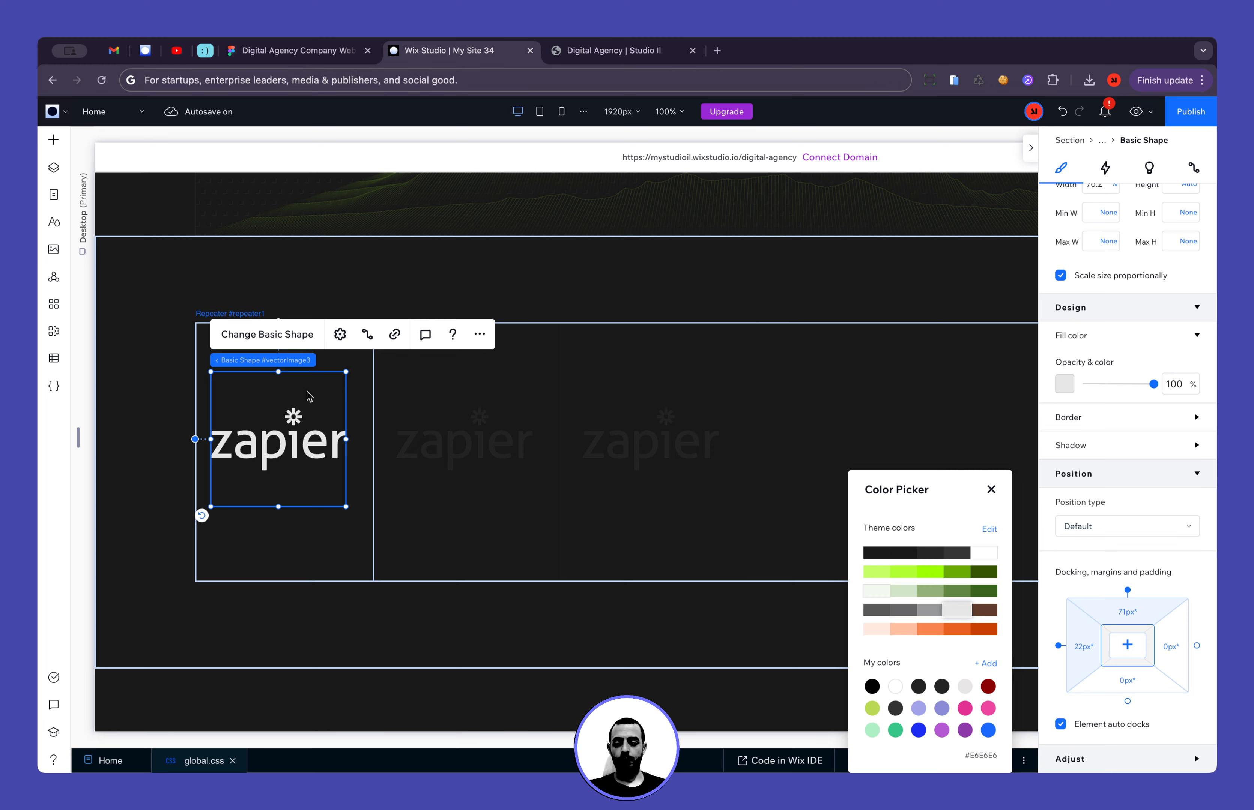
pyautogui.click(430, 440)
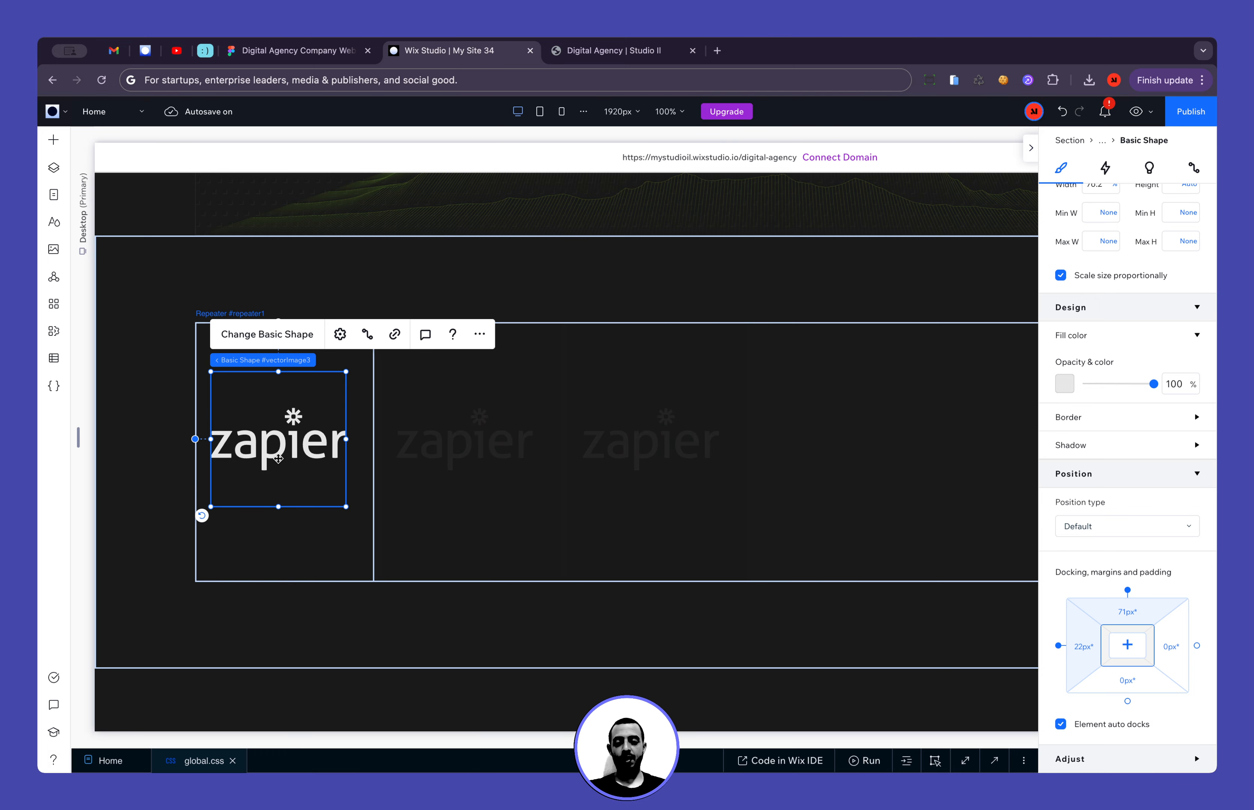
# Center the Zapier logo vertically and horizontally within its repeater item
pyautogui.moveTo(278, 458); pyautogui.dragTo(309, 440)
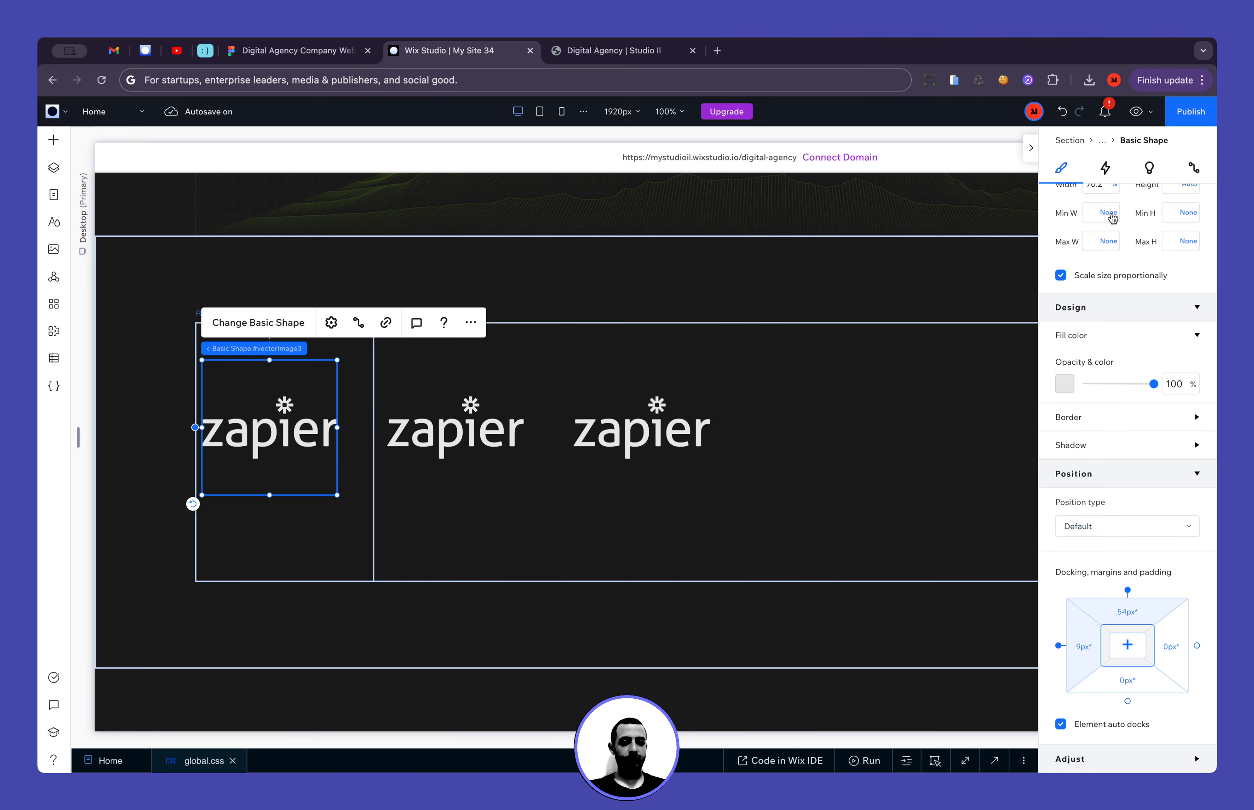
pyautogui.scroll(2, 1112, 218)
pyautogui.click(1137, 198)
pyautogui.click(1080, 198)
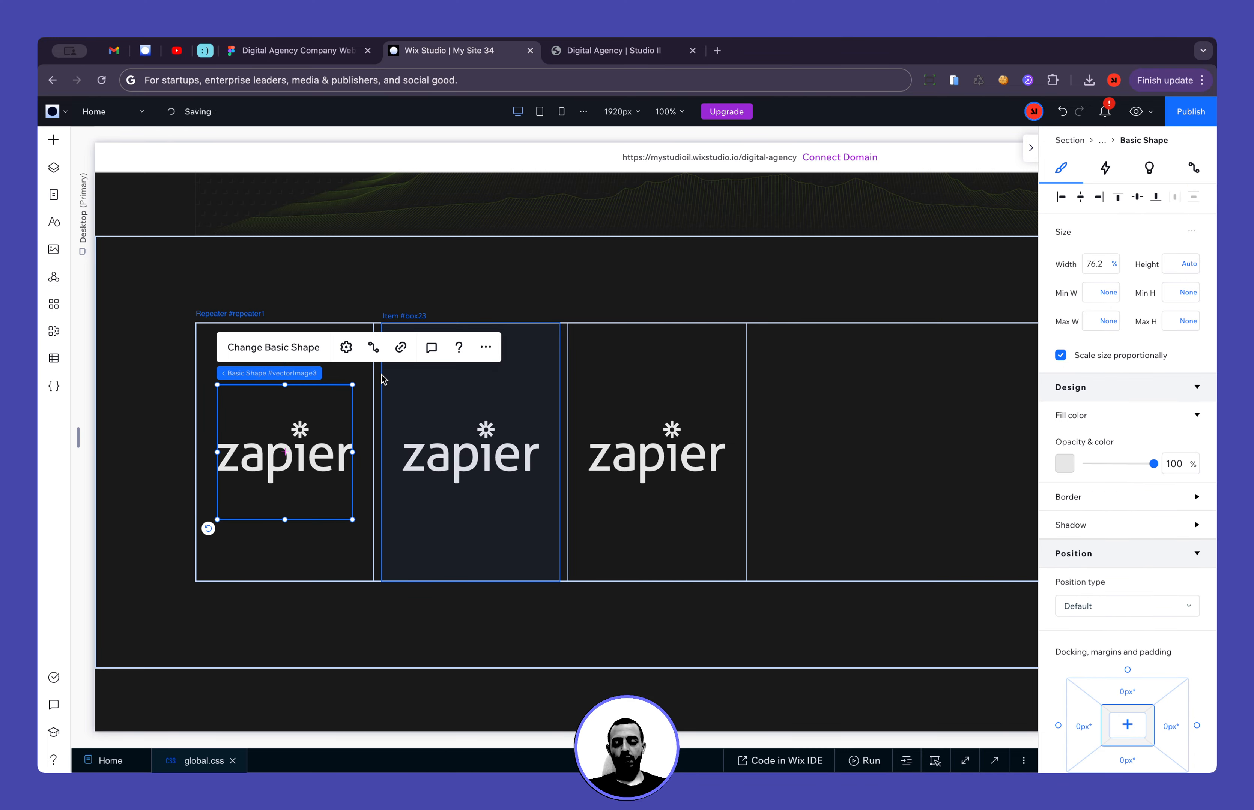
# Switch to Figma and inspect the fill color style of the Zapier logo in the desktop home page design
pyautogui.click(311, 51)
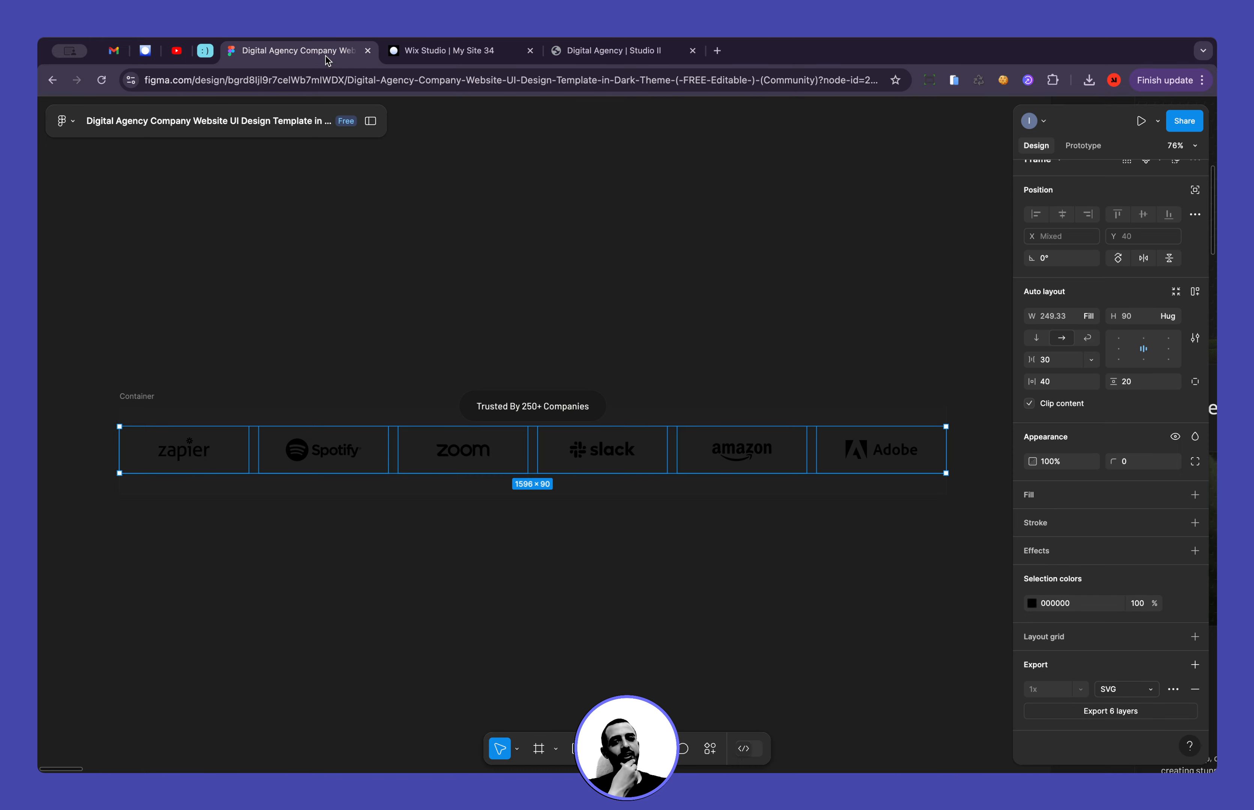
pyautogui.hscroll(-2, 474, 379)
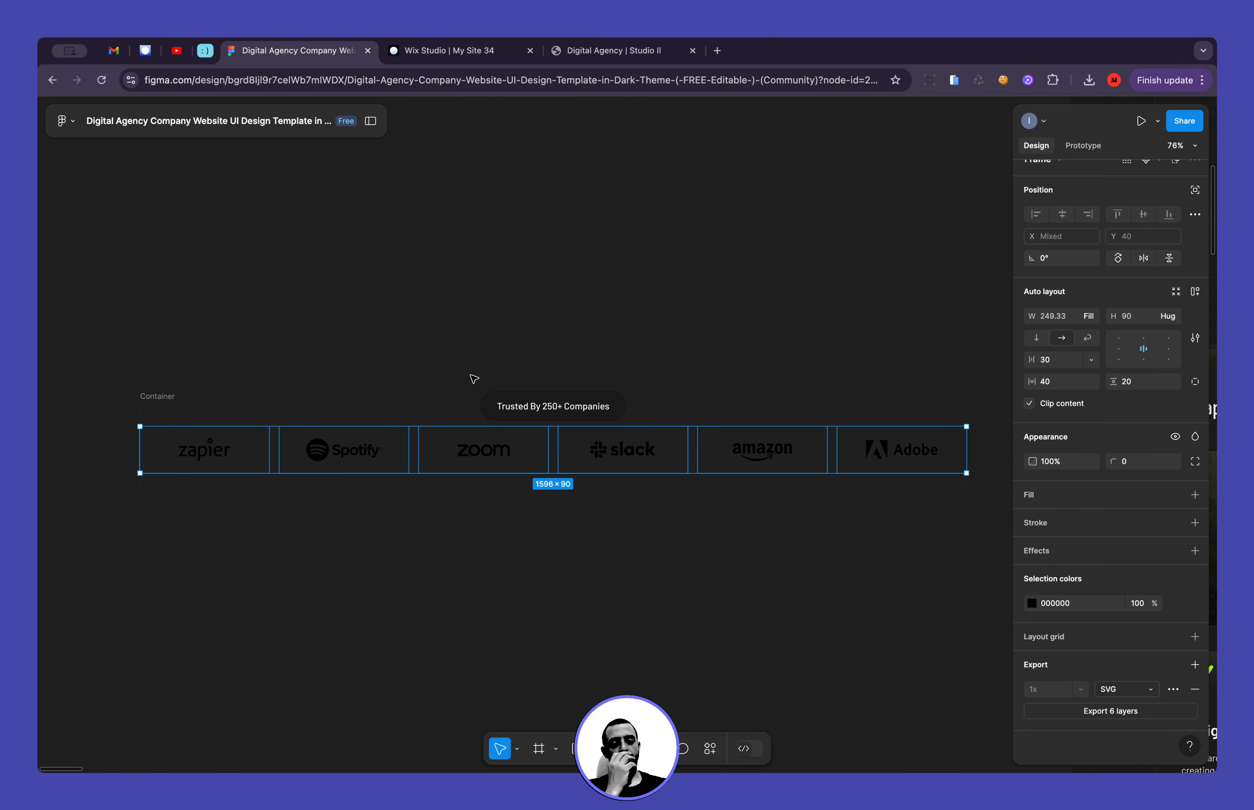
pyautogui.scroll(-5, 474, 378)
pyautogui.hscroll(10, 474, 379)
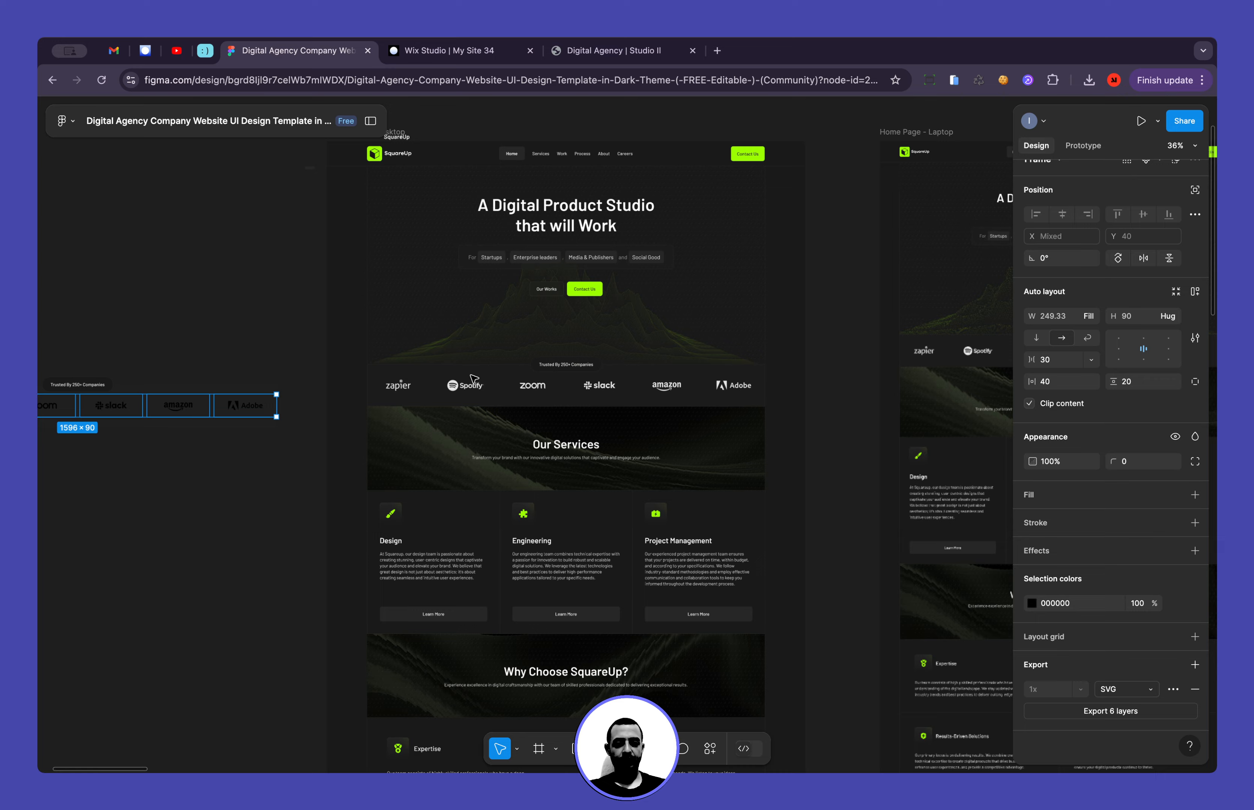
pyautogui.scroll(5, 475, 378)
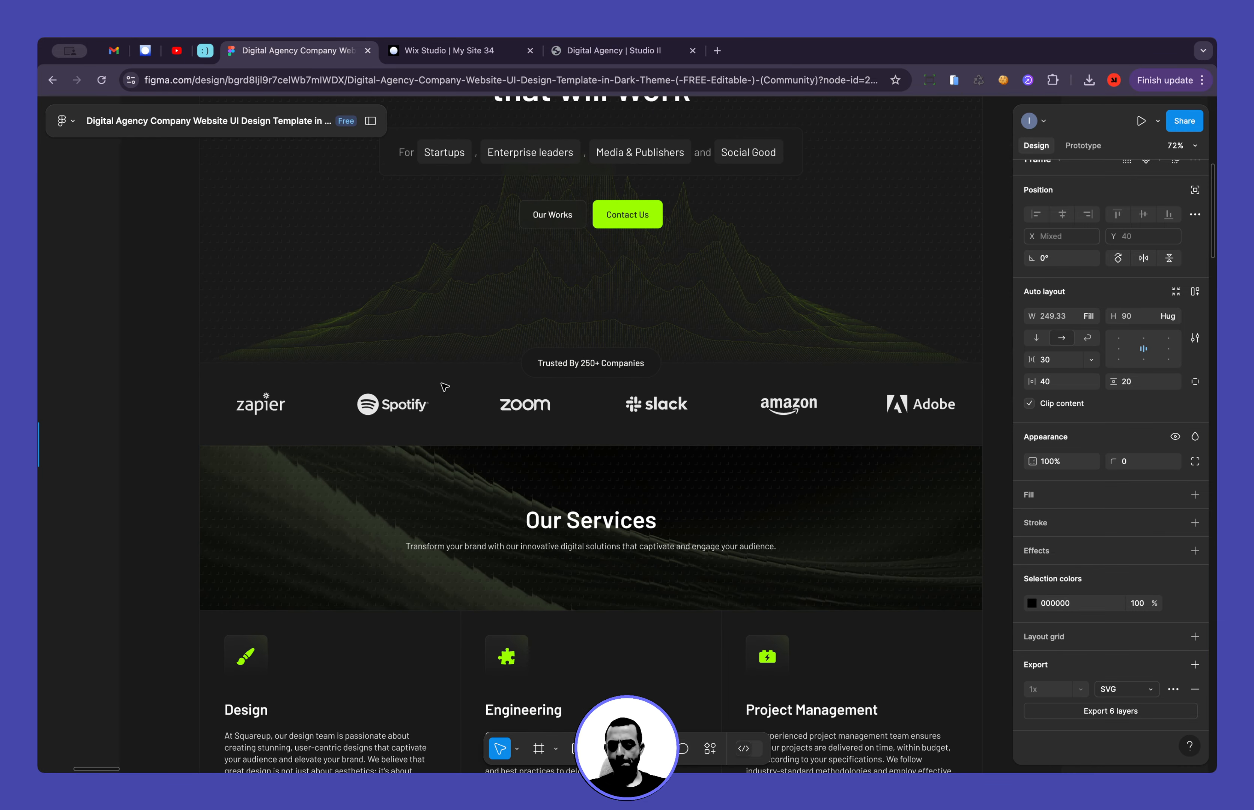
pyautogui.click(261, 404)
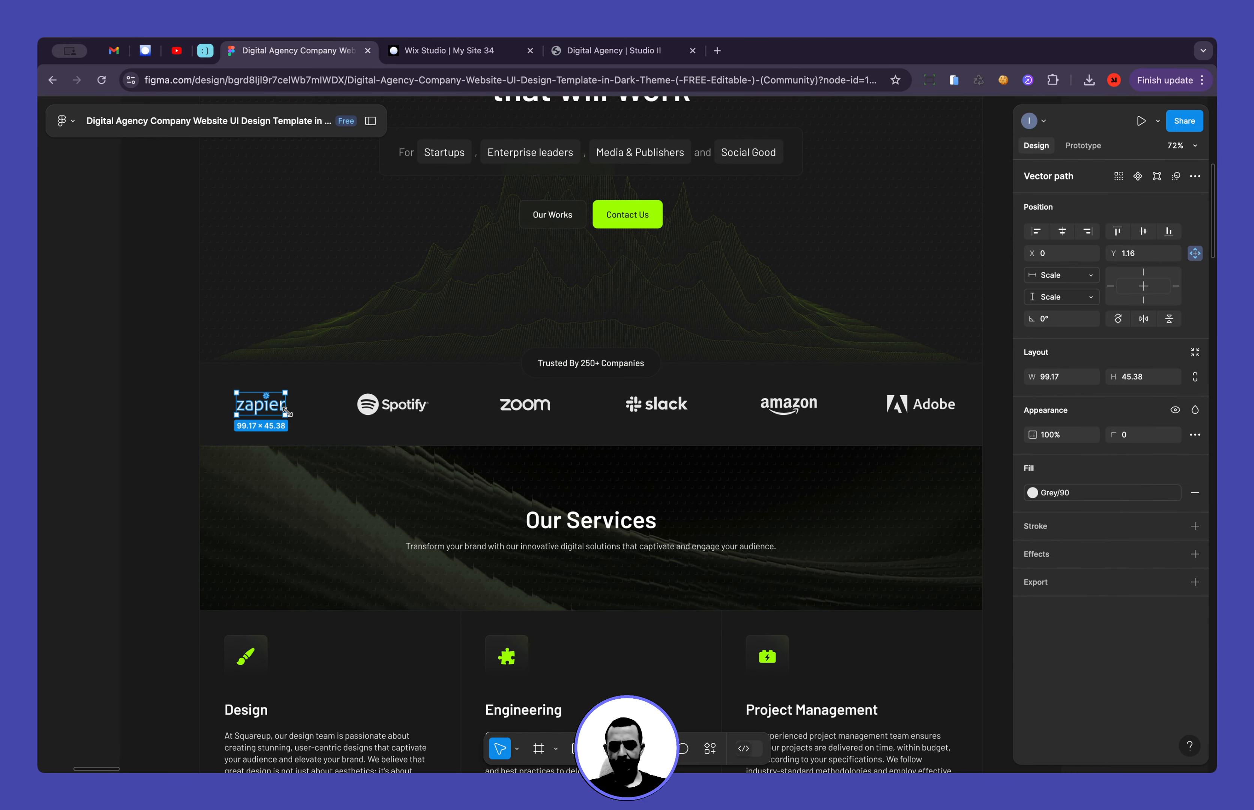
pyautogui.click(1031, 491)
pyautogui.press('Escape')
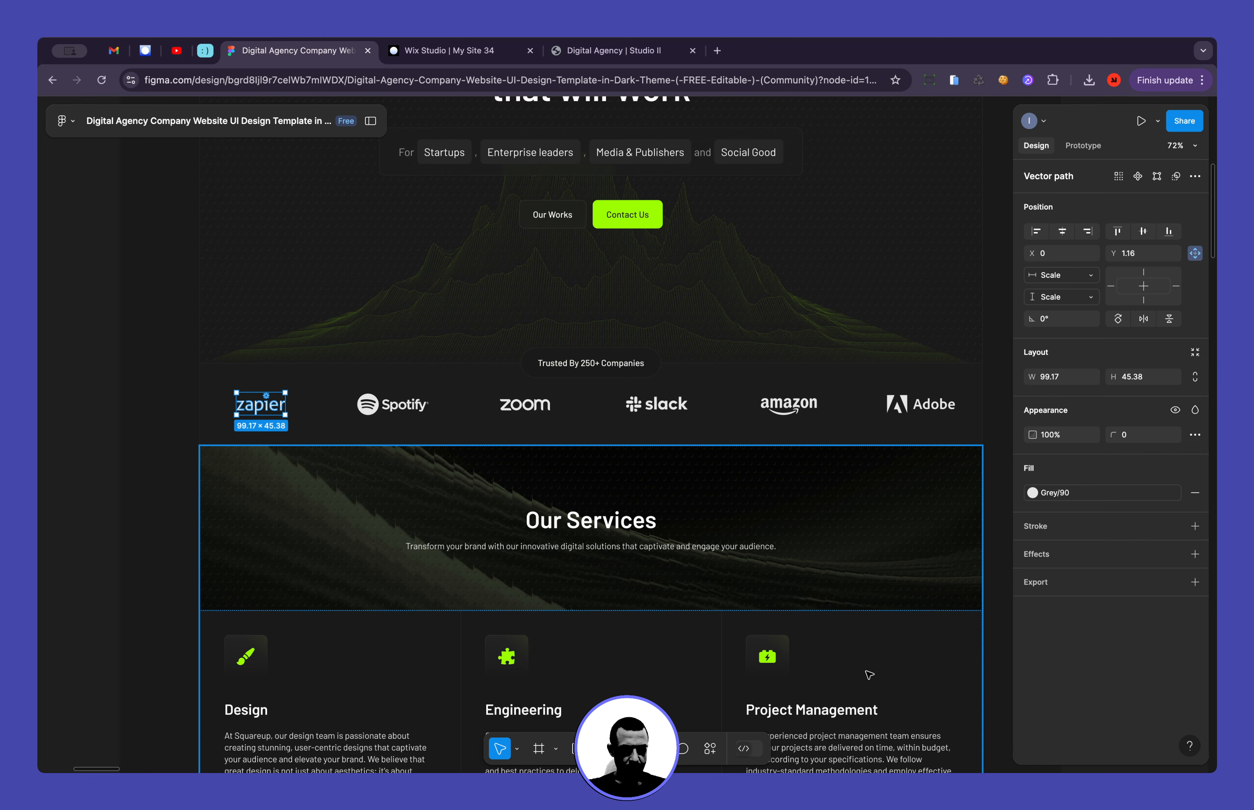
pyautogui.click(1031, 492)
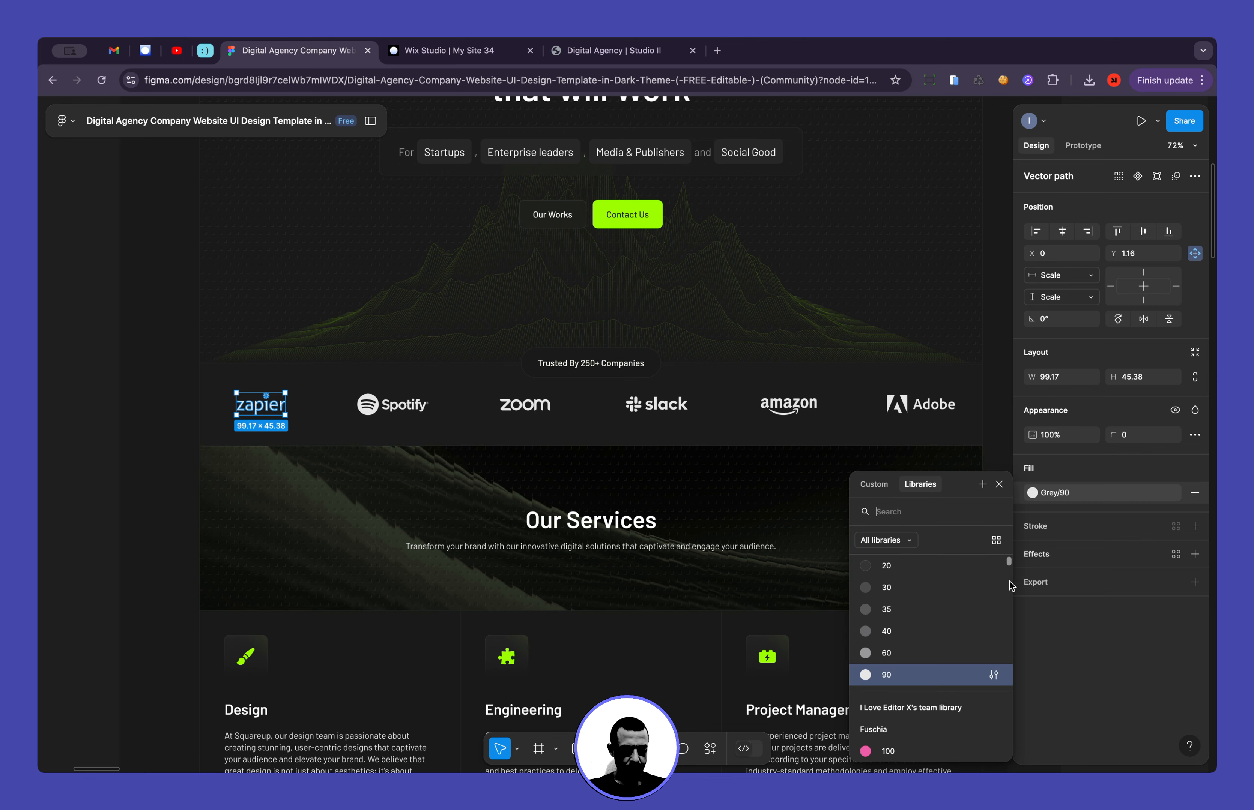
pyautogui.click(994, 676)
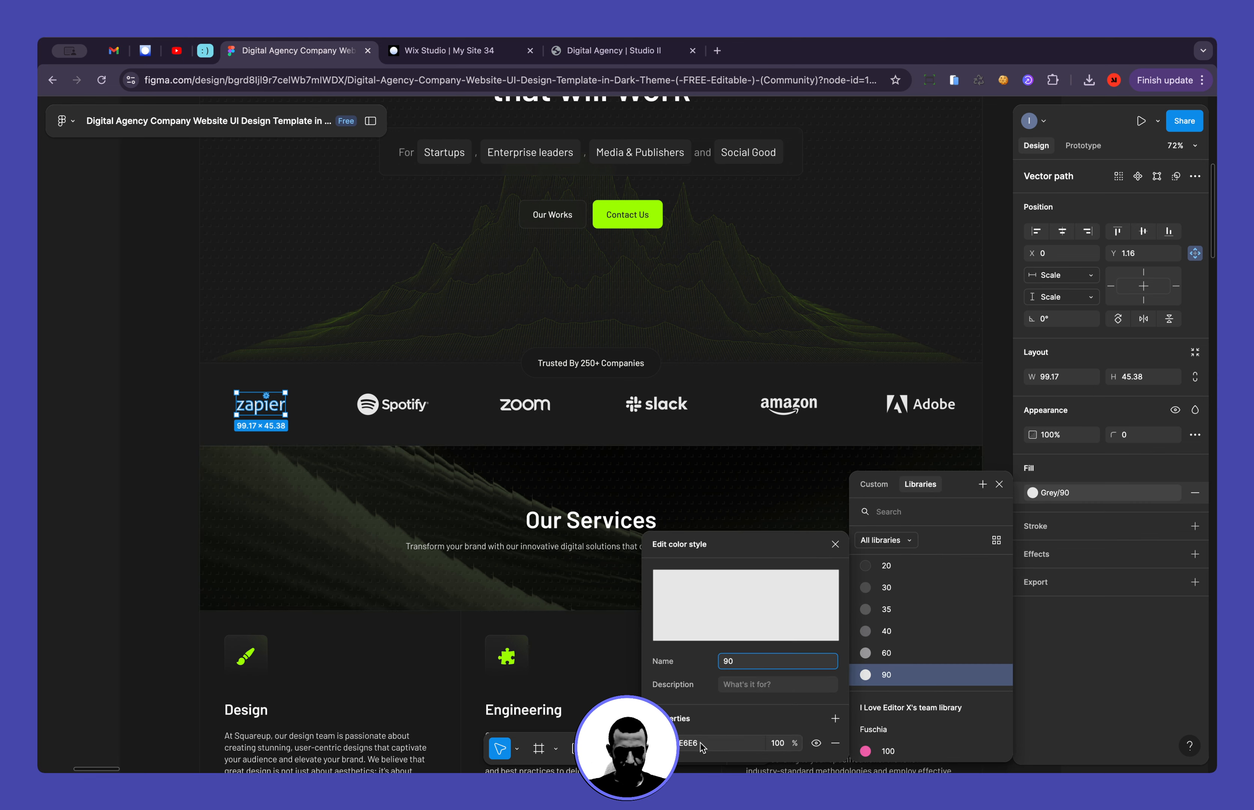
# Return to Wix Studio and compare the Zapier logo's fill color with the Figma color style
pyautogui.click(437, 55)
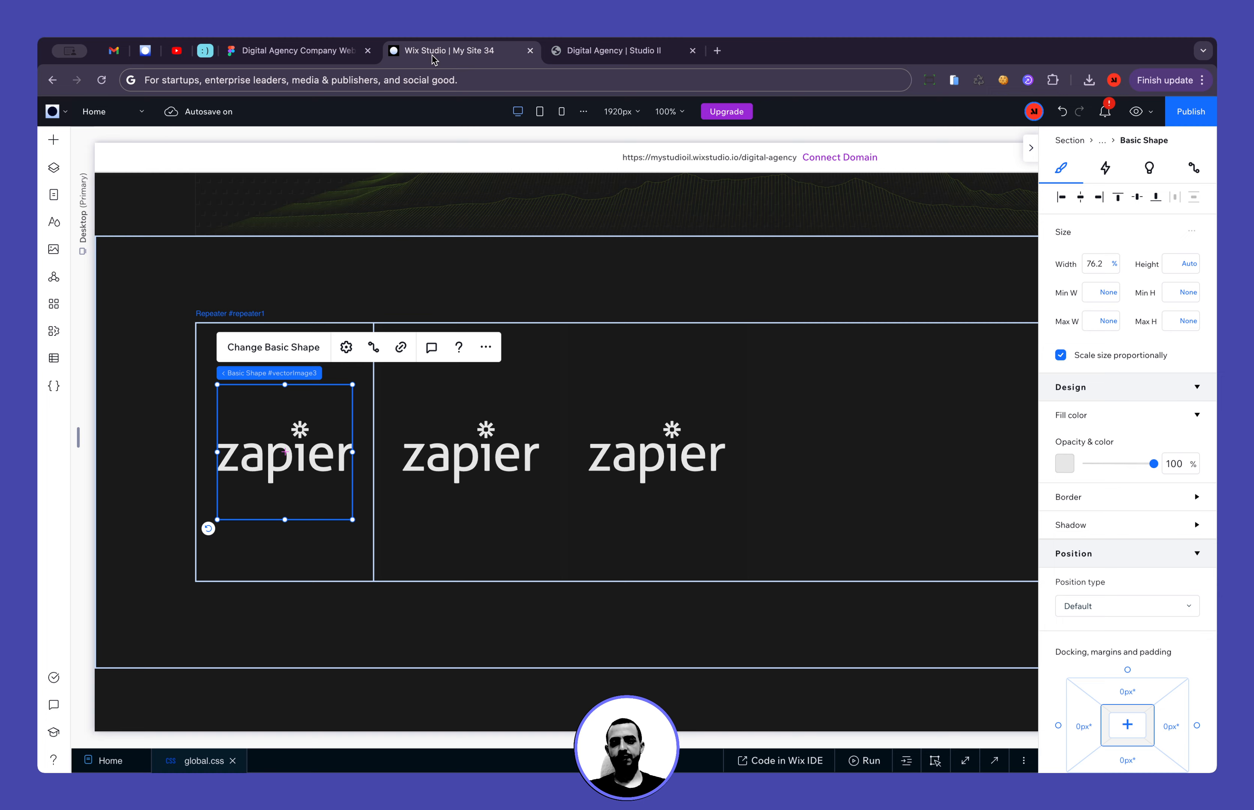
pyautogui.click(1064, 465)
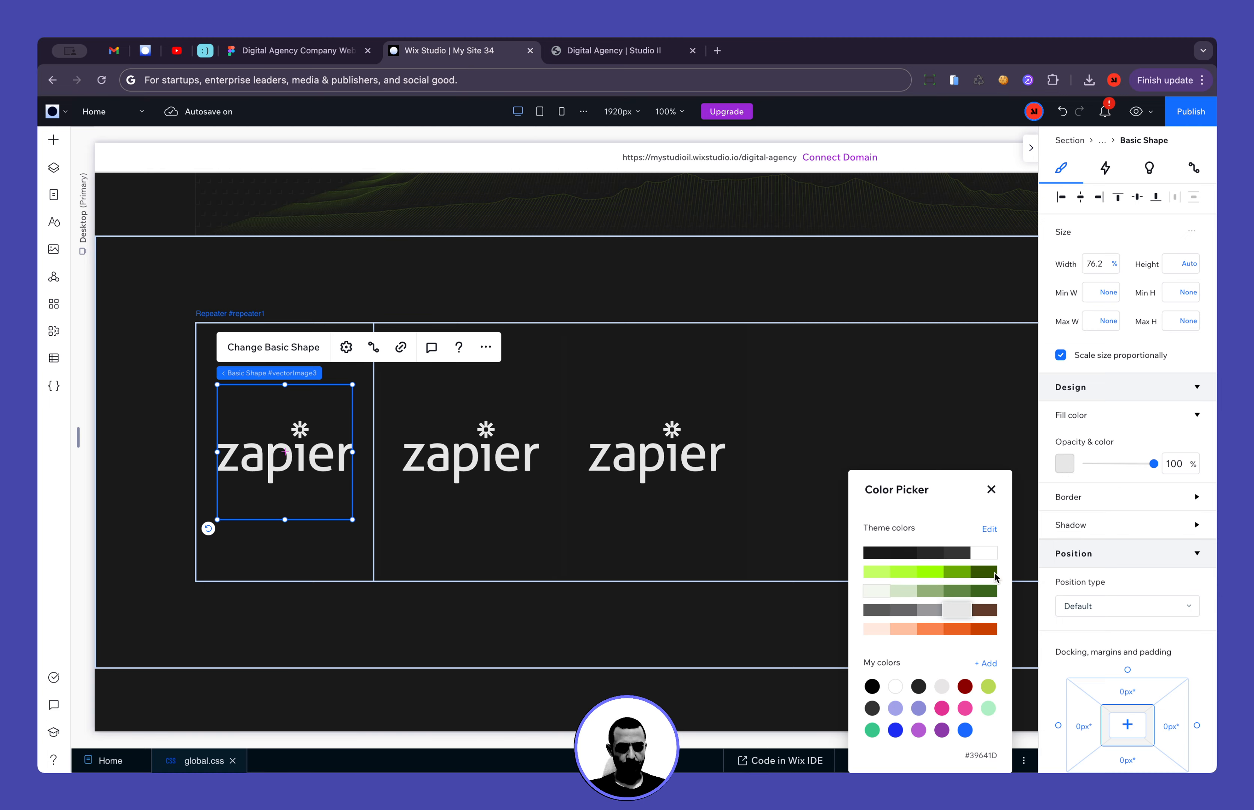
pyautogui.click(992, 493)
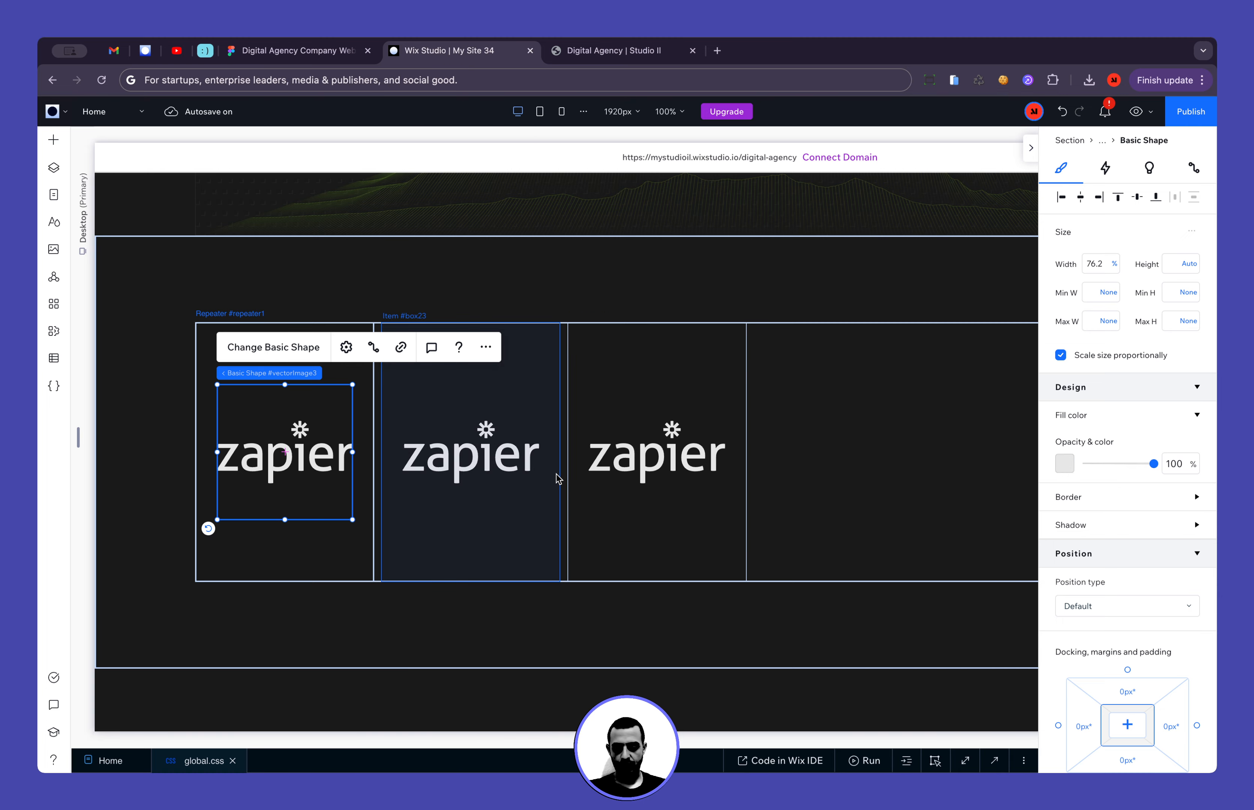
# Check the size and padding of the frame around the Zapier logo in Figma, and return to Wix Studio
pyautogui.click(270, 56)
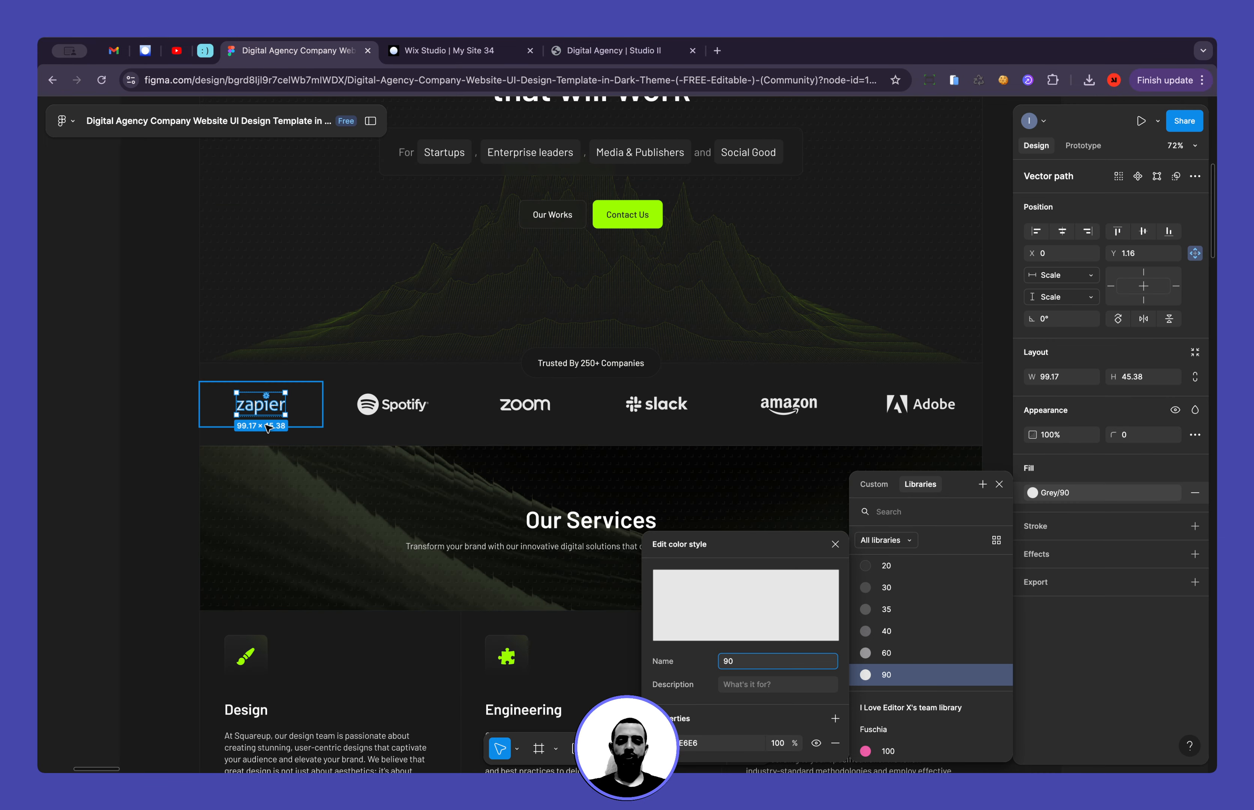
pyautogui.click(309, 414)
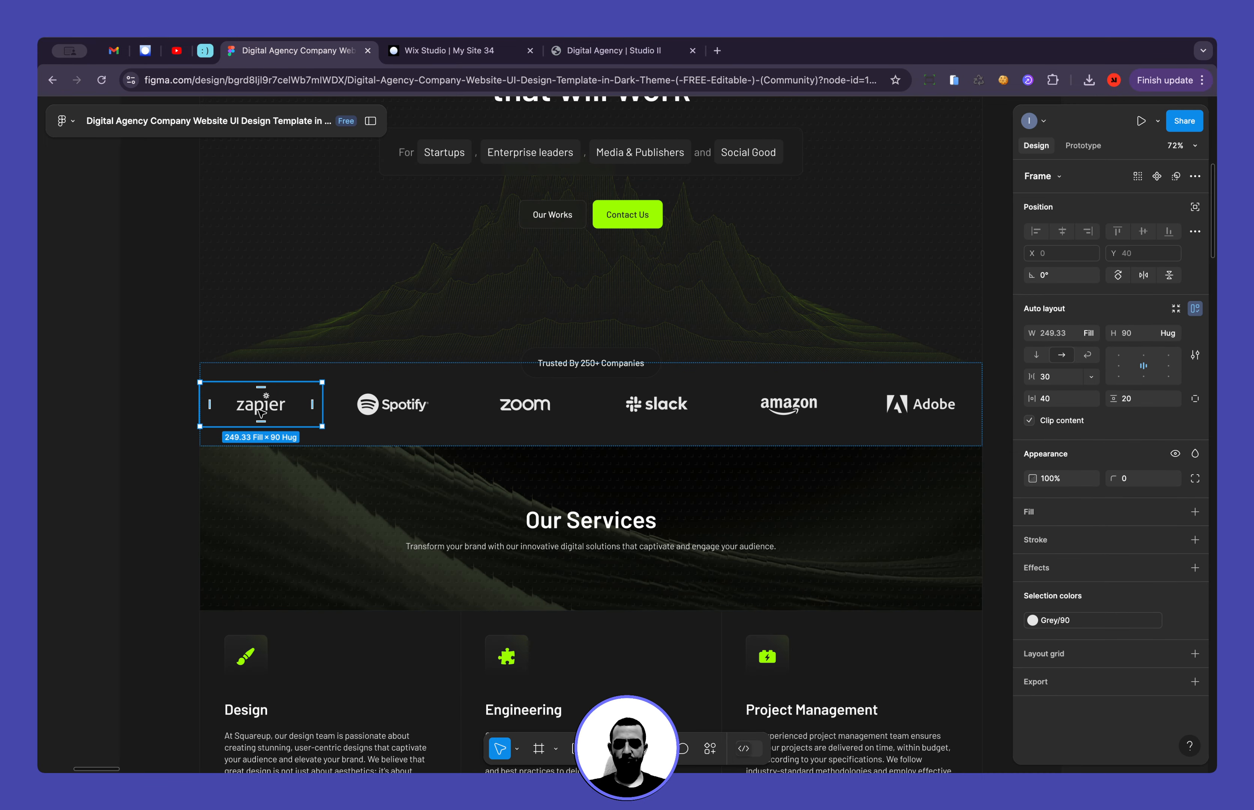
pyautogui.click(1055, 340)
pyautogui.hotkey('ctrl', 'Tab')
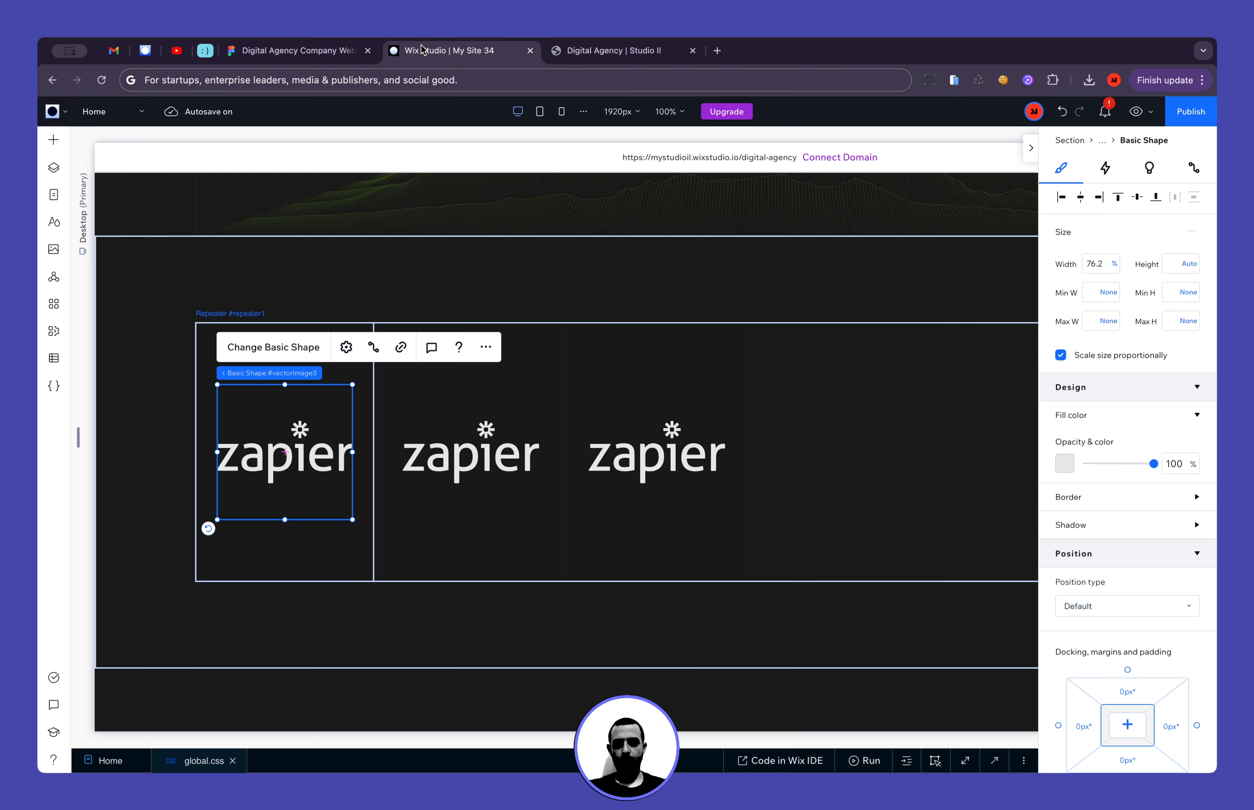
# Set the width of the Zapier logo in the first repeater item to 100%
pyautogui.click(1099, 268)
pyautogui.write('10')
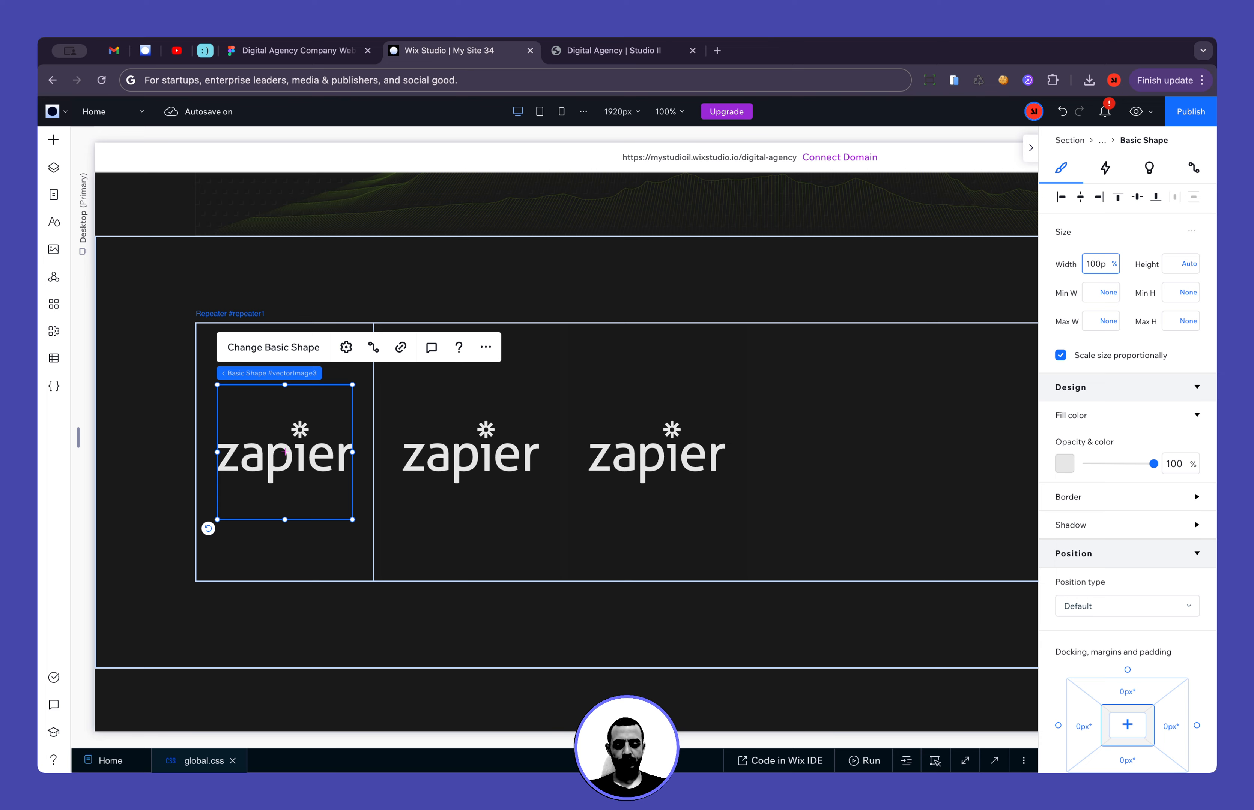
pyautogui.write('0')
pyautogui.press('Return')
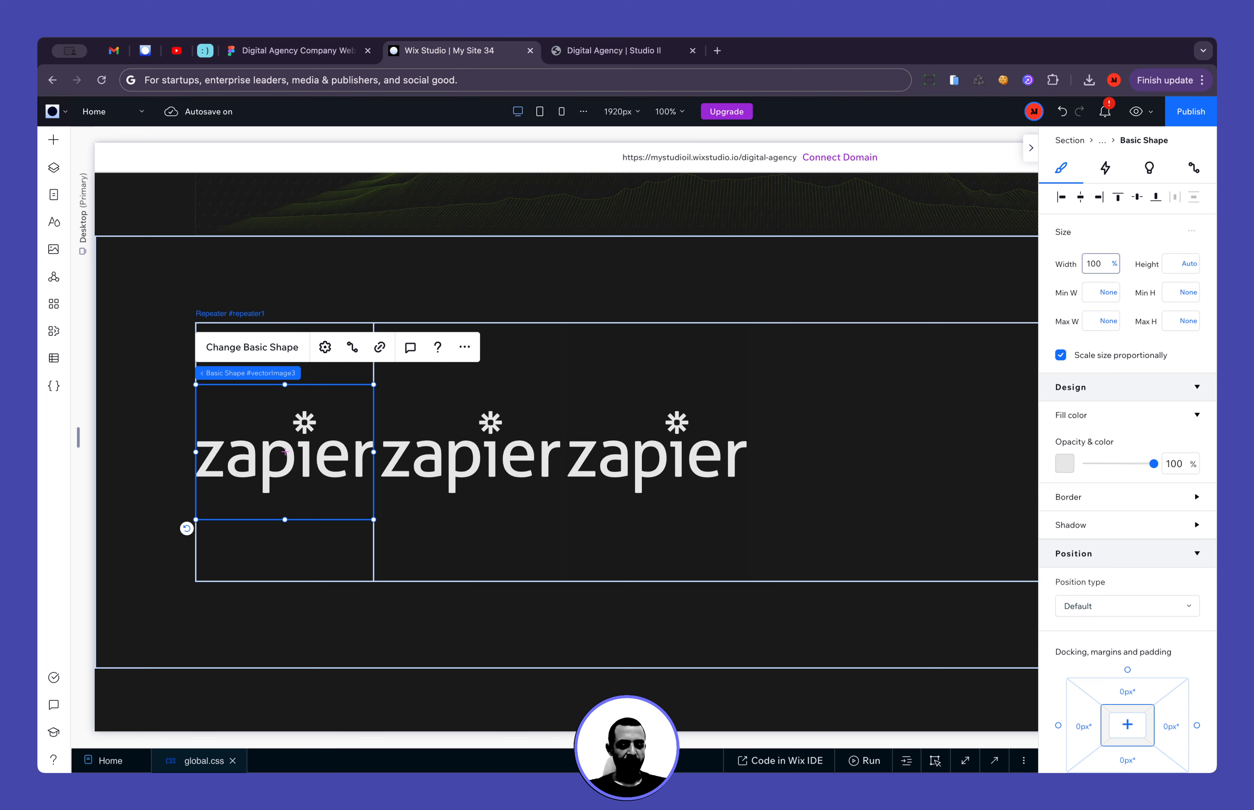
# Check the Zapier frame's height in Figma, return to Wix Studio, and set the Zapier logo's height to 90 px
pyautogui.click(295, 50)
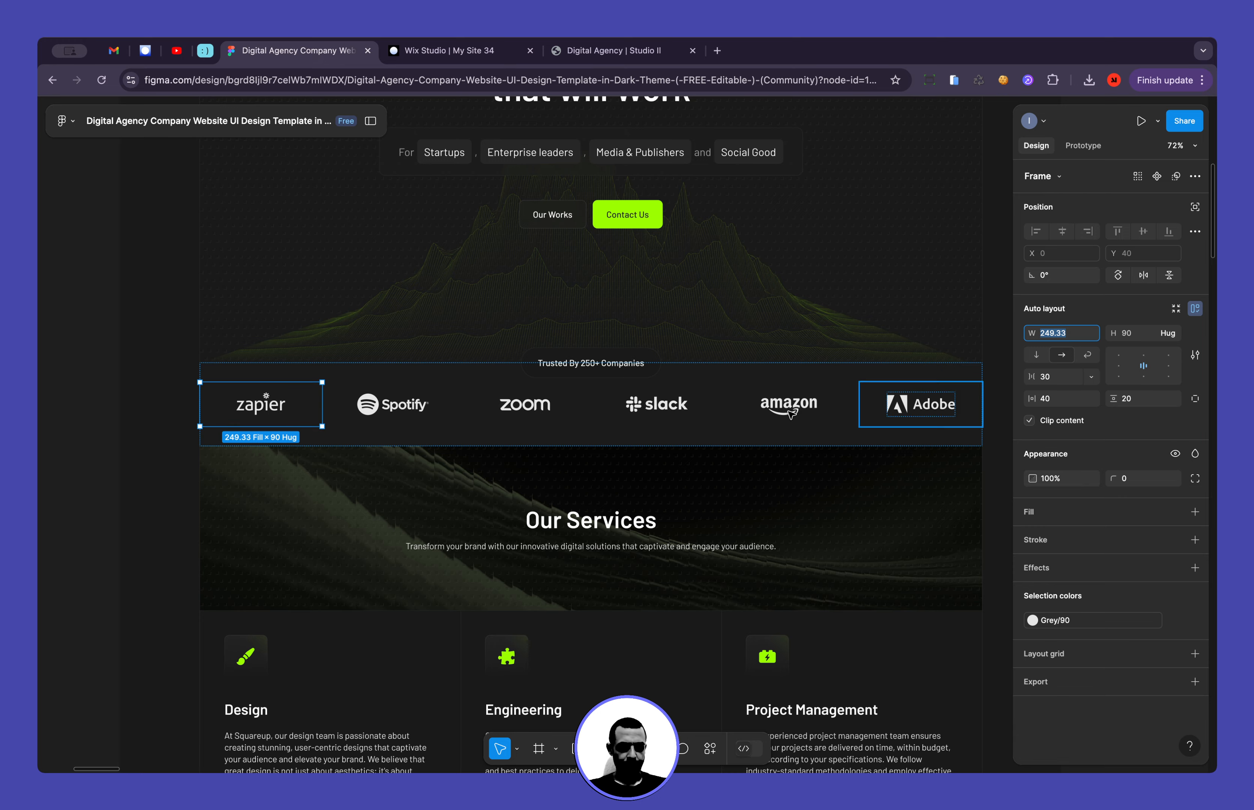
pyautogui.hotkey('ctrl', 'Tab')
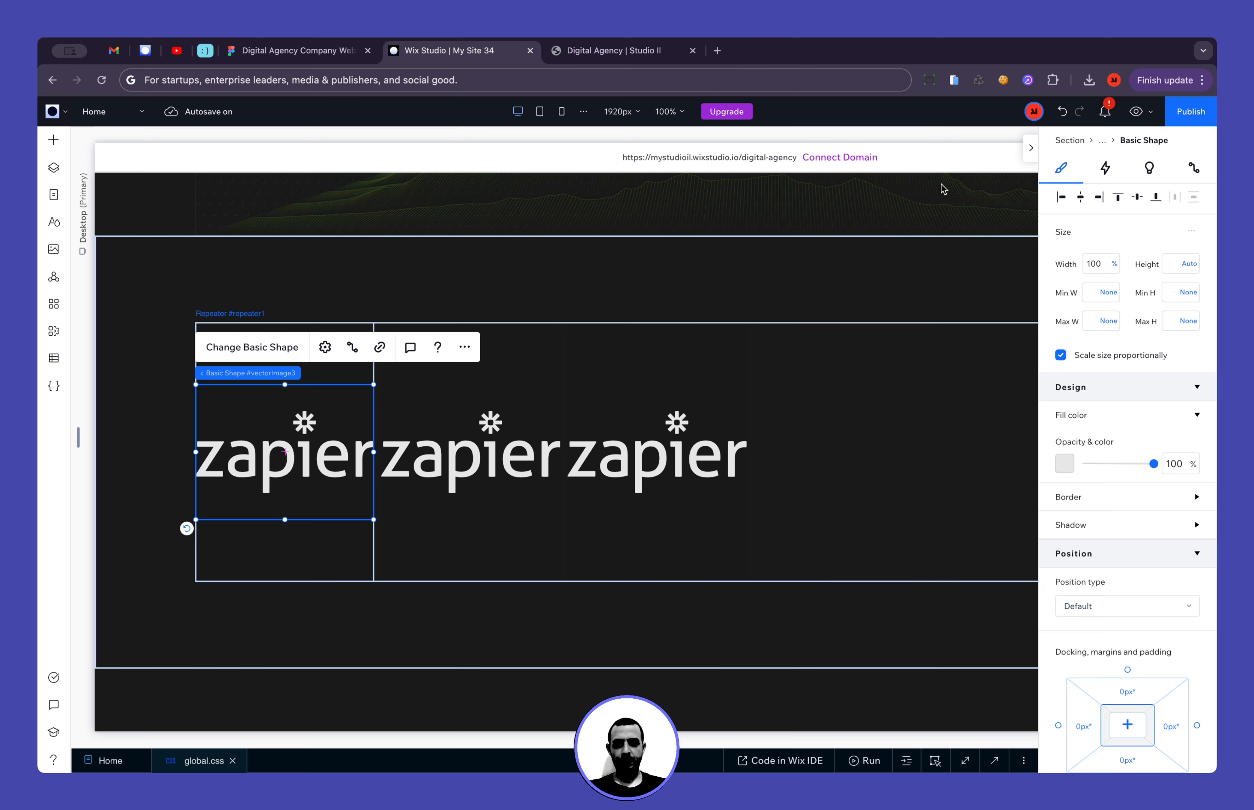
pyautogui.click(1173, 264)
pyautogui.write('90p')
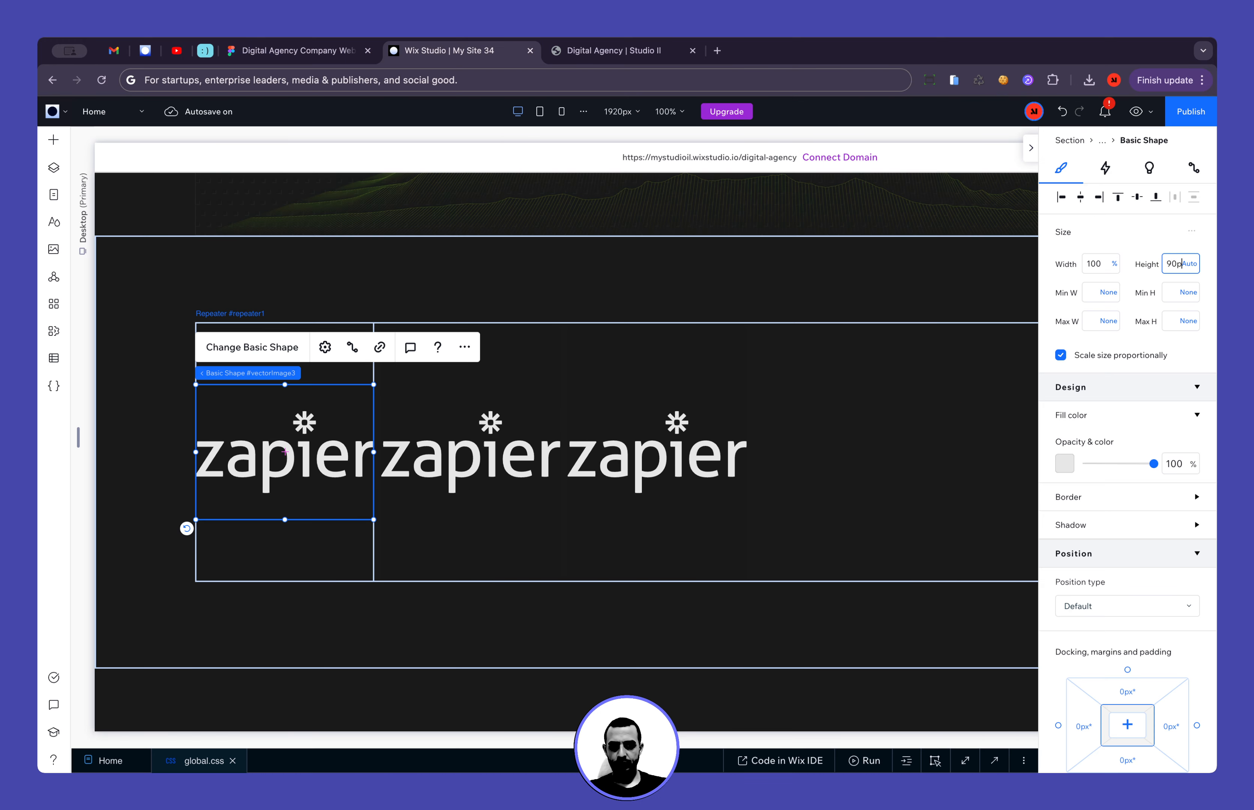
pyautogui.write('x')
pyautogui.press('Return')
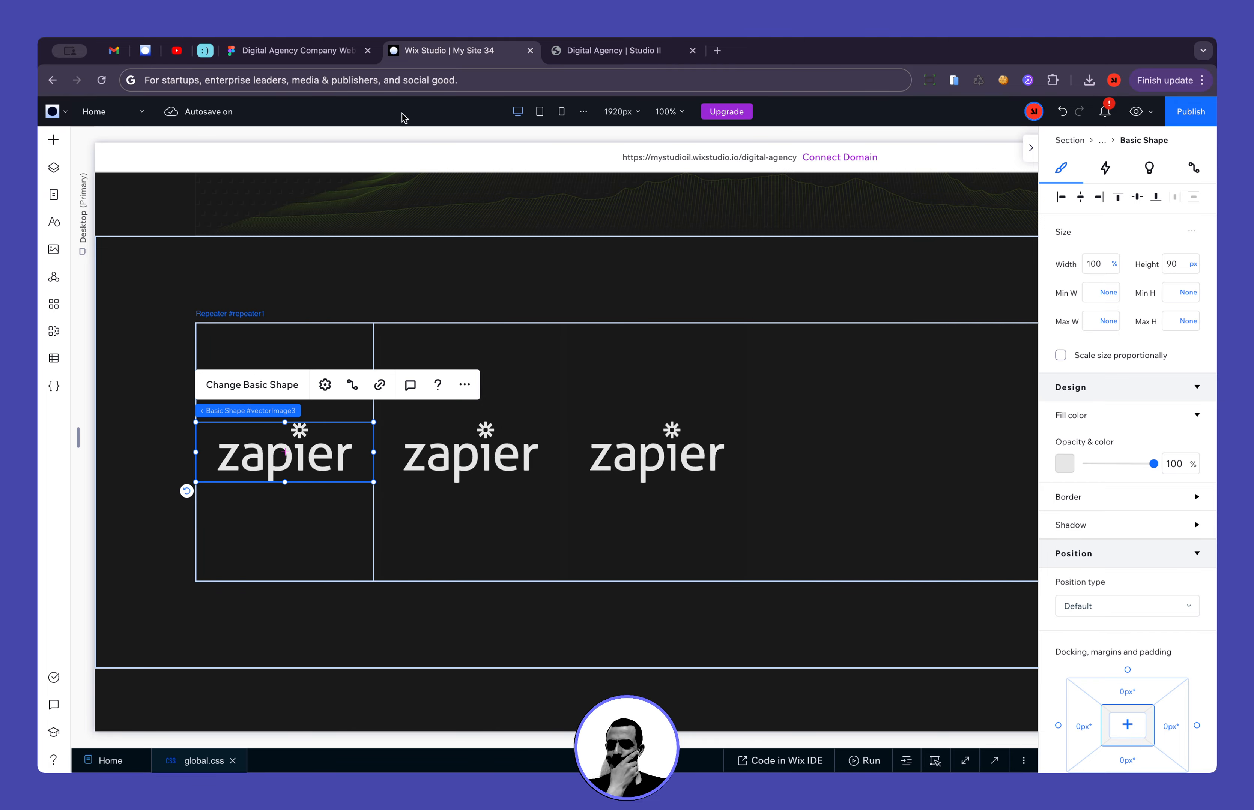
# Switch to Figma, select the black Zapier logo's frame in the separate logo container, and examine its SVG export preview
pyautogui.click(335, 58)
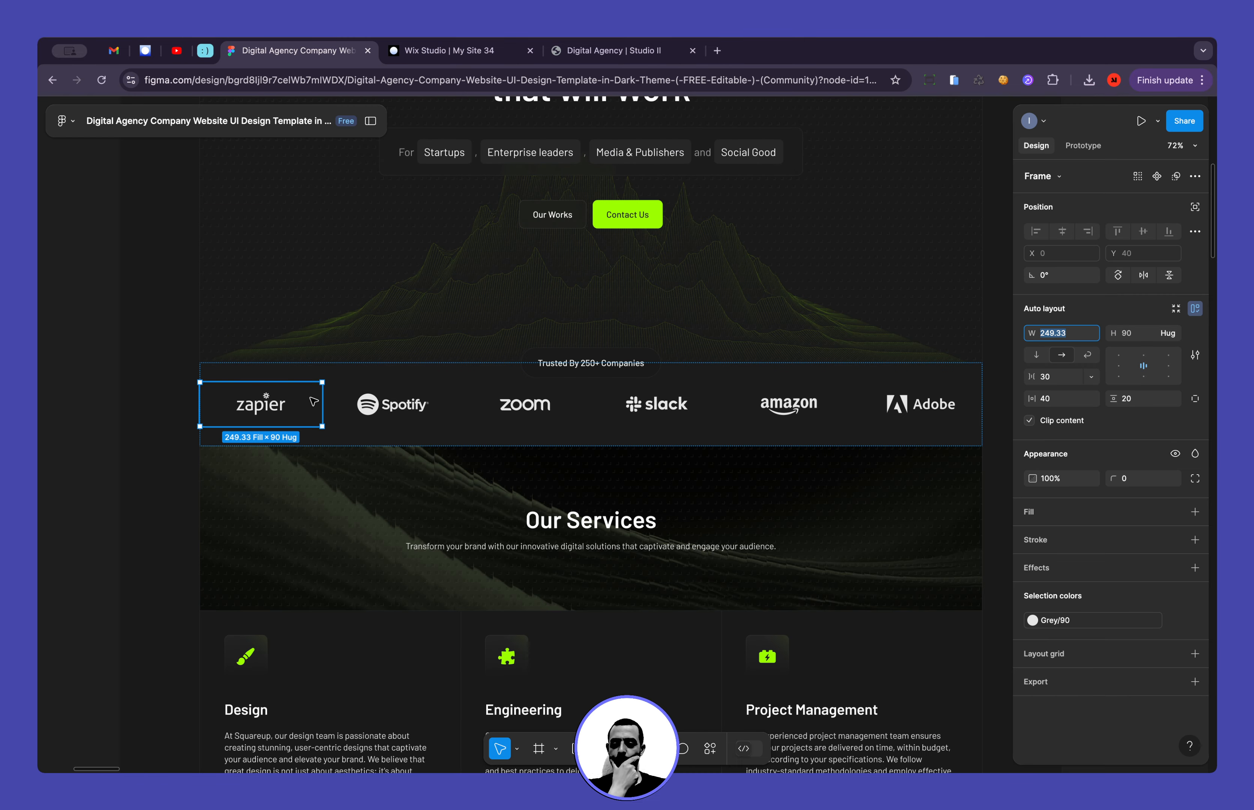
pyautogui.hscroll(-3, 282, 405)
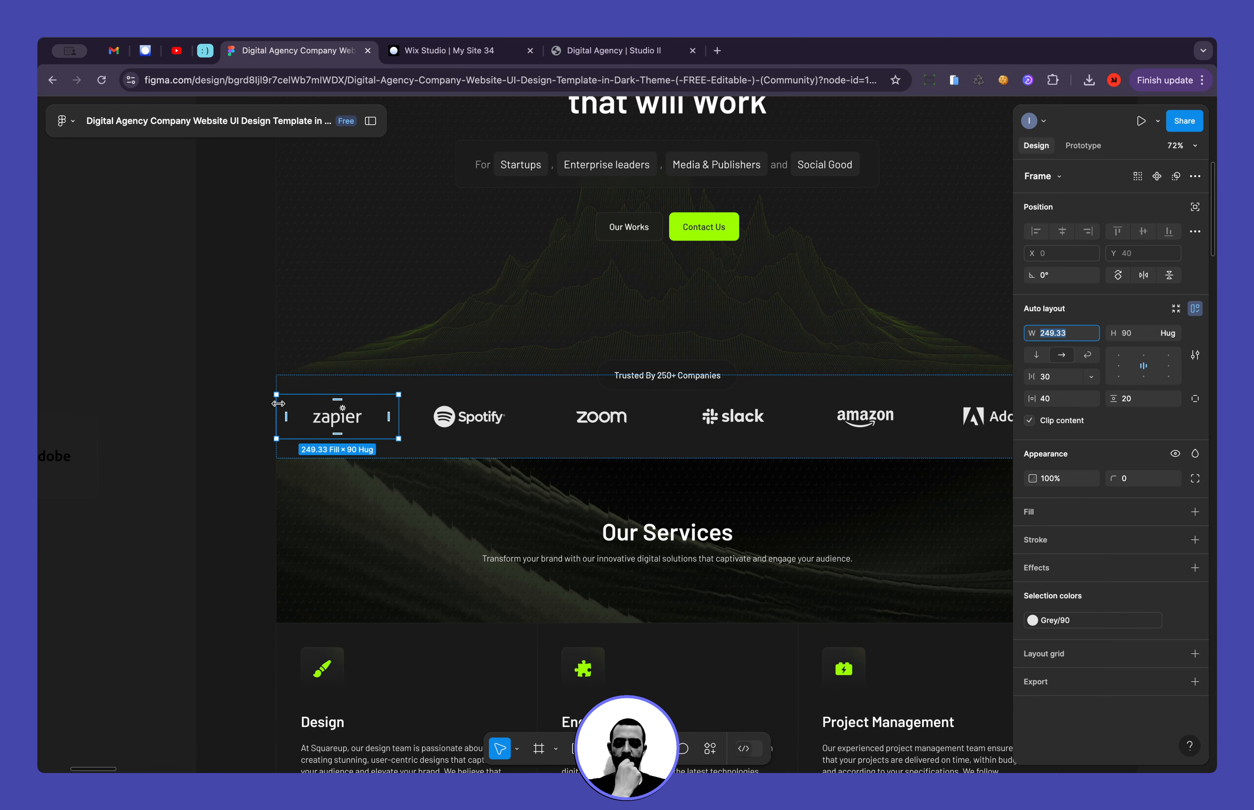
pyautogui.hscroll(-10, 279, 405)
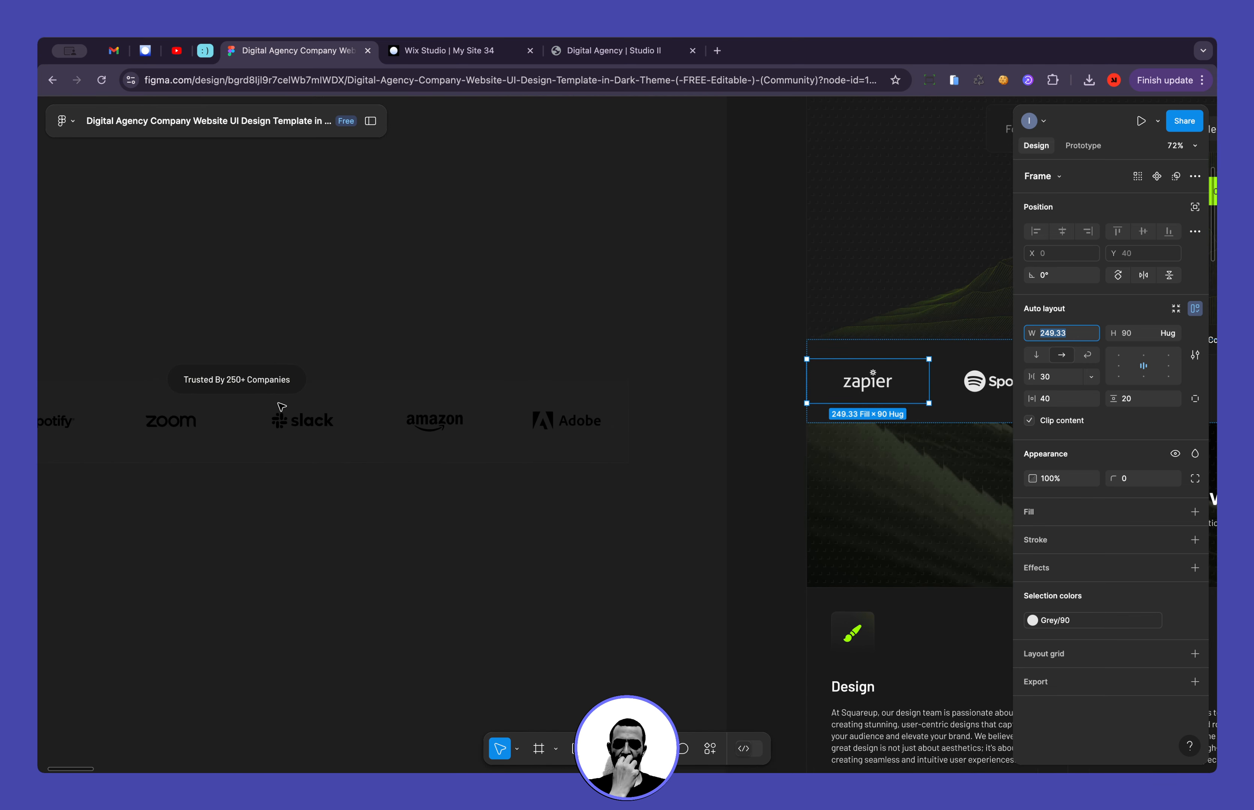
pyautogui.click(254, 404)
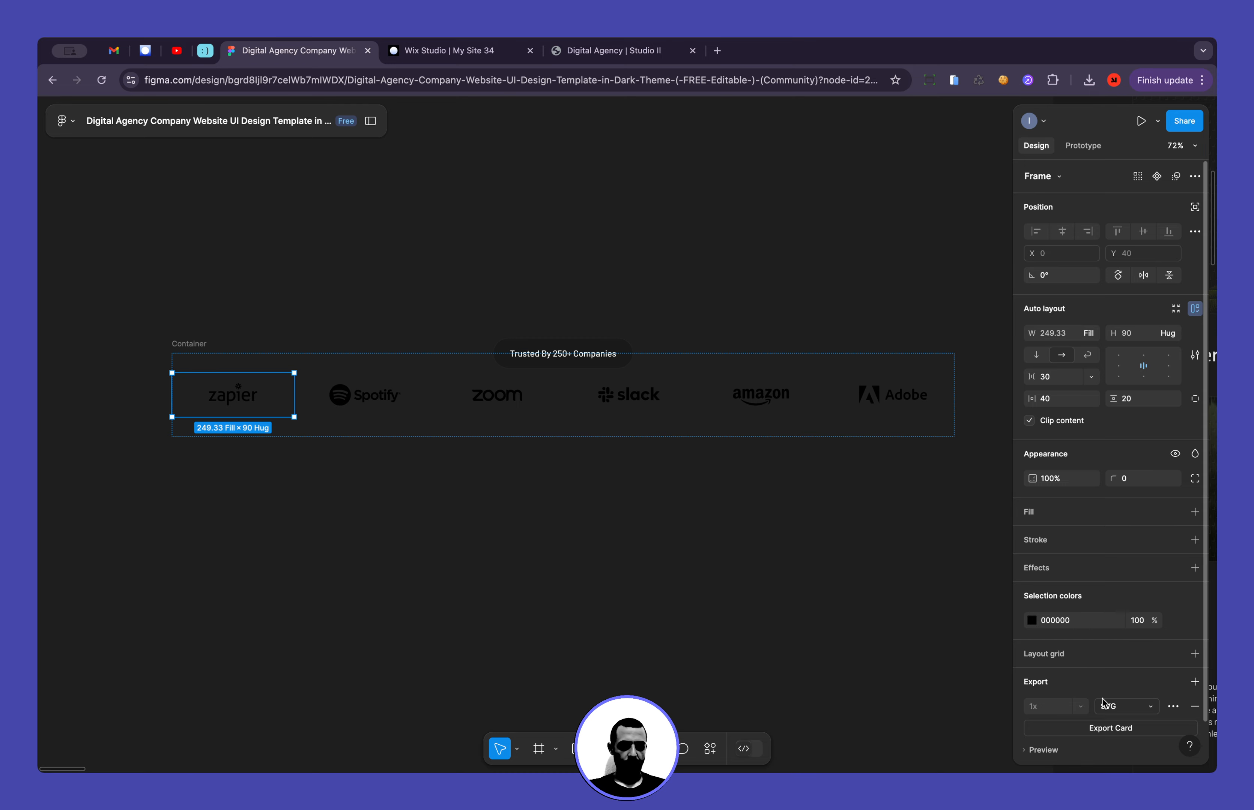
pyautogui.scroll(-1, 1105, 705)
pyautogui.click(1088, 712)
pyautogui.scroll(-2, 1090, 717)
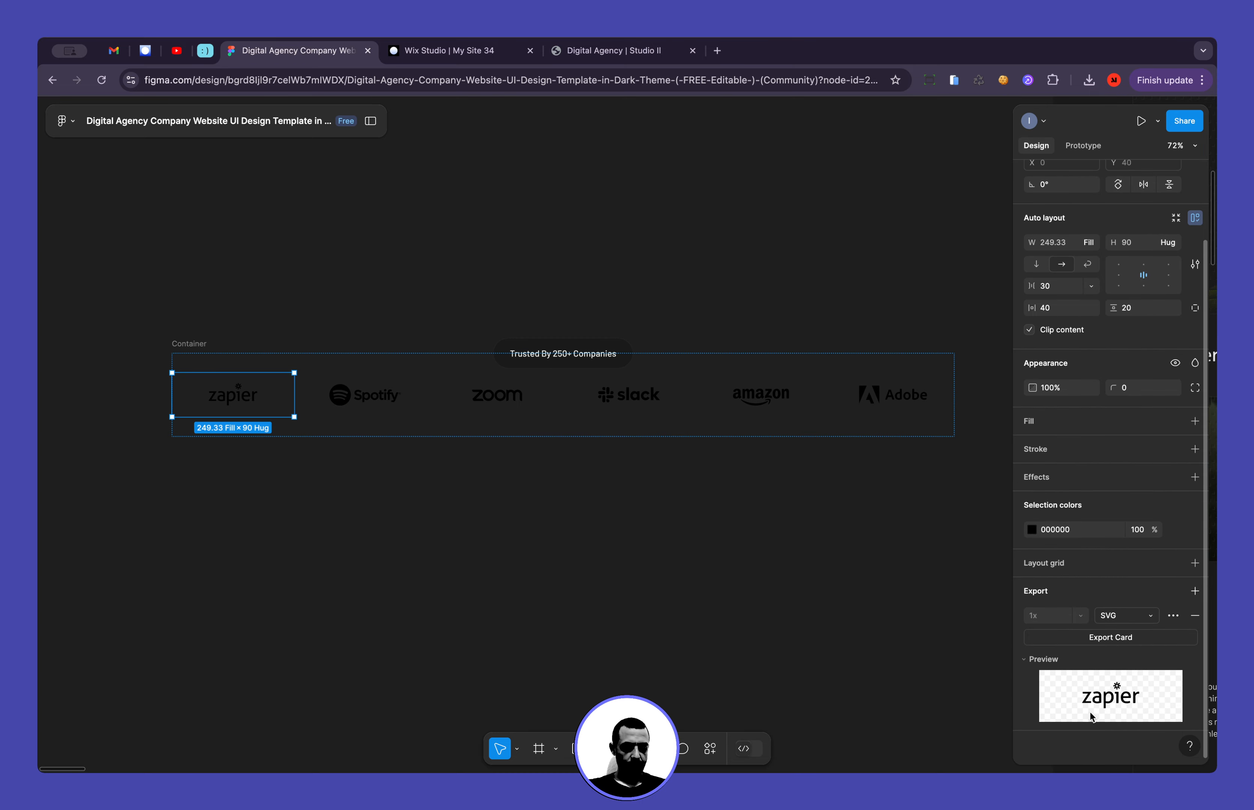
# Return to Wix Studio and check the Zapier logo's shape settings for link, alt text and proportions
pyautogui.click(454, 51)
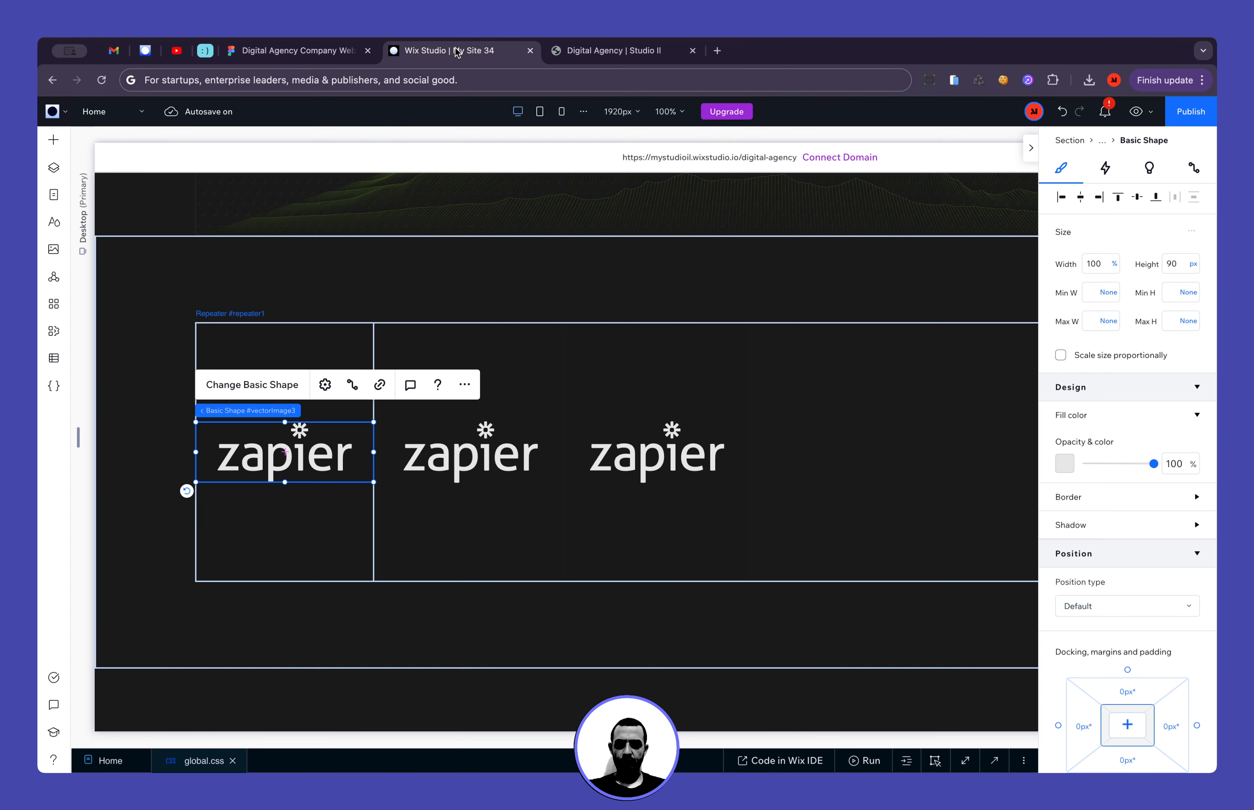
pyautogui.click(325, 386)
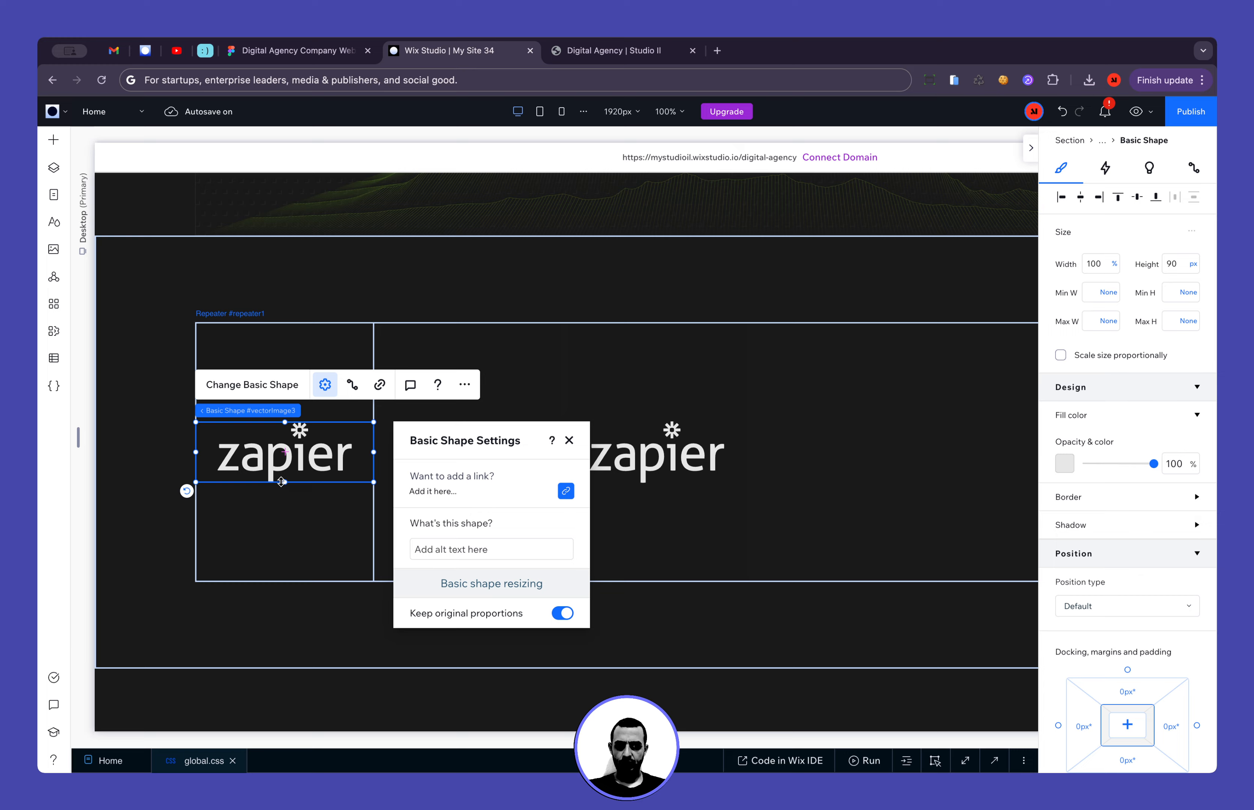
pyautogui.click(570, 441)
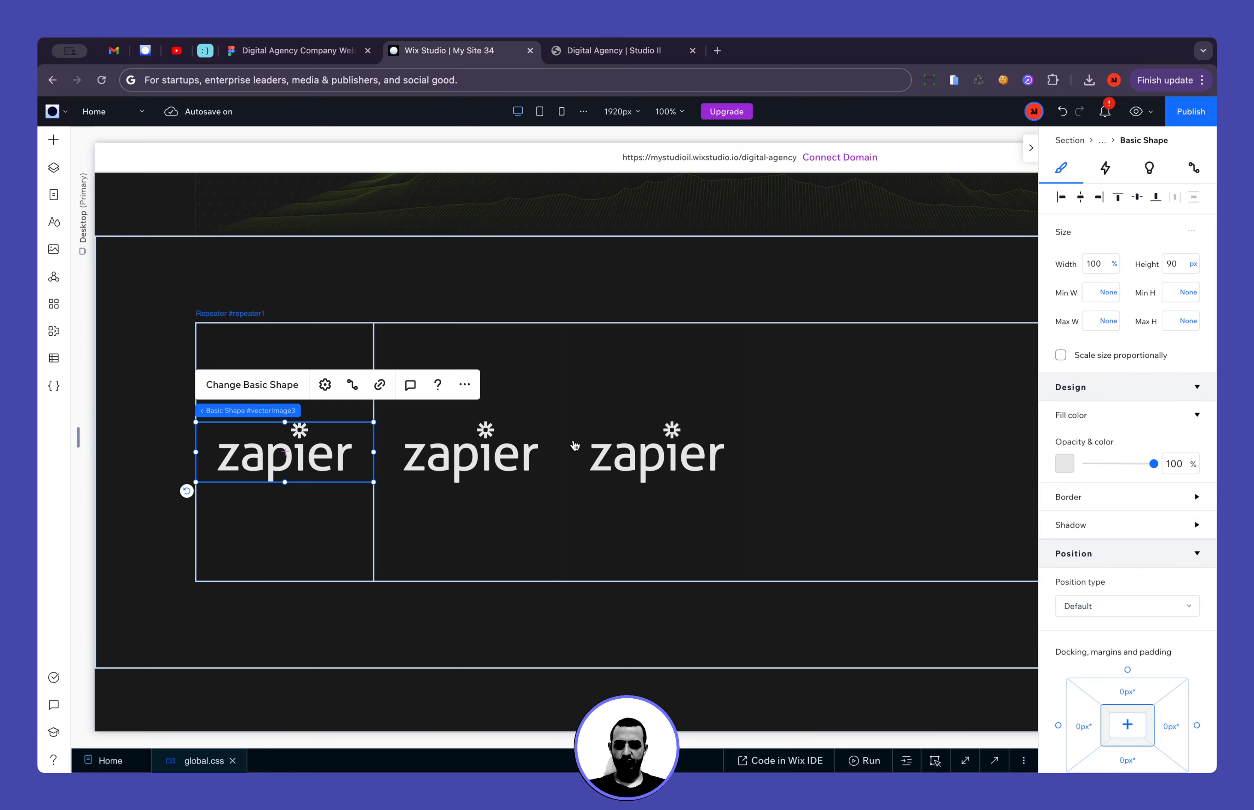
# Preview Card.svg from the Logos folder of the site files and compare it with the Figma frame, leaving the logo unreplaced
pyautogui.click(270, 386)
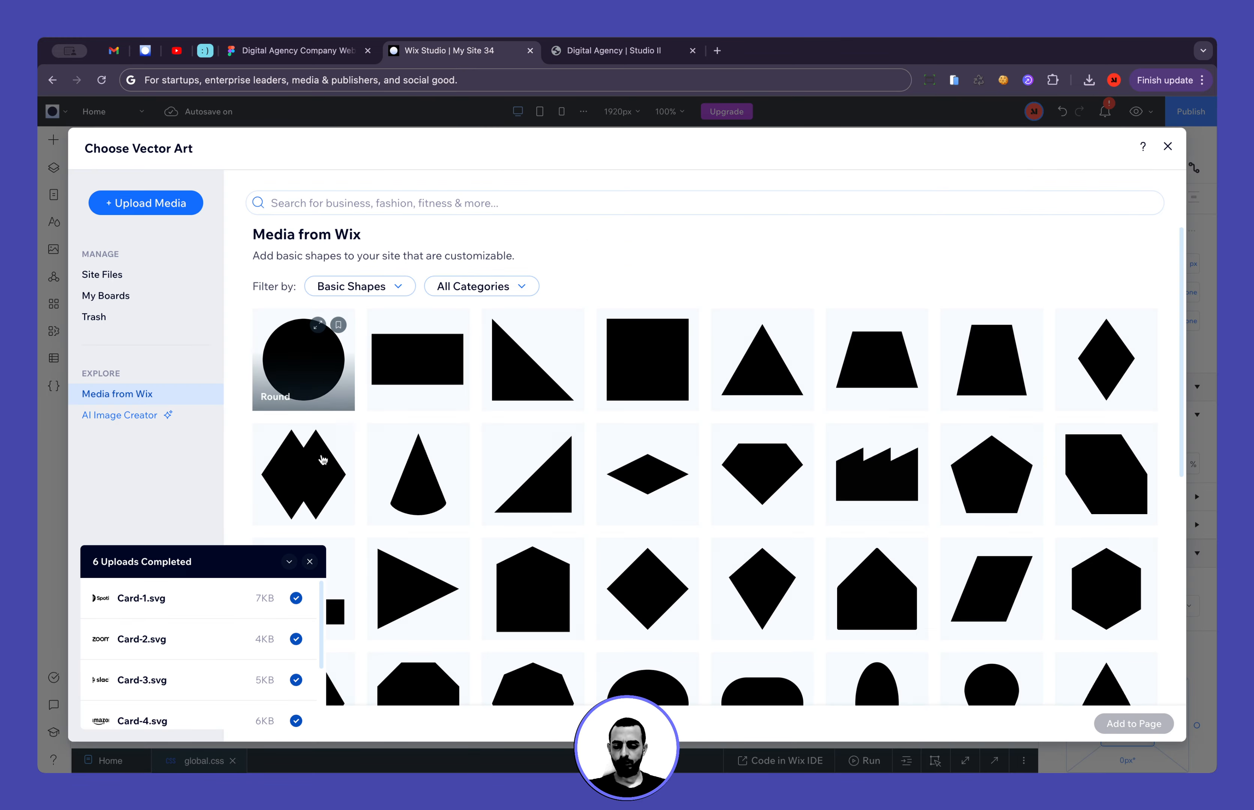
pyautogui.click(102, 275)
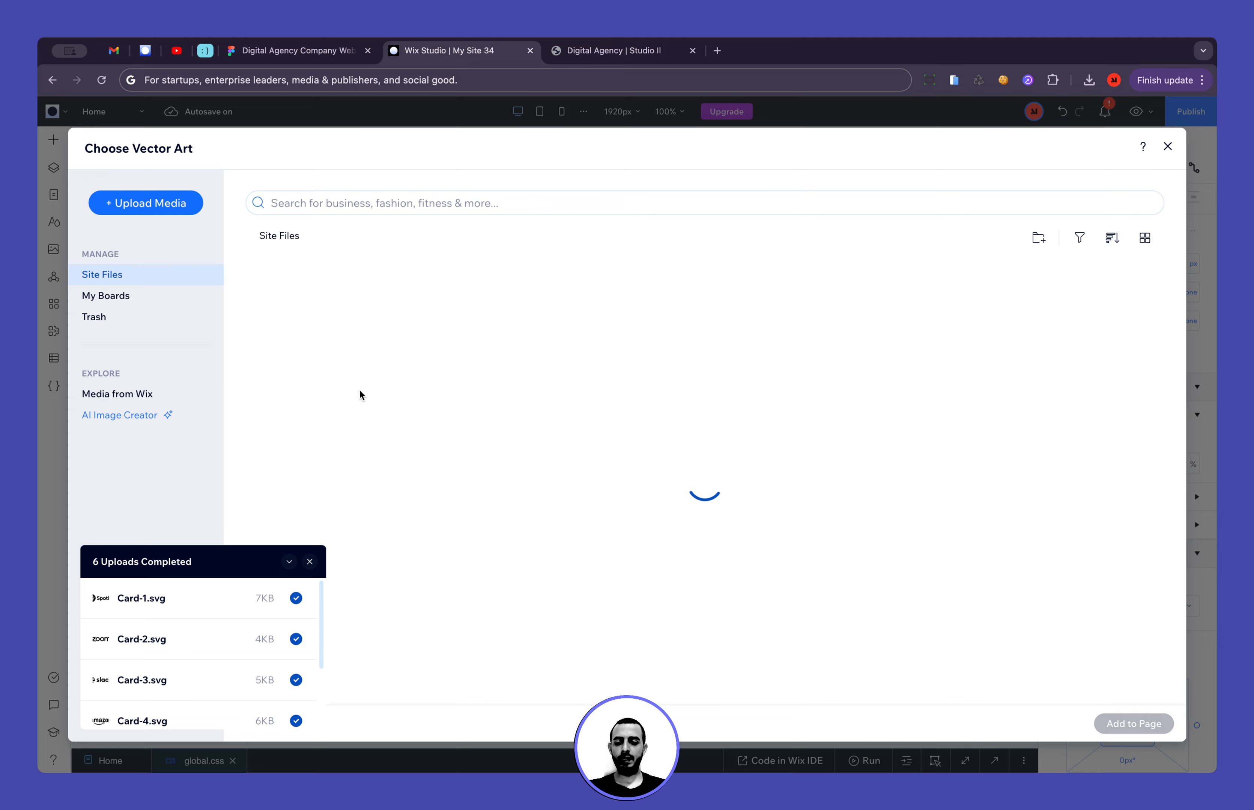
pyautogui.doubleClick(314, 352)
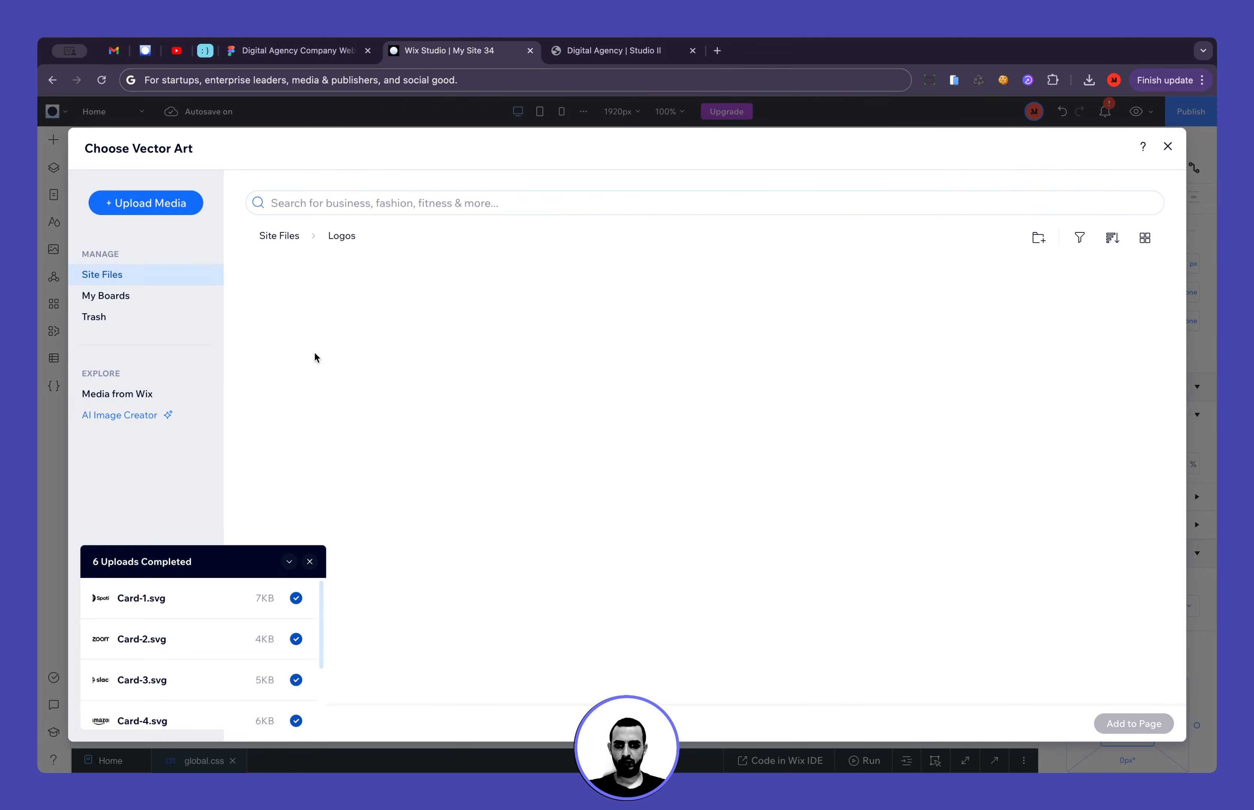
pyautogui.doubleClick(313, 335)
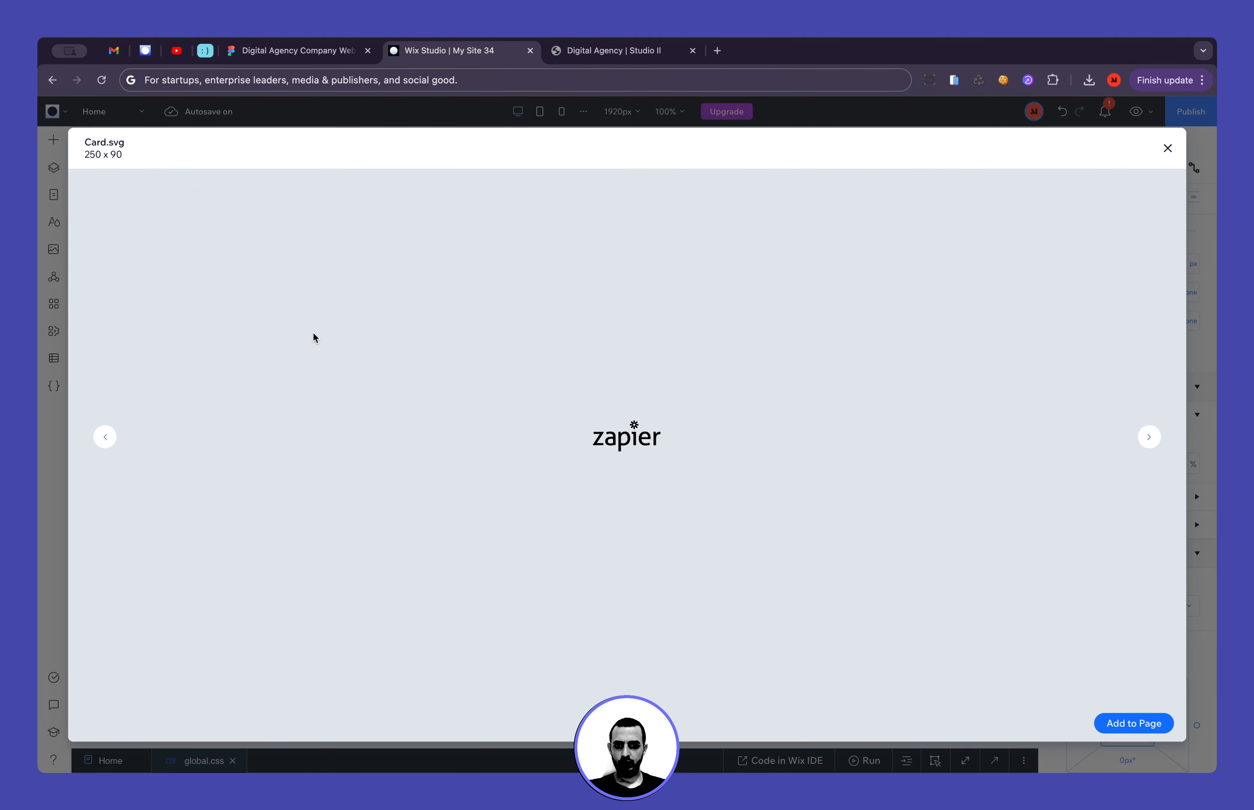
pyautogui.press('Escape')
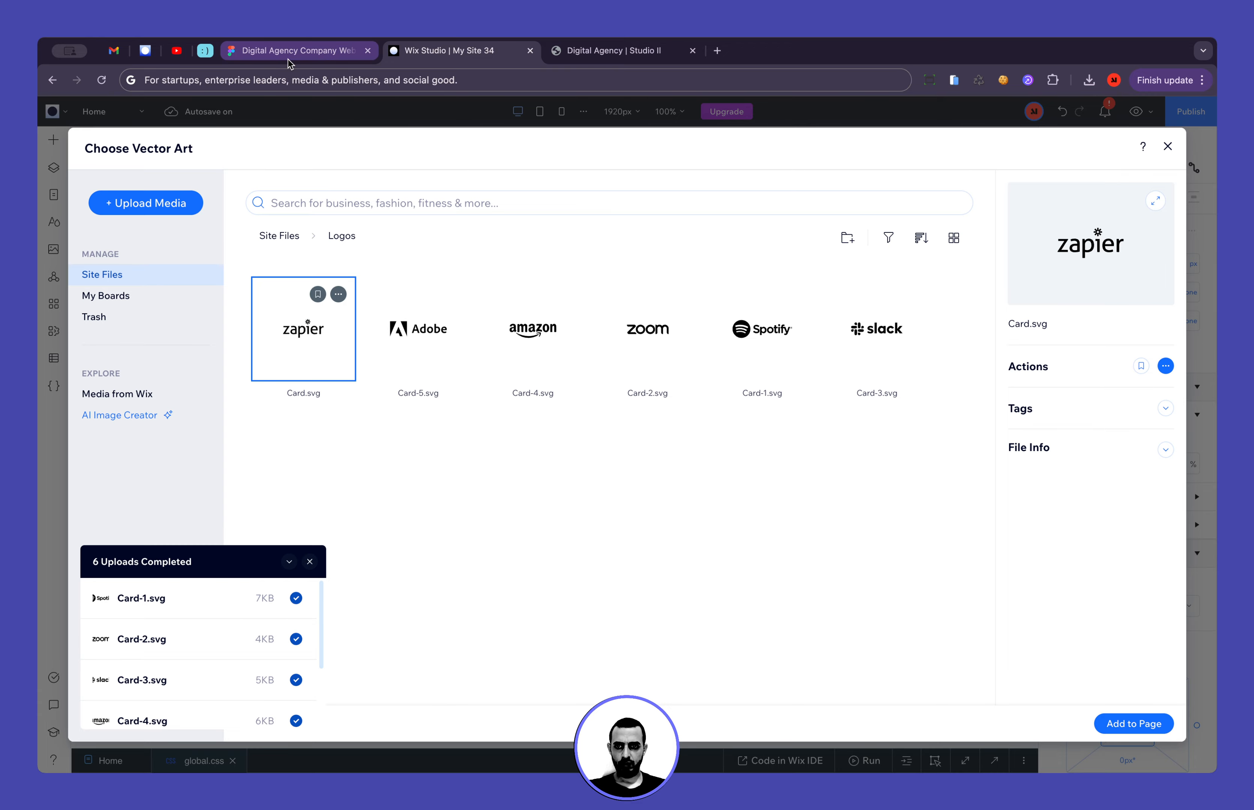
pyautogui.click(294, 50)
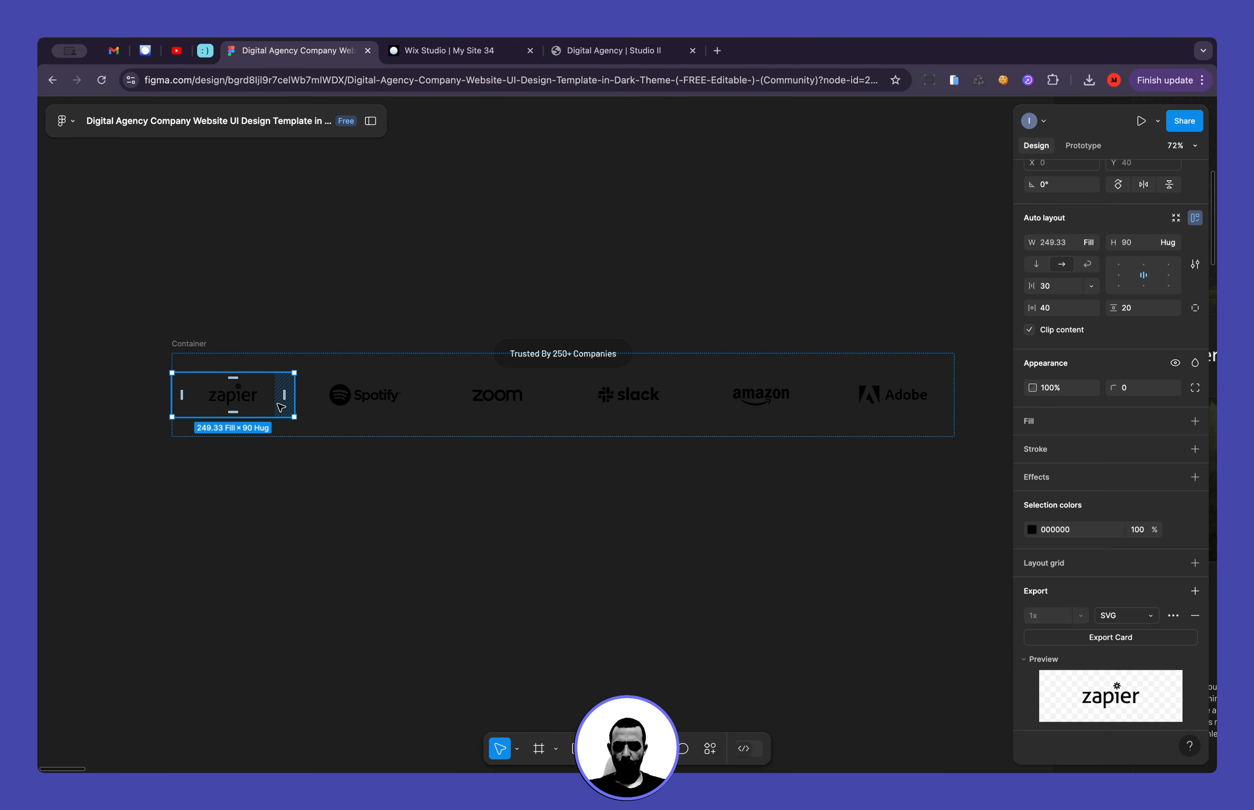
pyautogui.click(424, 53)
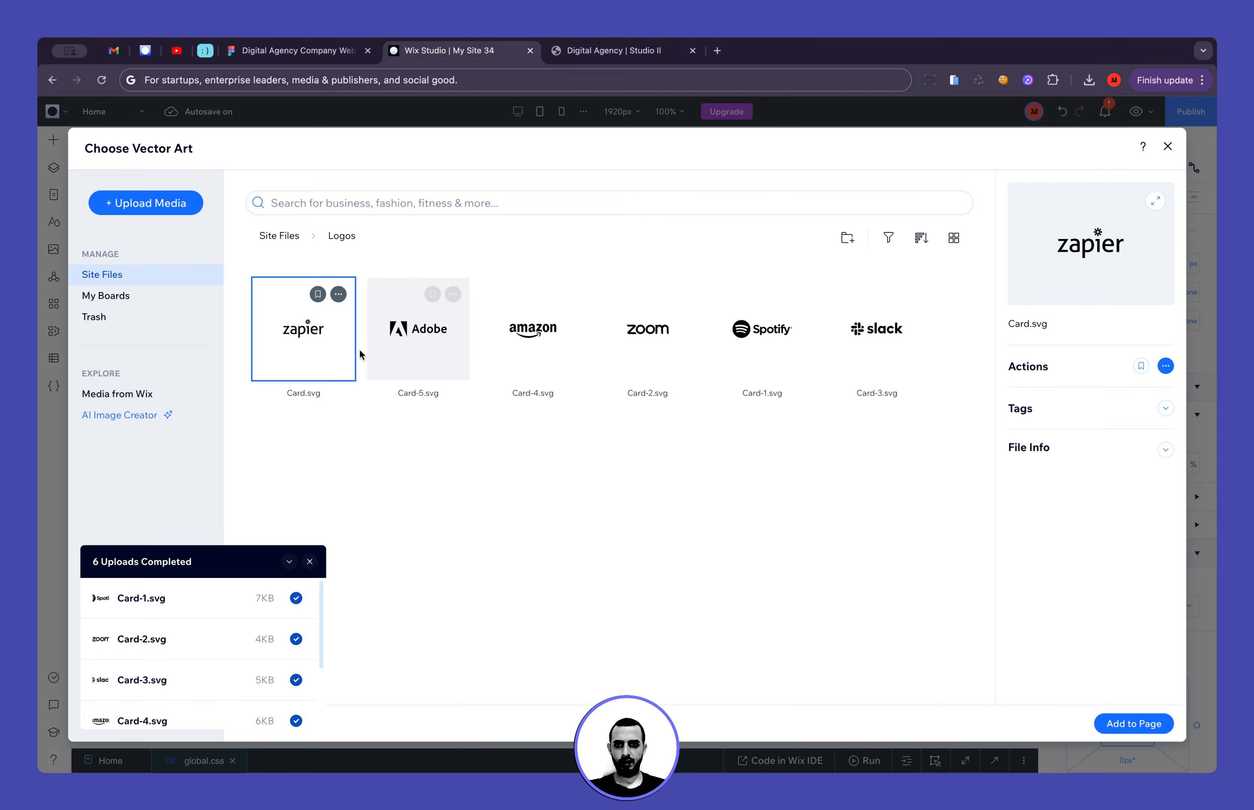
pyautogui.click(1167, 148)
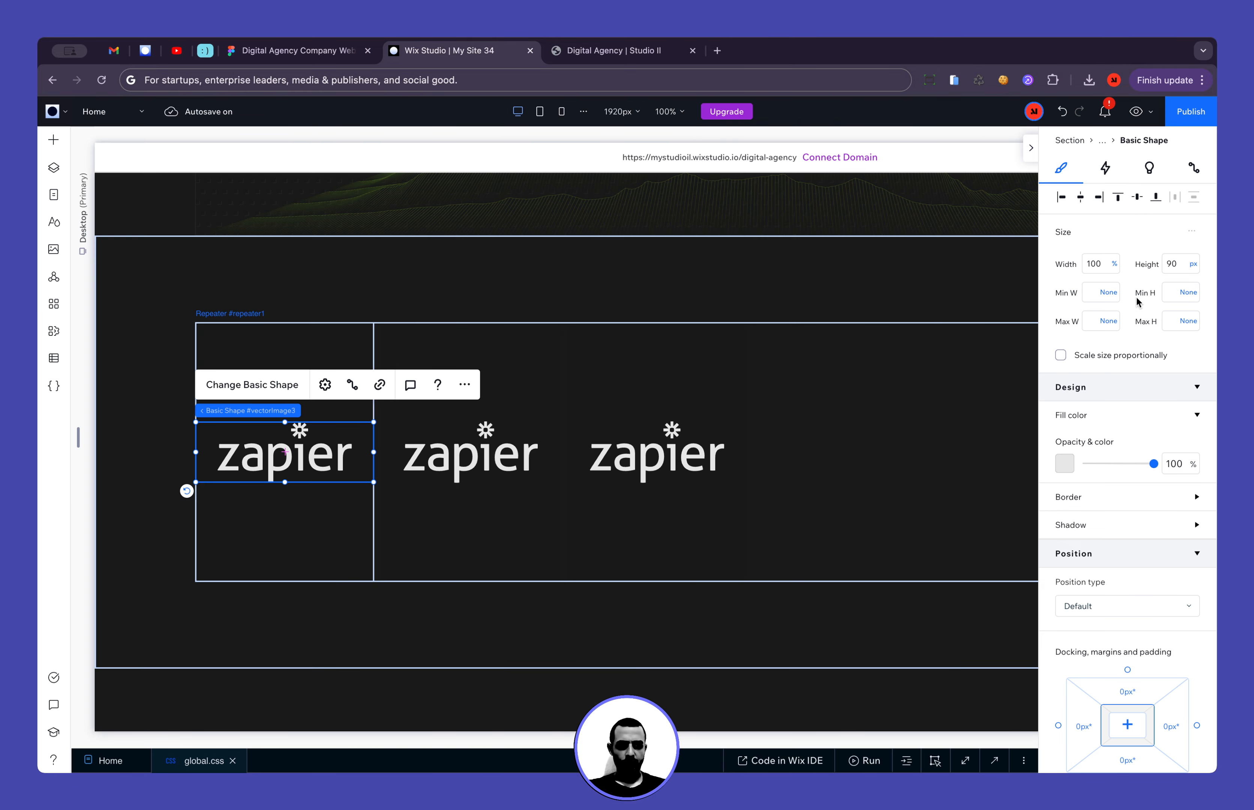
# Switch the Zapier logo's width unit to pixels and set the width to 250 px
pyautogui.click(1117, 265)
pyautogui.click(1118, 241)
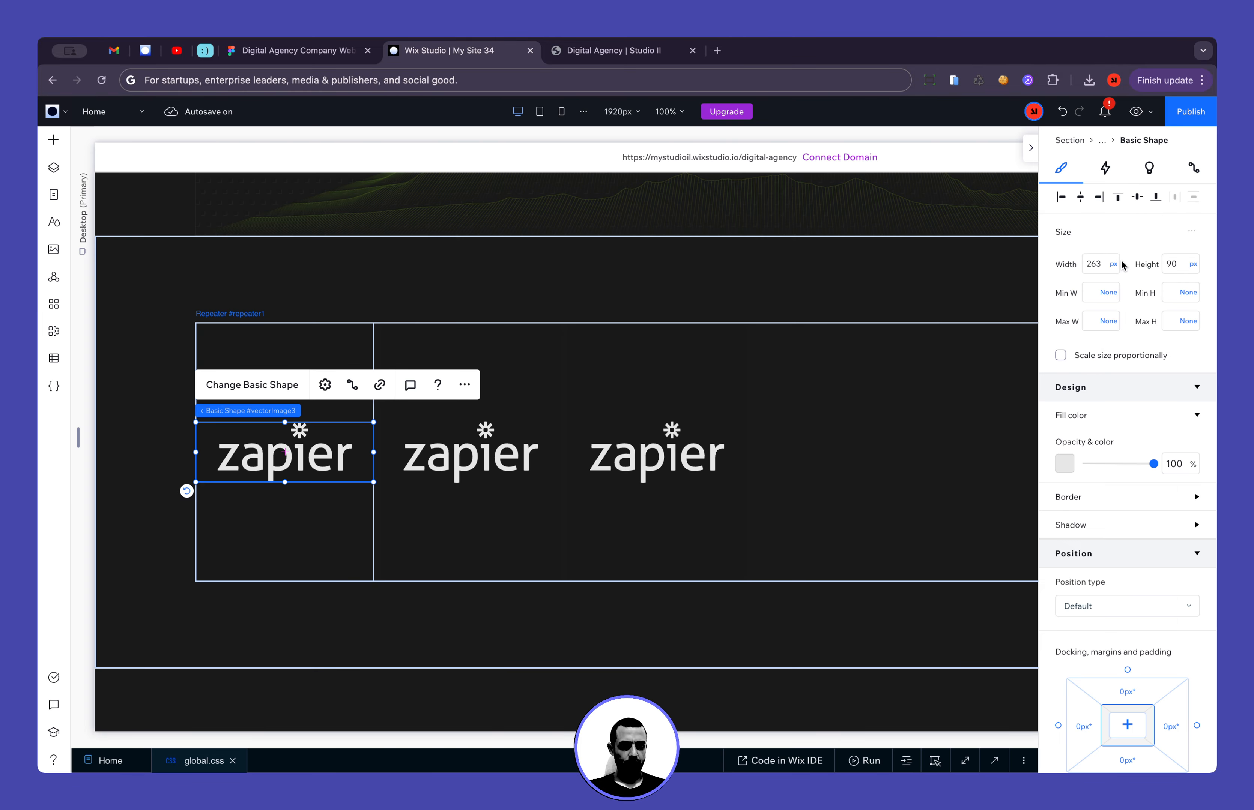
pyautogui.click(1097, 262)
pyautogui.write('250')
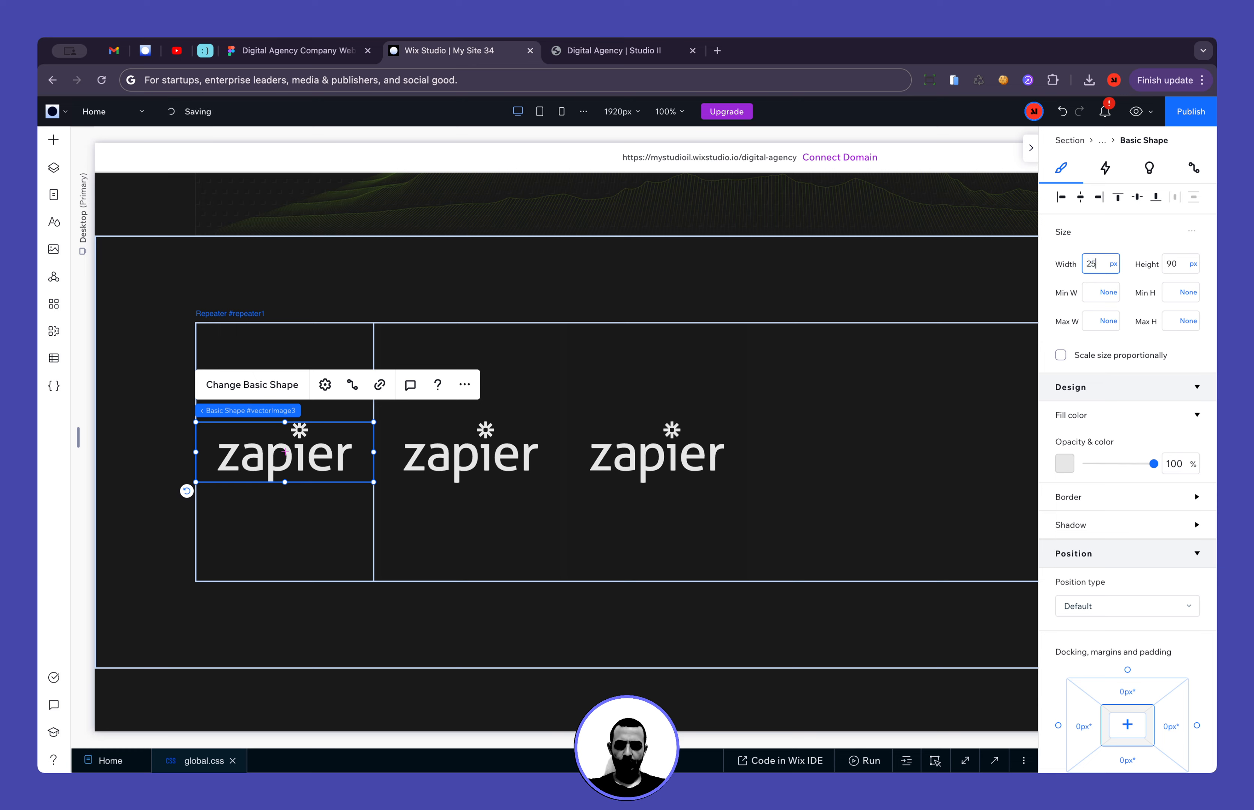
pyautogui.press('Return')
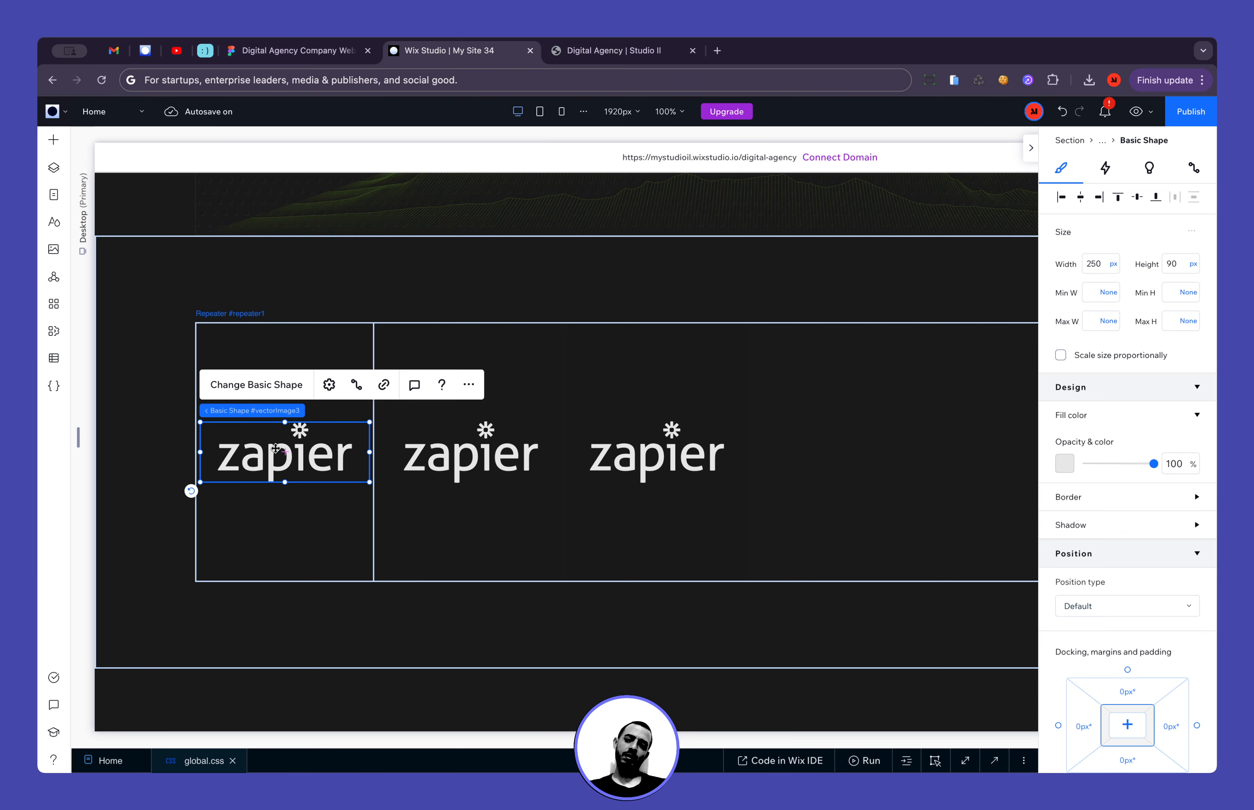
pyautogui.moveTo(285, 483); pyautogui.dragTo(283, 510)
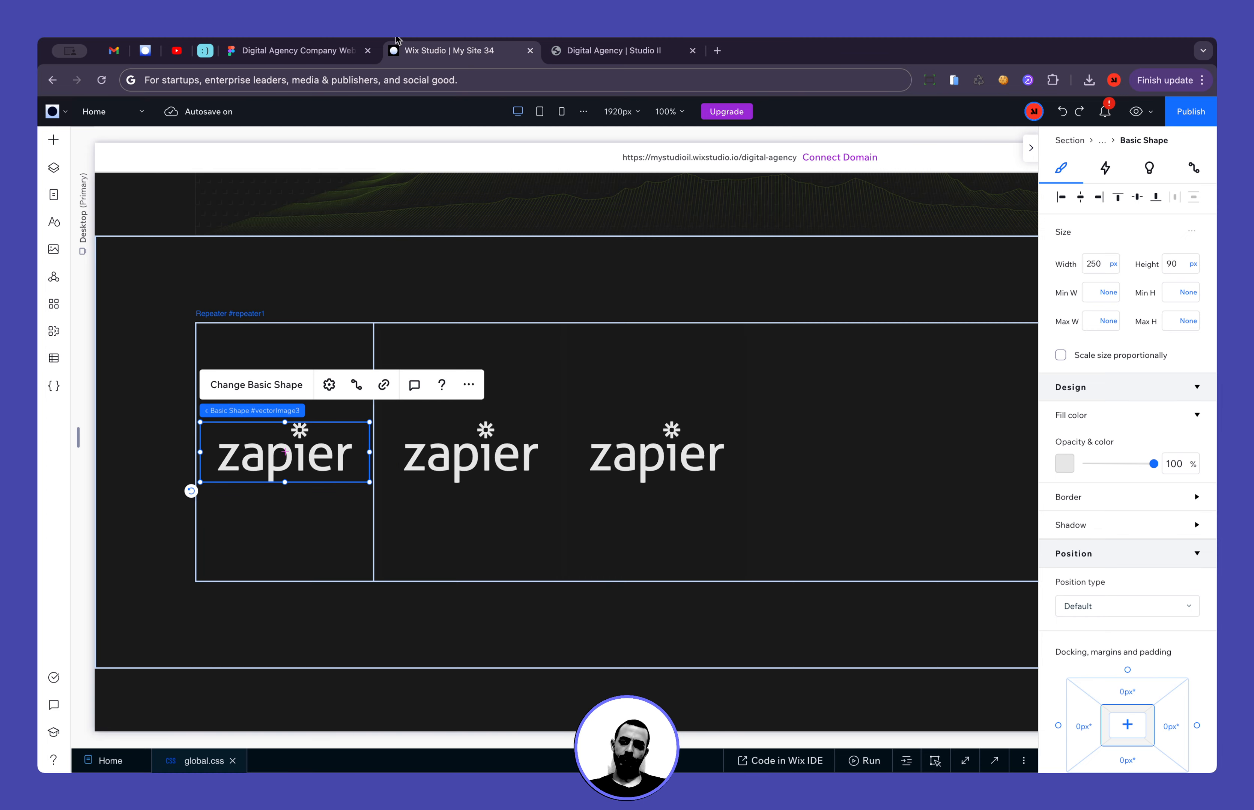
# Open the exported Card.svg in a new browser tab, inspect its SVG code and dimensions, and return to Wix Studio
pyautogui.click(315, 58)
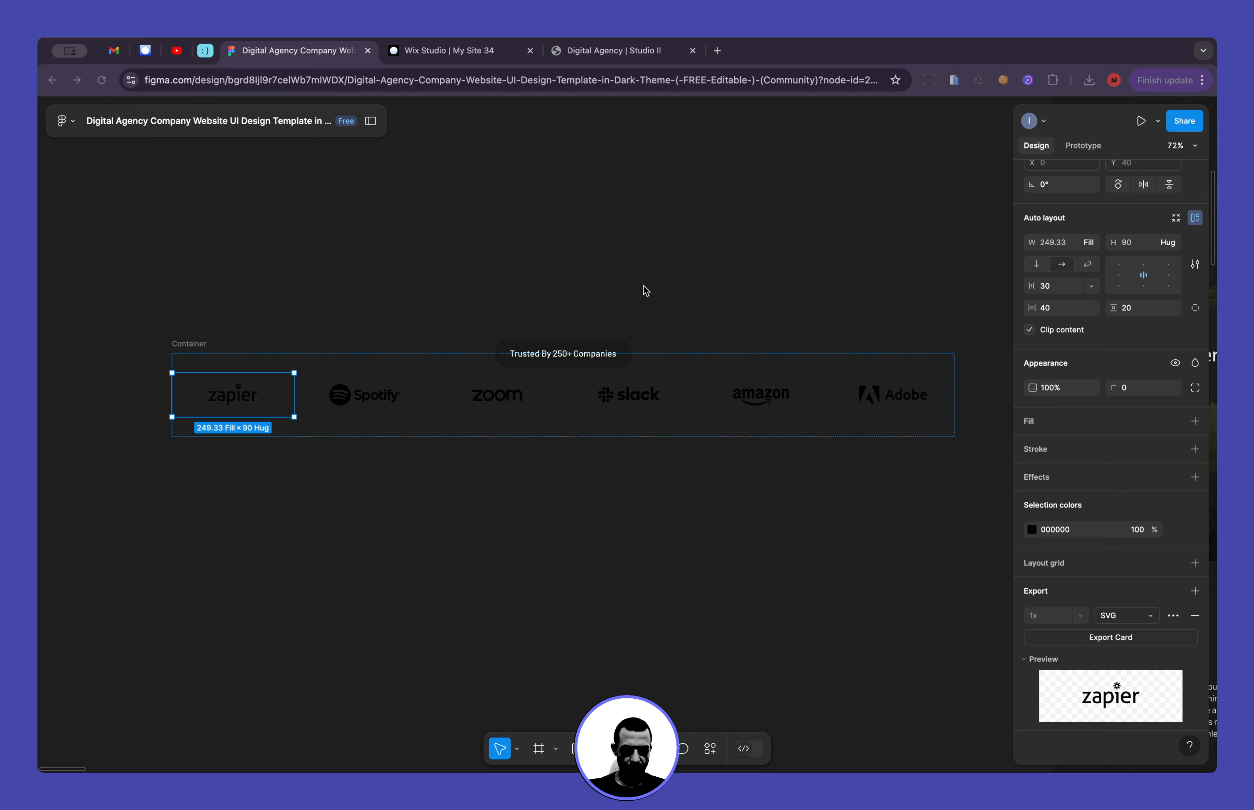
pyautogui.moveTo(644, 285); pyautogui.dragTo(748, 56)
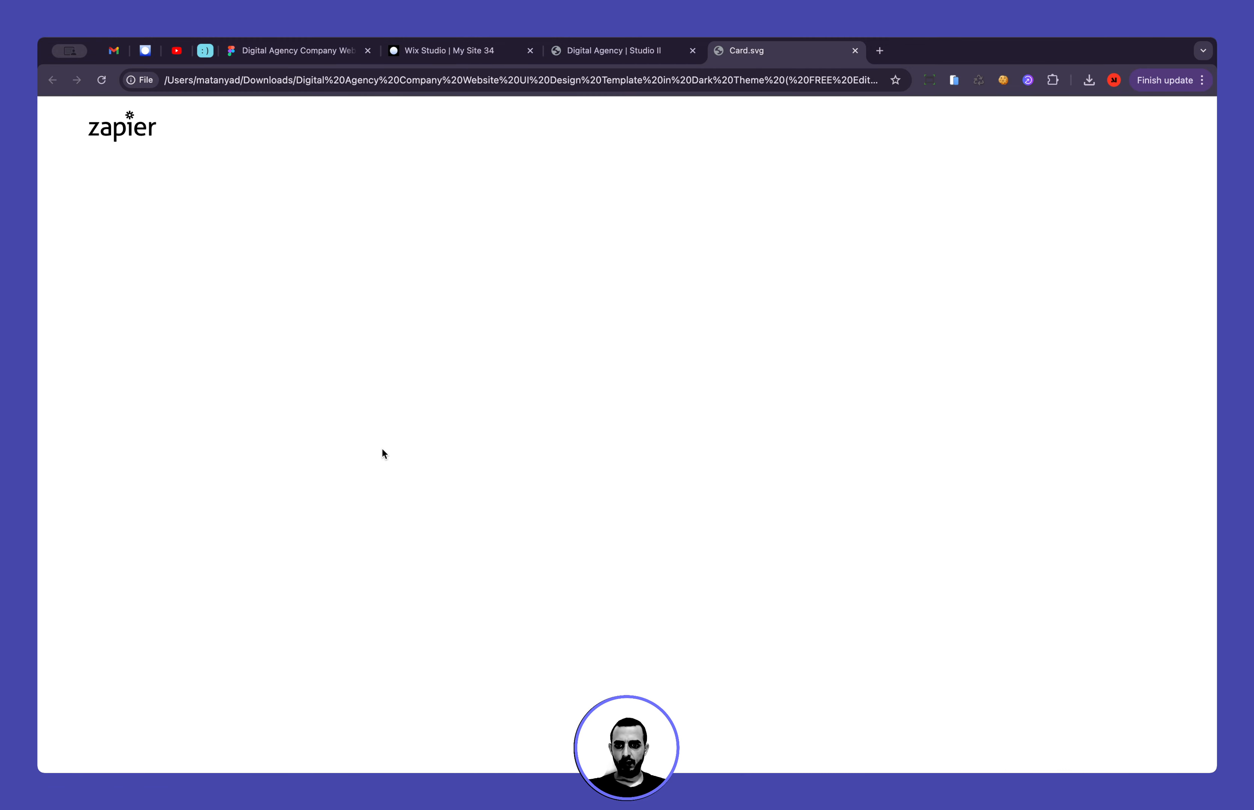
pyautogui.press('super+alt+i')
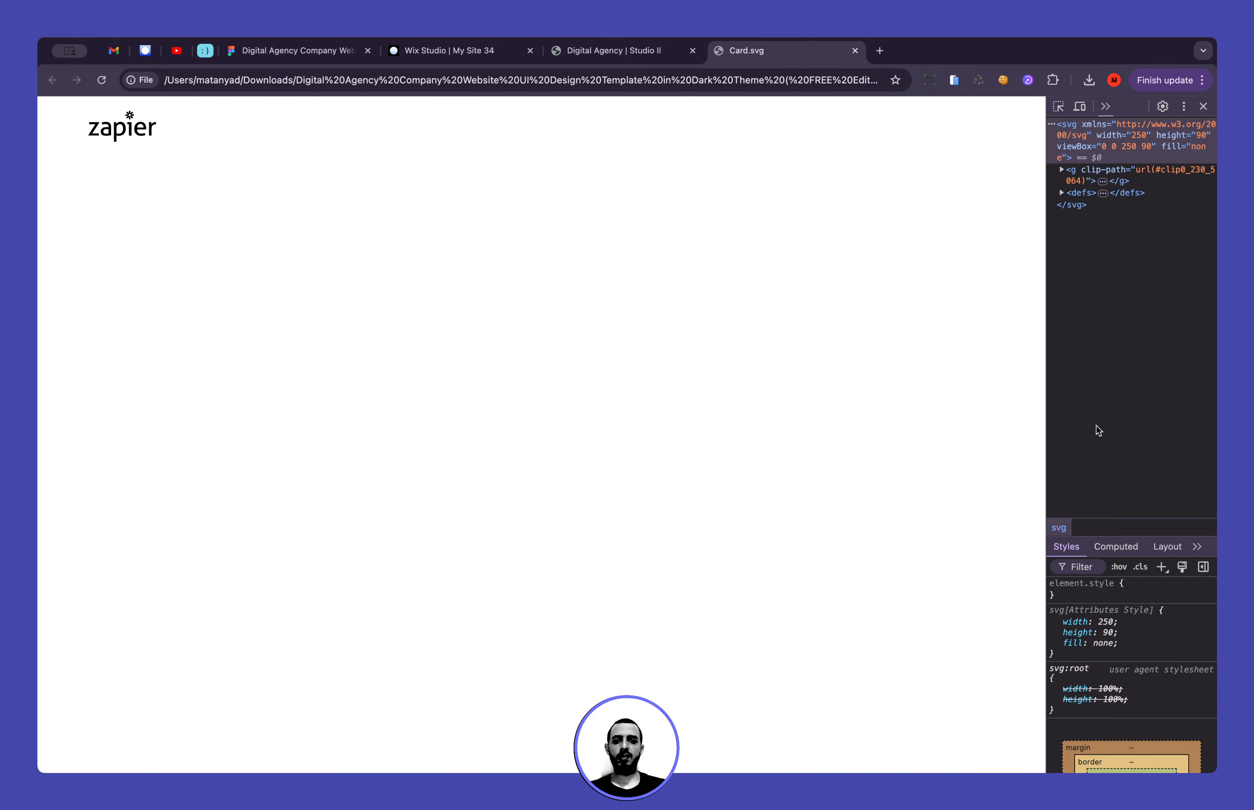
pyautogui.click(434, 52)
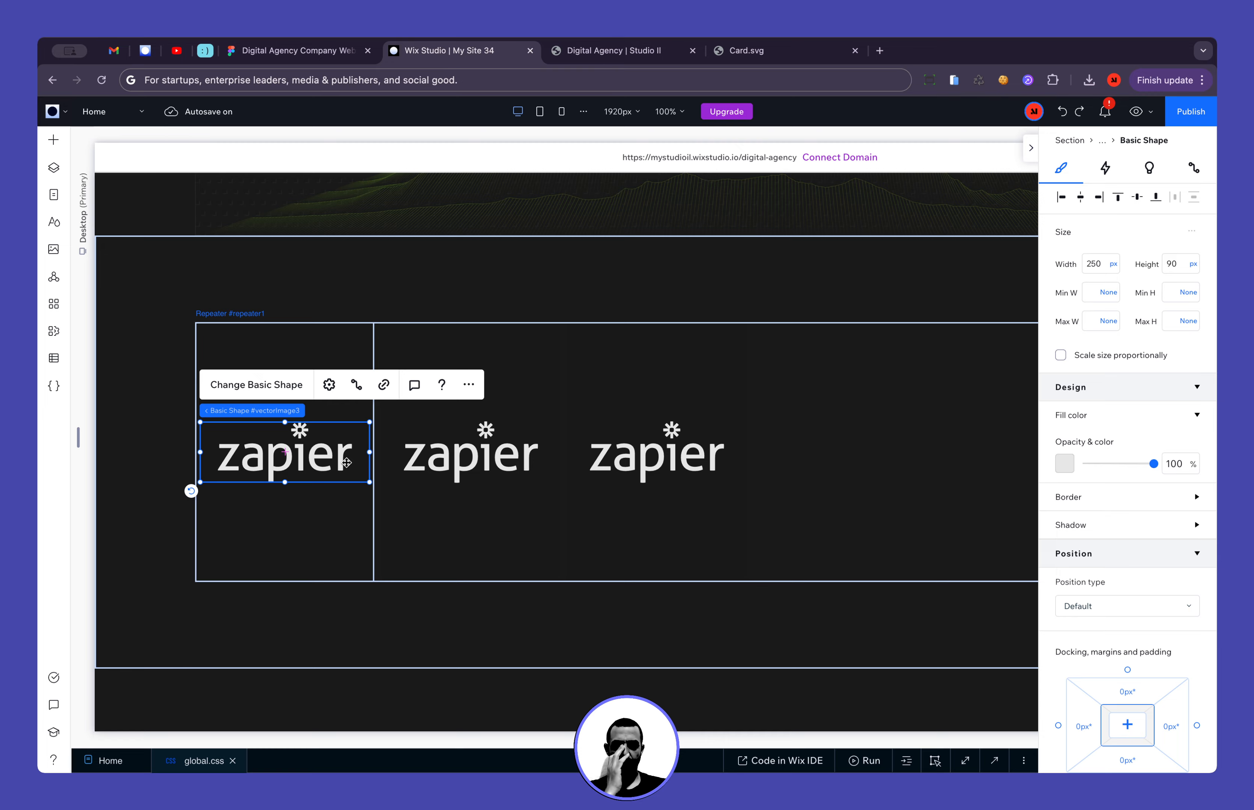
# Change the first repeater item's vector shape to Card.svg from the Logos folder in the site files
pyautogui.click(290, 388)
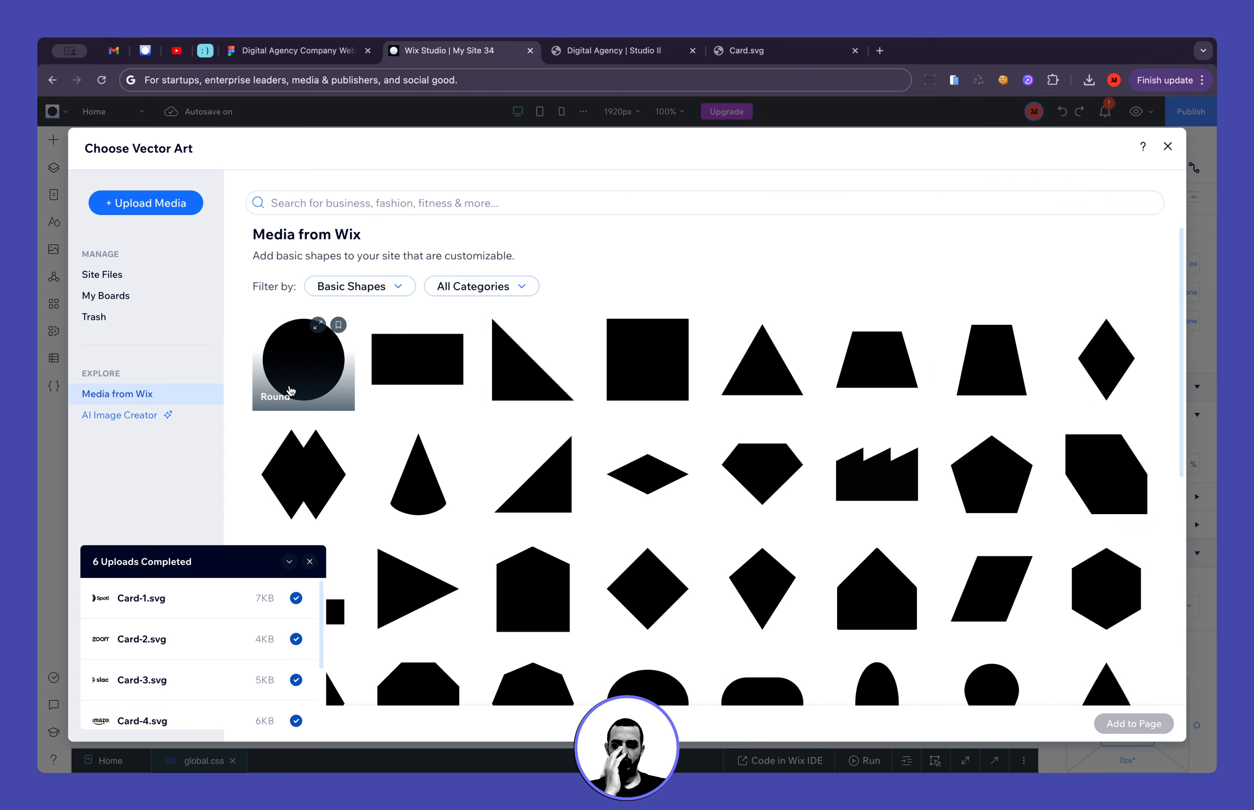
pyautogui.click(195, 271)
pyautogui.click(295, 50)
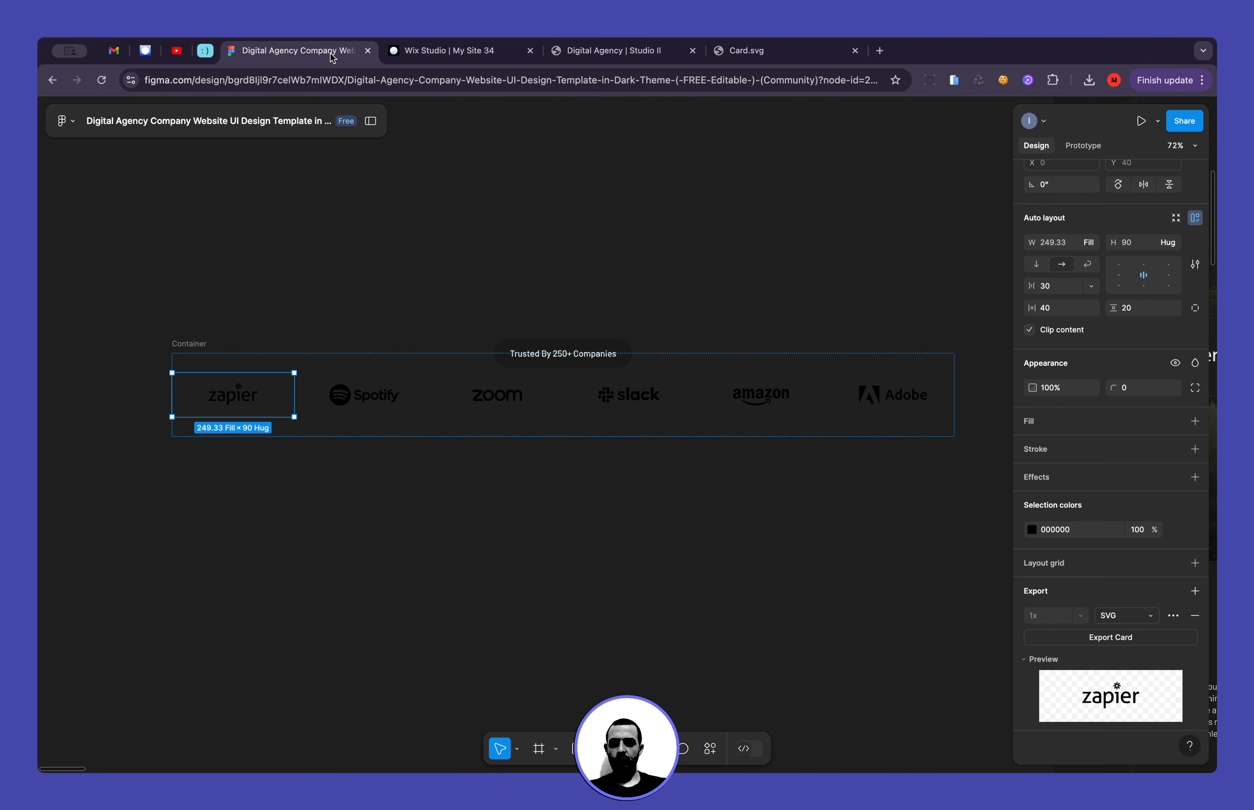
pyautogui.click(429, 52)
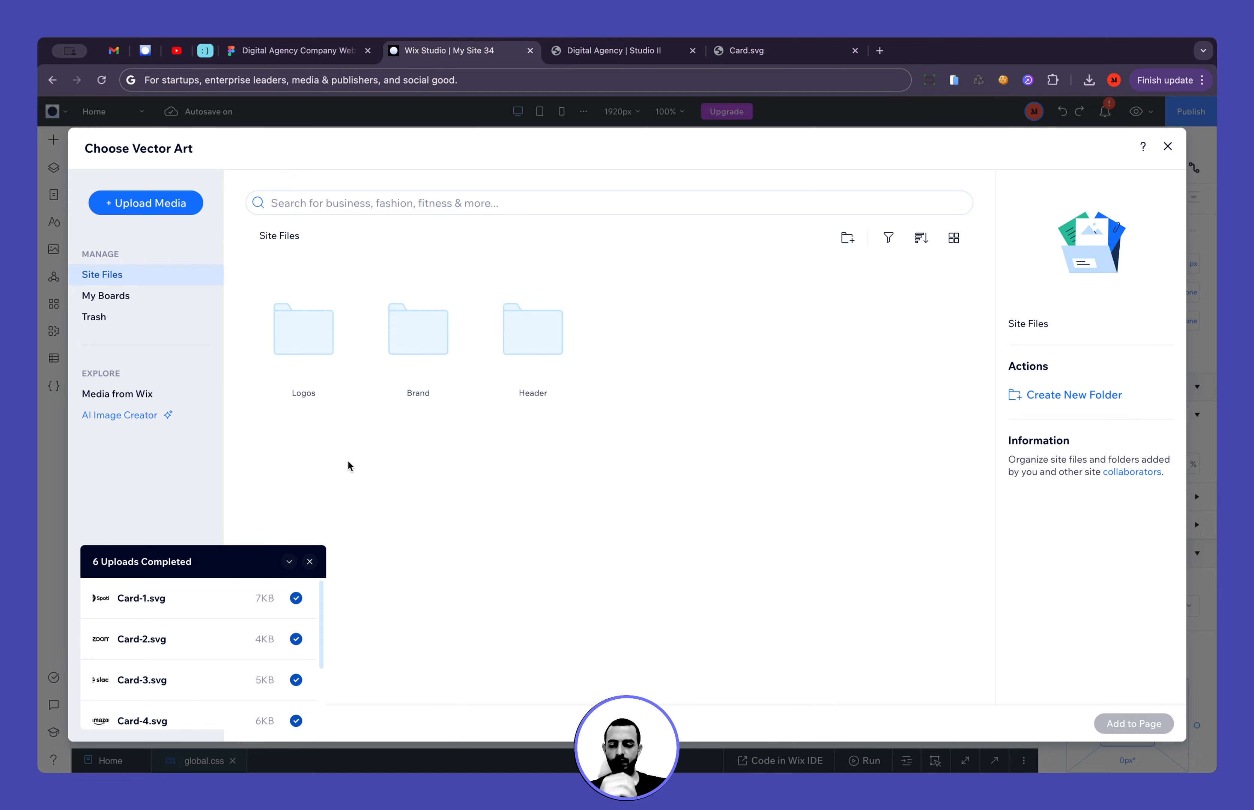
pyautogui.click(302, 359)
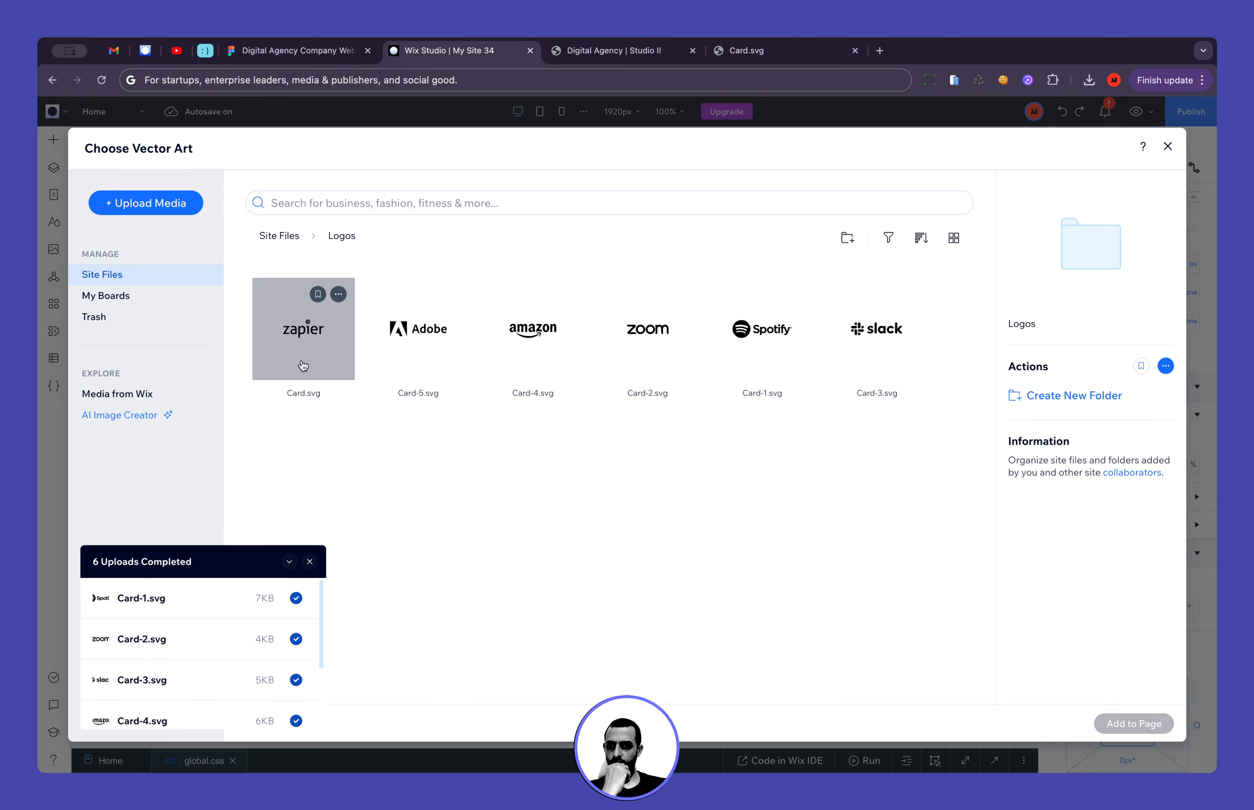
pyautogui.doubleClick(303, 365)
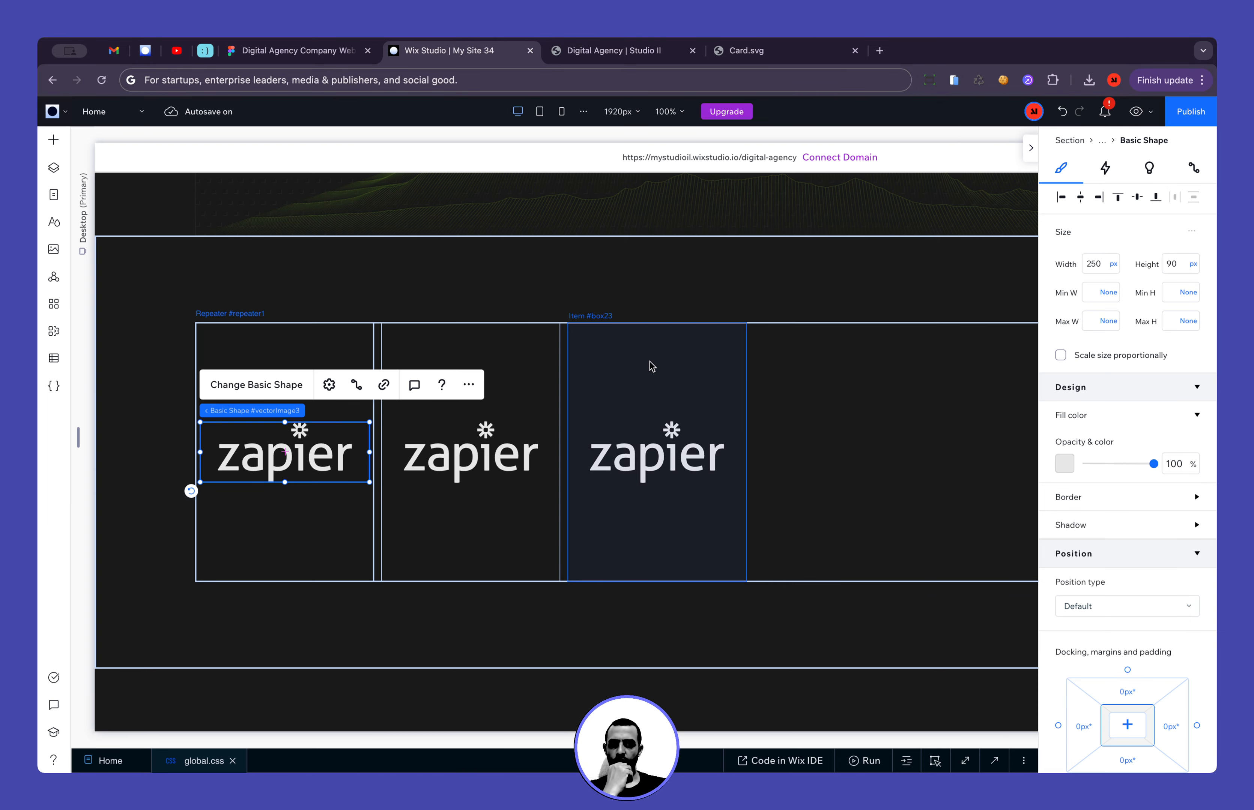
# Switch the Zapier shape's option to keep original proportions off and back on in its settings
pyautogui.click(329, 384)
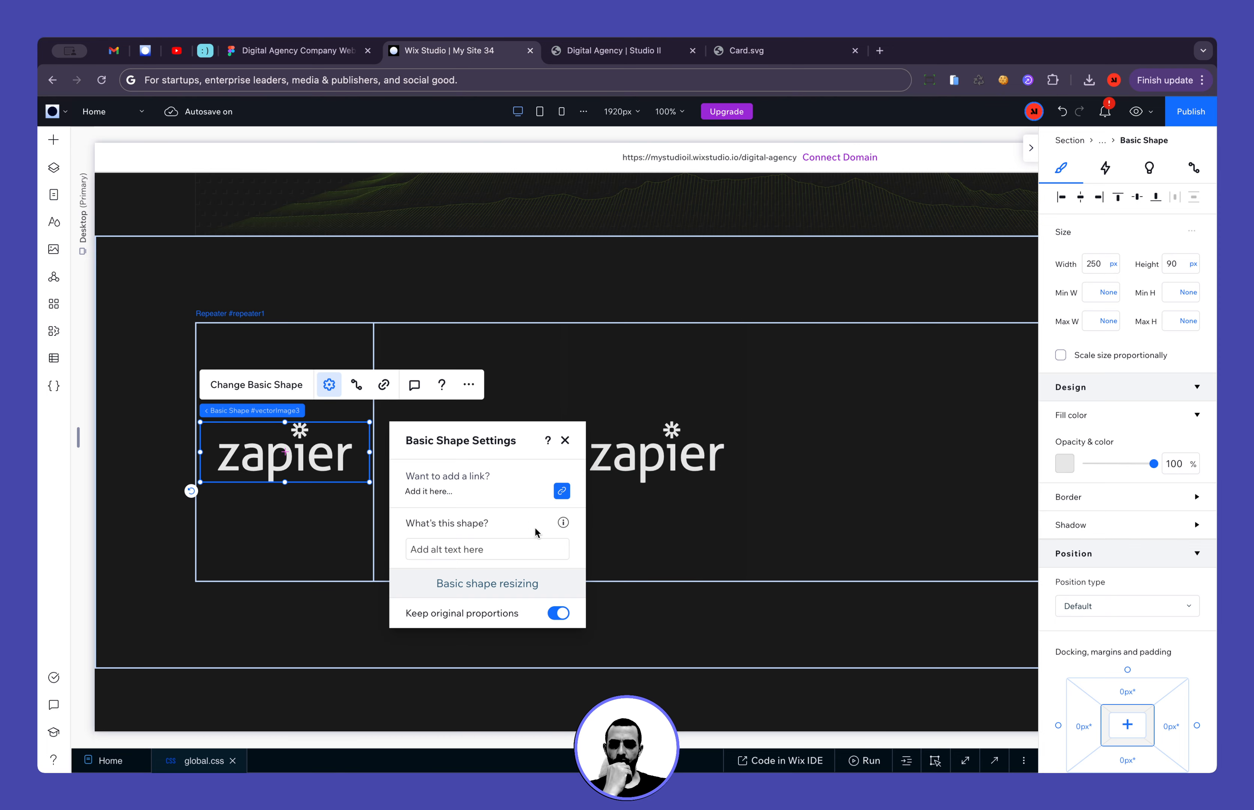
pyautogui.click(560, 615)
pyautogui.click(559, 615)
pyautogui.click(564, 441)
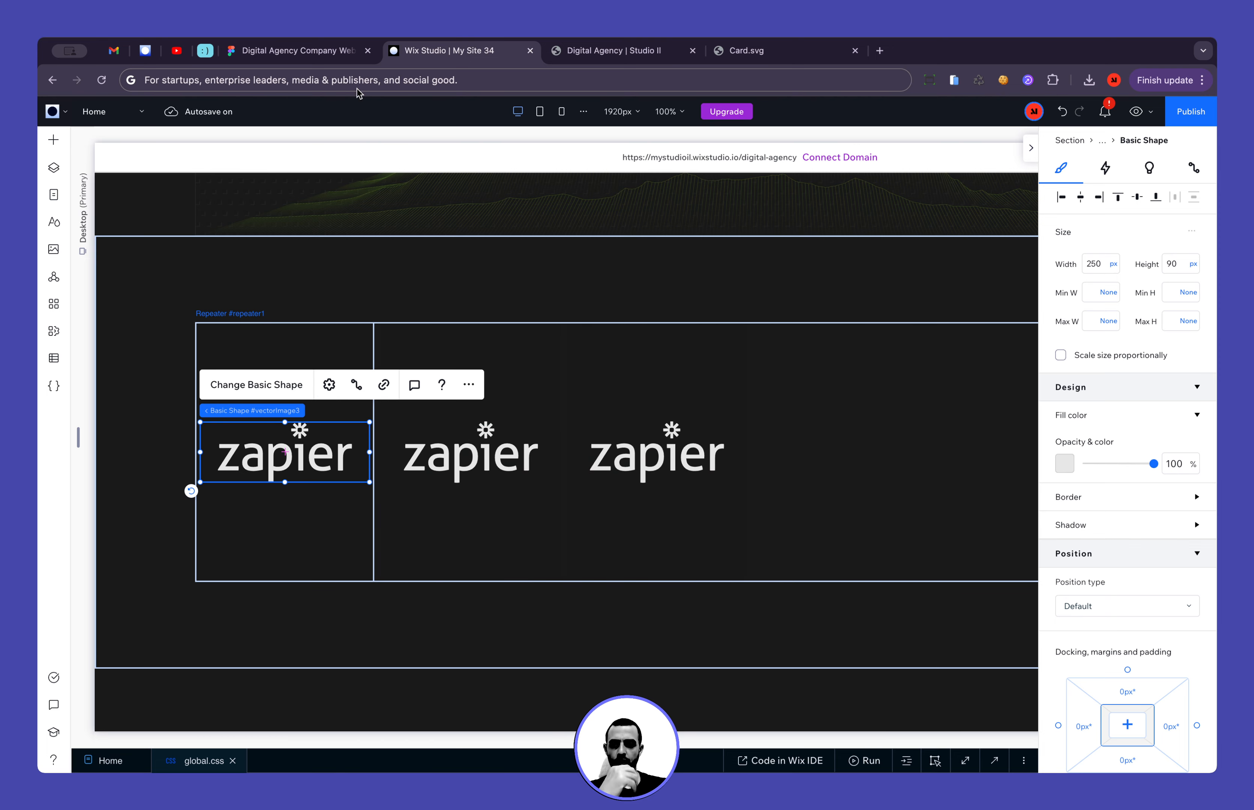
# Switch to the Figma design and undo the SVG export setting and black recolouring of the six logo cards
pyautogui.click(315, 55)
pyautogui.click(371, 483)
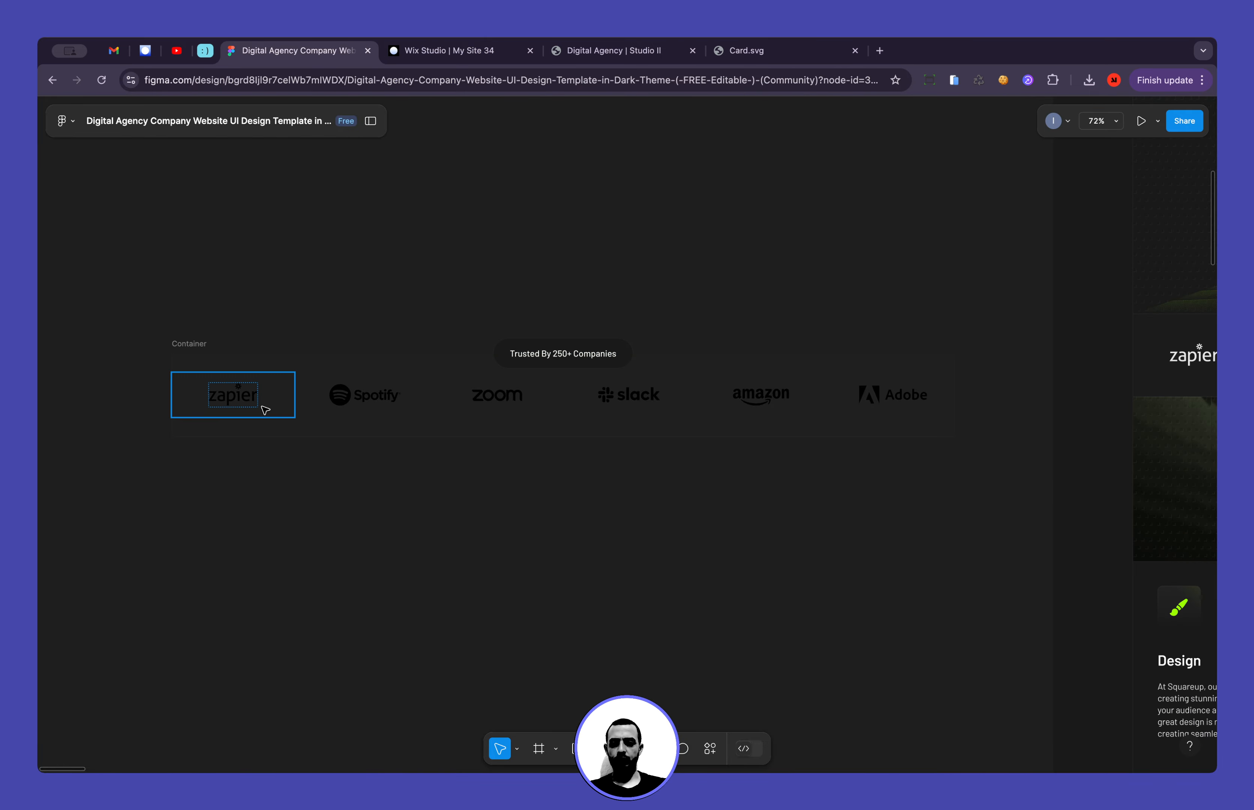
pyautogui.click(265, 410)
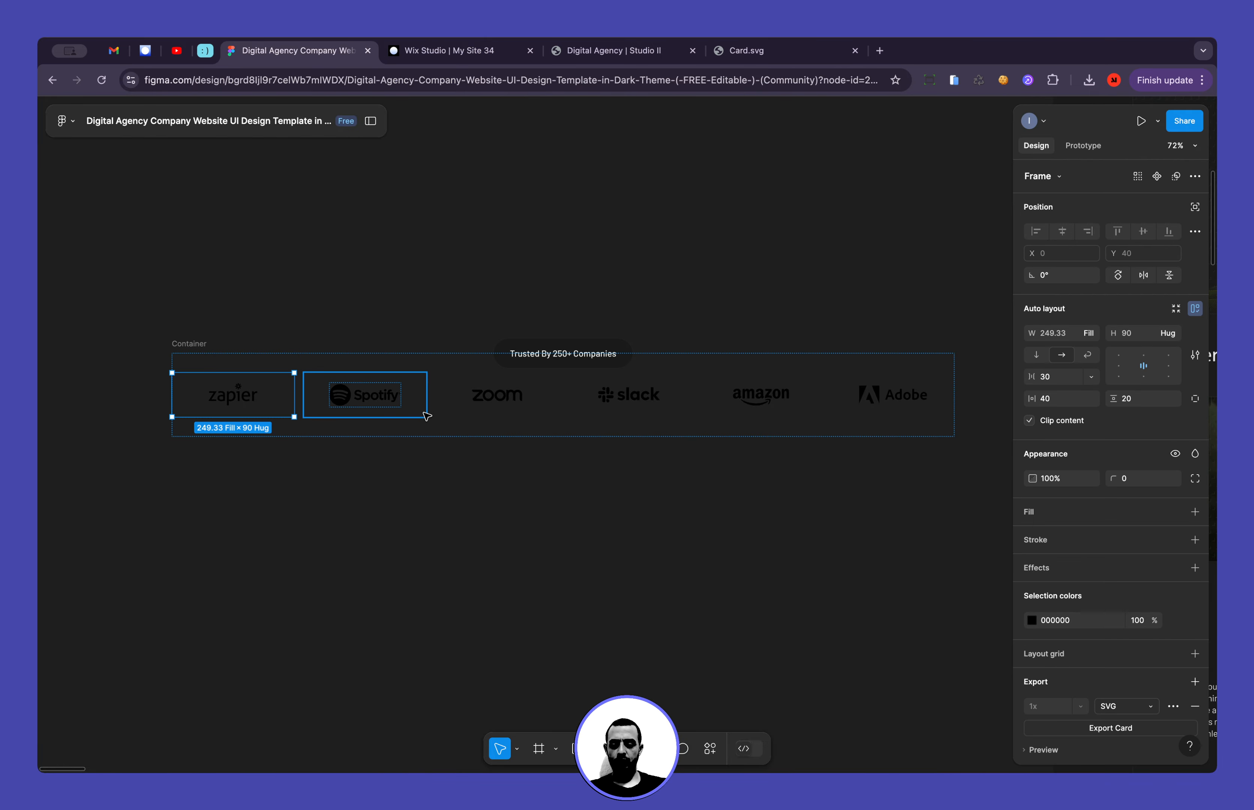
pyautogui.keyDown('shift'); pyautogui.click(425, 412); pyautogui.keyUp('shift')
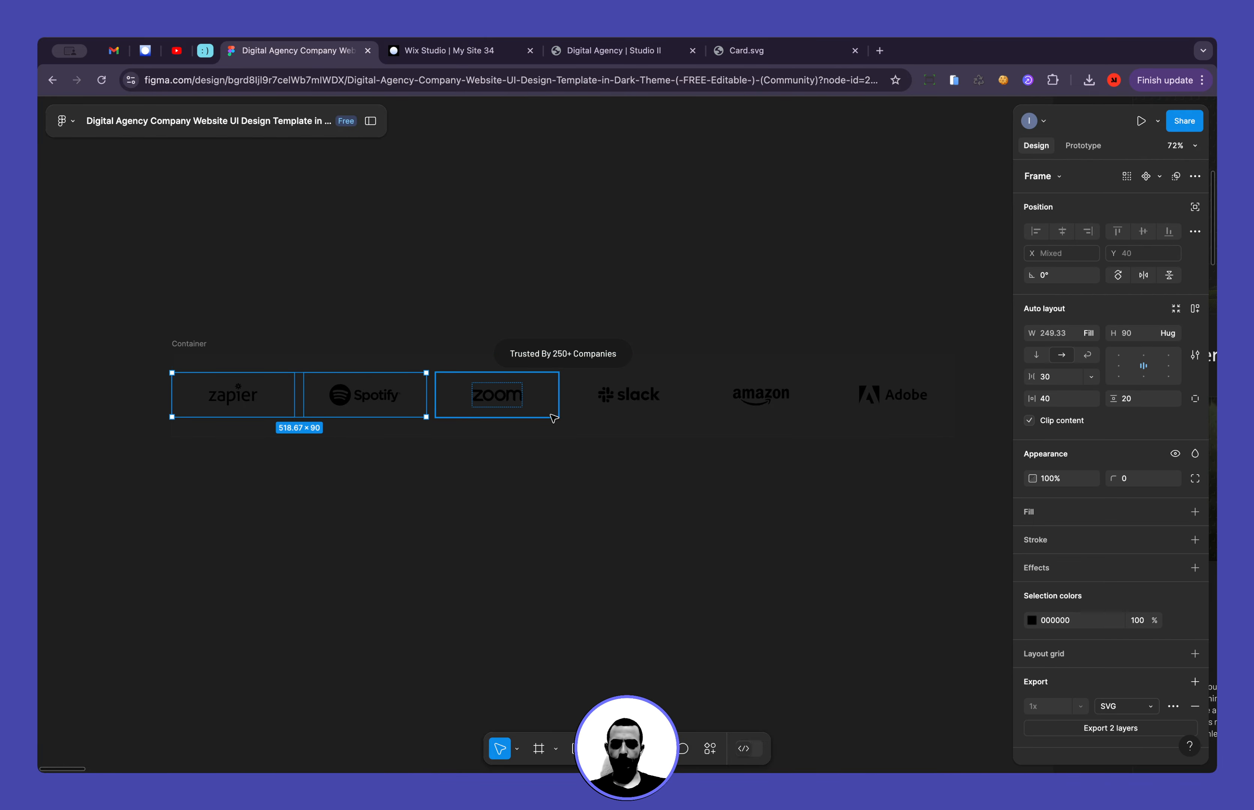
pyautogui.click(524, 538)
pyautogui.press('super+z')
pyautogui.press('super+z')
pyautogui.press('super+z')
pyautogui.press('super+z')
pyautogui.press('super+z')
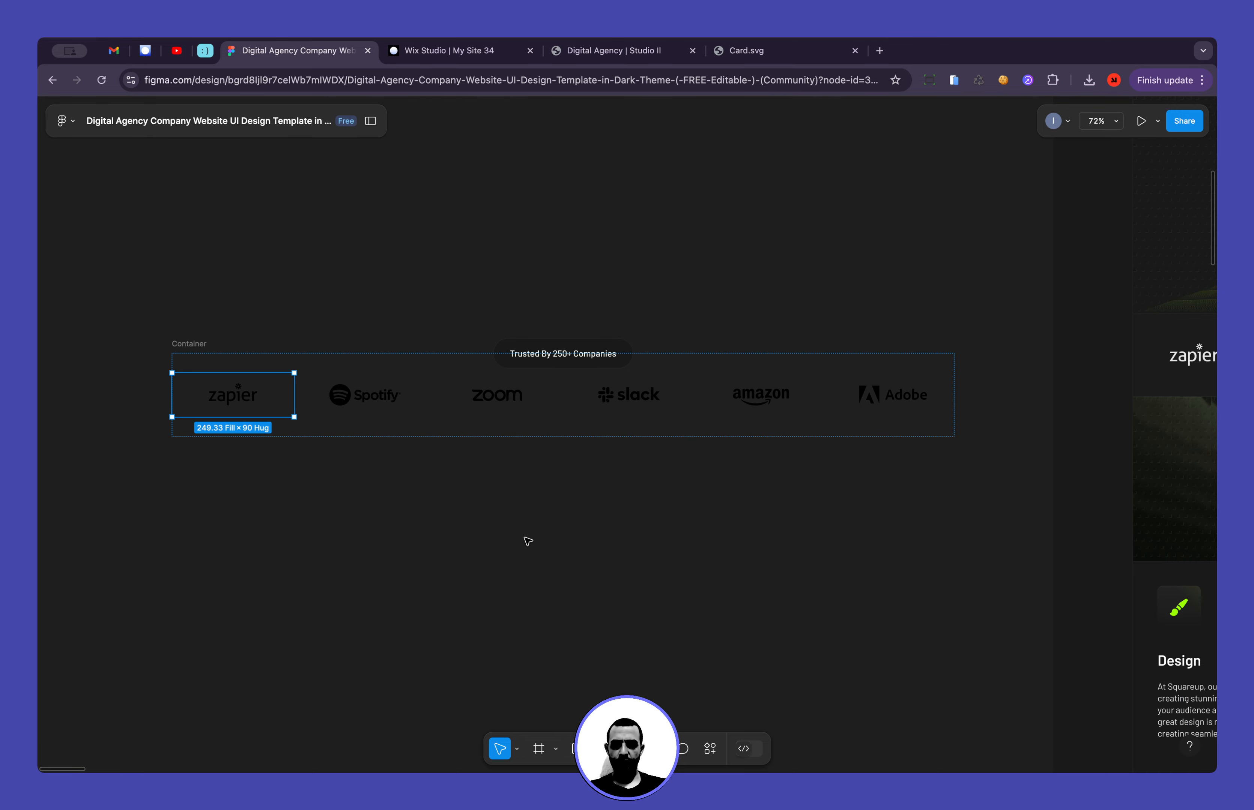
pyautogui.press('super+z')
pyautogui.press('super+z')
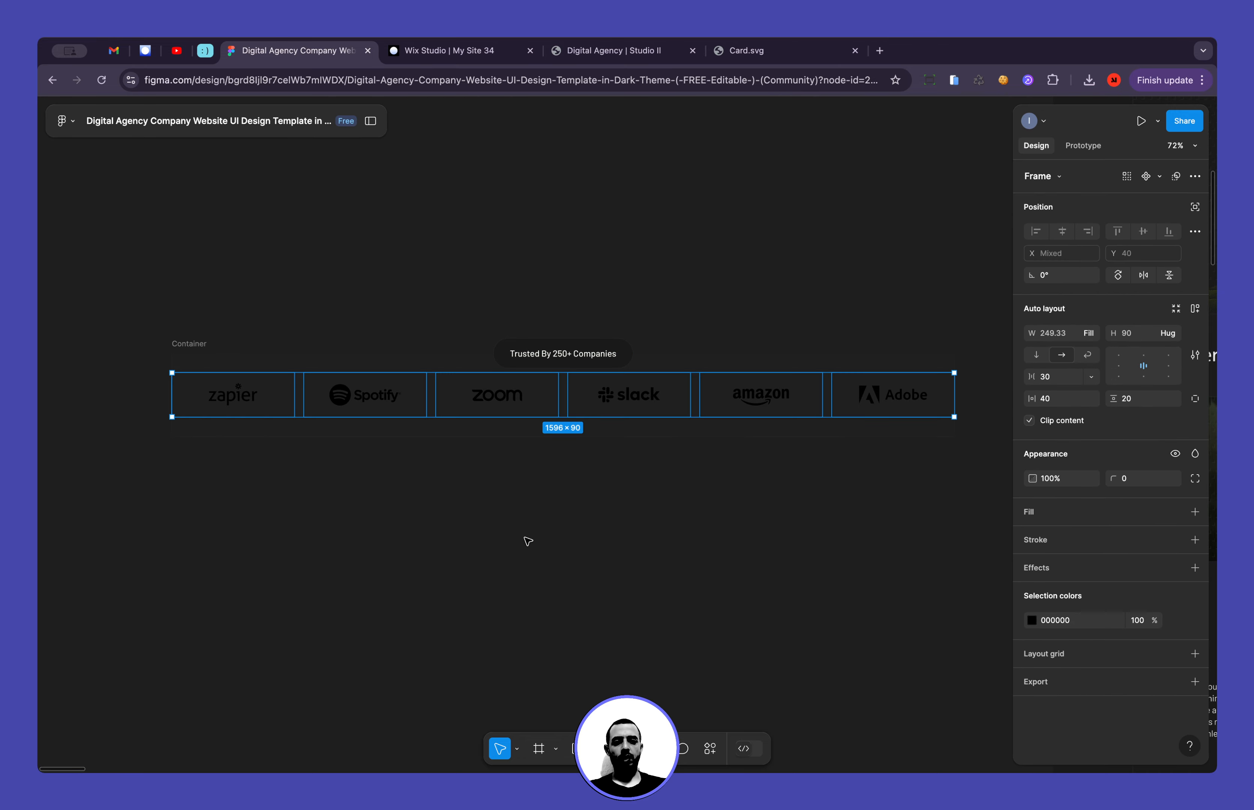
# Export the six selected logo cards as PNG at 2x scale
pyautogui.click(1194, 683)
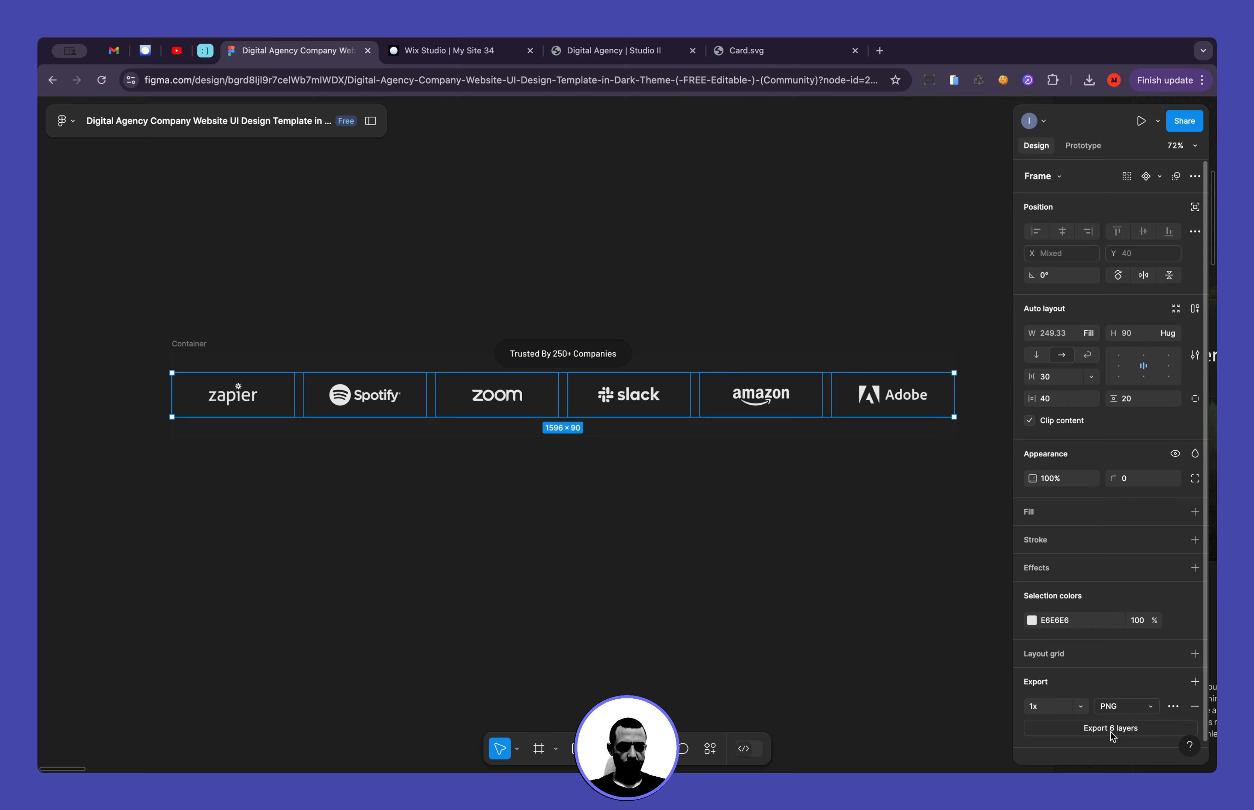
pyautogui.click(1081, 706)
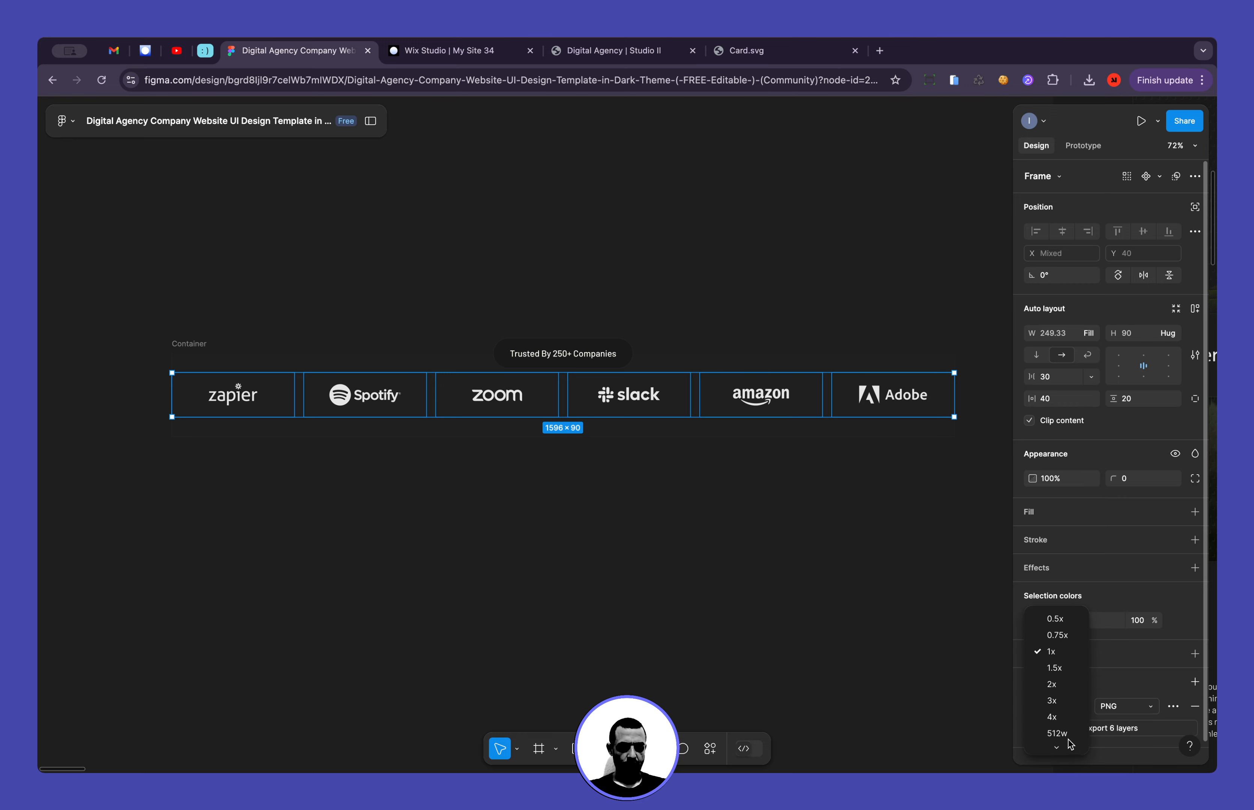
pyautogui.click(1069, 690)
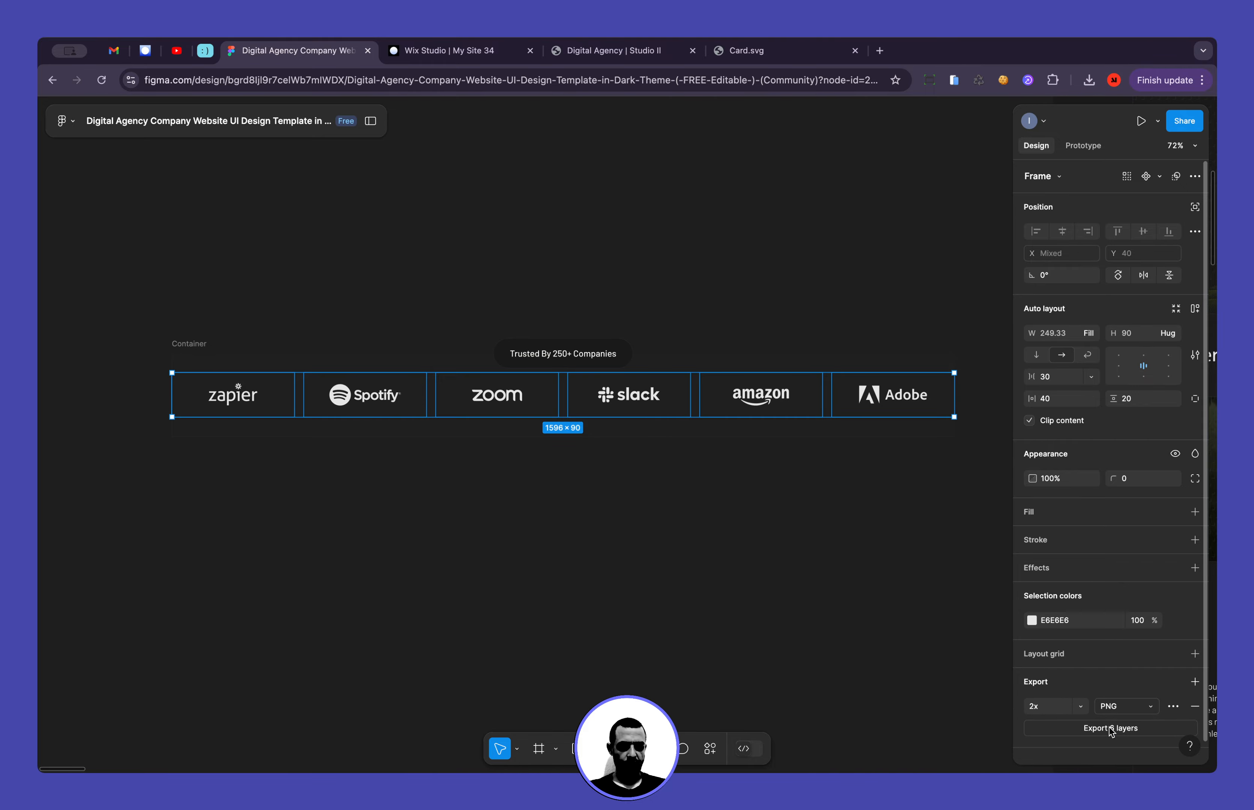
pyautogui.click(1111, 730)
# Switch back to Wix Studio and replace the first repeater item's Zapier vector shape with a new image element
pyautogui.click(472, 52)
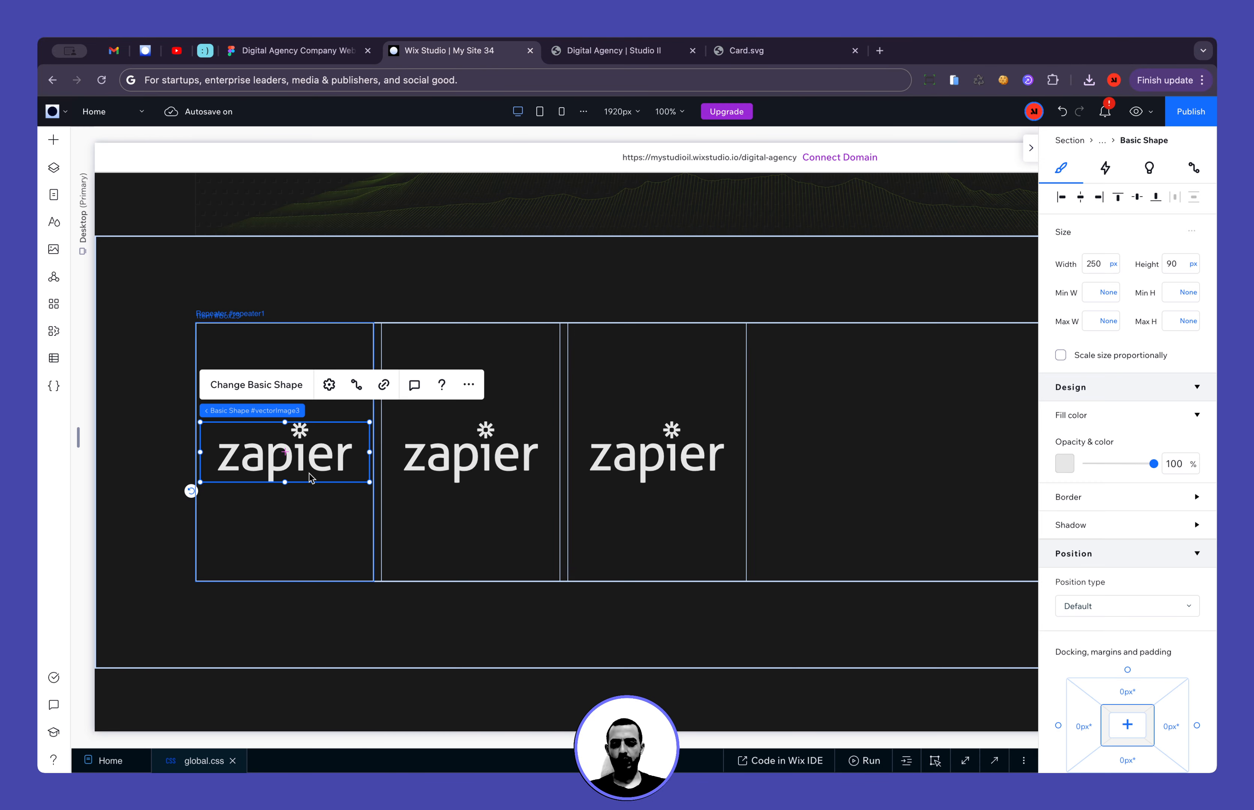
pyautogui.press('Delete')
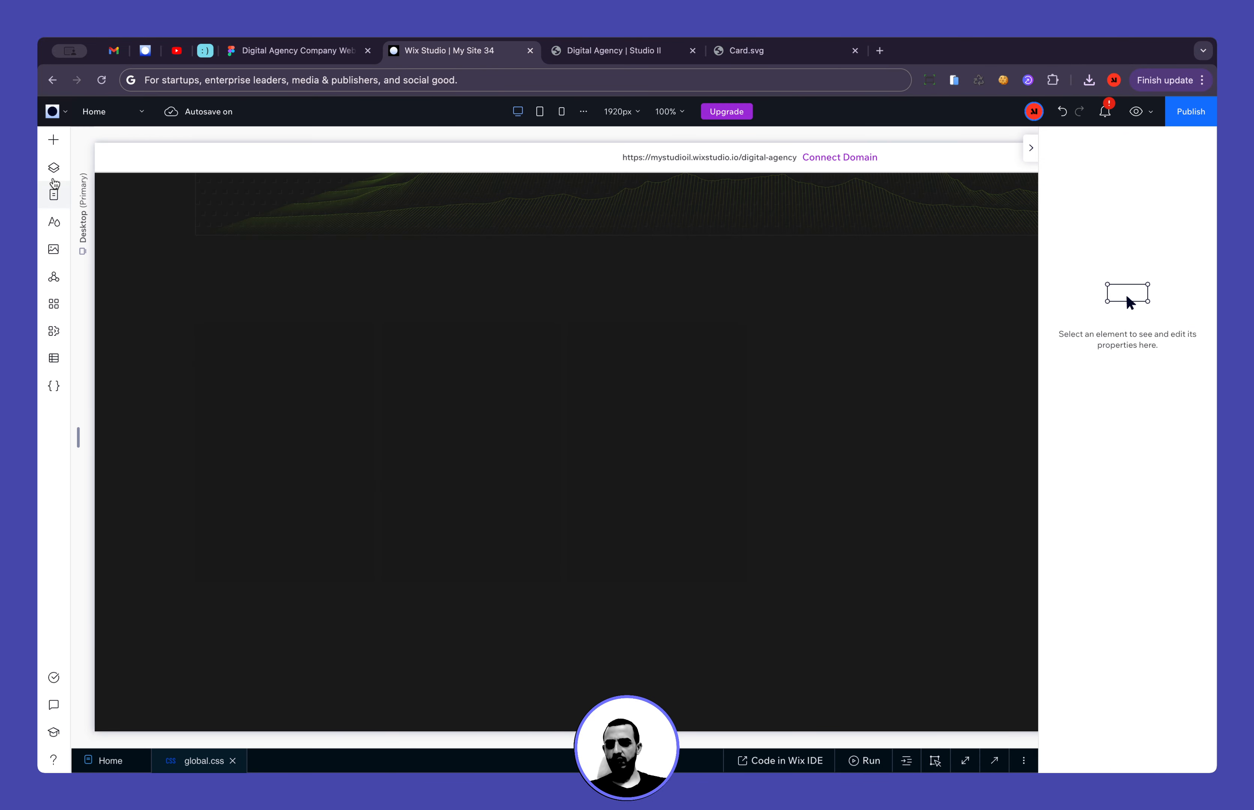
pyautogui.click(54, 140)
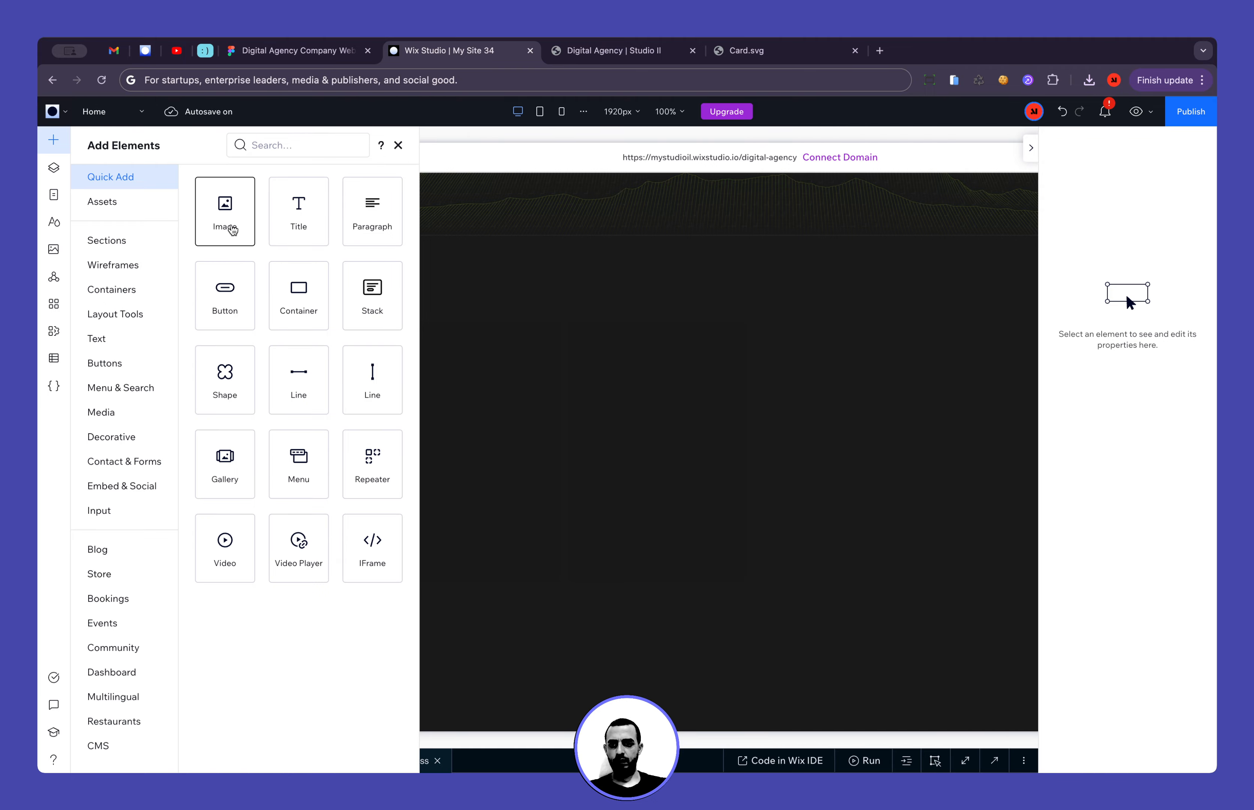
pyautogui.moveTo(232, 230); pyautogui.dragTo(302, 439)
# Start changing the new image and upload the six exported PNG logos into the Logos folder
pyautogui.click(255, 322)
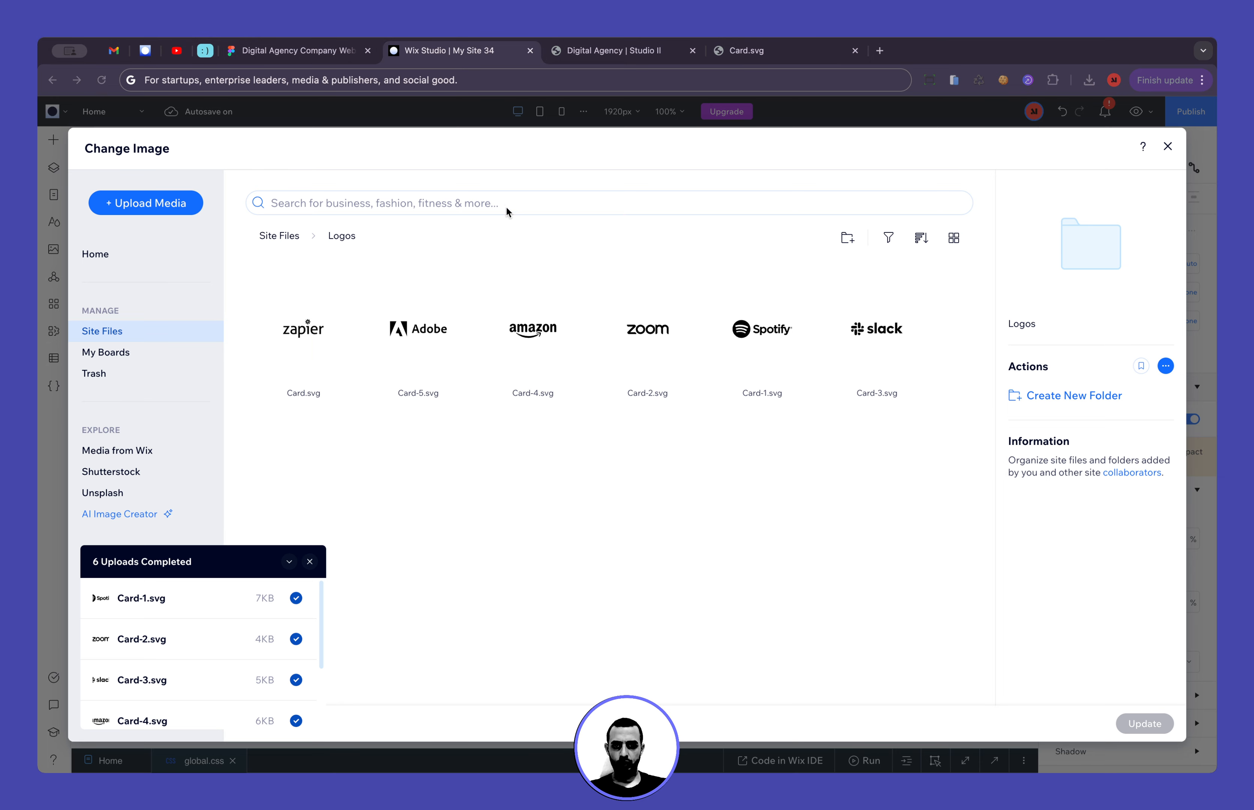
pyautogui.moveTo(648, 240); pyautogui.dragTo(602, 605)
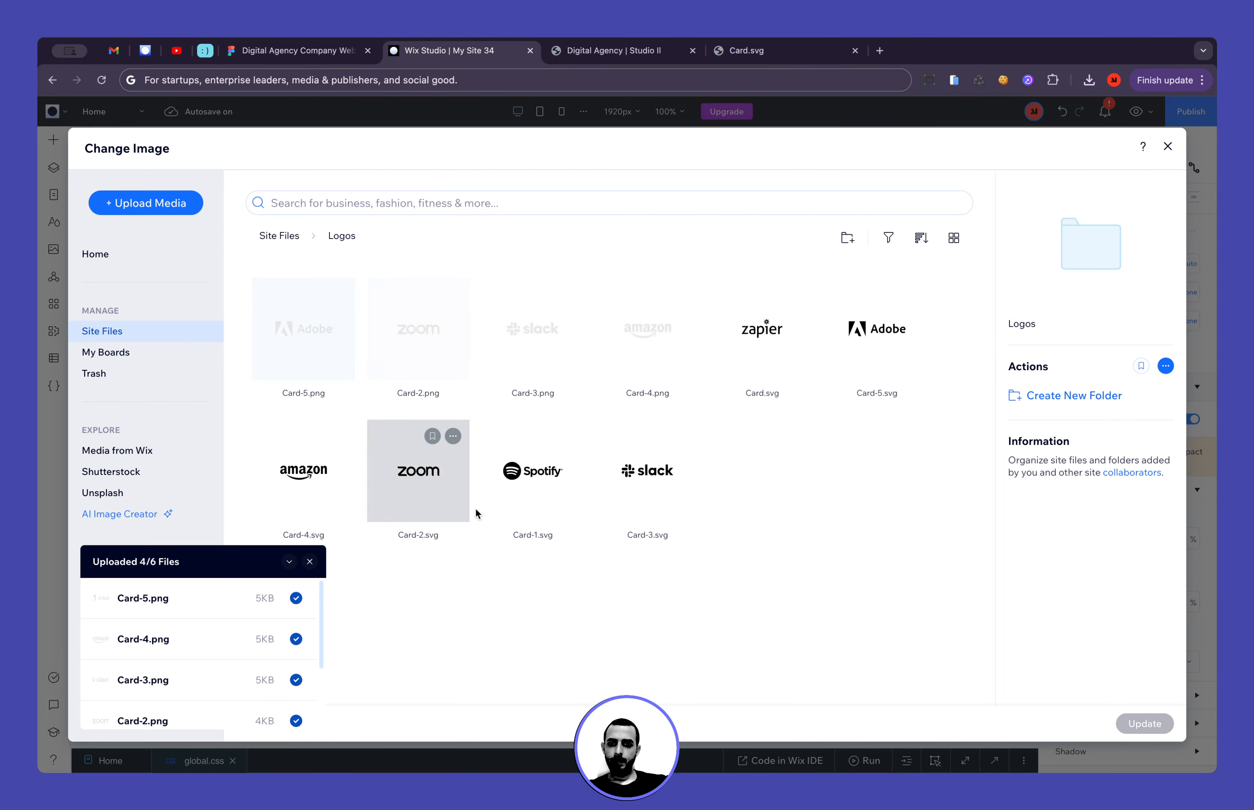
# Create a folder named SVG inside Logos and move the six SVG logo files into it
pyautogui.rightClick(720, 590)
pyautogui.click(767, 610)
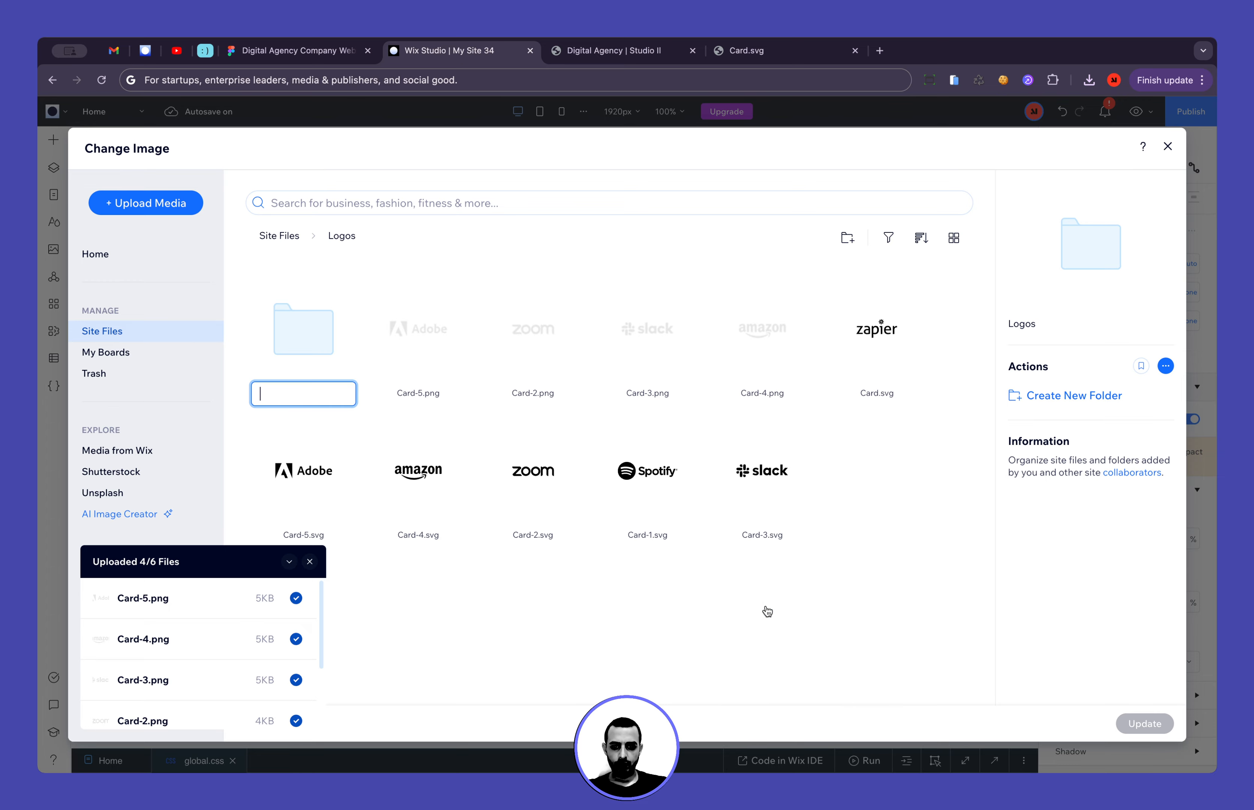
pyautogui.write('SVG')
pyautogui.press('Return')
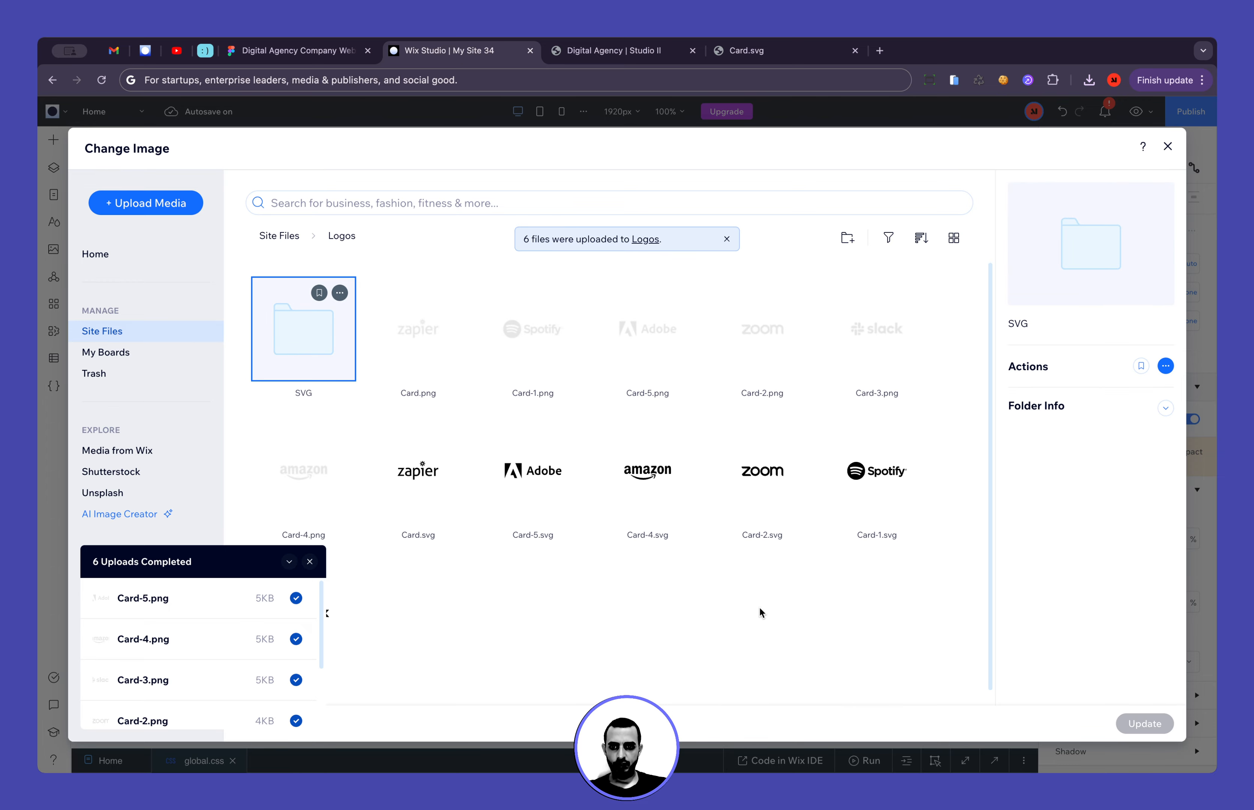
pyautogui.moveTo(409, 605); pyautogui.dragTo(897, 493)
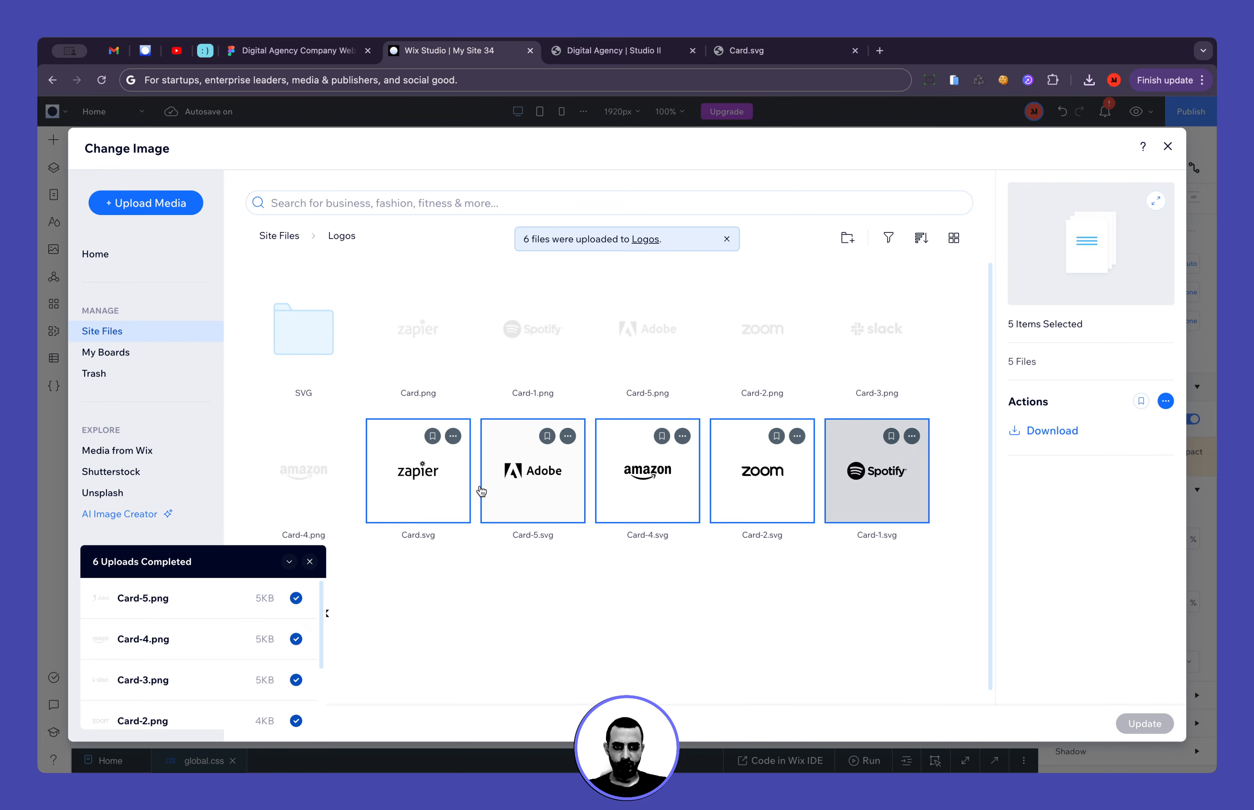
pyautogui.moveTo(440, 480); pyautogui.dragTo(310, 343)
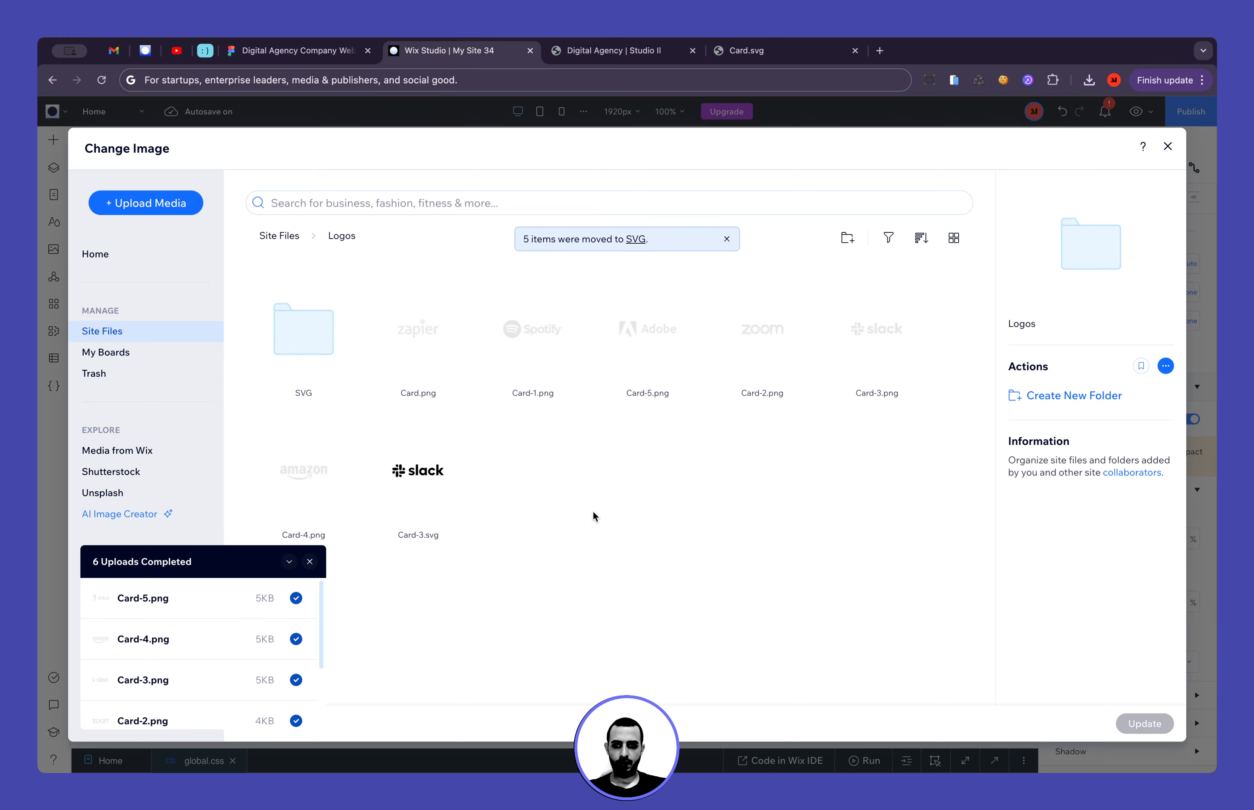
pyautogui.moveTo(431, 474); pyautogui.dragTo(348, 364)
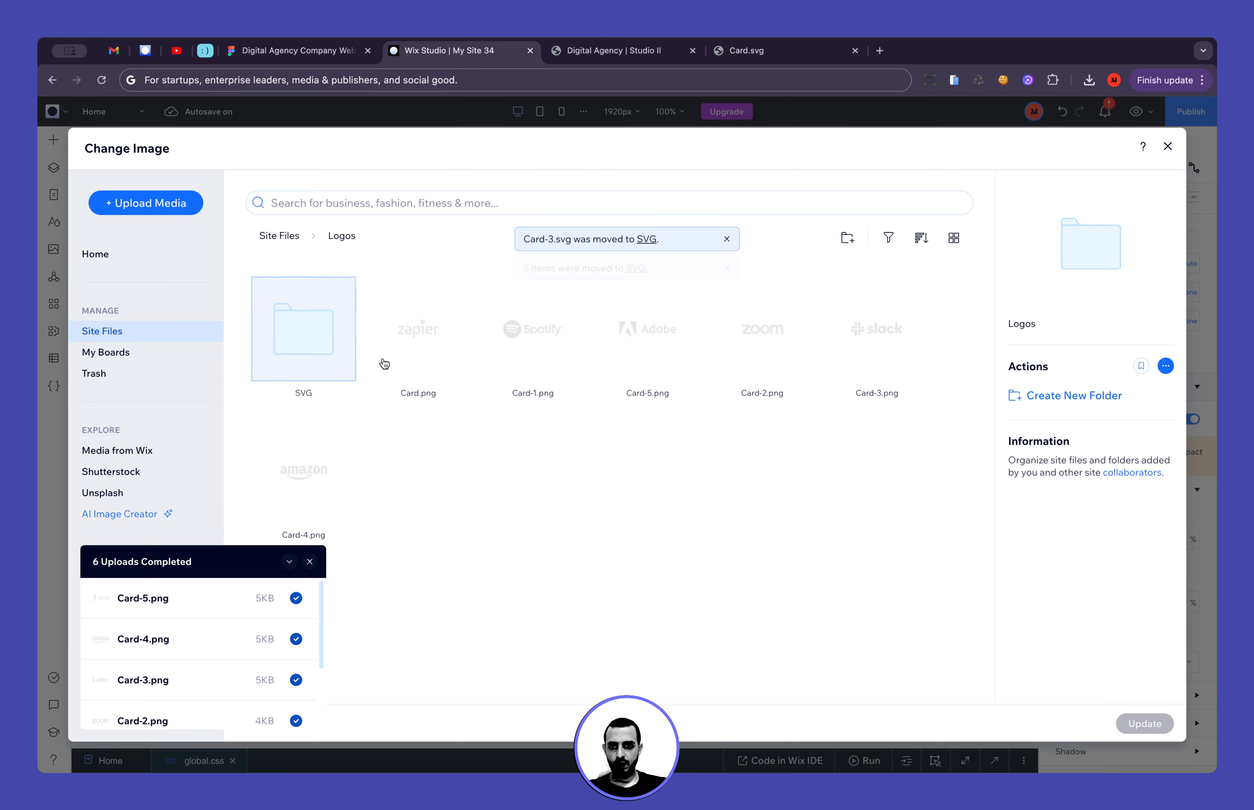
# Use Card.png as the first item's image, with its display mode on Keep image ratio and its width at 100%
pyautogui.press('Escape')
pyautogui.click(390, 319)
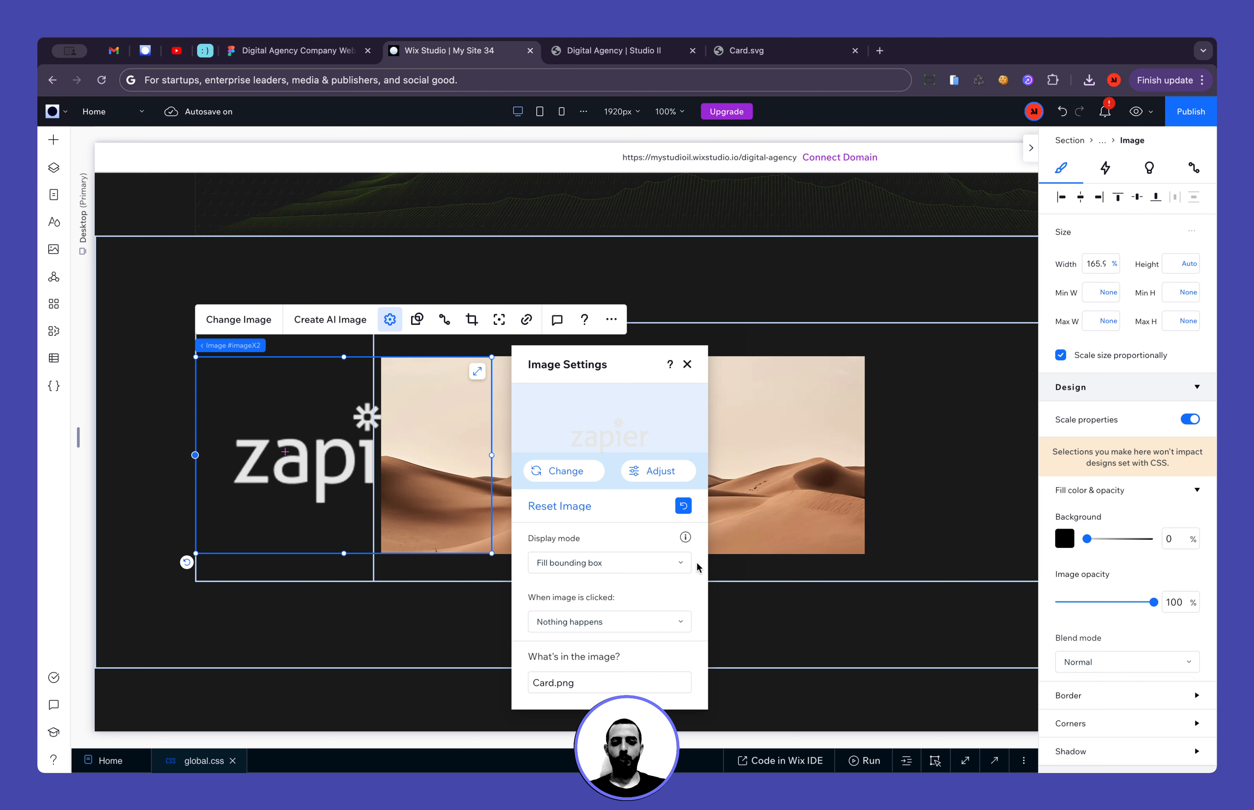
pyautogui.click(618, 562)
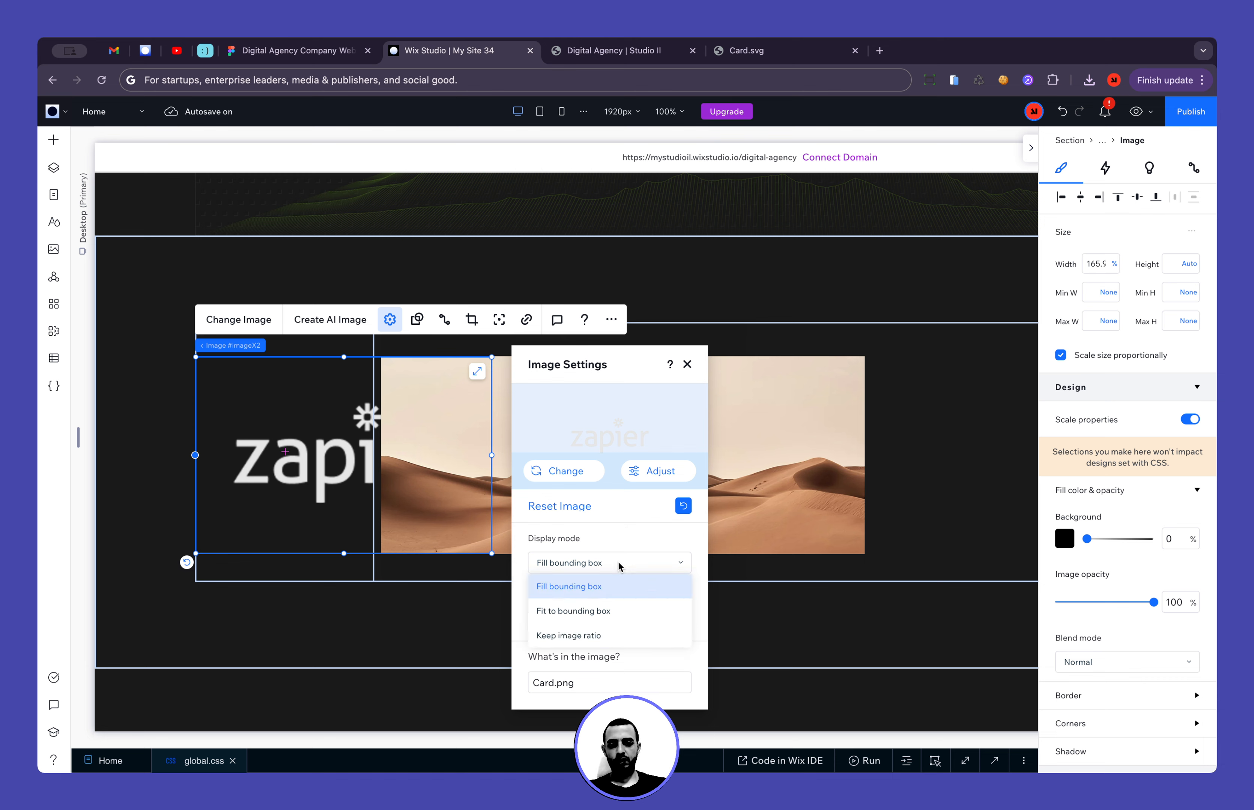
pyautogui.click(620, 636)
pyautogui.click(687, 364)
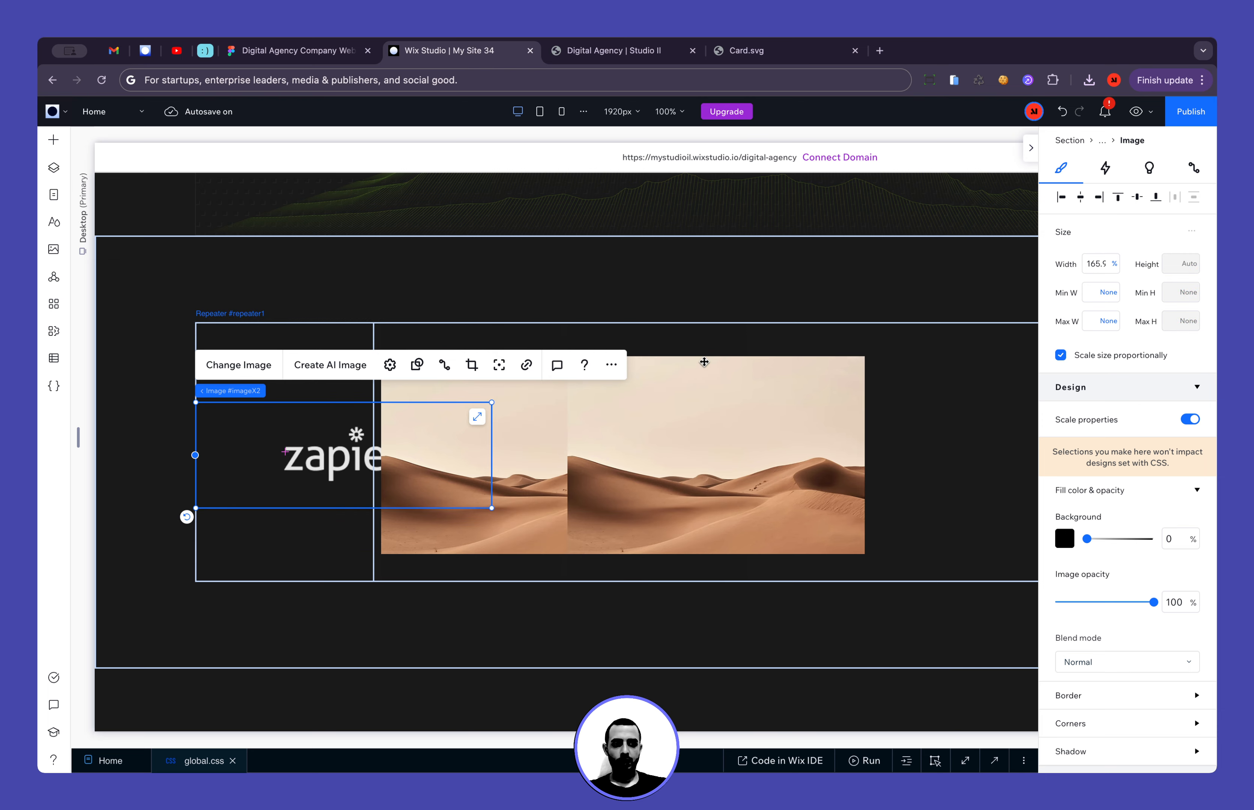
pyautogui.click(1097, 272)
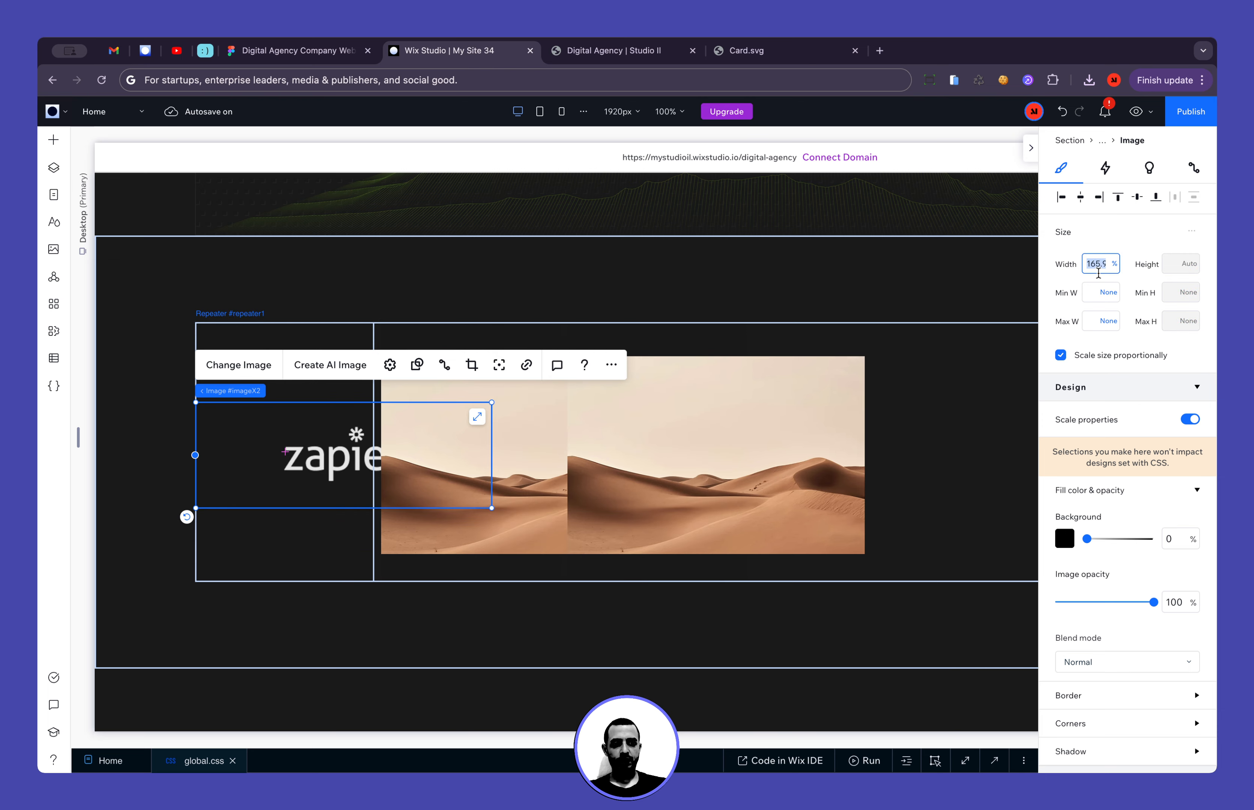
pyautogui.press('Return')
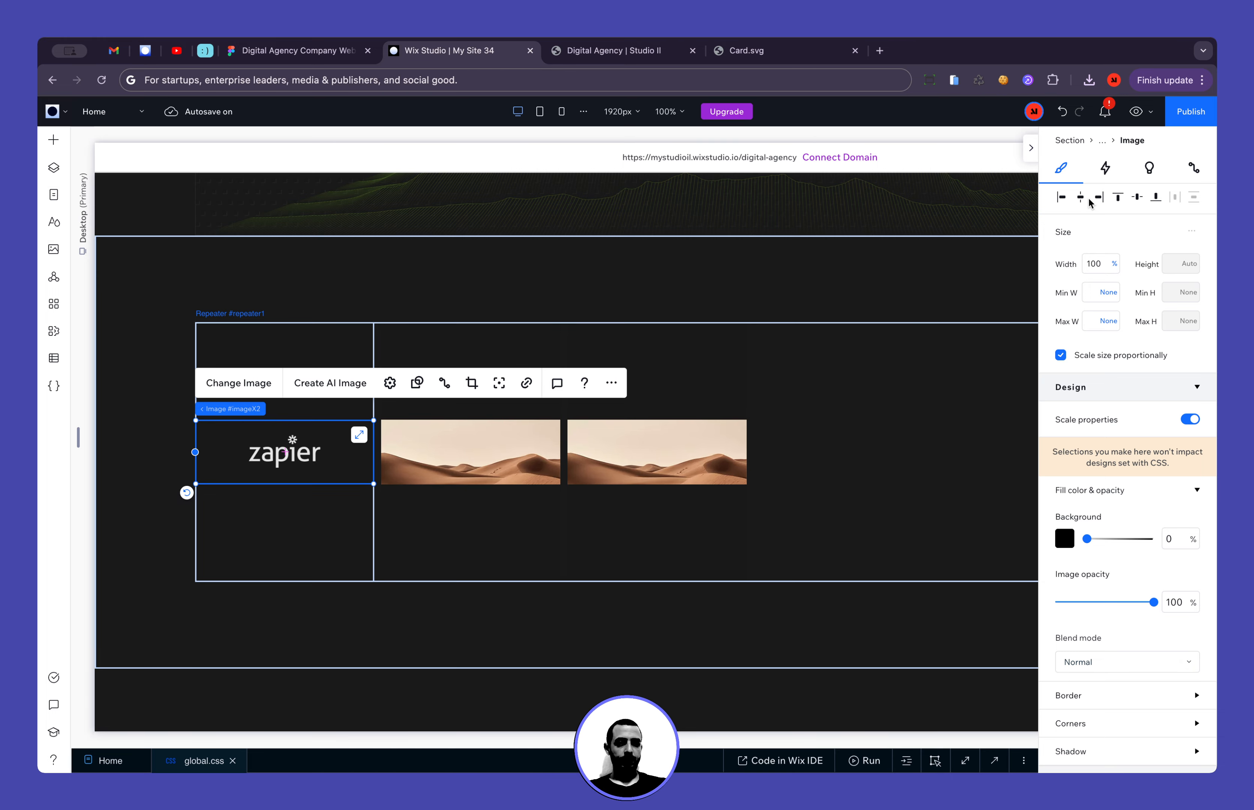
# Shrink the first repeater item's height around its logo, to a row minimum of about 13 px
pyautogui.click(311, 533)
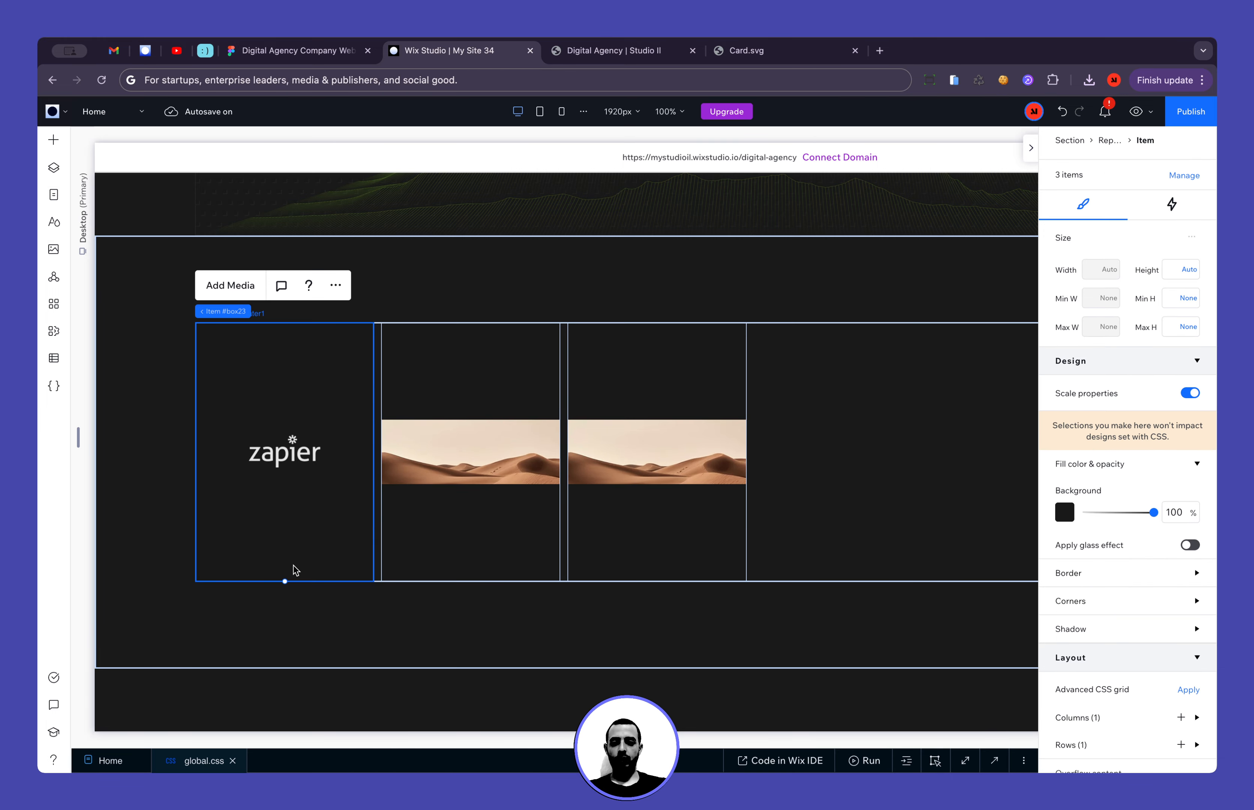
pyautogui.scroll(-4, 1144, 517)
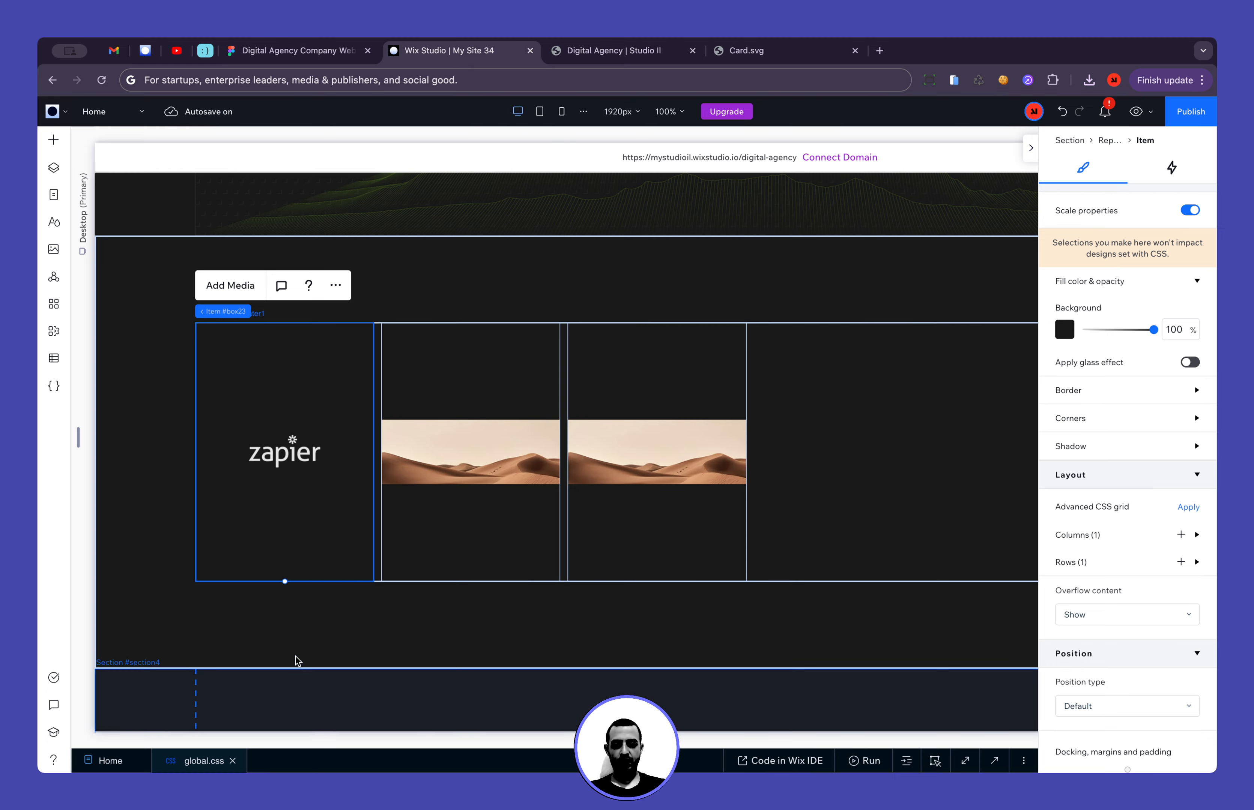
pyautogui.click(1069, 568)
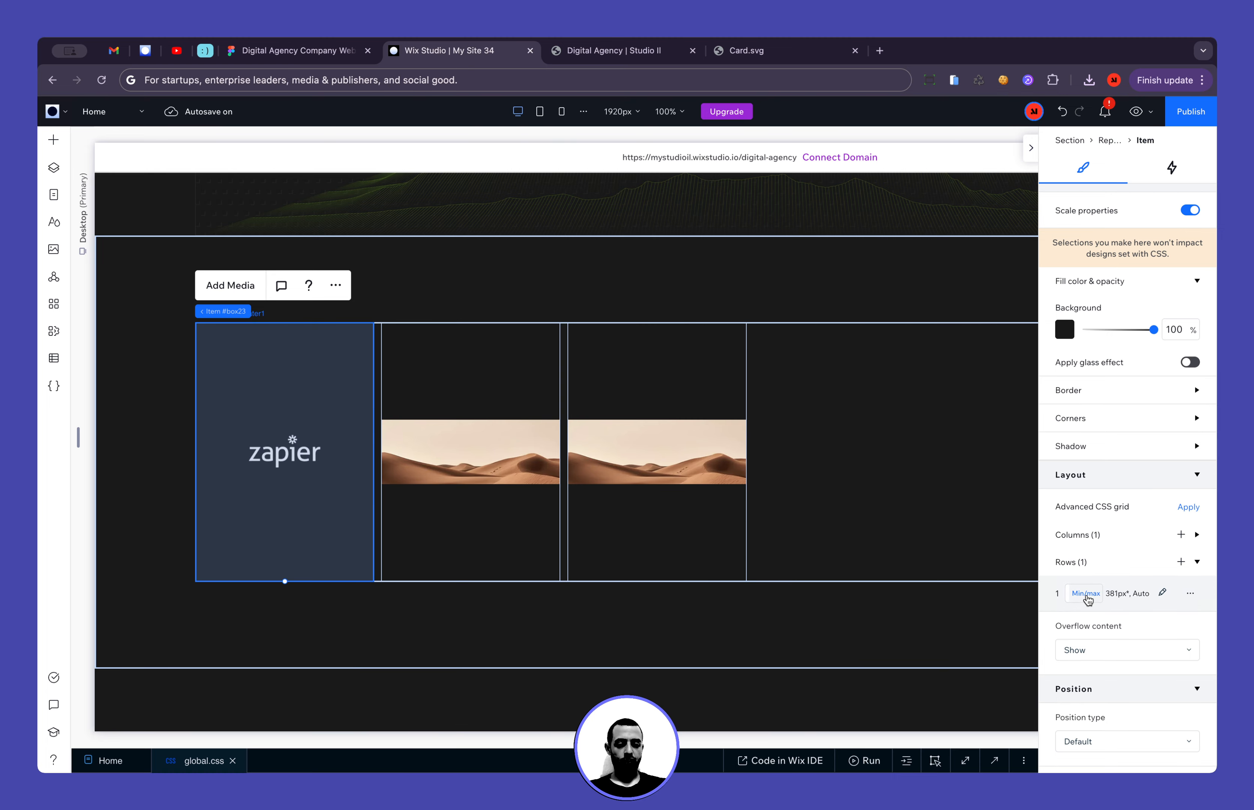
pyautogui.moveTo(287, 583); pyautogui.dragTo(285, 329)
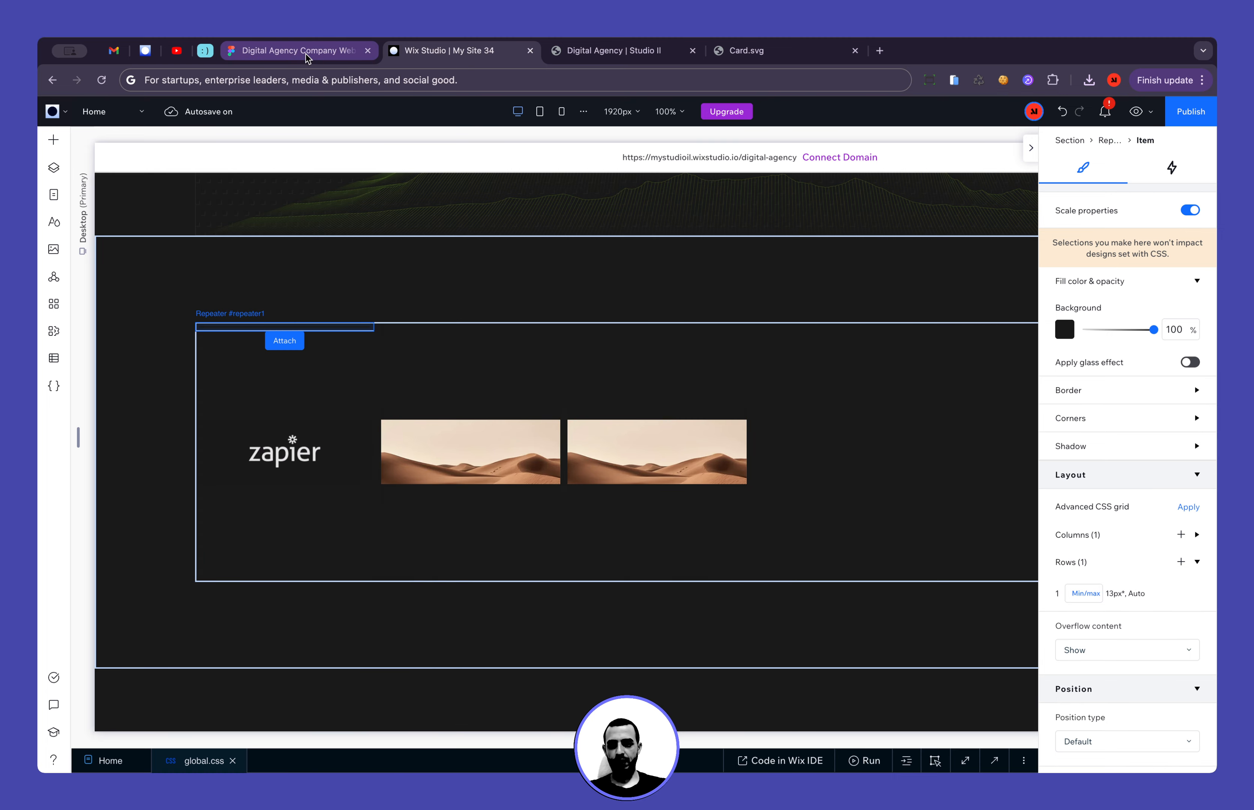
# Replace the second repeater item's image with the Spotify logo, Card-1.png, checking the logo order in Figma
pyautogui.click(405, 430)
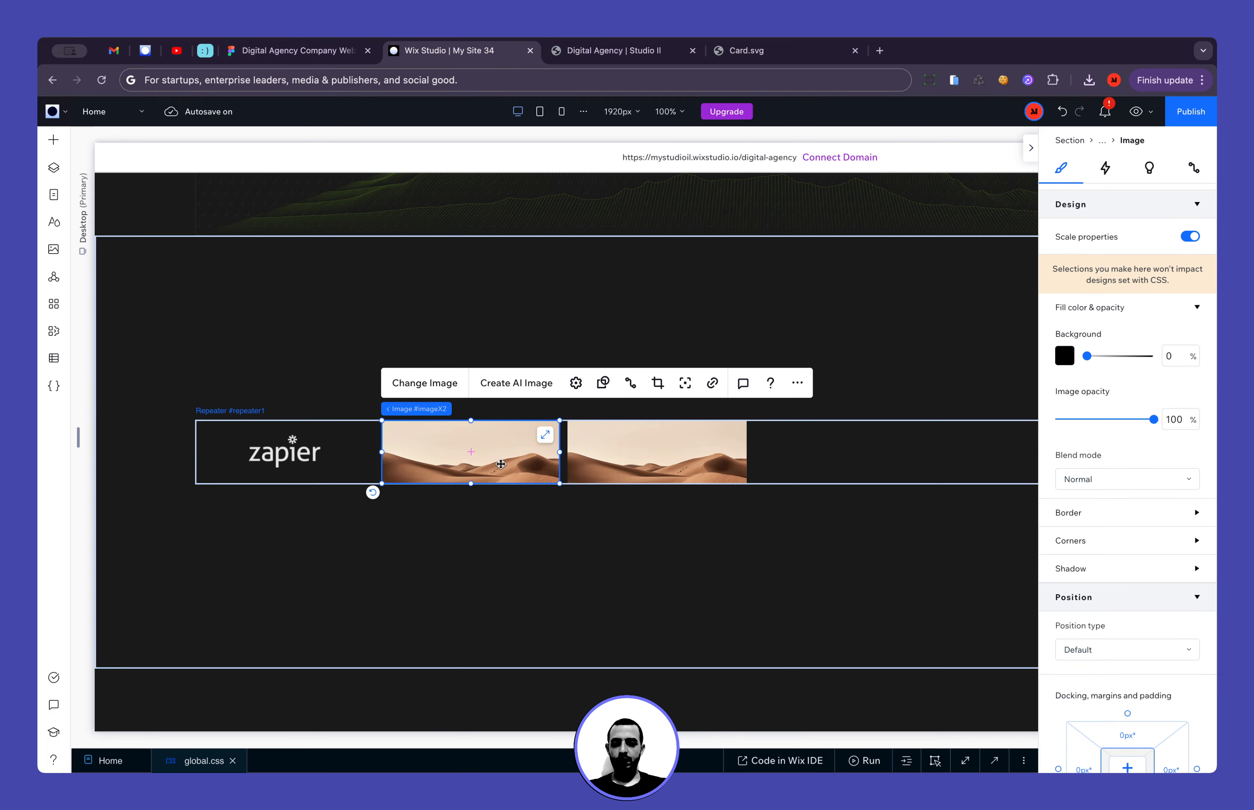
pyautogui.click(434, 383)
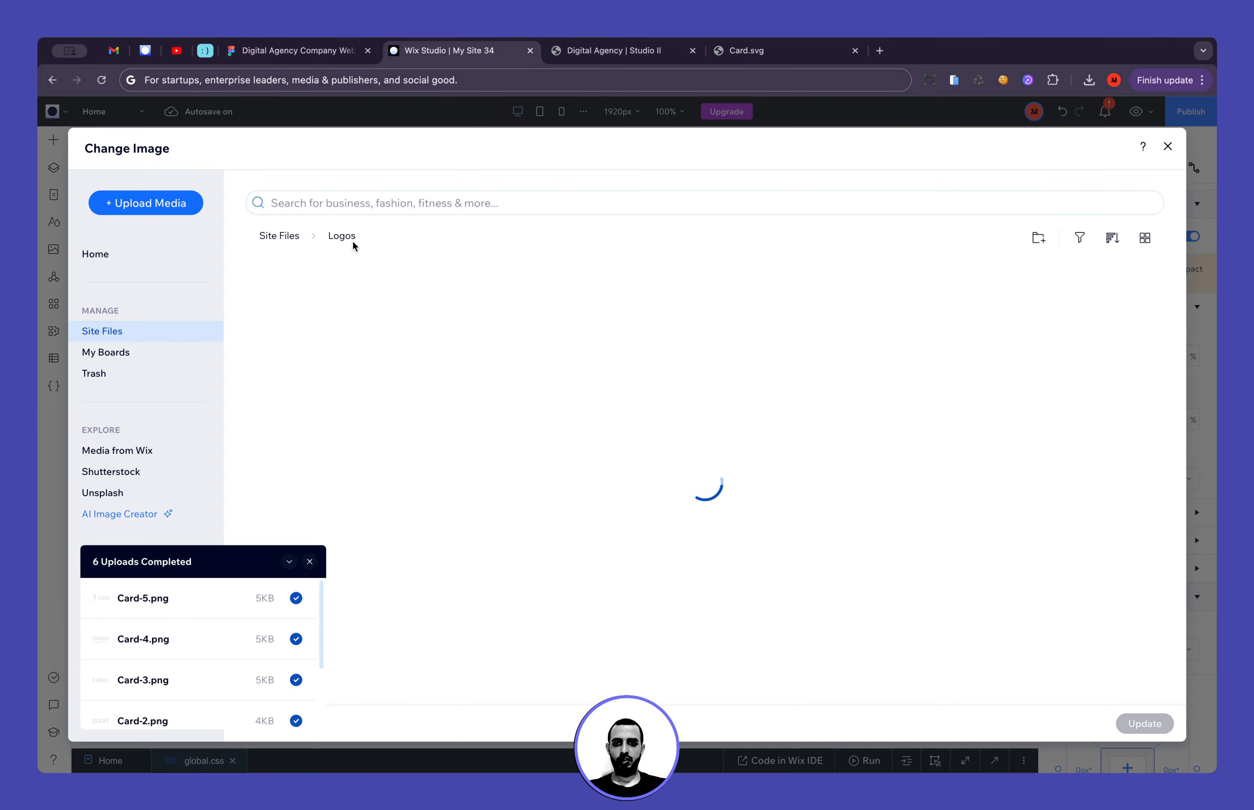
pyautogui.click(295, 50)
pyautogui.click(437, 50)
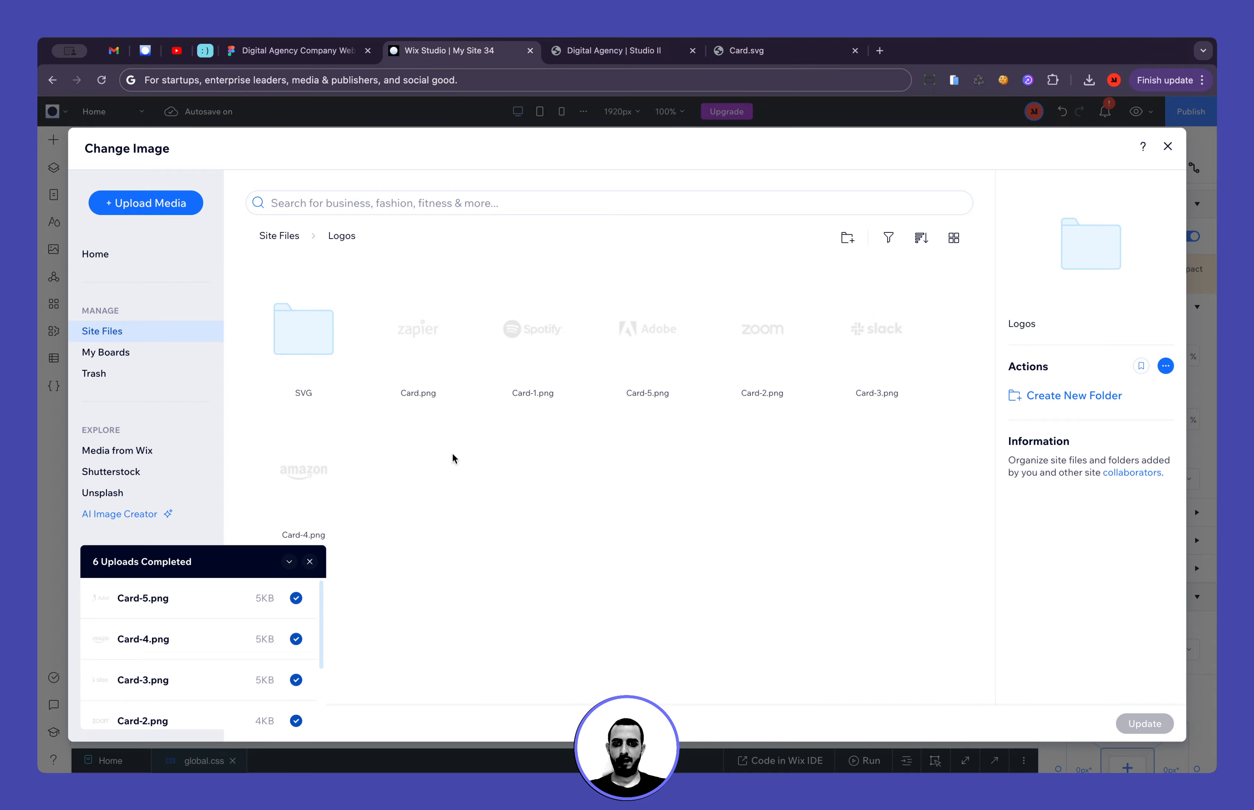
pyautogui.doubleClick(547, 359)
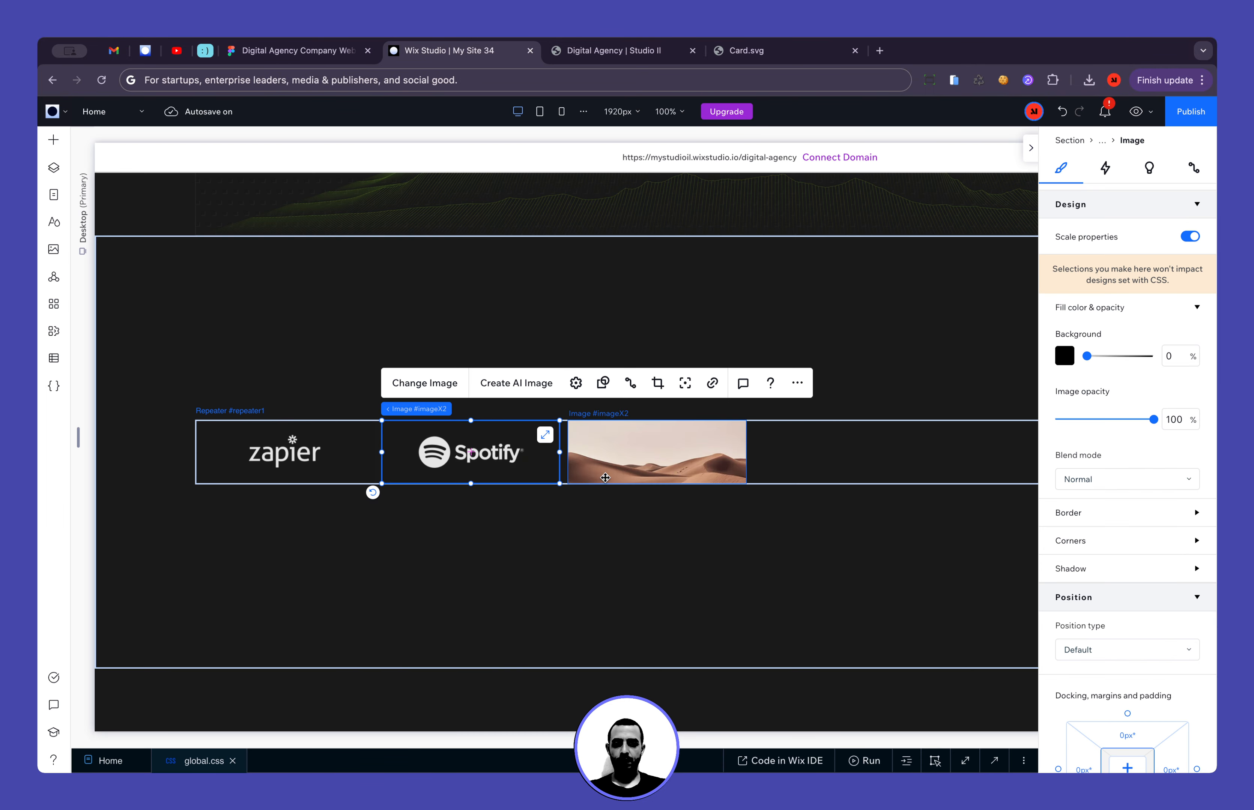
# Replace the third repeater item's image with the Zoom logo, Card-2.png, following the logo order in Figma
pyautogui.click(657, 452)
pyautogui.click(328, 59)
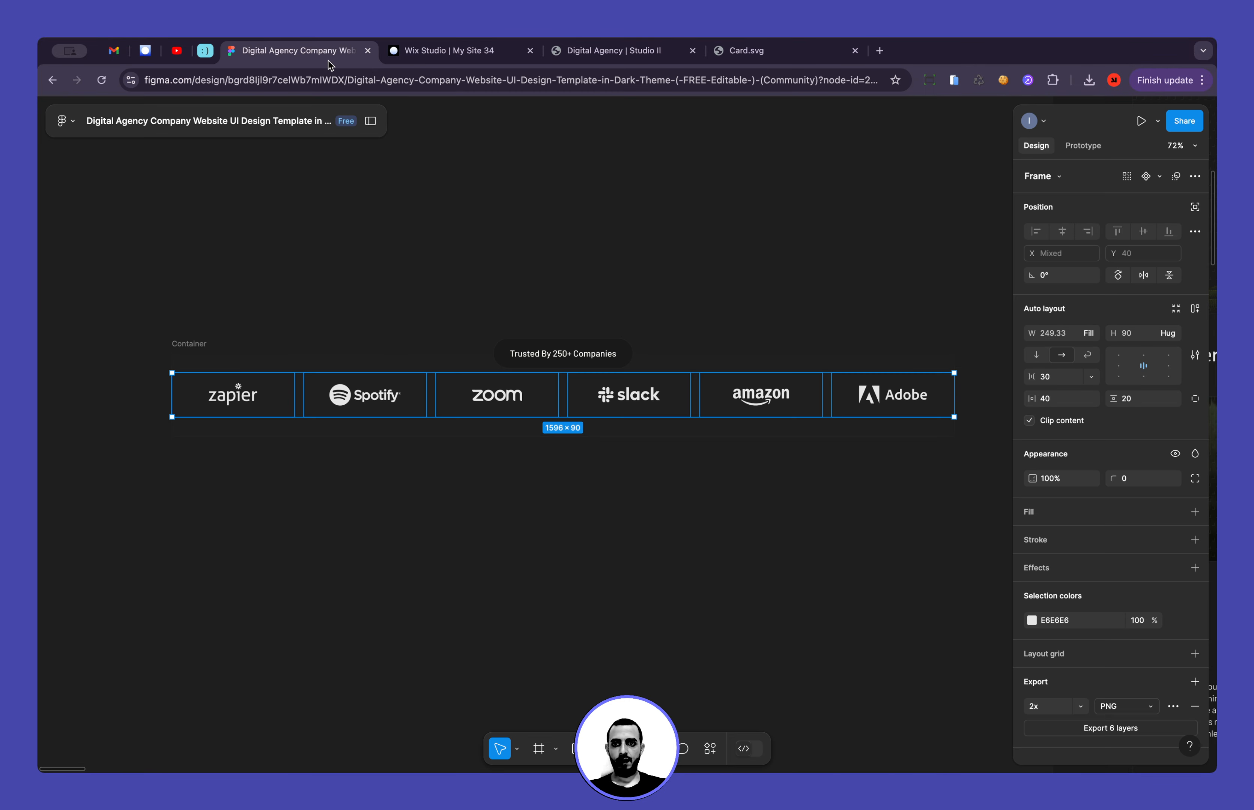
pyautogui.click(421, 53)
pyautogui.doubleClick(758, 369)
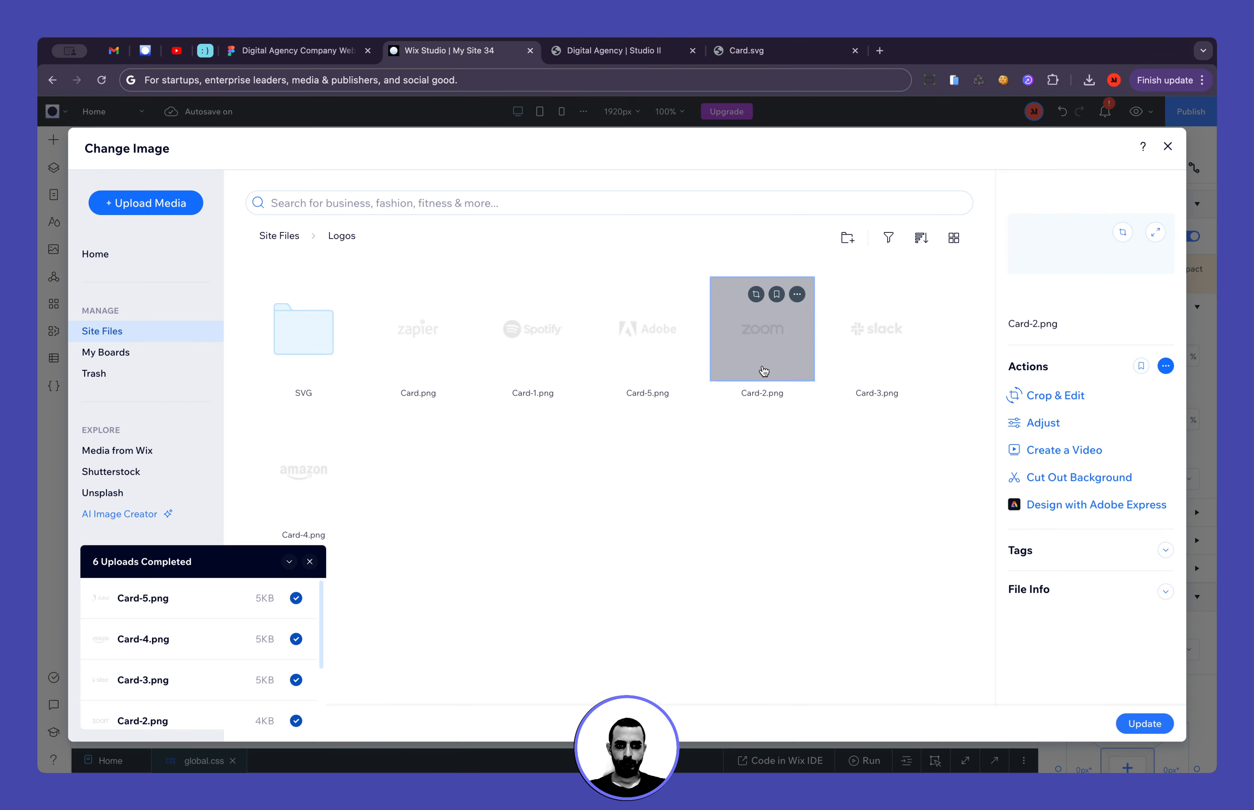
# Duplicate the Zoom logo item three times to bring the repeater to six items
pyautogui.click(660, 410)
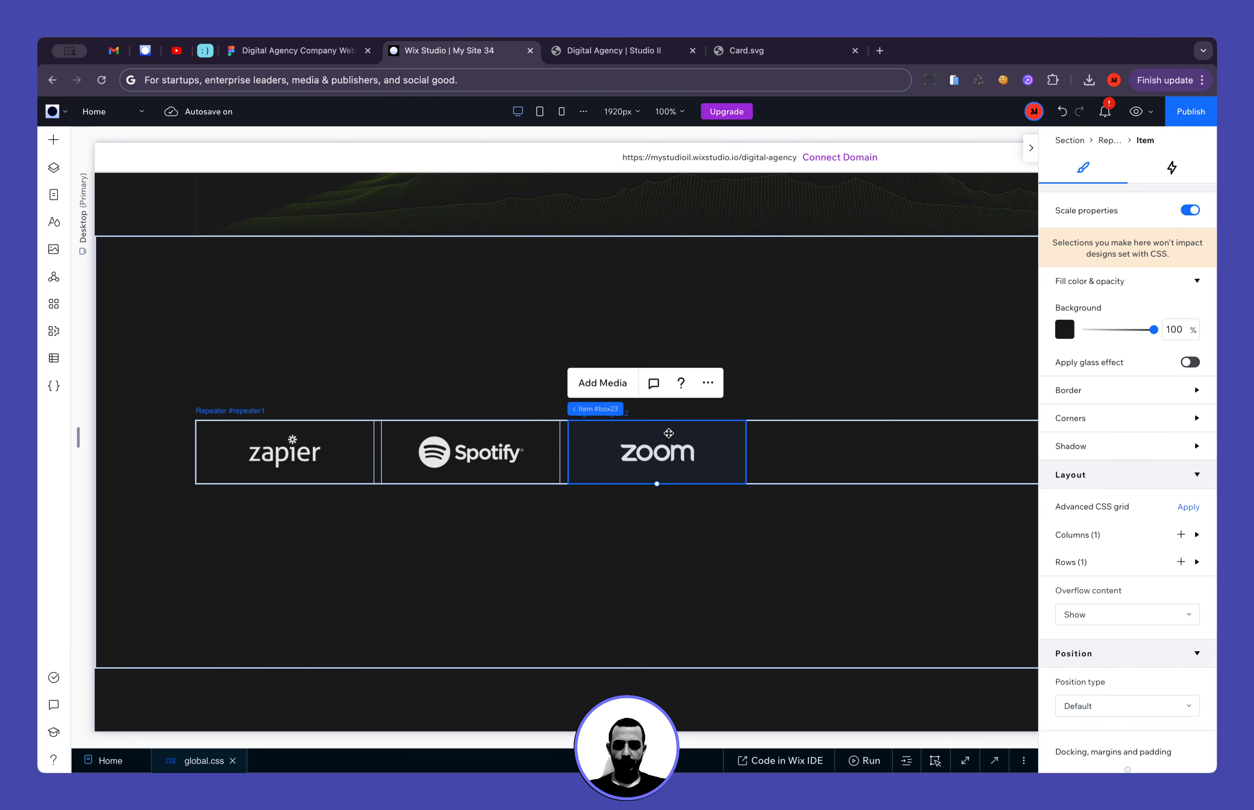
pyautogui.press('super+d')
pyautogui.press('super+d')
pyautogui.hscroll(5, 505, 372)
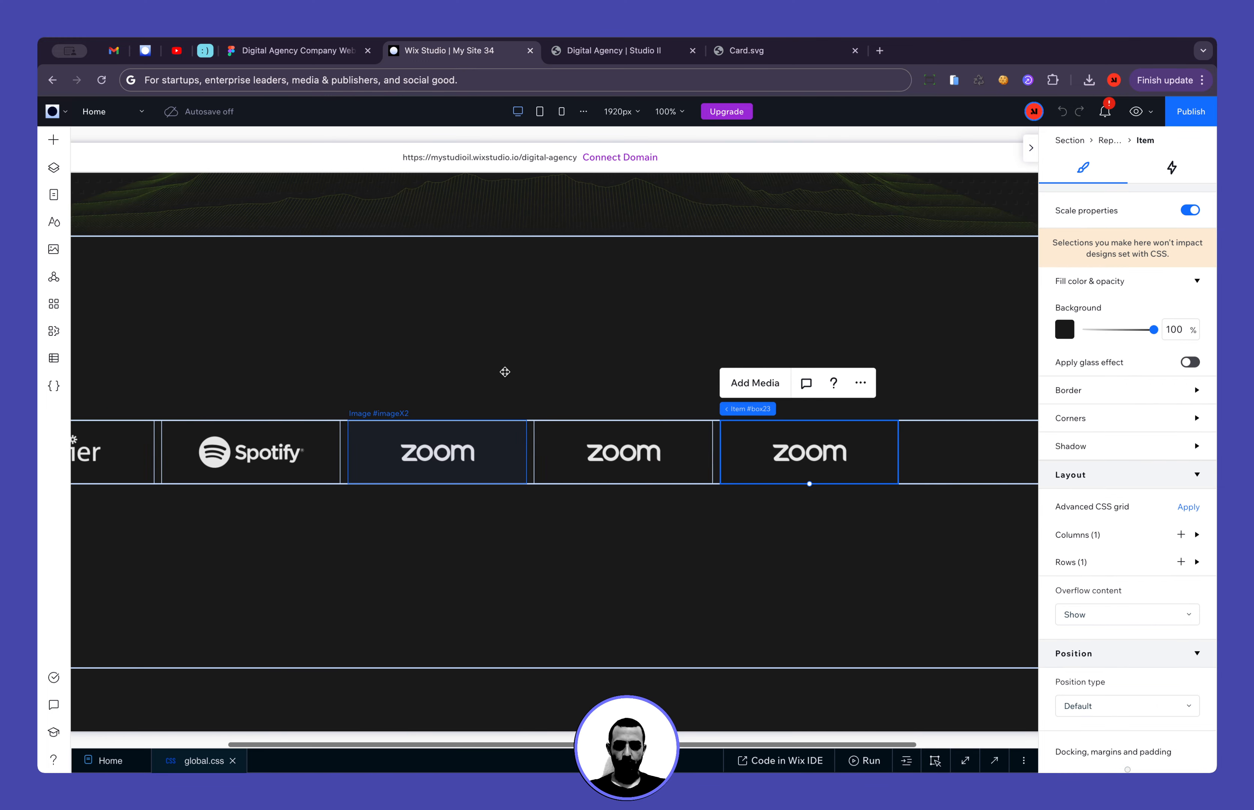
pyautogui.press('super+d')
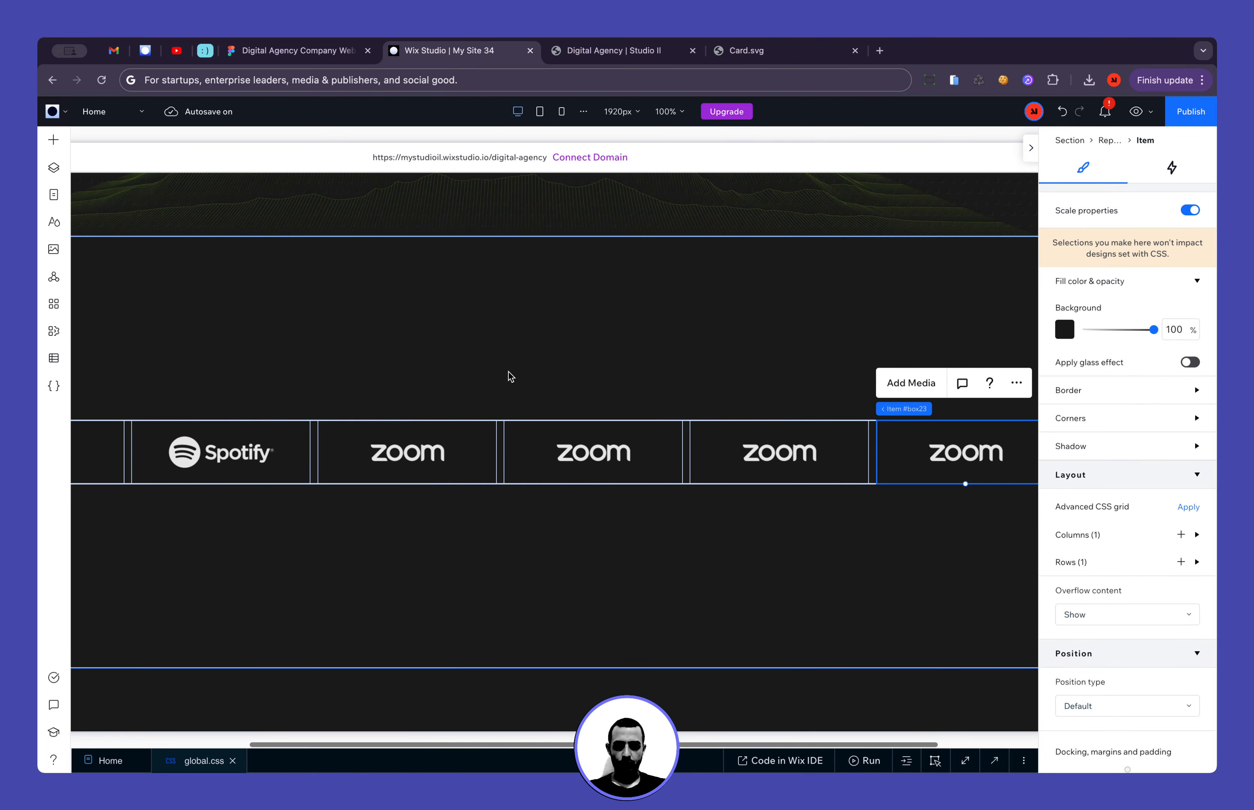
# Replace the fourth item's image with the Slack logo, Card-3.png, after checking the logo order in Figma
pyautogui.click(574, 461)
pyautogui.click(532, 384)
pyautogui.click(330, 53)
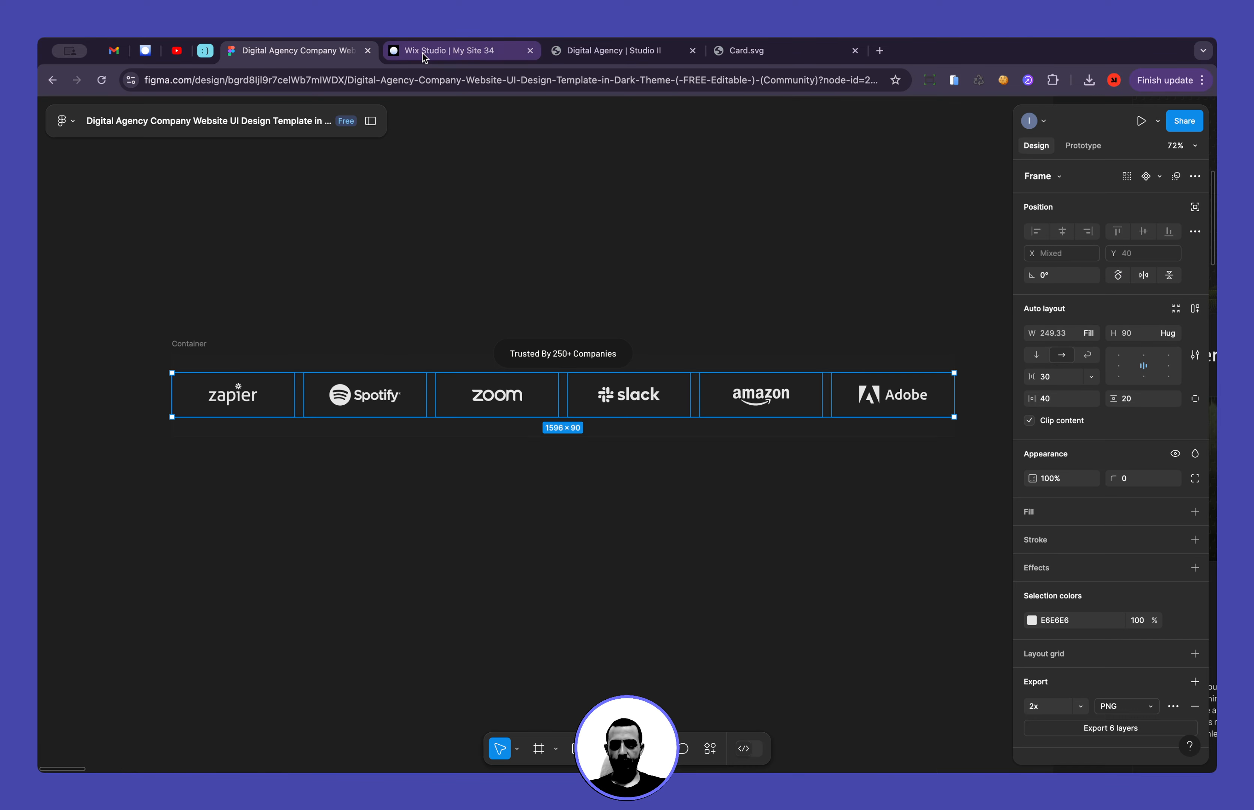
pyautogui.click(428, 52)
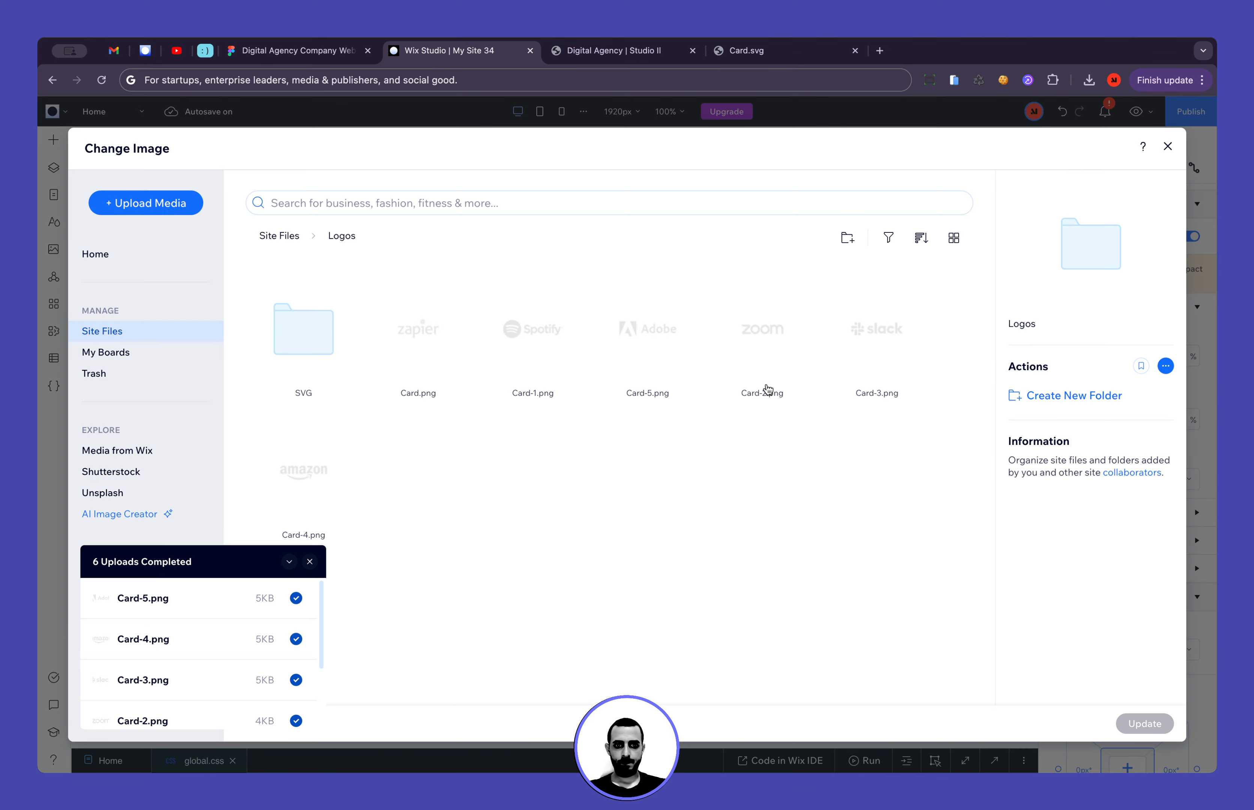
pyautogui.doubleClick(854, 340)
# Check the next logo in Figma and replace the fifth item's image with the Amazon logo, Card-4.png
pyautogui.click(348, 52)
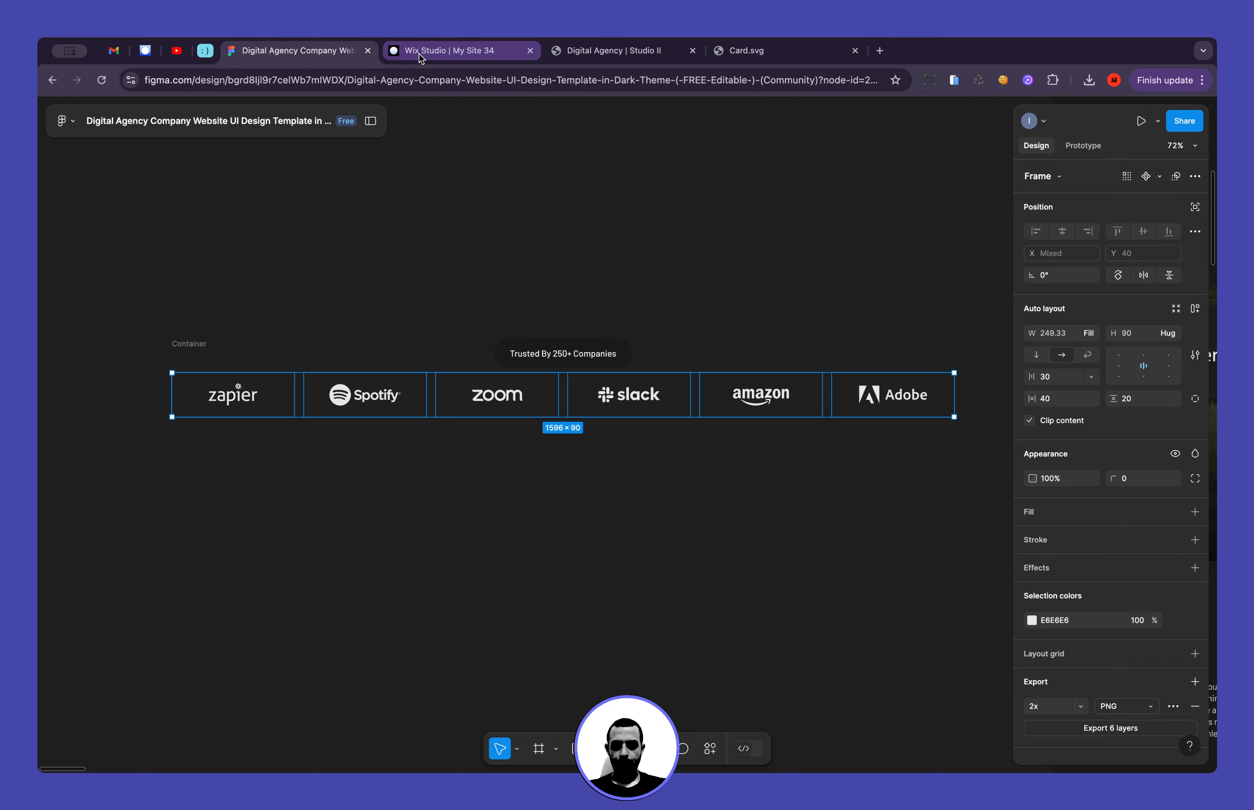
pyautogui.click(419, 53)
pyautogui.click(771, 443)
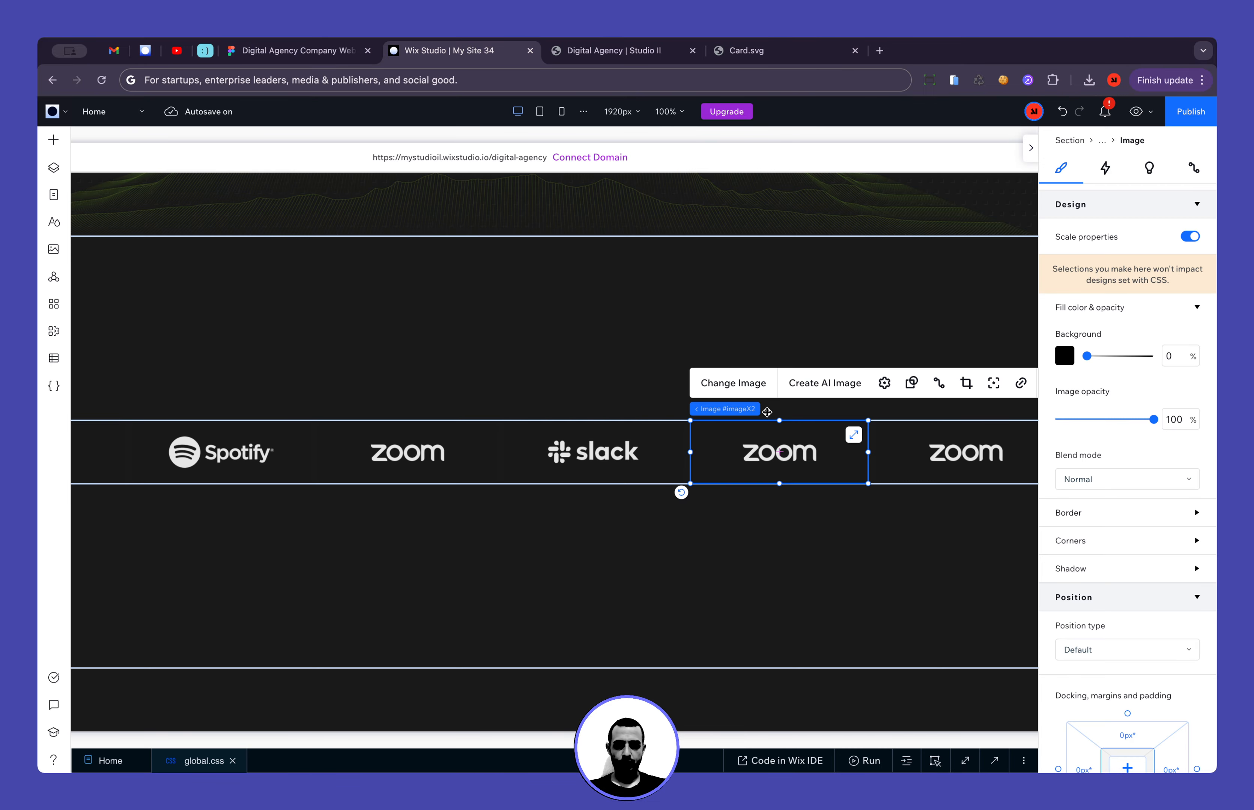
pyautogui.click(730, 383)
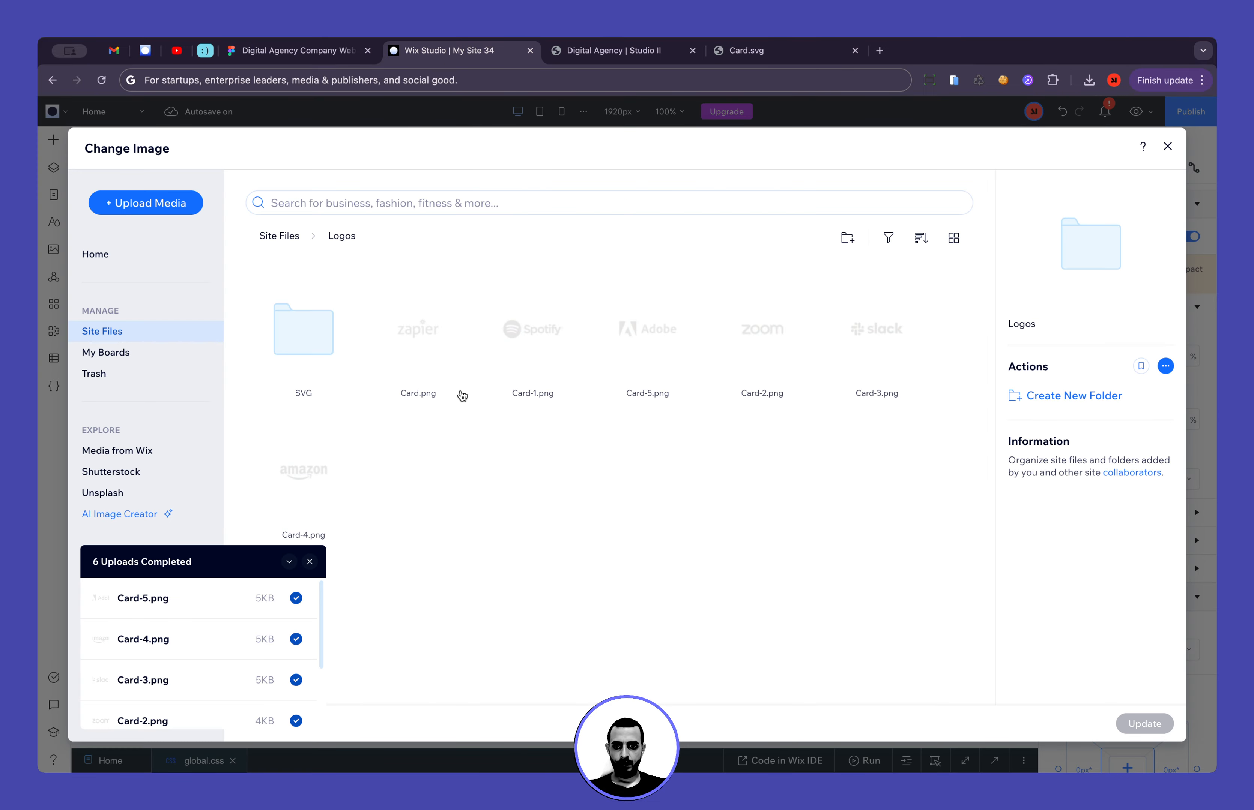
pyautogui.doubleClick(321, 479)
# Replace the last repeater item's image with the Adobe logo, Card-5.png, and deselect it
pyautogui.hscroll(1, 736, 455)
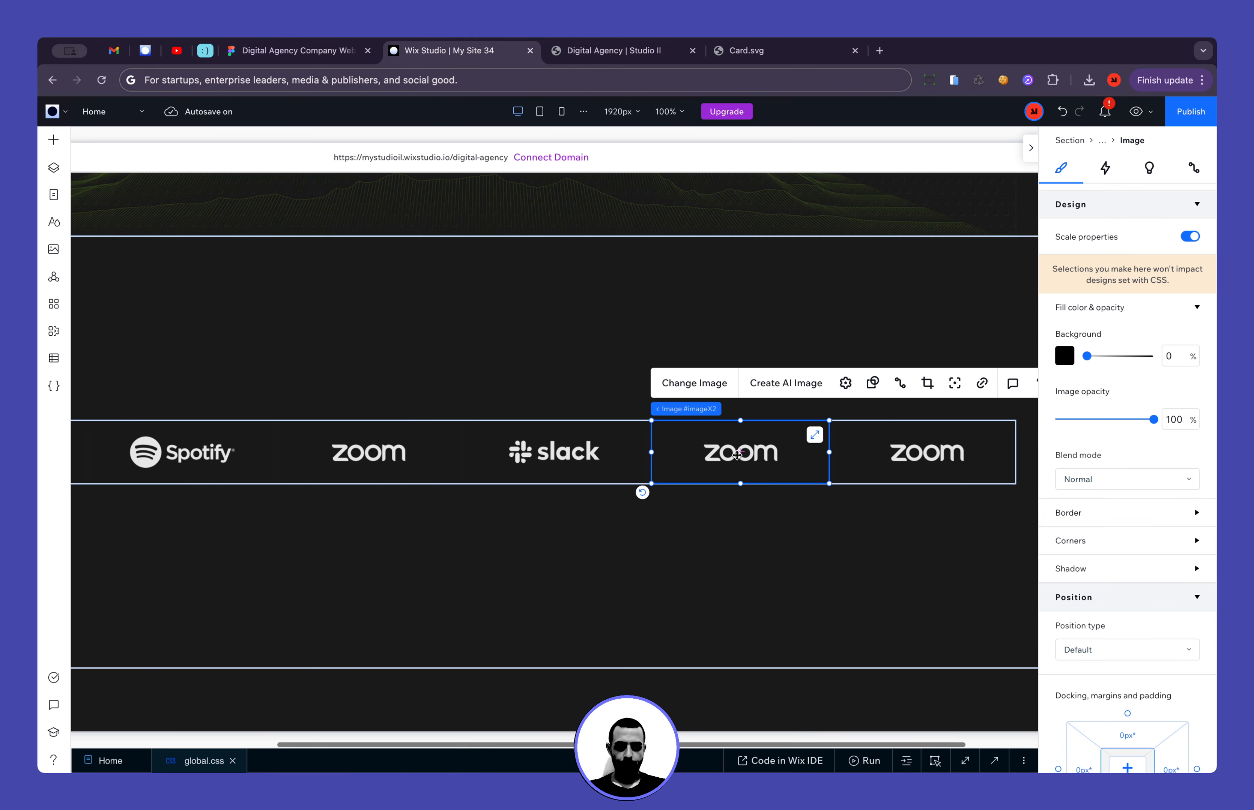
pyautogui.click(854, 452)
pyautogui.click(575, 383)
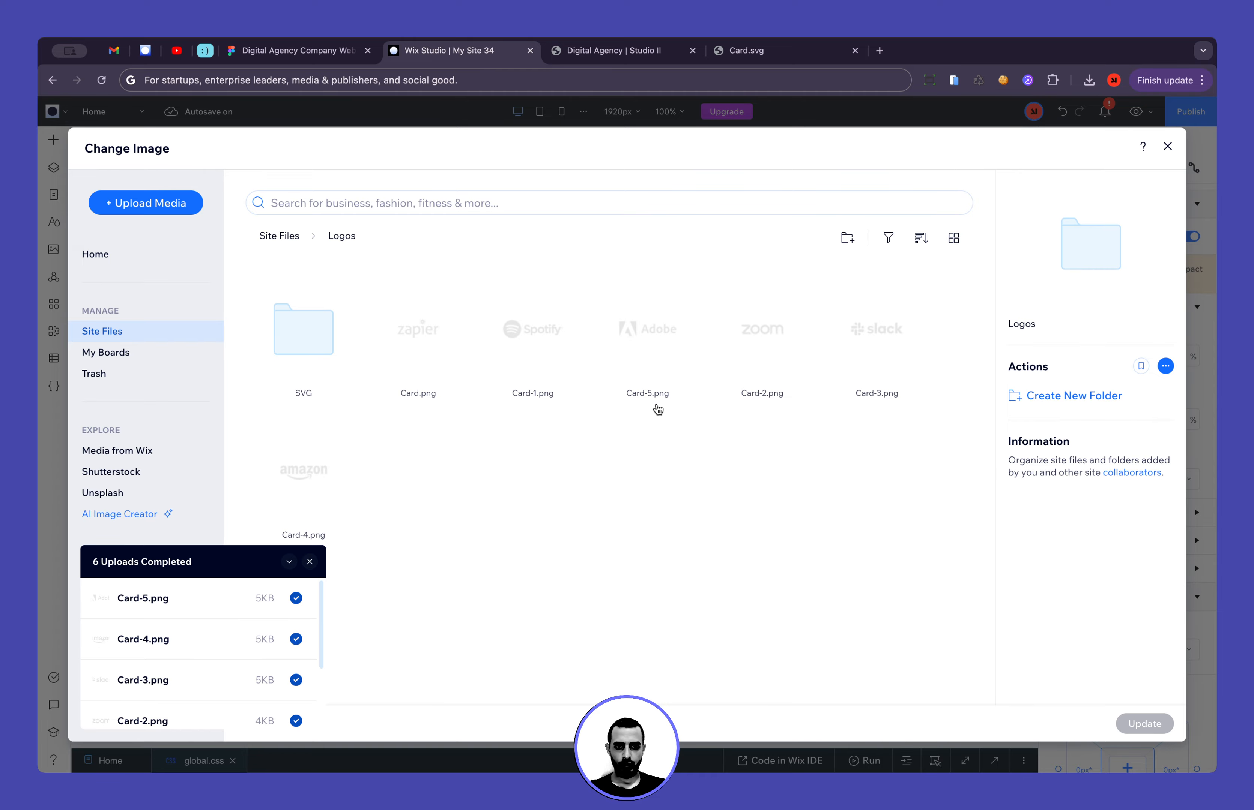
pyautogui.doubleClick(645, 354)
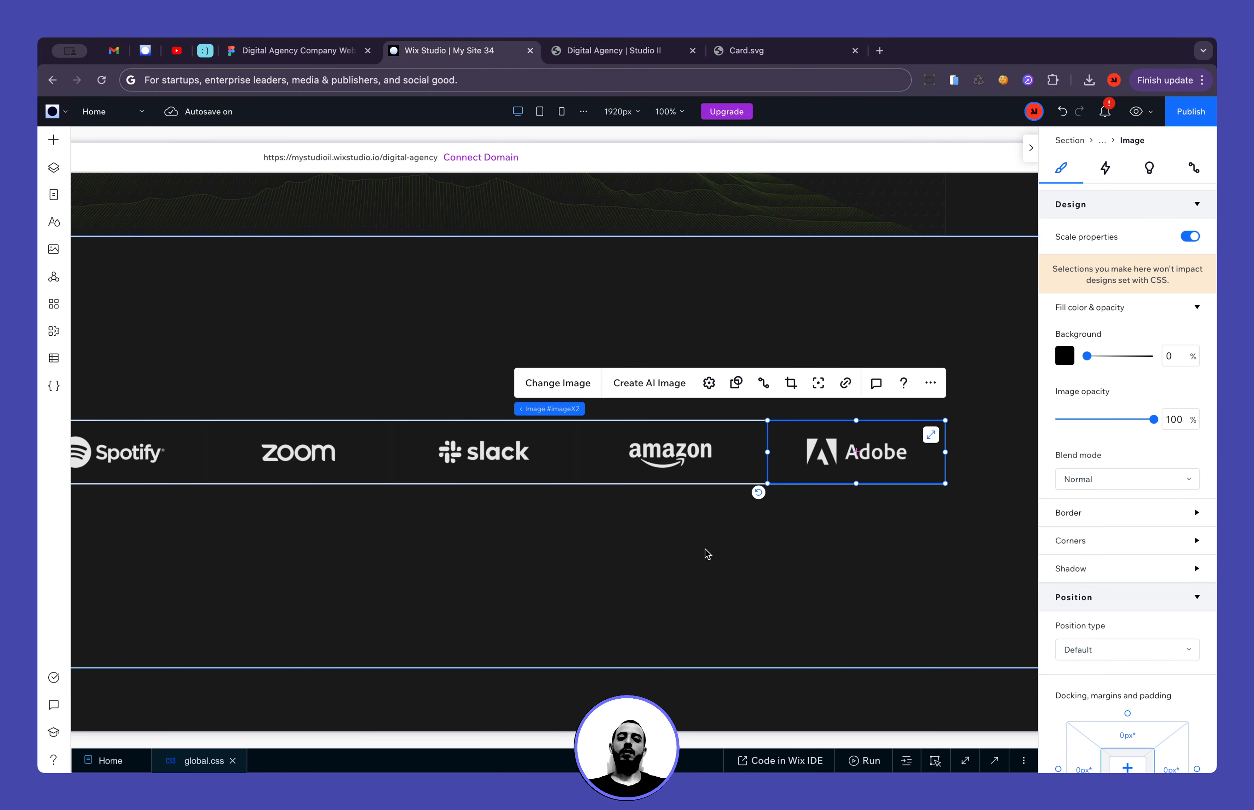
pyautogui.click(674, 544)
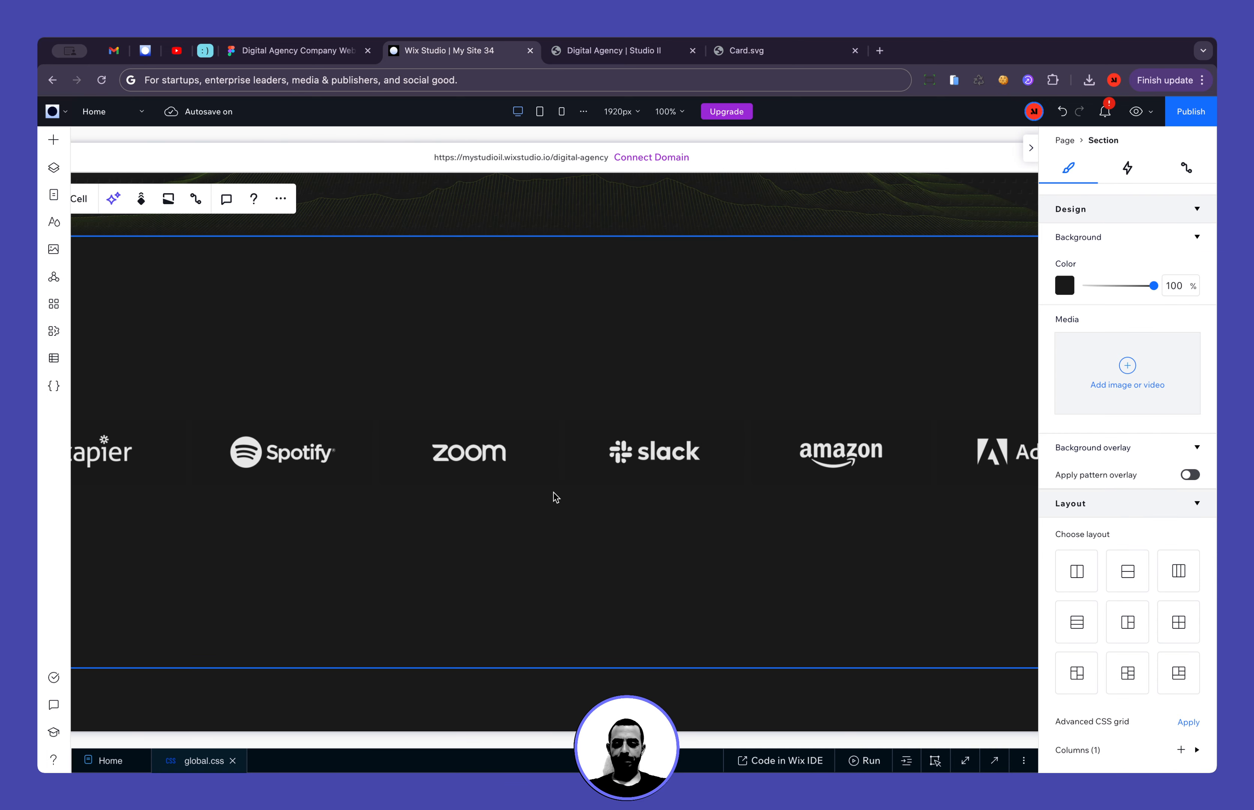
# Try adjusting the background opacity and colour of the Zoom logo image
pyautogui.scroll(5, 553, 489)
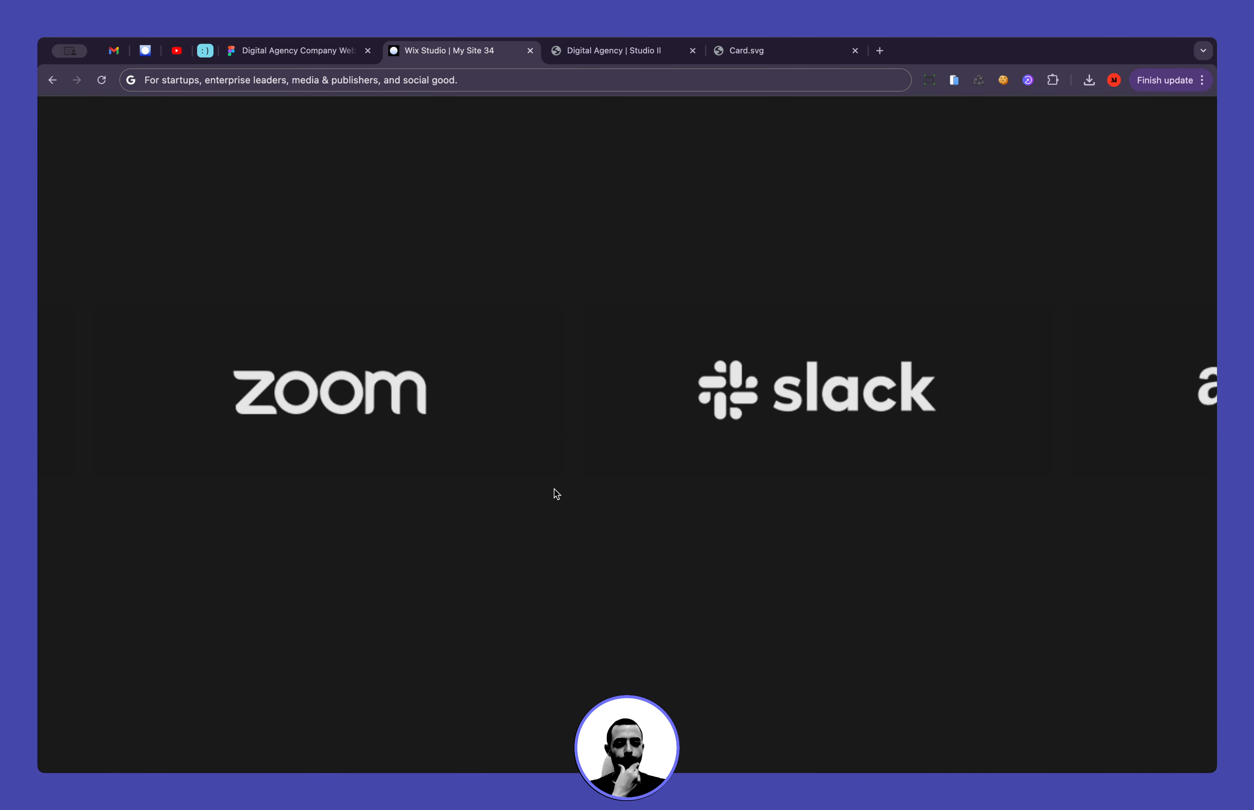
pyautogui.click(523, 445)
pyautogui.scroll(-5, 524, 444)
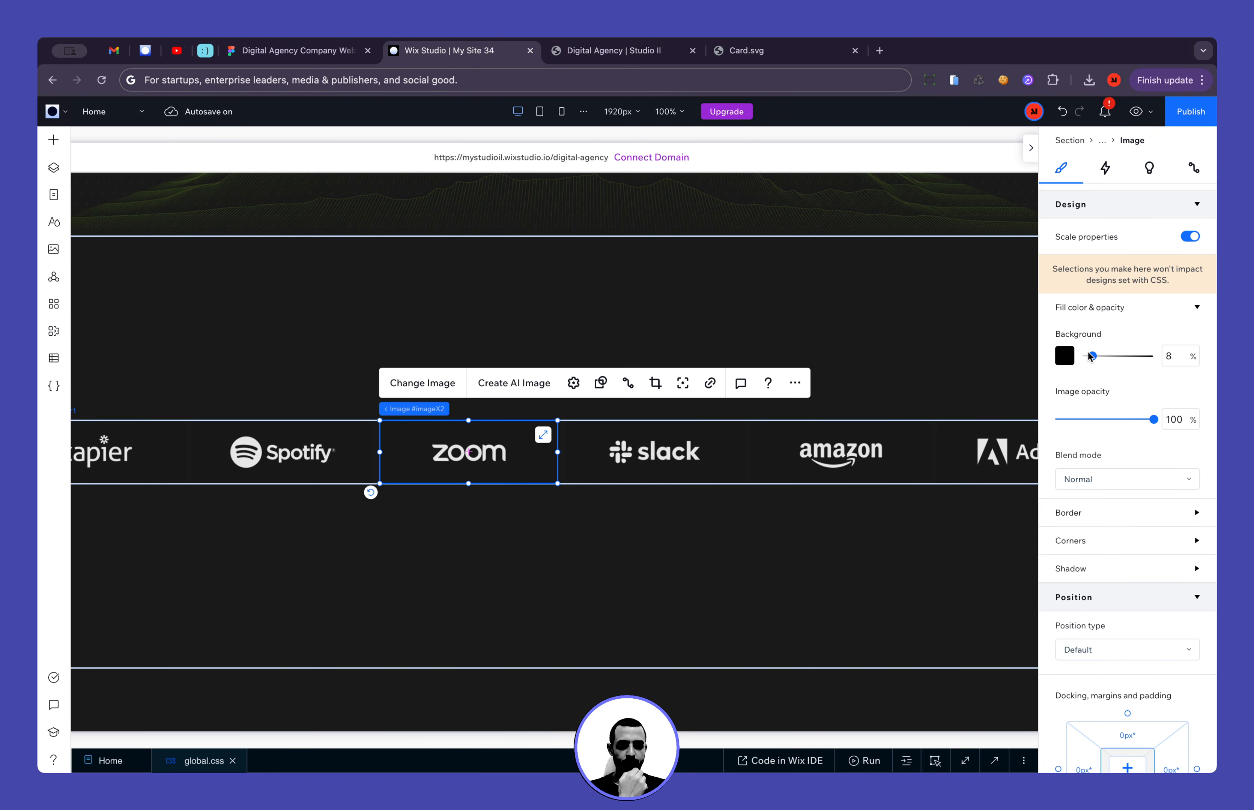
pyautogui.moveTo(1089, 356)
pyautogui.mouseDown()
pyautogui.moveTo(1169, 355)
pyautogui.moveTo(1083, 357)
pyautogui.mouseUp()
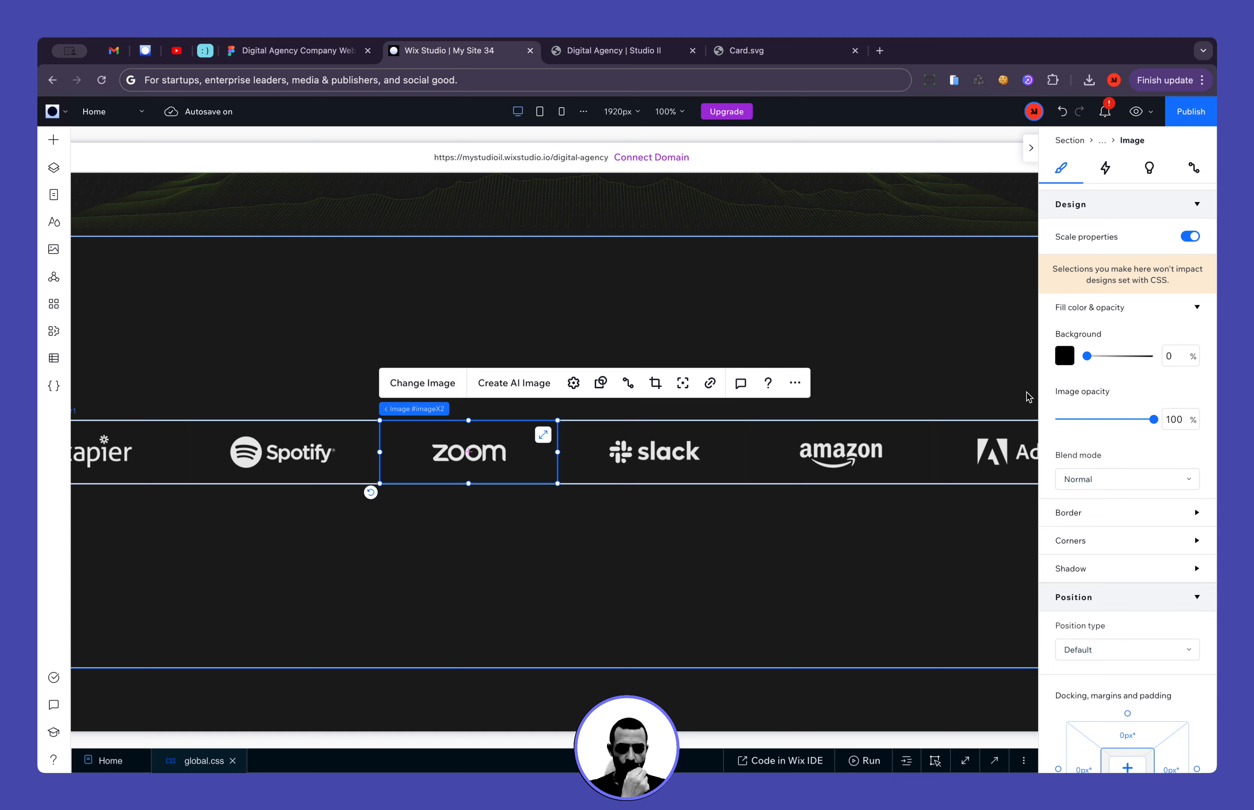
pyautogui.click(1064, 356)
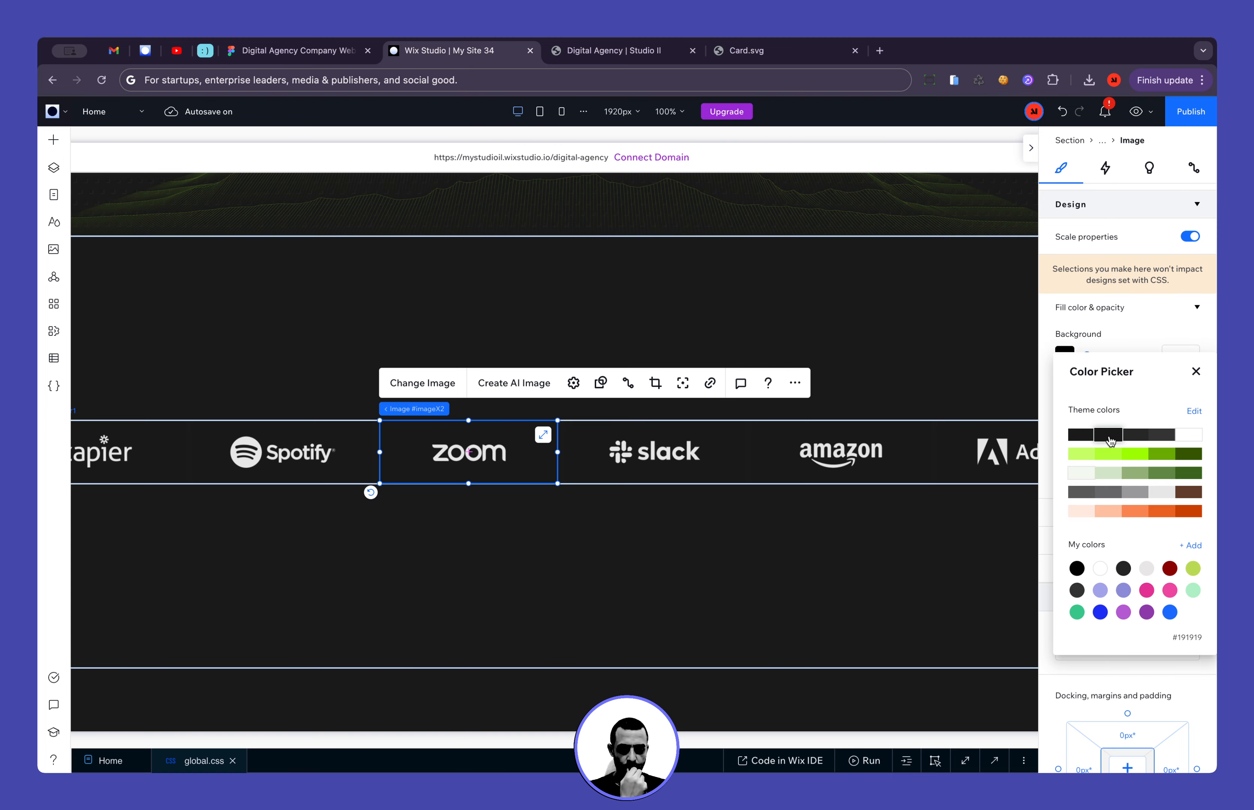
pyautogui.click(894, 346)
pyautogui.click(894, 346)
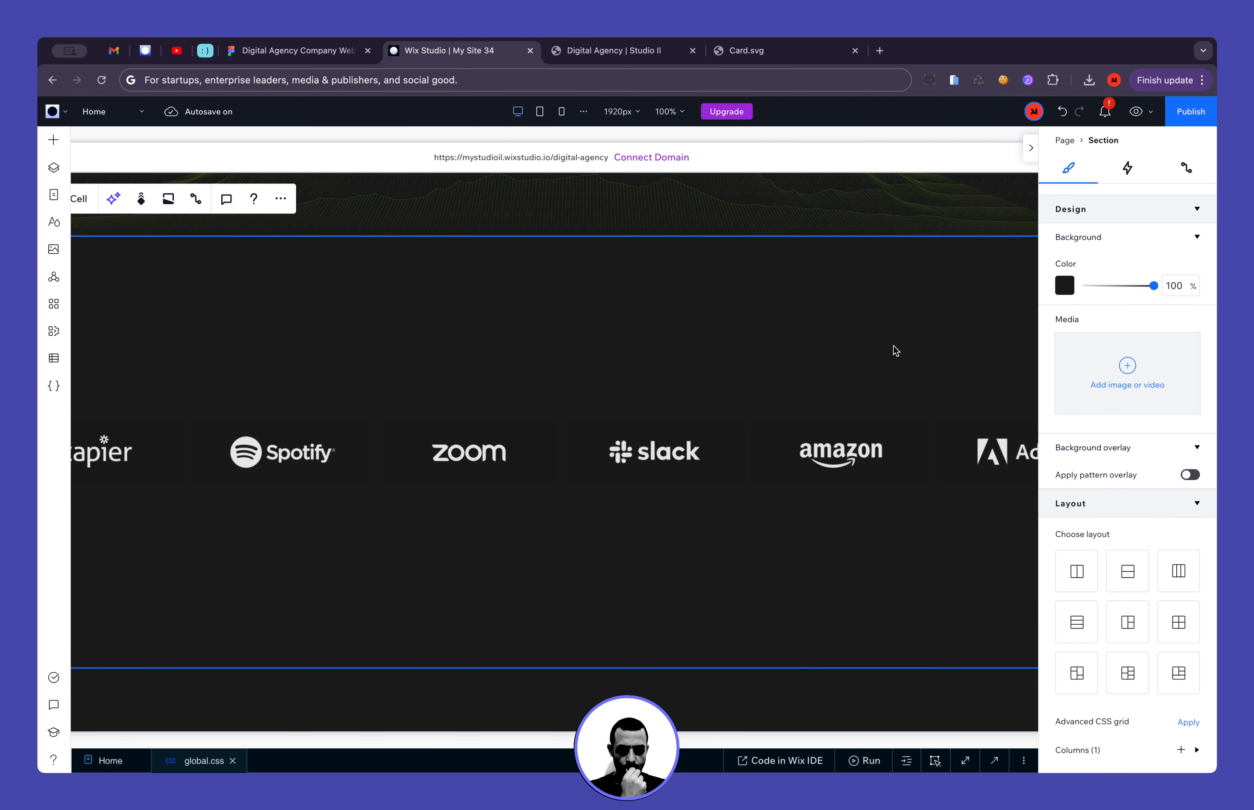
pyautogui.hscroll(-5, 674, 402)
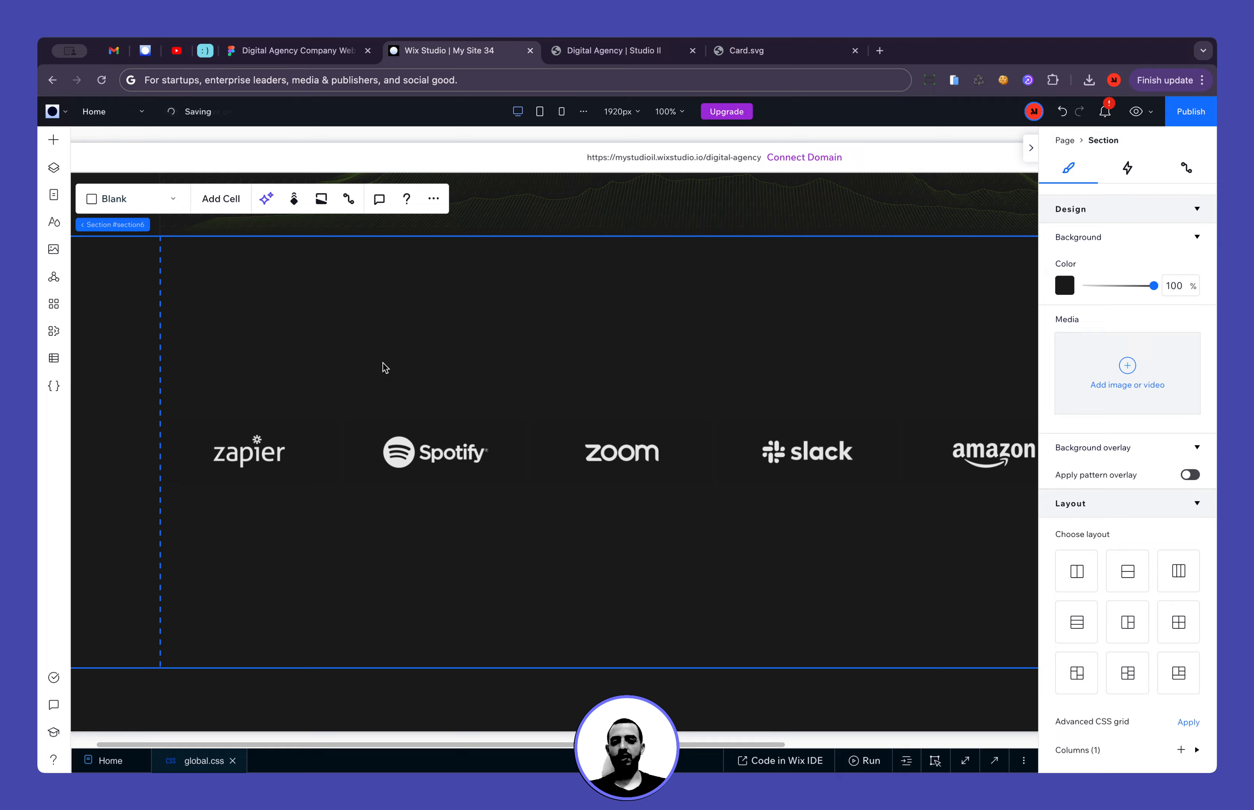
# In Figma, examine the "Trusted By 250+ Companies" badge above the logos, both its frame and its text
pyautogui.click(300, 52)
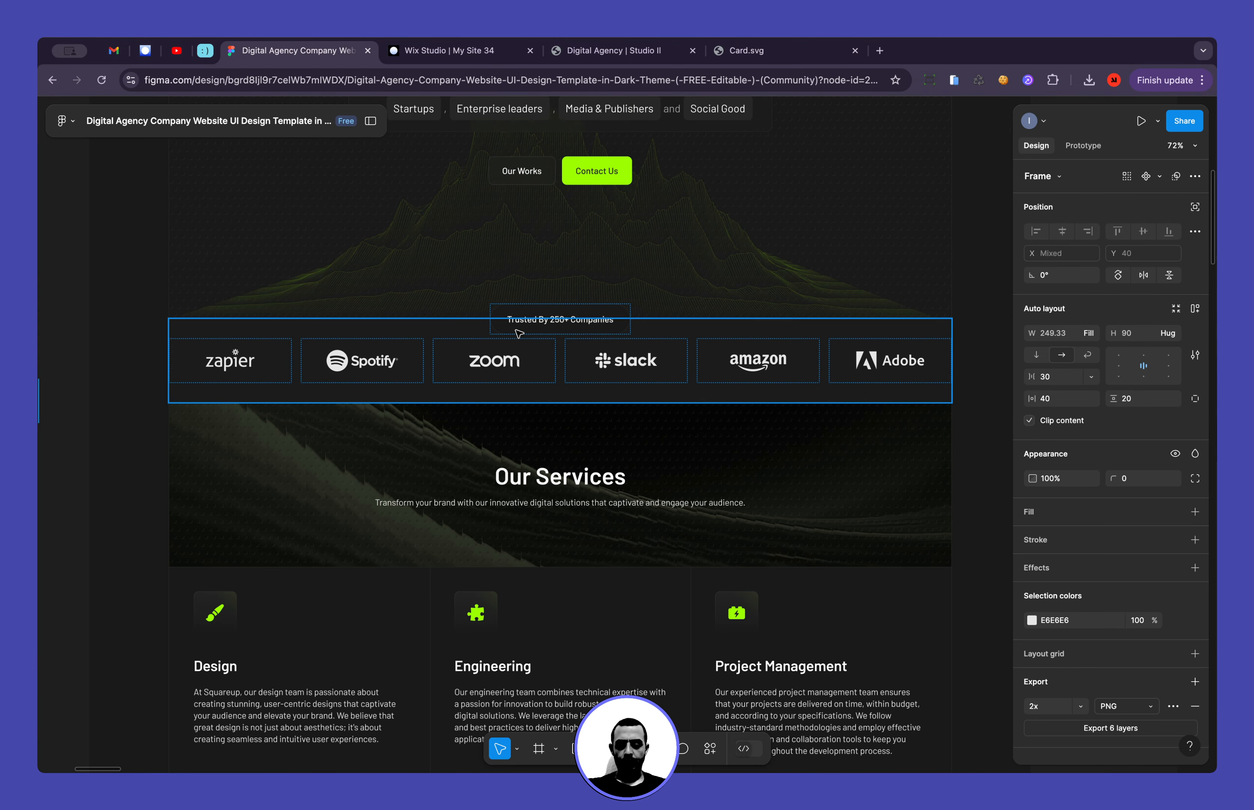
pyautogui.scroll(5, 548, 446)
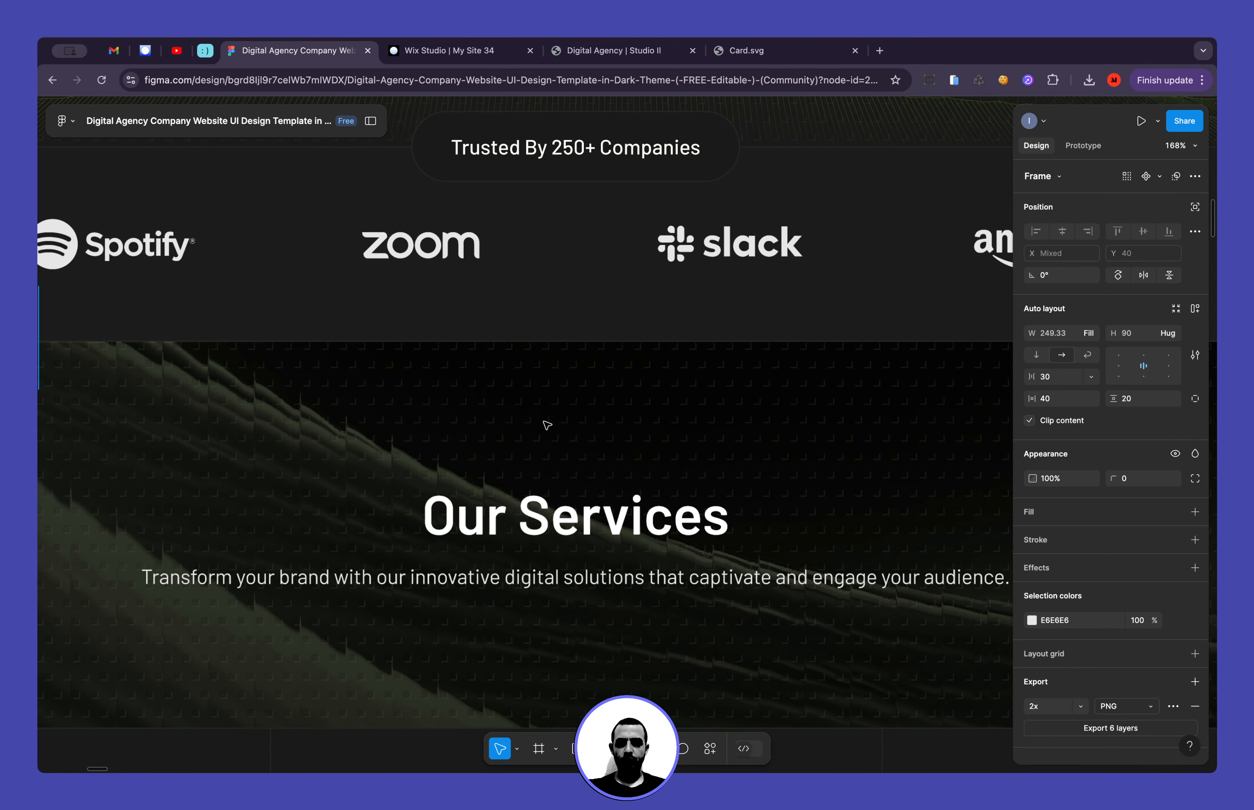
pyautogui.scroll(3, 498, 185)
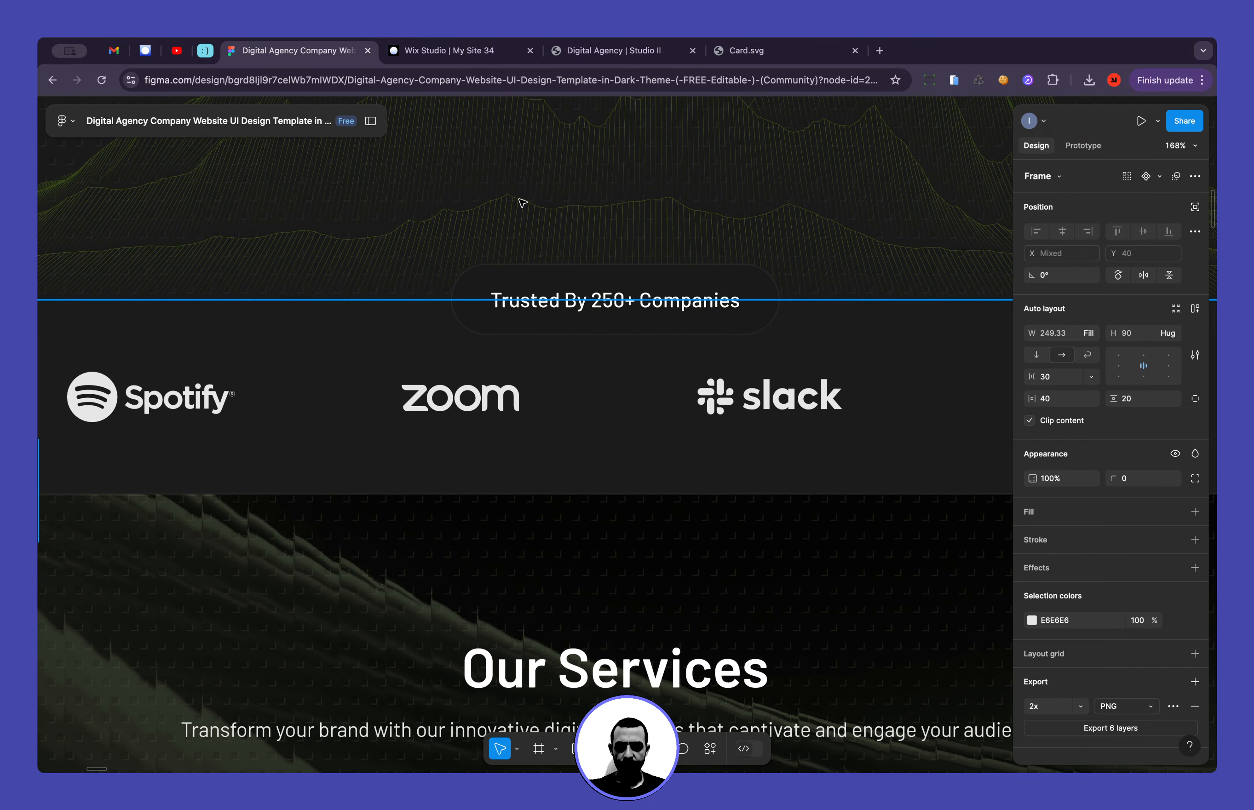
pyautogui.click(514, 276)
pyautogui.scroll(-5, 514, 278)
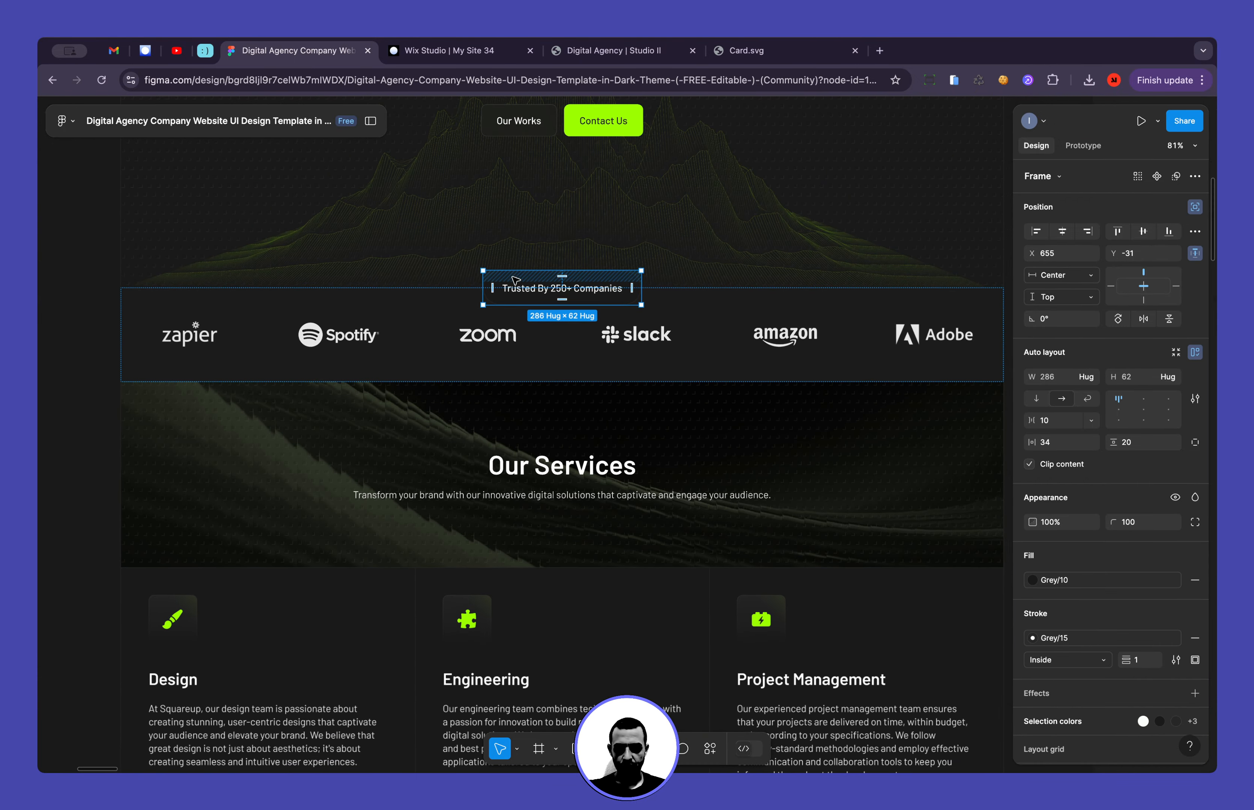
pyautogui.scroll(3, 519, 279)
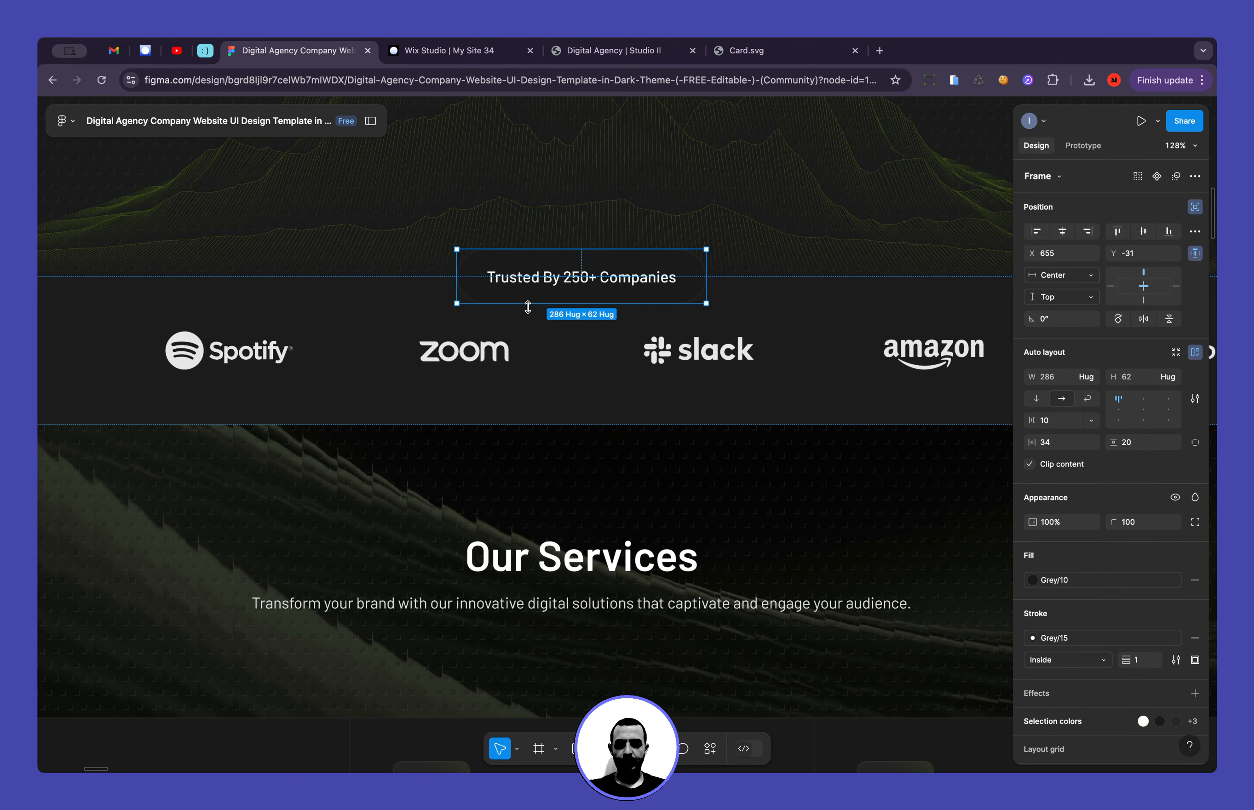
pyautogui.click(532, 283)
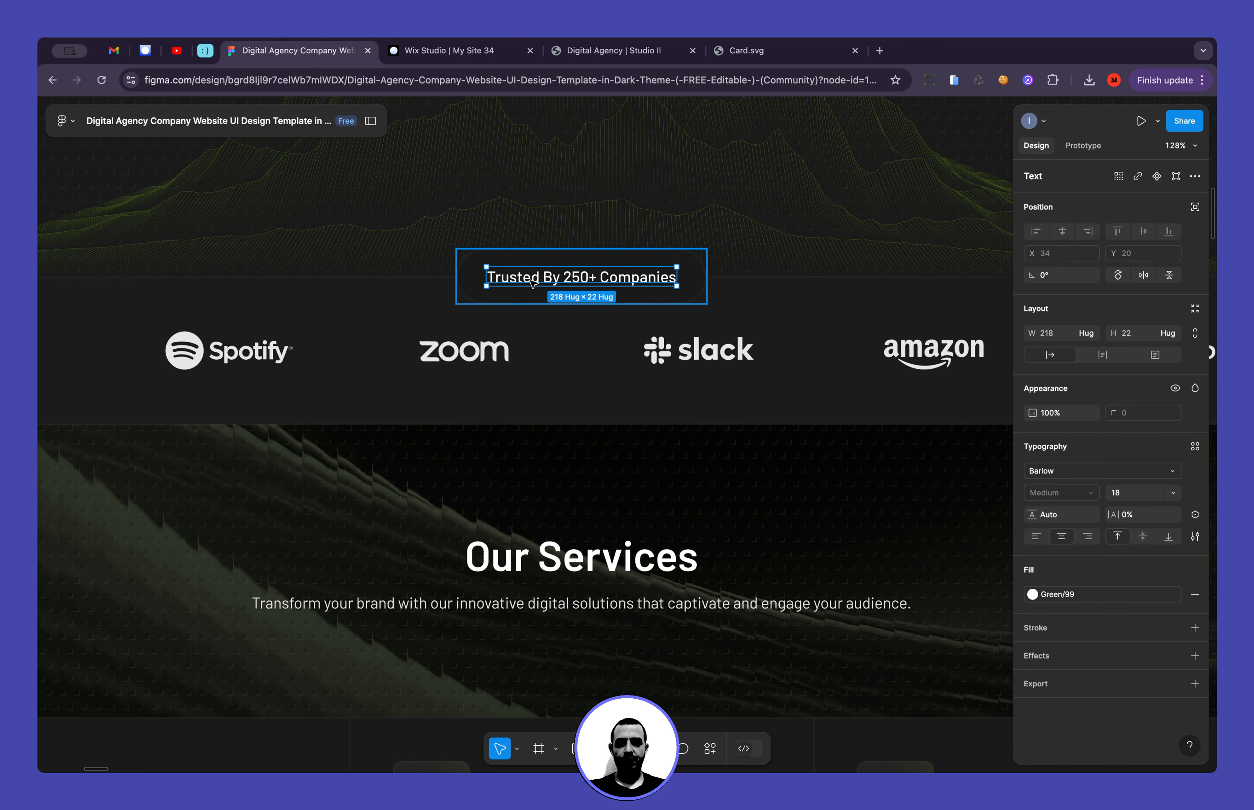
# Back in Wix Studio, add a container to the logo section and place a paragraph text element inside it
pyautogui.click(437, 53)
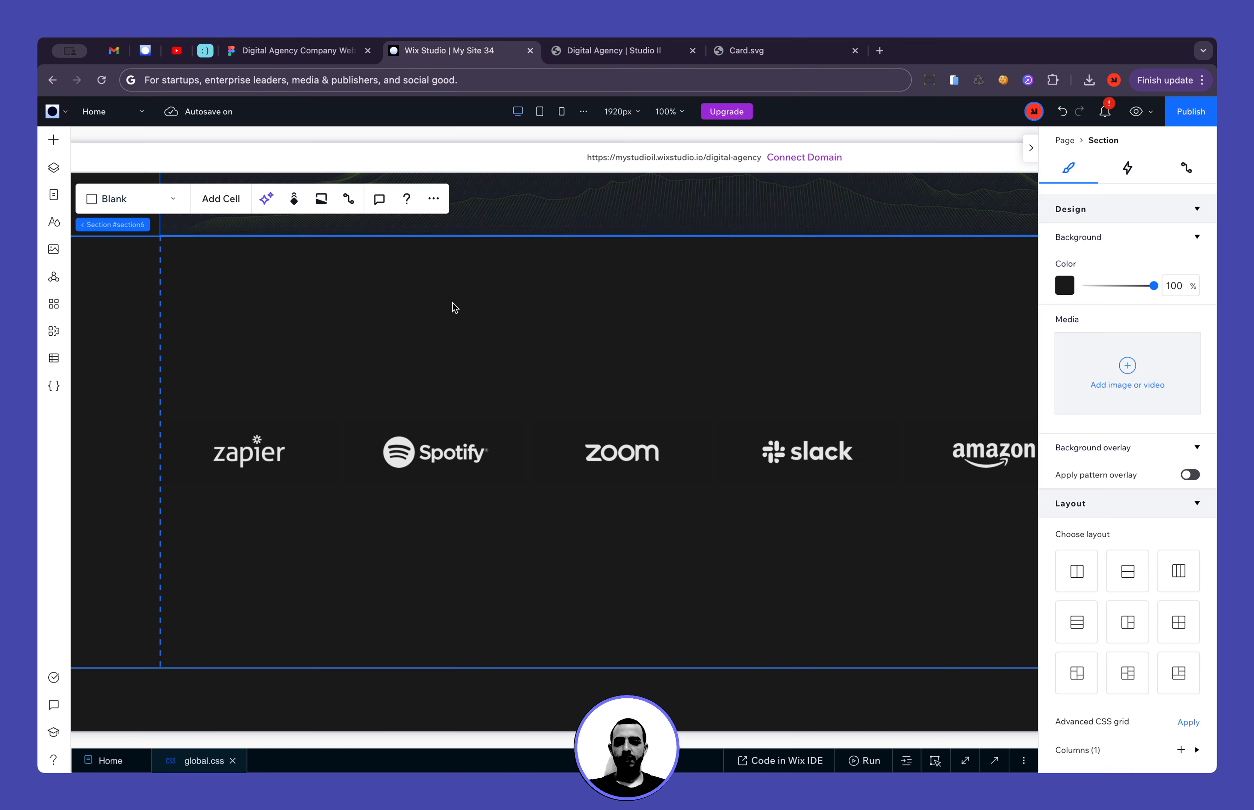
pyautogui.click(54, 139)
pyautogui.click(291, 300)
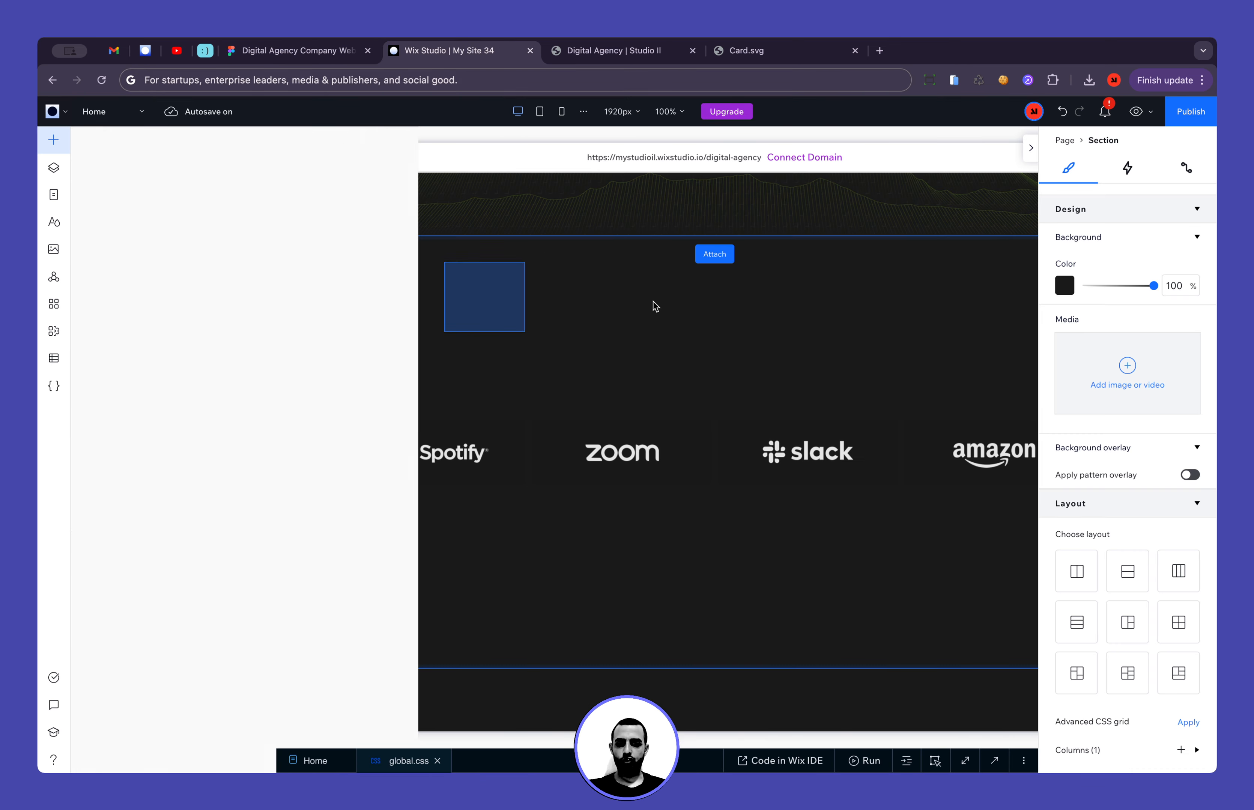
pyautogui.click(53, 139)
pyautogui.moveTo(367, 210); pyautogui.dragTo(728, 366)
# Centre-align the paragraph text inside the logo section's container
pyautogui.scroll(-3, 1133, 637)
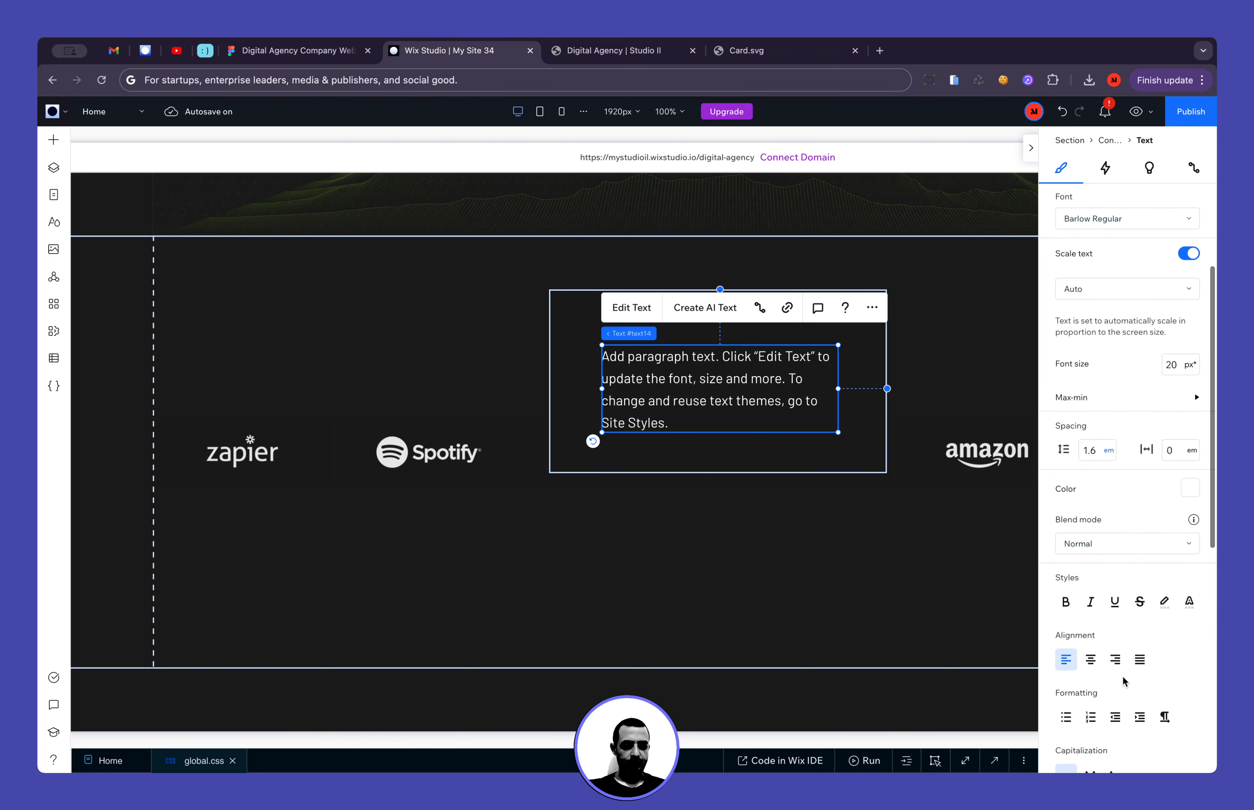
pyautogui.click(1091, 660)
pyautogui.scroll(5, 1044, 522)
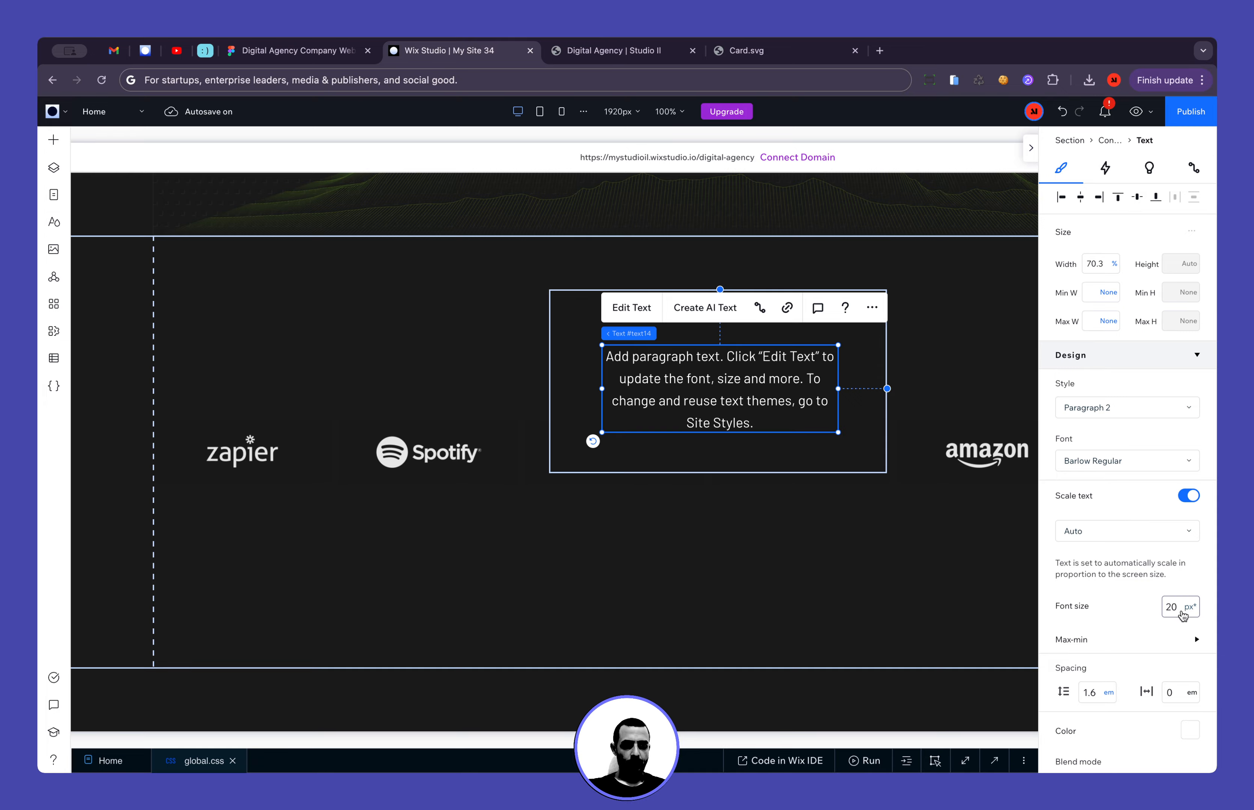
# In Figma, examine the font size and weight of the badge text, the Contact Us label and the Our Works label
pyautogui.click(329, 51)
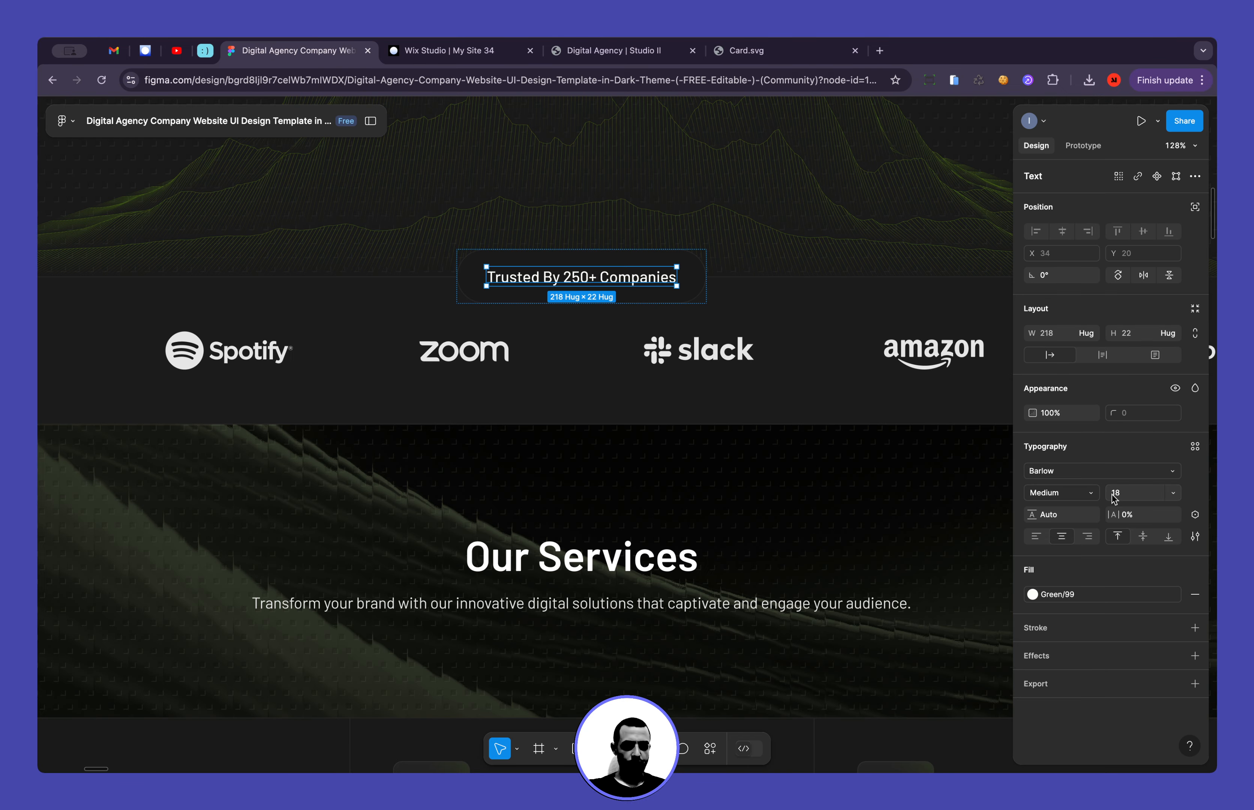
pyautogui.hotkey('ctrl', 'Tab')
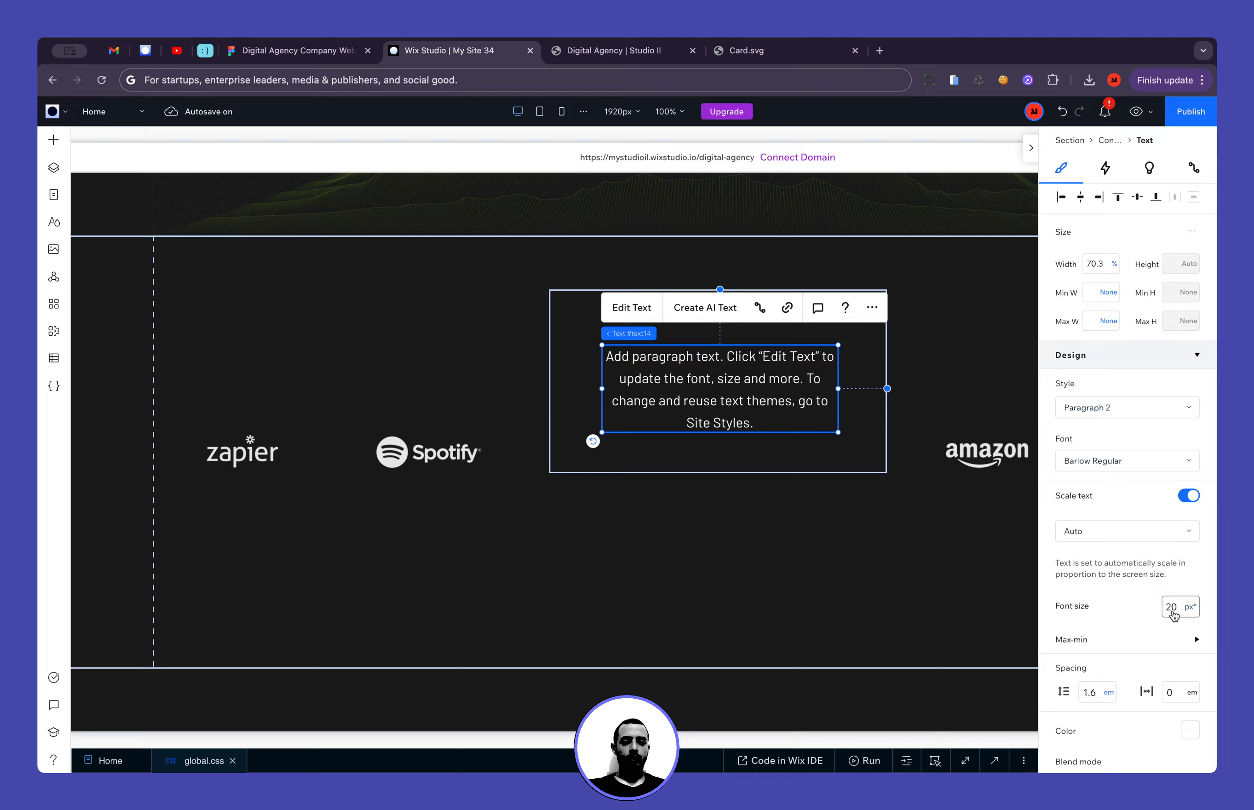
pyautogui.hotkey('ctrl', 'shift', 'Tab')
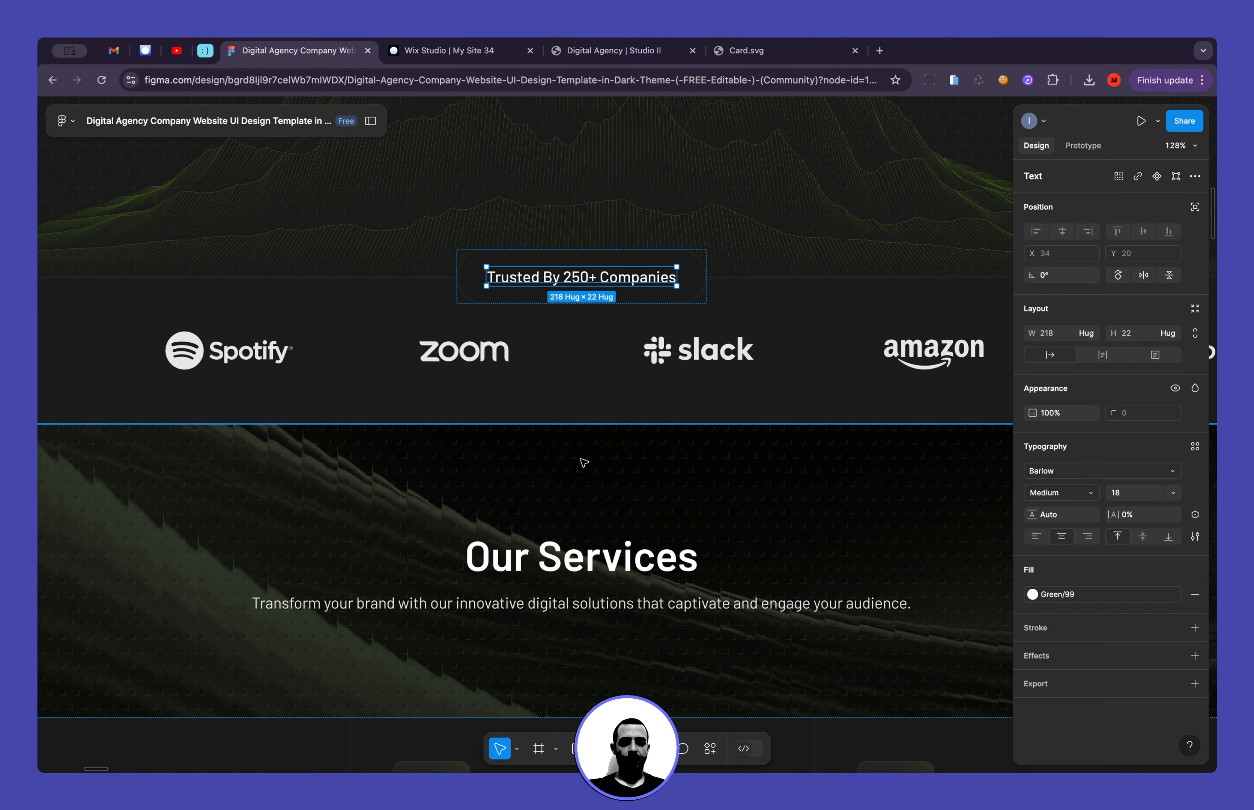
pyautogui.scroll(-5, 584, 463)
pyautogui.scroll(4, 583, 462)
pyautogui.scroll(-2, 584, 462)
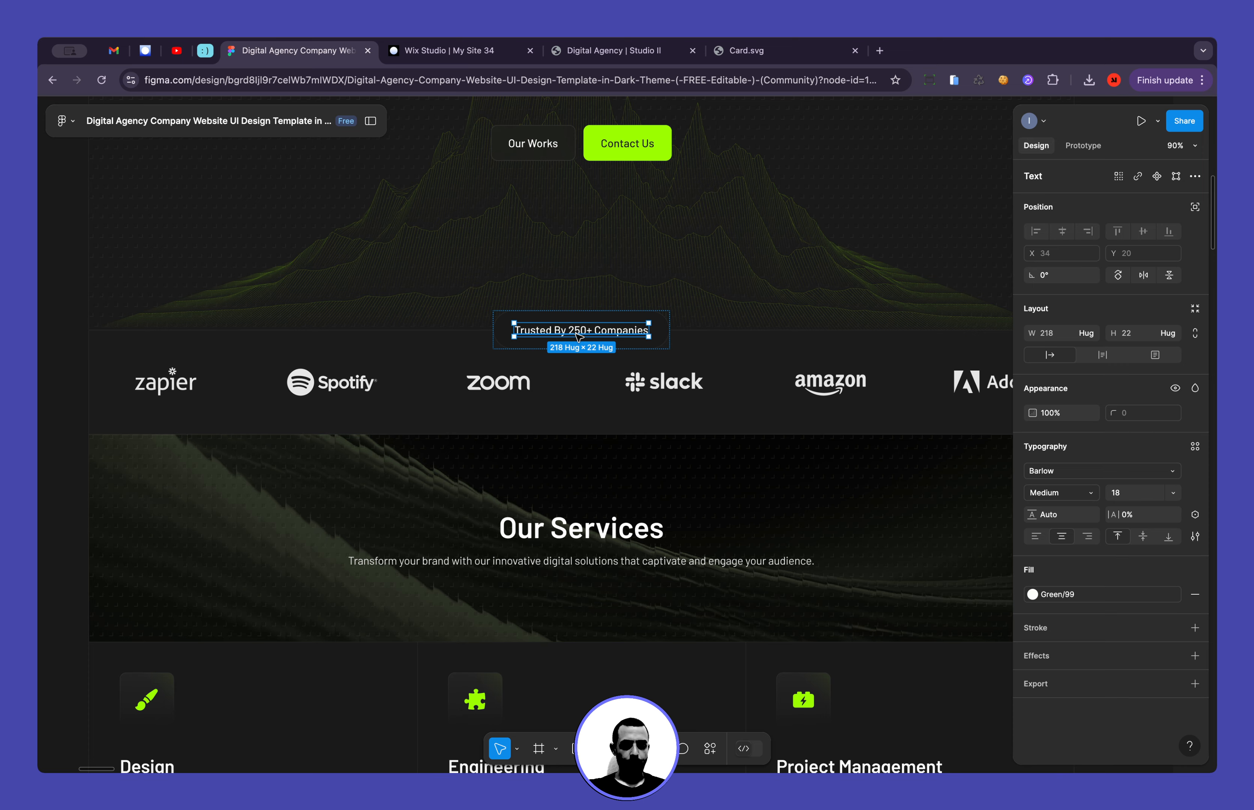
pyautogui.click(632, 145)
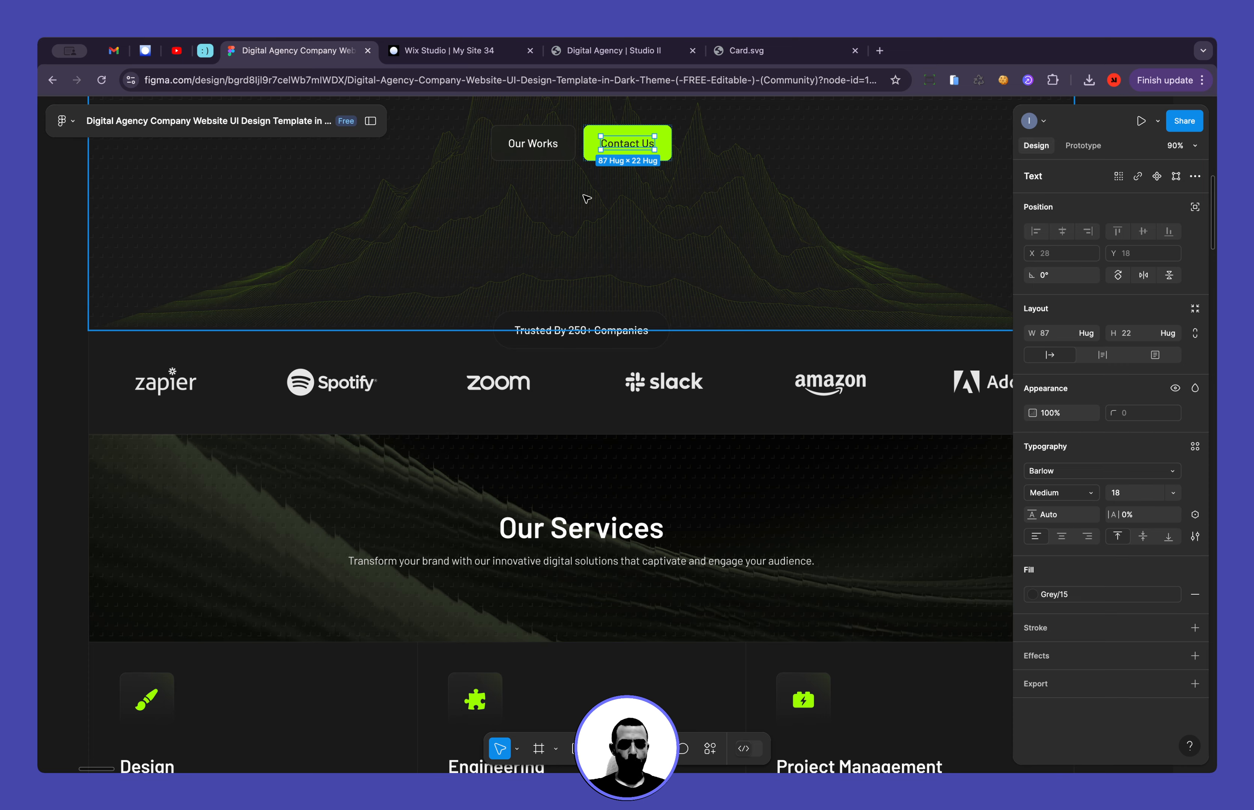
pyautogui.click(533, 145)
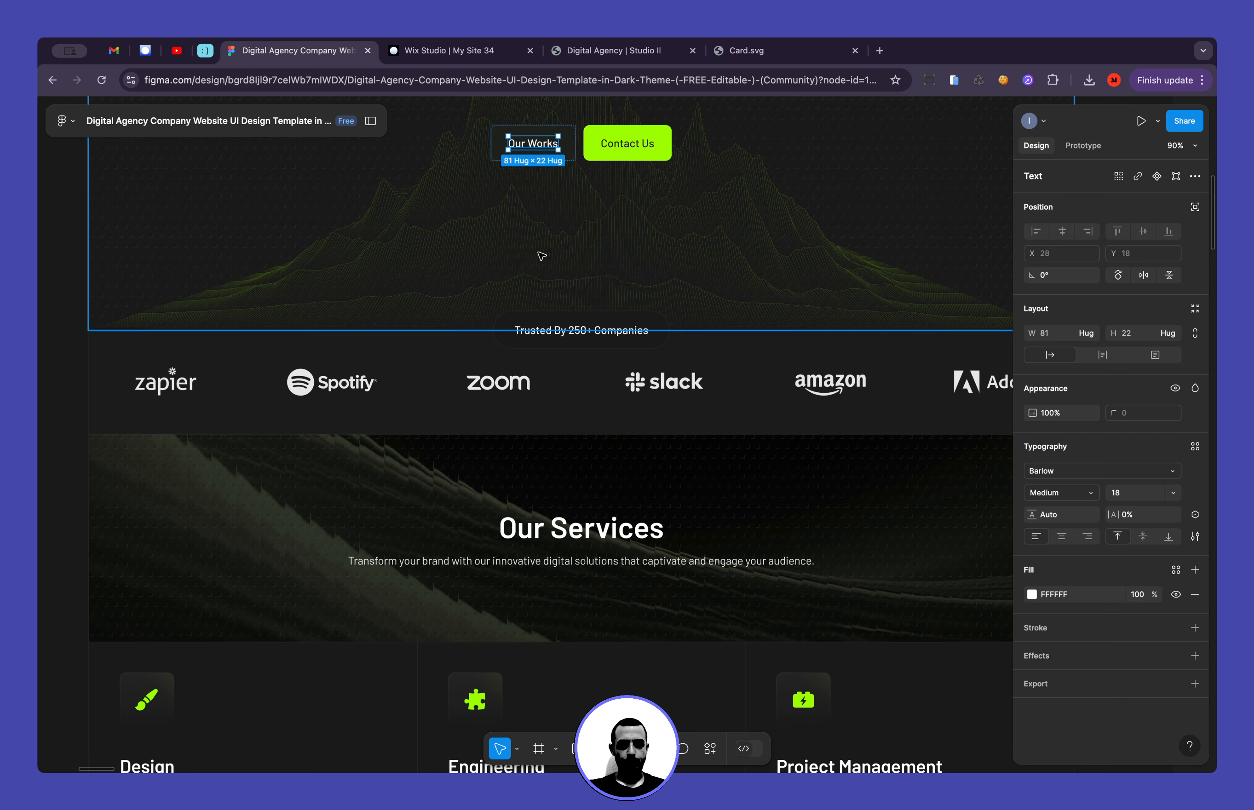
# Back in Wix Studio, replace the container's placeholder paragraph with "Trusted By 250+ Companies"
pyautogui.click(421, 61)
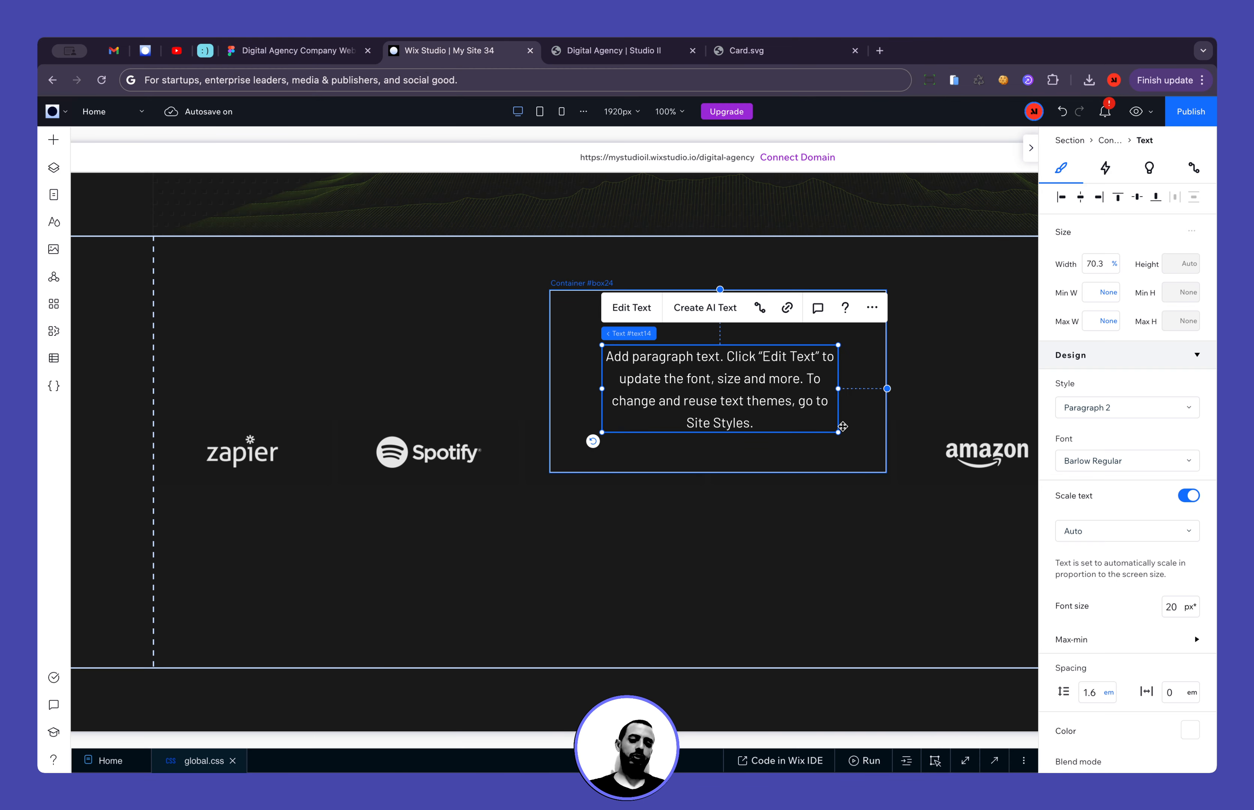
pyautogui.doubleClick(766, 395)
pyautogui.write('Trusted By 250+ Companies')
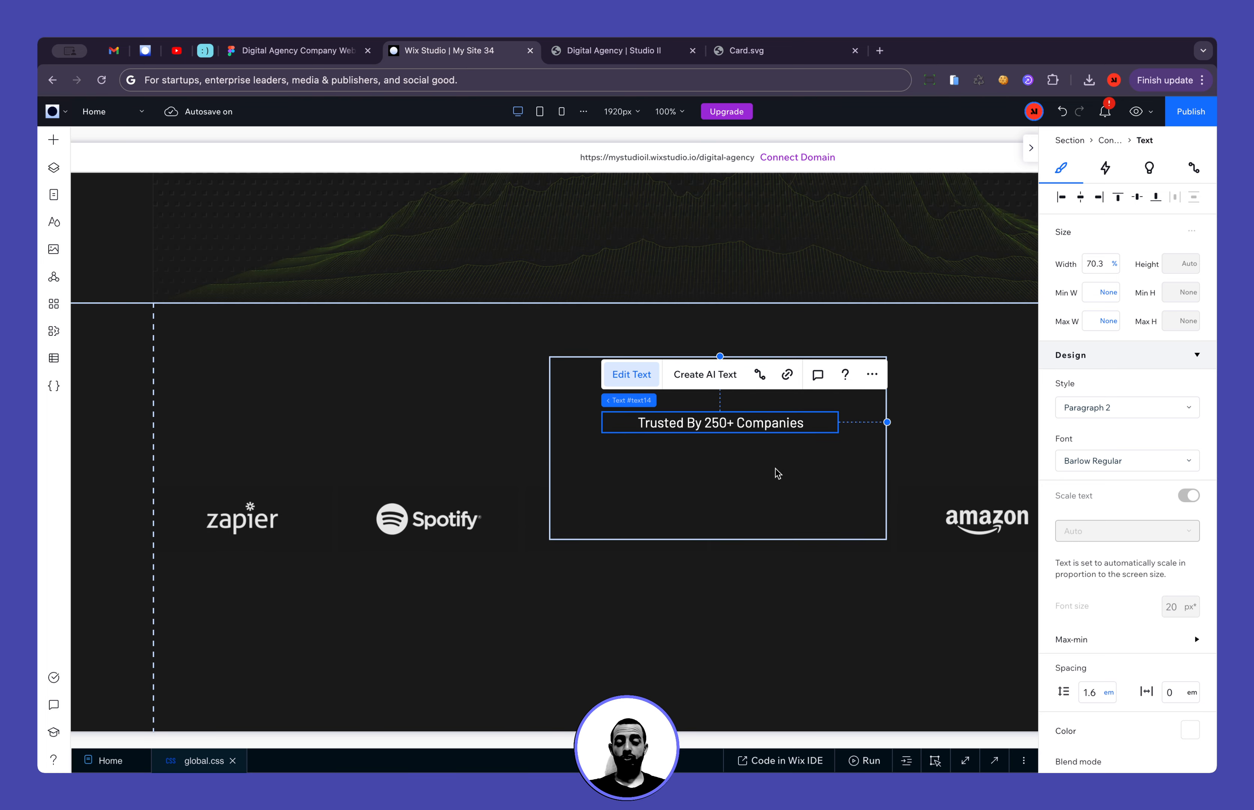
# Set the badge text's width to 100% and centre it horizontally and vertically within its container
pyautogui.click(1096, 264)
pyautogui.write('100')
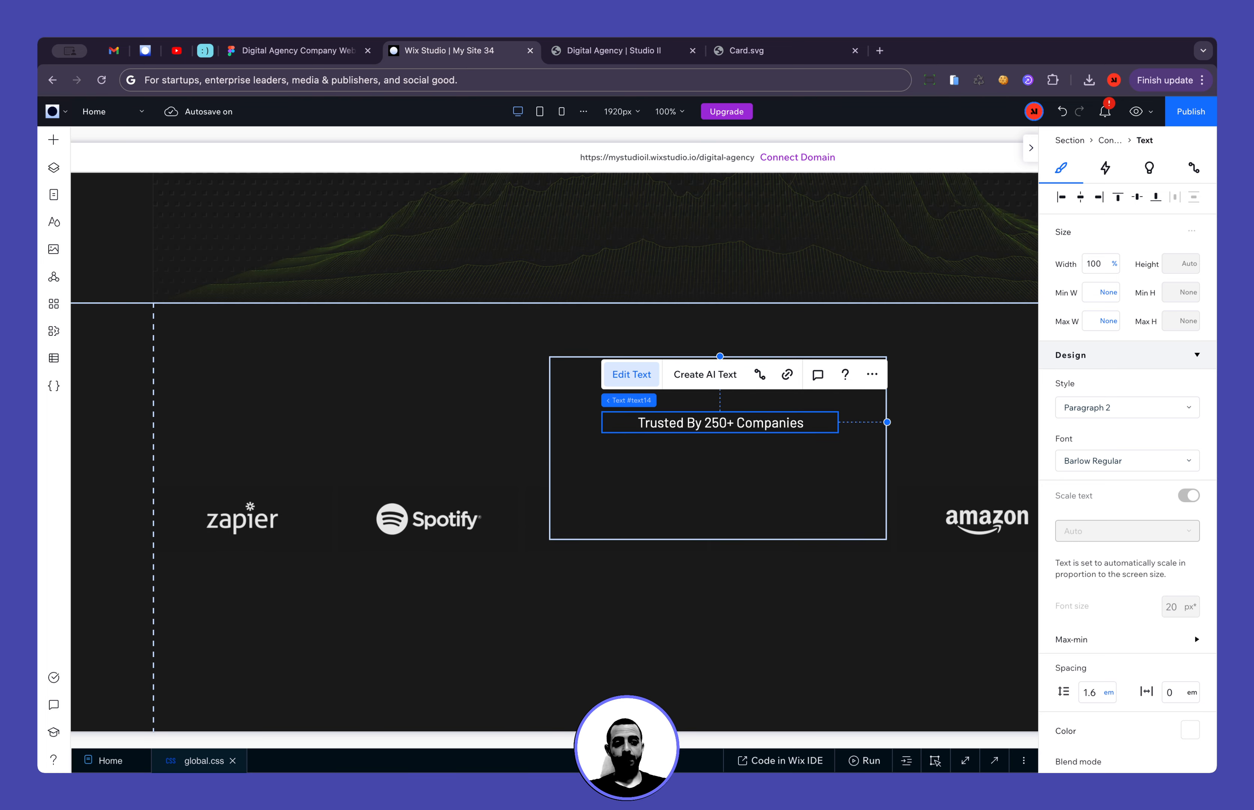
pyautogui.press('Return')
pyautogui.click(1081, 198)
pyautogui.click(1137, 200)
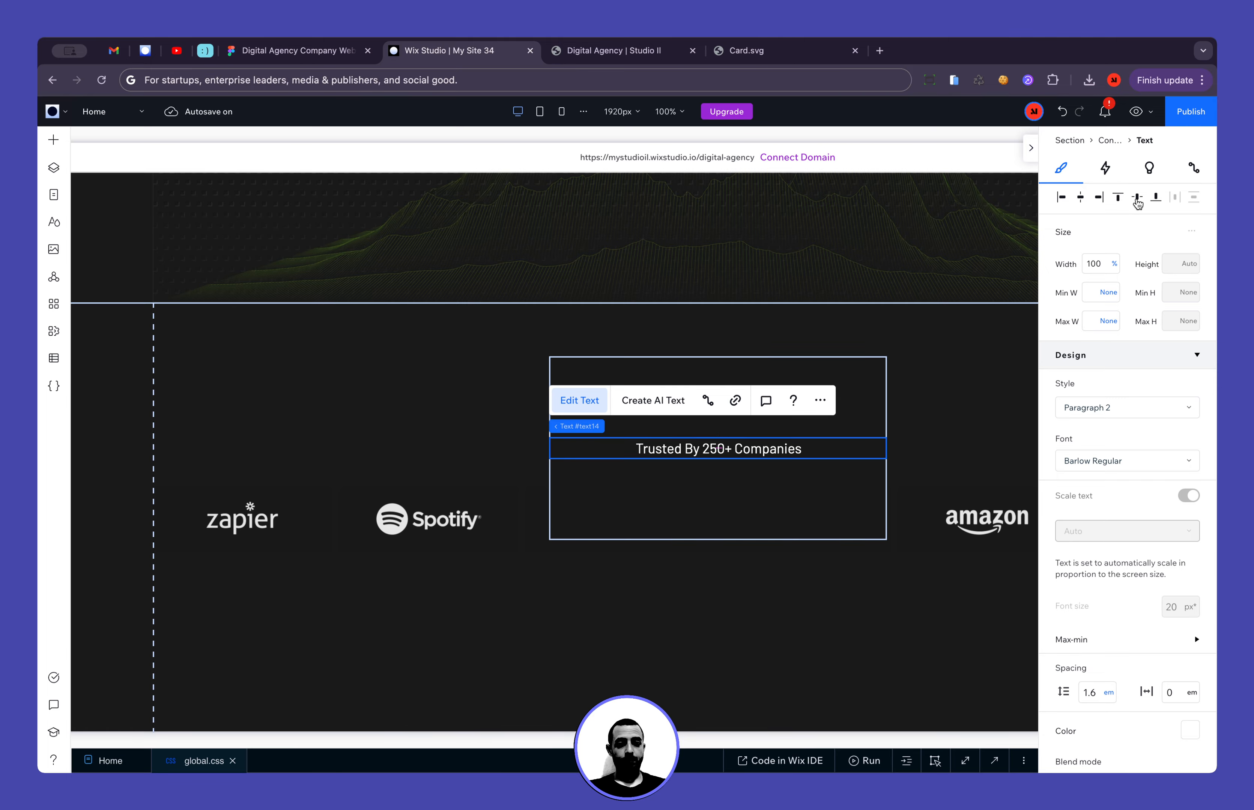
pyautogui.click(950, 433)
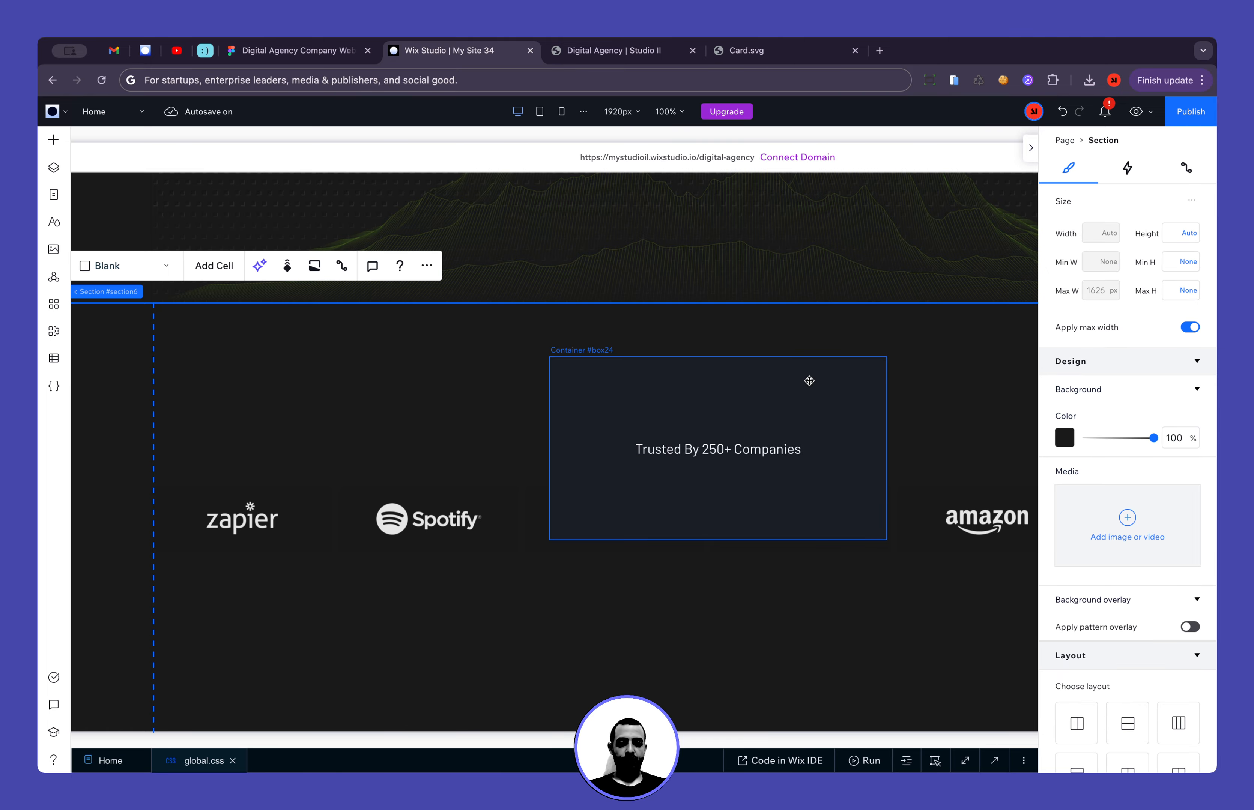
# Check the badge outline in Figma, and in Wix Studio disable the container's property scaling and set its border colour to #191919
pyautogui.click(808, 377)
pyautogui.click(295, 51)
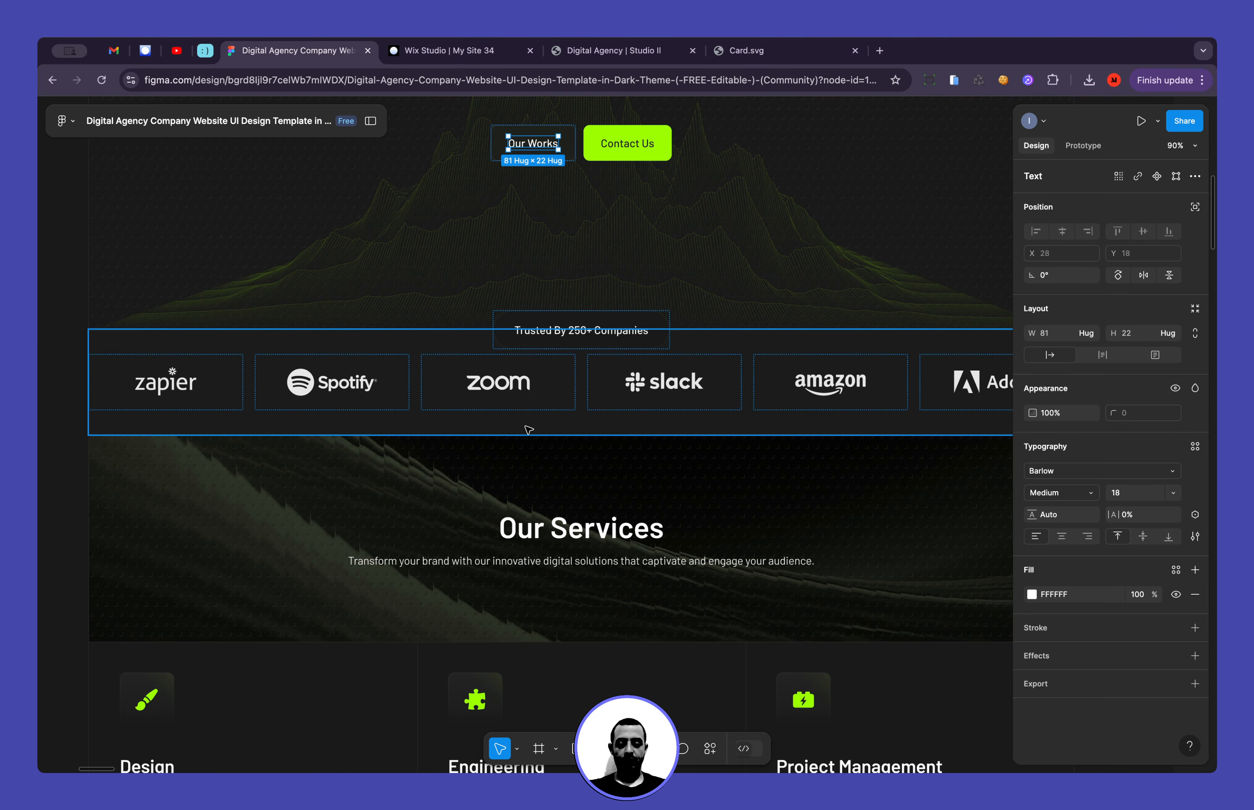
pyautogui.scroll(5, 554, 377)
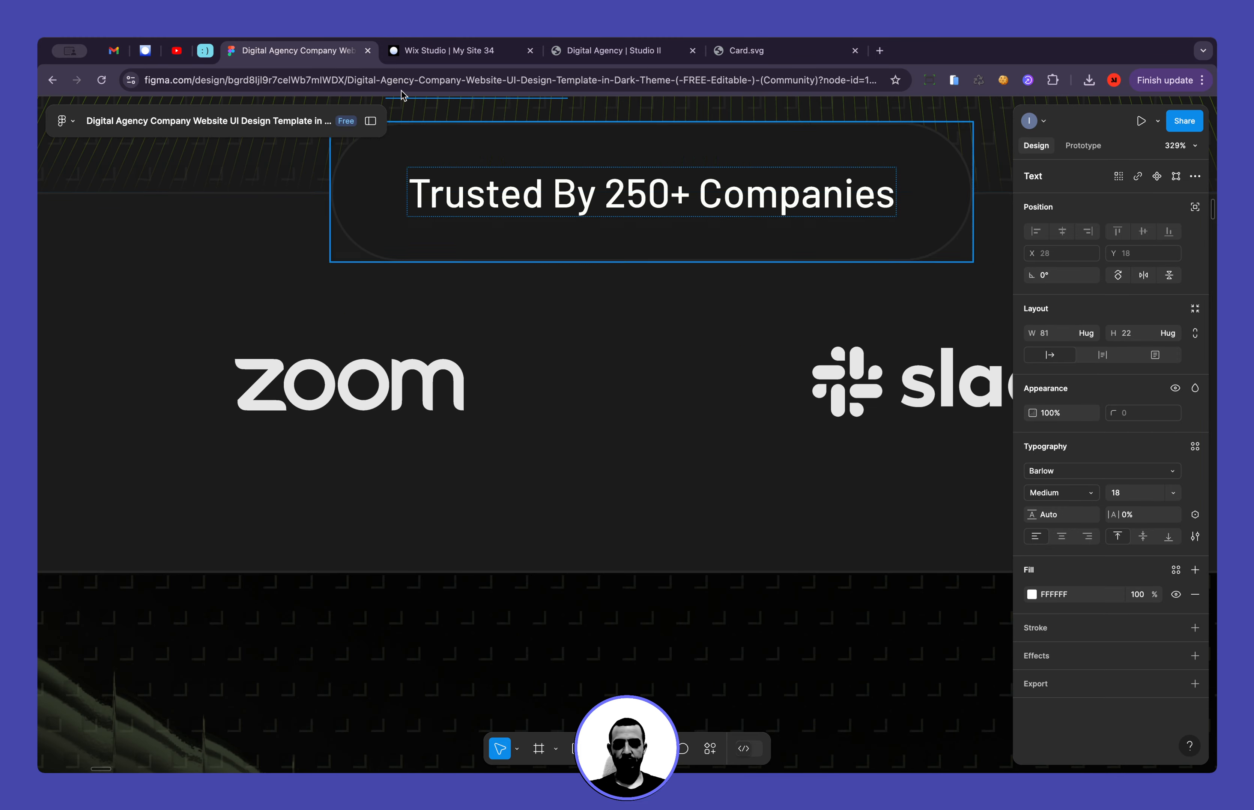
pyautogui.click(447, 50)
pyautogui.click(1083, 576)
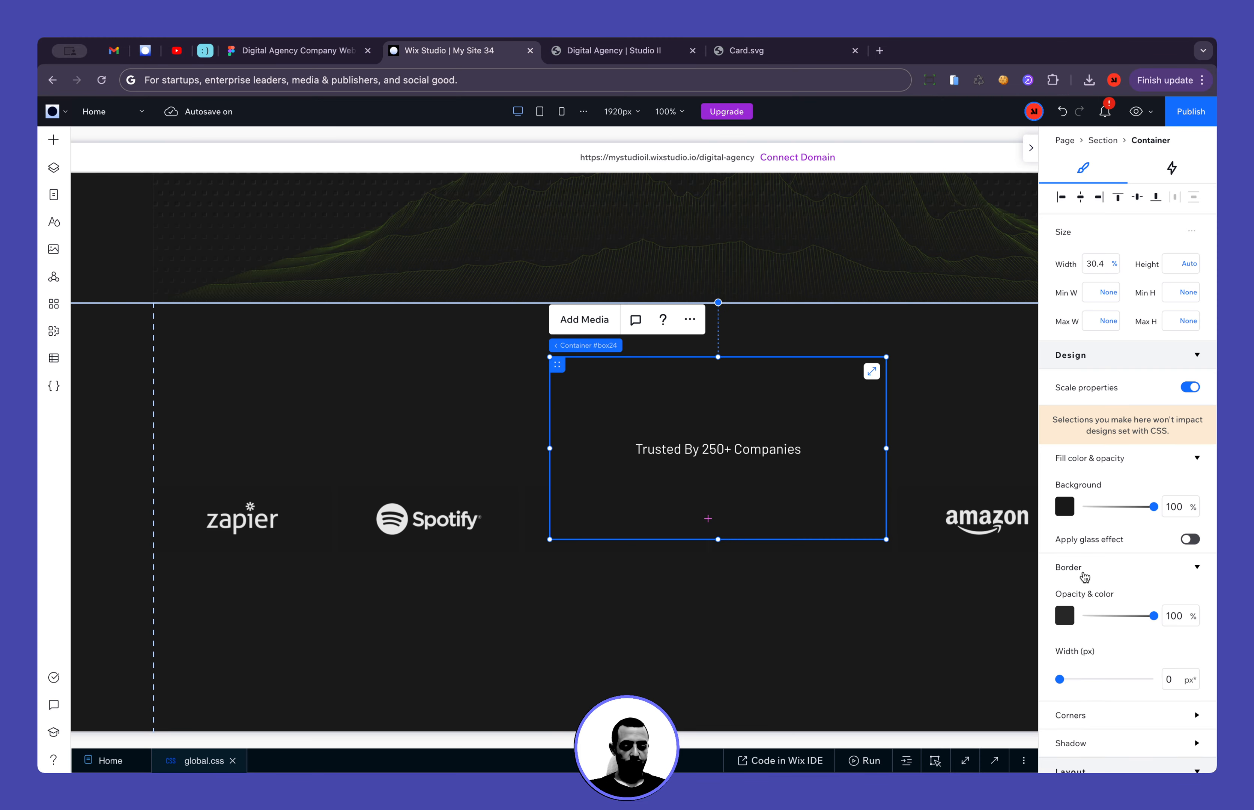
pyautogui.click(1189, 389)
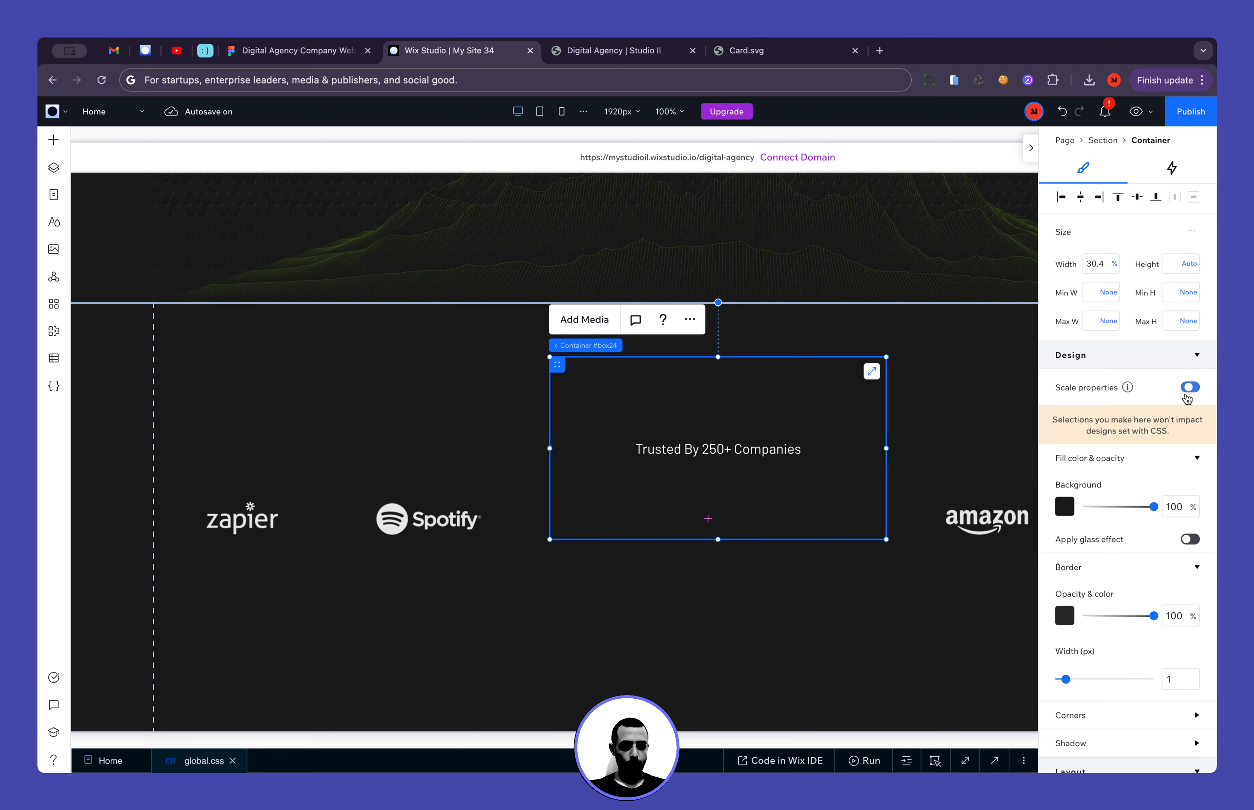
pyautogui.click(1064, 615)
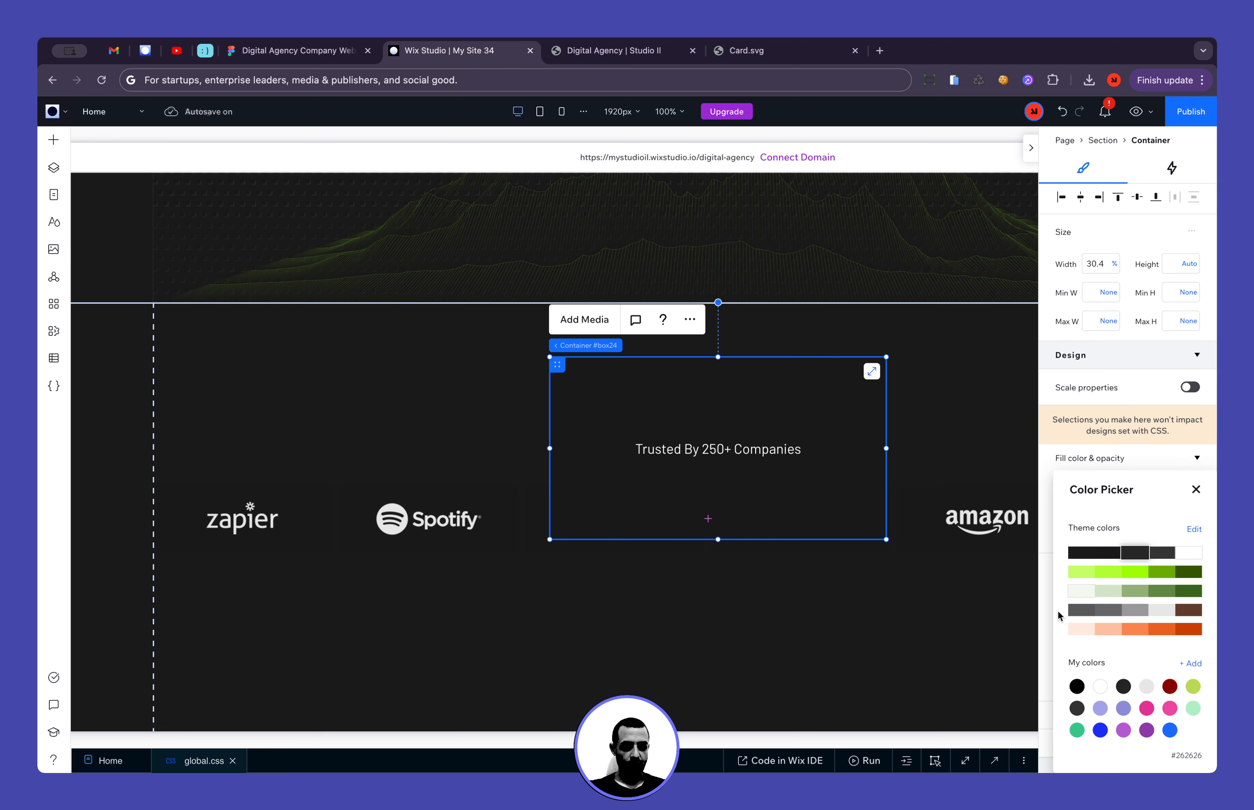
pyautogui.click(1105, 553)
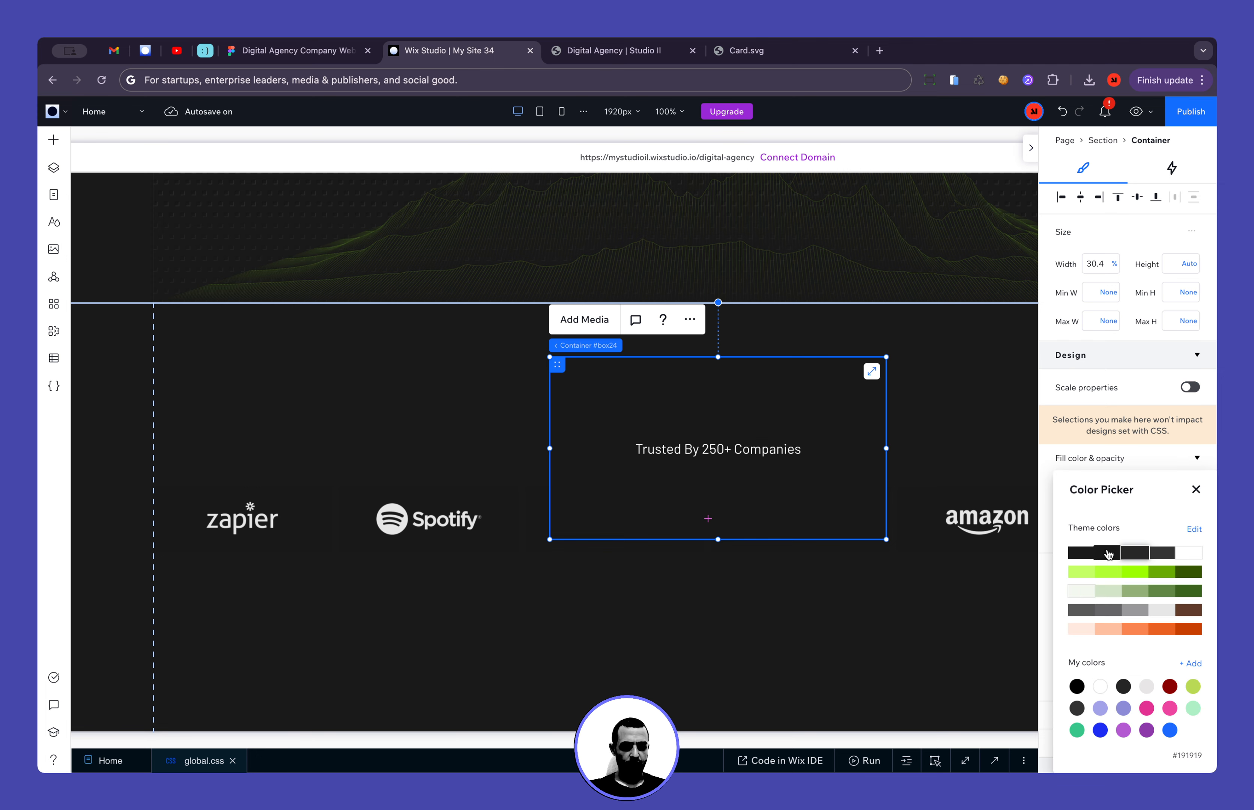
pyautogui.click(926, 658)
pyautogui.click(923, 662)
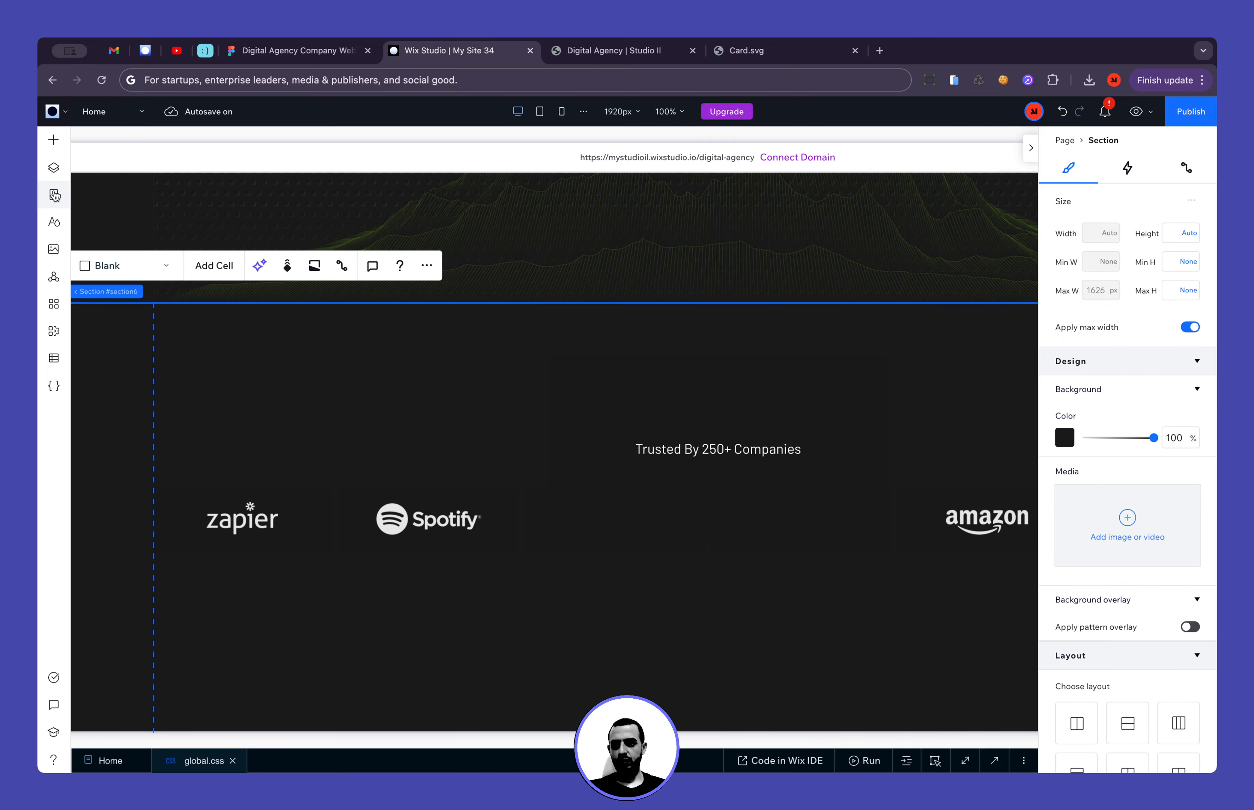
# Check the background colour used by the hero section's first Decorative Vertical Line
pyautogui.click(54, 167)
pyautogui.click(173, 346)
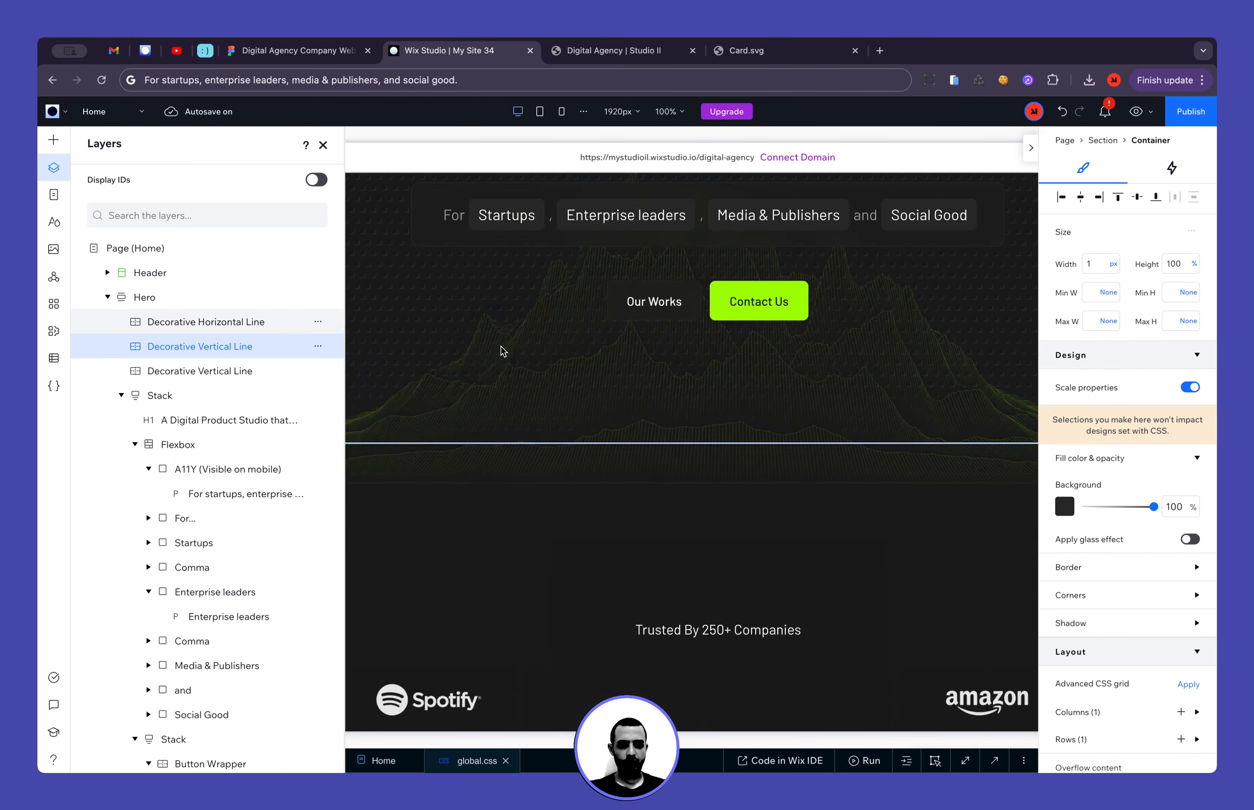
pyautogui.click(1065, 508)
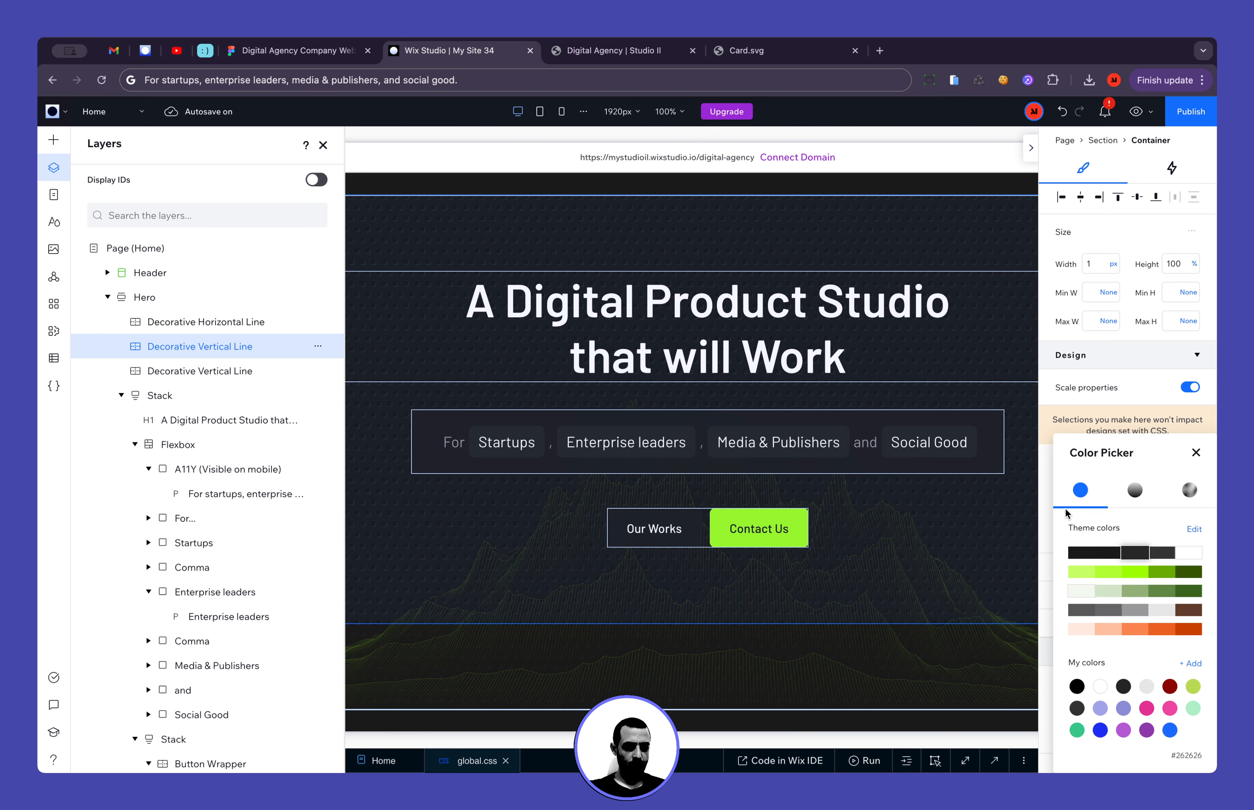
pyautogui.scroll(-10, 827, 617)
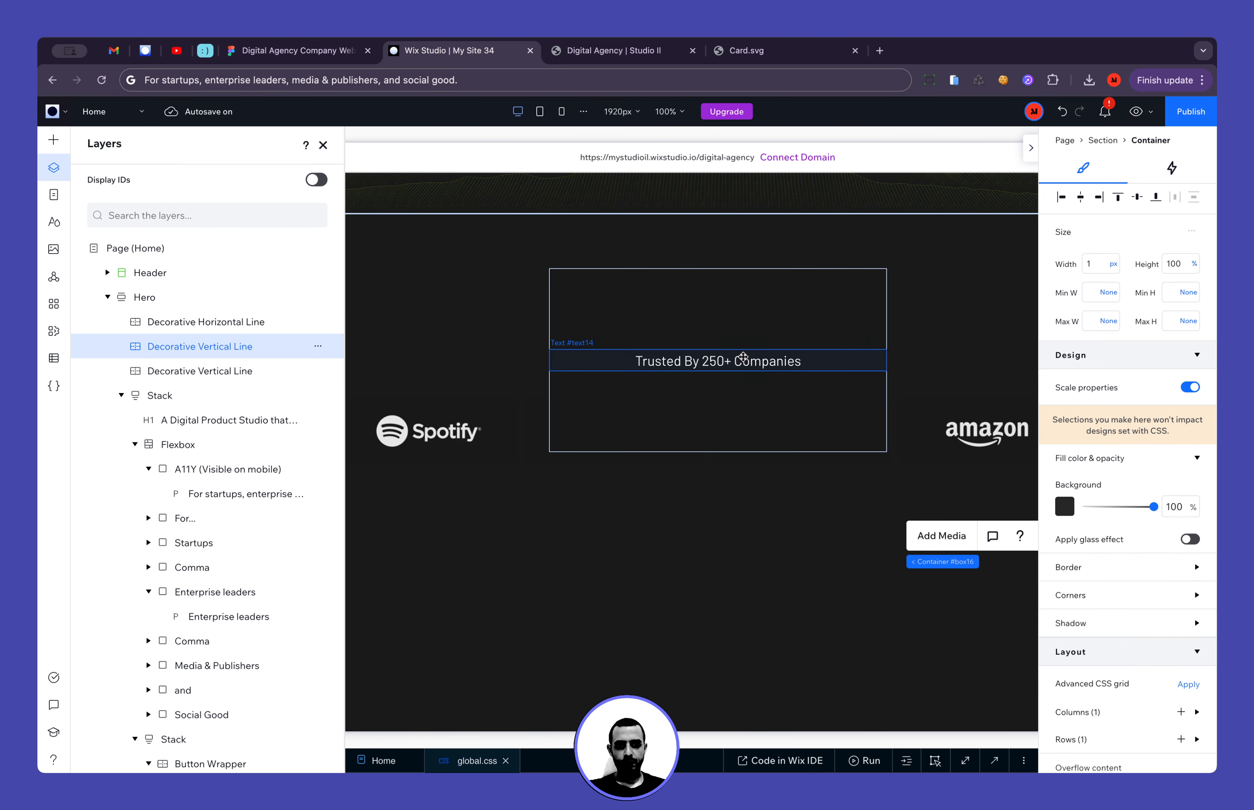
# Set the border colour of the container around the badge text to the theme colour #262626
pyautogui.click(770, 410)
pyautogui.click(1075, 596)
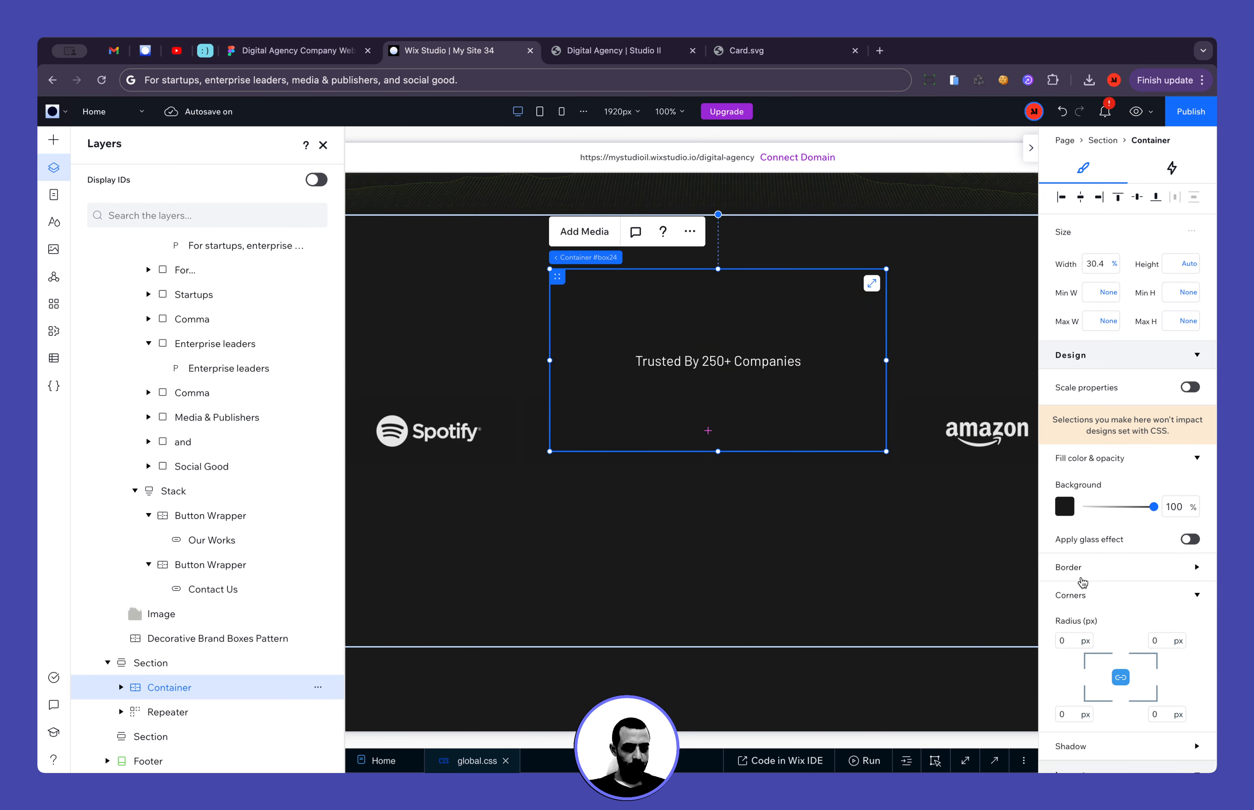
pyautogui.click(1080, 575)
pyautogui.click(1063, 617)
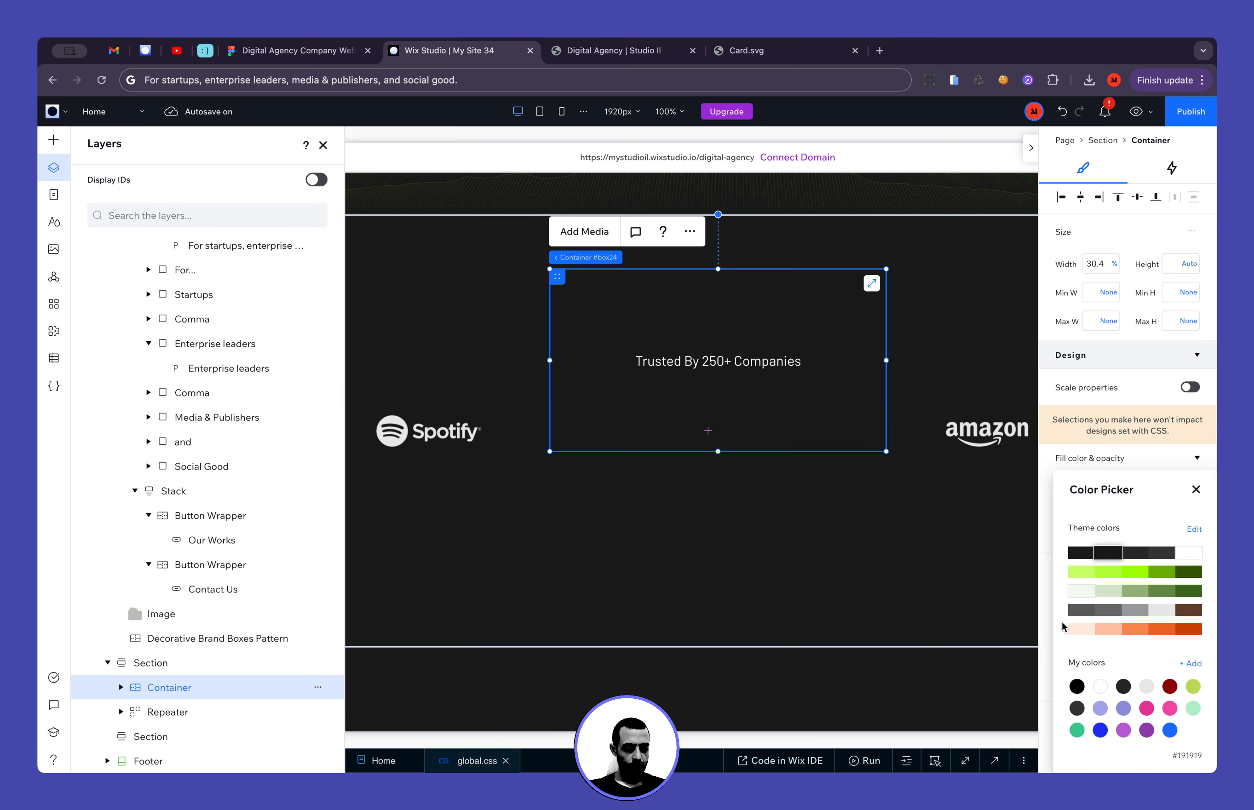
pyautogui.click(1141, 558)
pyautogui.click(944, 586)
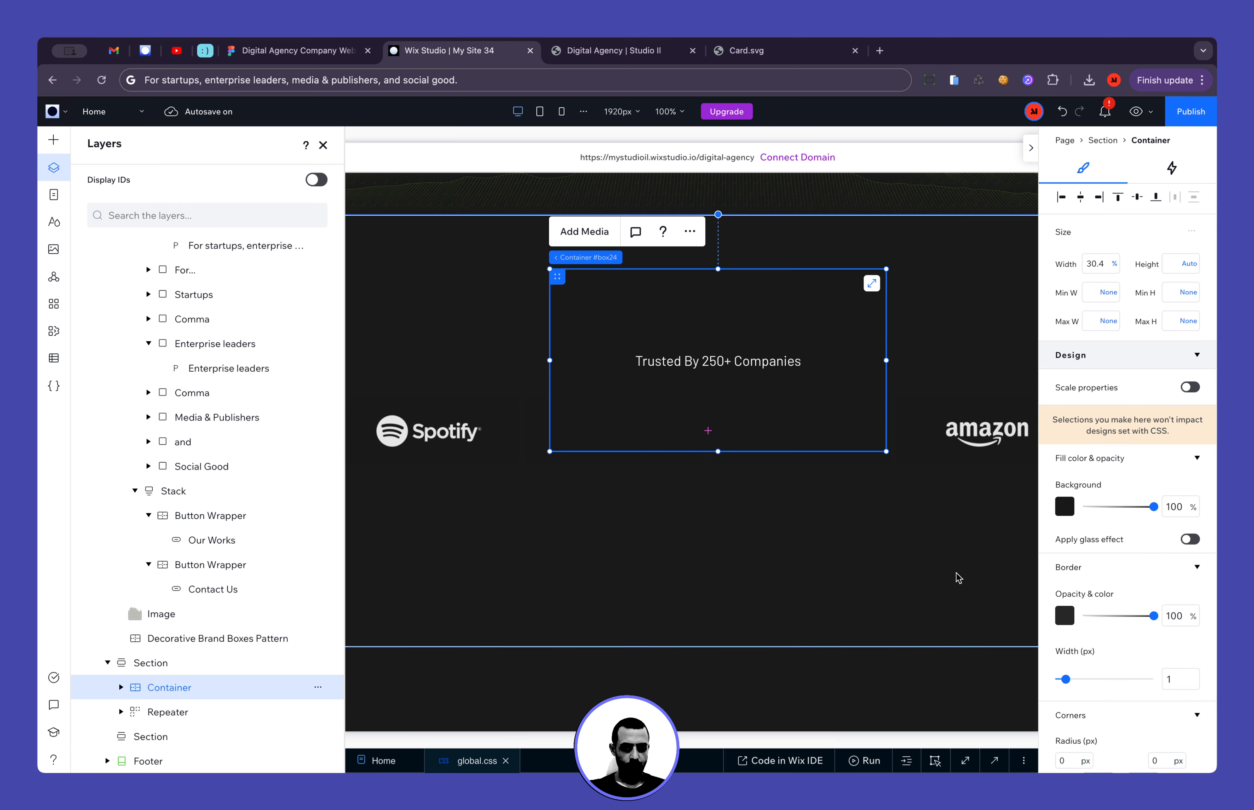
pyautogui.click(956, 577)
# Round all corners of the badge container with a 999 px radius
pyautogui.click(848, 442)
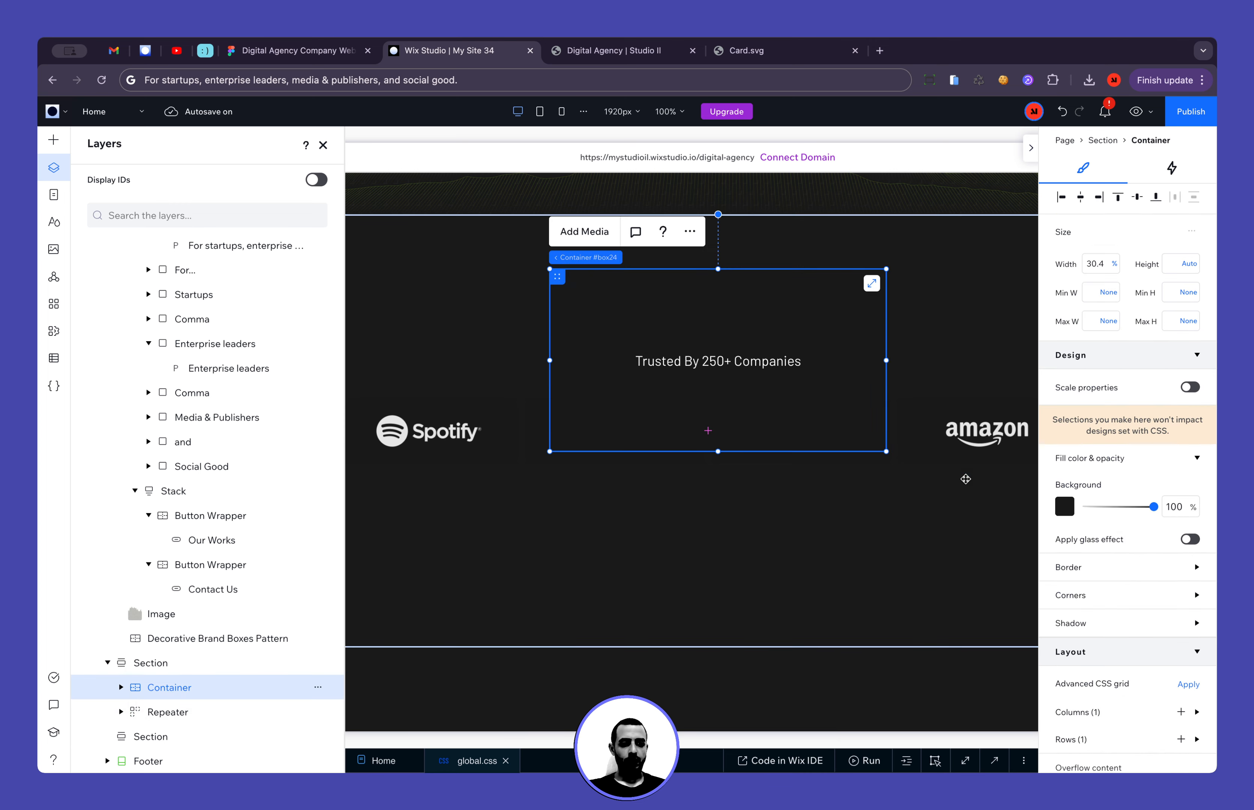
pyautogui.click(1103, 597)
pyautogui.click(1067, 641)
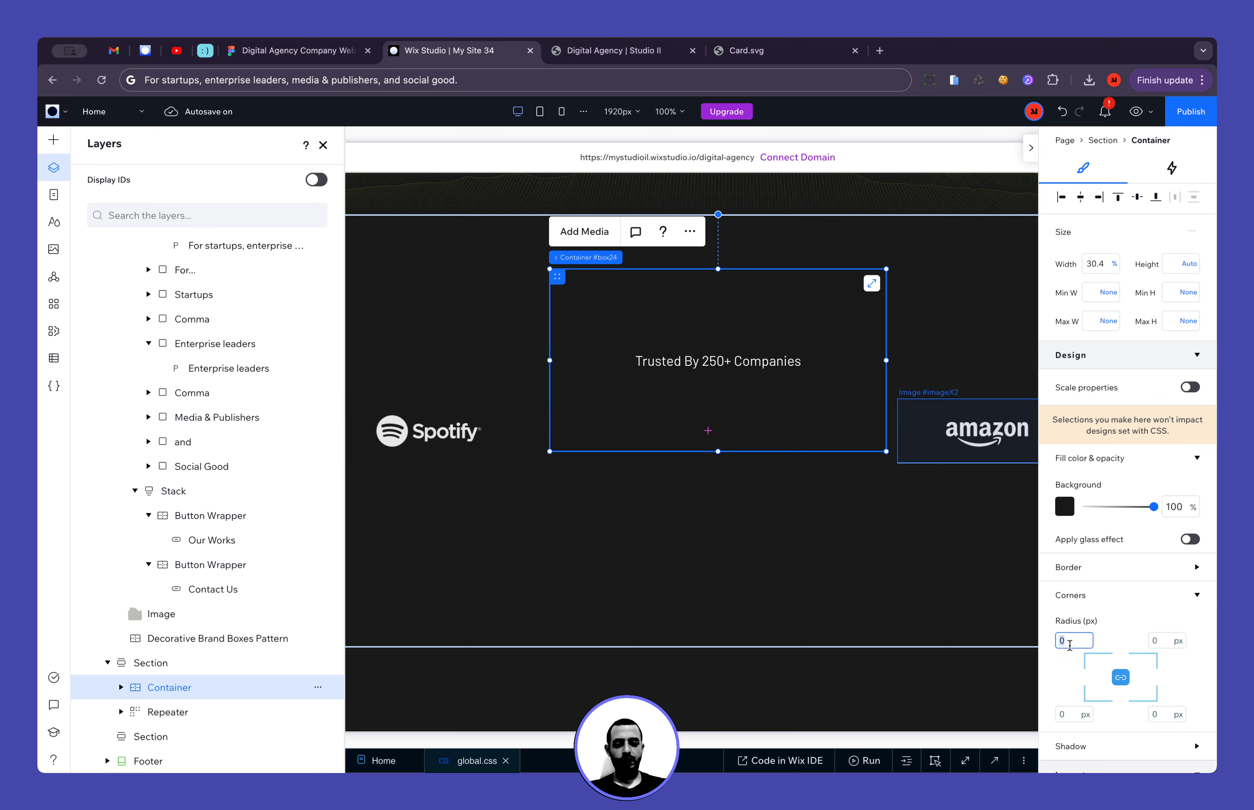
pyautogui.press('Return')
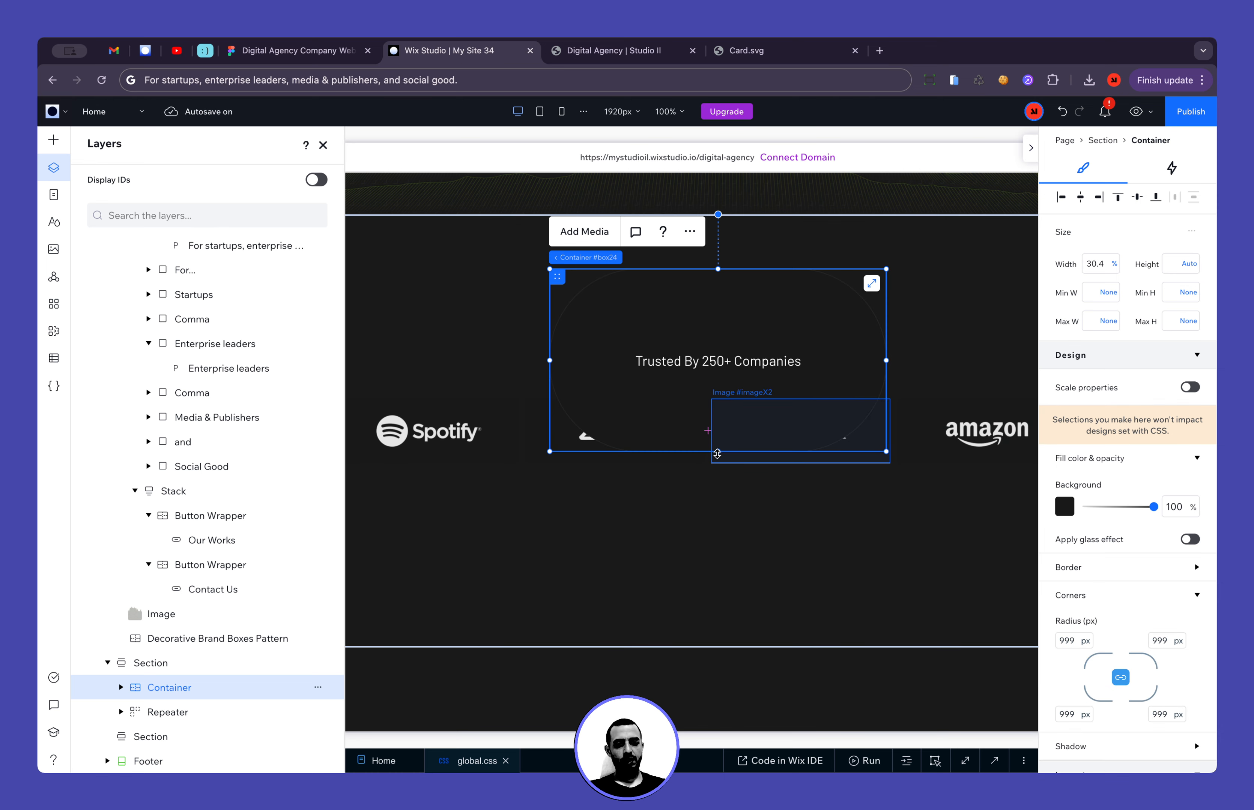
# Shrink the badge container's height to fit its text, set its width to Max content, and close the layers list
pyautogui.moveTo(717, 454); pyautogui.dragTo(728, 230)
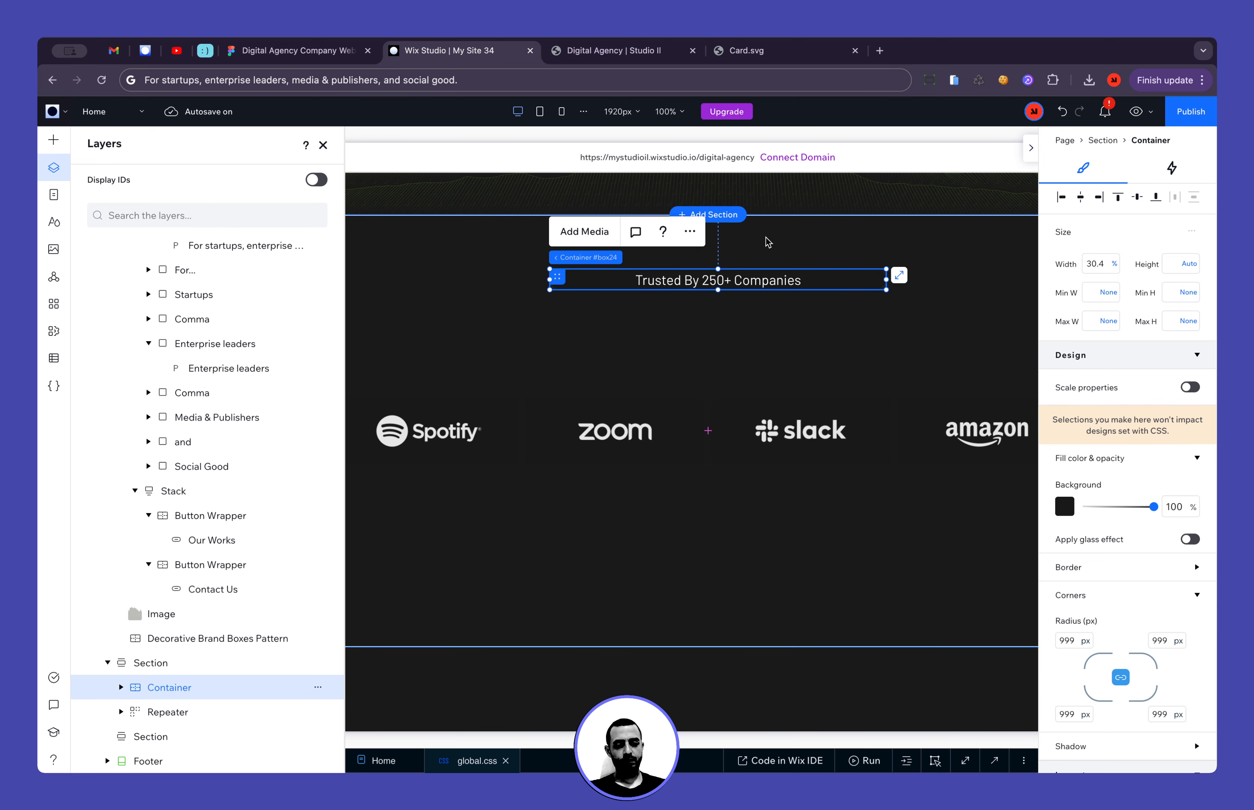
pyautogui.click(1113, 263)
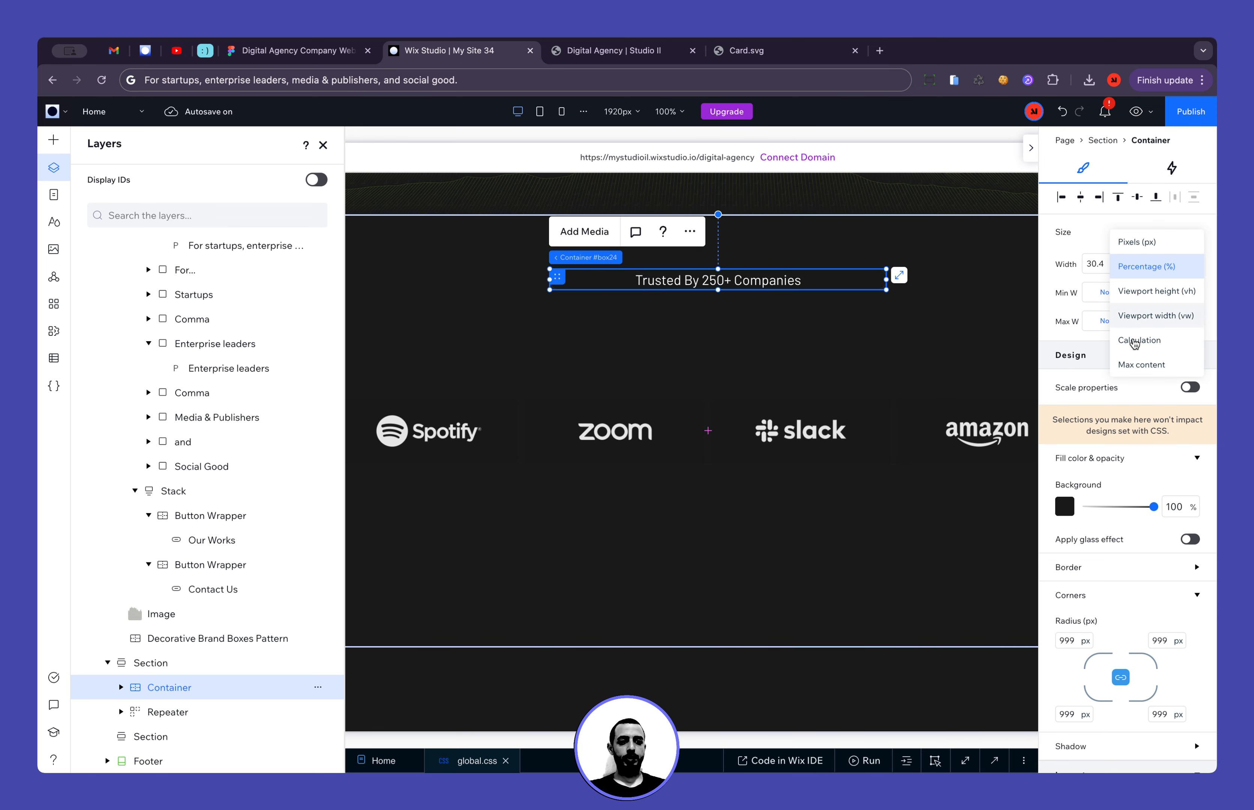
pyautogui.click(1139, 365)
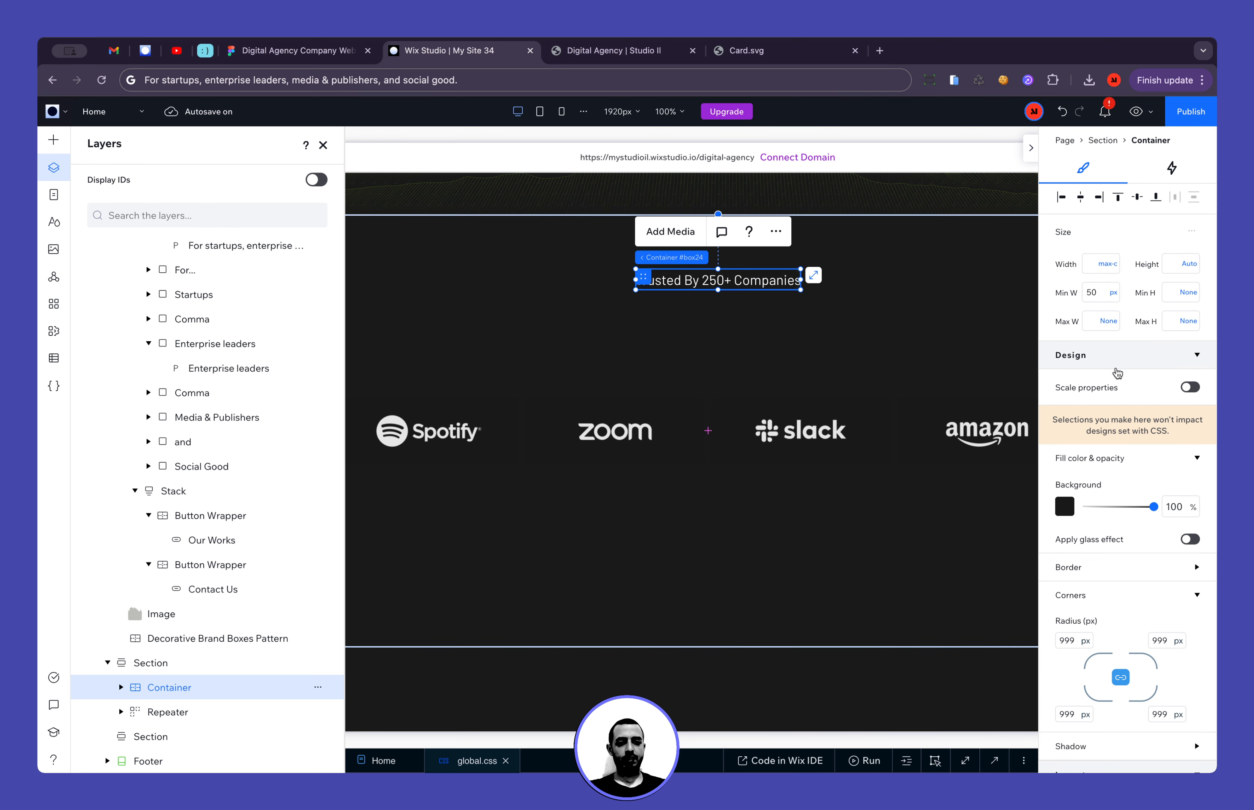
pyautogui.click(323, 145)
# Set the badge container's maximum width to 100% and its minimum width to None
pyautogui.scroll(2, 558, 303)
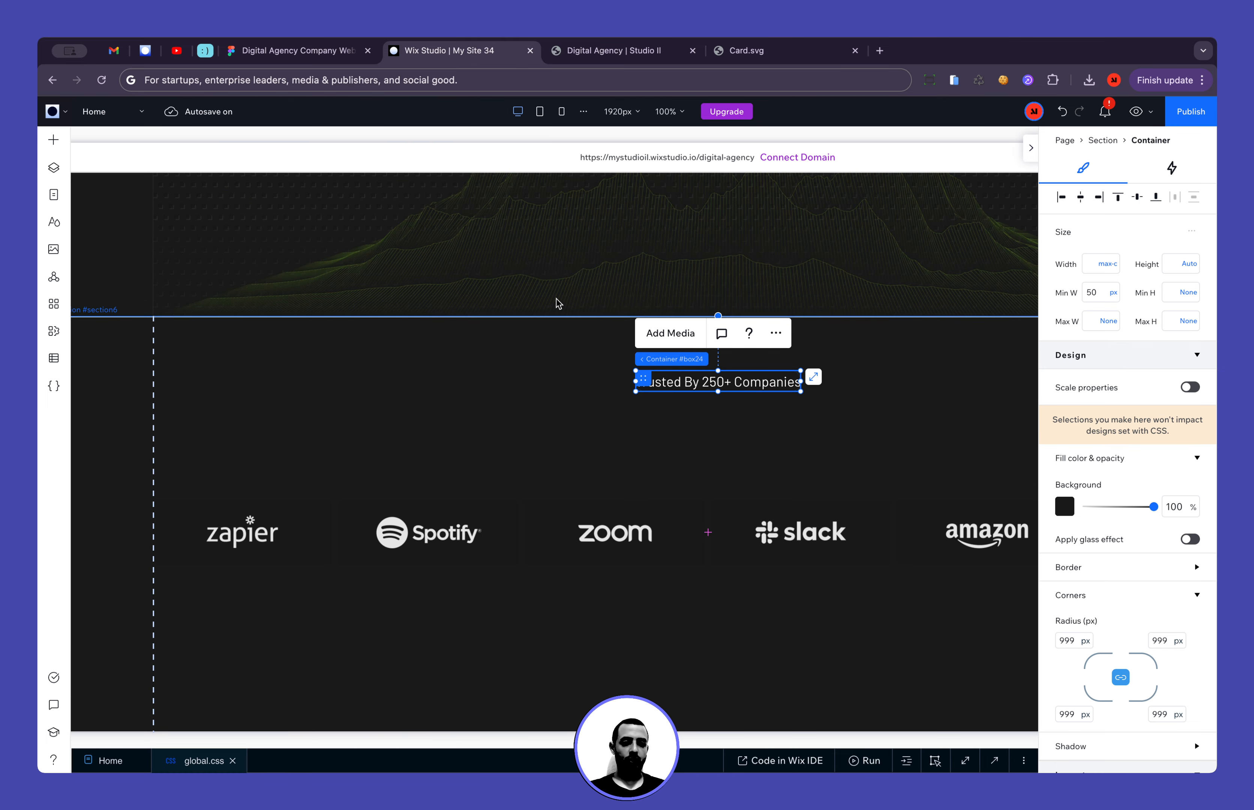
pyautogui.click(1101, 321)
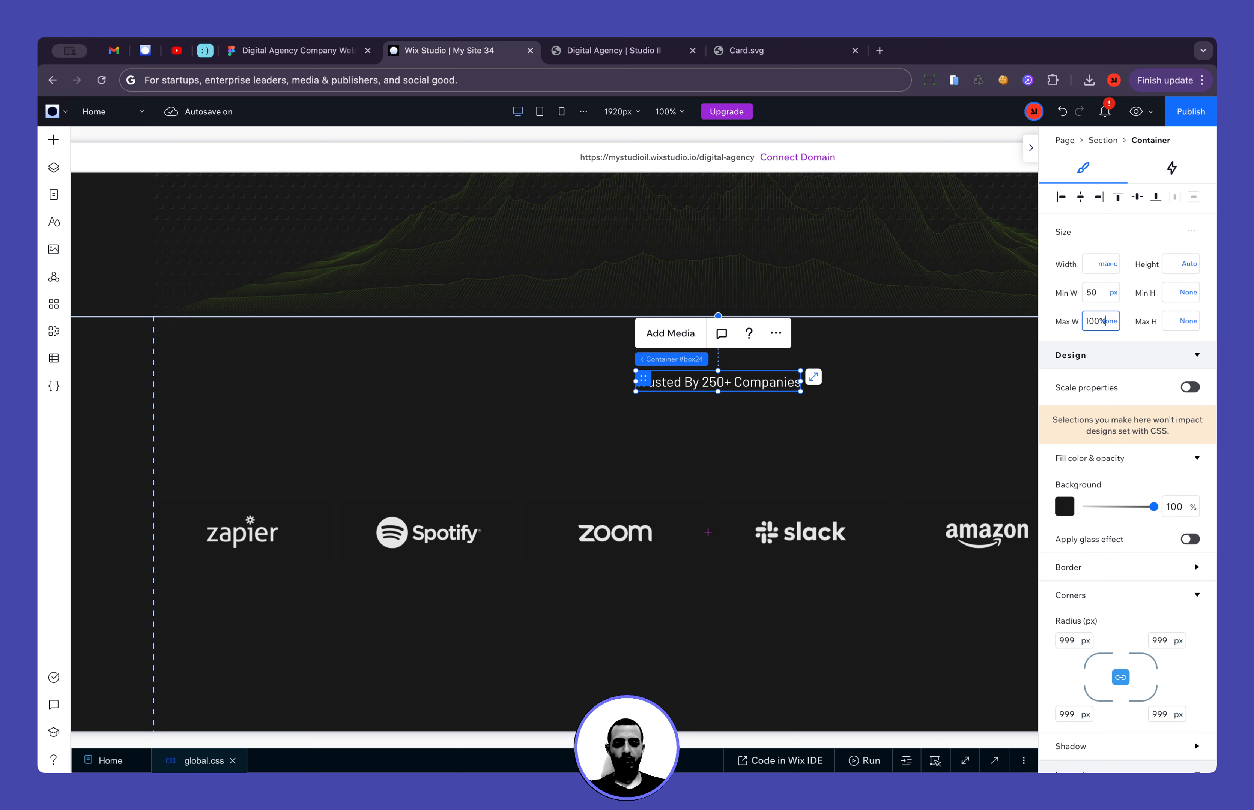
pyautogui.write('100%')
pyautogui.press('Return')
pyautogui.click(1112, 295)
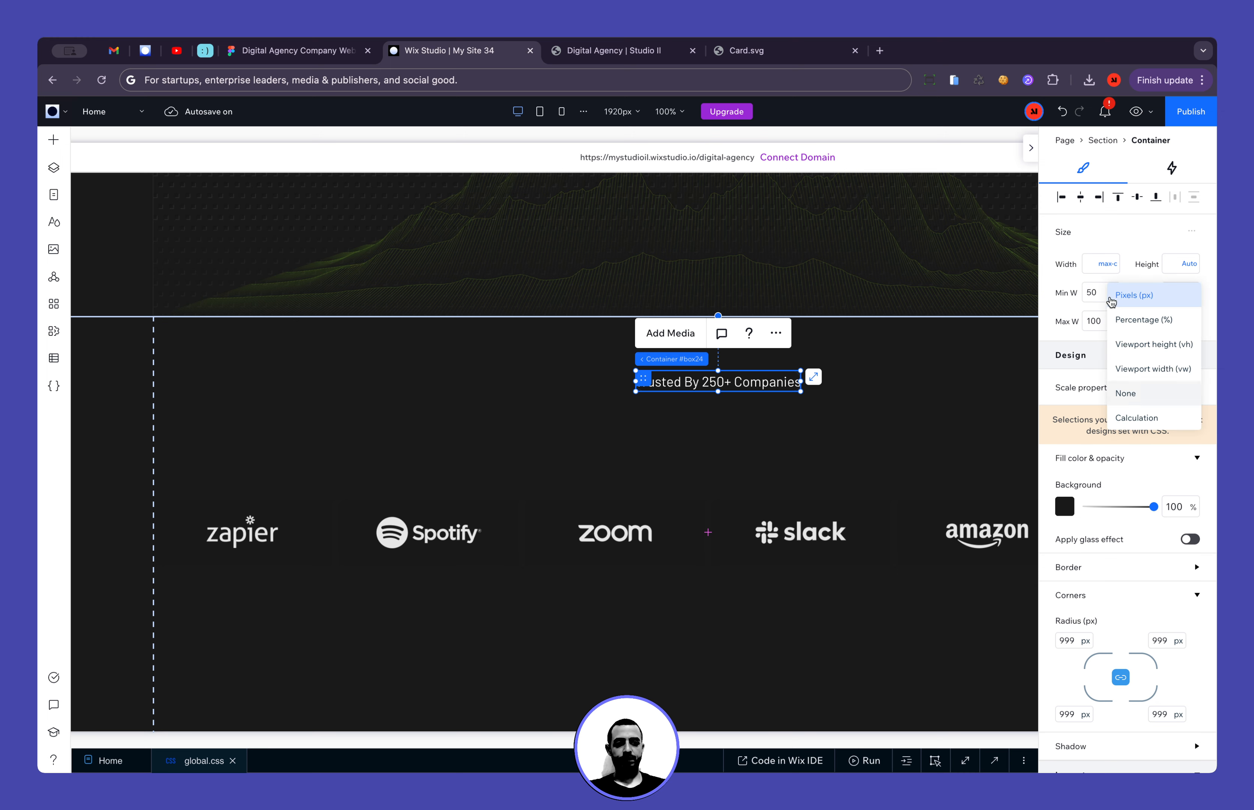
pyautogui.click(1126, 399)
pyautogui.click(936, 430)
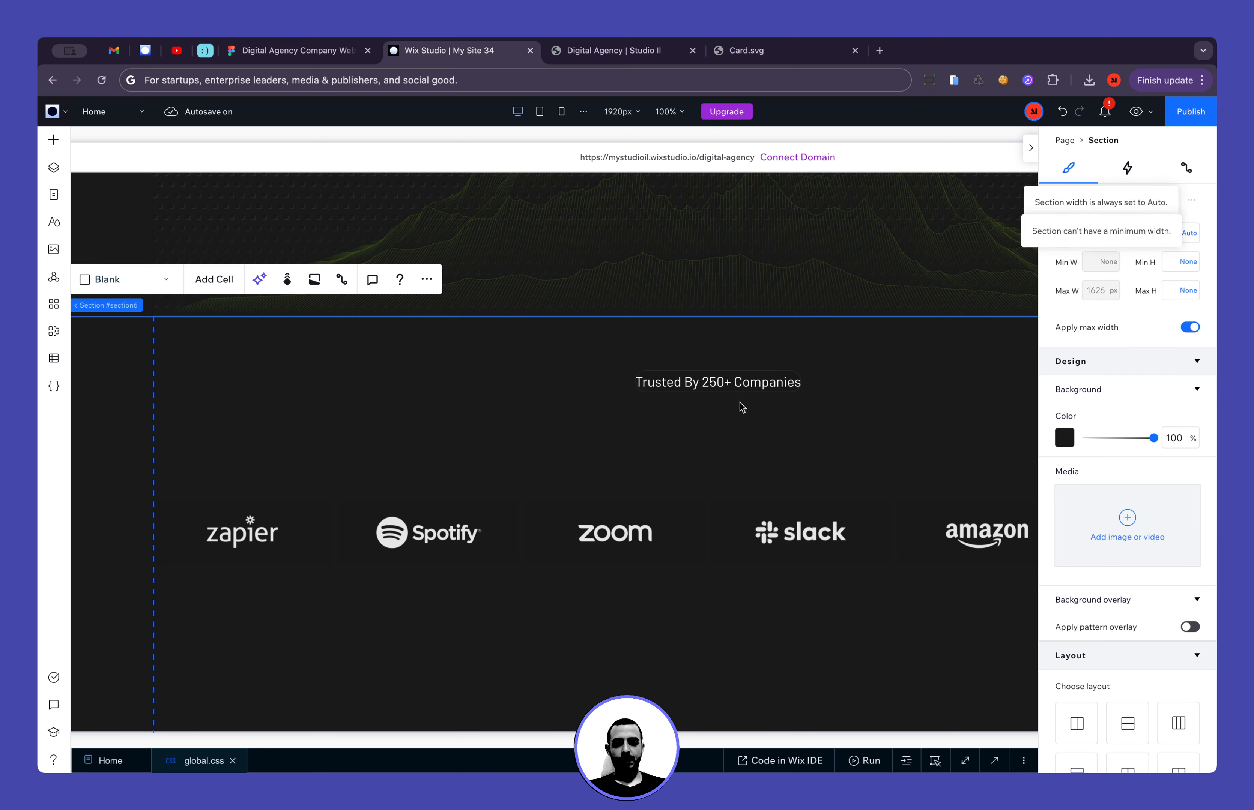
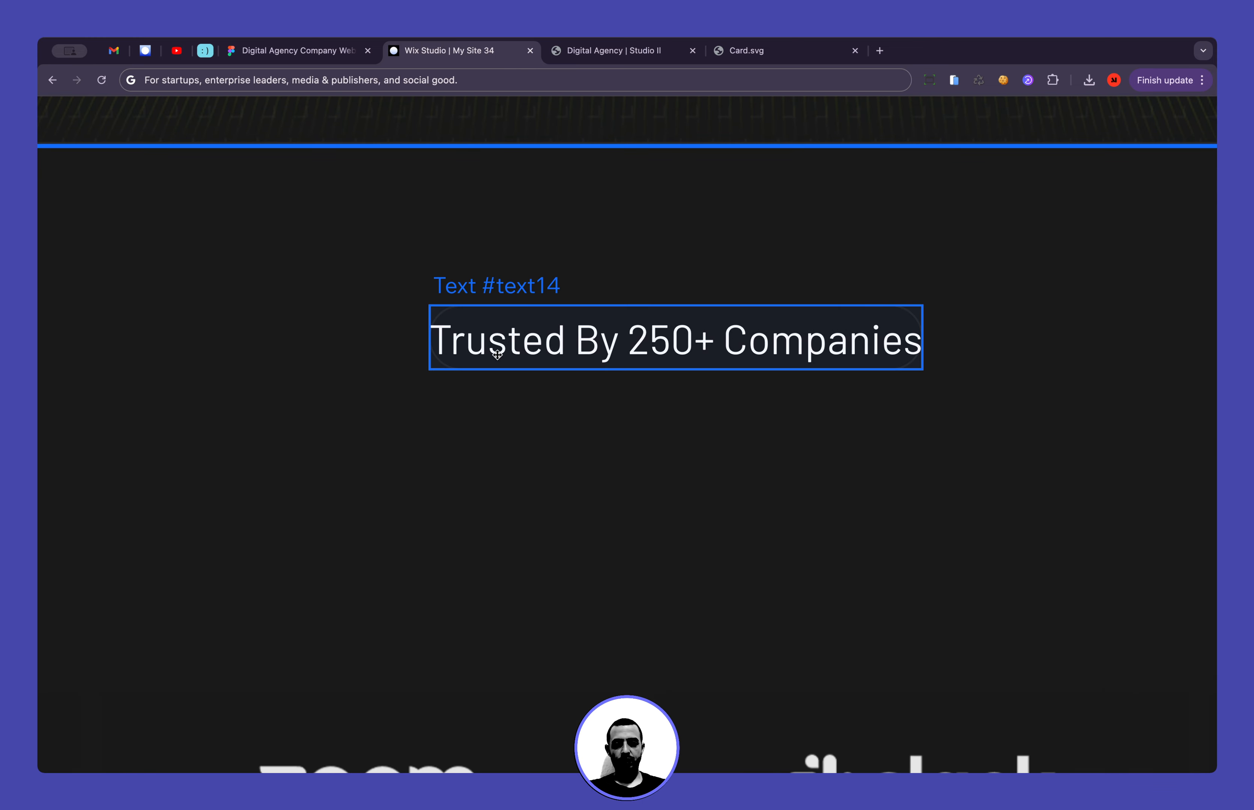
# Switch to the Figma design and check the padding of the "Trusted By 250+ Companies" badge frame
pyautogui.click(295, 49)
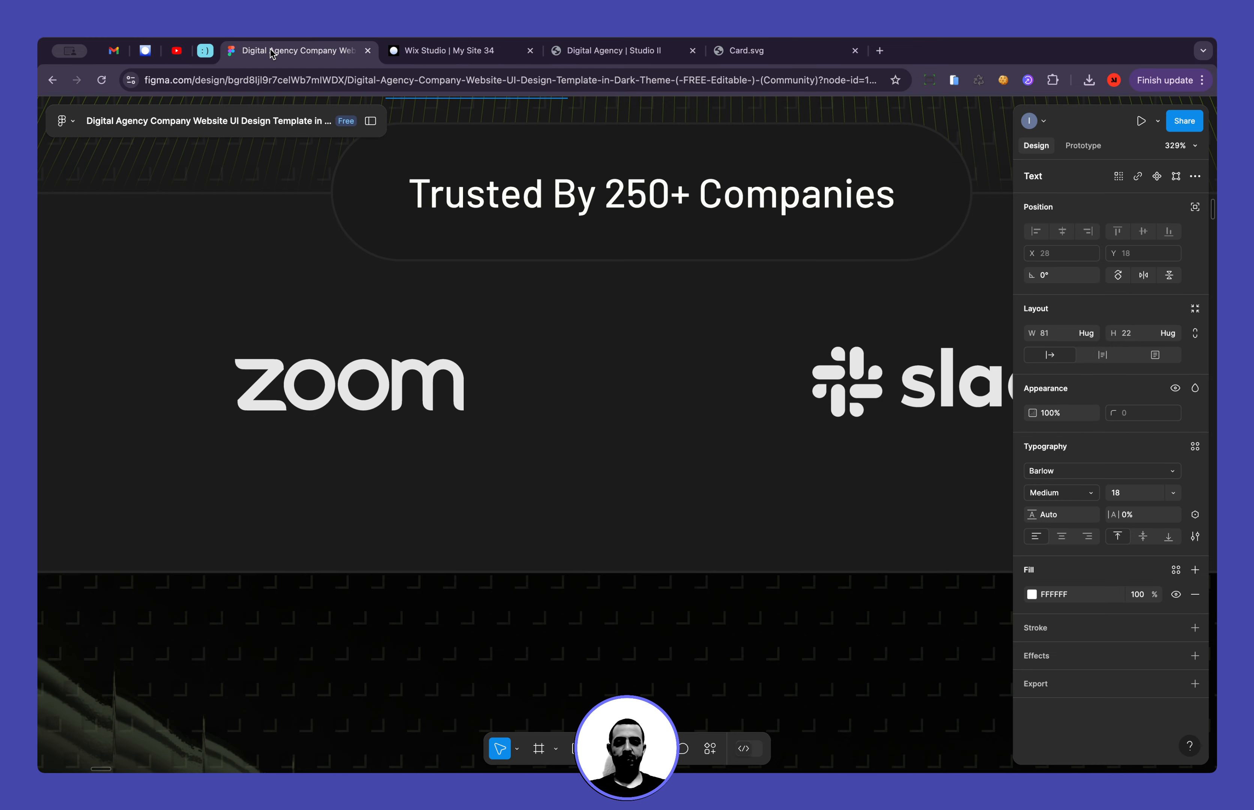
pyautogui.click(484, 203)
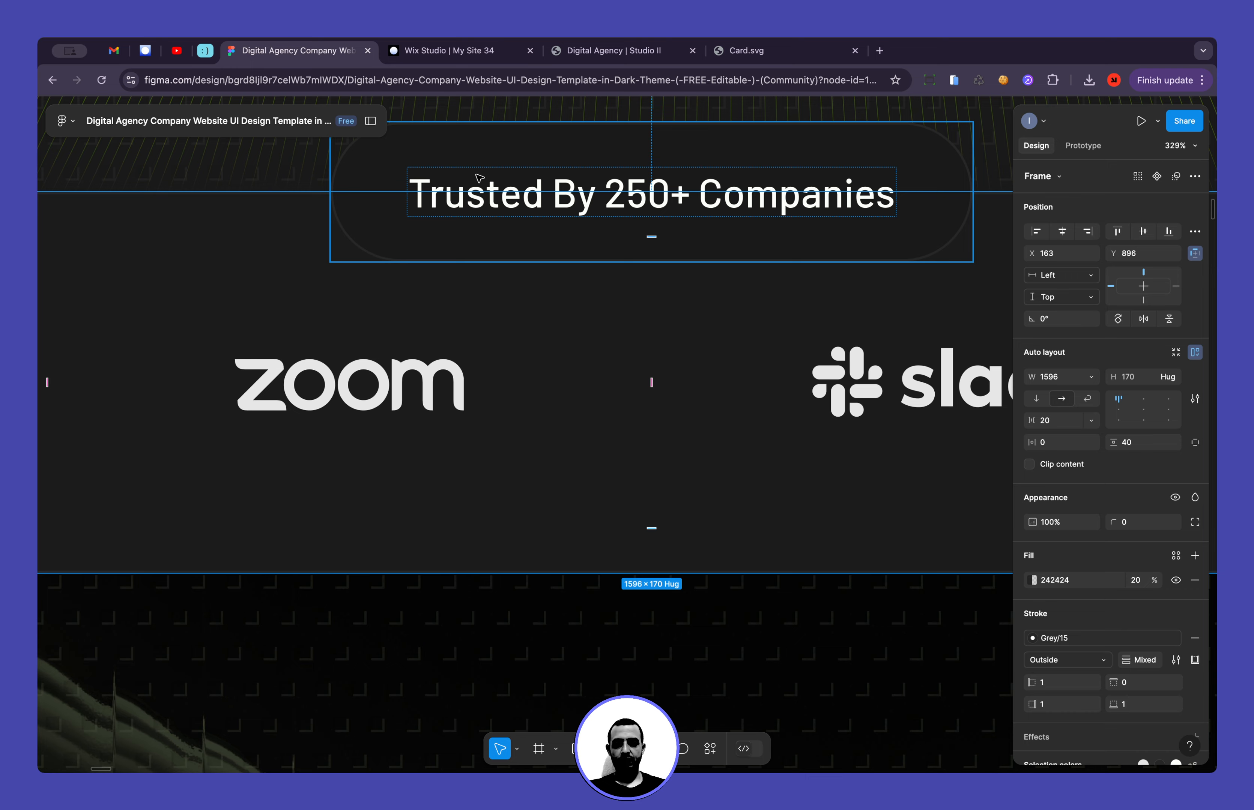
pyautogui.doubleClick(477, 180)
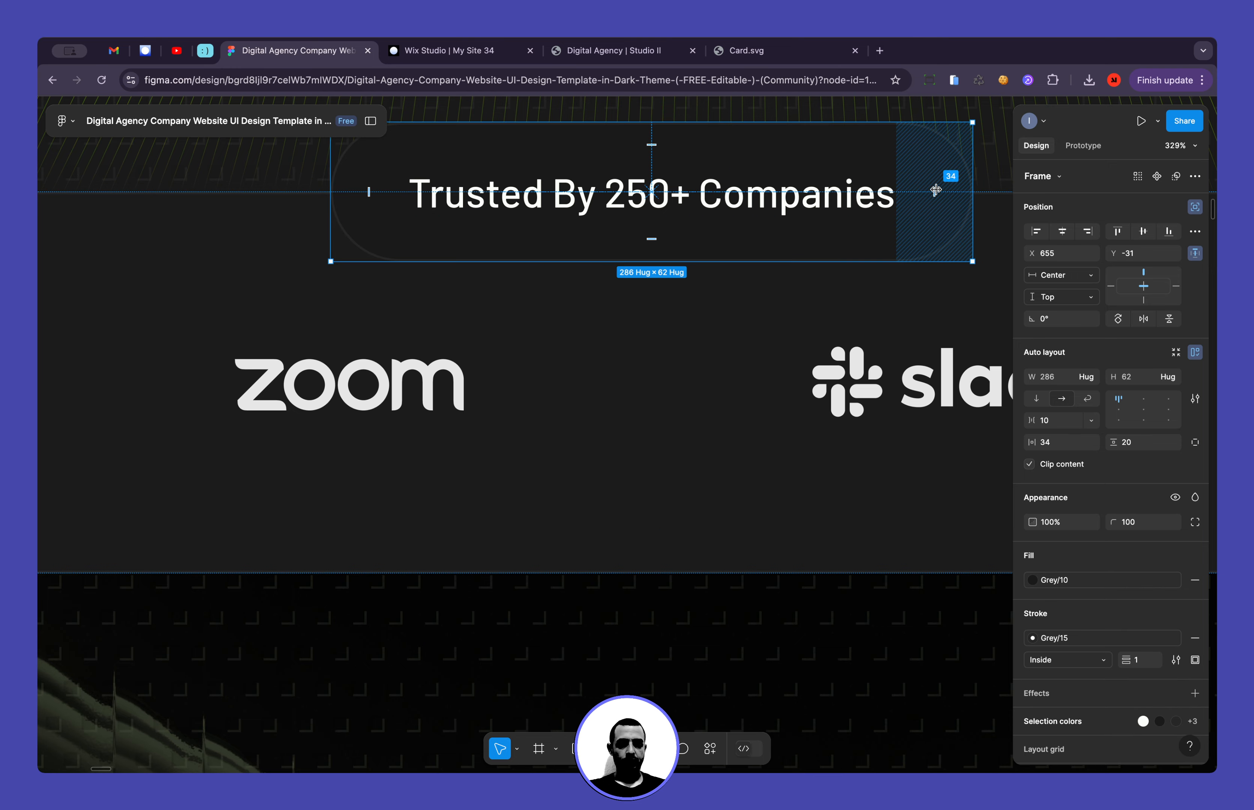
# Back in Wix Studio, give the badge container 20 px padding above and below and 34 px on both sides
pyautogui.click(448, 51)
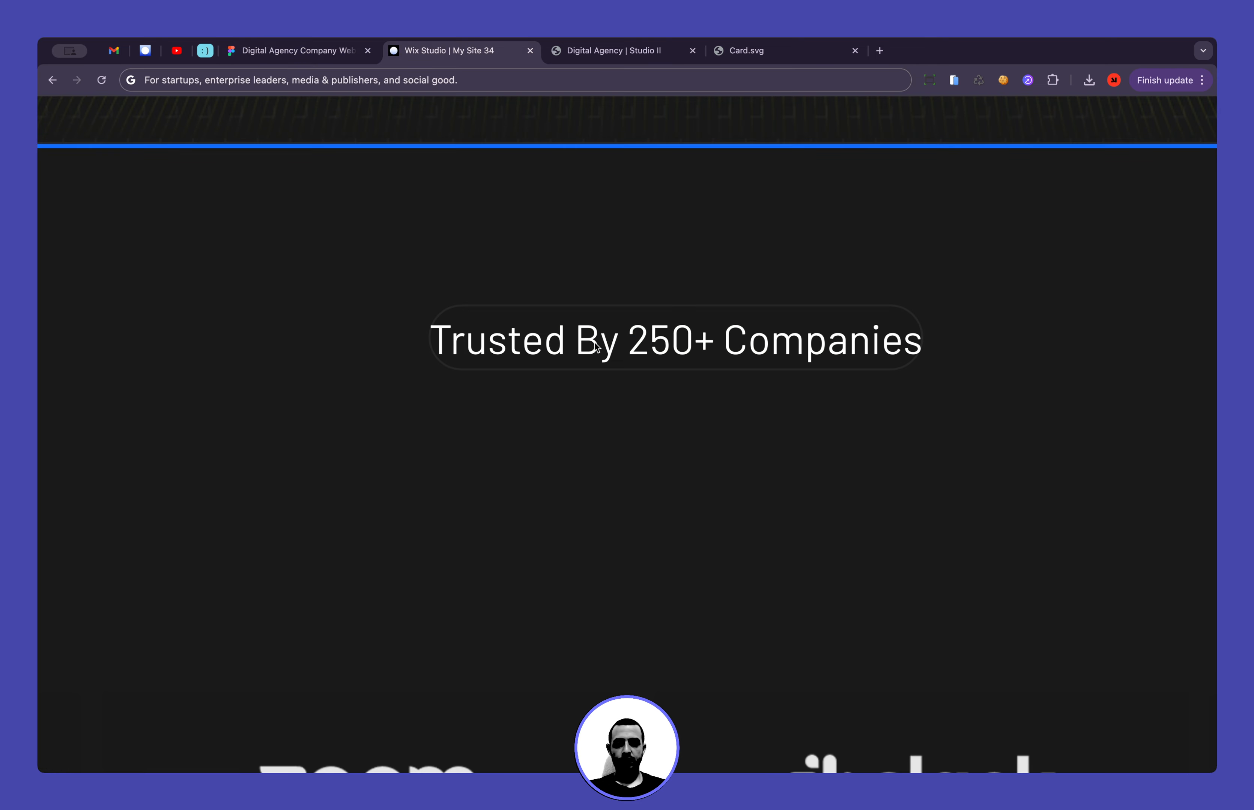
pyautogui.click(590, 314)
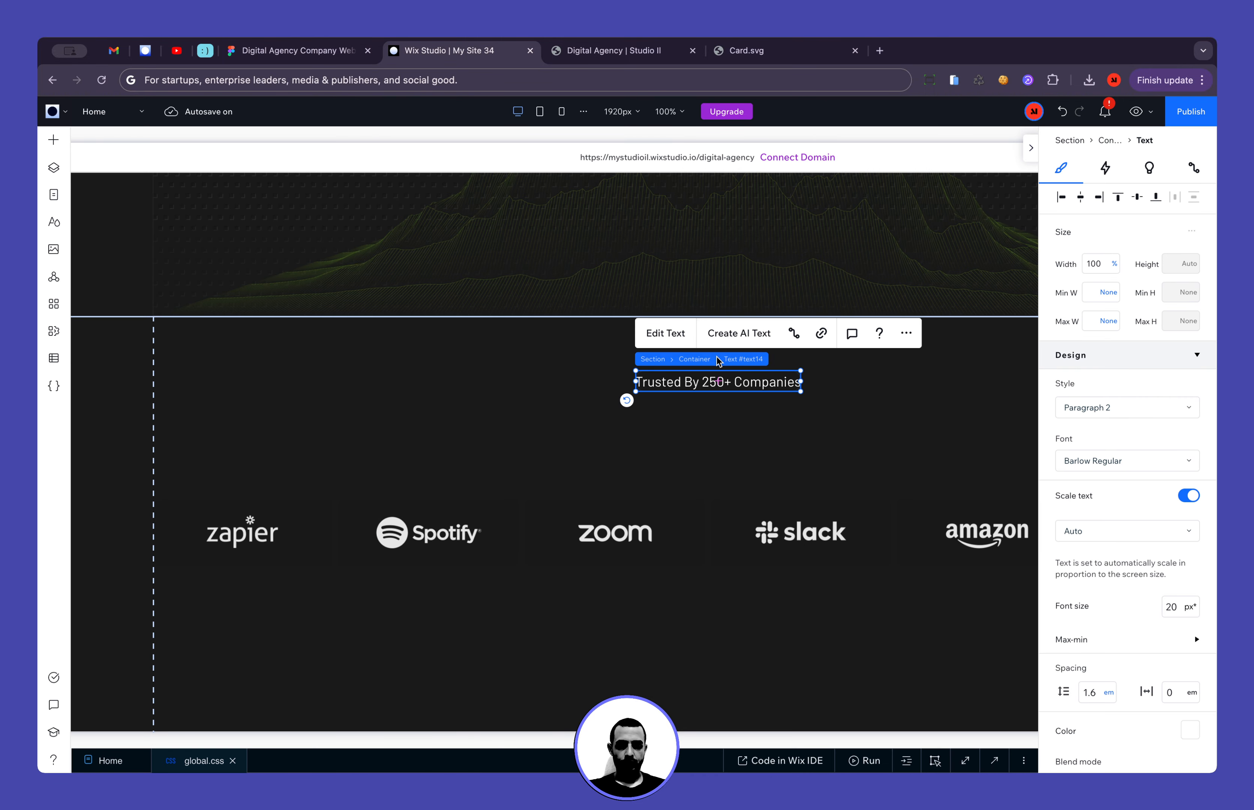
pyautogui.click(701, 359)
pyautogui.scroll(-6, 1127, 580)
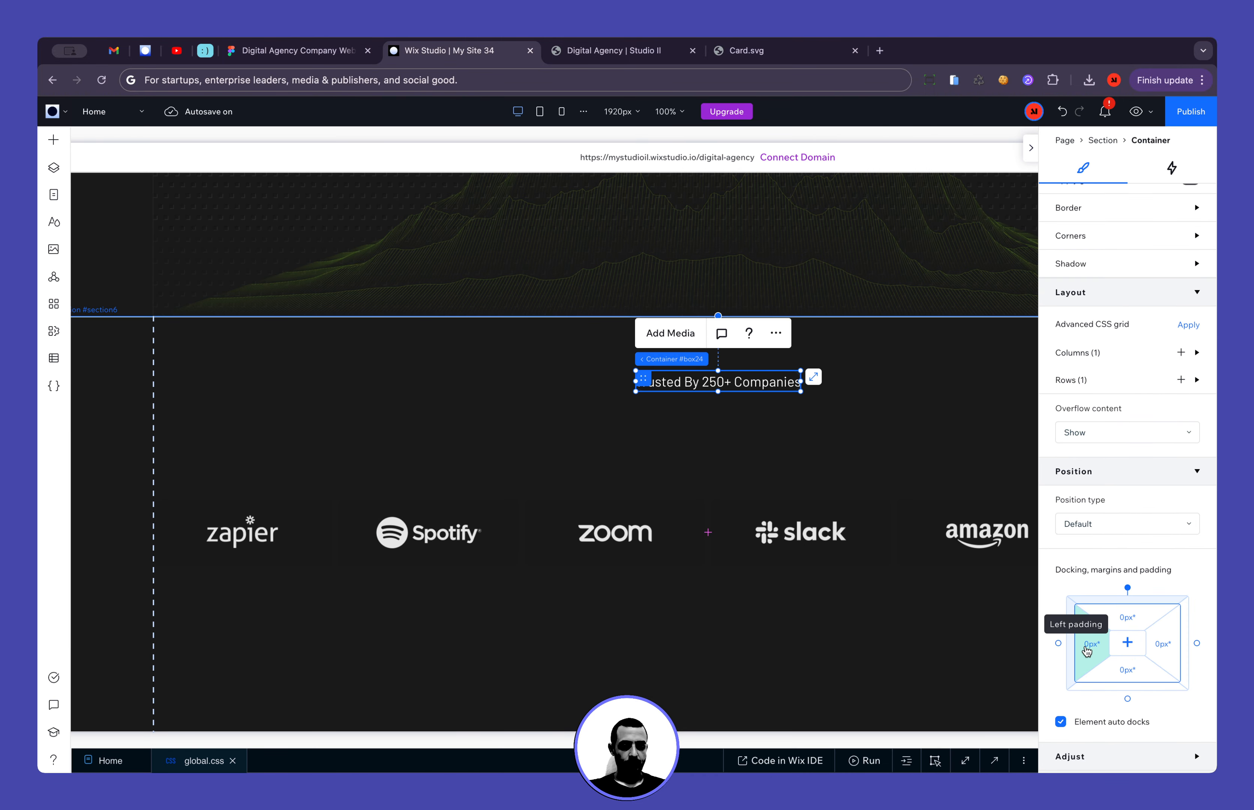
pyautogui.click(1086, 651)
pyautogui.press('Return')
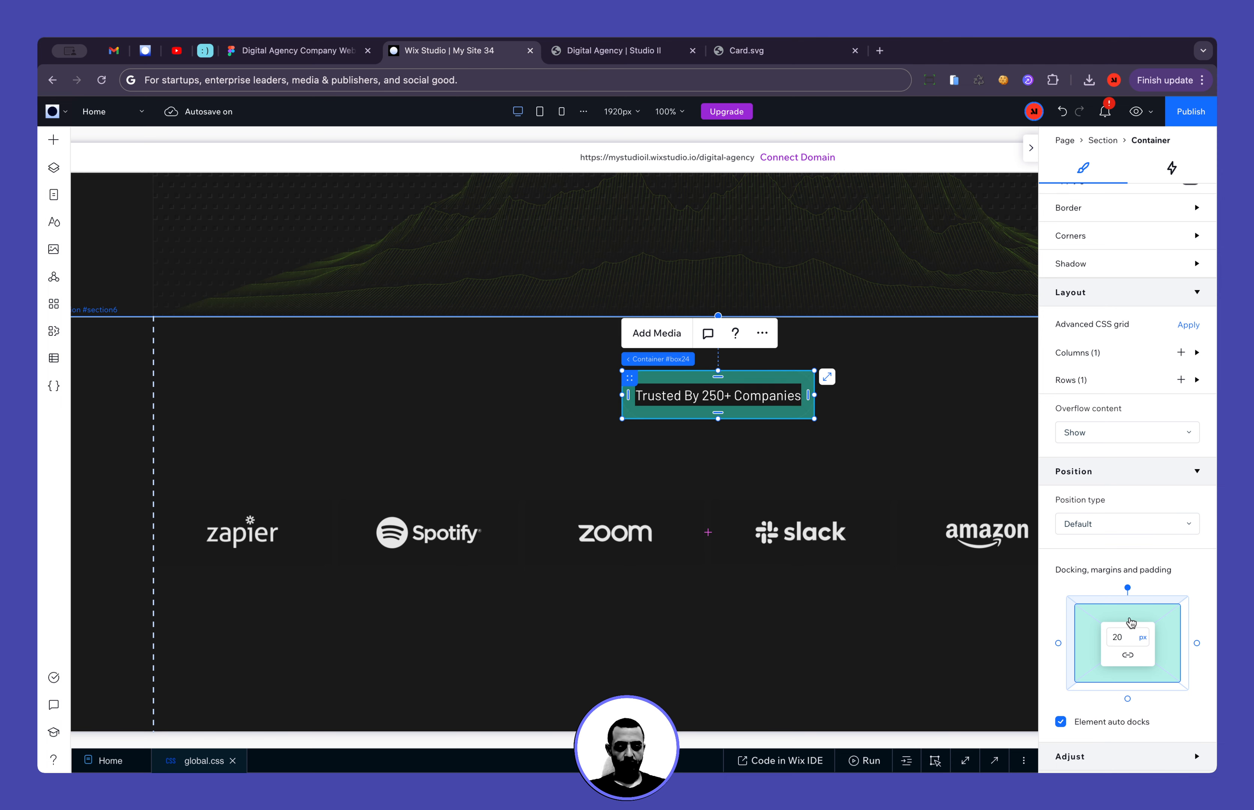
pyautogui.click(1087, 656)
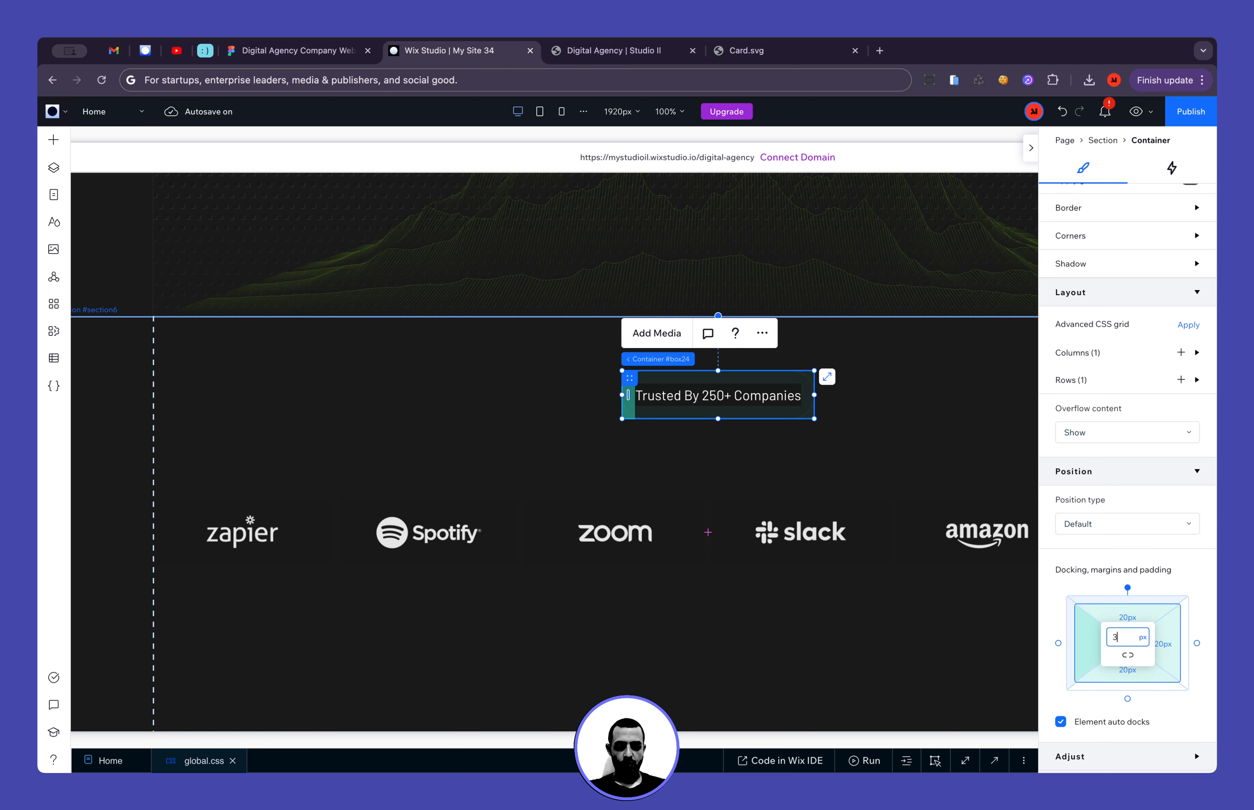
pyautogui.write('34')
pyautogui.press('Tab')
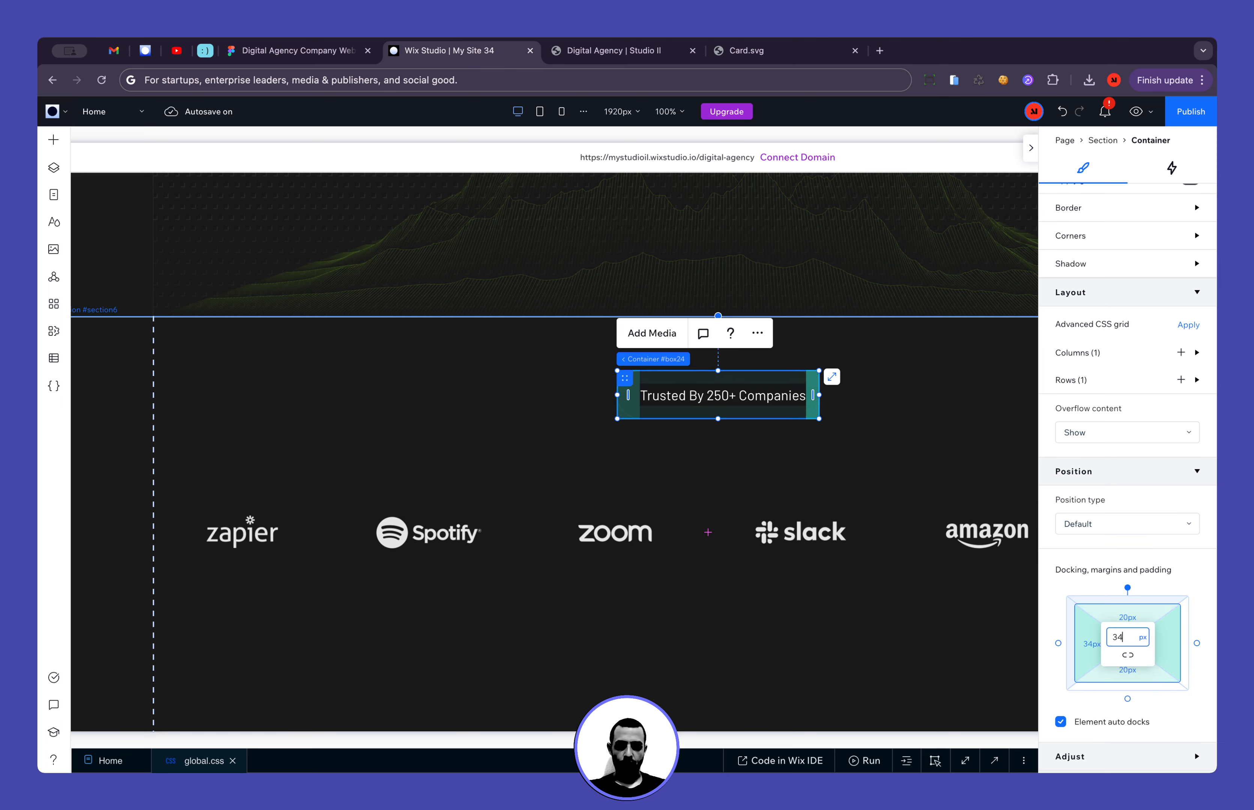
pyautogui.press('Tab')
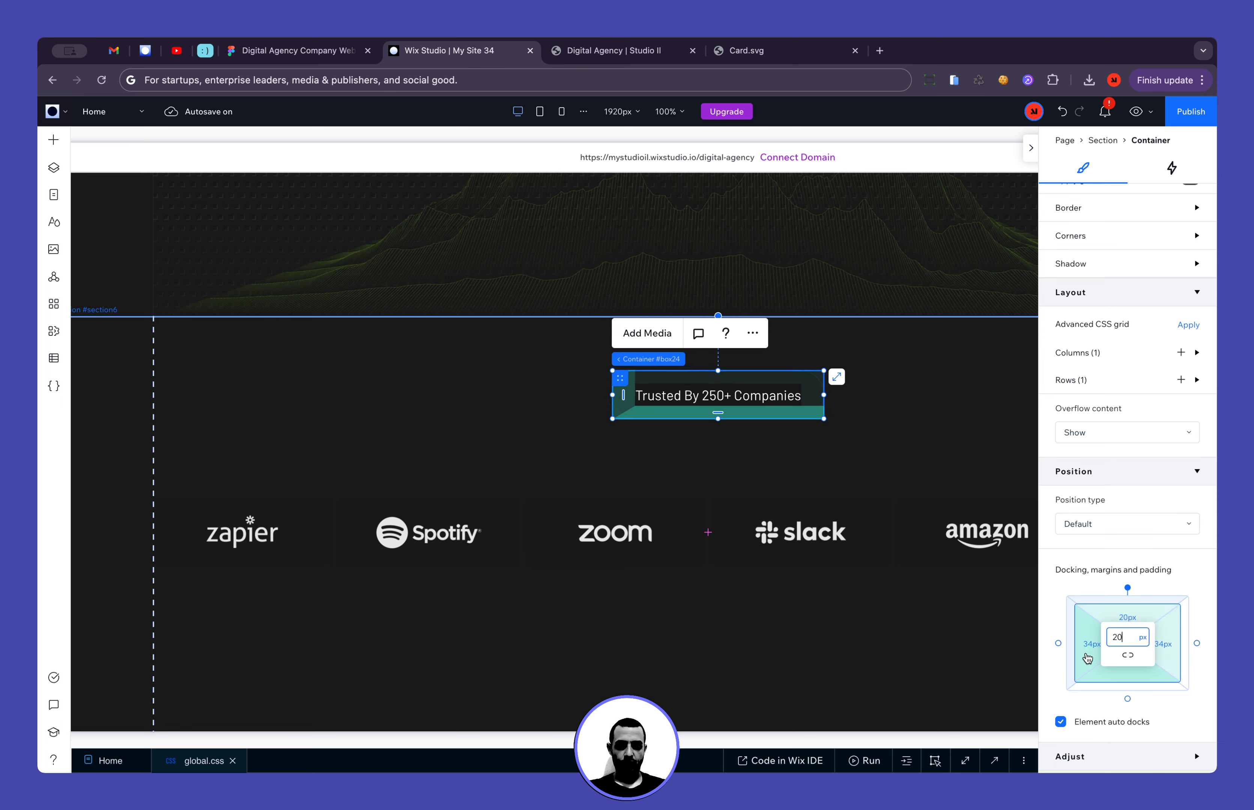
pyautogui.click(972, 472)
pyautogui.click(814, 414)
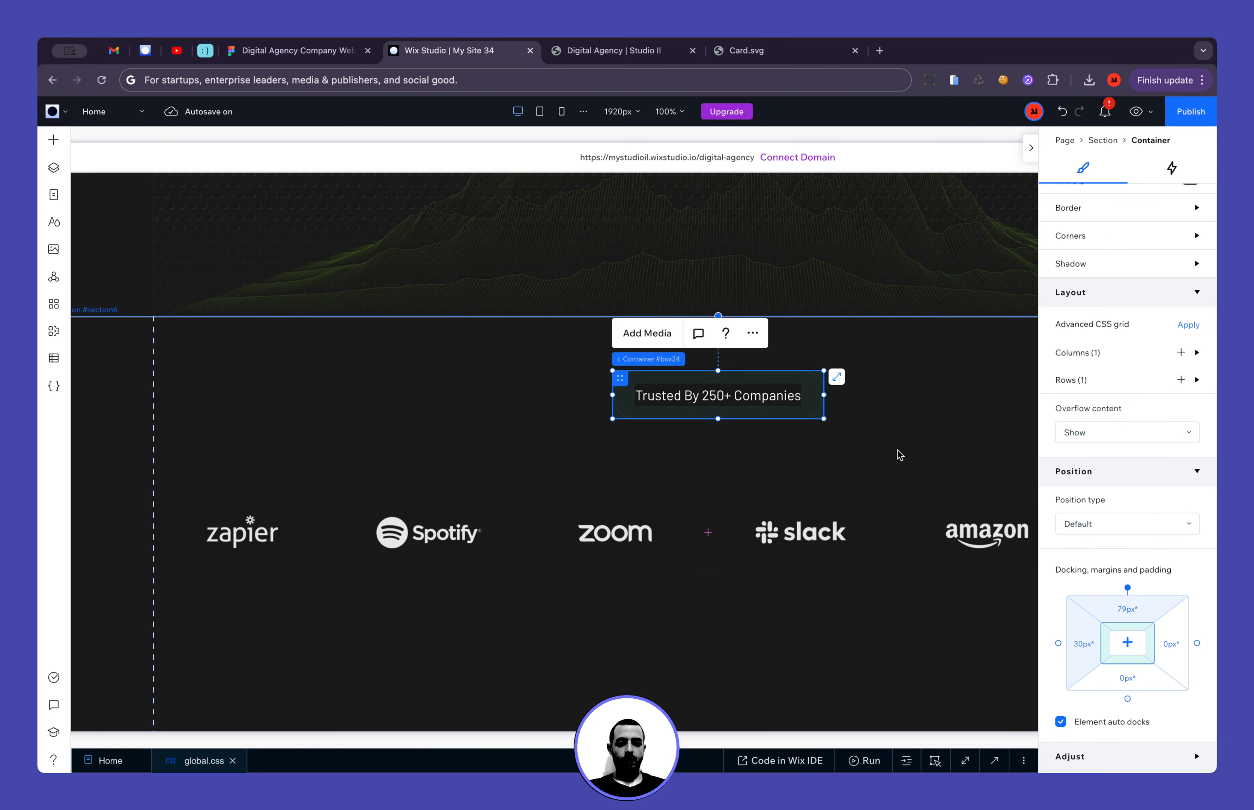
# Switch to the Figma design and inspect the fill colour style of the "Trusted By 250+ Companies" badge frame
pyautogui.click(295, 51)
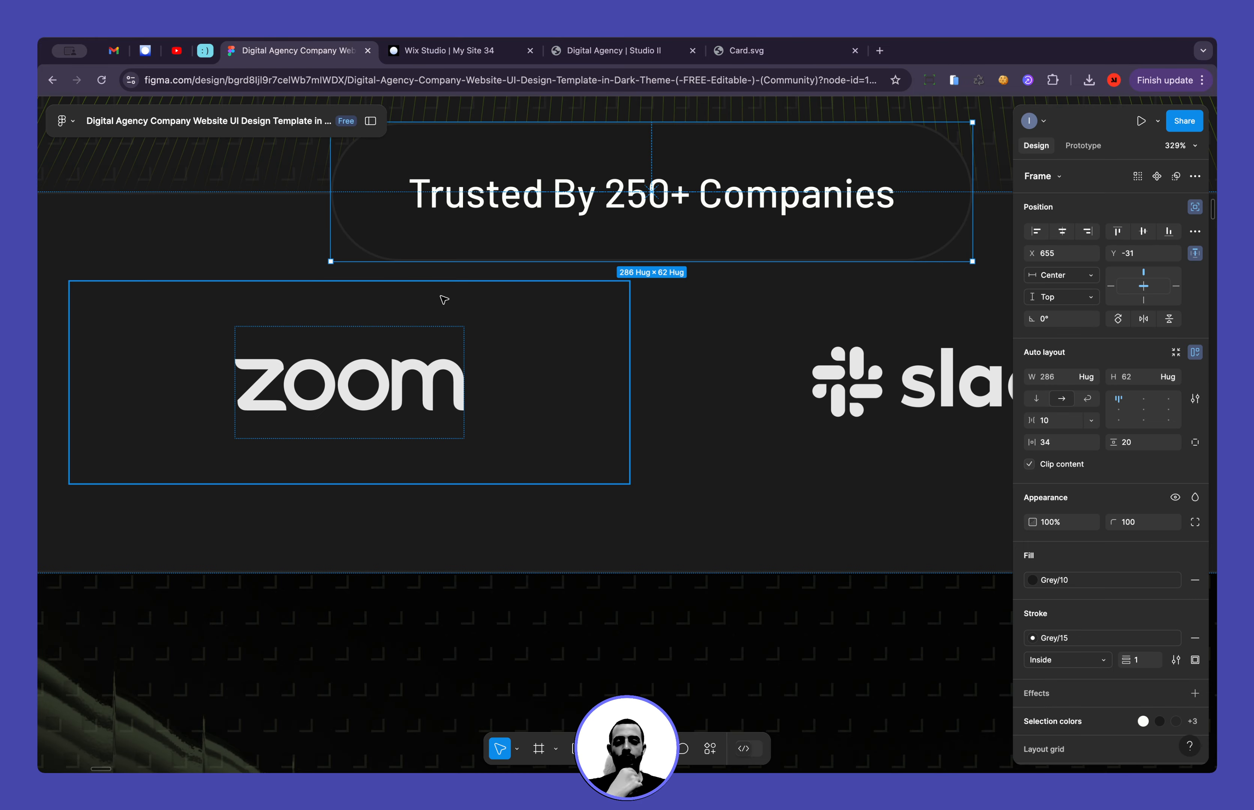
pyautogui.scroll(-10, 444, 300)
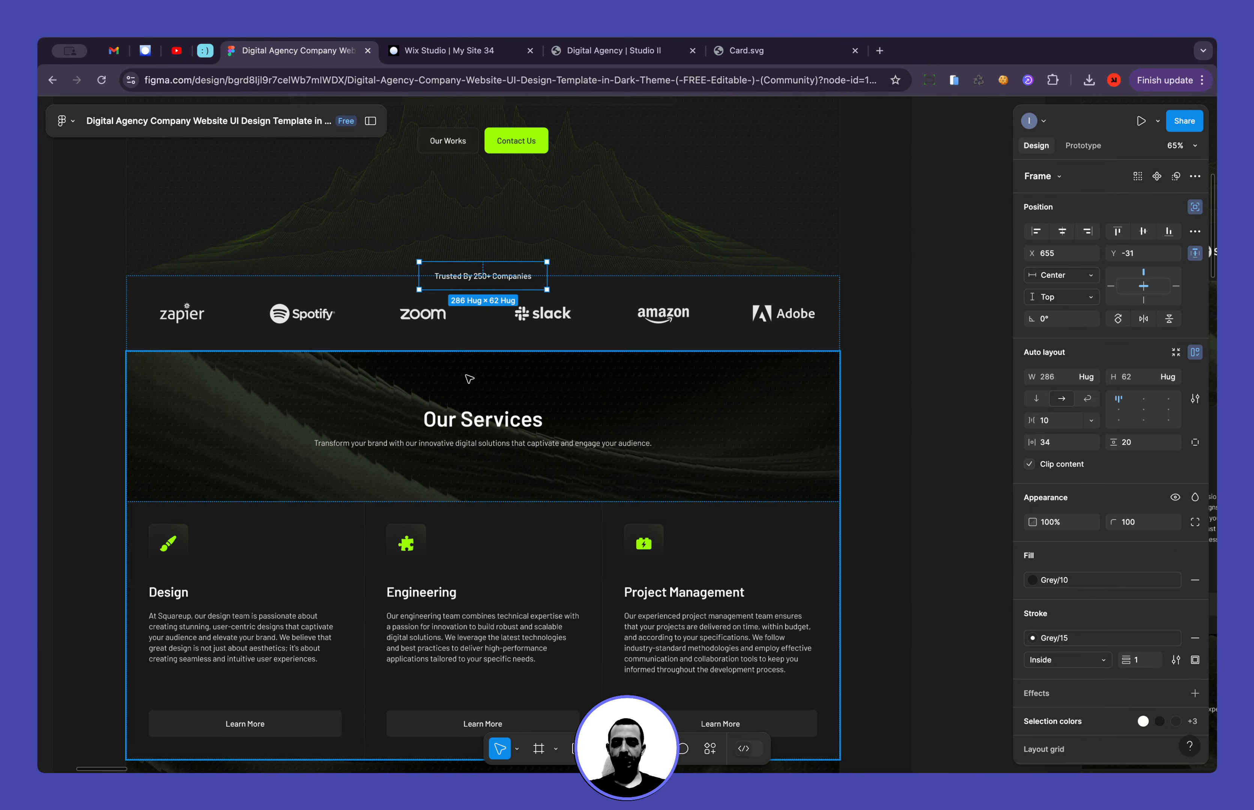
pyautogui.click(104, 285)
pyautogui.scroll(3, 104, 285)
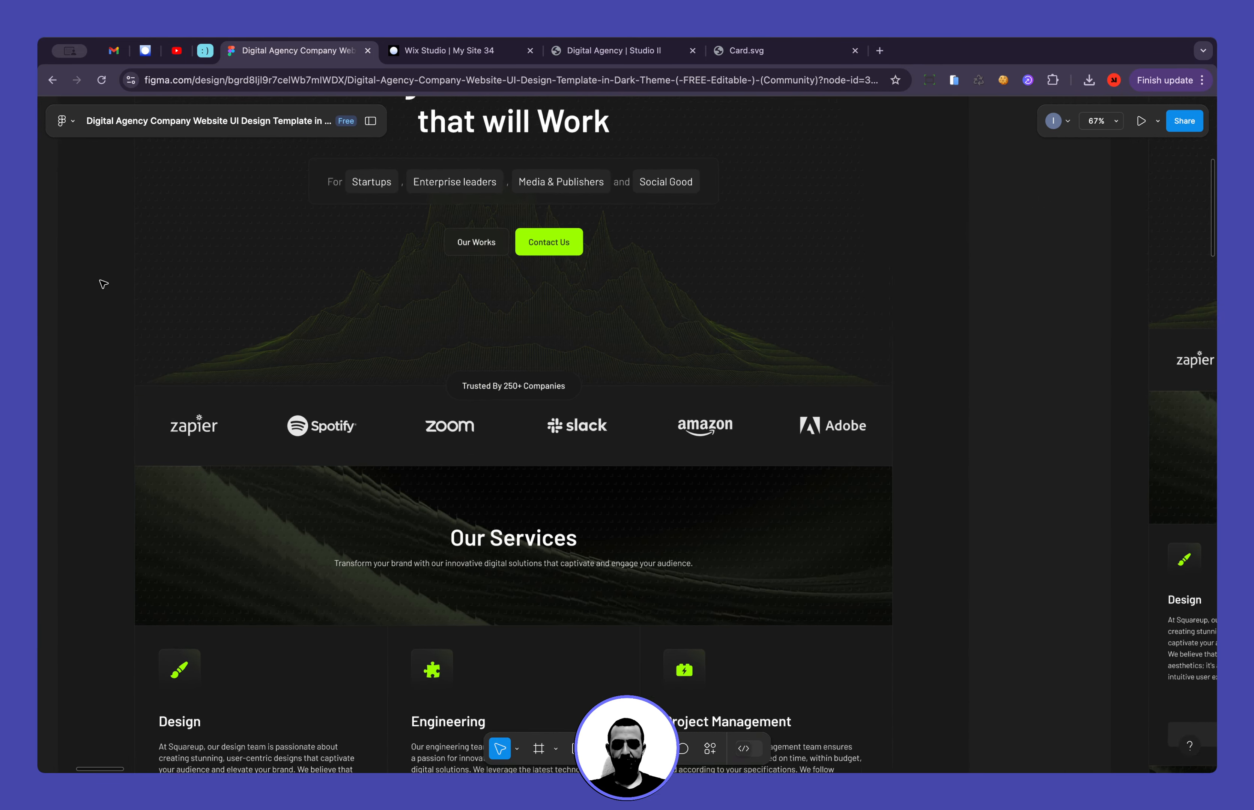
pyautogui.scroll(5, 104, 282)
pyautogui.hscroll(3, 190, 283)
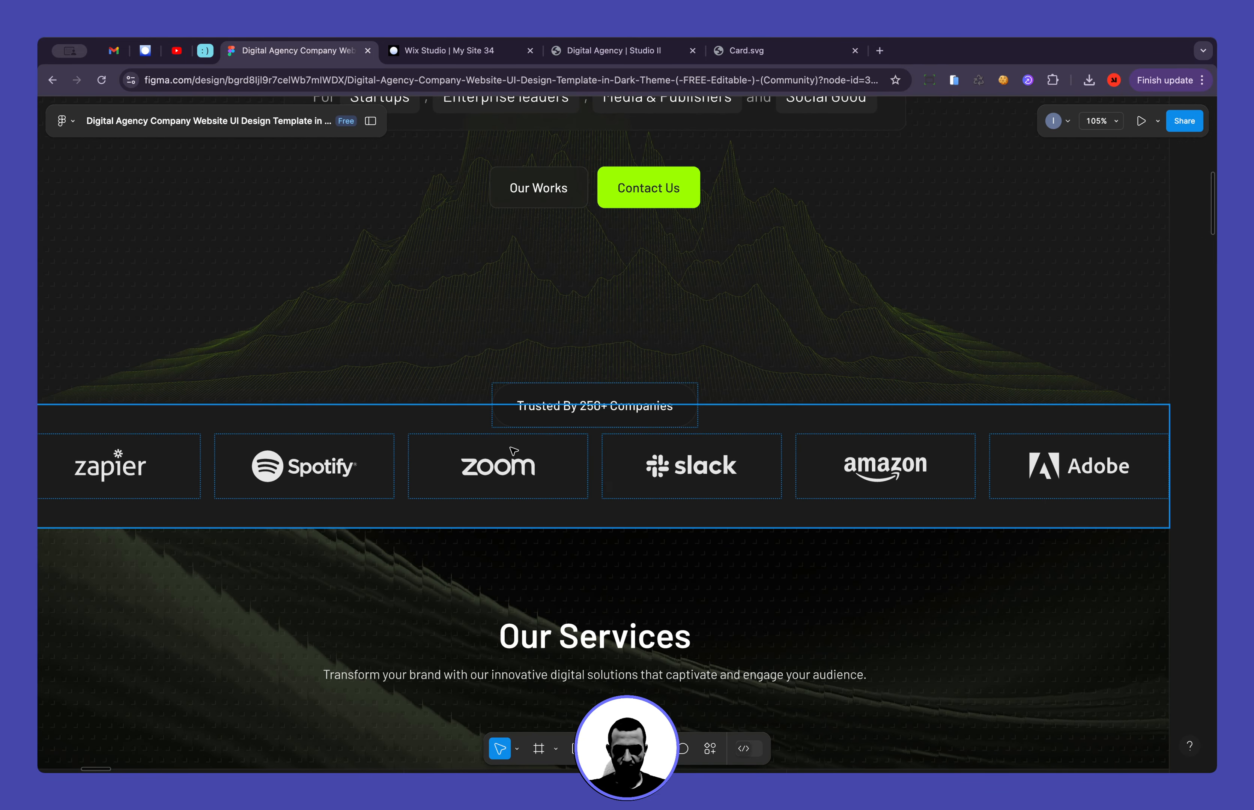
pyautogui.click(510, 392)
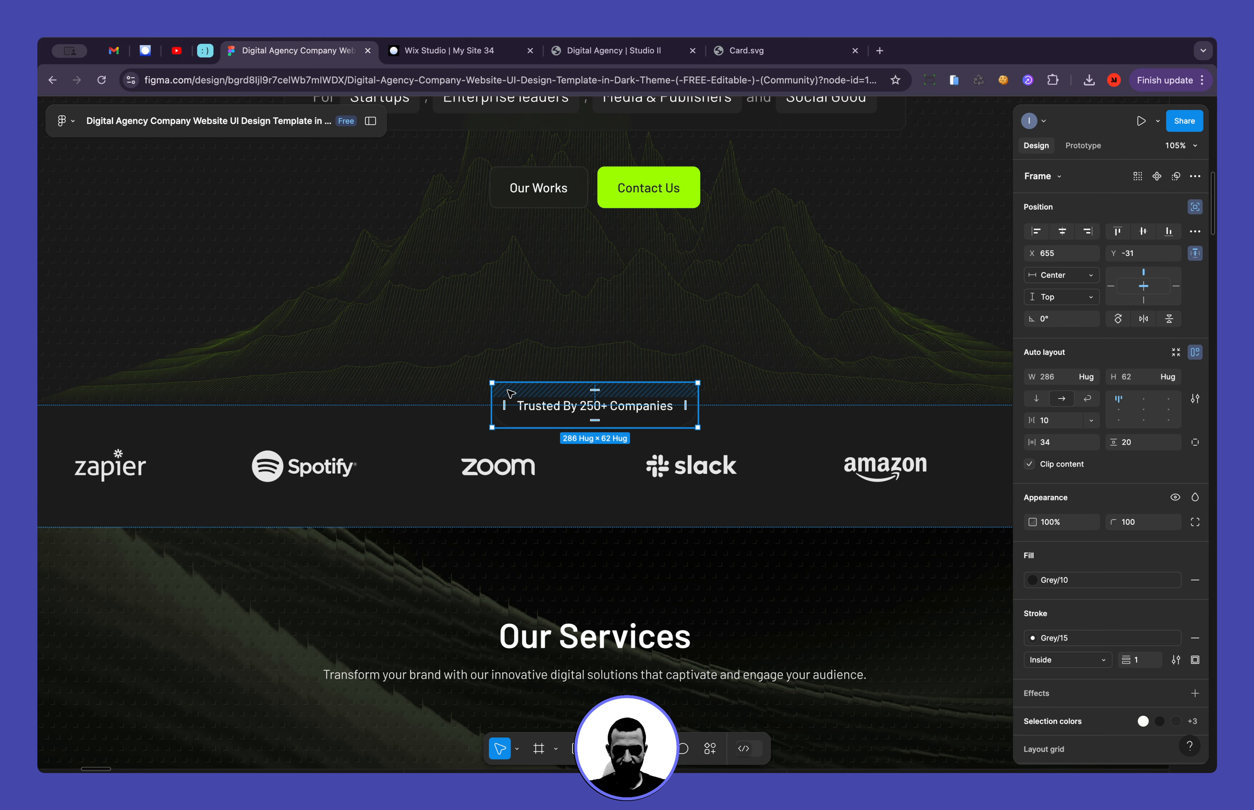
pyautogui.click(1031, 580)
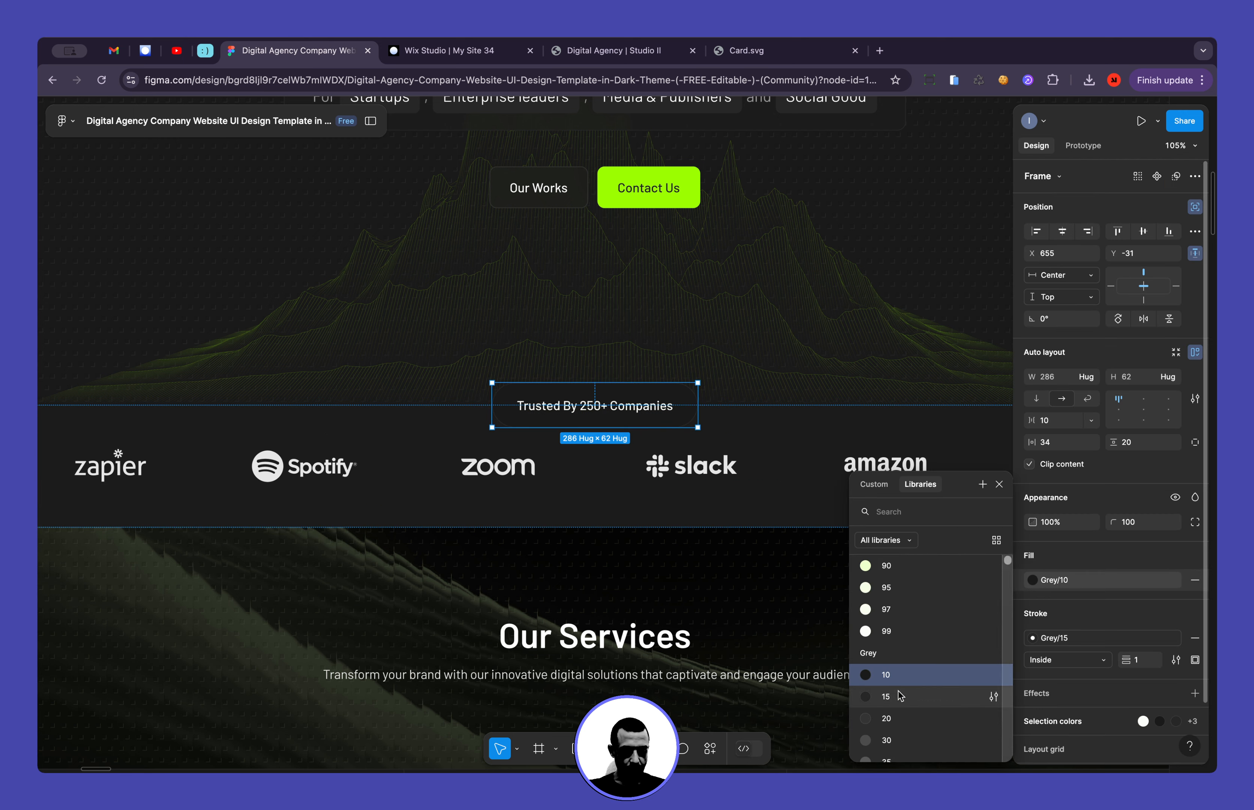
pyautogui.click(993, 675)
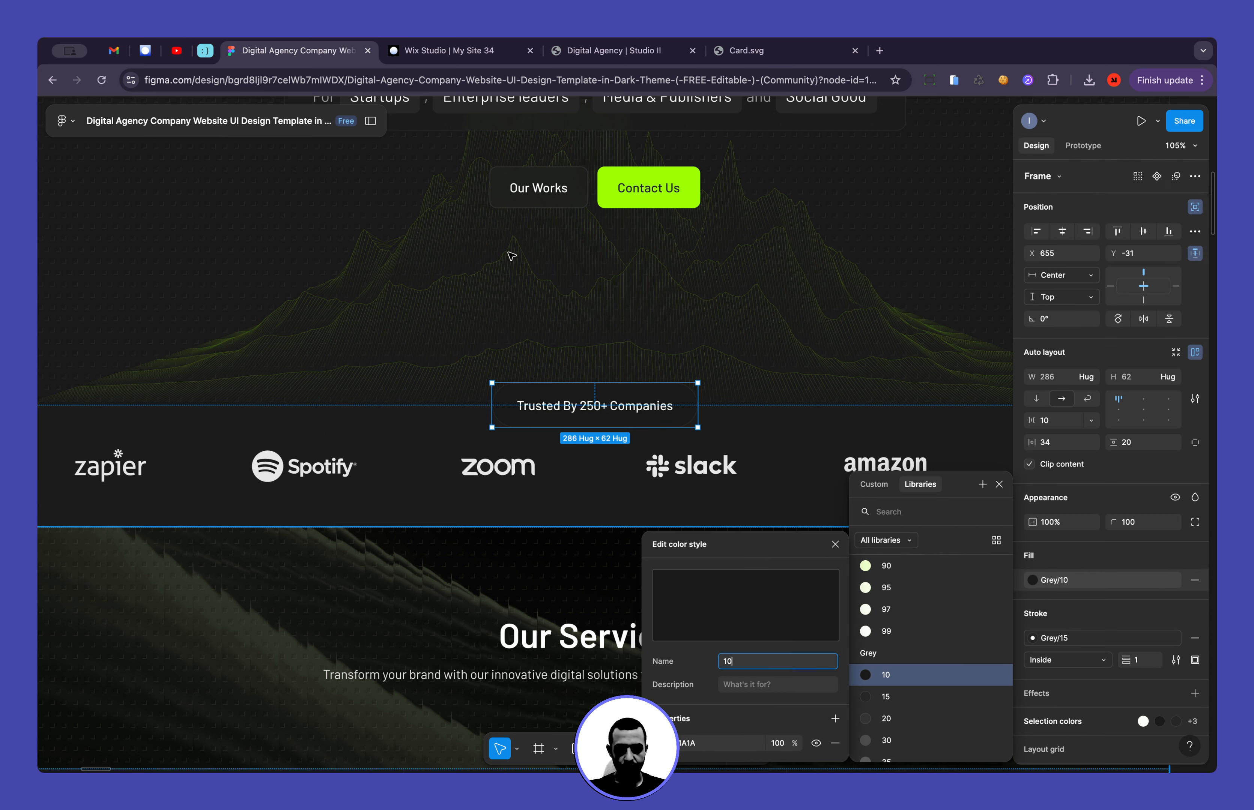
# Back in Wix Studio, set the badge container's background to the theme colour #1A1A1A
pyautogui.click(429, 53)
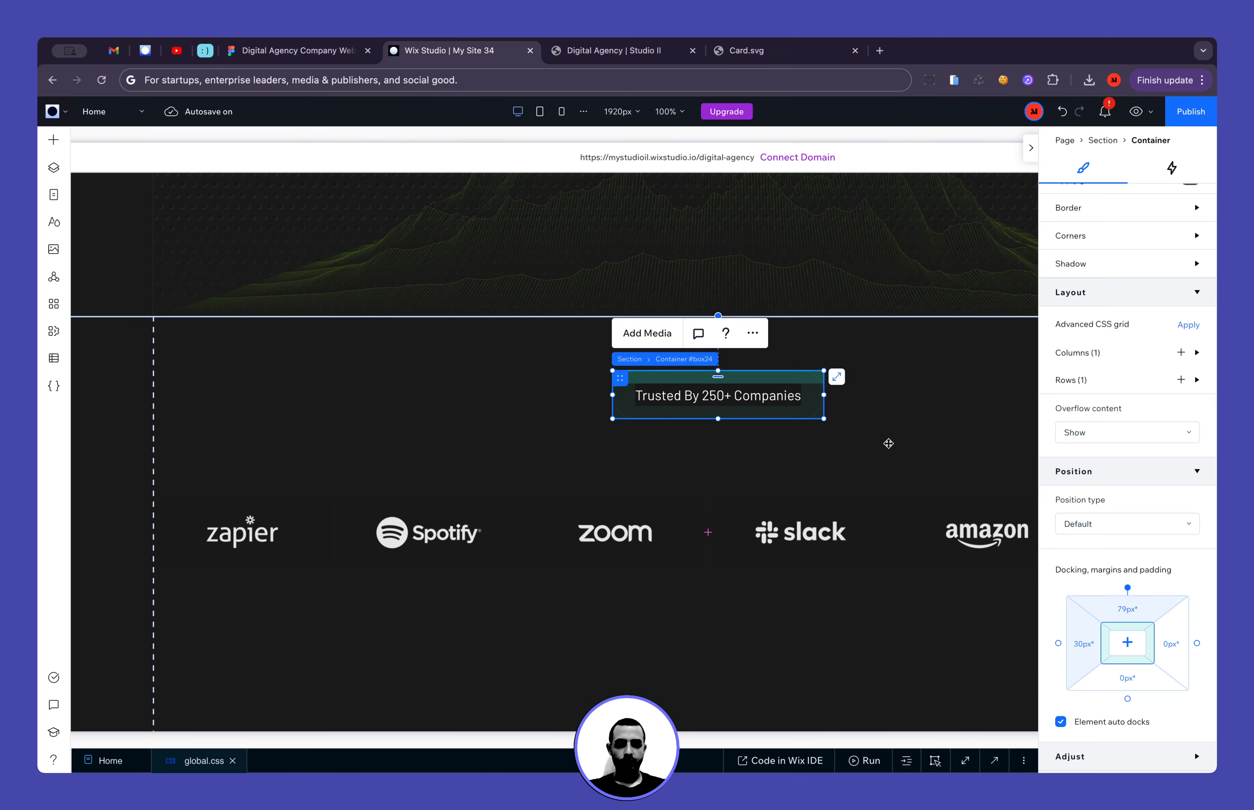
pyautogui.scroll(5, 1092, 457)
pyautogui.click(1063, 395)
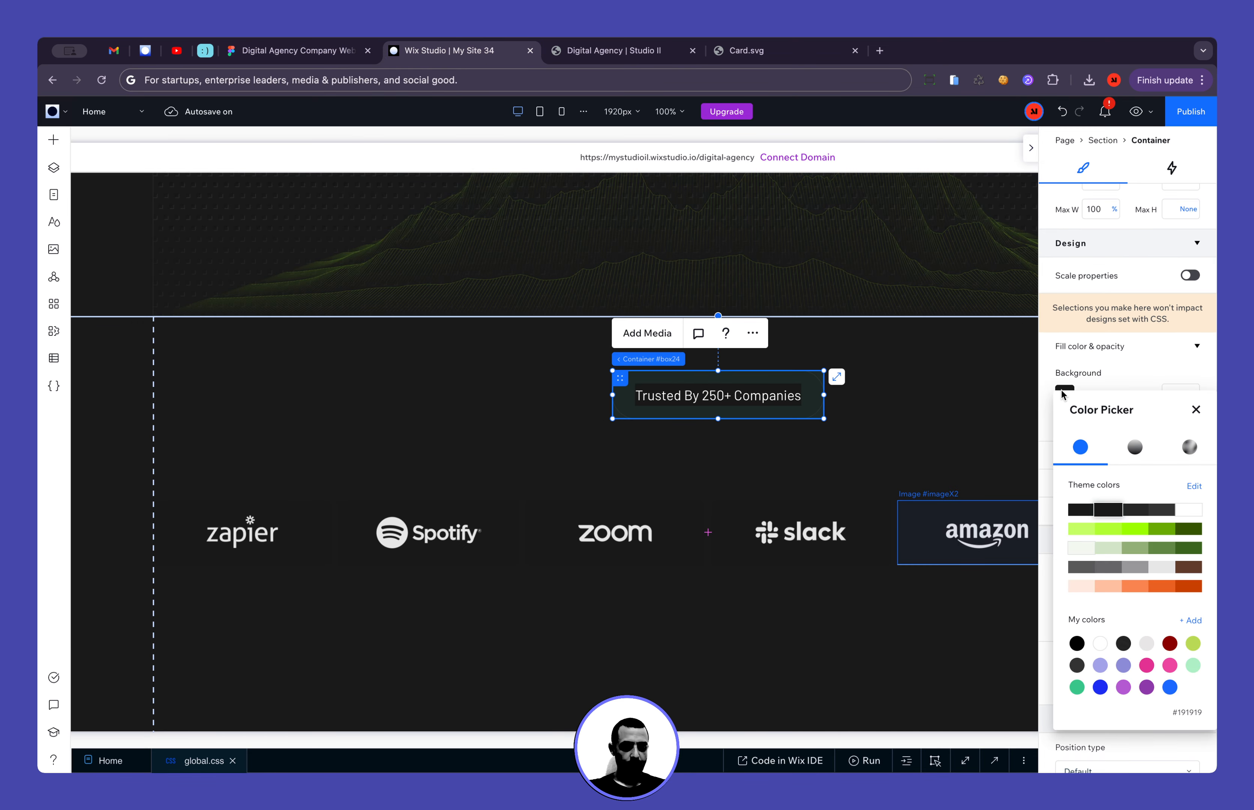
pyautogui.click(1081, 512)
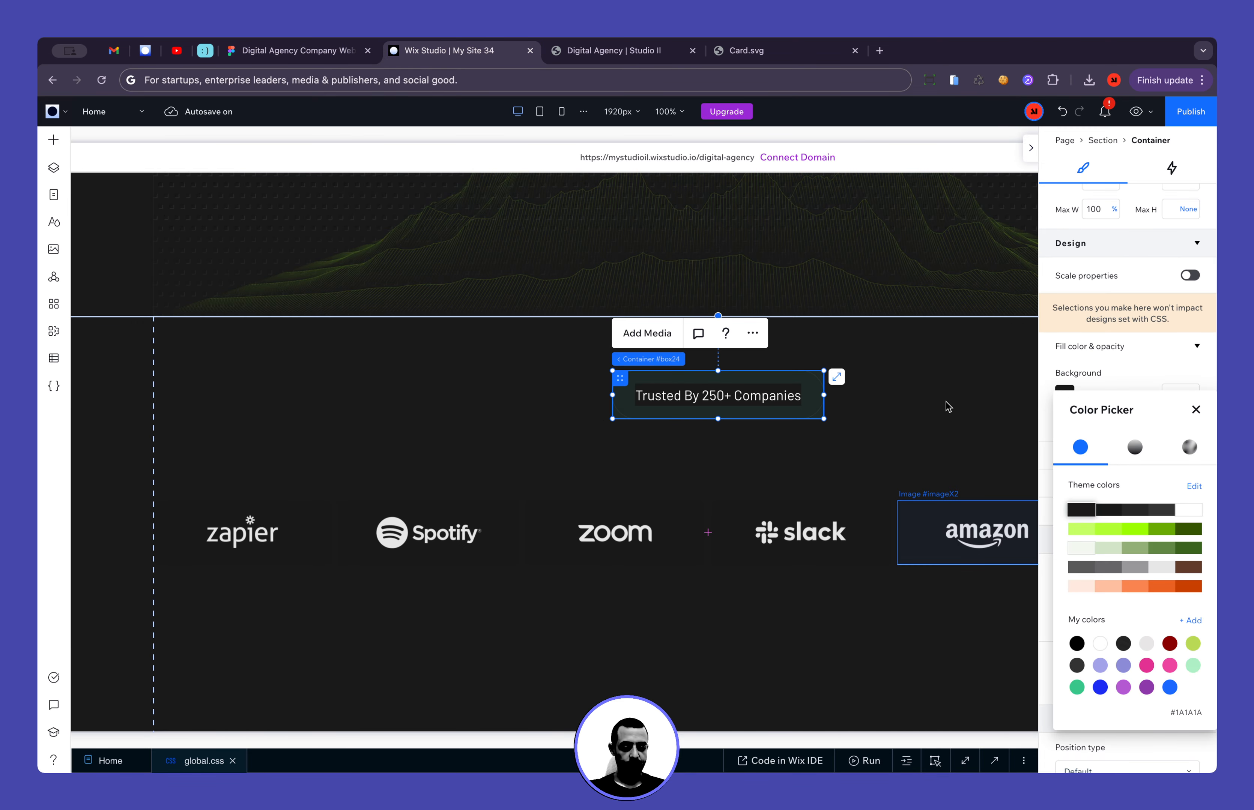
pyautogui.click(1196, 410)
# Align the badge container to the top of its section and switch its height unit to pixels
pyautogui.scroll(2, 1133, 317)
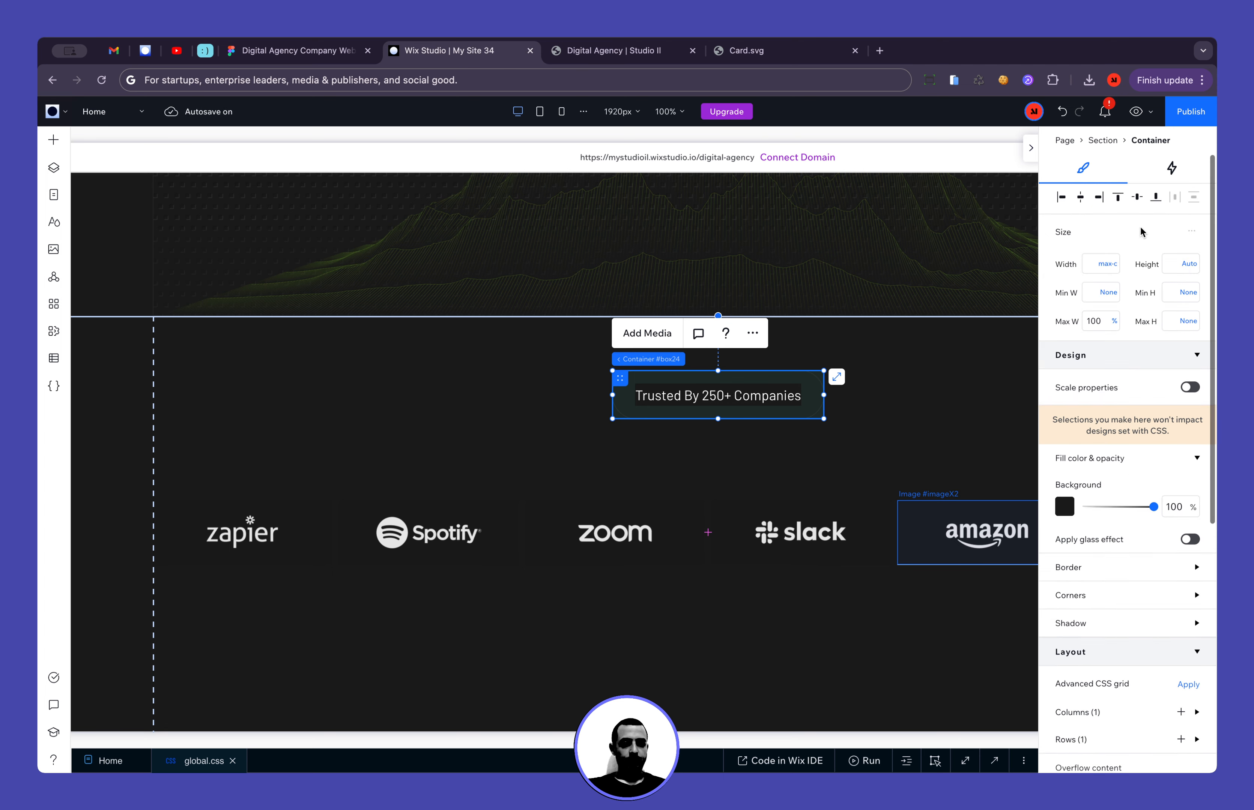
pyautogui.click(1117, 197)
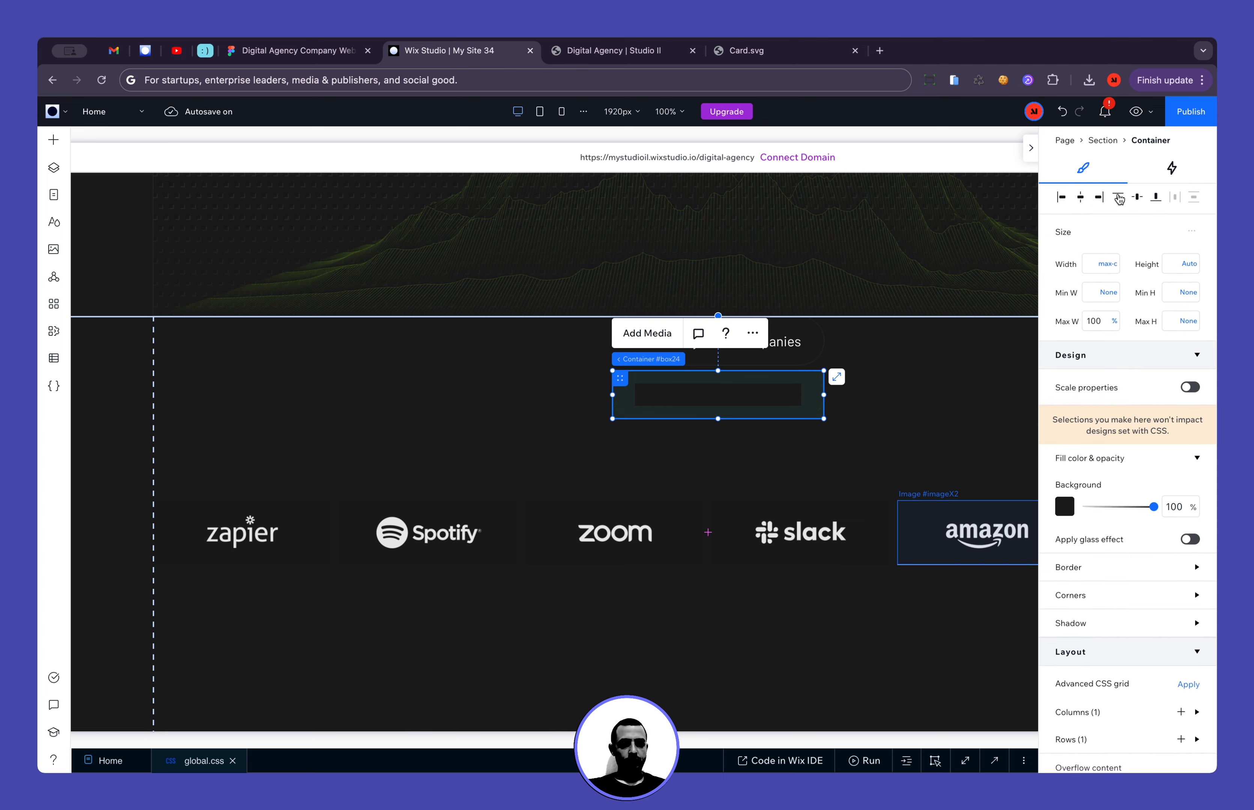
pyautogui.click(1188, 264)
pyautogui.click(1160, 169)
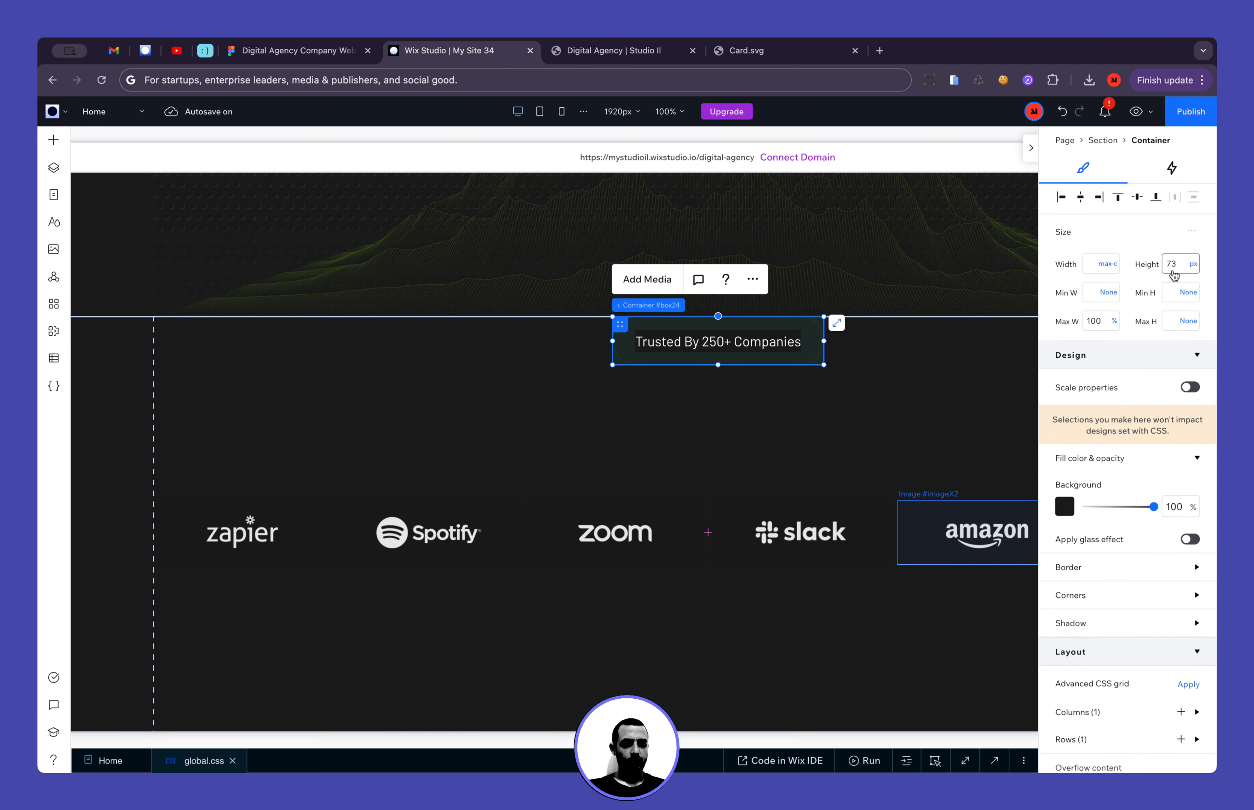
pyautogui.click(1168, 271)
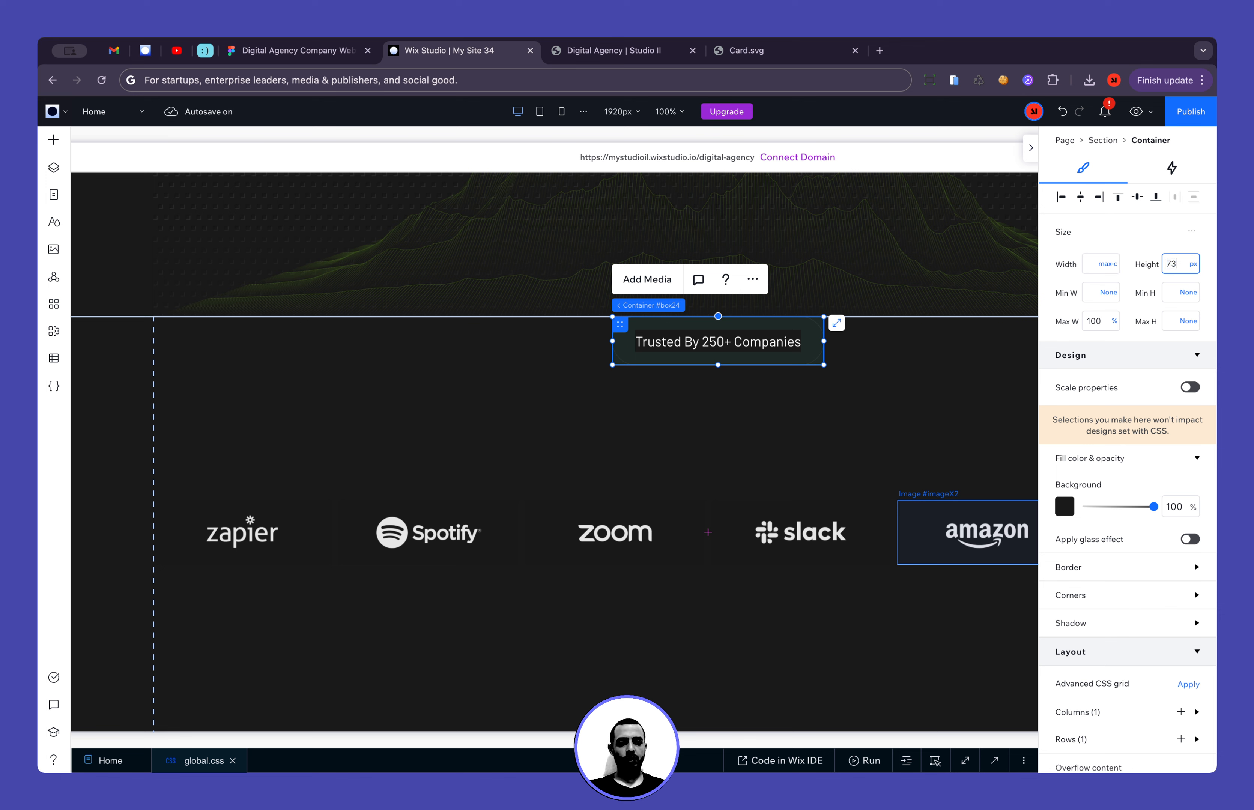
pyautogui.write('37')
pyautogui.press('Return')
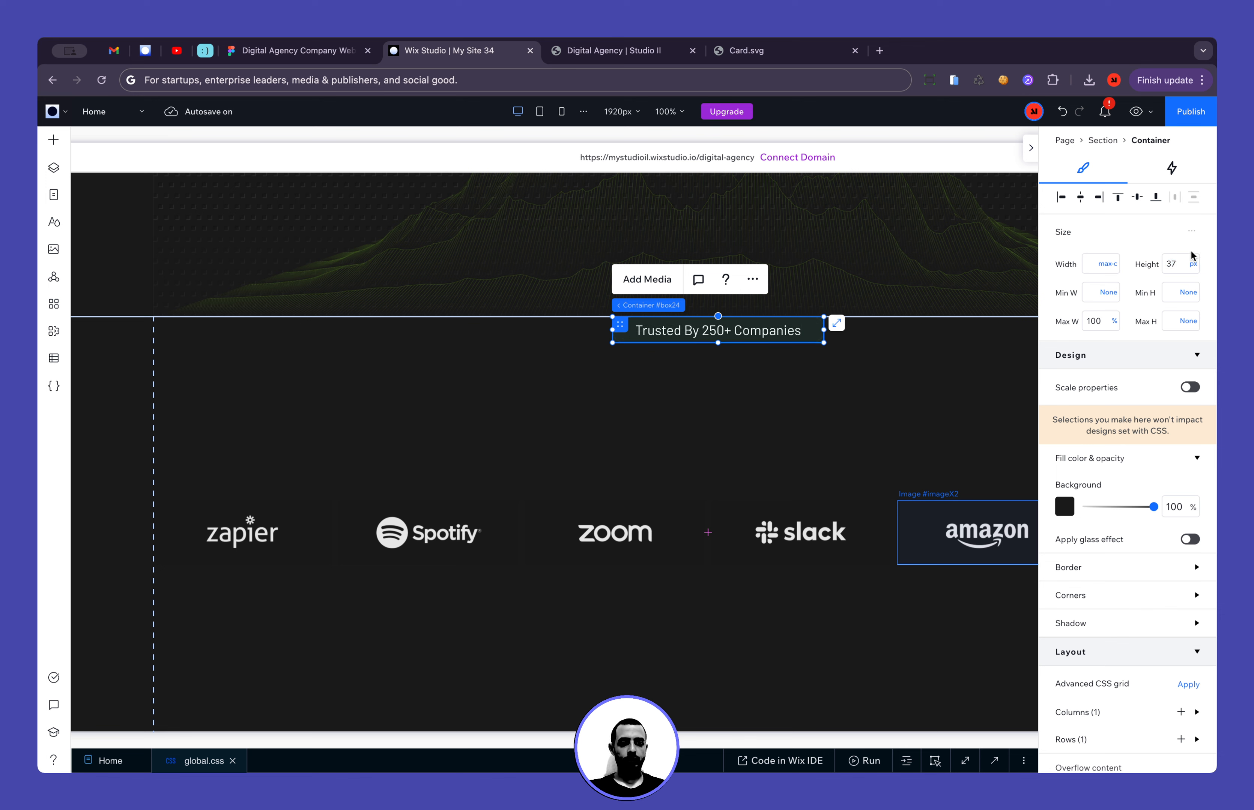
pyautogui.click(1182, 263)
pyautogui.hotkey('ctrl', 'z')
# Set the badge container's left margin to 0 and its top margin to -37 px
pyautogui.scroll(-8, 1137, 401)
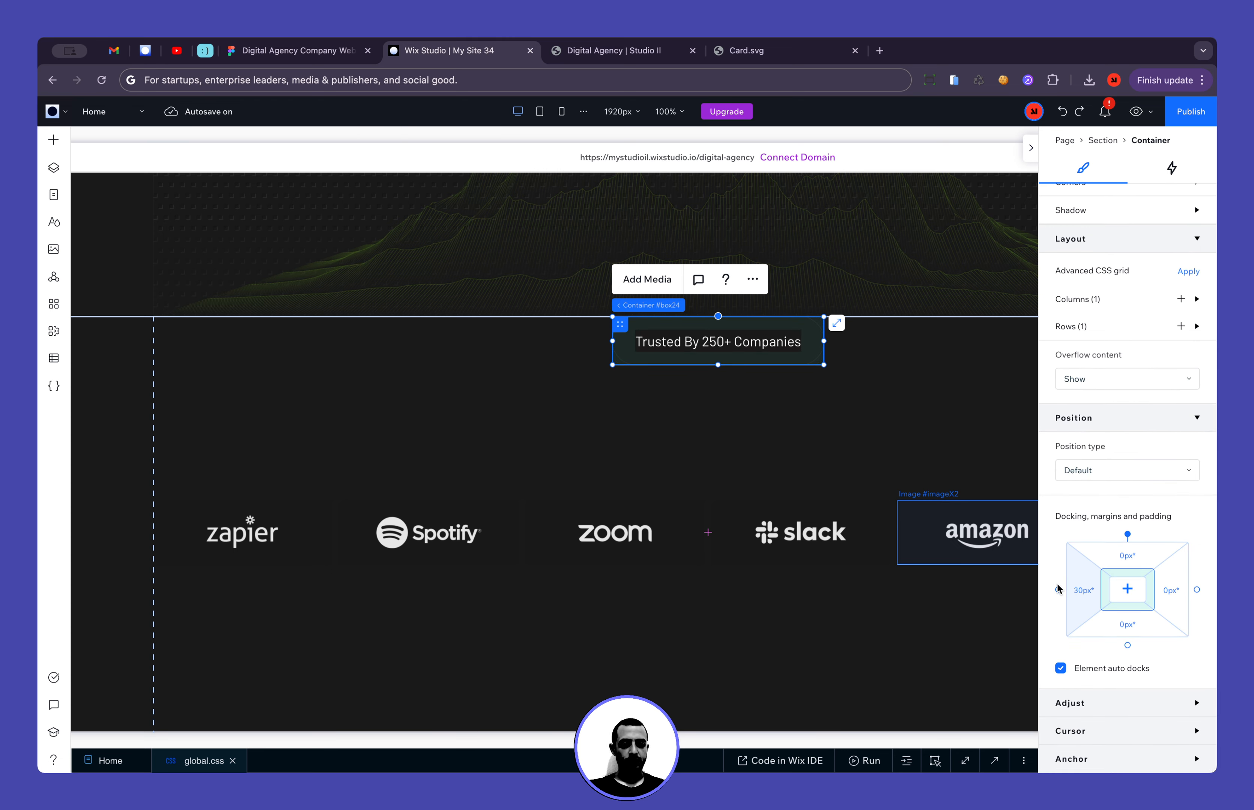
pyautogui.click(1085, 591)
pyautogui.write('0')
pyautogui.press('Return')
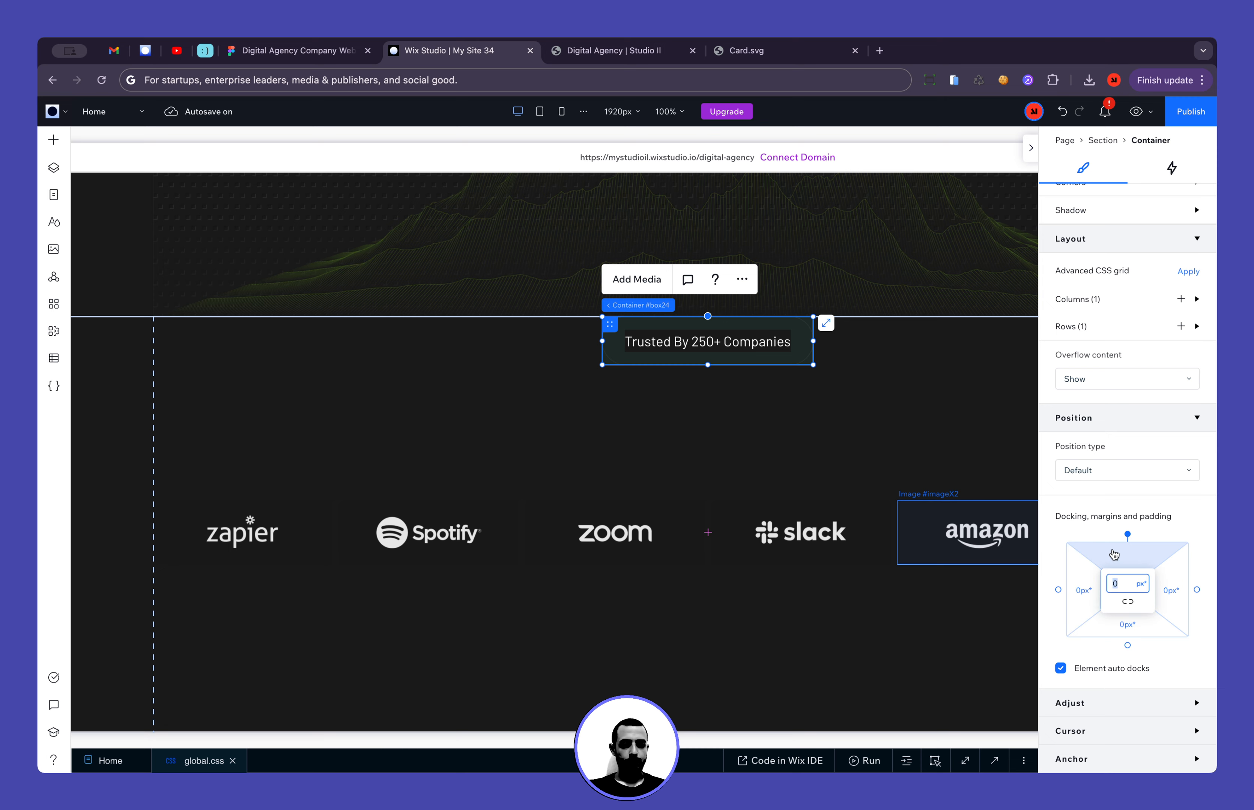
pyautogui.write('-37')
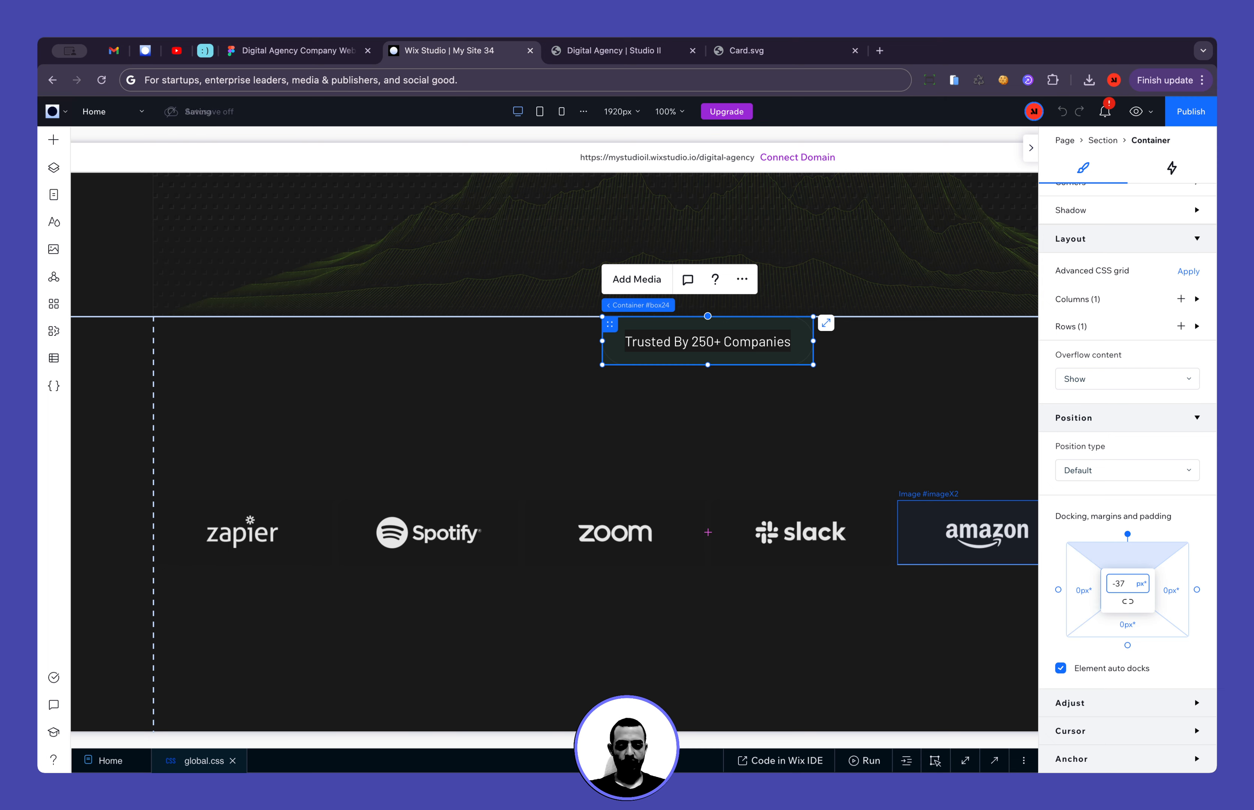
pyautogui.press('Return')
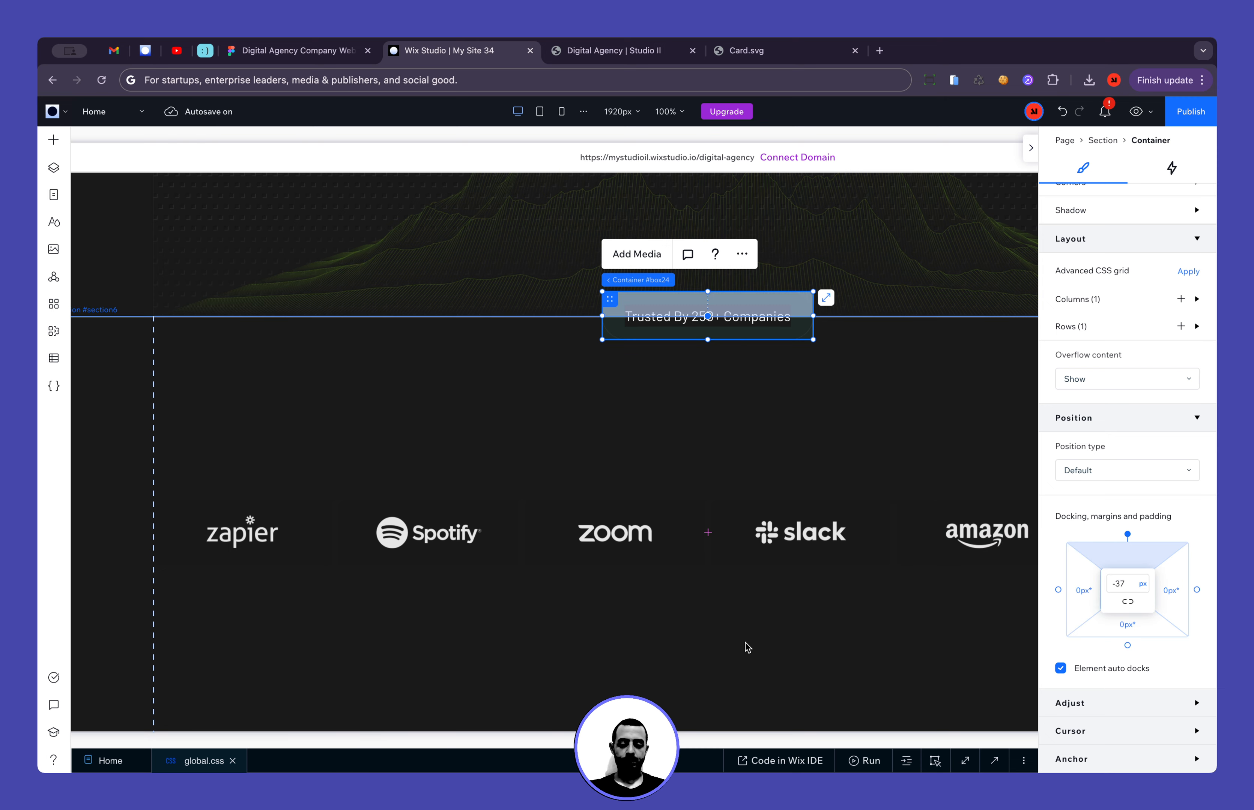
# Reduce the height of the company logo section so it fits tightly around the row of logos
pyautogui.click(747, 648)
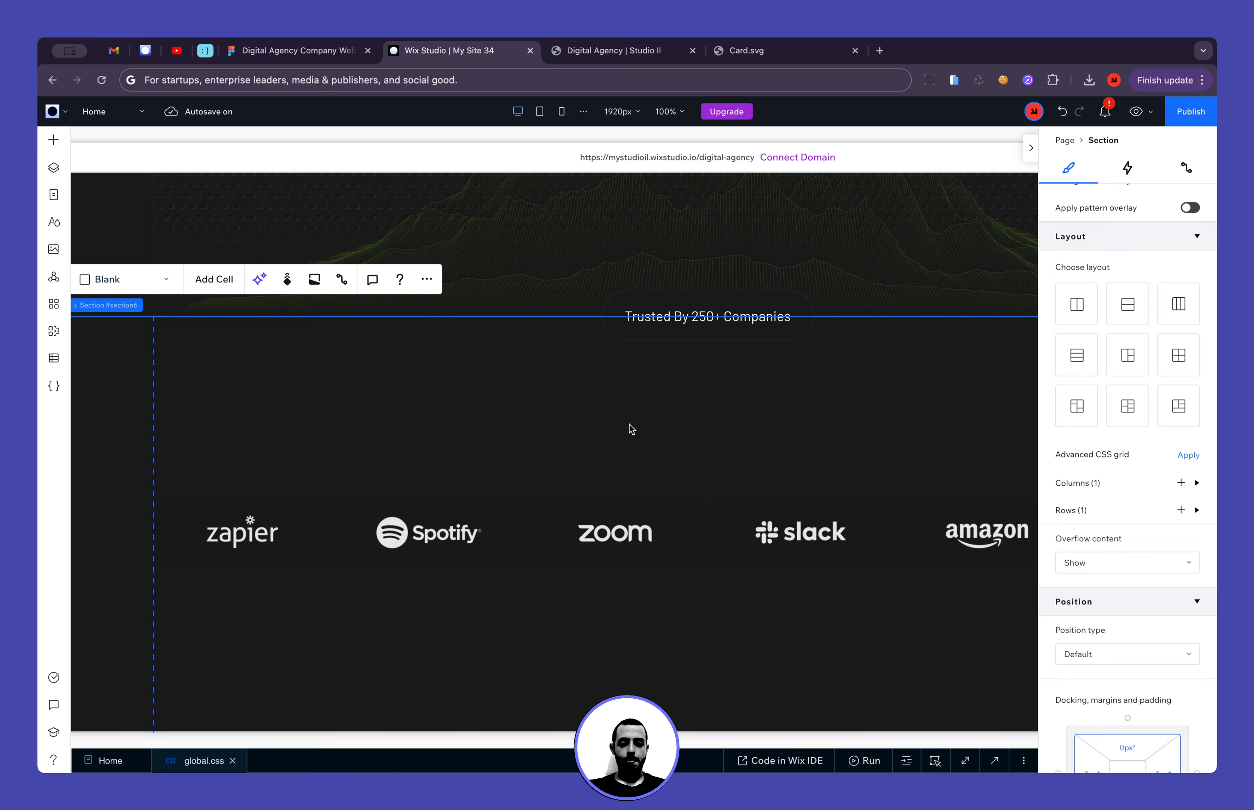
pyautogui.scroll(-5, 512, 498)
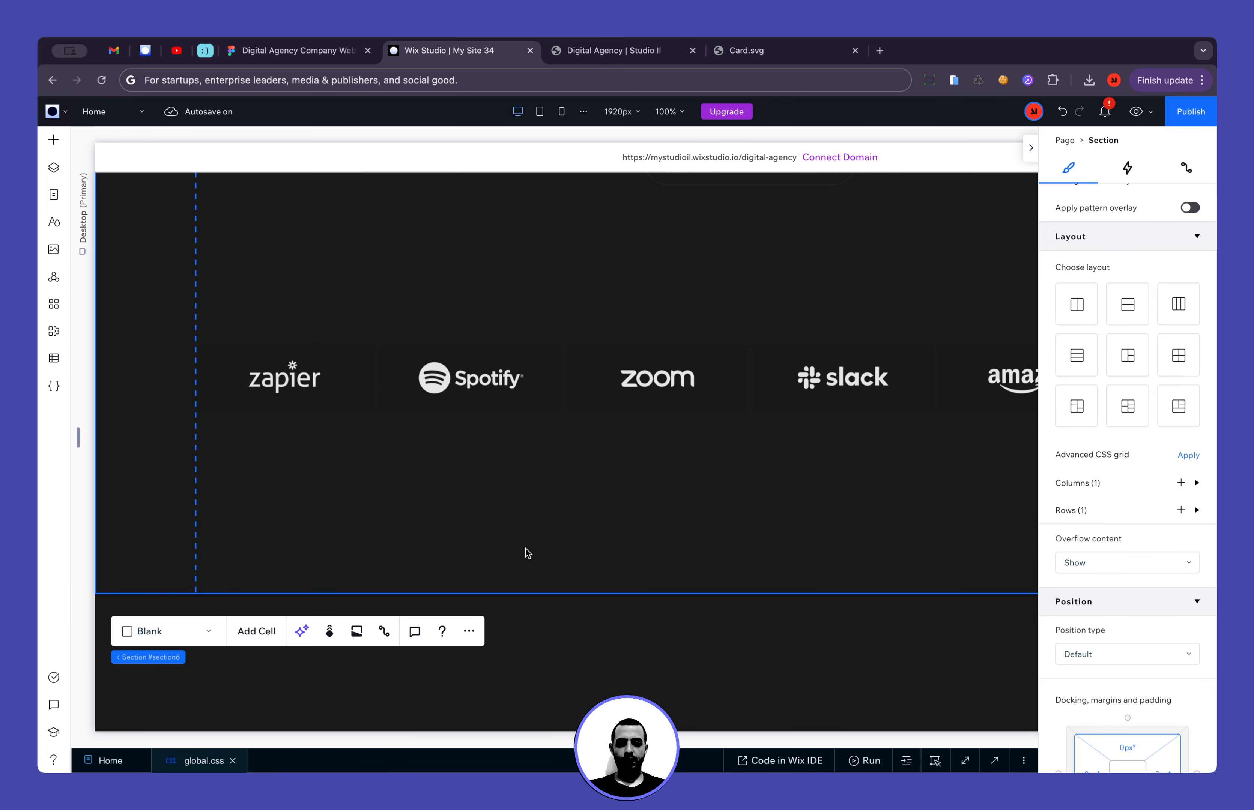
pyautogui.scroll(1, 527, 552)
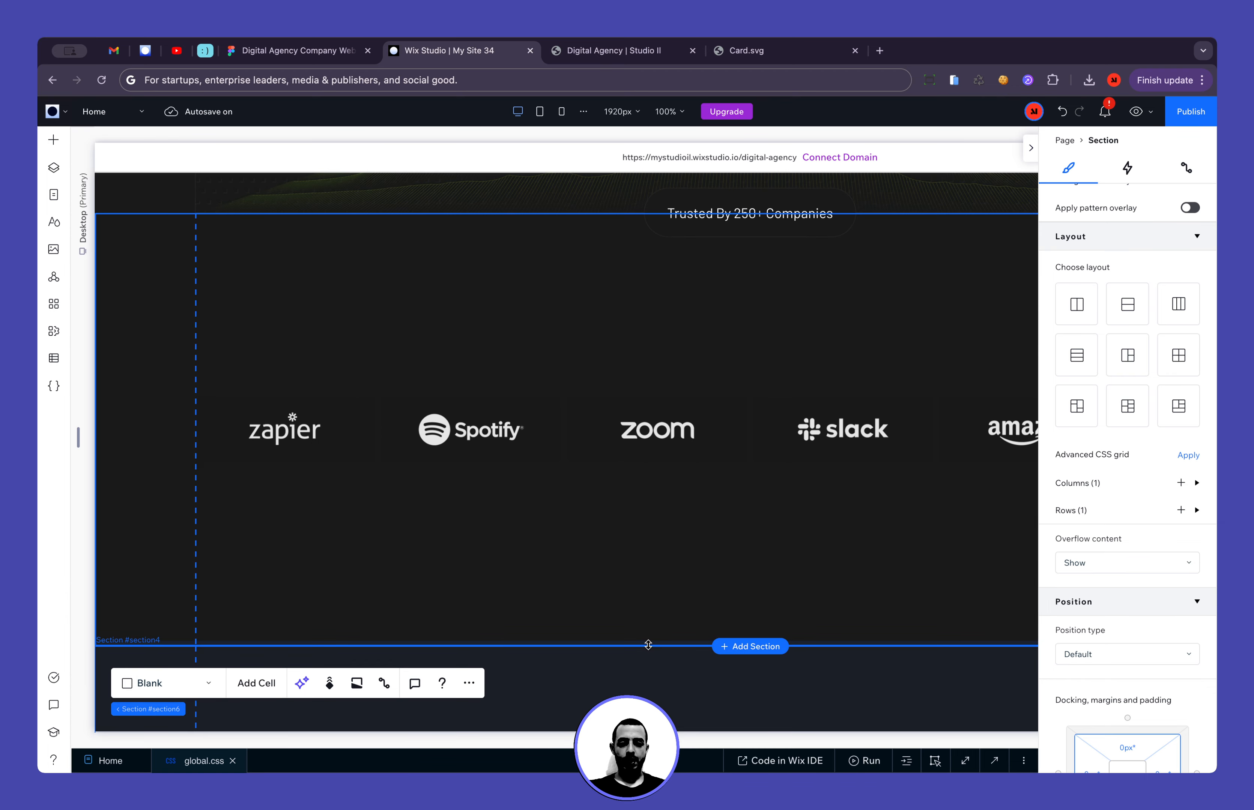
pyautogui.moveTo(648, 645); pyautogui.dragTo(642, 211)
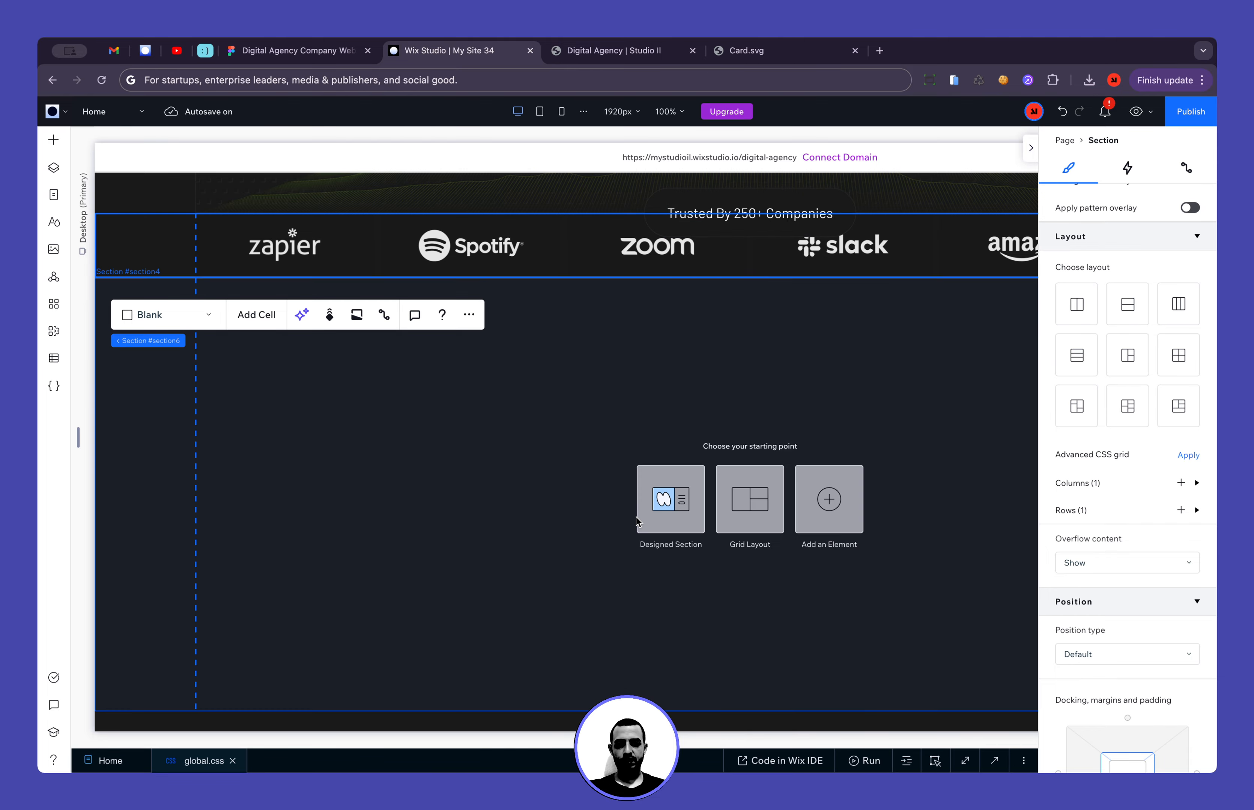
pyautogui.scroll(4, 640, 523)
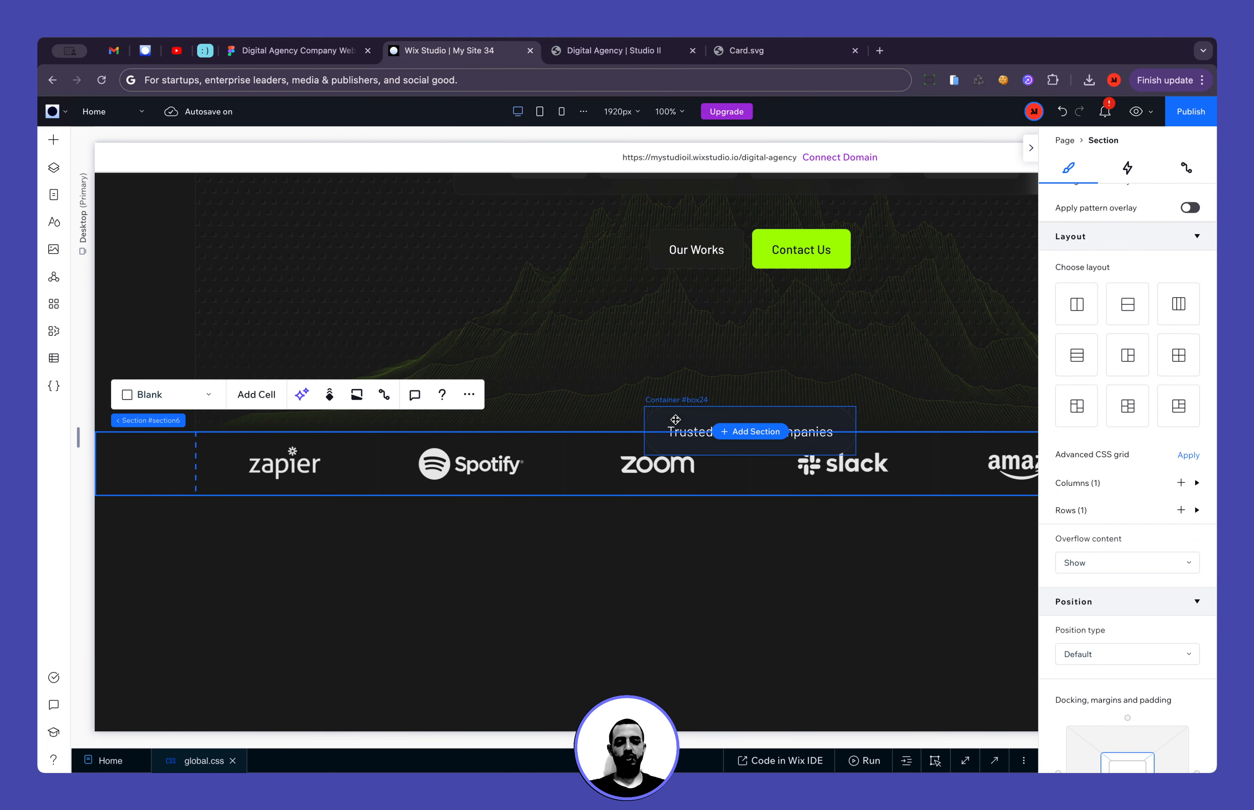
# Switch to the Figma design and inspect the layout and spacing of the Spotify logo frame
pyautogui.hotkey('ctrl', 'shift', 'Tab')
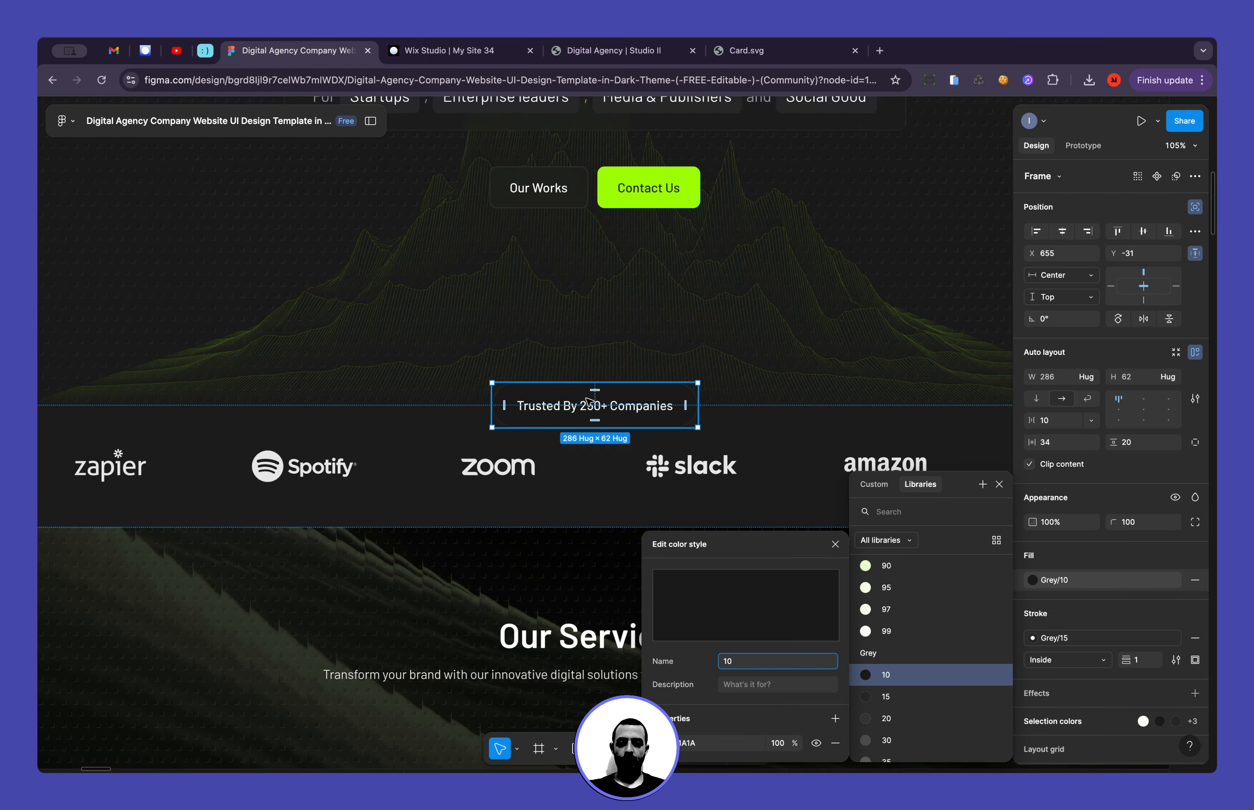
pyautogui.hscroll(-5, 484, 435)
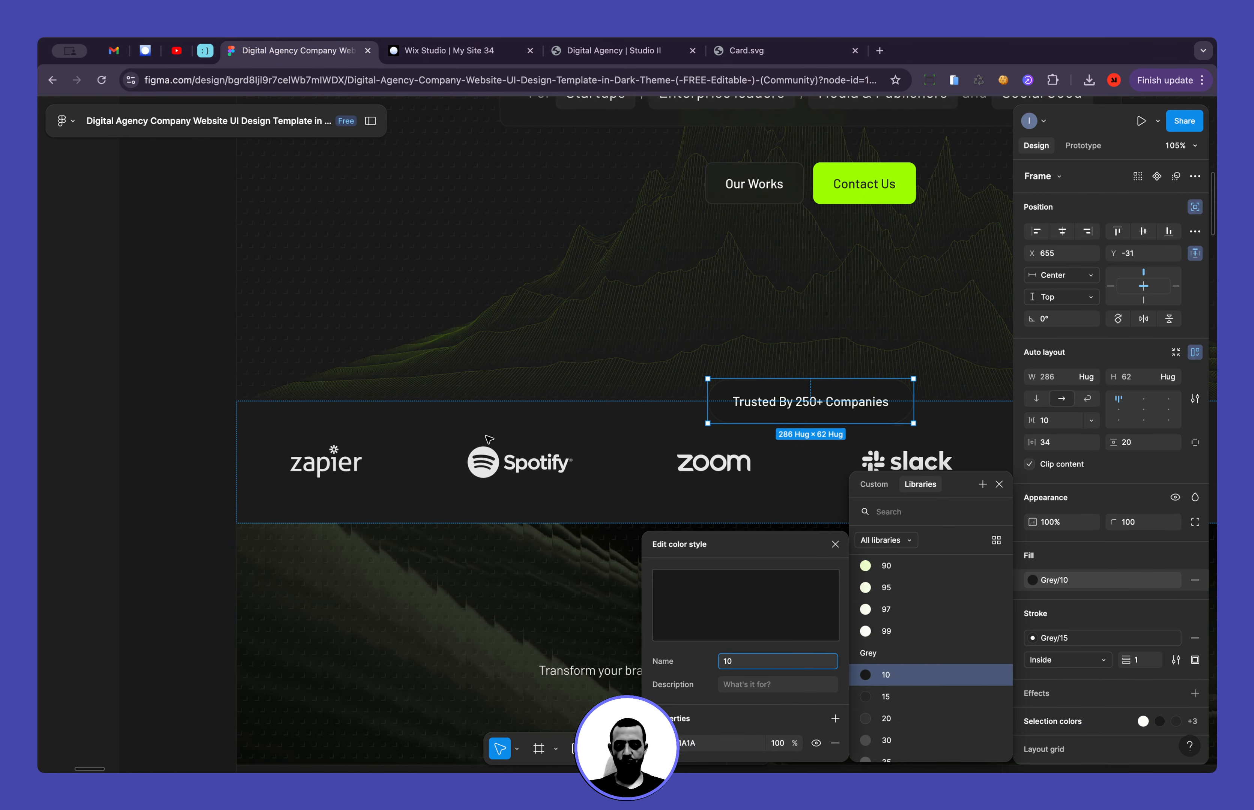
pyautogui.click(448, 490)
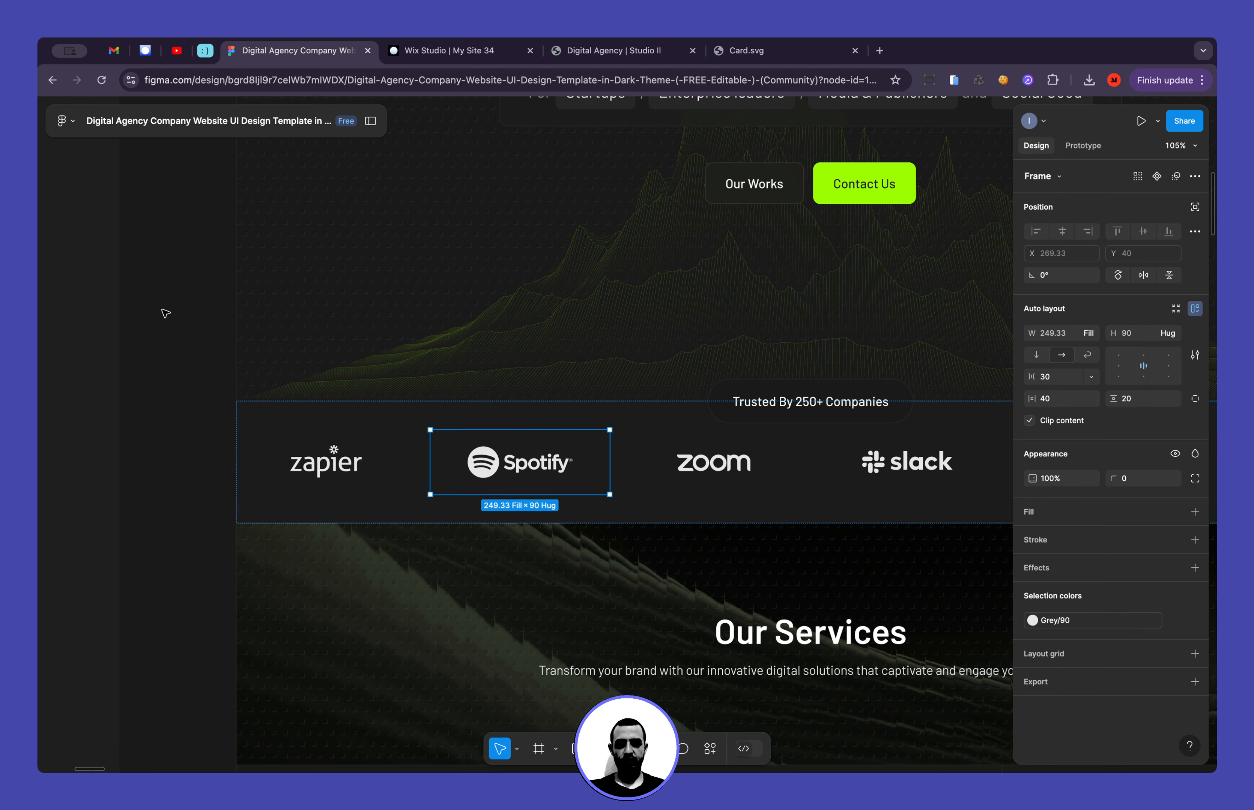
# Back in Wix Studio, set the logo repeater's top and bottom padding to 40 px
pyautogui.click(413, 44)
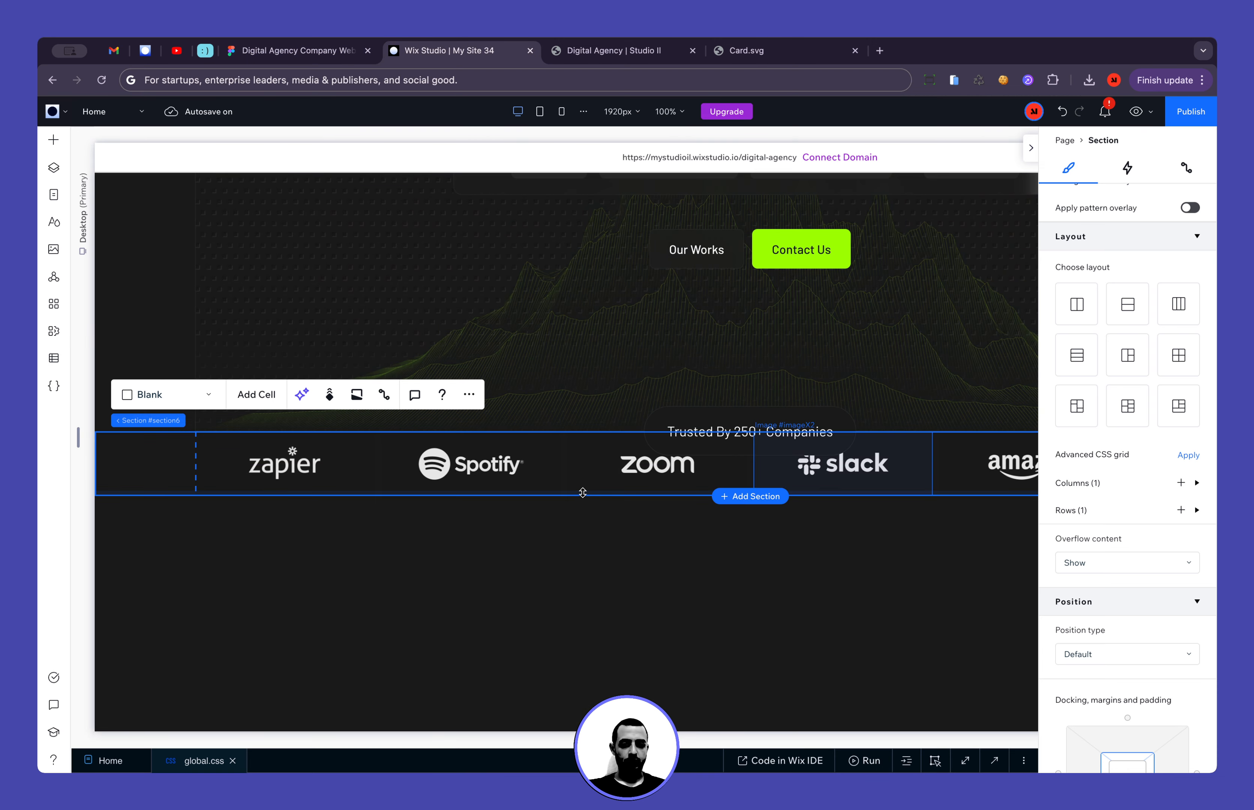
pyautogui.click(564, 464)
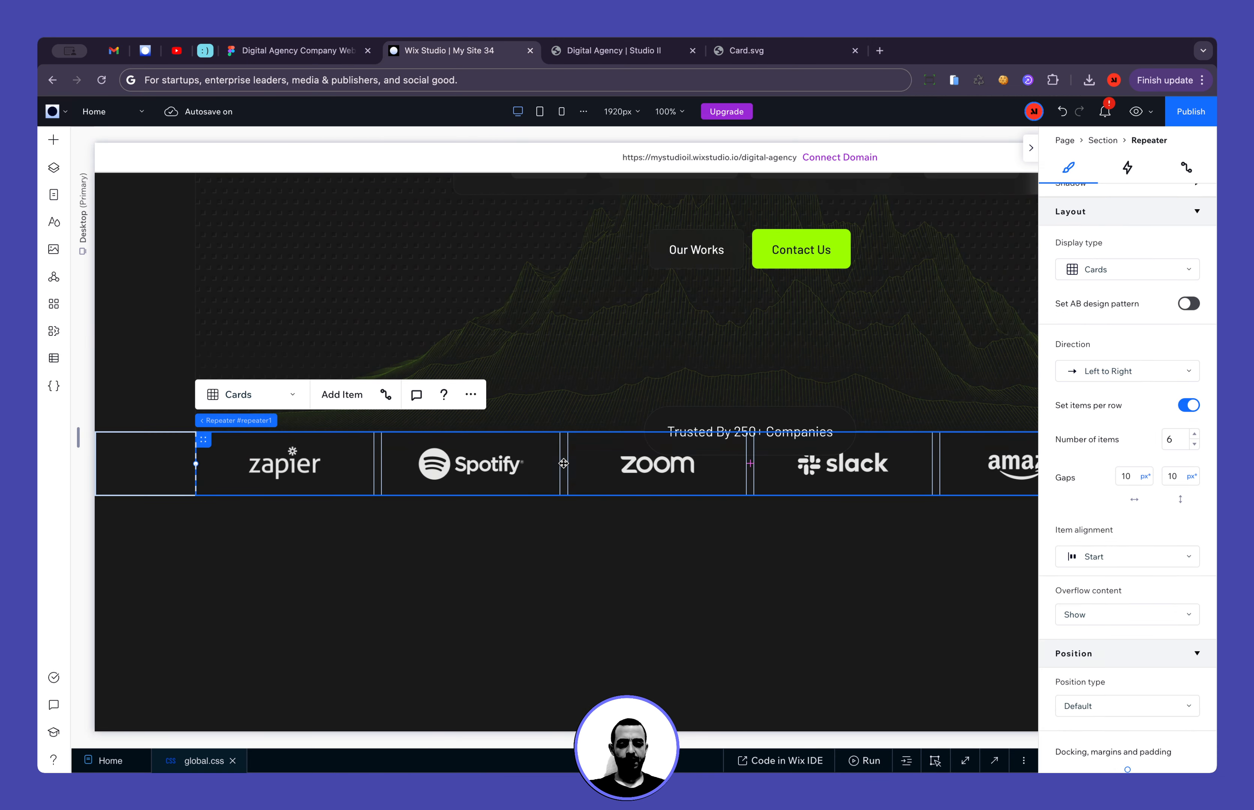
pyautogui.scroll(-4, 1094, 617)
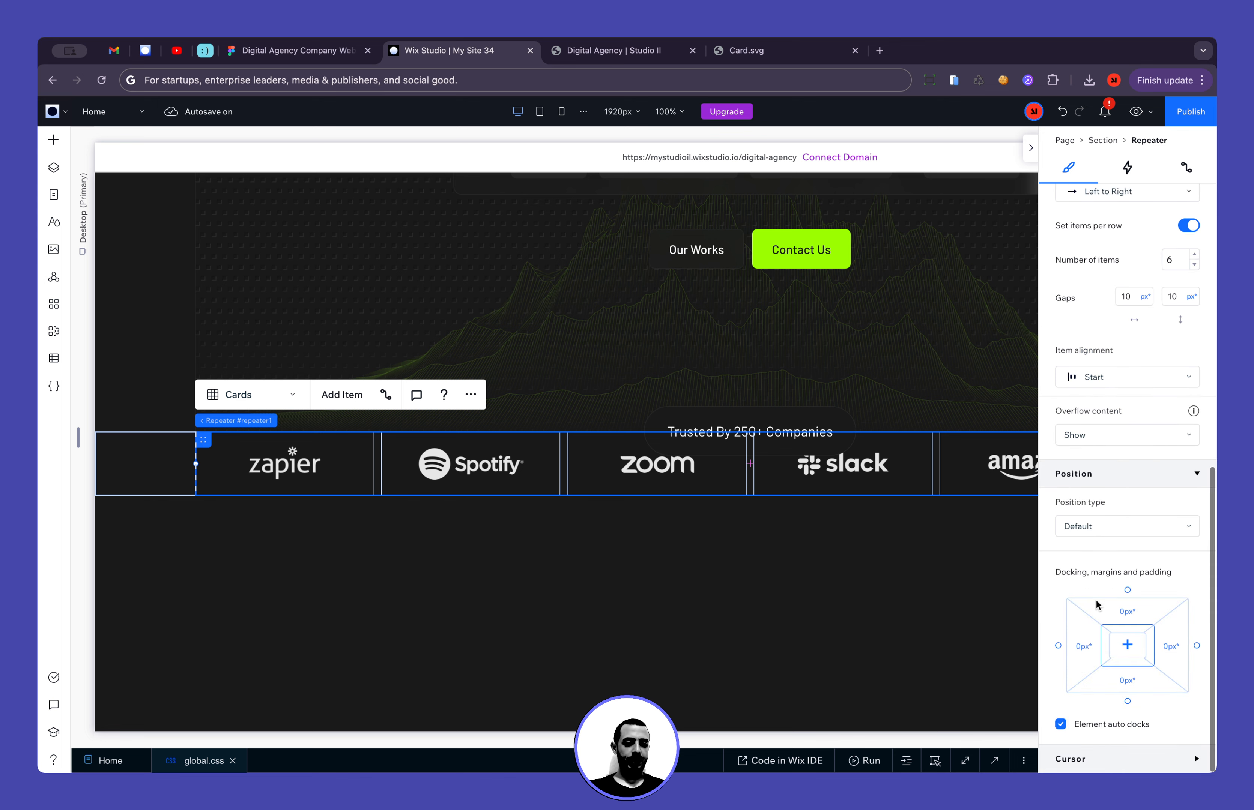
pyautogui.click(1130, 621)
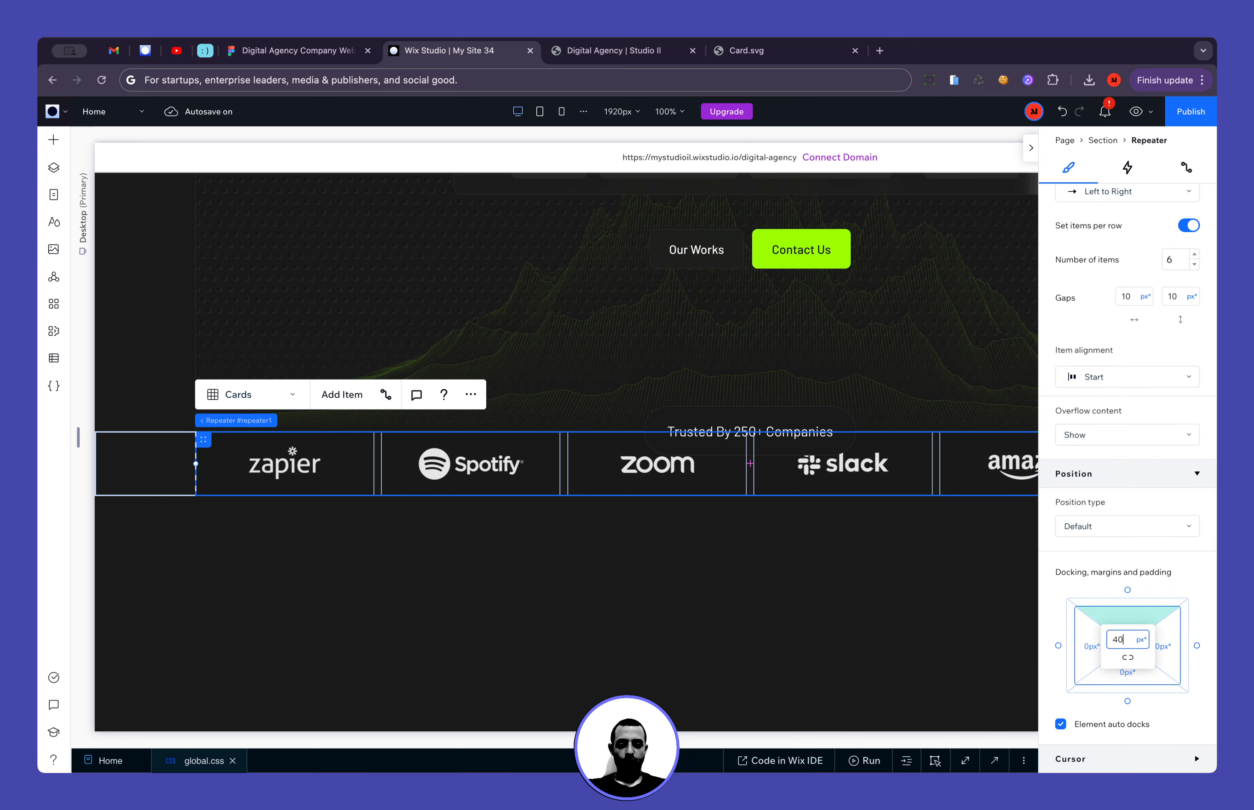
pyautogui.write('40')
pyautogui.press('Return')
pyautogui.click(1135, 682)
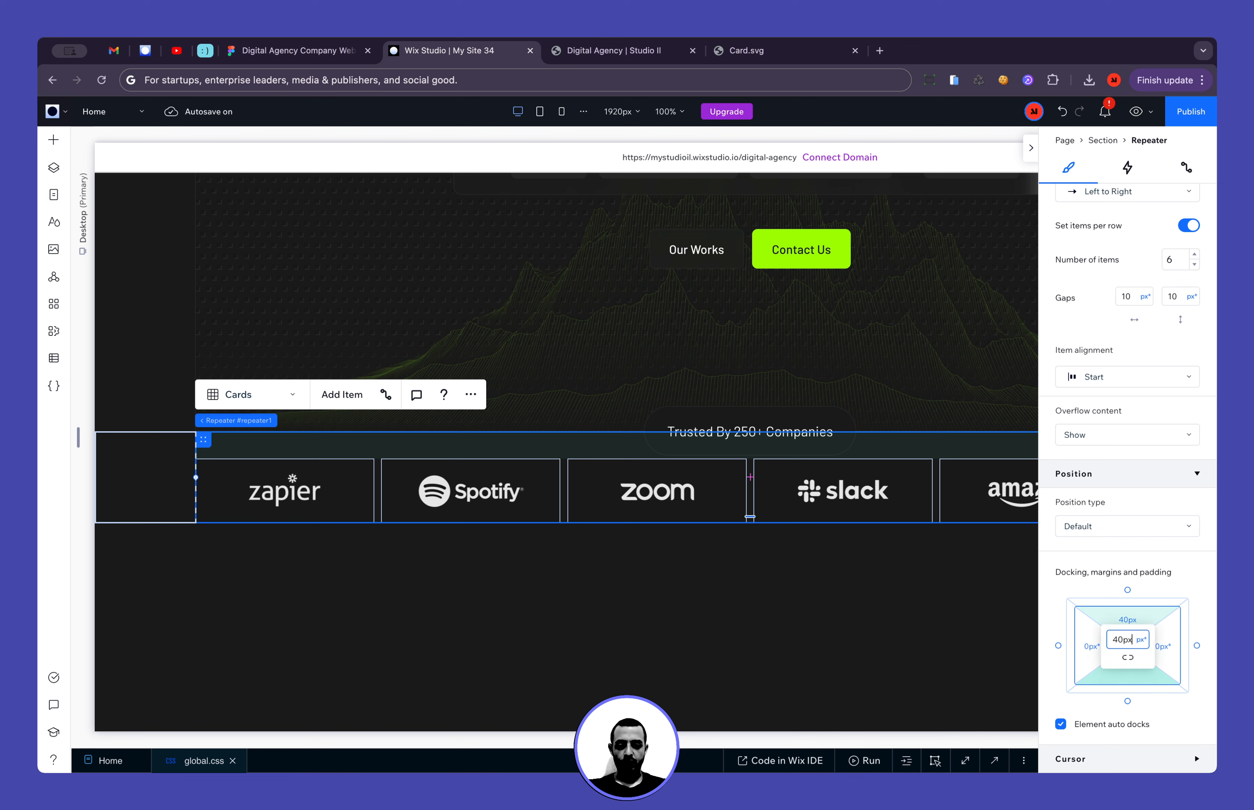
pyautogui.write('40px')
pyautogui.press('Return')
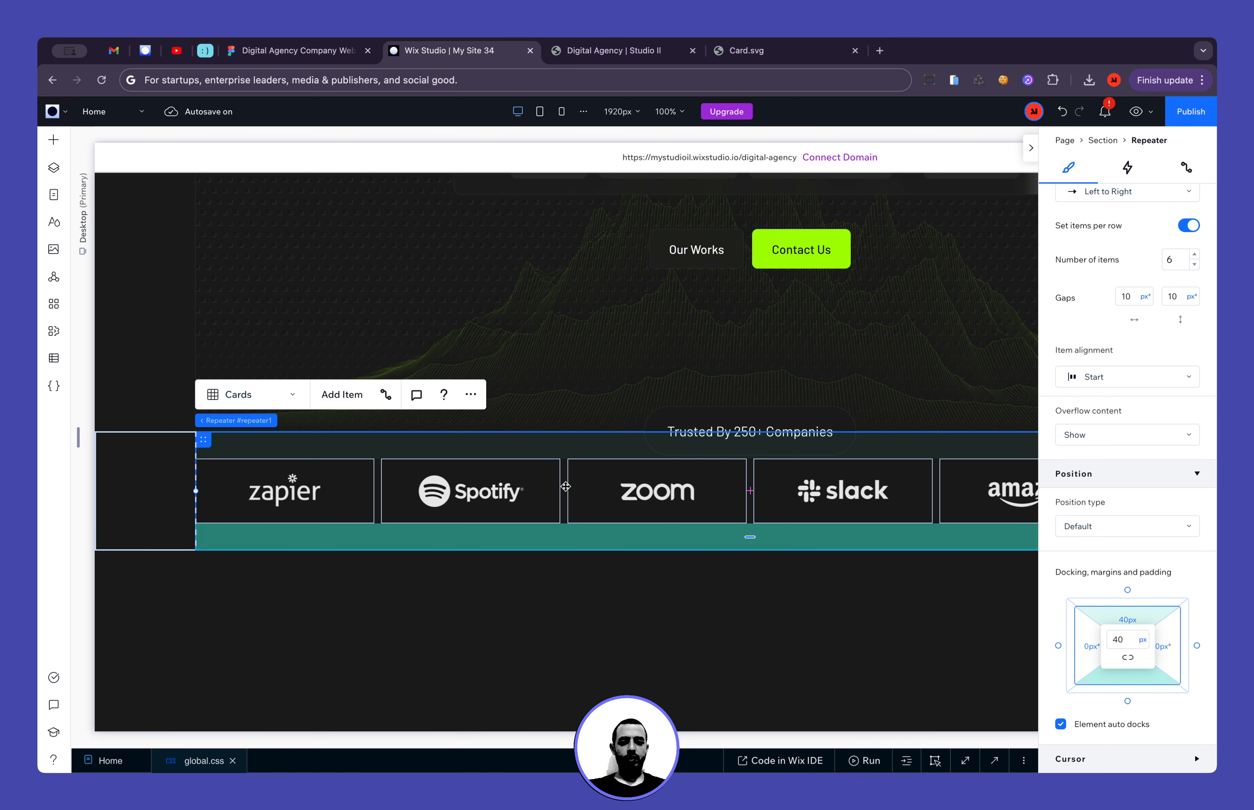
# Check the gap between logos in the Figma design and set the repeater's horizontal gap in Wix Studio to 20 px
pyautogui.click(327, 51)
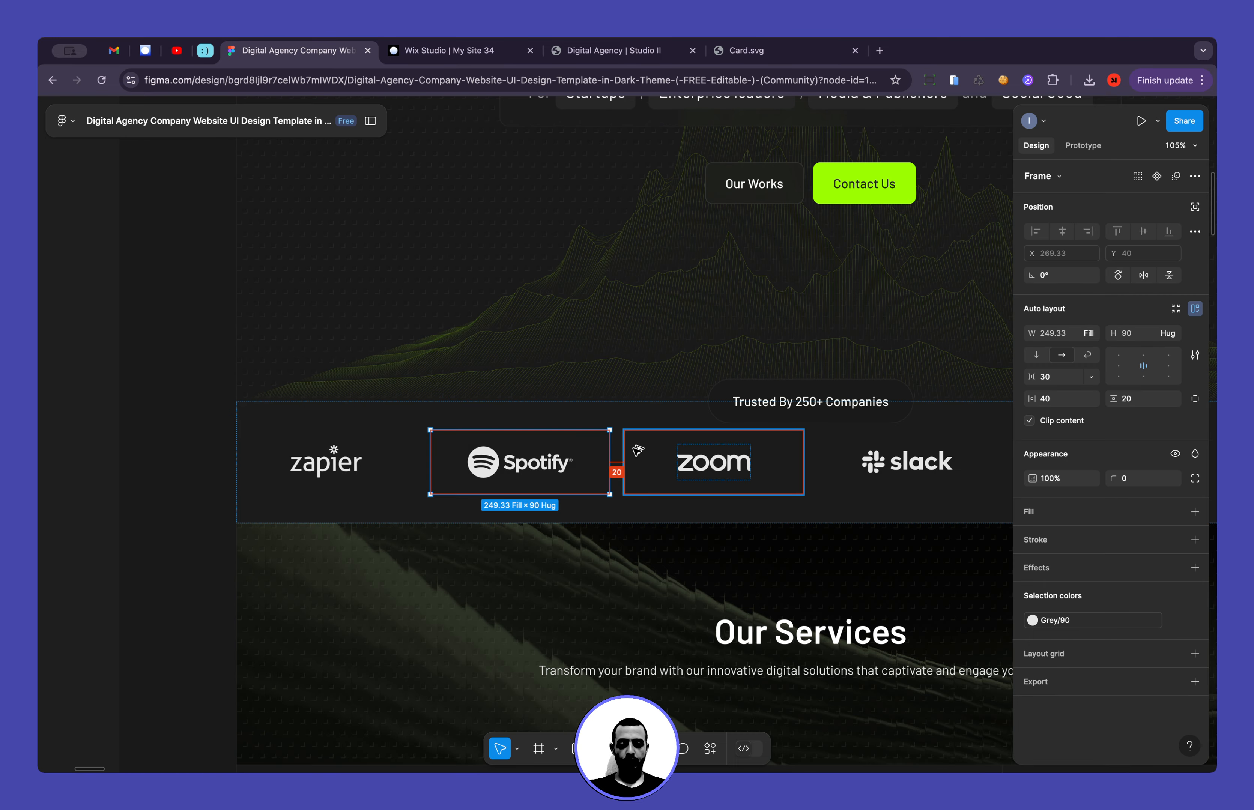
pyautogui.hotkey('ctrl', 'Tab')
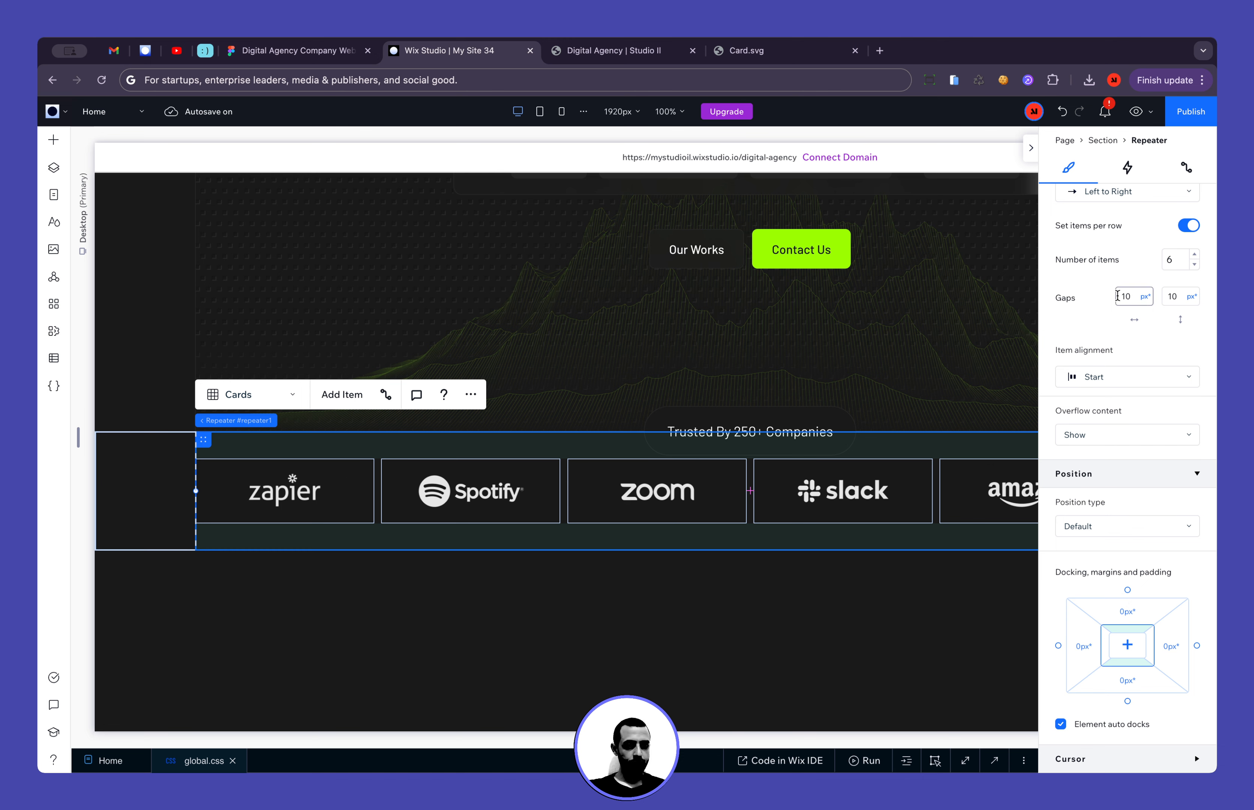
pyautogui.press('Tab')
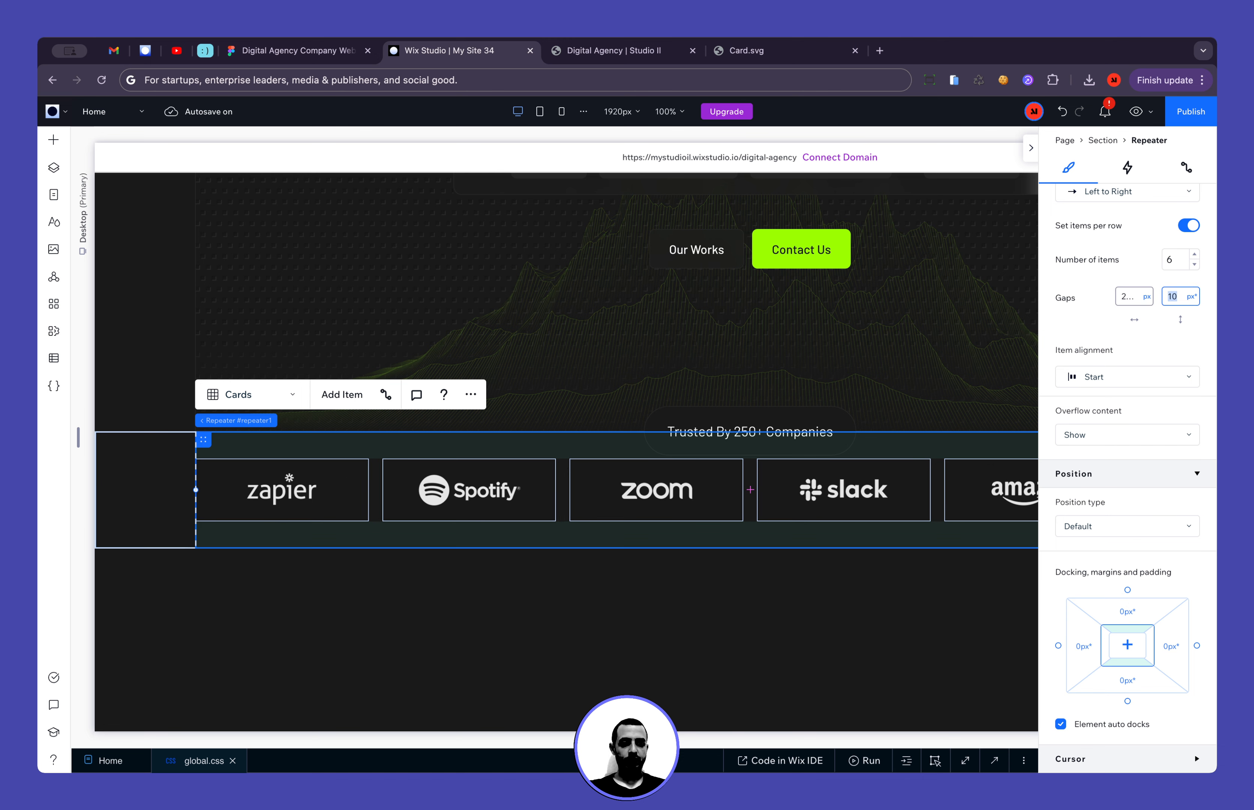
pyautogui.scroll(10, 1165, 318)
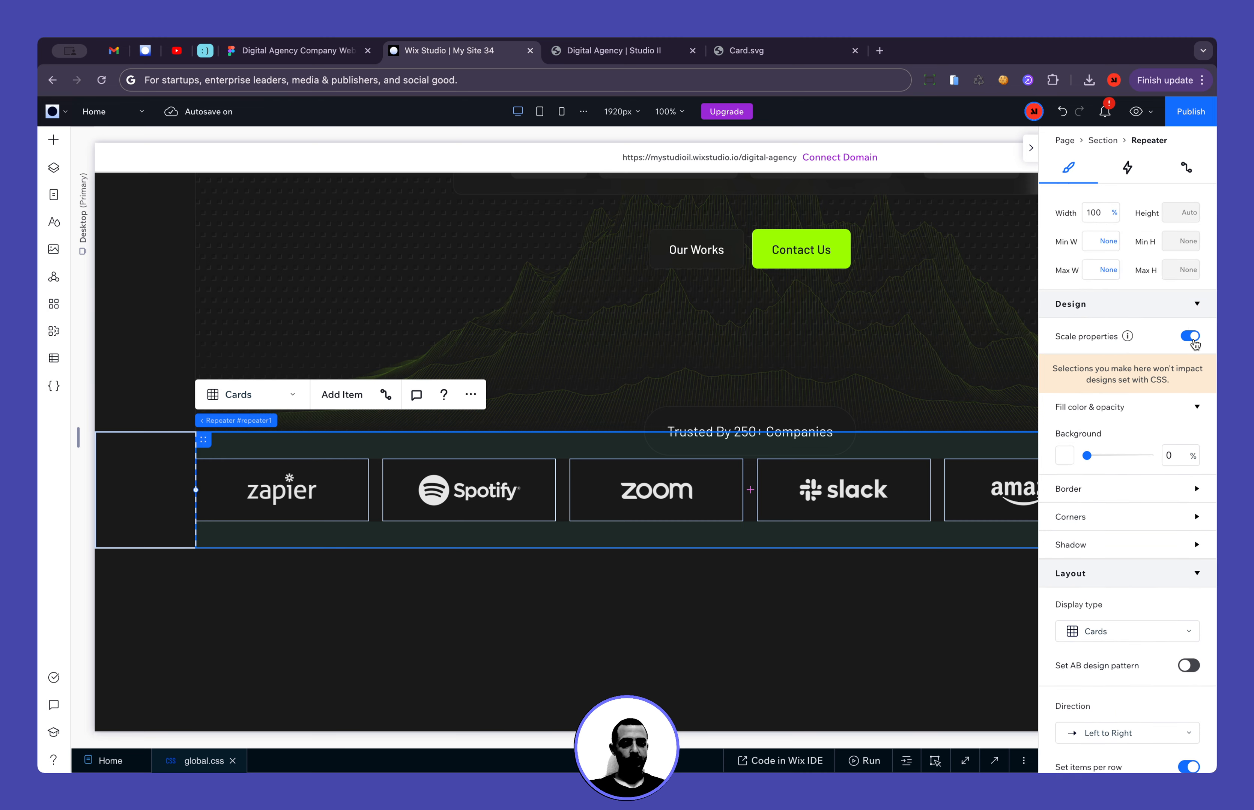
# Preview how the logo section and badge respond when the canvas is narrowed to about 1019 px
pyautogui.click(838, 632)
pyautogui.hscroll(7, 838, 634)
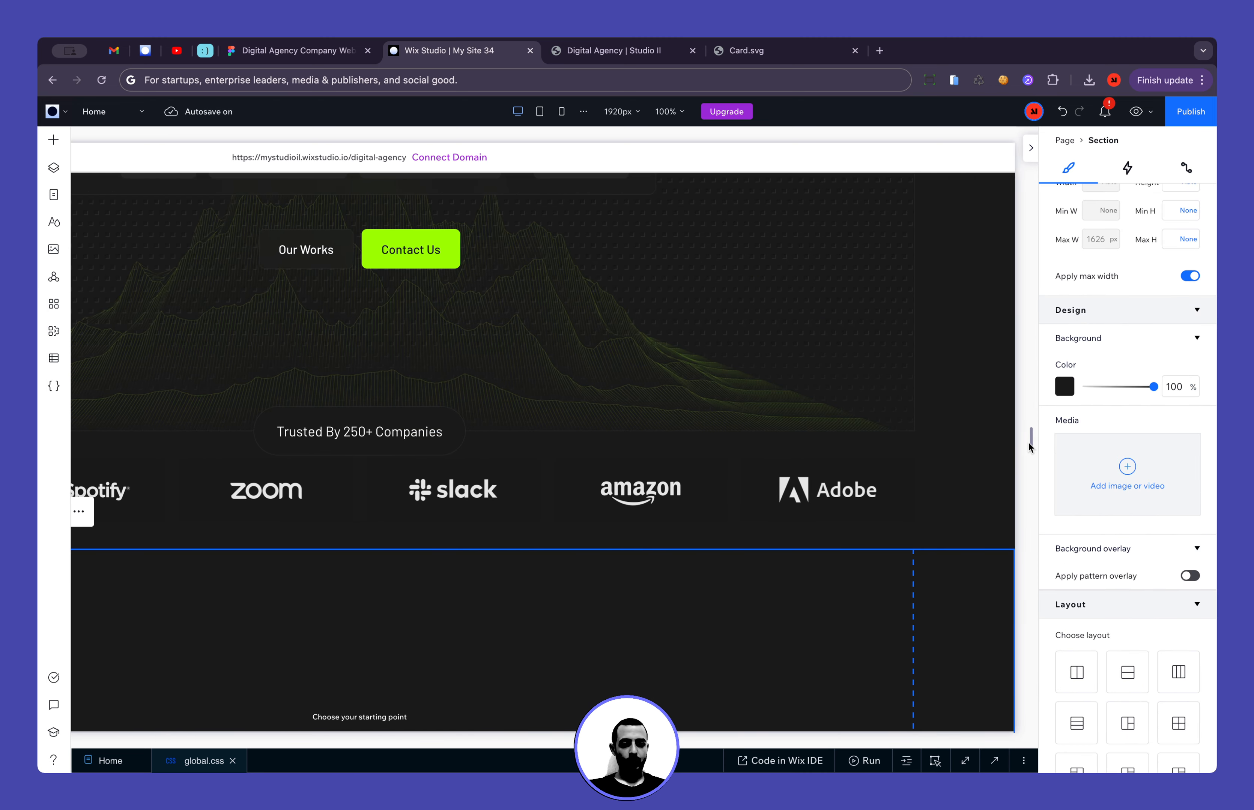
pyautogui.moveTo(1031, 442); pyautogui.dragTo(703, 419)
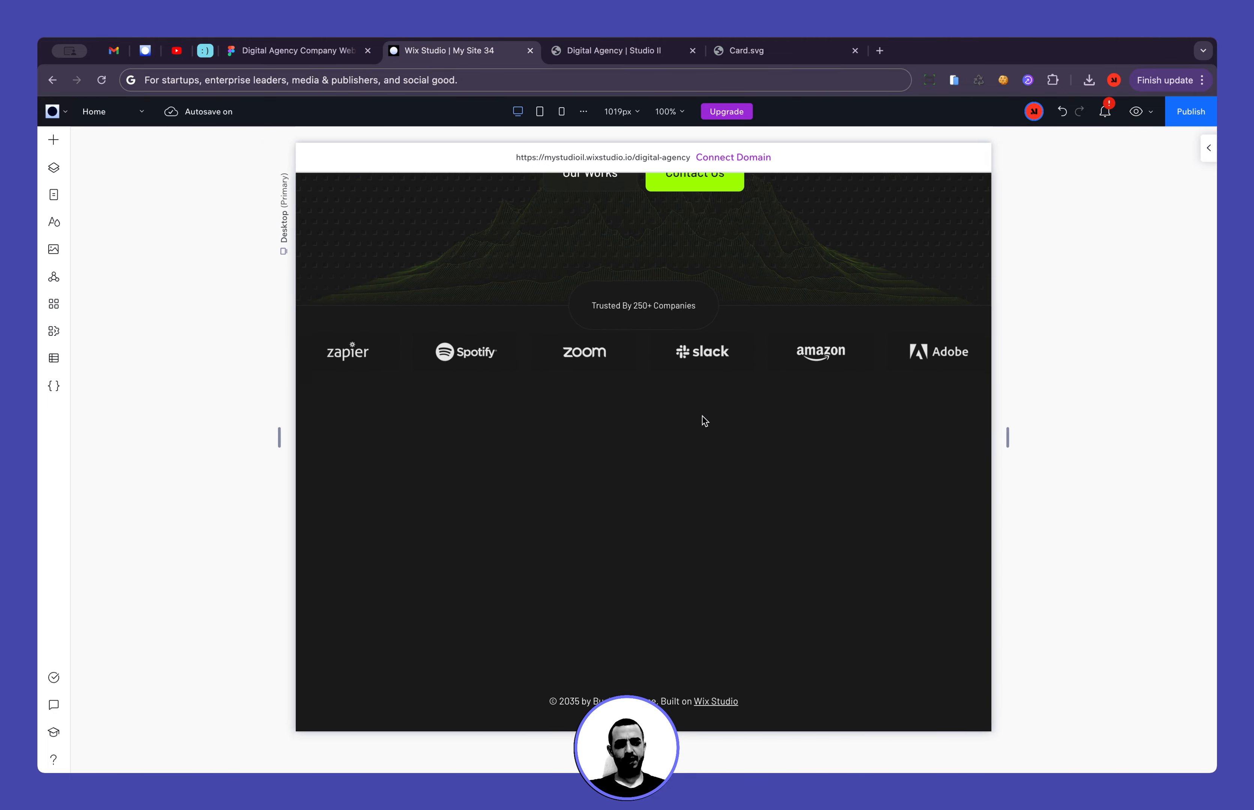
pyautogui.click(703, 420)
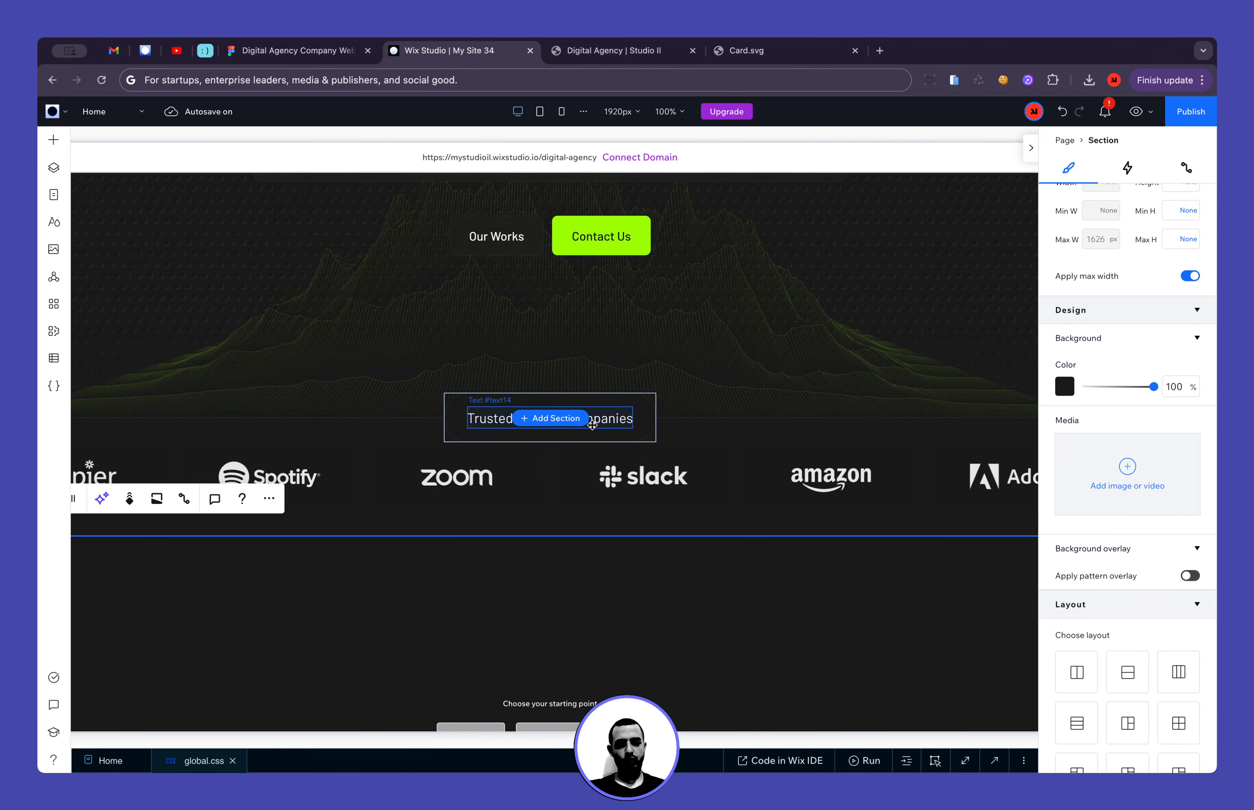
# Turn off text scaling for the "Trusted By 250+ Companies" text and set its font size to 18 px
pyautogui.click(598, 422)
pyautogui.click(1190, 495)
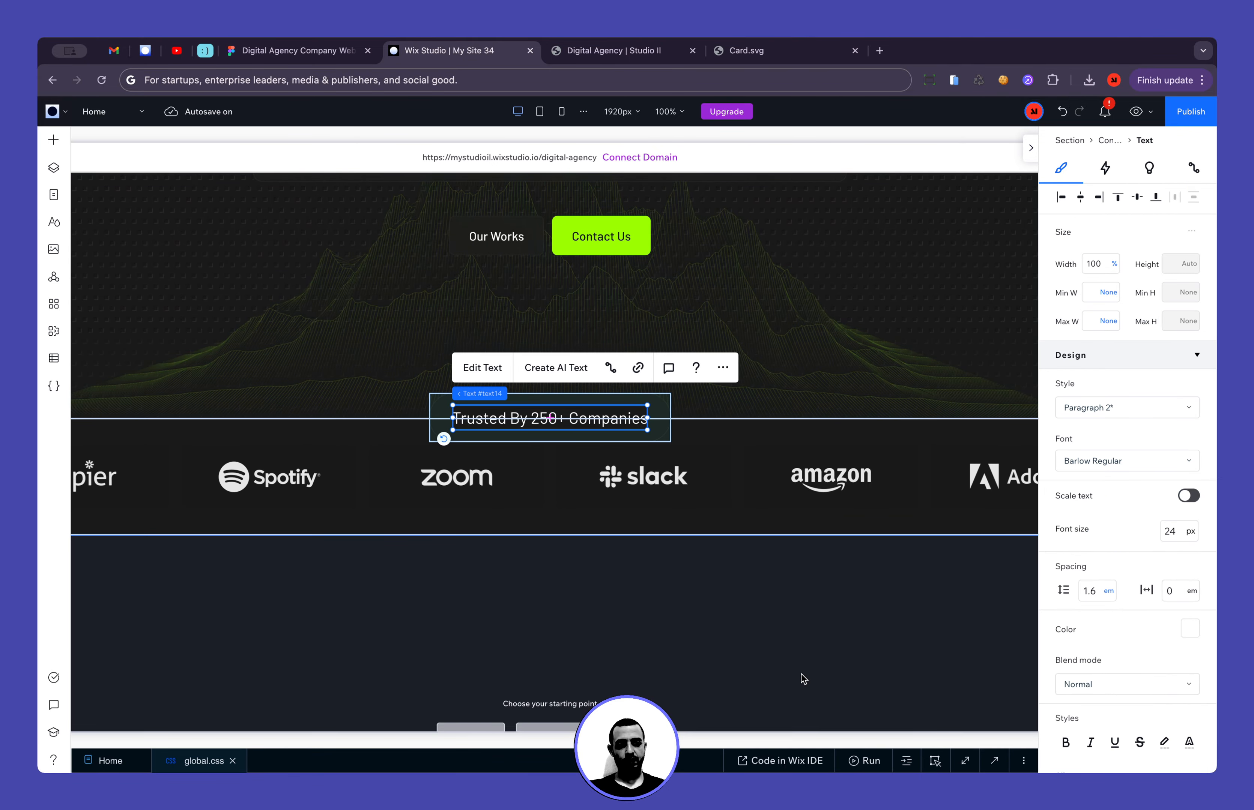
pyautogui.hscroll(-4, 783, 661)
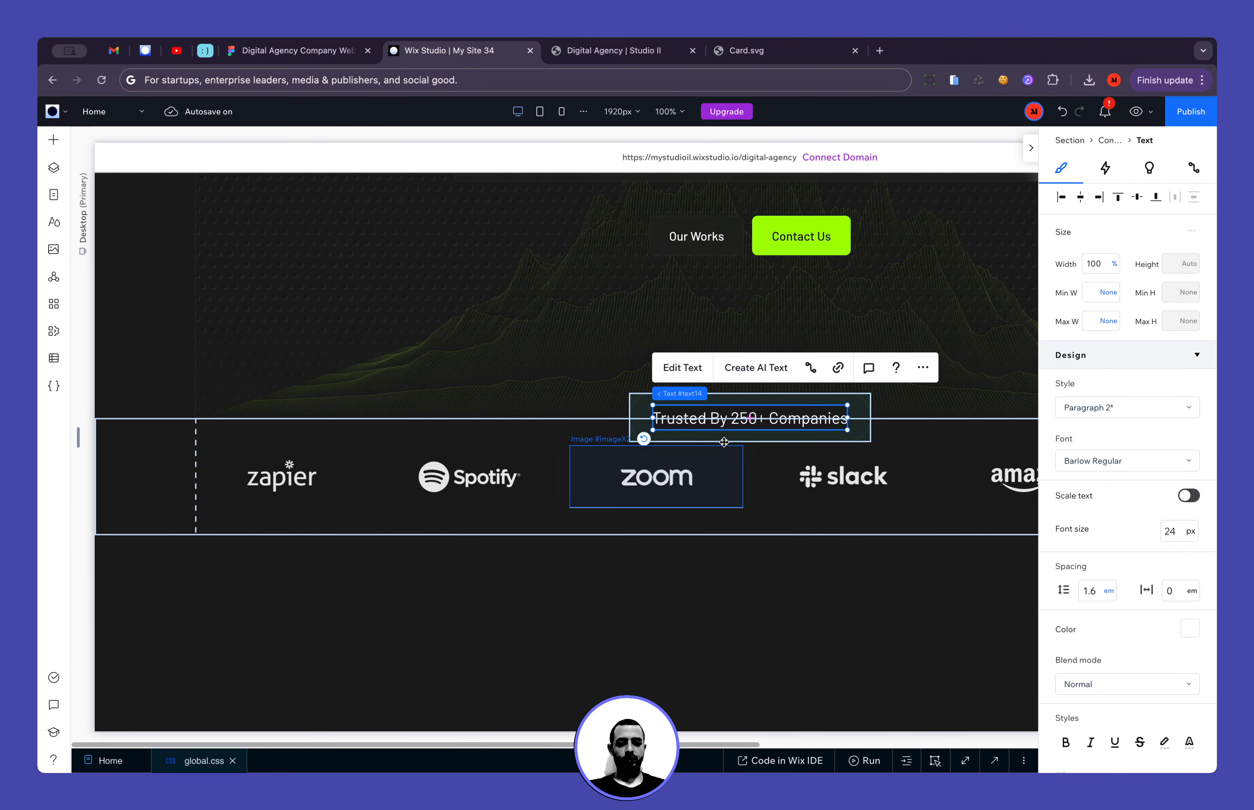
pyautogui.click(1171, 531)
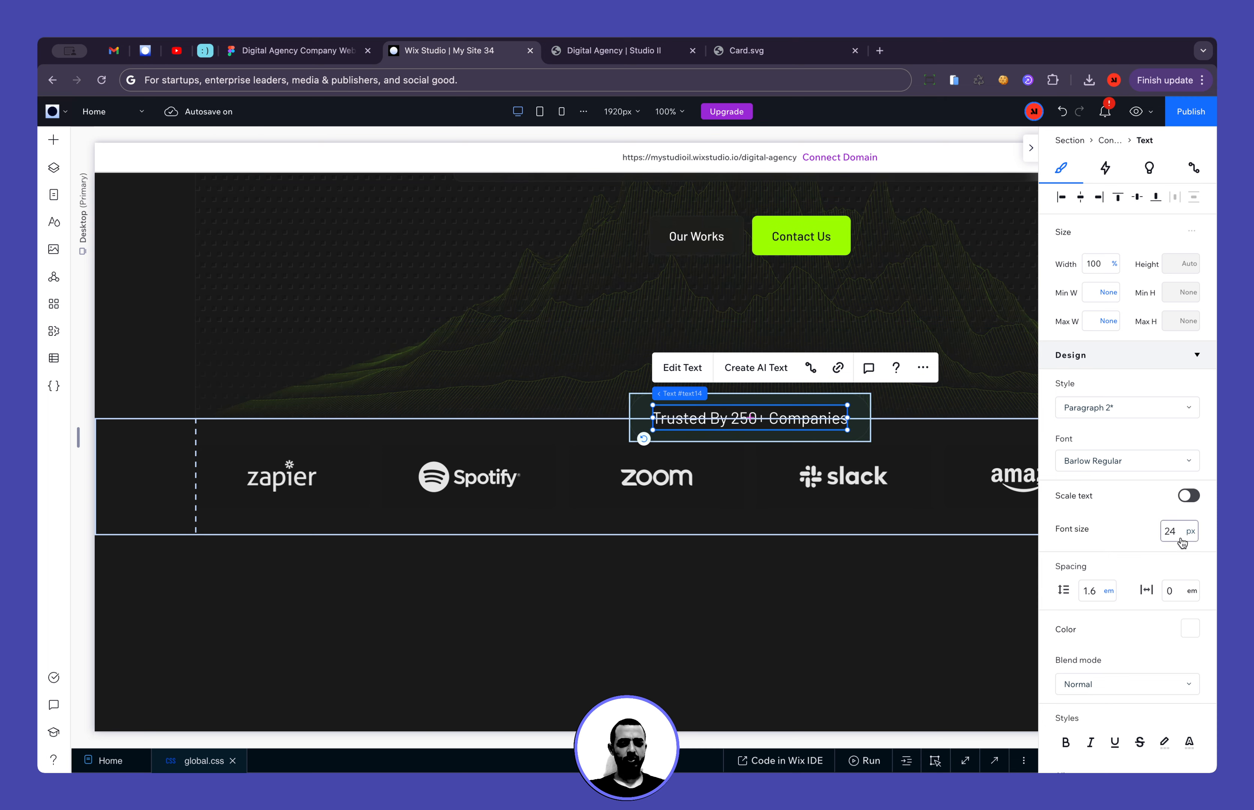
pyautogui.write('18')
pyautogui.press('Return')
pyautogui.click(836, 644)
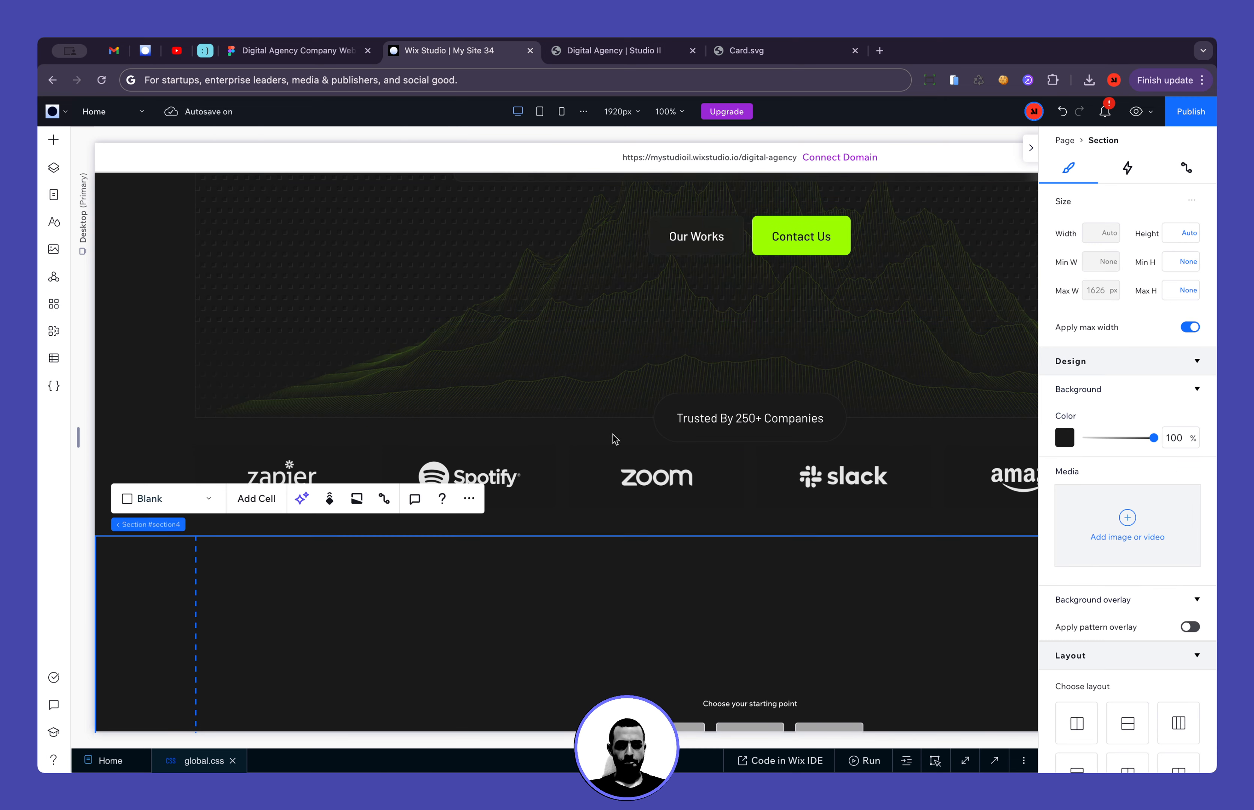
# Check the typography of the "Trusted By 250+ Companies" text in the Figma design and return to Wix Studio
pyautogui.click(295, 50)
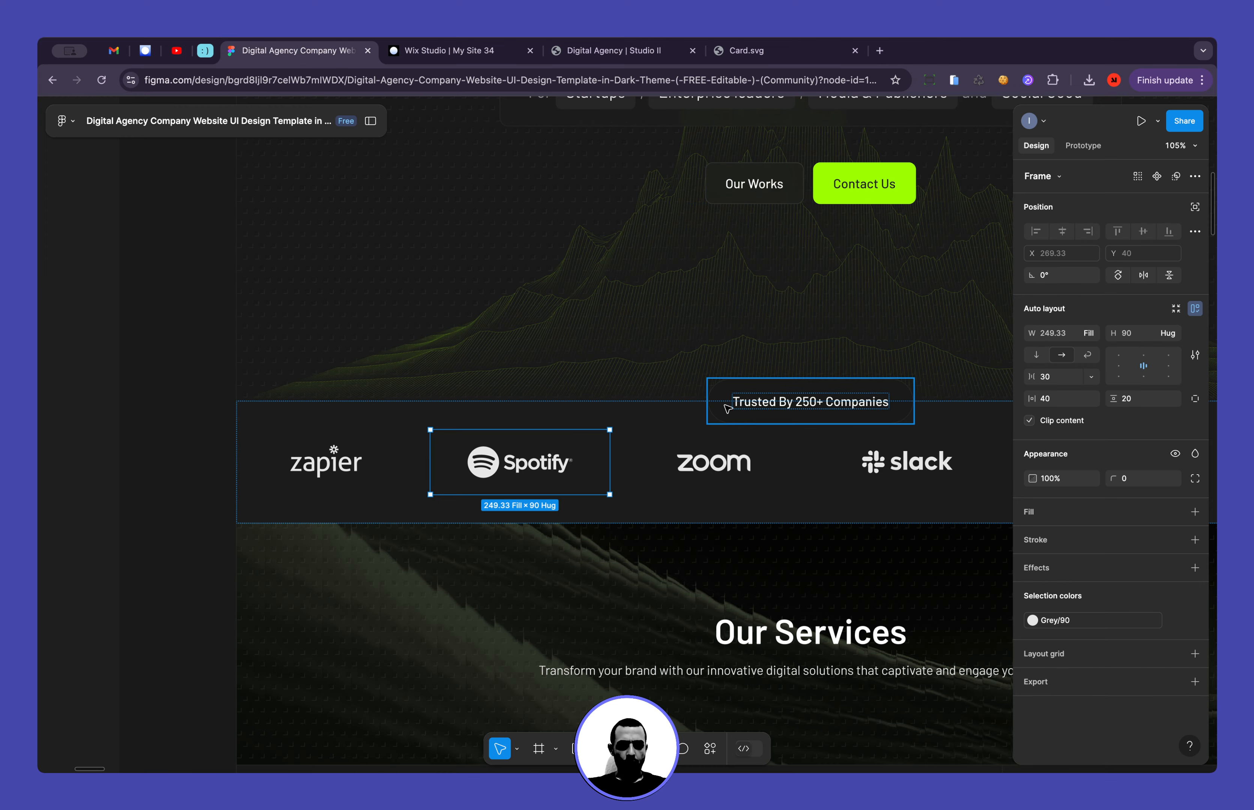
pyautogui.click(760, 407)
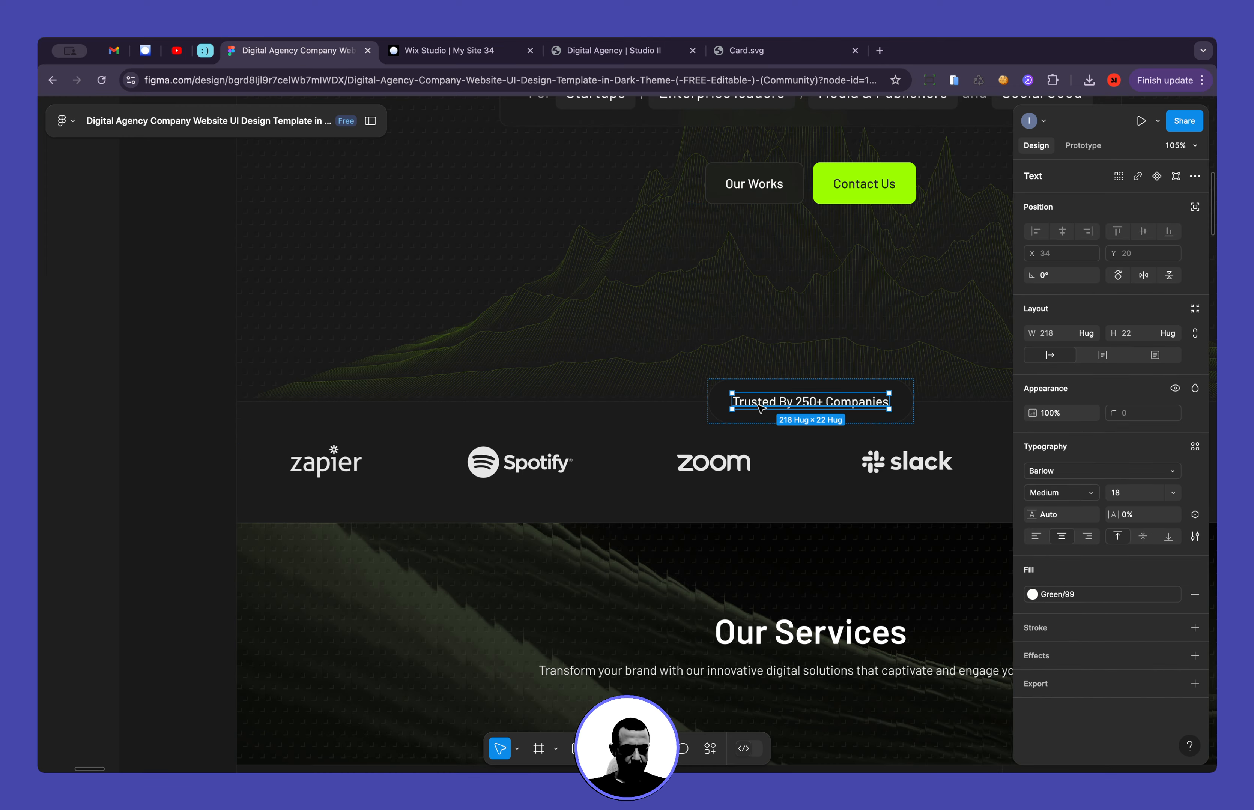
pyautogui.click(446, 50)
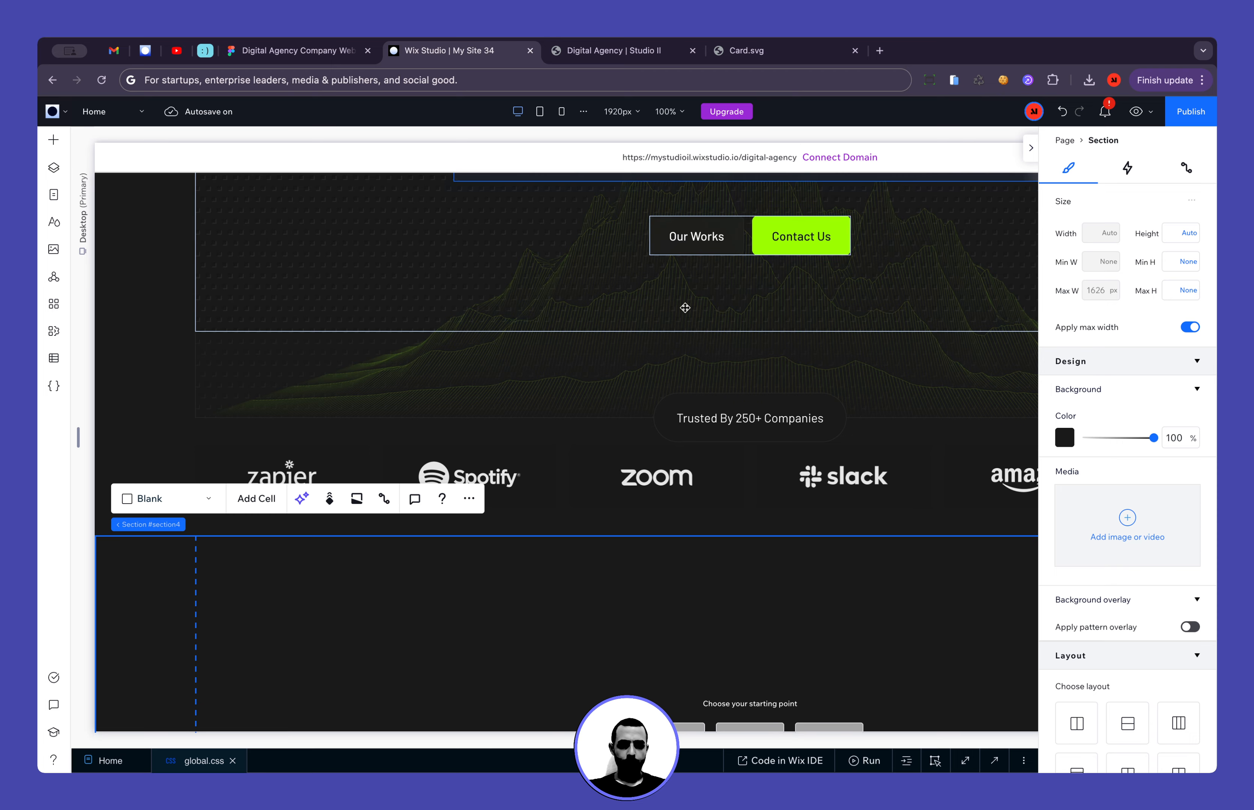
# Undo the accidentally added blank section and set the badge text's font to Barlow Medium
pyautogui.click(750, 420)
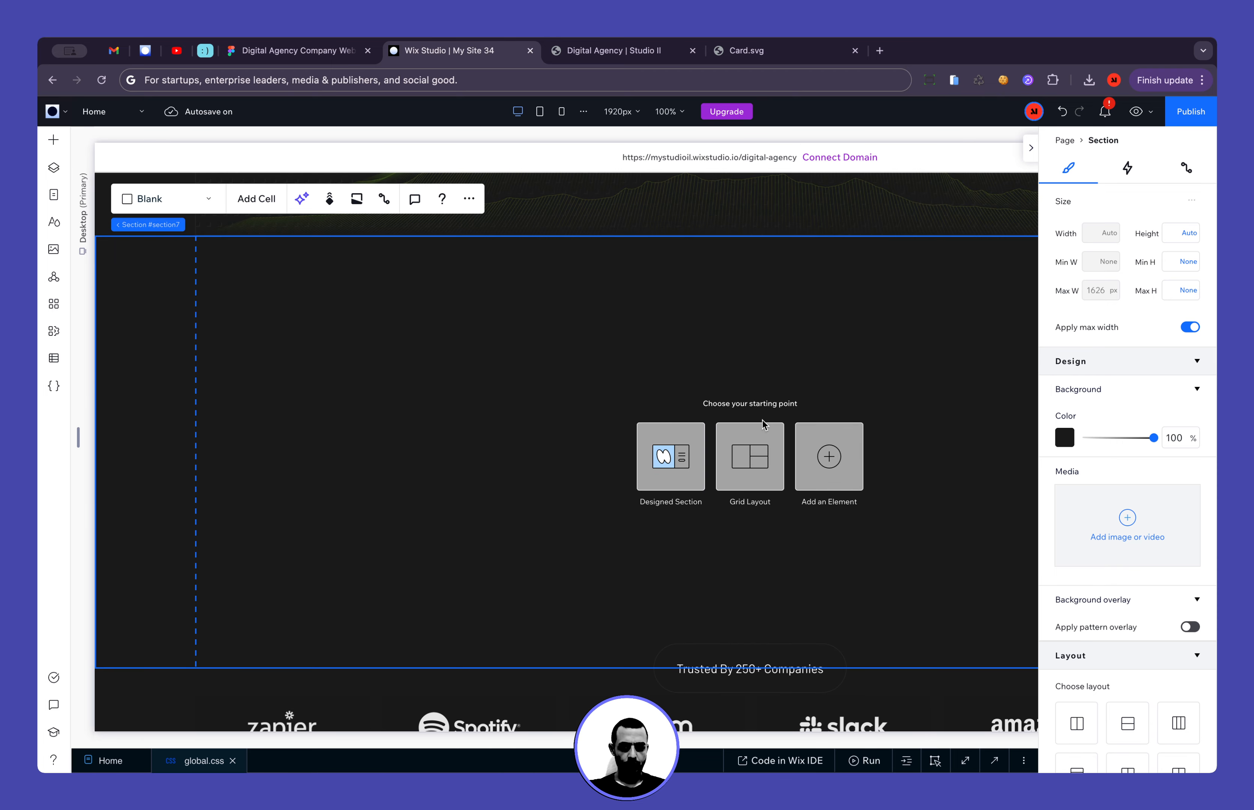
pyautogui.press('super+z')
pyautogui.click(715, 348)
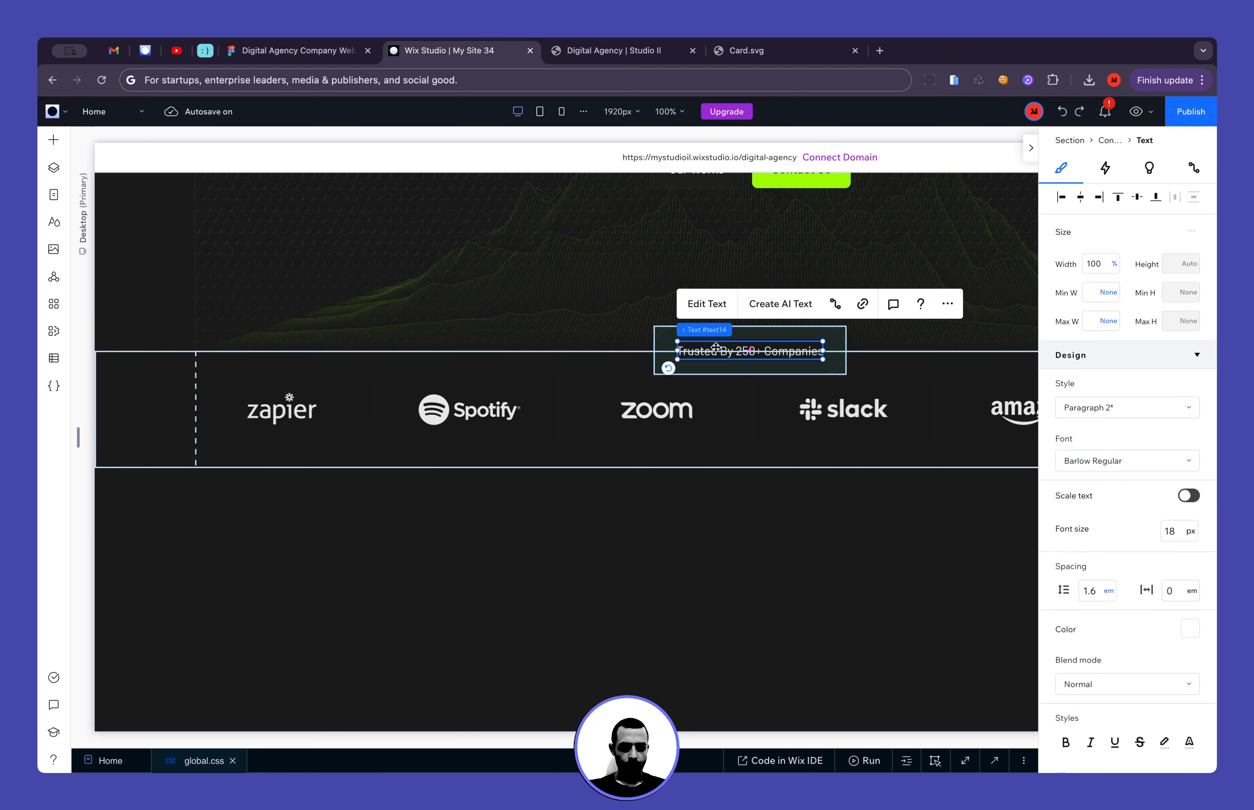
pyautogui.click(1108, 462)
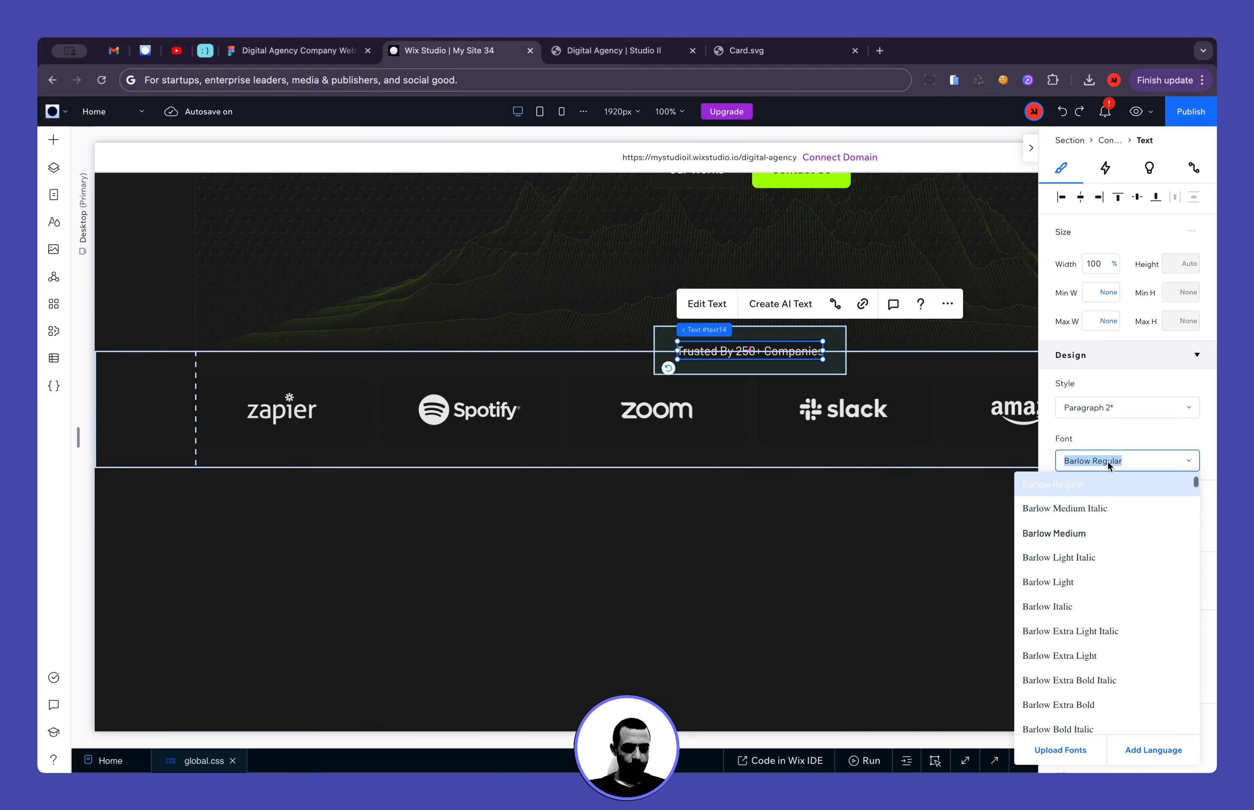
pyautogui.click(1109, 543)
pyautogui.click(833, 591)
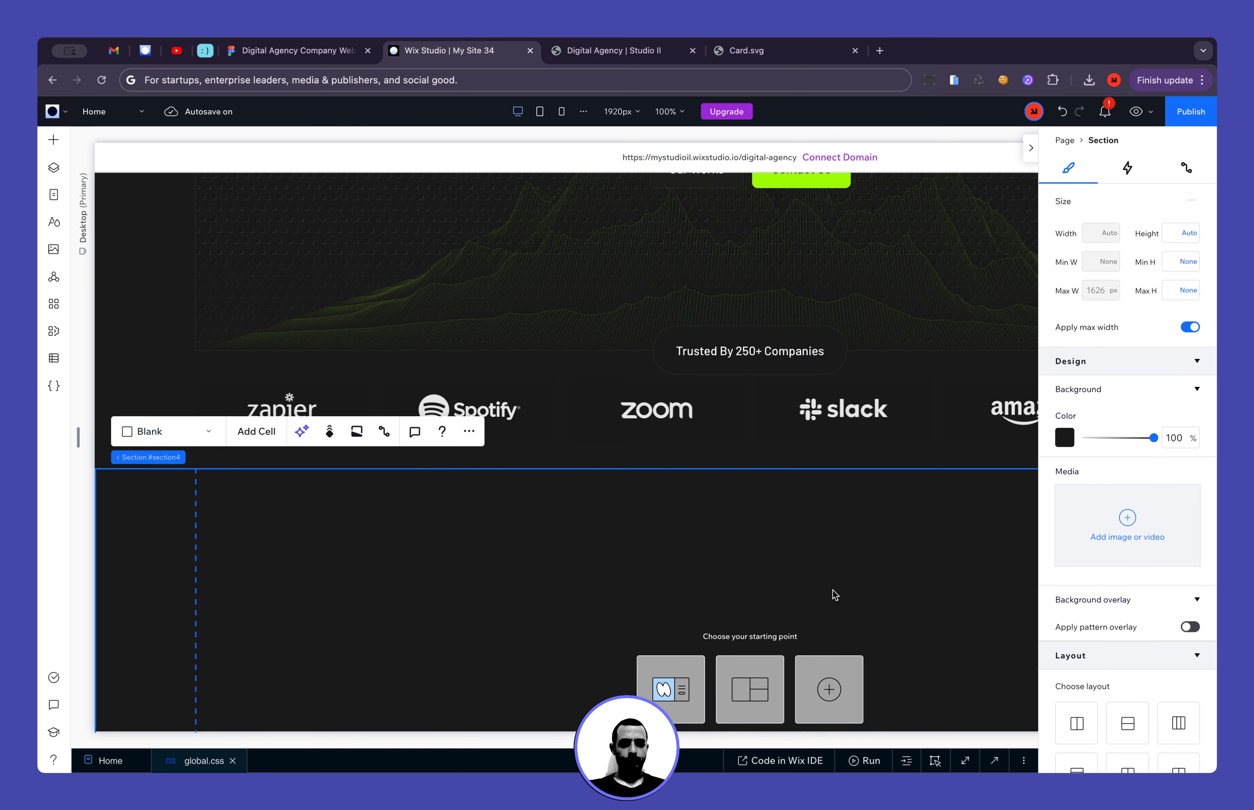
# Set the line spacing of the "Trusted By 250+ Companies" text to 1 em
pyautogui.click(682, 353)
pyautogui.click(693, 352)
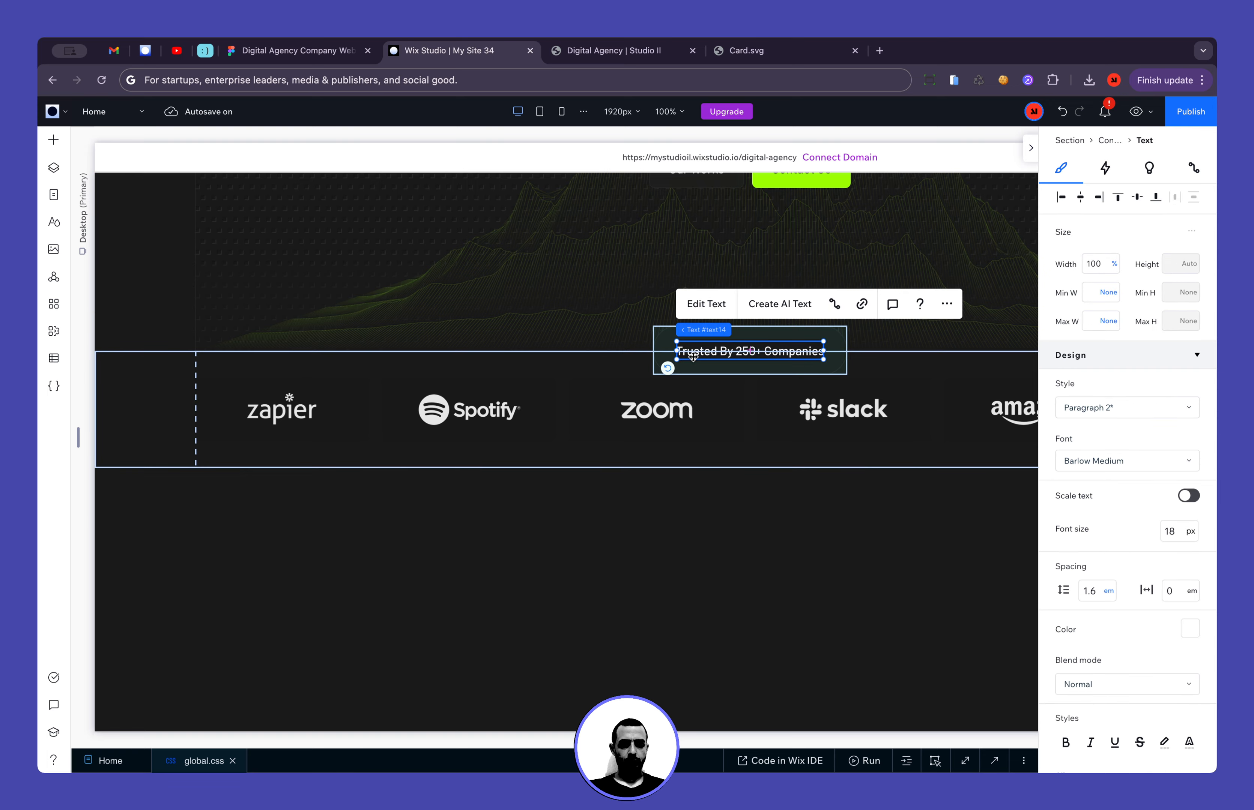
pyautogui.click(1097, 590)
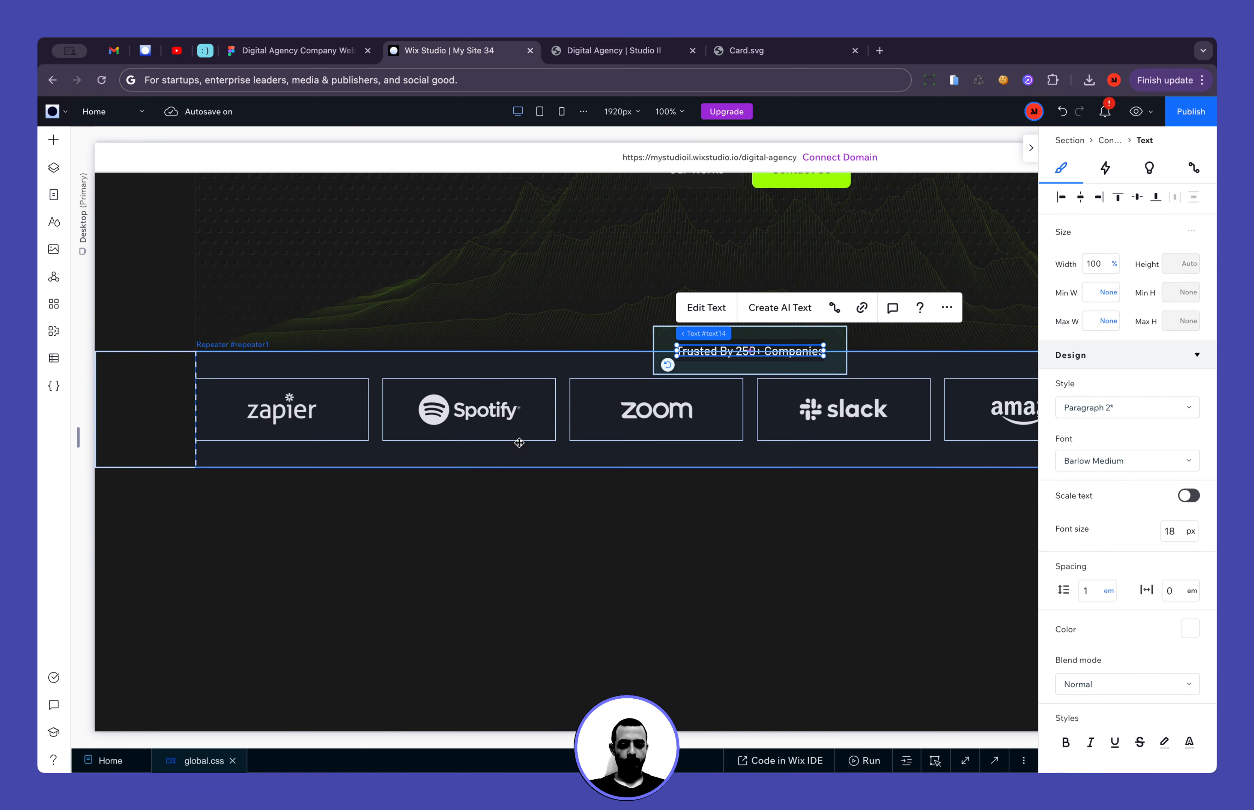
pyautogui.click(308, 244)
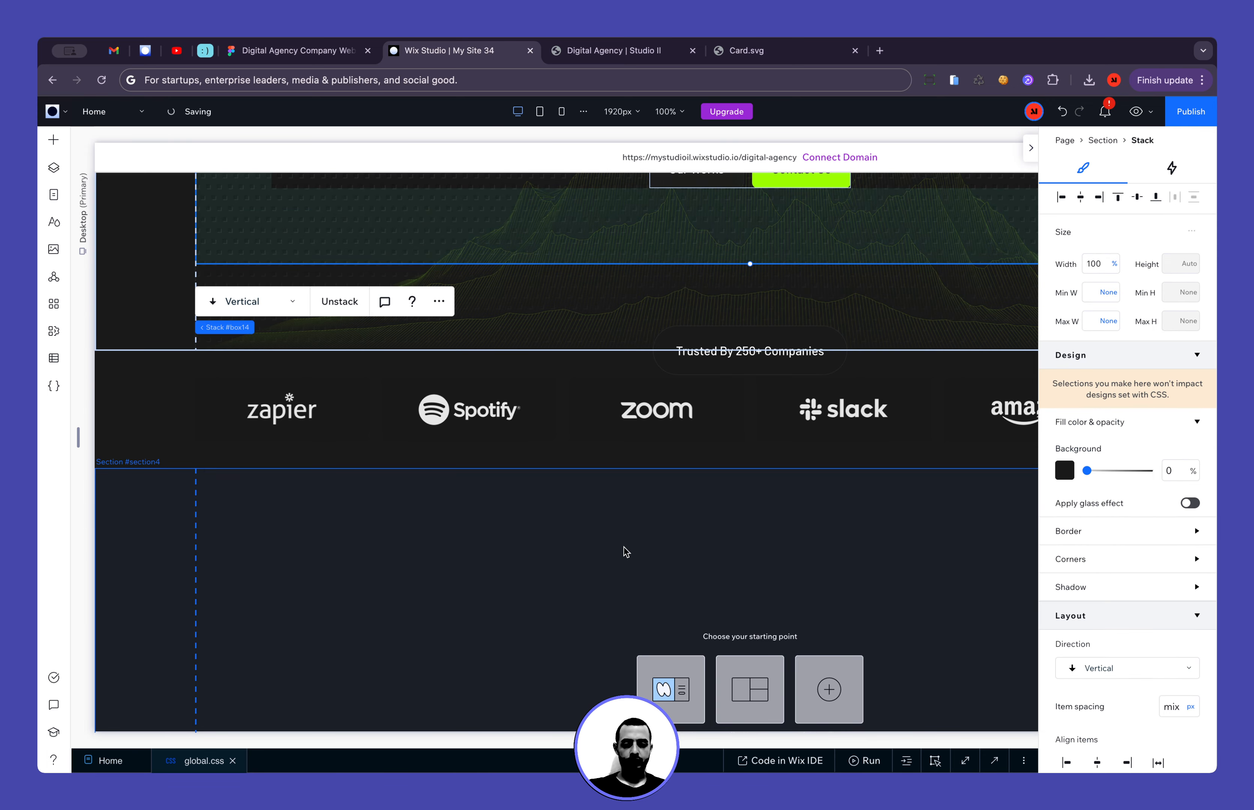
# Examine the outer edges of the company logo section in the Figma design and return to Wix Studio
pyautogui.click(327, 54)
pyautogui.scroll(6, 147, 466)
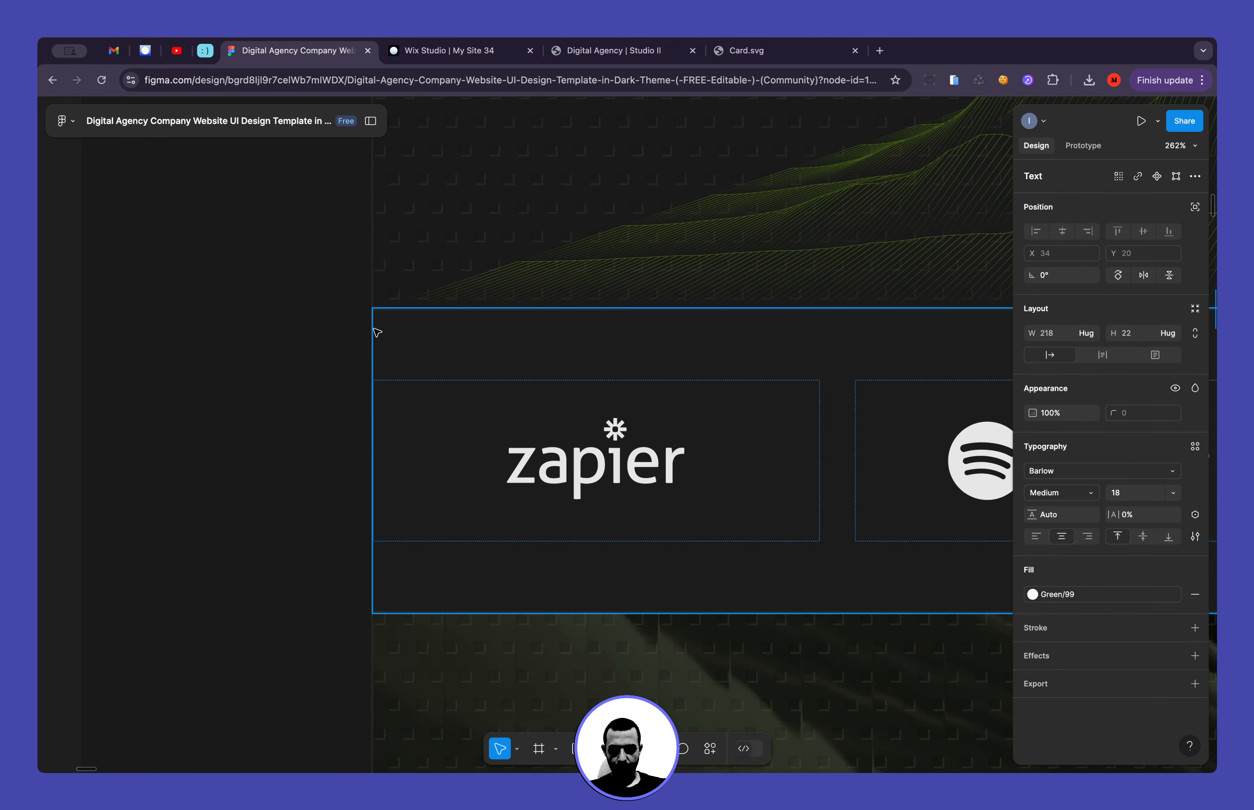
pyautogui.click(448, 51)
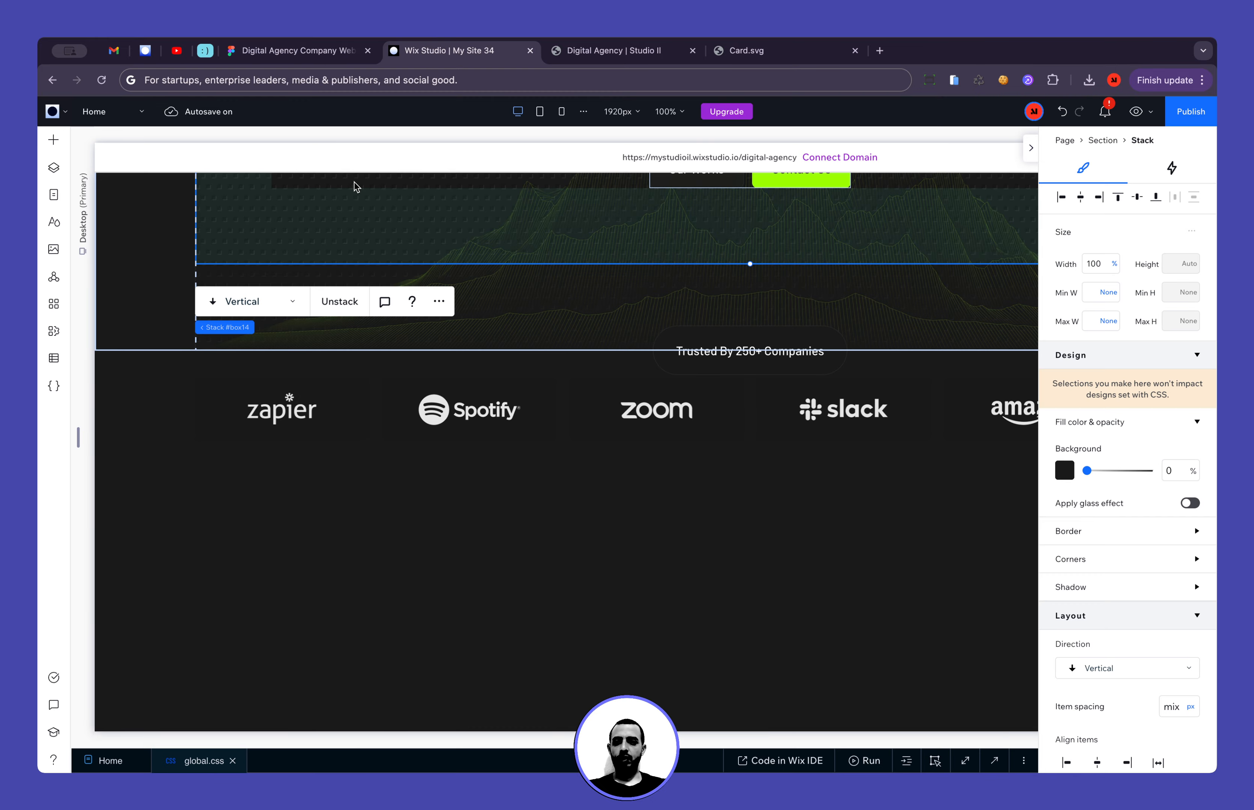
# Duplicate the Hero section's decorative vertical line and move the copy into the company logo section
pyautogui.click(53, 168)
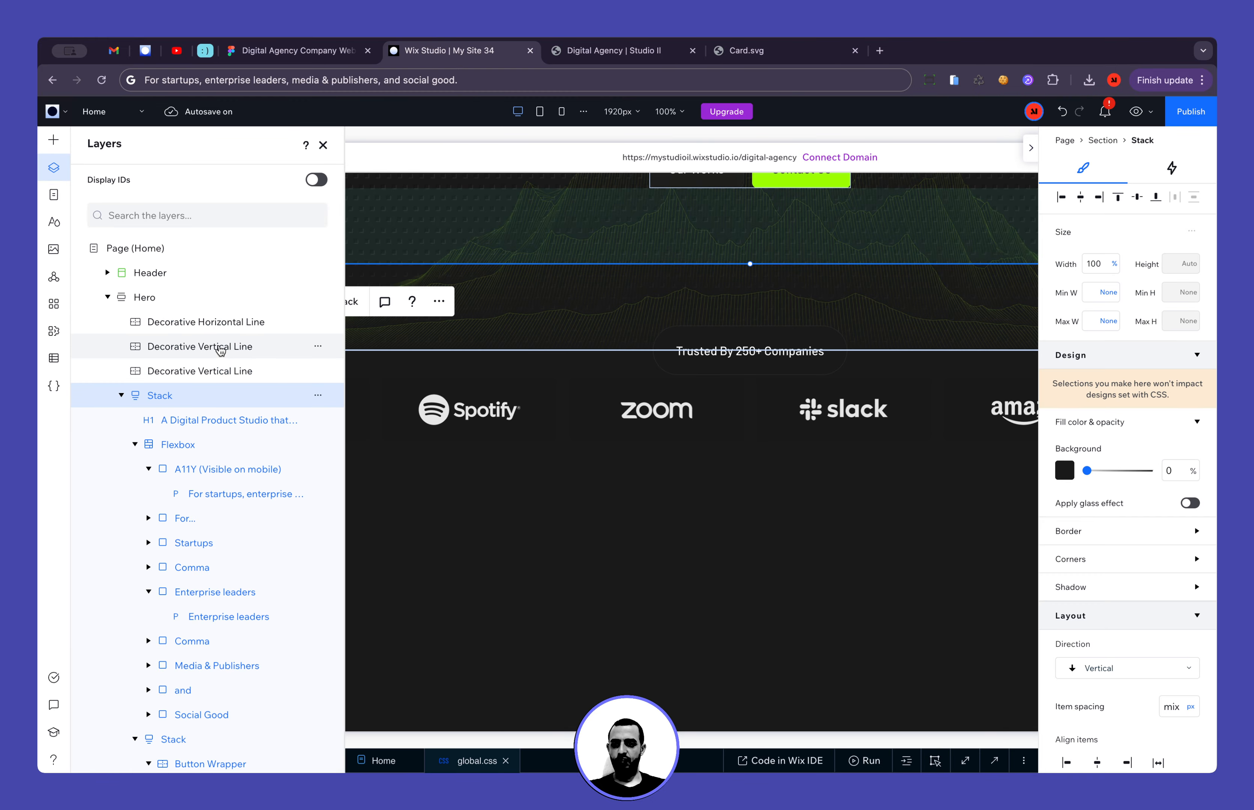
pyautogui.click(231, 346)
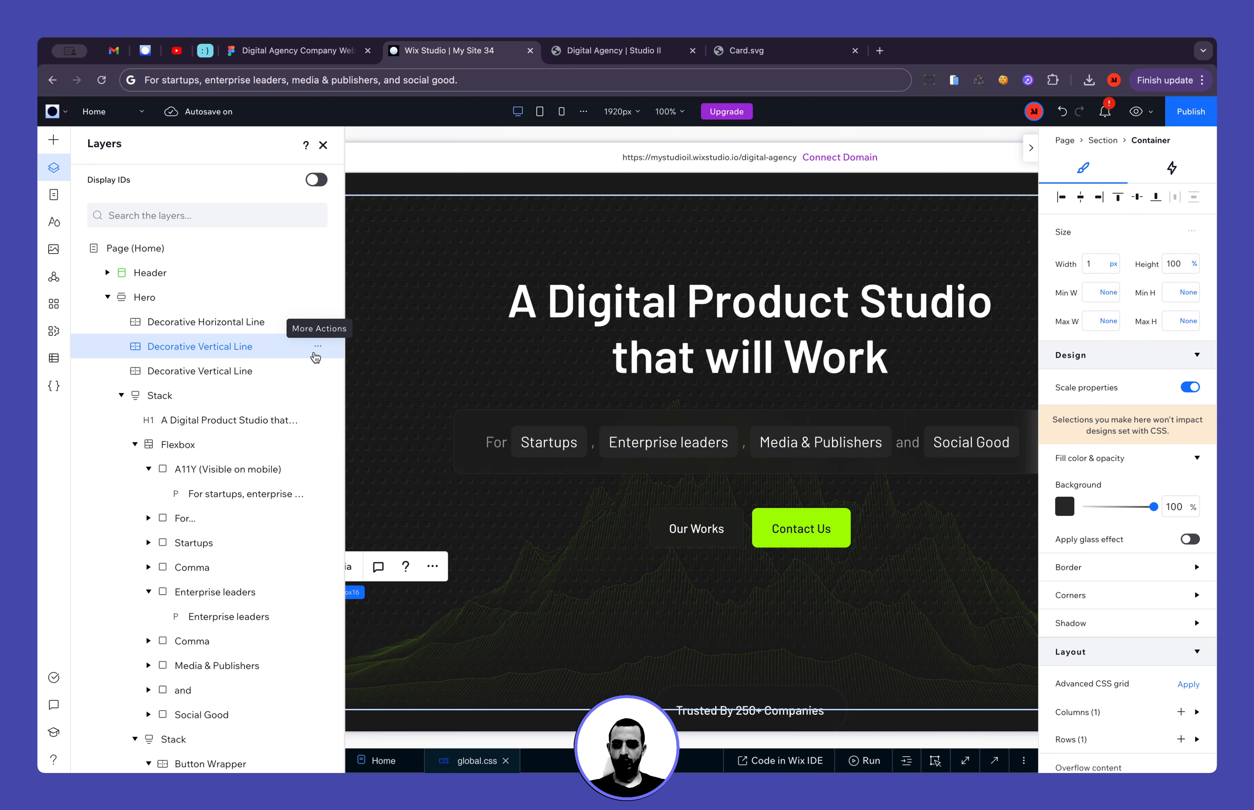
pyautogui.press('super+d')
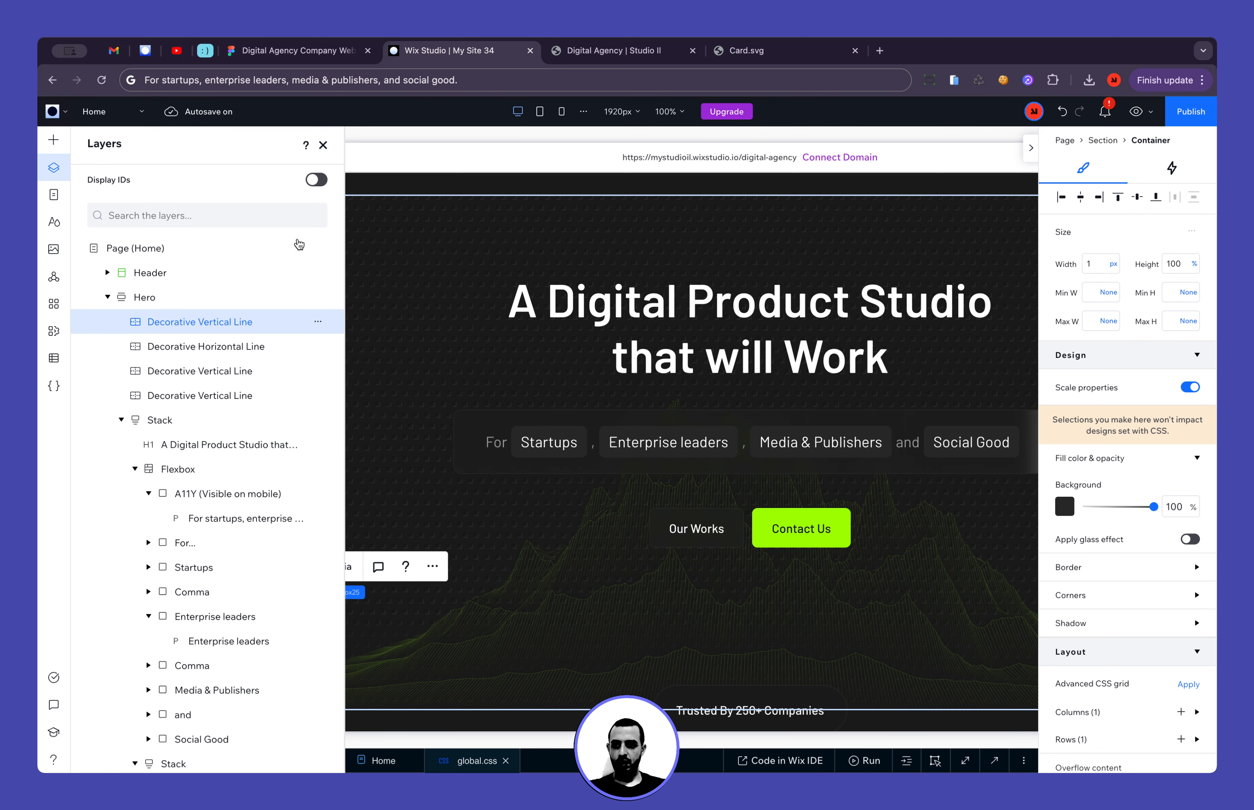
pyautogui.press('Delete')
pyautogui.click(323, 145)
pyautogui.scroll(-2, 332, 346)
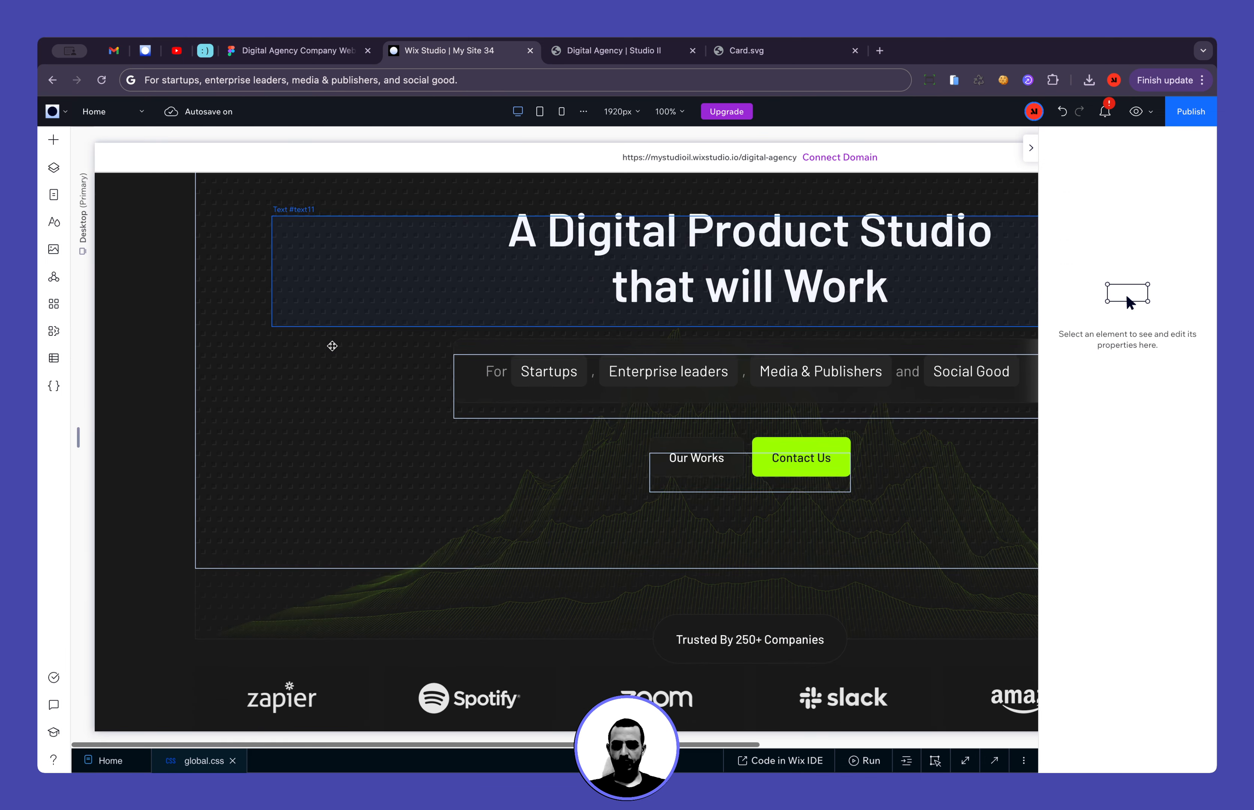
pyautogui.scroll(-5, 332, 347)
pyautogui.click(235, 395)
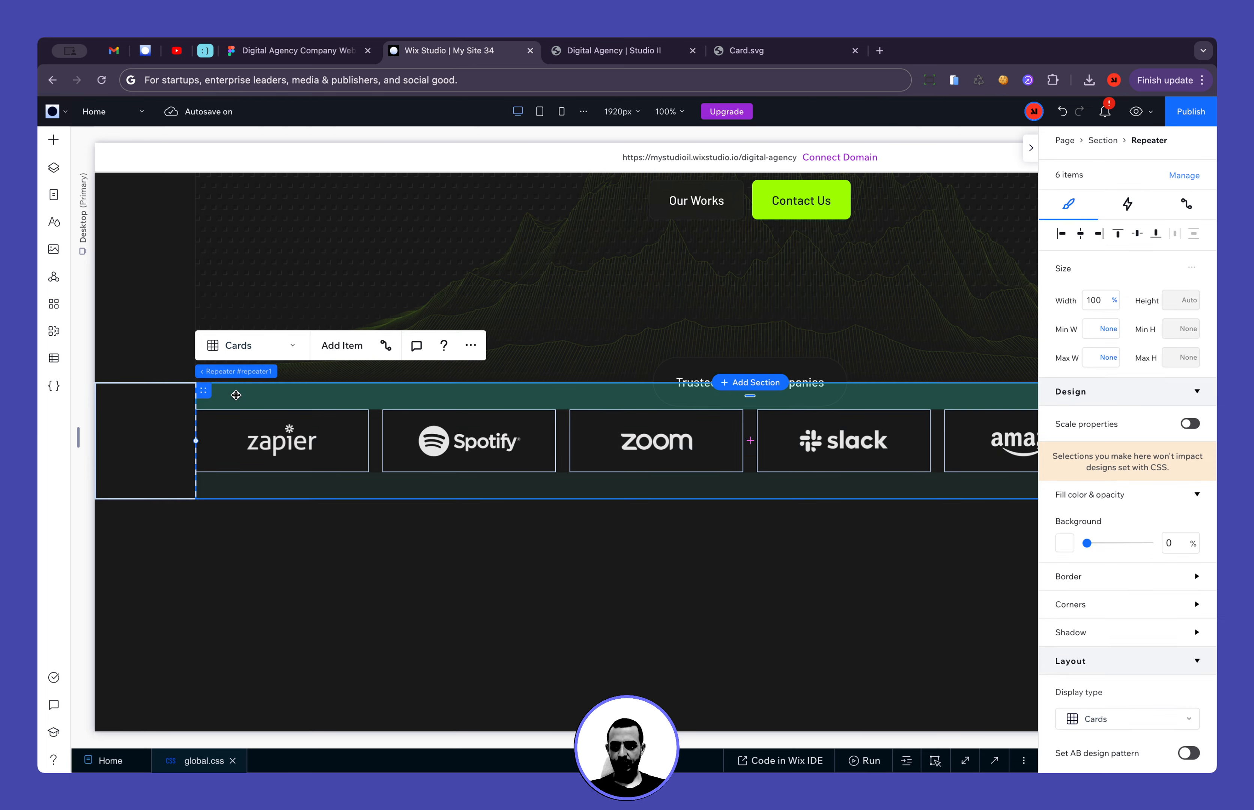
pyautogui.click(208, 371)
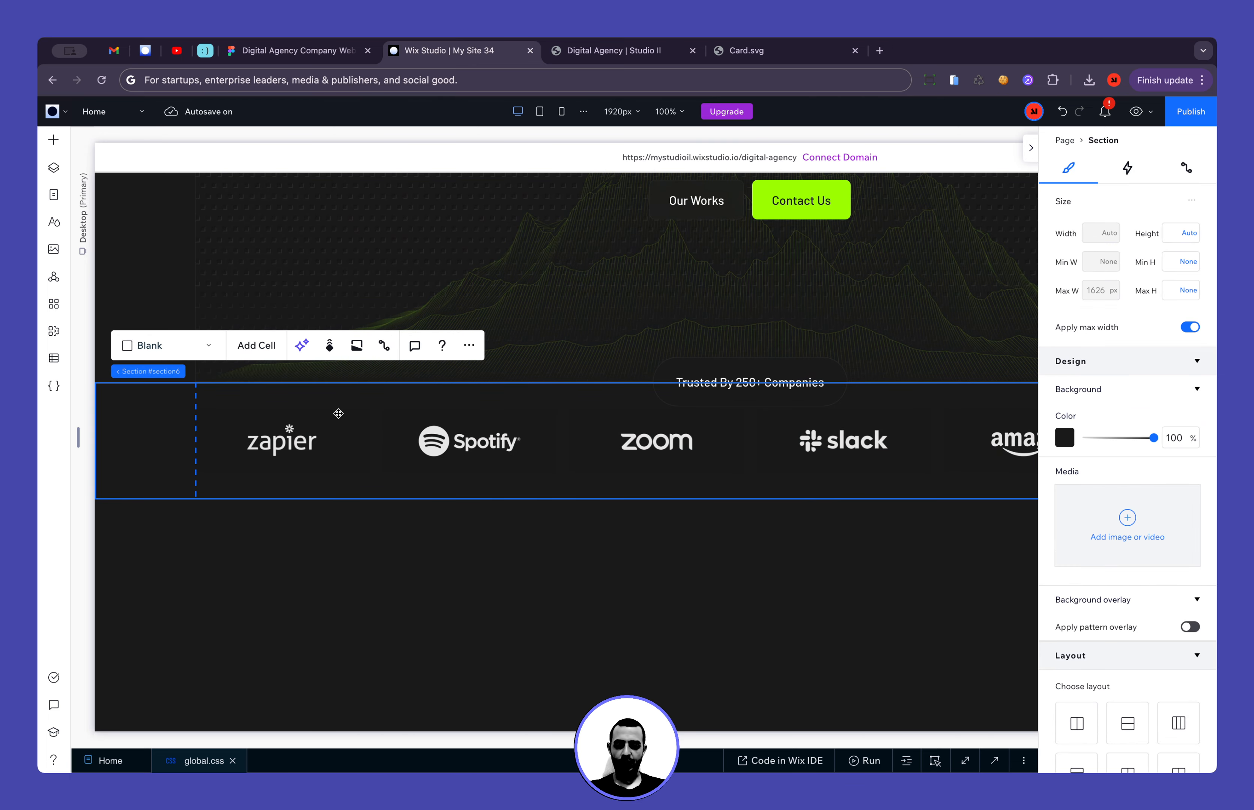
pyautogui.press('super+v')
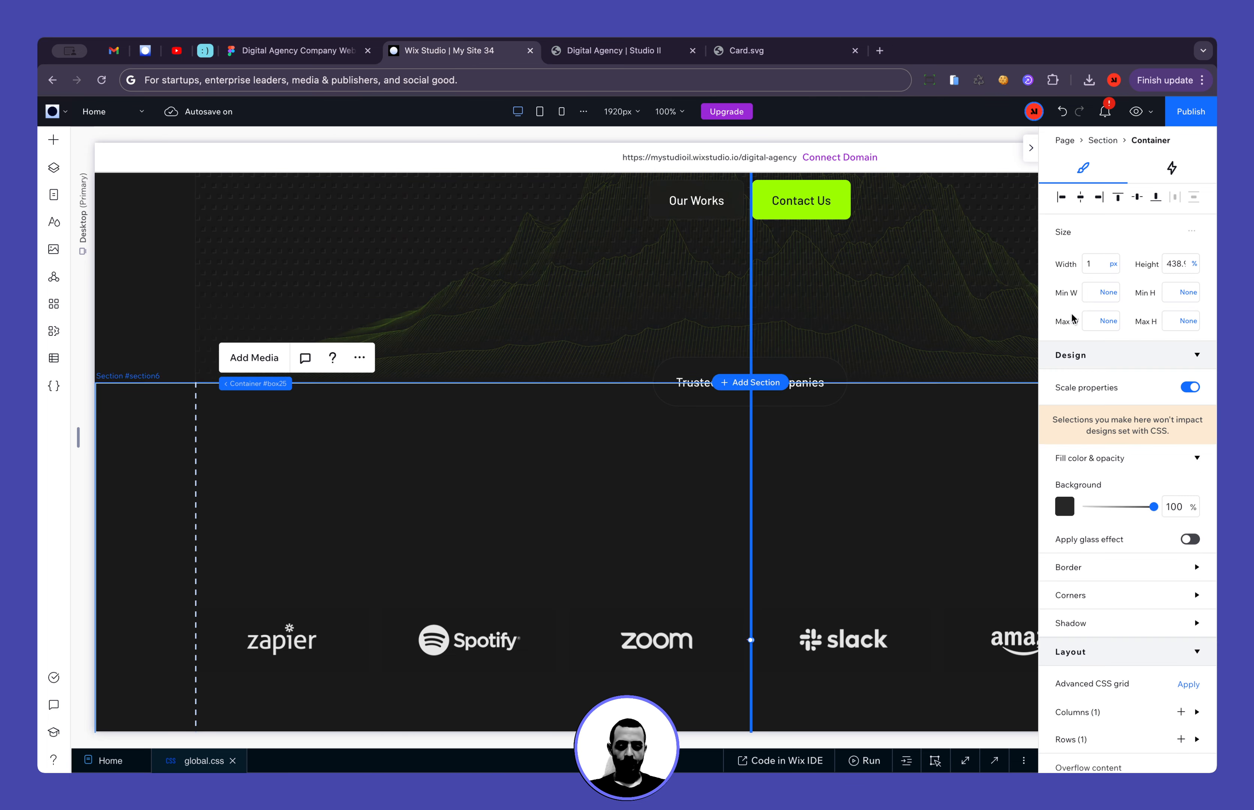
# Align the vertical line to the logo section's left and top edges and set its height to 100%
pyautogui.click(1063, 202)
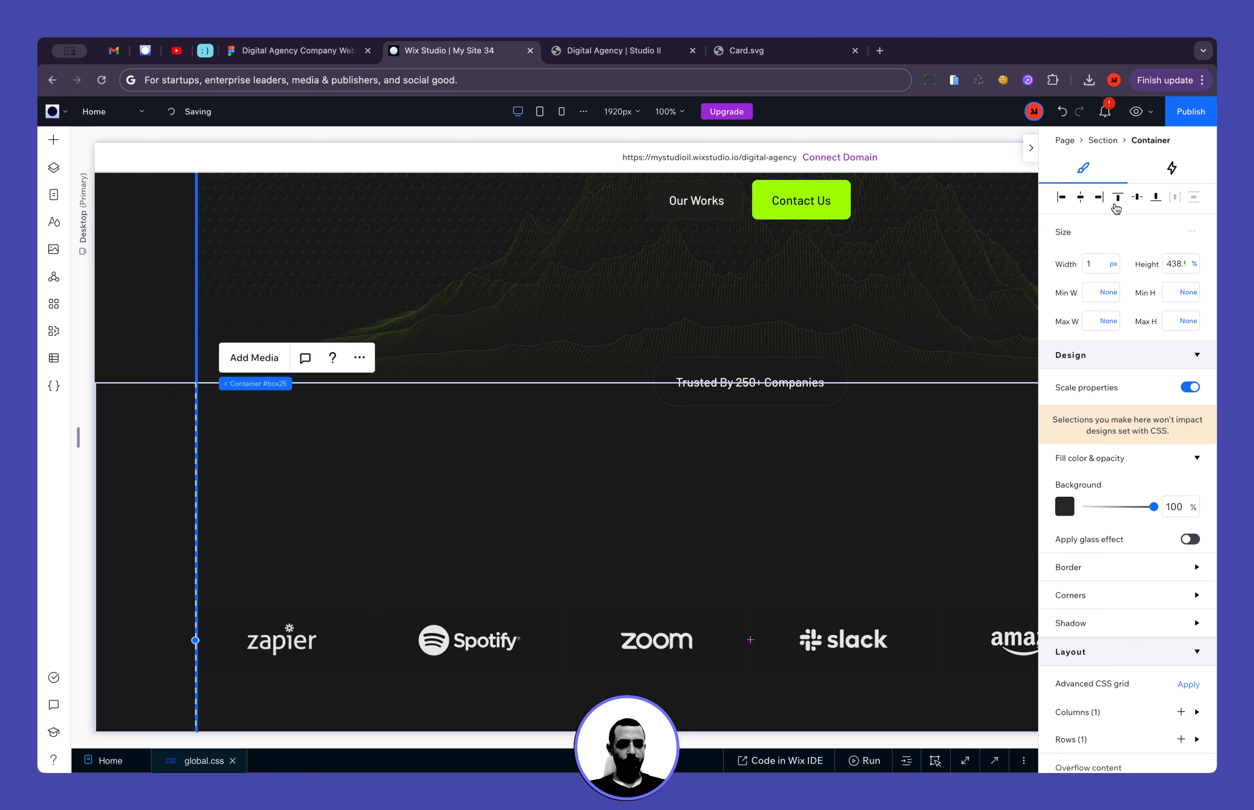
pyautogui.click(1118, 197)
pyautogui.click(1166, 264)
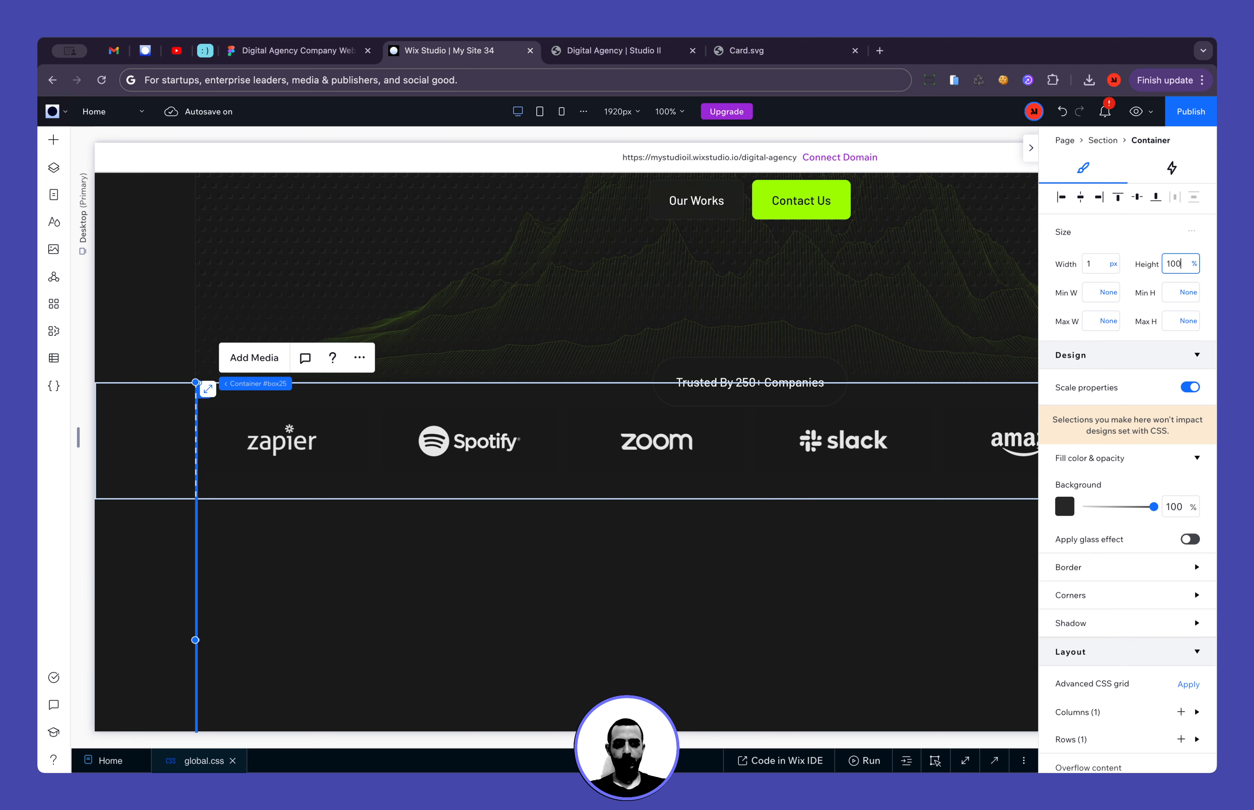
pyautogui.write('100')
pyautogui.press('Return')
# Duplicate the logo section's vertical line and align the copy to the section's right edge
pyautogui.press('super+d')
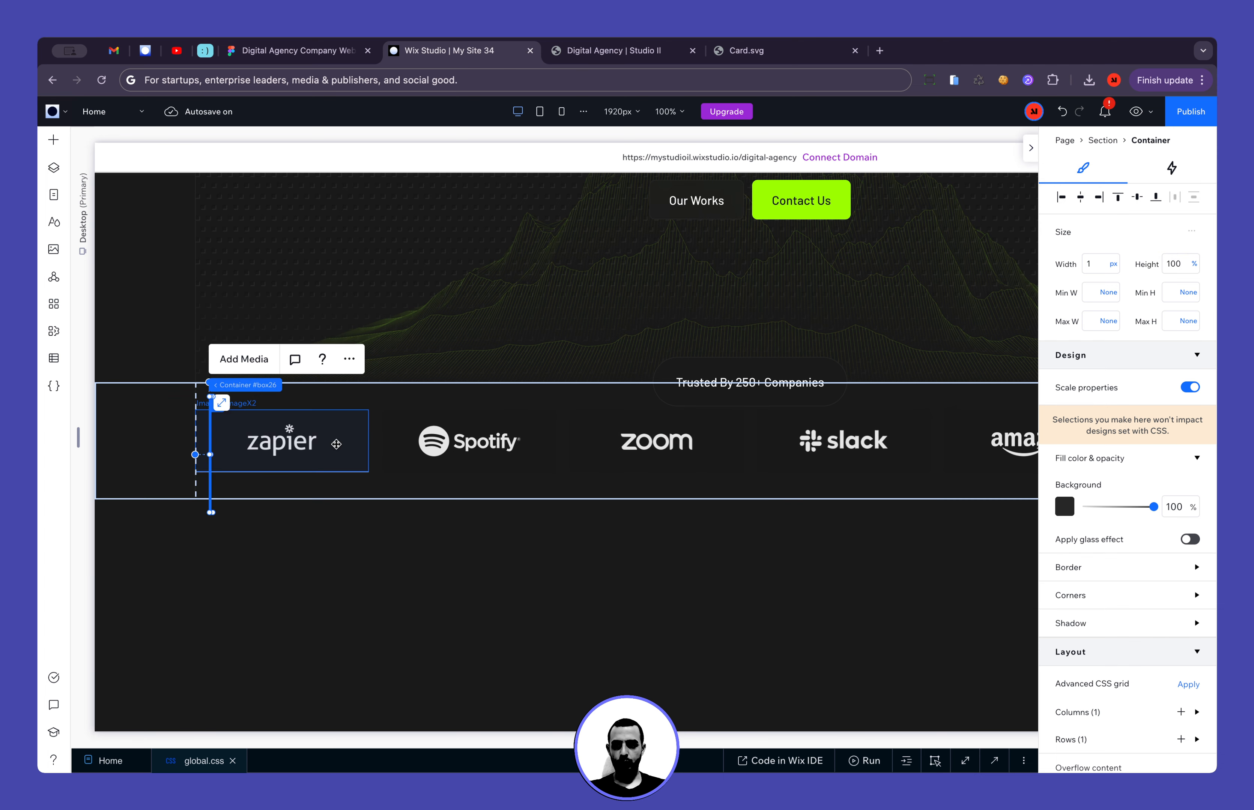
pyautogui.click(1100, 198)
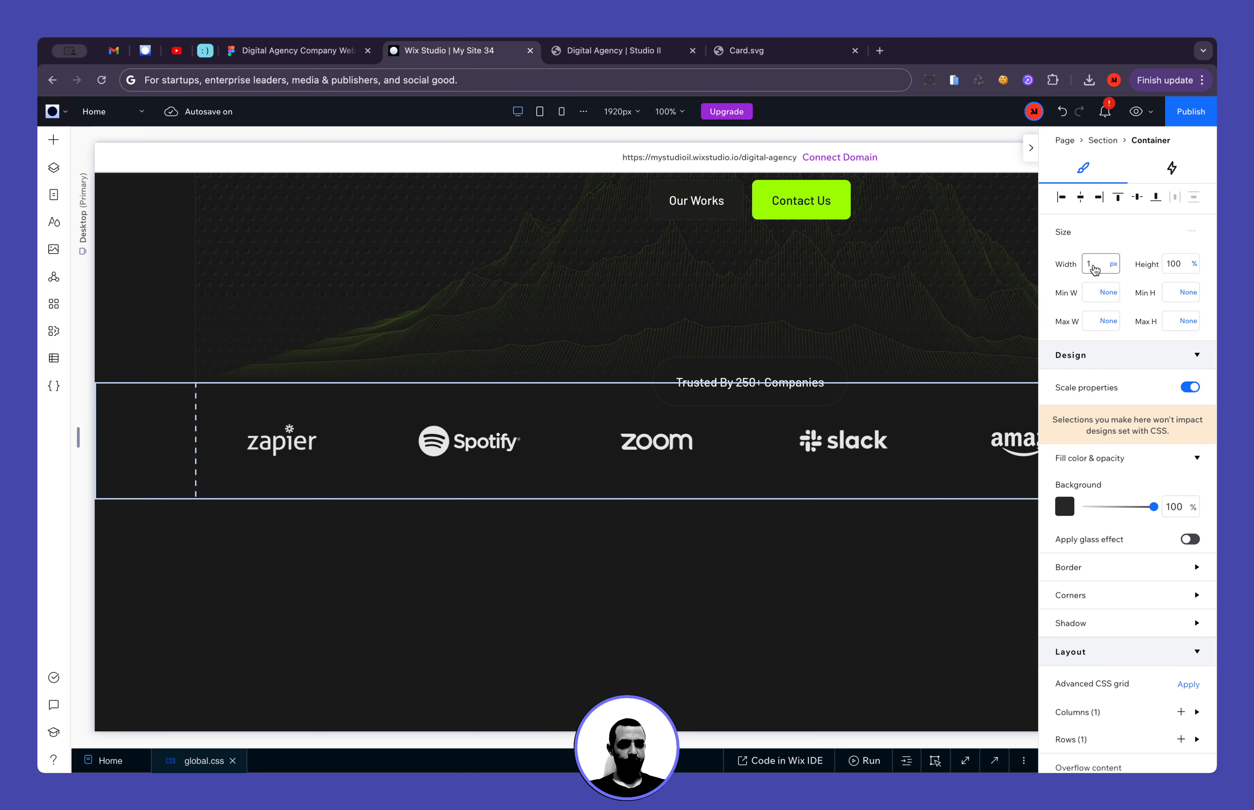
pyautogui.hscroll(7, 949, 406)
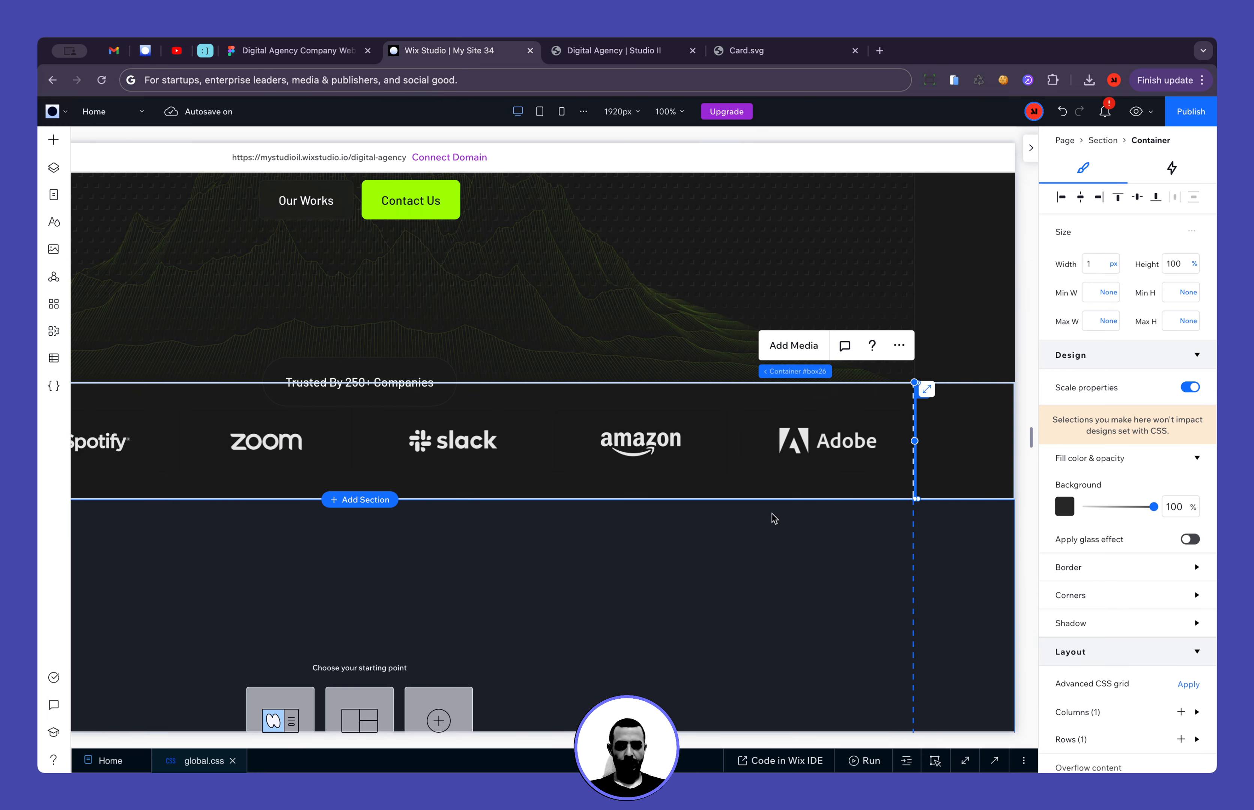
pyautogui.scroll(-1, 561, 538)
pyautogui.hscroll(-1, 563, 544)
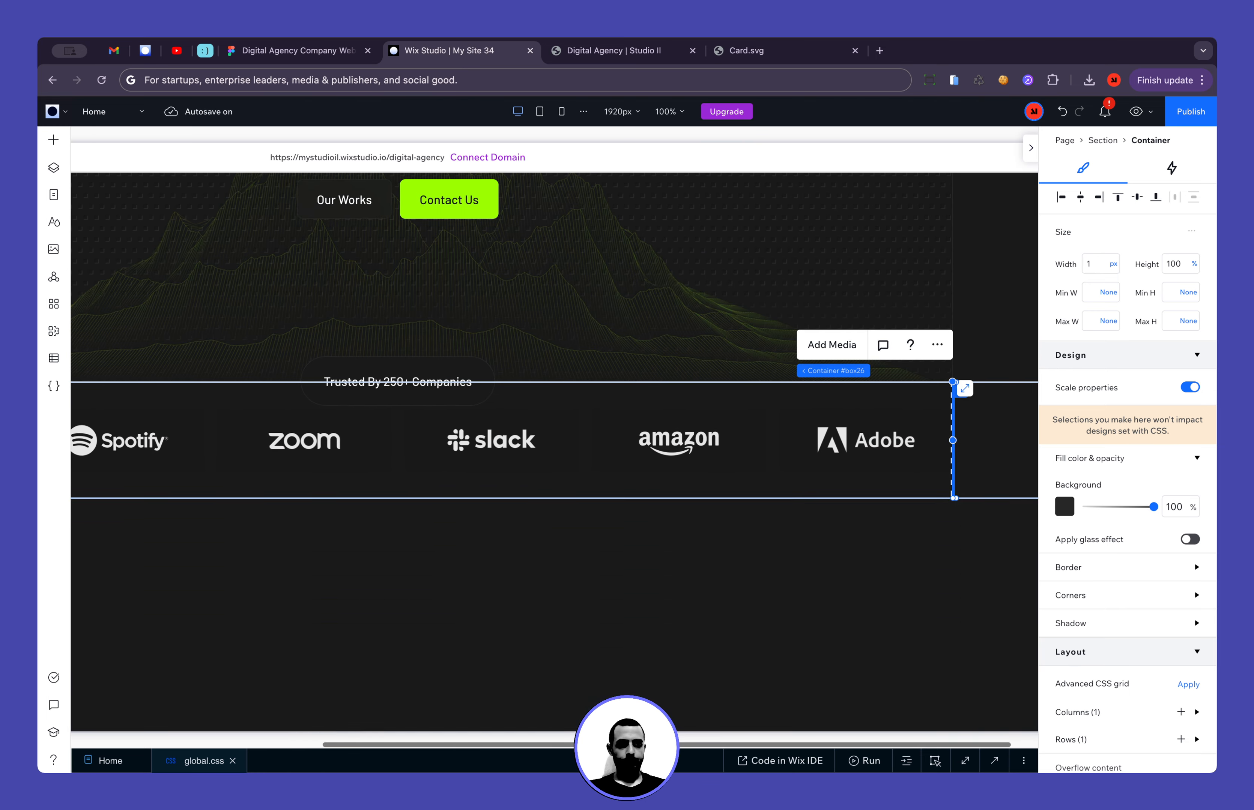
# Publish the site and check how the logo section looks in the Figma home page layouts
pyautogui.click(1191, 116)
pyautogui.click(308, 50)
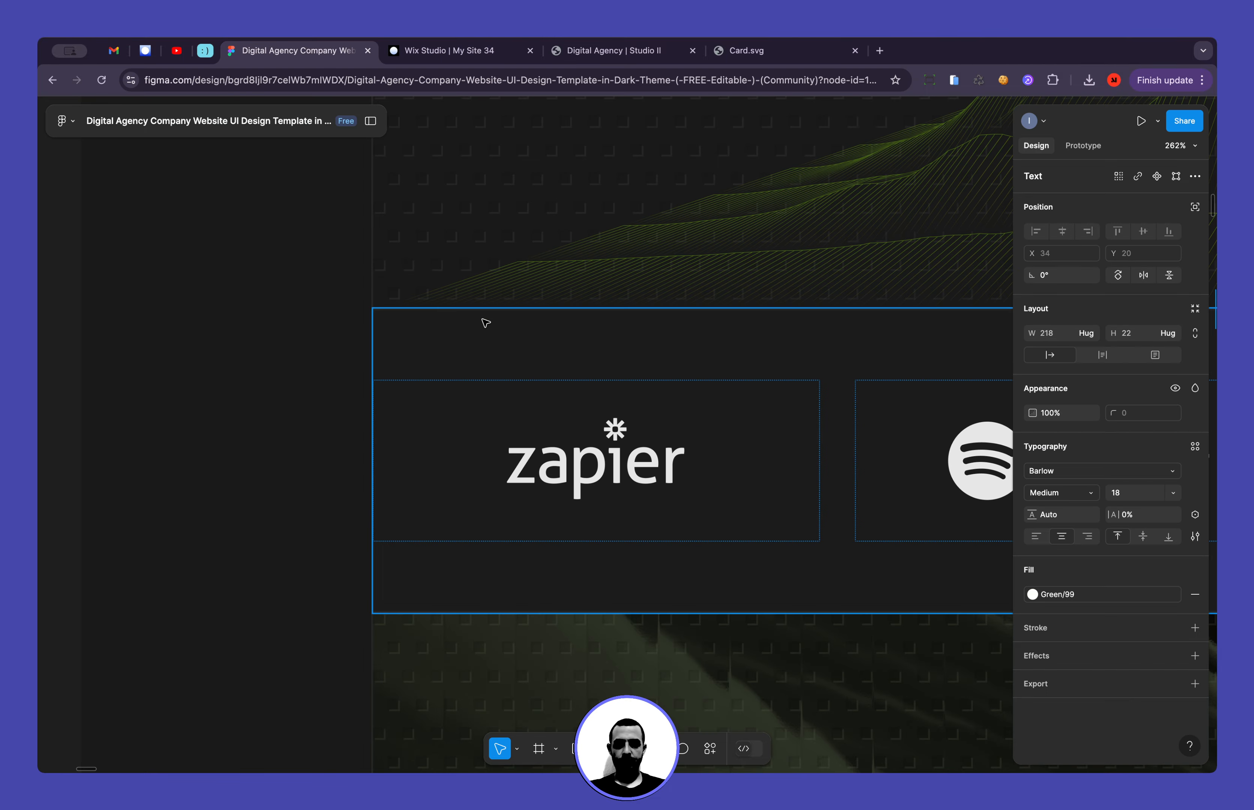
pyautogui.scroll(-5, 485, 323)
pyautogui.hscroll(8, 485, 323)
pyautogui.scroll(2, 485, 323)
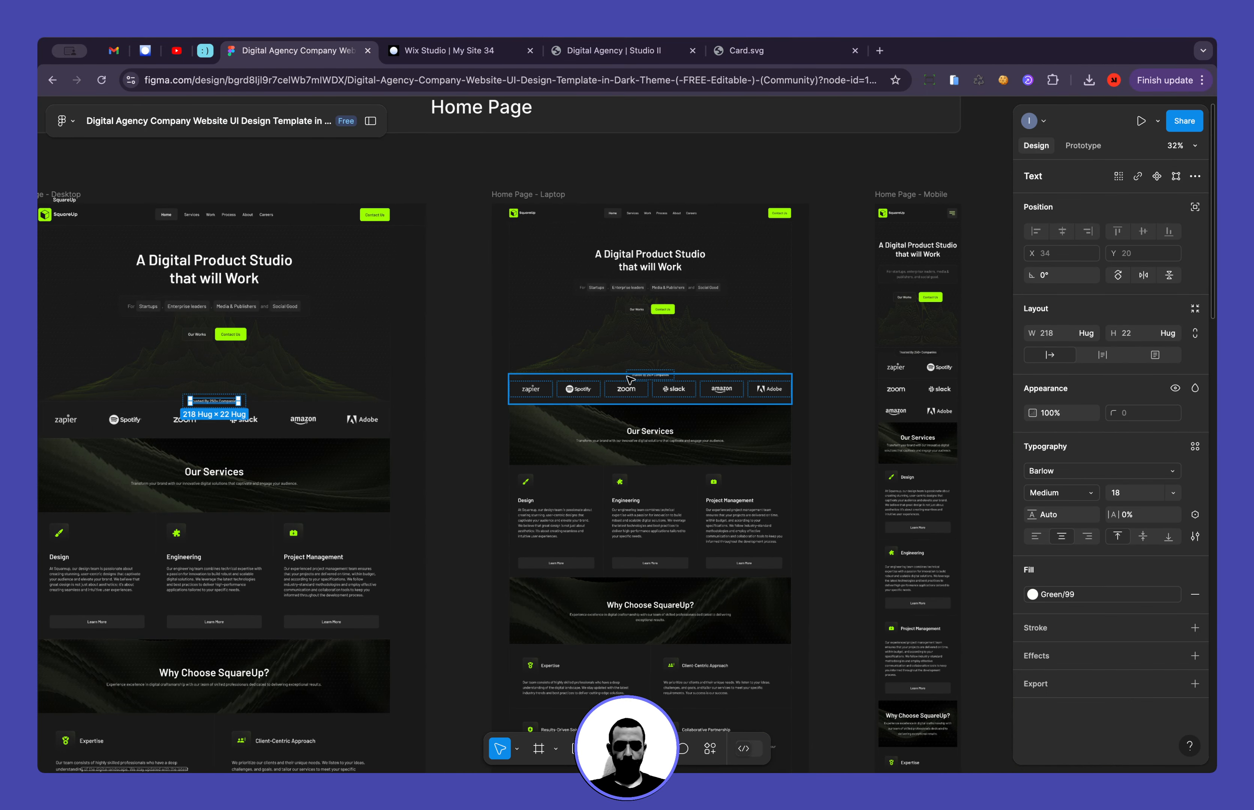
pyautogui.click(484, 52)
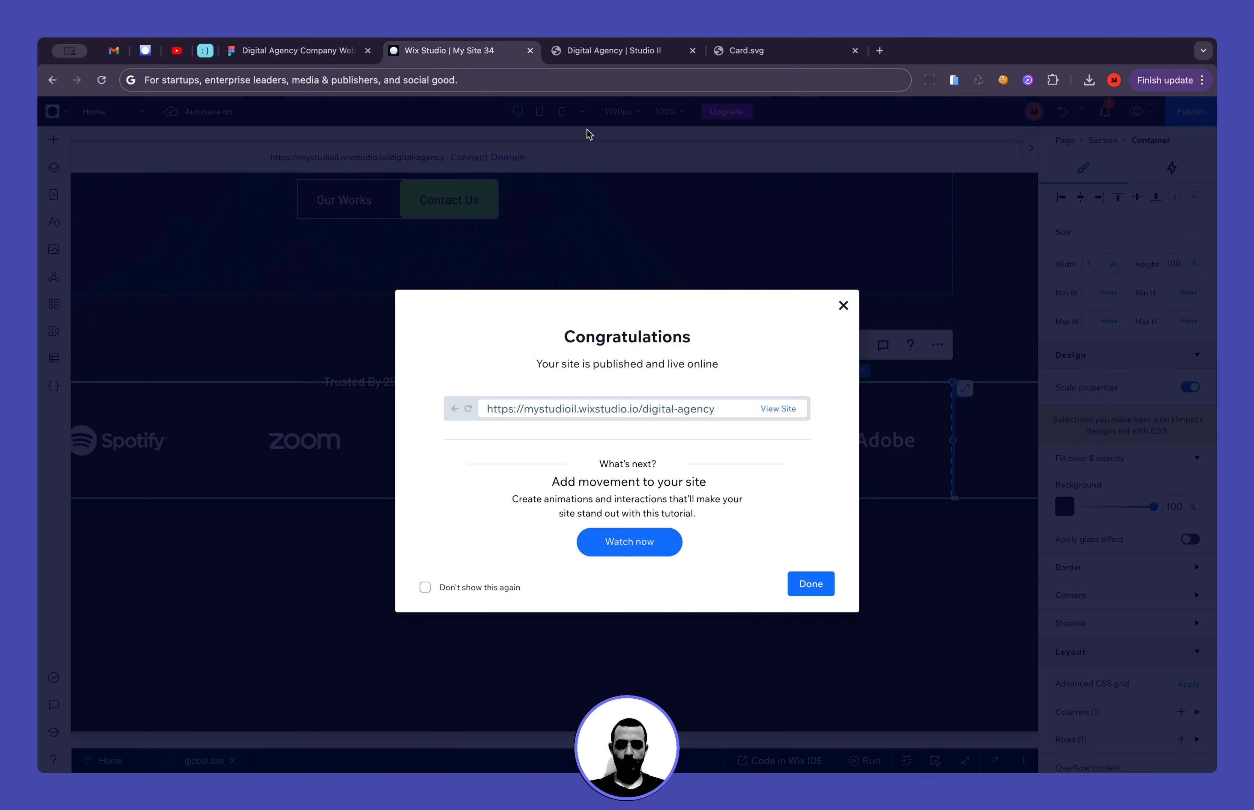
# Leave the mobile simulator on the live site and inspect the logo section's badge and border lines at desktop width
pyautogui.hotkey('ctrl', 'Tab')
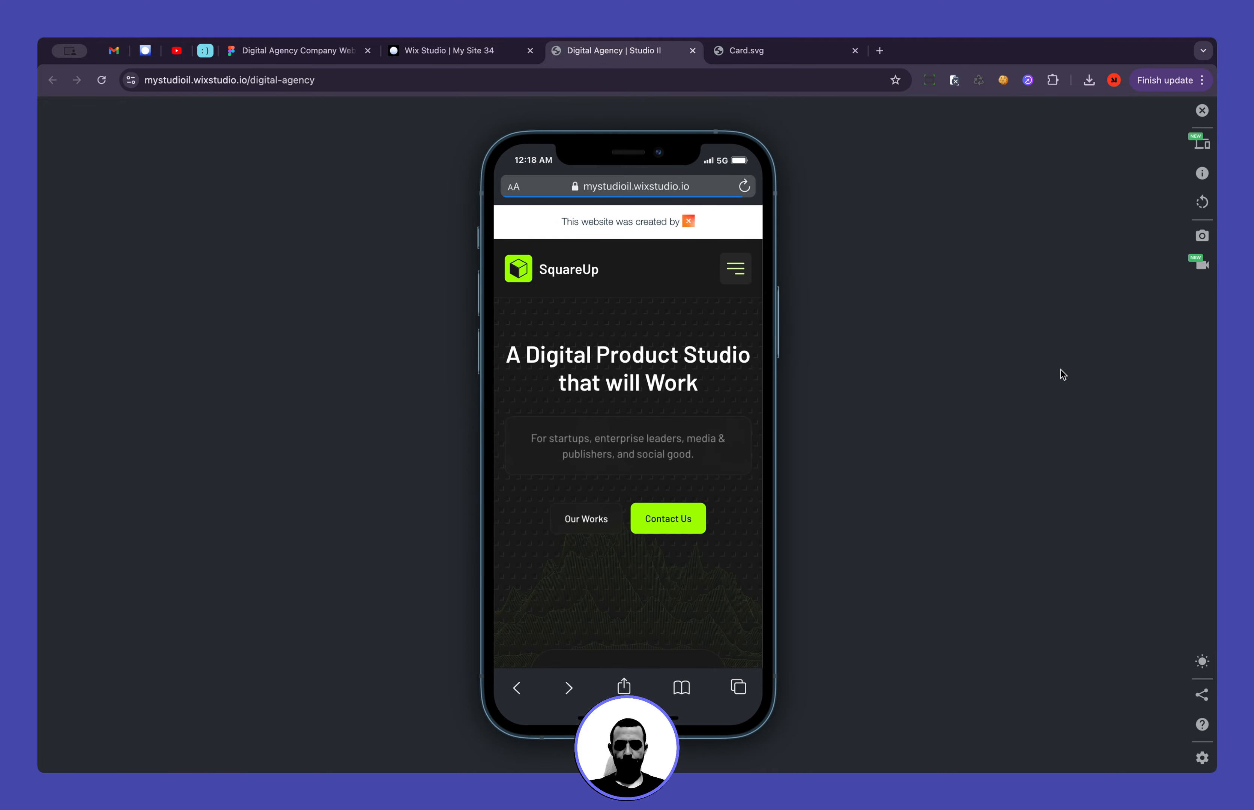
pyautogui.click(1202, 111)
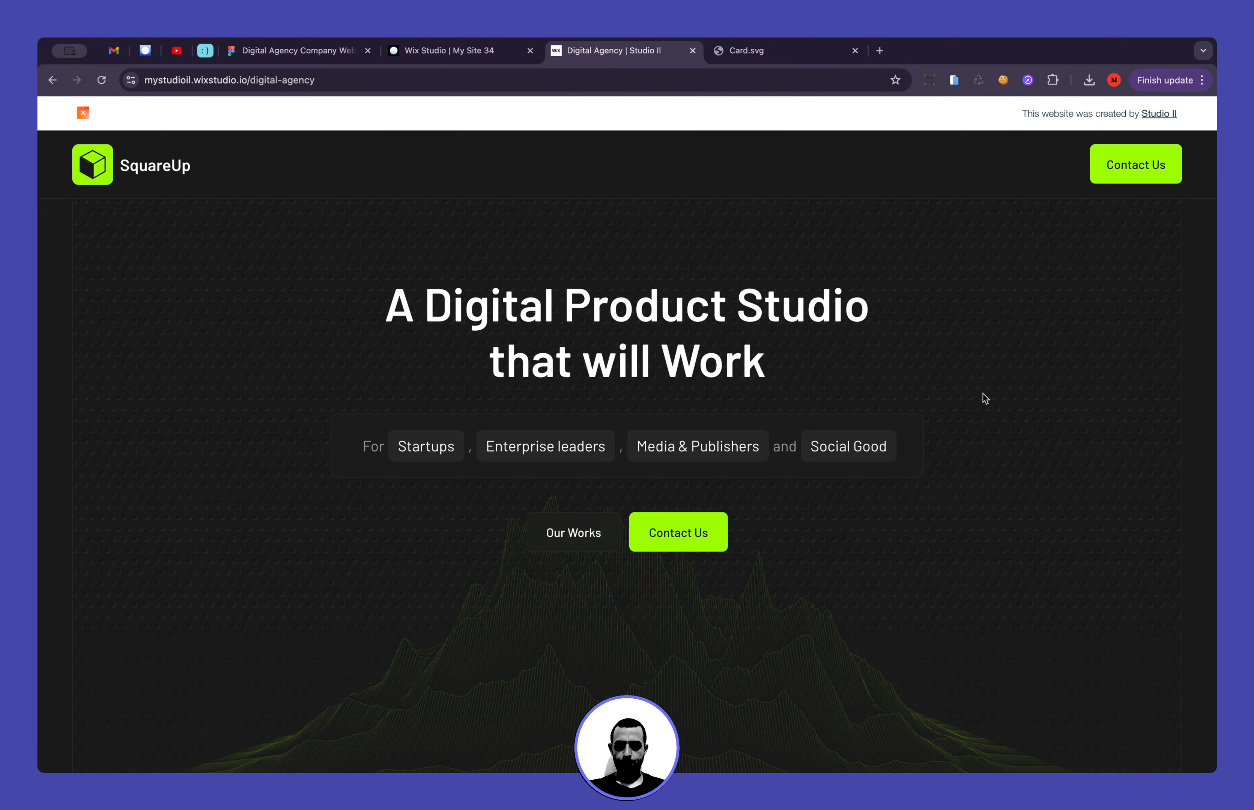
pyautogui.scroll(-8, 980, 417)
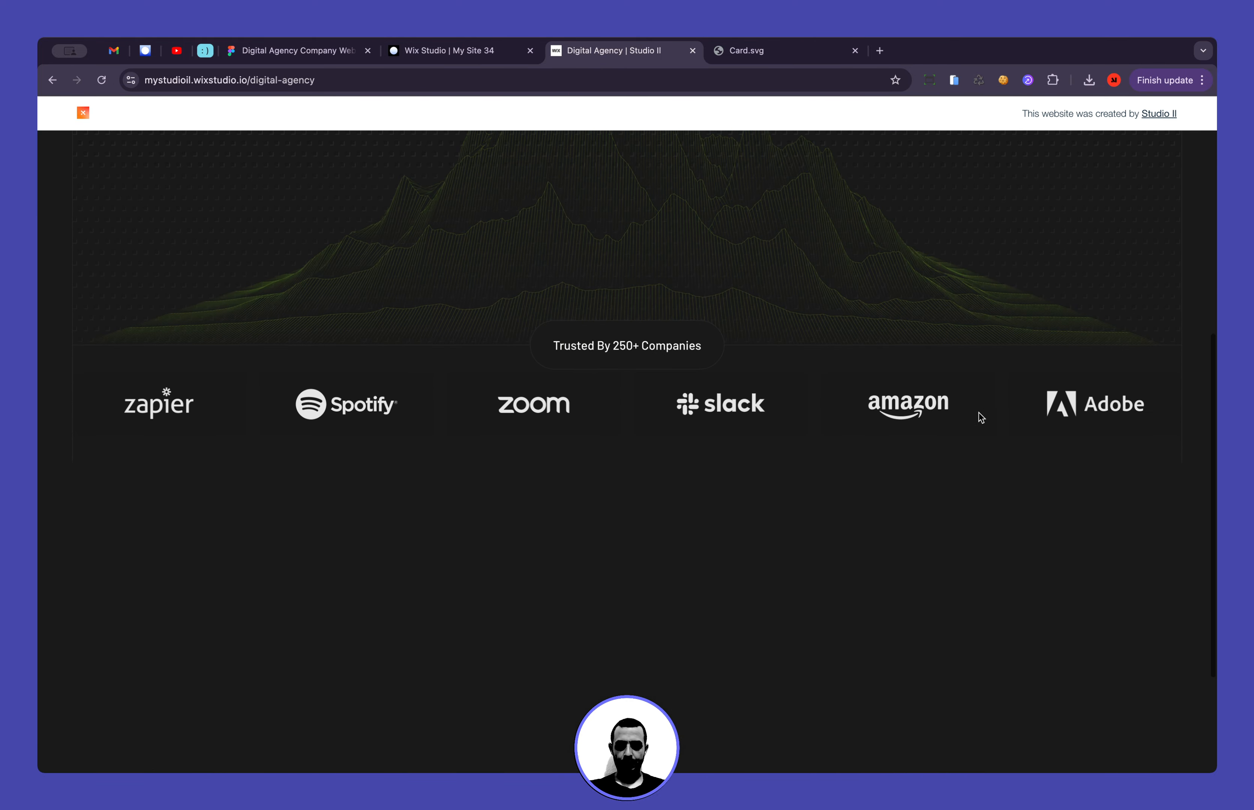
pyautogui.scroll(-2, 444, 389)
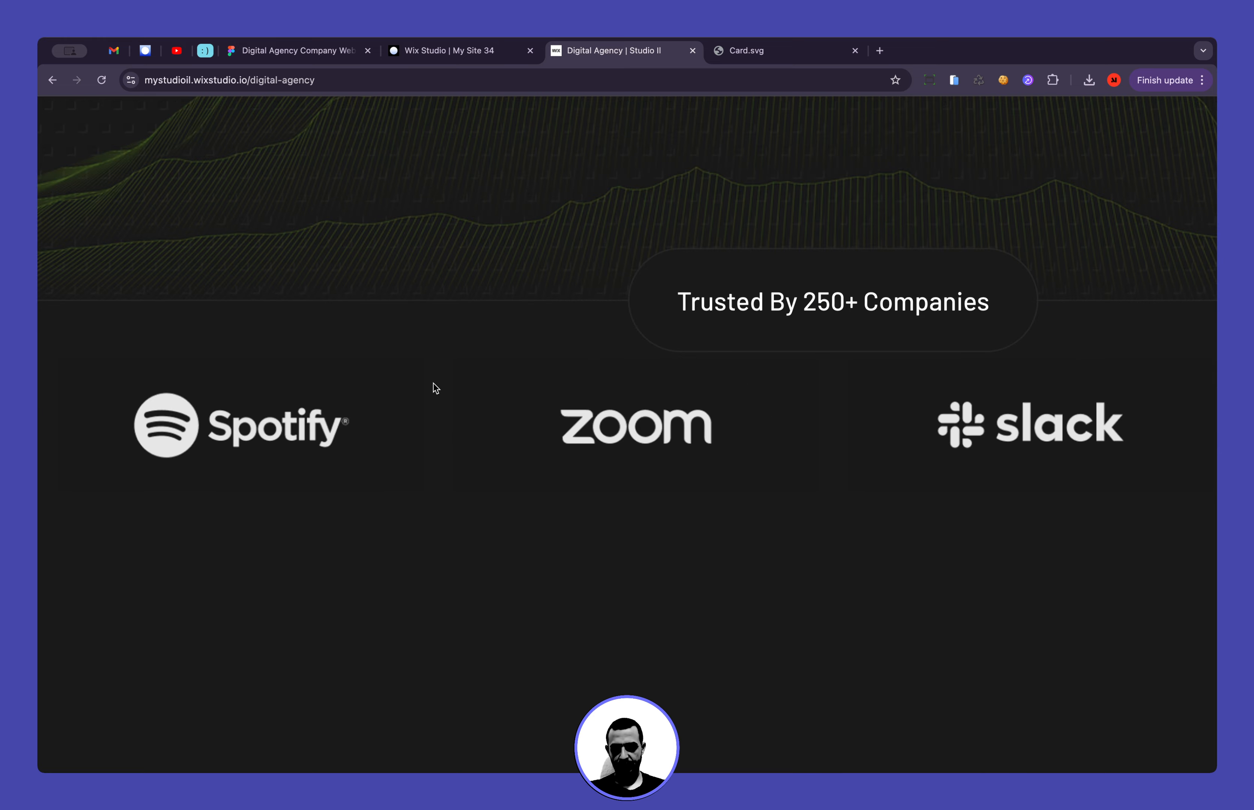
pyautogui.scroll(2, 337, 440)
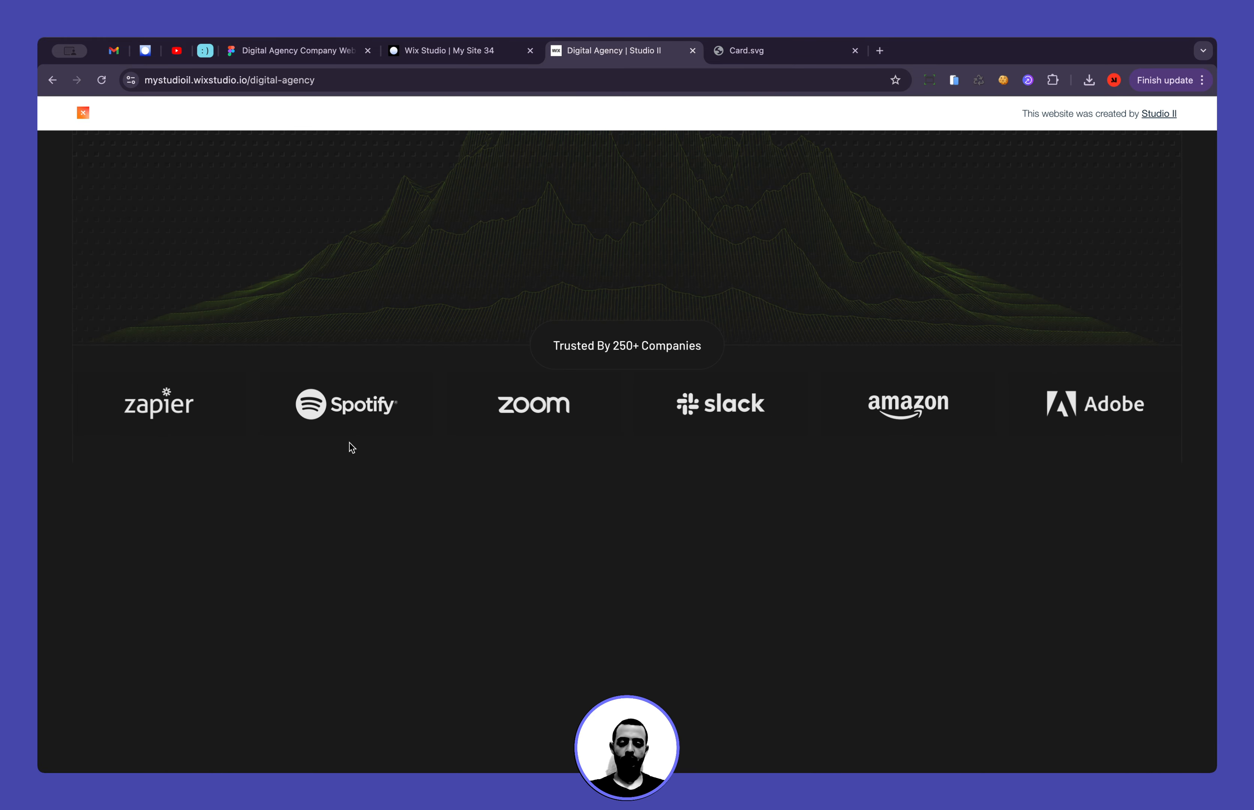
pyautogui.scroll(-2, 458, 477)
pyautogui.scroll(2, 458, 477)
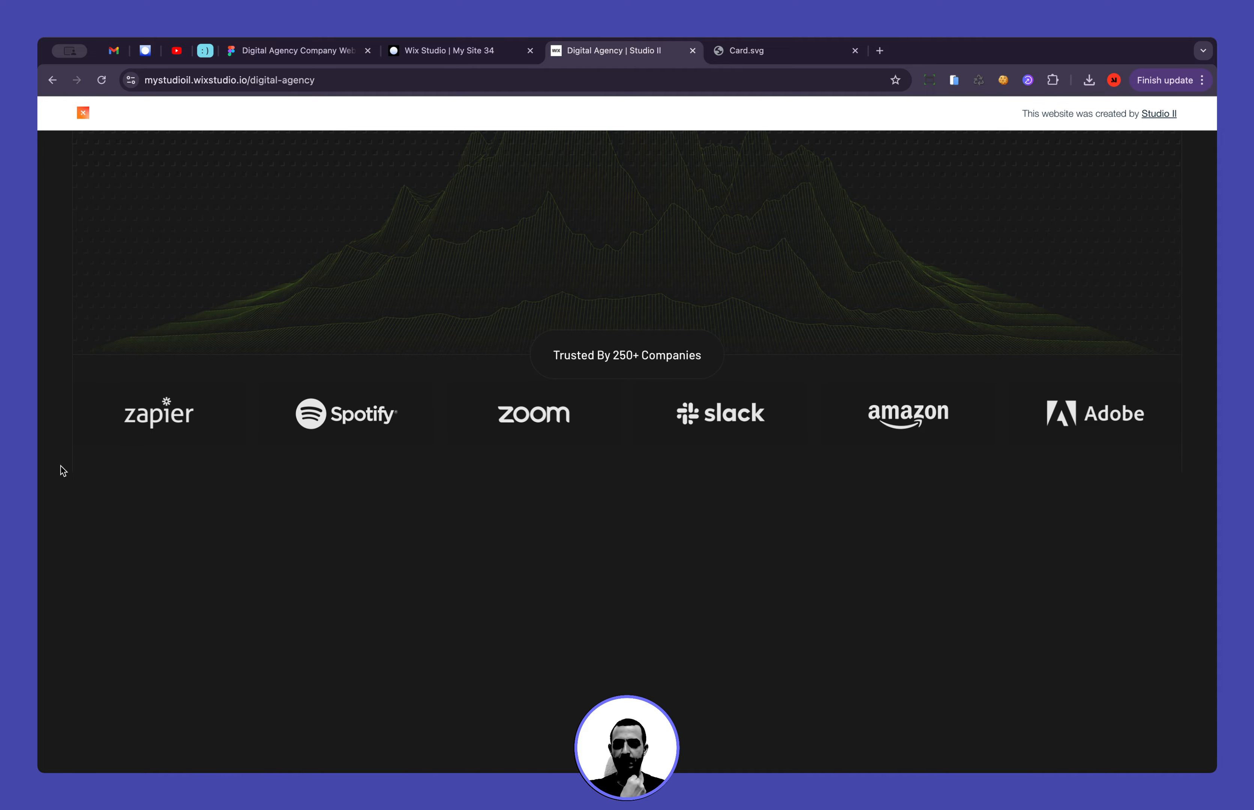
pyautogui.click(431, 59)
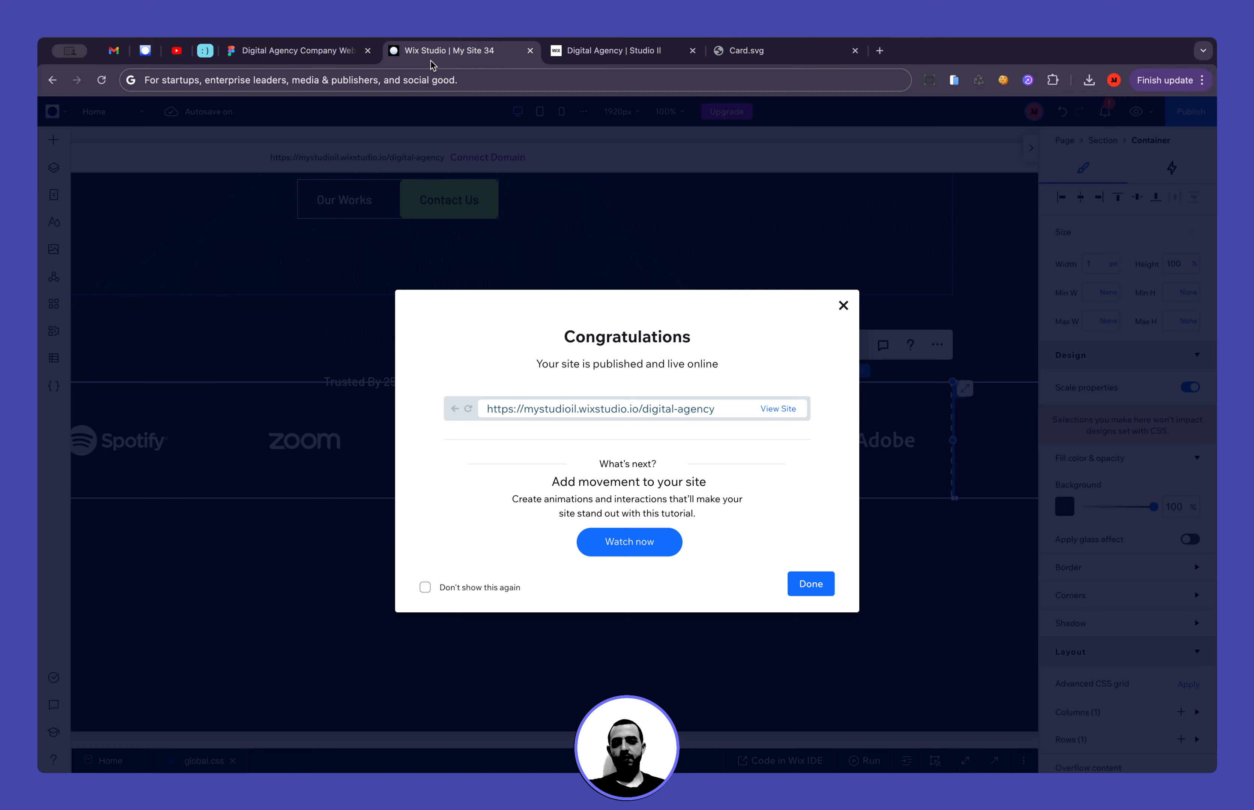
# Close the publish confirmation and copy the Hero section's decorative horizontal line into the company logo section
pyautogui.click(226, 344)
pyautogui.hscroll(-5, 226, 345)
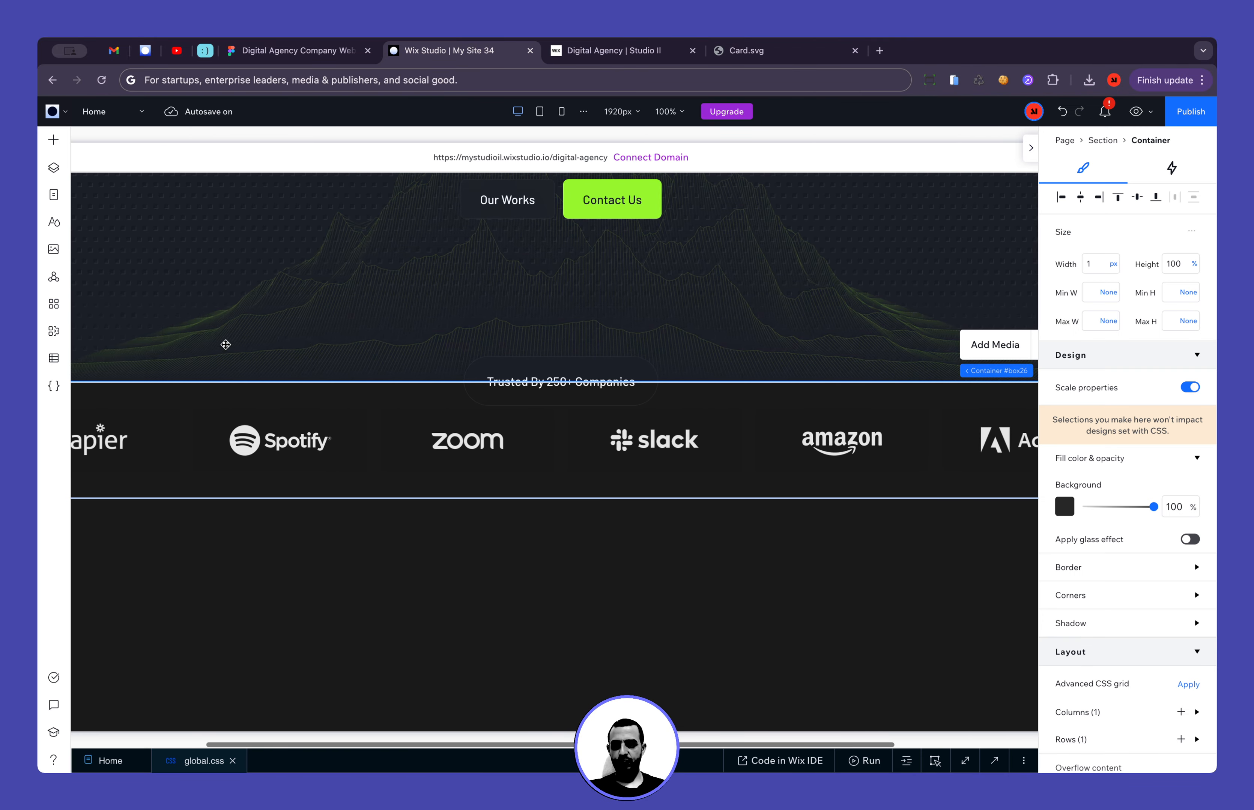
pyautogui.click(164, 315)
pyautogui.click(54, 167)
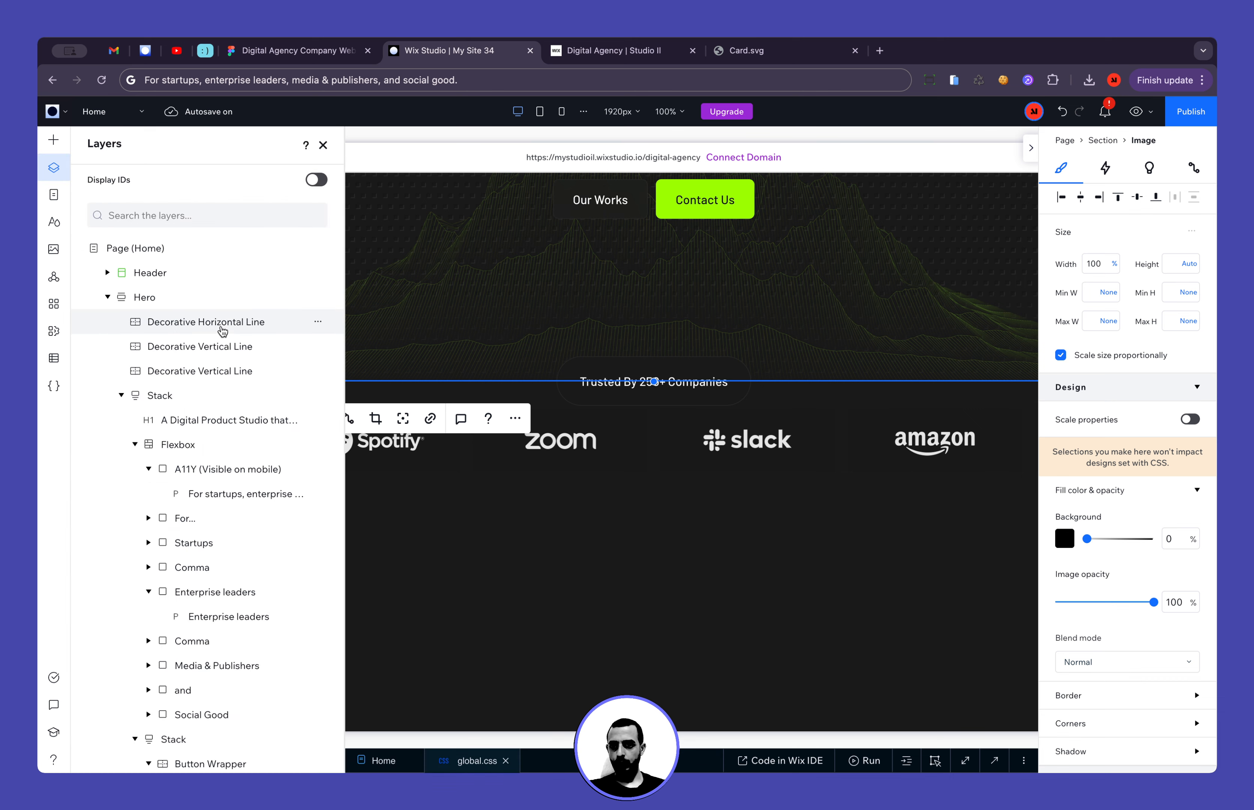
pyautogui.click(224, 332)
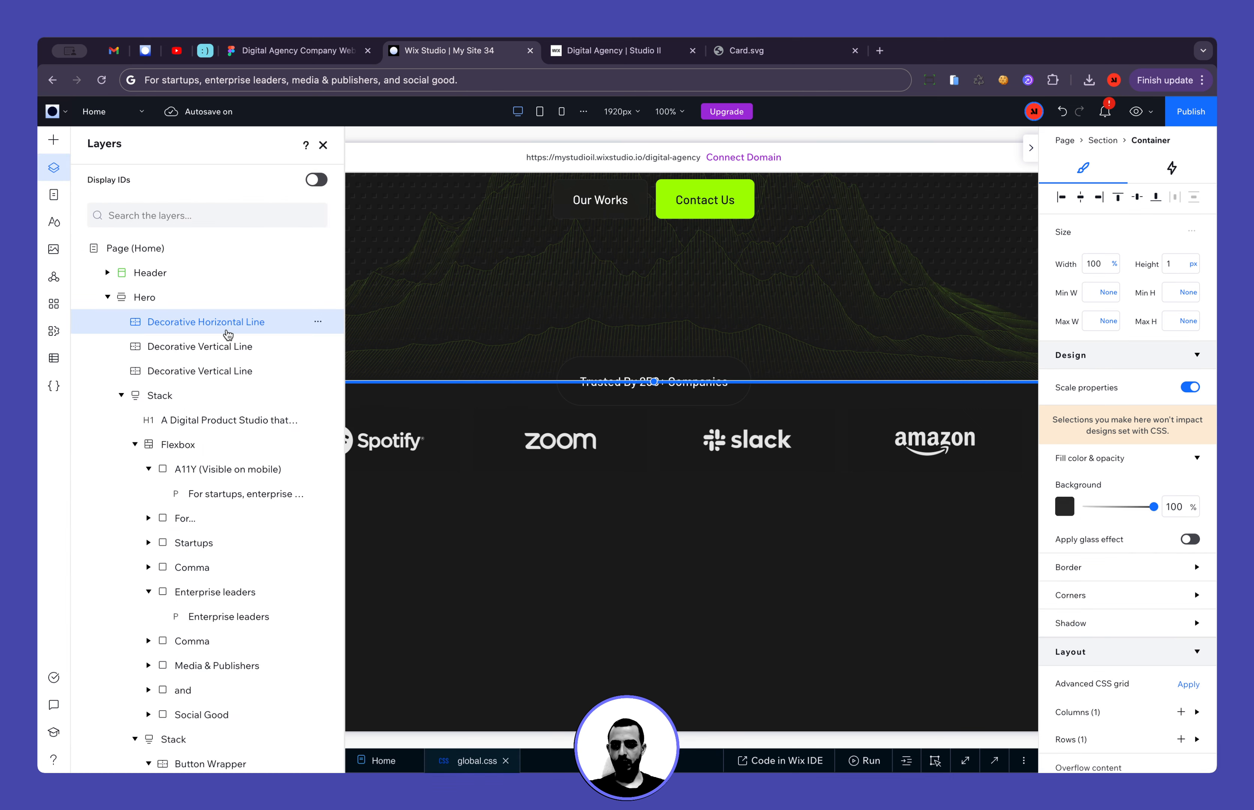
pyautogui.click(322, 147)
pyautogui.click(127, 490)
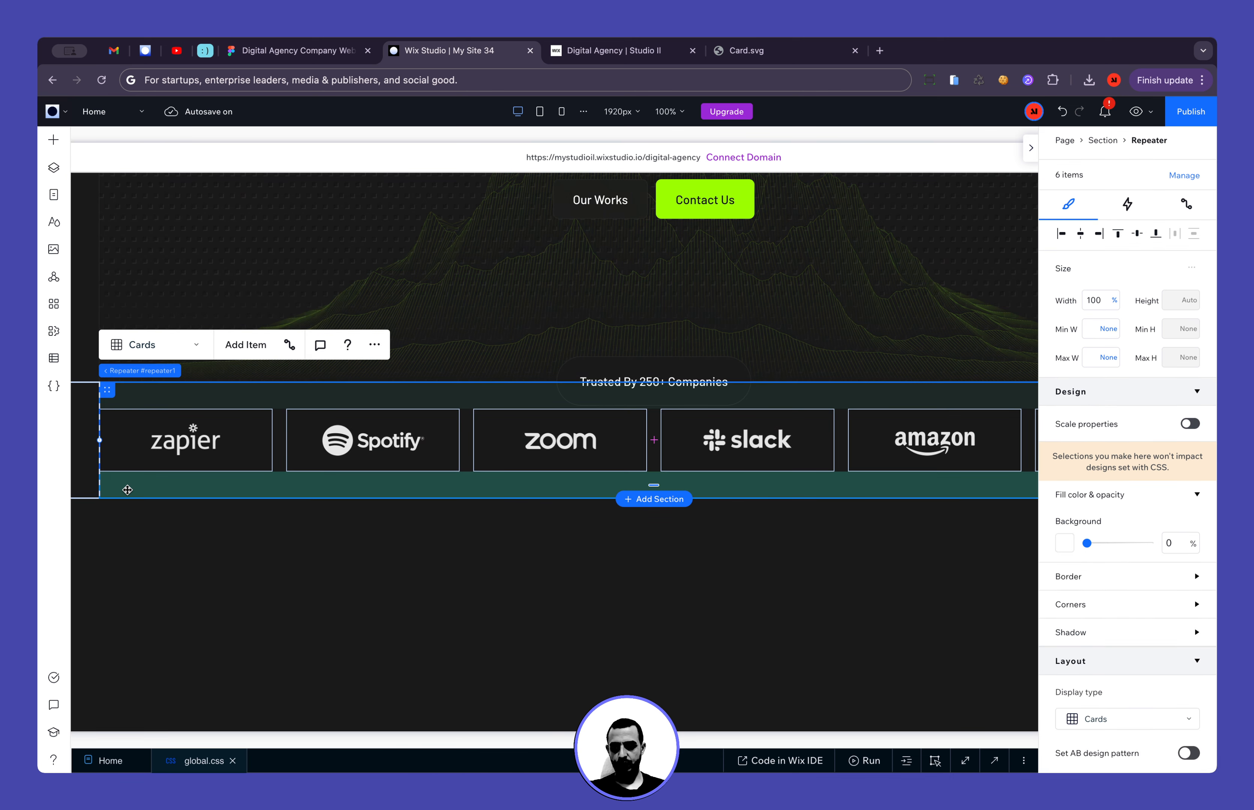
pyautogui.click(202, 387)
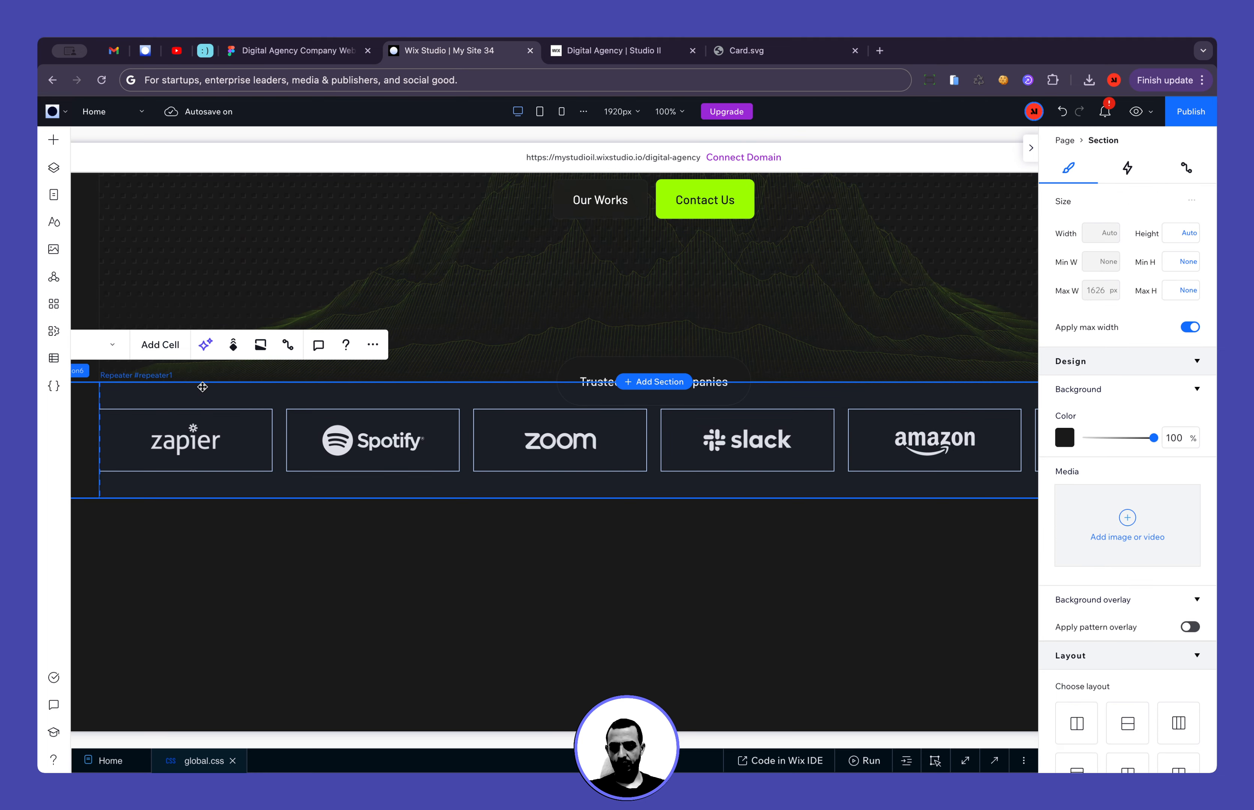
pyautogui.press('Escape')
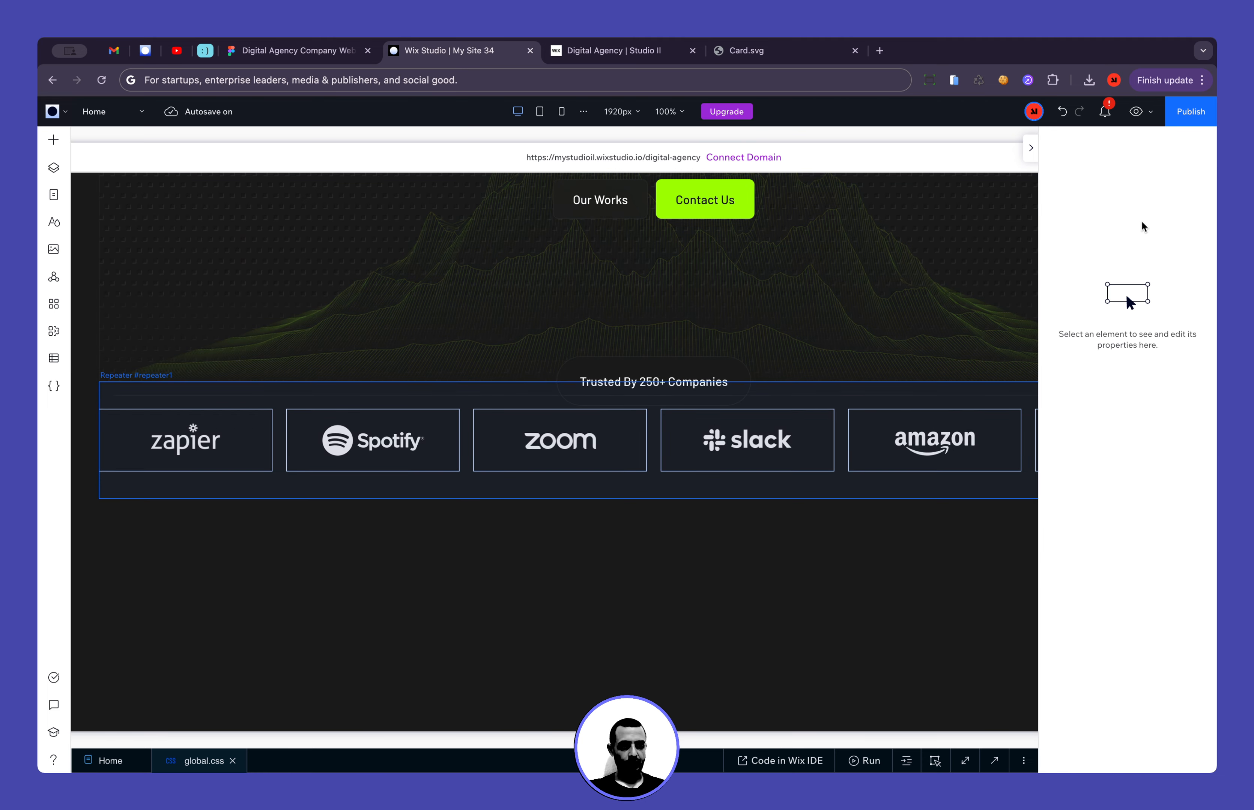
# Align the pasted horizontal line to the bottom edge of the company logo section
pyautogui.click(1156, 198)
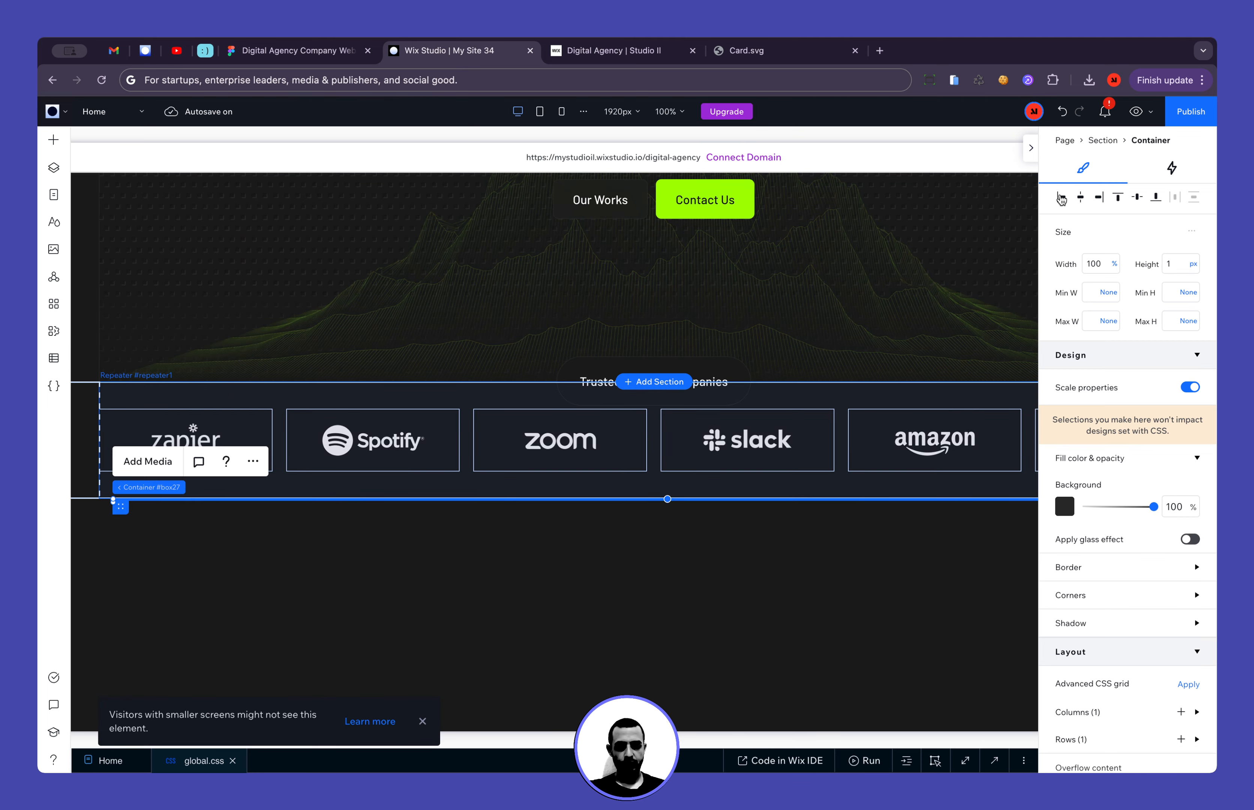
pyautogui.click(862, 670)
pyautogui.hscroll(5, 861, 670)
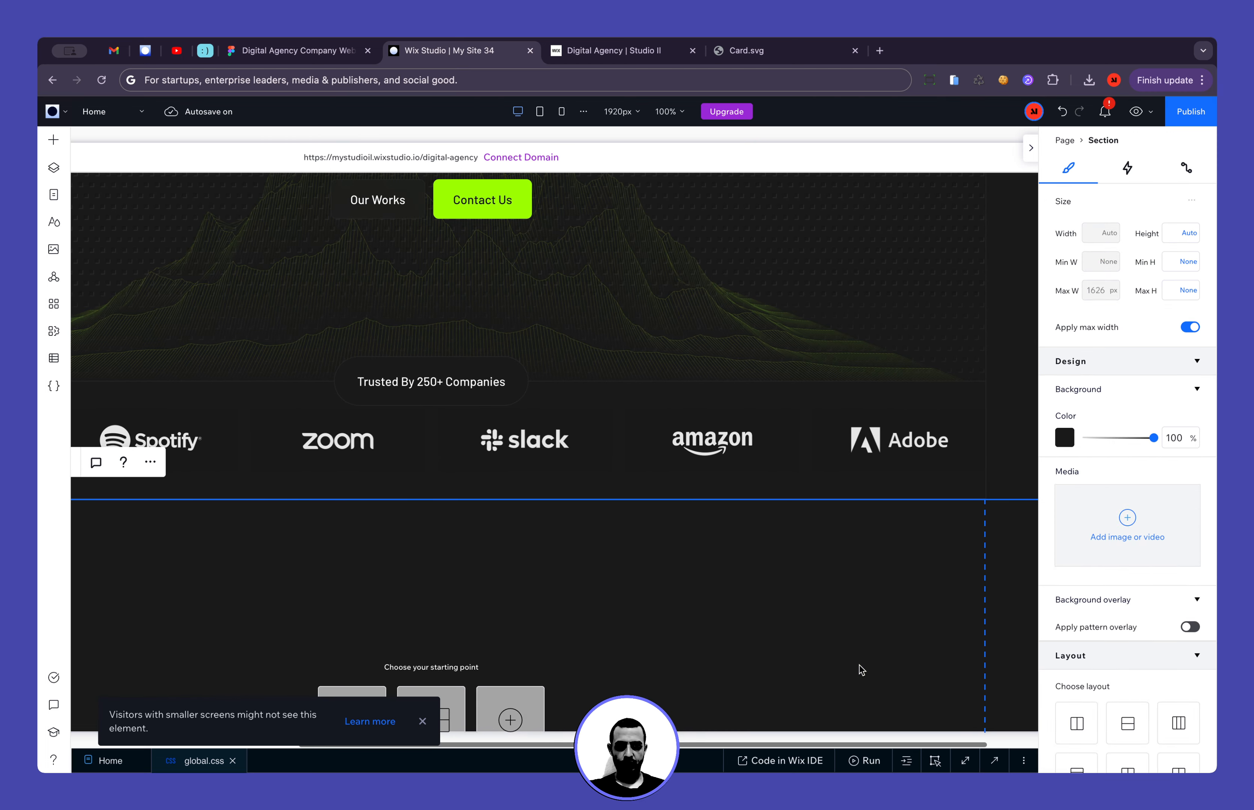
# Switch the editor to the tablet breakpoint and compare its logo section with the laptop layout in Figma
pyautogui.click(540, 112)
pyautogui.click(952, 462)
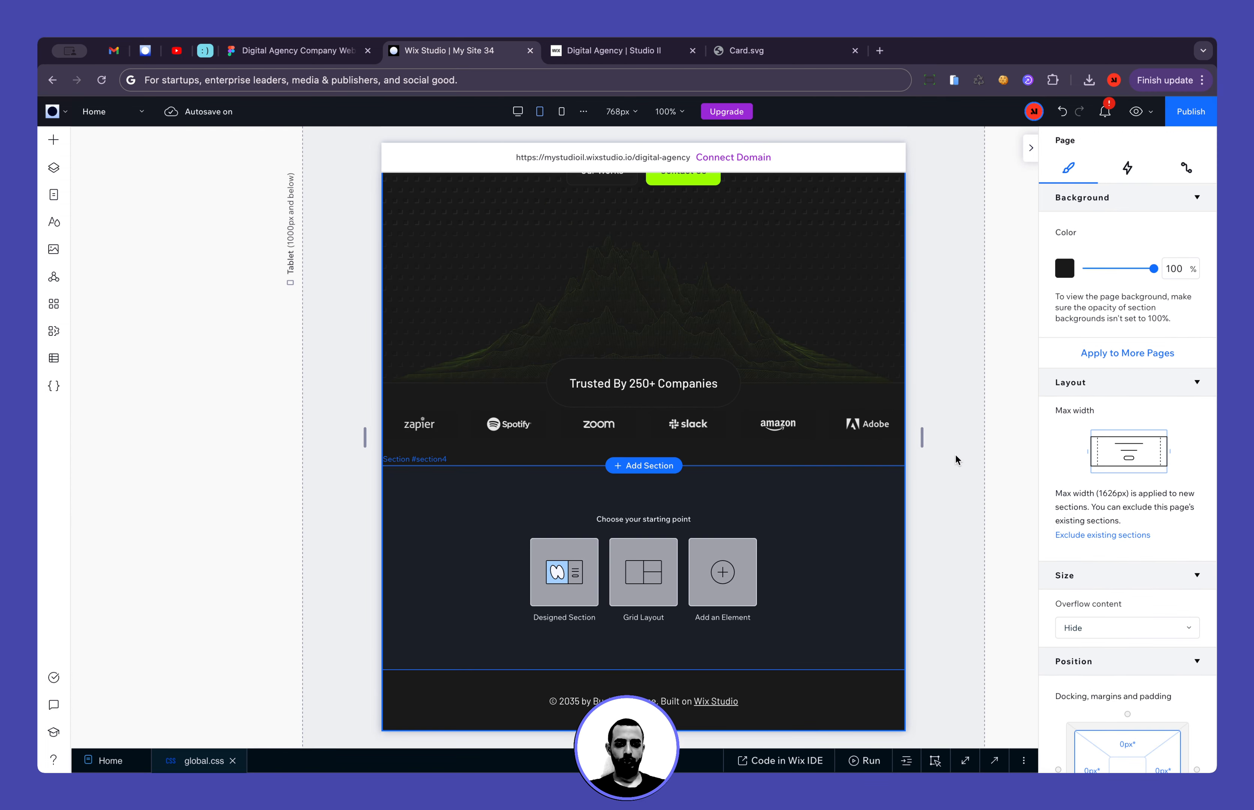
pyautogui.click(329, 51)
pyautogui.scroll(5, 515, 376)
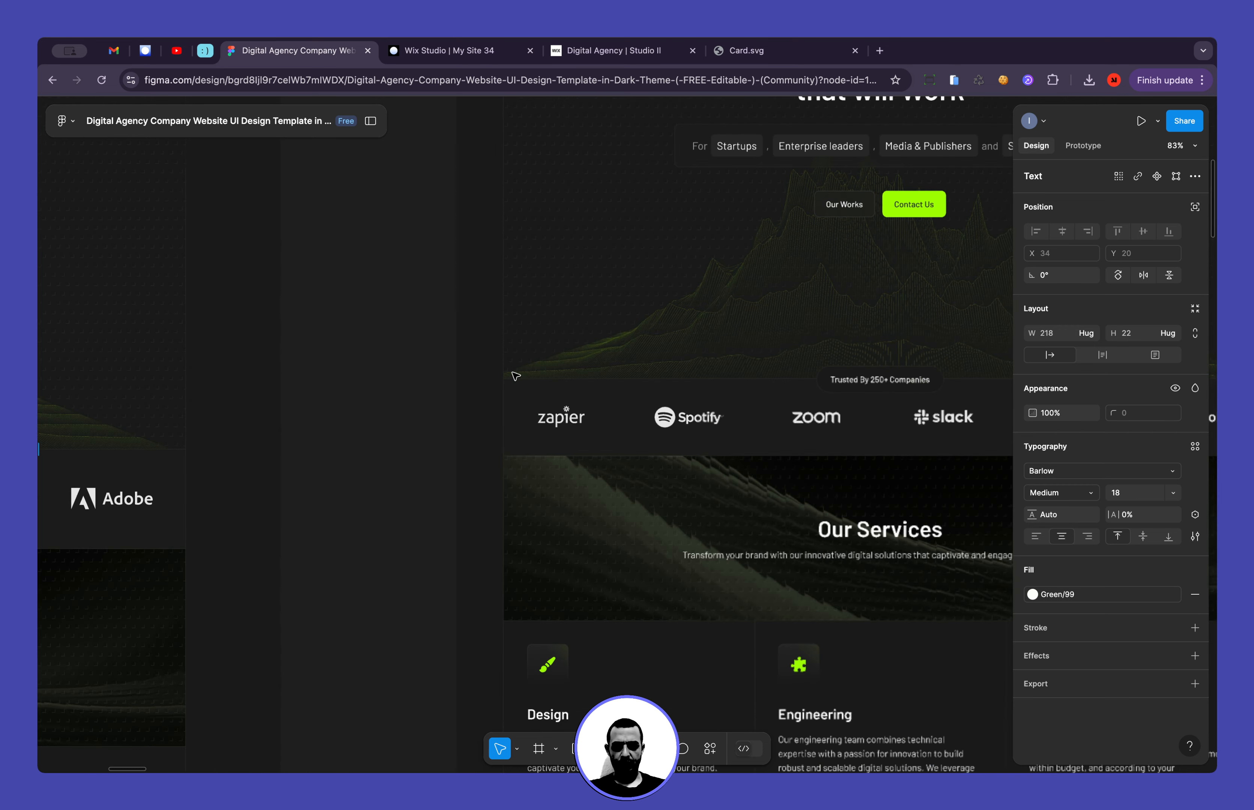
# Compare the logo section's tablet layout with the Figma laptop design and examine the logo grid in the mobile design
pyautogui.scroll(-3, 515, 376)
pyautogui.hscroll(5, 515, 376)
pyautogui.scroll(1, 515, 376)
pyautogui.hscroll(5, 515, 376)
pyautogui.scroll(1, 515, 376)
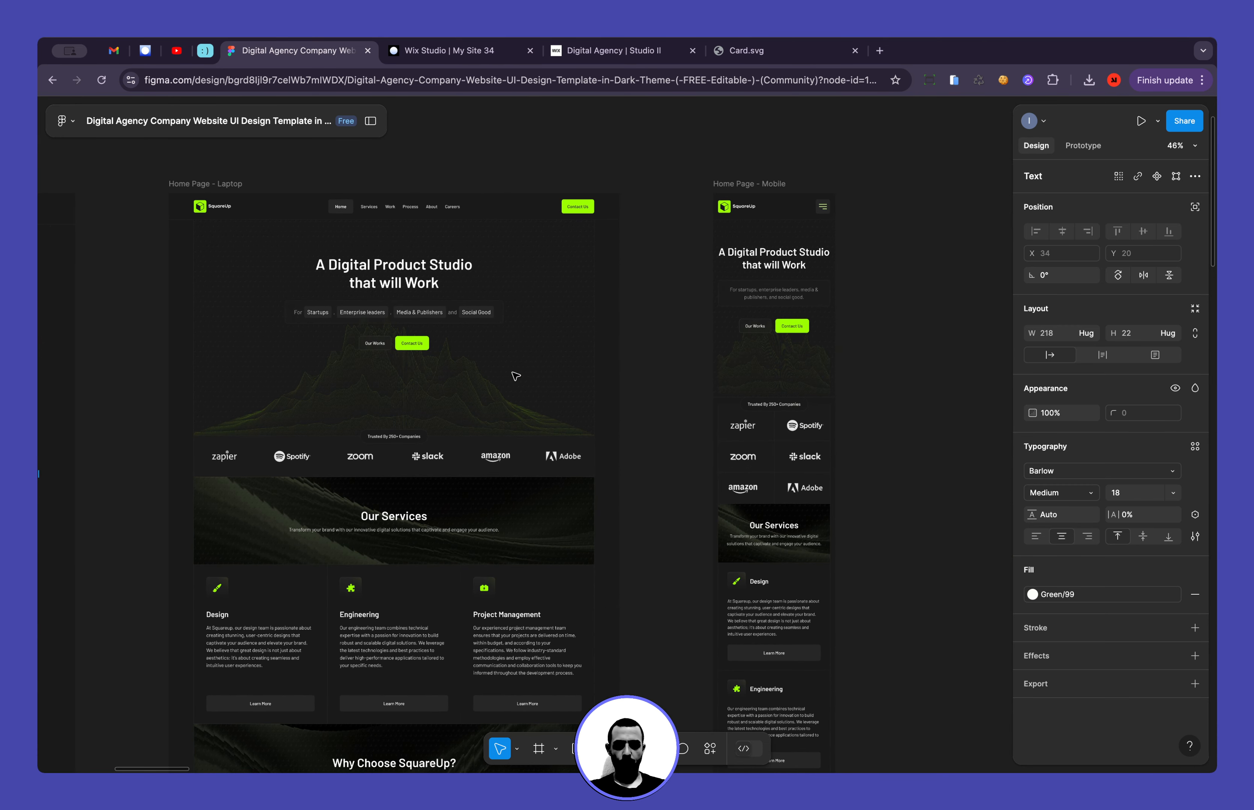
pyautogui.click(444, 51)
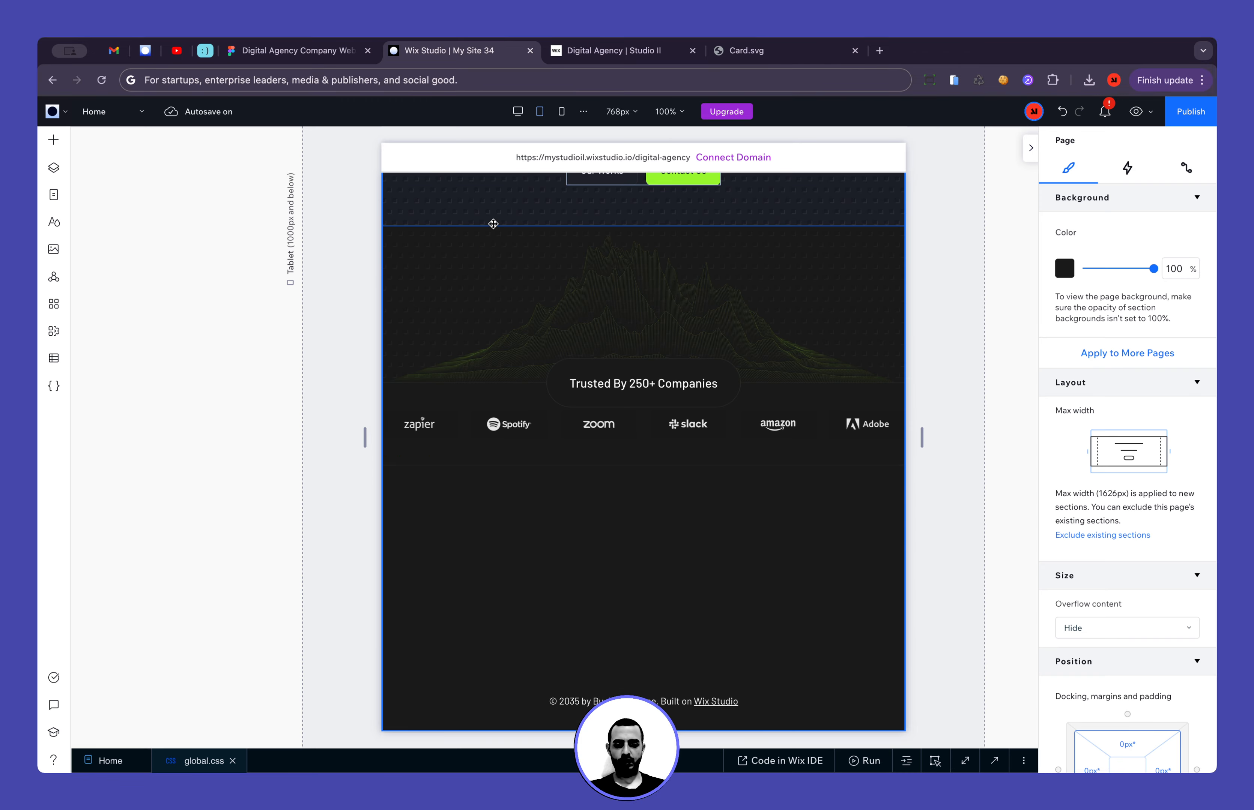
pyautogui.click(289, 53)
pyautogui.scroll(10, 643, 374)
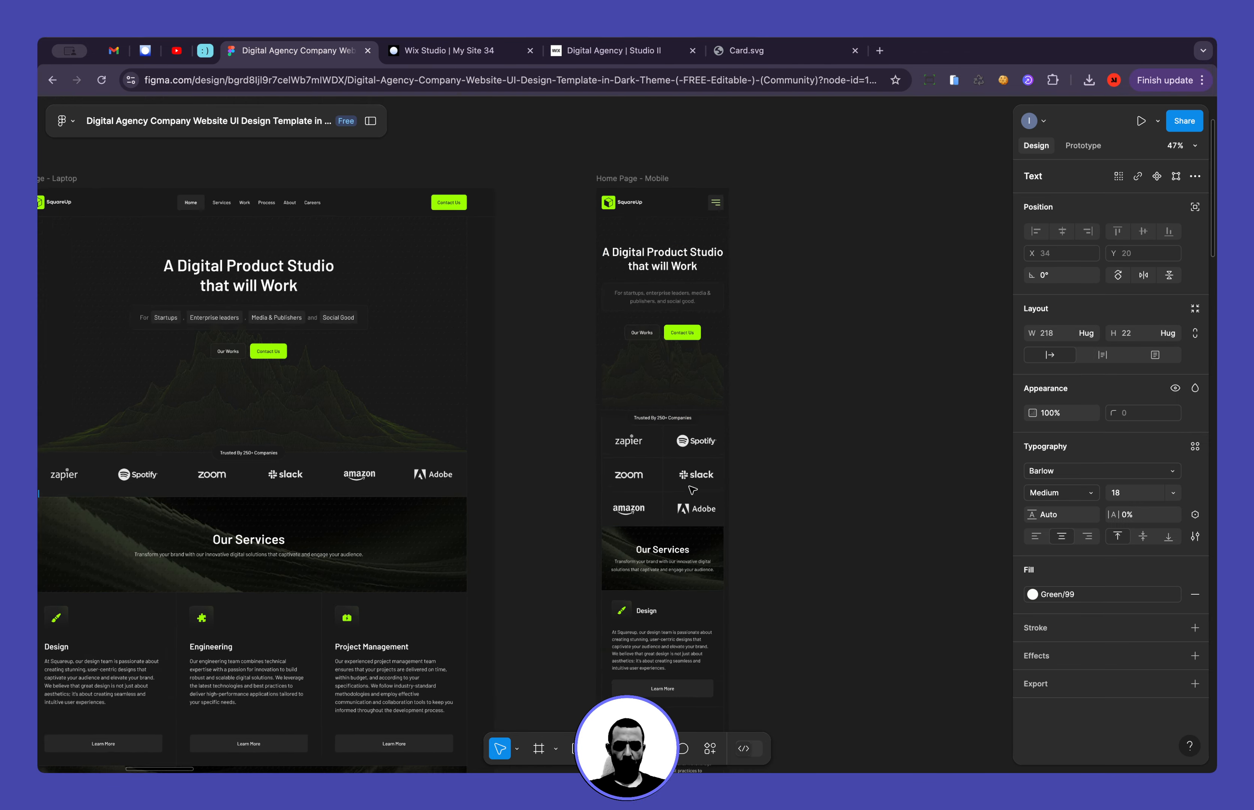
pyautogui.scroll(4, 859, 431)
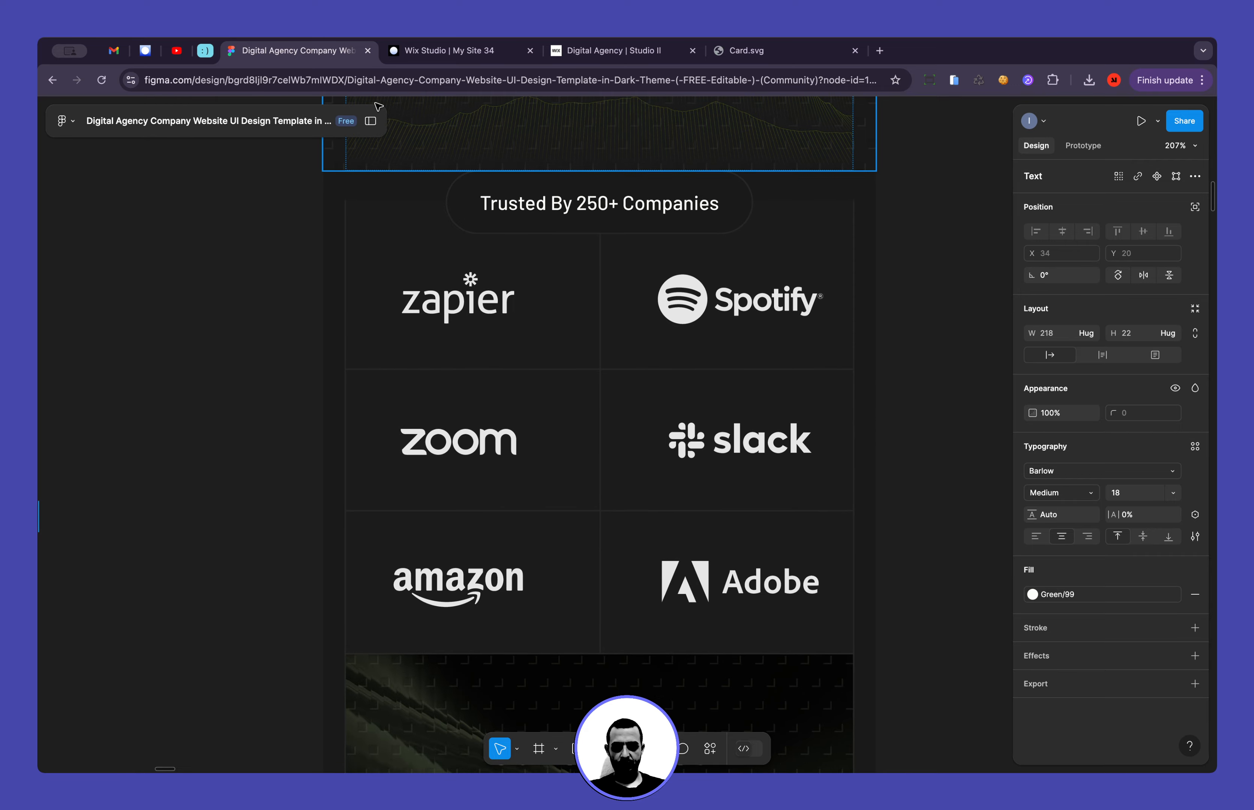
# Switch to Wix Studio's mobile breakpoint and set the company logo repeater to 2 items per row
pyautogui.click(410, 51)
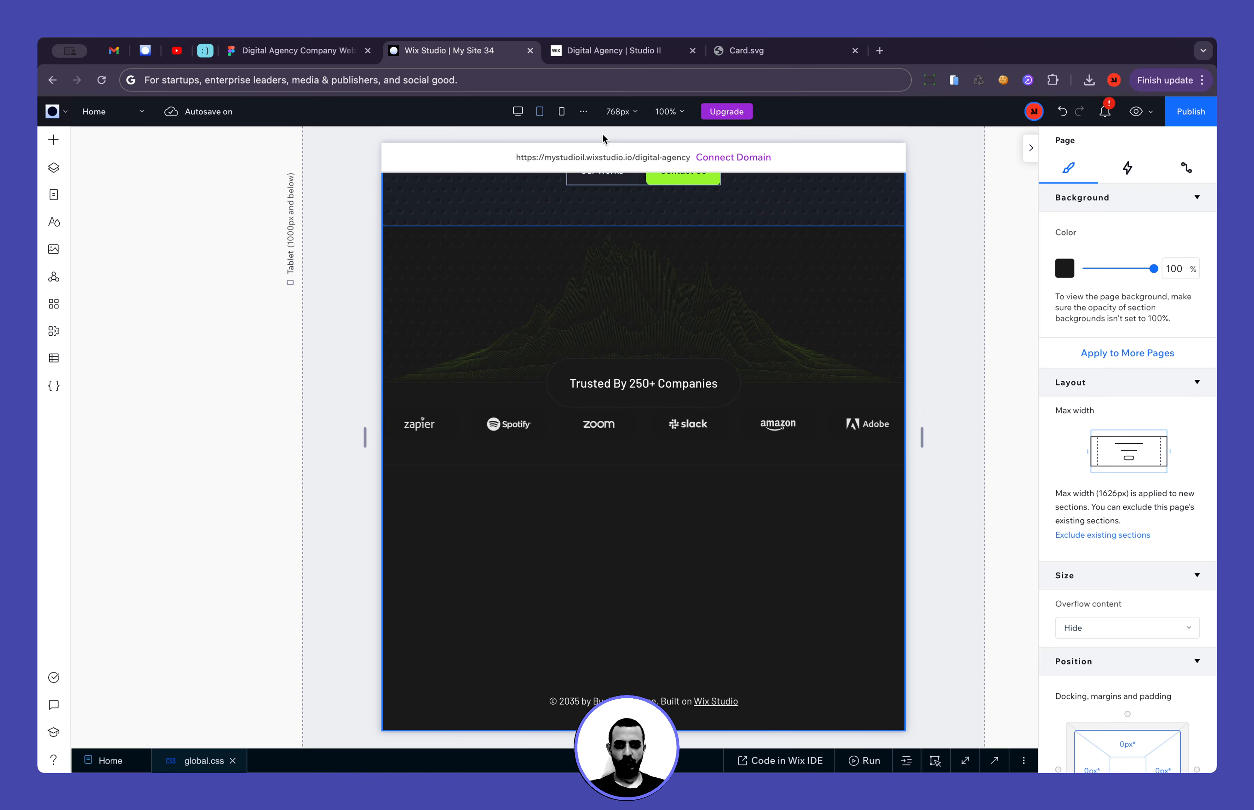
pyautogui.click(561, 111)
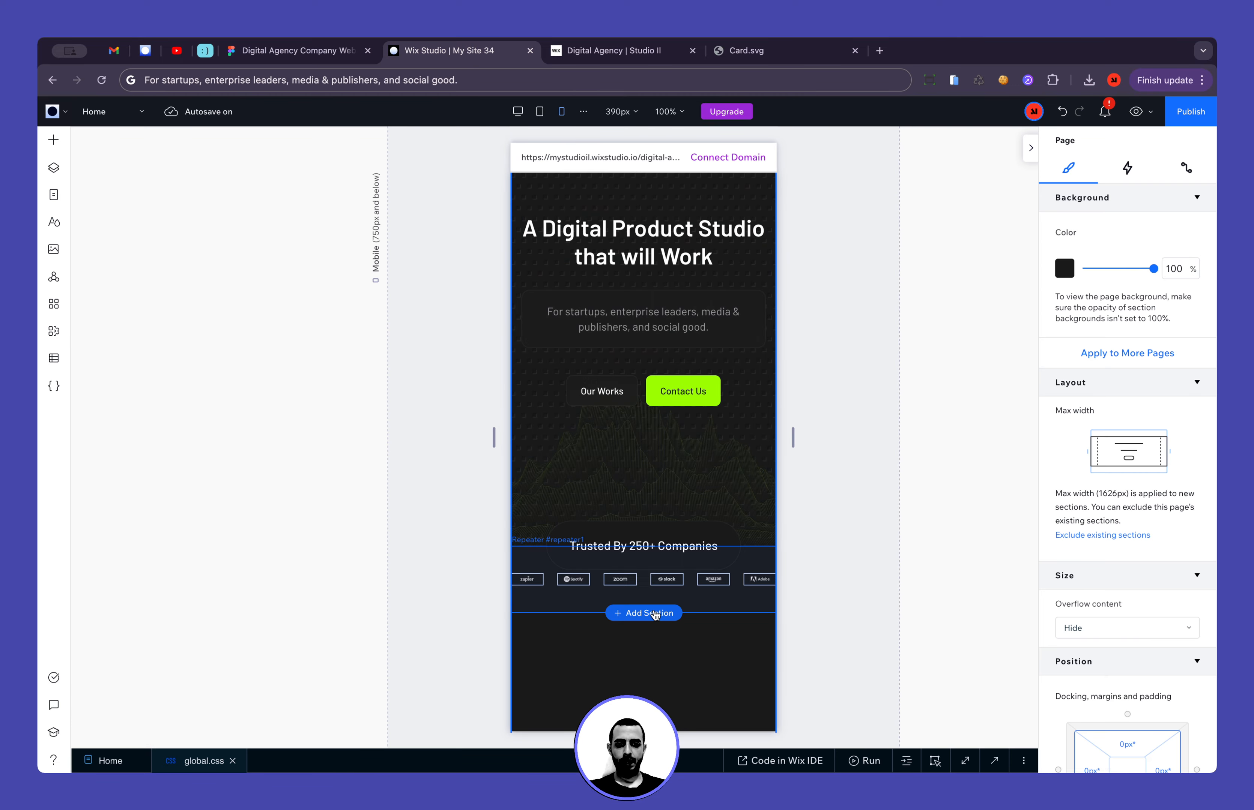
pyautogui.click(644, 581)
pyautogui.scroll(-5, 1124, 573)
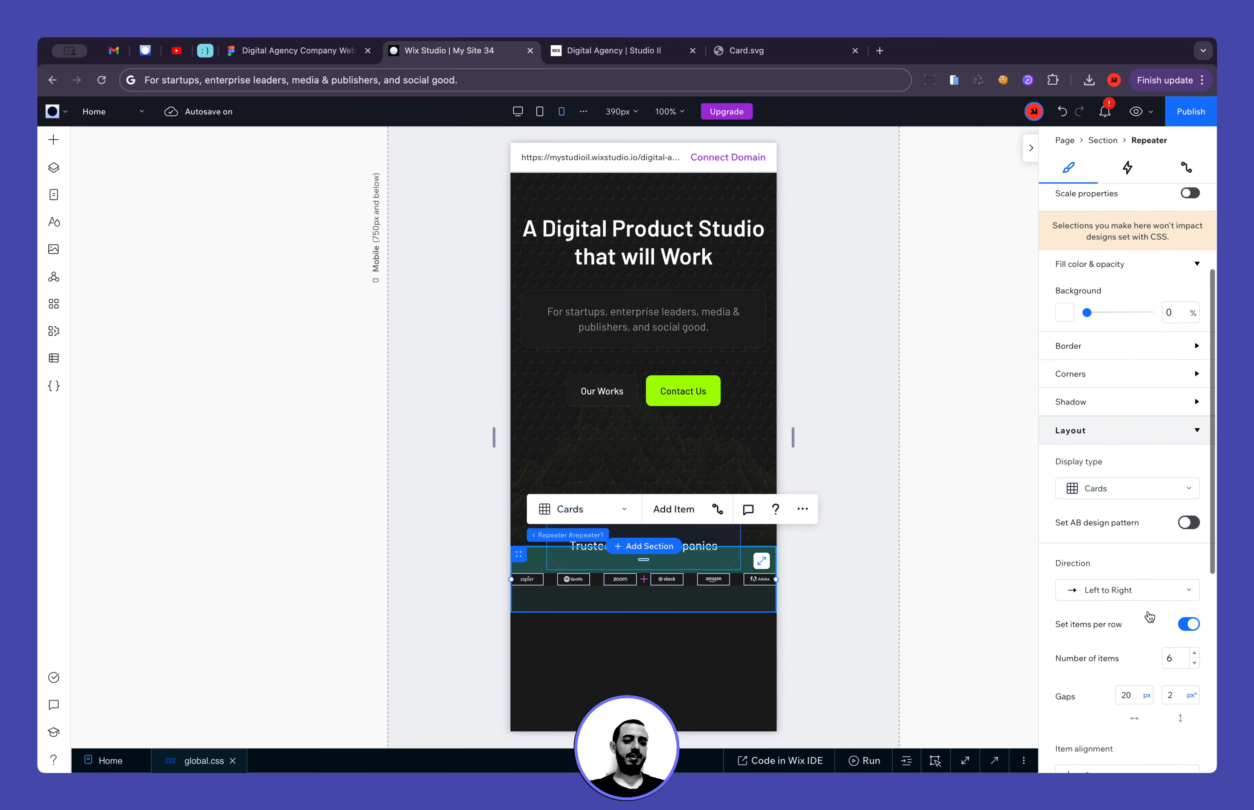
pyautogui.click(1175, 608)
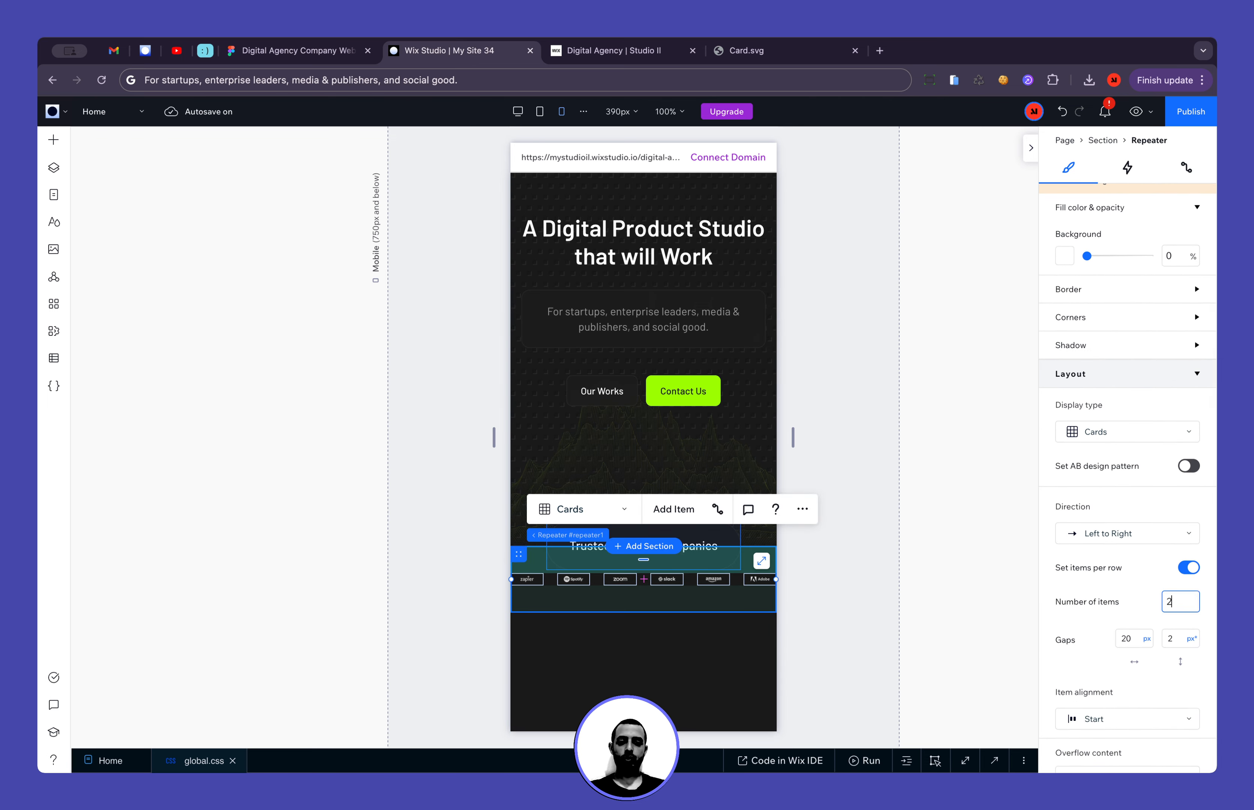
pyautogui.write('2')
pyautogui.click(890, 637)
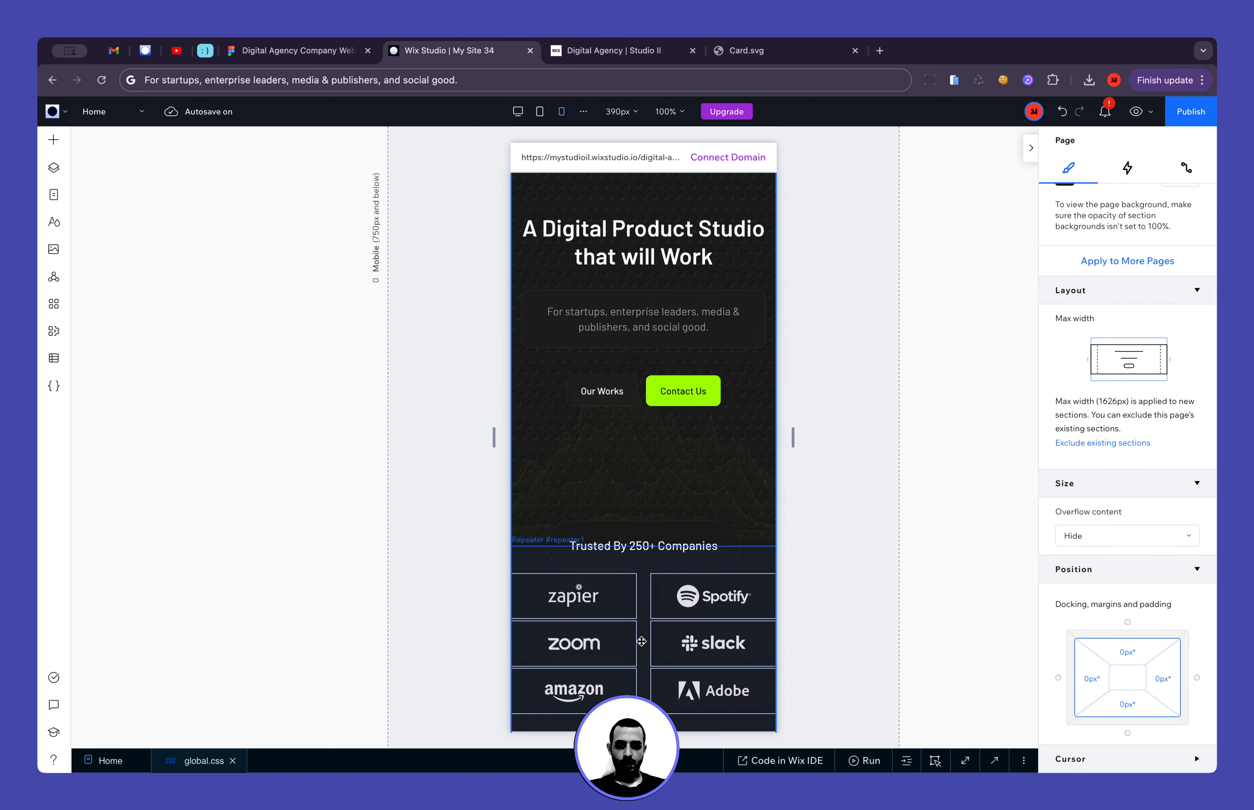
# Check the Figma mobile logo grid and set the logo repeater's horizontal and vertical gaps to 1 px each
pyautogui.click(644, 624)
pyautogui.hotkey('ctrl', 'shift', 'Tab')
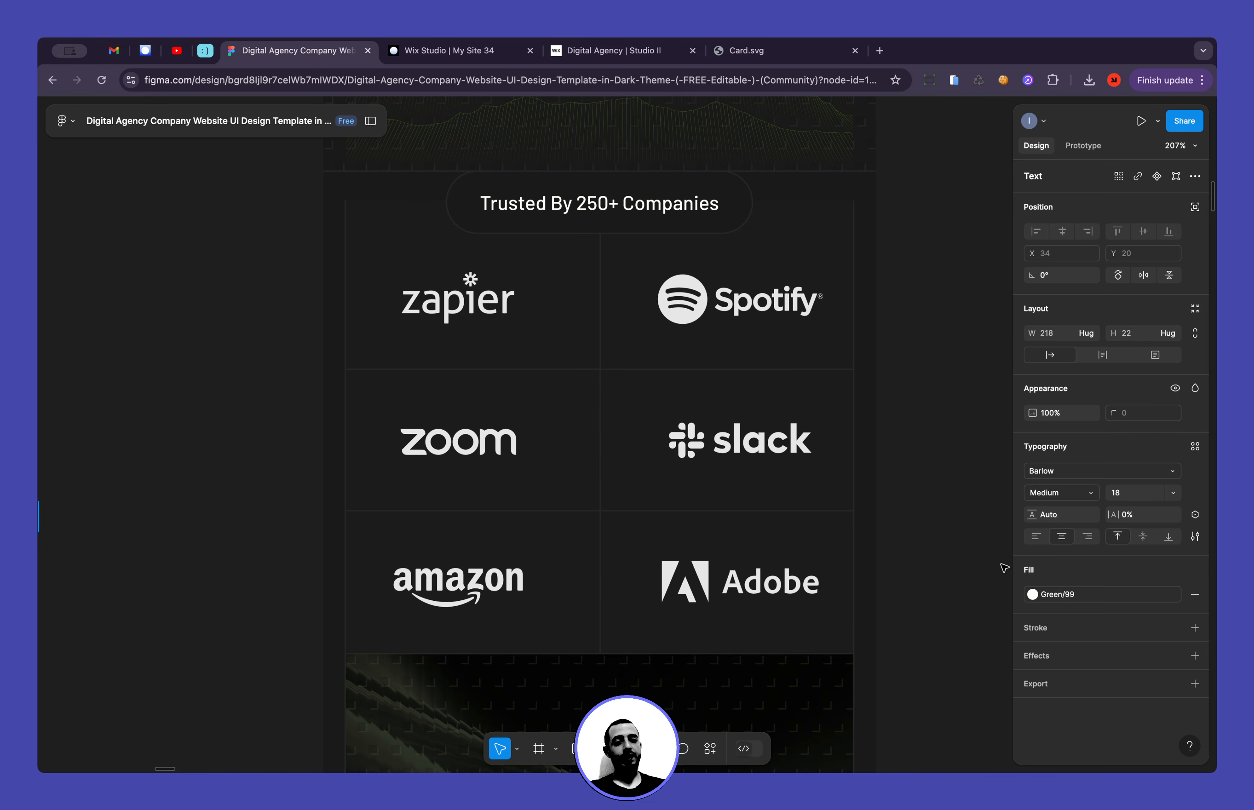
pyautogui.click(444, 53)
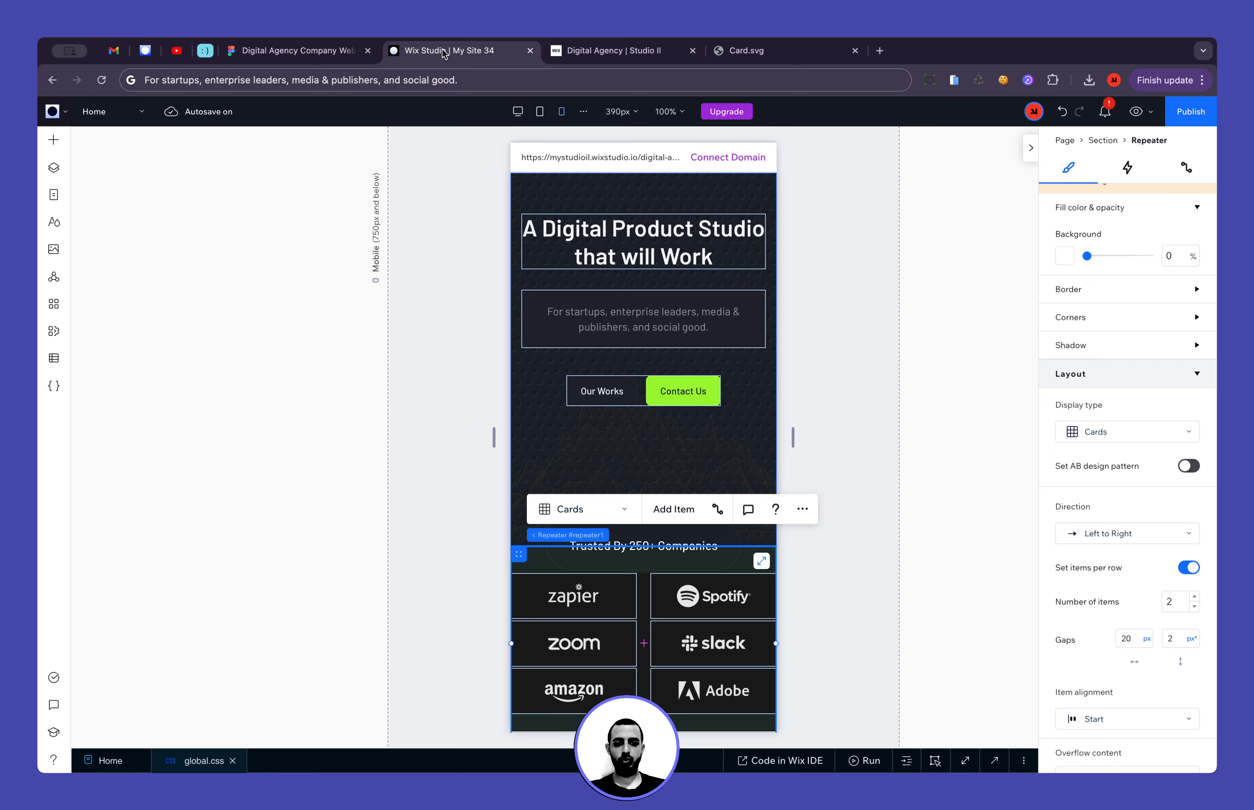
pyautogui.scroll(-3, 1146, 627)
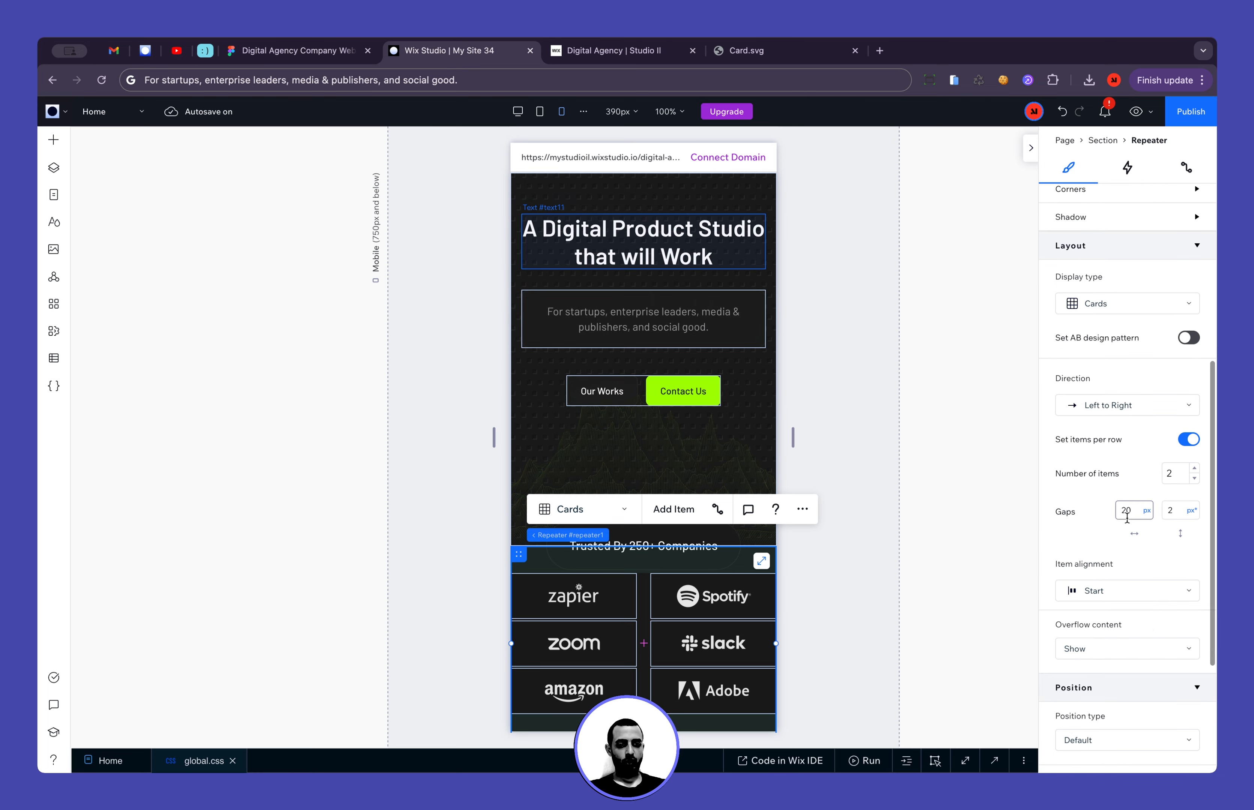
pyautogui.click(1147, 520)
pyautogui.write('1')
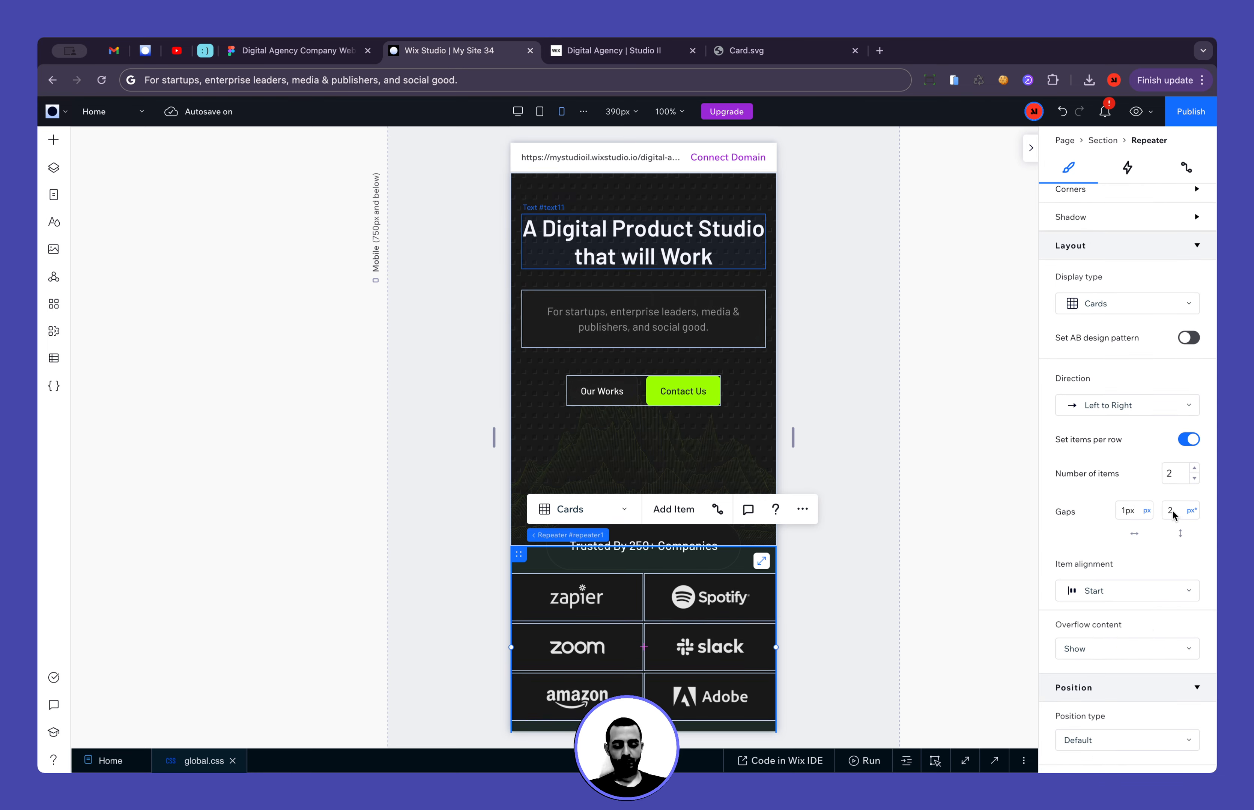
pyautogui.click(1179, 511)
pyautogui.press('Return')
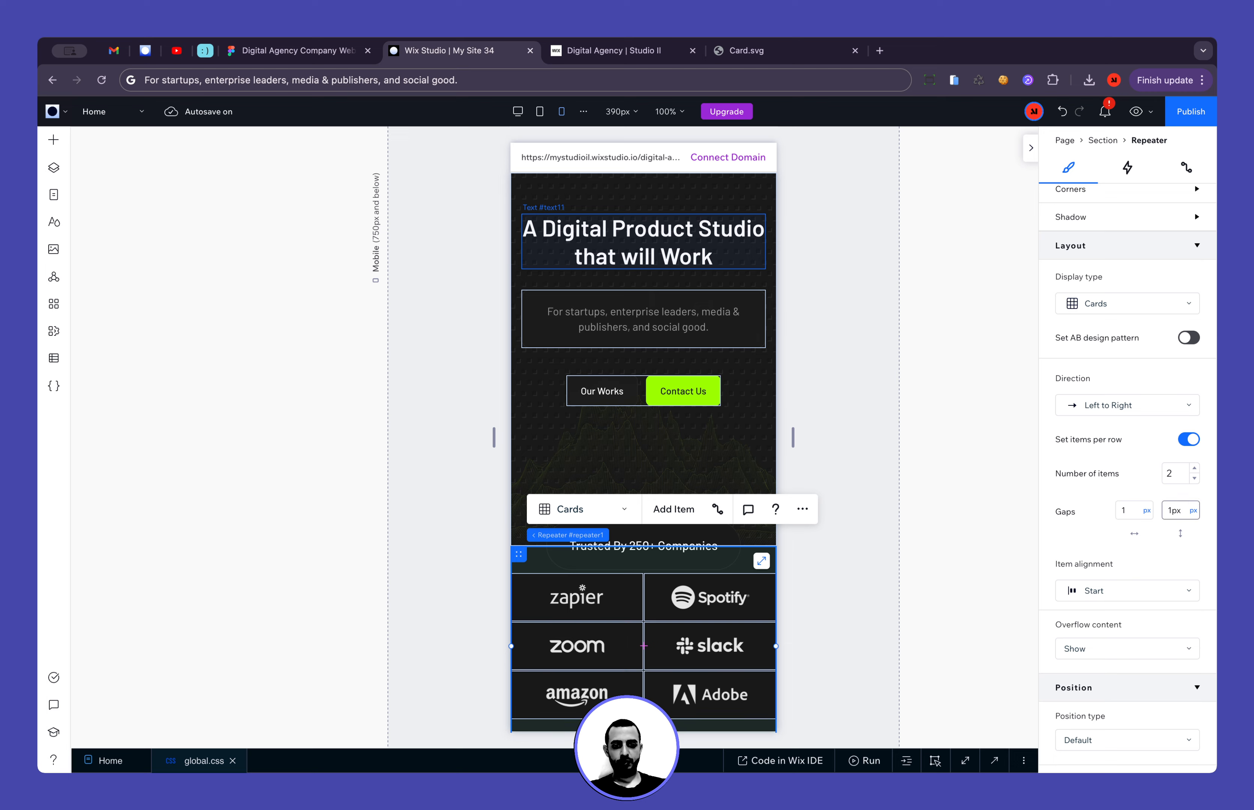
pyautogui.click(897, 588)
# Set the logo repeater's background at the mobile breakpoint to the dark theme color #262626
pyautogui.scroll(-3, 896, 587)
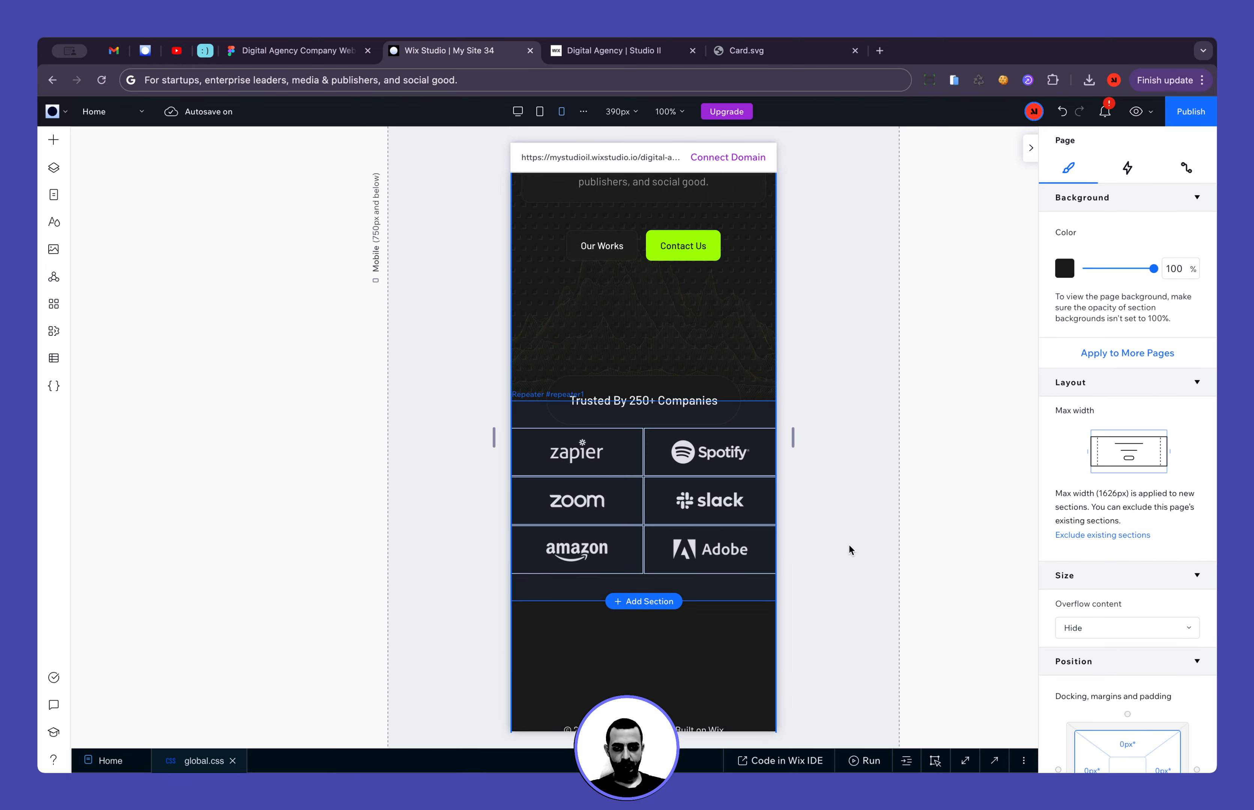
pyautogui.click(656, 453)
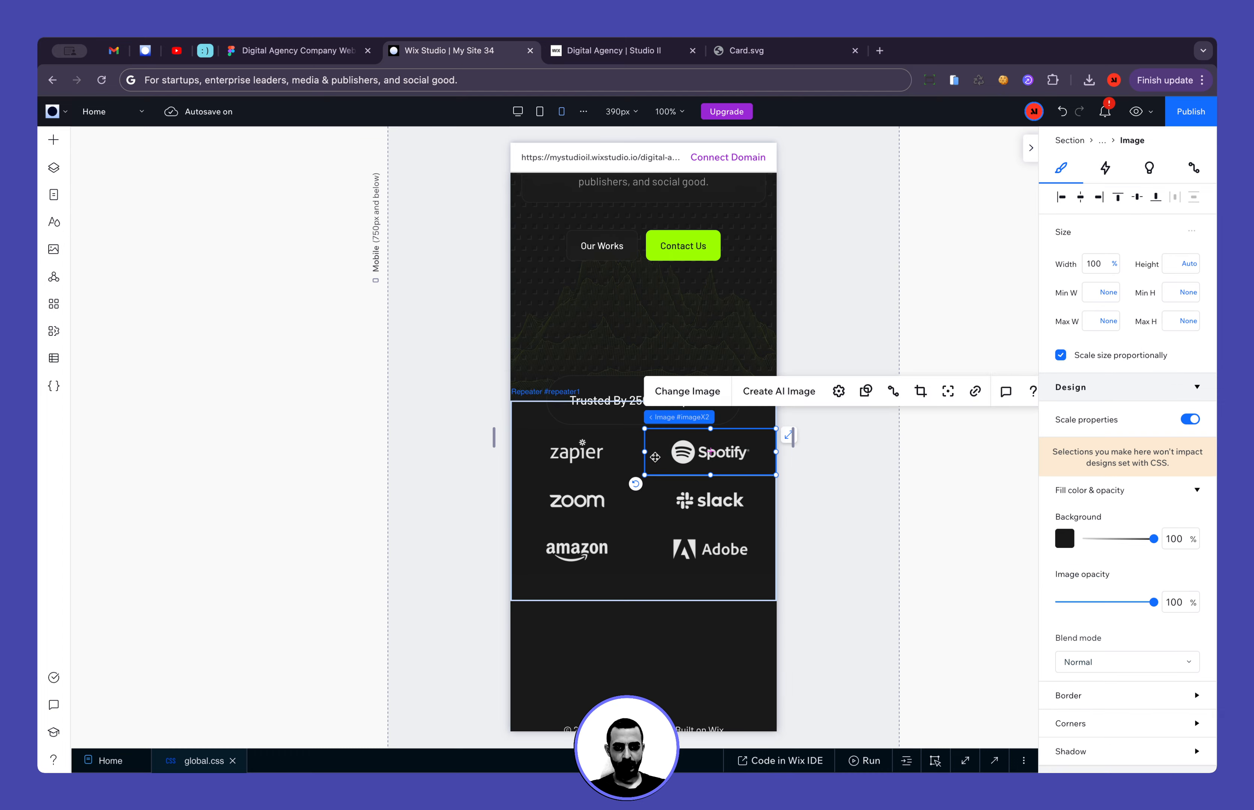
pyautogui.click(1109, 141)
pyautogui.click(1107, 144)
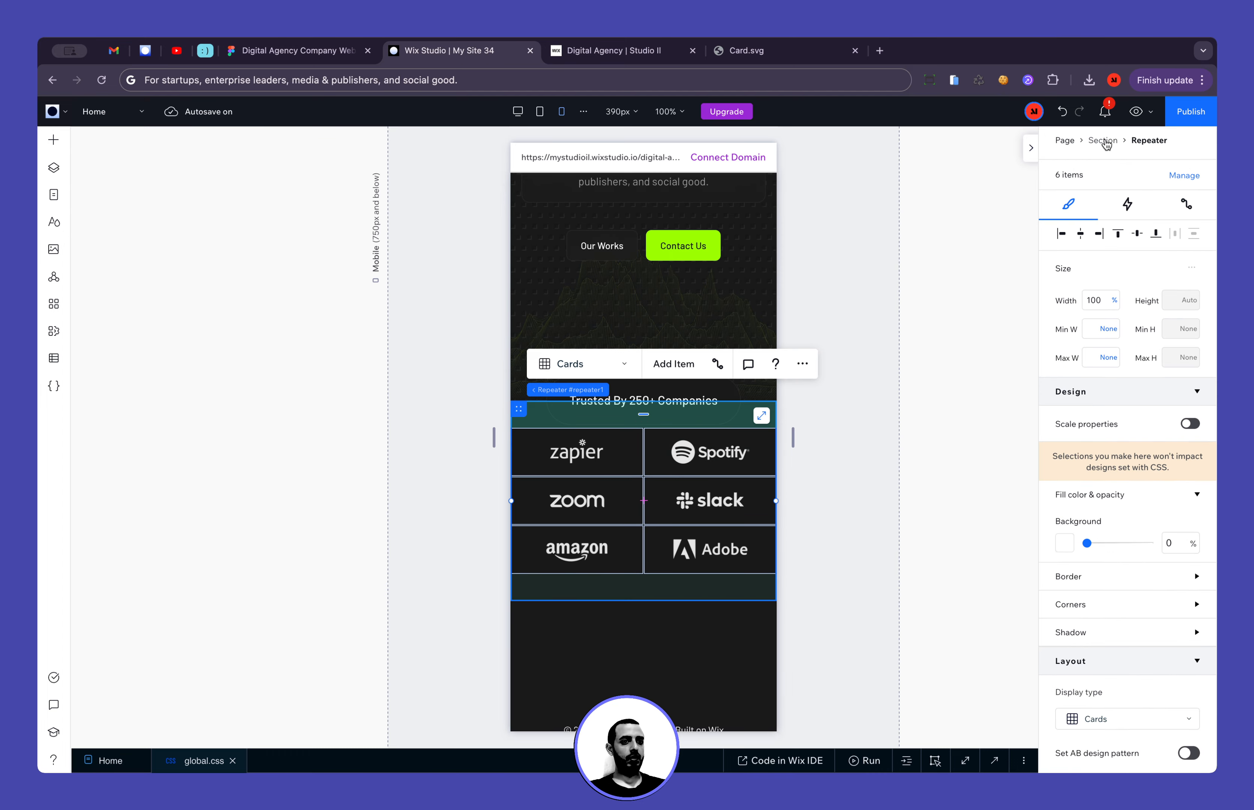
pyautogui.click(1064, 544)
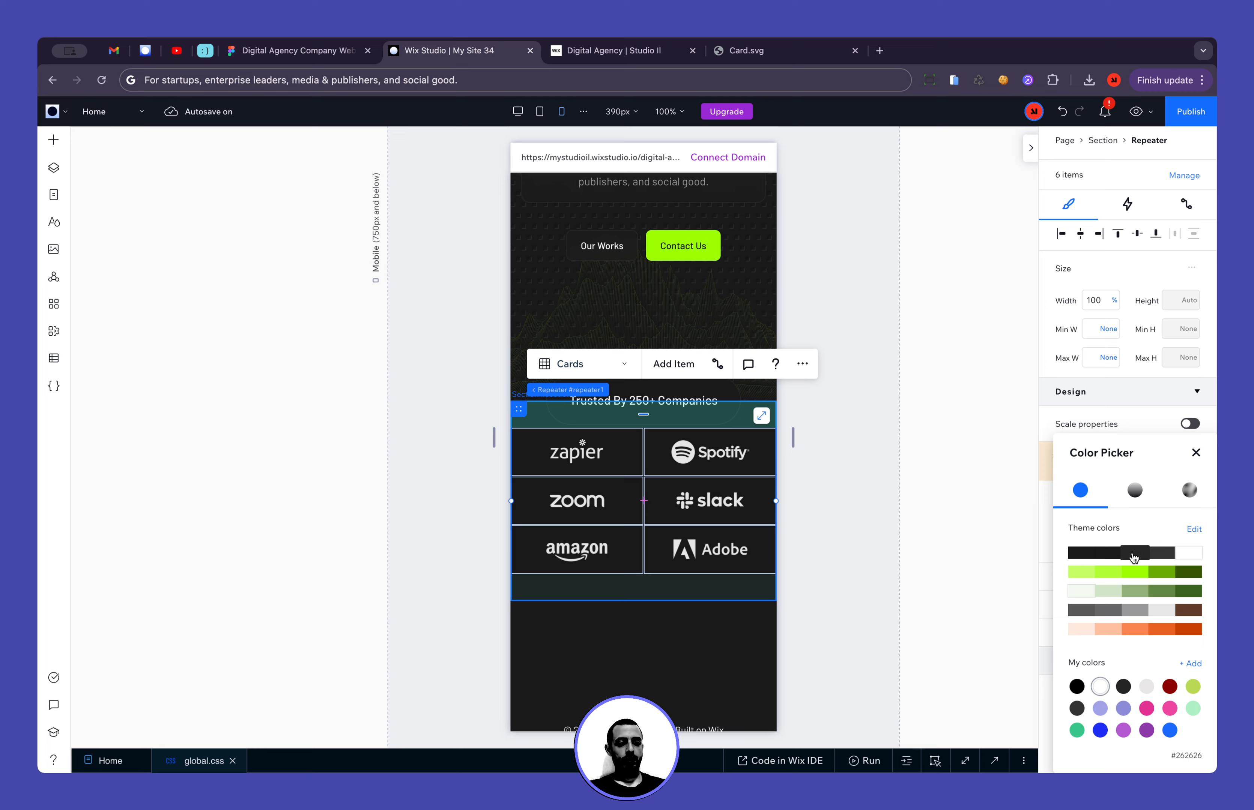
pyautogui.click(1133, 553)
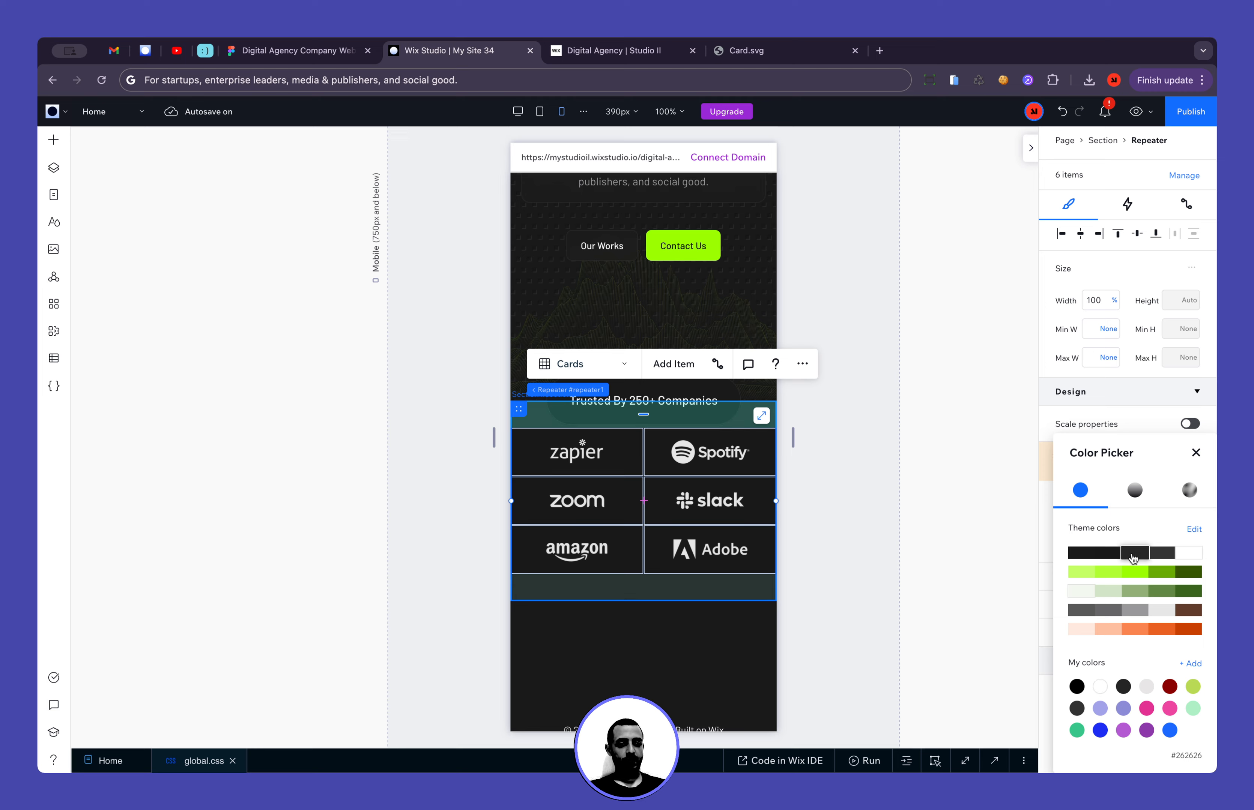
pyautogui.click(901, 551)
pyautogui.scroll(-8, 1116, 616)
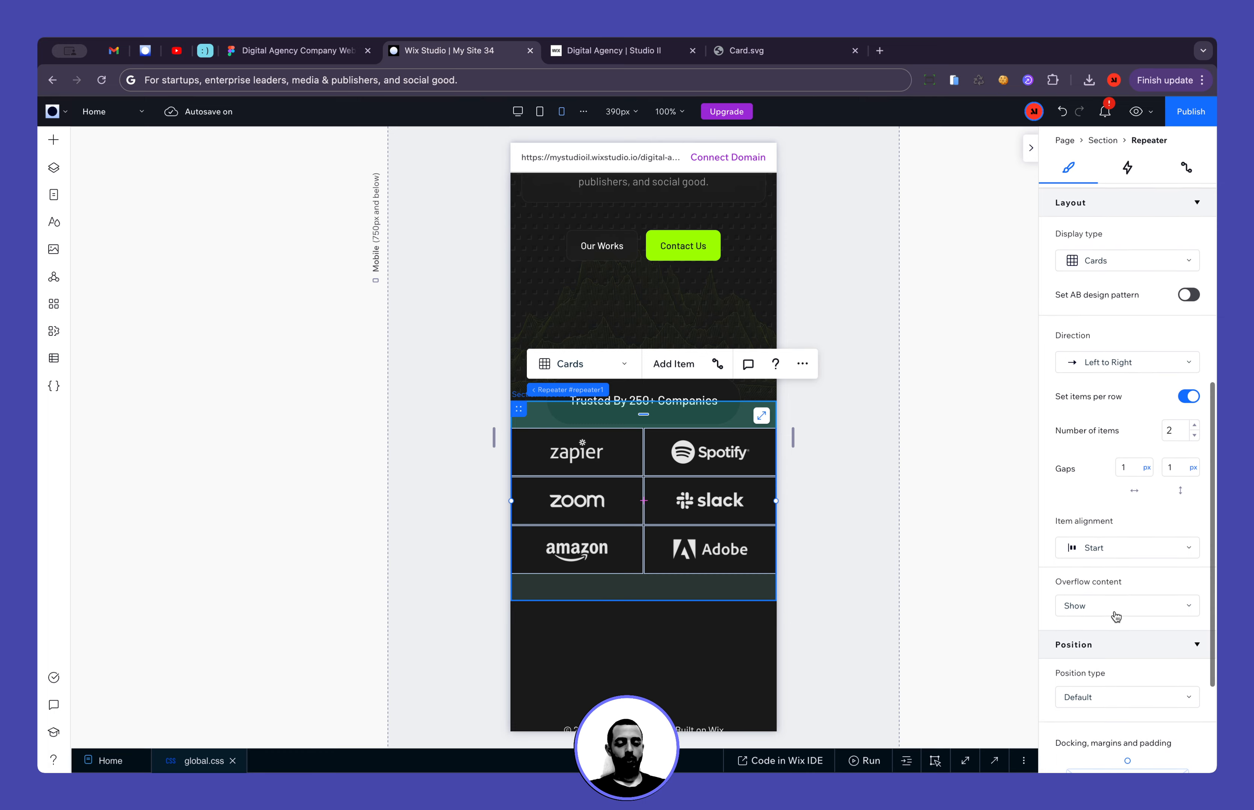
pyautogui.click(896, 631)
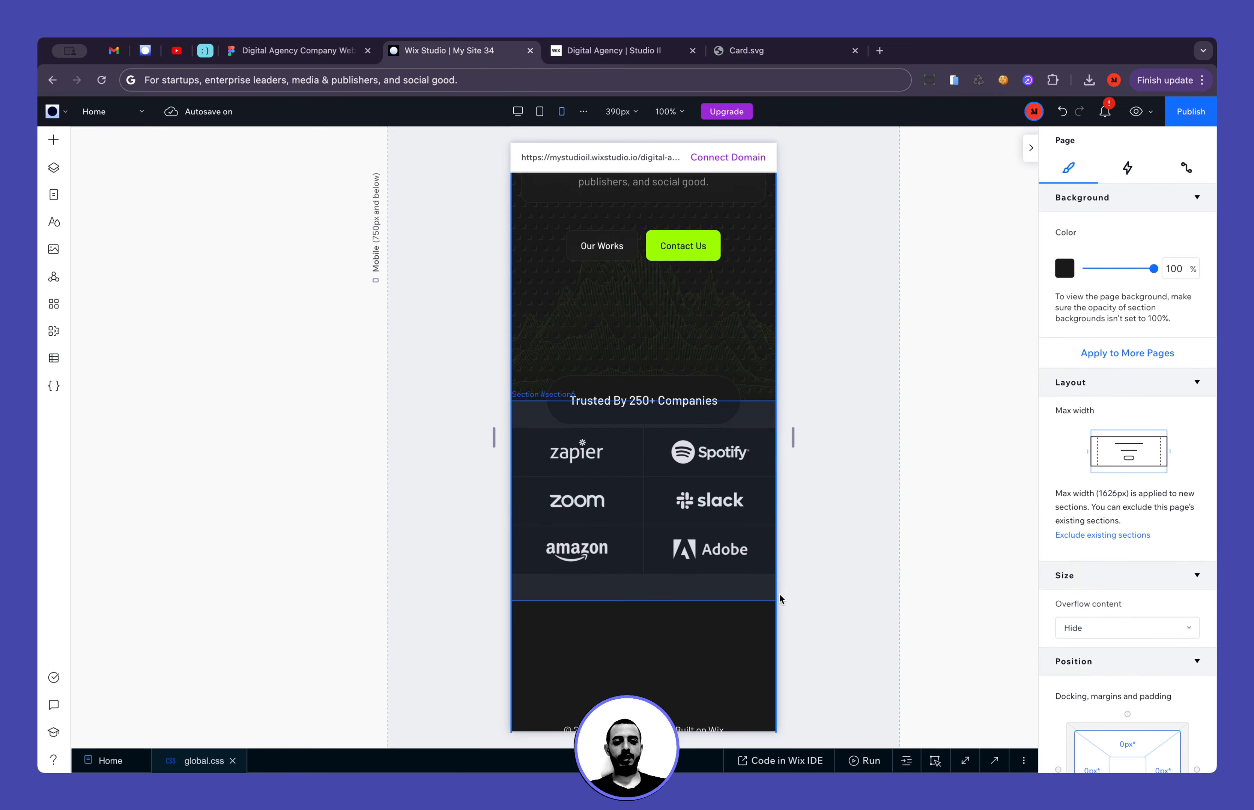
# Inspect the mobile logo grid's divider lines and the repeater's layout settings, and compare them with the Figma mobile design
pyautogui.scroll(5, 798, 599)
pyautogui.scroll(-4, 798, 599)
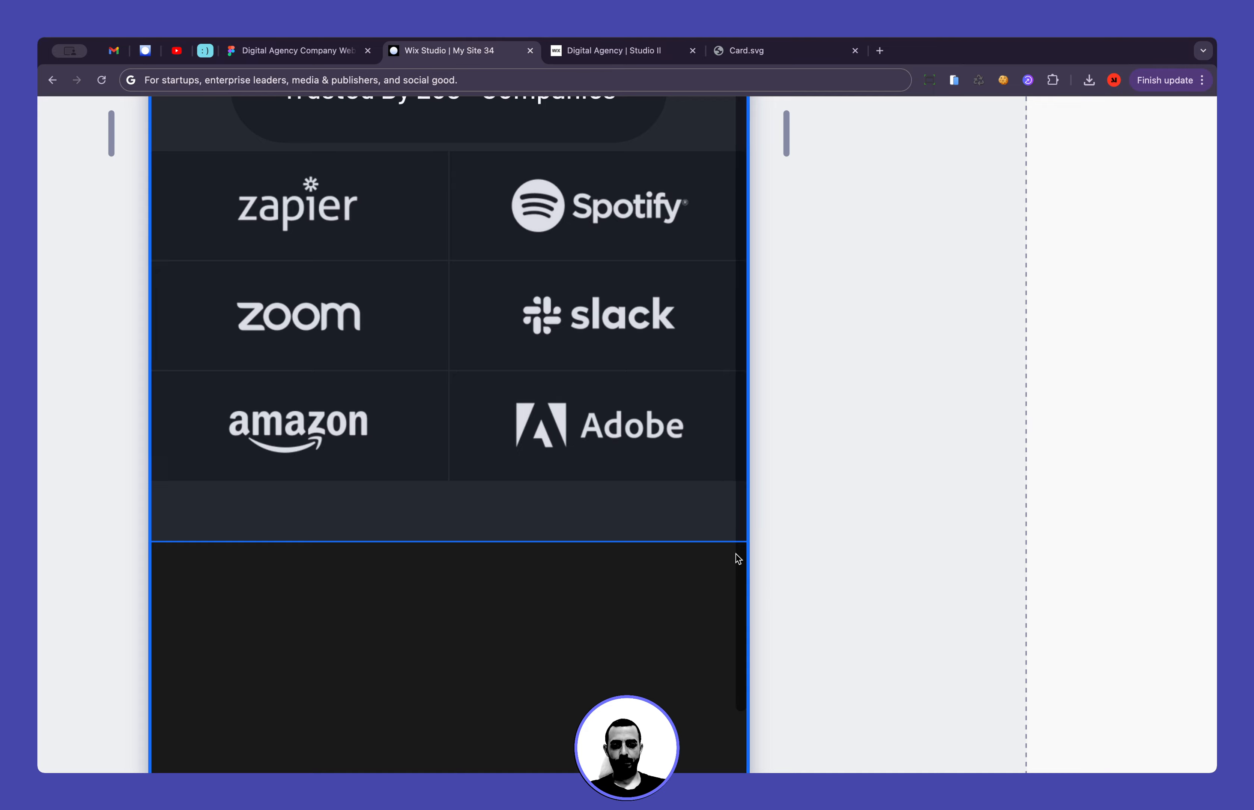
pyautogui.scroll(-5, 917, 588)
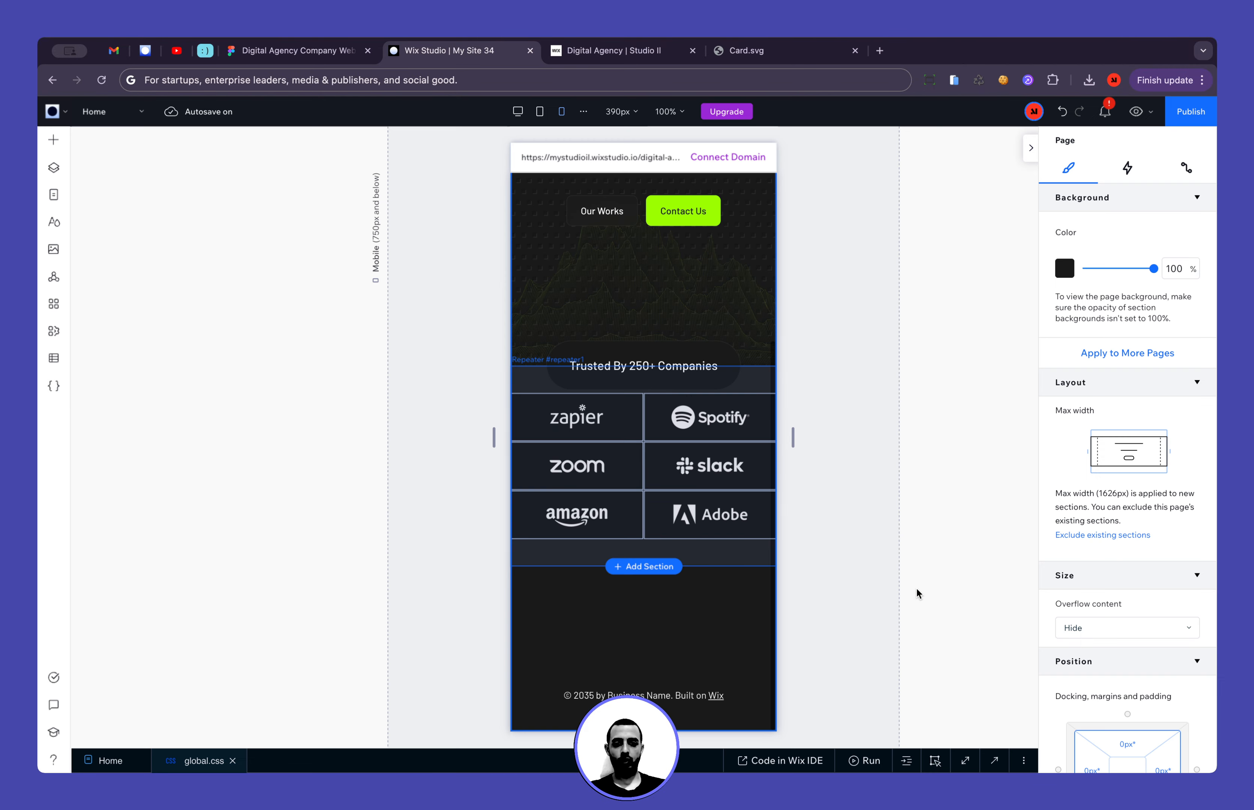
pyautogui.click(743, 557)
pyautogui.scroll(-10, 1138, 669)
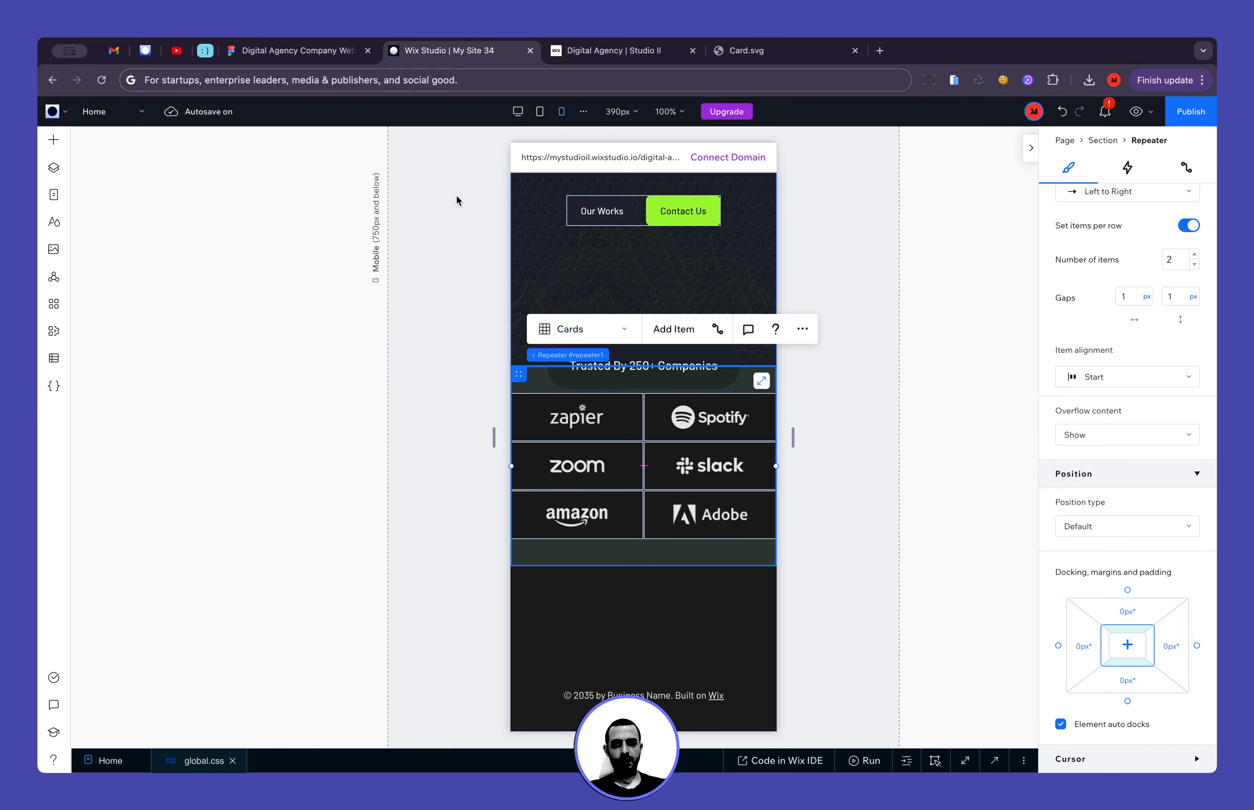
pyautogui.click(312, 51)
pyautogui.scroll(5, 280, 218)
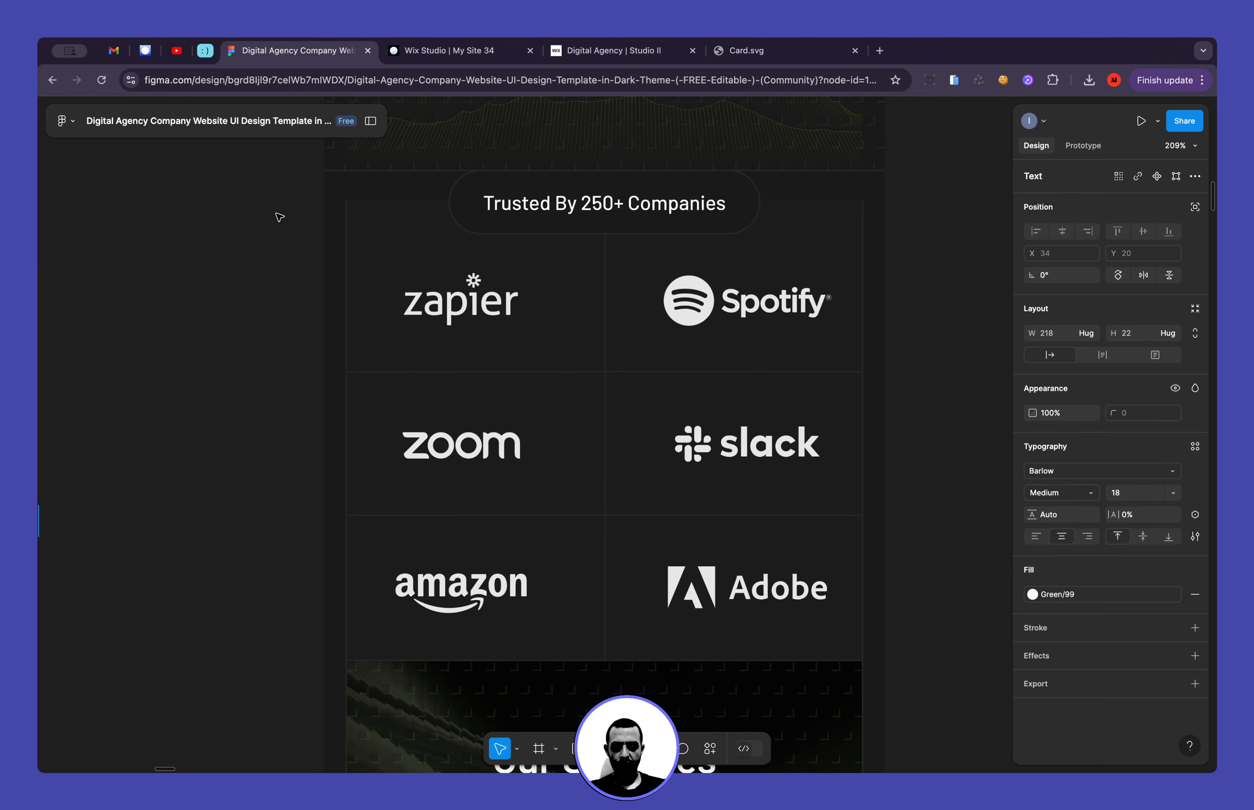
pyautogui.scroll(-5, 280, 217)
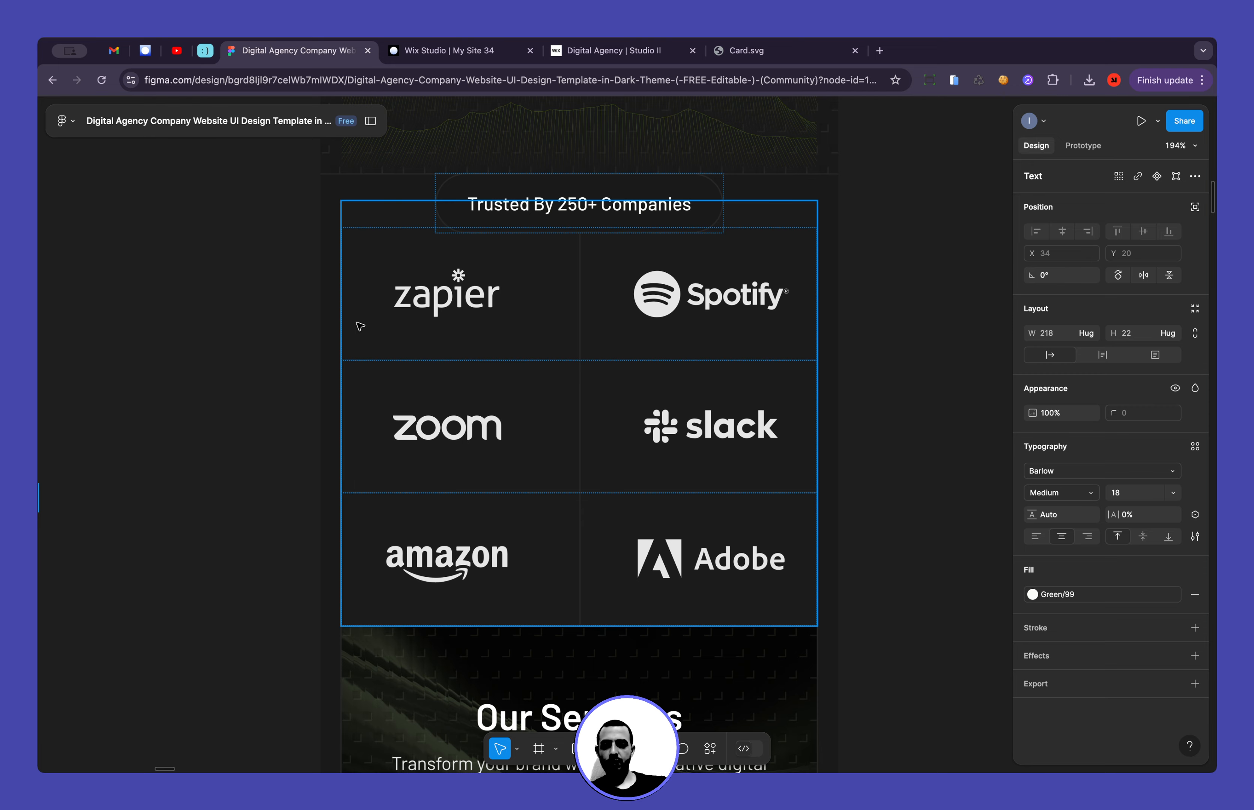
# Draw a rectangle about 74 × 49 px on the empty Figma canvas beside the mobile logo section, filled with 1C1C1C
pyautogui.click(372, 322)
pyautogui.click(244, 337)
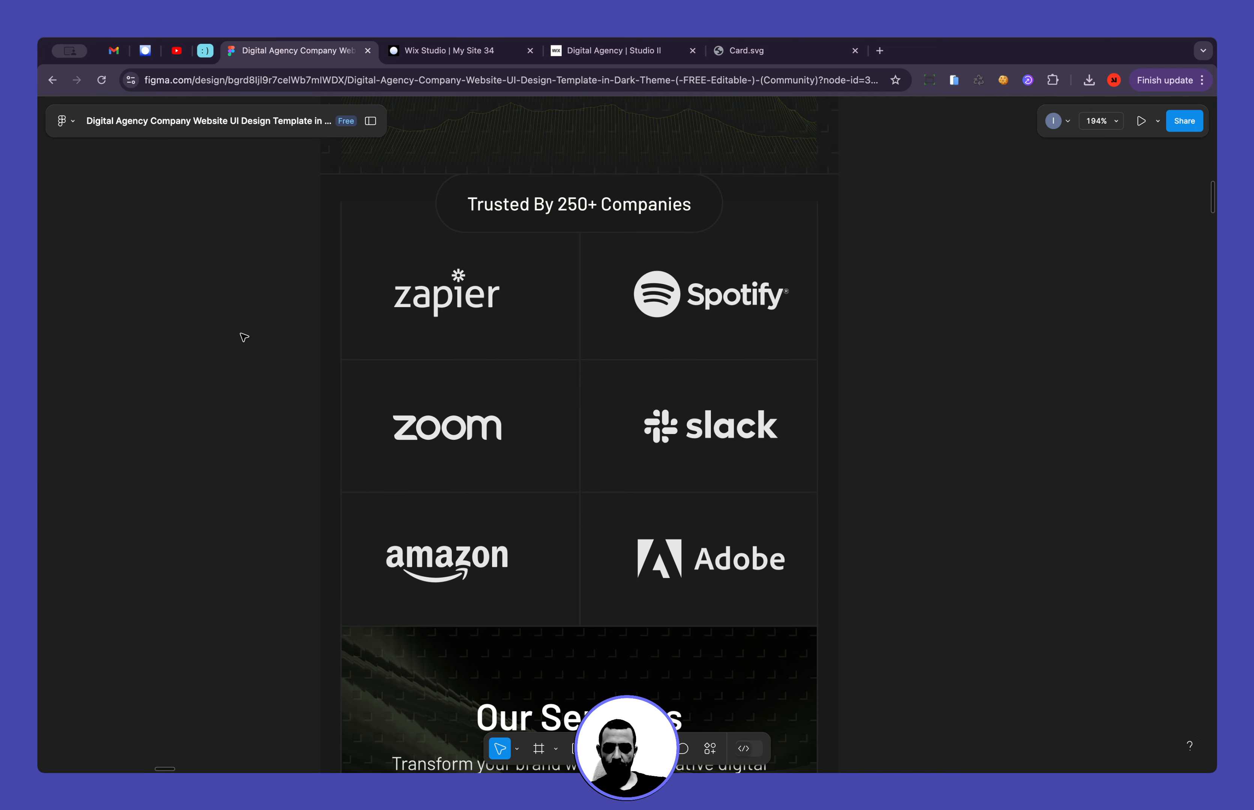
pyautogui.press('r')
pyautogui.moveTo(178, 319); pyautogui.dragTo(276, 384)
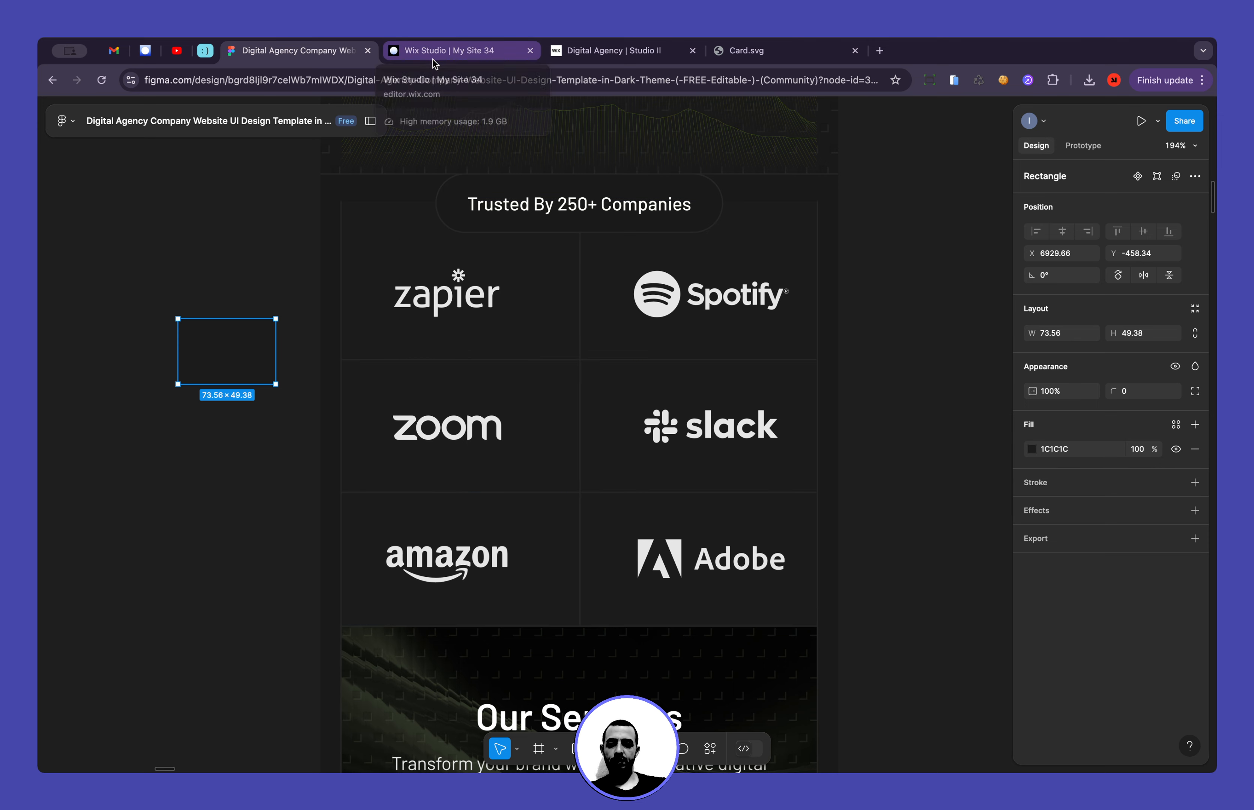
# Inspect the size, padding and fill settings of the Figma mobile logo container, its first row and the Zapier card
pyautogui.click(413, 329)
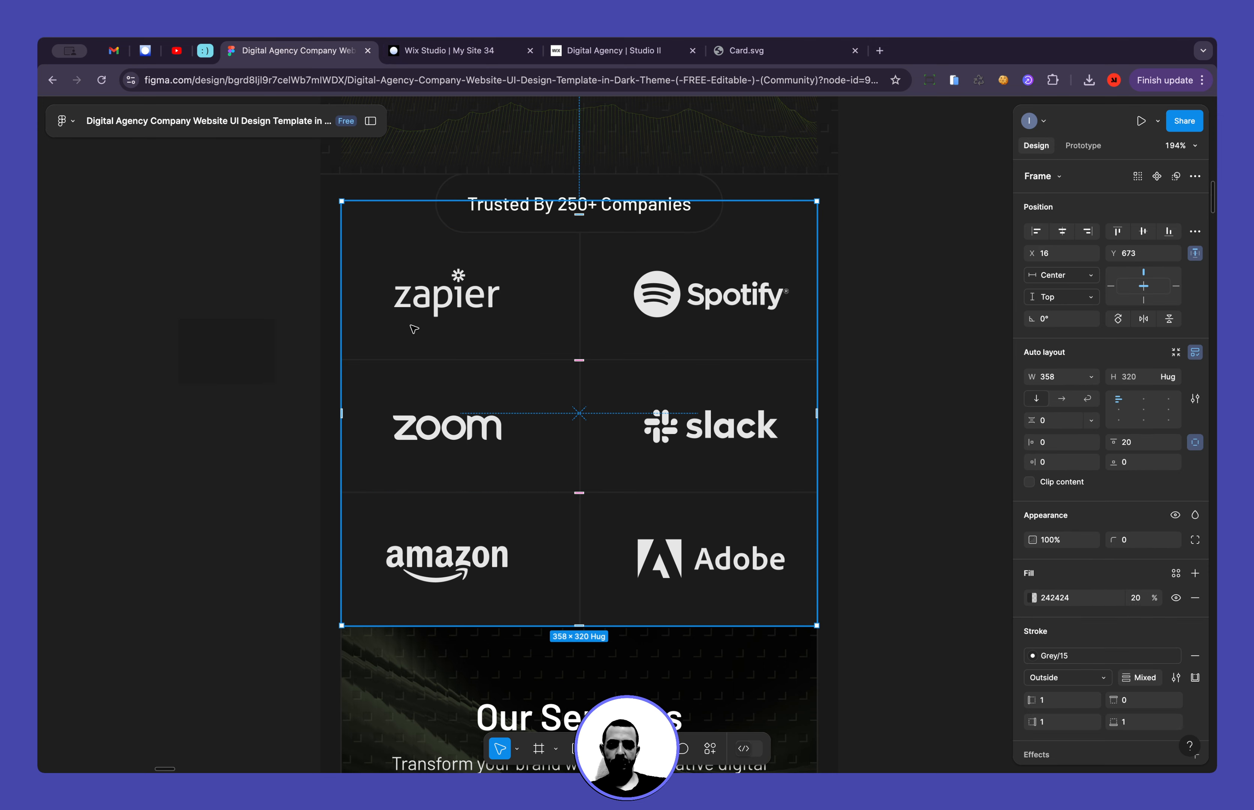
pyautogui.doubleClick(408, 336)
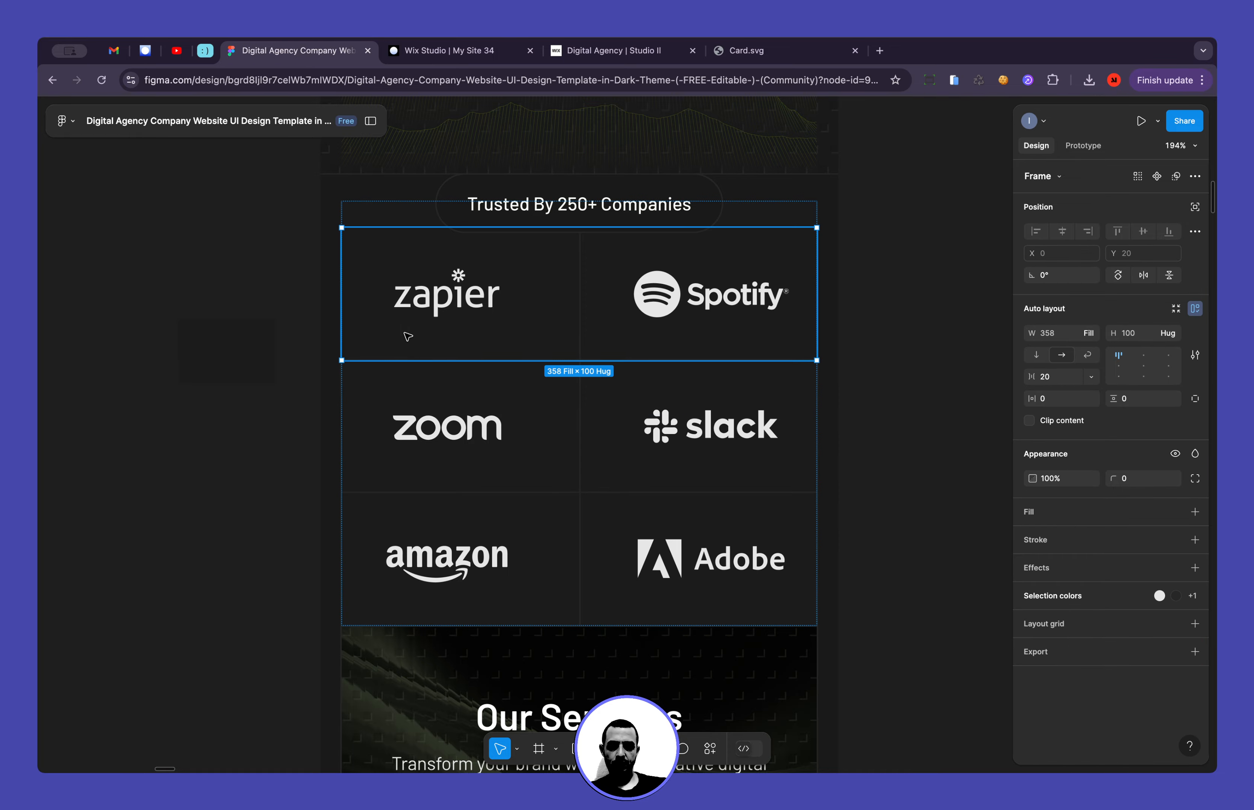
pyautogui.doubleClick(400, 343)
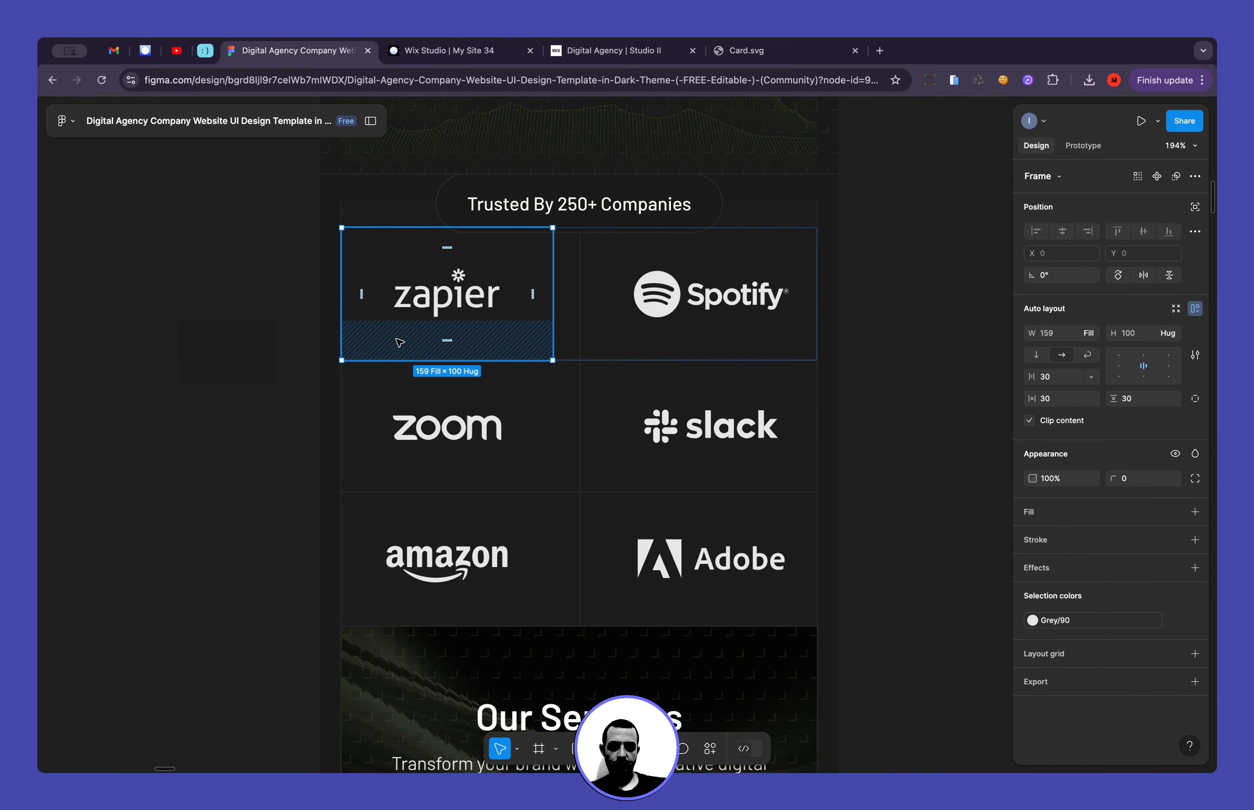
pyautogui.click(220, 301)
# Show the Figma file's list of pages and open the Guide page
pyautogui.scroll(-10, 220, 301)
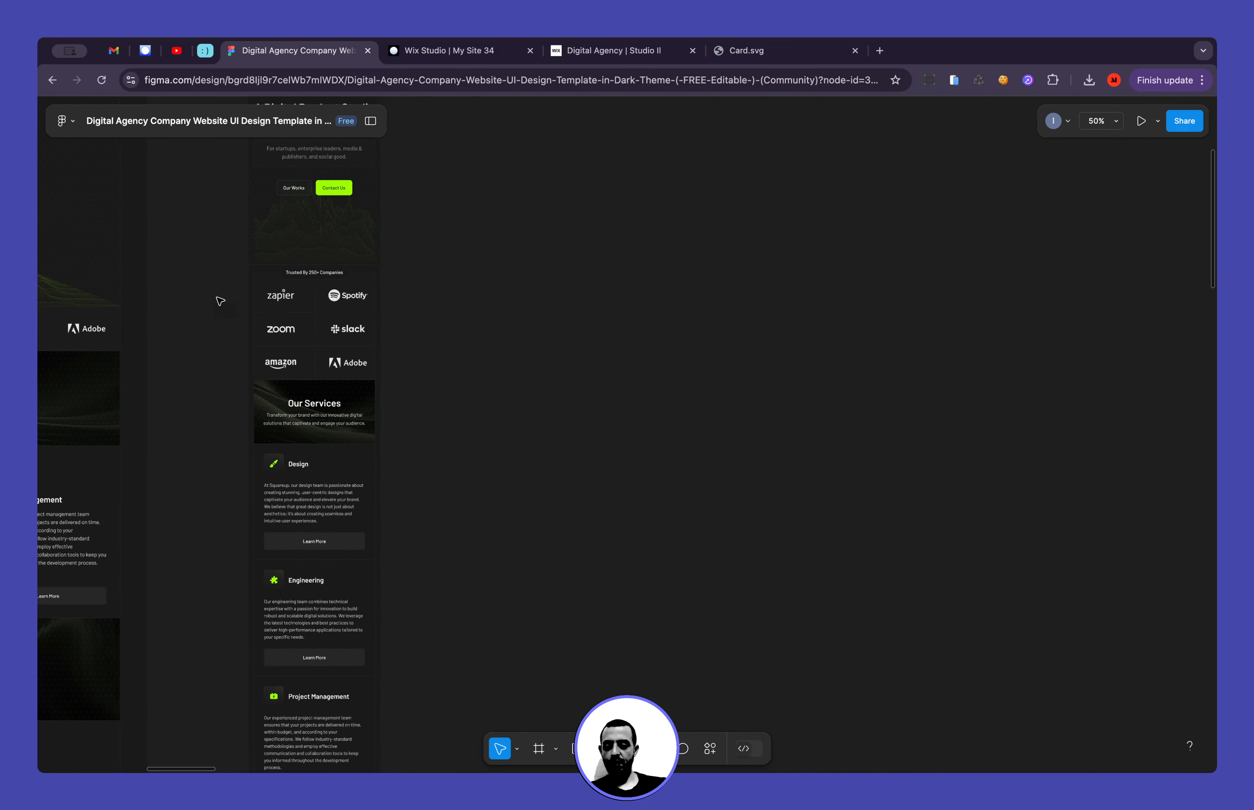
pyautogui.hscroll(-5, 220, 301)
pyautogui.click(370, 121)
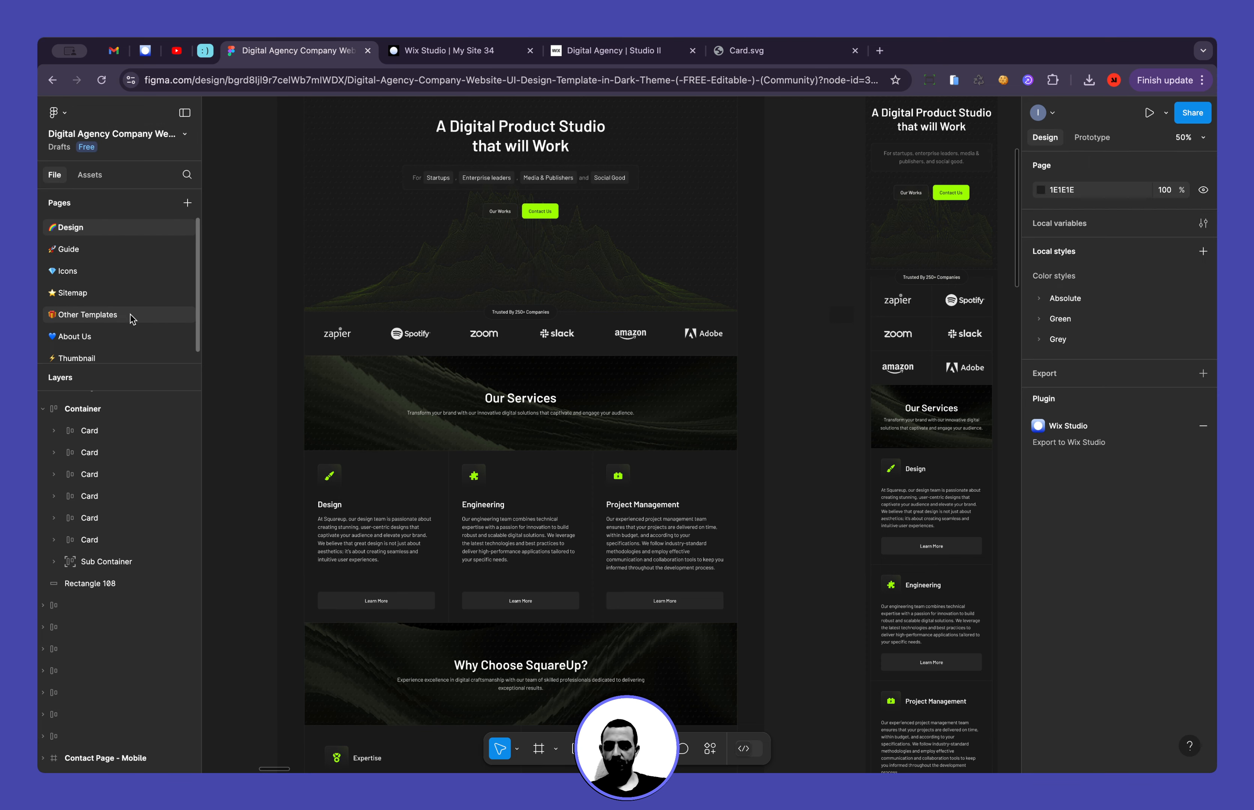
pyautogui.click(91, 254)
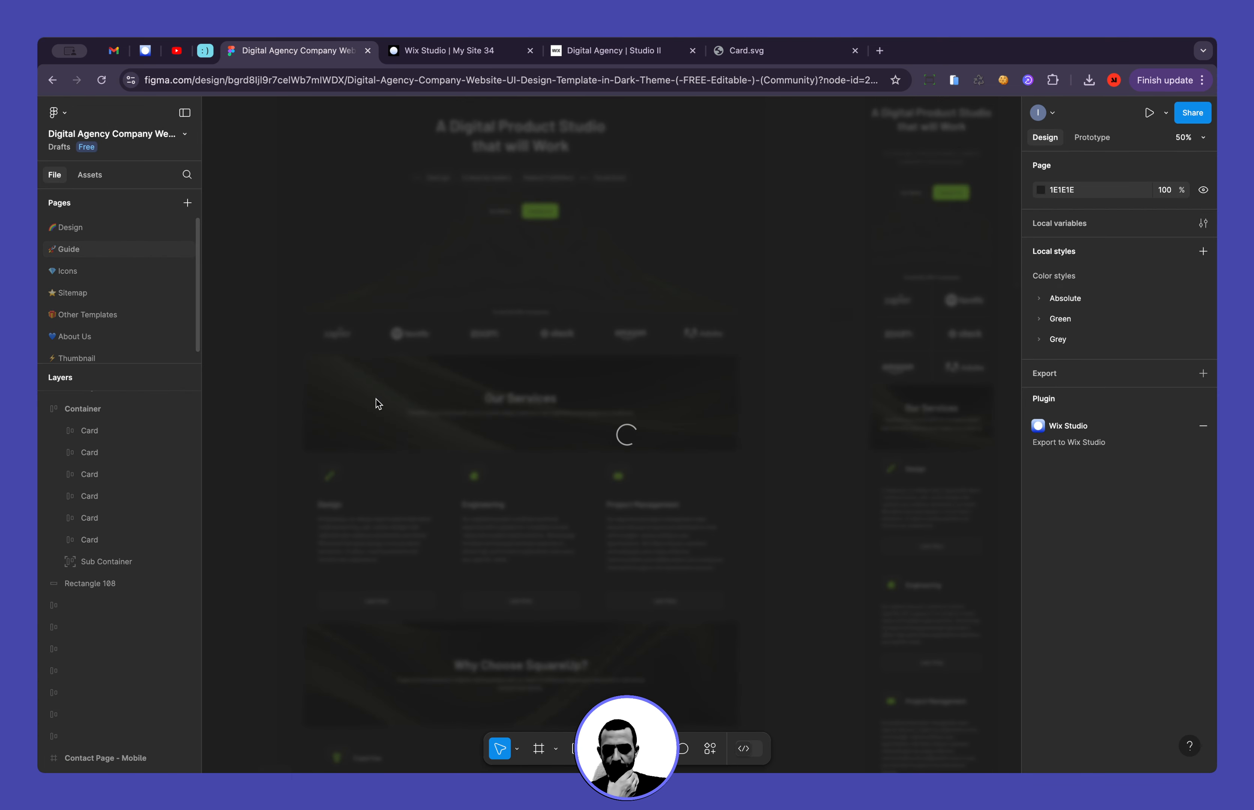
pyautogui.scroll(-5, 379, 403)
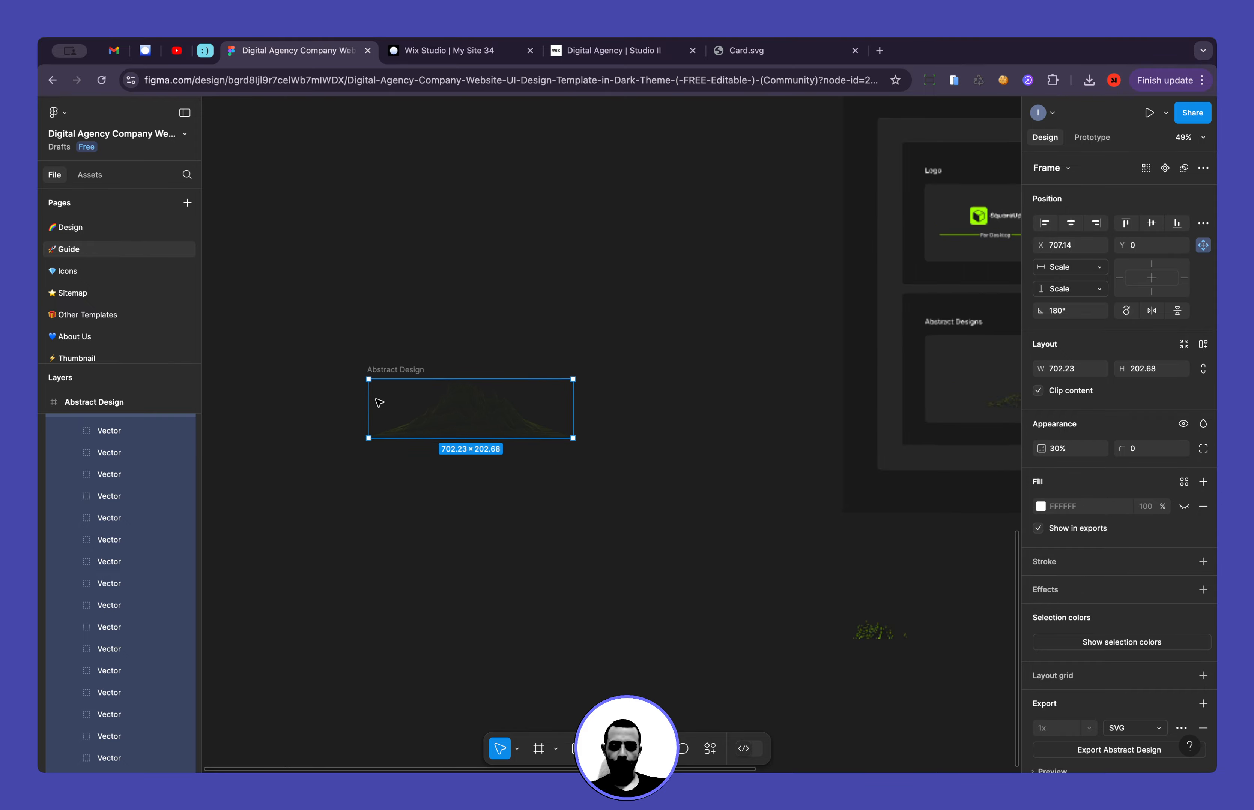
# Examine the green and grey shade swatches on the Figma Guide page, and review the mobile logo repeater's design settings in Wix Studio
pyautogui.hscroll(10, 379, 403)
pyautogui.scroll(11, 379, 403)
pyautogui.scroll(4, 380, 403)
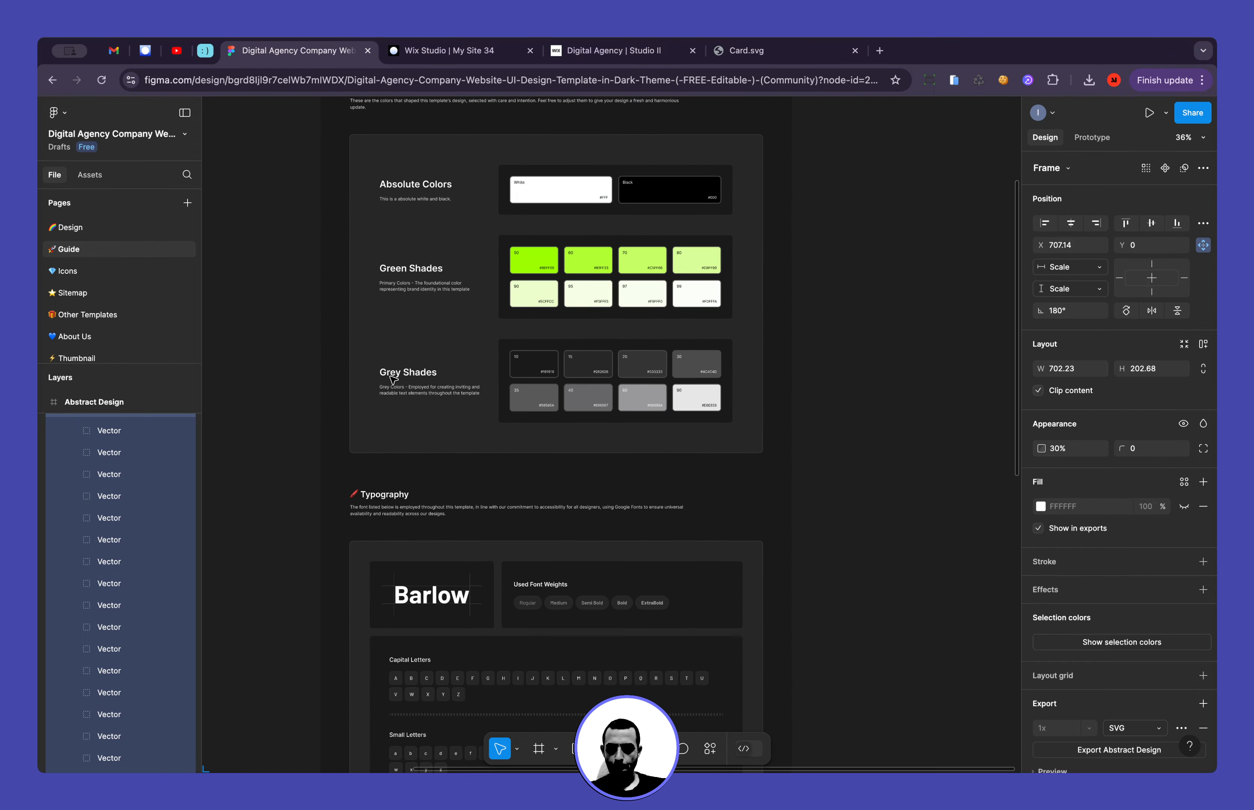
pyautogui.scroll(6, 470, 326)
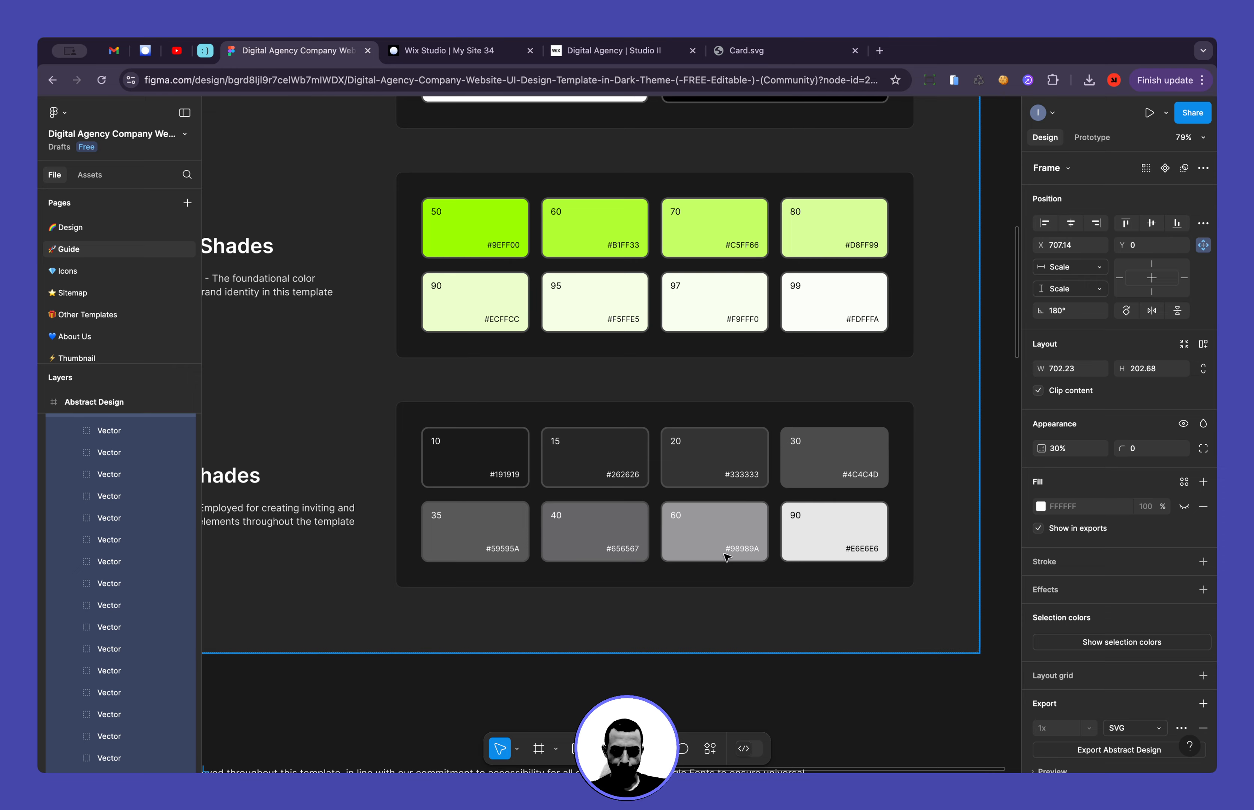
pyautogui.click(445, 51)
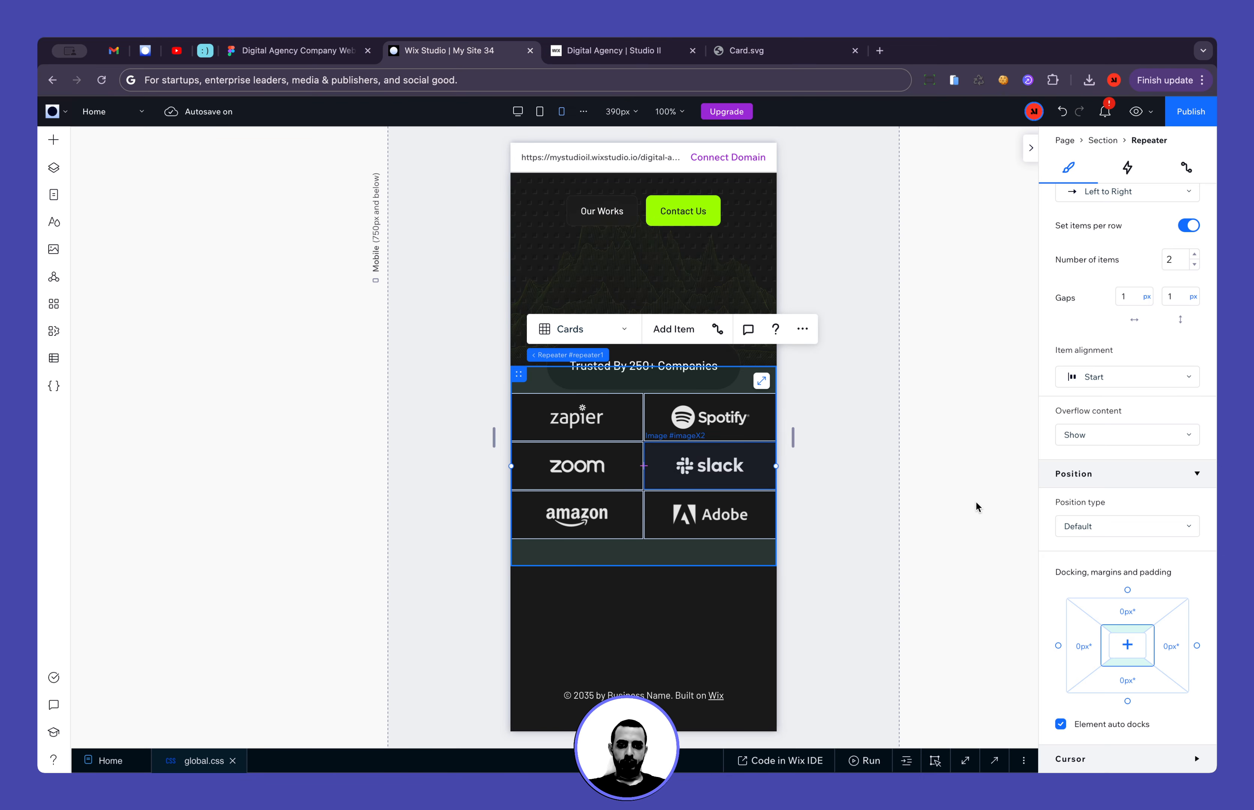
pyautogui.scroll(10, 1169, 399)
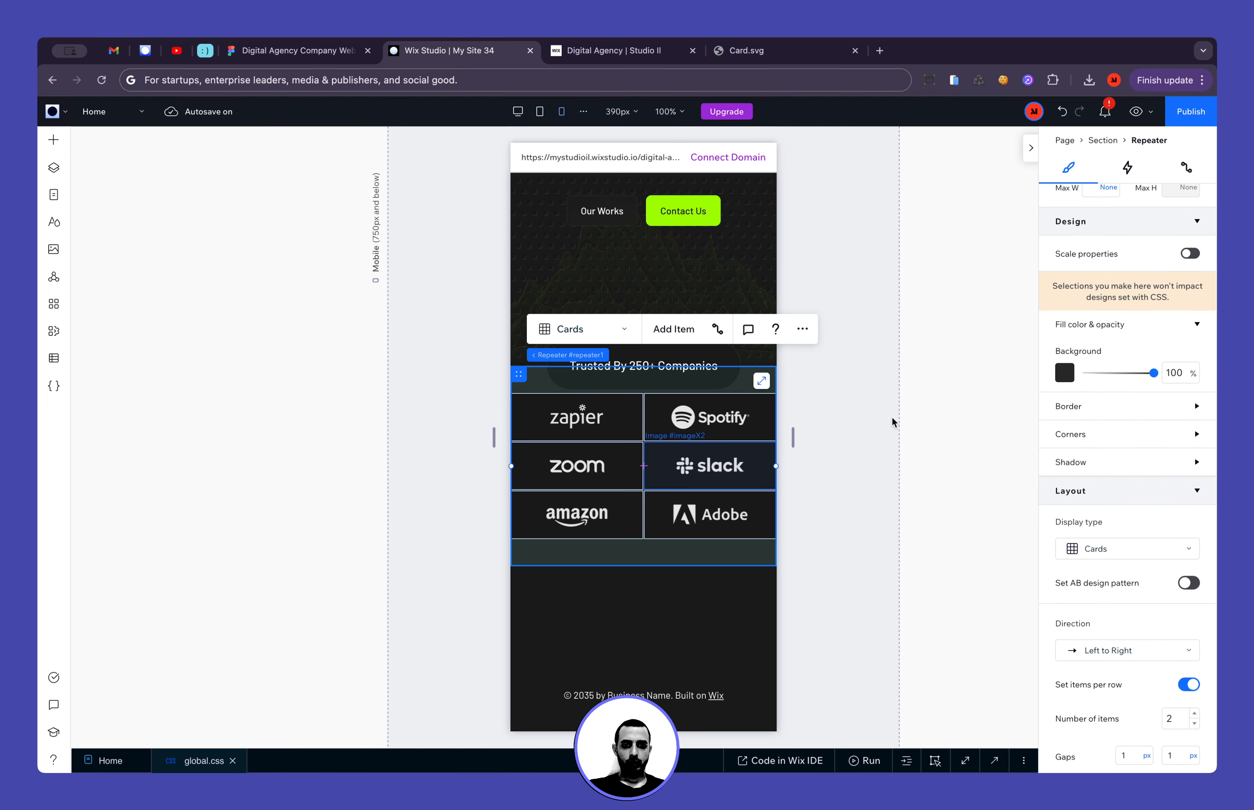
pyautogui.click(625, 430)
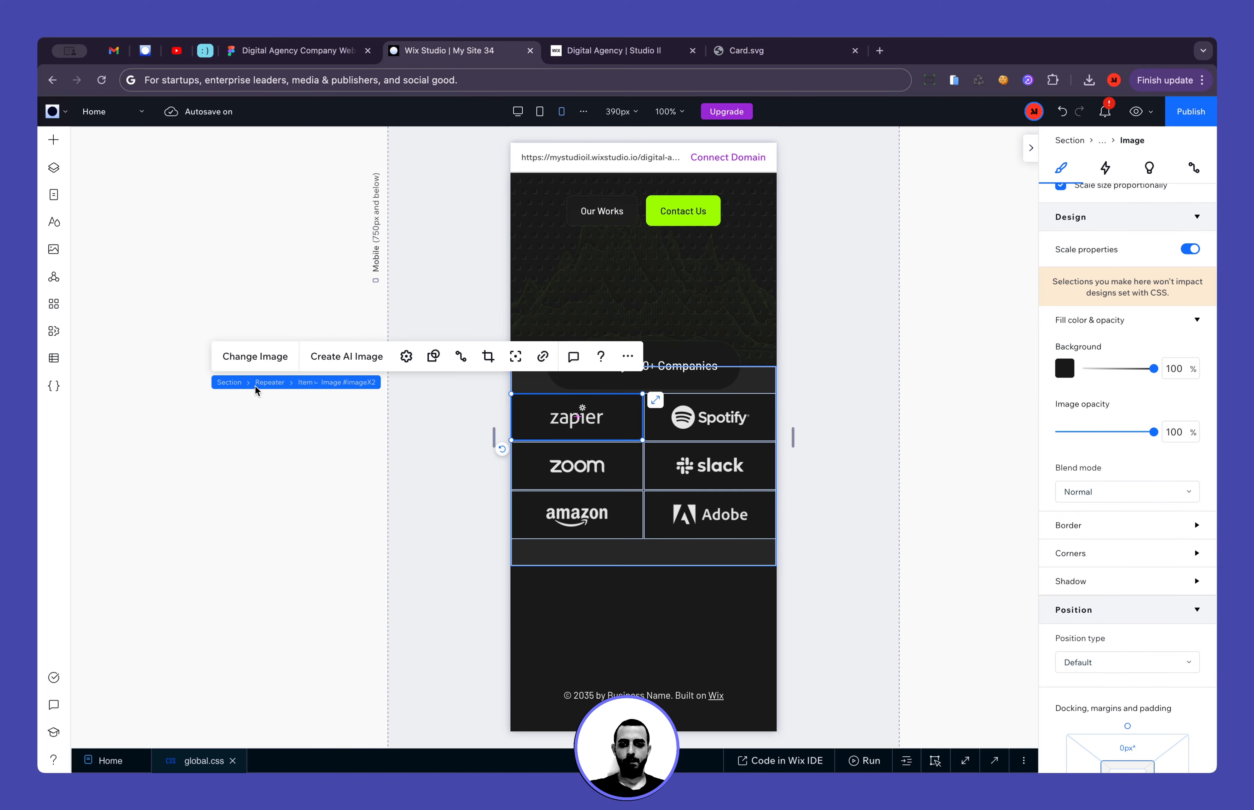
# Compare the mobile logo section on Figma's Design page with the Zapier item's background color in the Wix Studio mobile layout
pyautogui.click(327, 52)
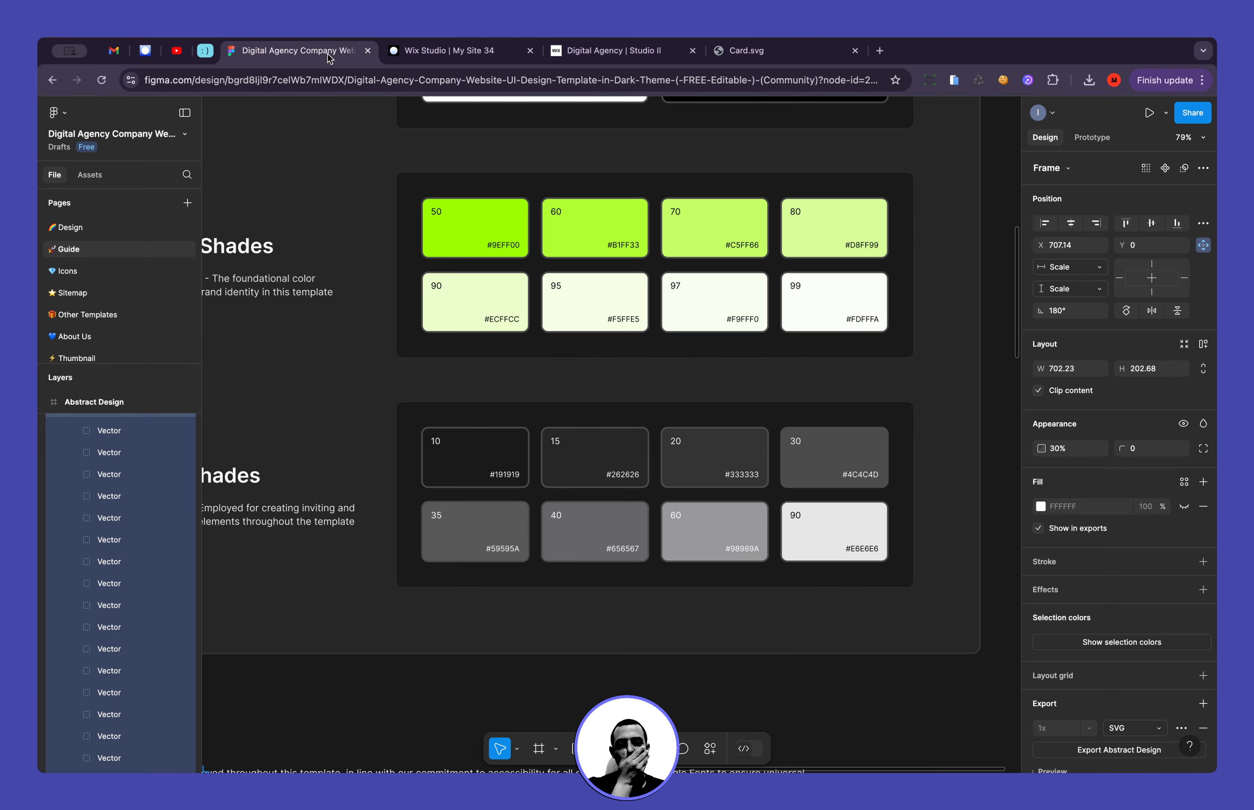
pyautogui.click(105, 228)
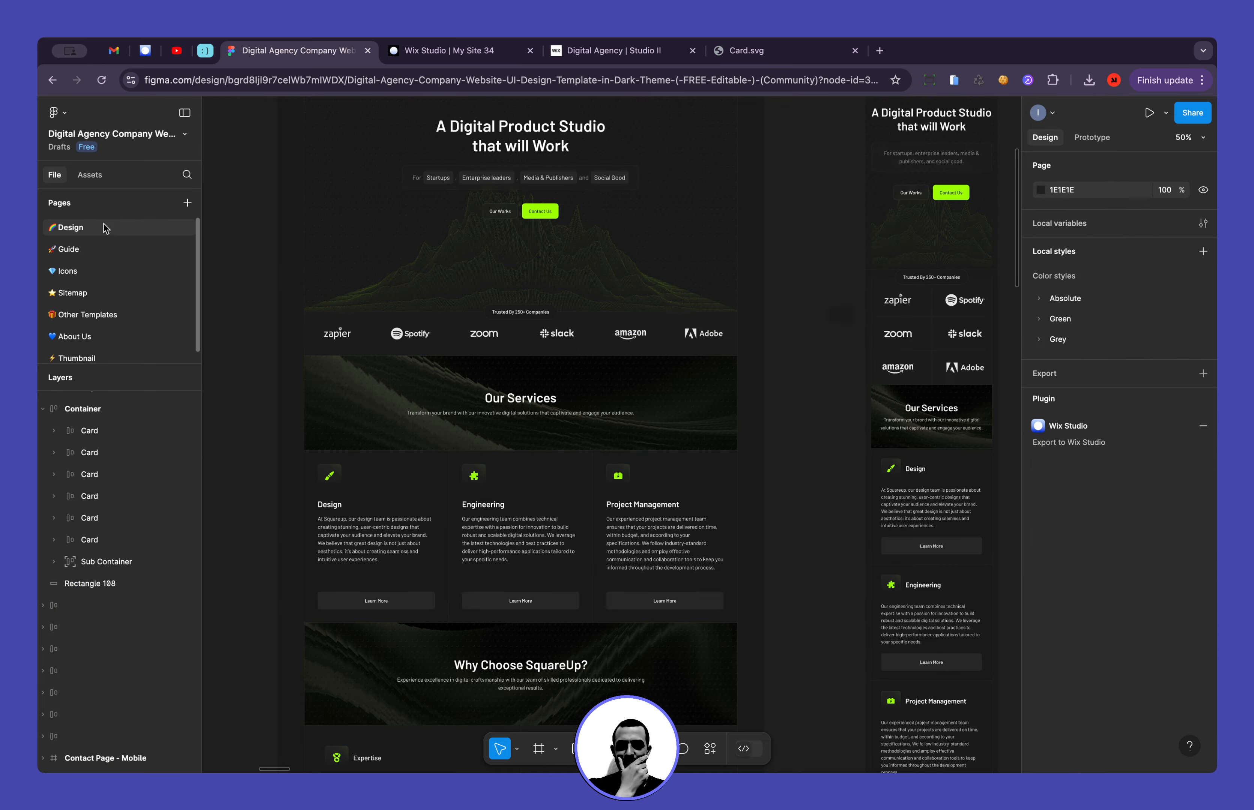
pyautogui.scroll(5, 697, 339)
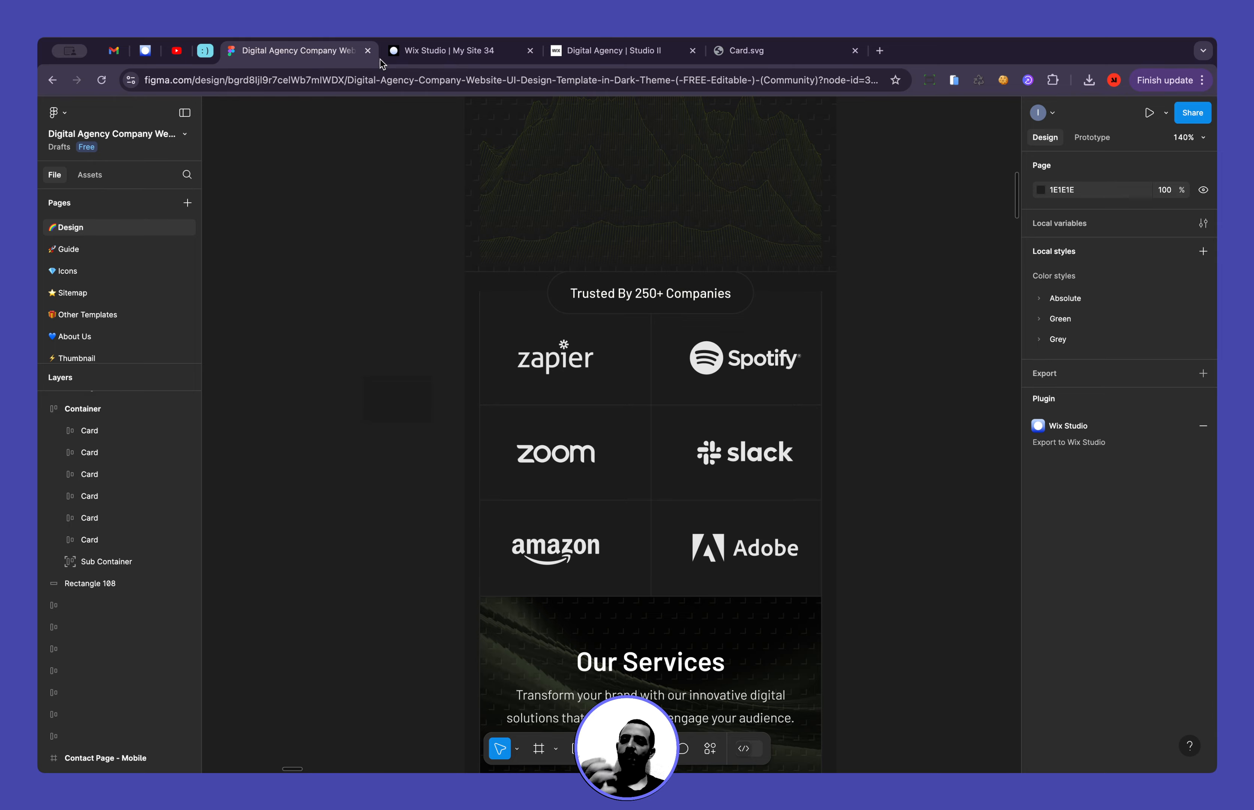
pyautogui.click(448, 50)
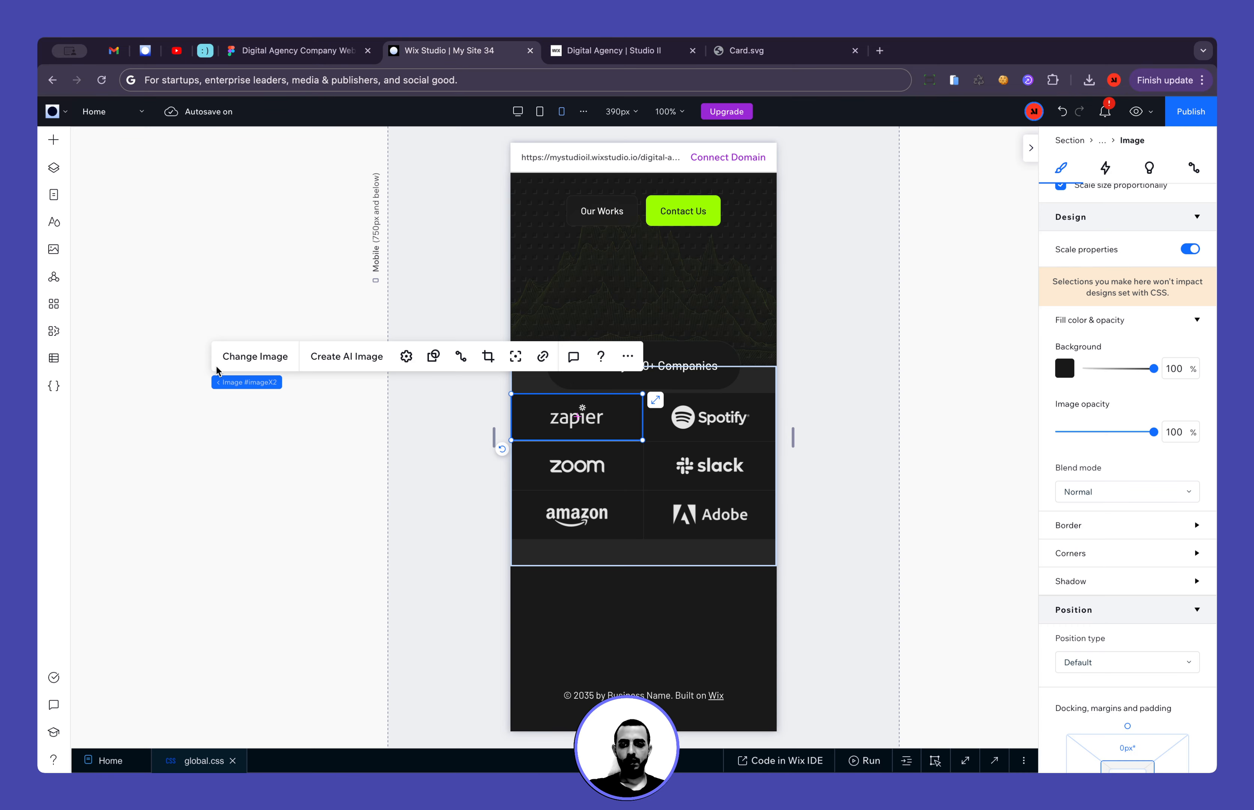
pyautogui.click(218, 382)
pyautogui.click(1059, 343)
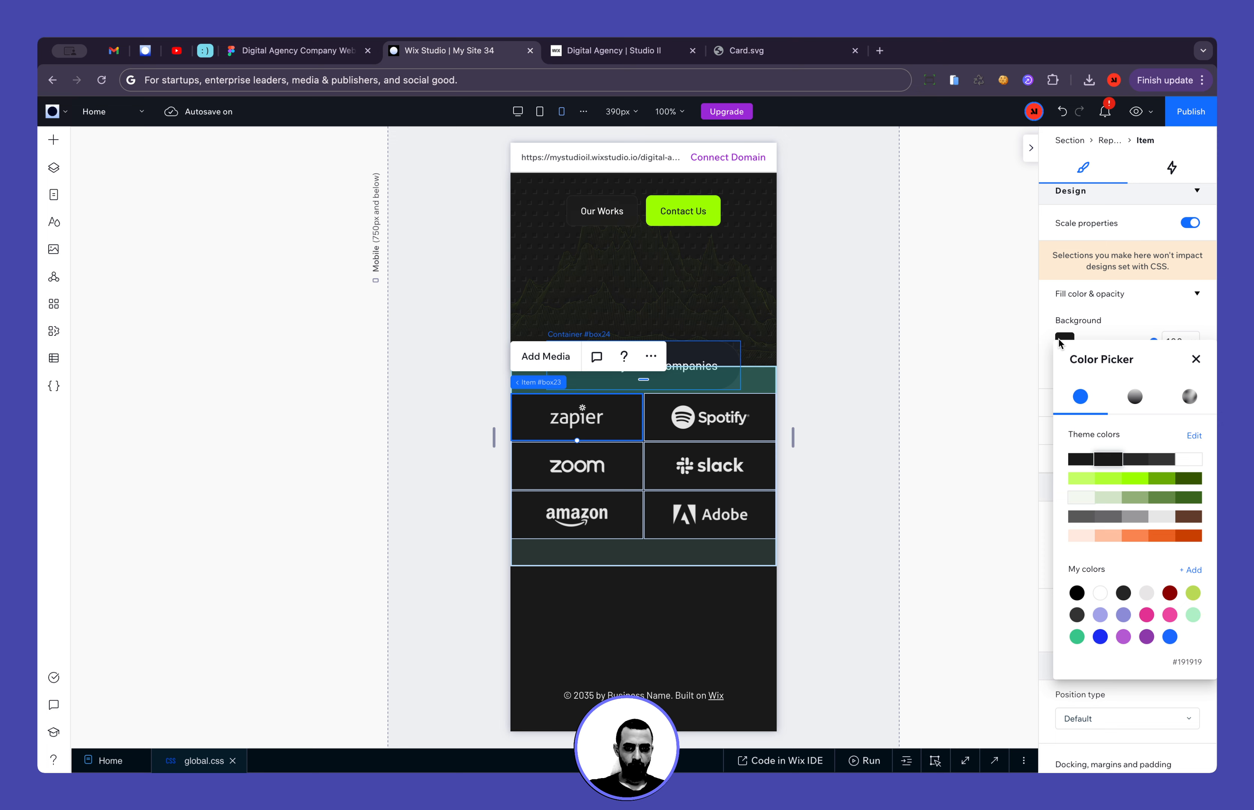
pyautogui.click(1083, 317)
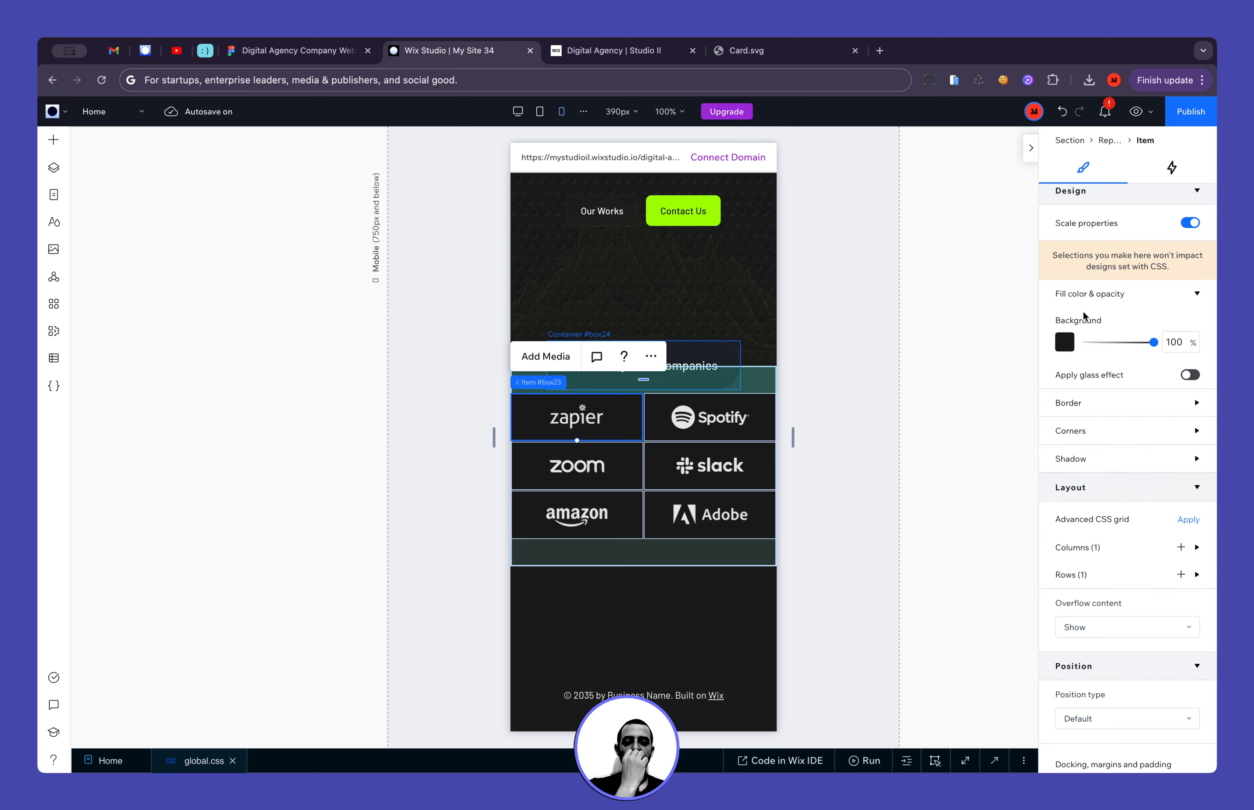
# In the desktop layout, set the background opacity of the Zapier repeater item and its logo image to 0%
pyautogui.click(517, 111)
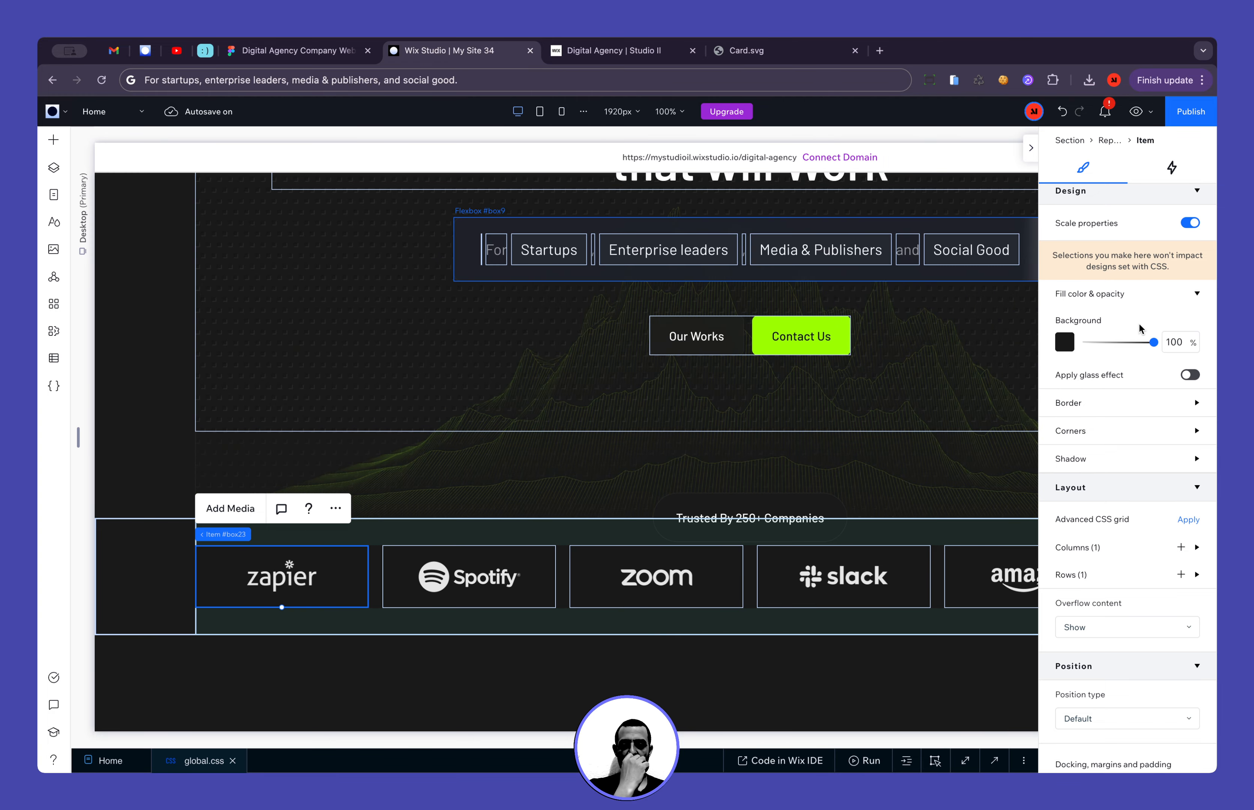
pyautogui.moveTo(1153, 342); pyautogui.dragTo(1056, 351)
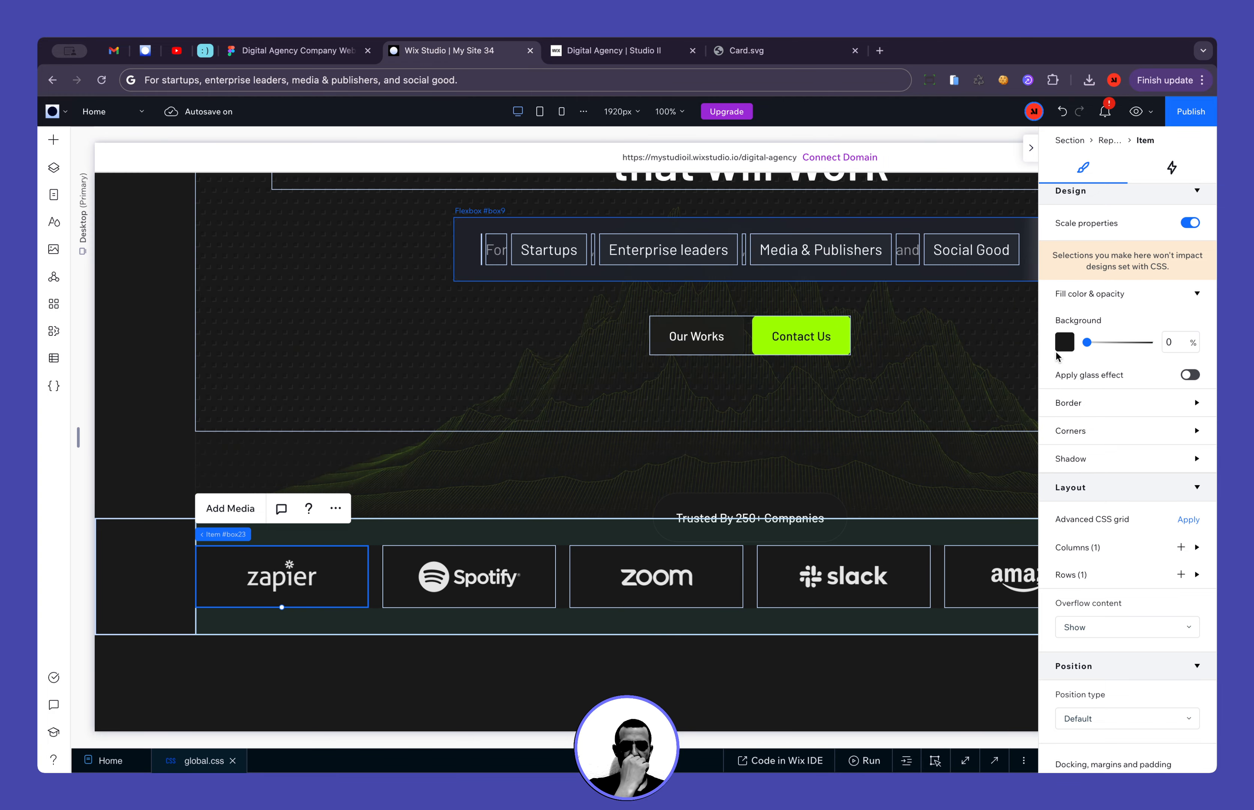
pyautogui.click(296, 426)
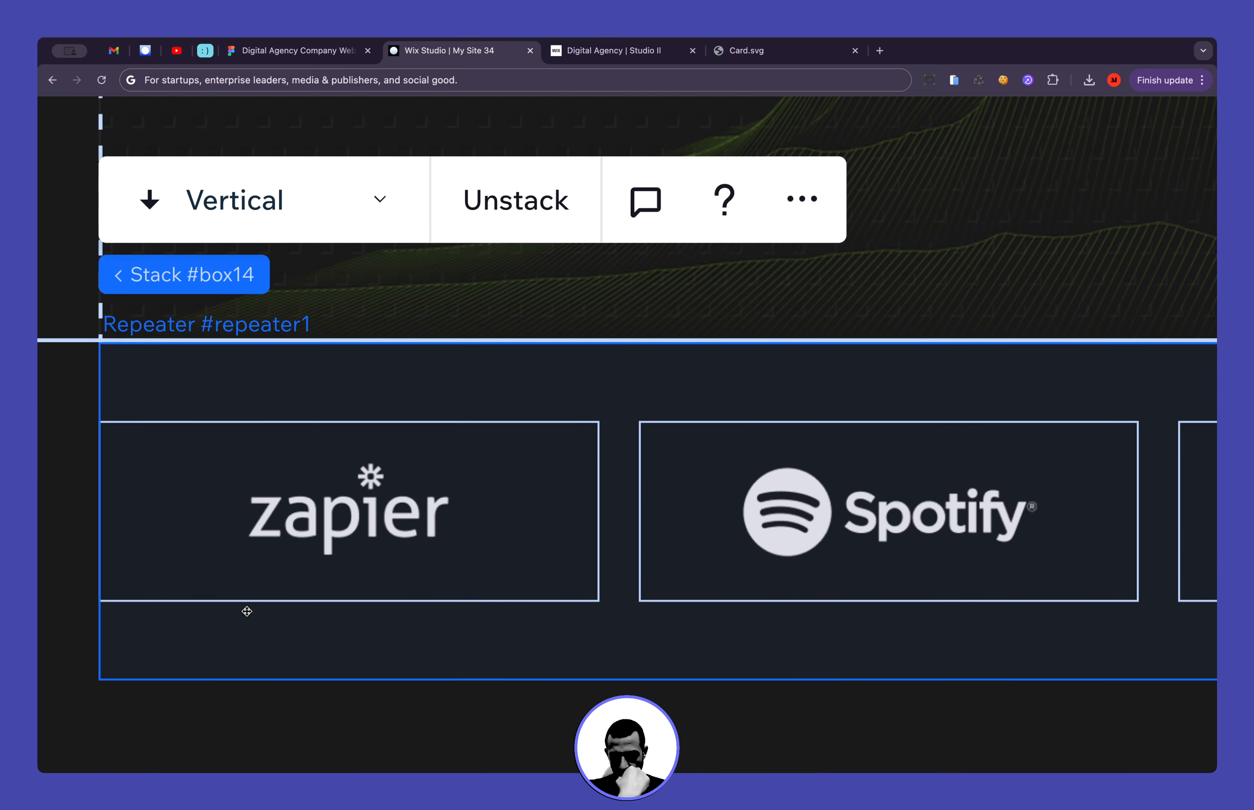
pyautogui.click(307, 557)
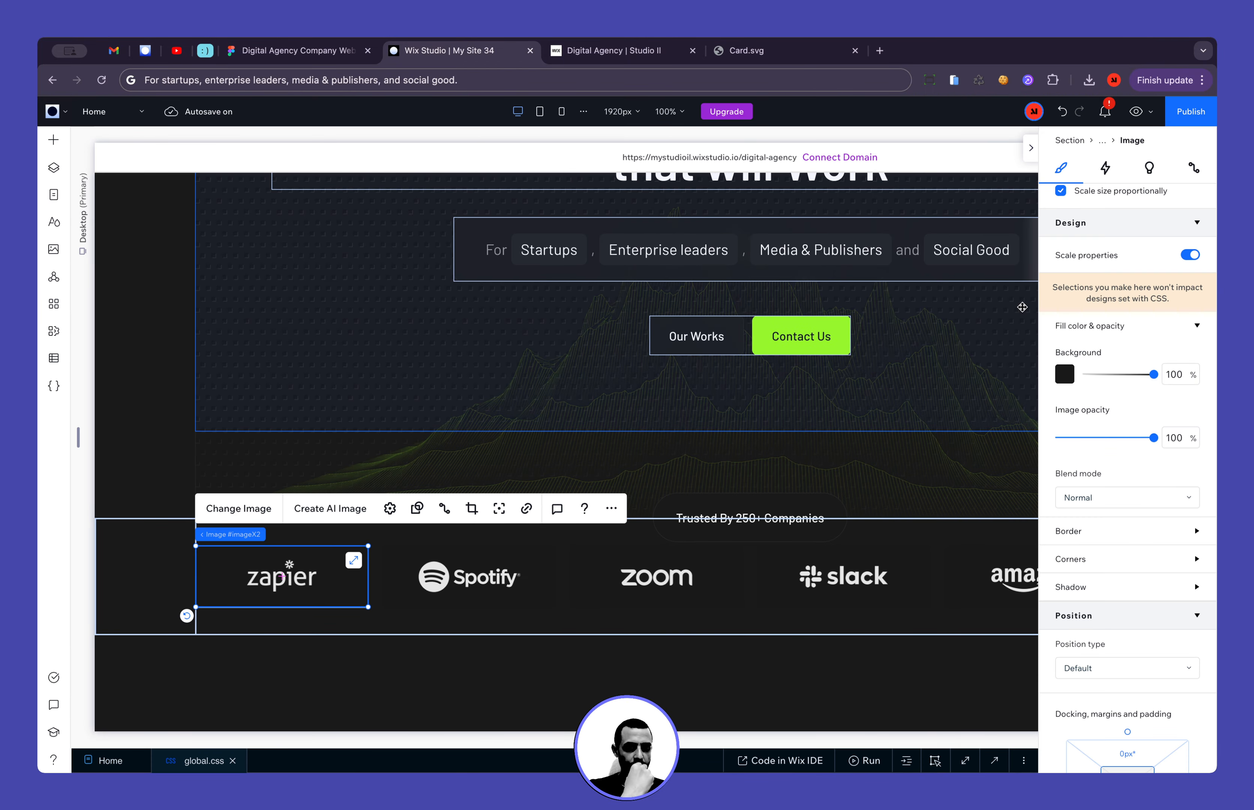
pyautogui.moveTo(1153, 375); pyautogui.dragTo(1045, 386)
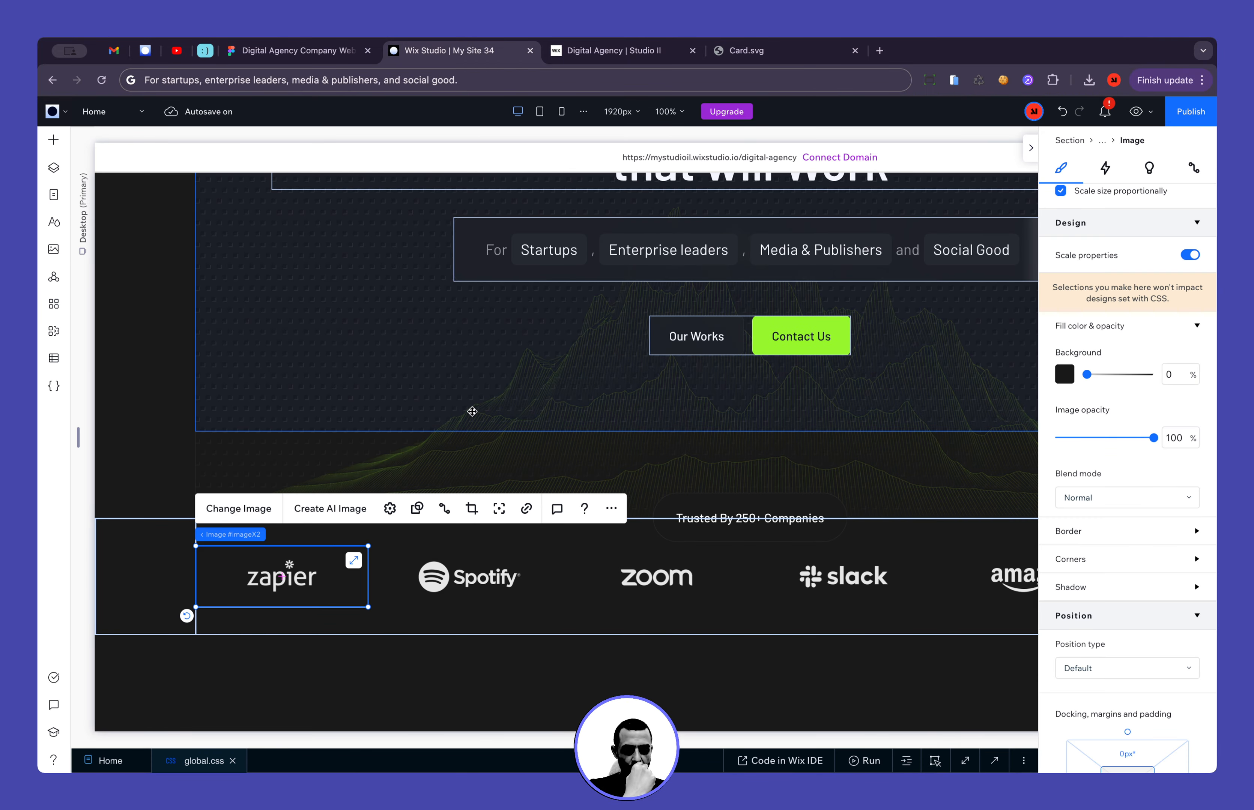
pyautogui.click(226, 418)
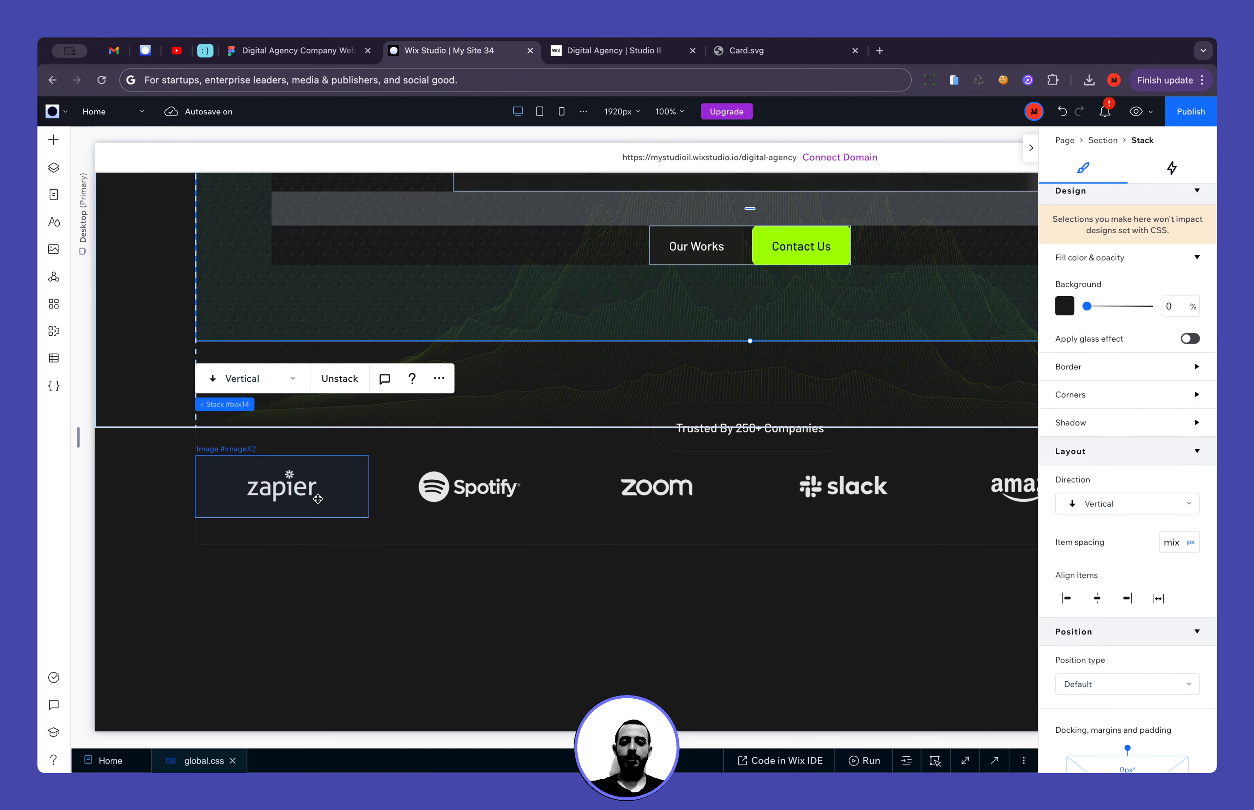
# In the mobile layout, give the logo repeater's Zapier item a custom 1C1C1C background color
pyautogui.click(563, 111)
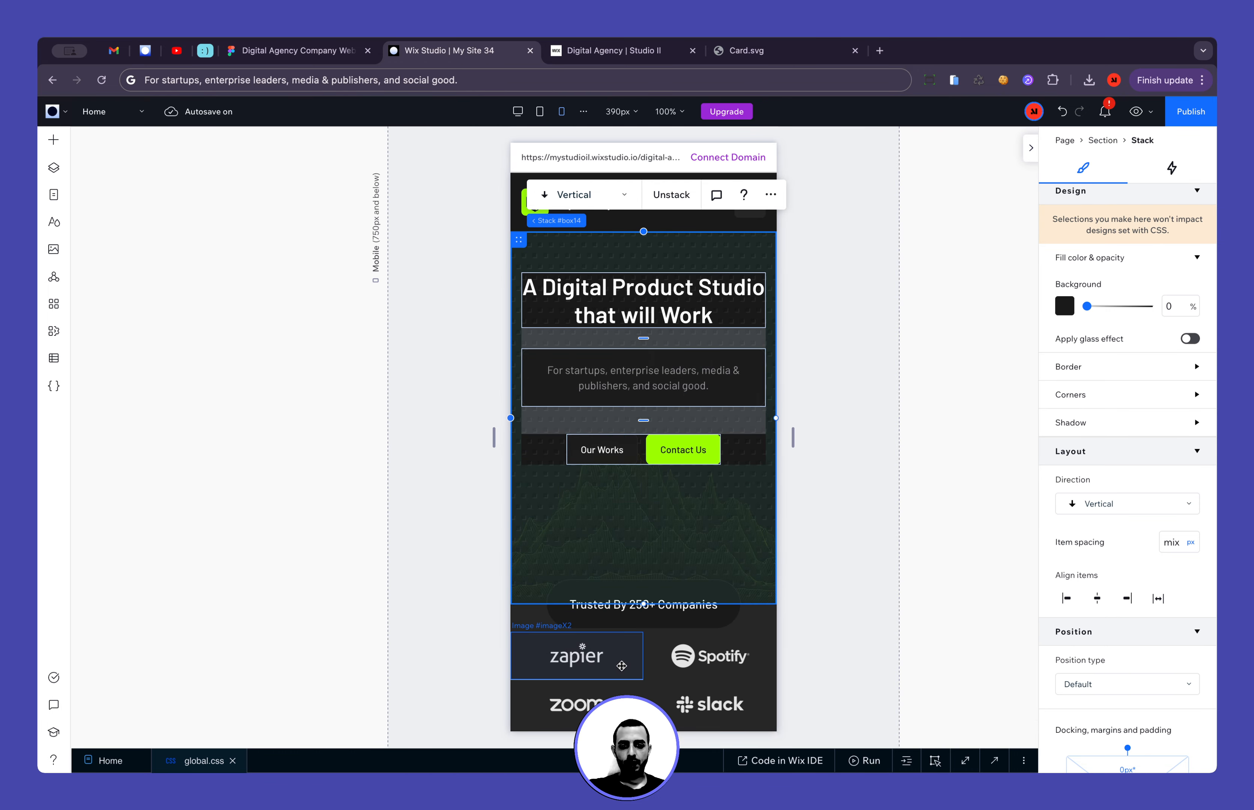
pyautogui.click(569, 658)
pyautogui.click(1063, 380)
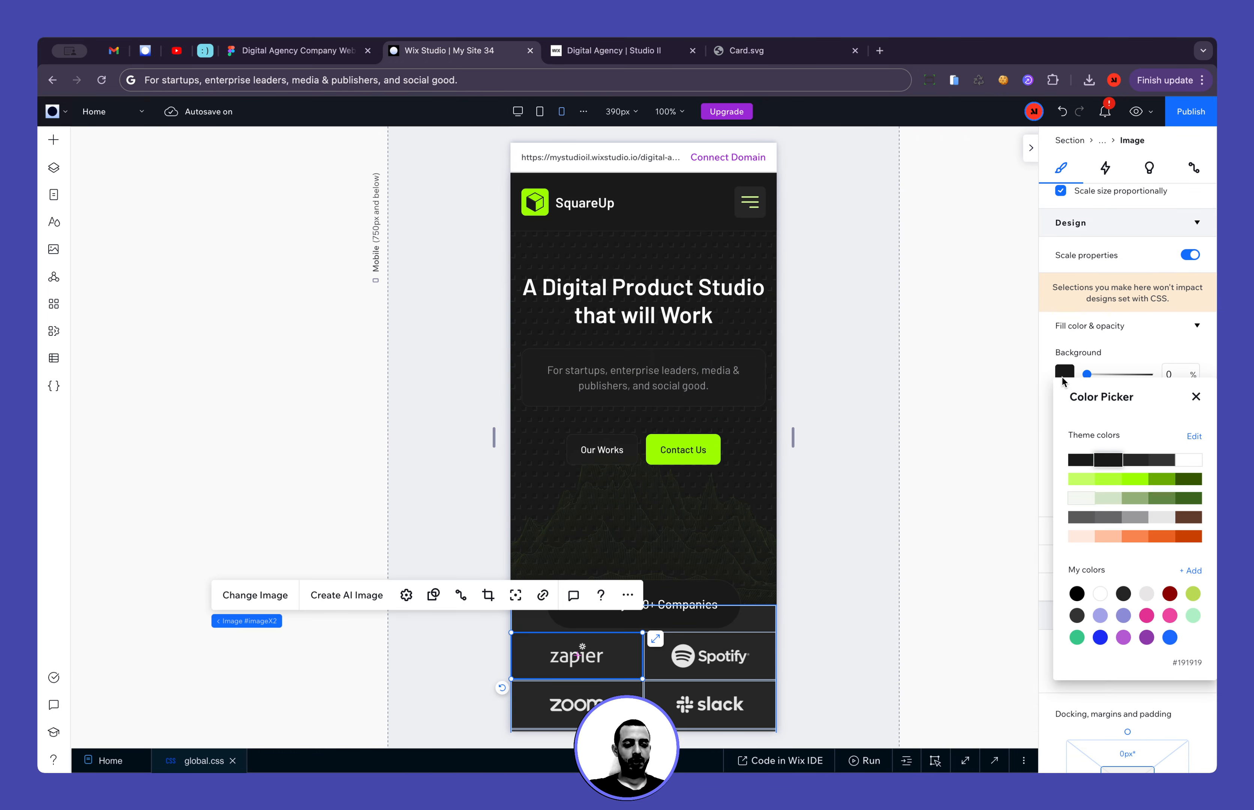
pyautogui.click(1190, 572)
pyautogui.click(269, 623)
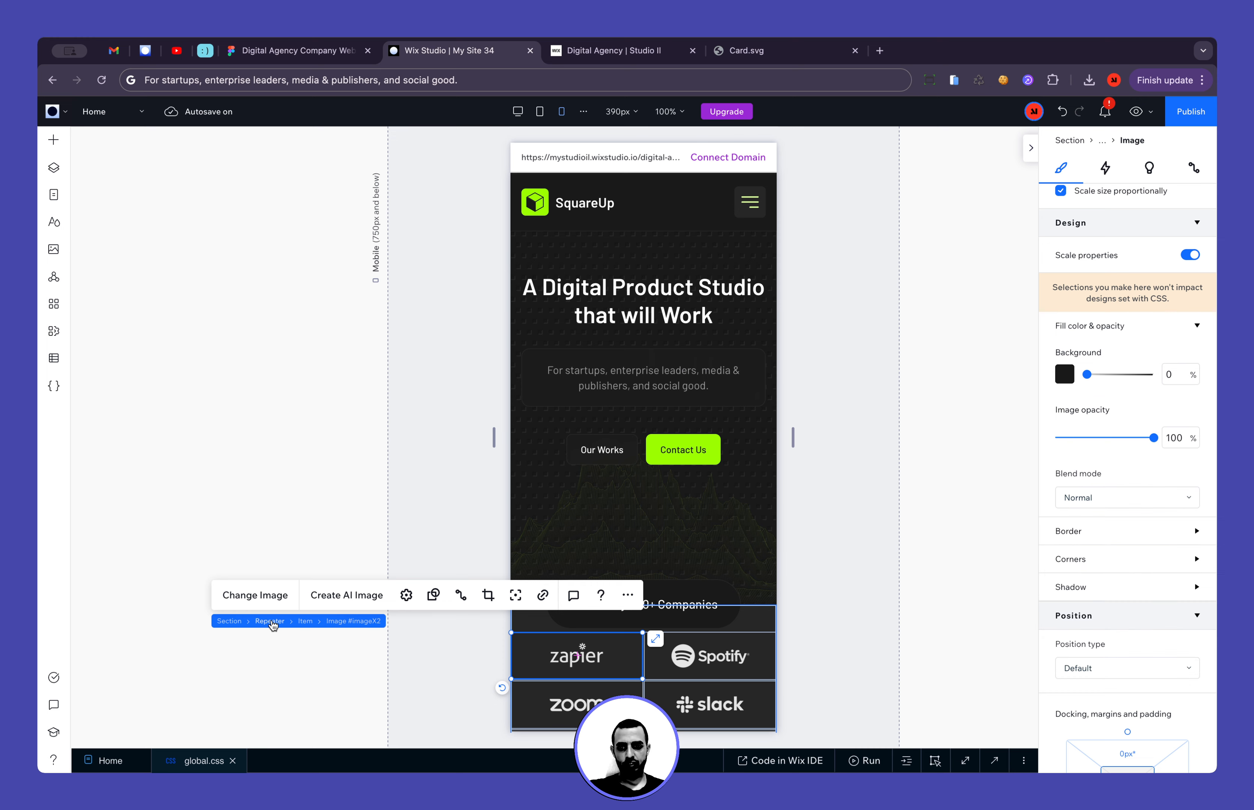
pyautogui.click(305, 621)
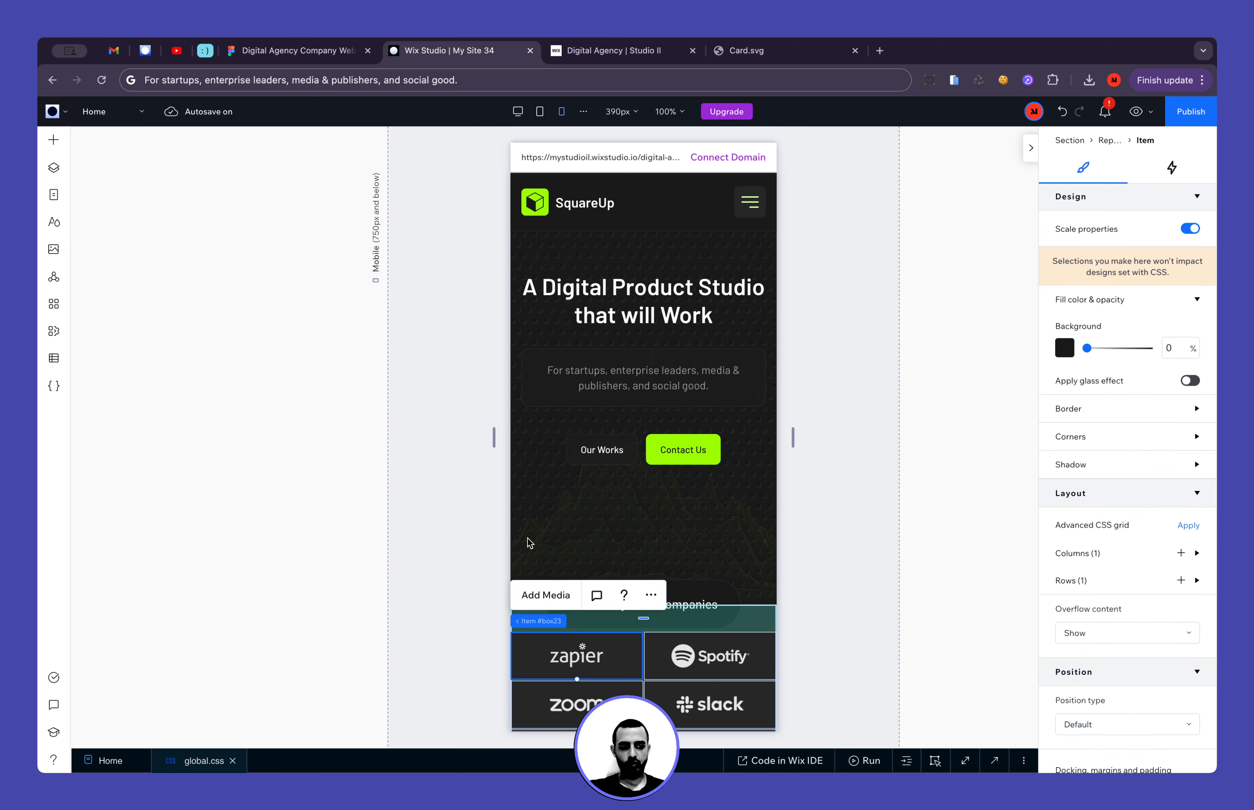
pyautogui.click(1065, 352)
pyautogui.click(1196, 592)
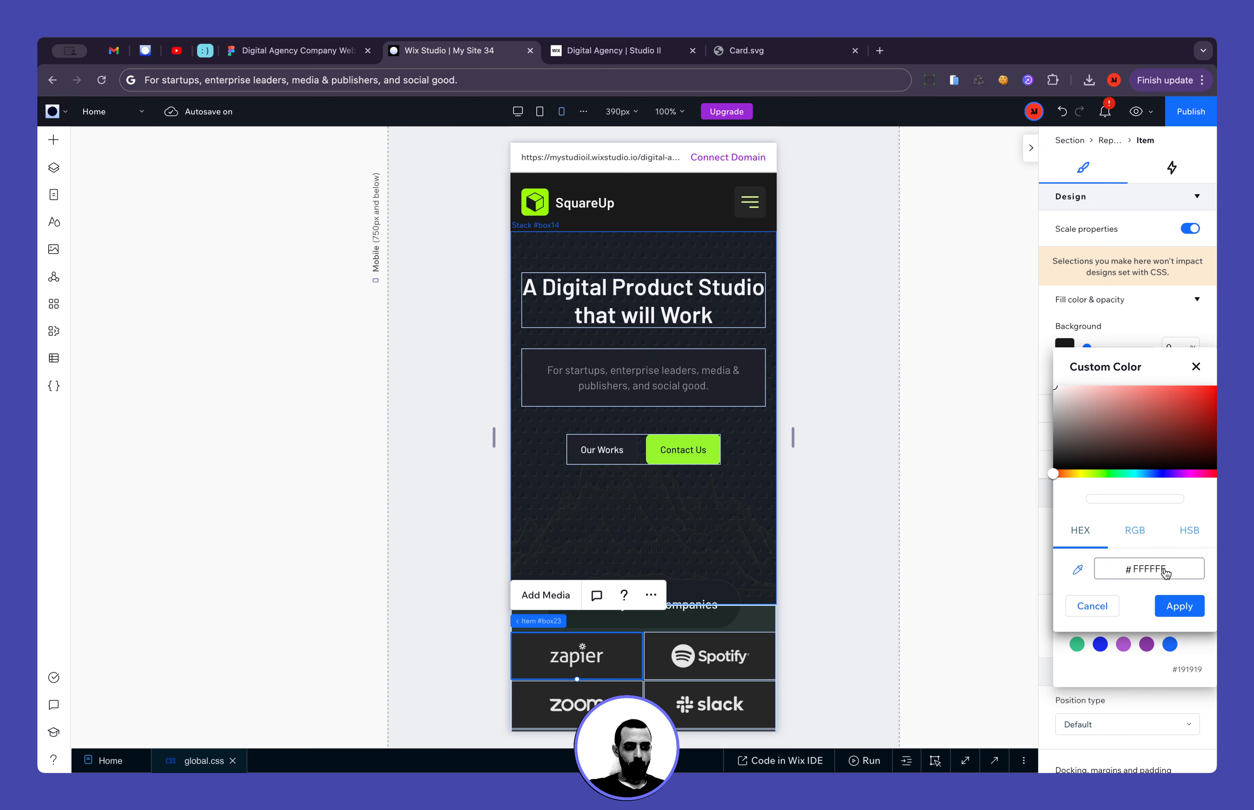
pyautogui.write('1c1')
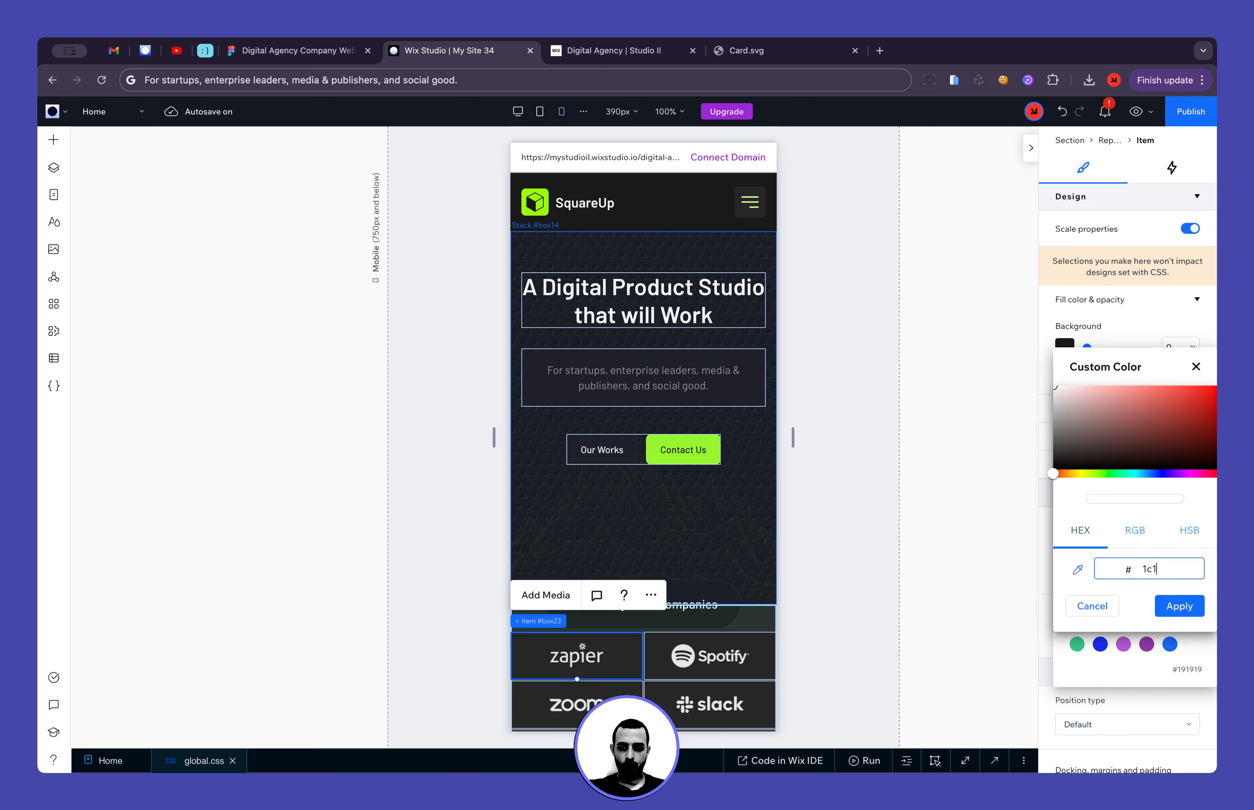
pyautogui.write('c1c')
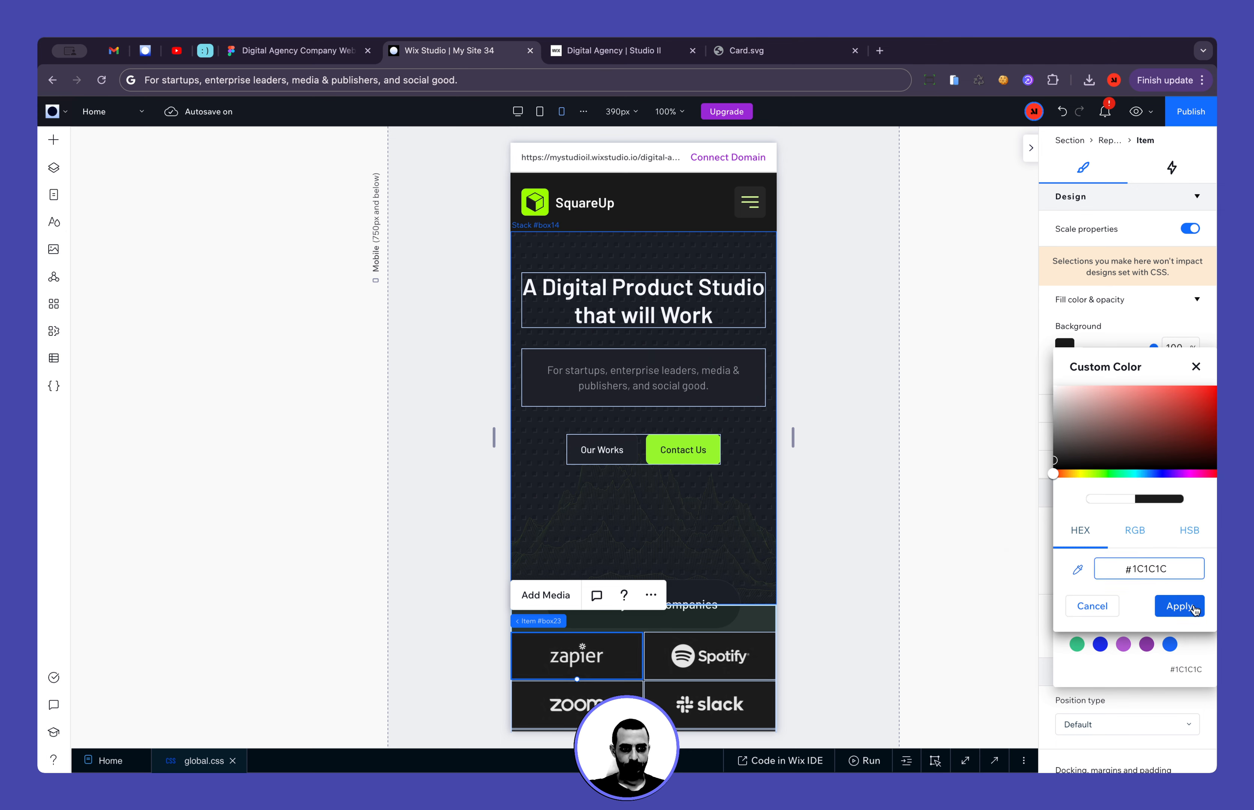
pyautogui.click(1179, 606)
pyautogui.click(806, 615)
pyautogui.click(808, 569)
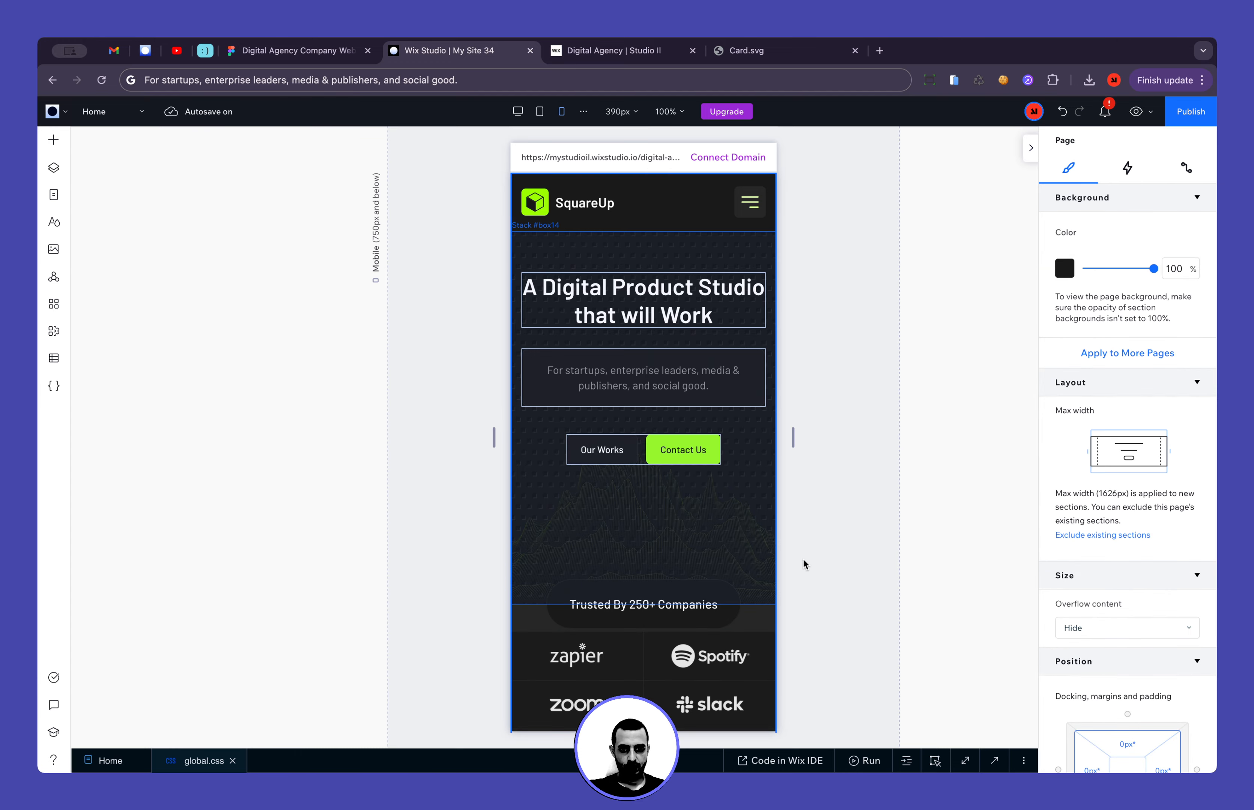
# Set the mobile logo repeater's top and bottom padding to 0 px
pyautogui.scroll(-4, 735, 477)
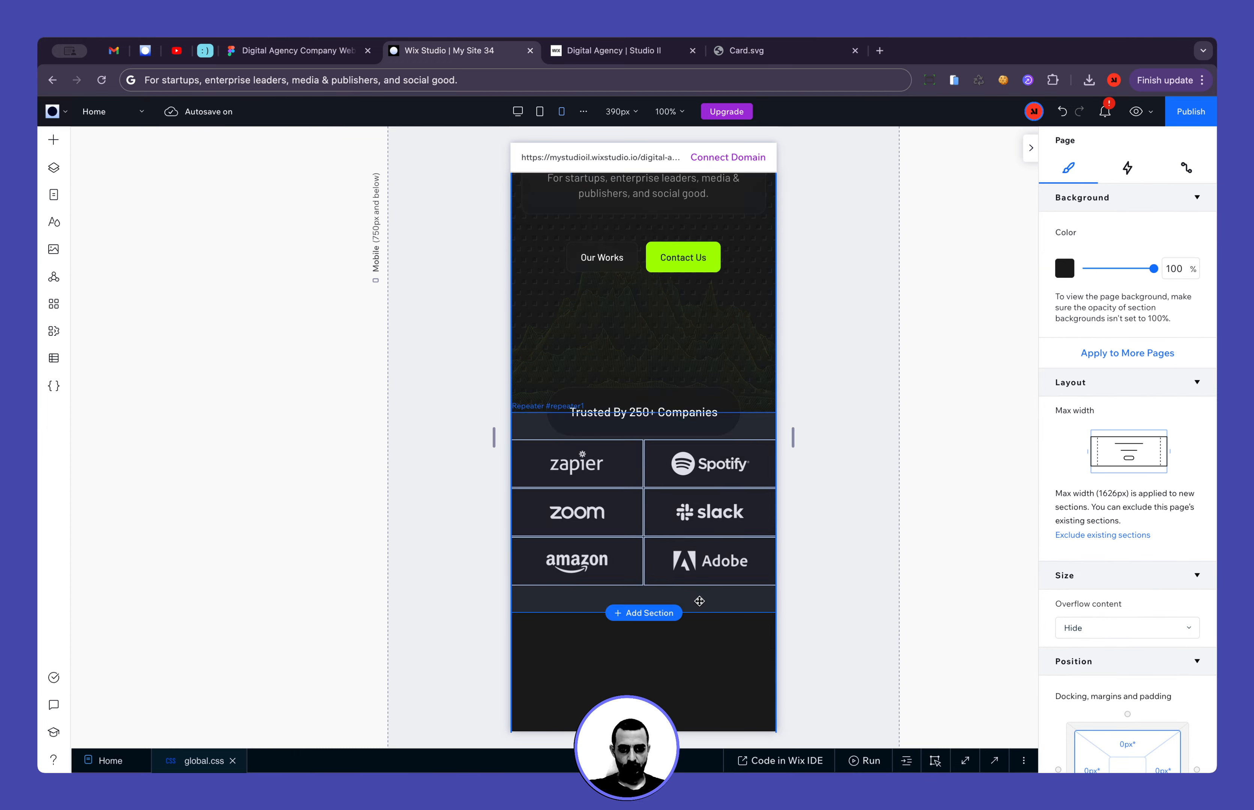
pyautogui.click(699, 602)
pyautogui.scroll(-10, 1106, 651)
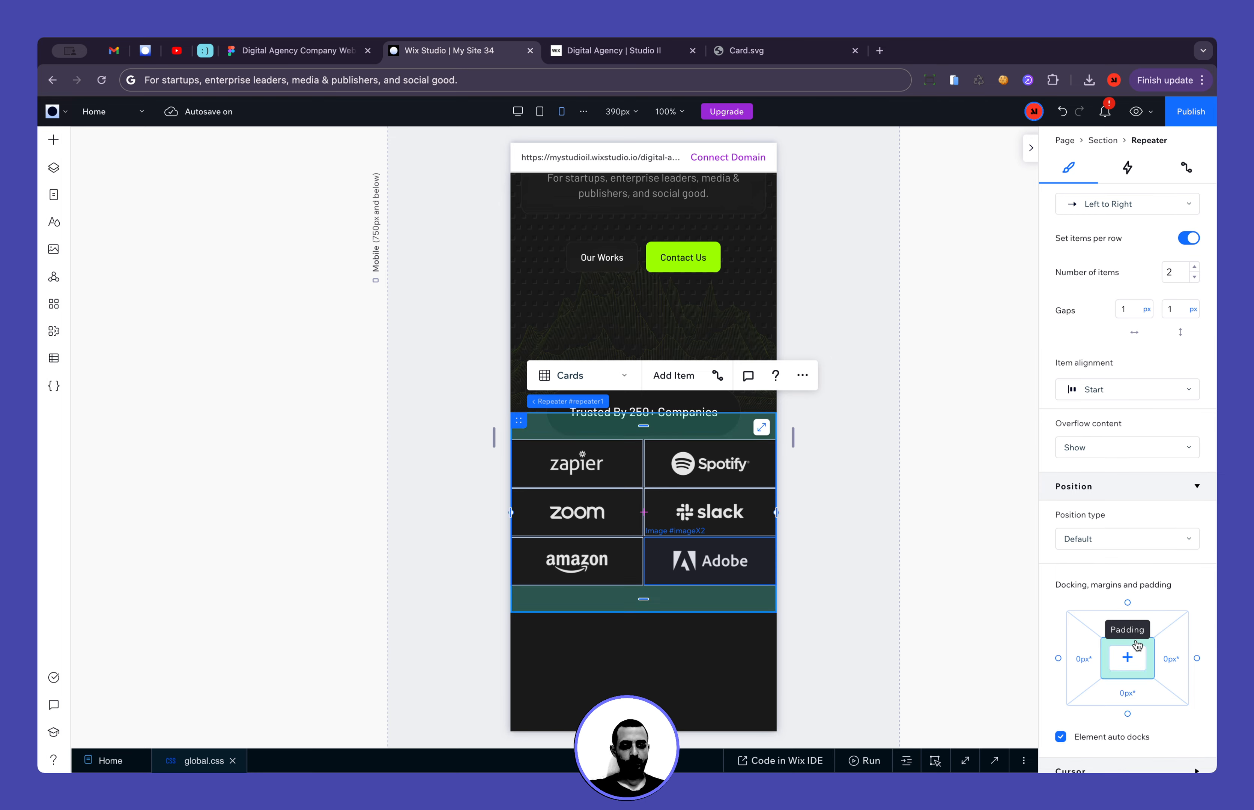
pyautogui.click(1129, 639)
pyautogui.write('0')
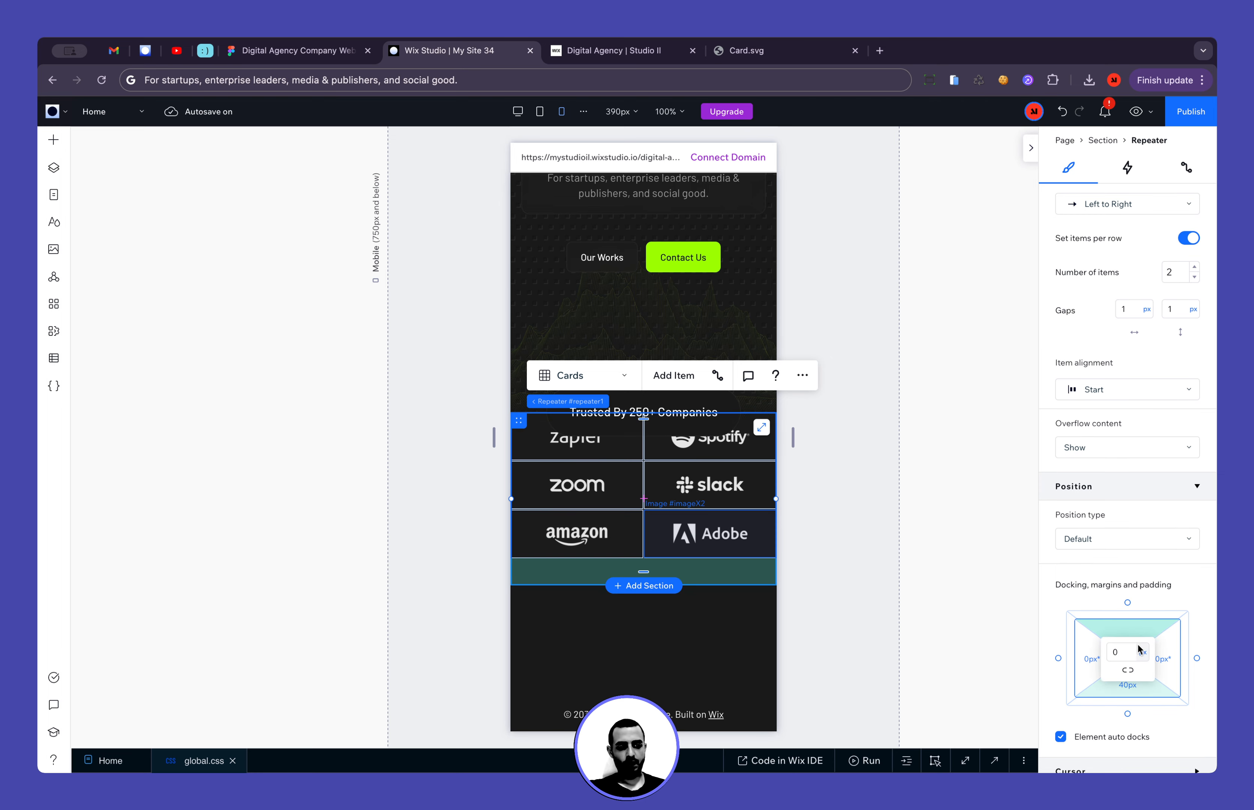
pyautogui.click(887, 585)
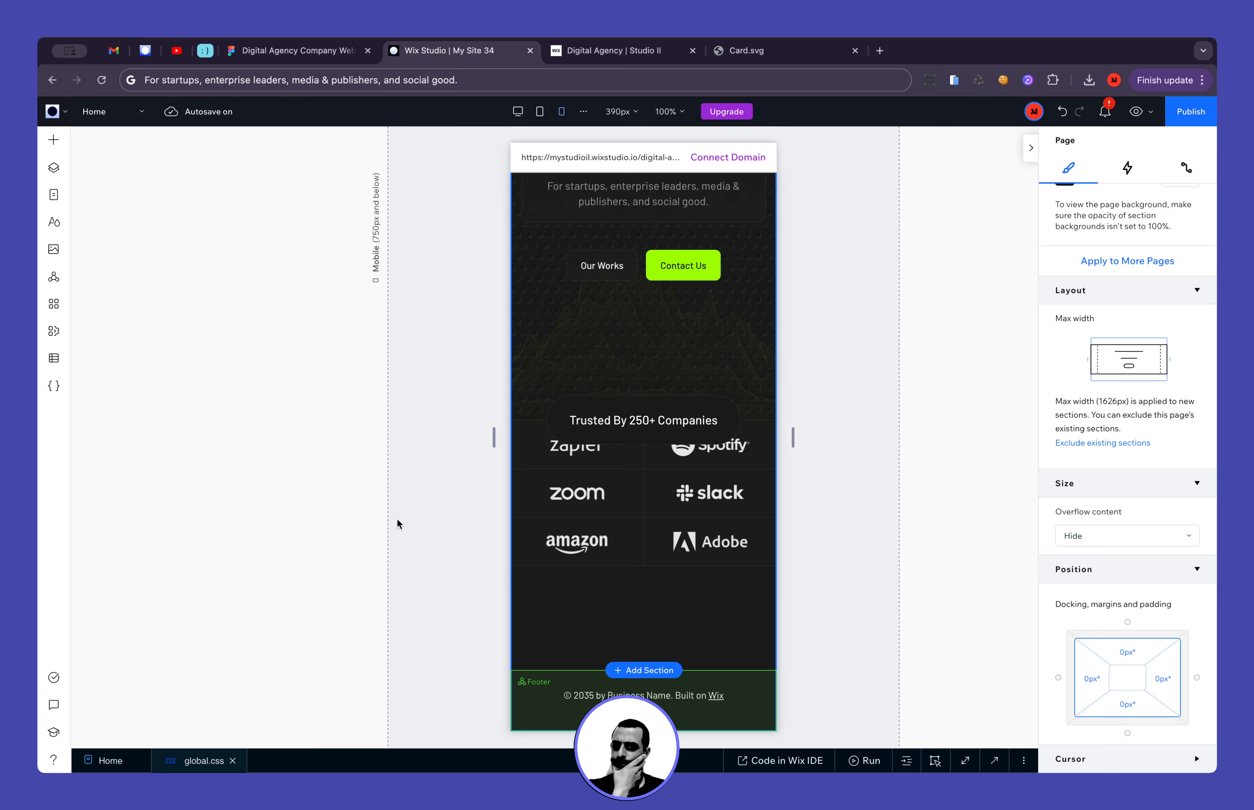
# Try a 100 px top margin on the mobile logo repeater and settle on 80 px
pyautogui.click(533, 480)
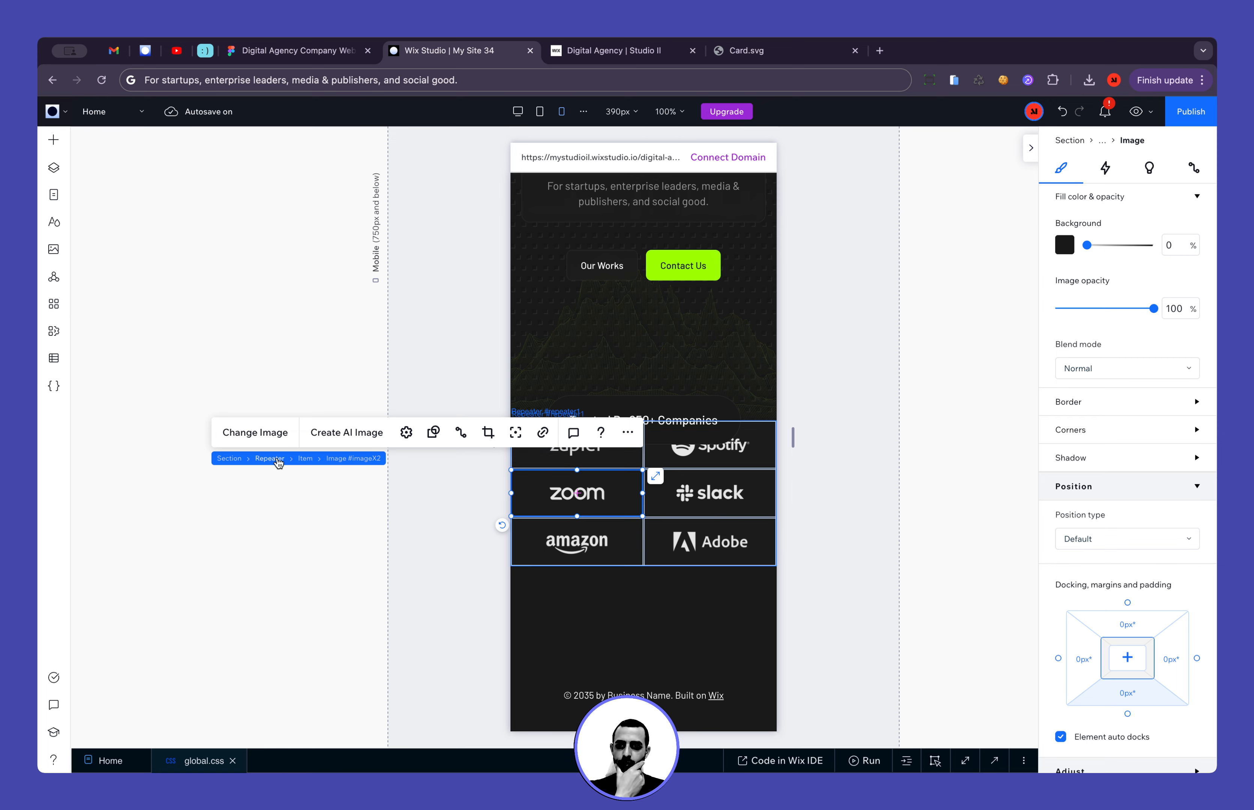
pyautogui.click(273, 458)
pyautogui.click(1127, 624)
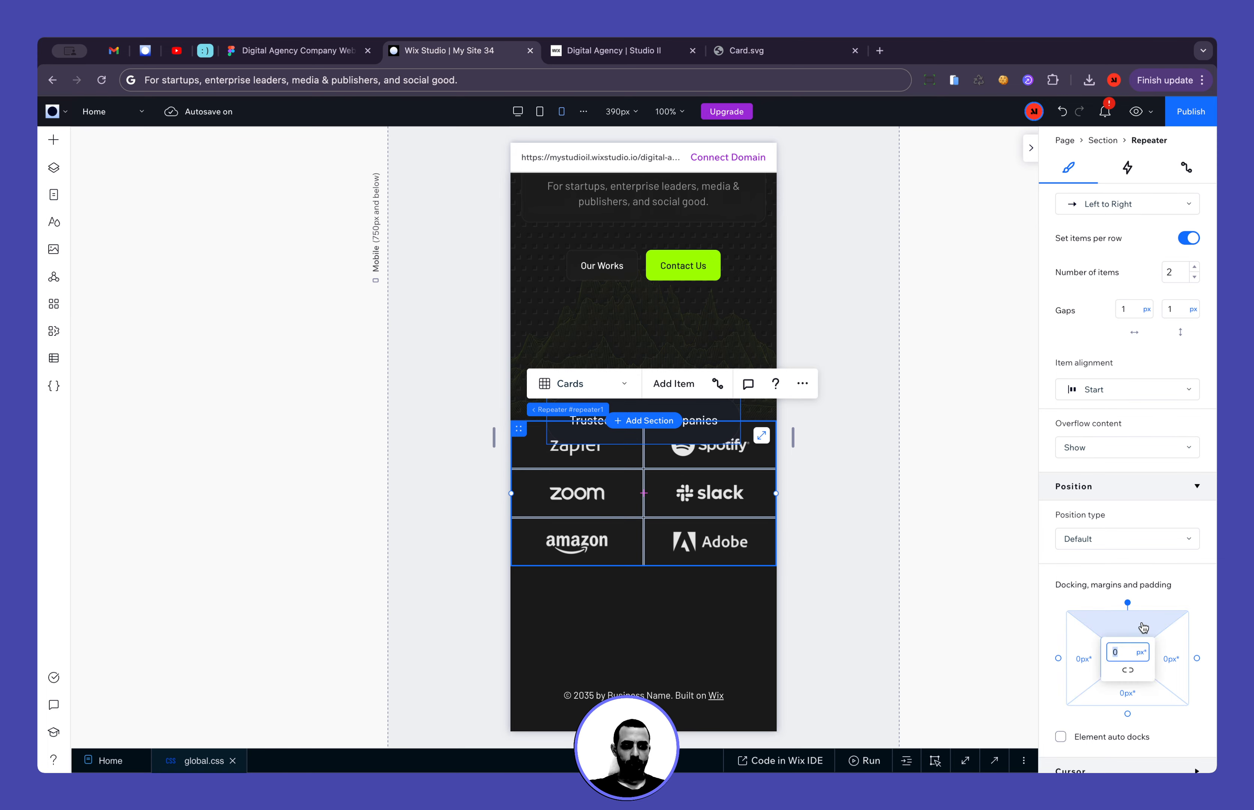
pyautogui.write('100')
pyautogui.press('Return')
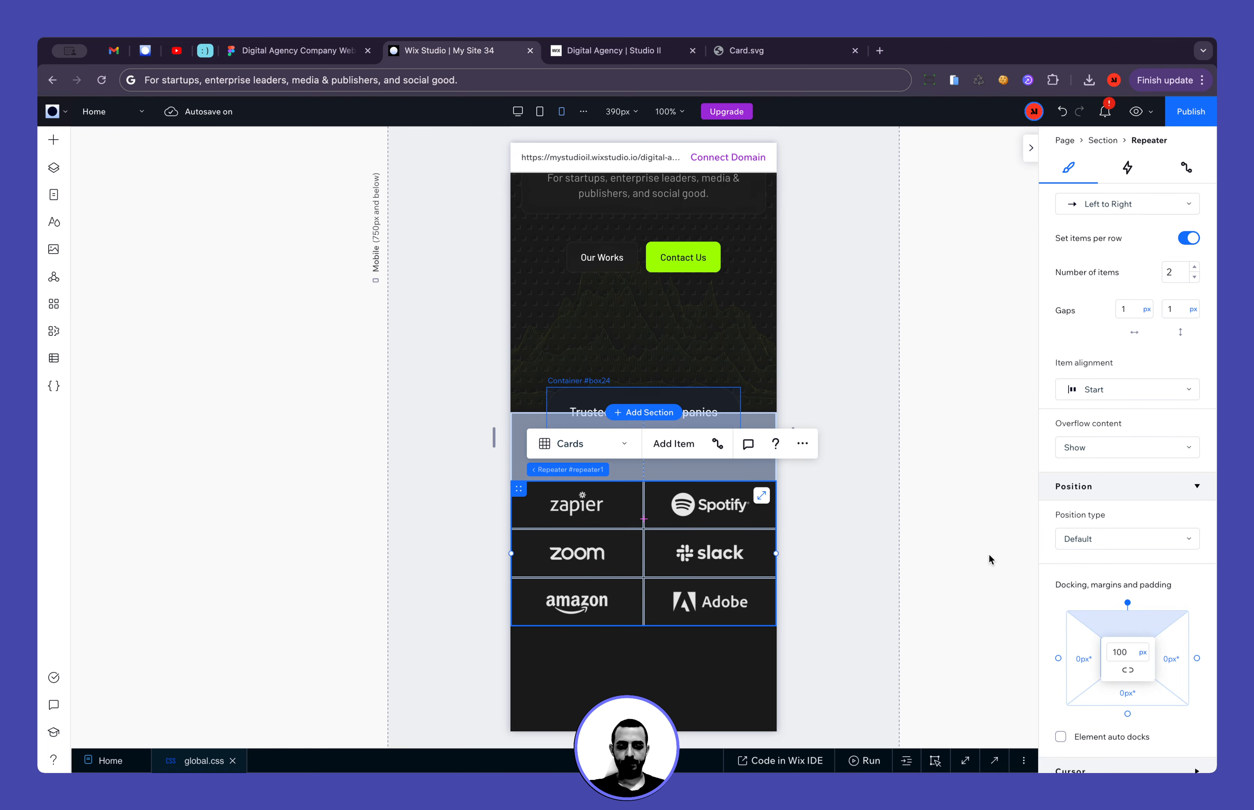
pyautogui.doubleClick(1119, 652)
pyautogui.write('80')
pyautogui.press('Return')
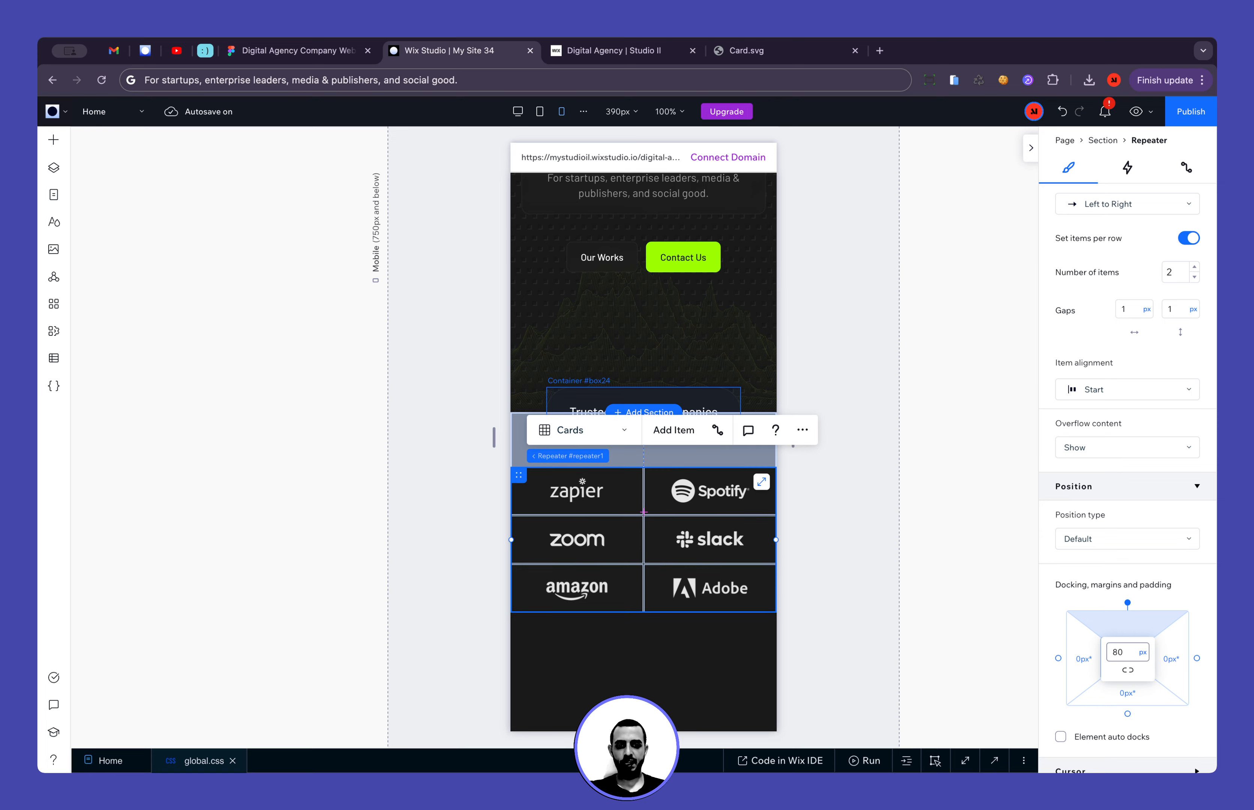
pyautogui.click(874, 534)
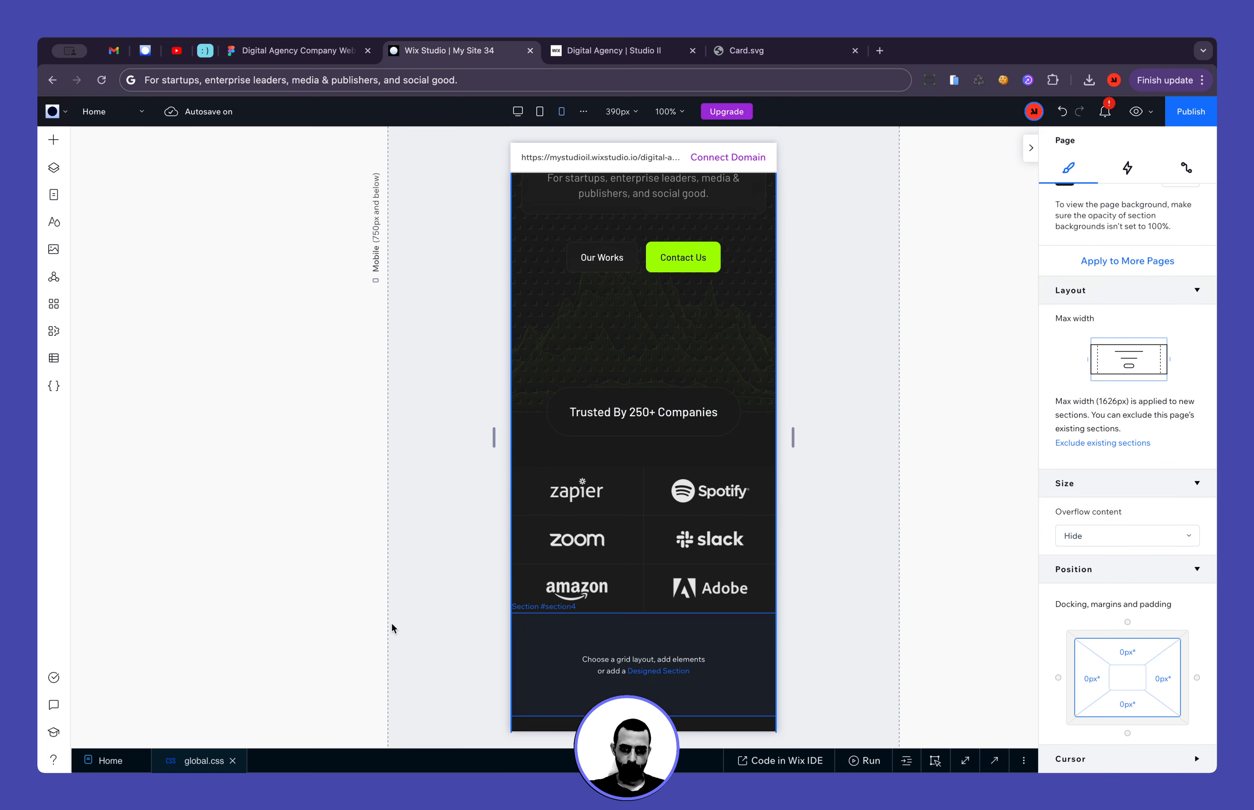
# Set the mobile logo repeater's top margin to 60 px
pyautogui.click(548, 482)
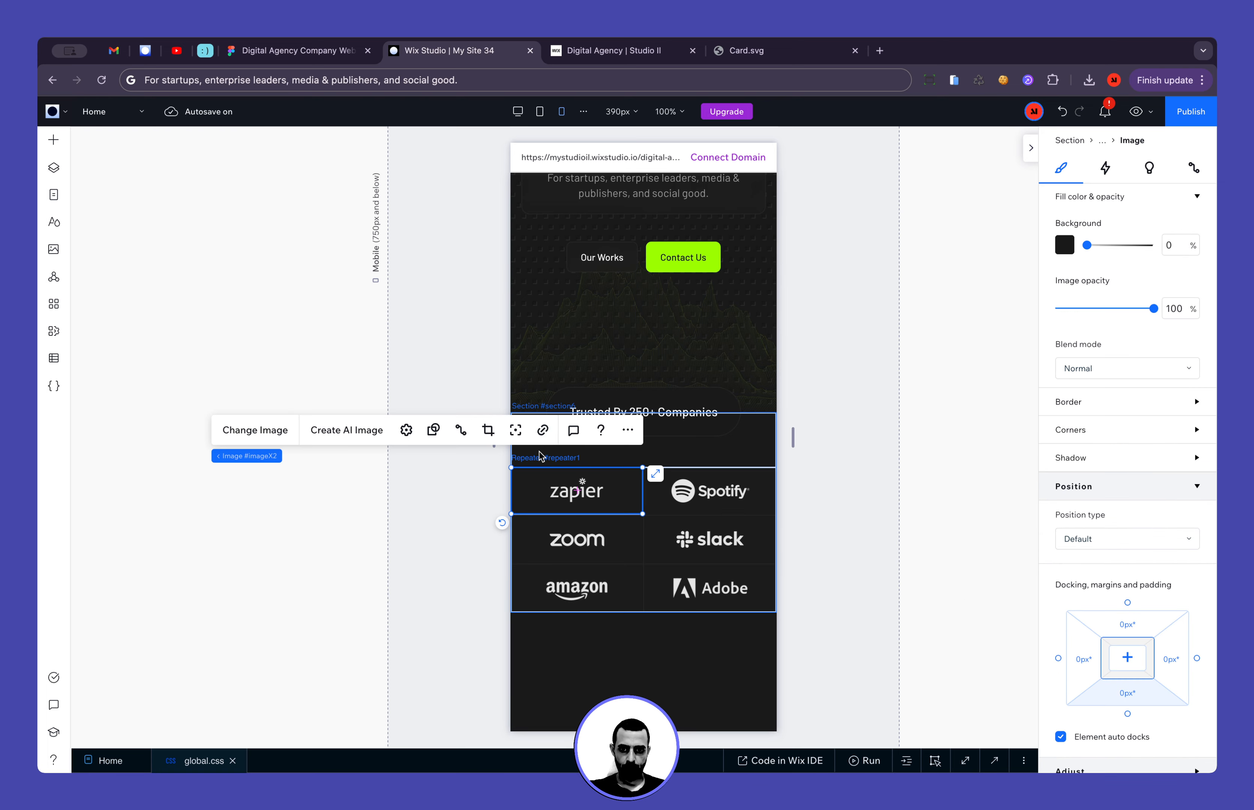
pyautogui.click(278, 460)
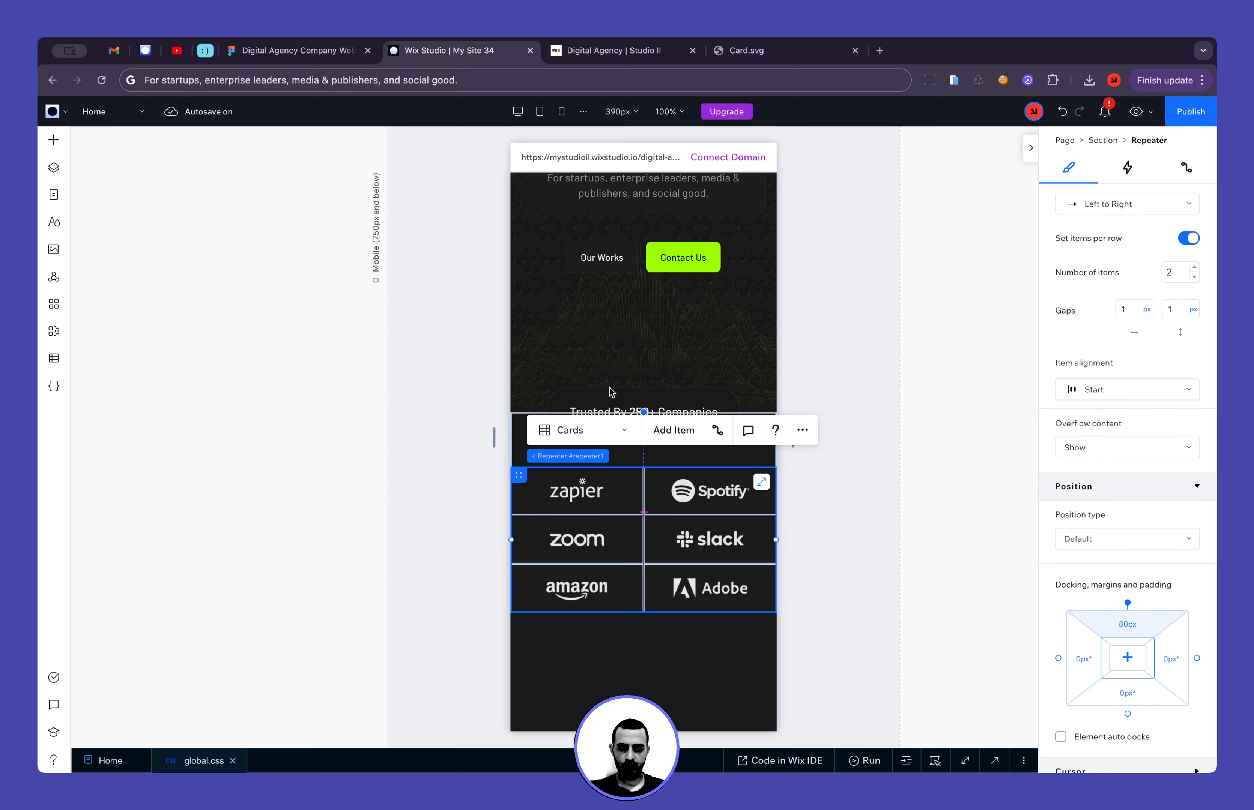
pyautogui.click(1126, 621)
pyautogui.write('60')
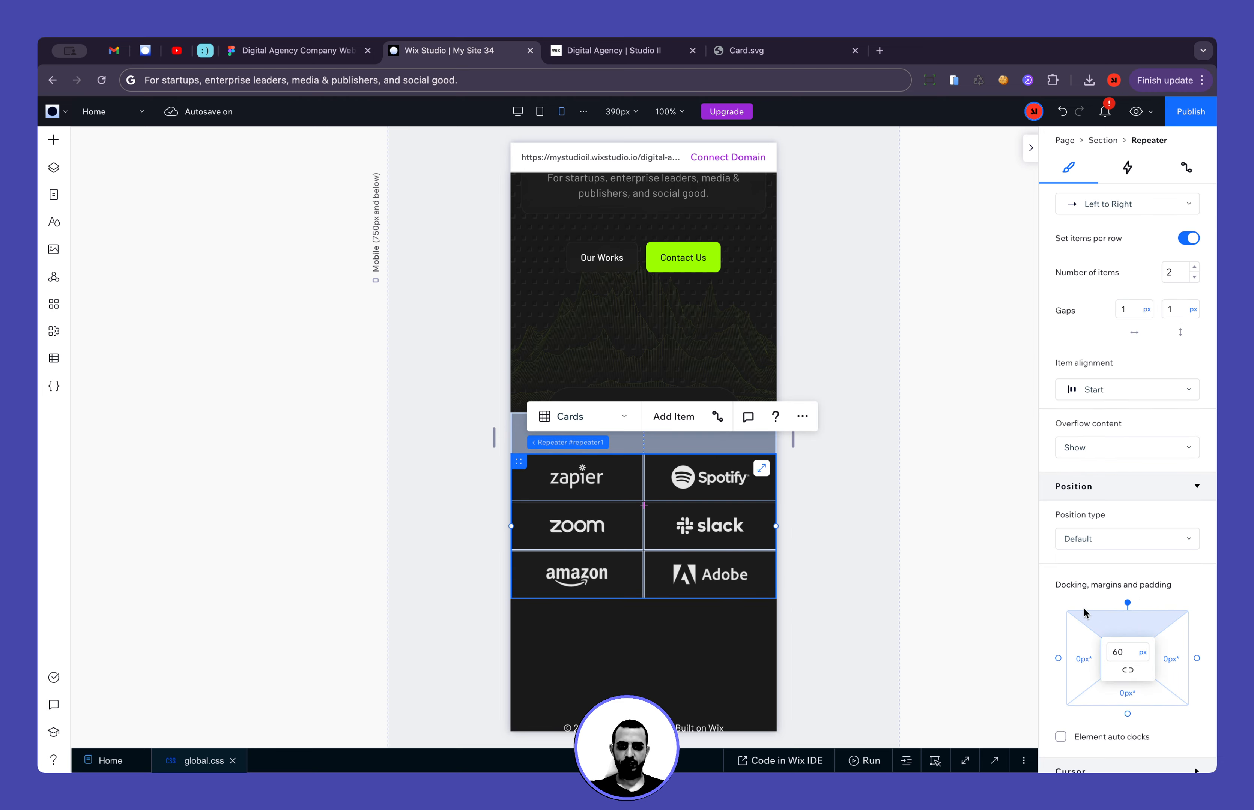
pyautogui.click(863, 516)
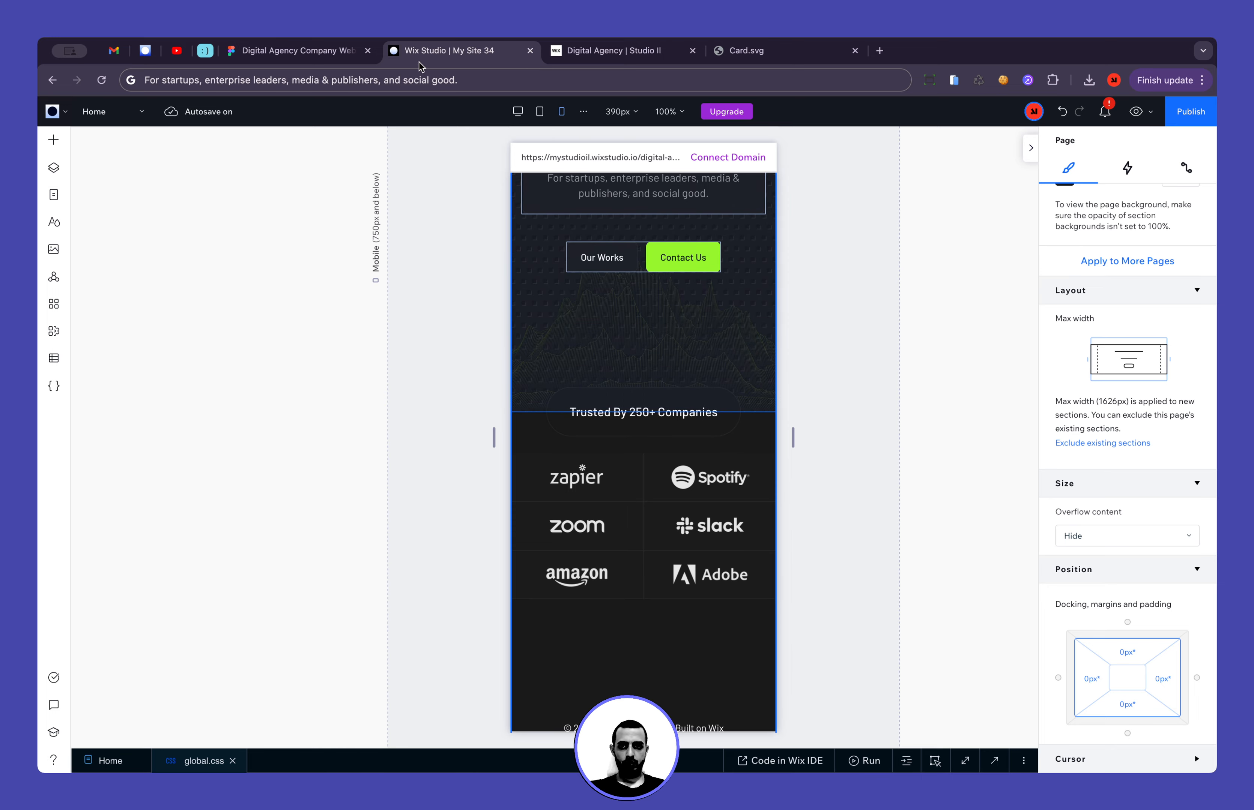
# Switch to the Figma design and inspect the padding of the mobile "Trusted By 250+ Companies" badge frame
pyautogui.hotkey('ctrl', 'shift', 'Tab')
pyautogui.click(679, 303)
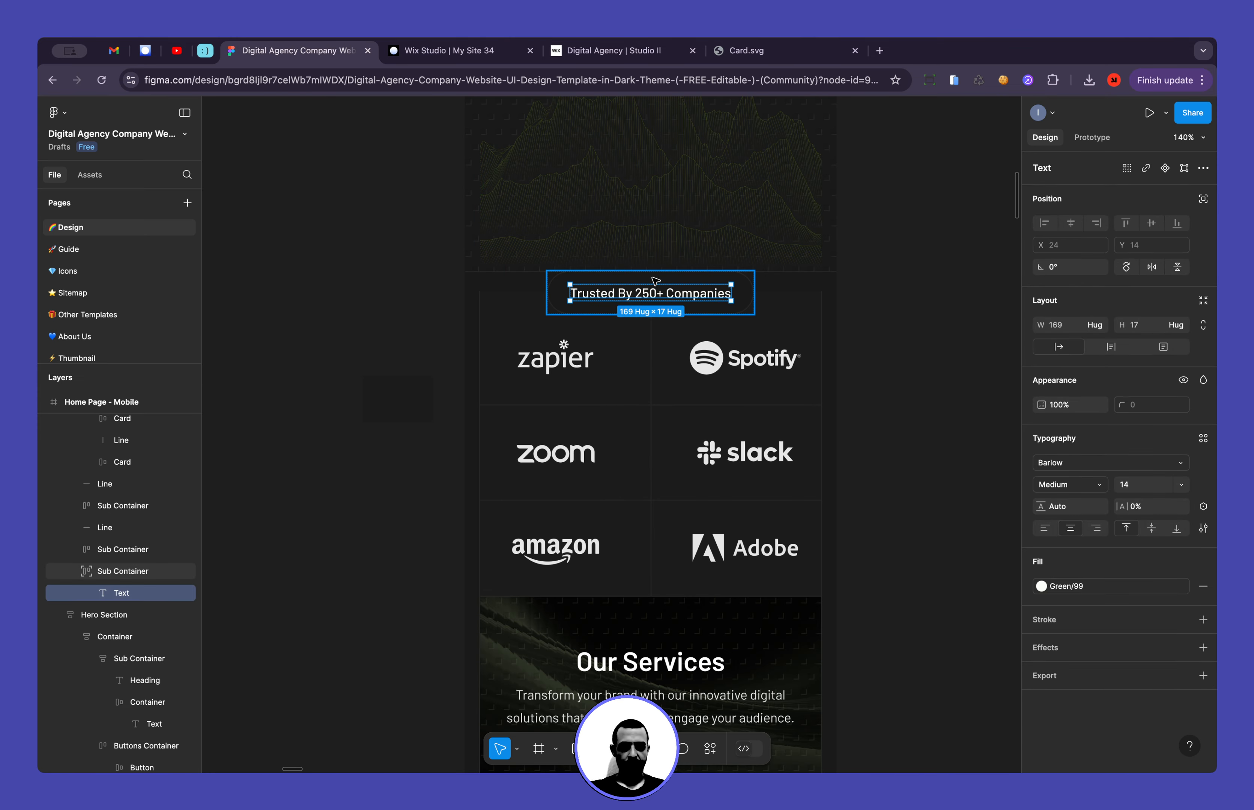
pyautogui.keyDown('ctrl'); pyautogui.scroll(5, 645, 285); pyautogui.keyUp('ctrl')
pyautogui.click(631, 281)
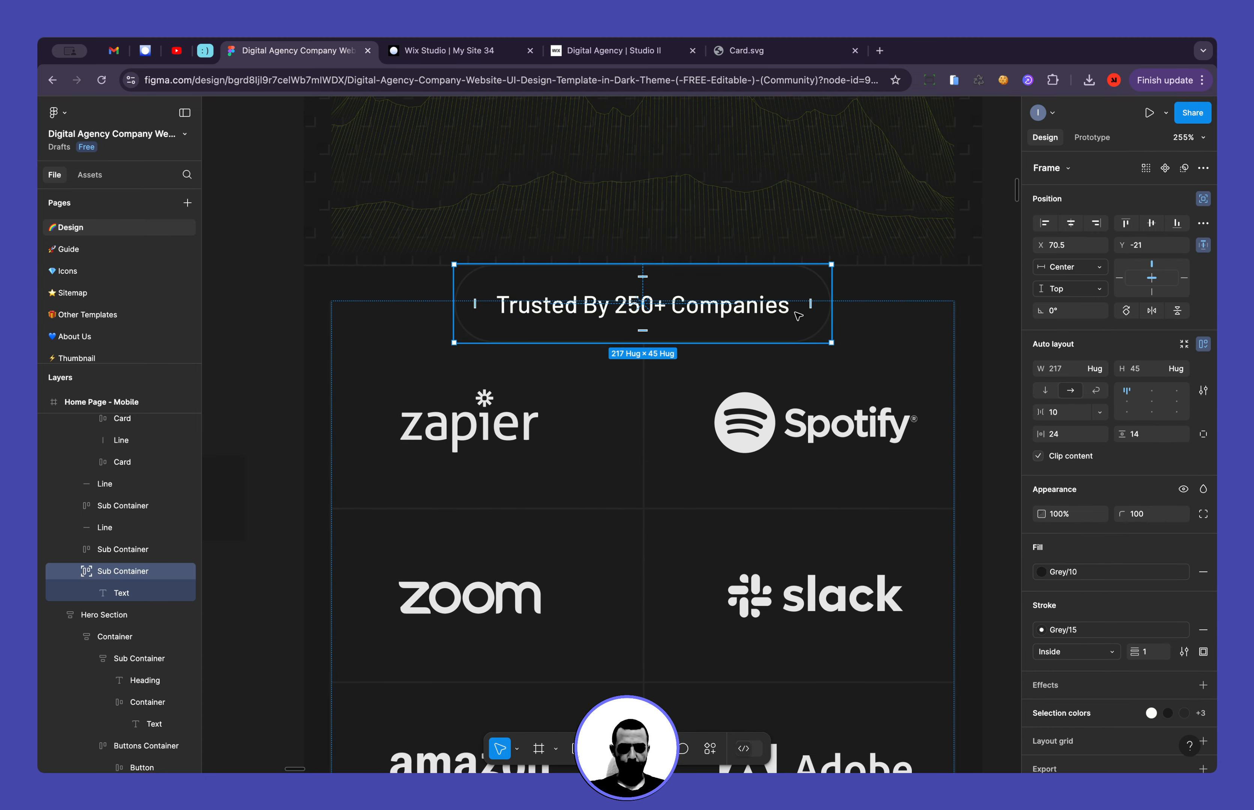
# Back in Wix Studio, set the mobile "Trusted By 250+ Companies" container's padding to 24 px on the sides and 14 px above and below
pyautogui.click(421, 52)
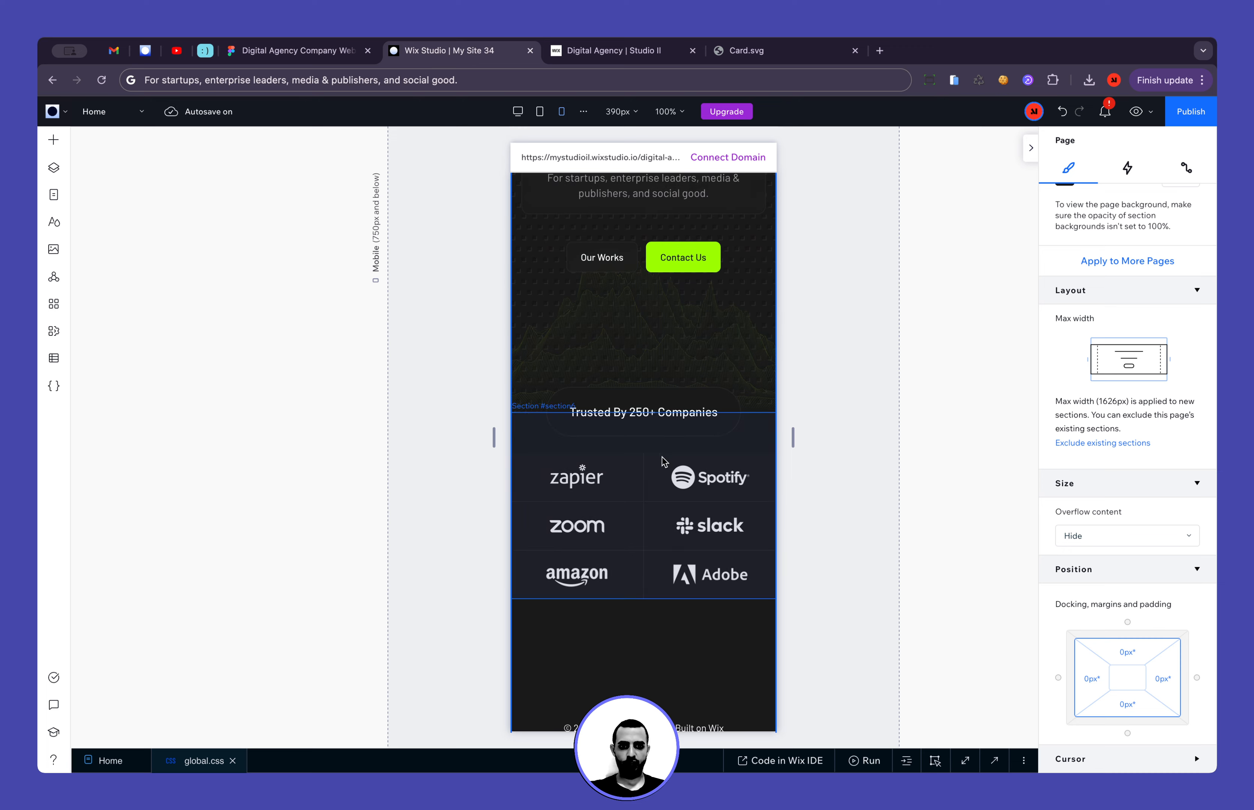
pyautogui.click(722, 424)
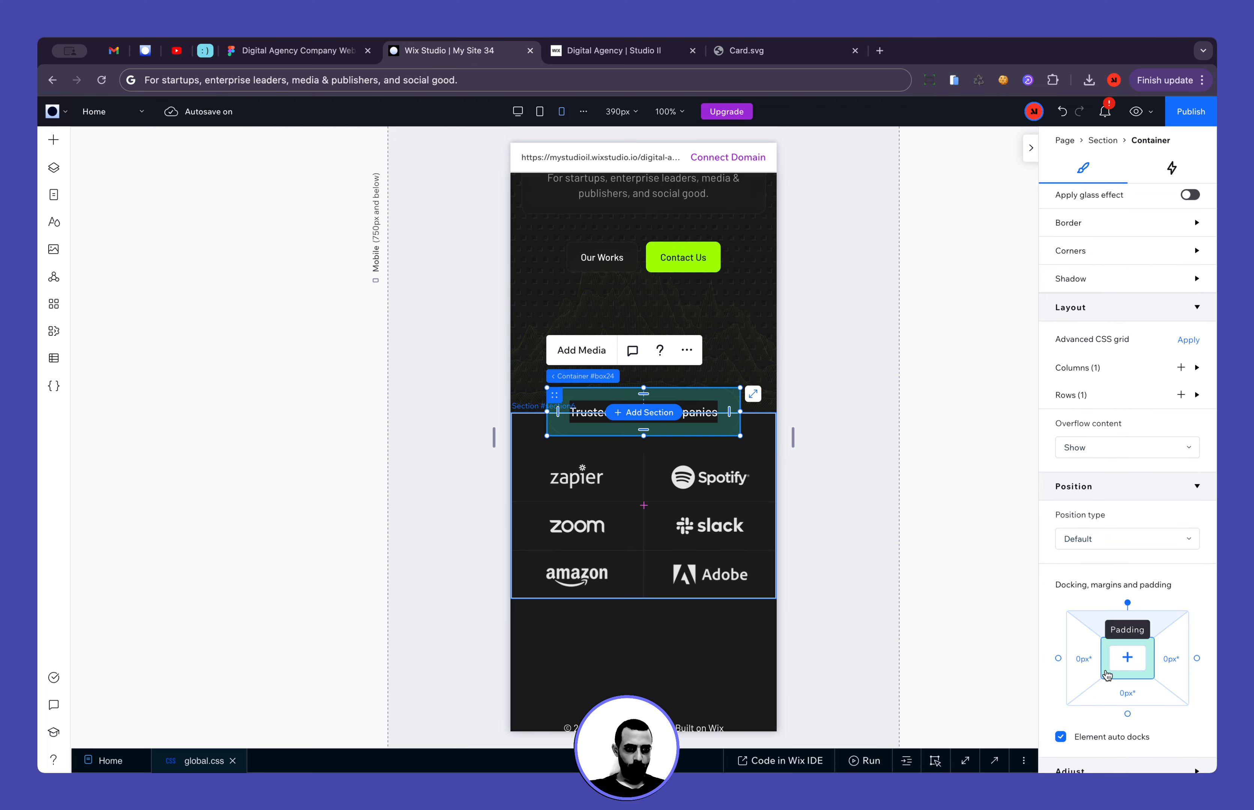
pyautogui.click(1077, 672)
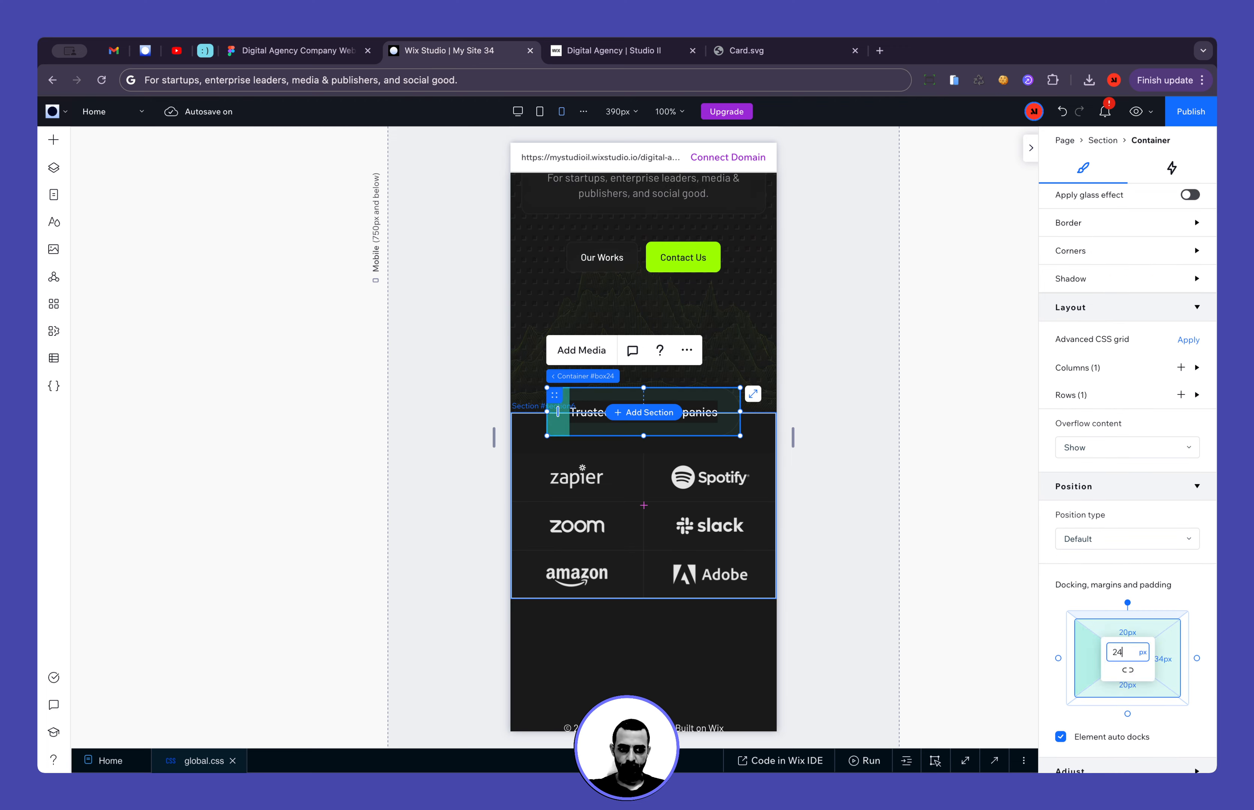
pyautogui.write('24')
pyautogui.press('Tab')
pyautogui.write('1')
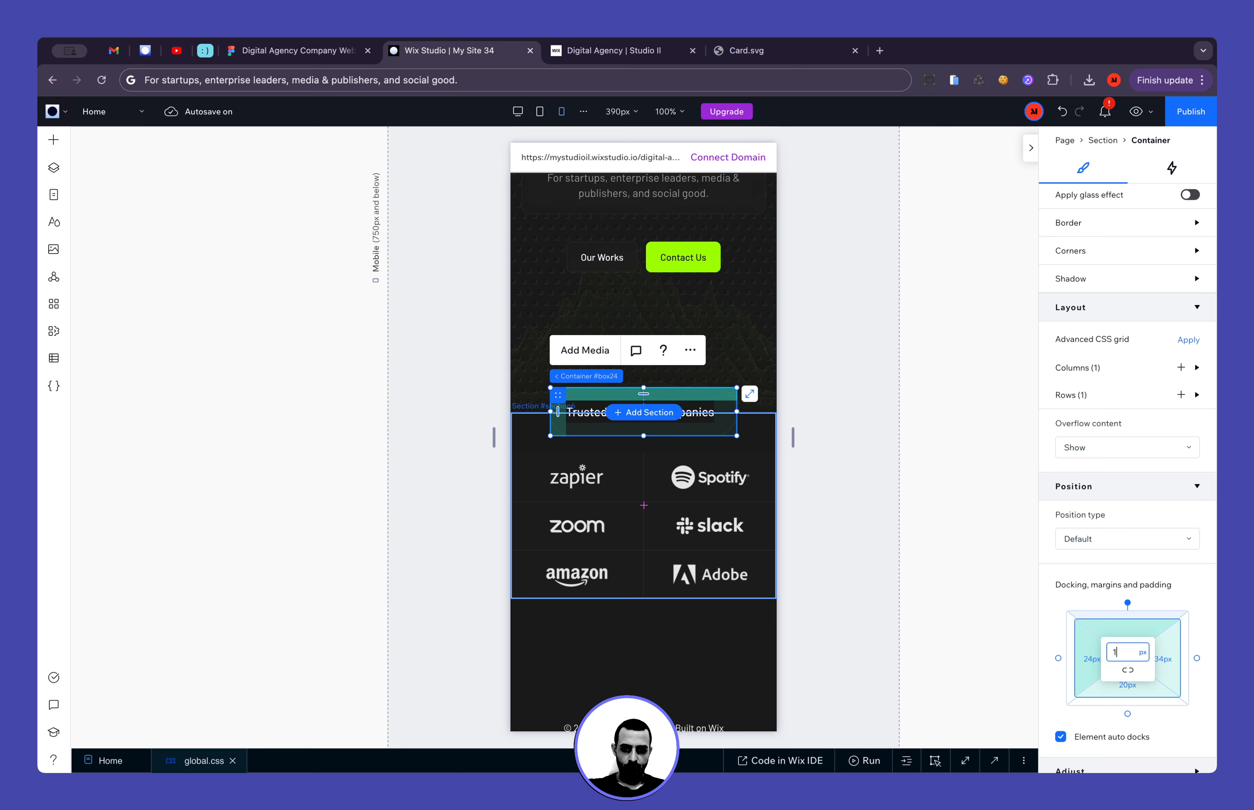
pyautogui.write('4')
pyautogui.press('Tab')
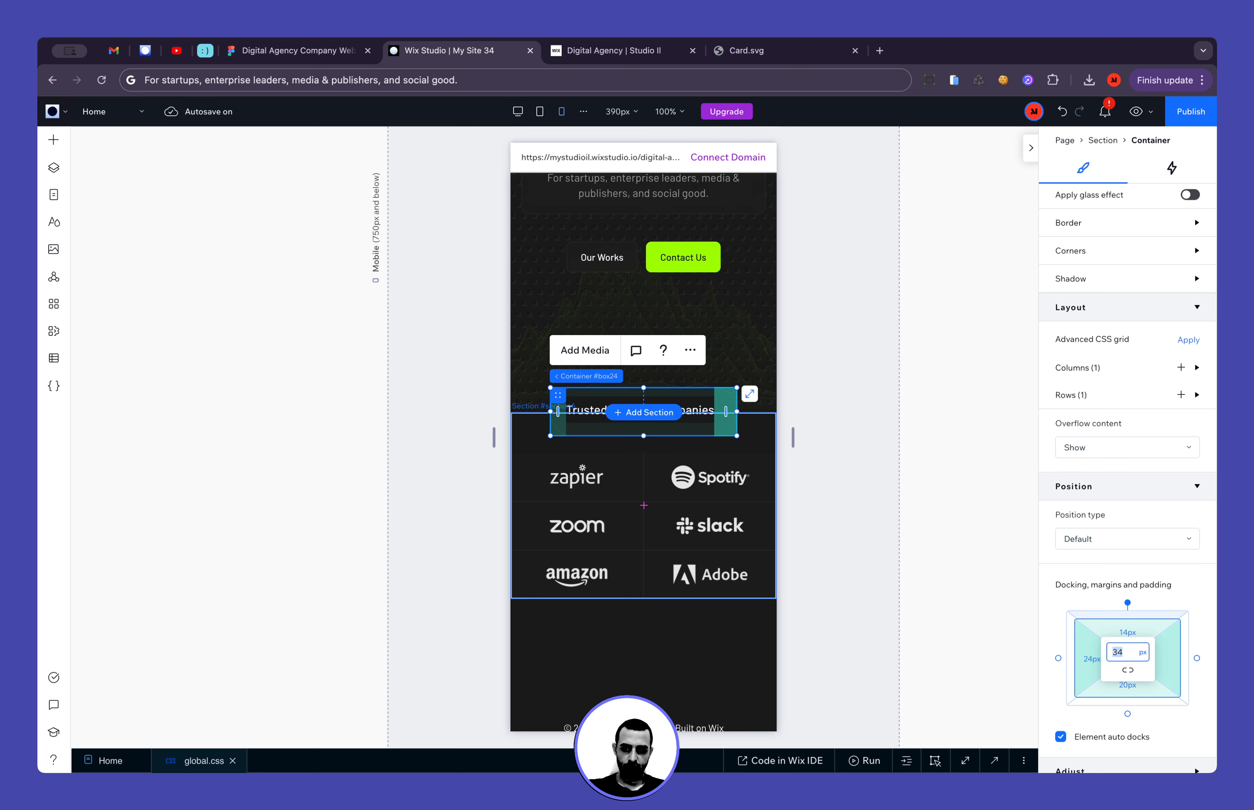
pyautogui.write('24')
pyautogui.press('Tab')
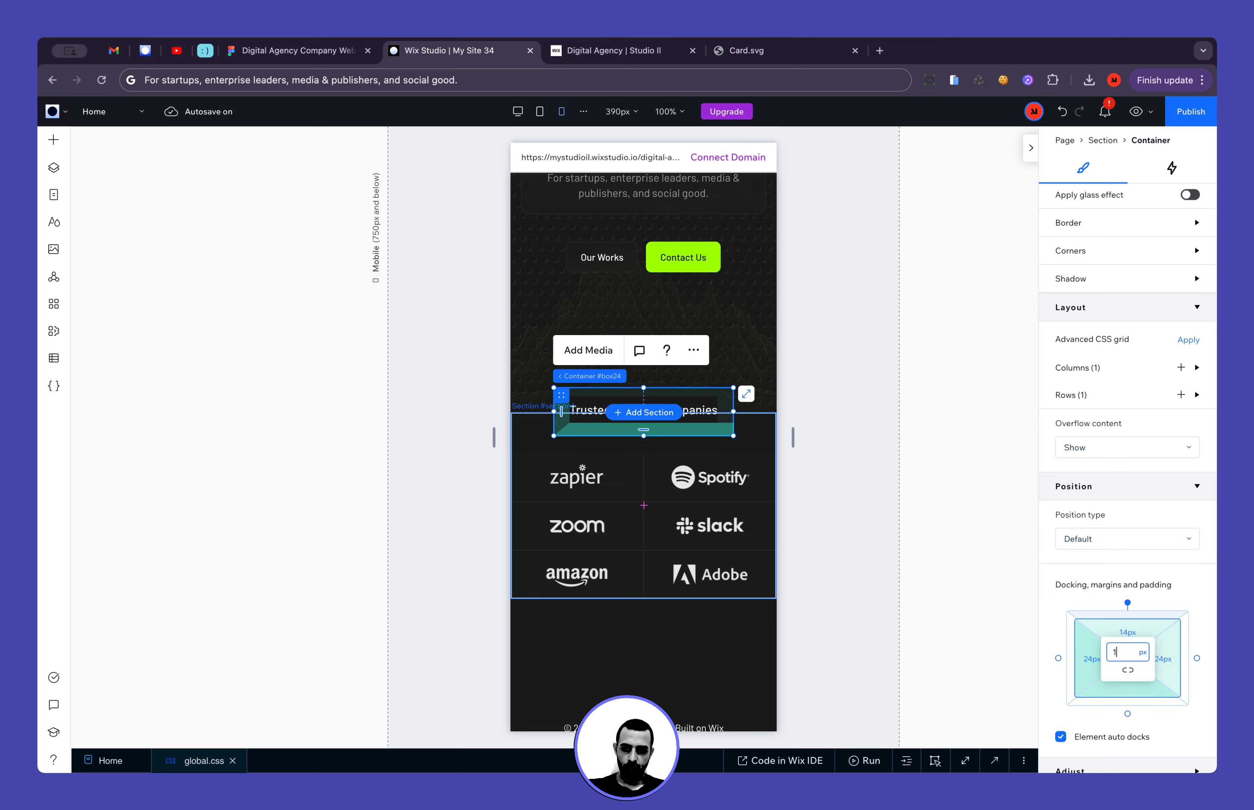
pyautogui.press('Return')
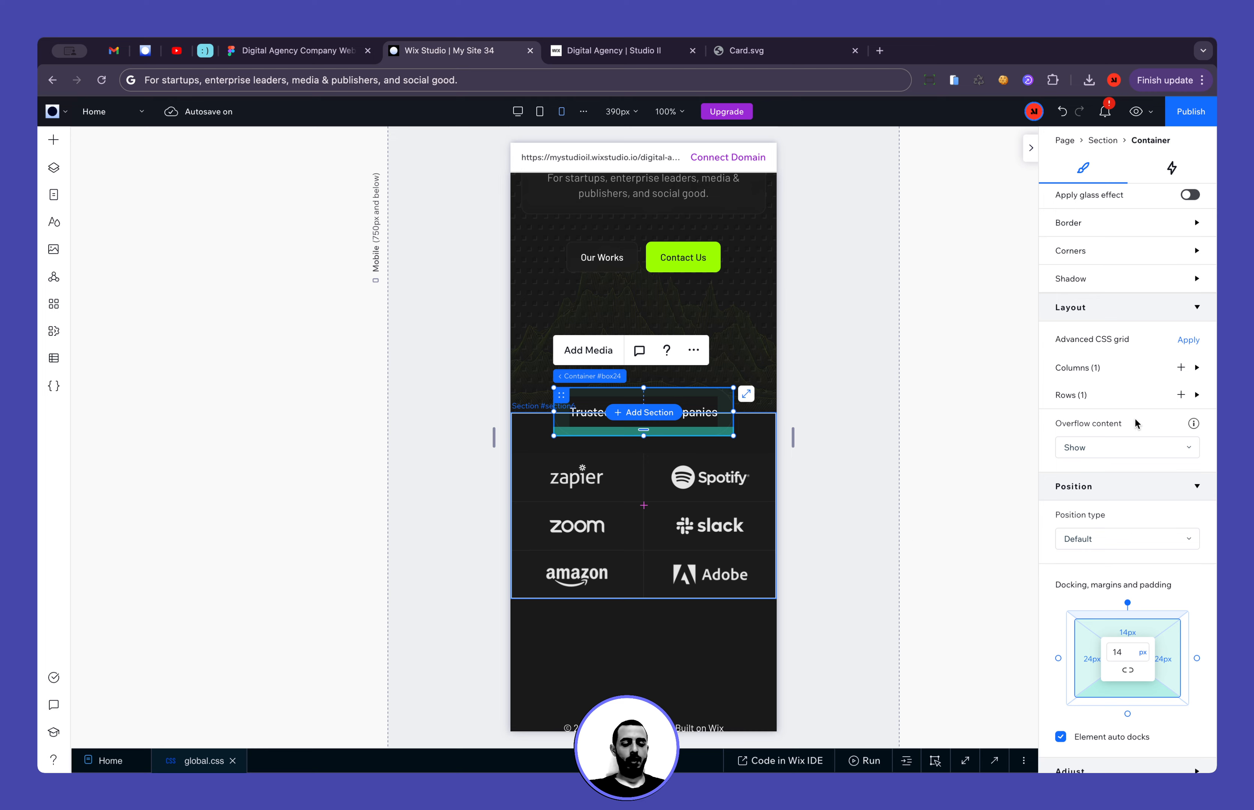
# Set the height of the mobile "Trusted By 250+ Companies" container to Auto
pyautogui.scroll(6, 1133, 422)
pyautogui.click(1191, 264)
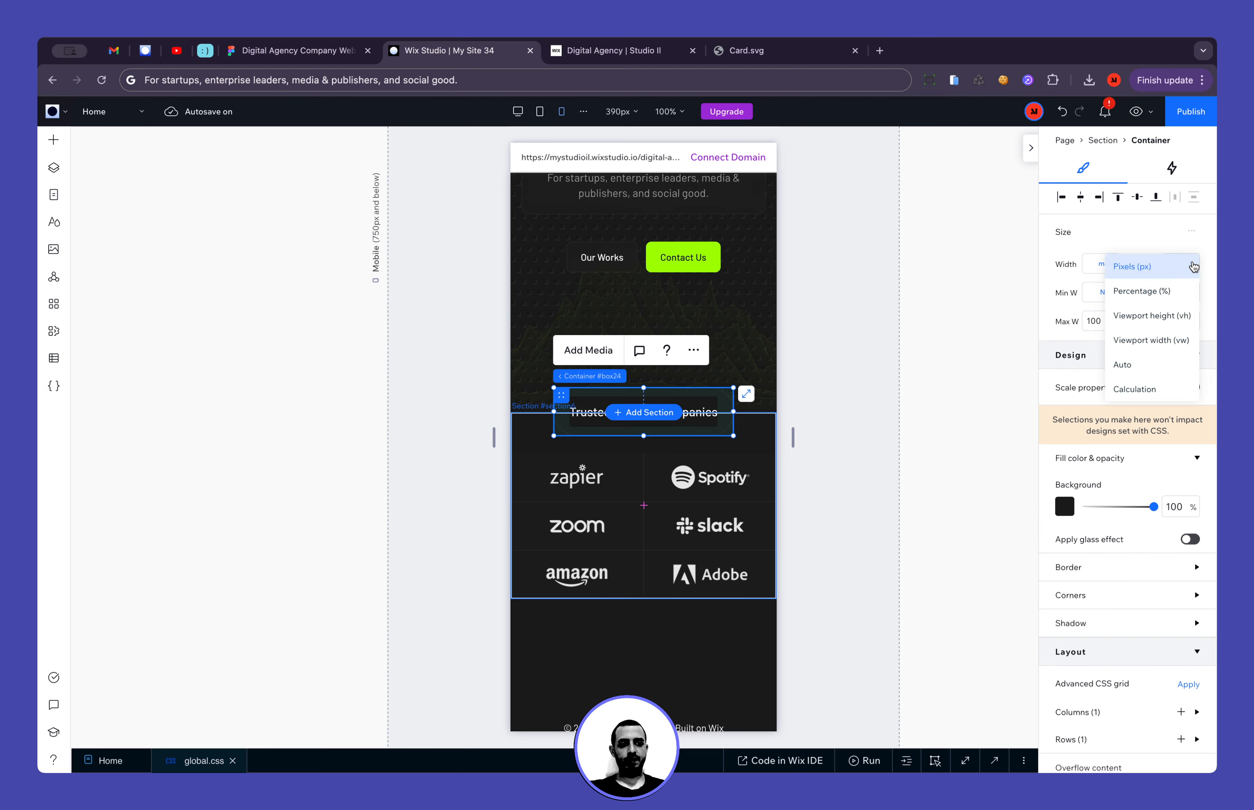
pyautogui.click(1144, 367)
# Work out half of the badge container's 46 px height using its pixel height value, and return the height to Auto
pyautogui.click(1186, 270)
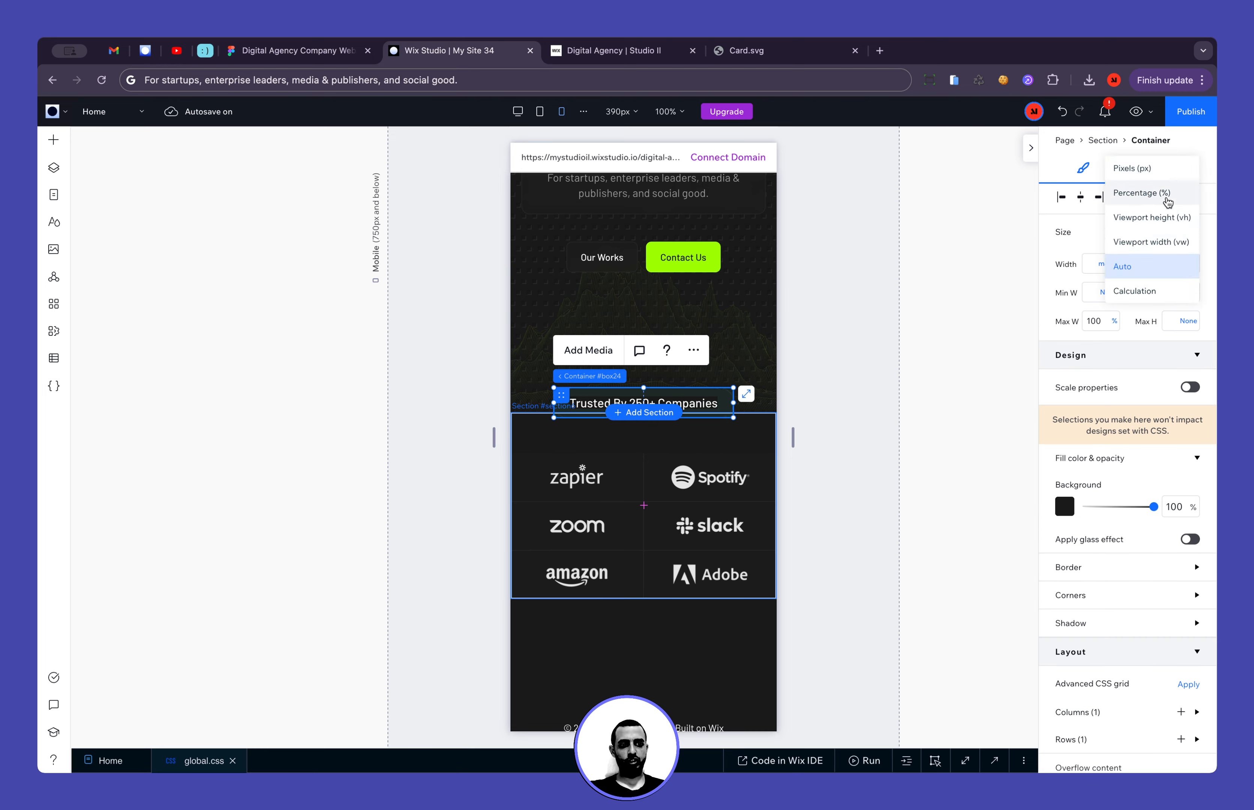
pyautogui.click(1164, 174)
pyautogui.click(1177, 270)
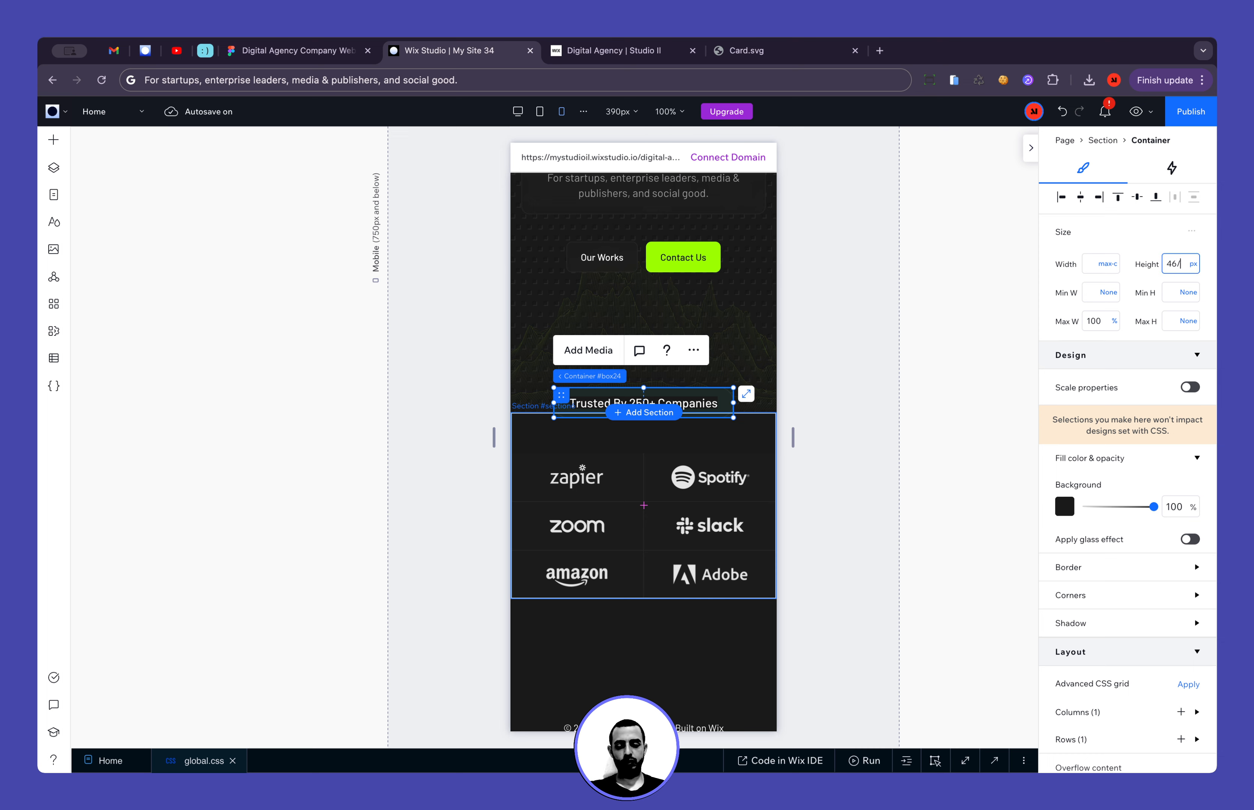
pyautogui.press('Return')
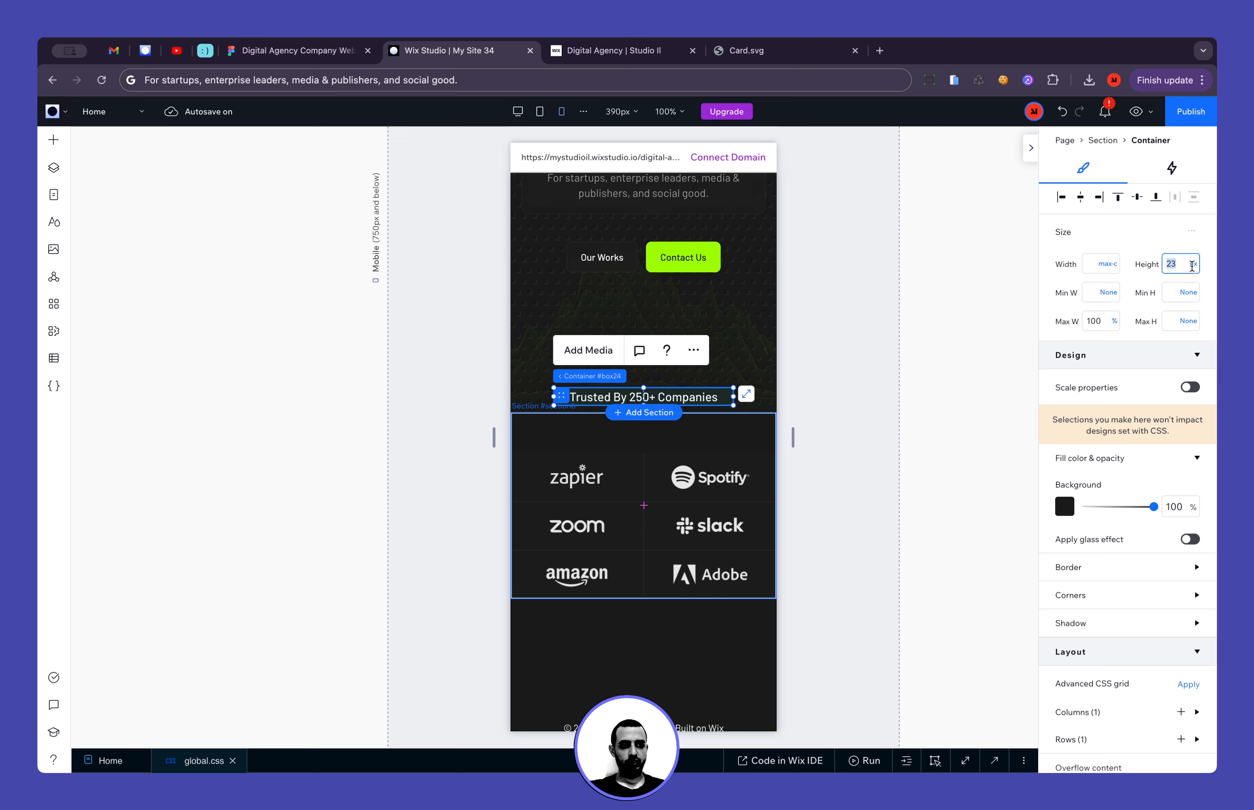
pyautogui.click(1193, 265)
pyautogui.click(1168, 367)
# Set the badge container's top margin to -23 px so it straddles the section boundary
pyautogui.scroll(-5, 1166, 369)
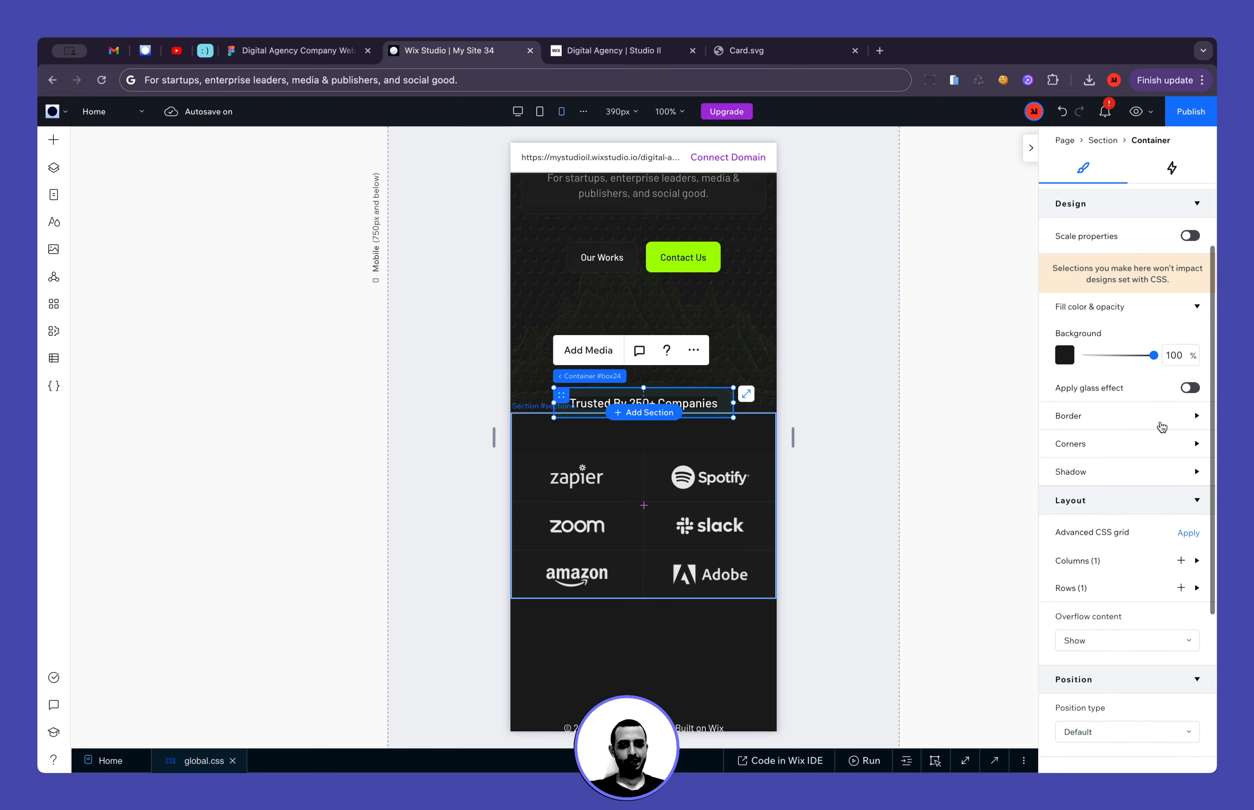
pyautogui.click(1153, 554)
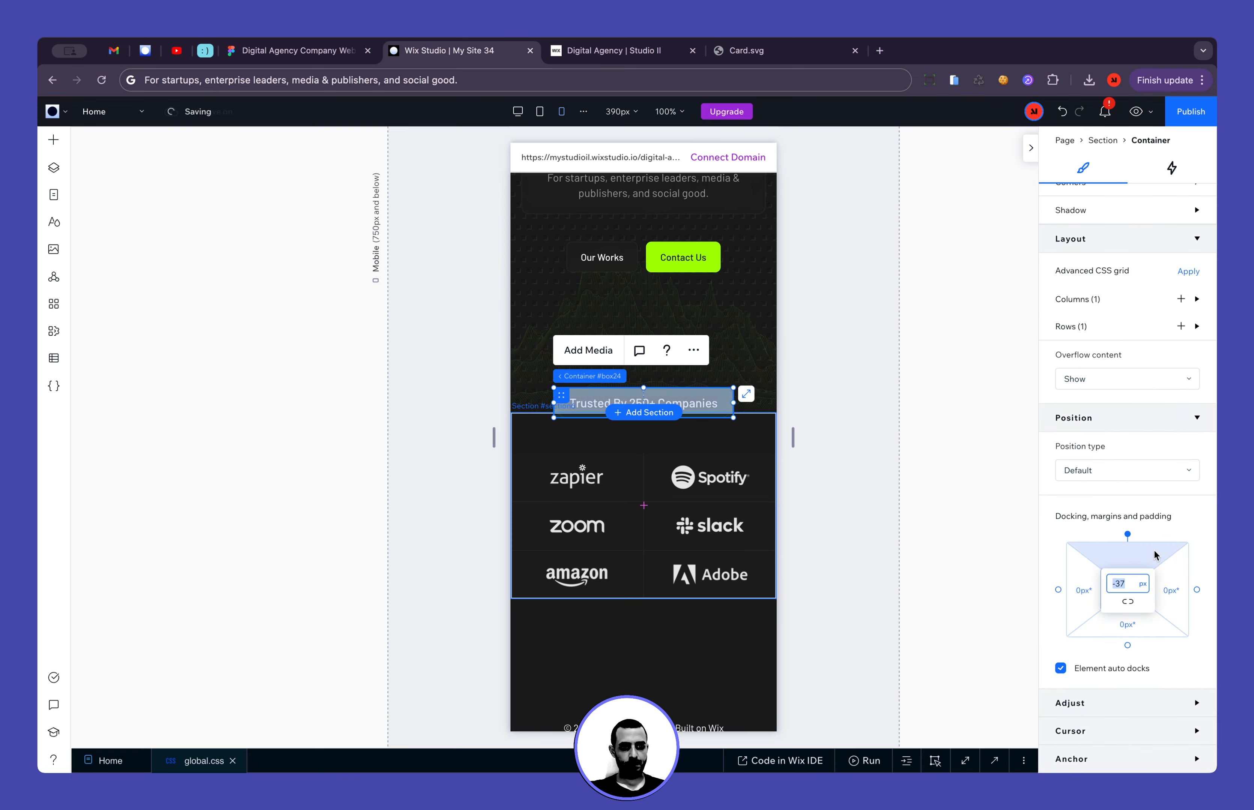
pyautogui.write('-23')
pyautogui.press('Return')
pyautogui.click(938, 515)
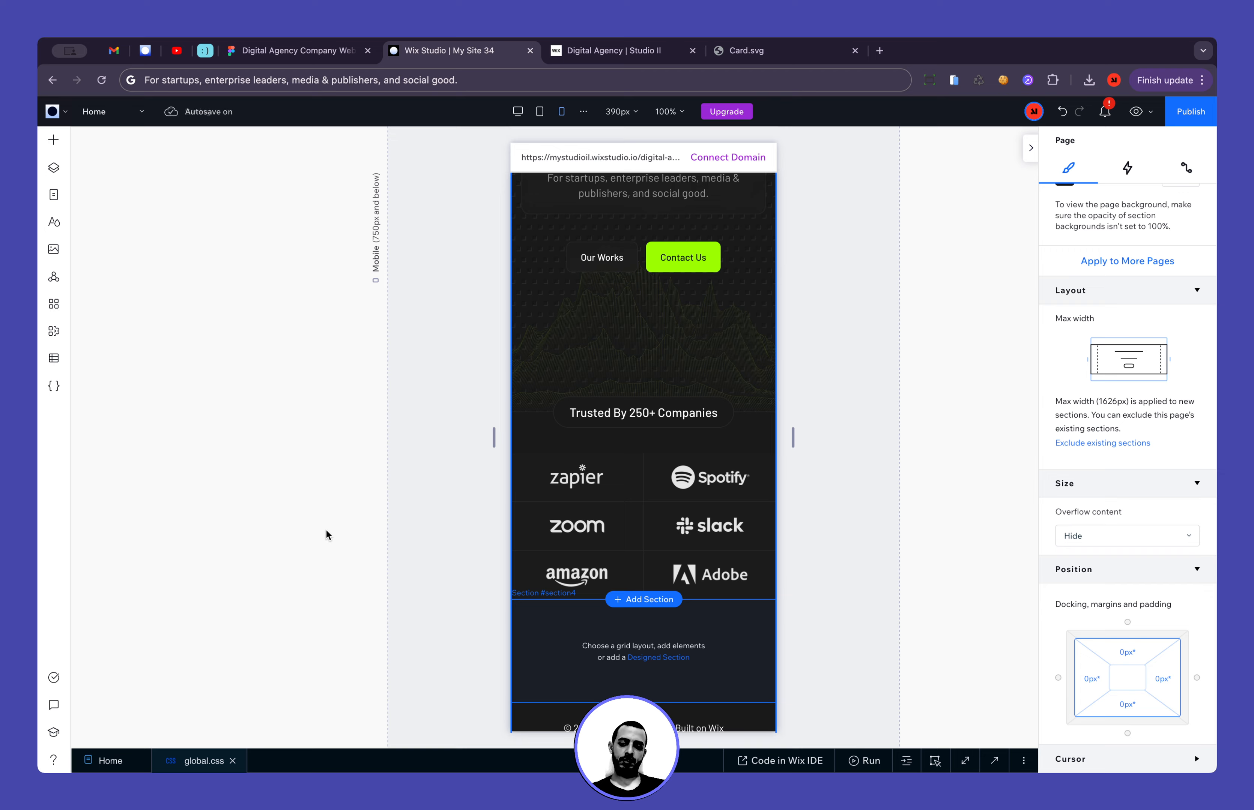
# Set the mobile "Trusted By 250+ Companies" text's font size to 14, as in the Figma design
pyautogui.click(587, 409)
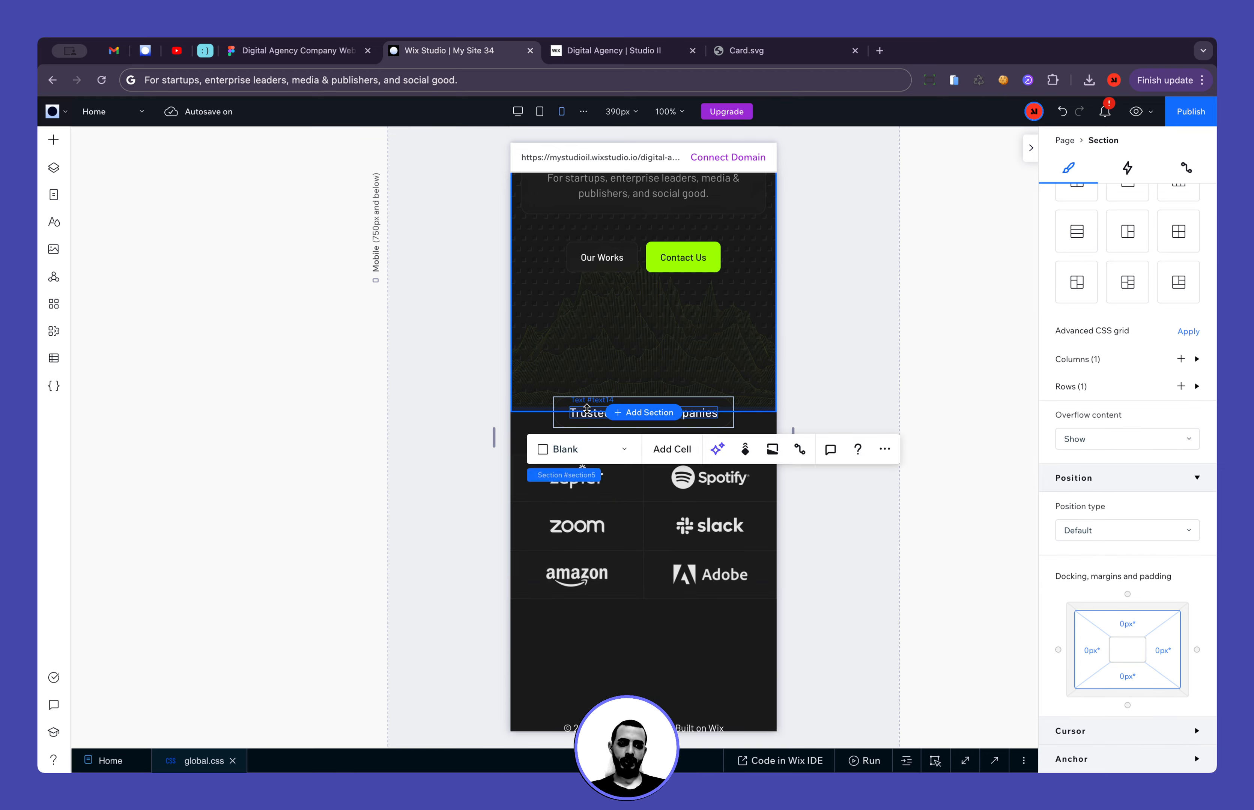
pyautogui.scroll(-10, 1158, 313)
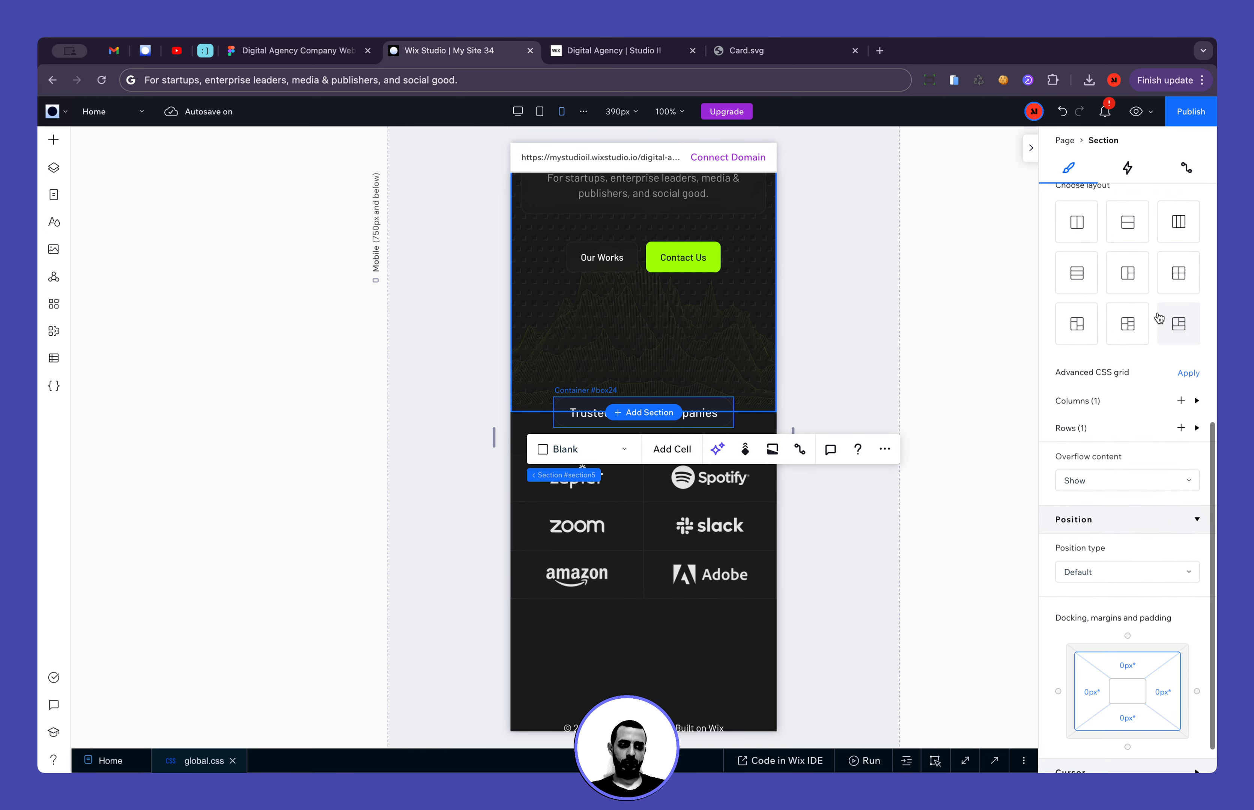
pyautogui.scroll(-2, 1158, 312)
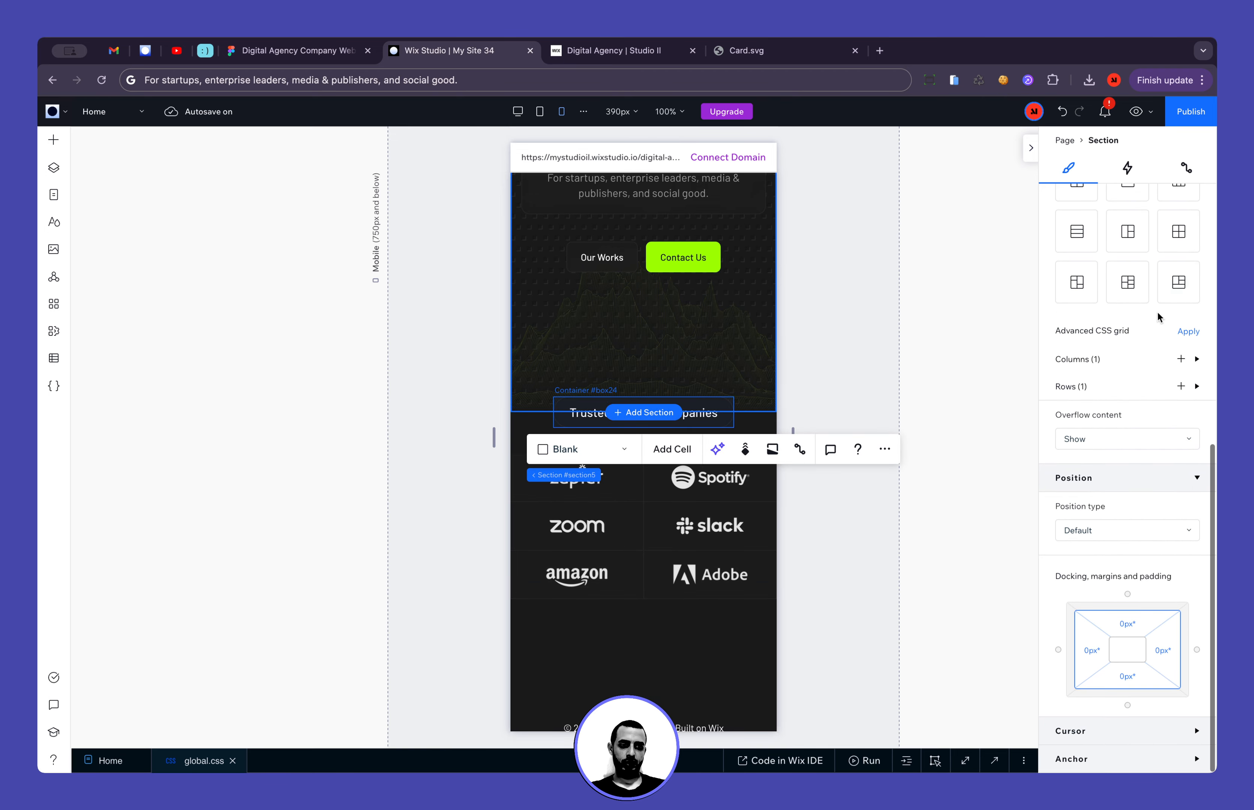
pyautogui.click(699, 418)
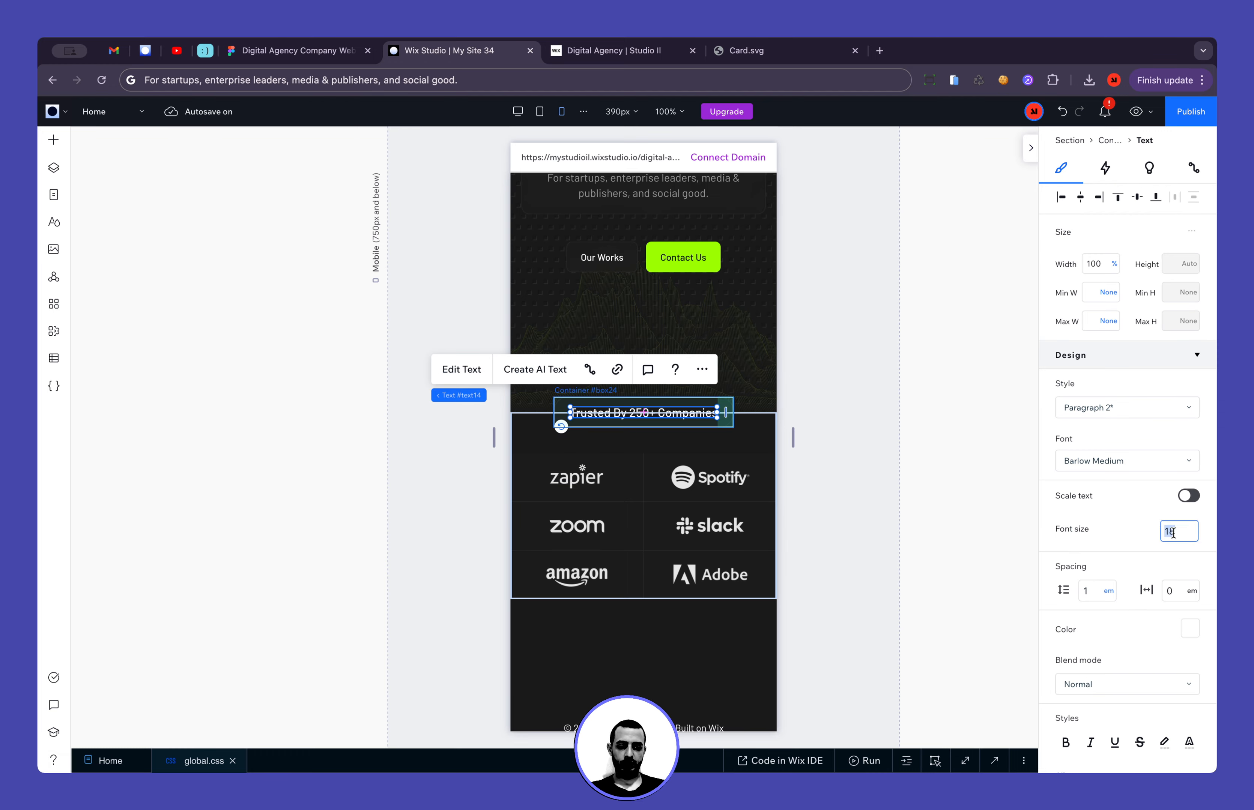
pyautogui.click(933, 573)
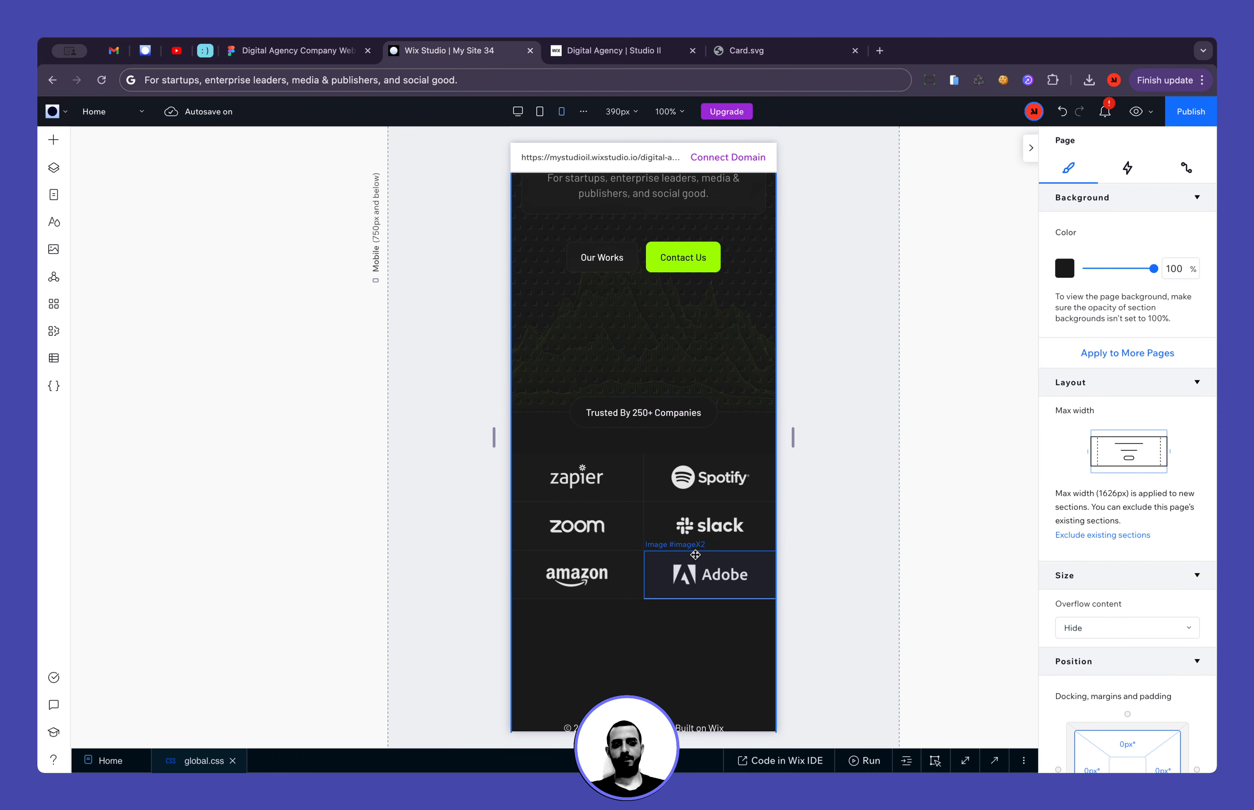
# Preview and publish the site, and reload the live digital-agency page
pyautogui.click(1136, 111)
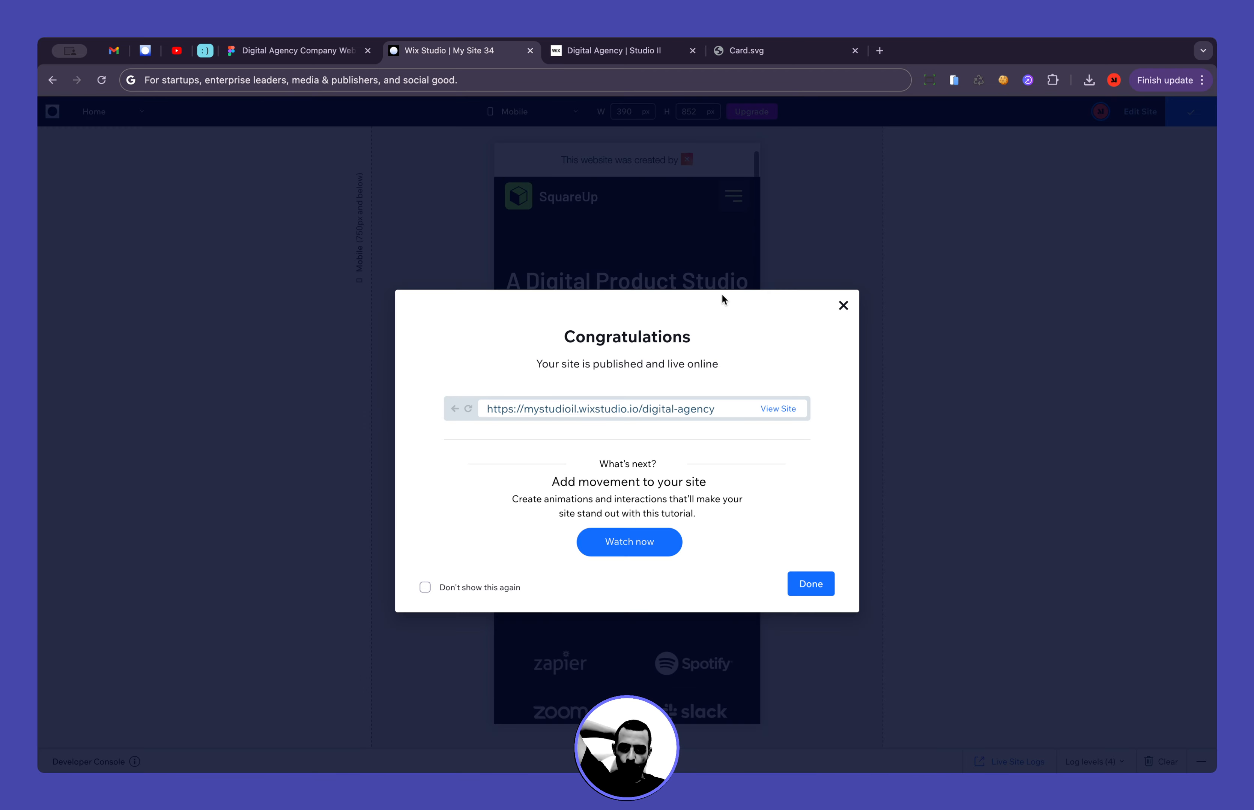
pyautogui.click(607, 47)
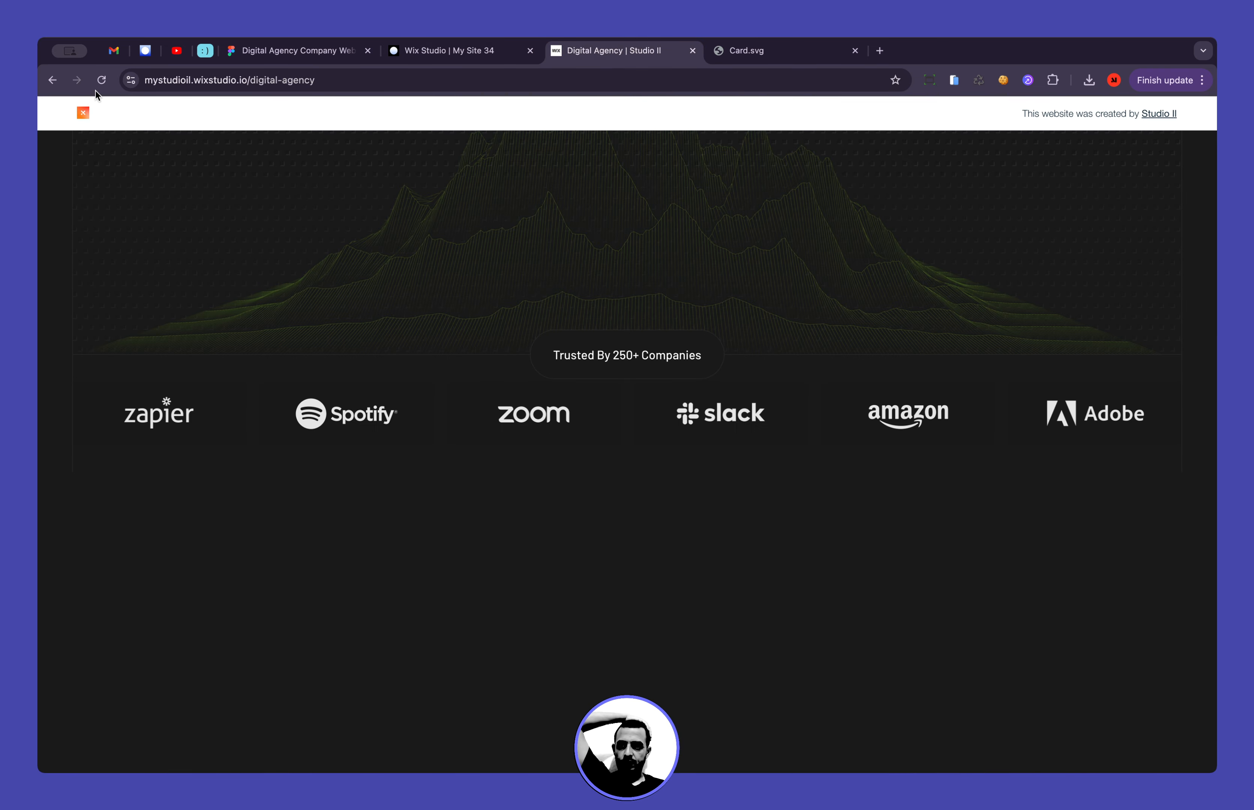
pyautogui.click(101, 80)
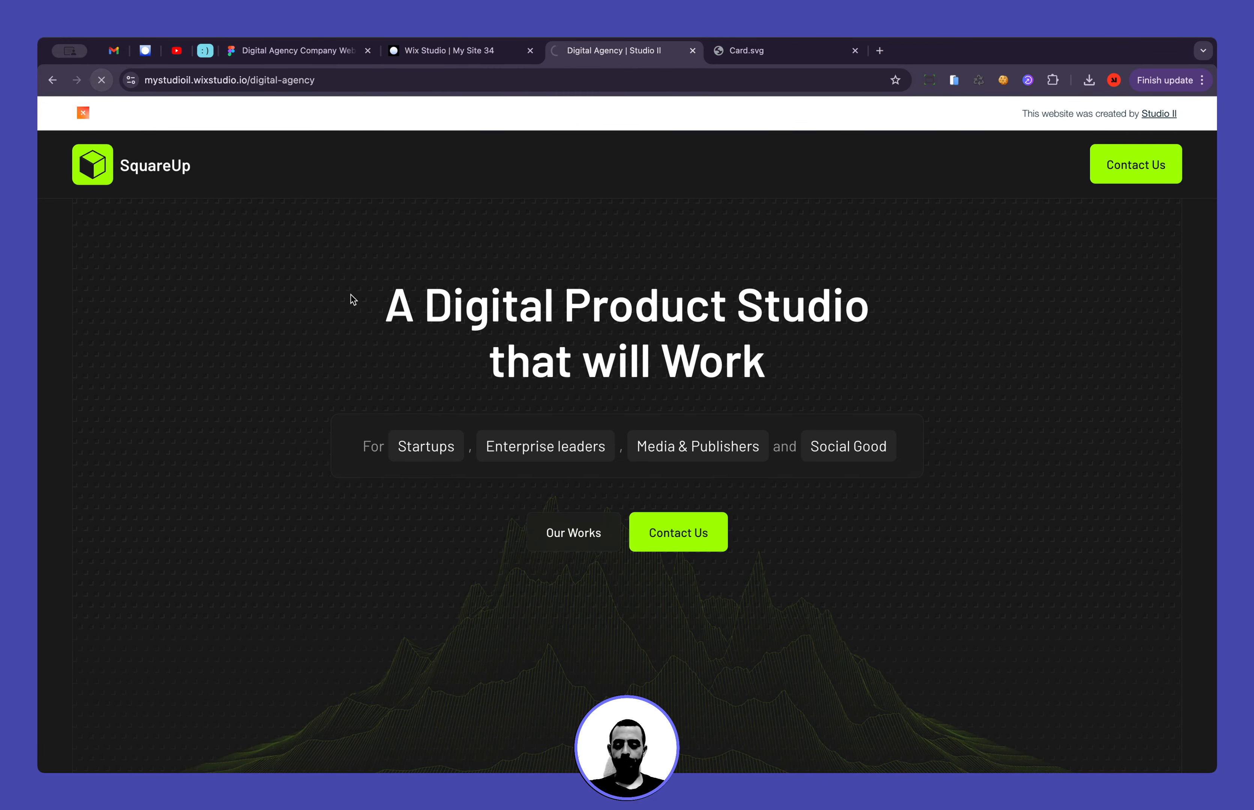
# Examine the company logo section and its divider lines on the live desktop page
pyautogui.scroll(-10, 456, 546)
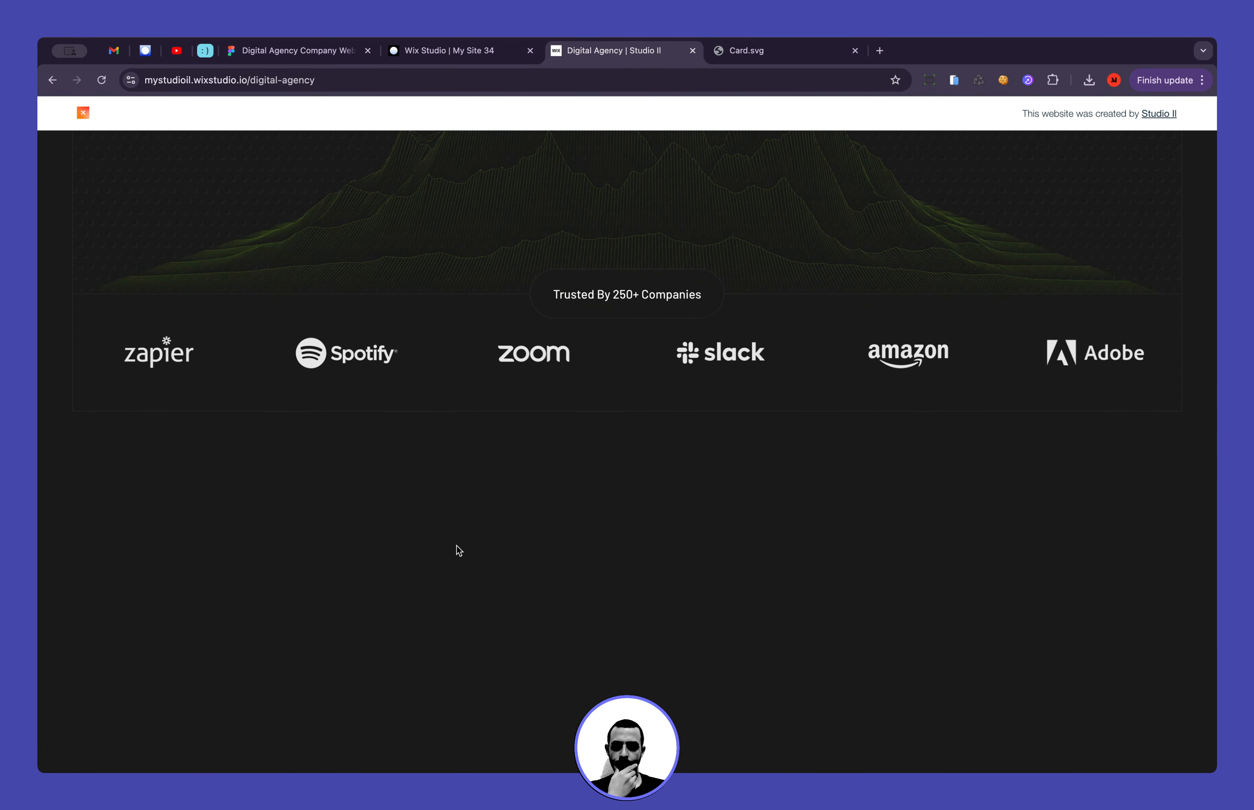
pyautogui.scroll(5, 162, 439)
pyautogui.scroll(1, 161, 439)
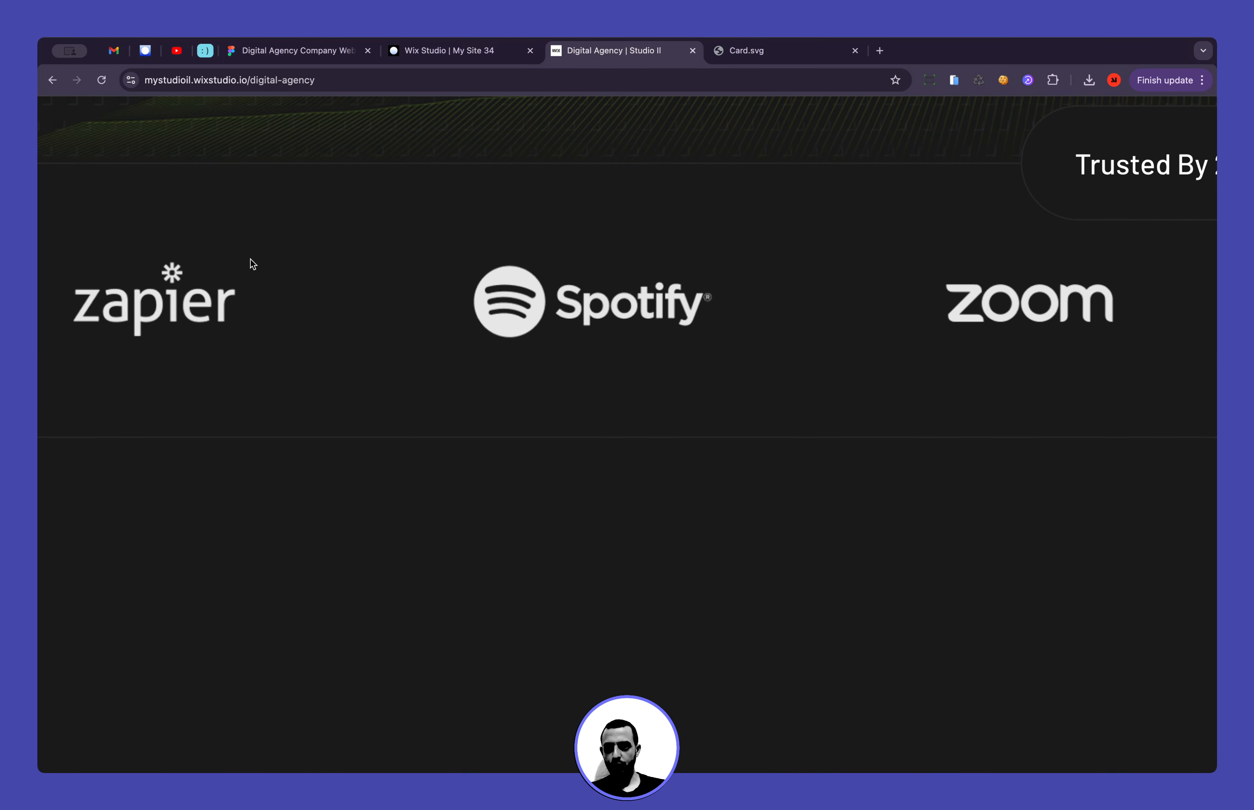
pyautogui.scroll(-5, 211, 274)
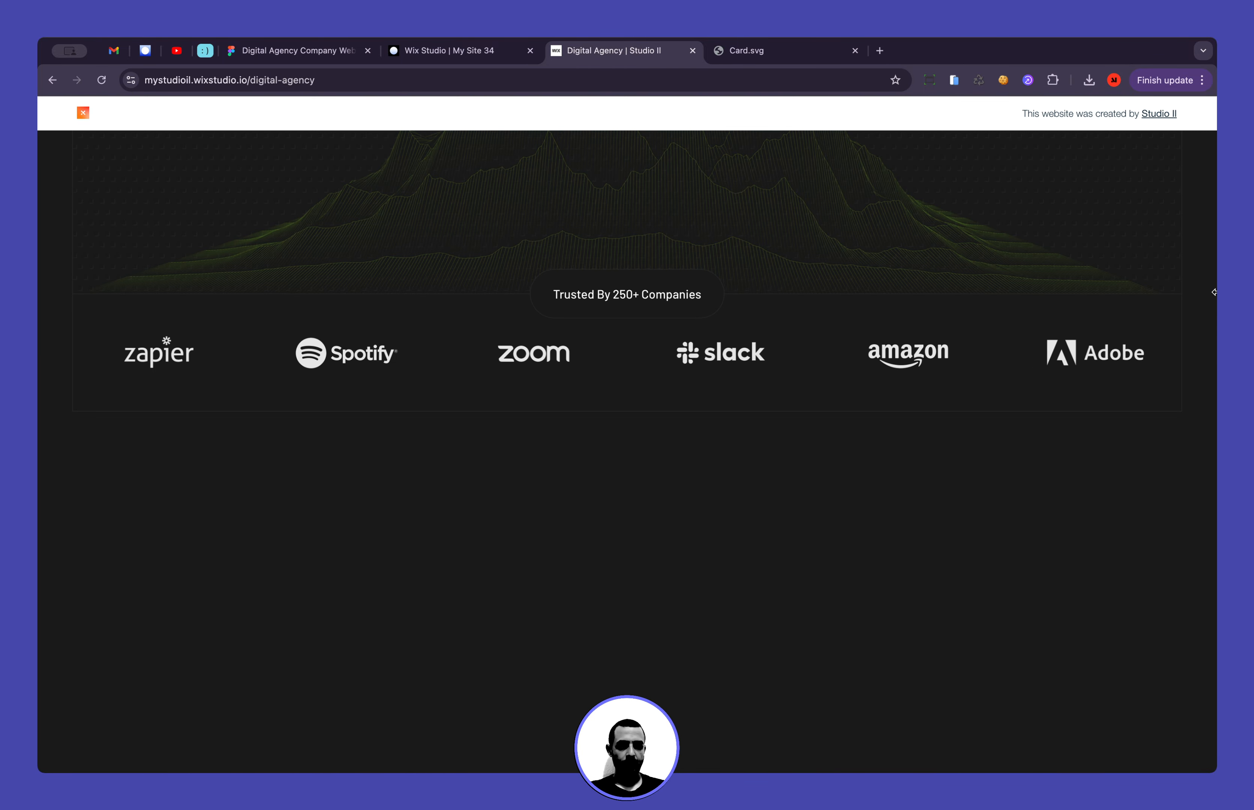
pyautogui.moveTo(1213, 292); pyautogui.dragTo(1216, 328)
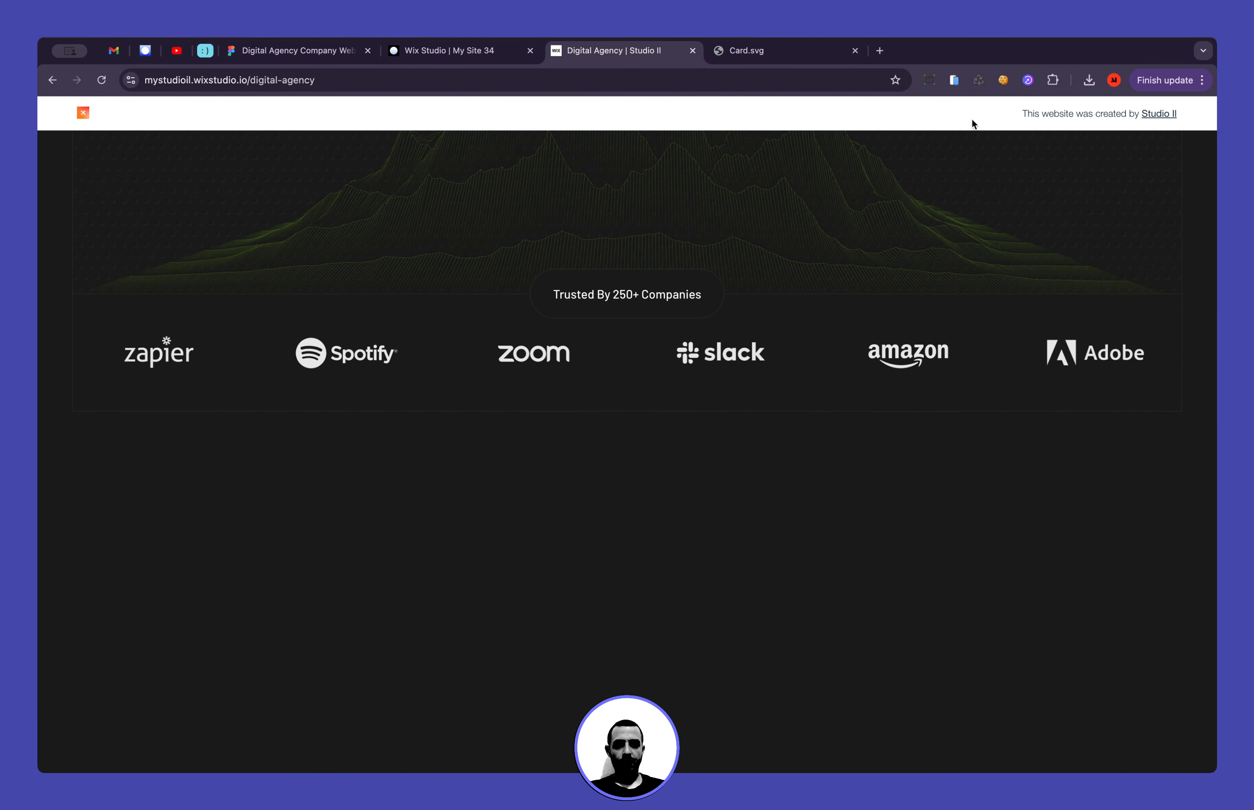
pyautogui.moveTo(1216, 274)
pyautogui.mouseDown()
pyautogui.moveTo(911, 342)
pyautogui.moveTo(1216, 274)
pyautogui.mouseUp()
# Examine the live logo section in the mobile phone simulator and compare it with the mobile design in Figma
pyautogui.click(954, 80)
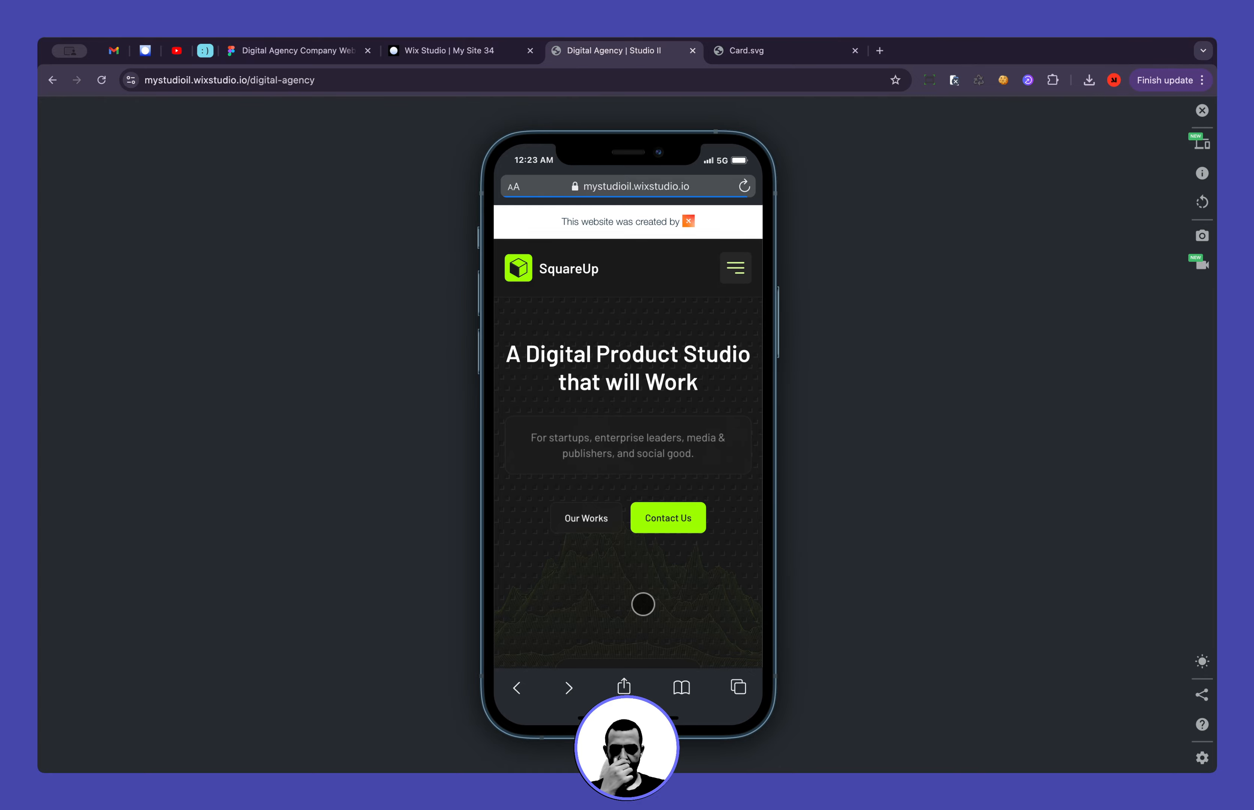
pyautogui.scroll(-5, 643, 604)
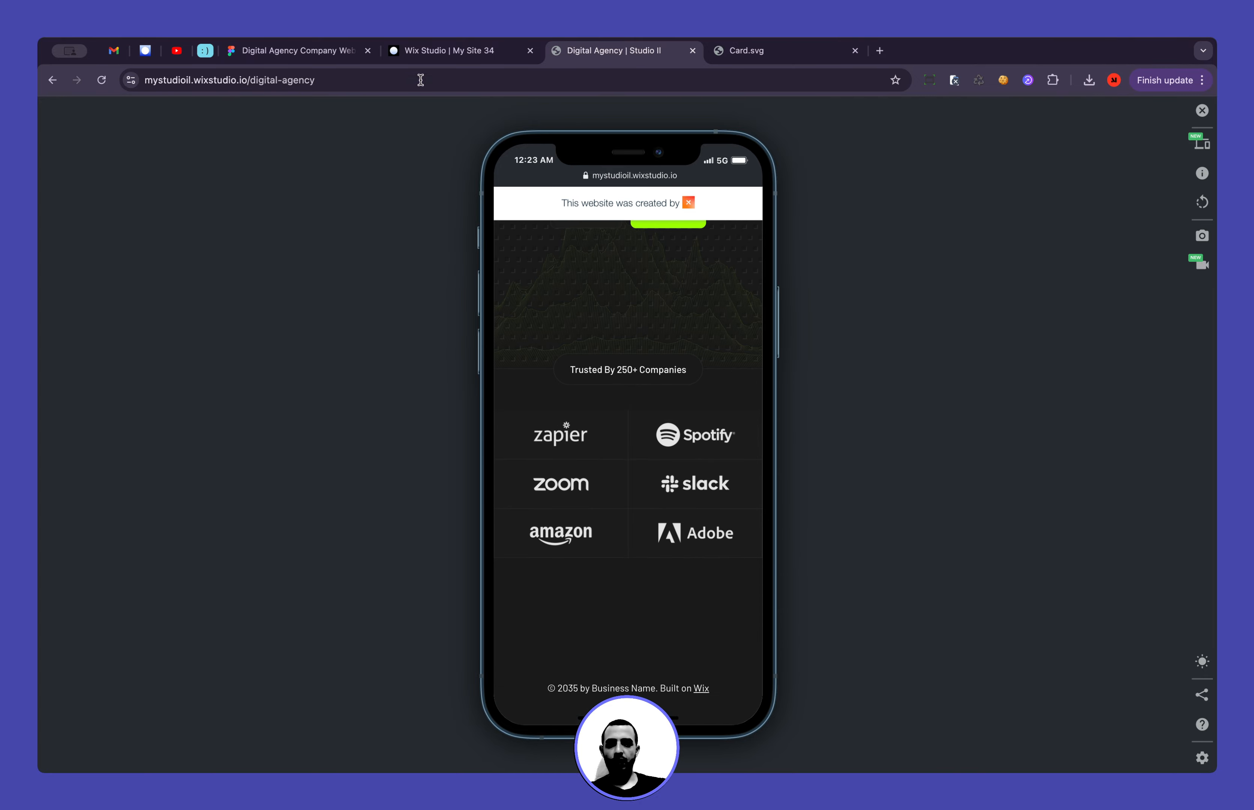
pyautogui.click(295, 50)
pyautogui.scroll(-5, 466, 330)
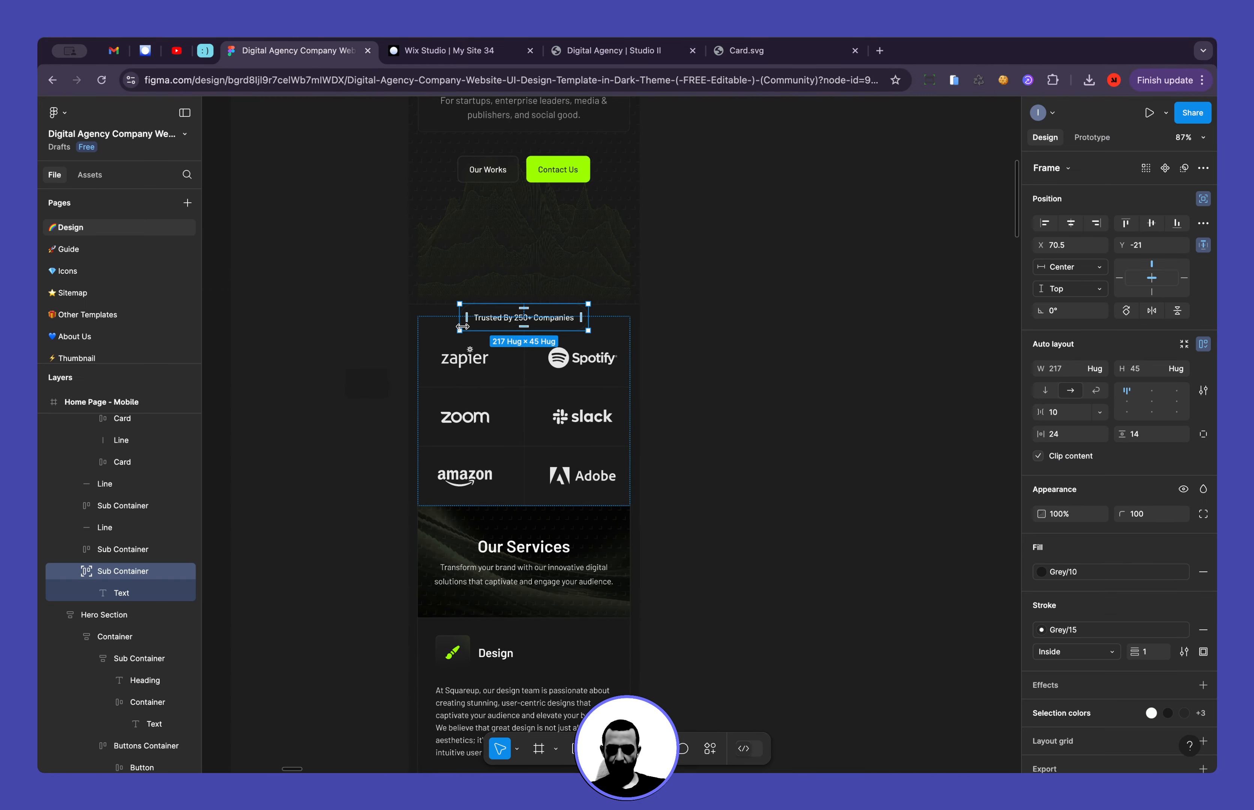
# Survey the remaining sections of the home page design in Figma, from Our Services down to the closing contact section
pyautogui.hscroll(-8, 466, 330)
pyautogui.scroll(-4, 466, 330)
pyautogui.scroll(-5, 465, 330)
pyautogui.hscroll(-5, 466, 330)
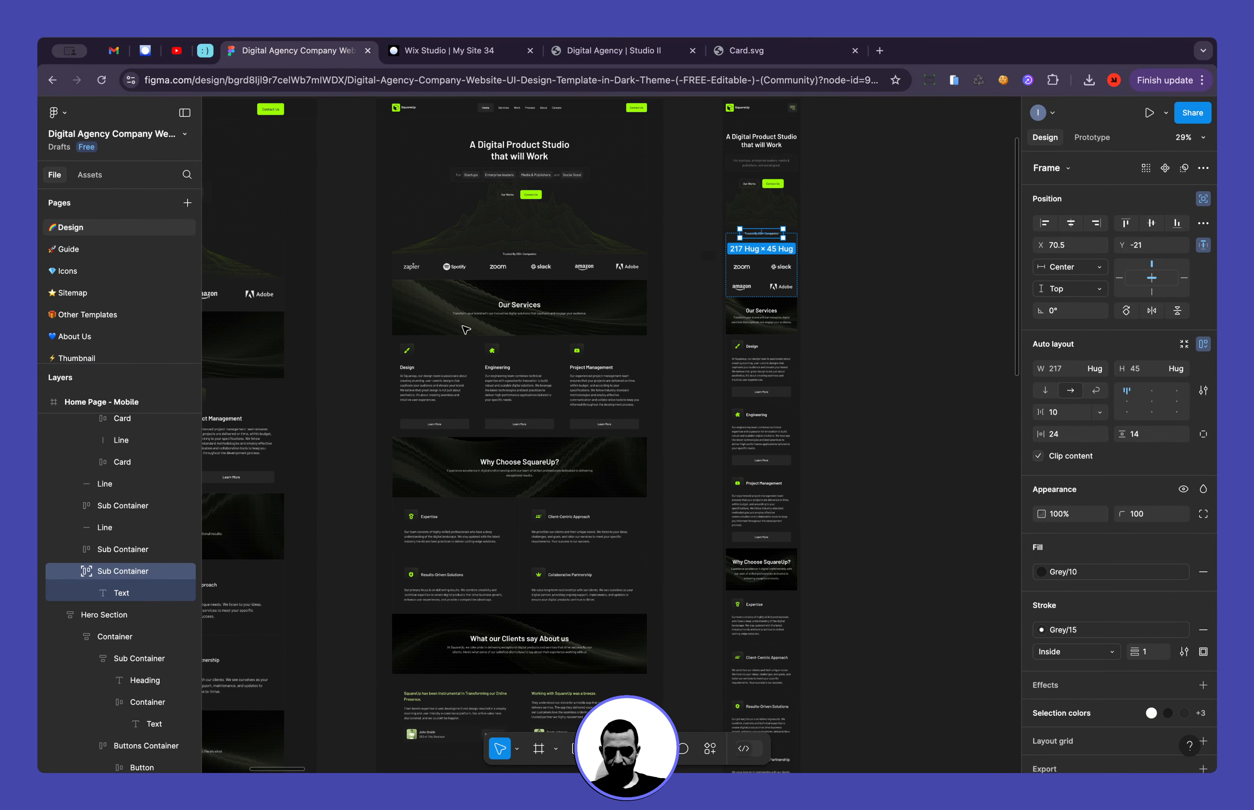
pyautogui.scroll(-3, 466, 330)
pyautogui.scroll(-3, 465, 329)
pyautogui.scroll(-6, 465, 330)
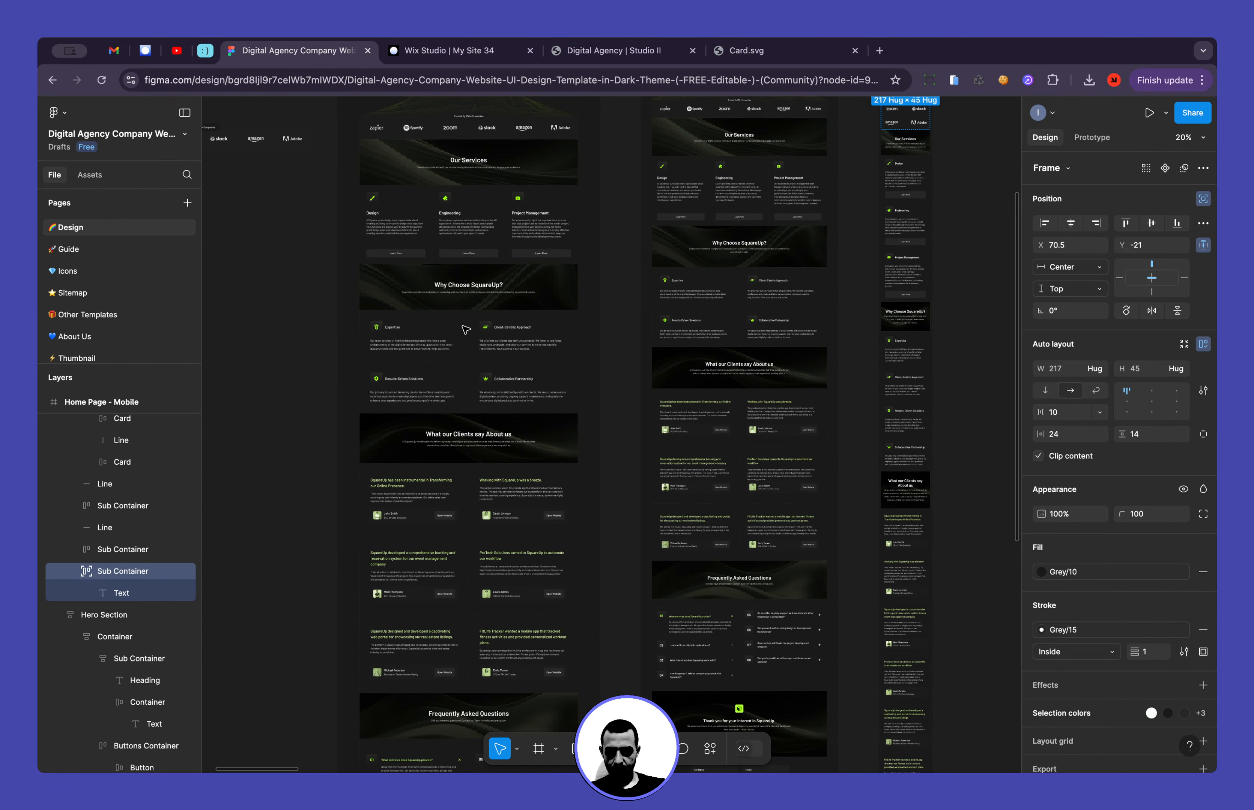
pyautogui.scroll(-6, 466, 329)
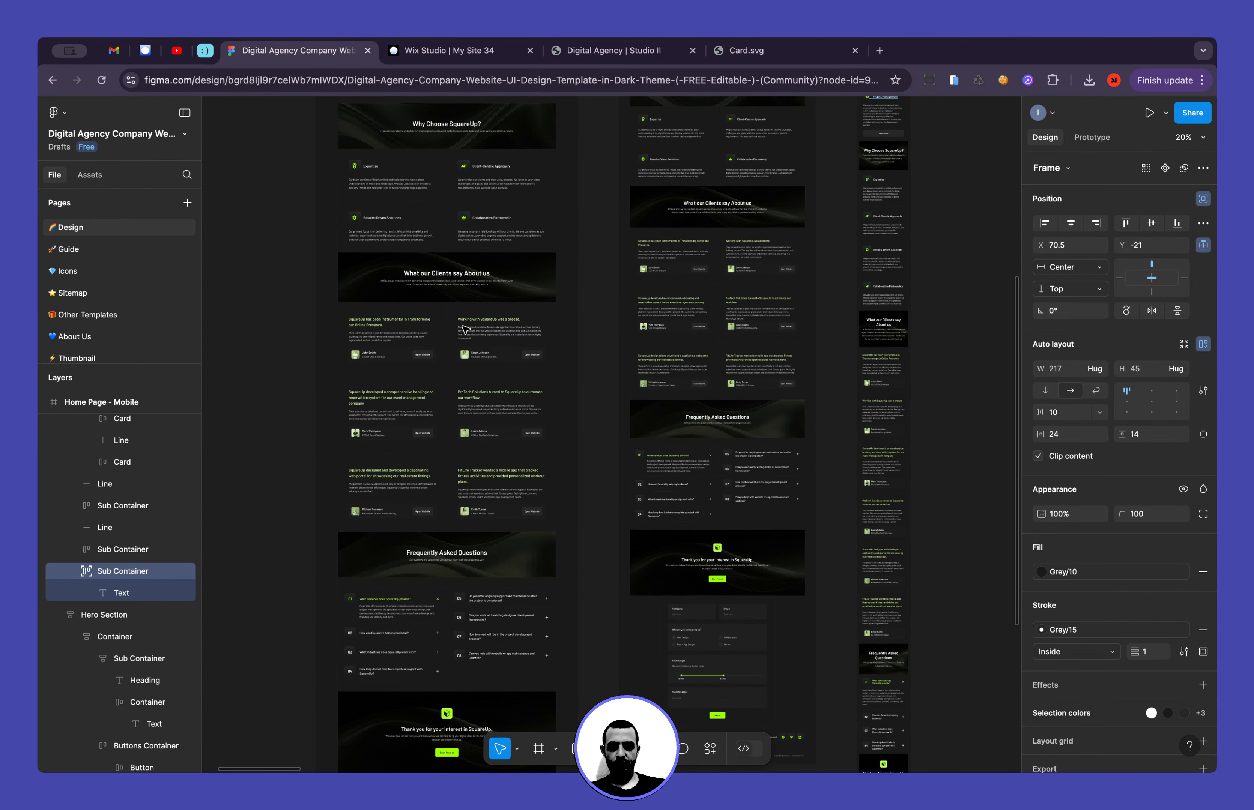
# Examine the desktop home page design's Our Services, Why Choose SquareUp, client testimonials and FAQ sections up close
pyautogui.scroll(7, 465, 329)
pyautogui.scroll(5, 413, 239)
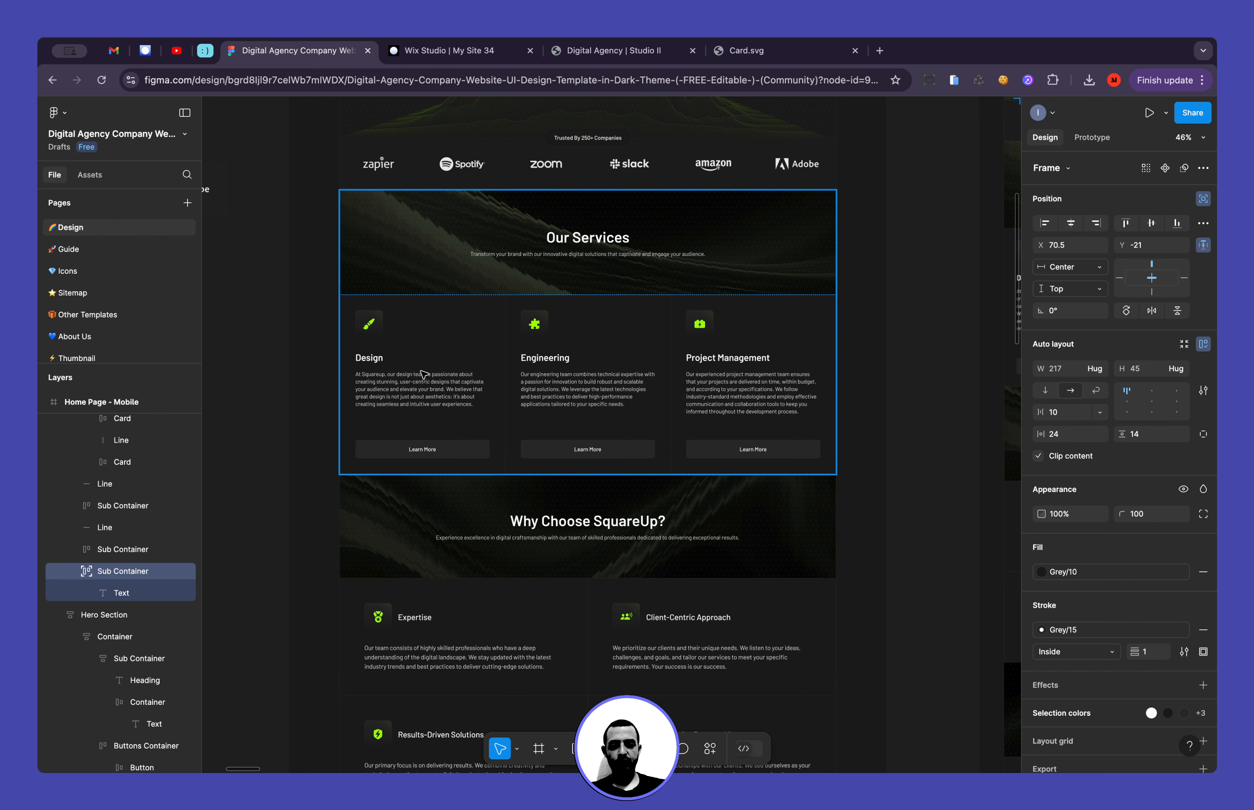
pyautogui.scroll(-3, 432, 403)
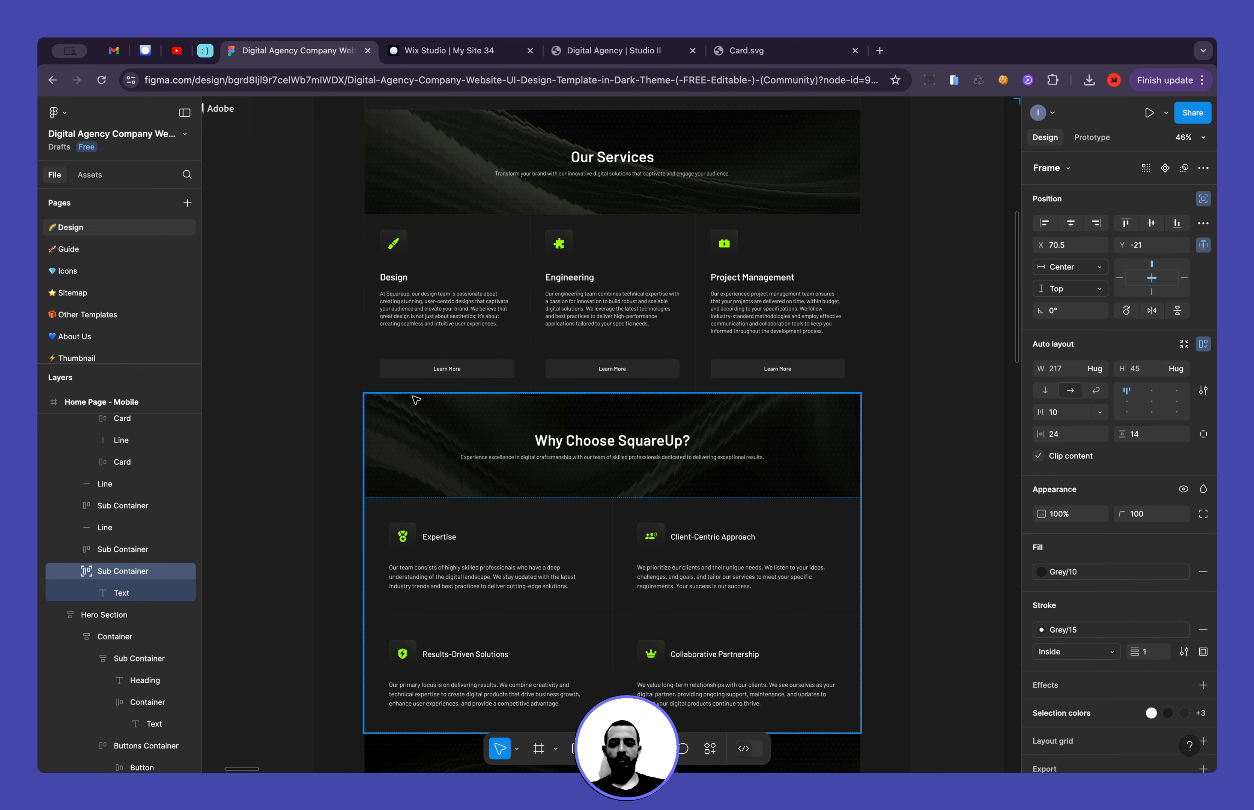
pyautogui.scroll(3, 414, 278)
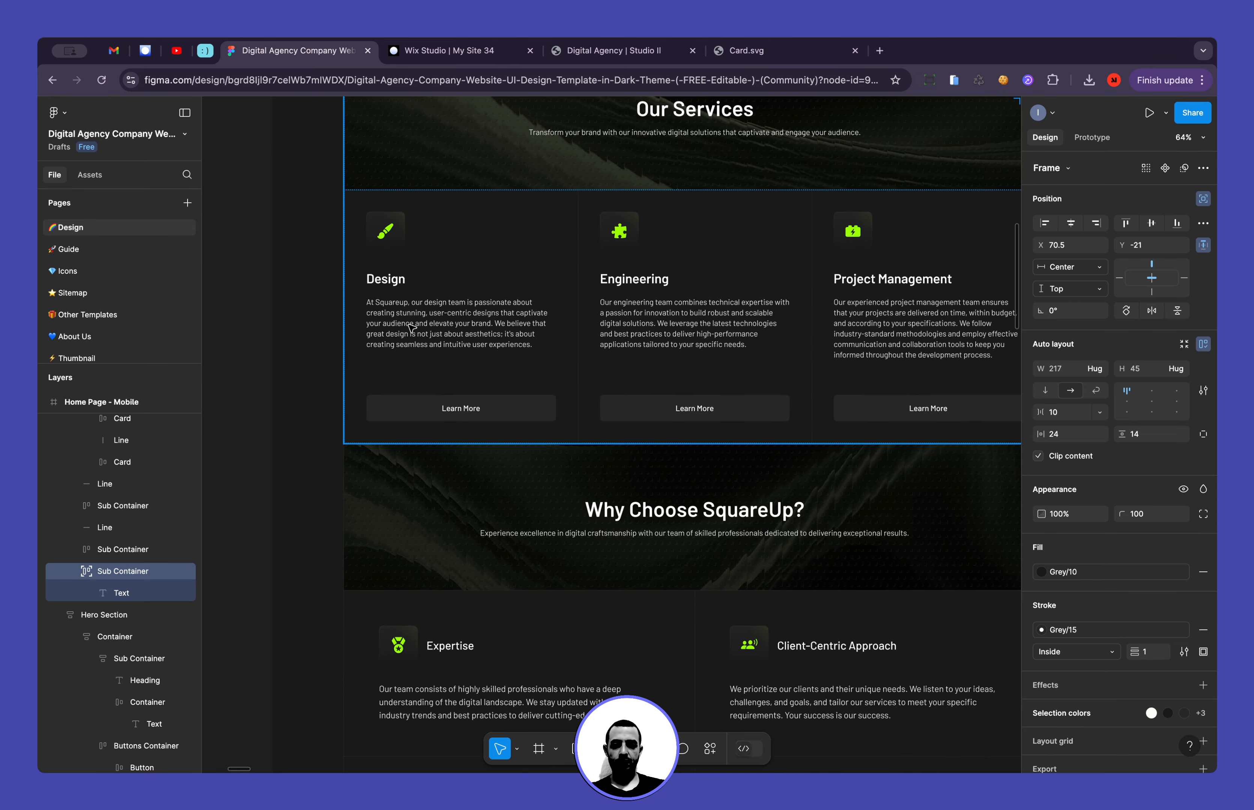
pyautogui.scroll(-4, 412, 327)
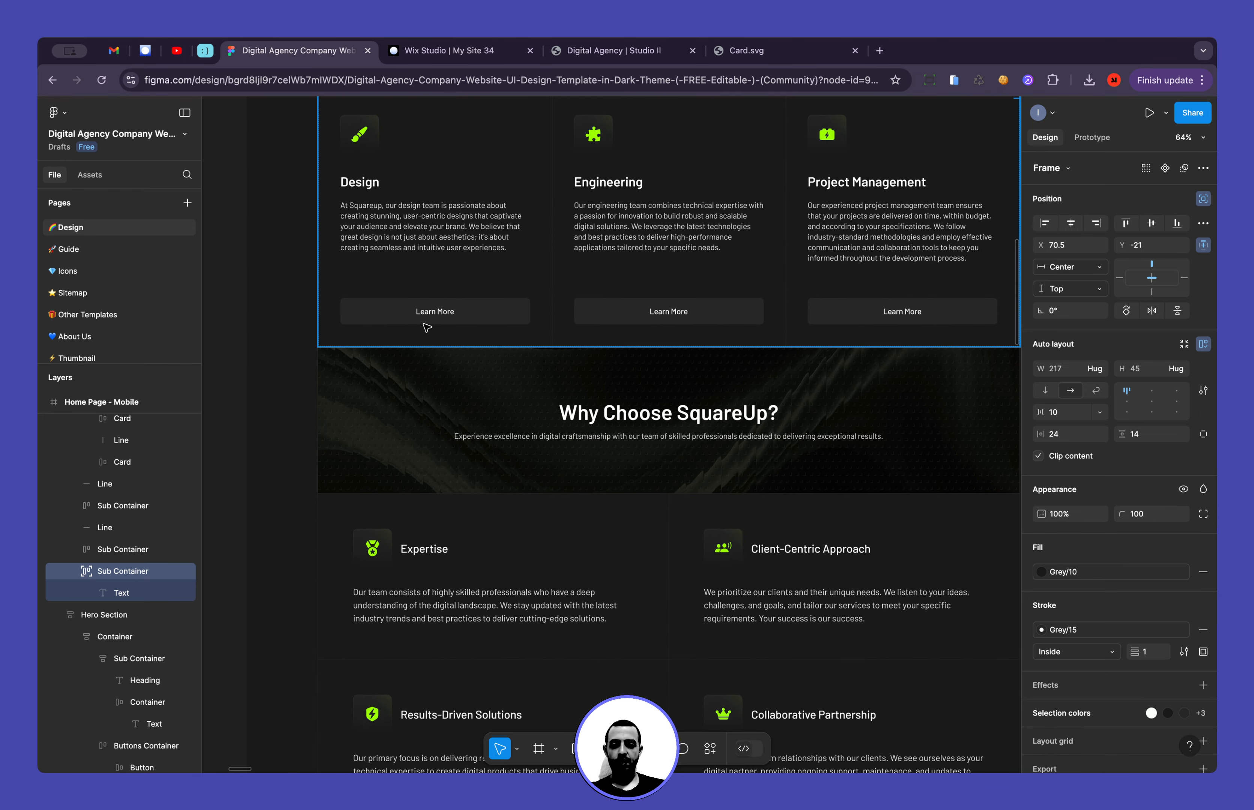
pyautogui.scroll(-1, 426, 328)
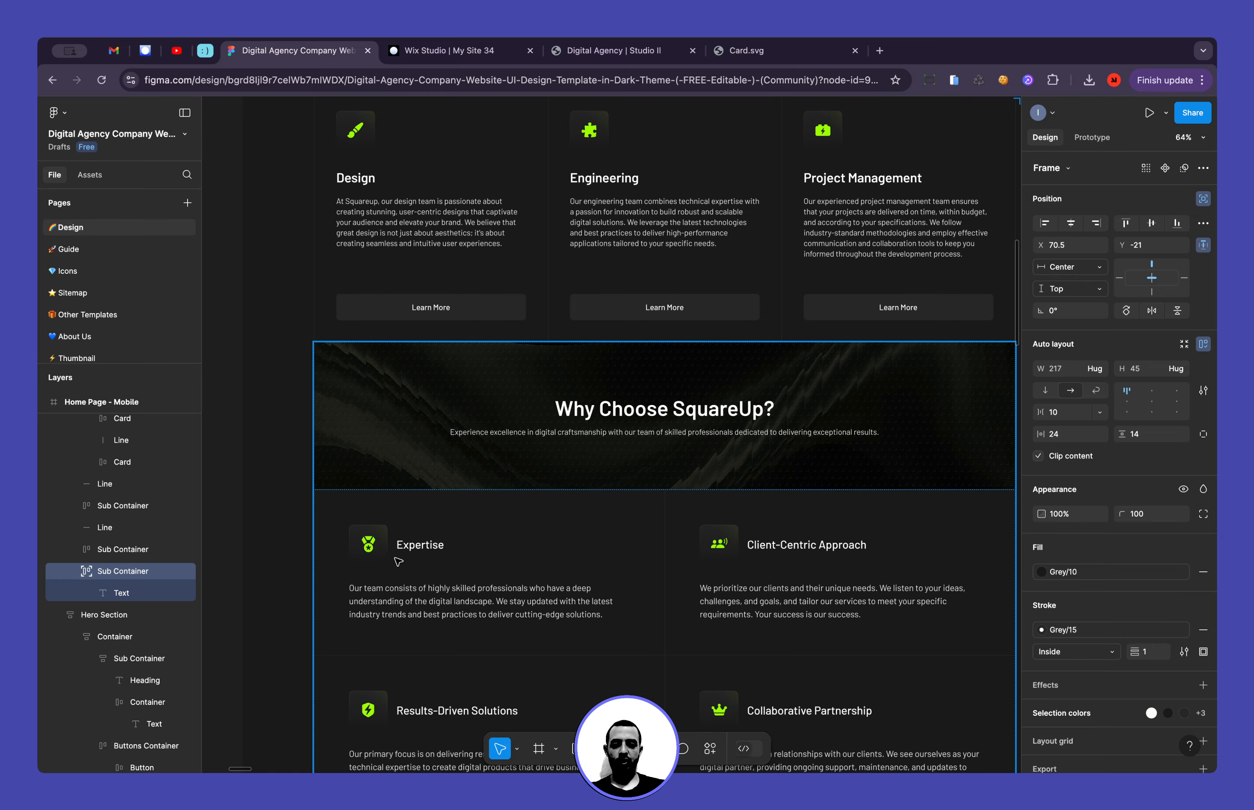
pyautogui.scroll(-5, 441, 425)
pyautogui.scroll(-4, 447, 437)
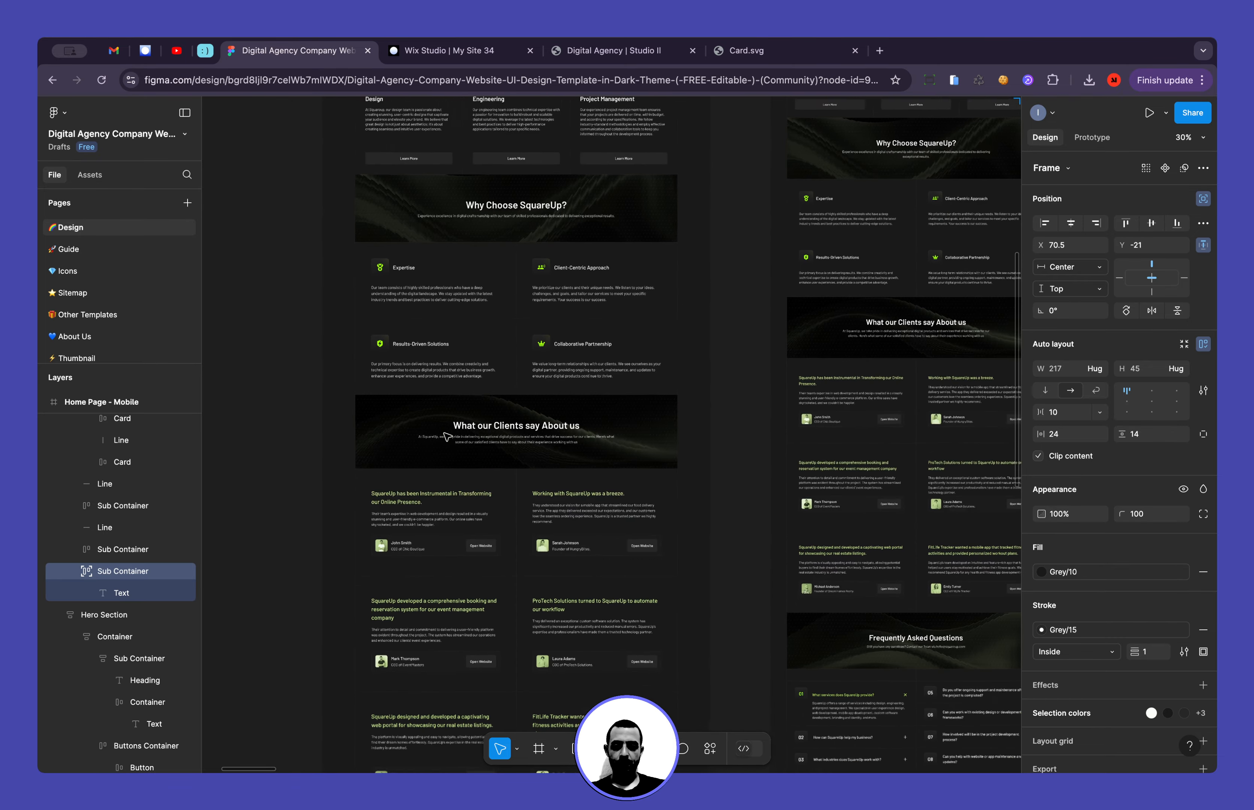
pyautogui.scroll(-12, 444, 442)
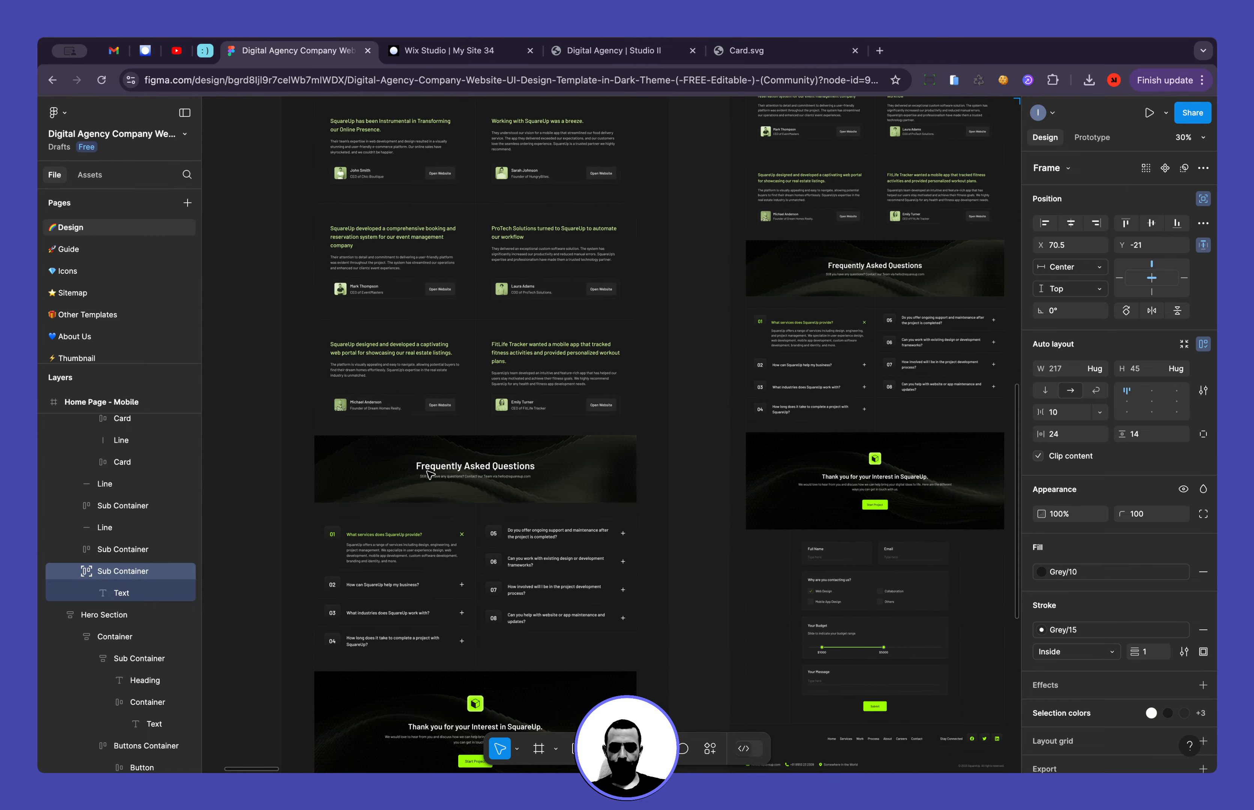
pyautogui.scroll(-3, 427, 473)
# Look over the Services Page design and its Design and Engineering service grids in the desktop and laptop versions
pyautogui.scroll(15, 428, 478)
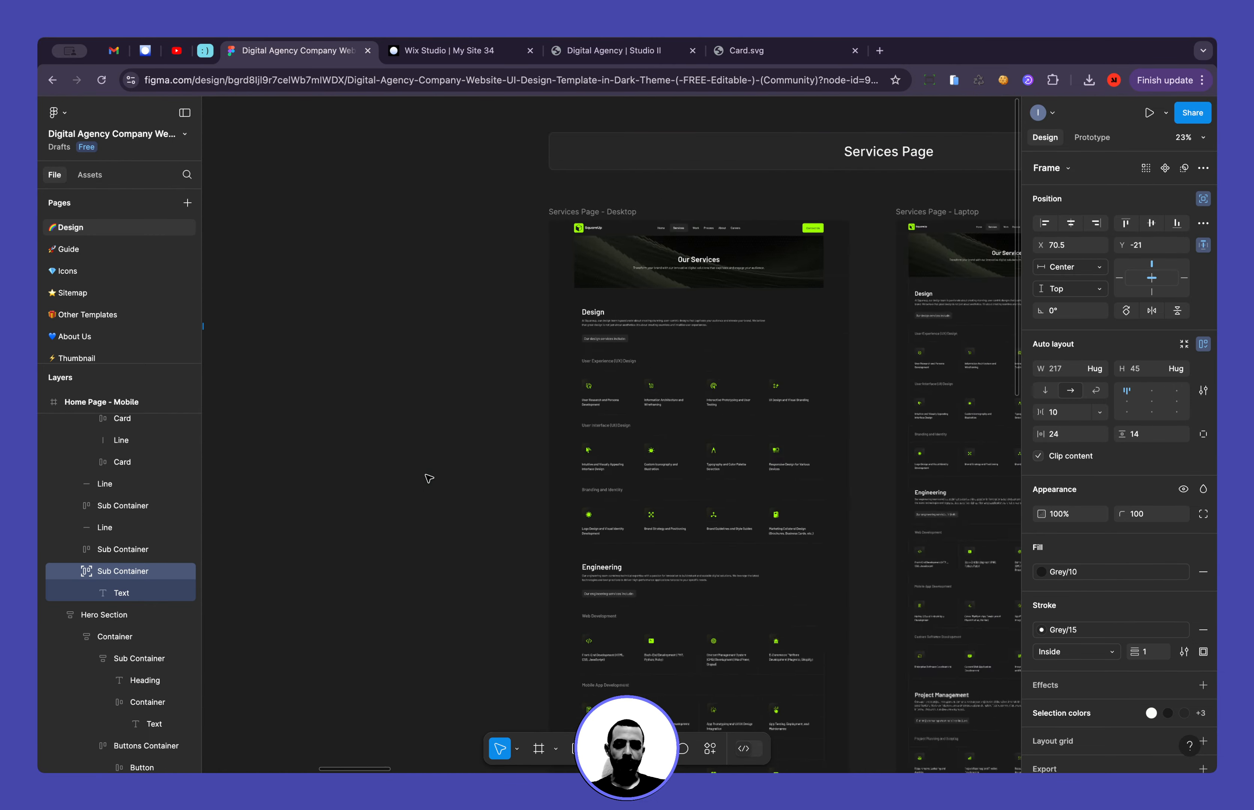
pyautogui.scroll(5, 410, 474)
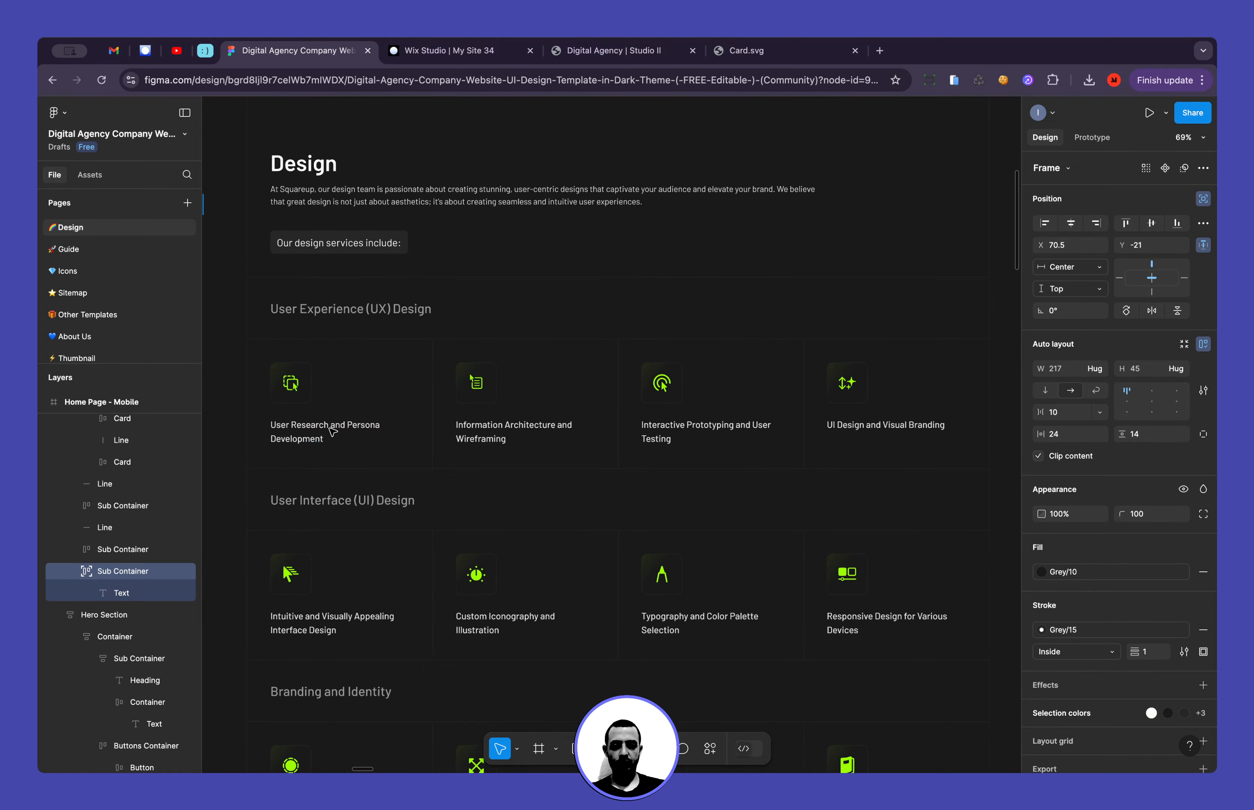
pyautogui.scroll(-3, 333, 434)
pyautogui.scroll(10, 332, 433)
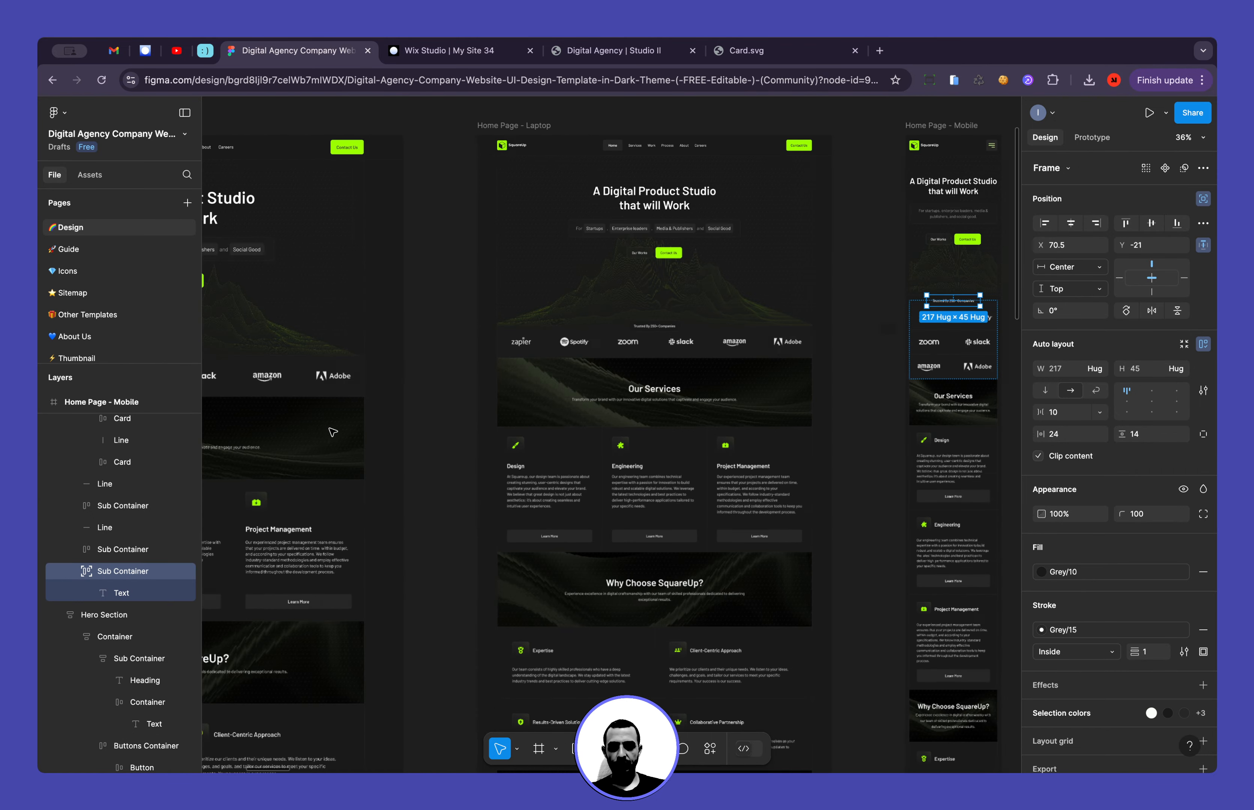
pyautogui.scroll(-10, 332, 432)
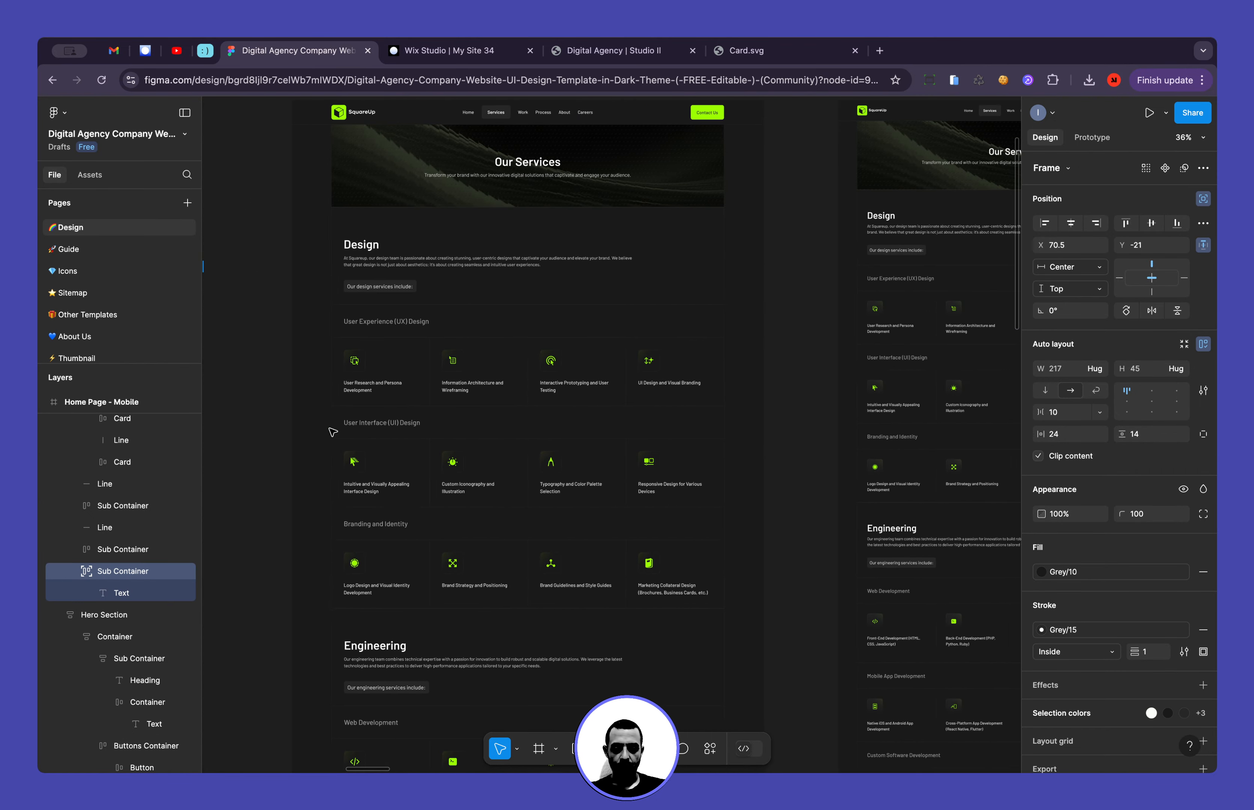
pyautogui.hscroll(5, 332, 432)
pyautogui.scroll(6, 332, 432)
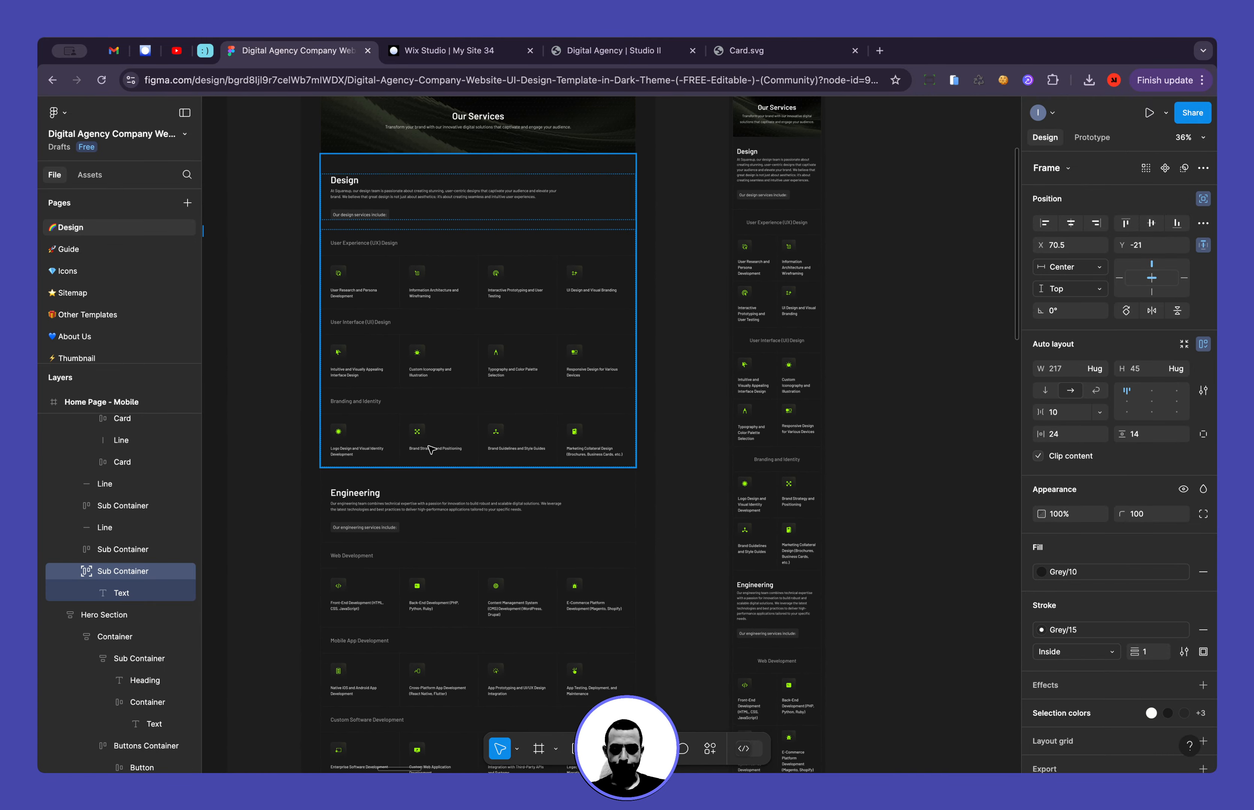
# Browse the Works Page and Process Page designs, and view the page frames side by side in an overview
pyautogui.hscroll(20, 527, 395)
pyautogui.scroll(2, 527, 396)
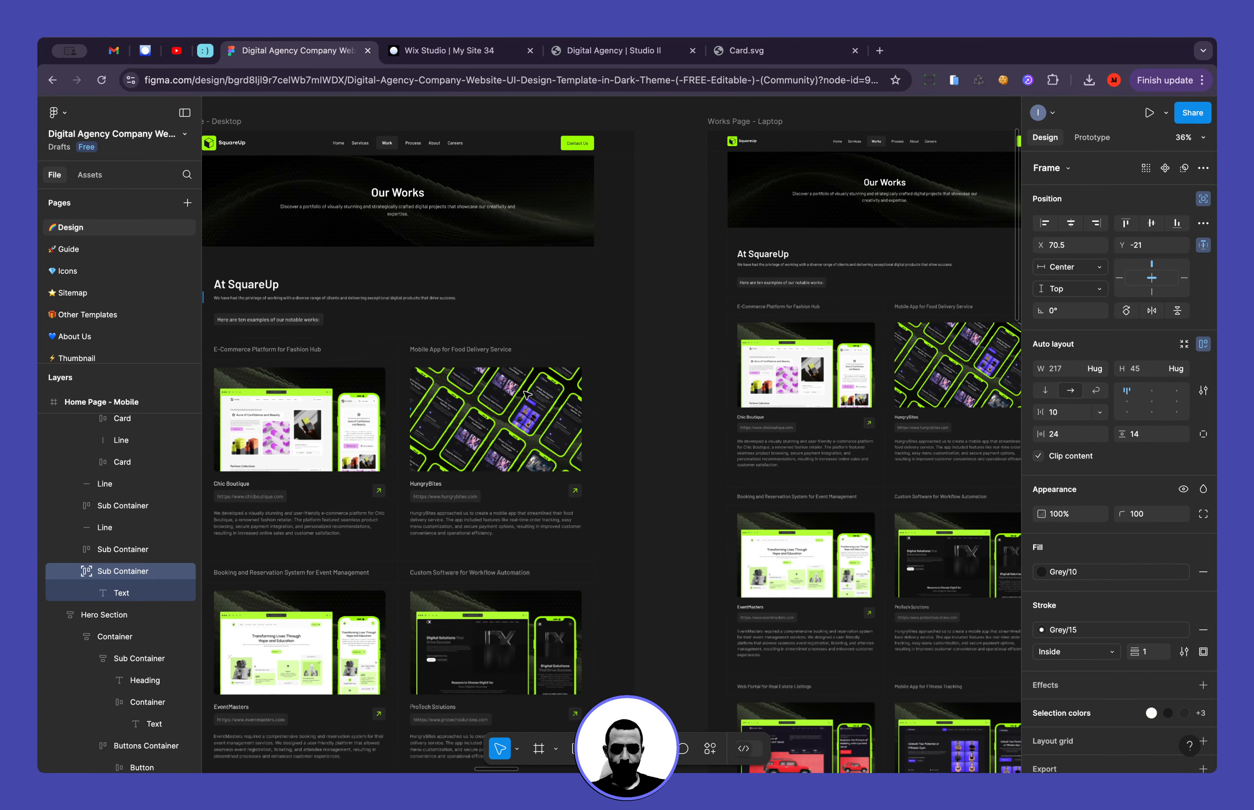
pyautogui.scroll(-4, 528, 395)
pyautogui.hscroll(20, 528, 395)
pyautogui.scroll(2, 528, 395)
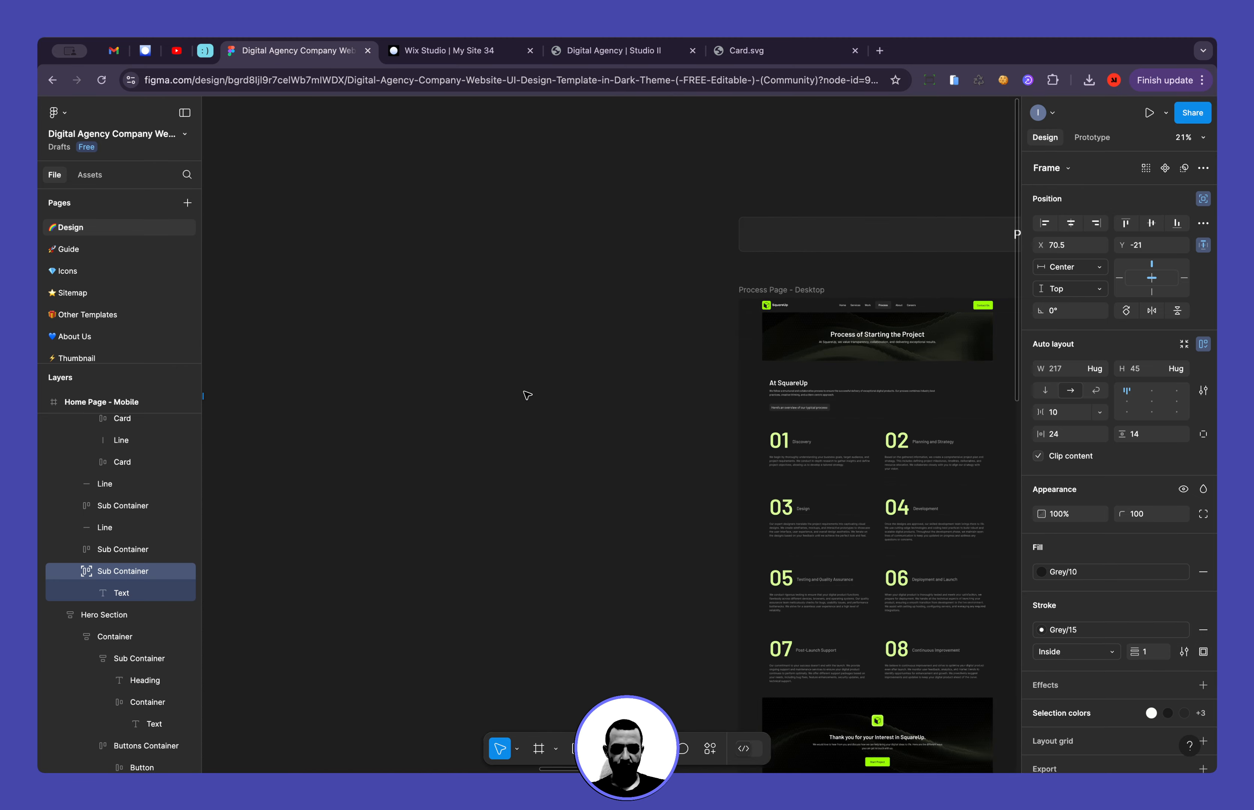
pyautogui.scroll(-5, 528, 395)
pyautogui.hscroll(20, 528, 395)
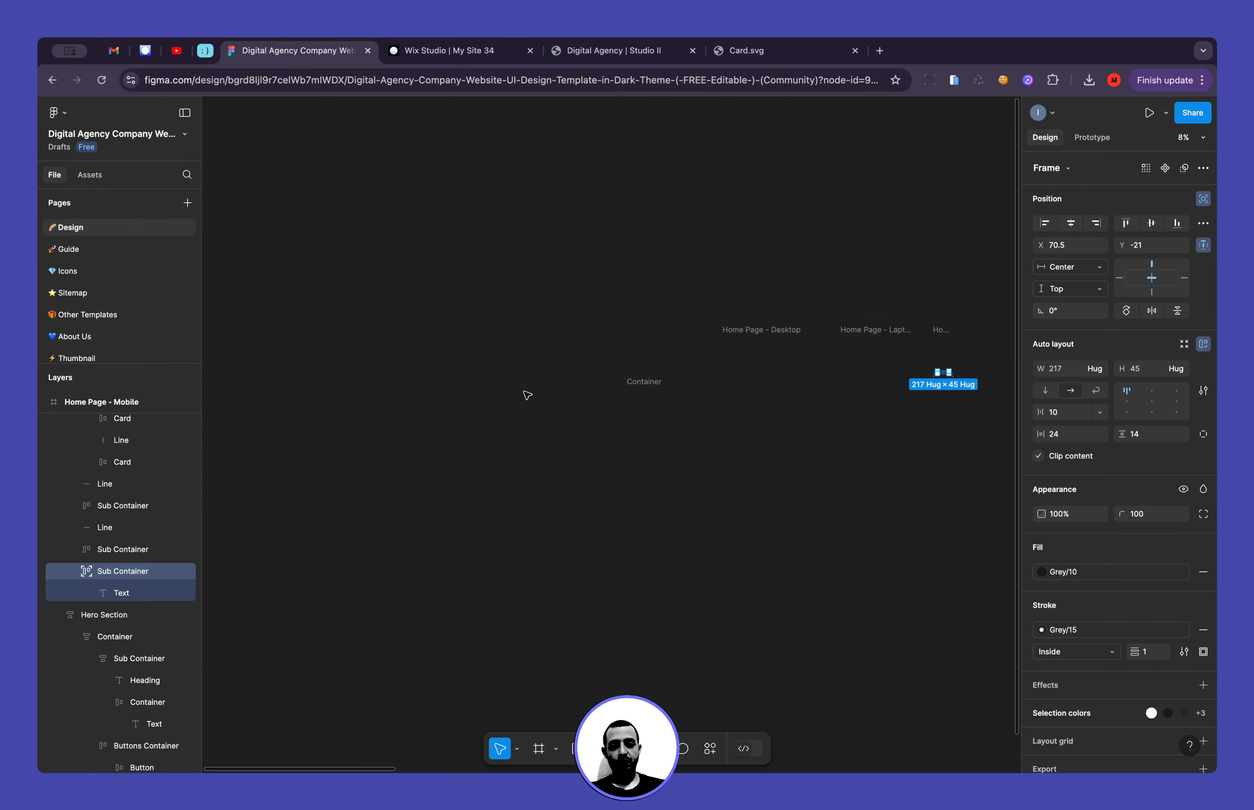
pyautogui.hscroll(5, 528, 395)
pyautogui.hscroll(-15, 524, 394)
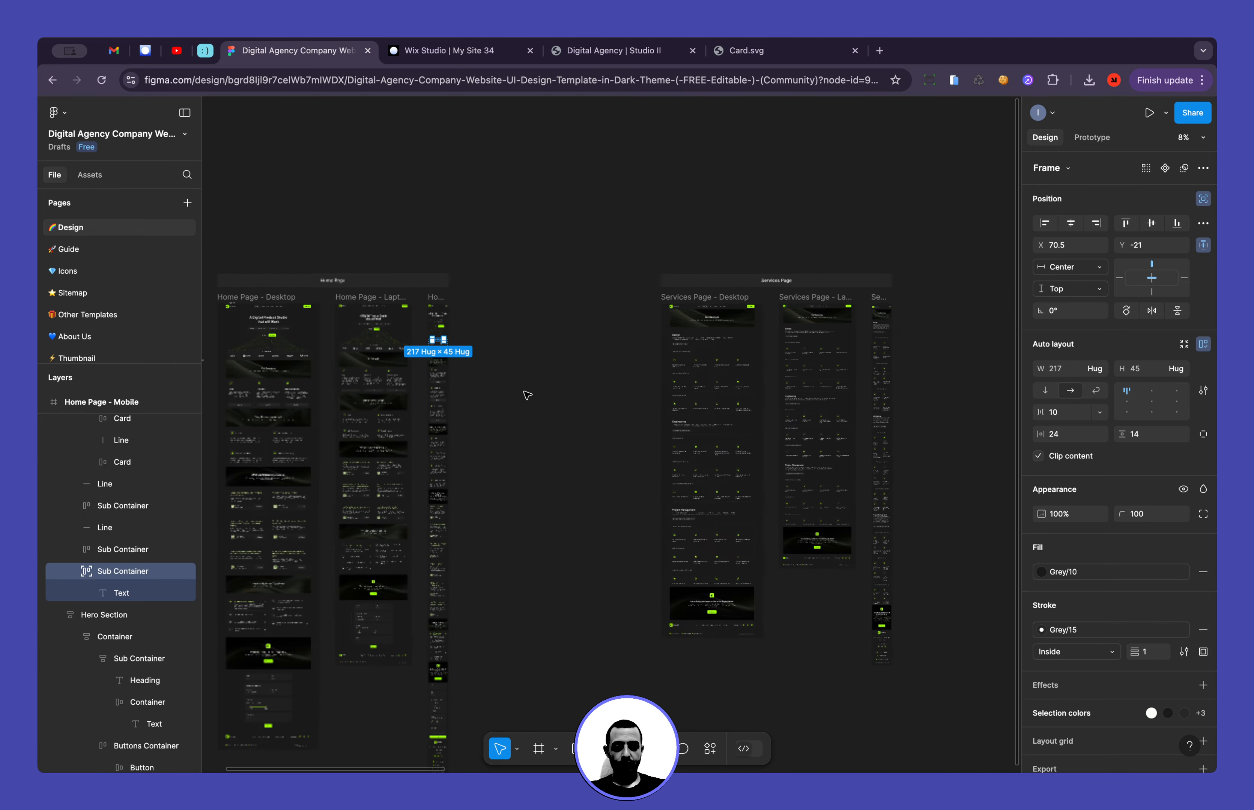
# Review the desktop home page design from the logo section down to the contact form and footer, and return to Our Services
pyautogui.scroll(5, 524, 392)
pyautogui.scroll(-15, 524, 390)
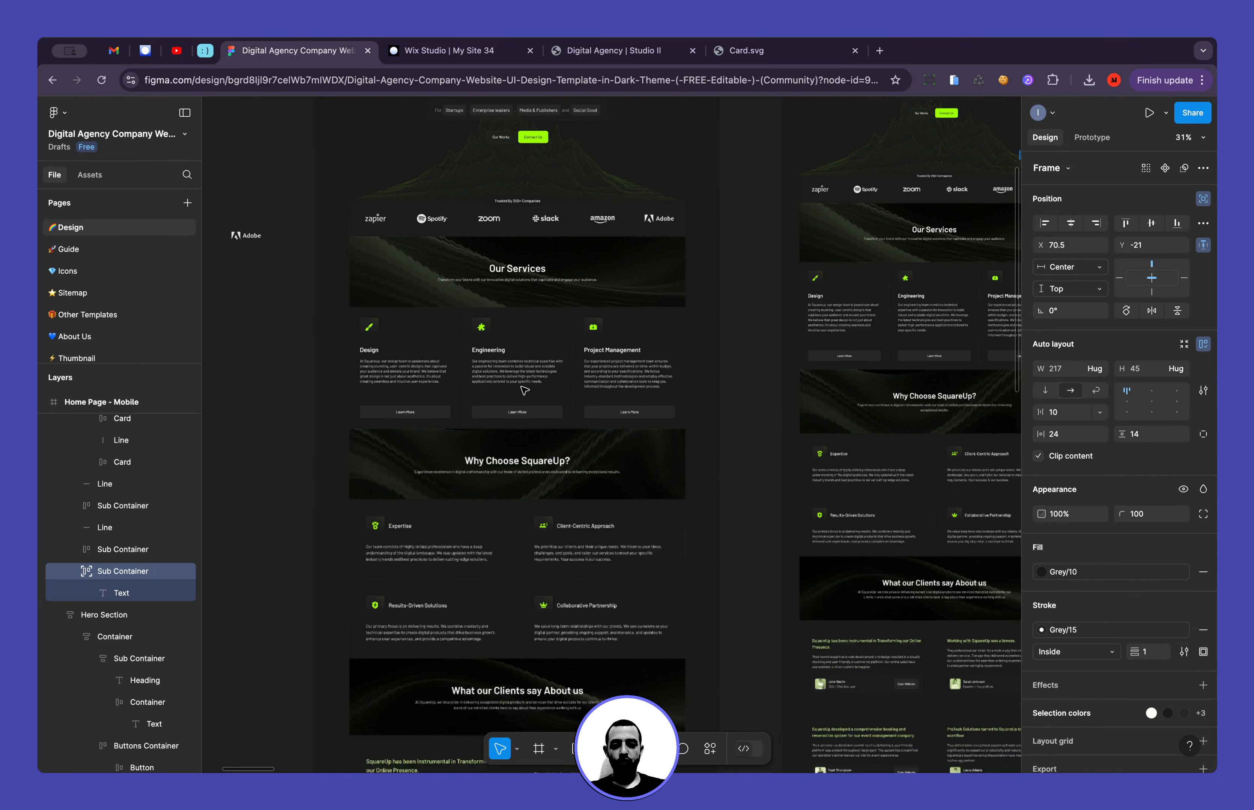
pyautogui.scroll(-5, 524, 390)
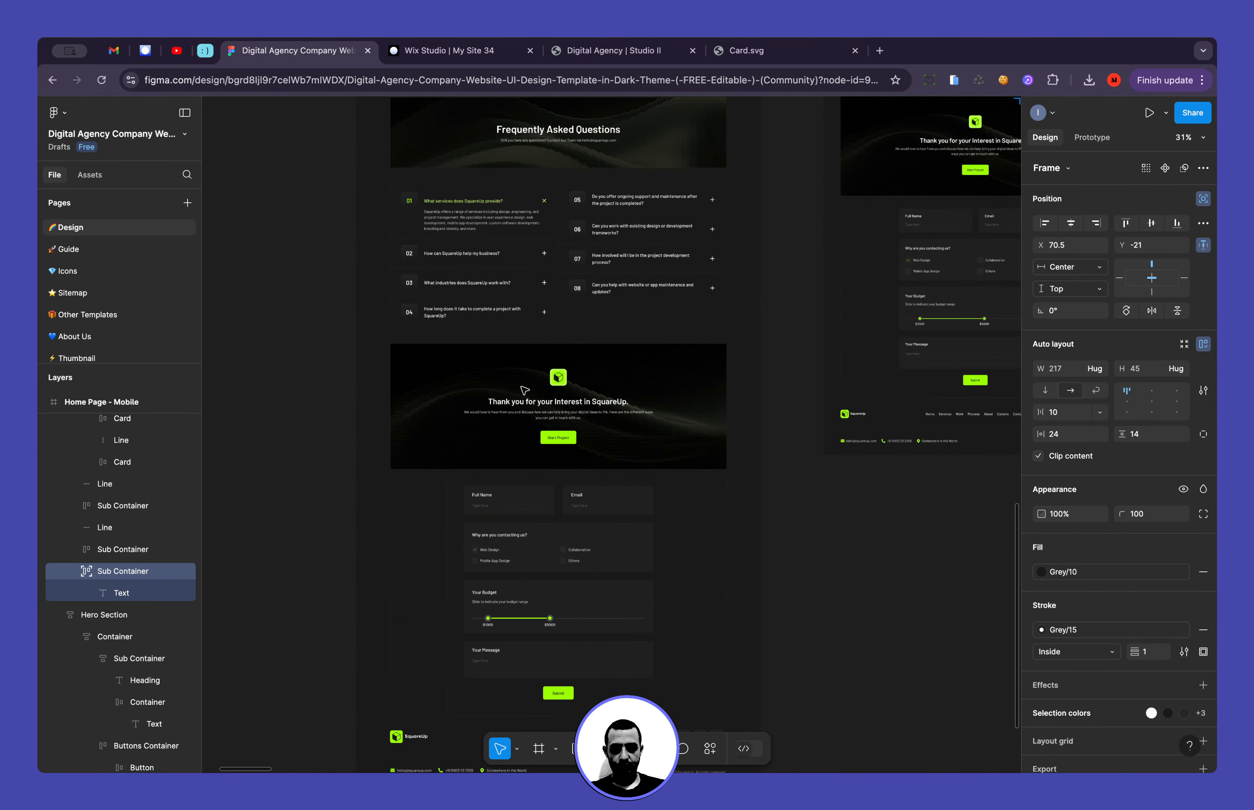
pyautogui.scroll(-3, 524, 391)
pyautogui.scroll(20, 524, 391)
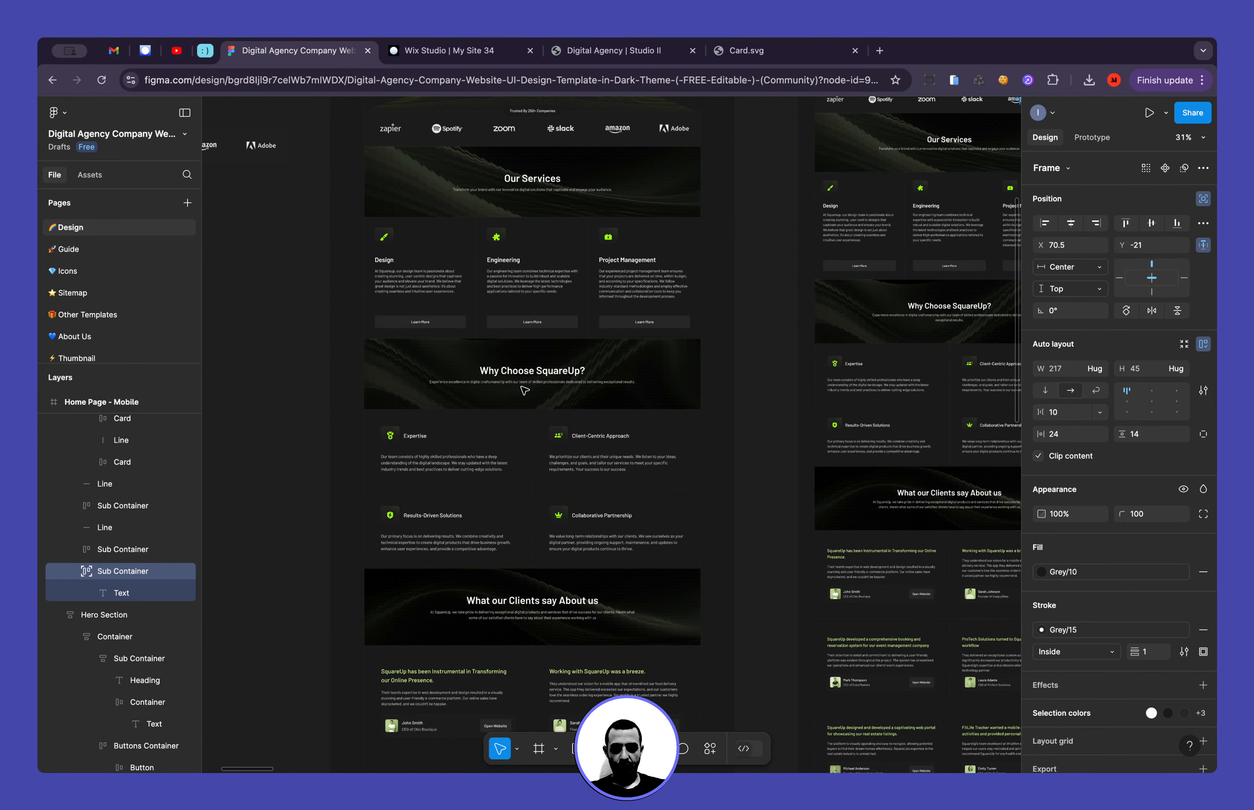
pyautogui.scroll(-8, 498, 470)
pyautogui.scroll(5, 488, 497)
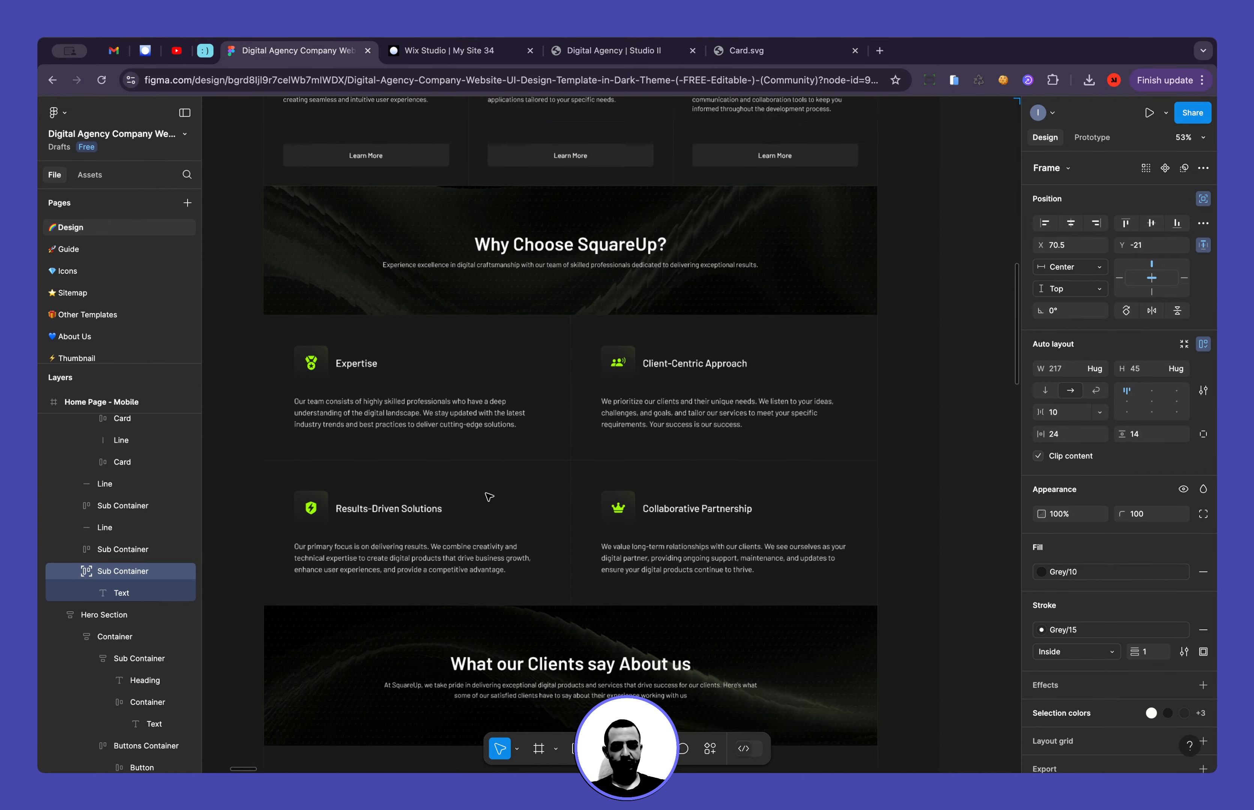
pyautogui.scroll(5, 488, 497)
pyautogui.scroll(-3, 489, 497)
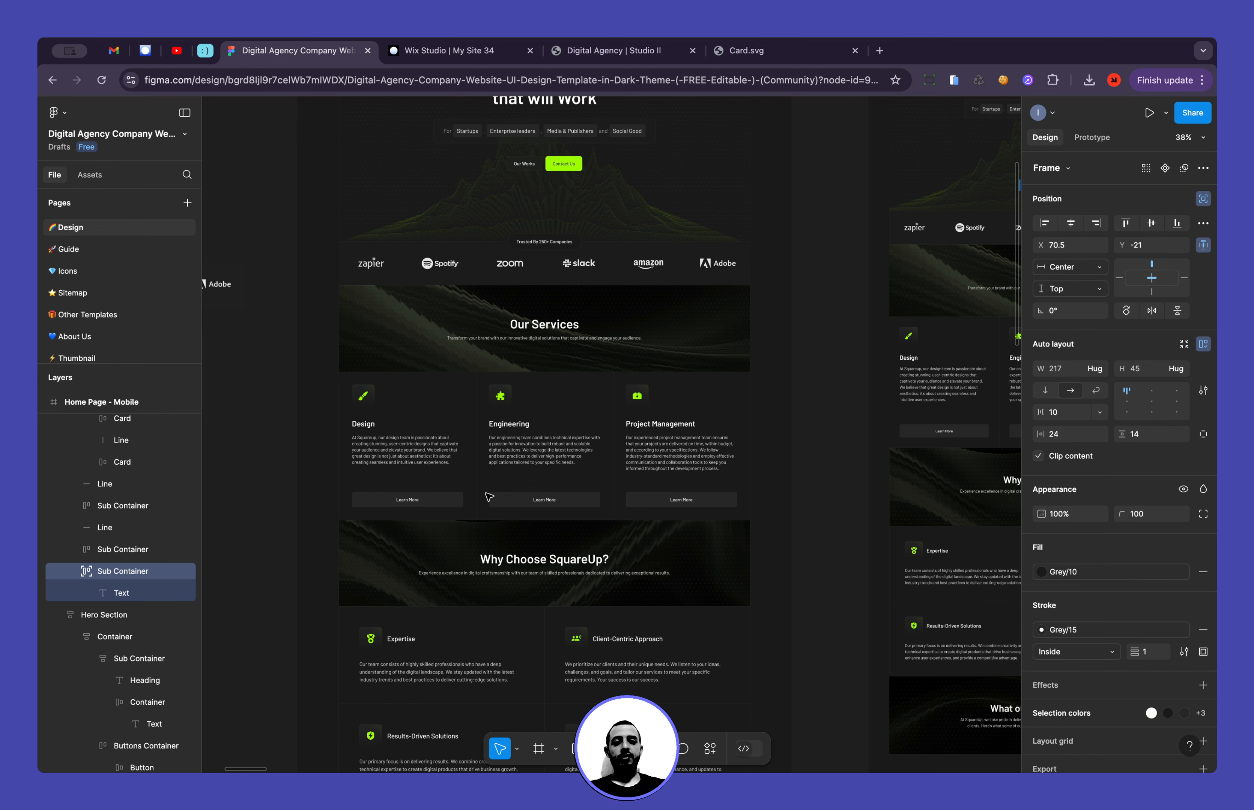
# Switch to the live digital-agency page, close the mobile phone simulator, and review the desktop hero and company logo sections
pyautogui.click(443, 51)
pyautogui.click(564, 54)
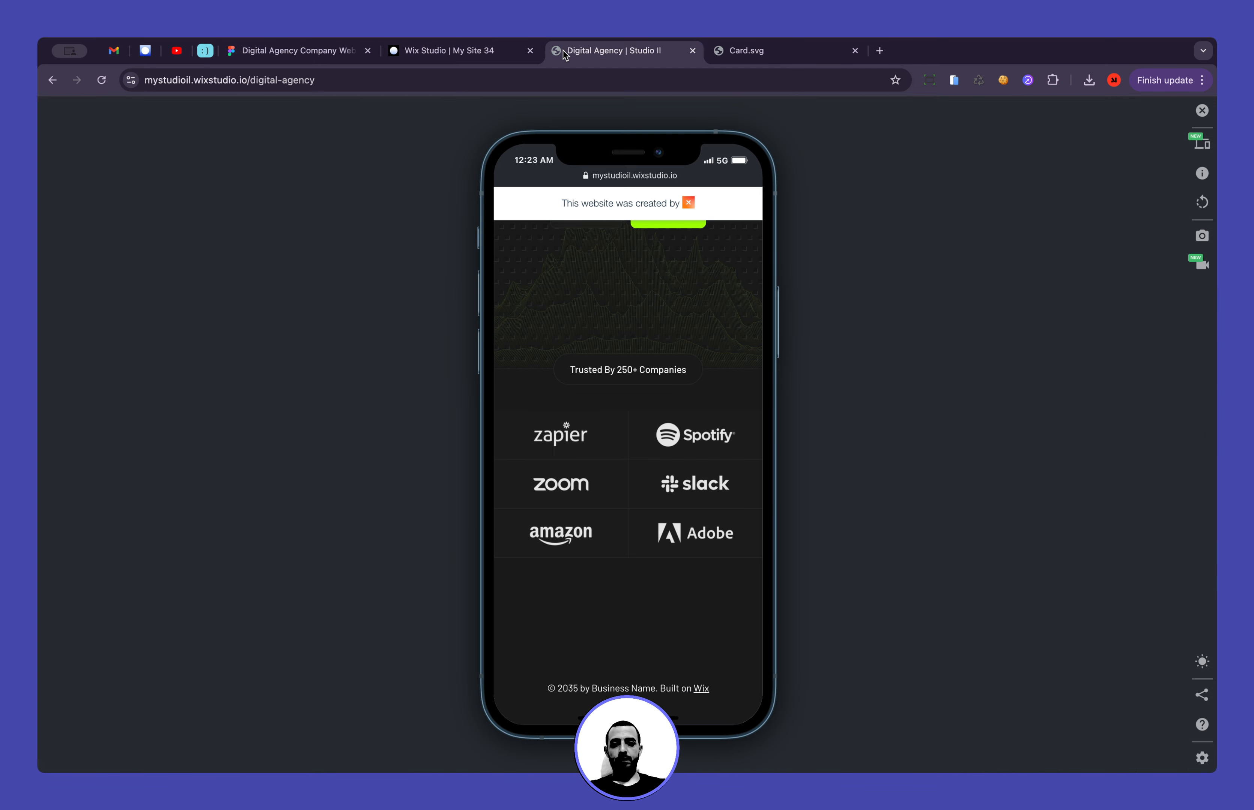
pyautogui.click(1201, 110)
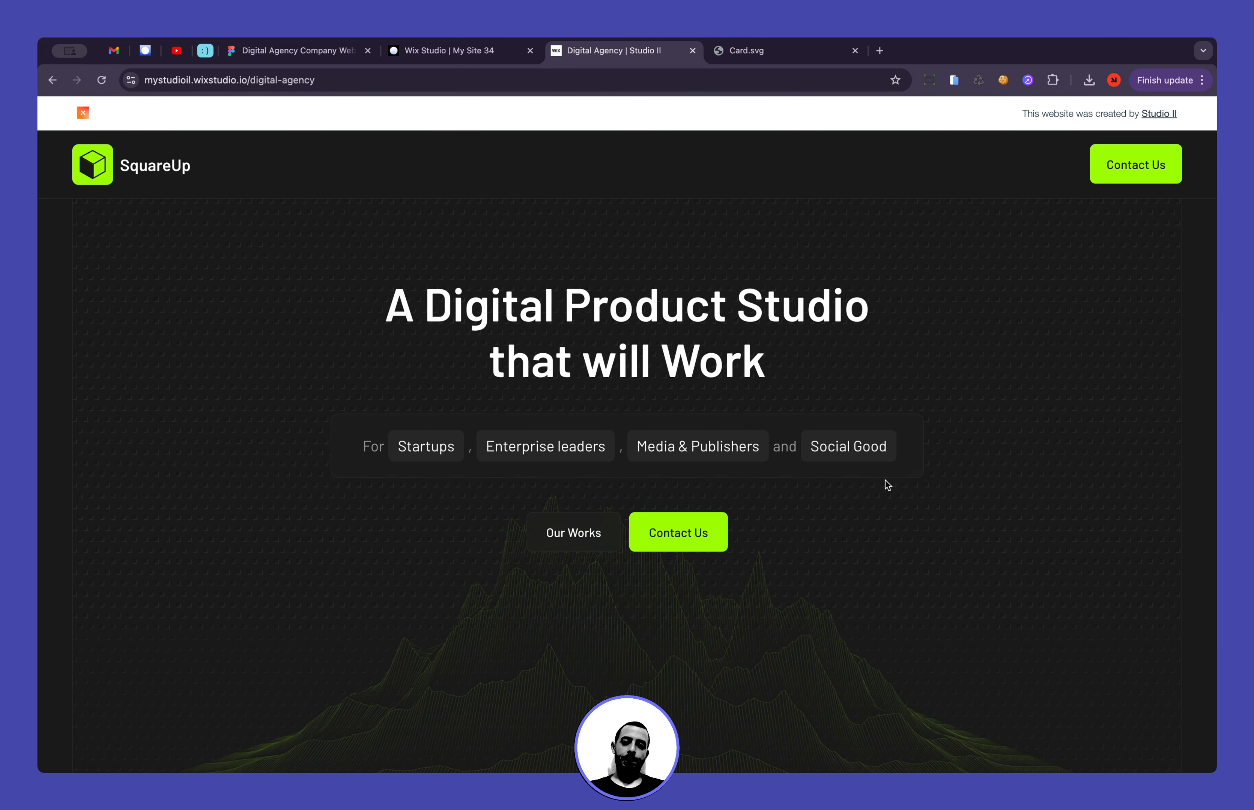
pyautogui.scroll(-10, 885, 480)
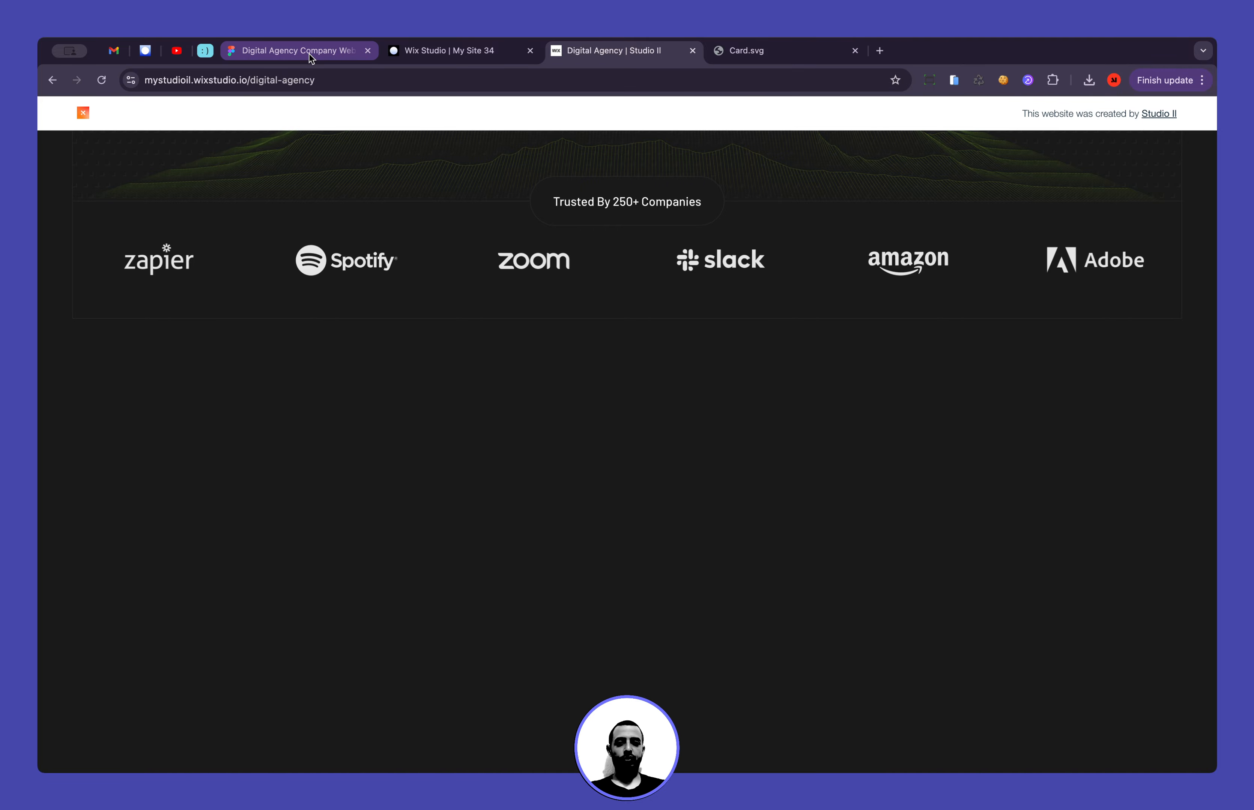
pyautogui.scroll(8, 533, 416)
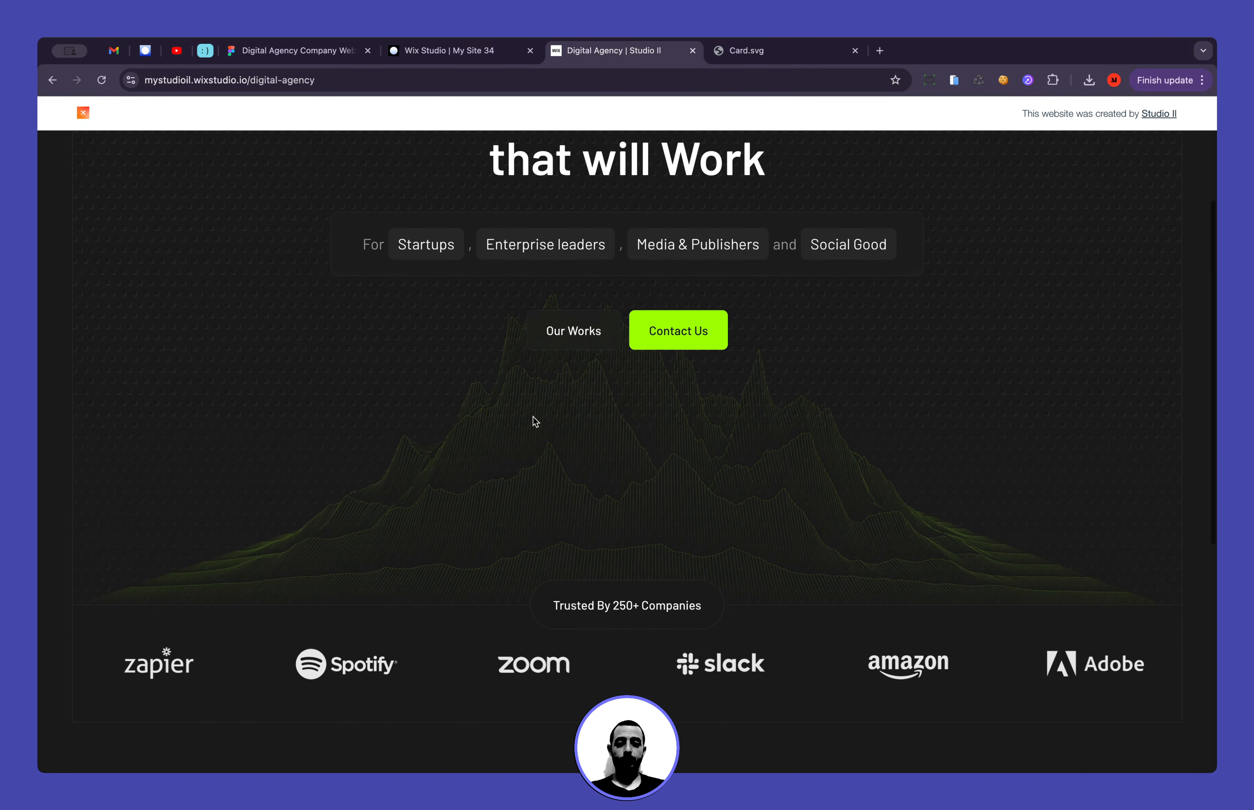
pyautogui.scroll(4, 533, 416)
pyautogui.scroll(-5, 533, 416)
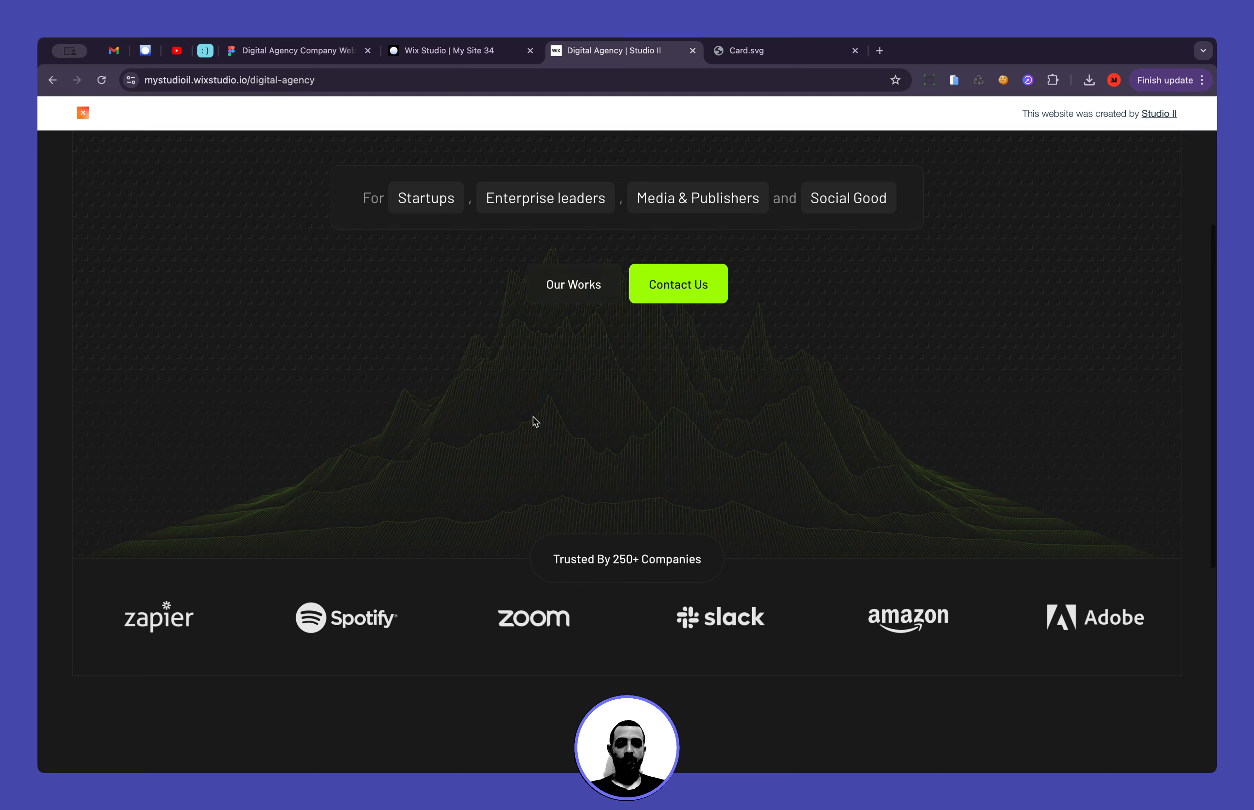
pyautogui.scroll(-1, 533, 416)
pyautogui.scroll(5, 534, 421)
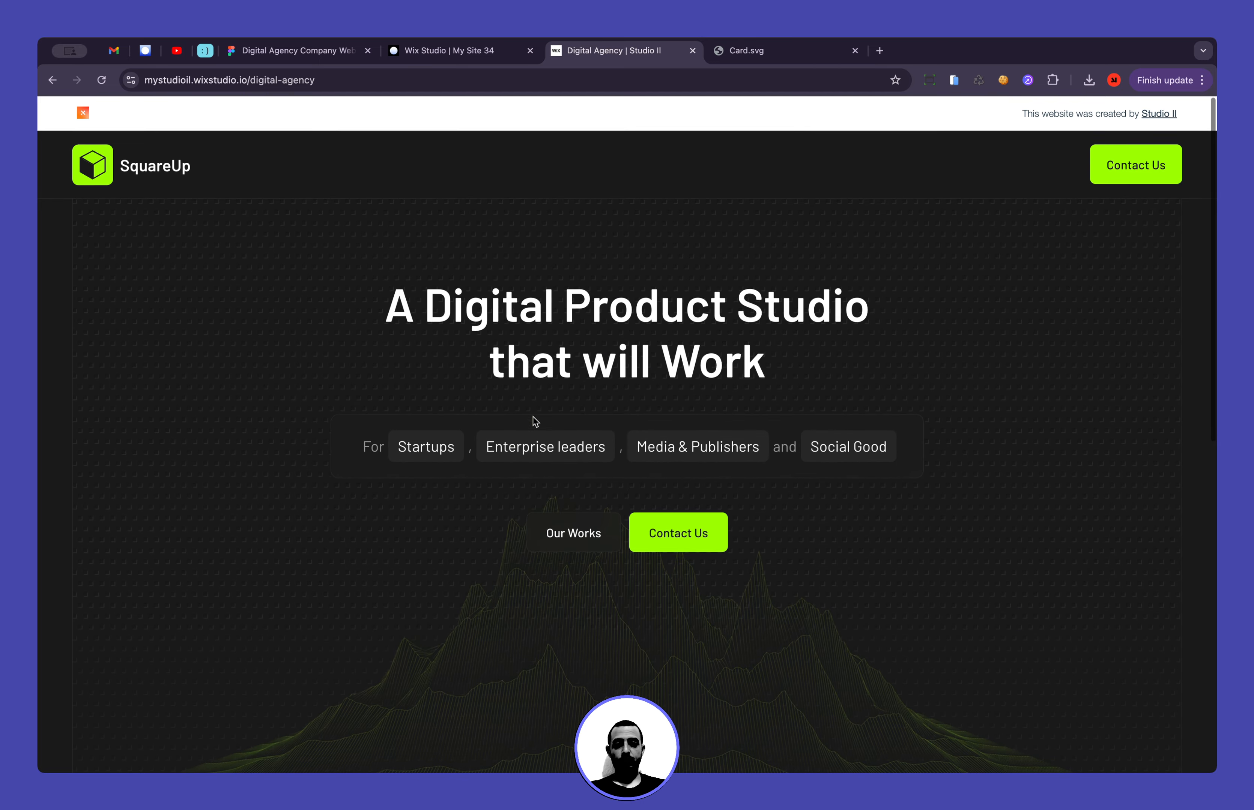